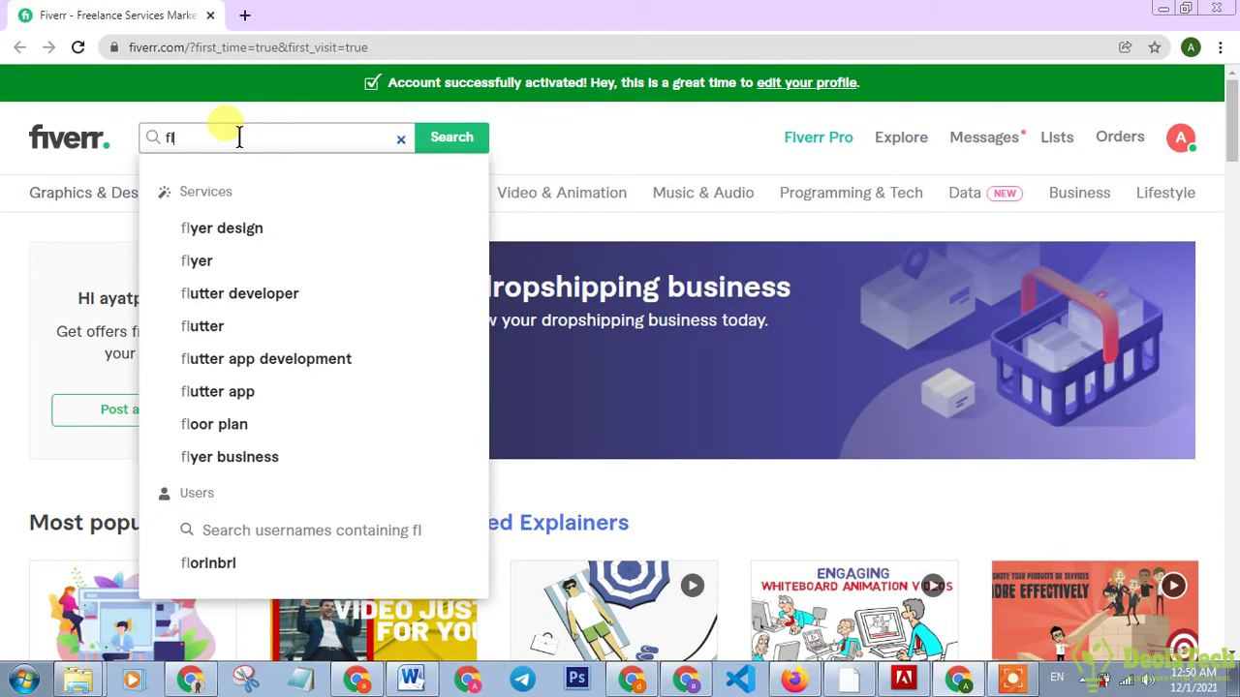
Search Fiverr for 'flyer design' and scroll through the roughly 19,903 gig results
type("yer")
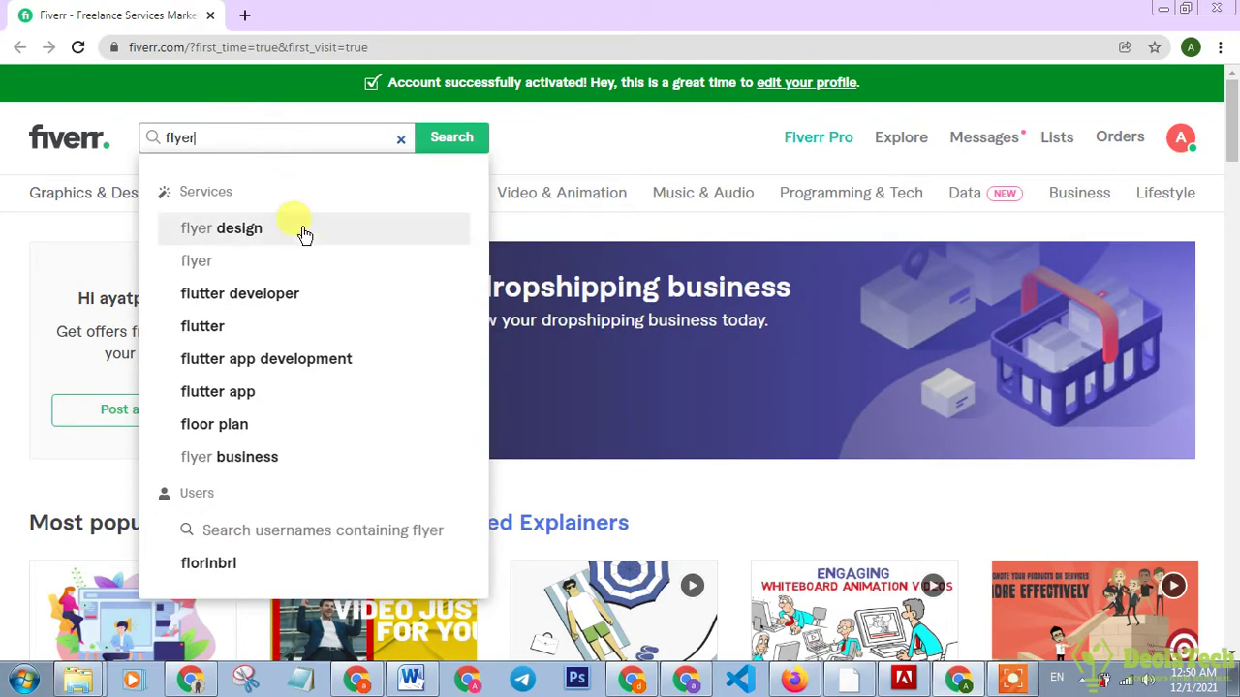
left_click(452, 139)
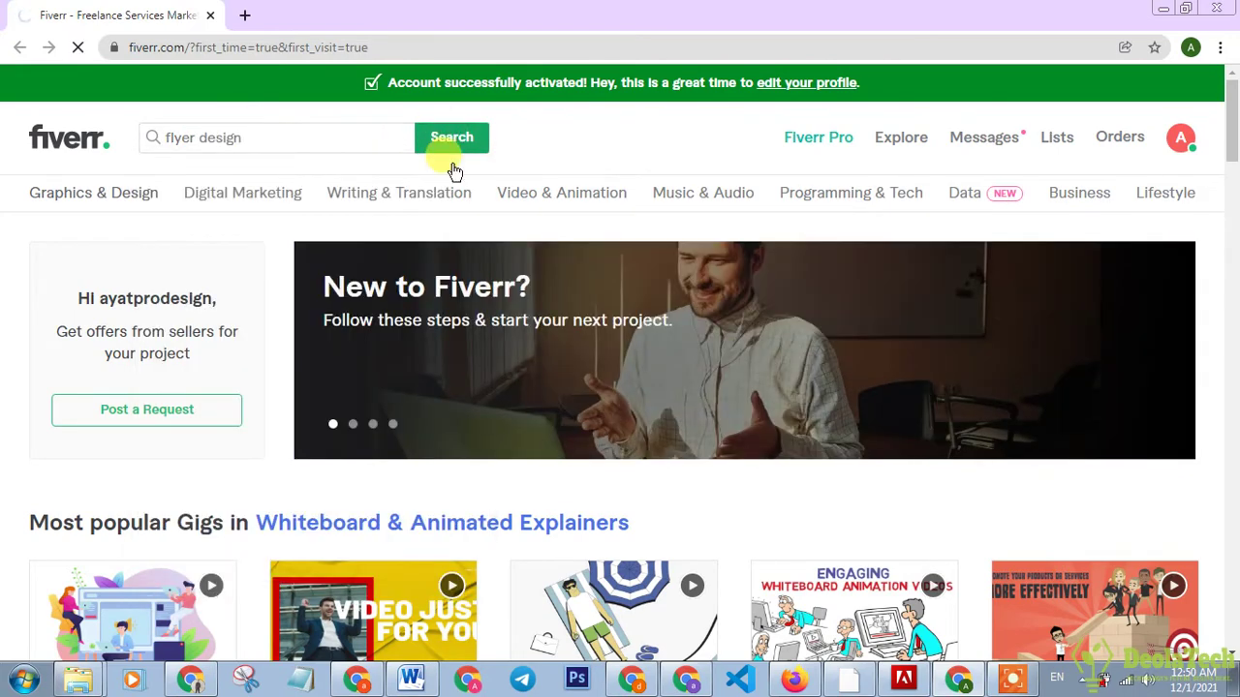
scroll(566, 409, "down", 4)
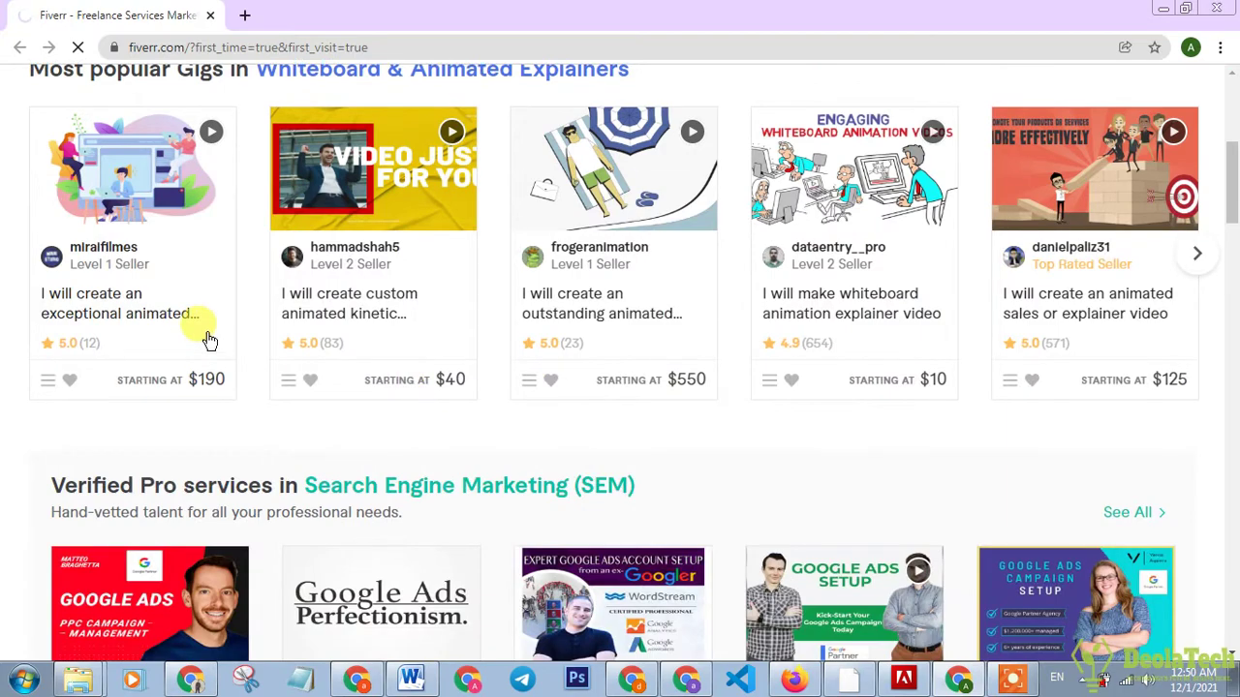
scroll(324, 390, "up", 4)
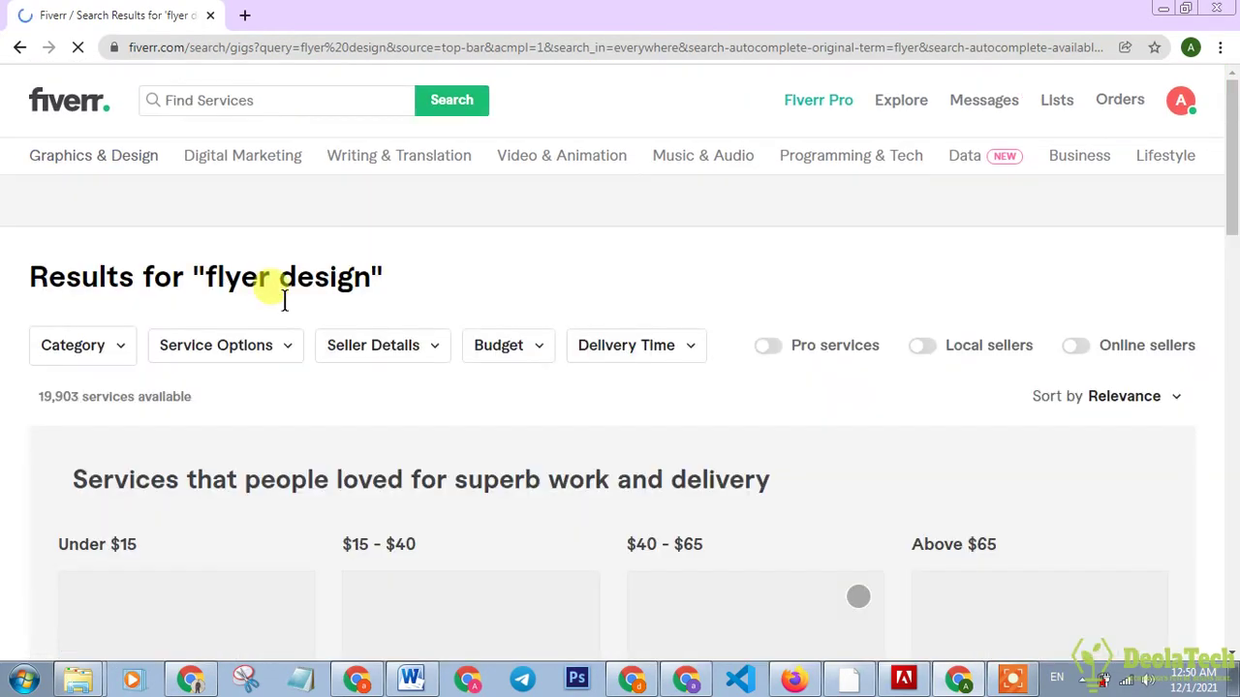
scroll(147, 377, "down", 1)
scroll(147, 378, "down", 2)
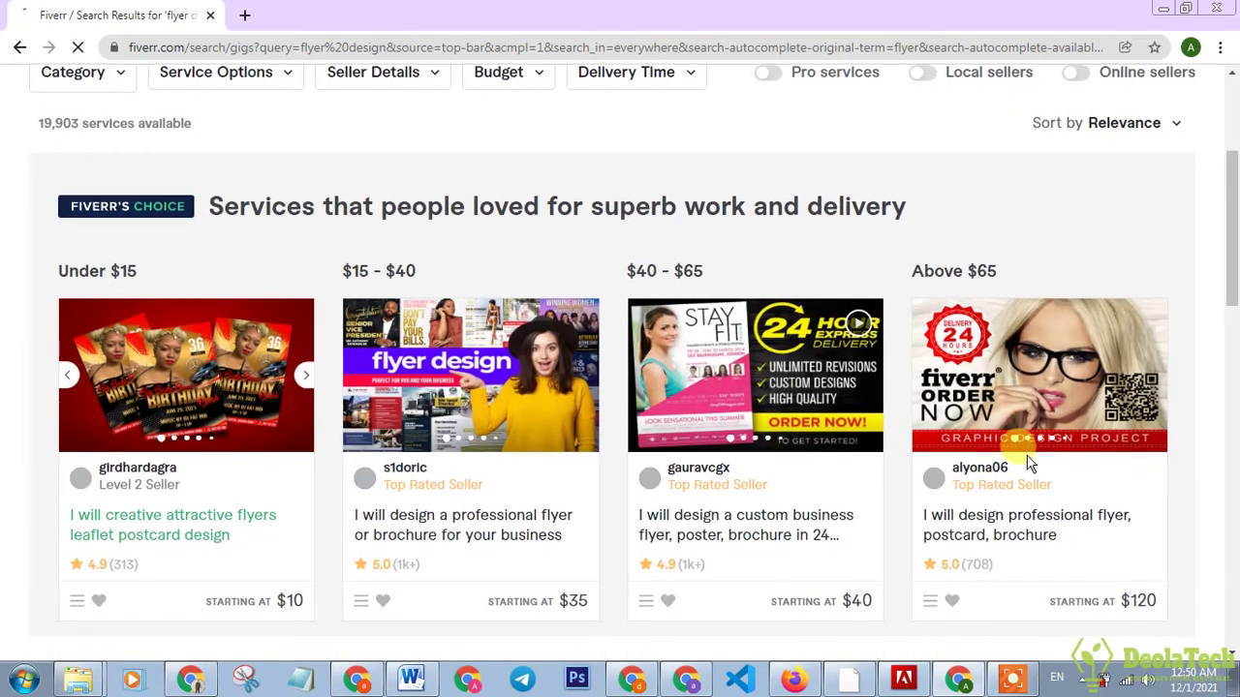
scroll(548, 304, "down", 3)
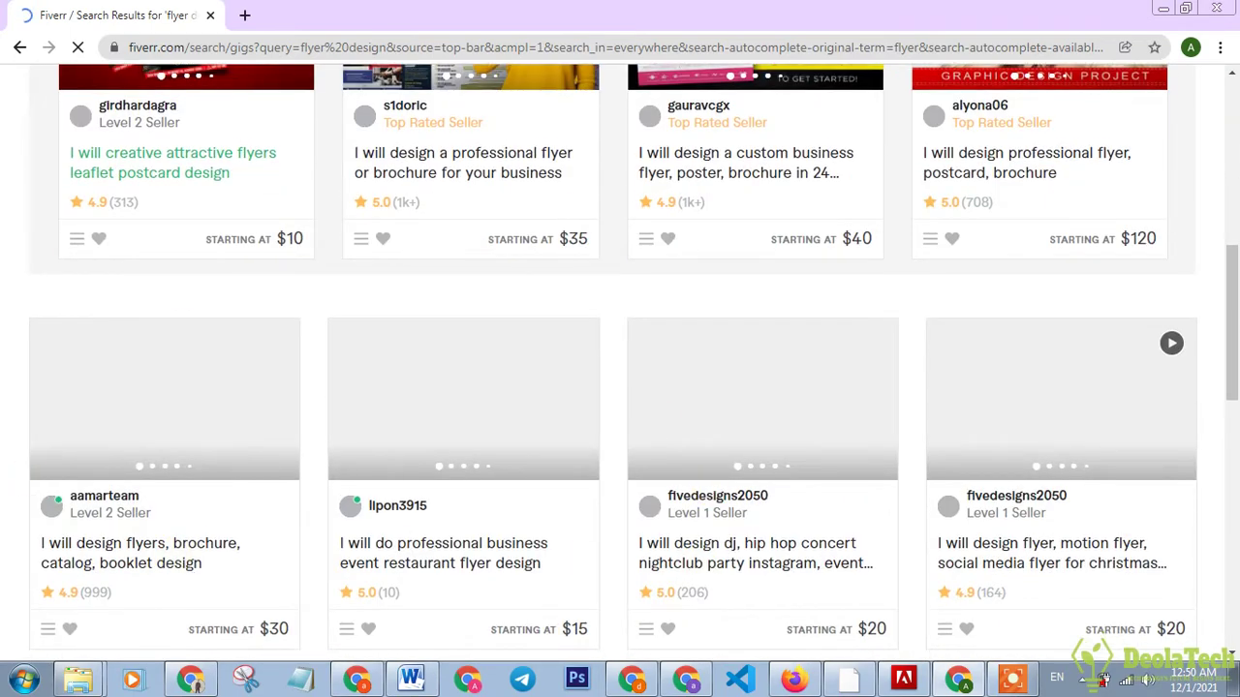
scroll(178, 448, "down", 4)
scroll(880, 545, "down", 4)
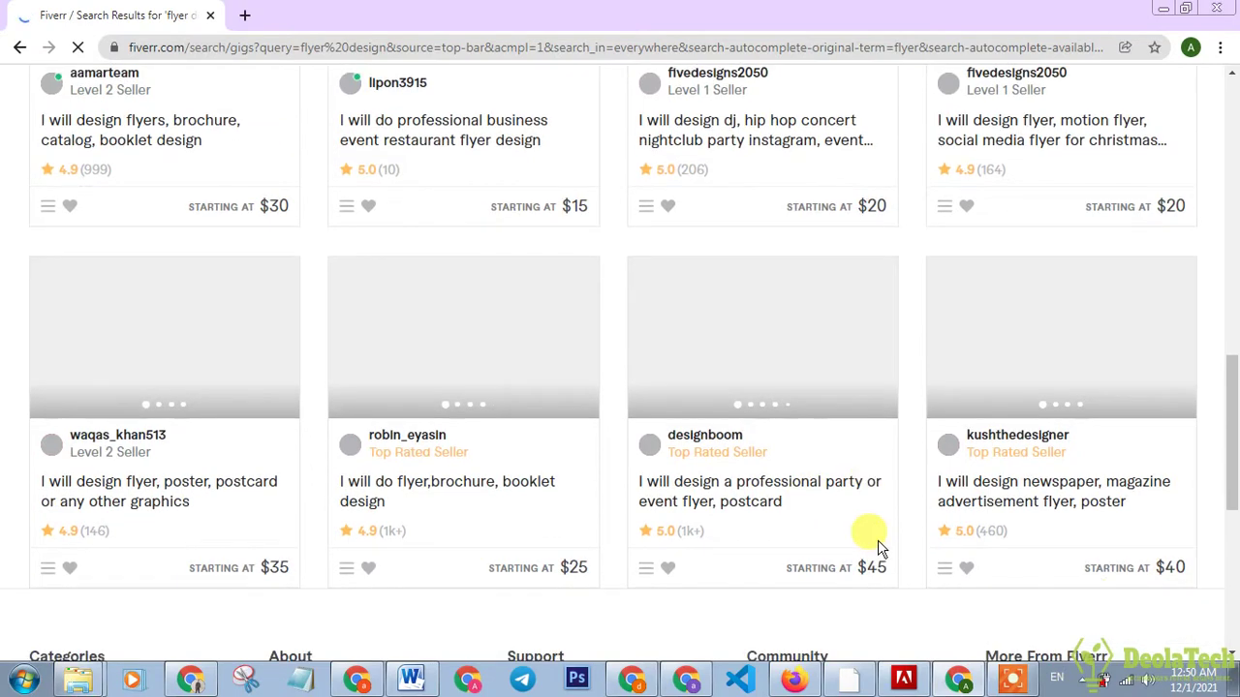
scroll(714, 526, "down", 3)
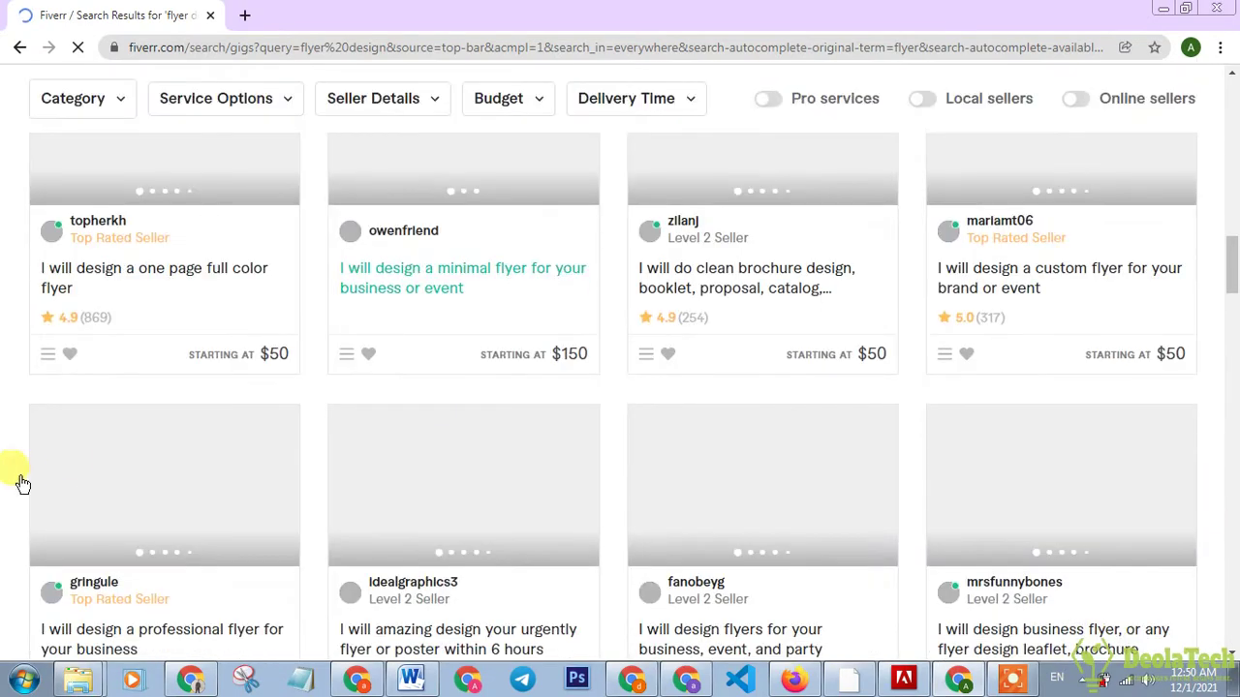
scroll(538, 524, "down", 4)
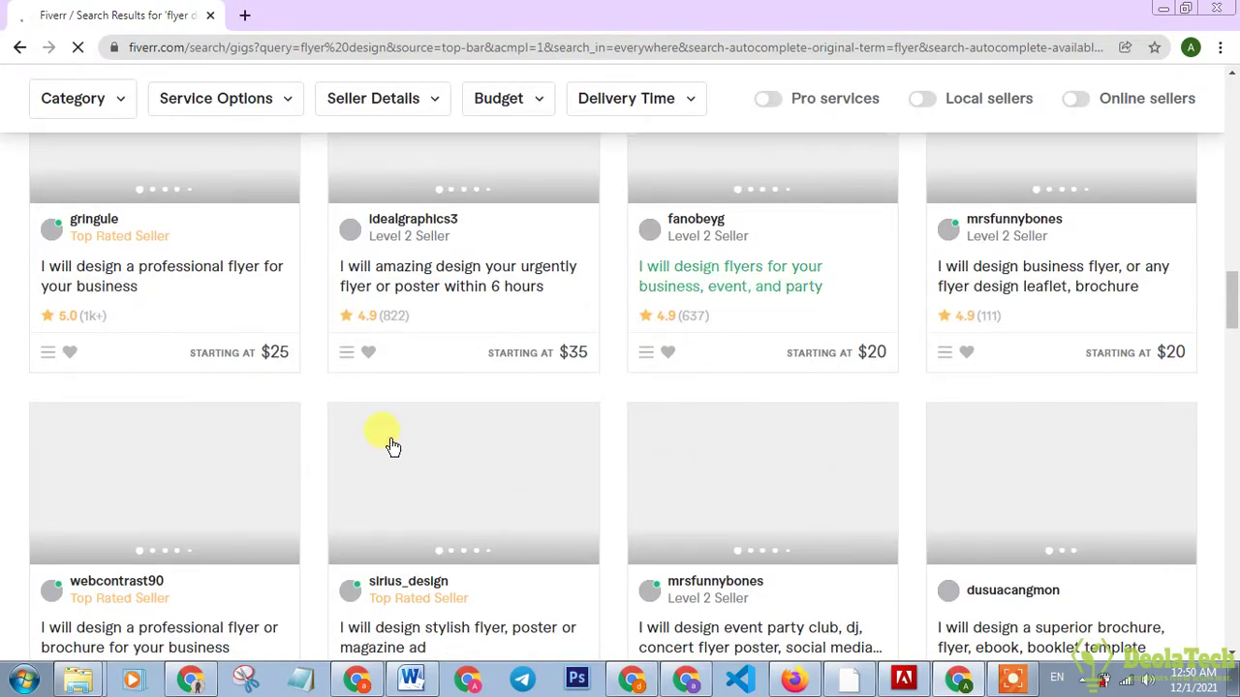
scroll(391, 445, "down", 1)
scroll(391, 445, "down", 4)
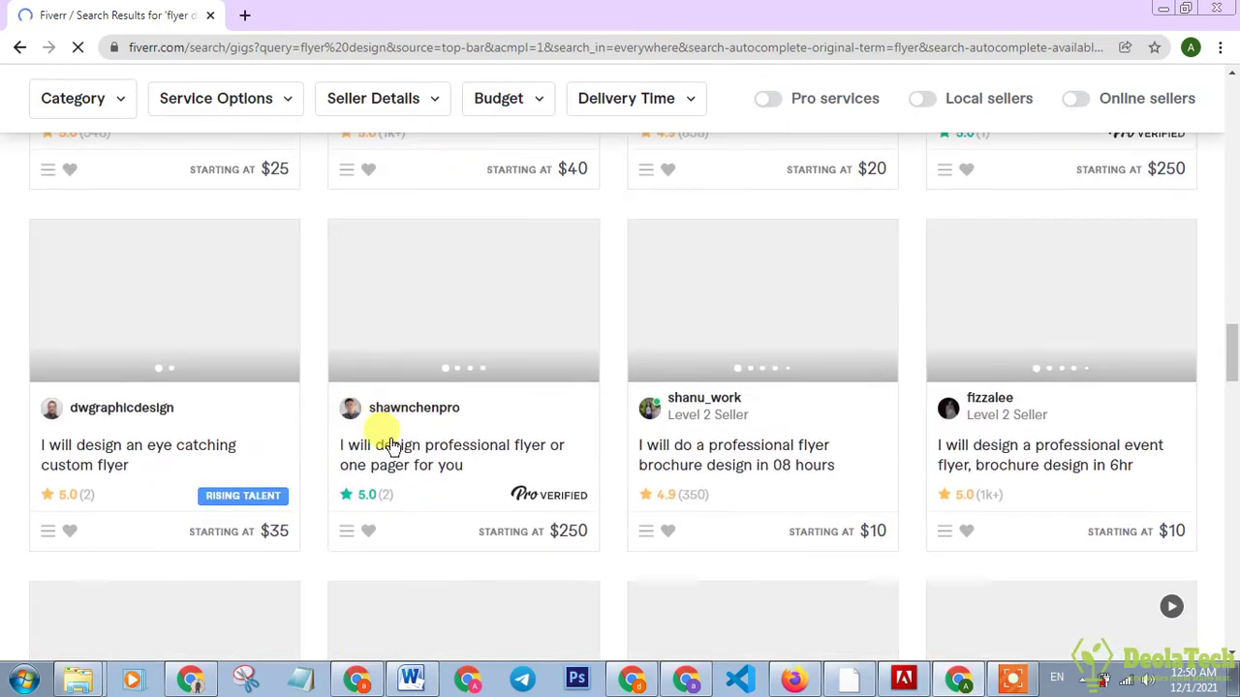
scroll(391, 446, "up", 4)
scroll(391, 445, "up", 2)
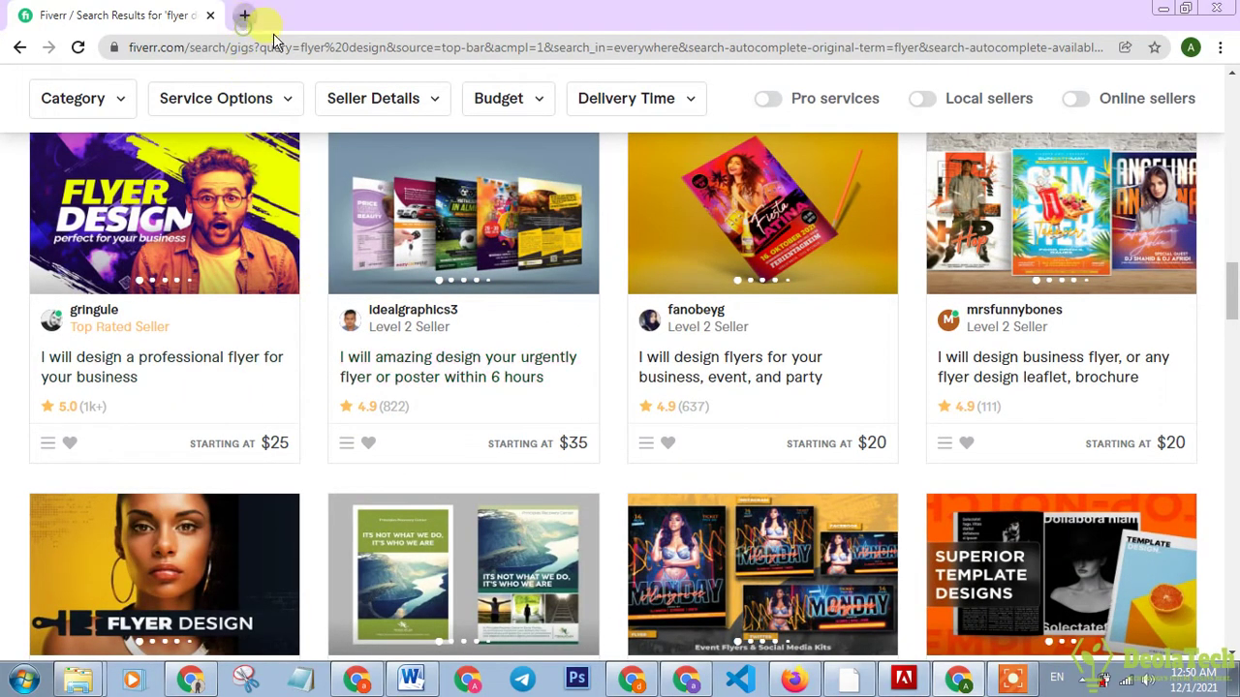
In a new tab, search Google for the designer's seller name
left_click(245, 16)
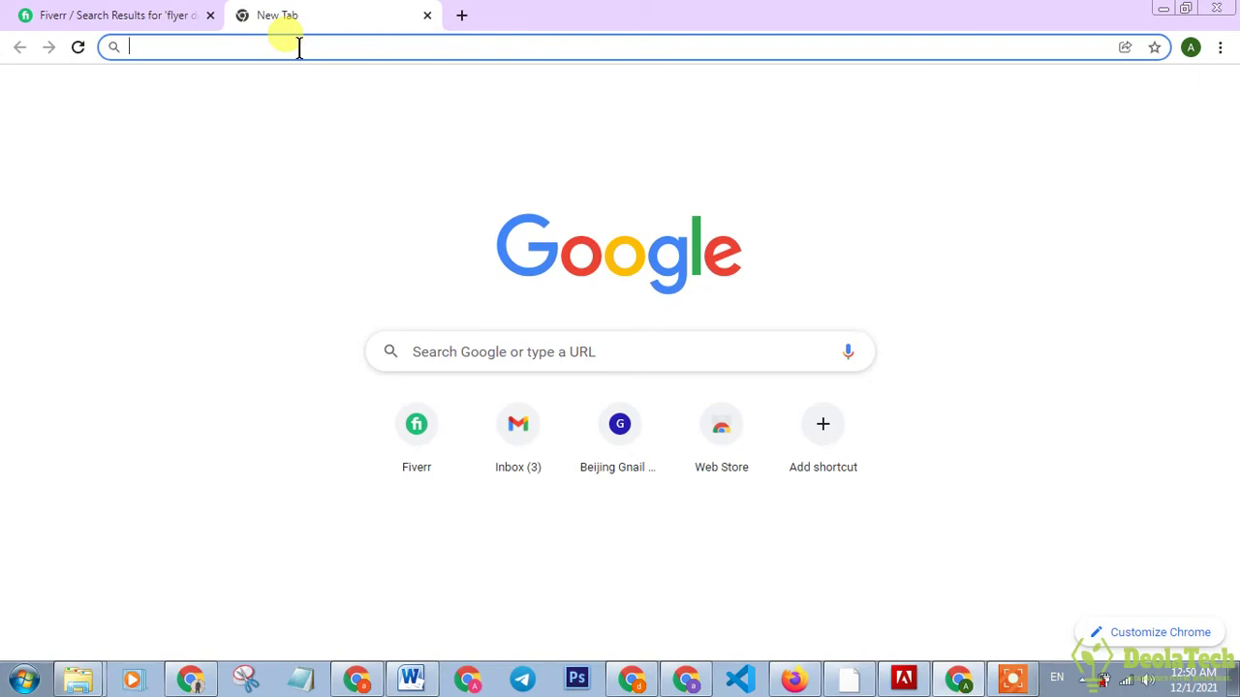
type("deola")
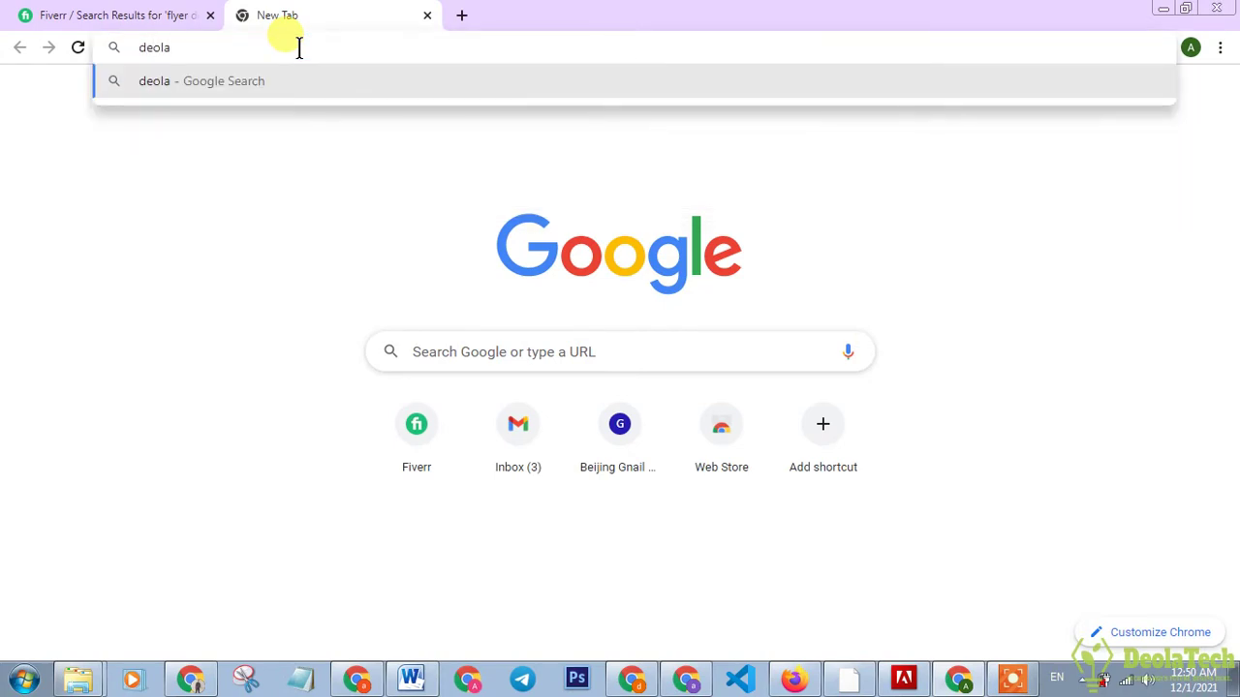
type("te")
key("BackSpace")
key("BackSpace")
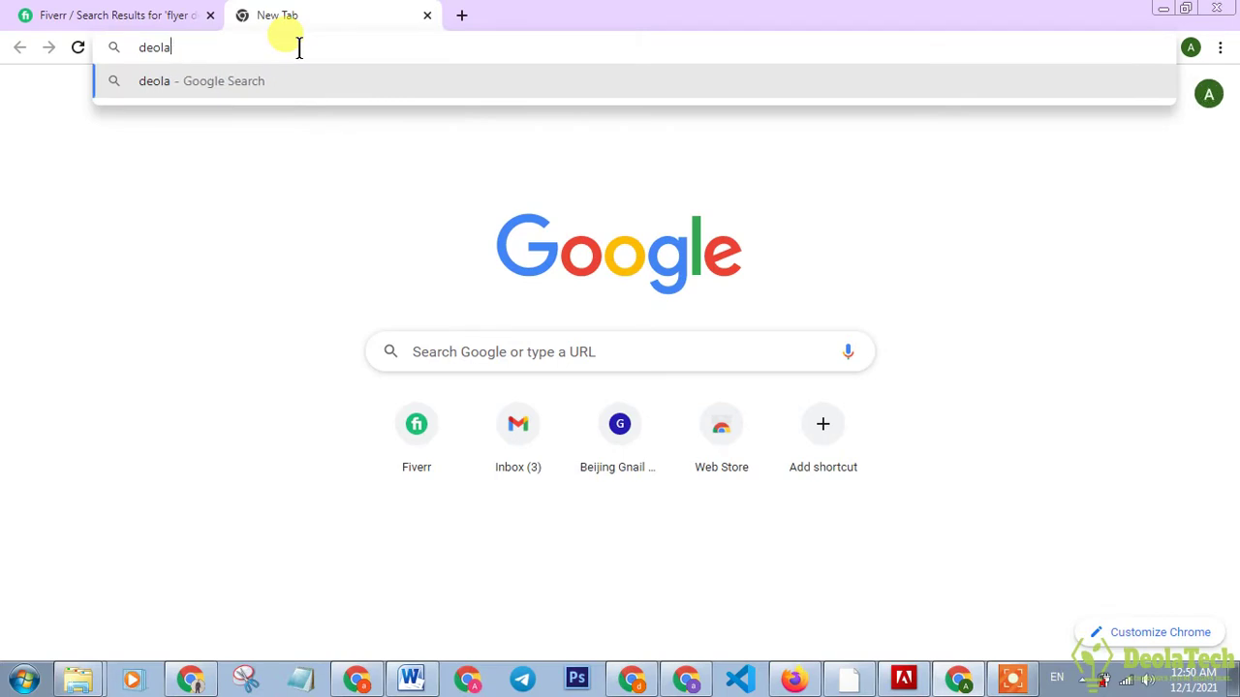
type("gra")
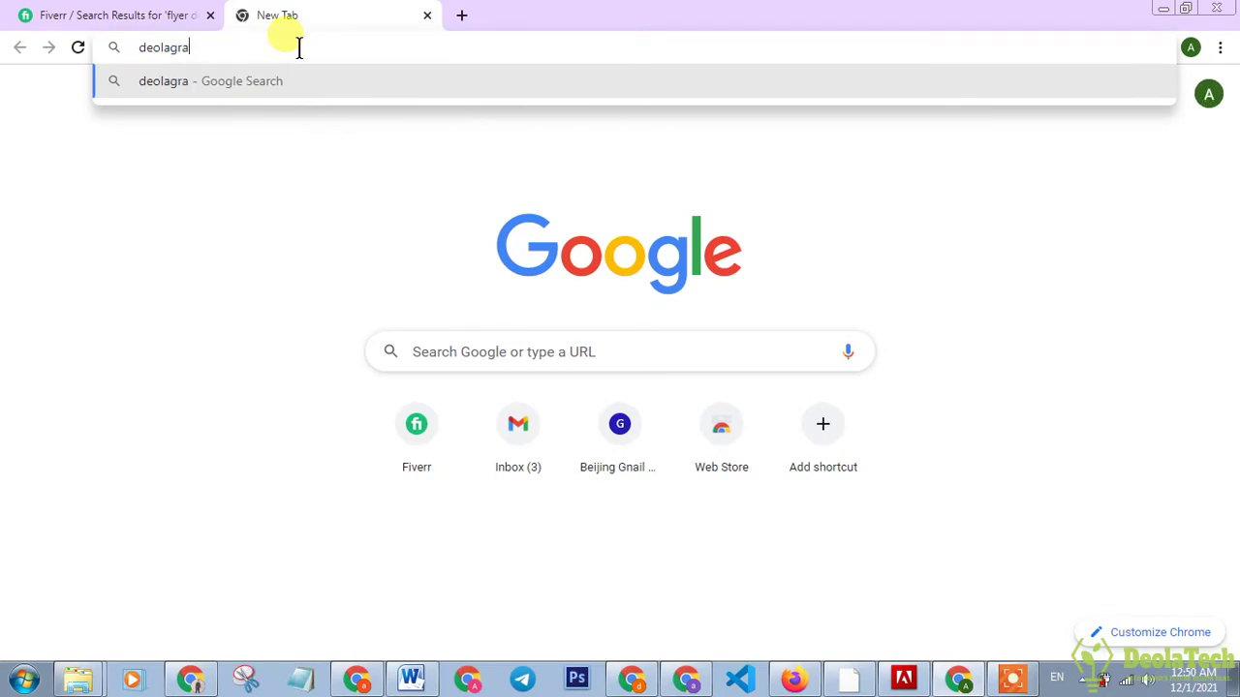
type("fix")
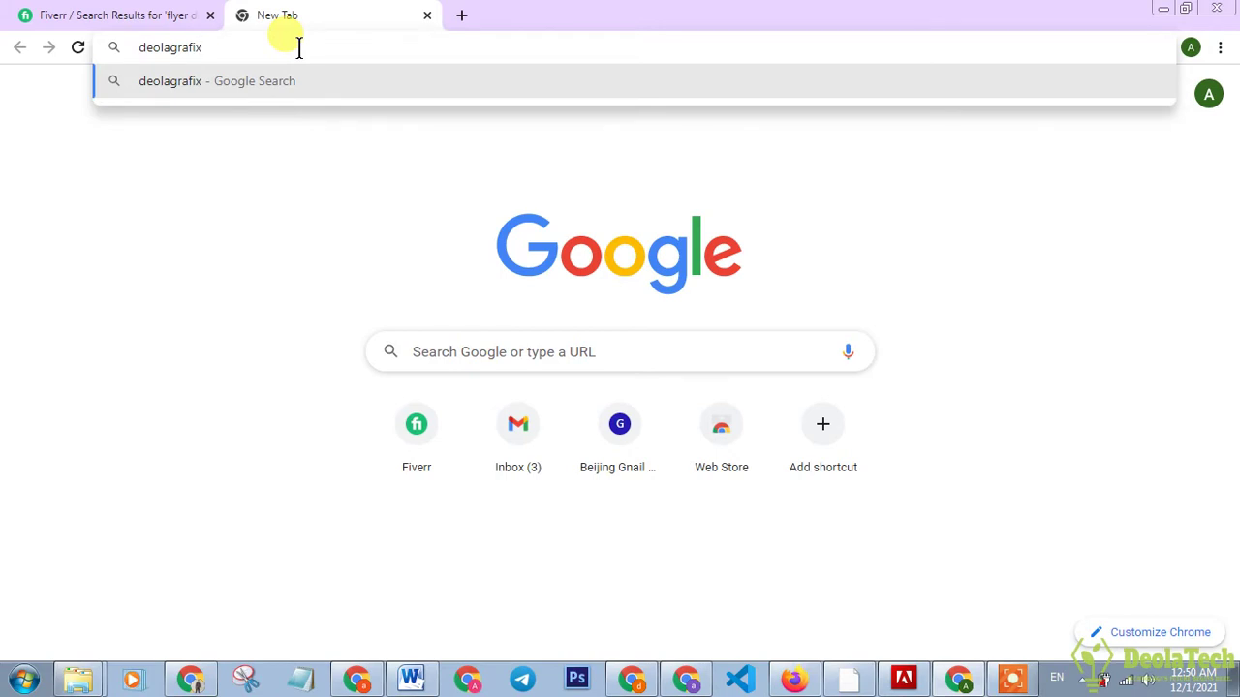
key("Return")
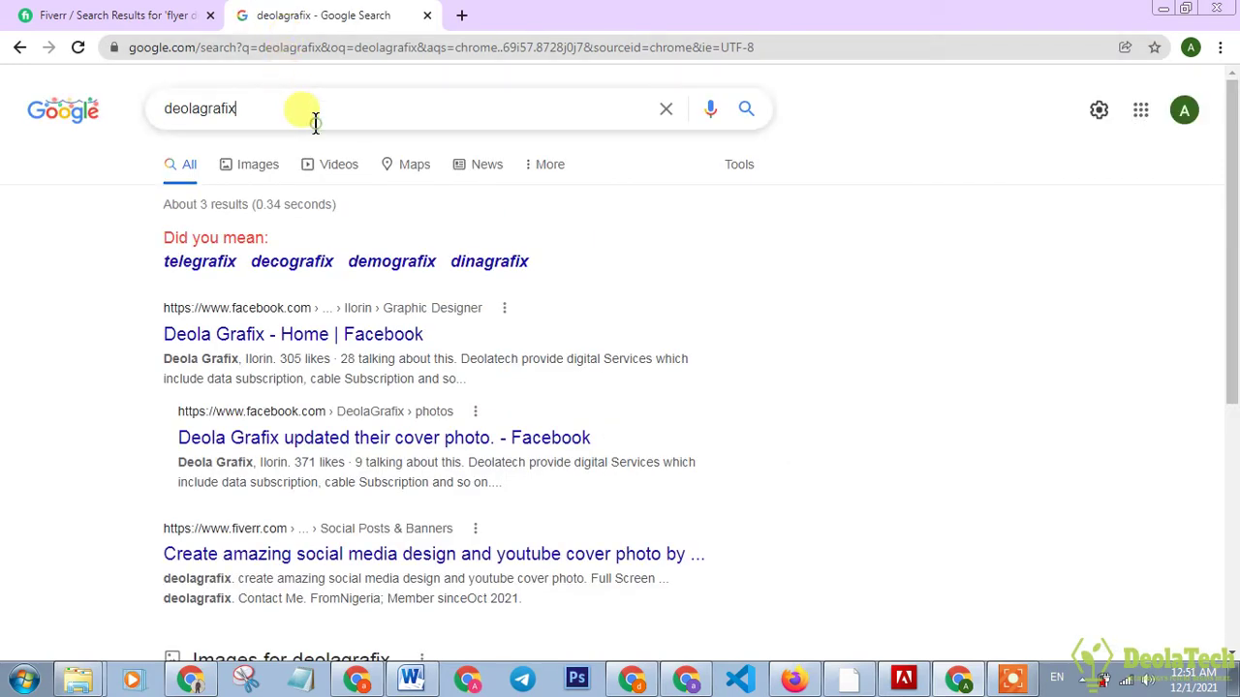
Scroll and highlight the Google results to find the seller's listings
left_click_drag(314, 120, 84, 93)
left_click(1029, 283)
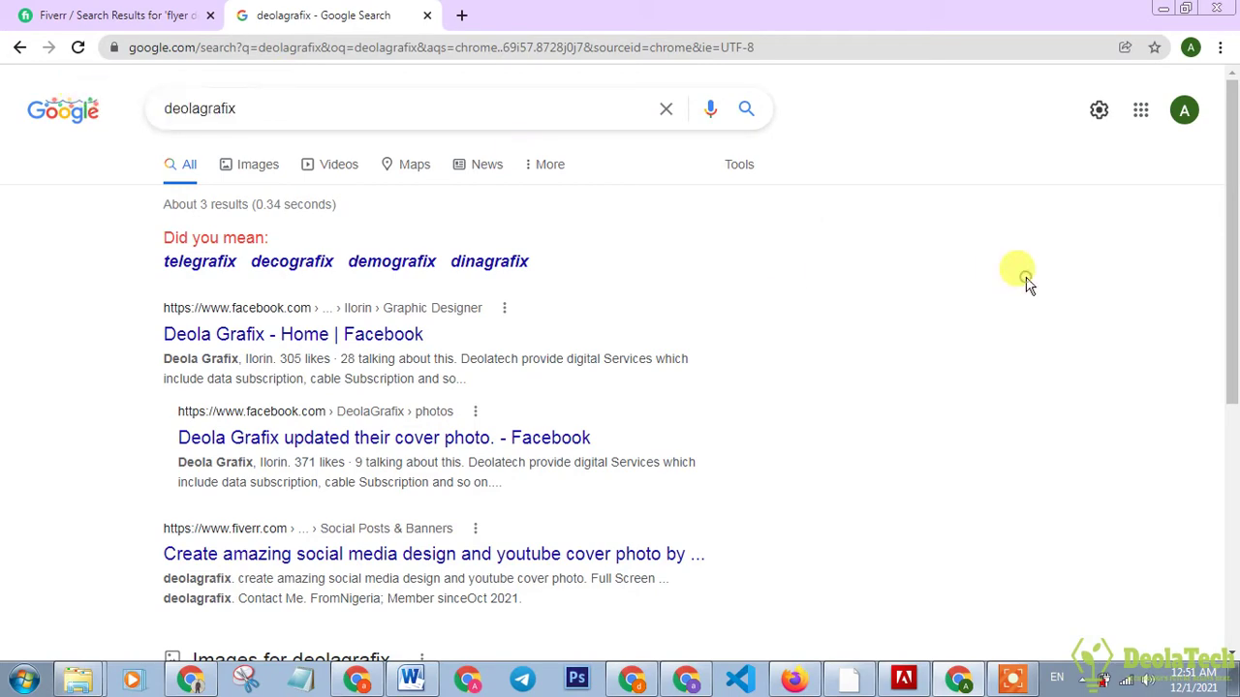
scroll(97, 249, "down", 2)
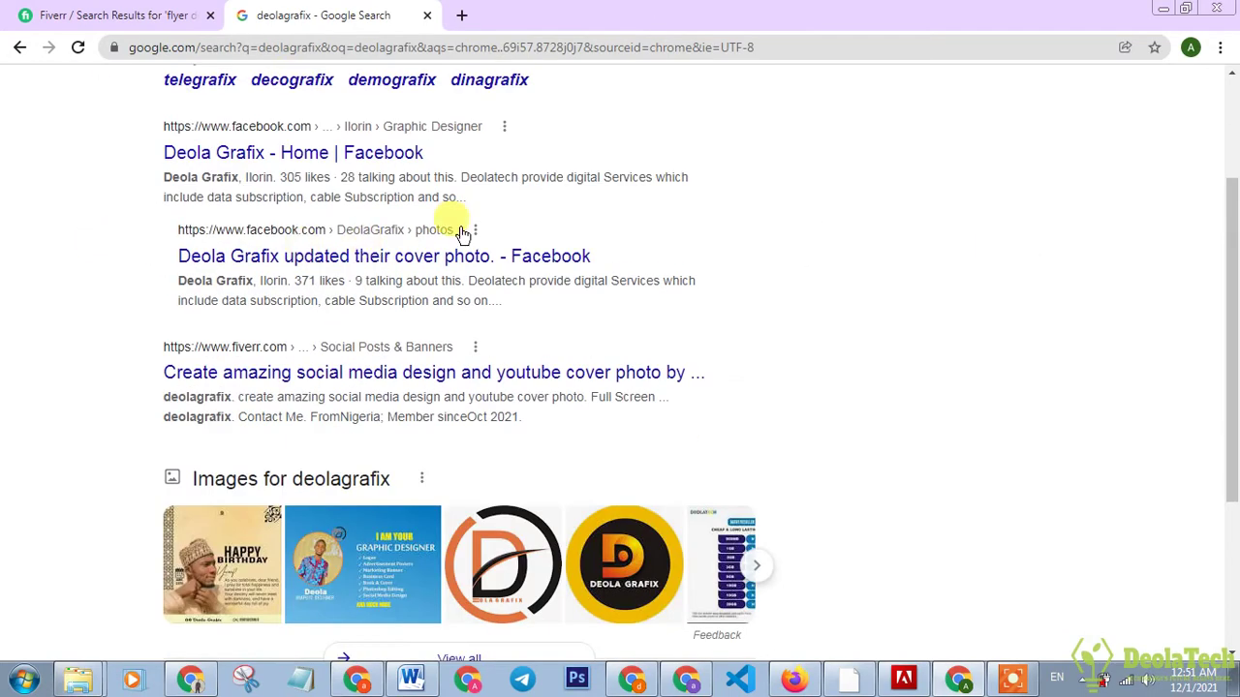
scroll(475, 236, "up", 2)
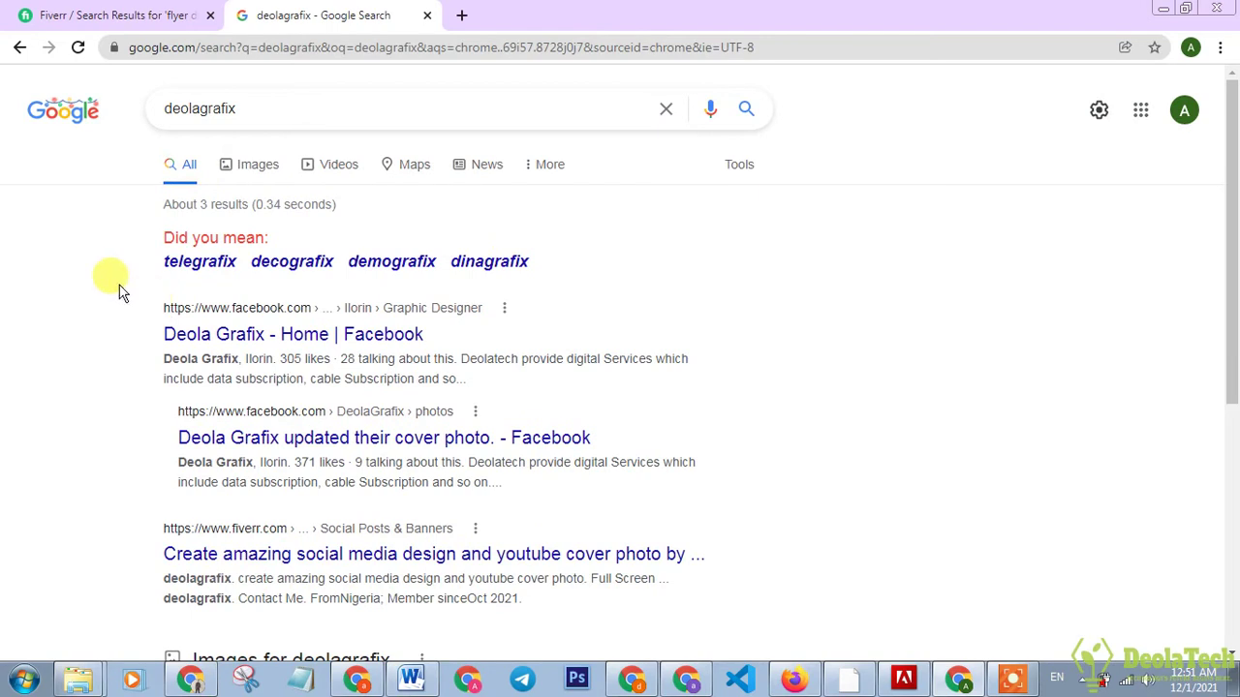
left_click_drag(116, 282, 471, 326)
left_click(901, 332)
scroll(387, 378, "down", 1)
left_click_drag(161, 347, 242, 347)
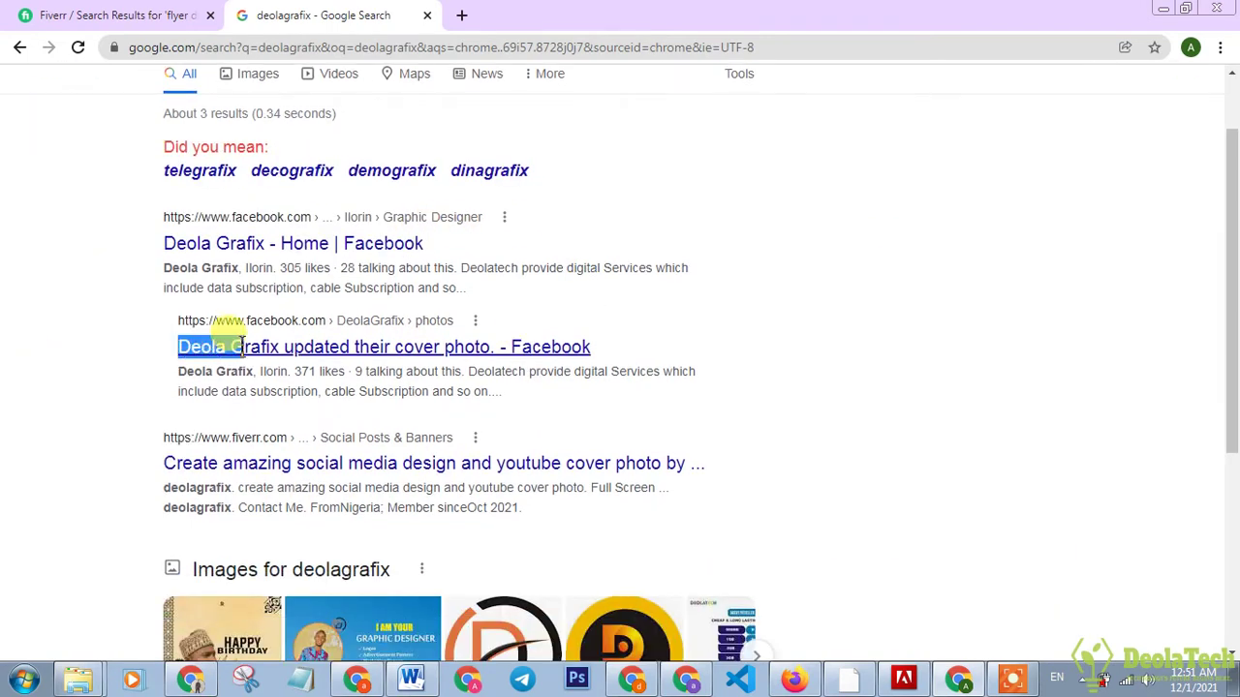
scroll(805, 357, "down", 1)
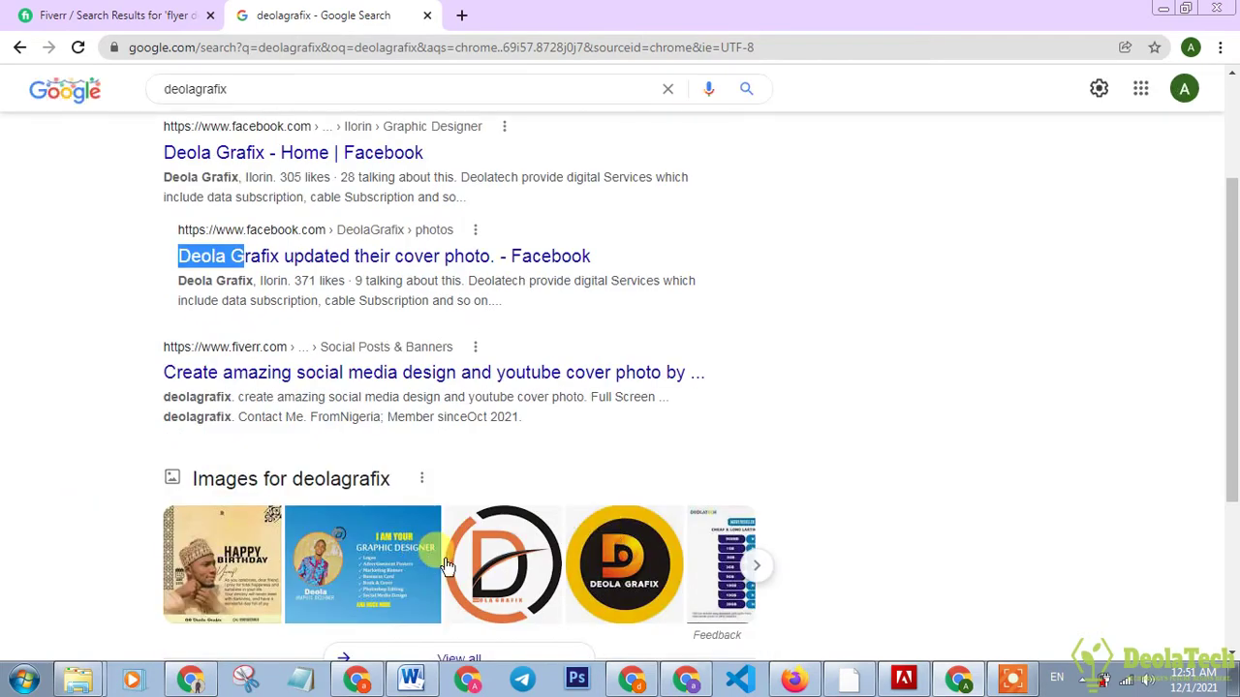
scroll(808, 551, "down", 2)
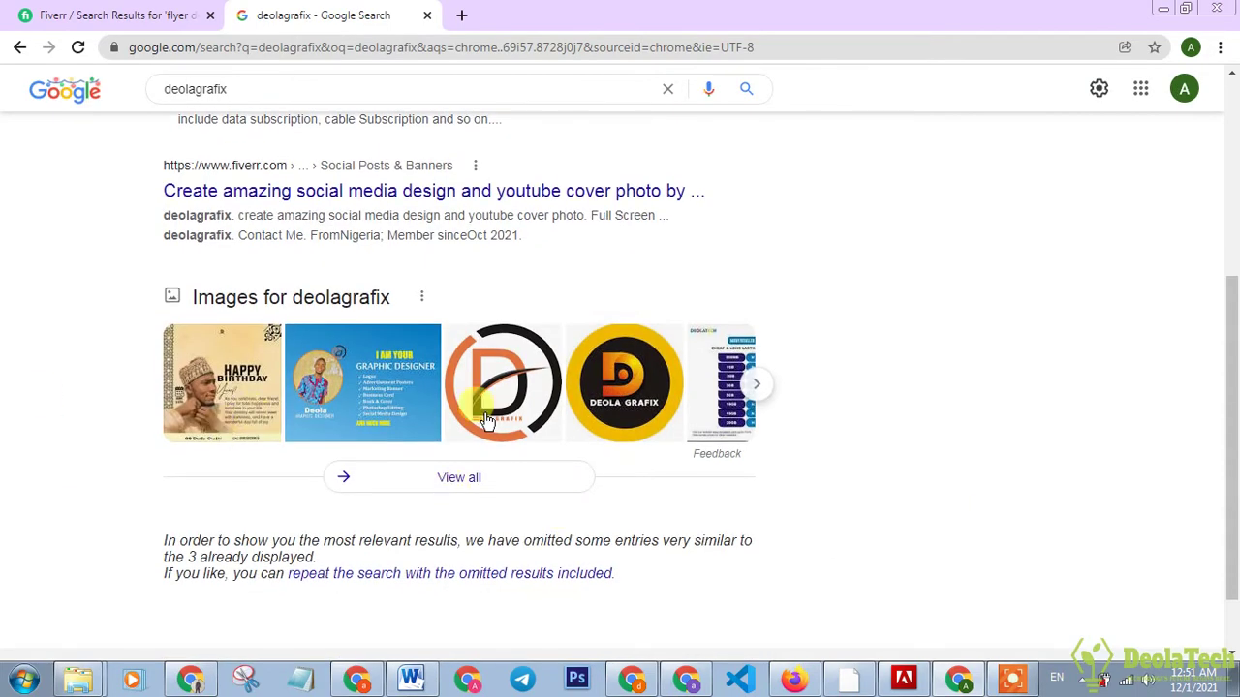
scroll(924, 413, "up", 1)
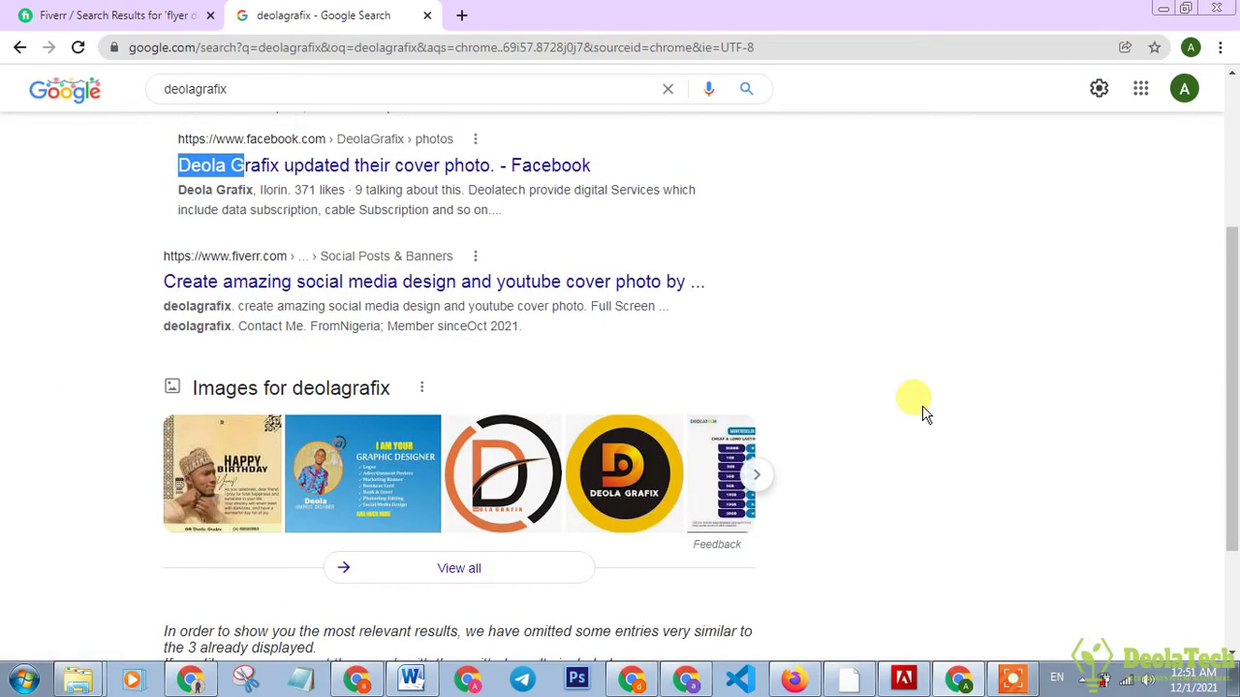
scroll(924, 414, "up", 1)
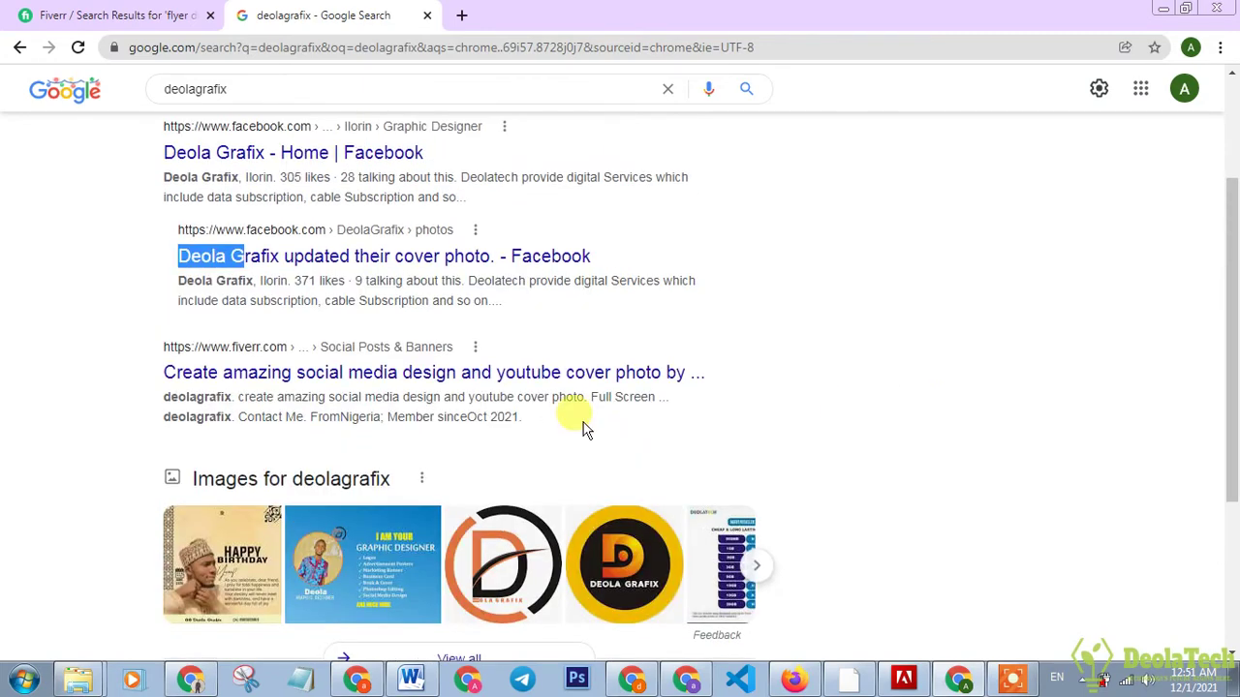
Open the seller's fiverr.com gig result from the search results
left_click(78, 356)
left_click_drag(82, 358, 471, 356)
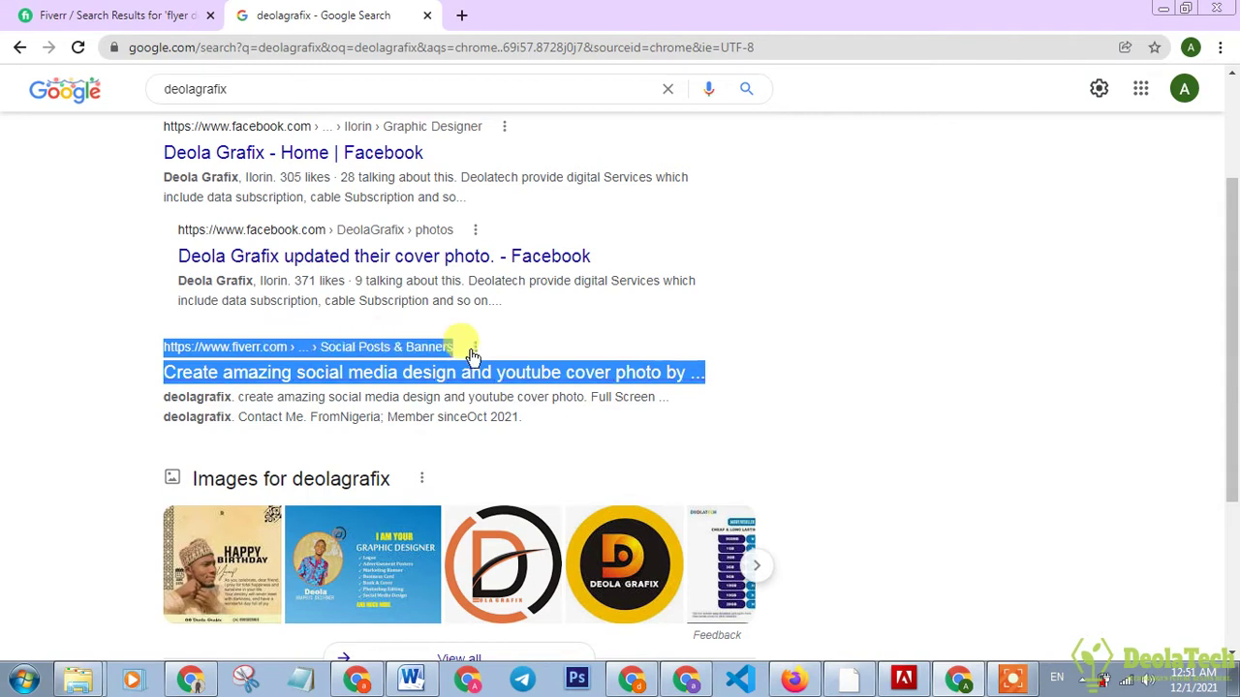
left_click(320, 375)
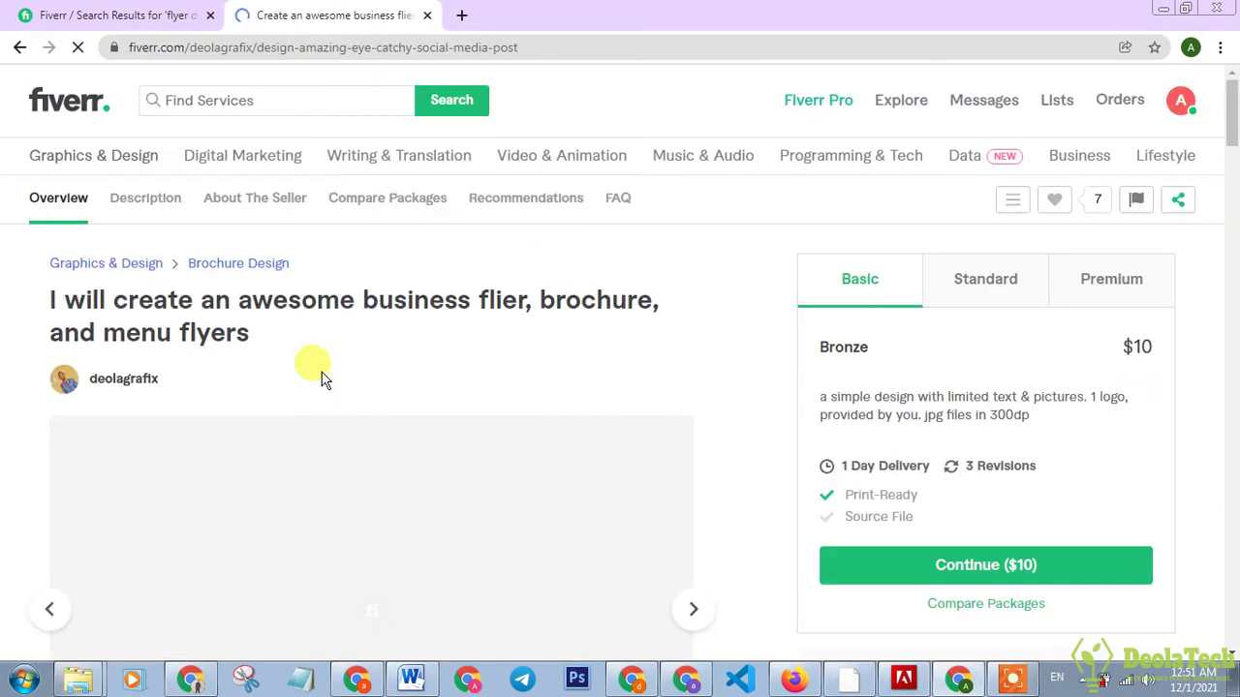
Scroll the gig page to view its header and the $10 Bronze package with 1-day delivery
scroll(368, 385, "down", 1)
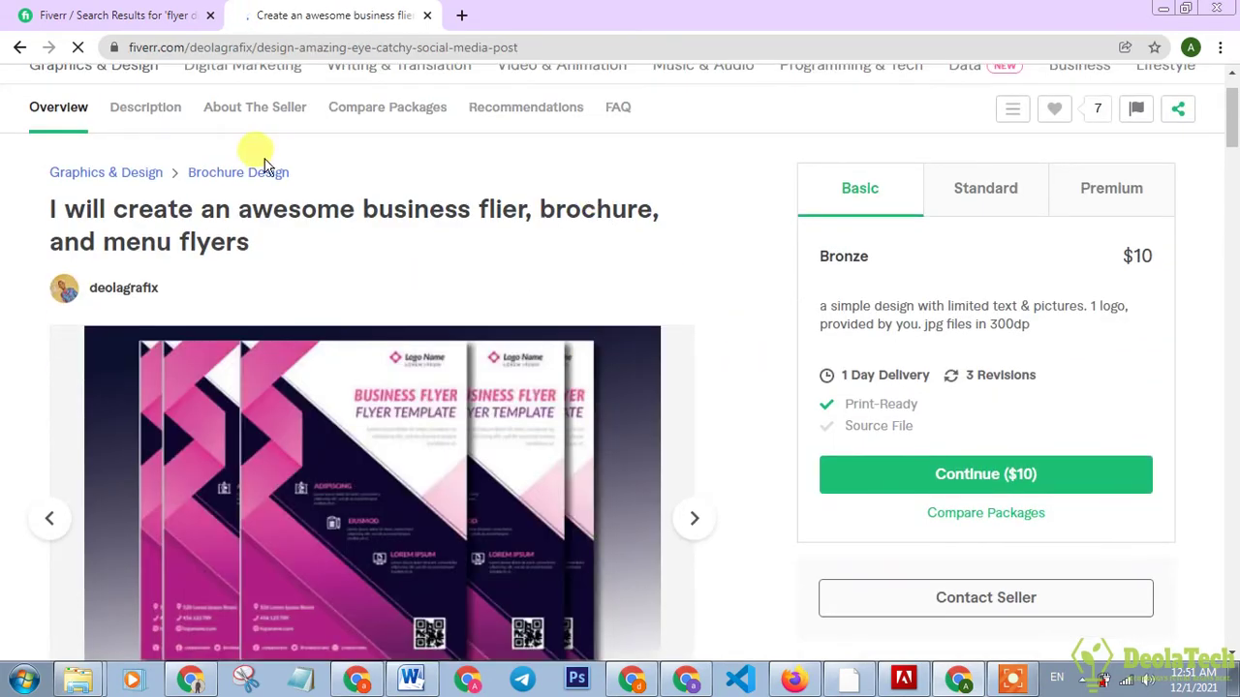
scroll(562, 271, "up", 1)
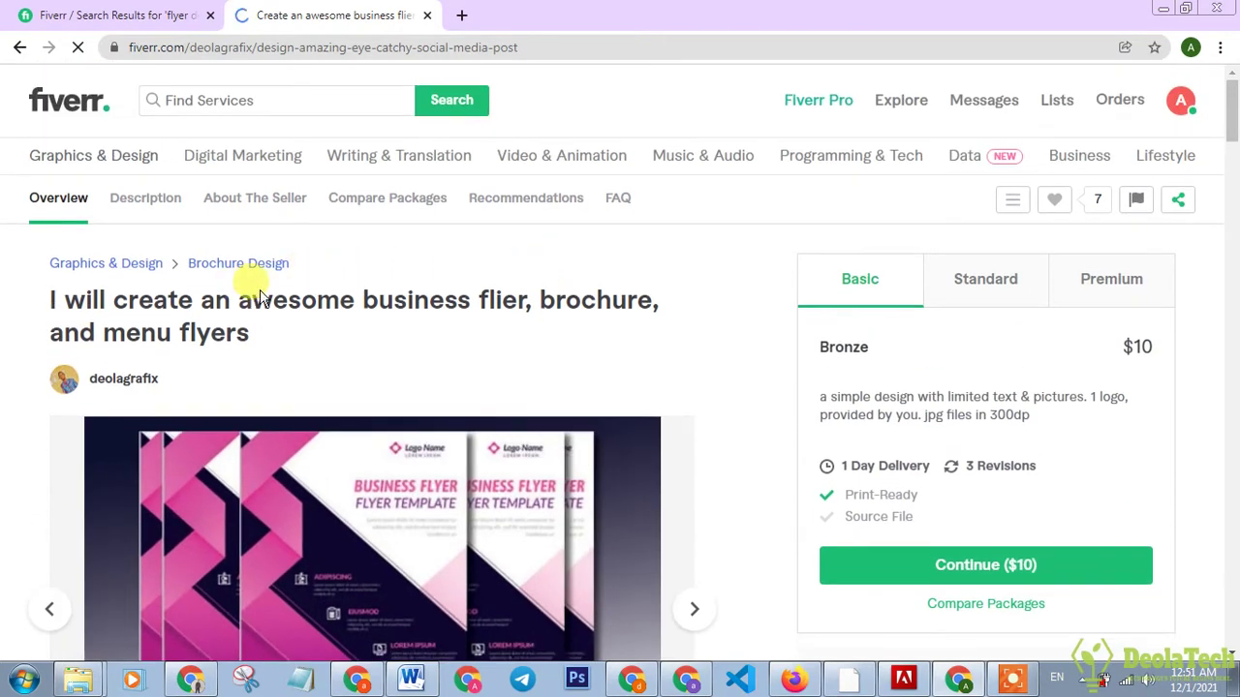
scroll(313, 359, "down", 5)
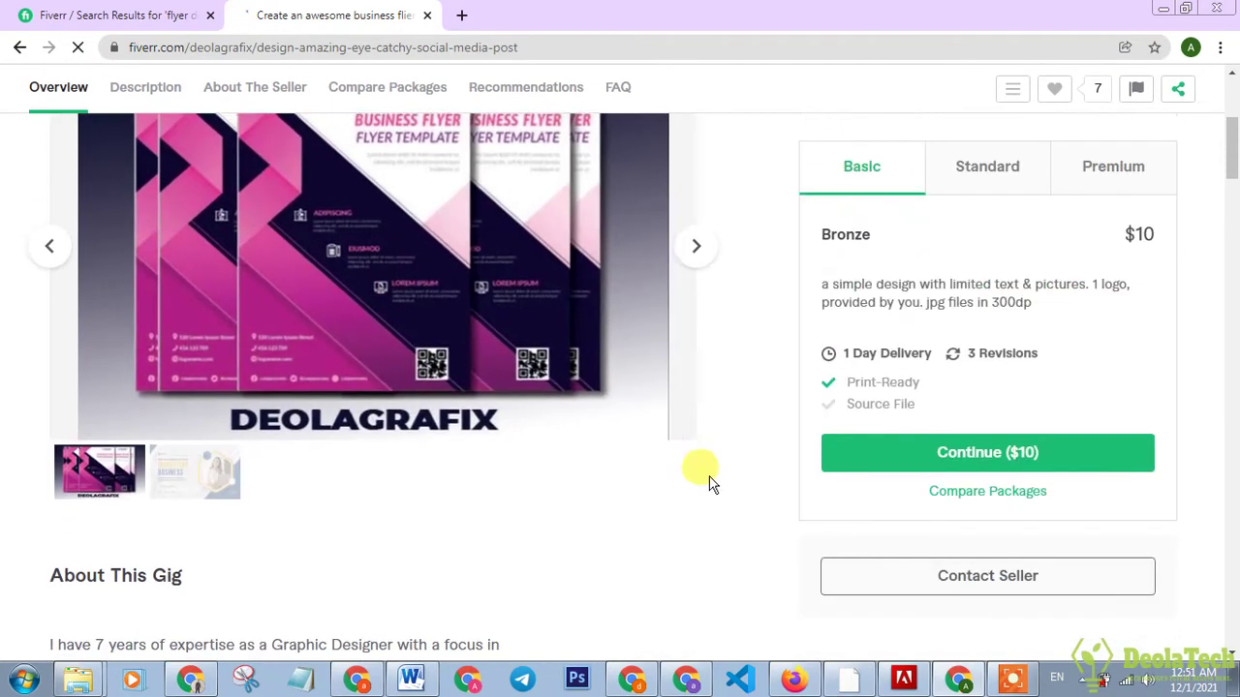
scroll(581, 465, "up", 3)
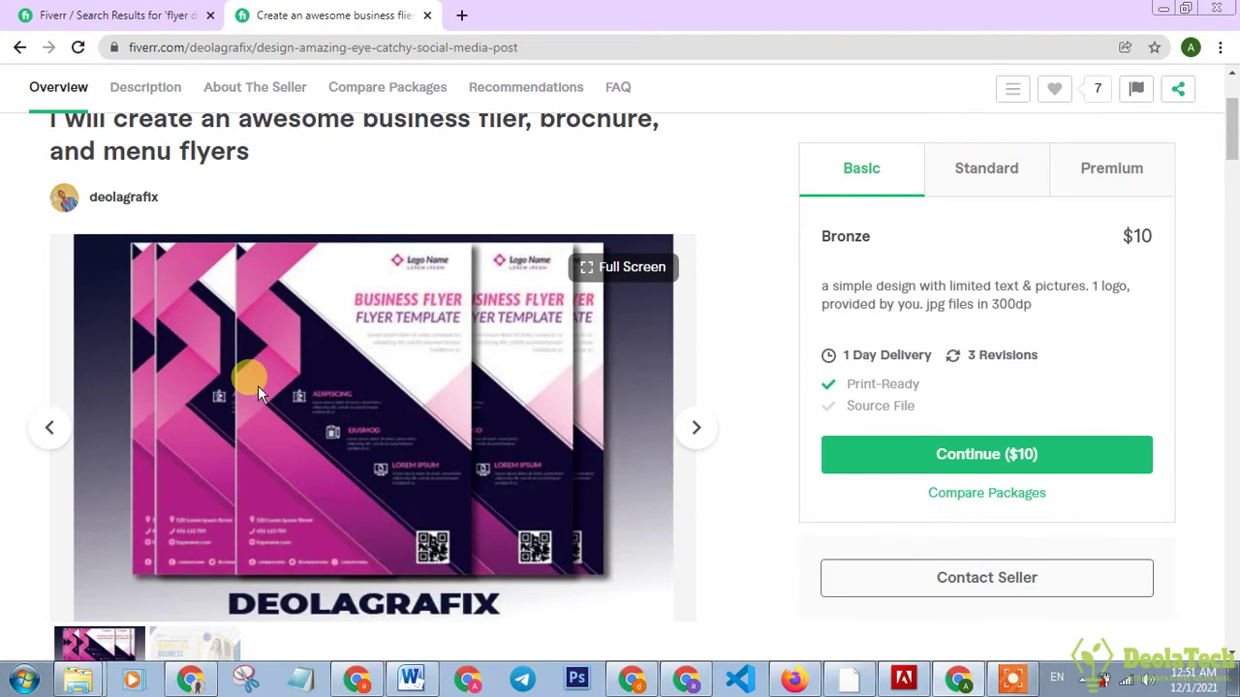
scroll(393, 484, "up", 2)
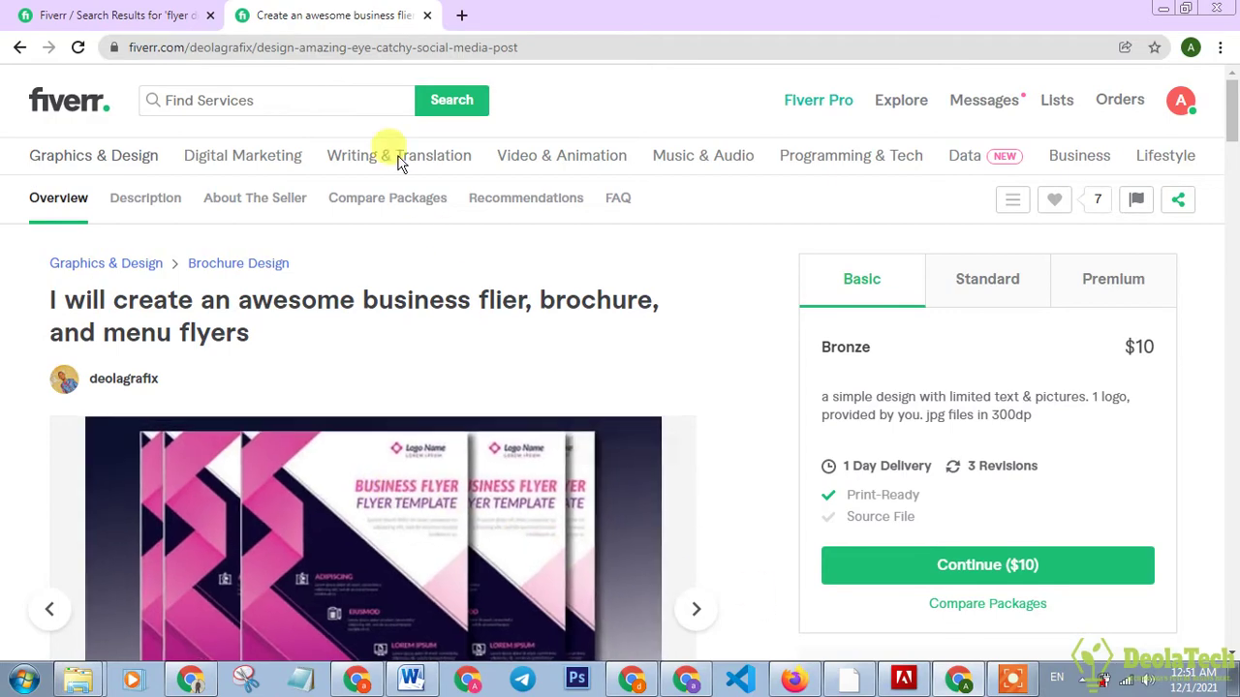
Close the gig tab and scroll back to the top of the 19,903 flyer design results
left_click(426, 20)
scroll(1016, 587, "up", 4)
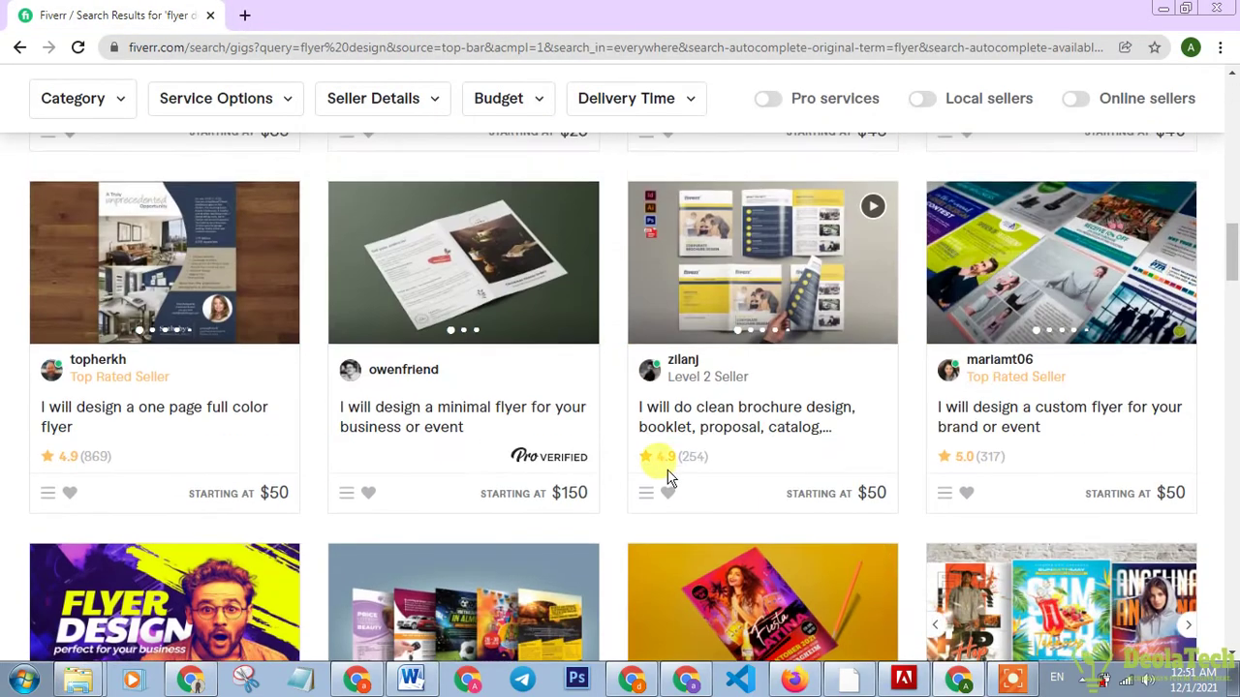
scroll(666, 477, "up", 2)
scroll(199, 548, "up", 9)
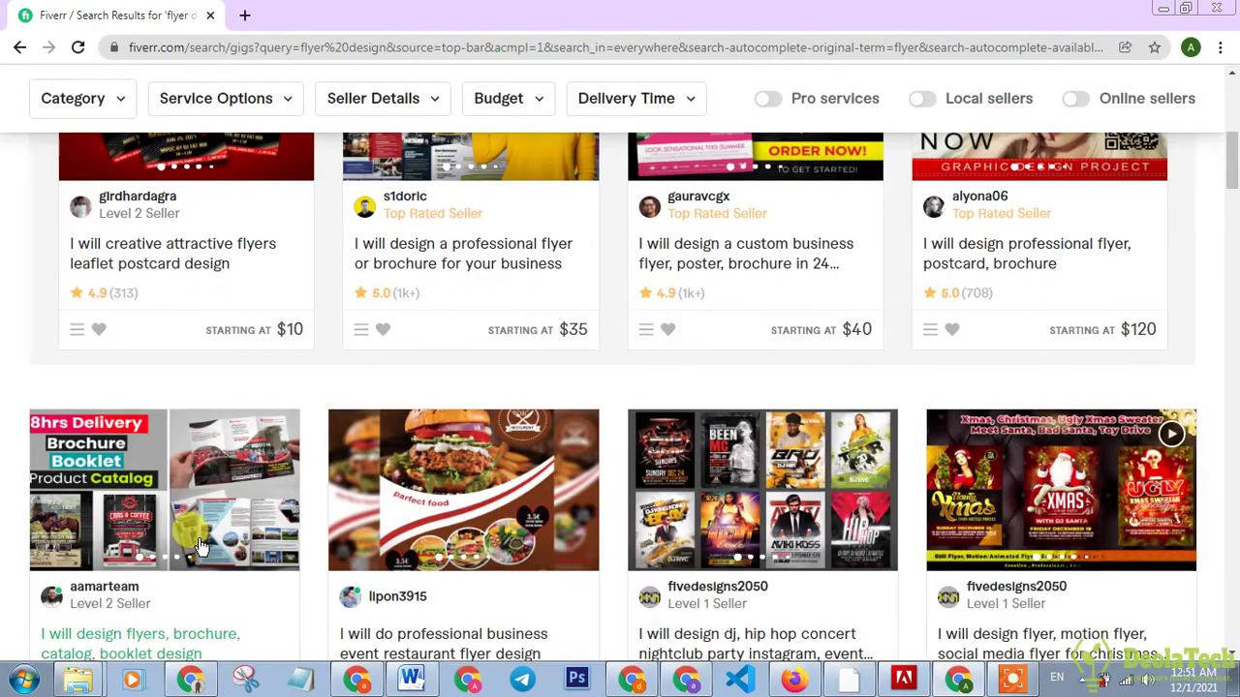
mouse_move(198, 547)
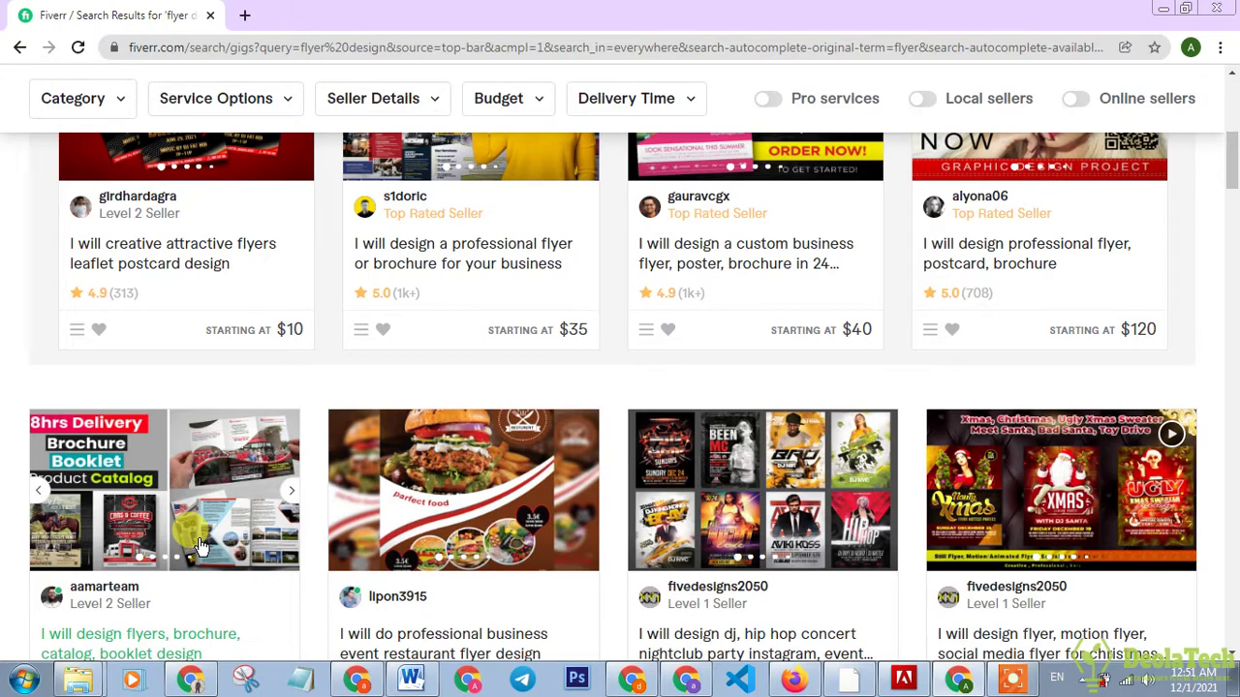
scroll(251, 523, "up", 6)
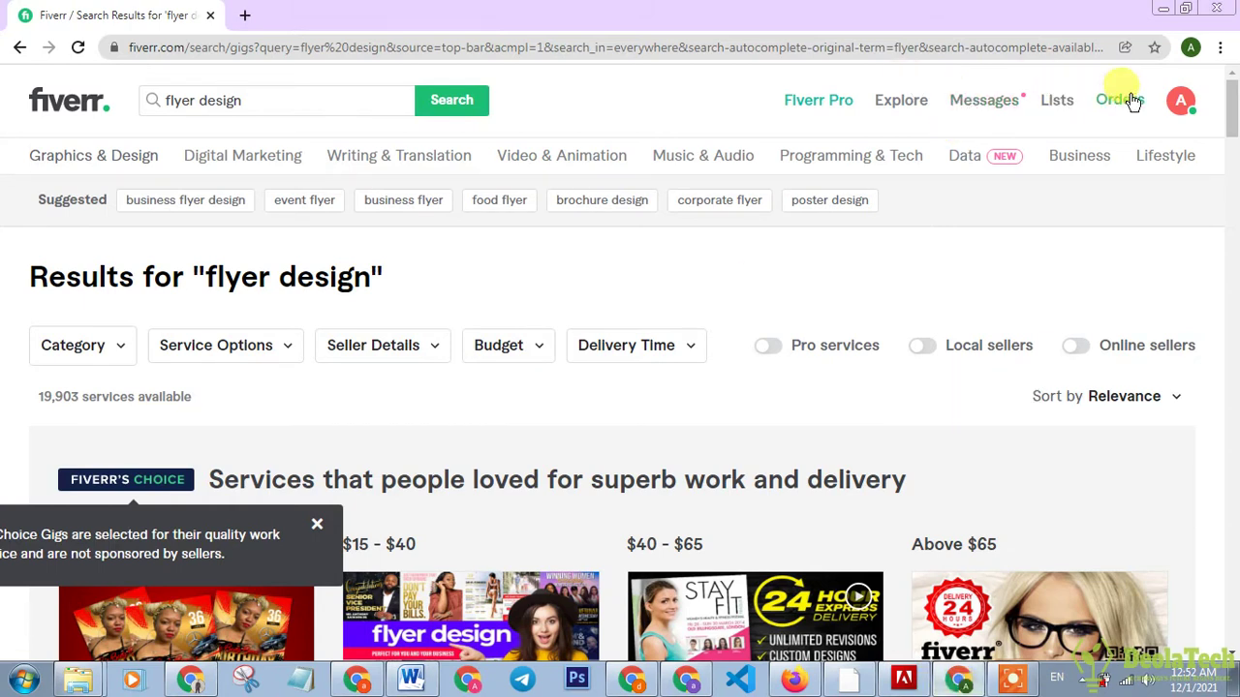
Start seller onboarding with Become a Seller from the account menu
left_click(1183, 105)
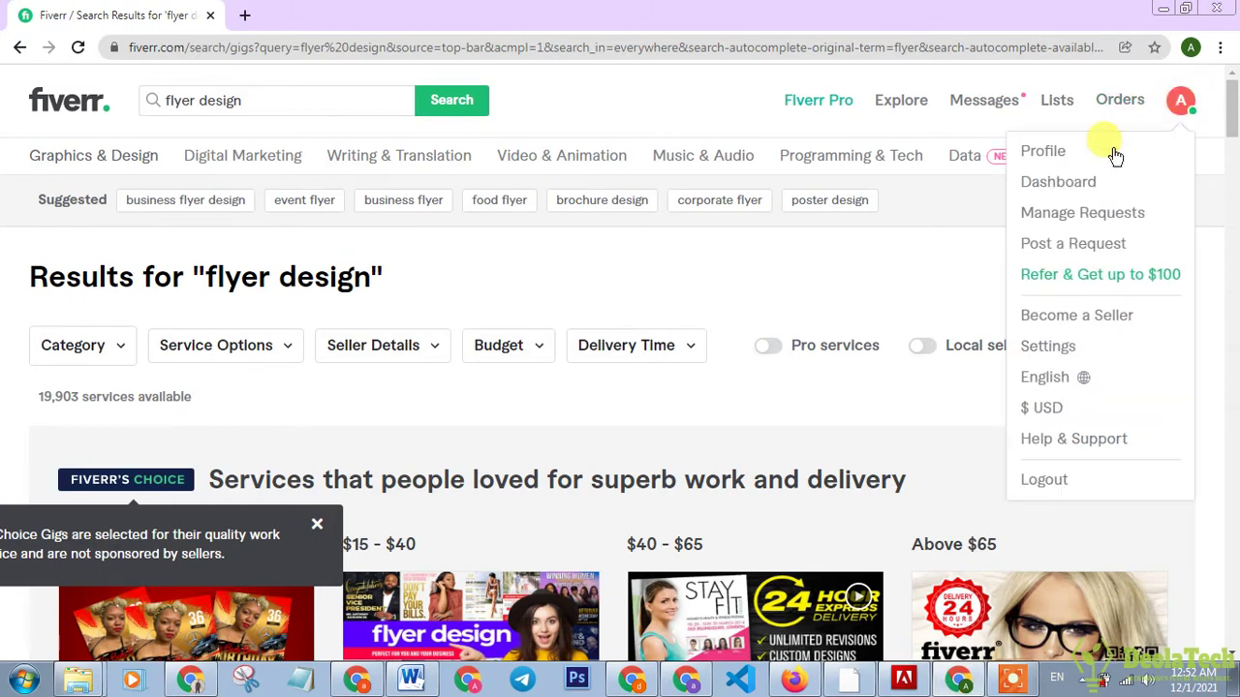
left_click(1060, 316)
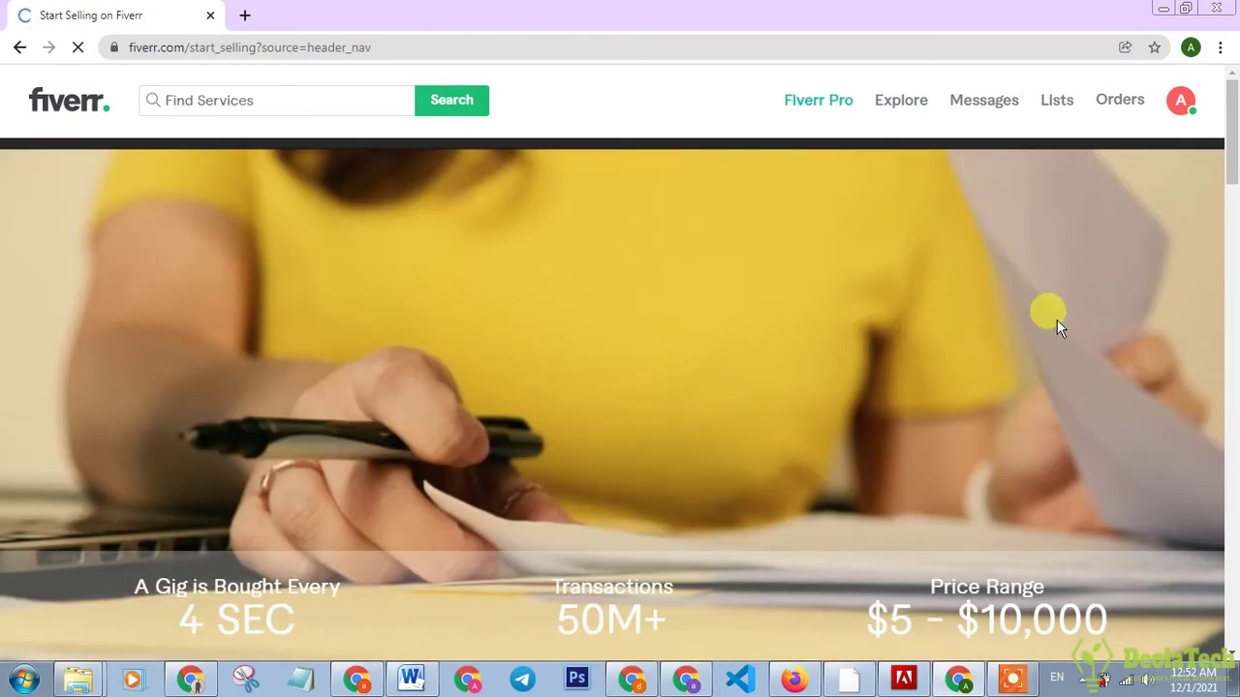
scroll(872, 397, "down", 1)
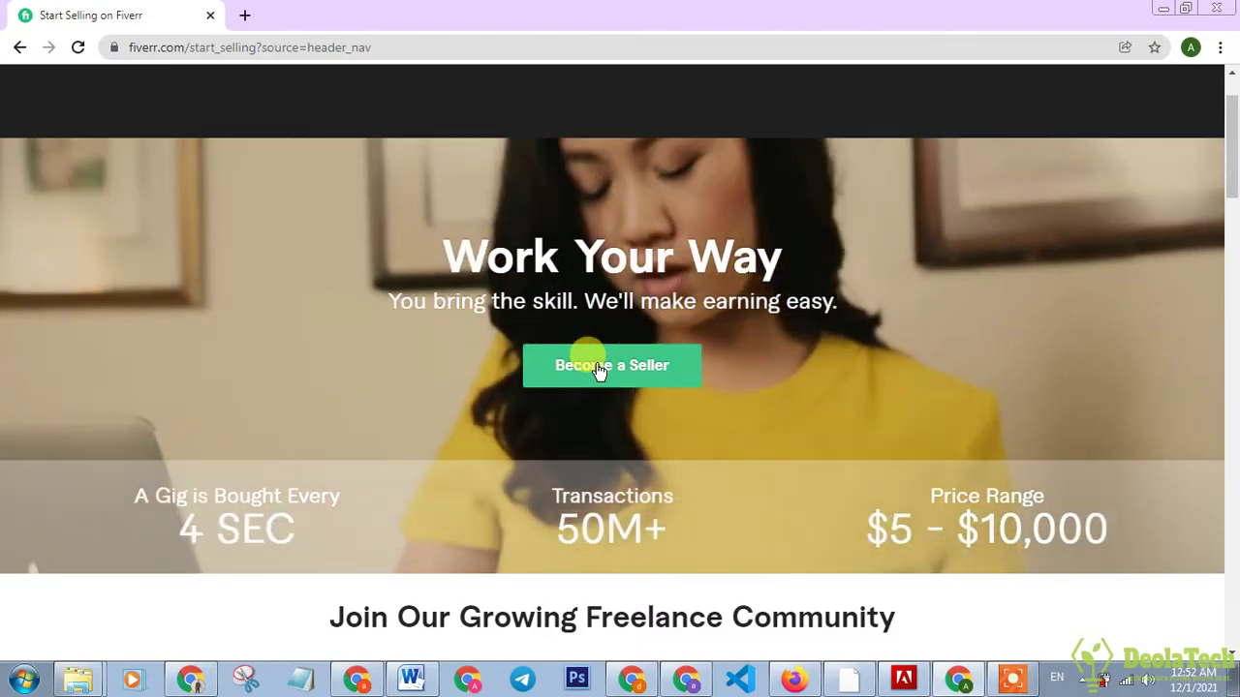
left_click(598, 370)
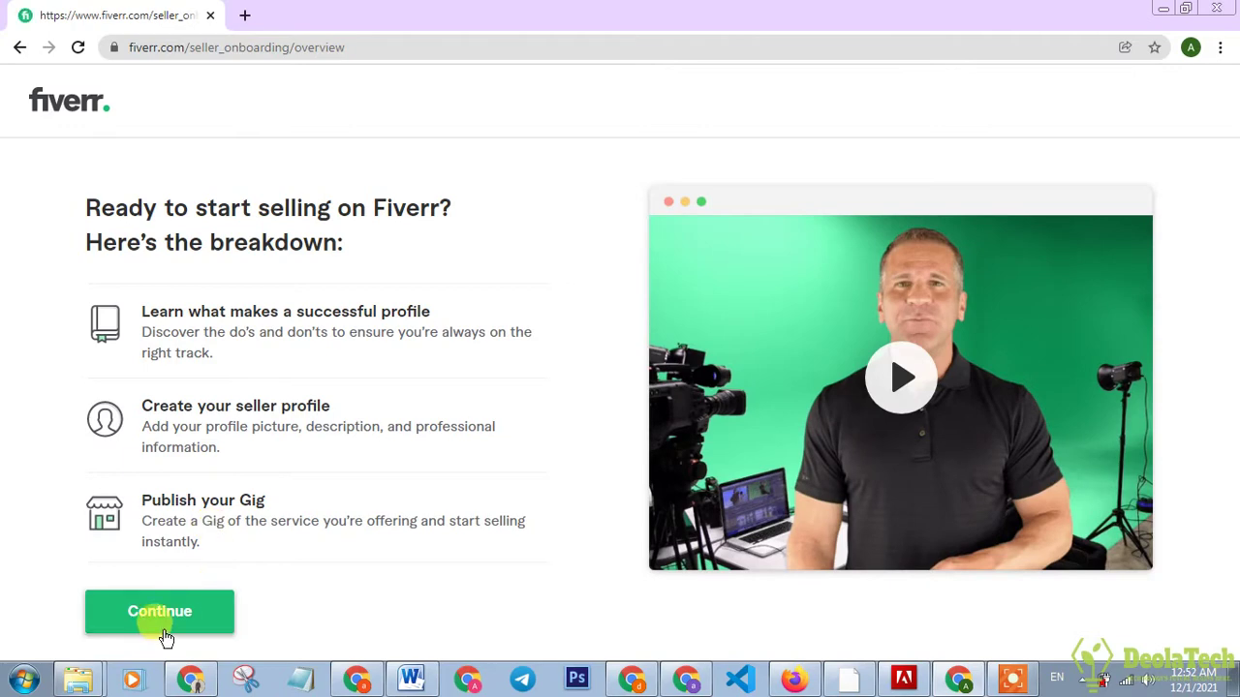
Continue past the profile tips and things-to-avoid pages to Personal Info
left_click(162, 632)
scroll(691, 513, "down", 1)
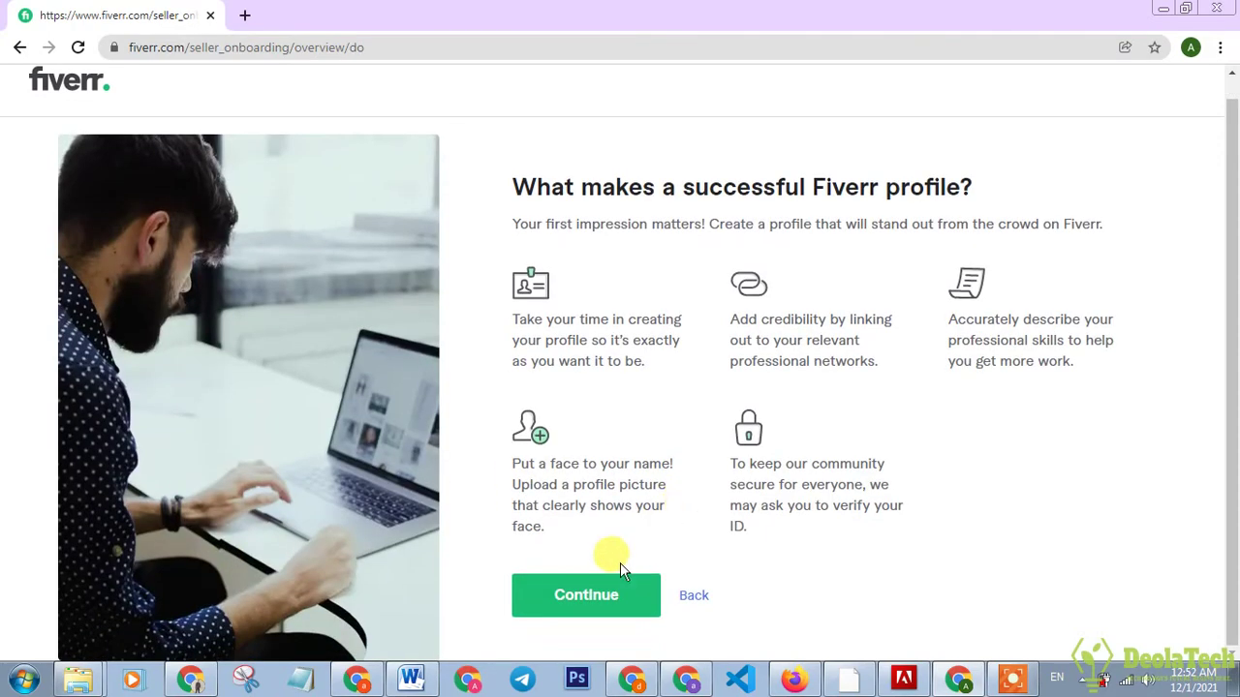
left_click(570, 593)
scroll(501, 414, "down", 1)
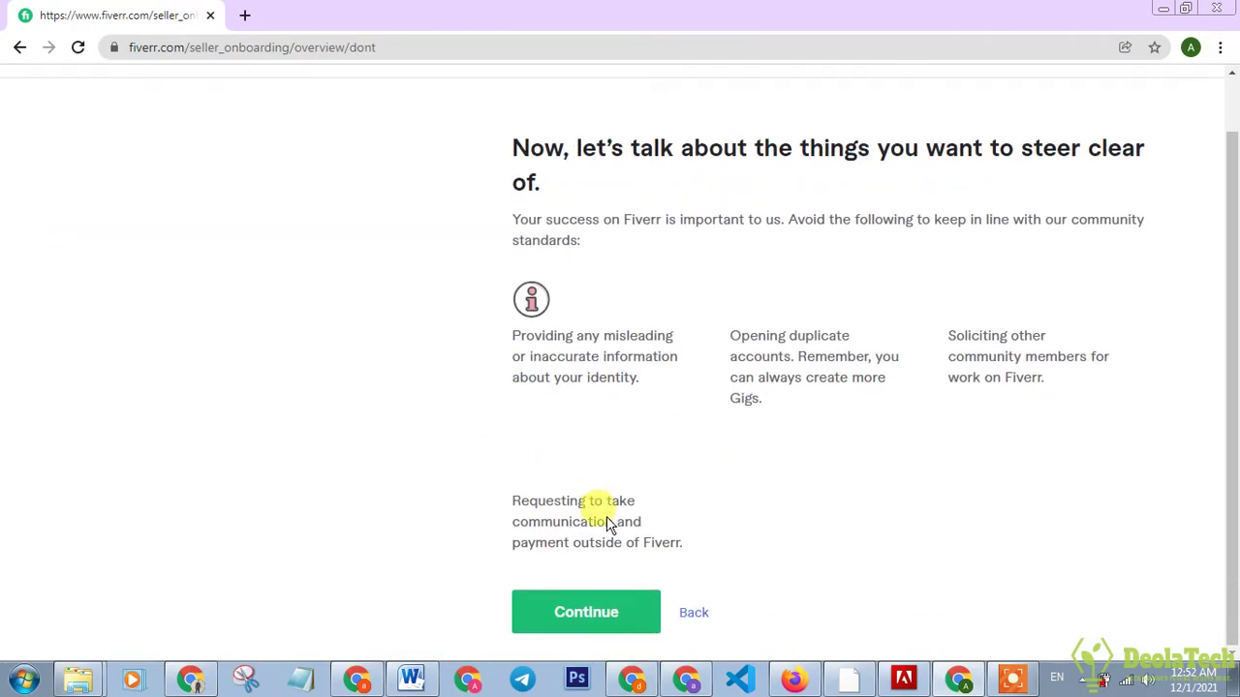
left_click(586, 605)
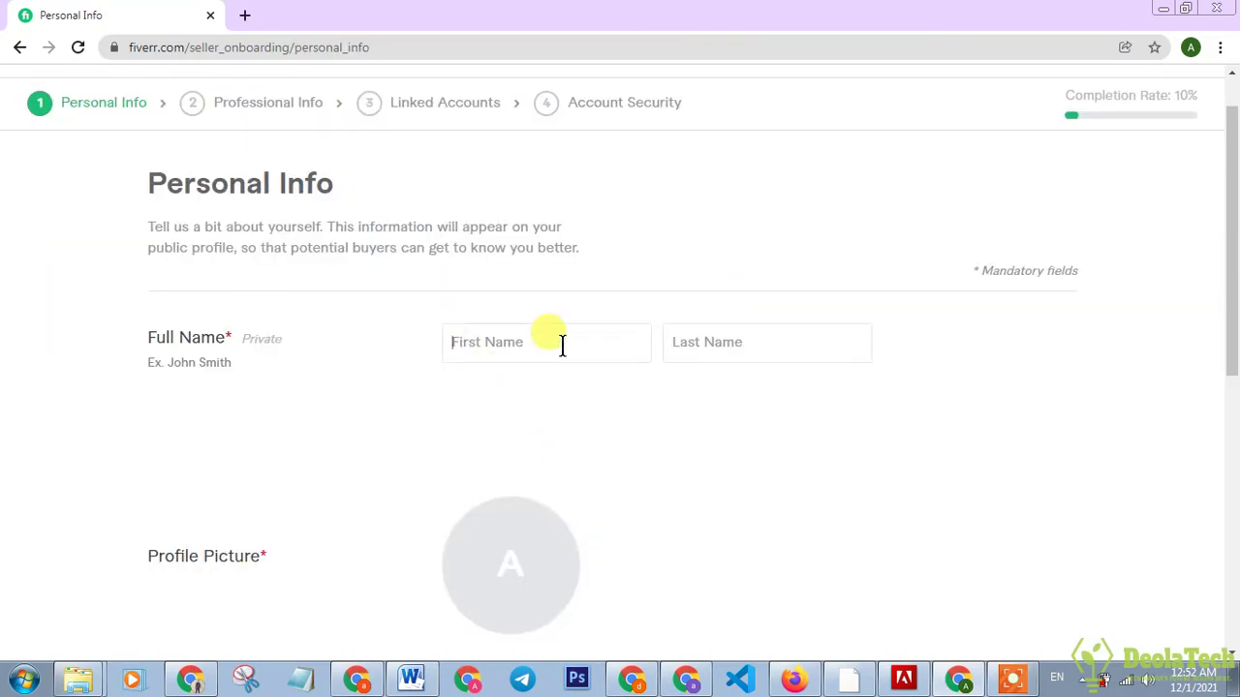
Enter the seller's first name in the First Name field, correcting typos
left_click(561, 343)
type("A")
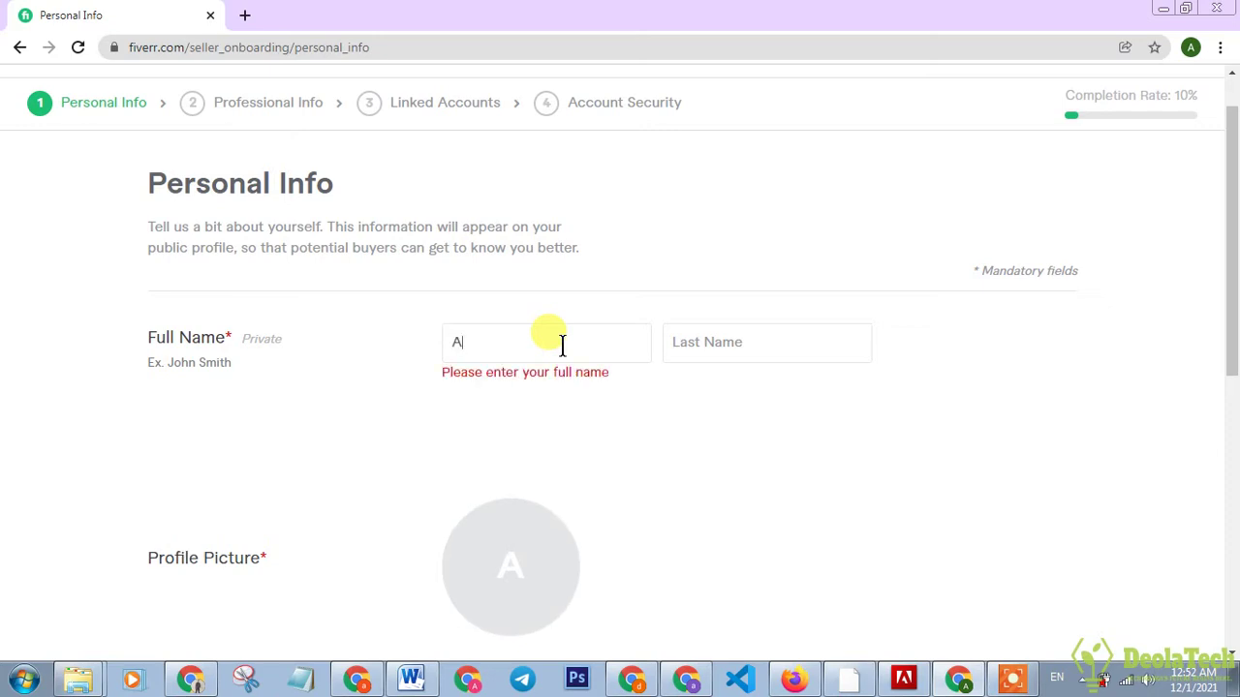
type("ti")
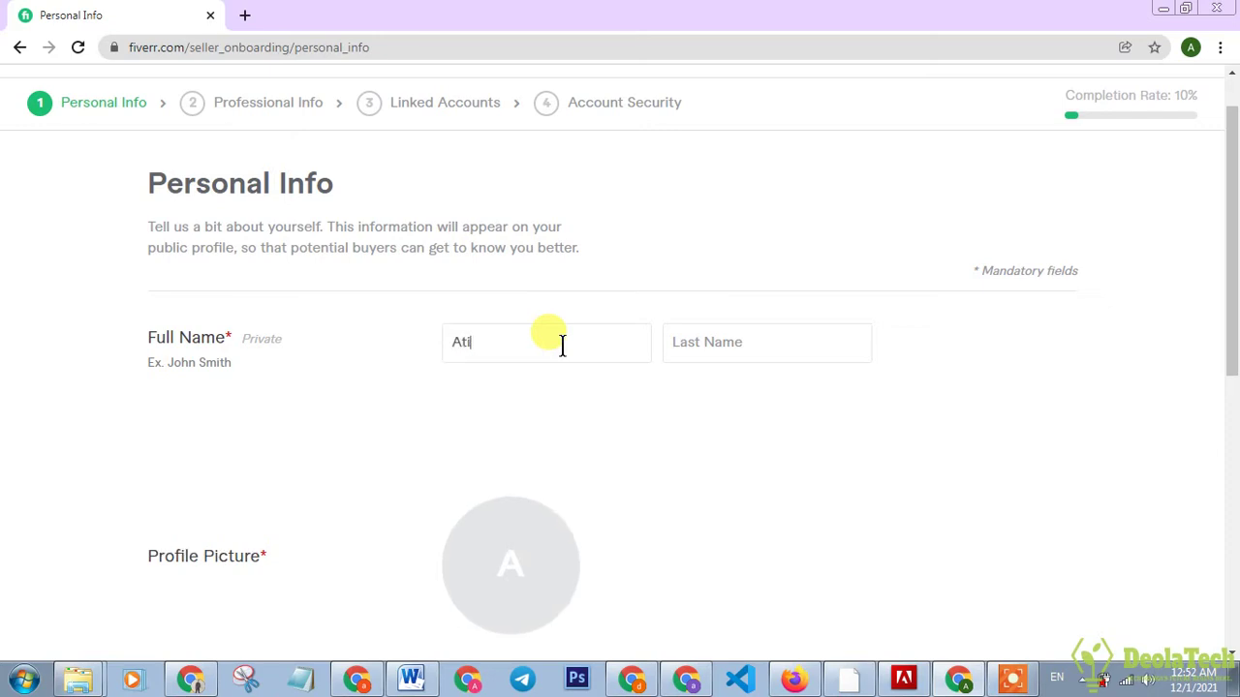
type("nuke")
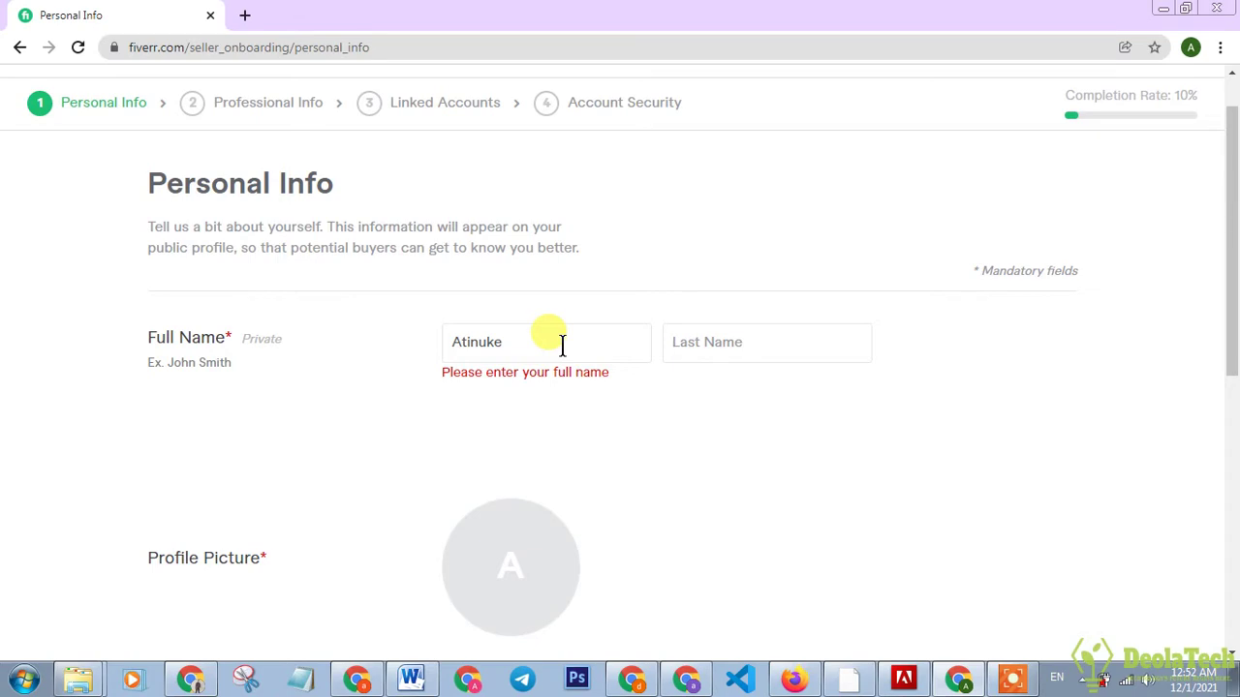
left_click_drag(502, 343, 418, 354)
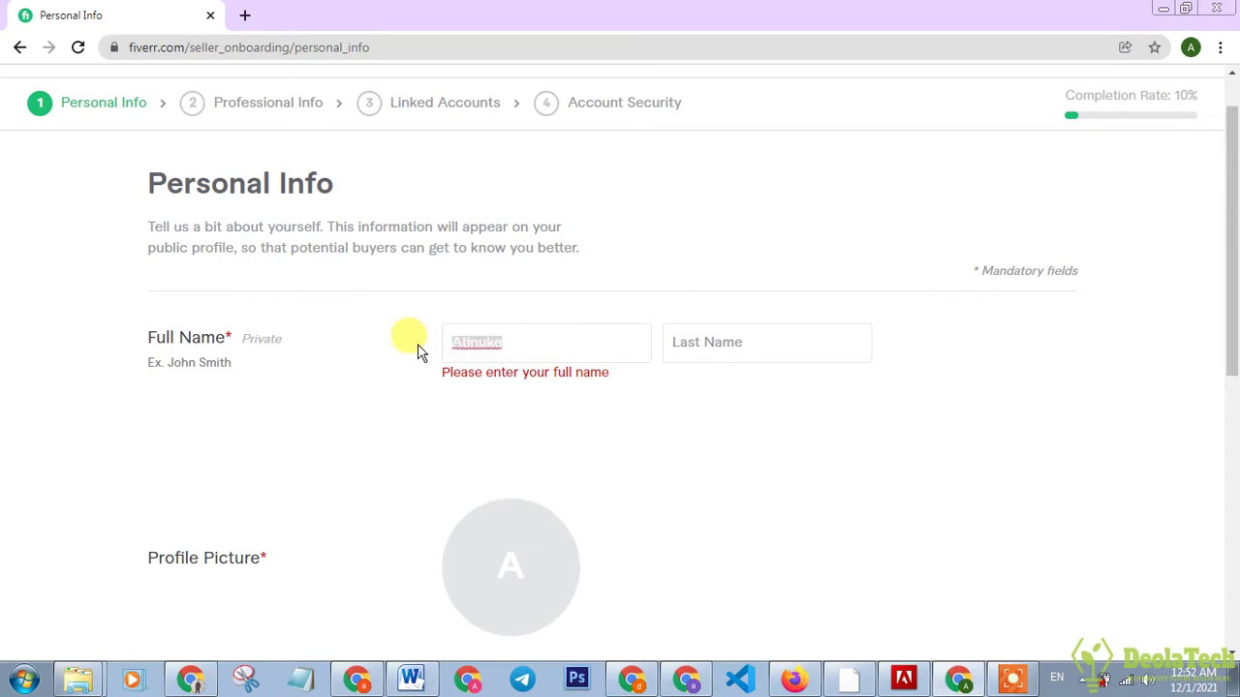
type("Ata")
key("BackSpace")
key("BackSpace")
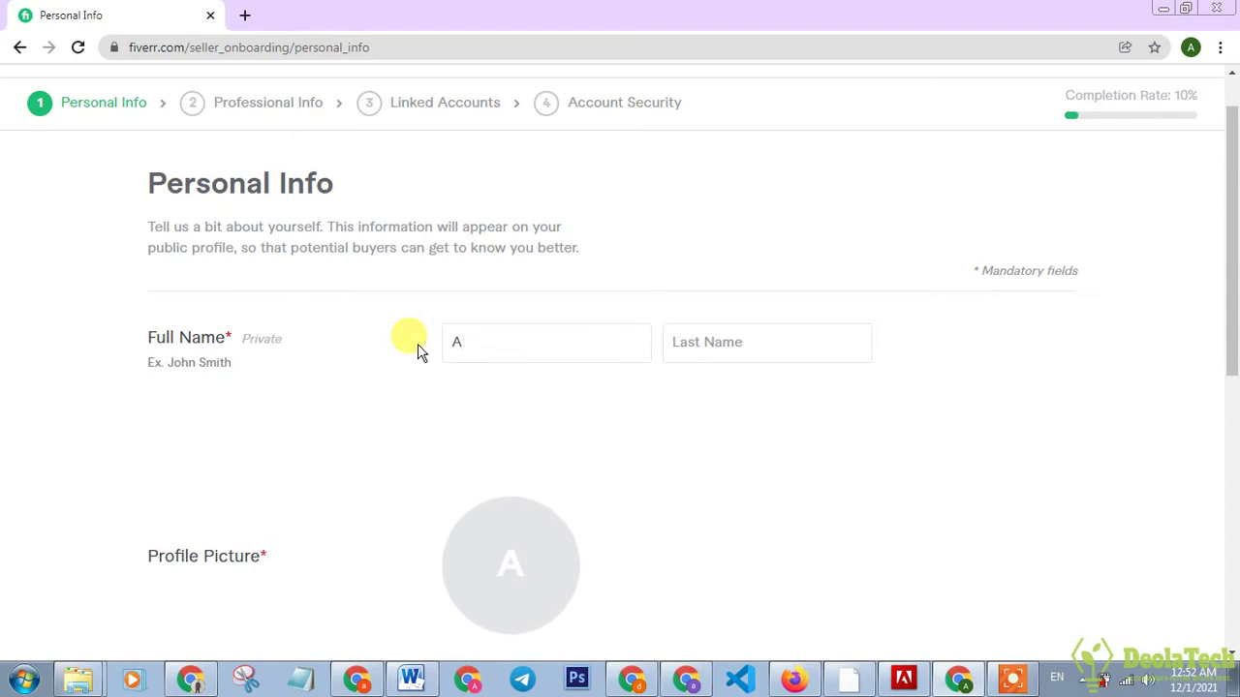
type("yatullah Atin")
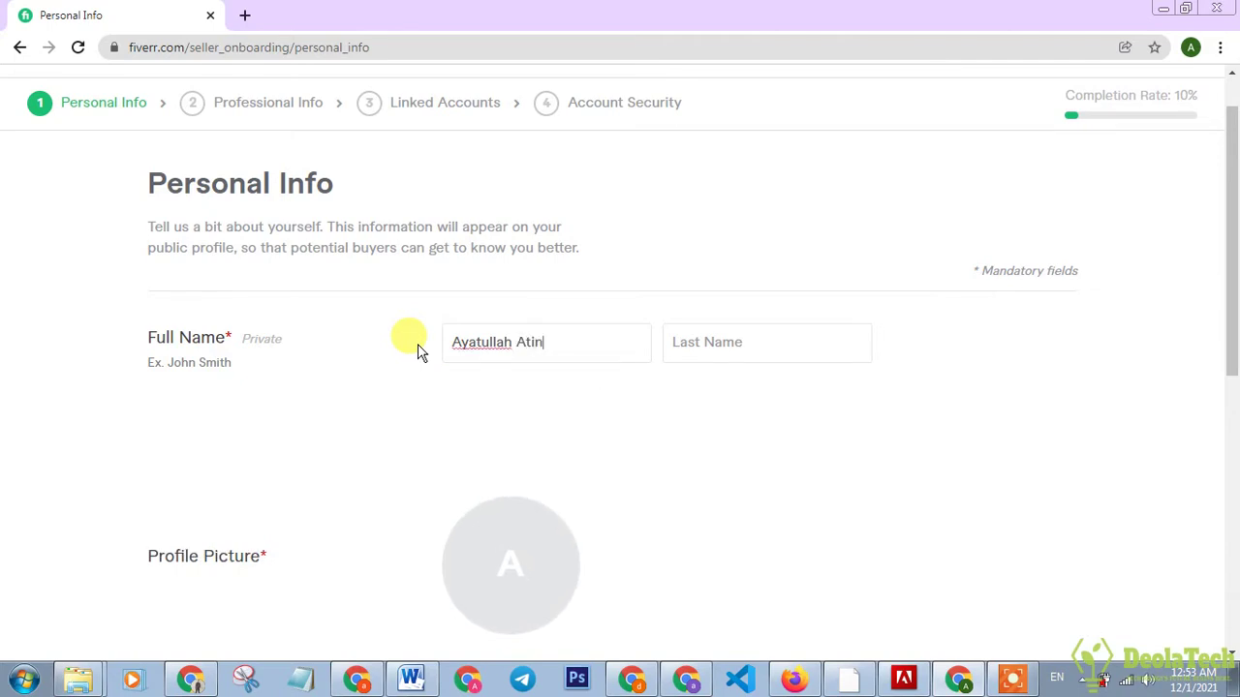
type("uke")
key("Tab")
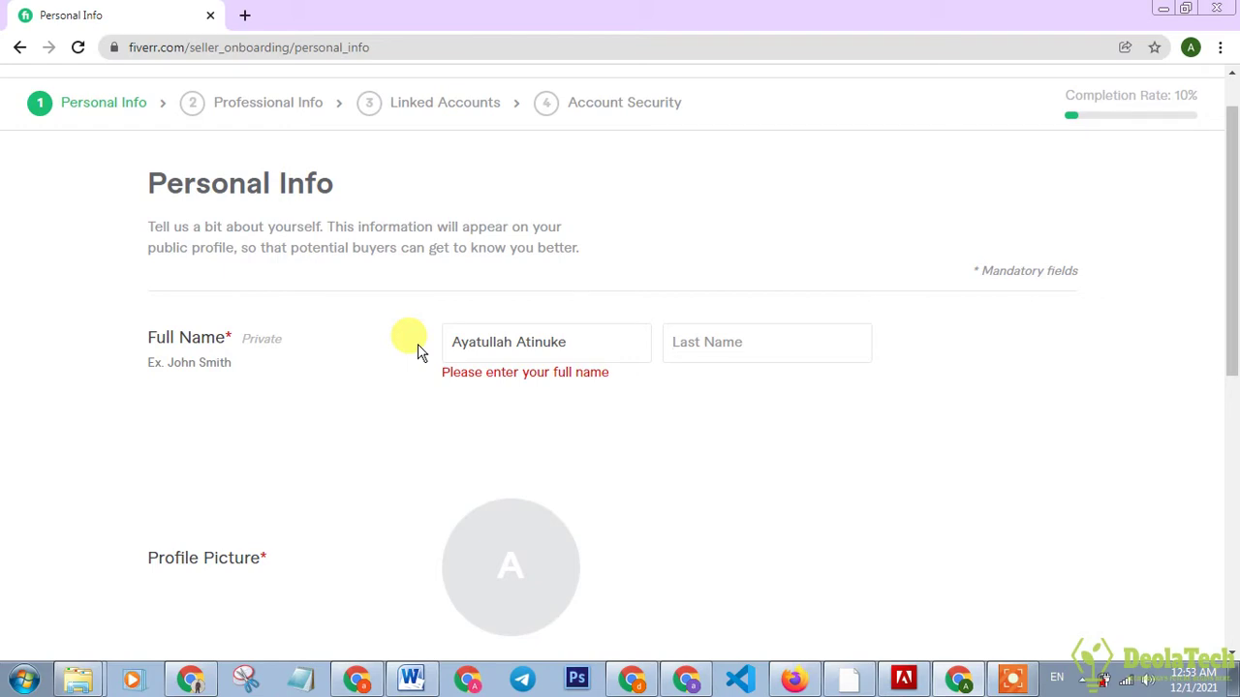
Adjust the first-name entry and start typing the seller's surname in Last Name
left_click_drag(581, 352, 519, 326)
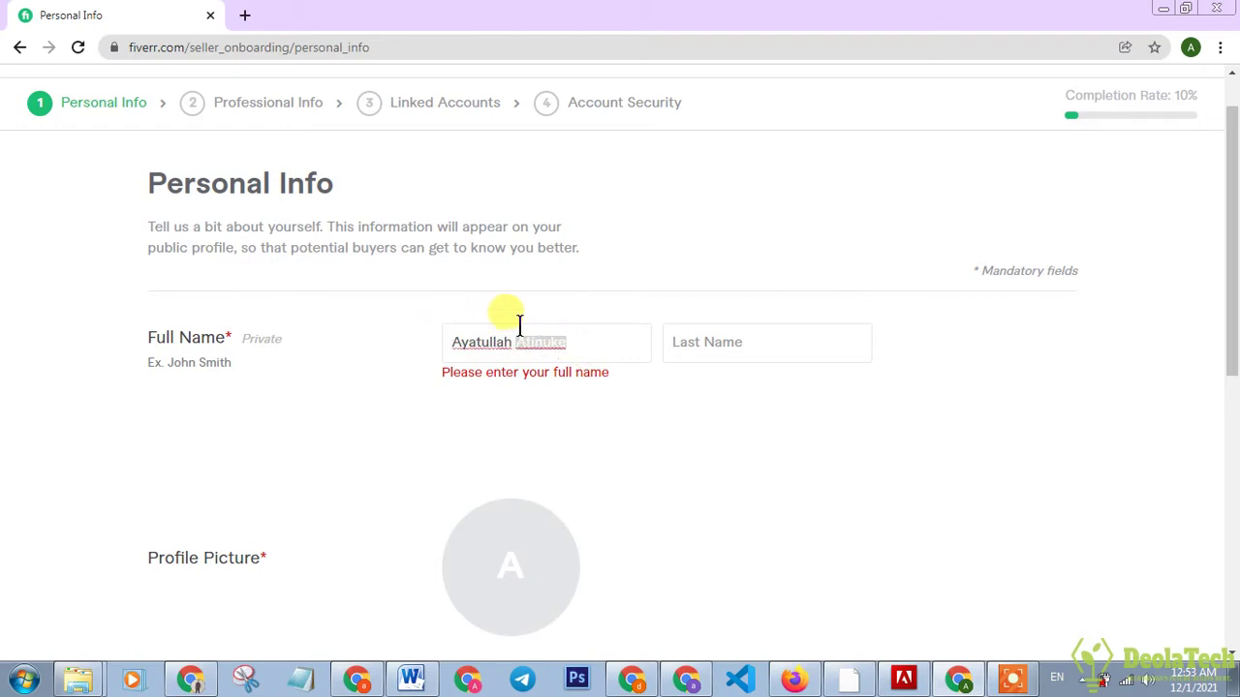
type("M")
key("Tab")
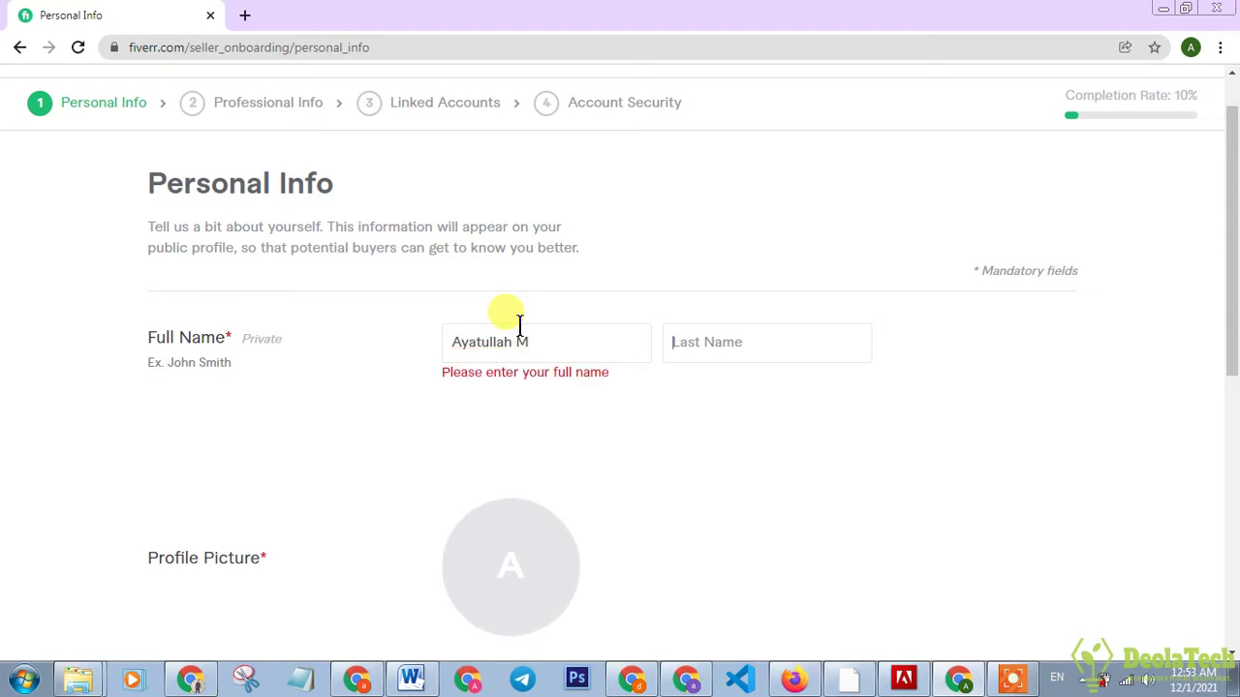
key("Tab")
scroll(658, 360, "up", 2)
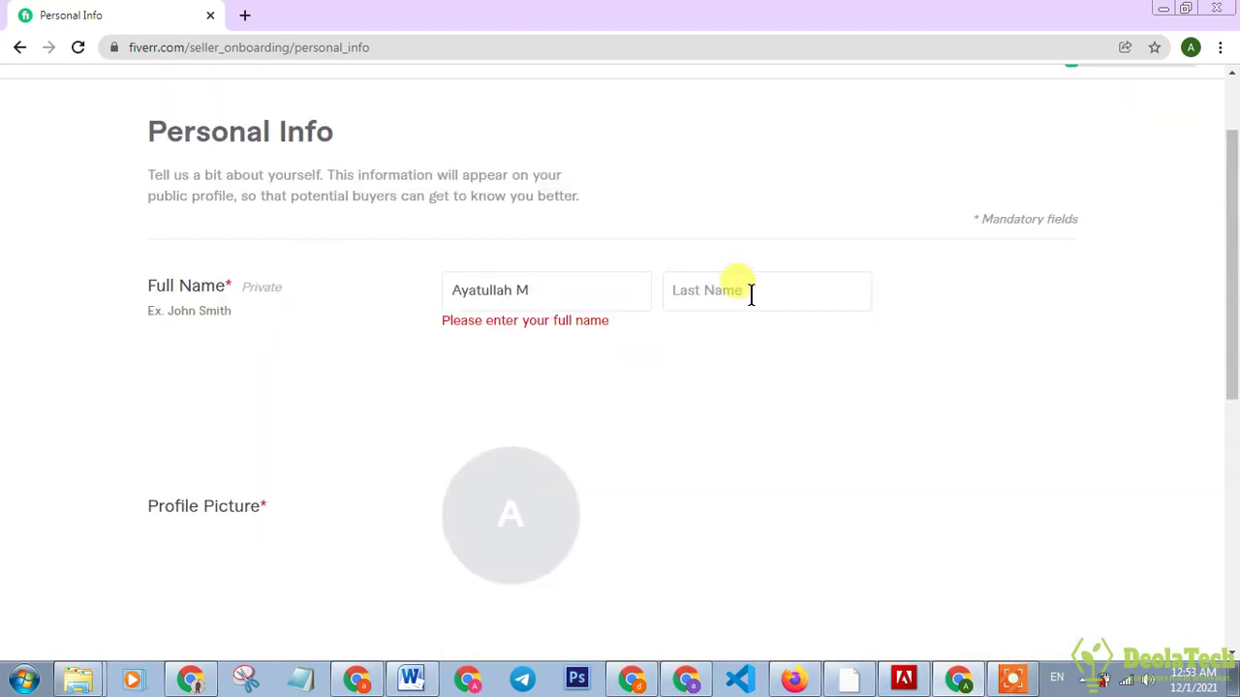
left_click(750, 295)
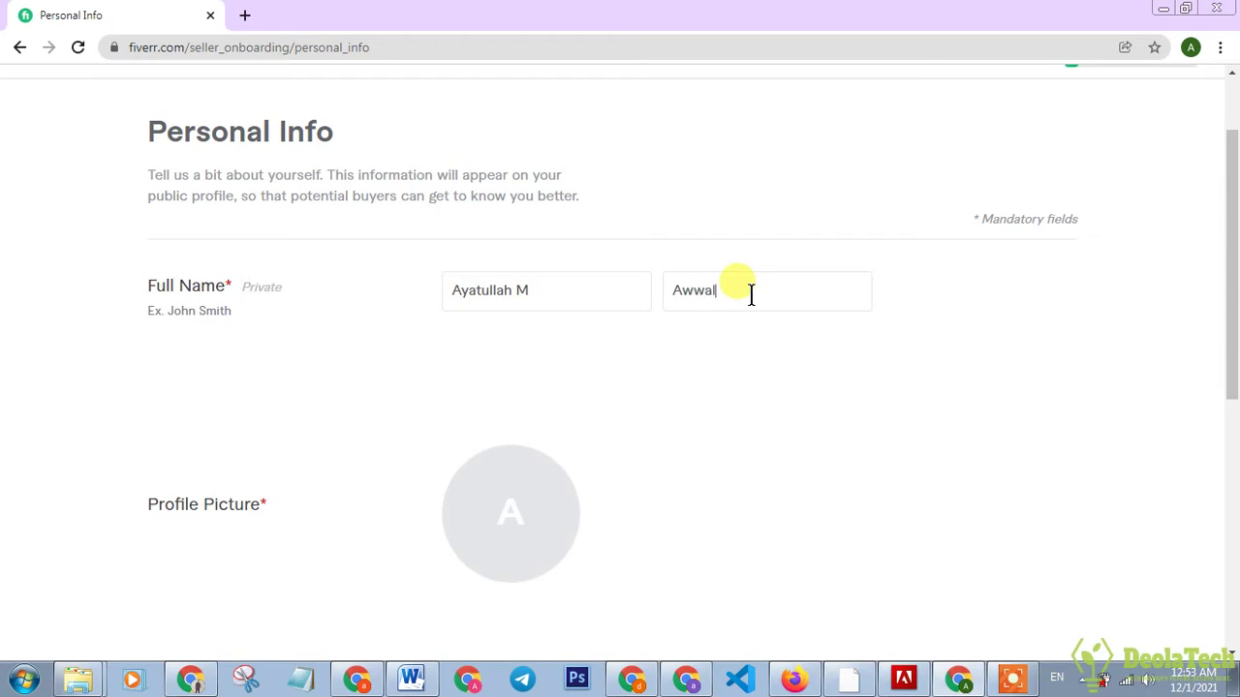
scroll(751, 294, "down", 3)
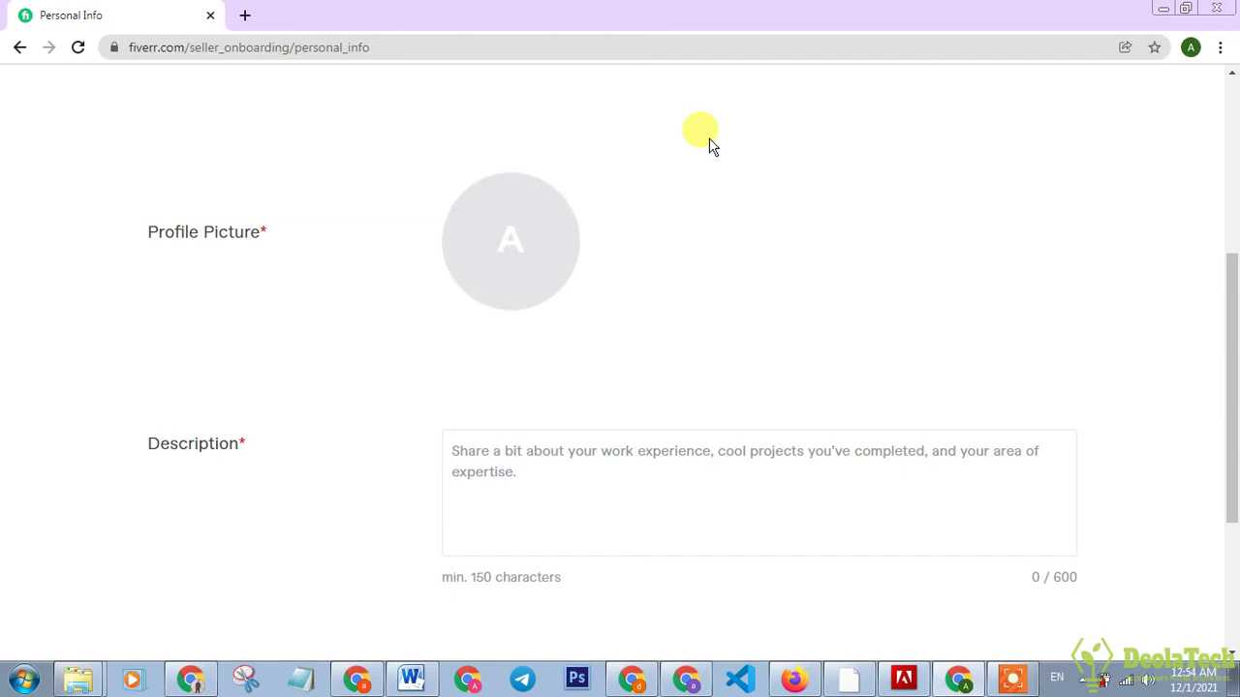
scroll(513, 263, "up", 1)
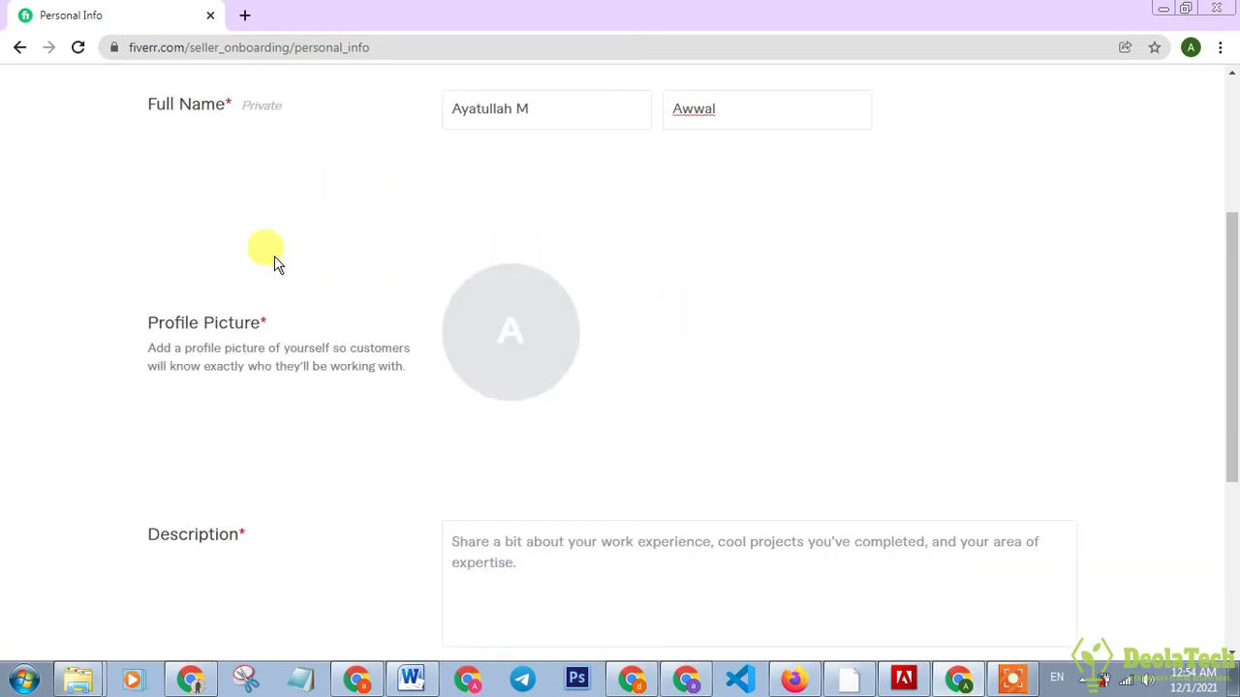
In a new tab, search Google for 'letter a logo'
left_click(246, 16)
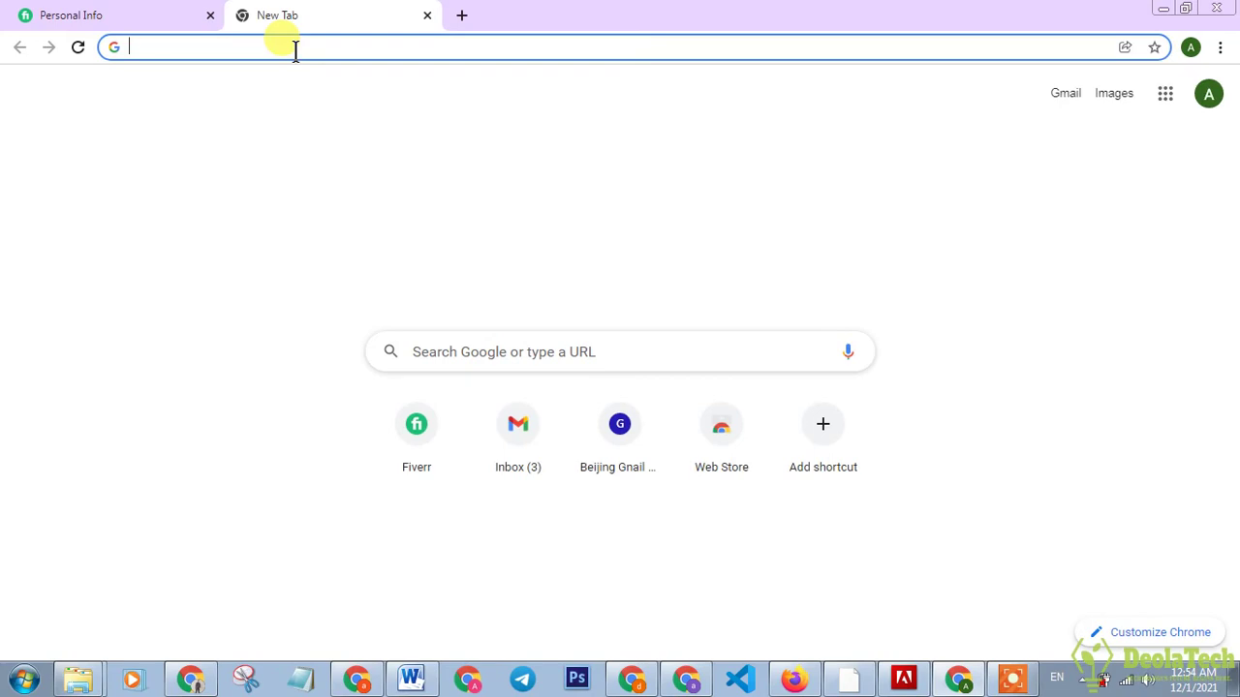
type("a")
key("BackSpace")
key("BackSpace")
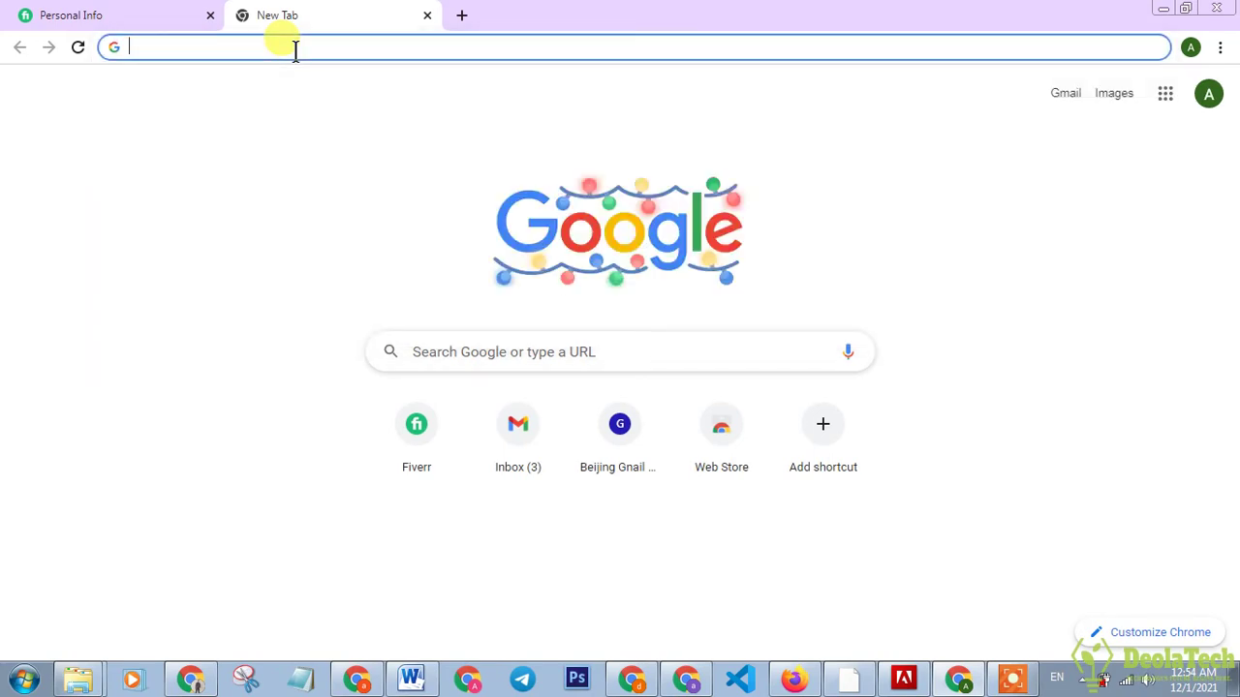
type(":er")
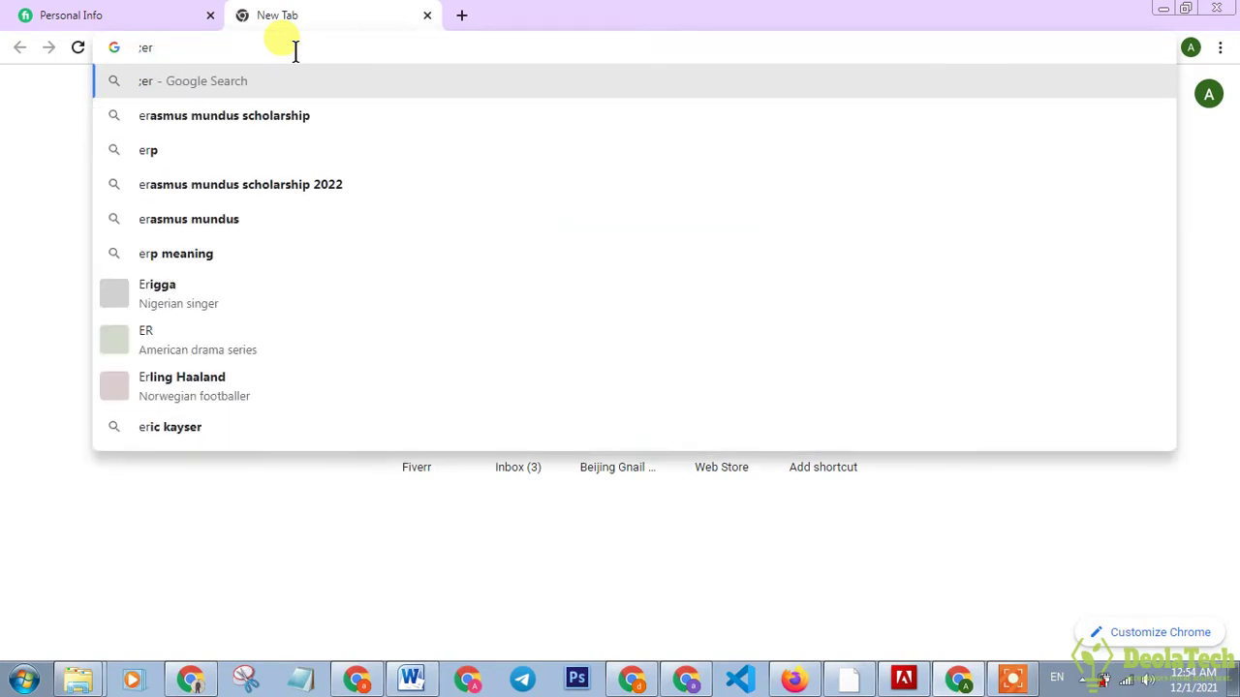
key("BackSpace")
key("BackSpace")
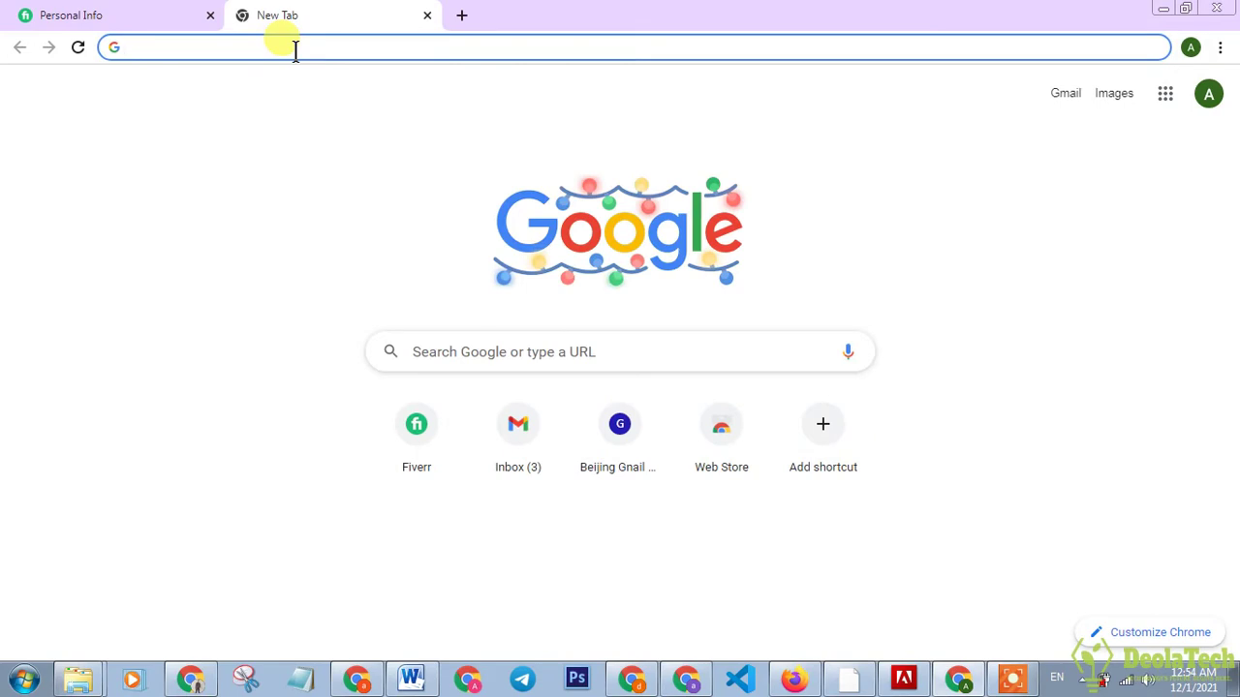
type("ler")
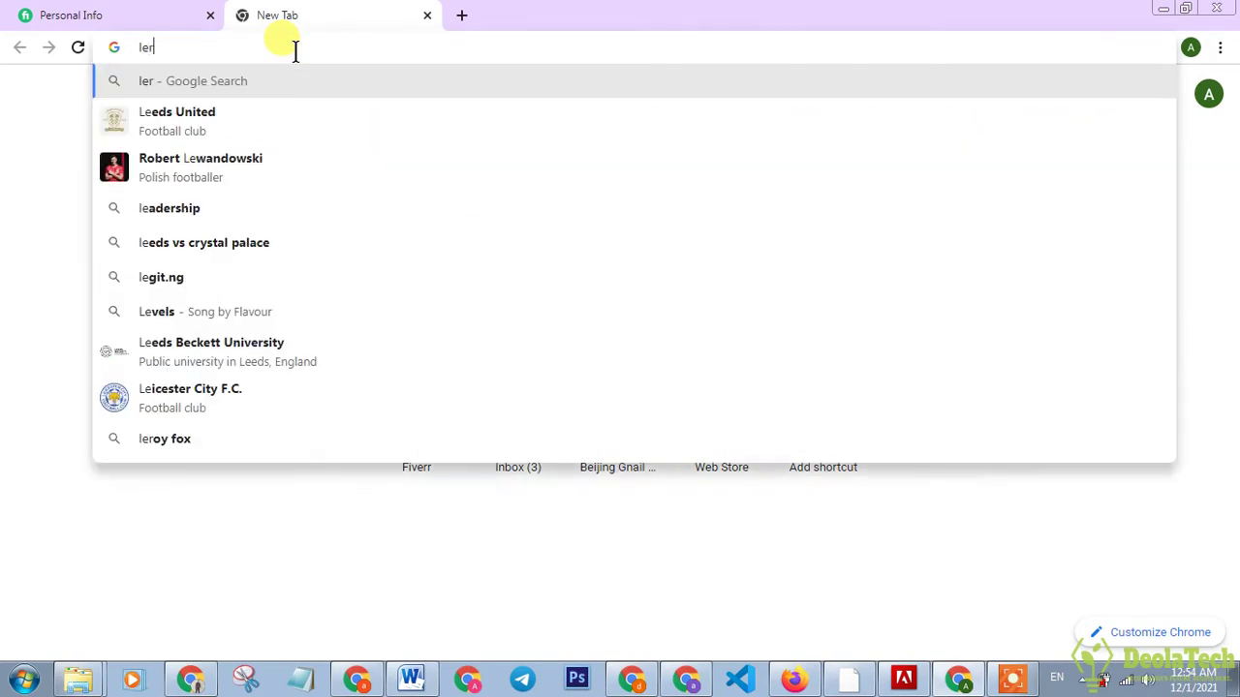
key("BackSpace")
type("tter a")
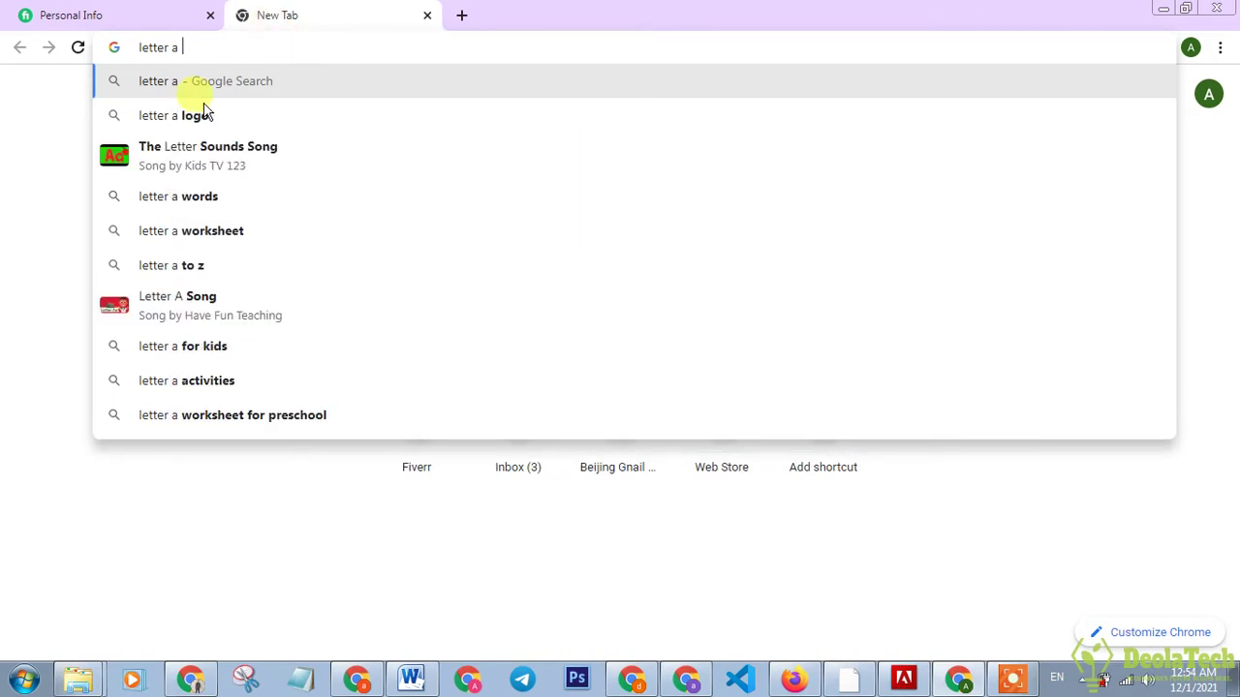
left_click(143, 116)
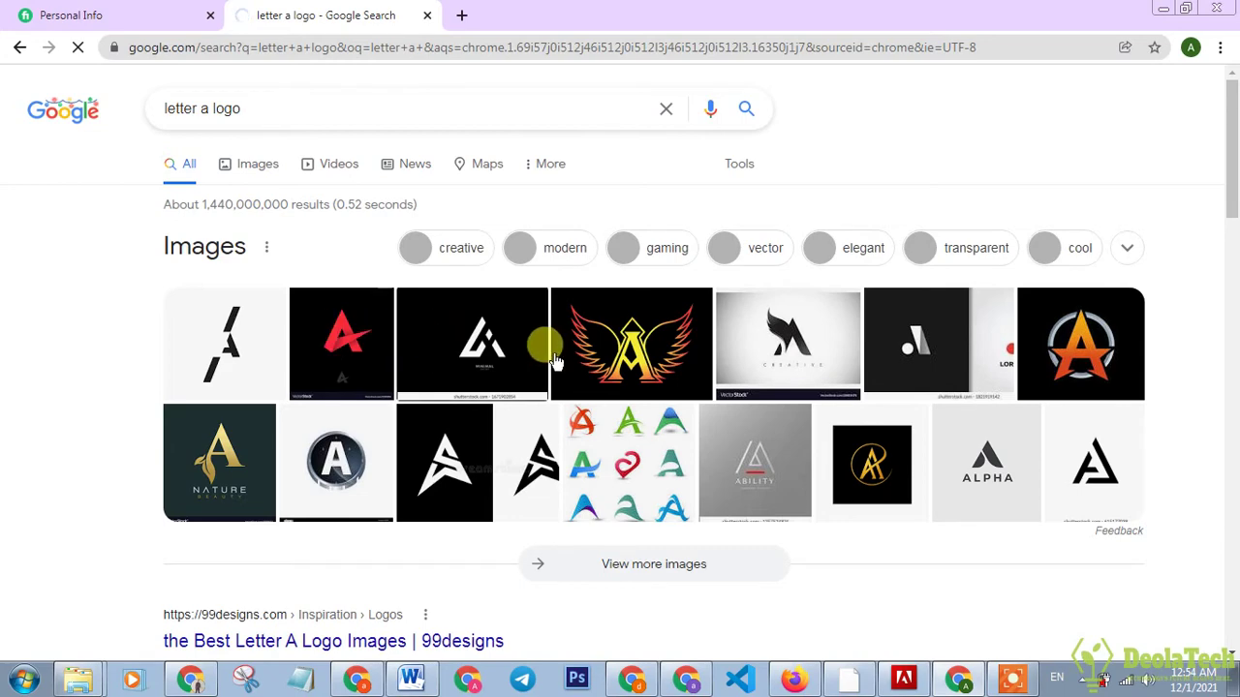
Browse the letter A logo image results, previewing the orange star letter A logo
left_click(555, 360)
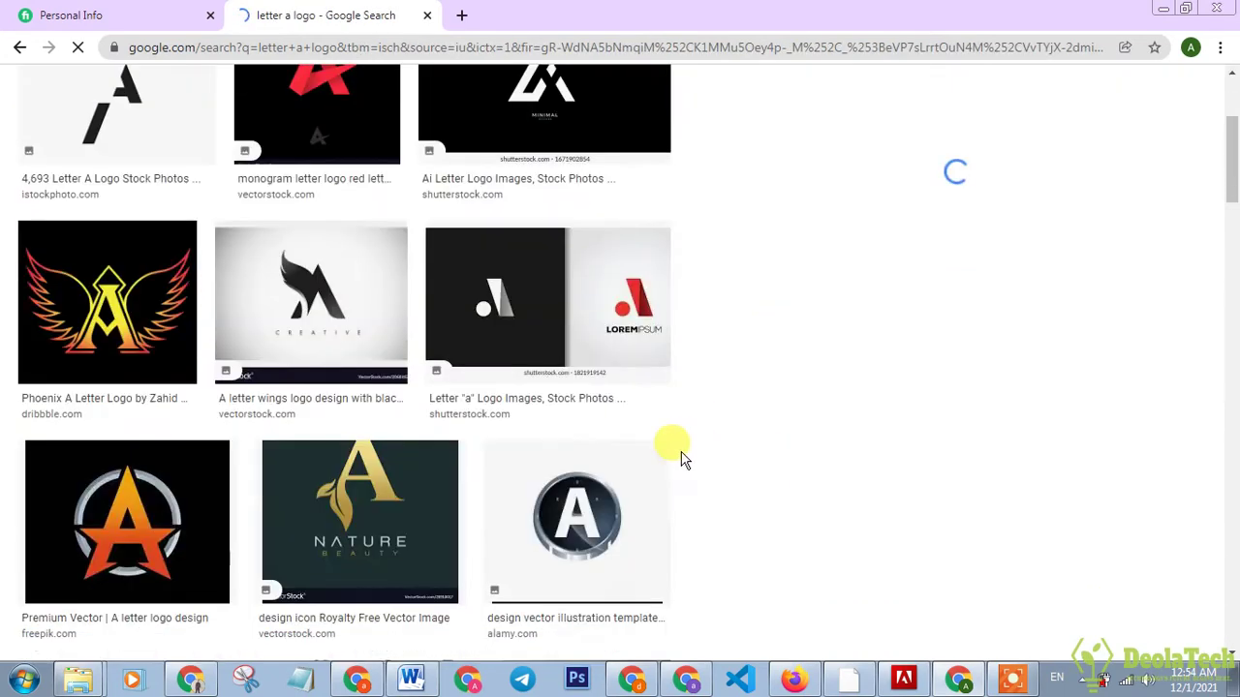
scroll(207, 285, "down", 2)
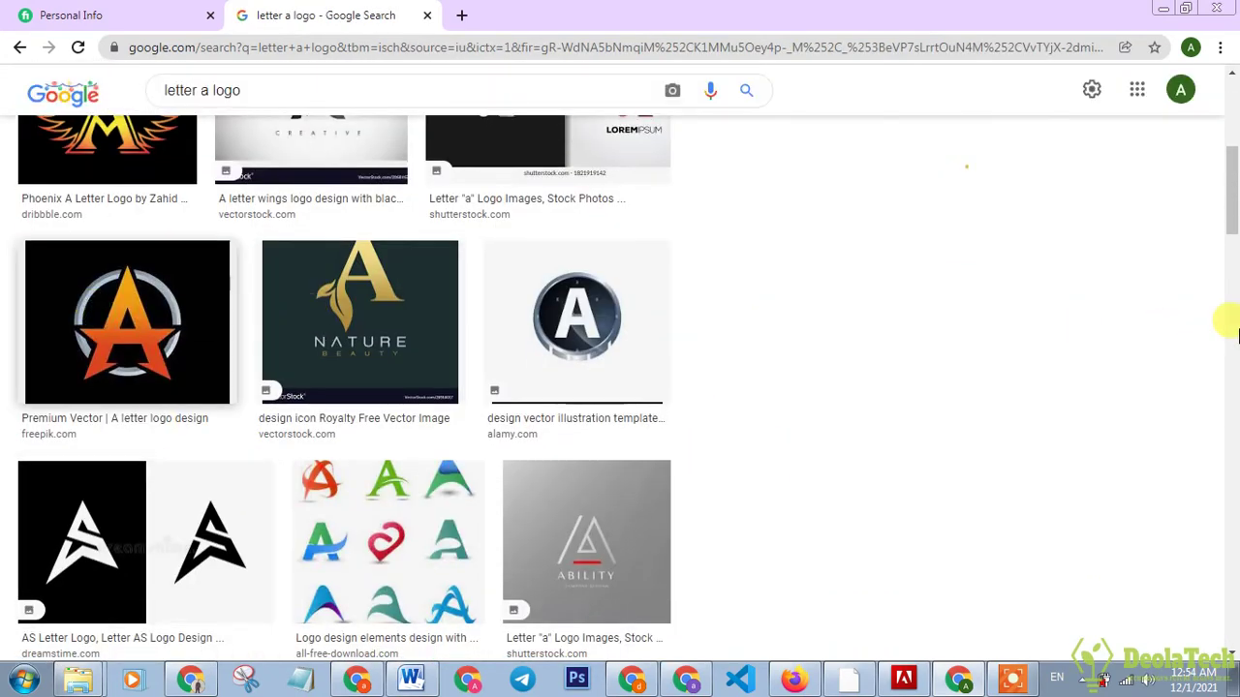
scroll(984, 319, "down", 5)
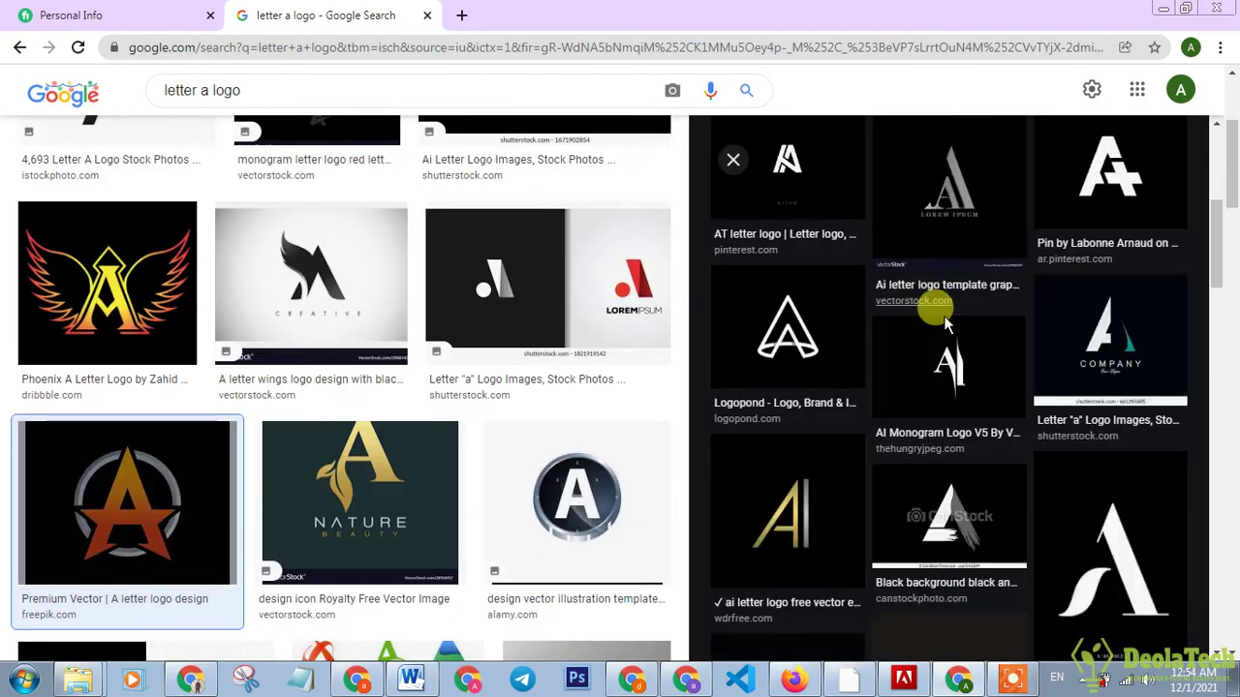
left_click(946, 325)
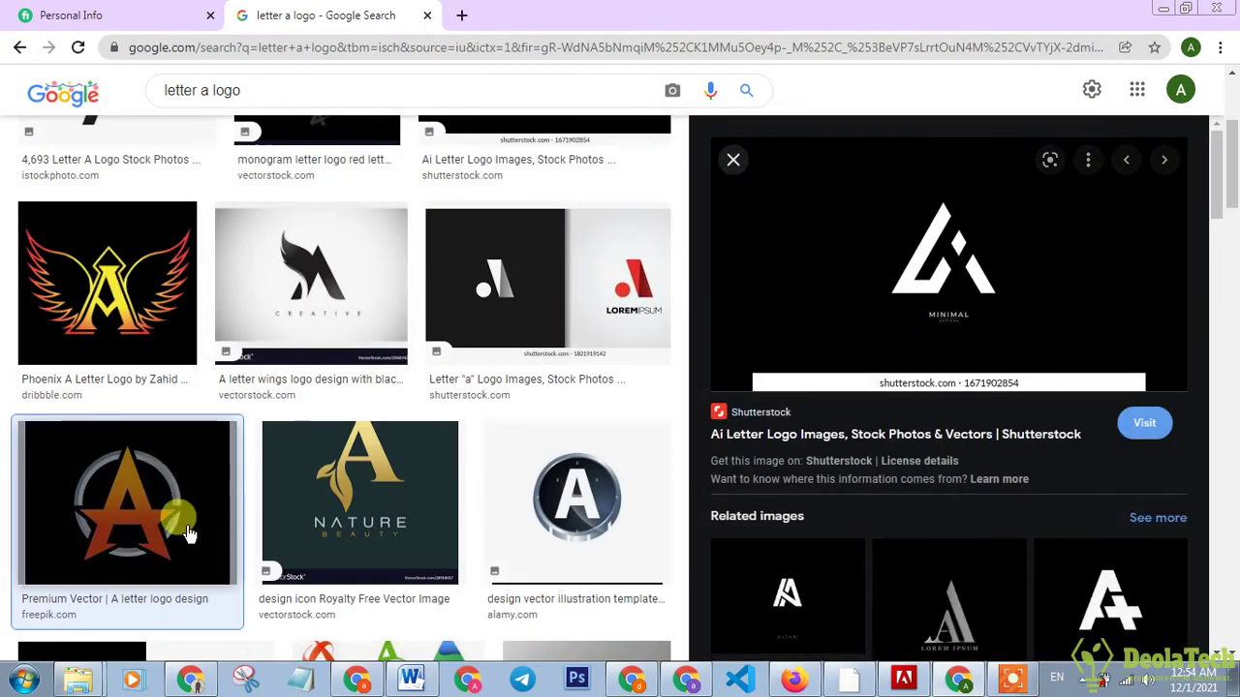
left_click(187, 536)
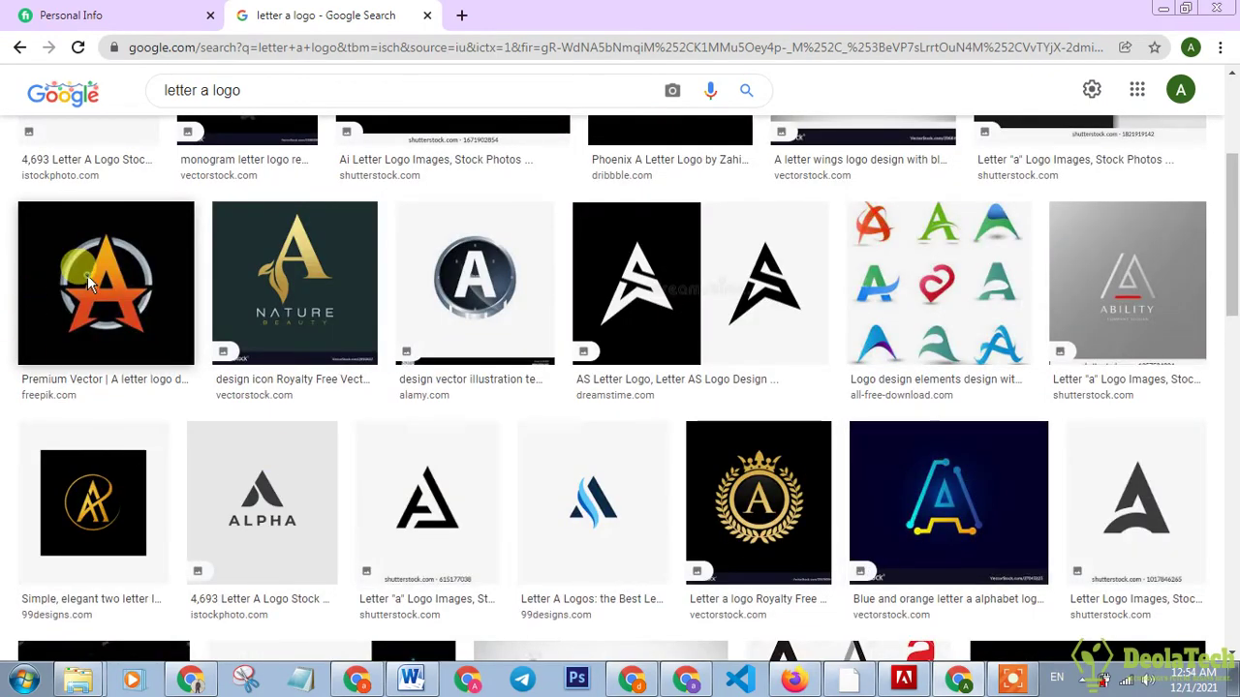
left_click(87, 275)
Save the orange star letter A logo image to the Desktop as a JPEG
right_click(931, 306)
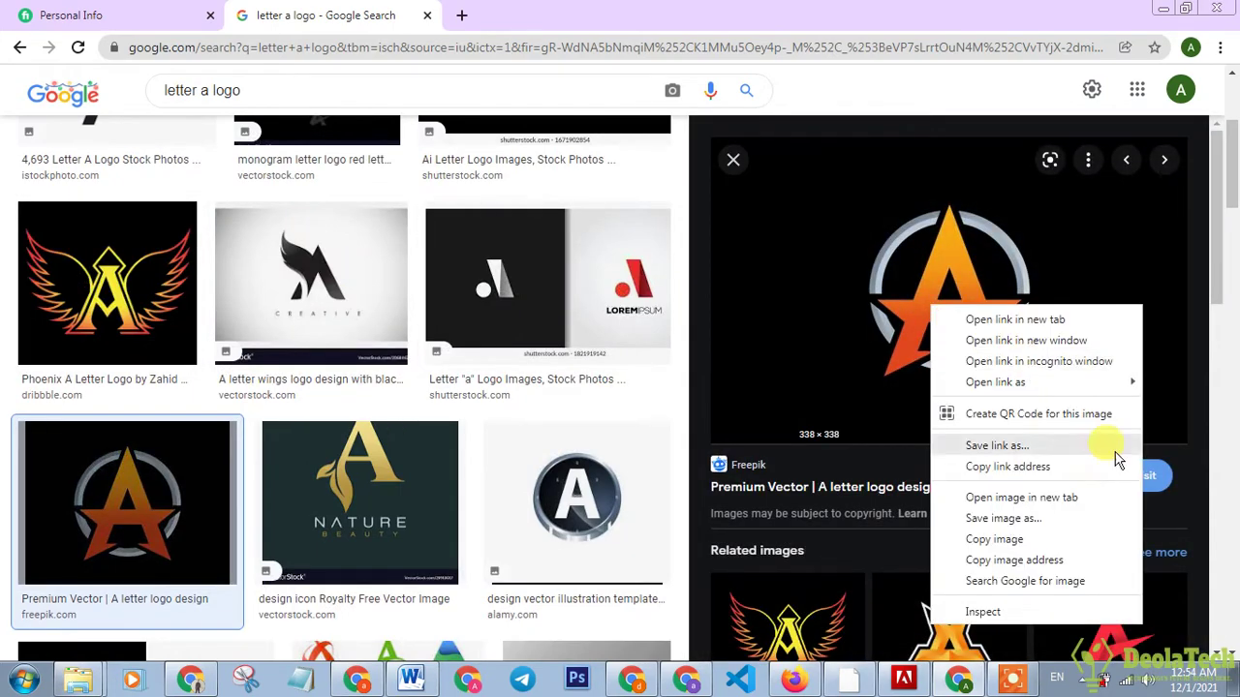
left_click(1025, 513)
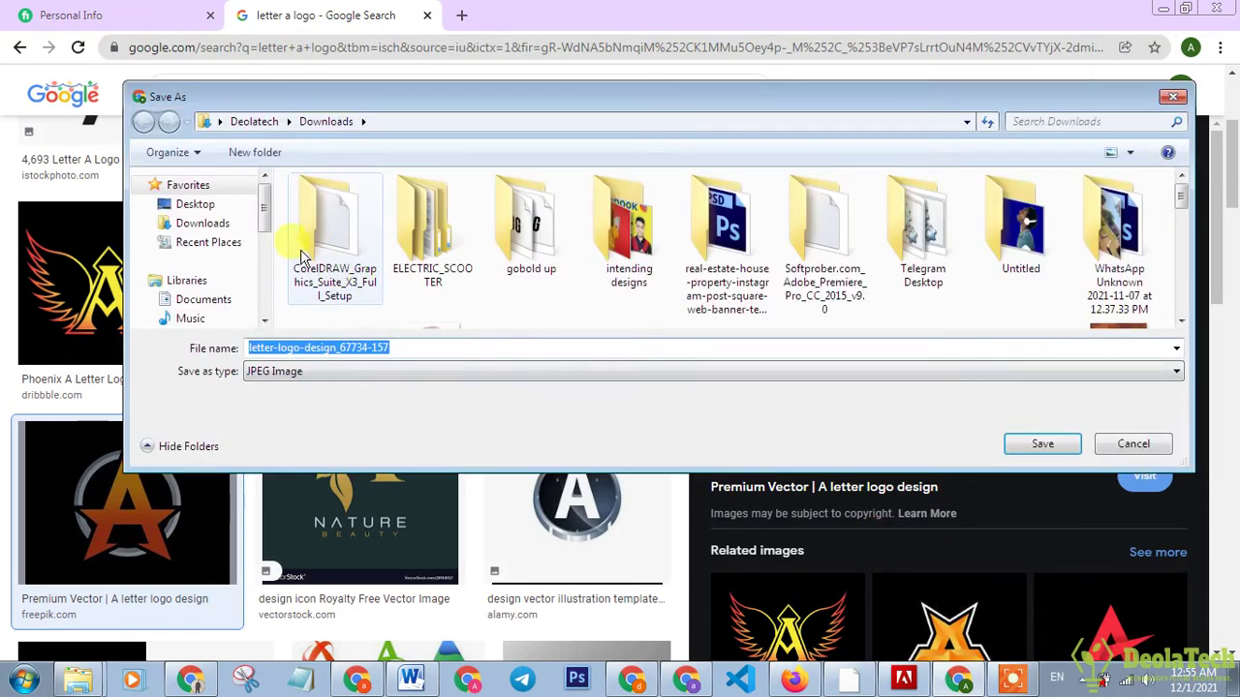
left_click(194, 204)
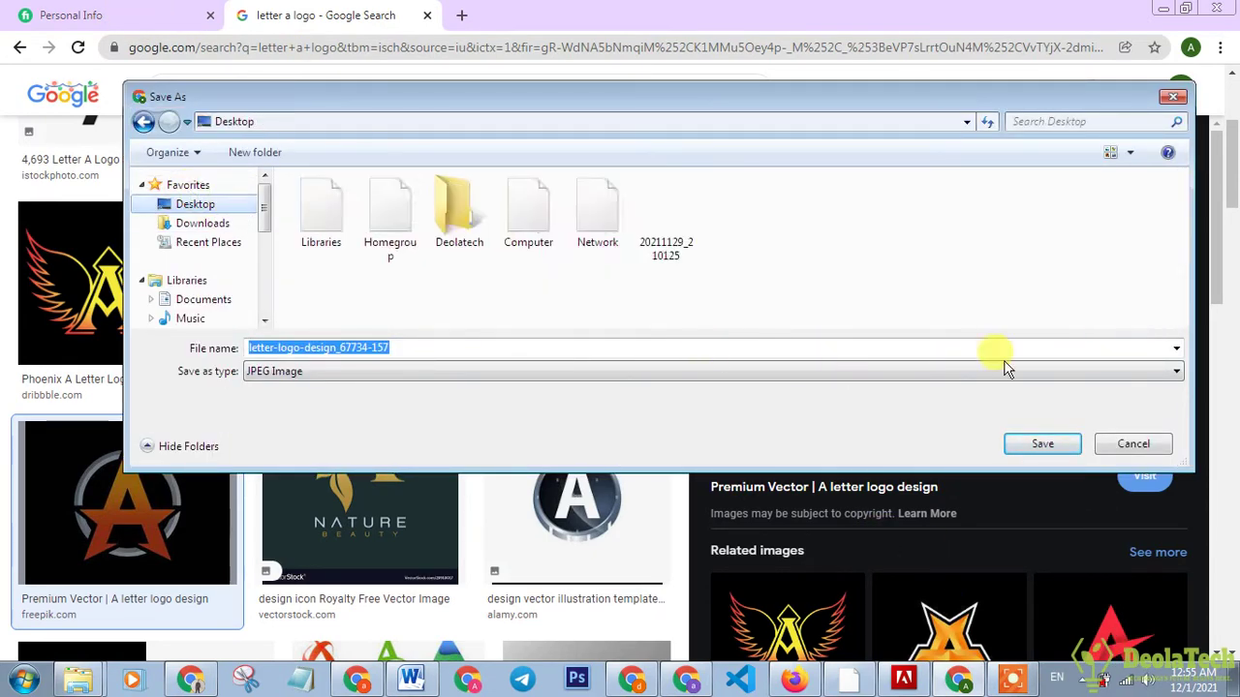
left_click(1034, 442)
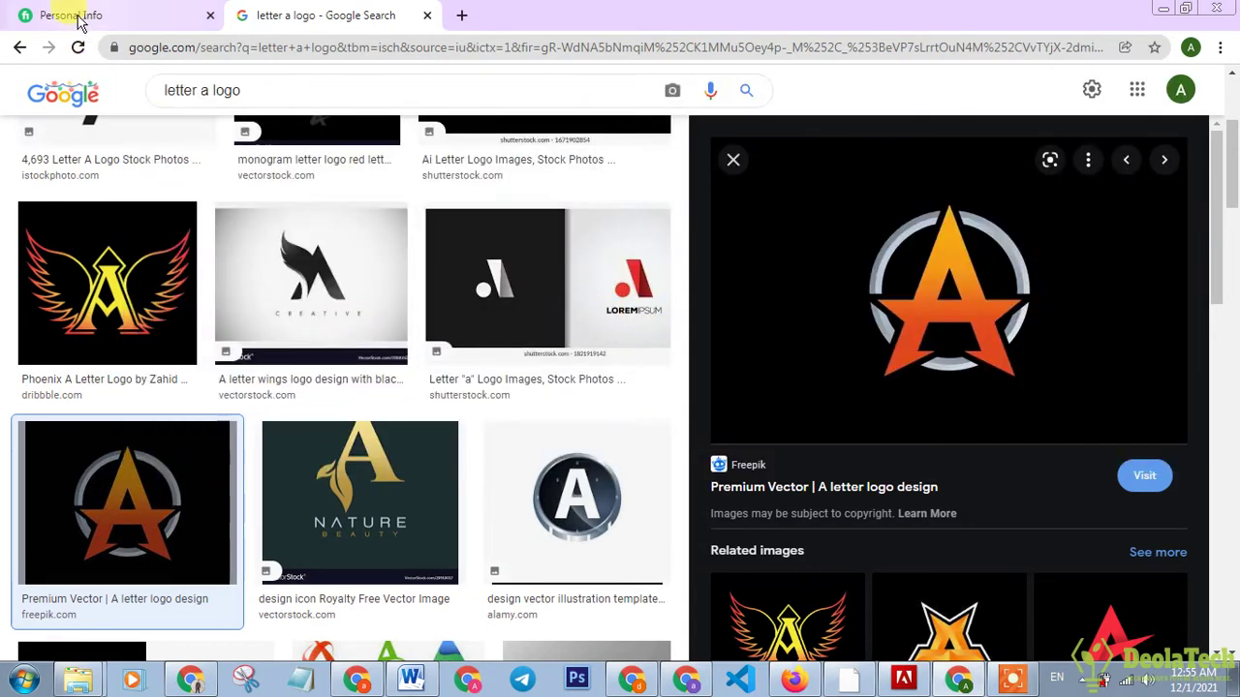
Upload letter-logo-design_67734-157 as the Fiverr profile picture, then return to the logo image results
left_click(58, 15)
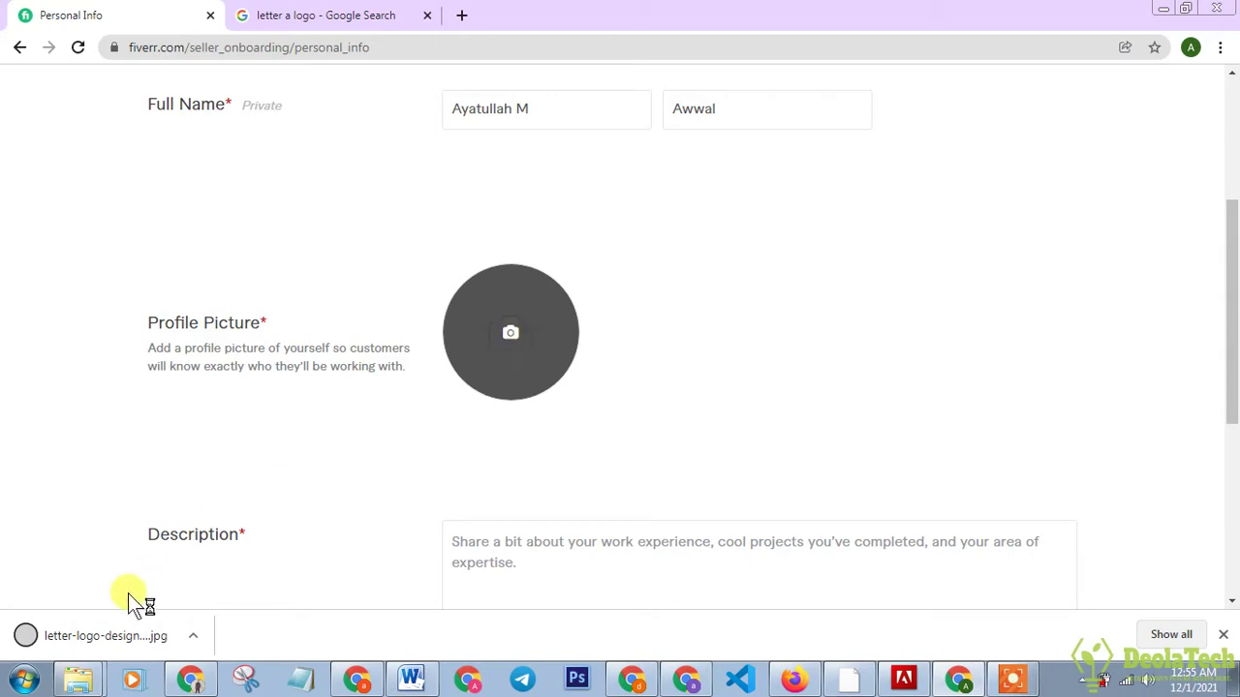
left_click(521, 314)
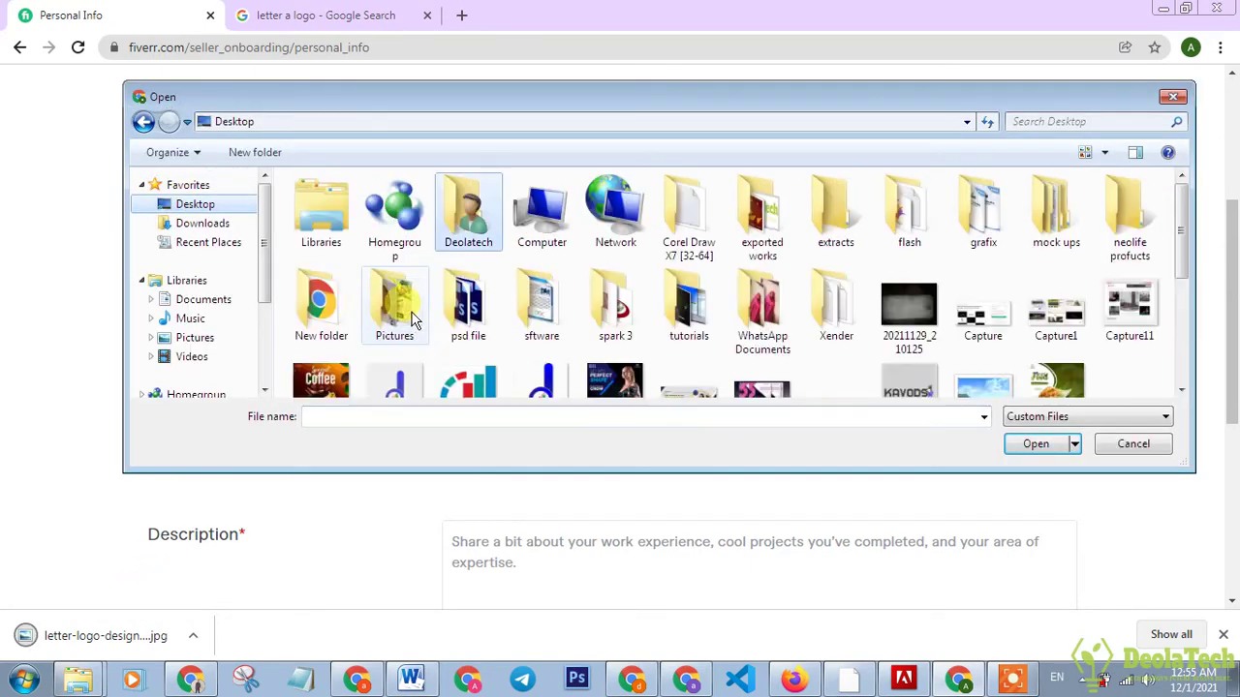
left_click(394, 318)
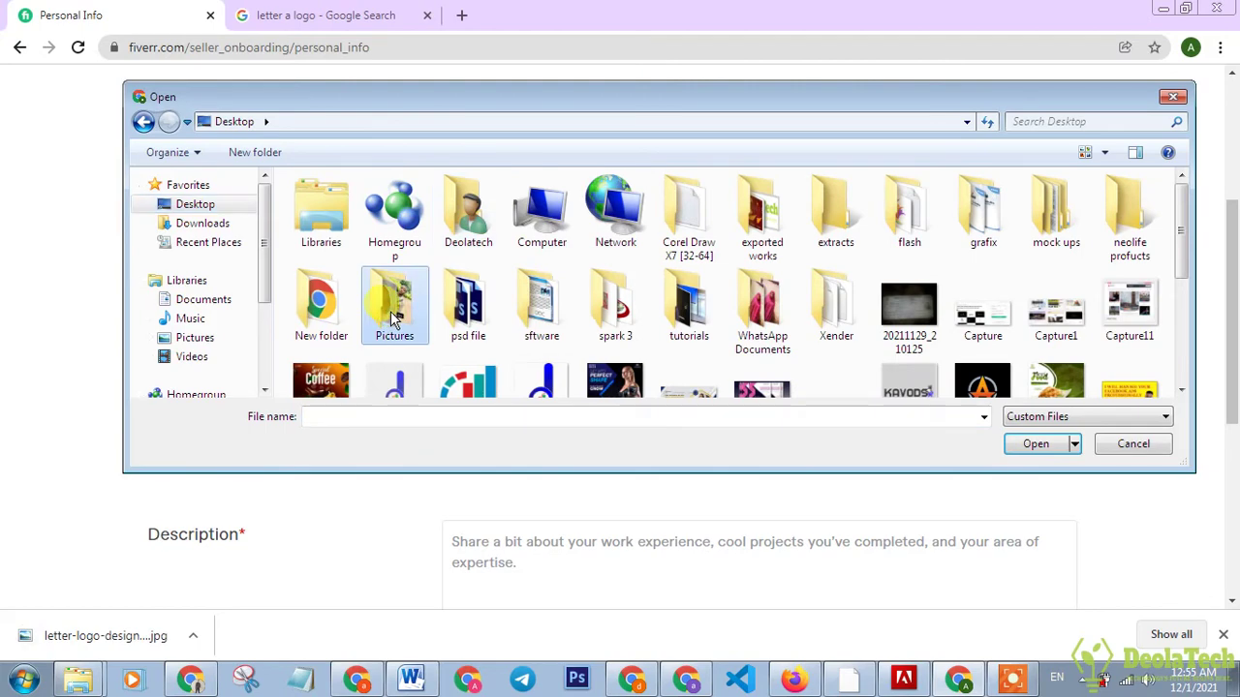
key("l")
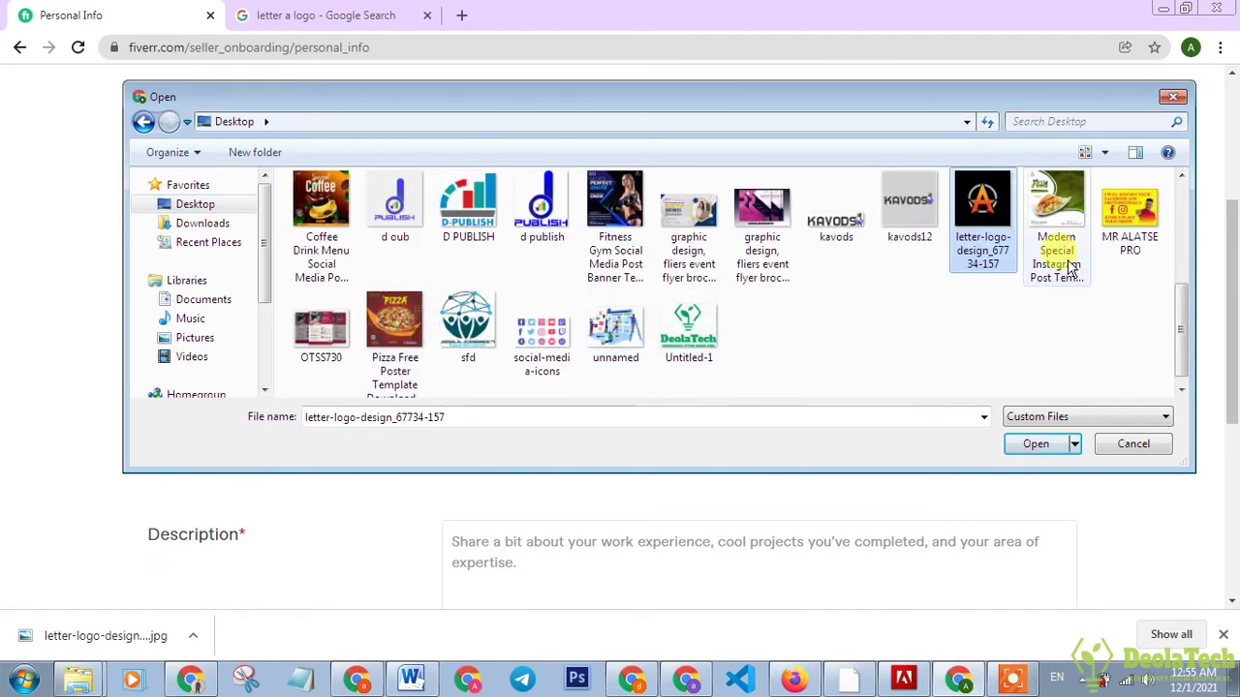
left_click(1050, 451)
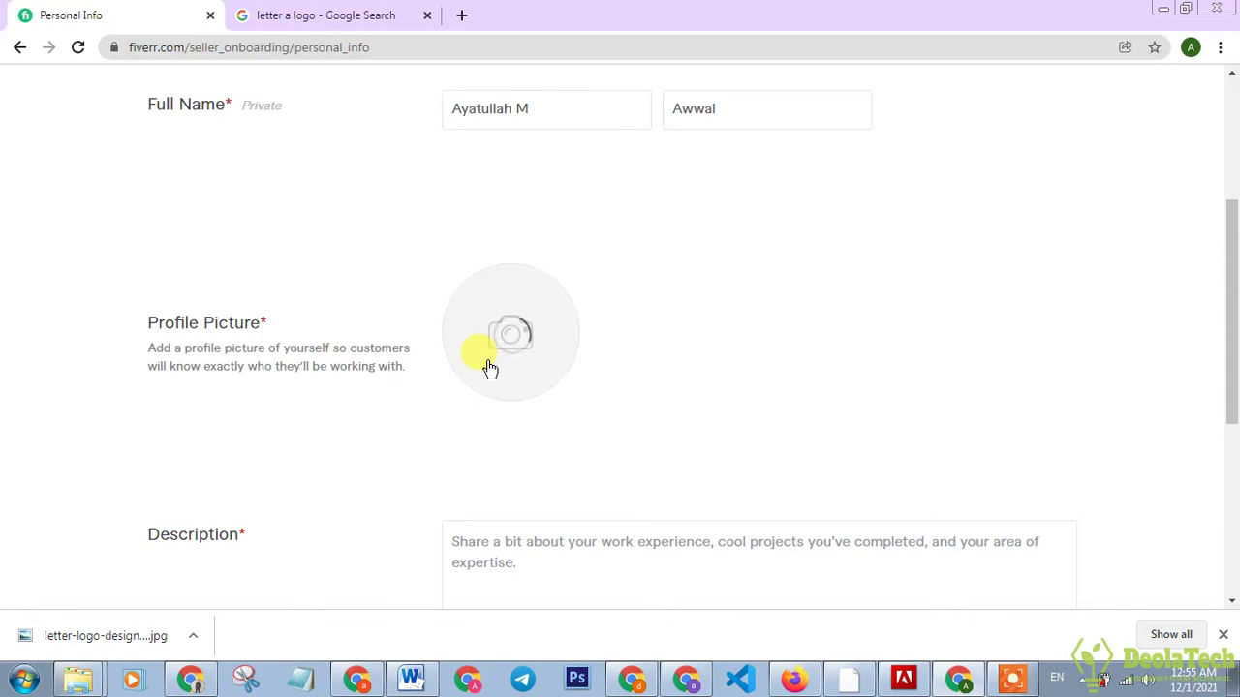
scroll(489, 368, "down", 1)
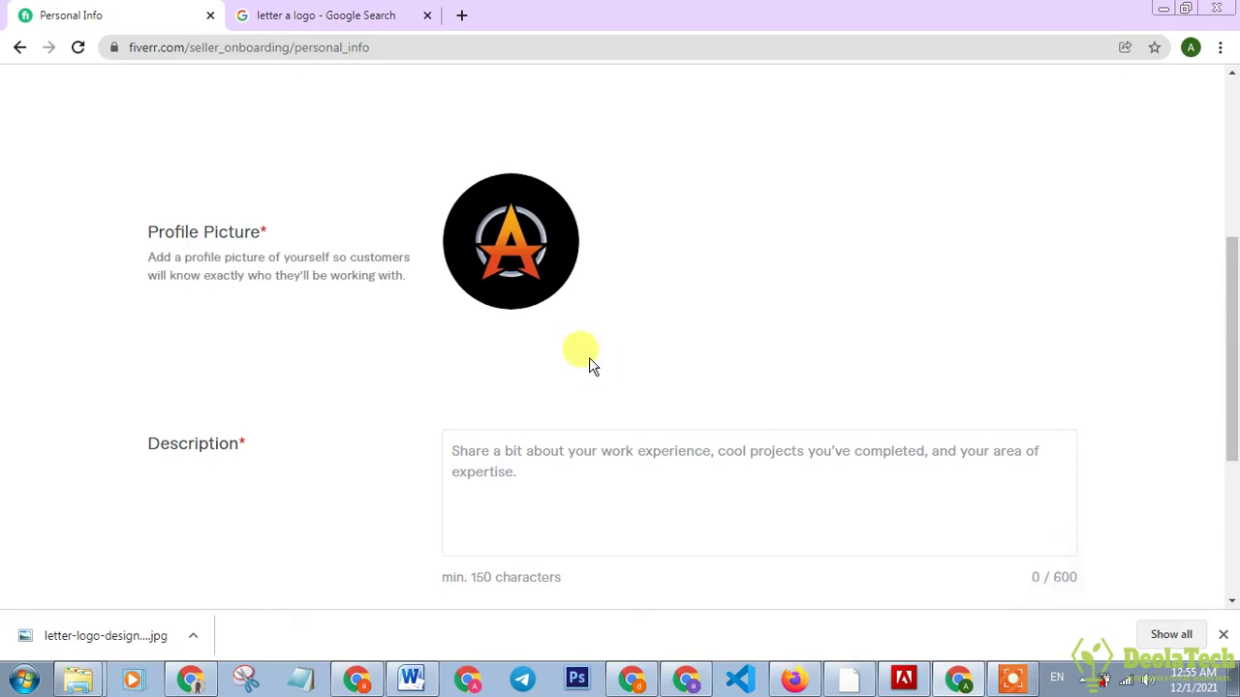
left_click(310, 16)
Scroll the logo image results and preview the Letter A Beauty Women Face logo
scroll(845, 428, "down", 2)
scroll(871, 455, "down", 3)
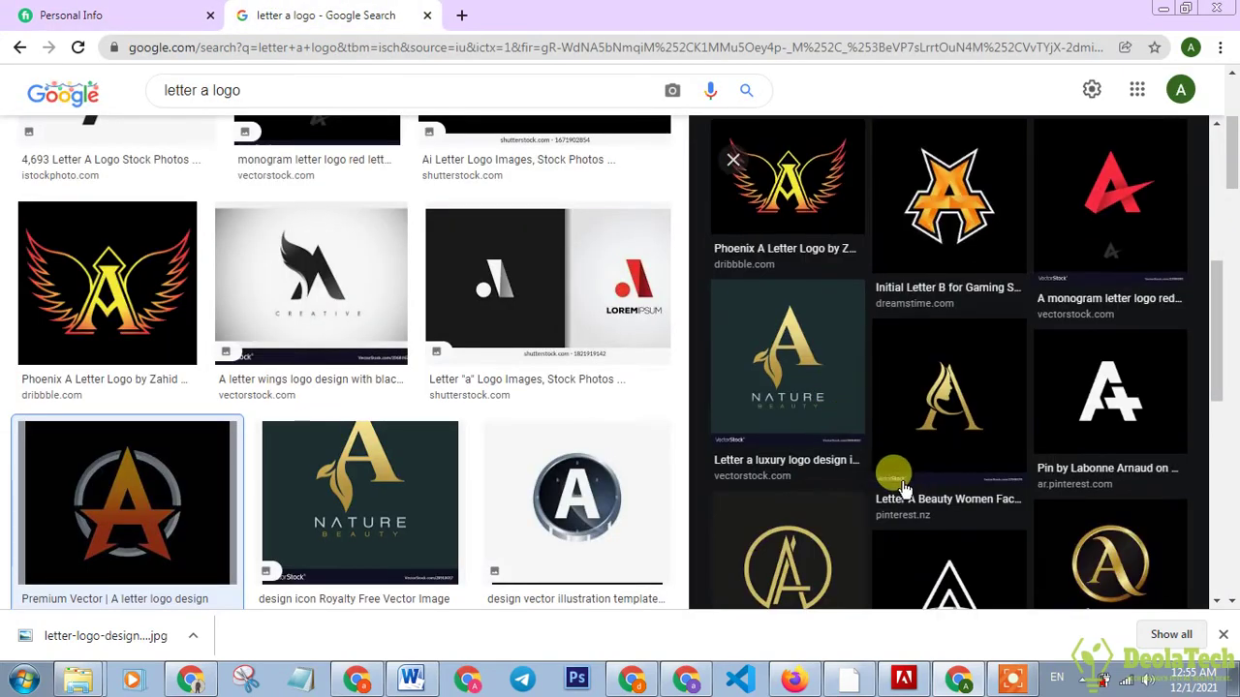
scroll(697, 454, "down", 2)
left_click(944, 397)
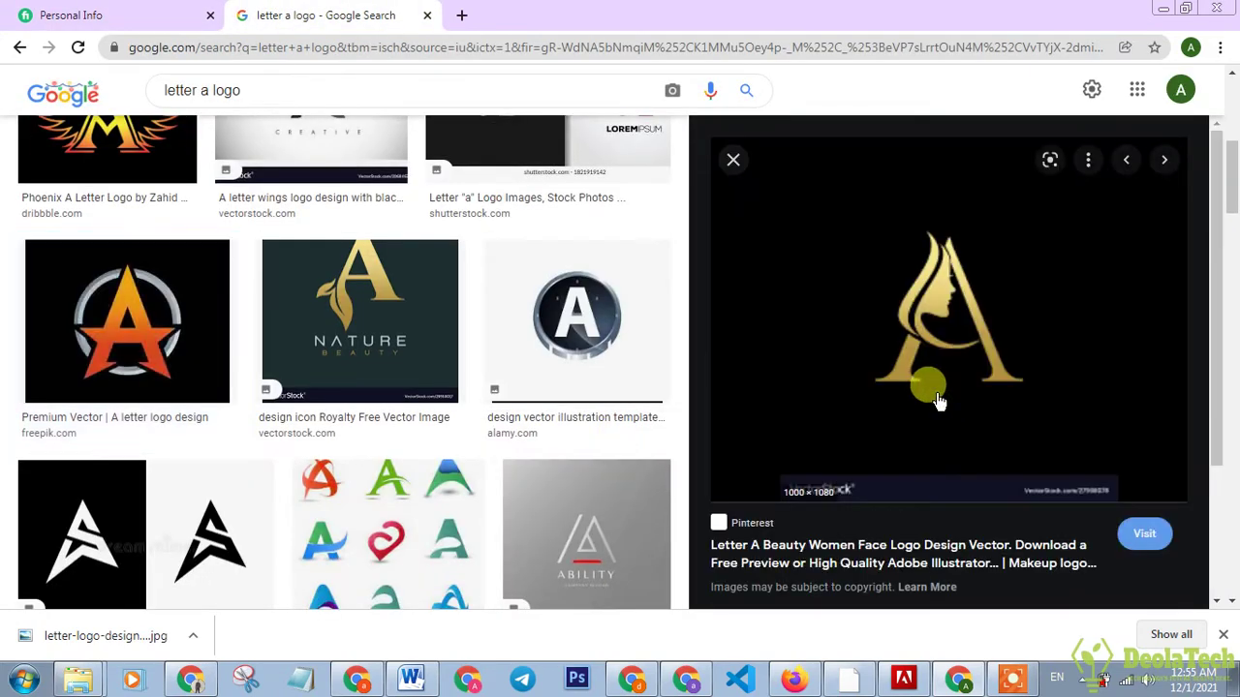
scroll(348, 448, "down", 2)
scroll(346, 448, "down", 1)
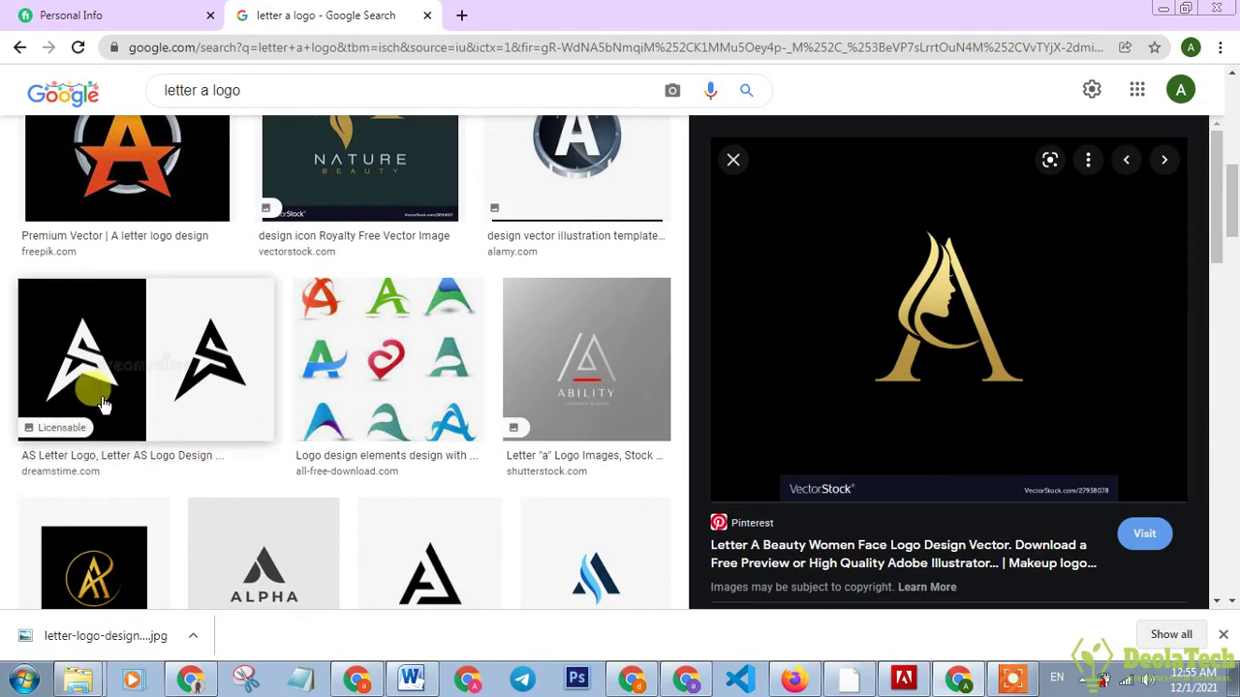
scroll(429, 493, "down", 5)
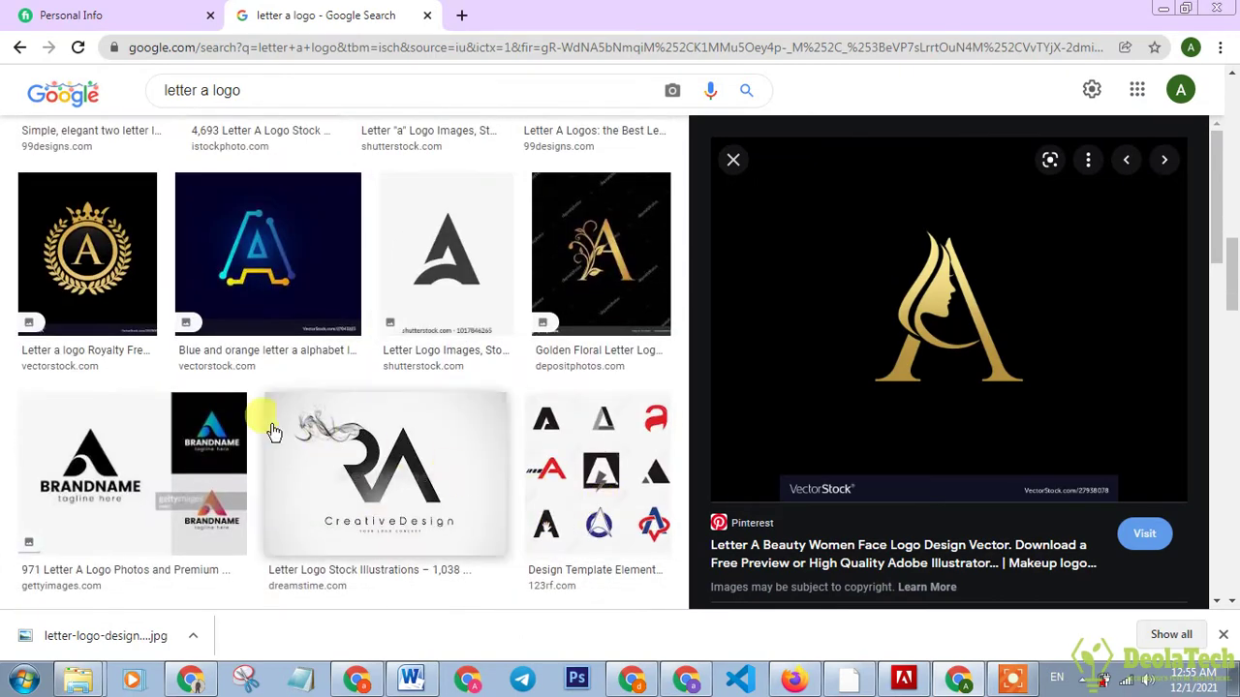
scroll(484, 437, "down", 2)
scroll(358, 389, "up", 3)
scroll(359, 389, "down", 7)
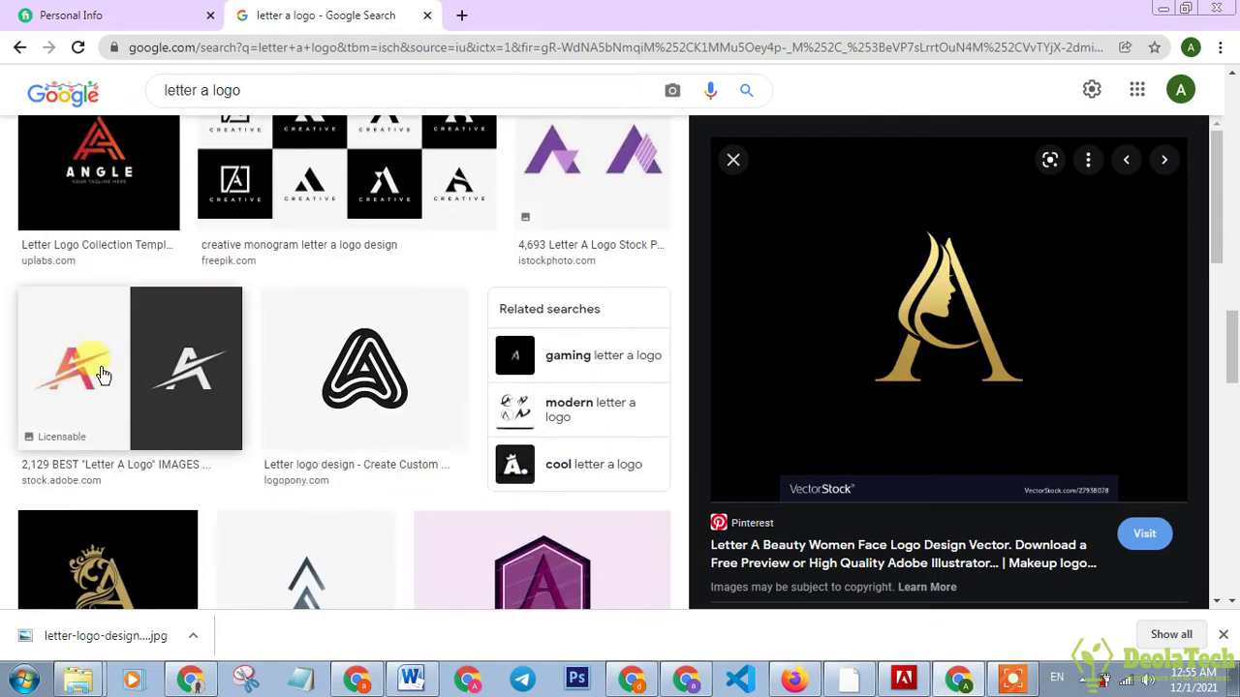
Preview the Adobe Stock letter A, circled AY and gold diamond AY logos
left_click(92, 366)
scroll(542, 451, "down", 4)
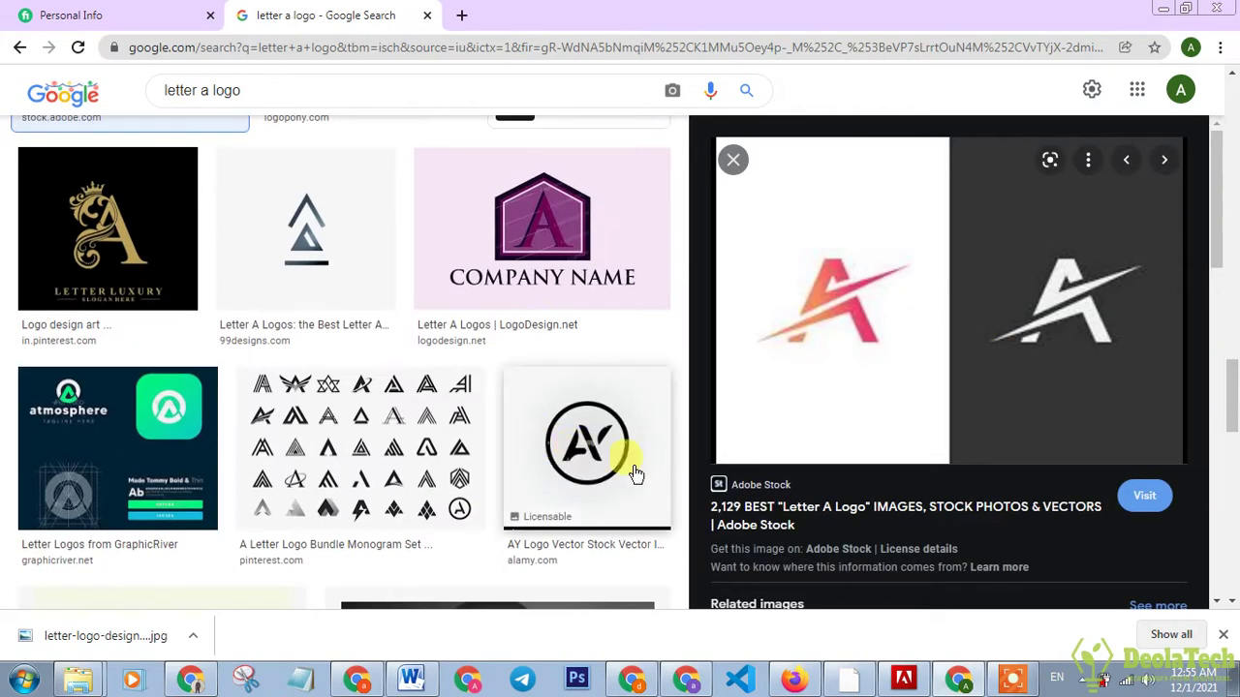
left_click(636, 437)
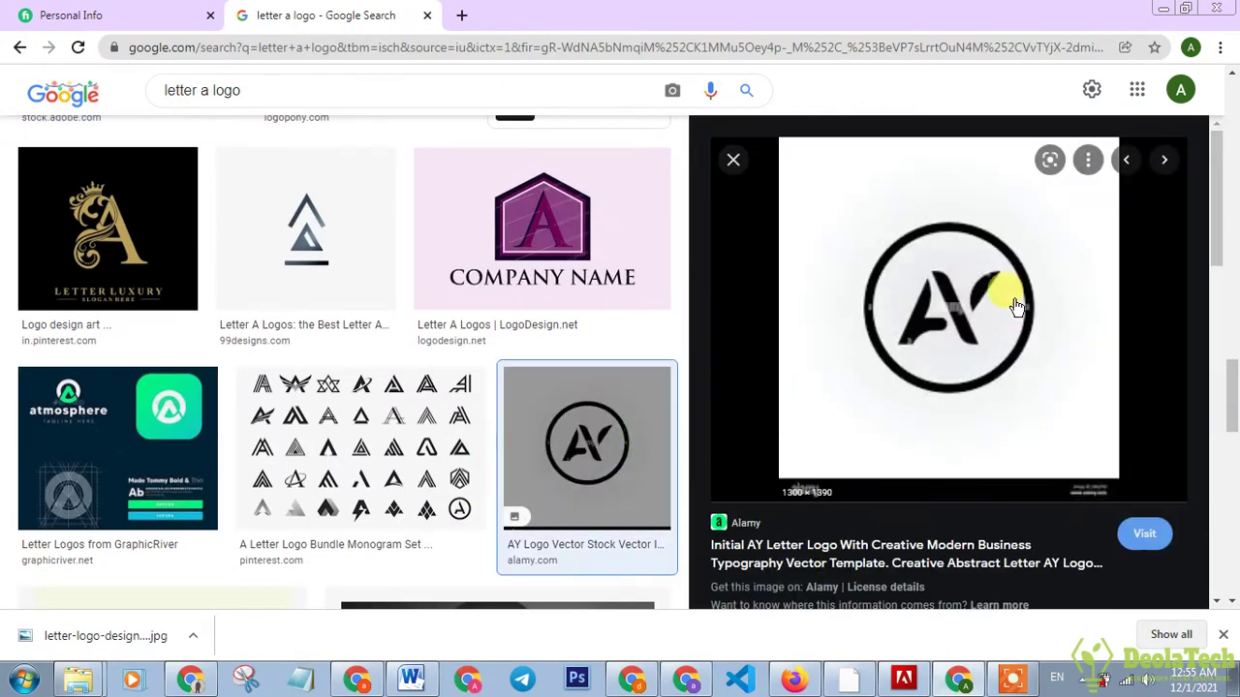
scroll(880, 410, "down", 4)
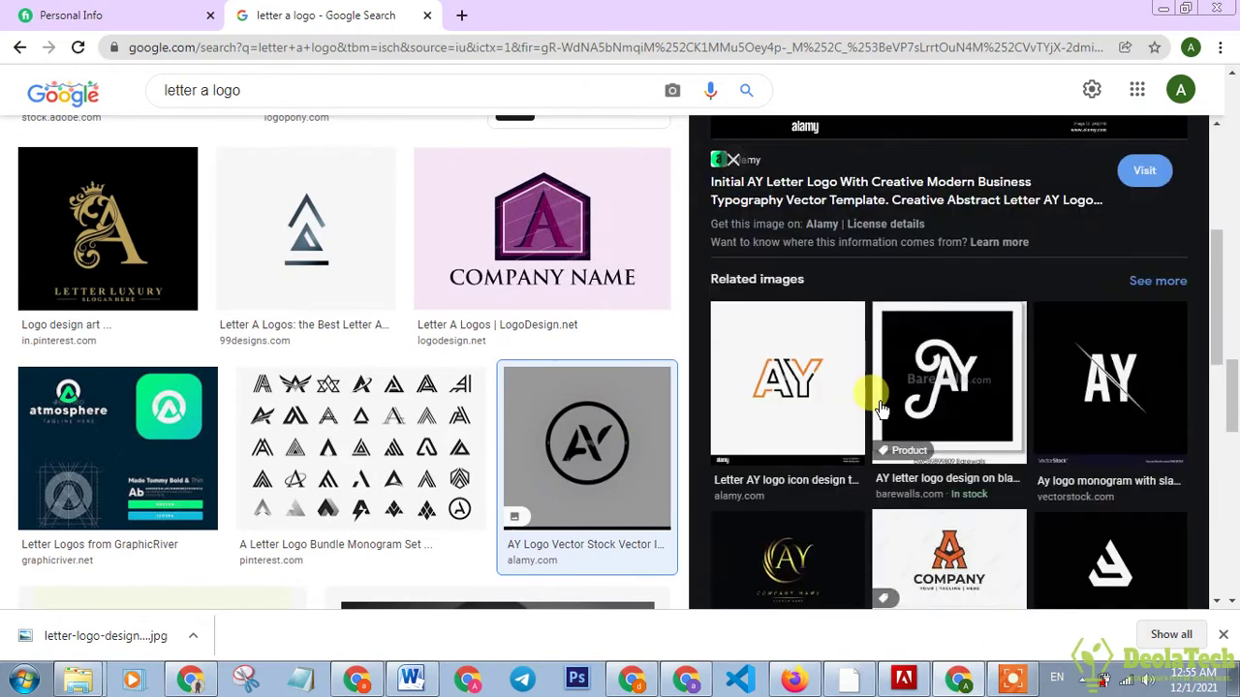
scroll(903, 419, "down", 5)
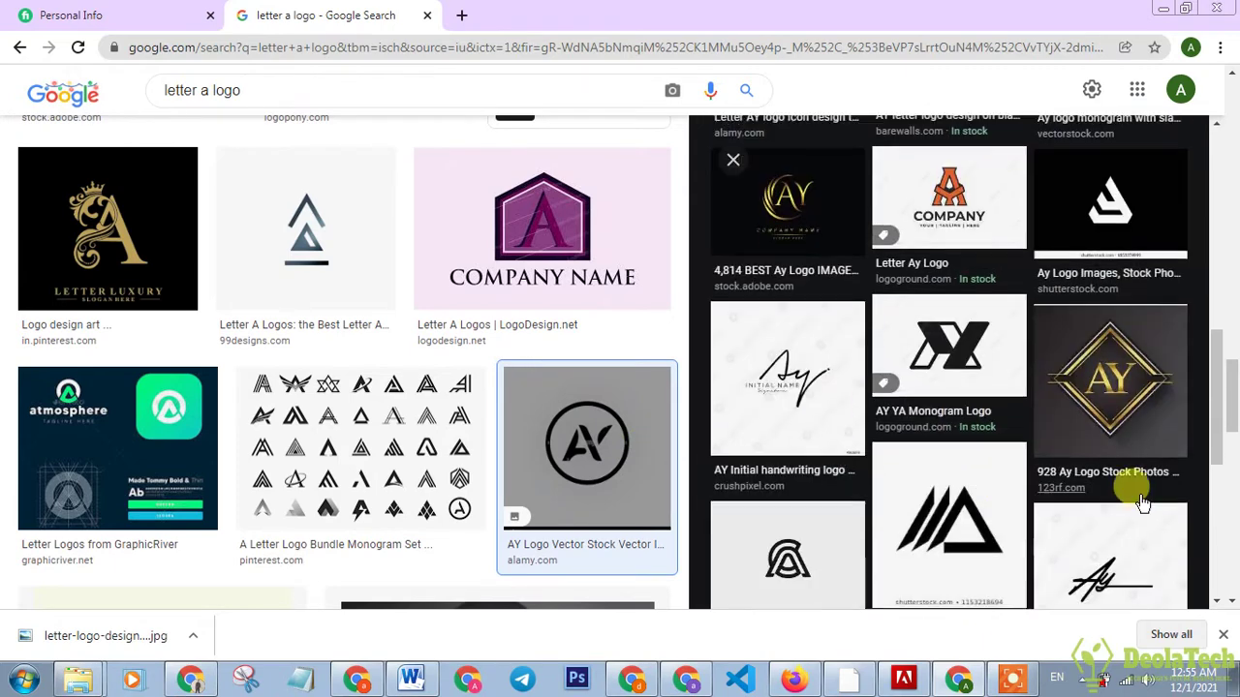
left_click(1099, 281)
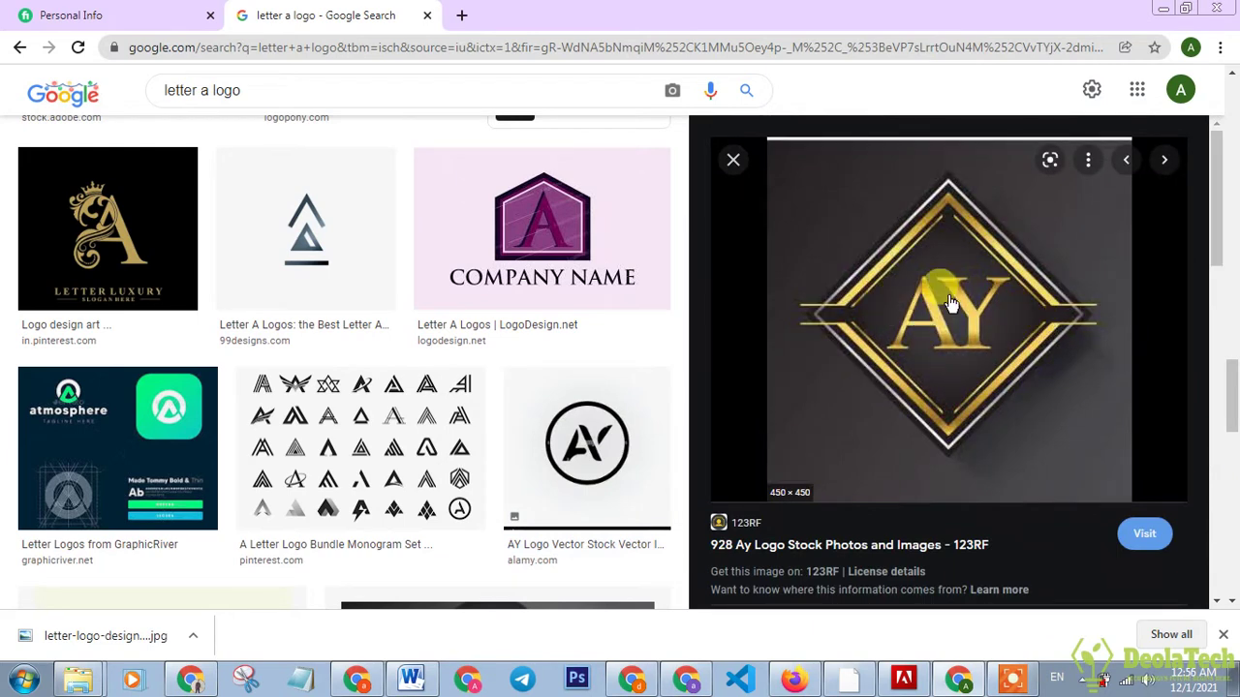
Save the gold AY logo to the Desktop as WEBP and return to Fiverr's Personal Info
right_click(948, 297)
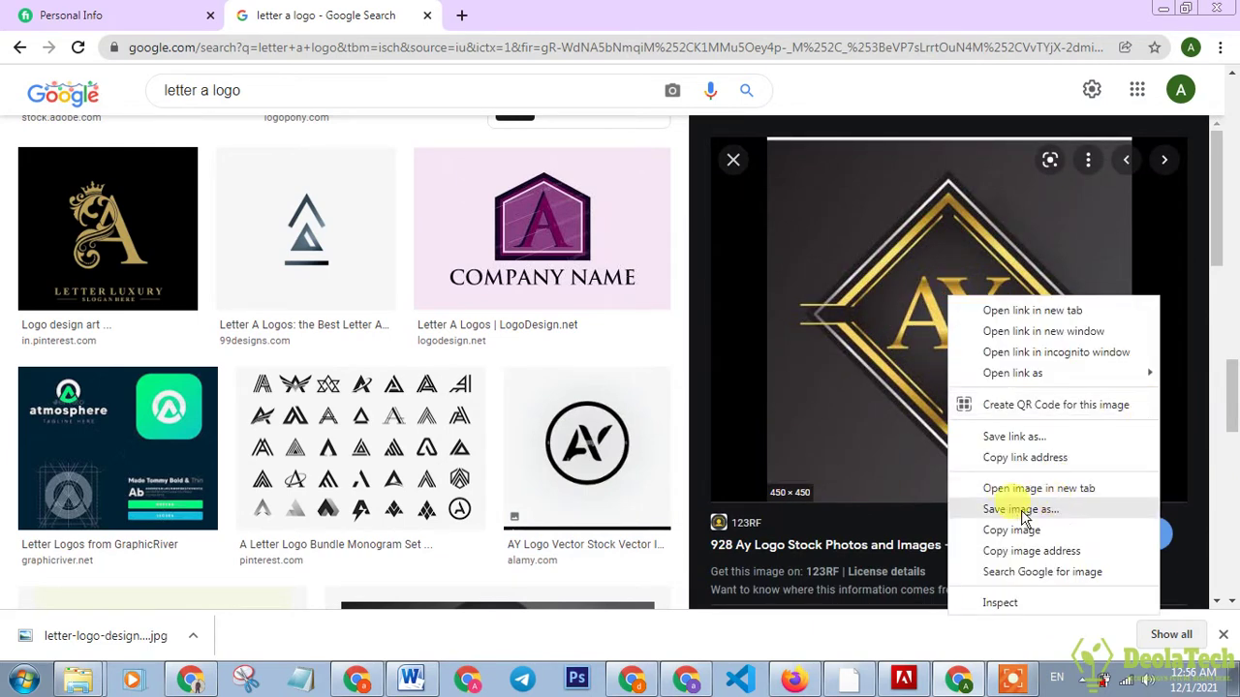
left_click(1020, 510)
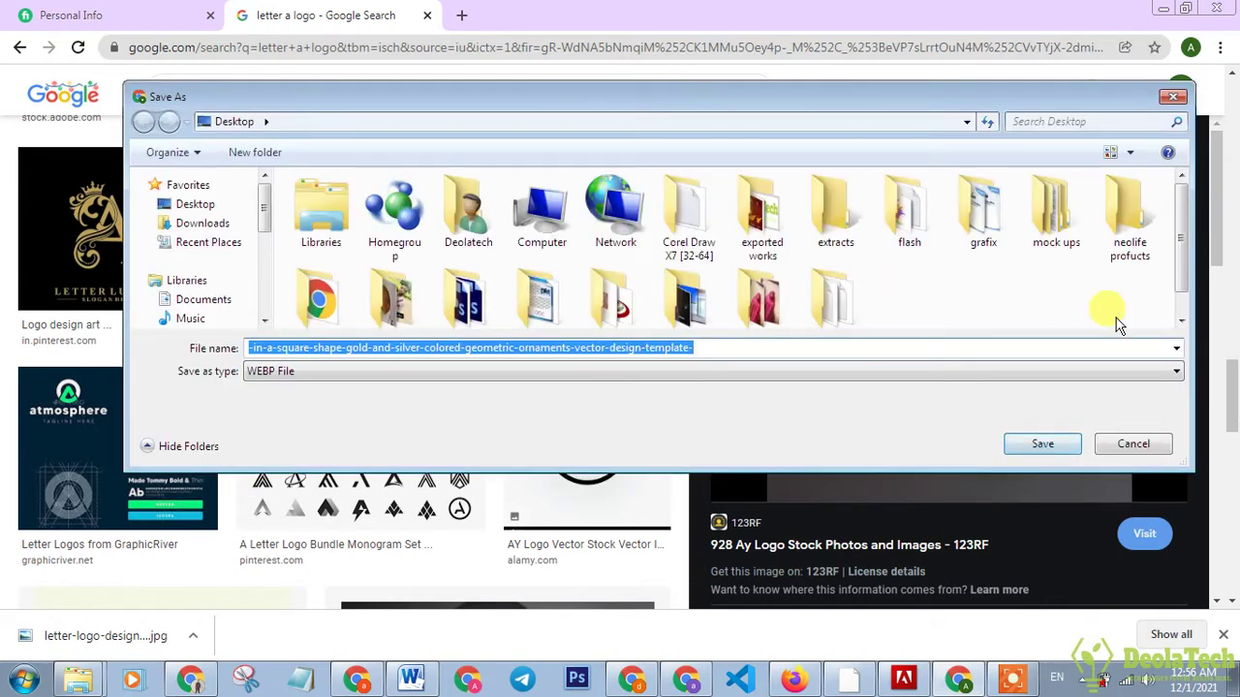
left_click(278, 349)
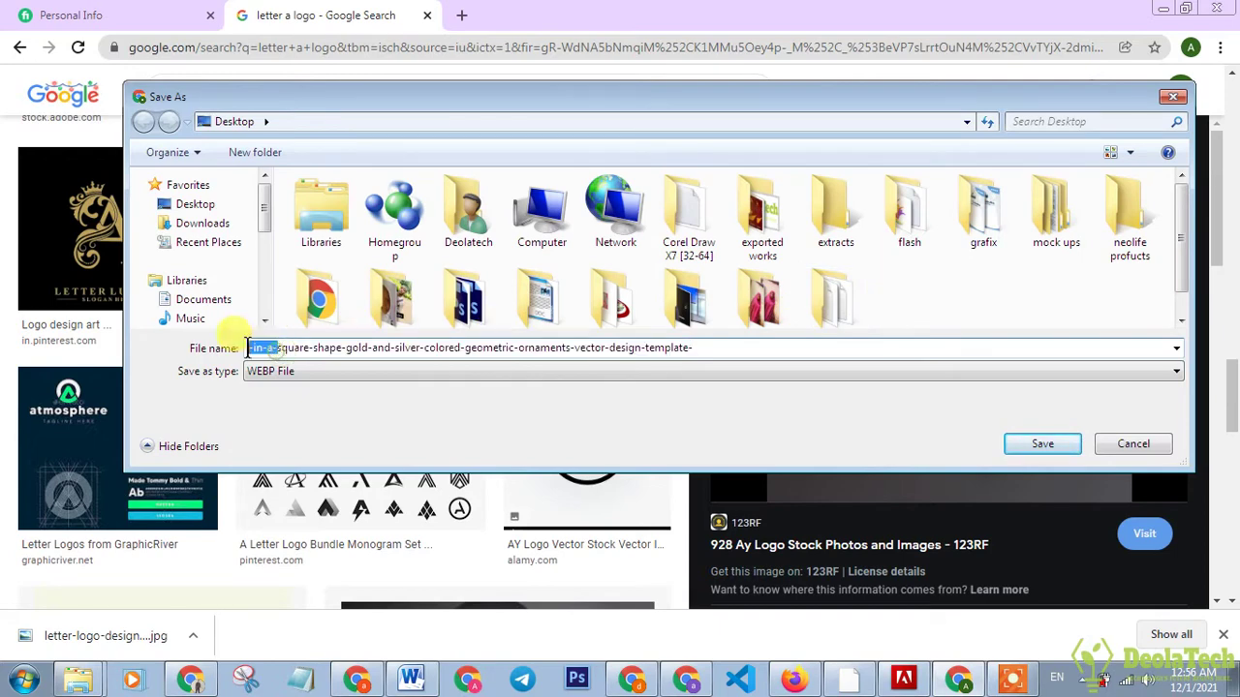
type("a")
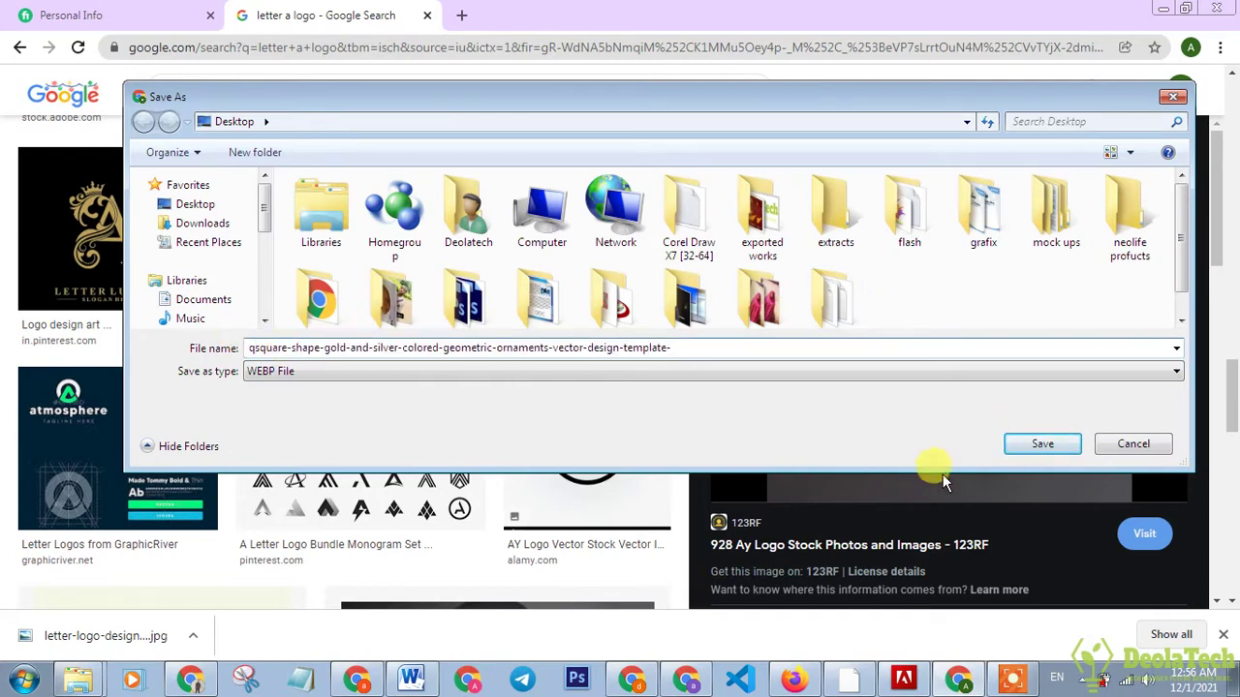
left_click(1042, 444)
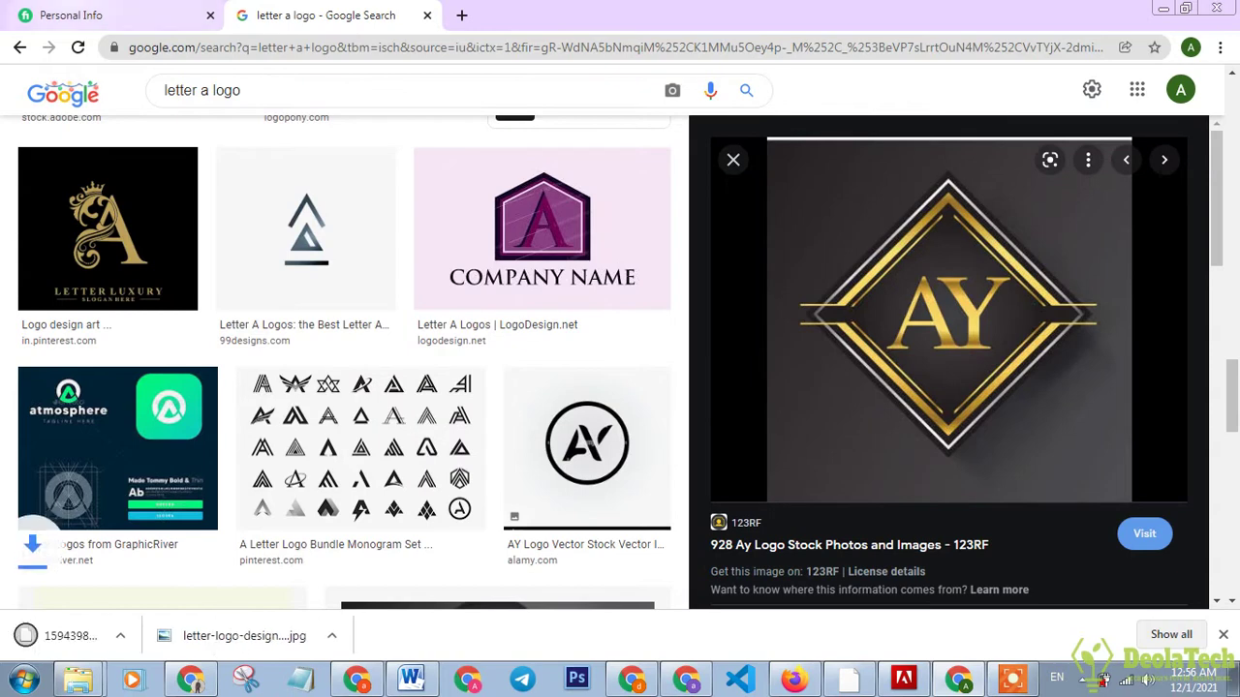
left_click(70, 14)
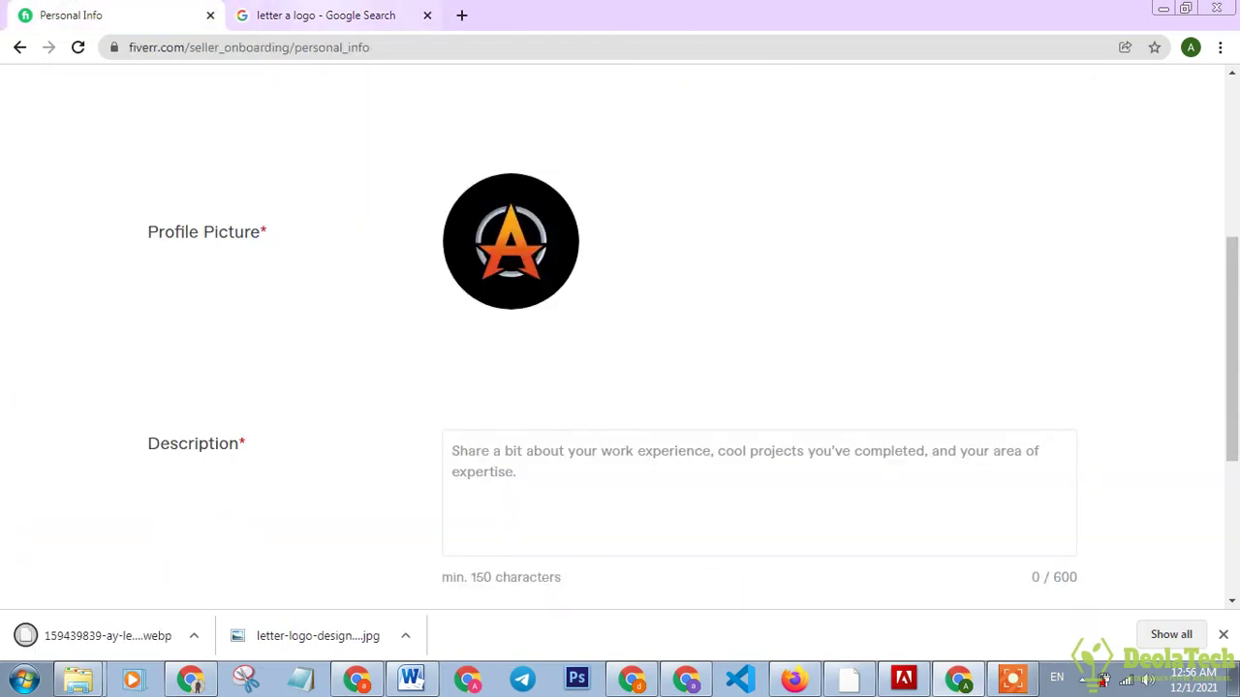
Preview blue letter A logos in the 'letter a logo' results, abandoning the 123rf logo download
left_click(325, 14)
scroll(991, 451, "down", 10)
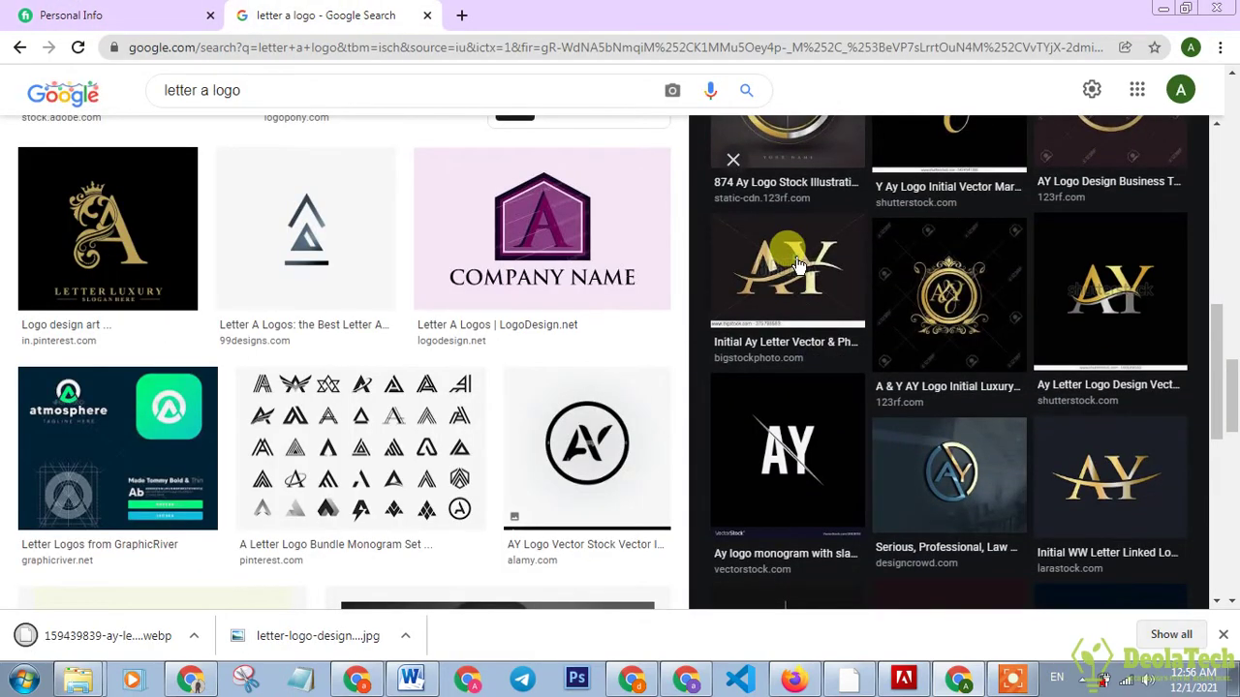
left_click(788, 257)
scroll(954, 441, "down", 10)
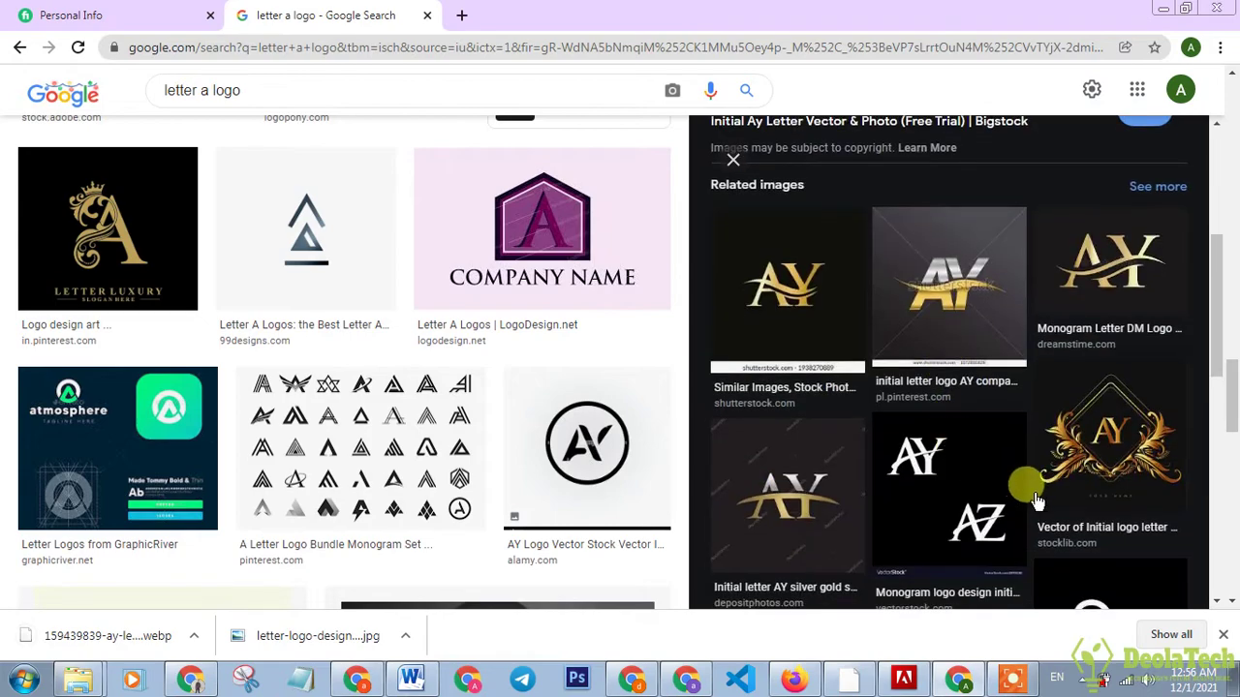
scroll(946, 465, "down", 3)
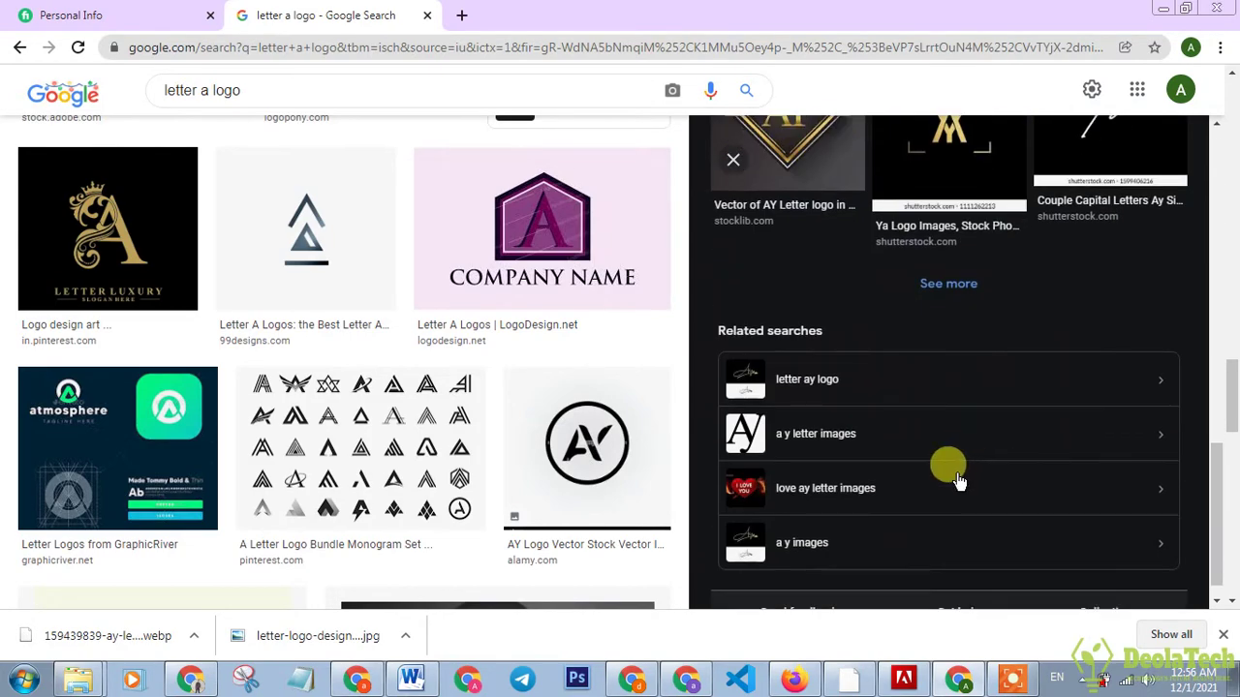
scroll(532, 465, "down", 5)
scroll(581, 465, "down", 2)
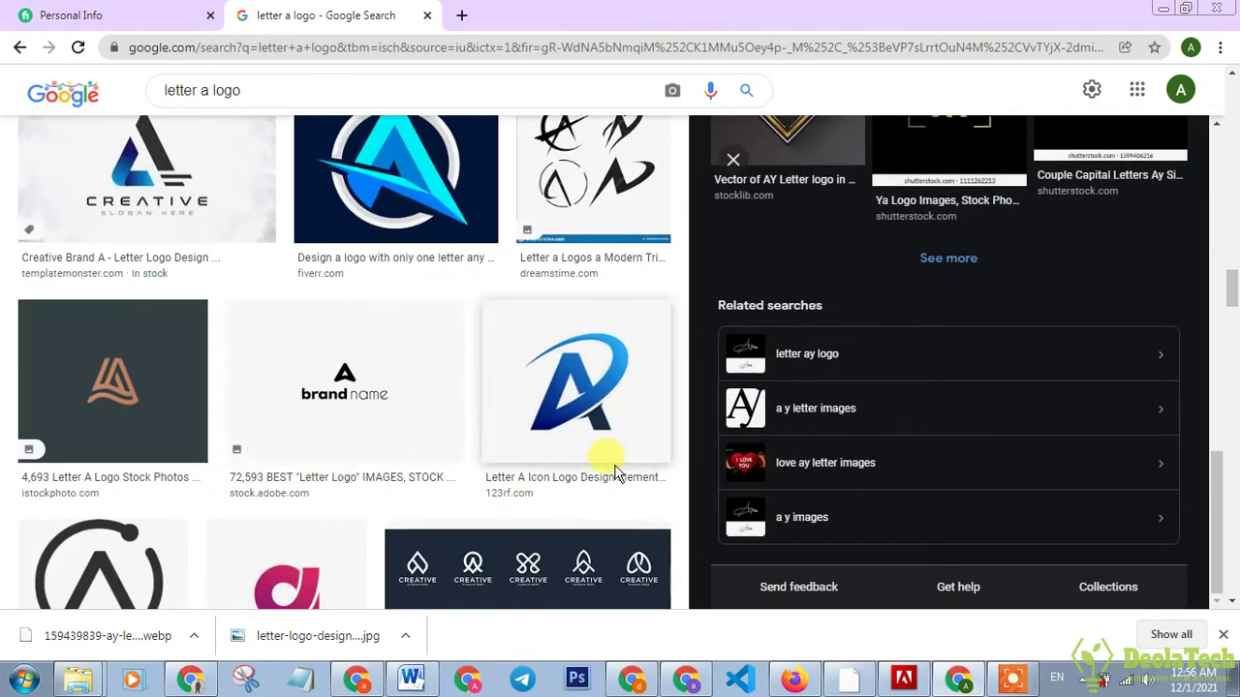
left_click(642, 233)
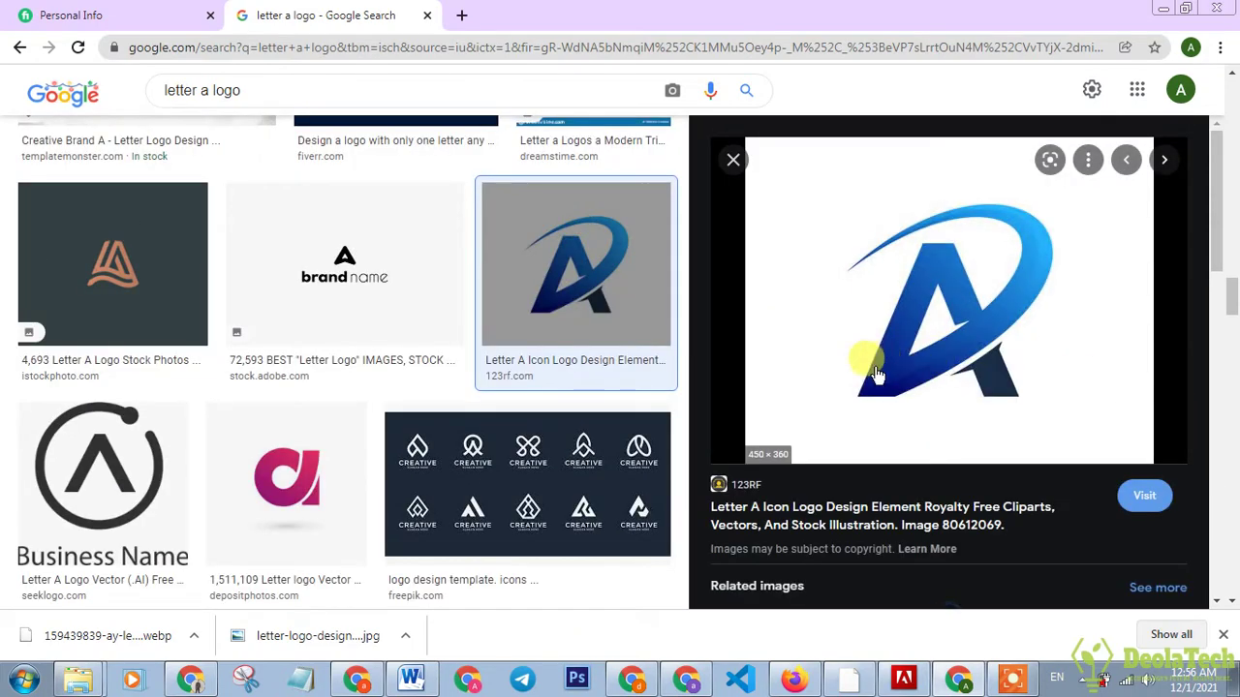
right_click(920, 306)
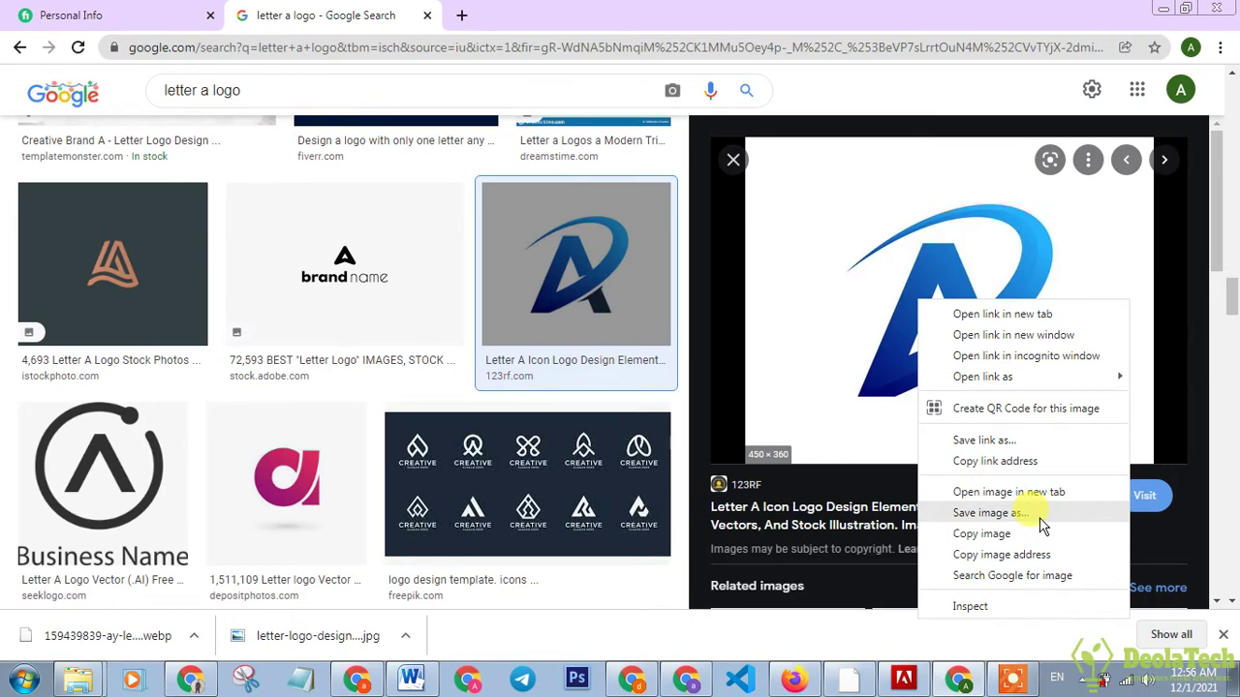
left_click(1010, 512)
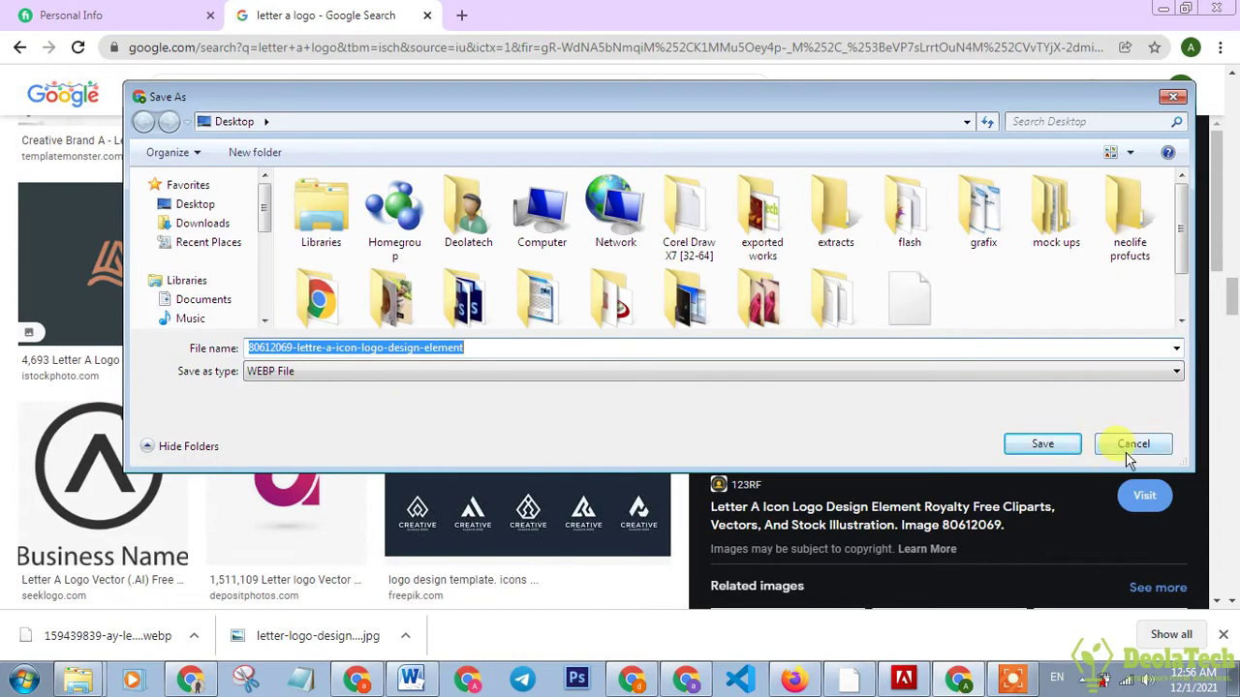
left_click(1131, 444)
Save the blue Vecteezy letter A logo to the desktop as images.png
scroll(858, 471, "down", 5)
scroll(1210, 170, "up", 5)
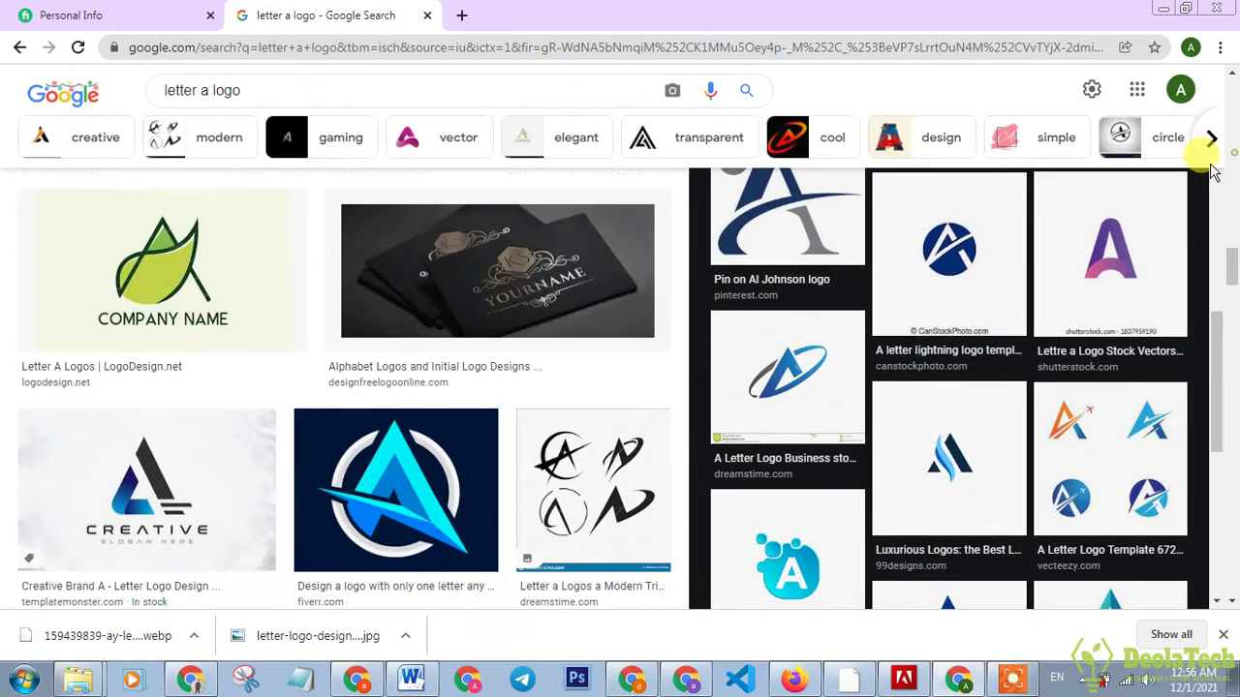
scroll(962, 424, "down", 4)
scroll(949, 455, "up", 3)
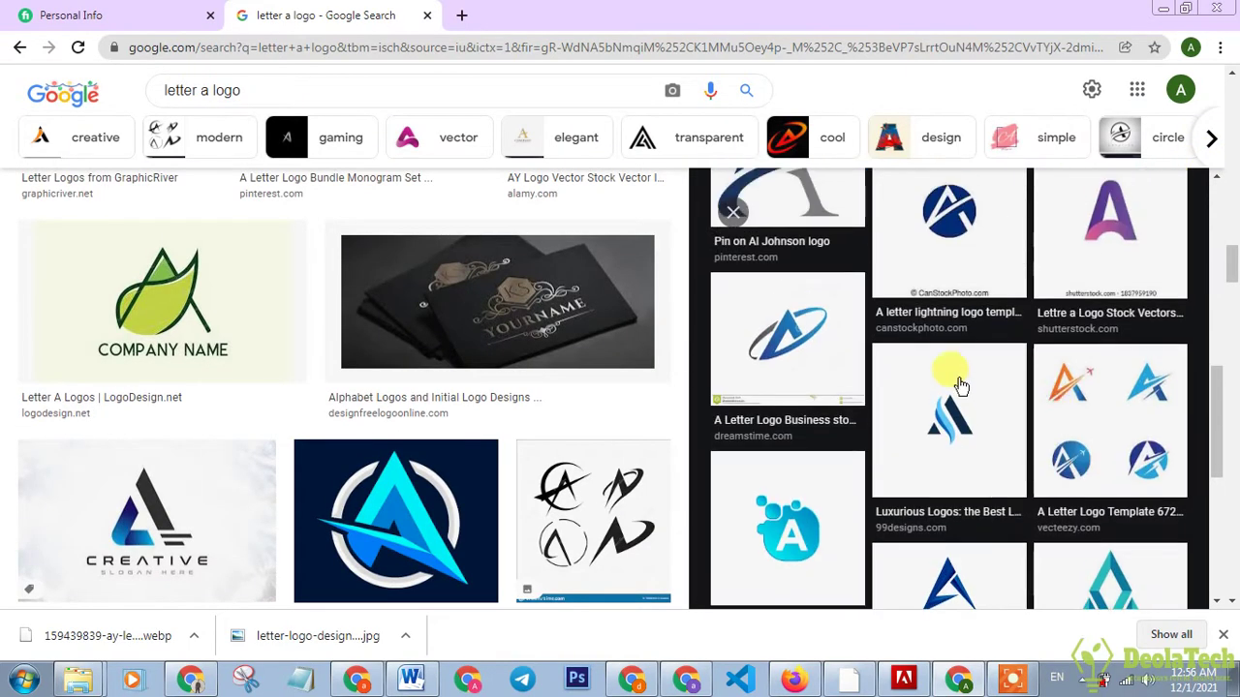
scroll(954, 380, "up", 5)
left_click(874, 405)
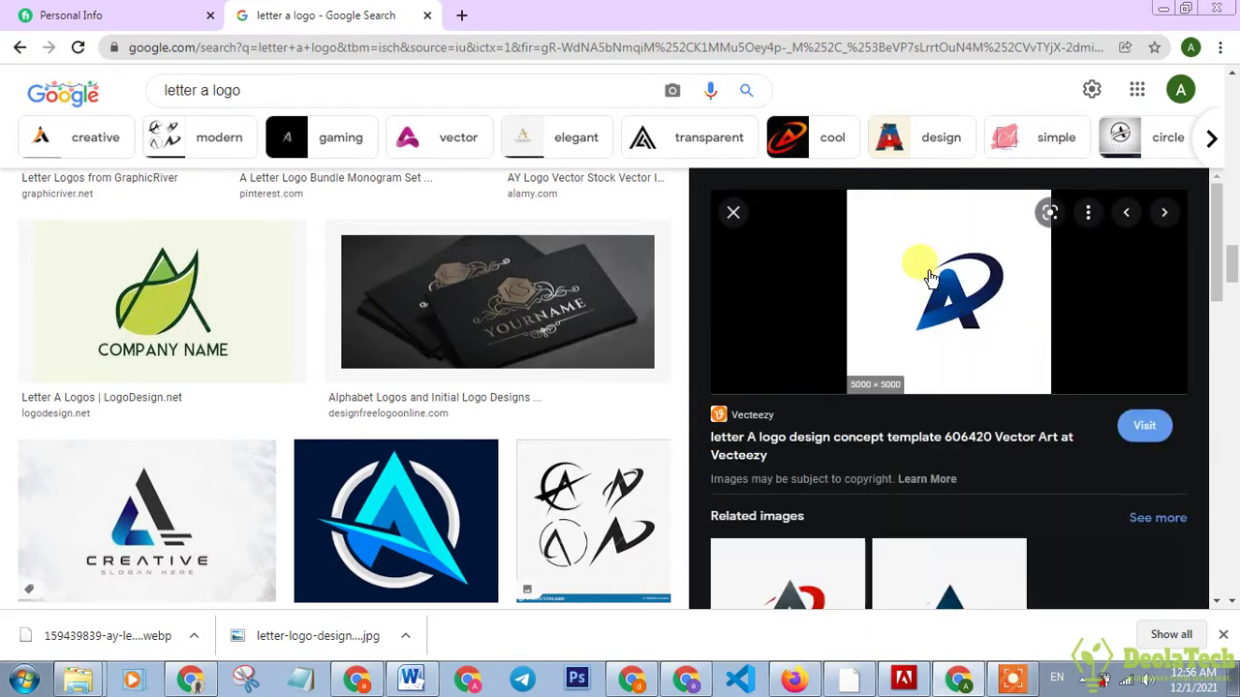
right_click(928, 272)
left_click(969, 487)
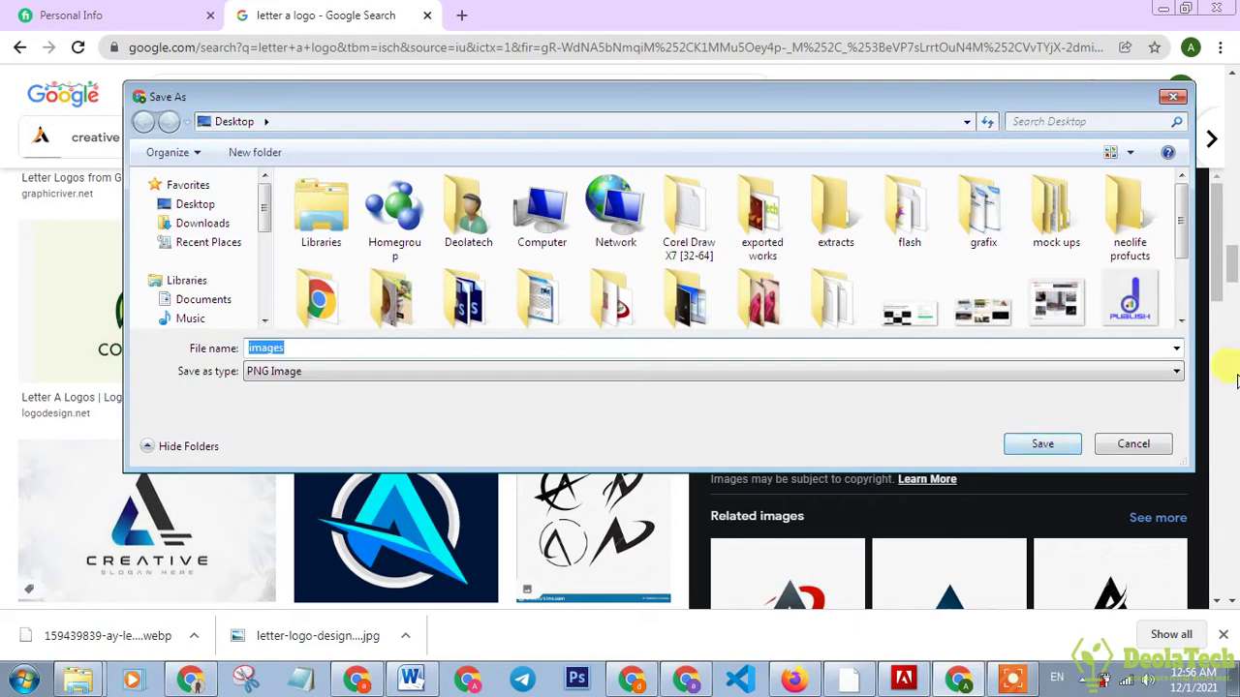
left_click(1042, 443)
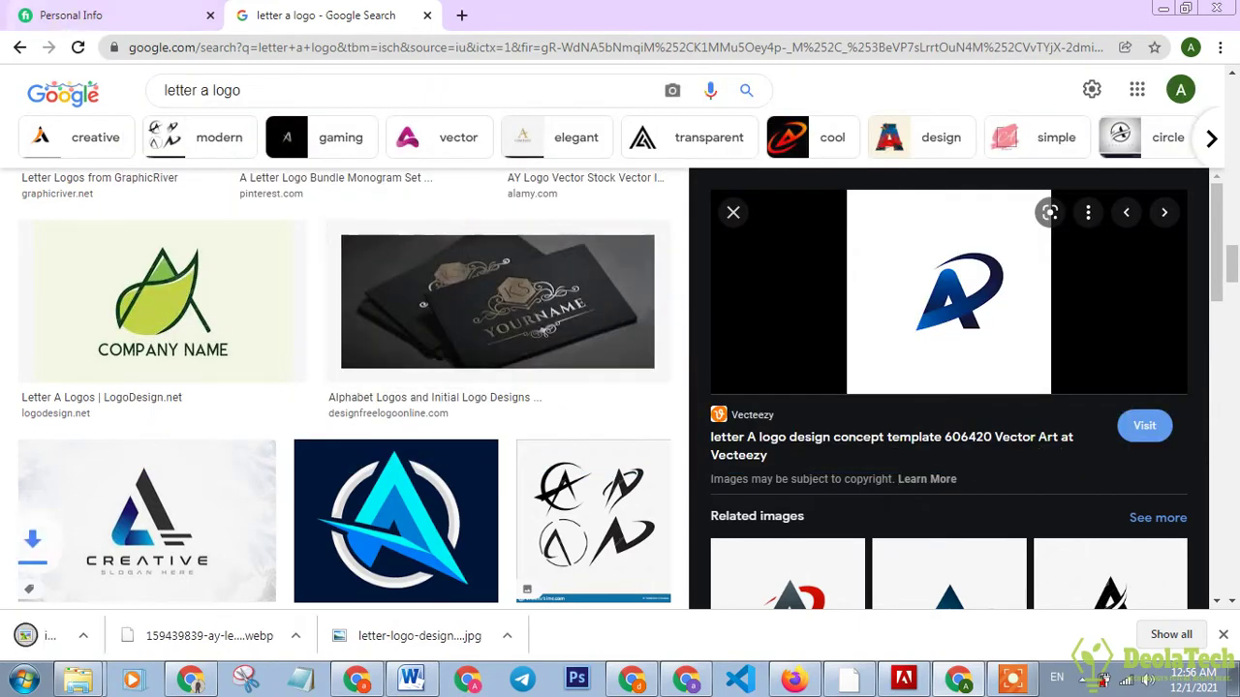
Upload images.png as the Fiverr profile picture on the Personal Info form
left_click(71, 15)
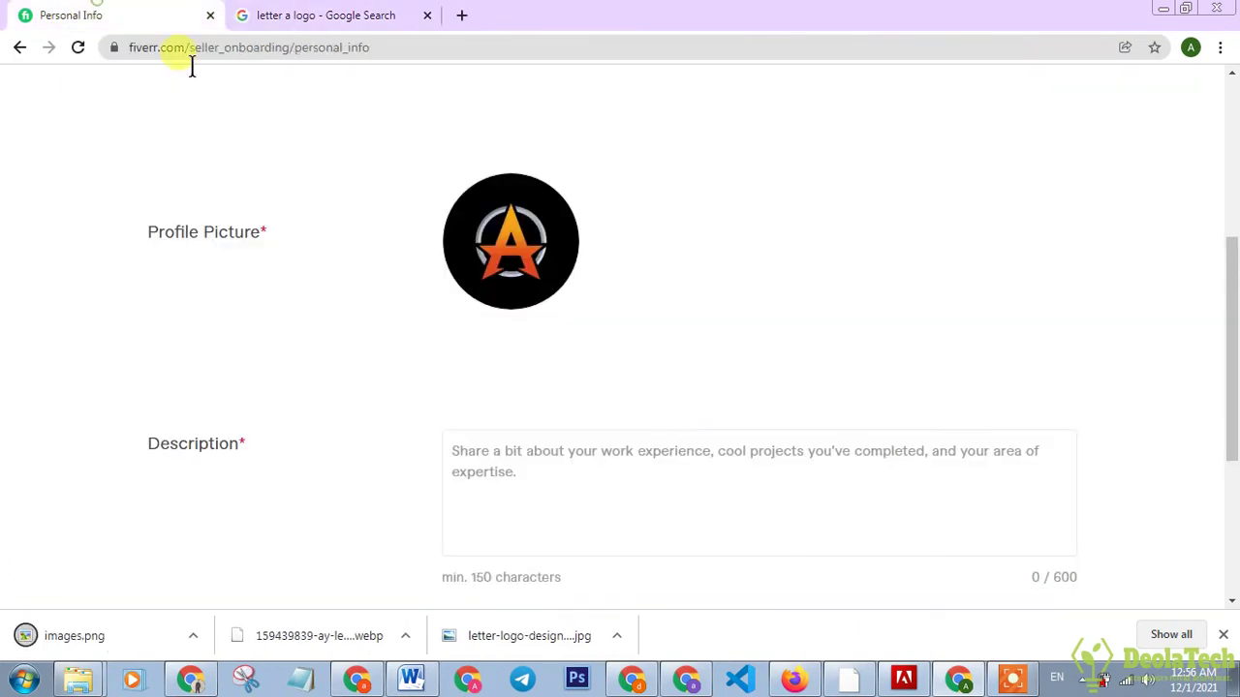
left_click(511, 244)
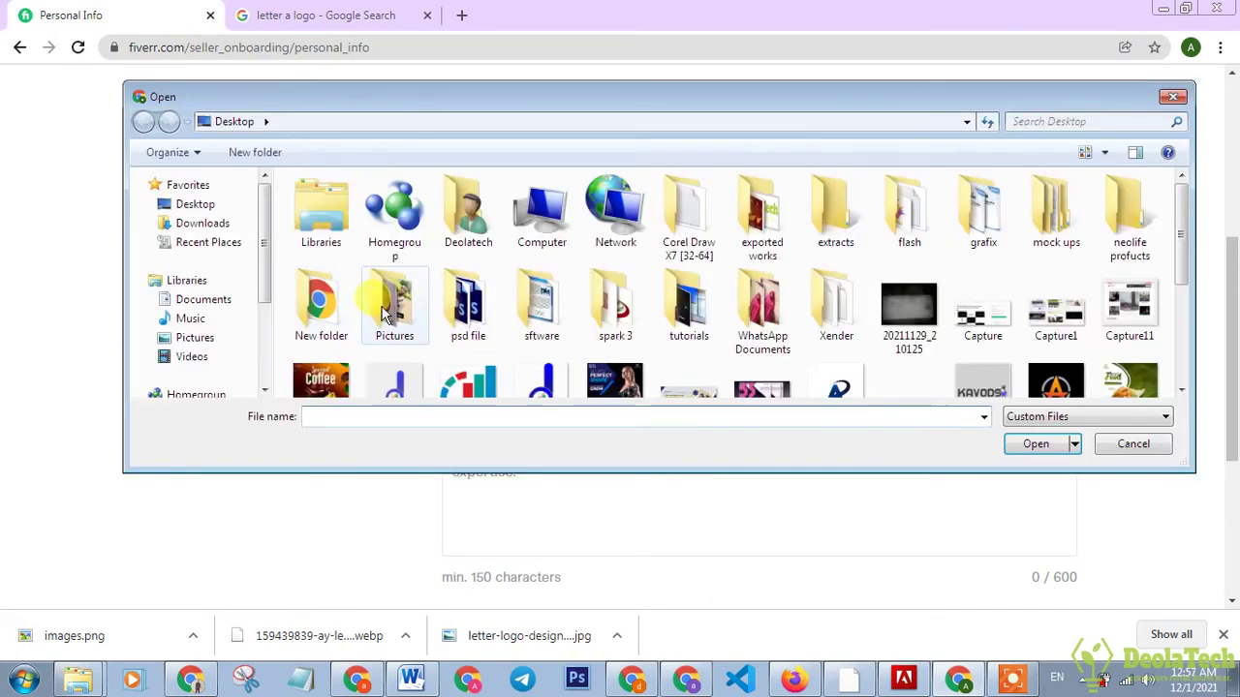
key("i")
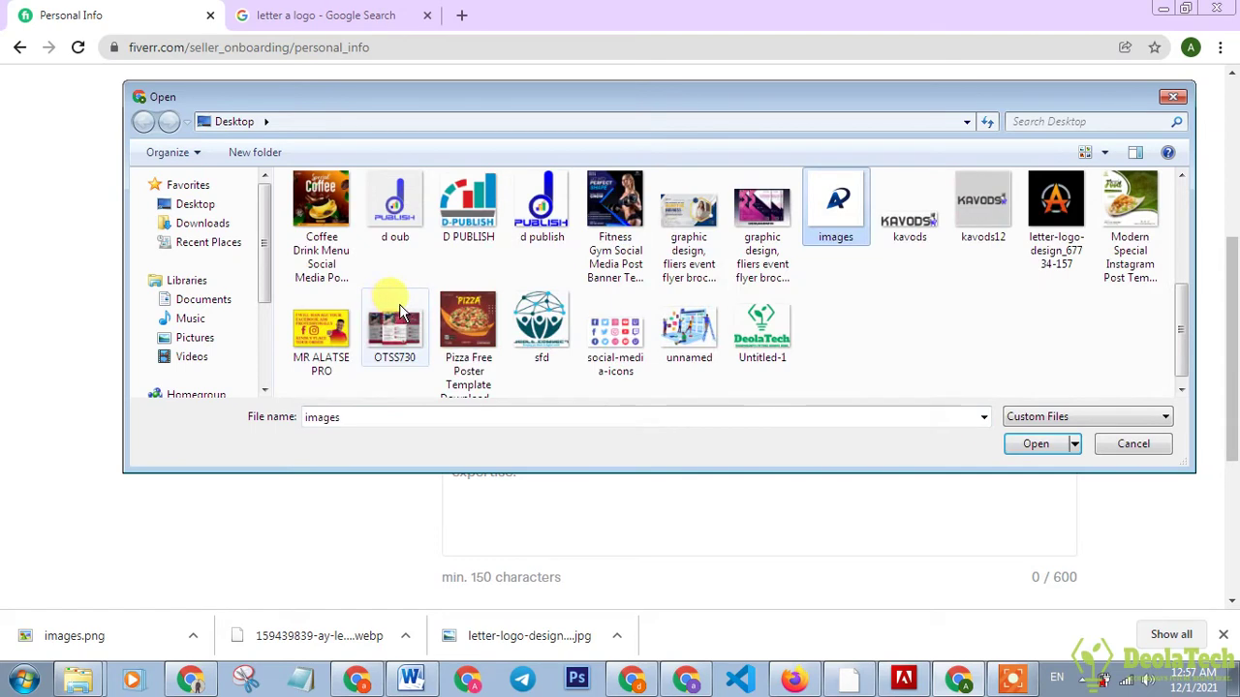
left_click(1019, 447)
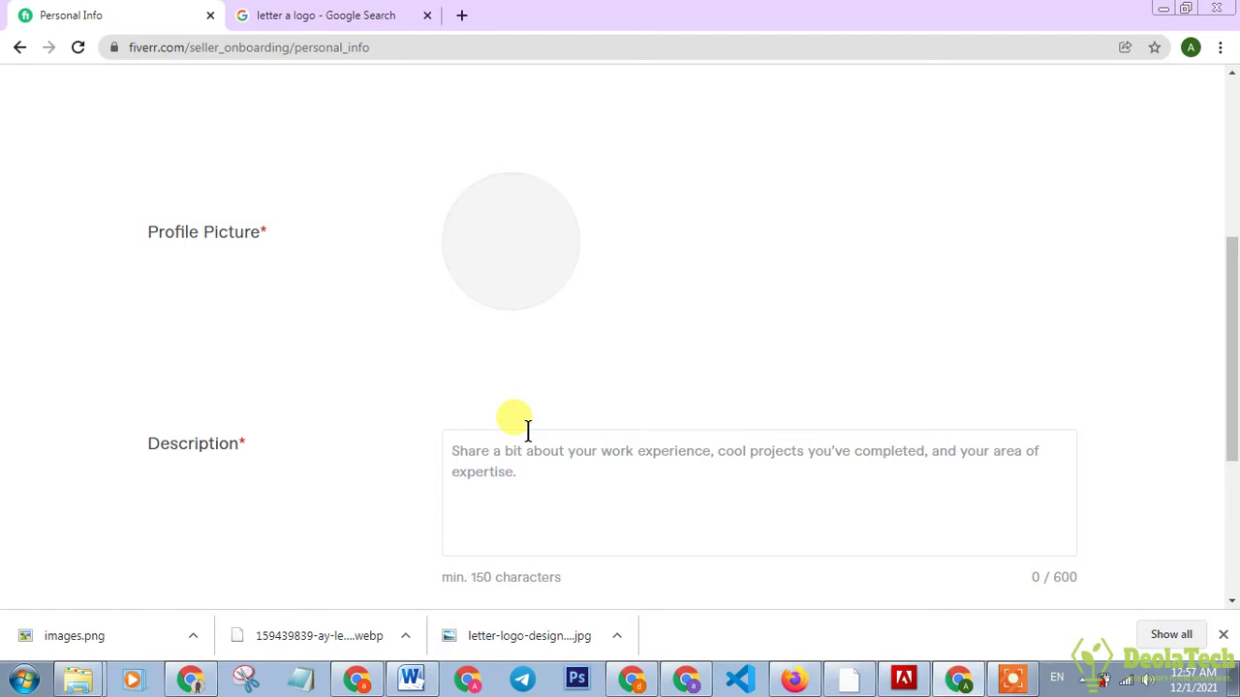
Look over the empty Description box, then return to the 'letter a logo' image results
scroll(746, 426, "down", 1)
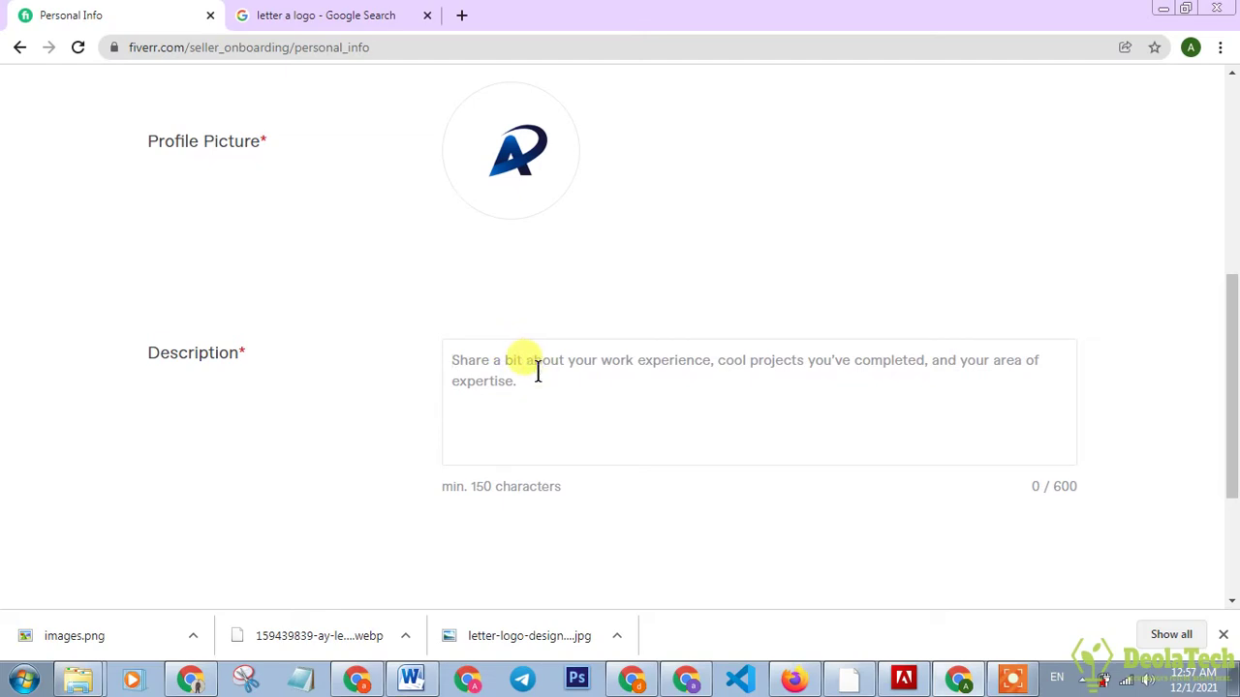
left_click(545, 368)
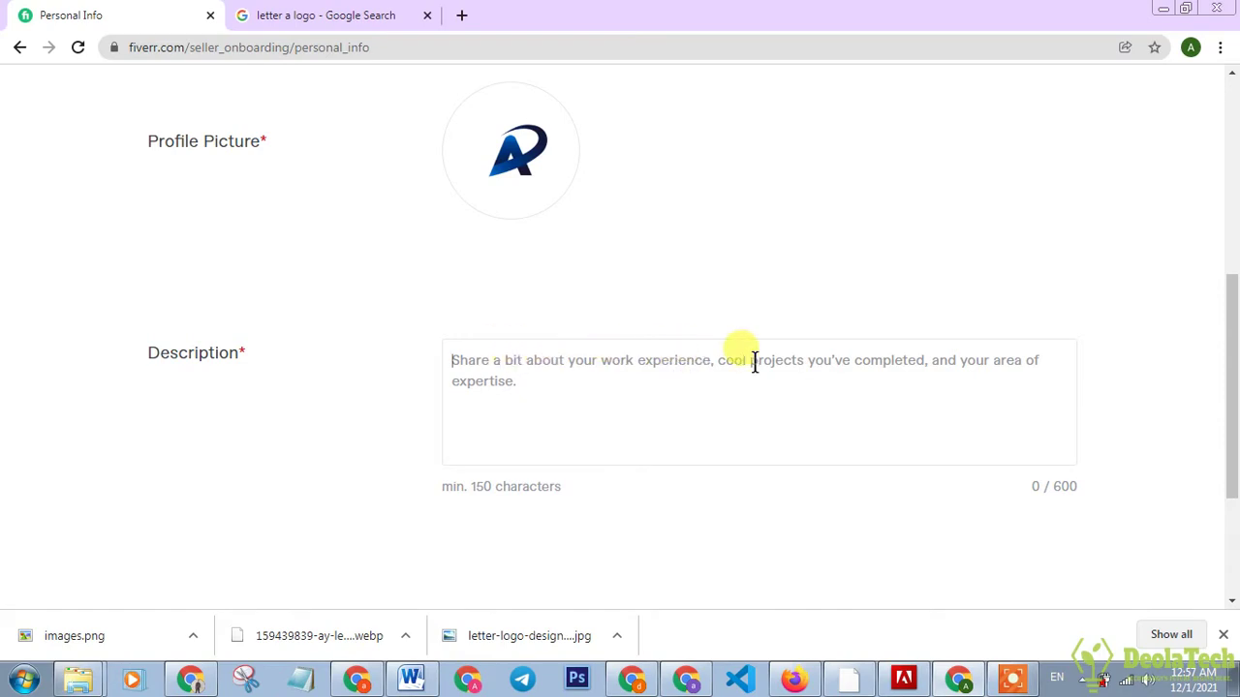
scroll(542, 407, "up", 2)
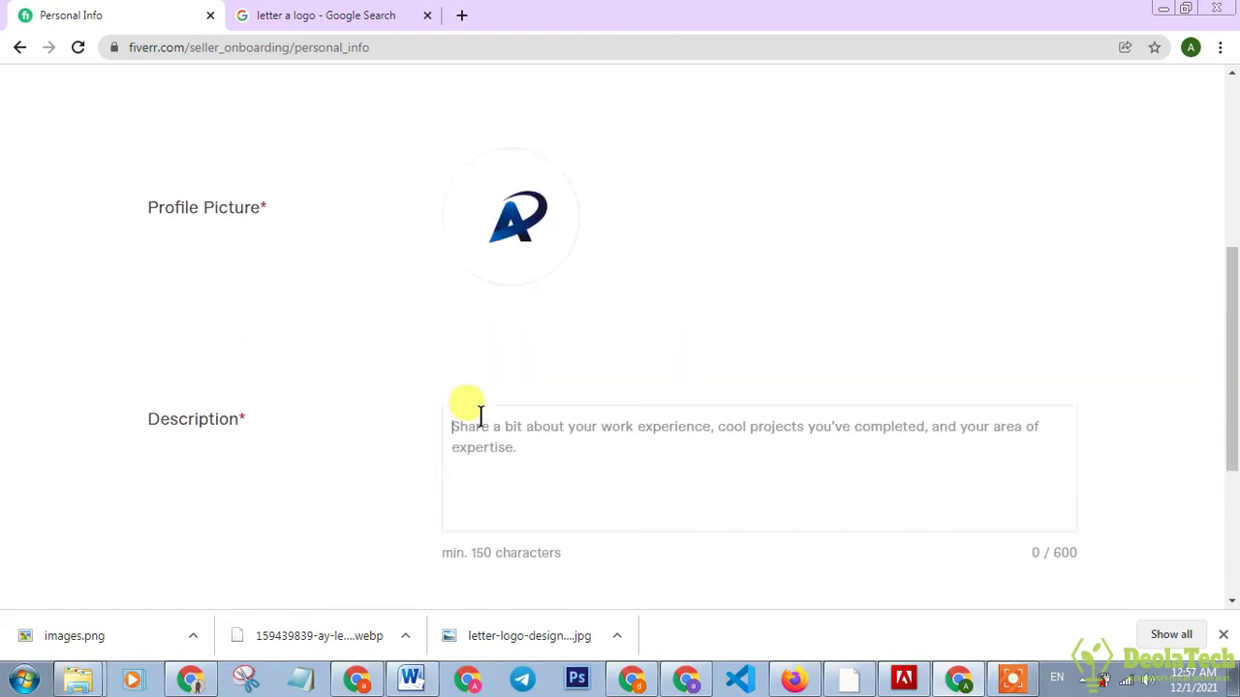
scroll(404, 396, "down", 1)
scroll(405, 395, "up", 2)
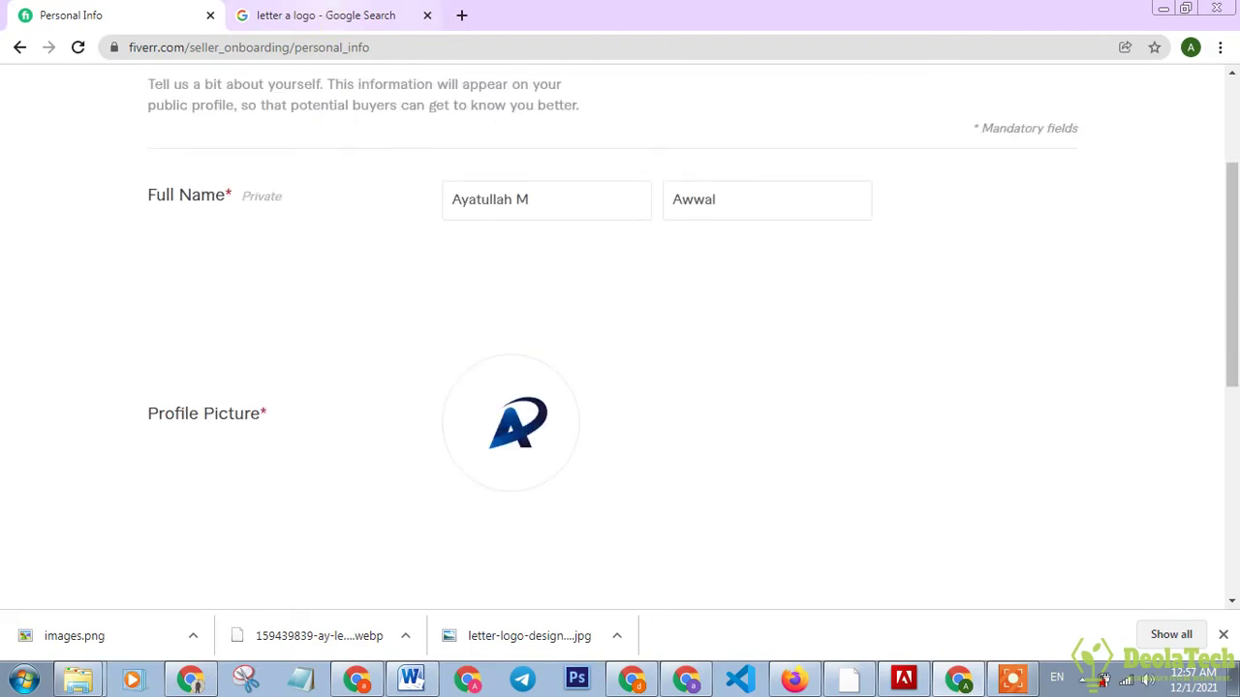
left_click(330, 23)
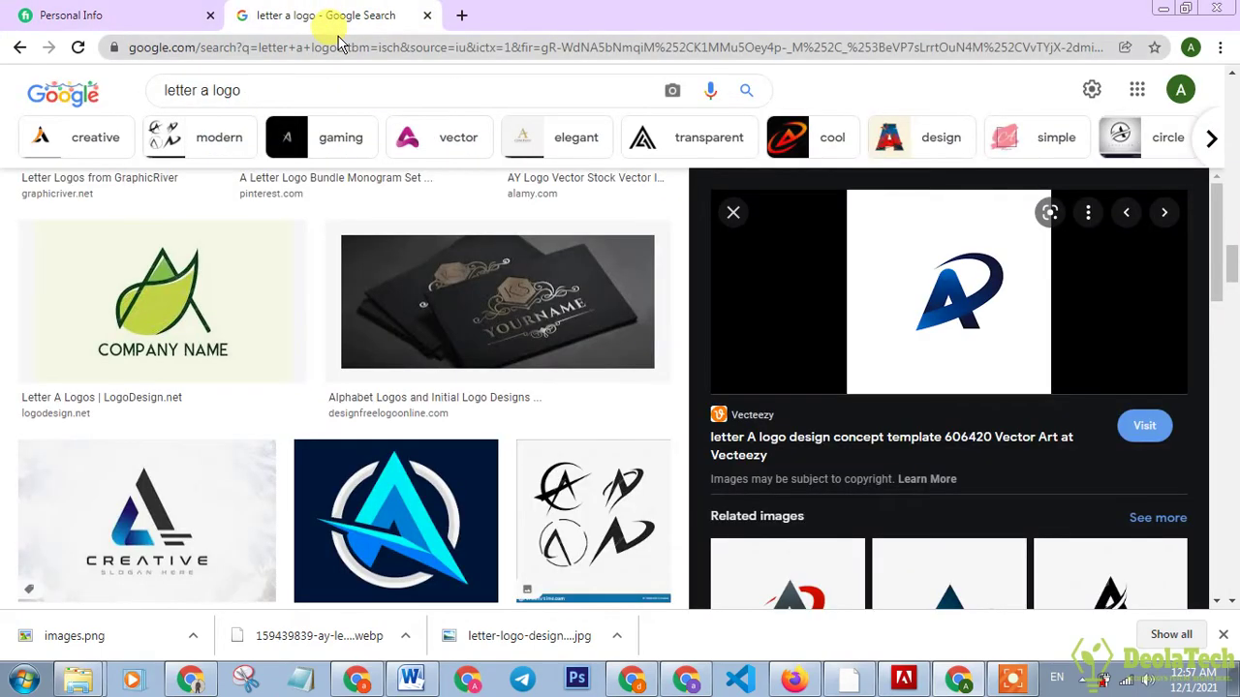
Load the Fiverr home page in the search tab, comparing it with the Personal Info form
left_click(334, 48)
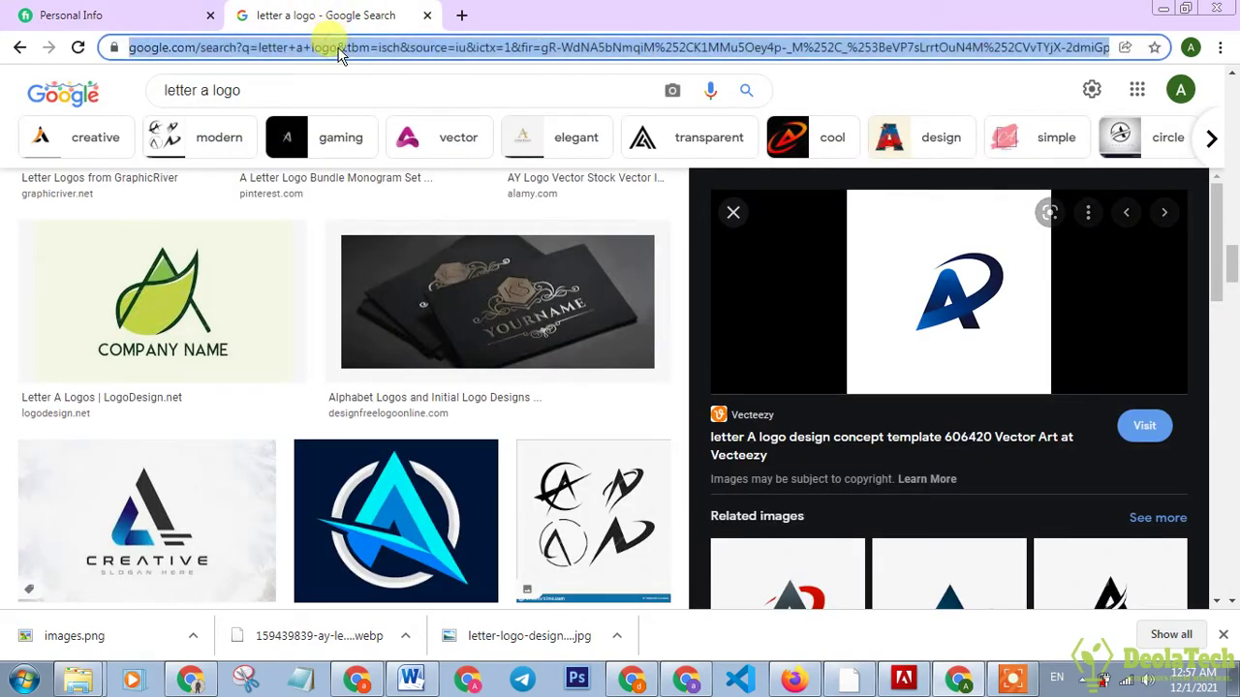
type("fi")
key("Return")
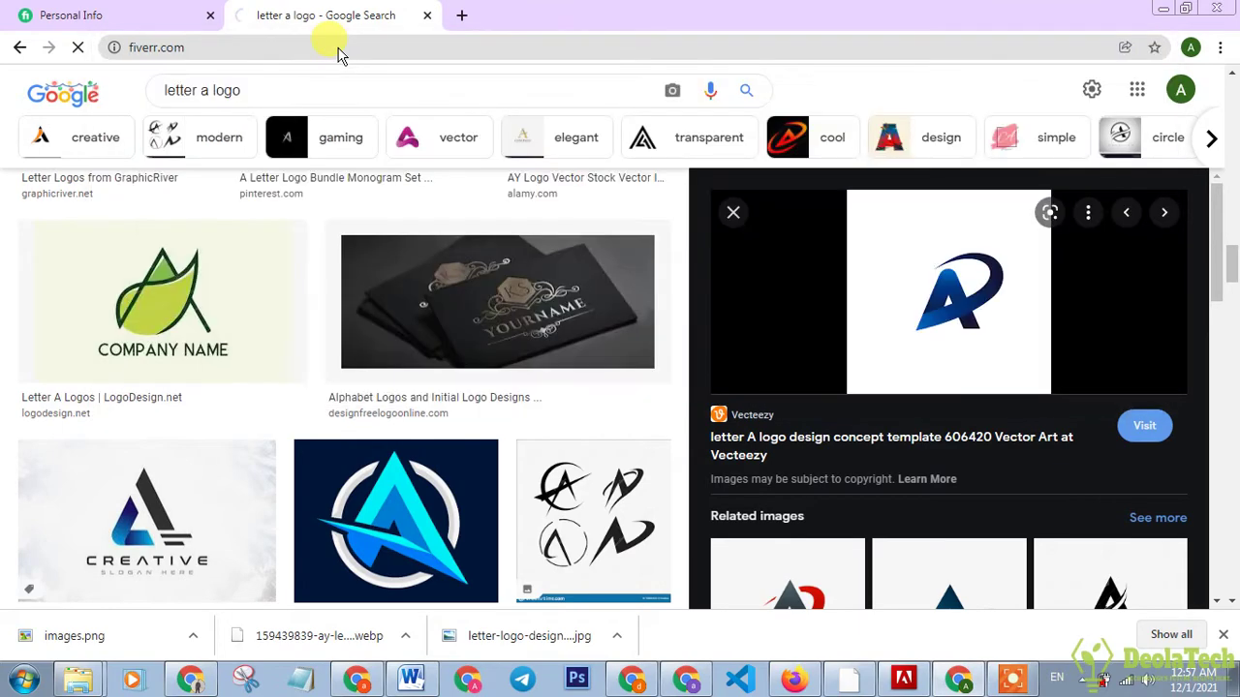
left_click(112, 15)
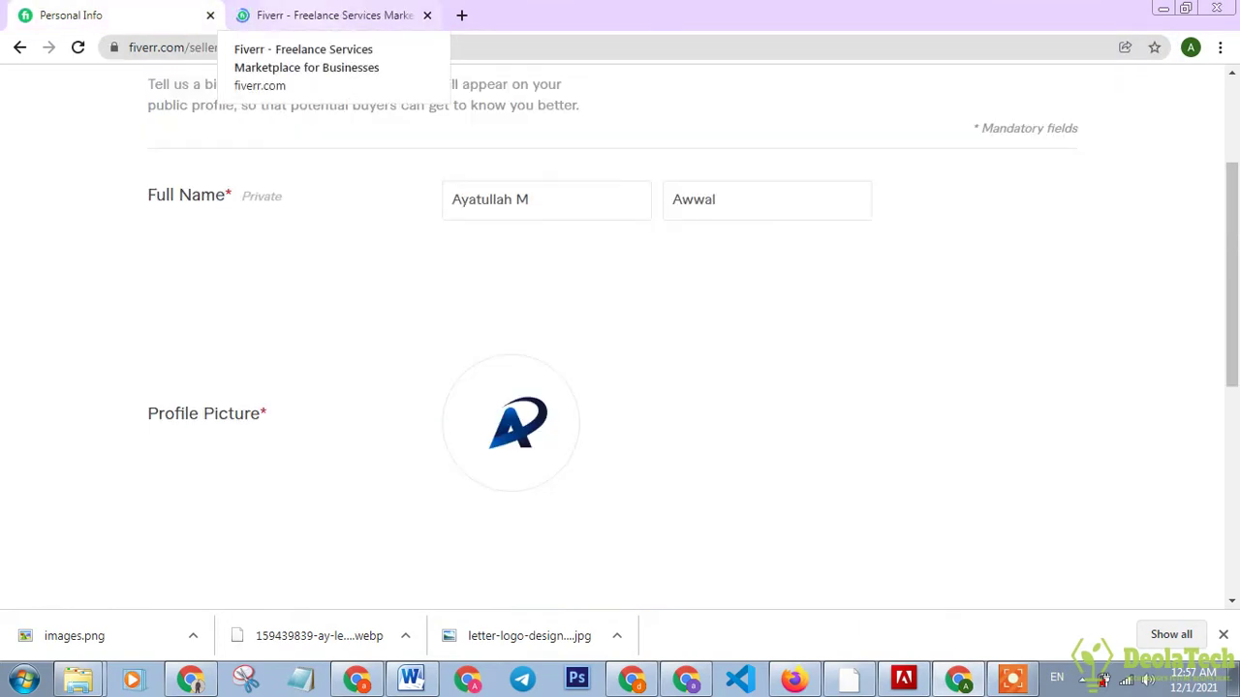
left_click(319, 15)
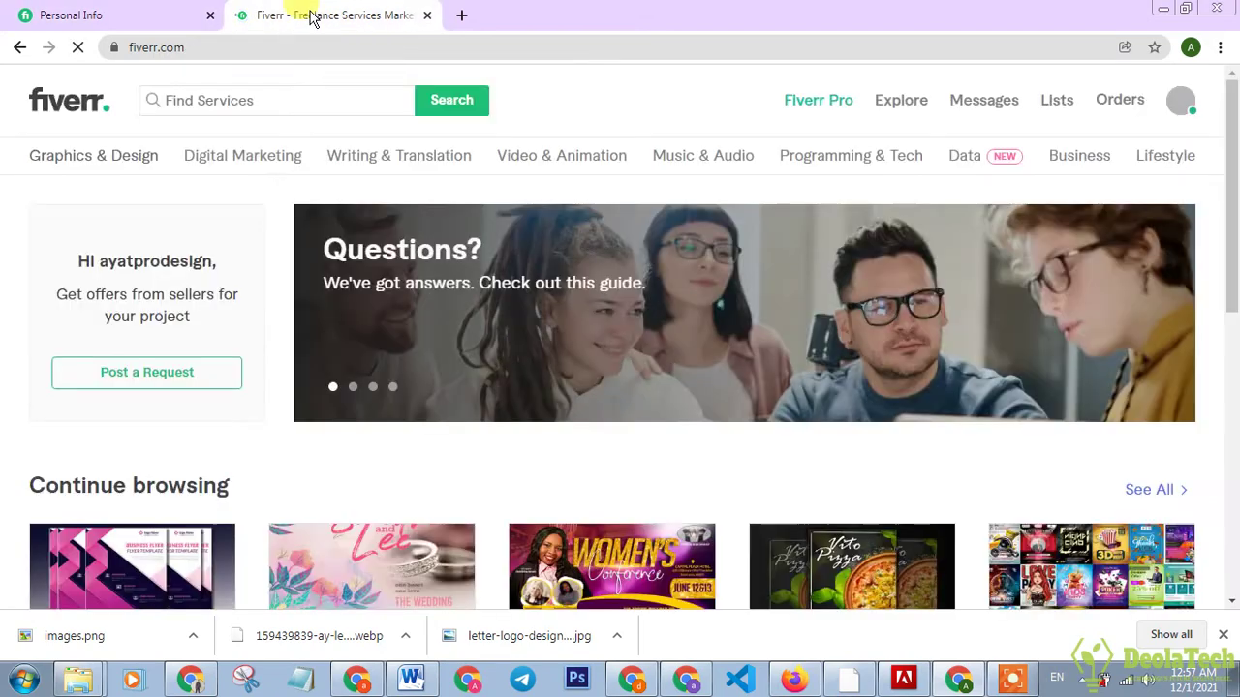
left_click(153, 19)
left_click(329, 12)
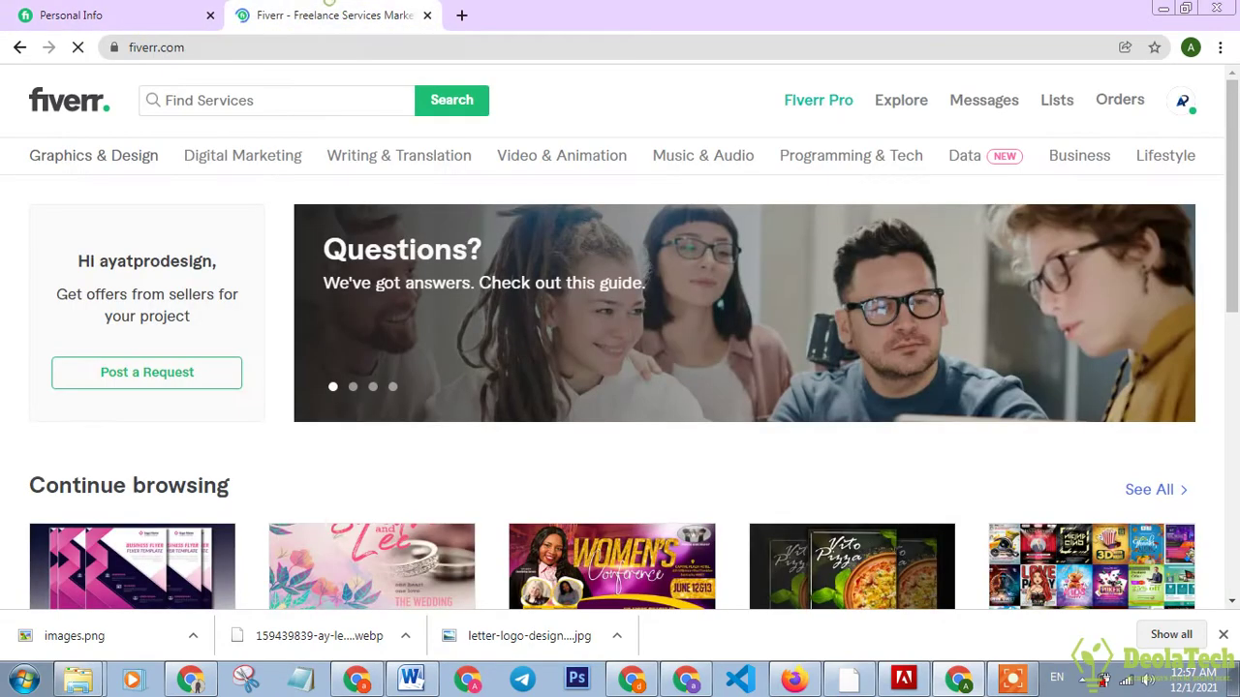
left_click(146, 15)
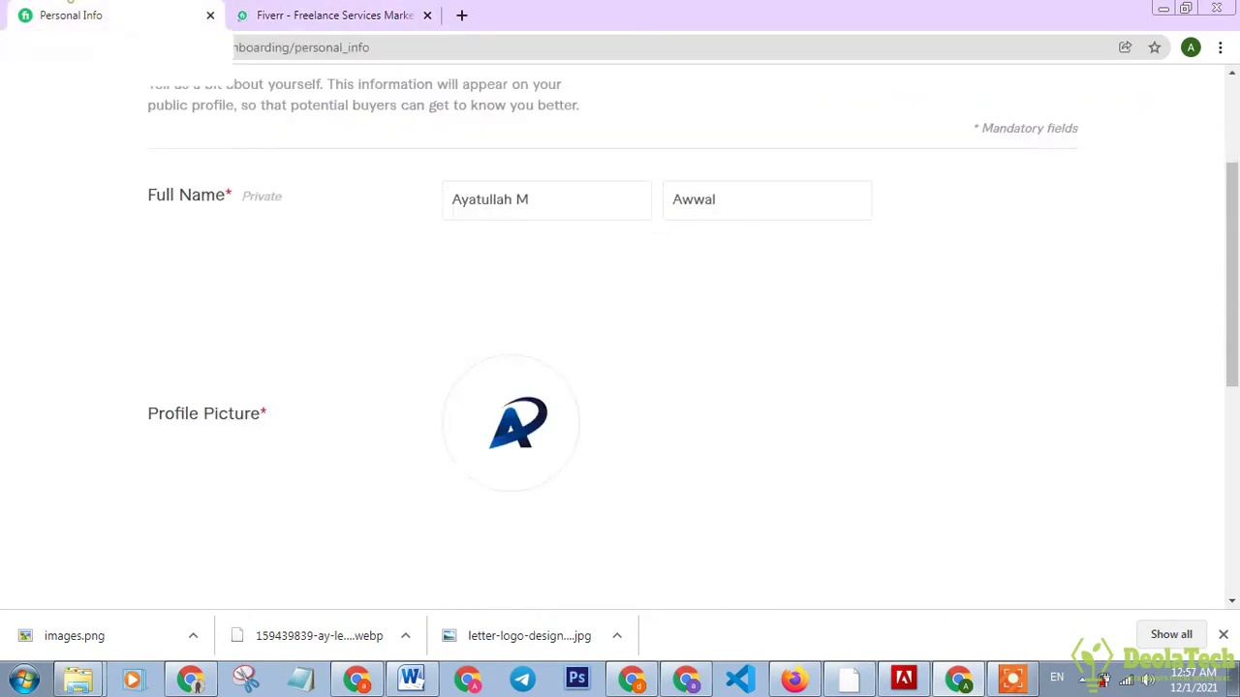
left_click(252, 24)
Open the restaurant menu flyers gig and scroll down to About The Seller and Order Details
scroll(678, 431, "down", 4)
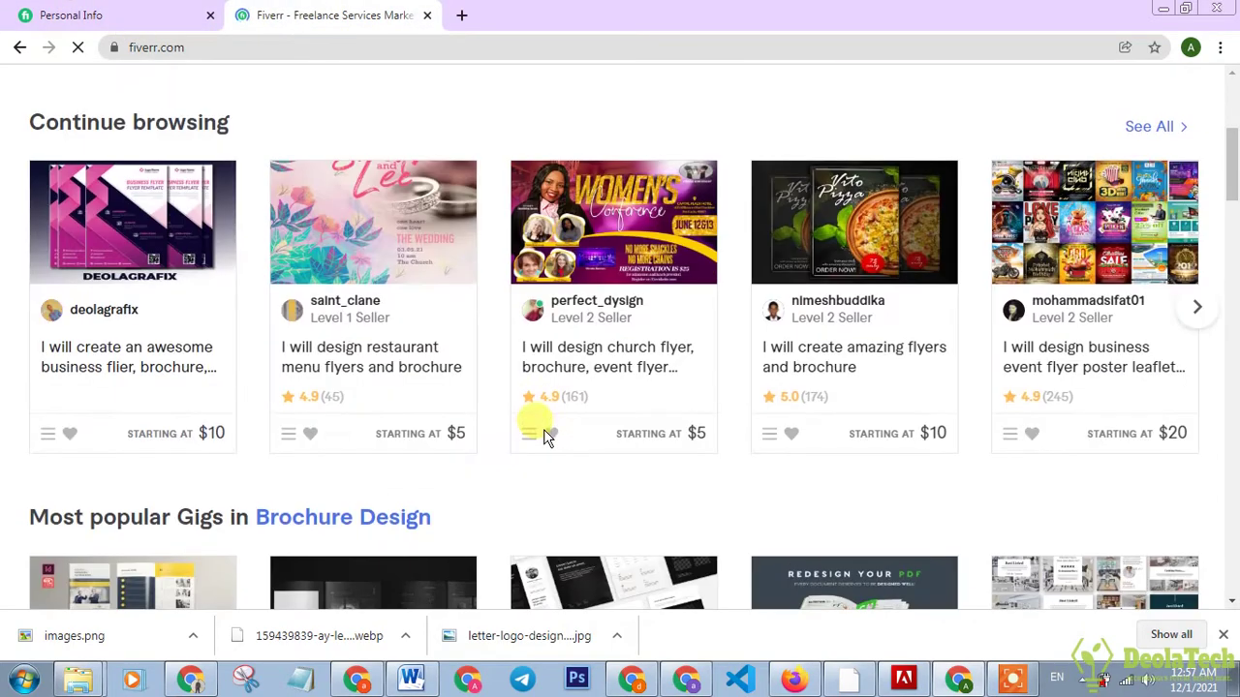
scroll(407, 456, "up", 3)
scroll(406, 456, "down", 2)
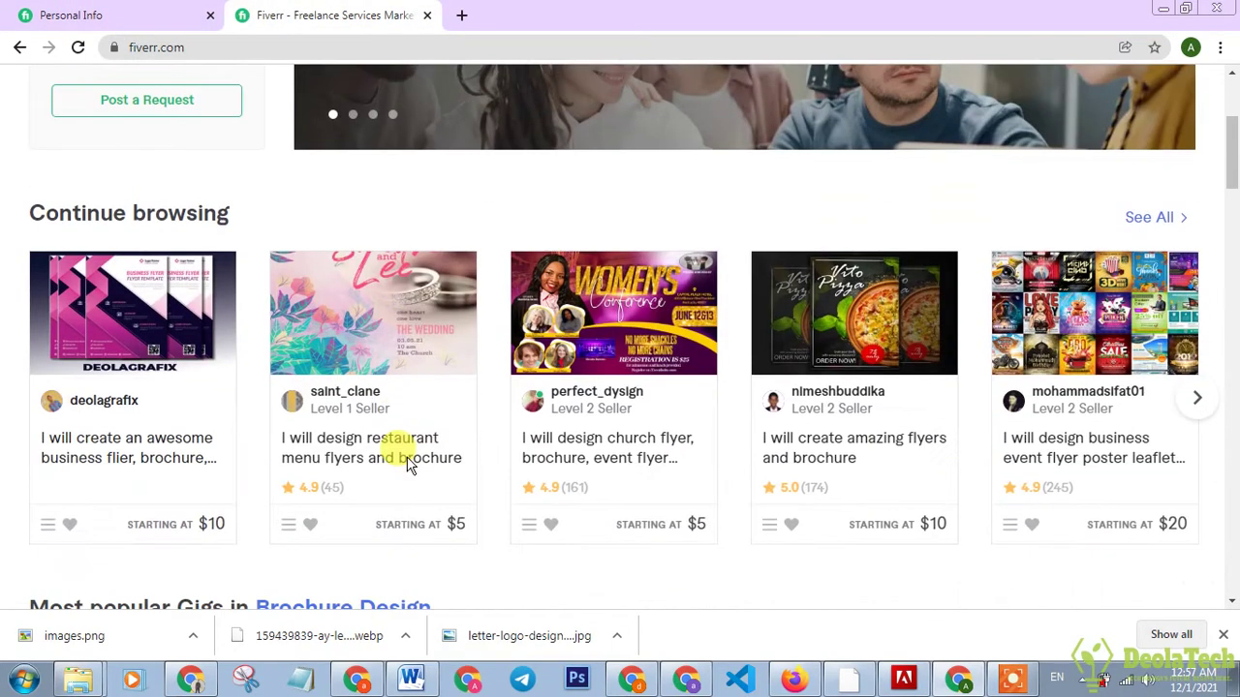
left_click(306, 459)
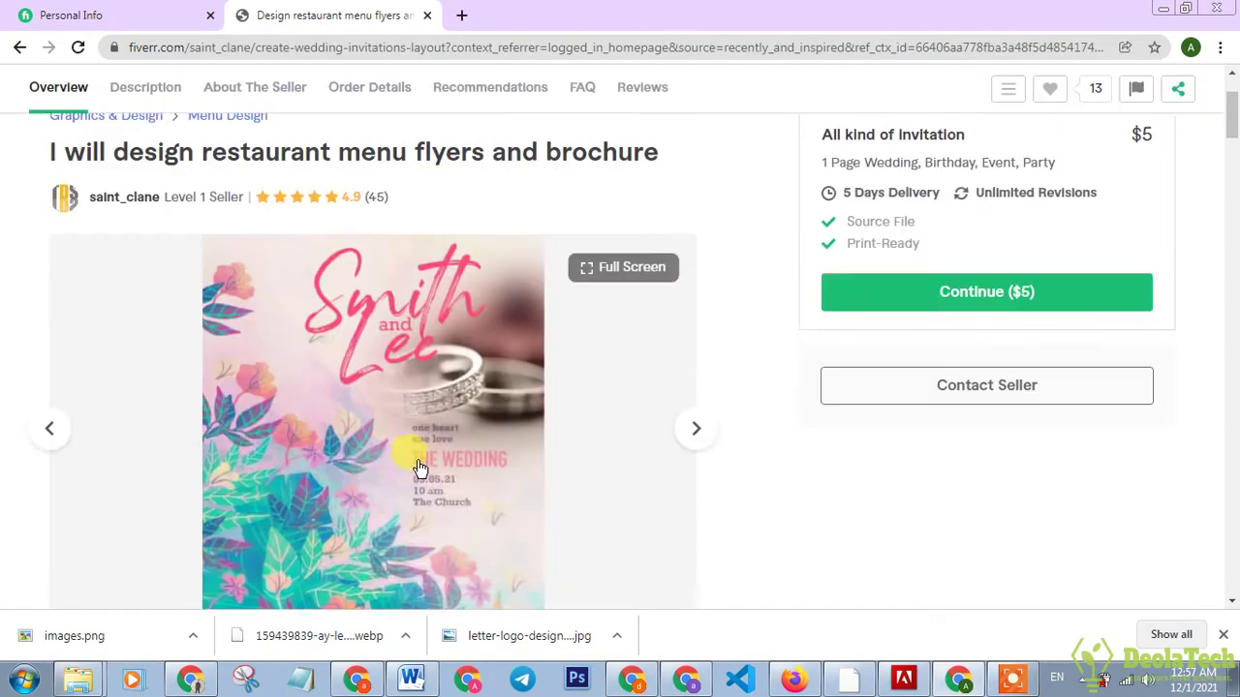
scroll(419, 468, "down", 10)
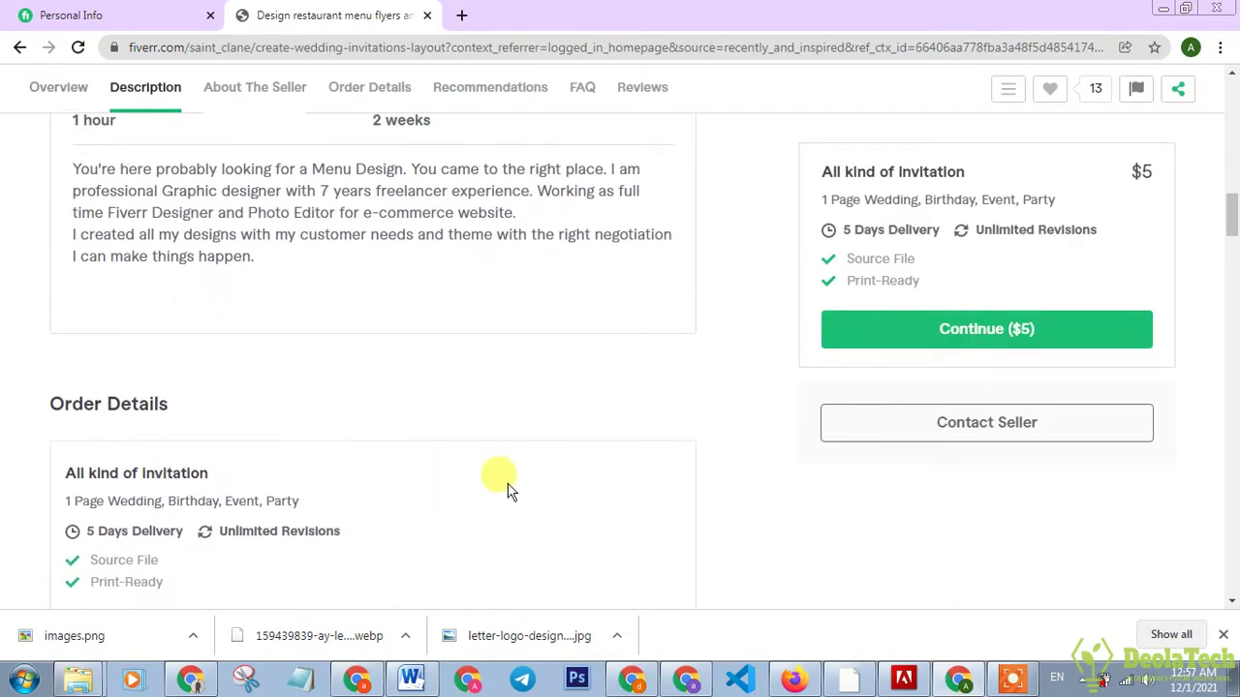
scroll(64, 489, "down", 8)
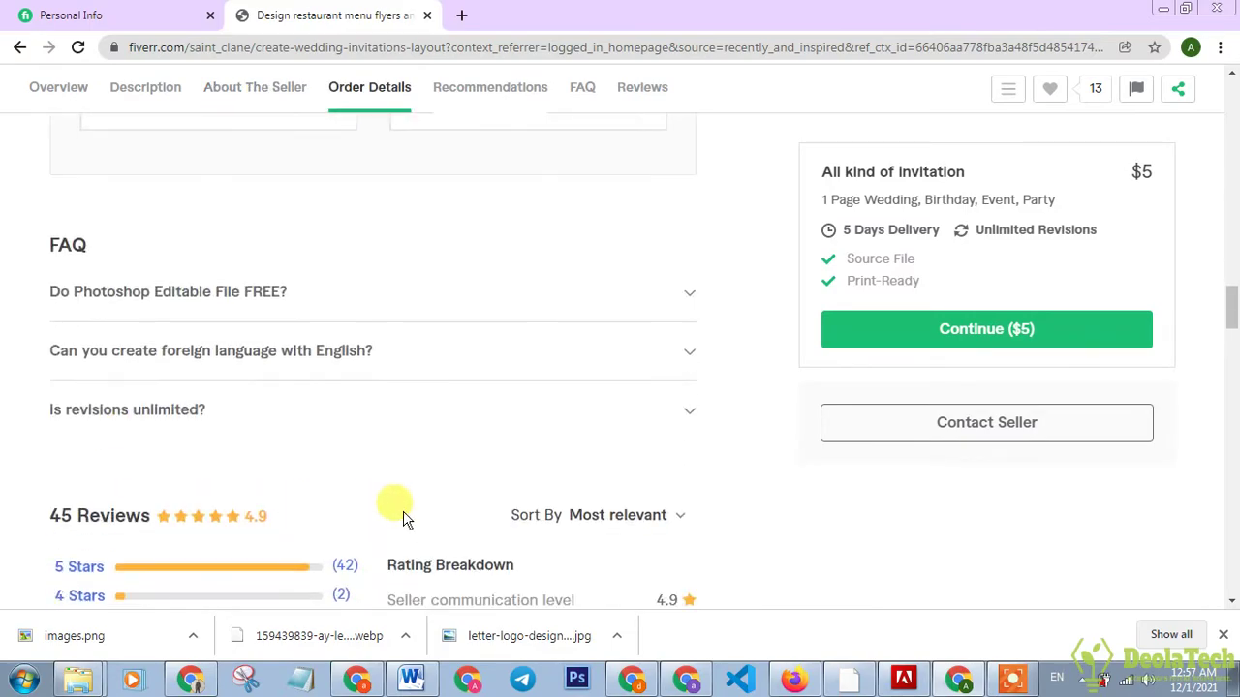
Review the gig's FAQ and reviews, then highlight the seller's whole self-description paragraph
scroll(213, 514, "down", 9)
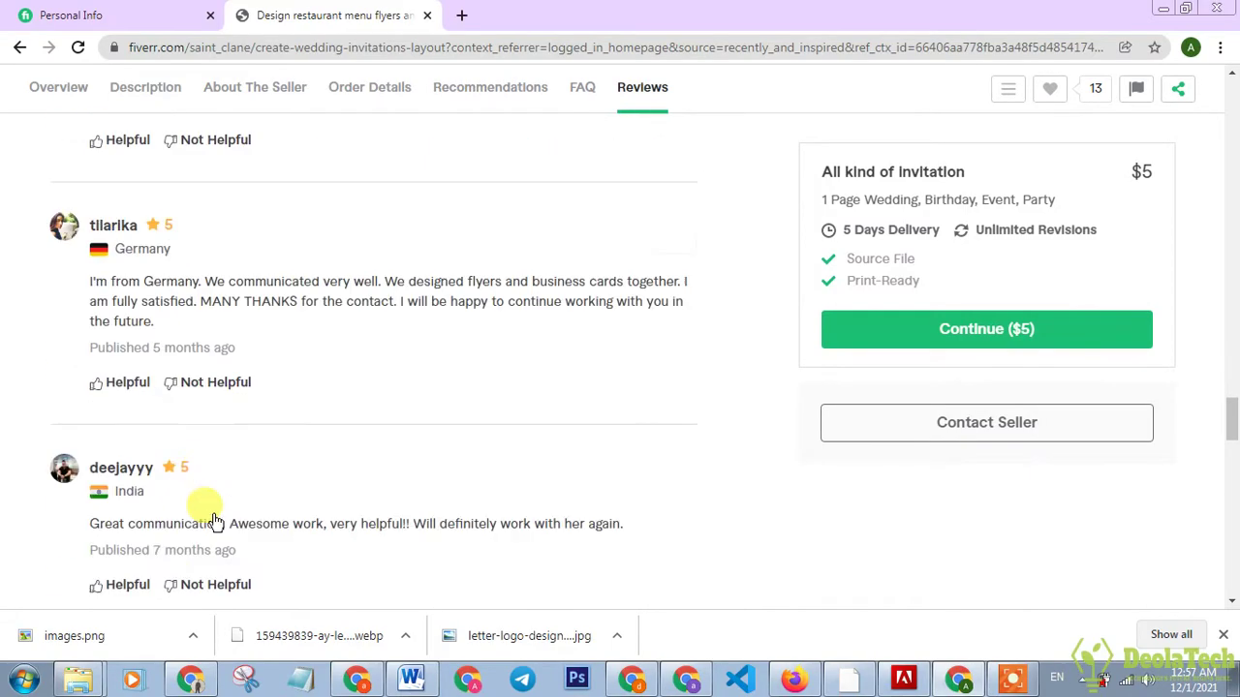
scroll(215, 521, "down", 12)
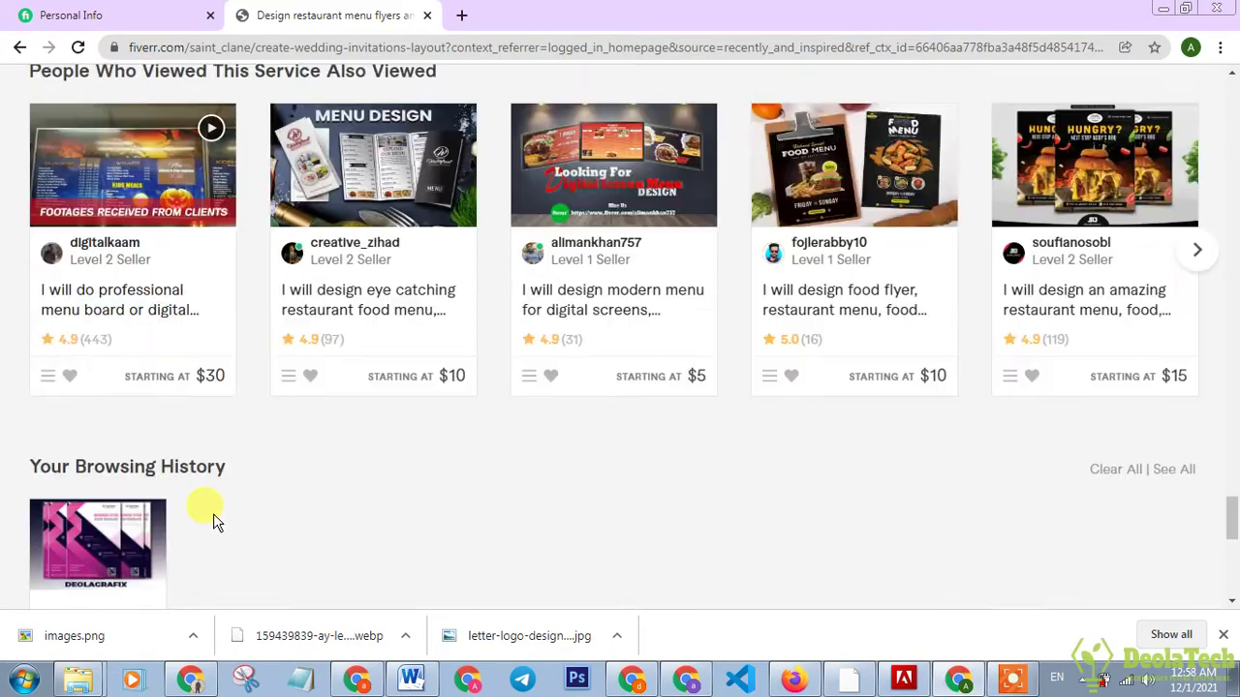
scroll(213, 514, "up", 18)
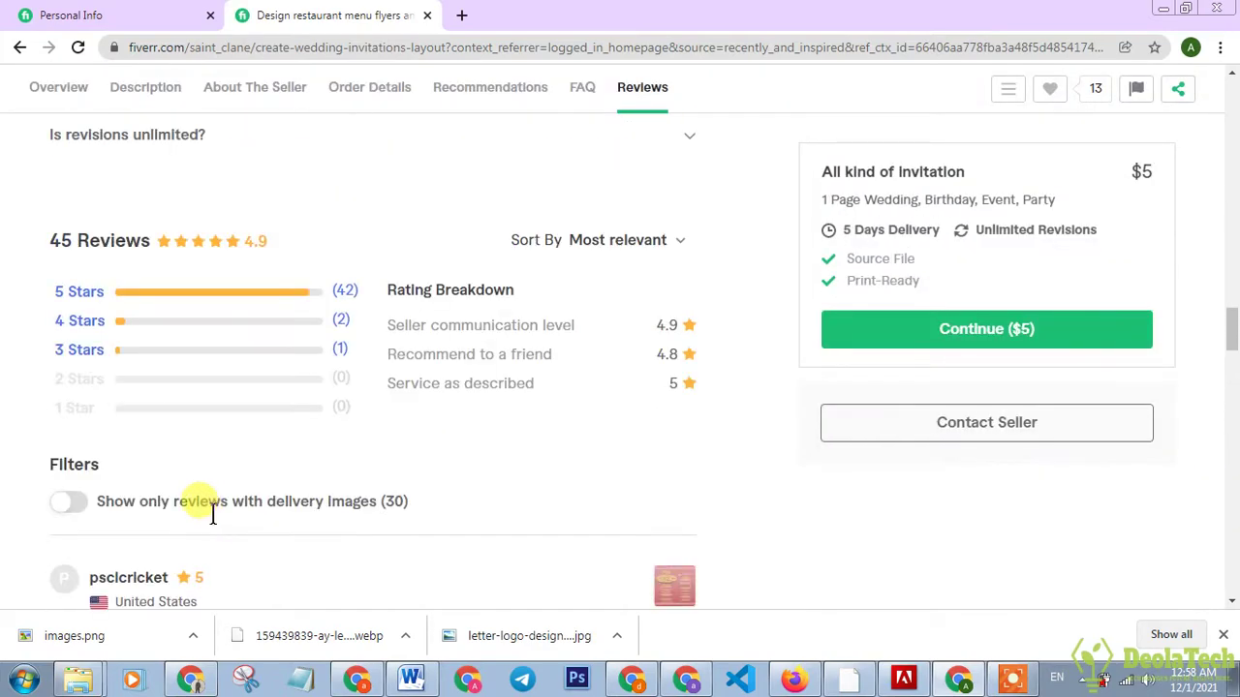
scroll(213, 513, "up", 15)
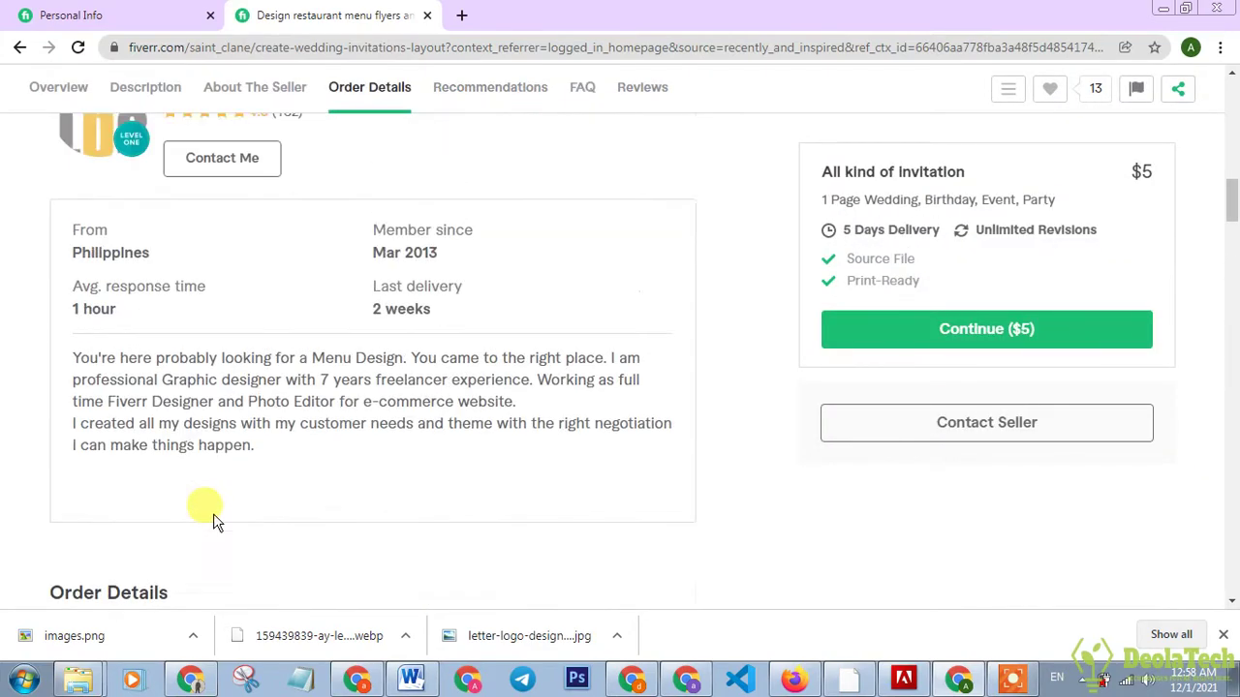
scroll(213, 513, "up", 3)
scroll(150, 513, "down", 3)
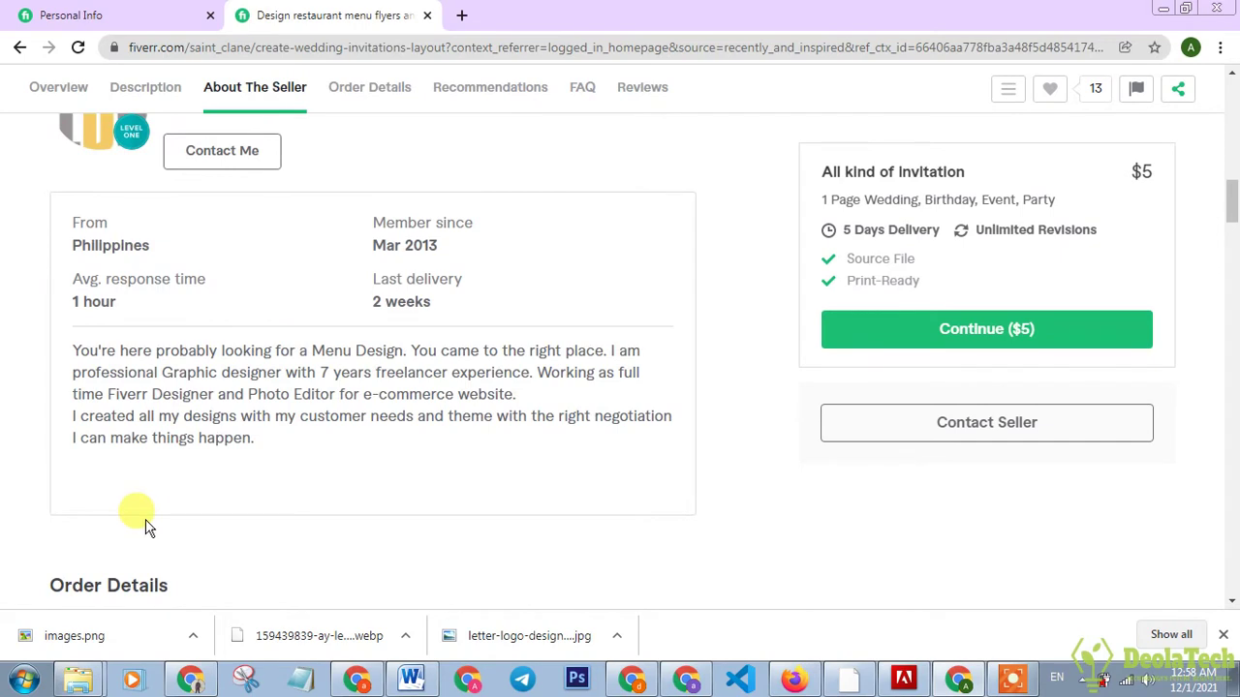
scroll(136, 472, "down", 2)
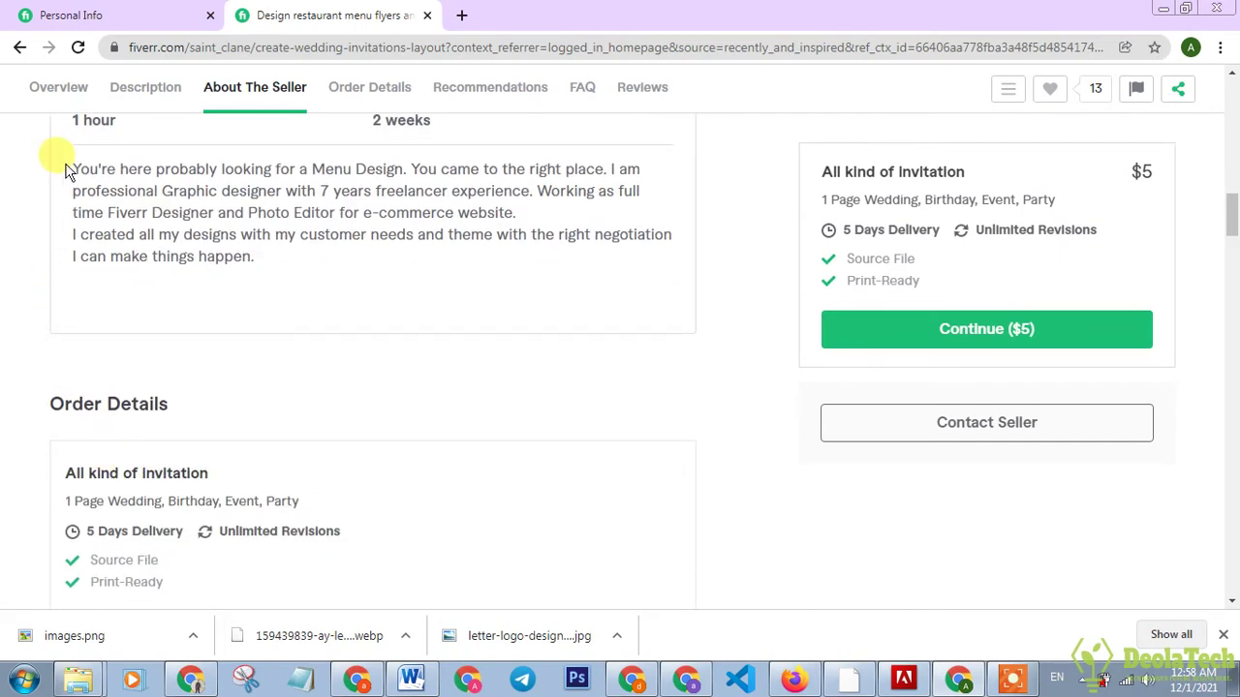
left_click_drag(66, 171, 299, 285)
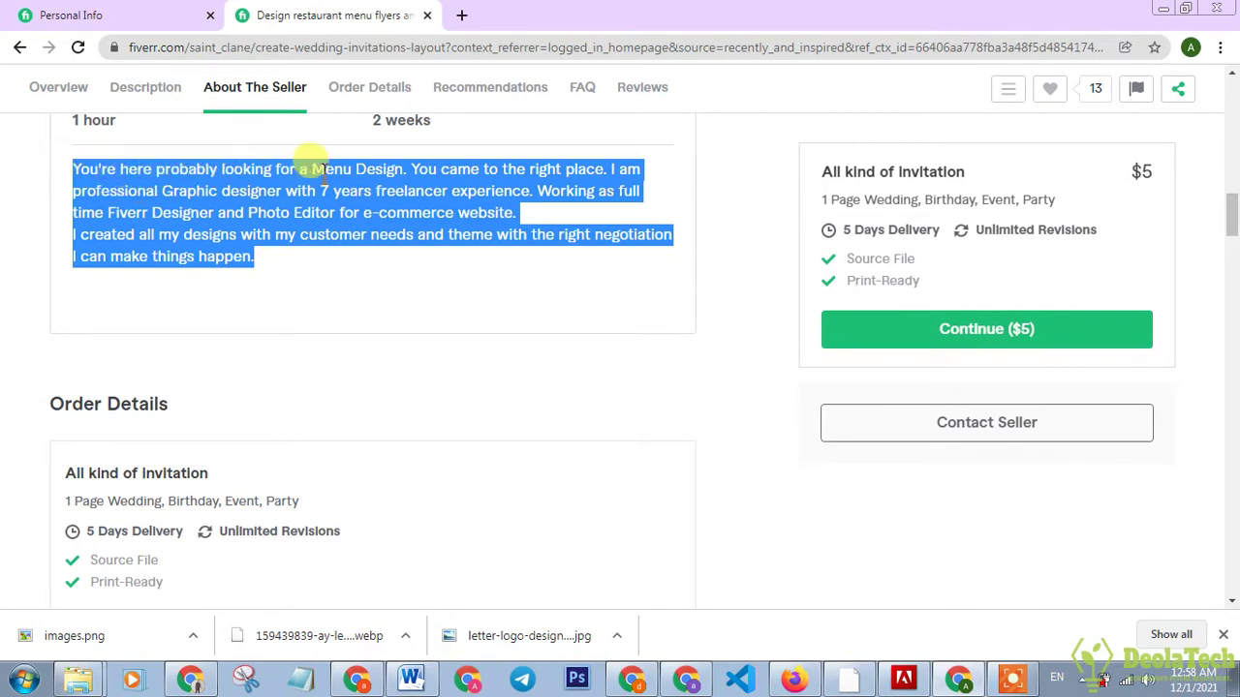
scroll(537, 262, "up", 3)
scroll(312, 381, "up", 1)
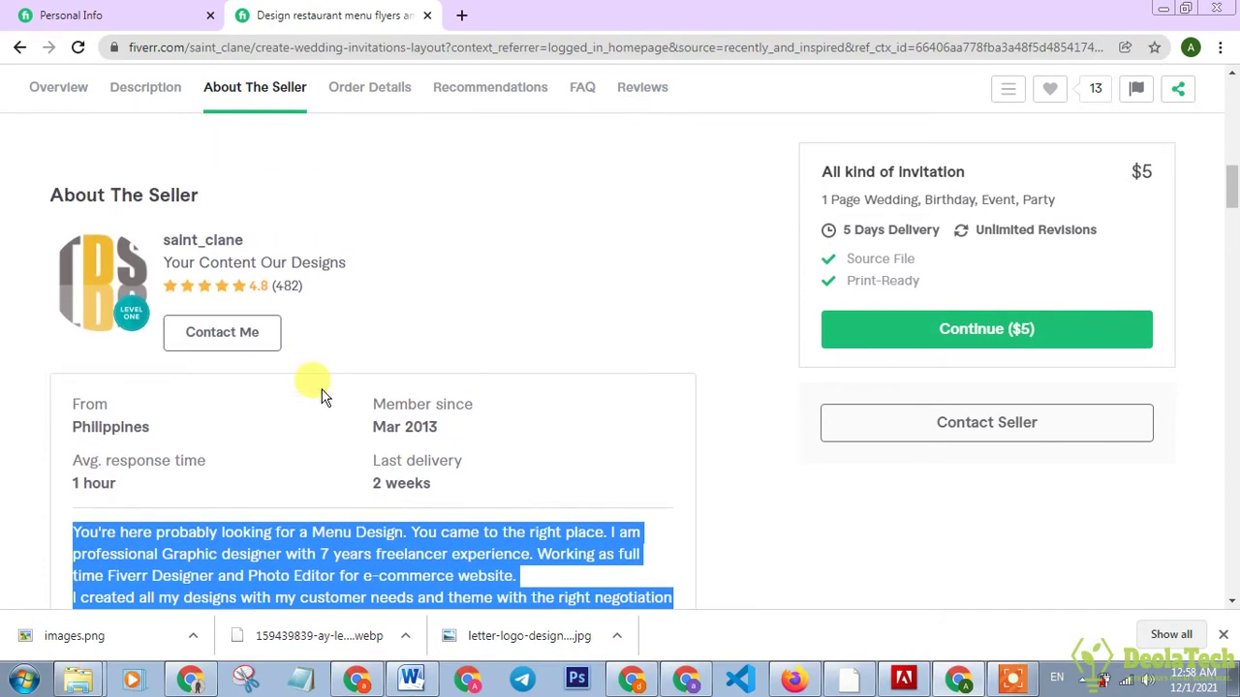
scroll(443, 503, "down", 2)
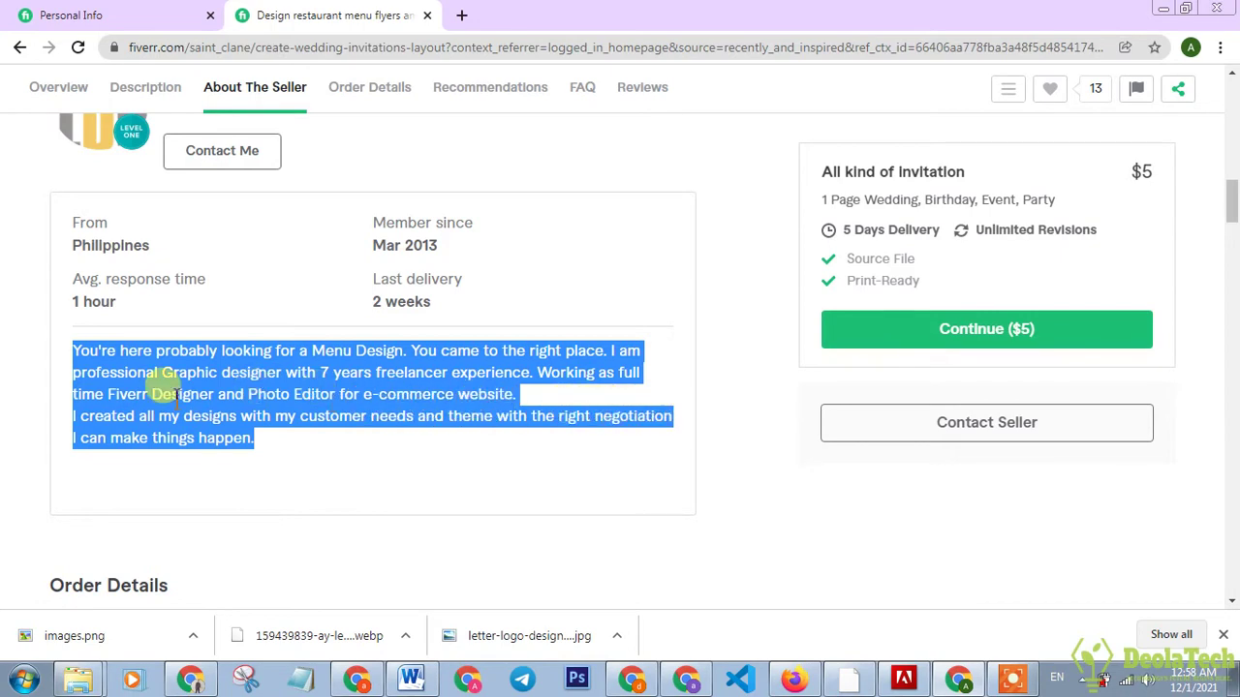
scroll(170, 388, "up", 10)
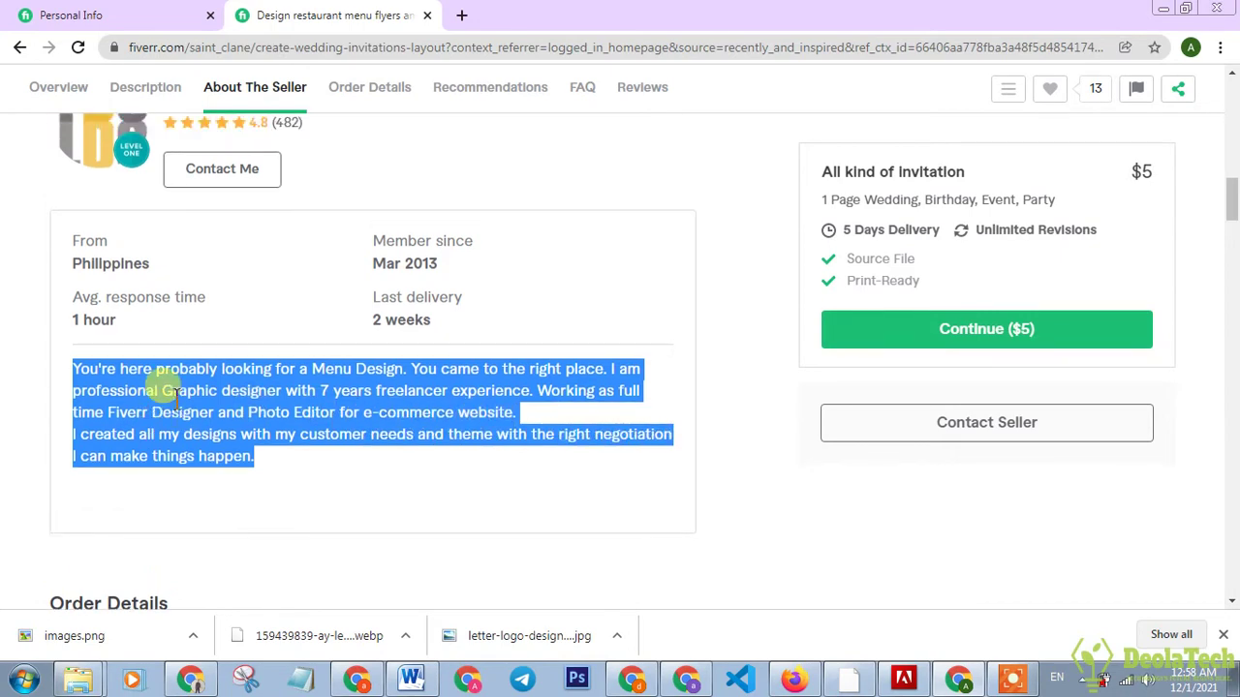
scroll(324, 445, "up", 4)
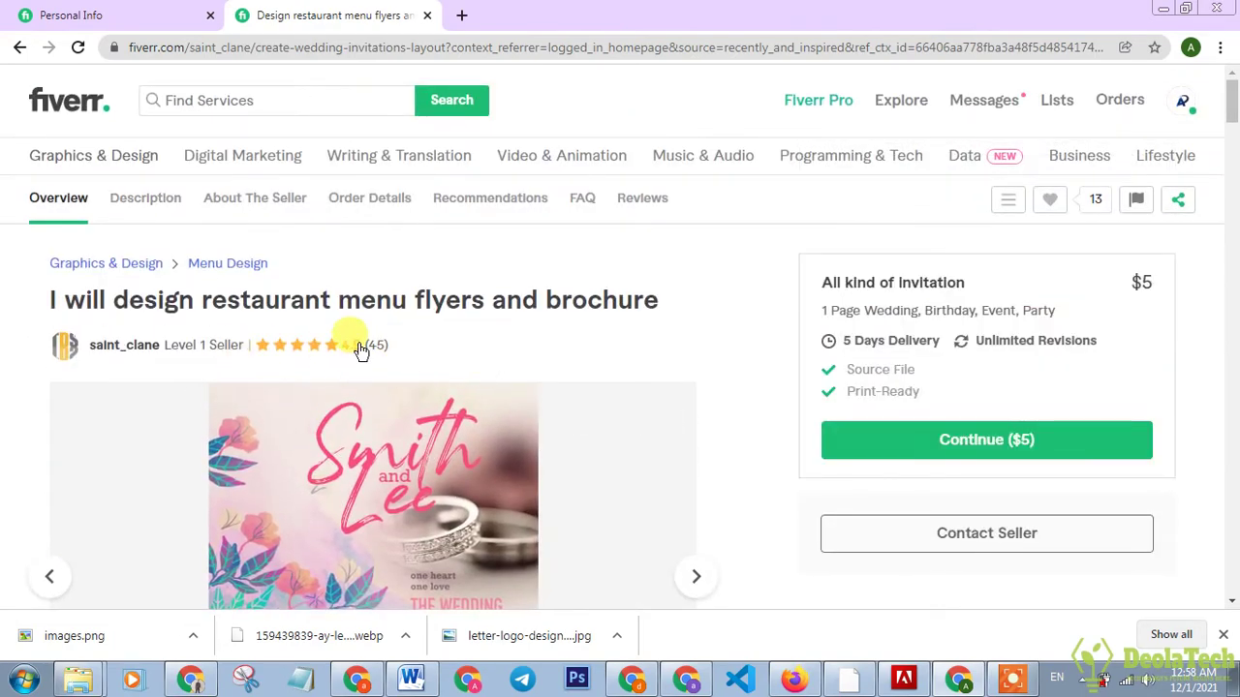
Clear the stray text selection on the menu flyer gig page and find the seller's description
scroll(334, 350, "down", 3)
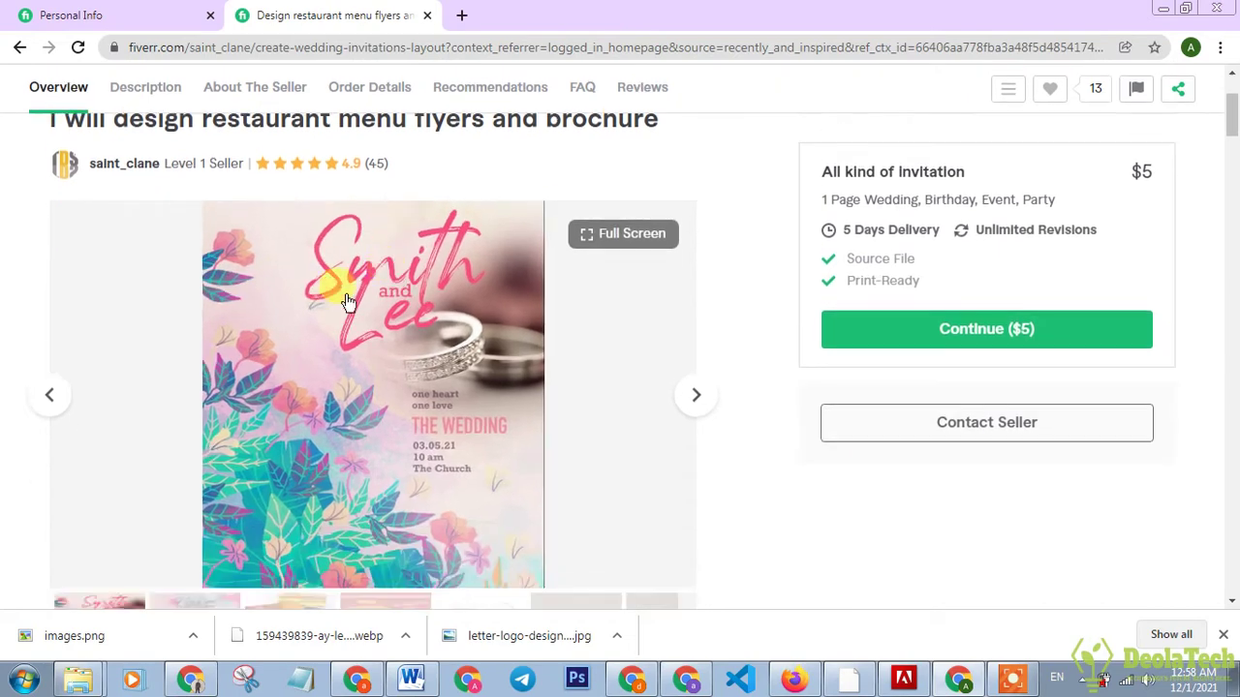
scroll(422, 291, "up", 2)
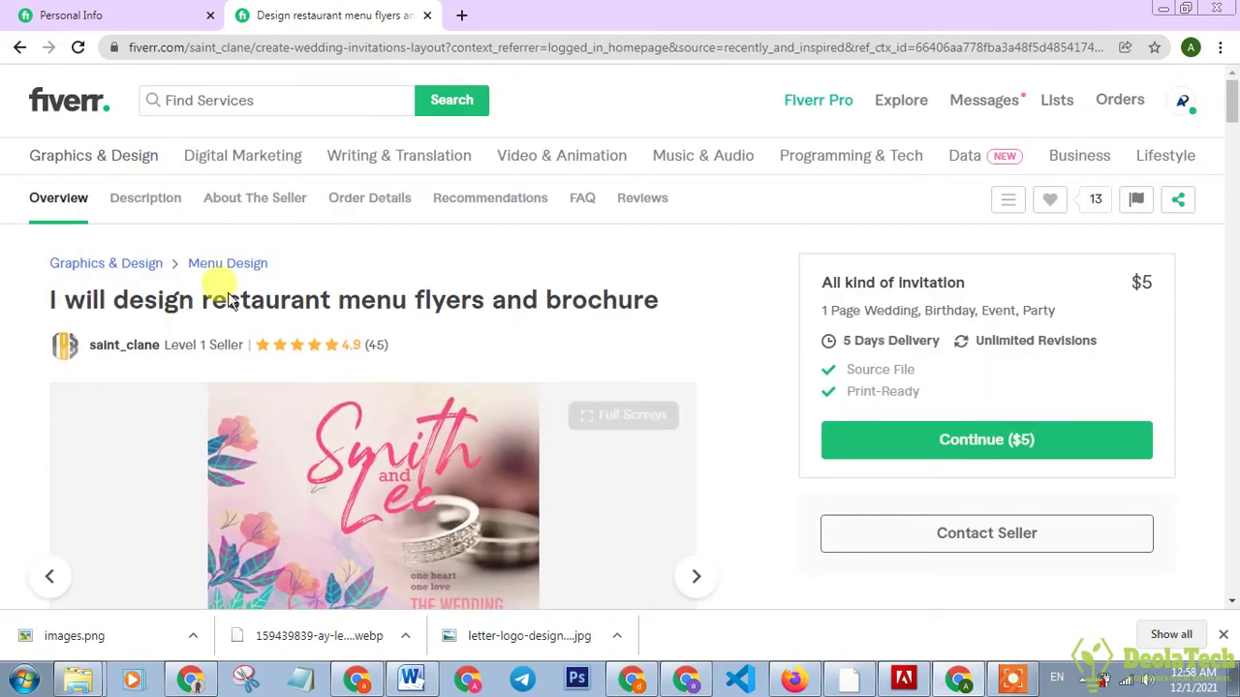
scroll(210, 280, "down", 1)
scroll(165, 291, "down", 6)
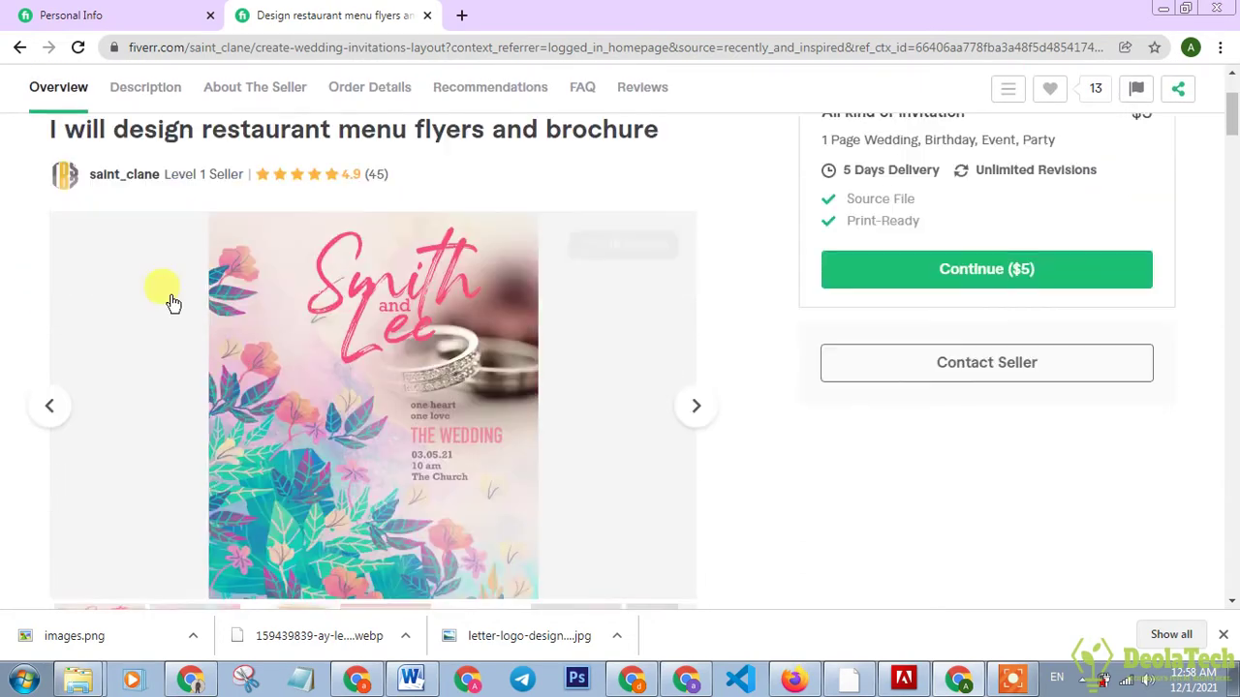
scroll(318, 299, "up", 3)
scroll(317, 295, "up", 3)
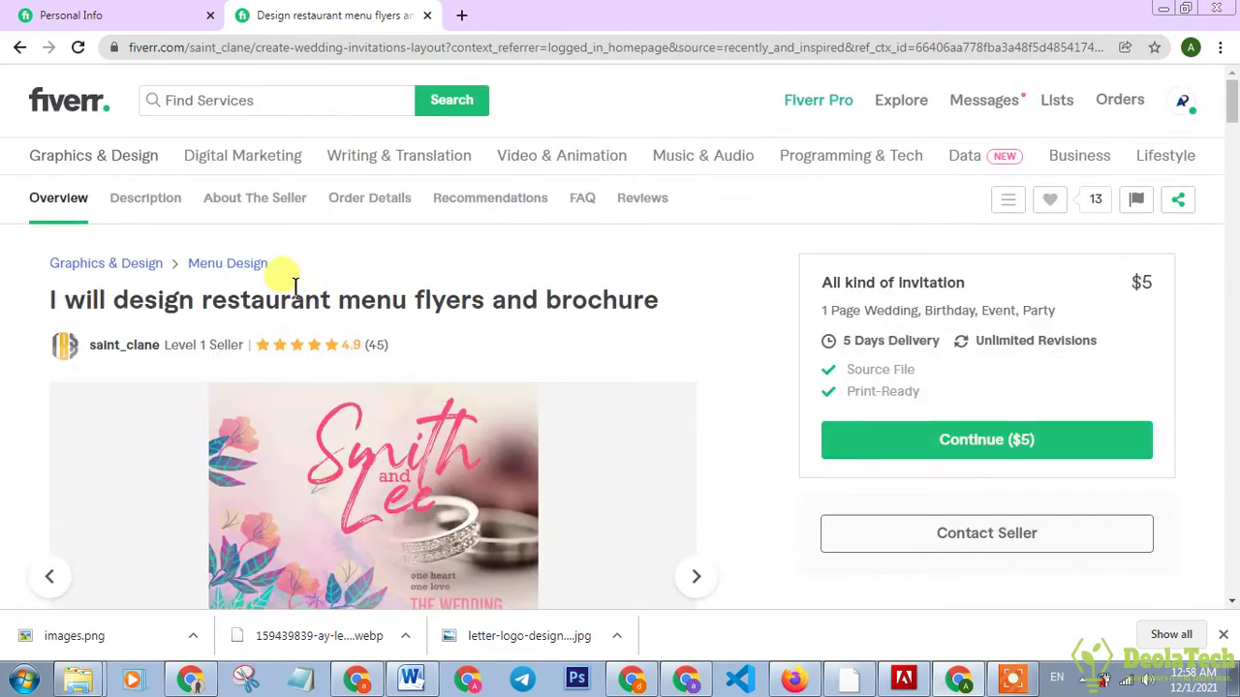
left_click(452, 346)
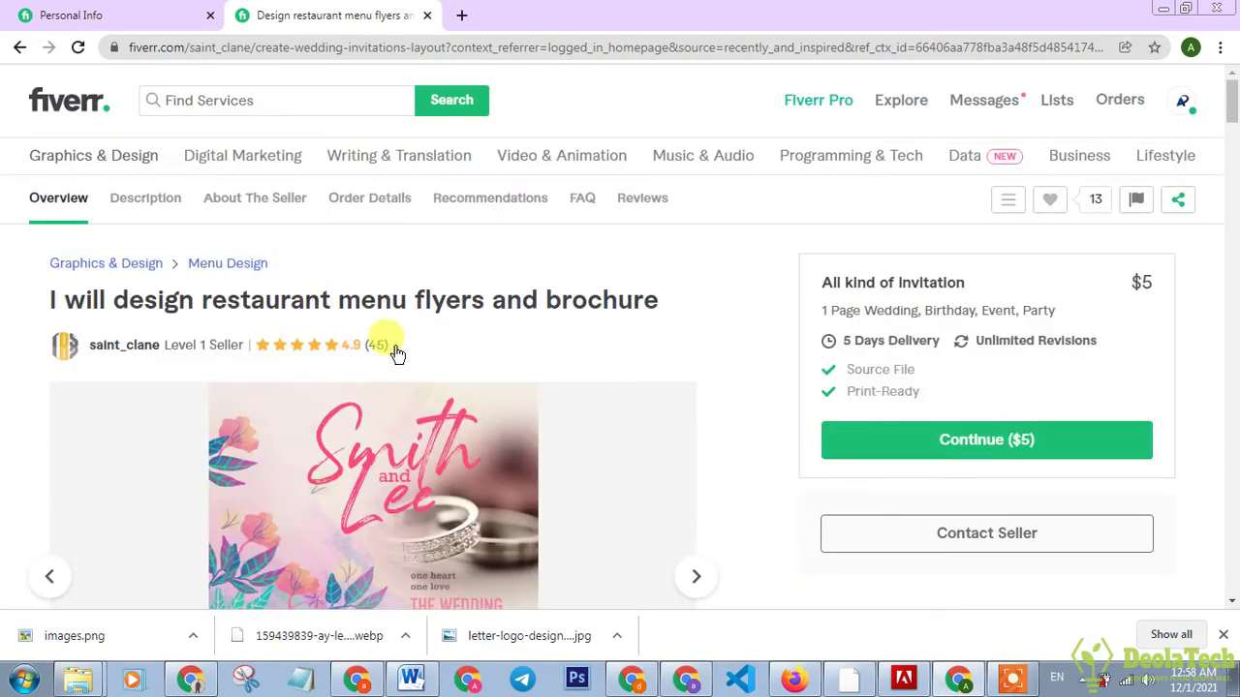
scroll(551, 363, "down", 4)
scroll(551, 362, "up", 4)
scroll(539, 360, "down", 12)
scroll(310, 457, "up", 2)
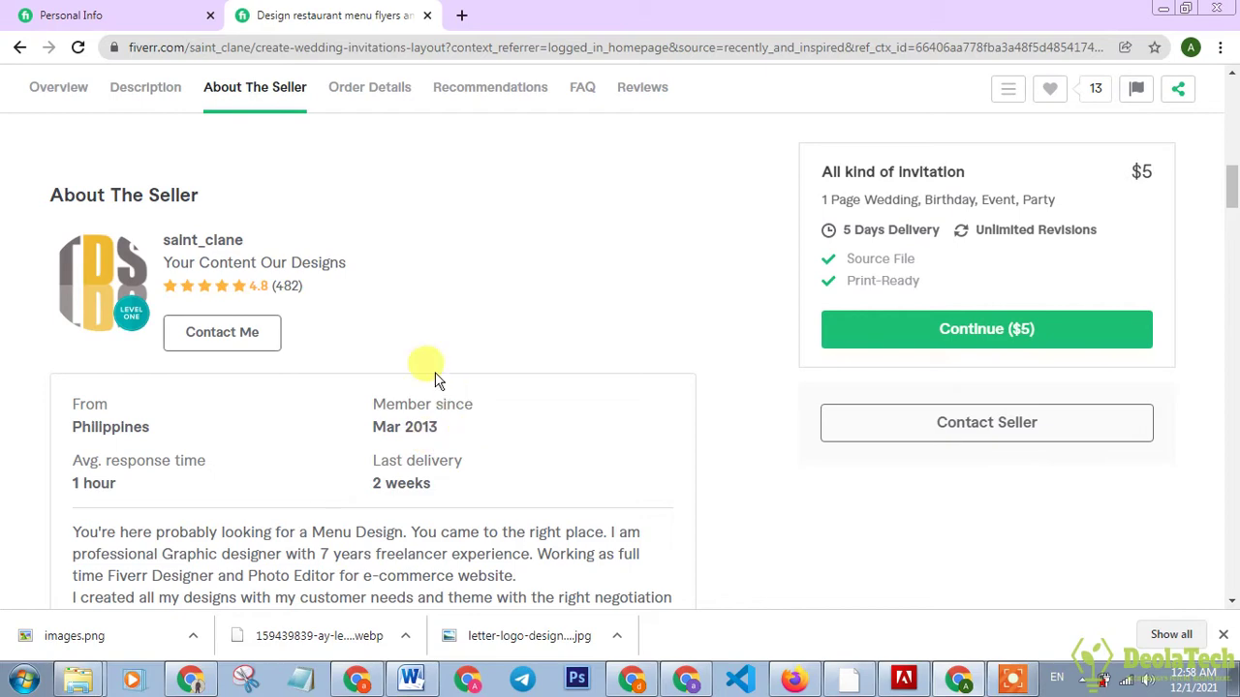
scroll(408, 416, "down", 3)
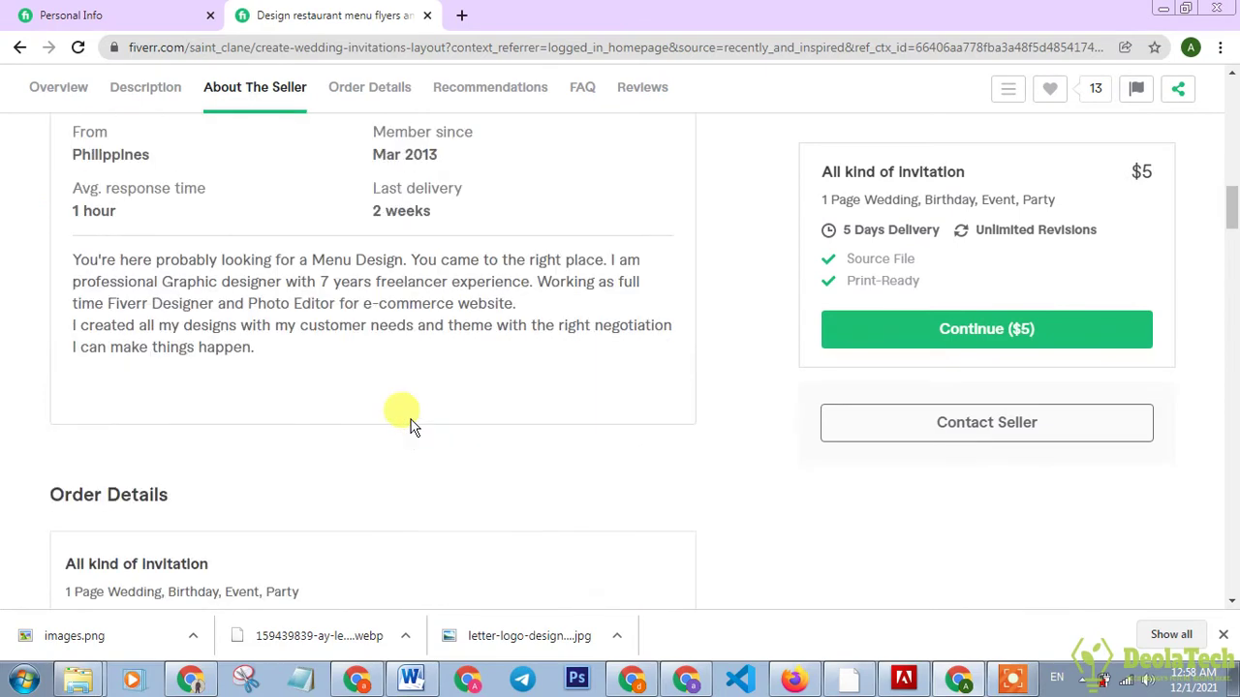
Copy the seller's description paragraph and return to the Personal Info form
left_click_drag(267, 351, 78, 257)
right_click(225, 330)
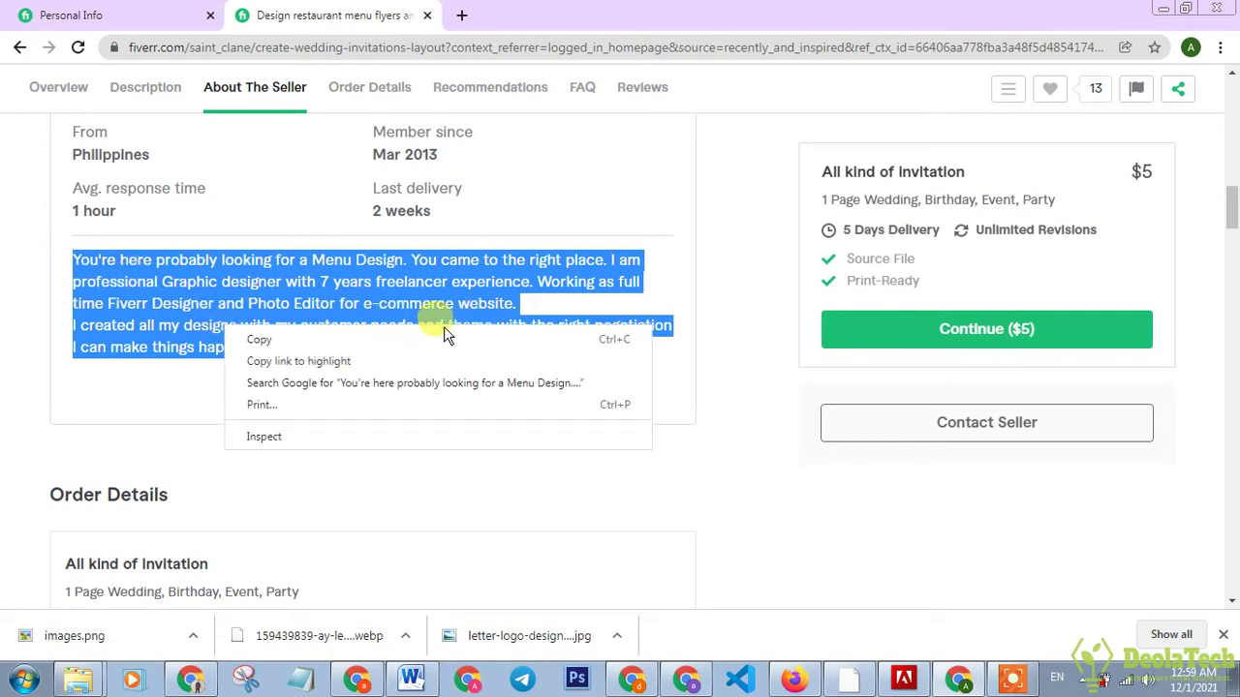
left_click(232, 341)
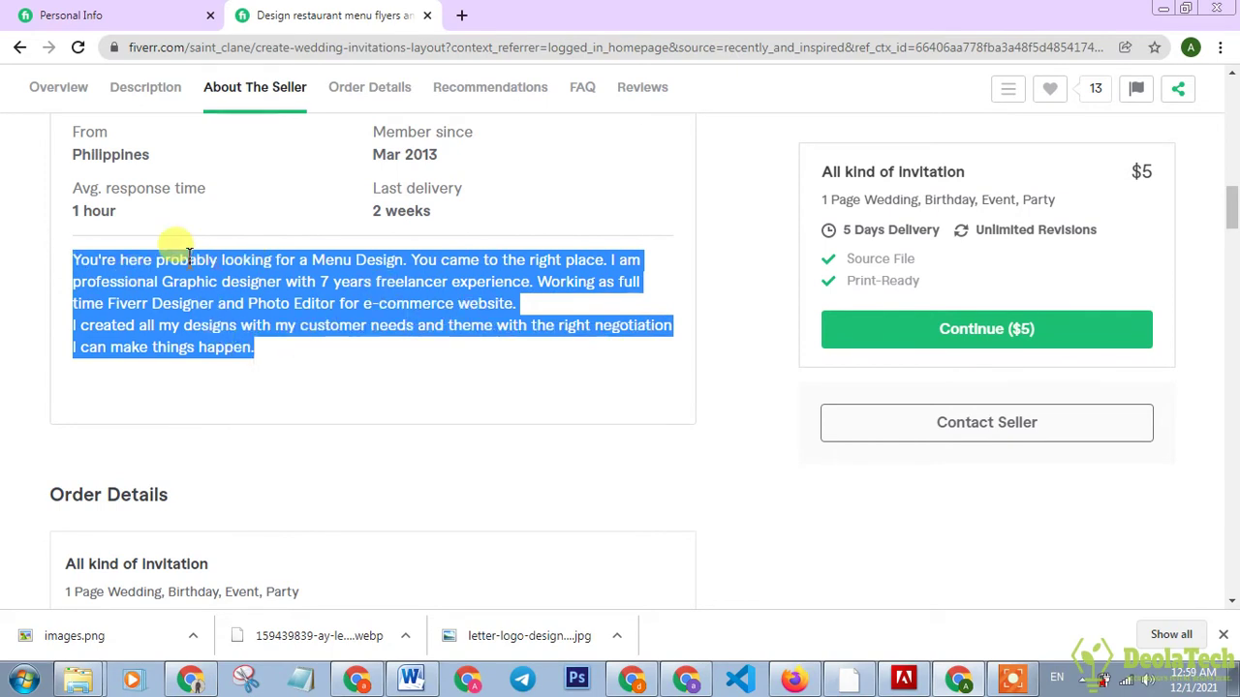
left_click(92, 14)
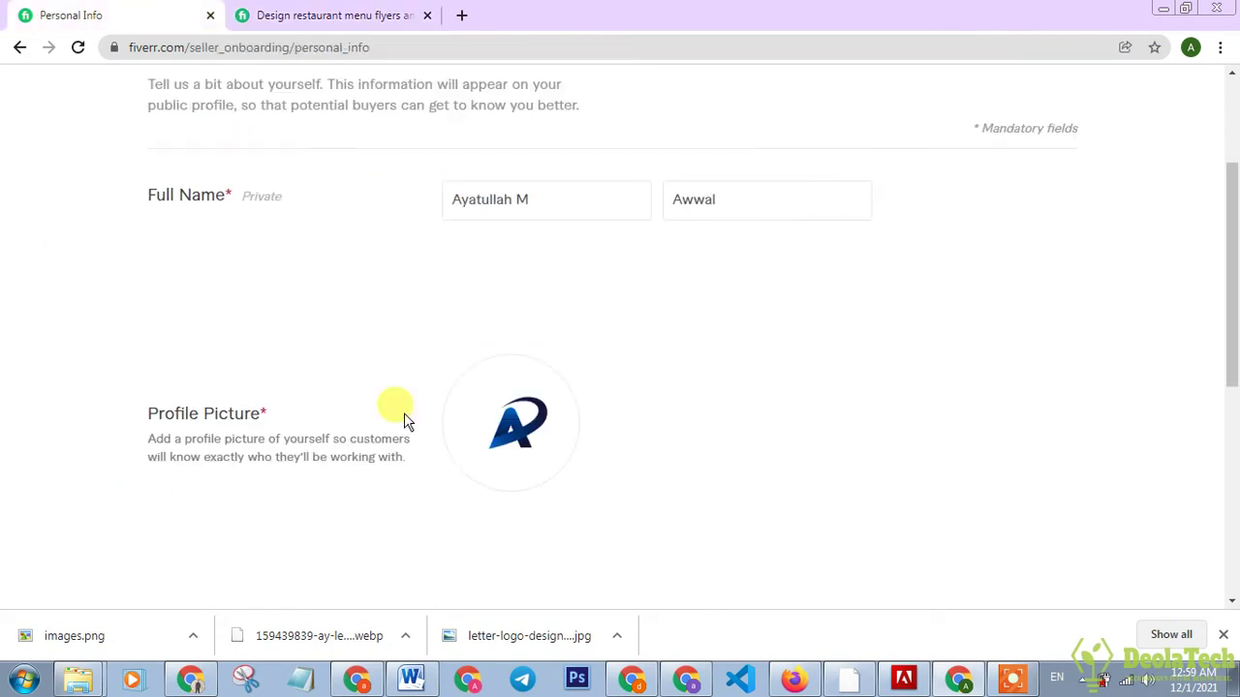
Check the empty Description field, then reselect the seller's description paragraph on the gig page
scroll(629, 455, "down", 1)
scroll(635, 455, "down", 3)
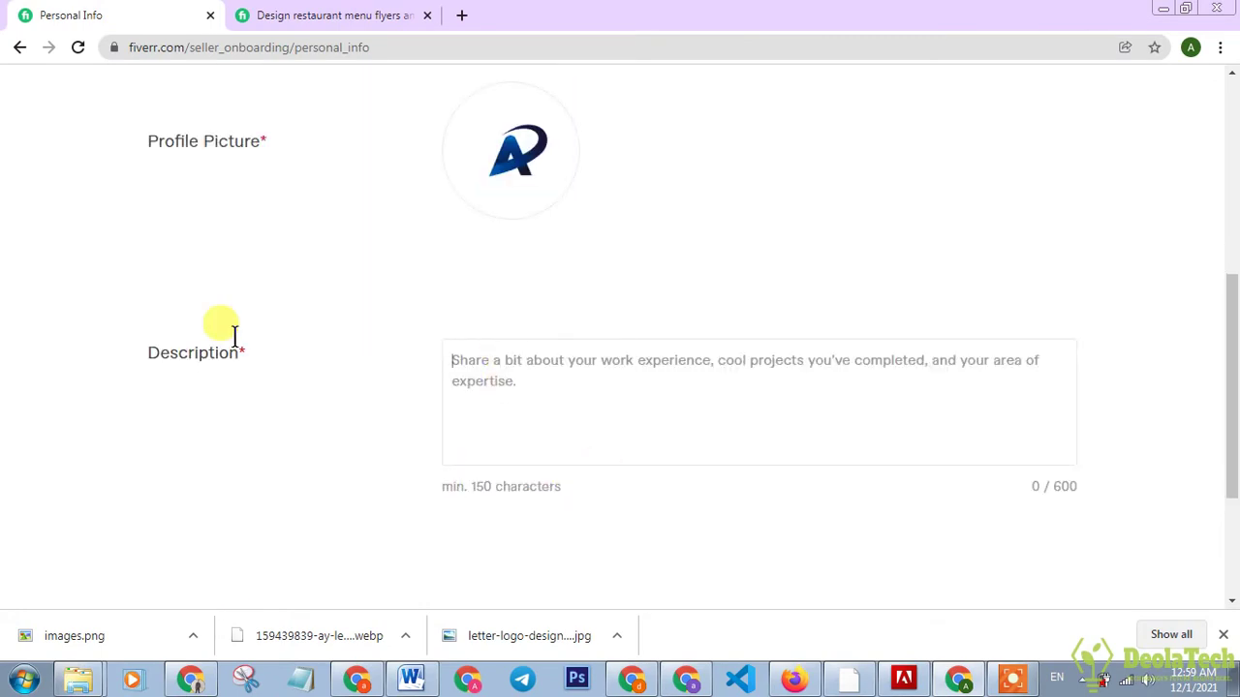
left_click(320, 15)
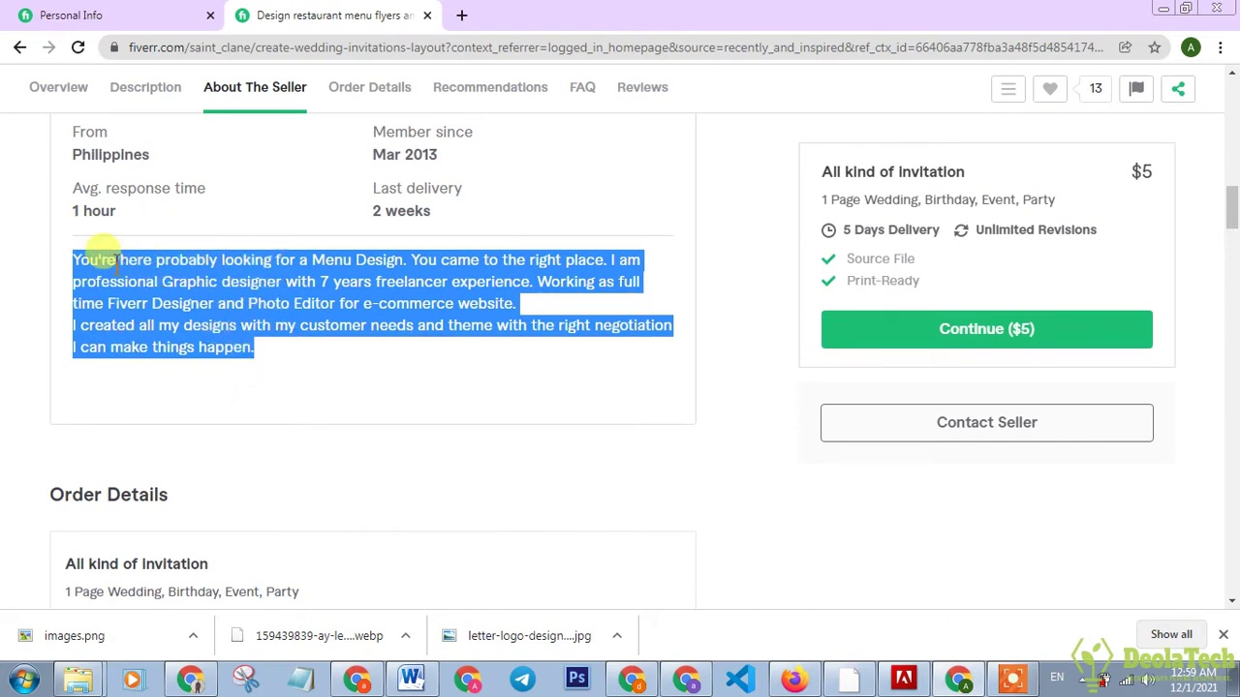
left_click(72, 260)
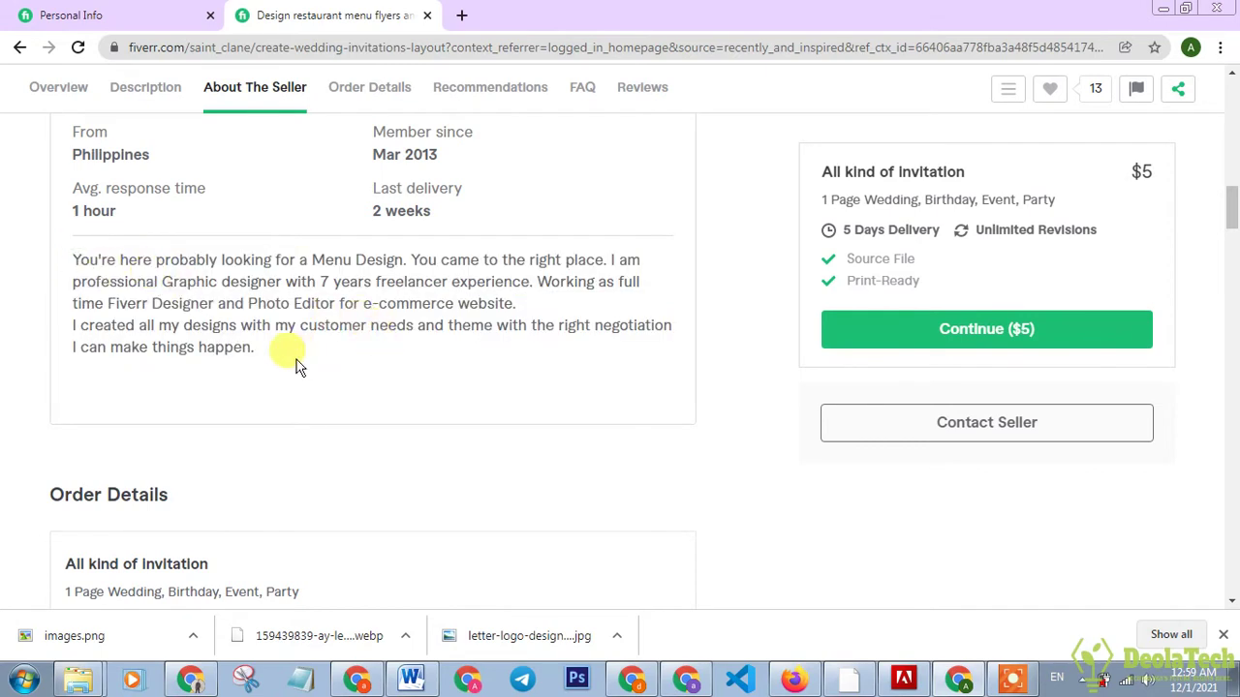
left_click_drag(260, 349, 56, 273)
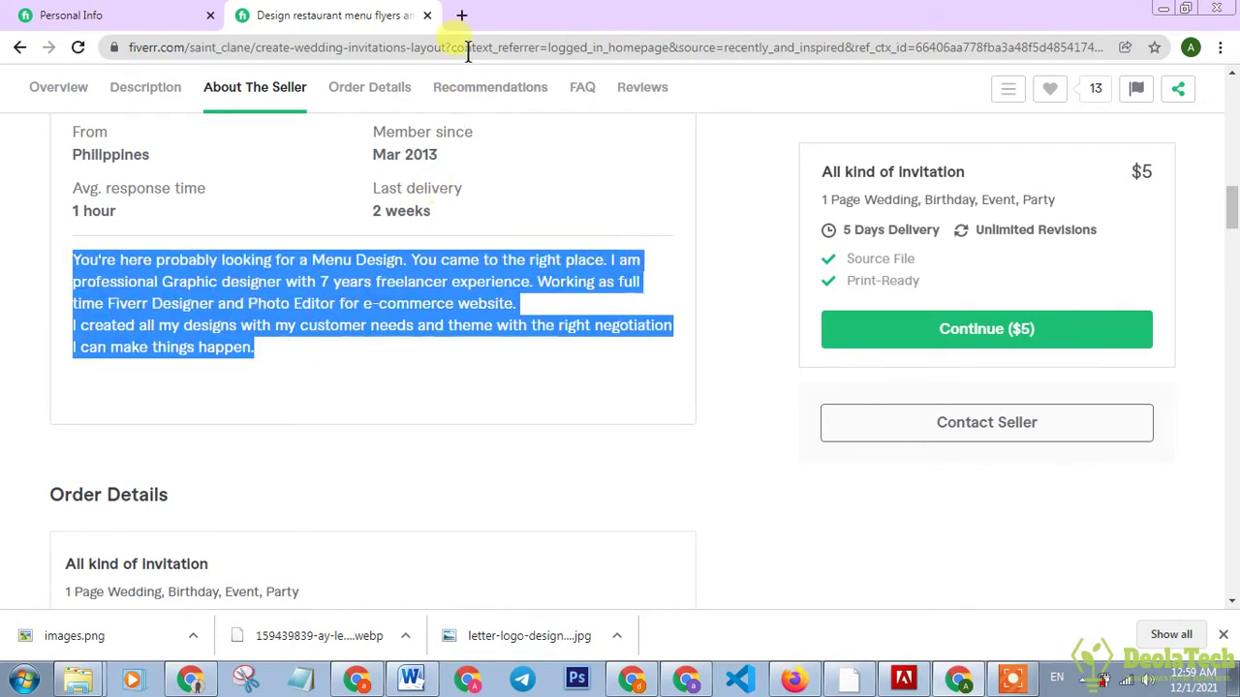
left_click(463, 14)
Search Google for 'quillbot' in the new tab to reach QuillBot's paraphrasing tool
left_click(441, 43)
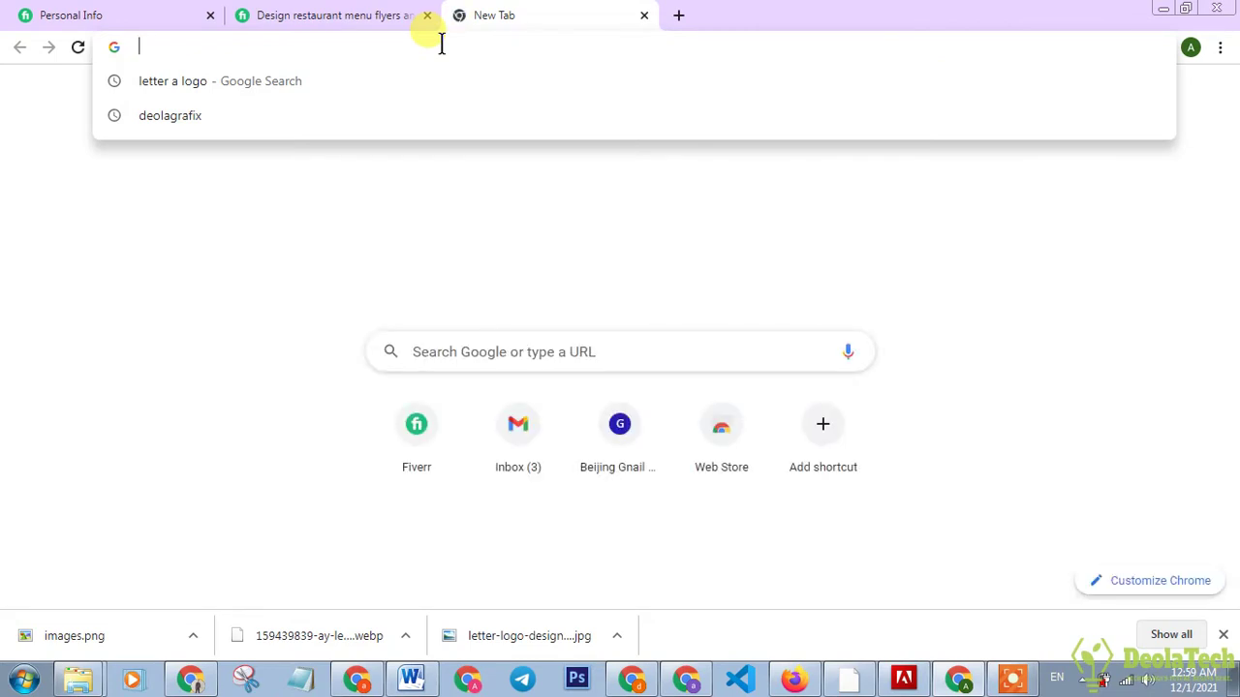
type("qu")
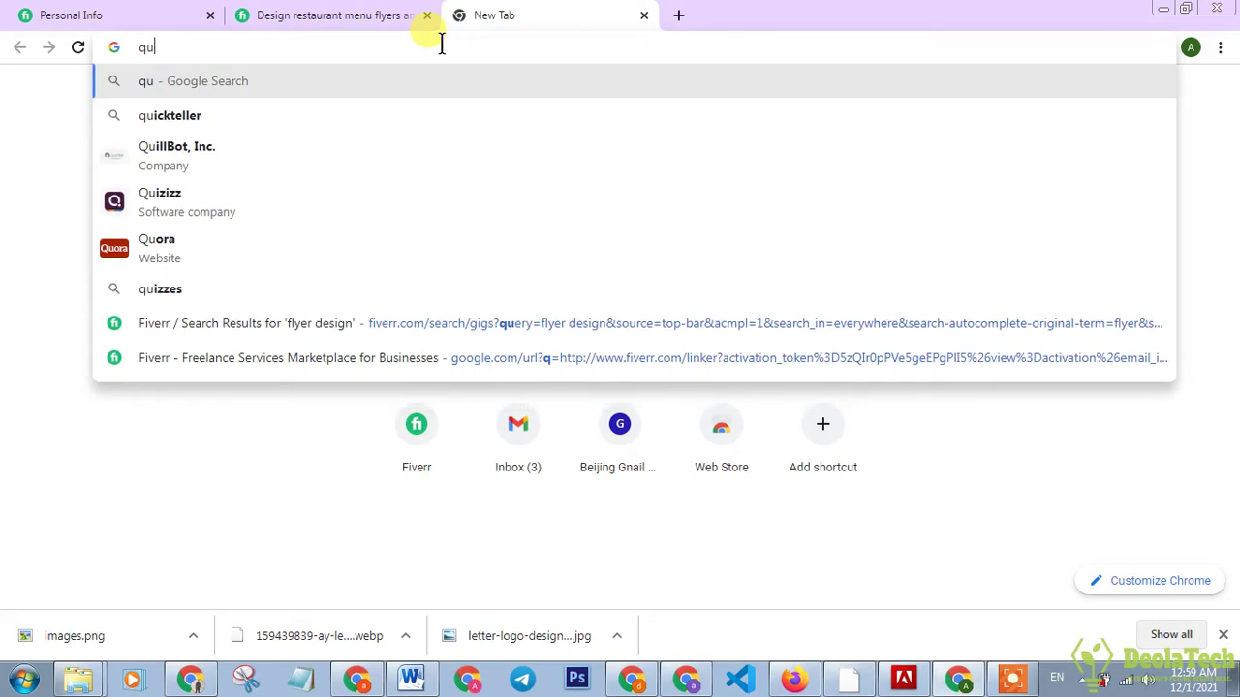
left_click(164, 155)
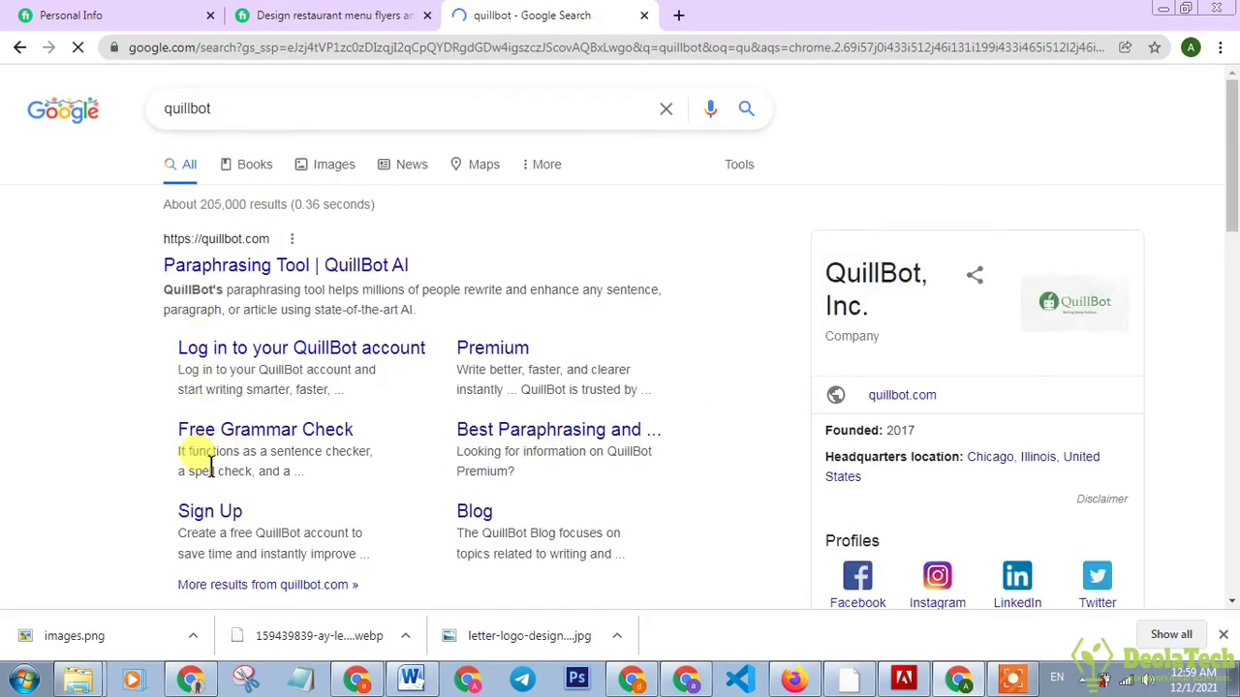
scroll(249, 388, "down", 4)
scroll(433, 278, "up", 3)
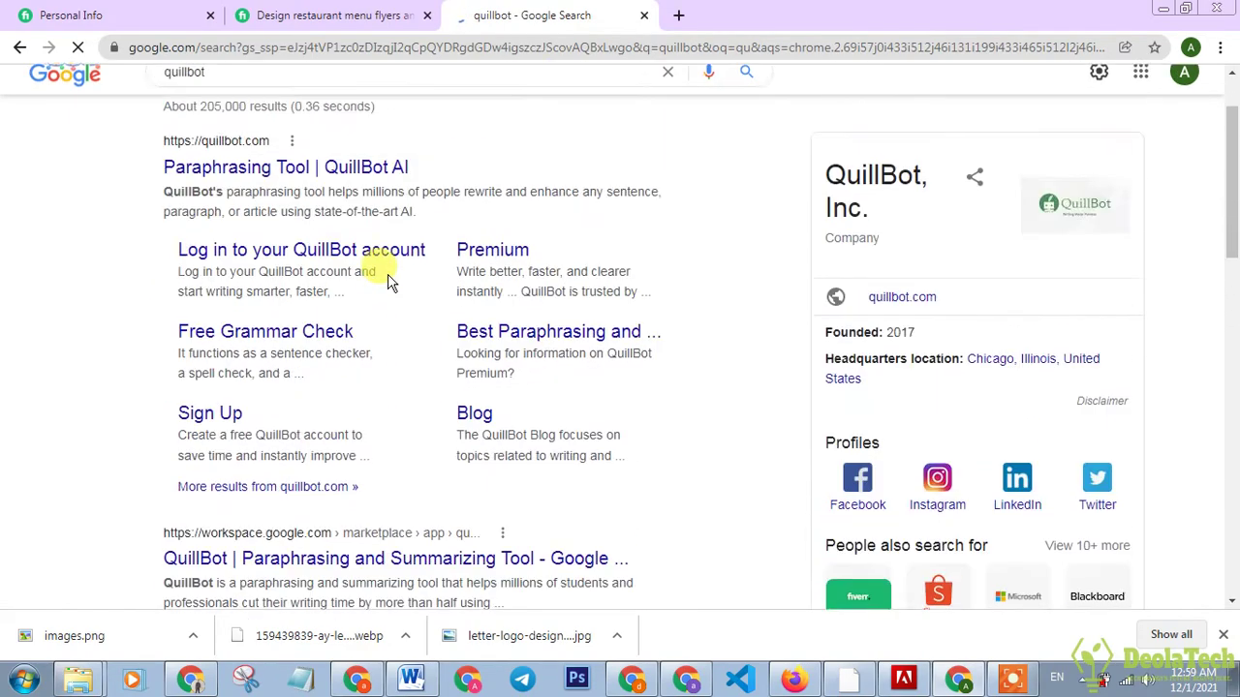
scroll(257, 246, "up", 1)
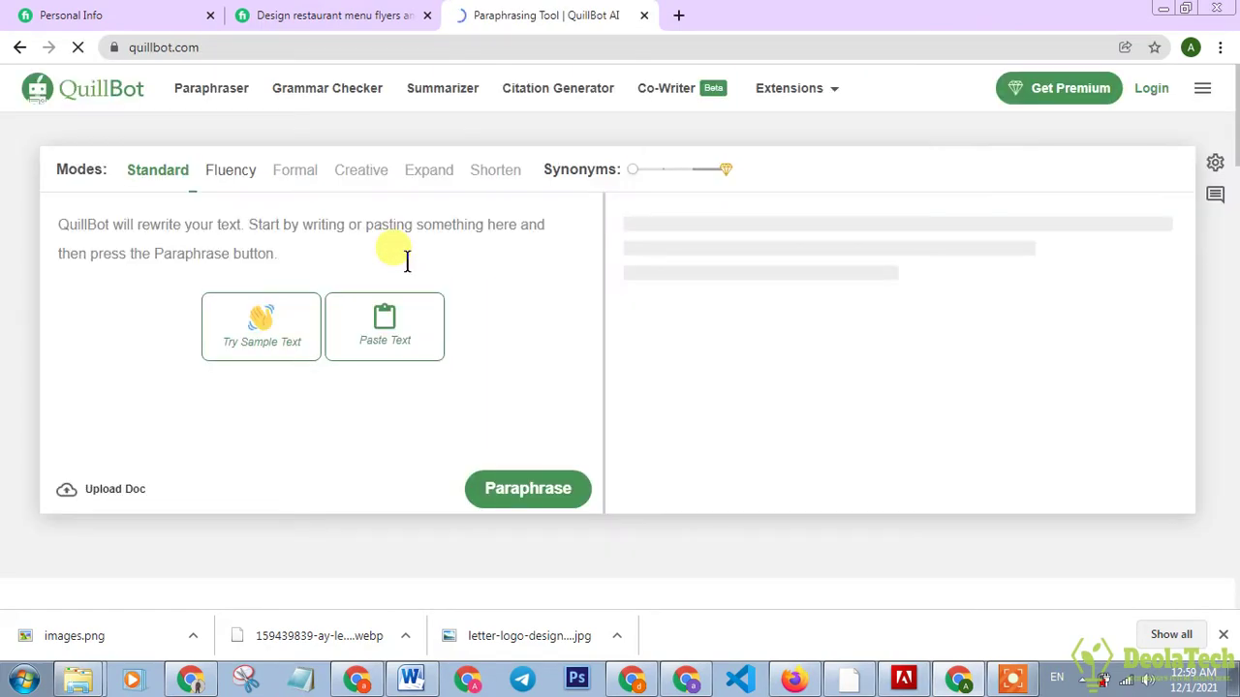
Paste the seller description into QuillBot, paraphrase it, and dismiss the Google sign-in prompt
left_click(77, 223)
right_click(76, 223)
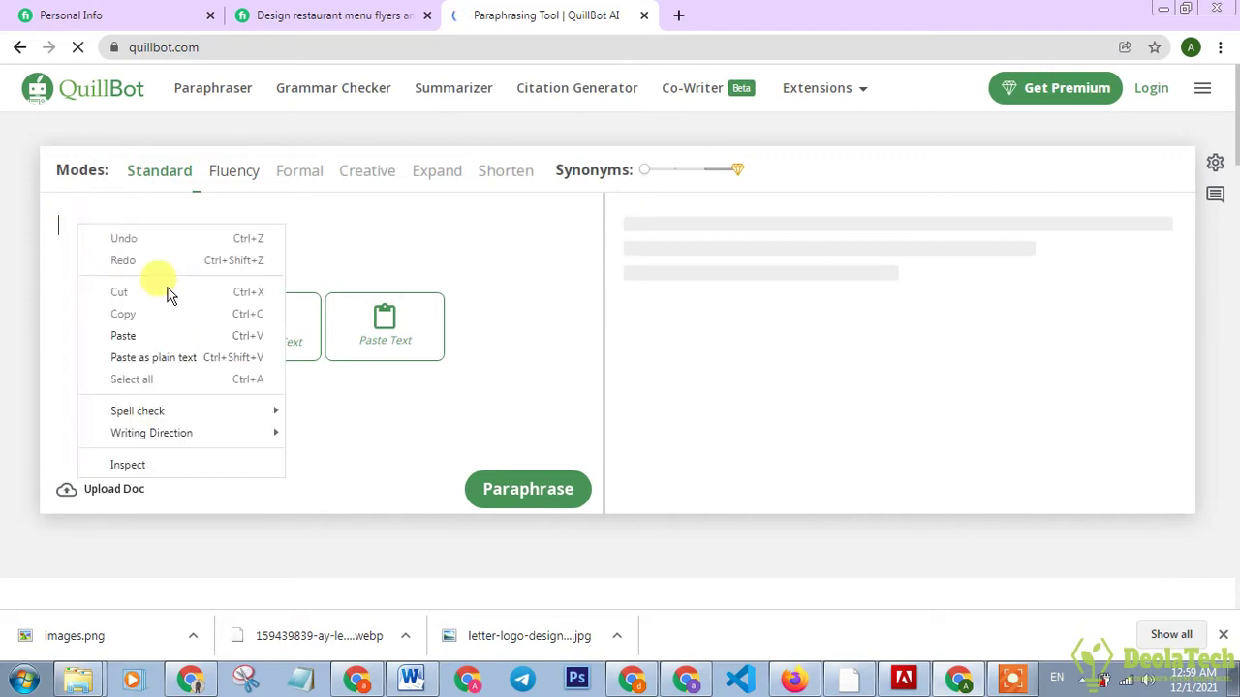
left_click(149, 337)
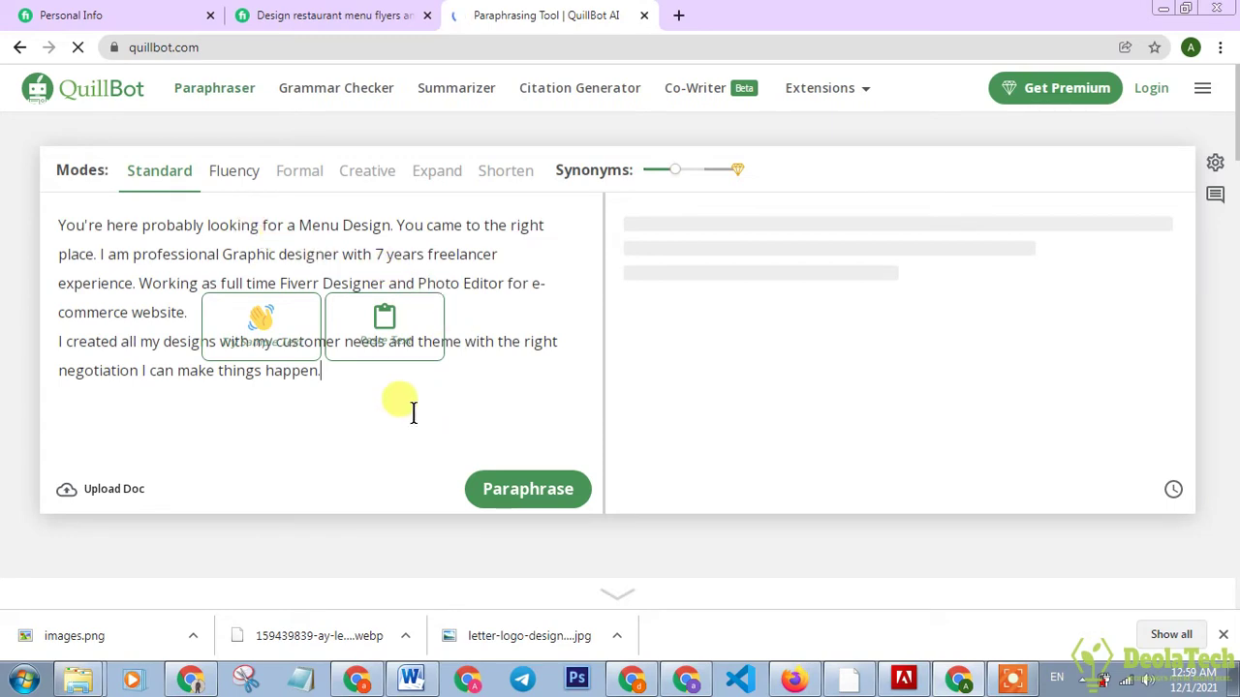
left_click(550, 496)
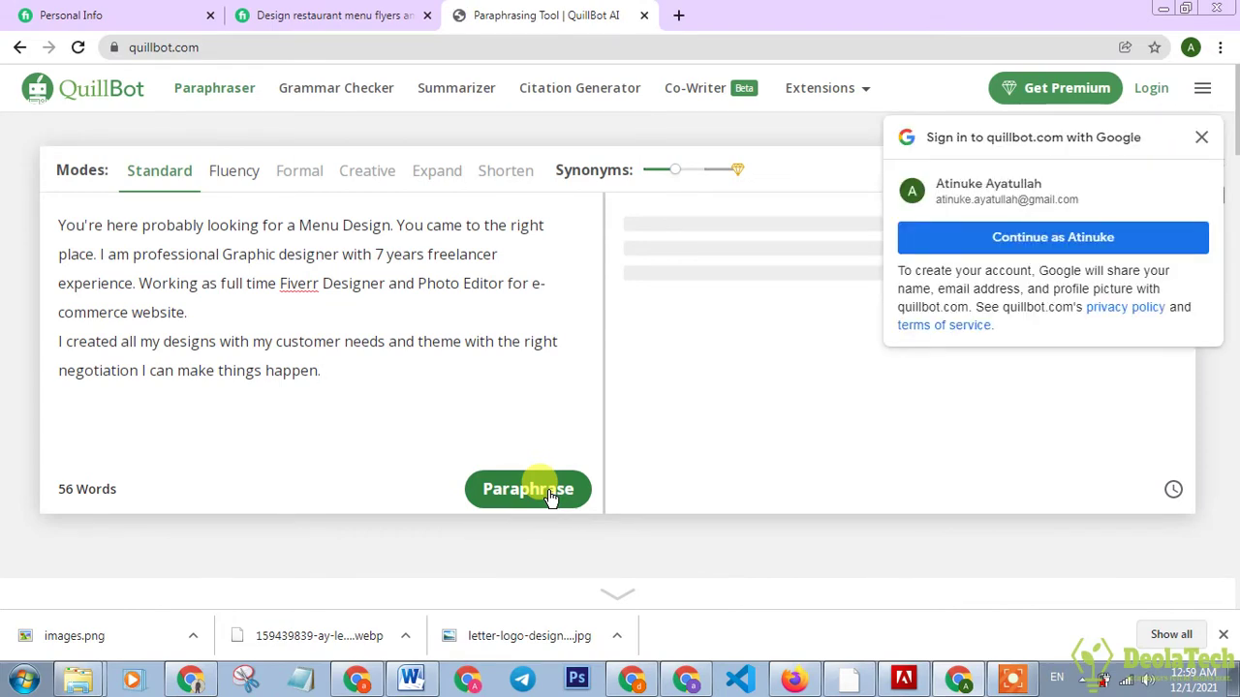
left_click(1200, 137)
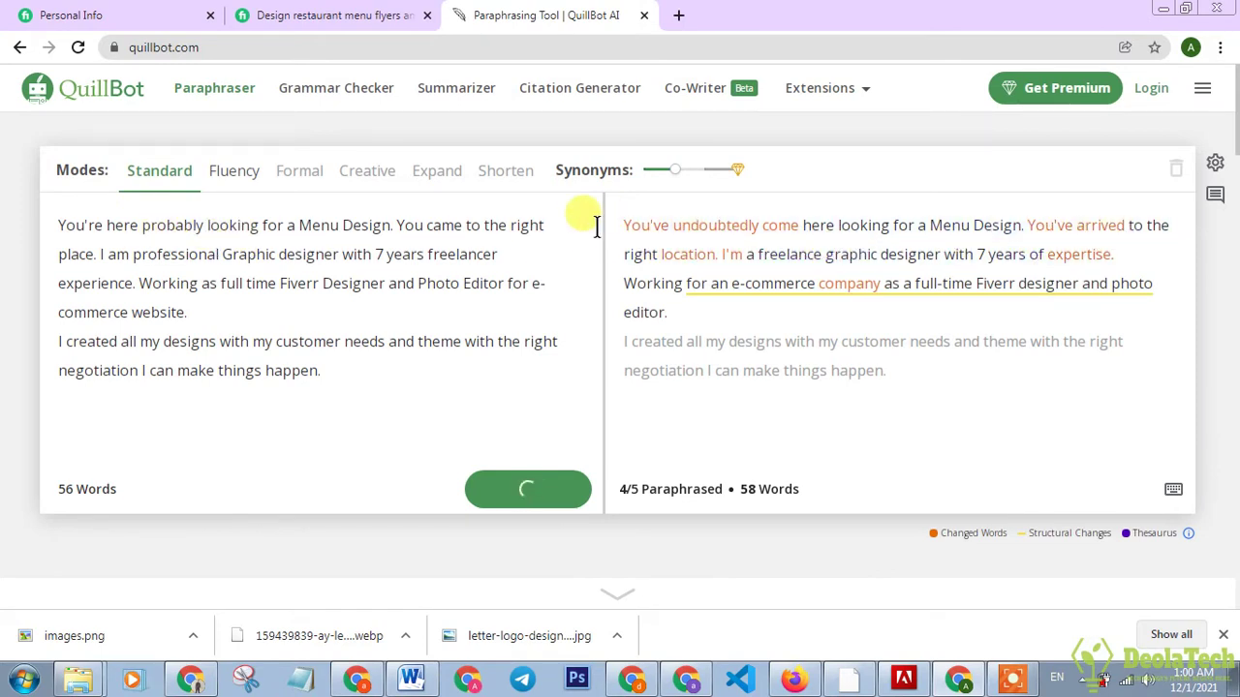
Replace 'company' with 'website' in QuillBot's paraphrase and copy the full rewritten text
left_click_drag(623, 225, 747, 228)
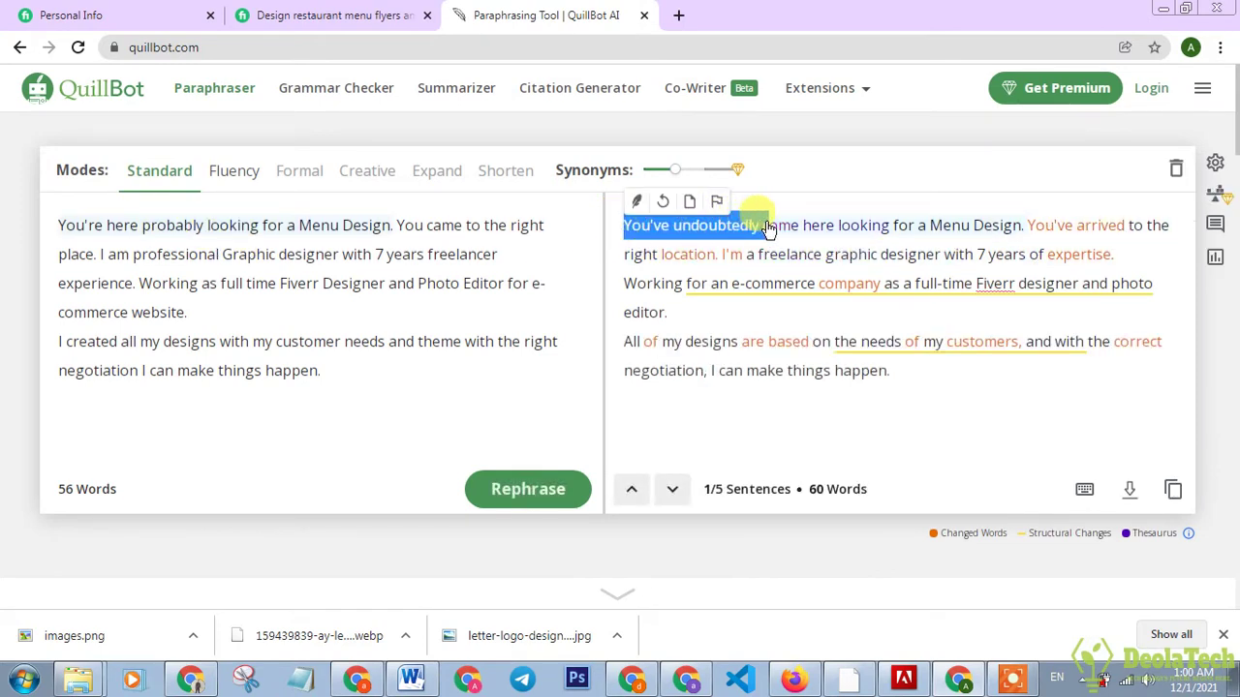
left_click(905, 392)
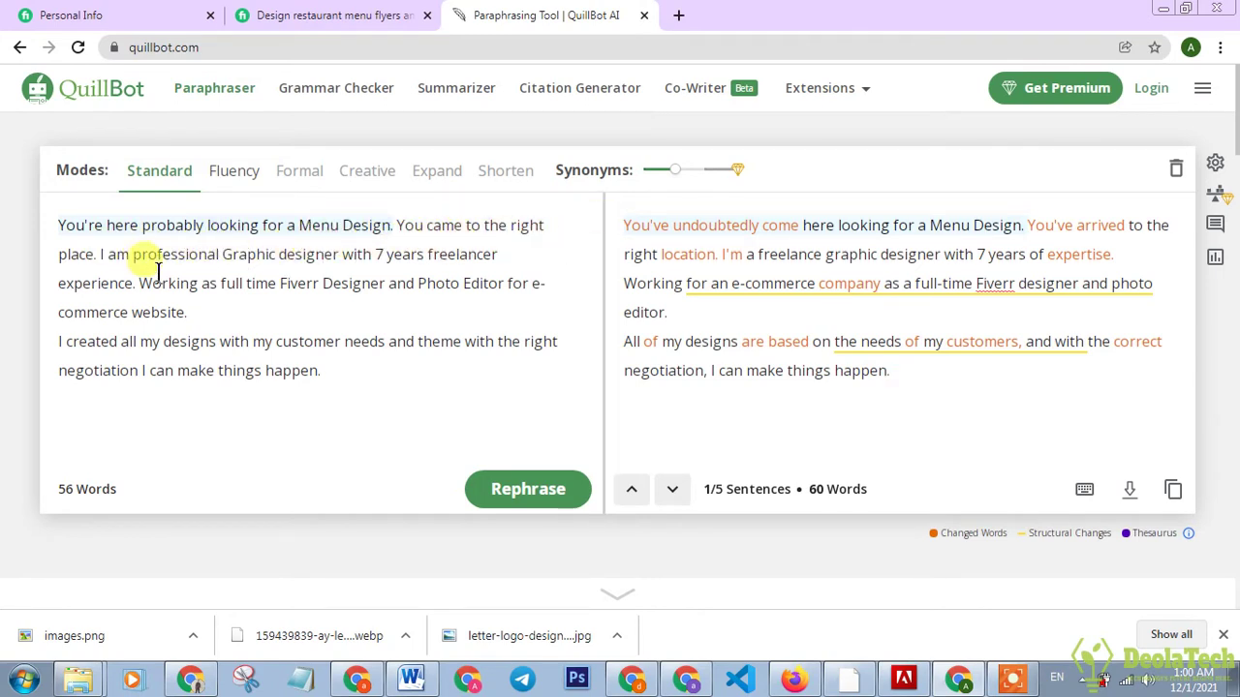
mouse_move(733, 199)
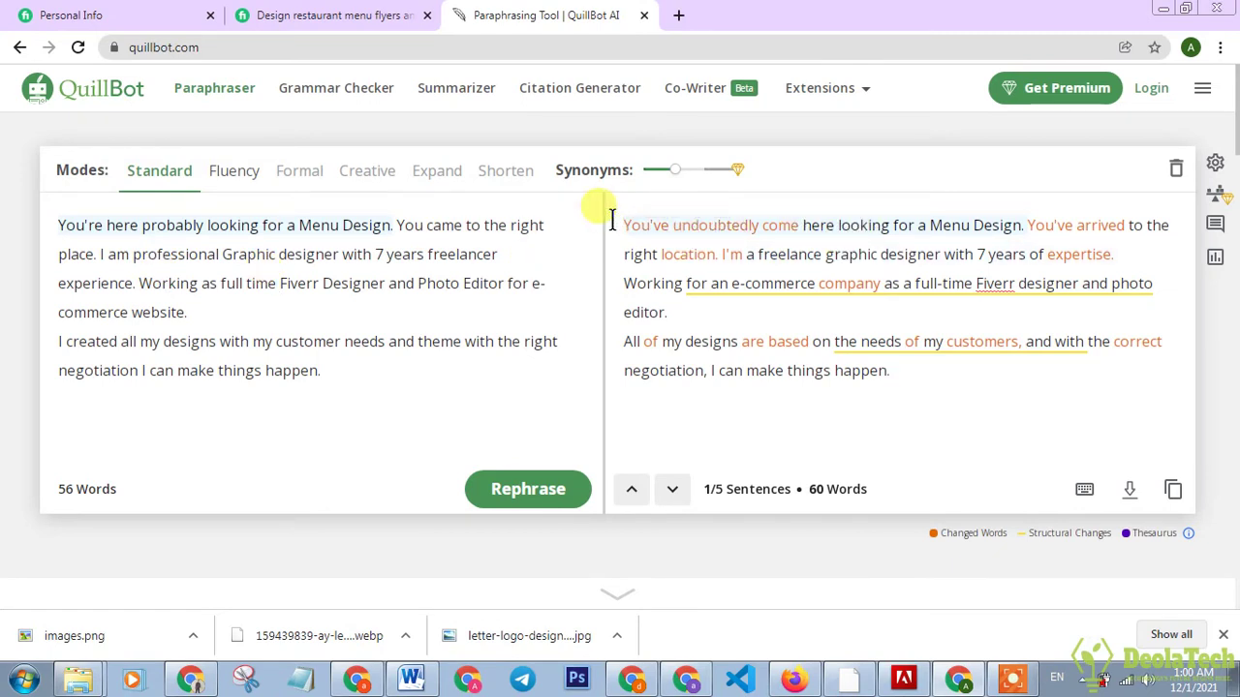
mouse_move(849, 223)
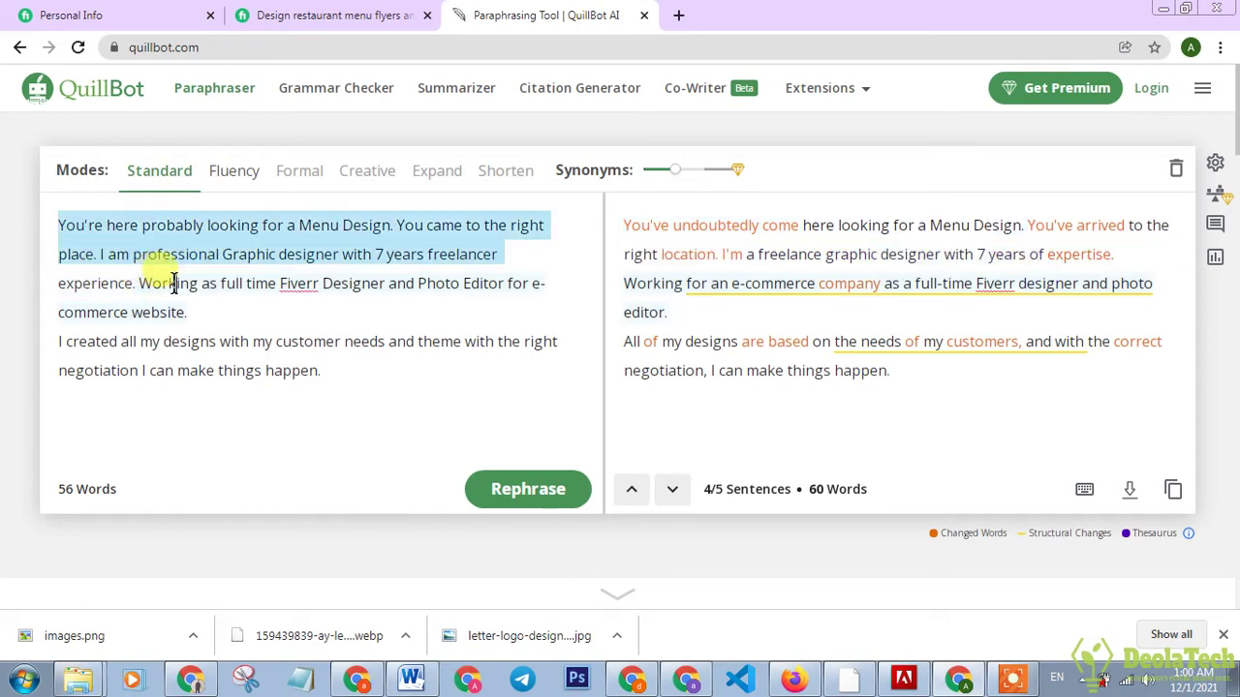
left_click_drag(1142, 259, 1072, 253)
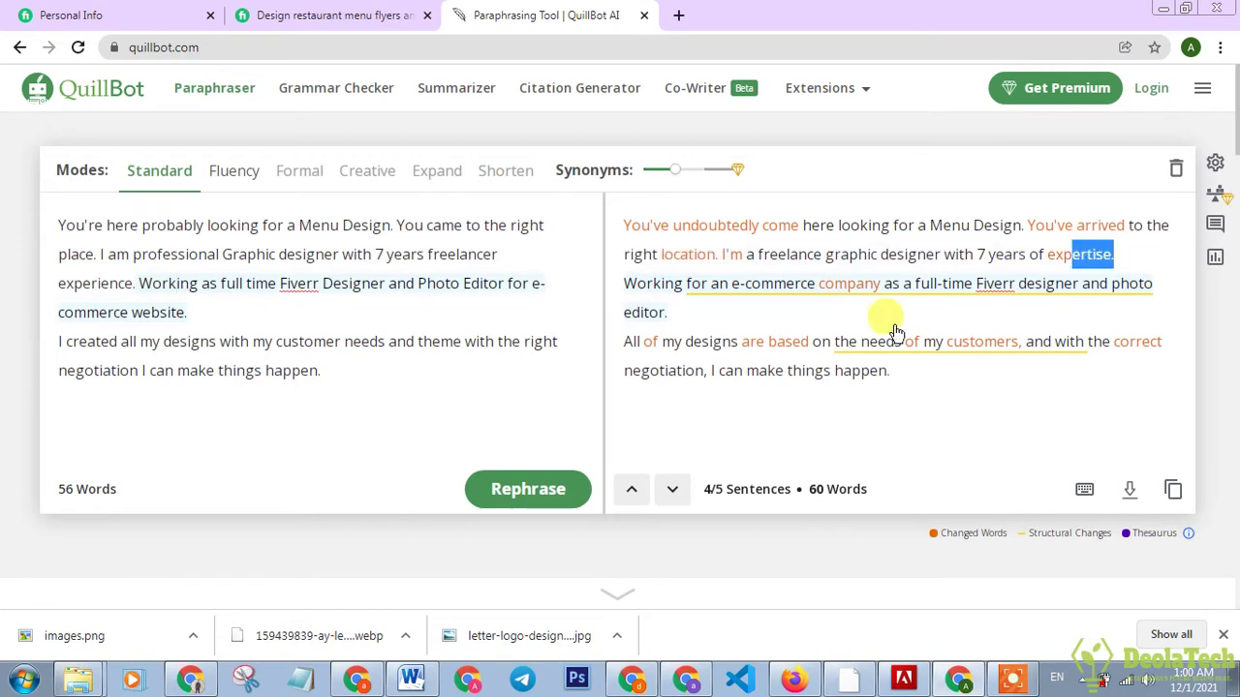
left_click(743, 308)
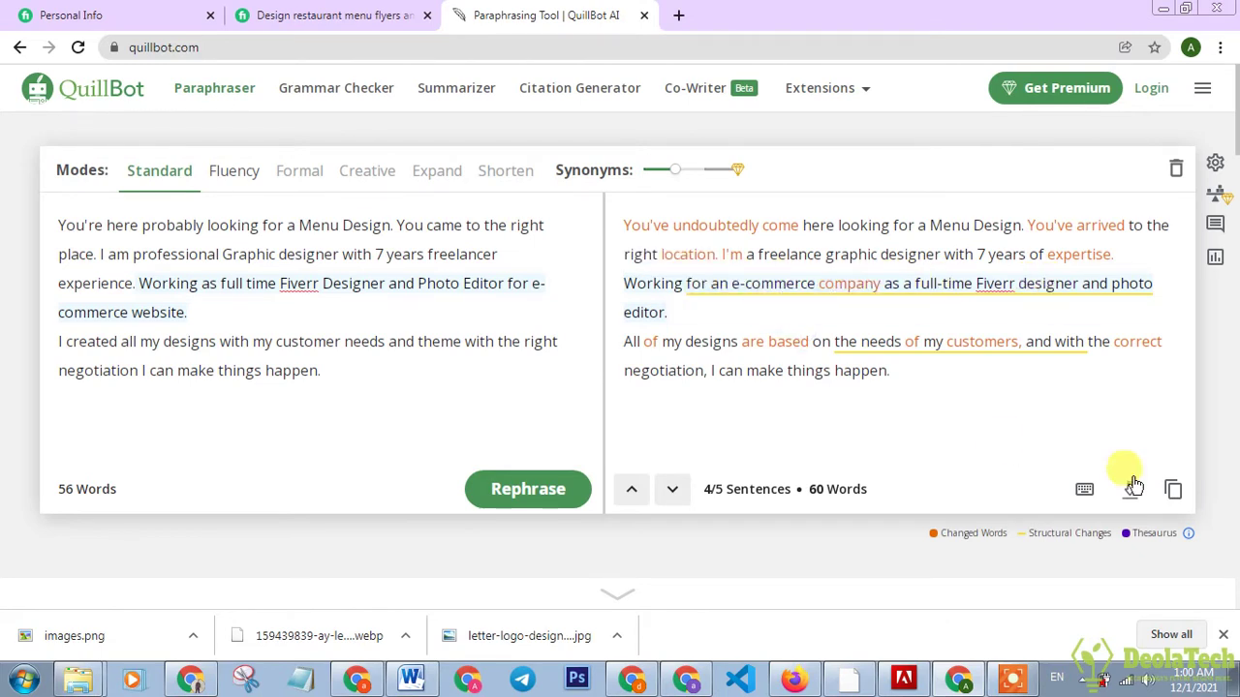
left_click(1017, 429)
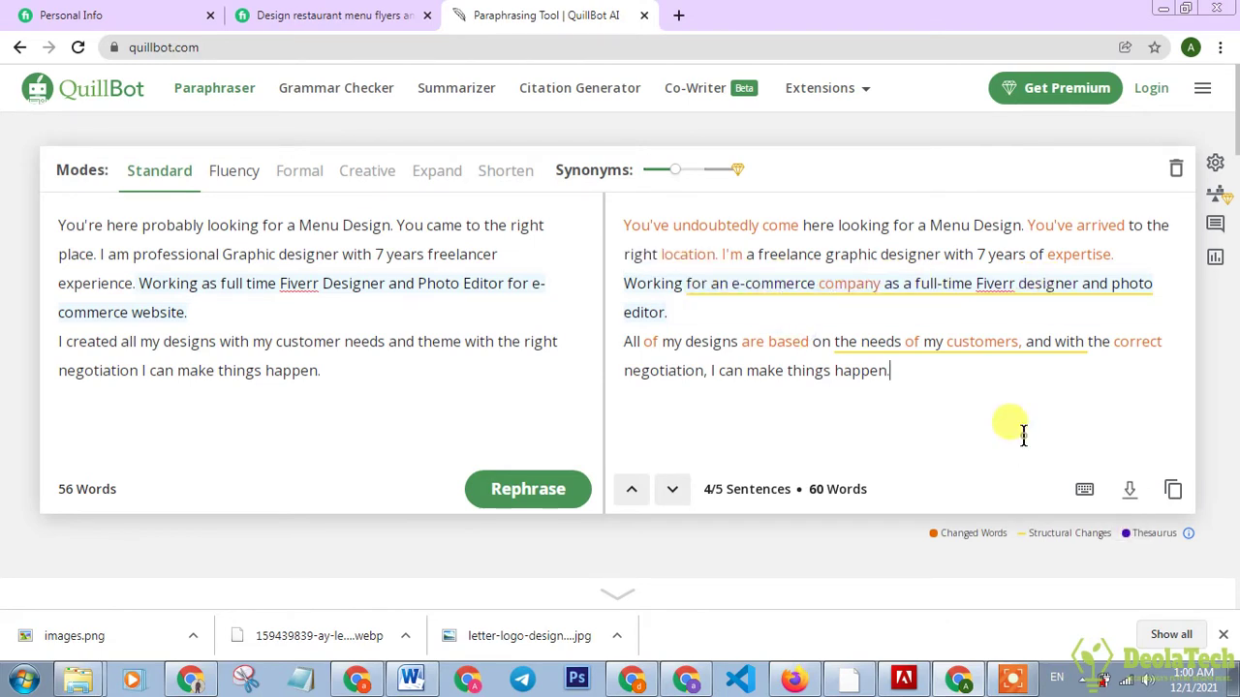
left_click(846, 294)
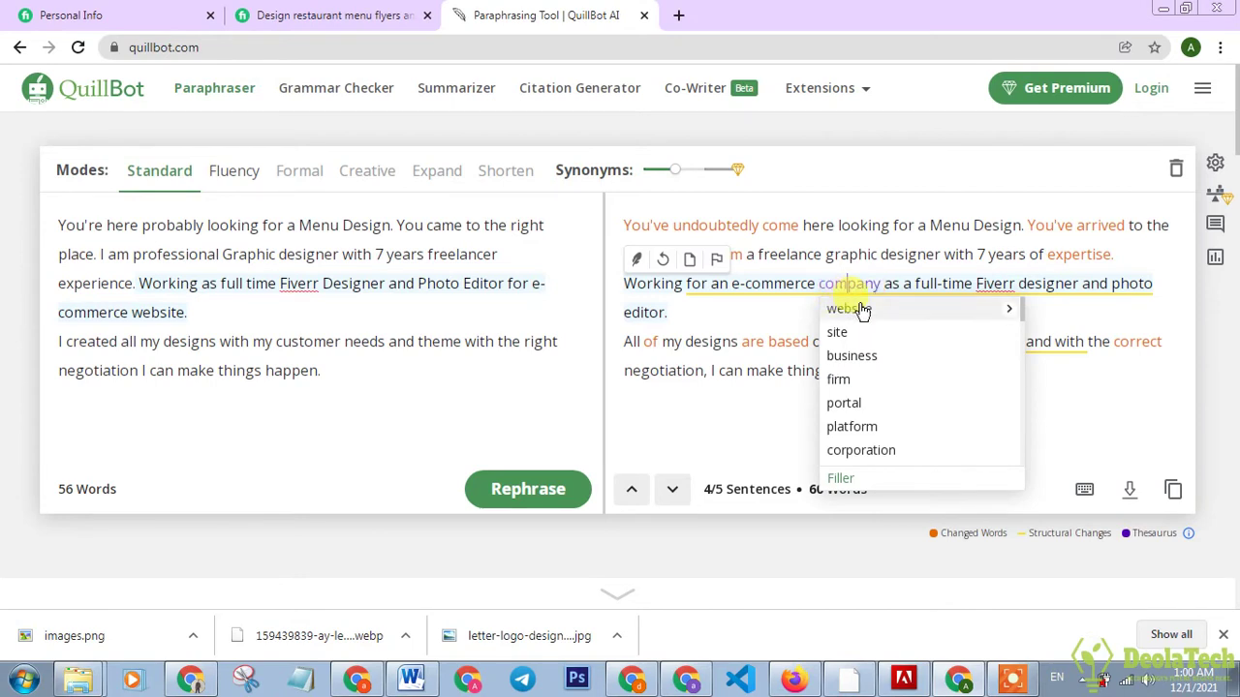
left_click(858, 306)
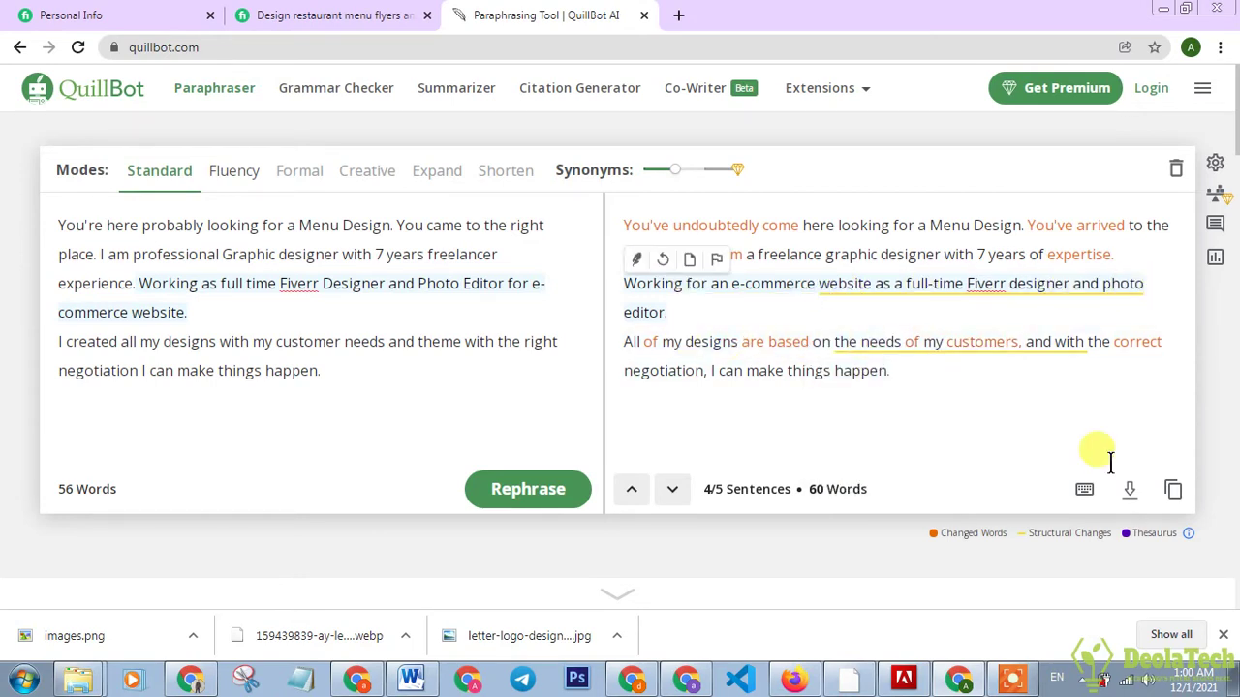
left_click(1172, 492)
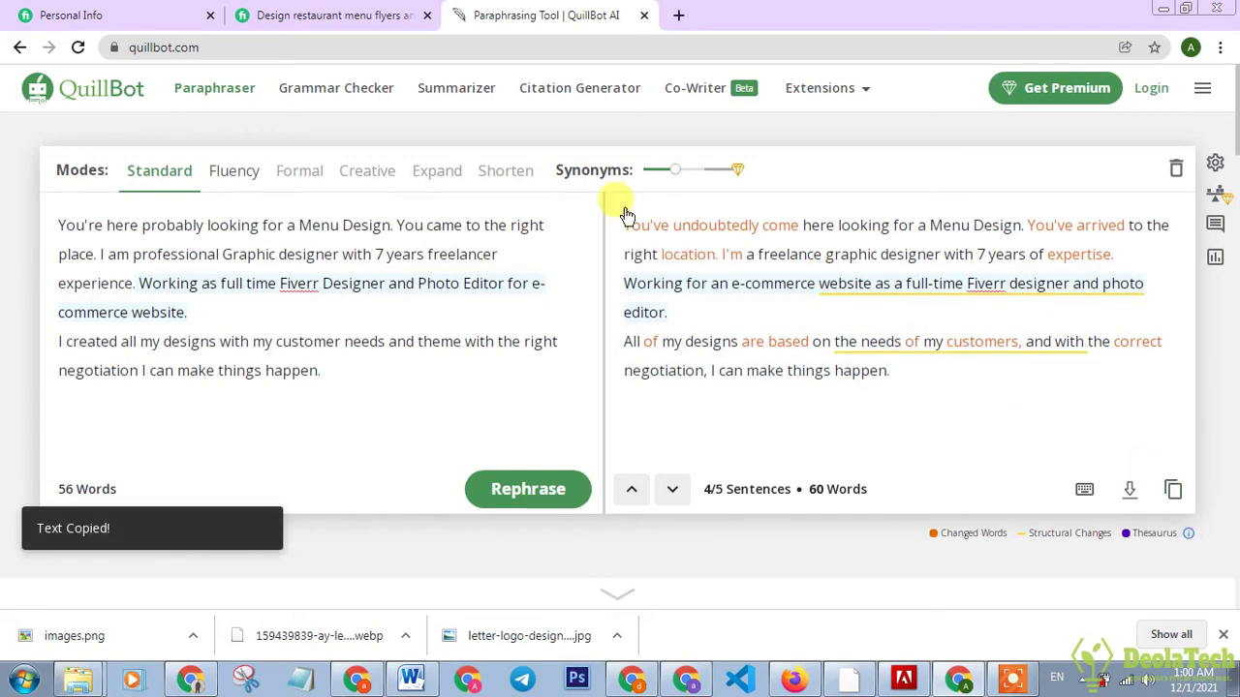
left_click(310, 16)
Paste the paraphrase into the Description field (354/600 characters) and review the Languages entries
left_click(77, 16)
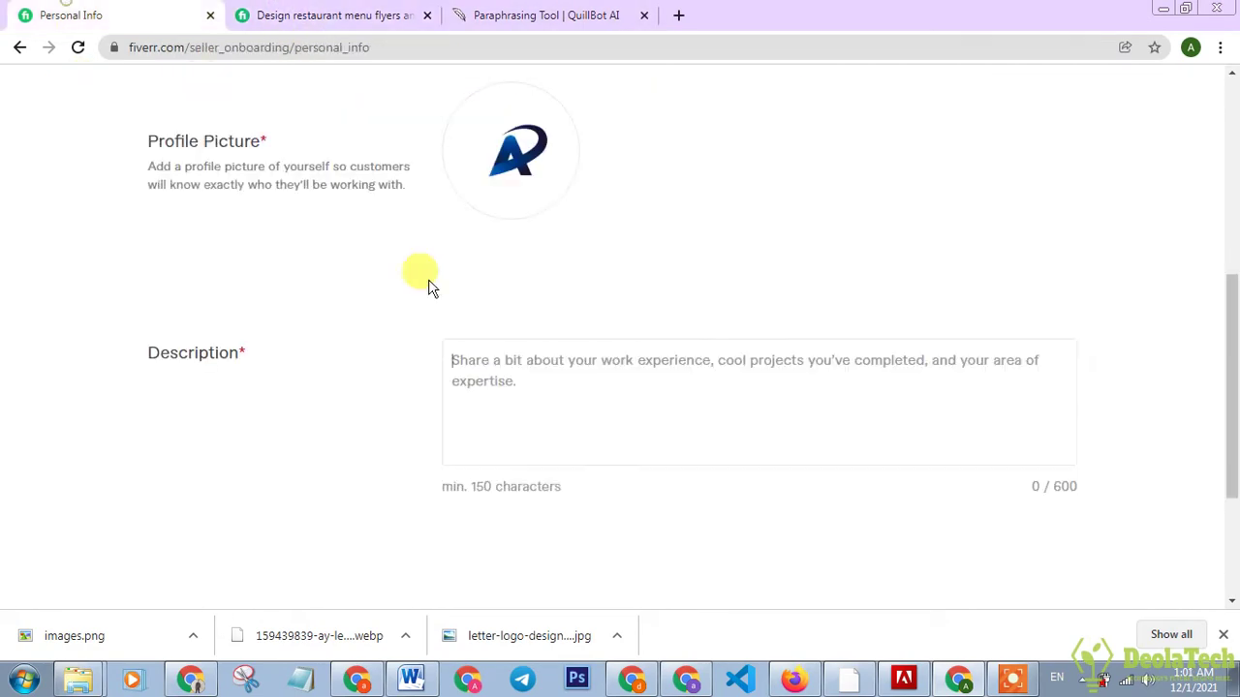
right_click(548, 387)
left_click(594, 495)
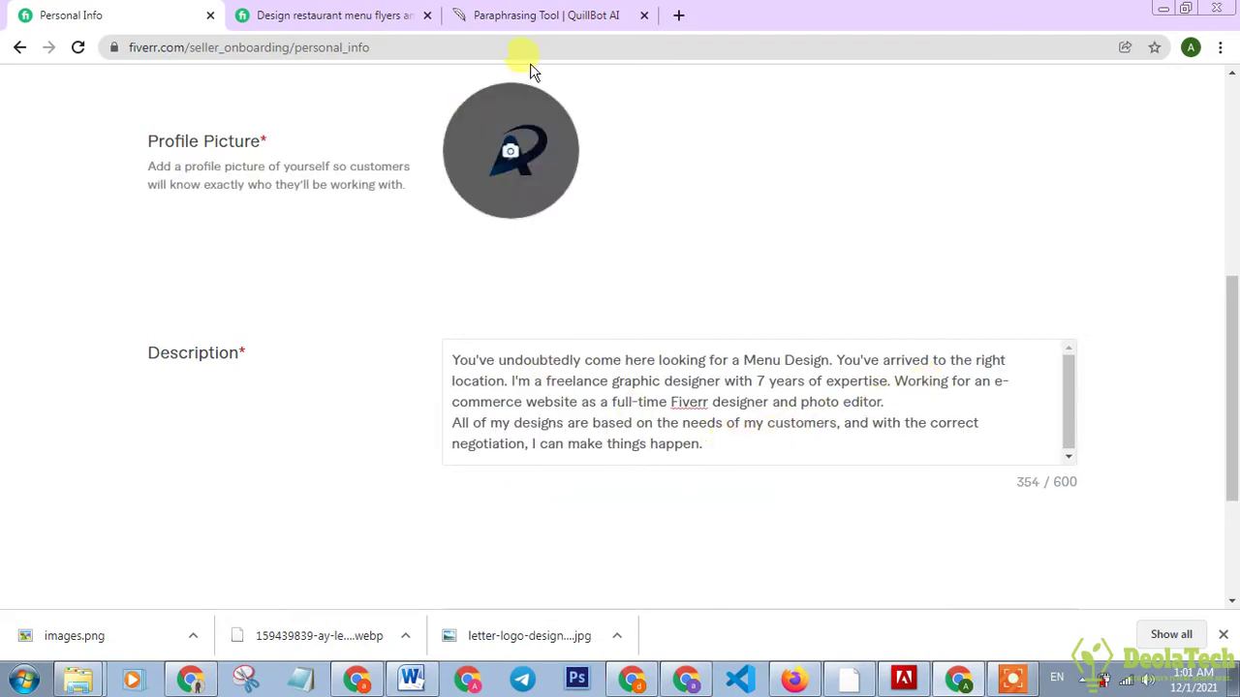
left_click(577, 17)
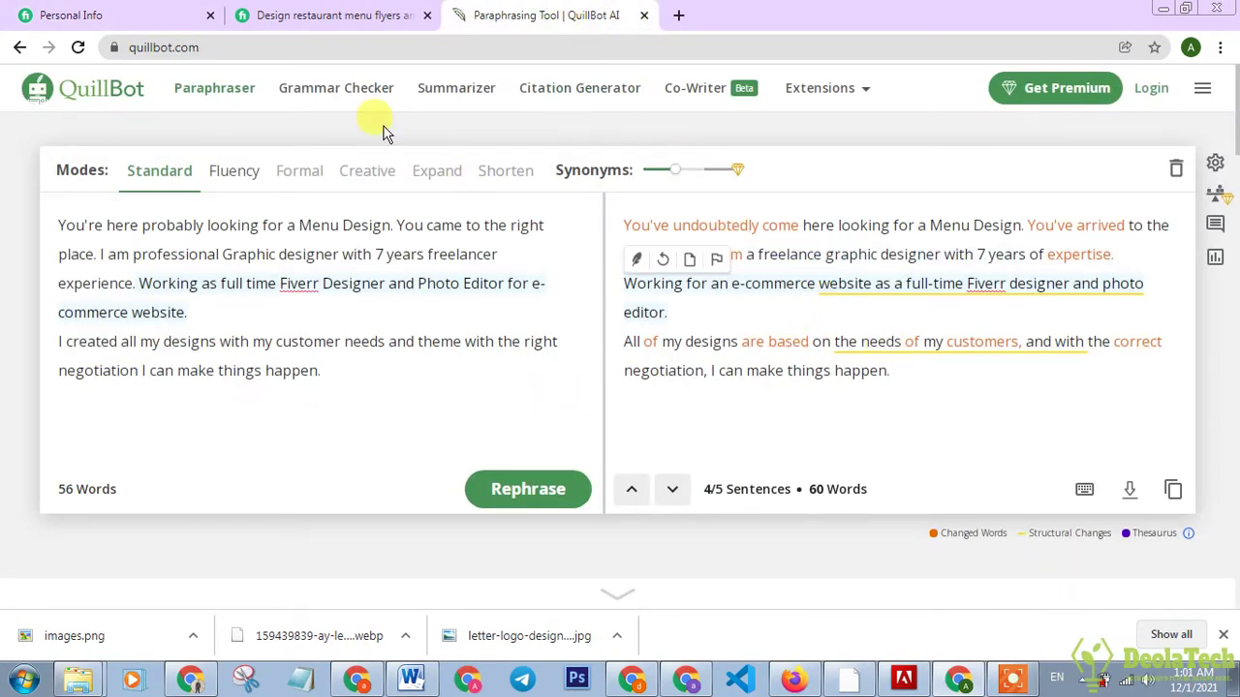
left_click(155, 14)
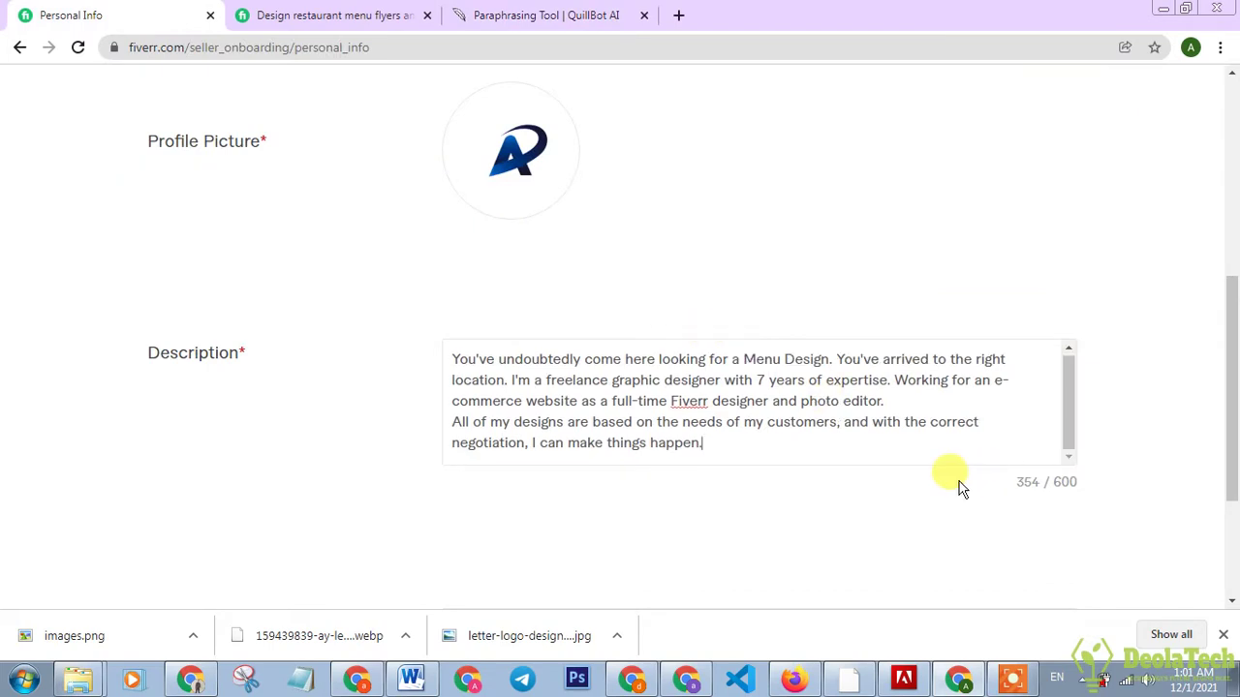
scroll(769, 451, "down", 2)
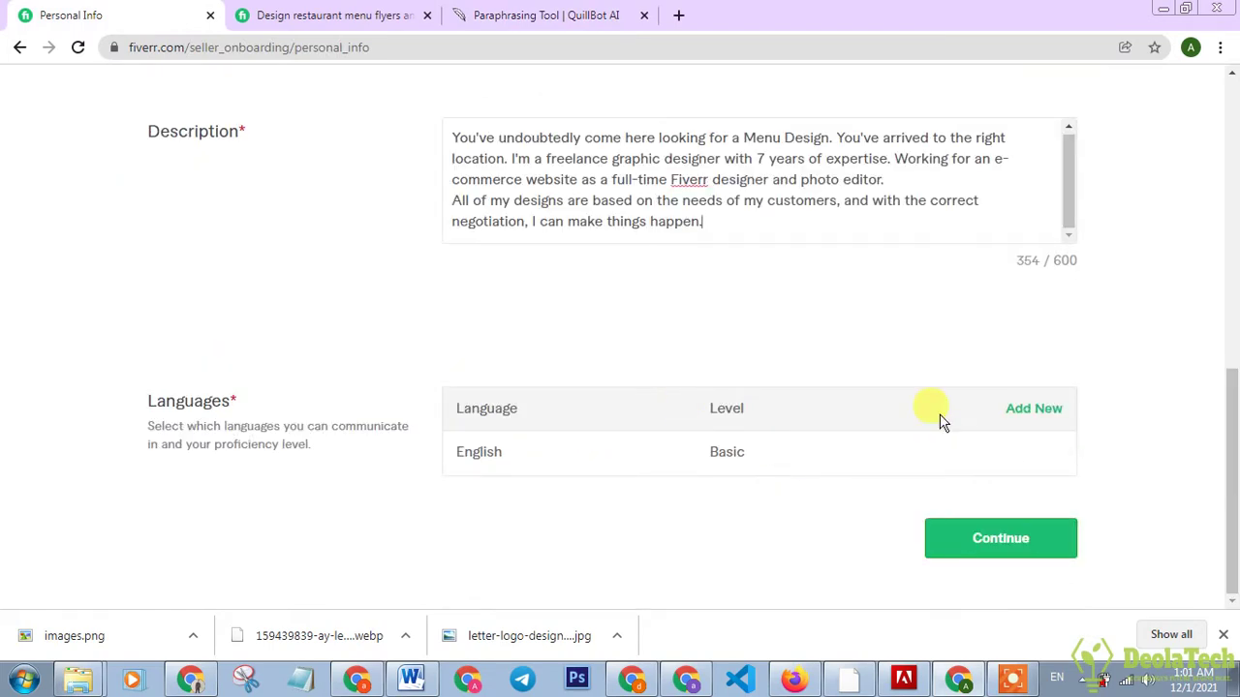
left_click_drag(398, 468, 771, 462)
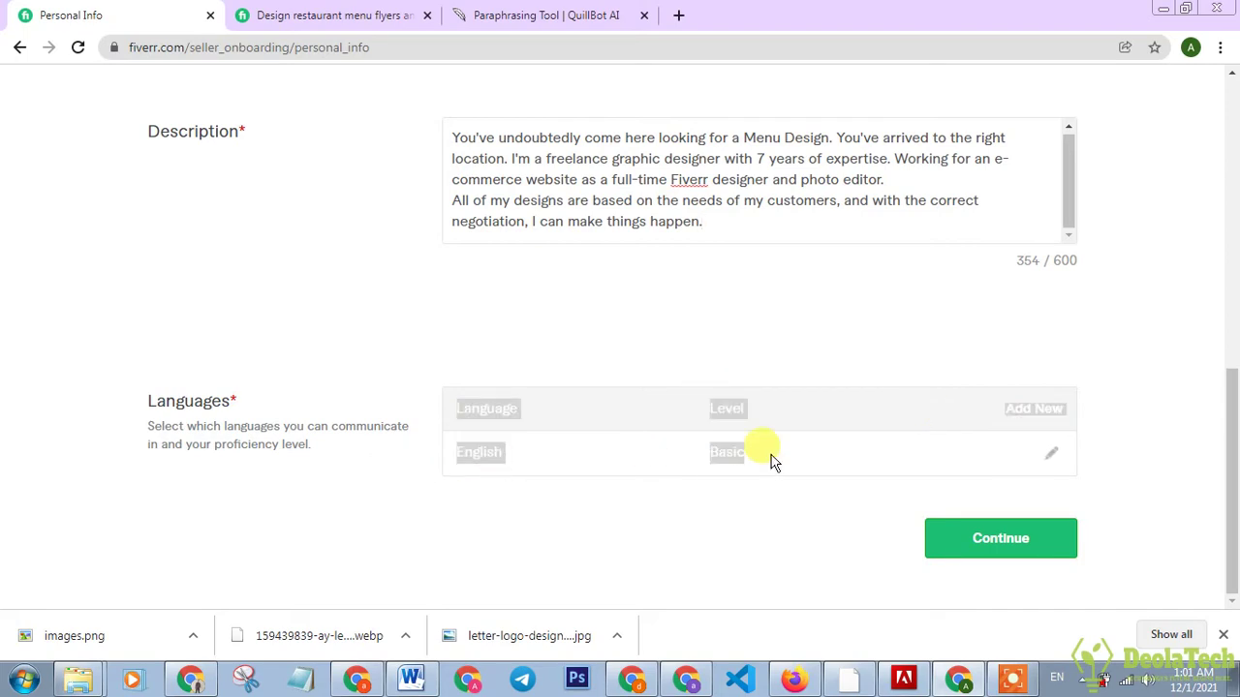
left_click(581, 520)
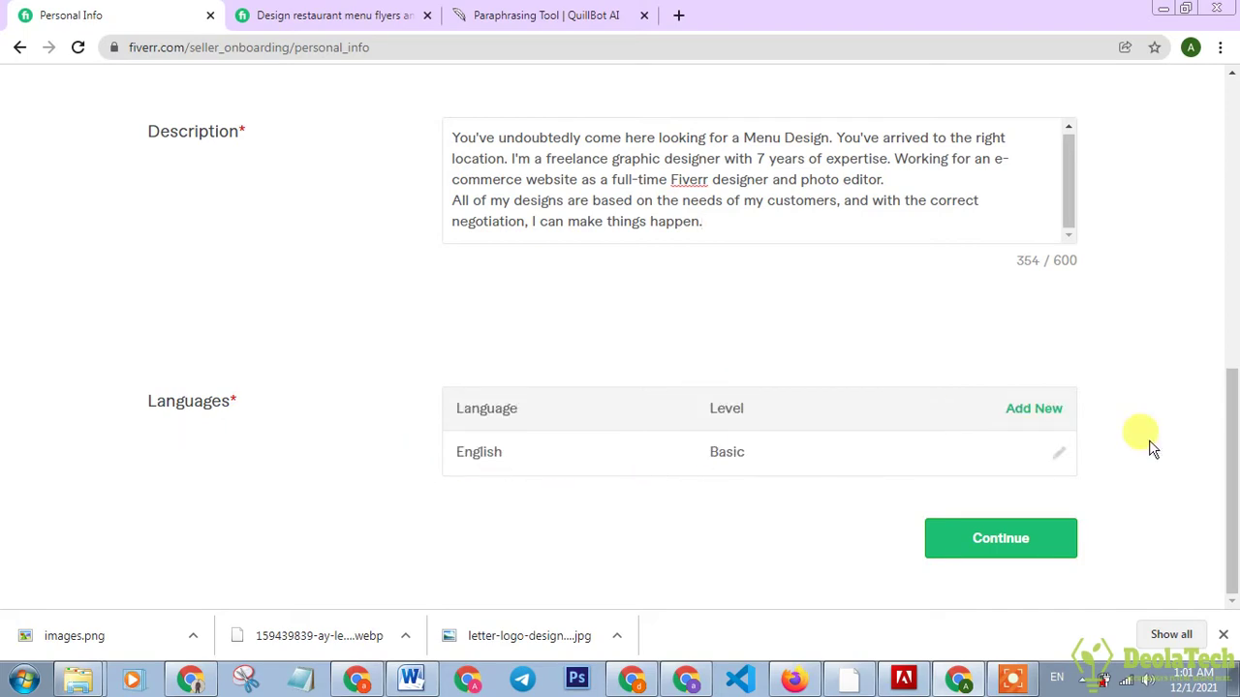
Add Arabic to the languages at Fluent level
left_click(1010, 415)
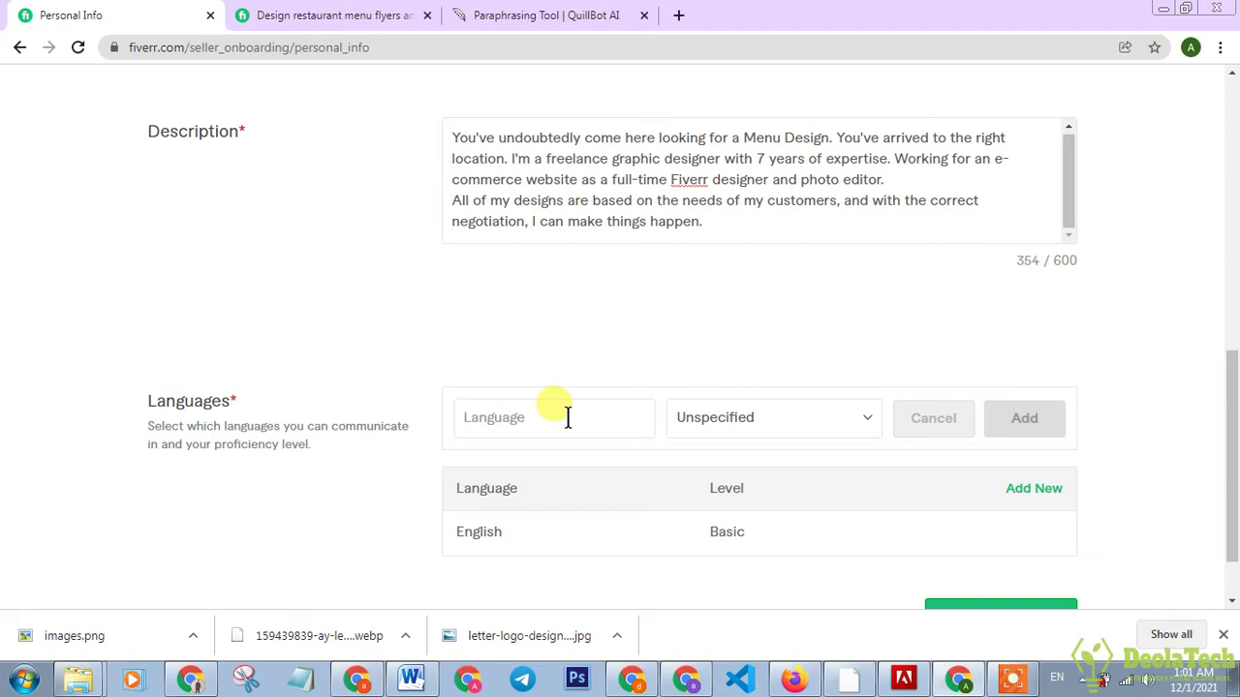
left_click(568, 417)
type("Ara")
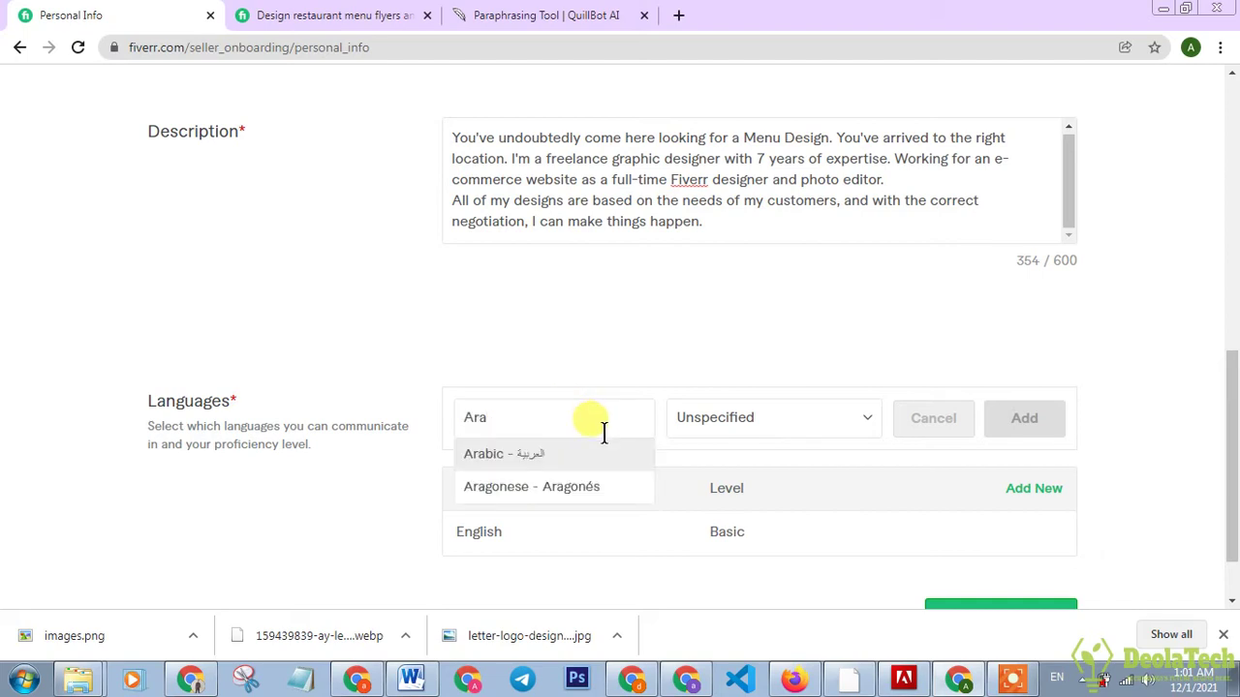
key("Return")
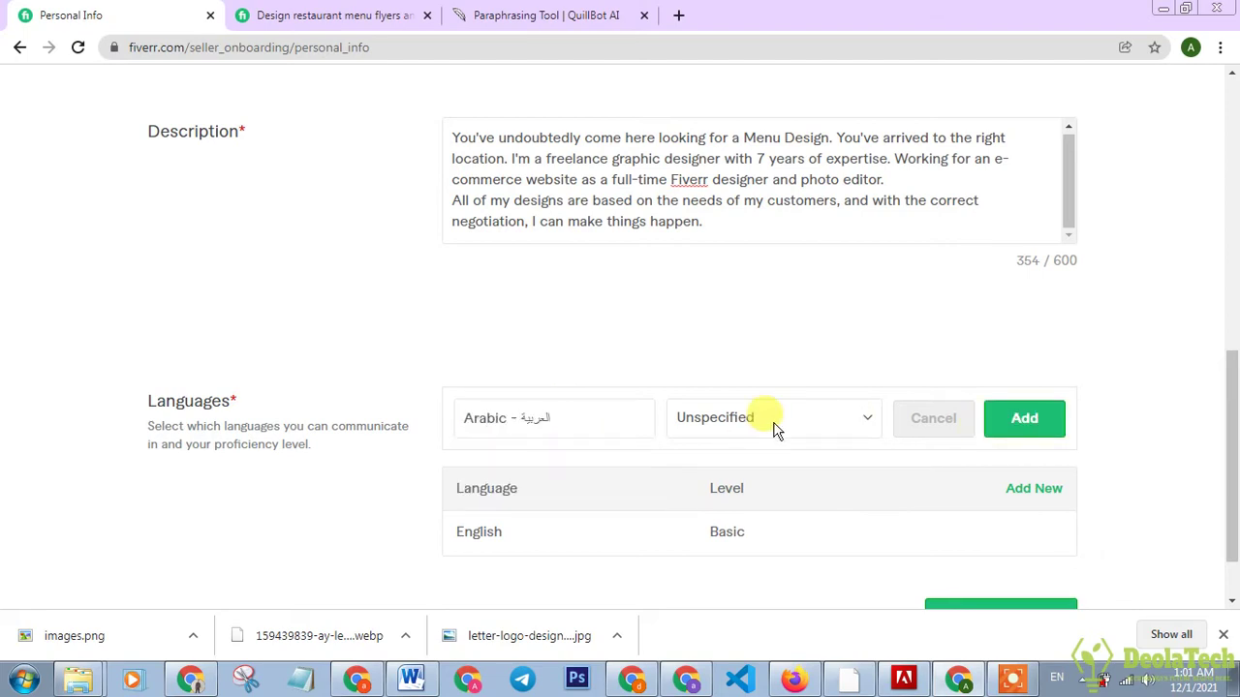
left_click(775, 429)
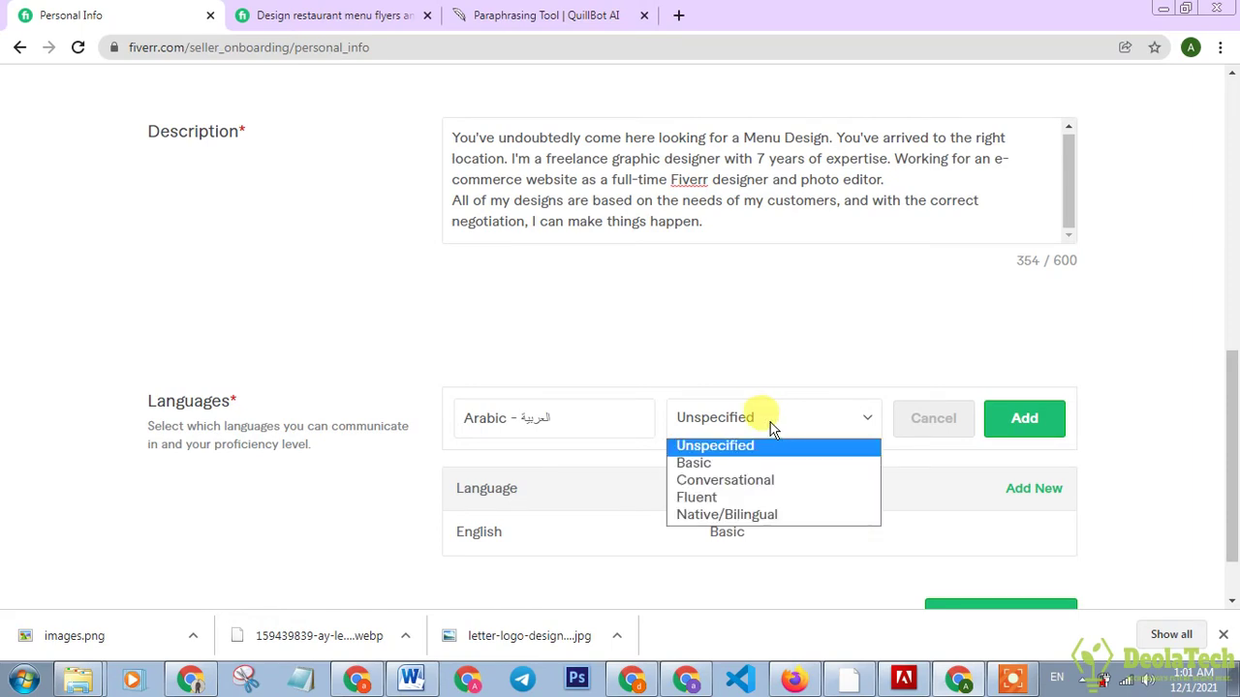
scroll(772, 429, "down", 1)
left_click(719, 334)
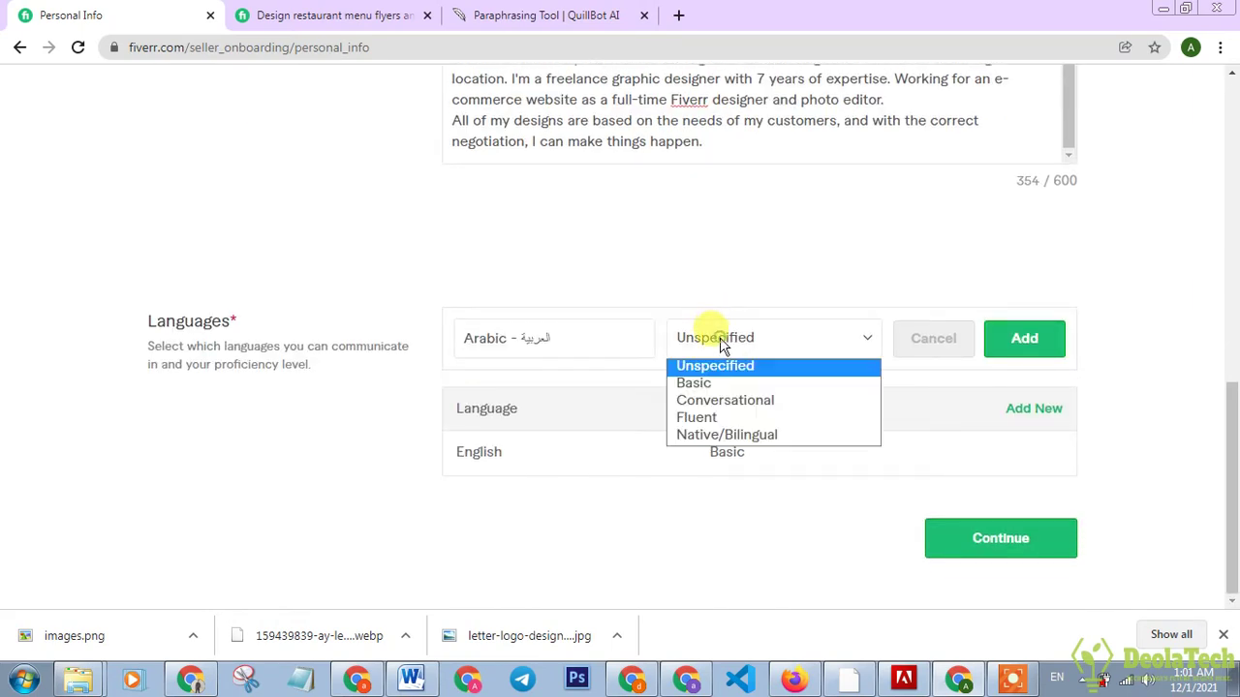
left_click(722, 421)
left_click(1028, 338)
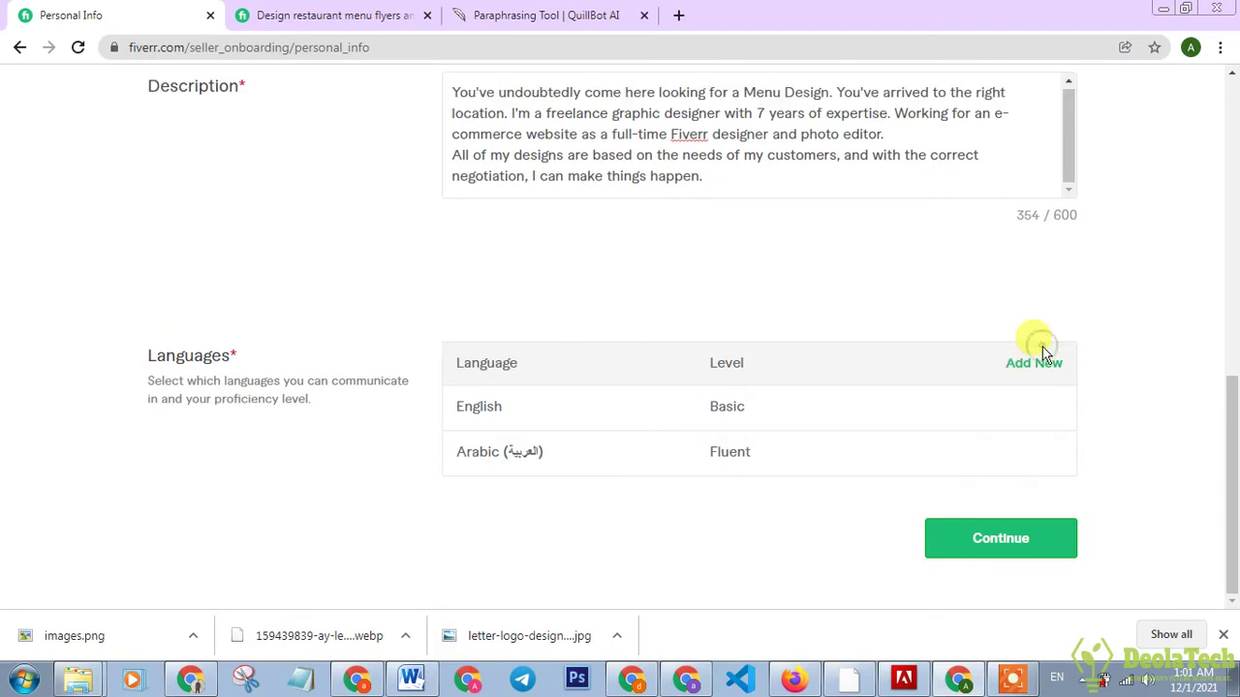
Submit Personal Info to move on to the Professional Info step
scroll(862, 353, "up", 8)
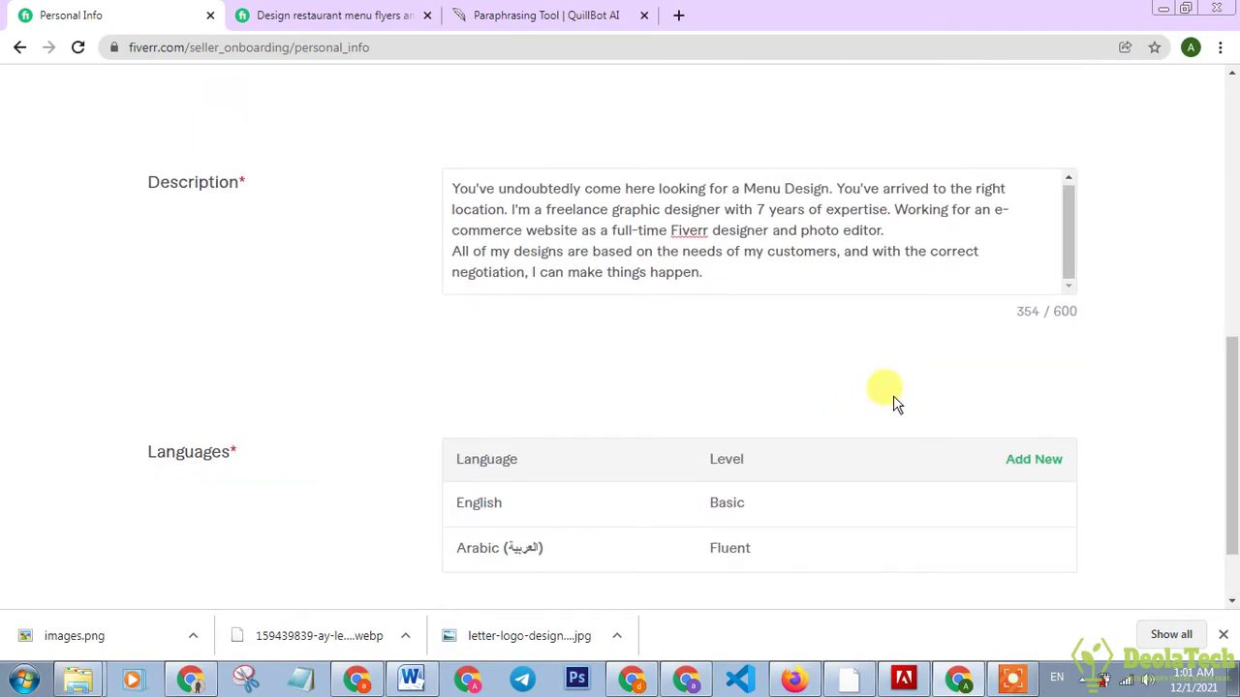
scroll(634, 402, "down", 8)
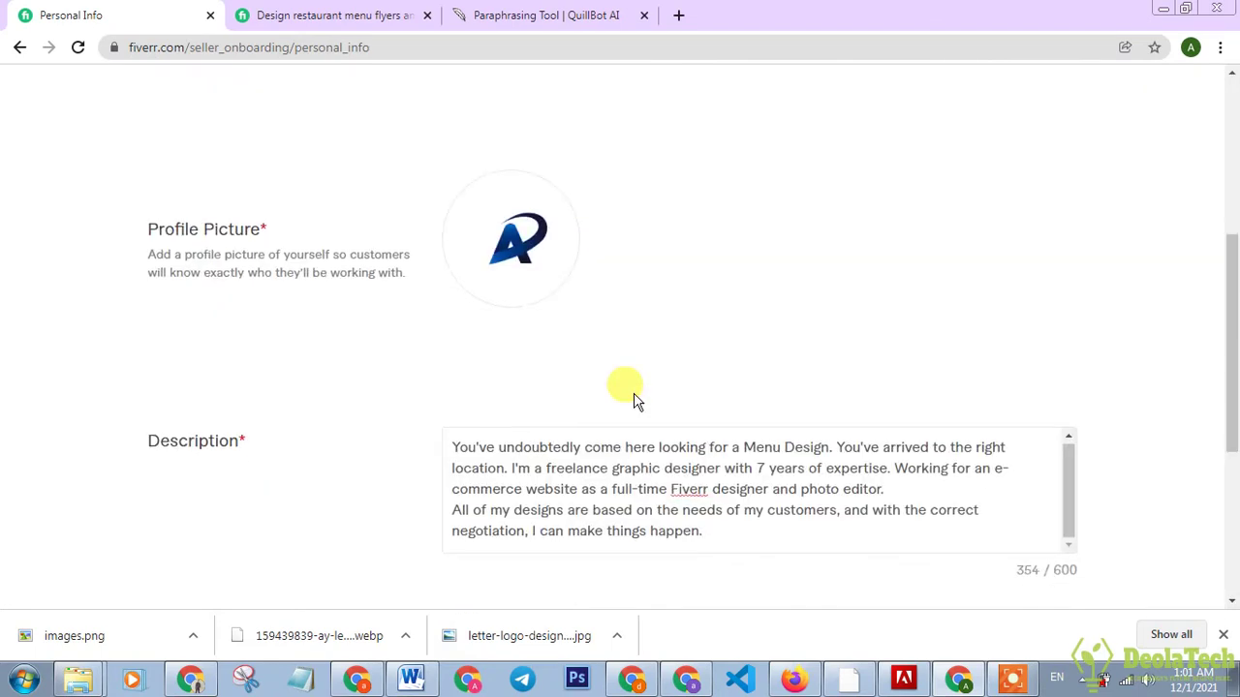
left_click(985, 540)
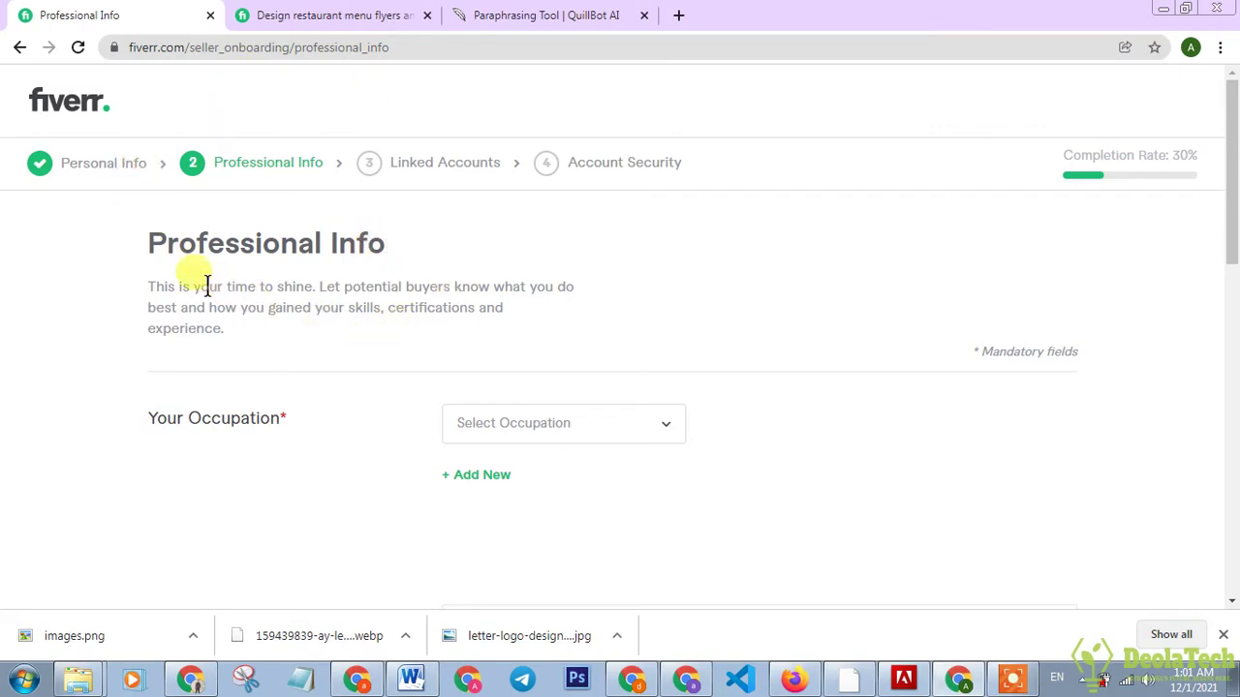
Choose Graphics & Design as the occupation
left_click_drag(147, 244, 405, 271)
left_click(72, 302)
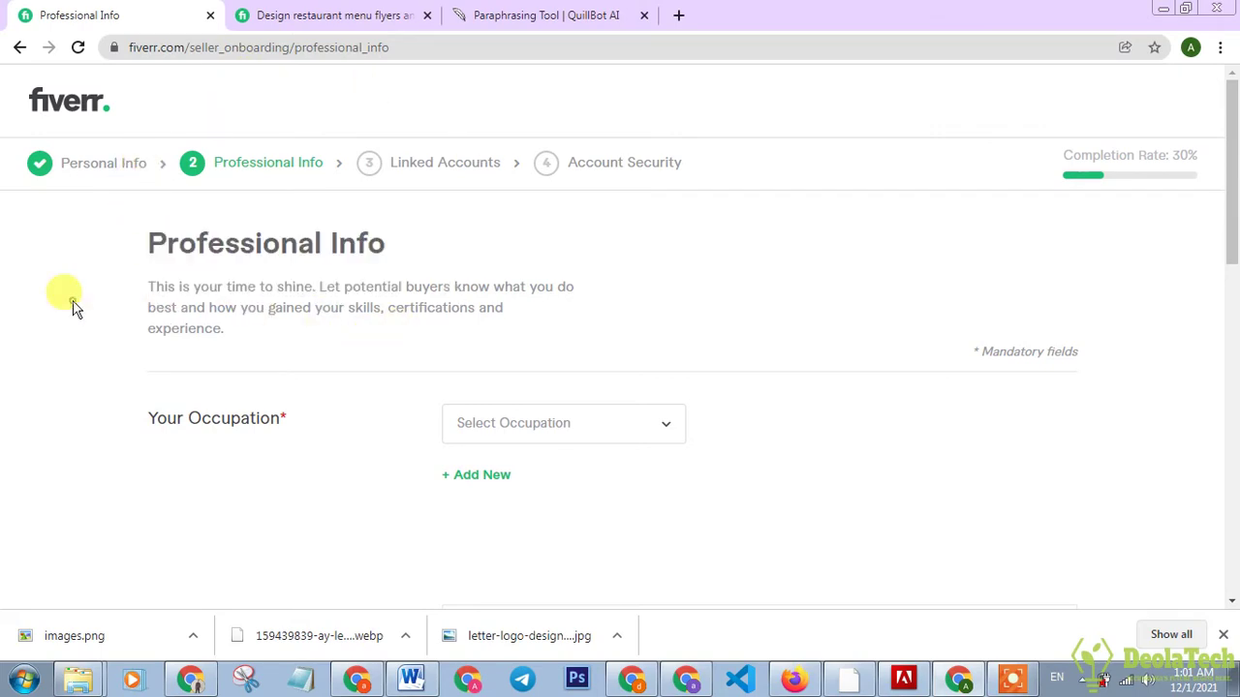
scroll(538, 339, "down", 1)
left_click(590, 336)
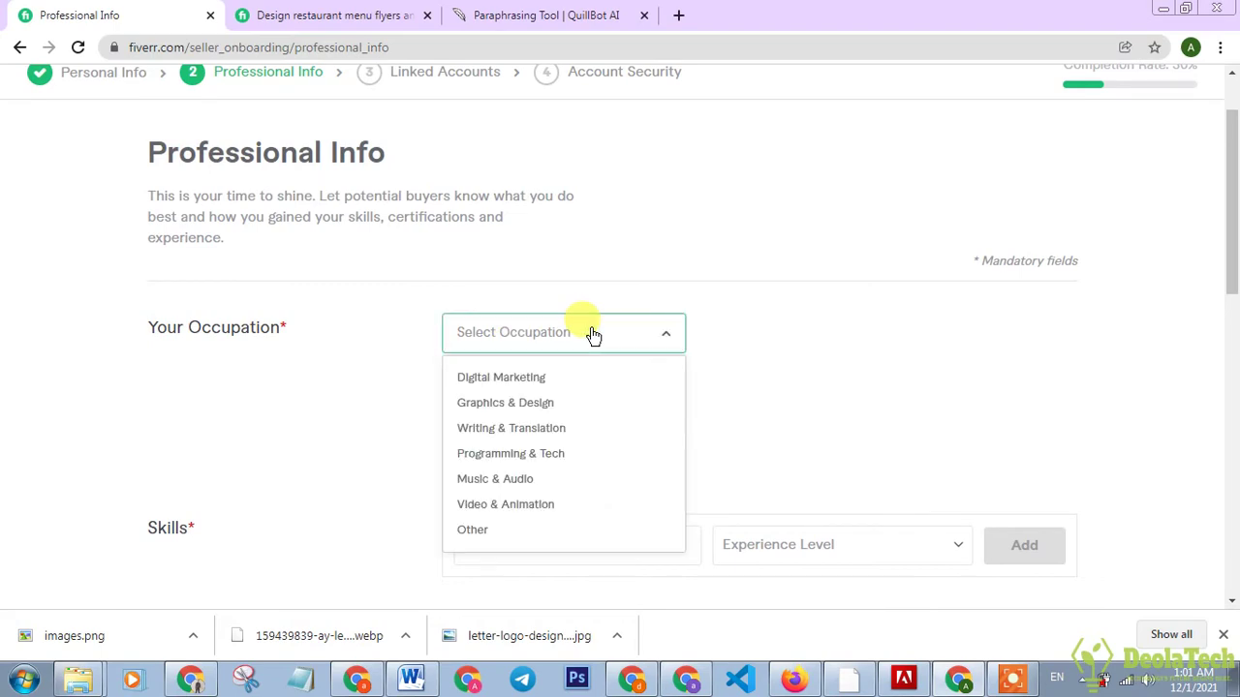
left_click(526, 405)
scroll(322, 374, "down", 1)
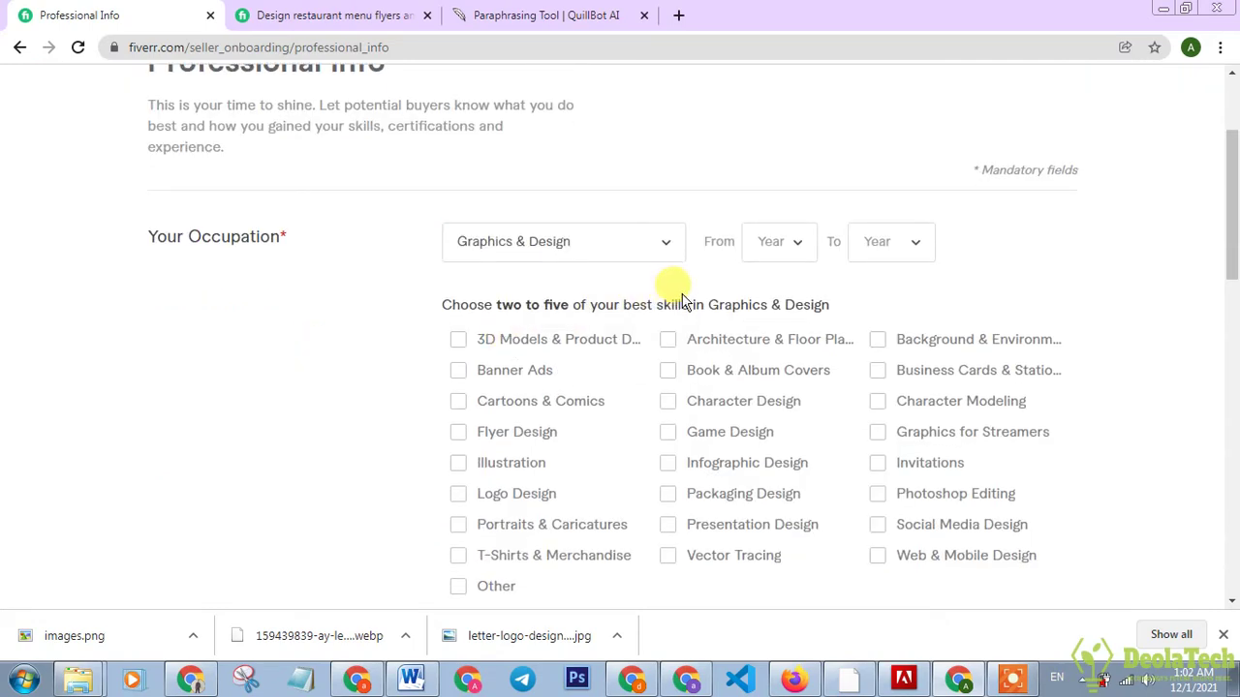
scroll(397, 263, "up", 2)
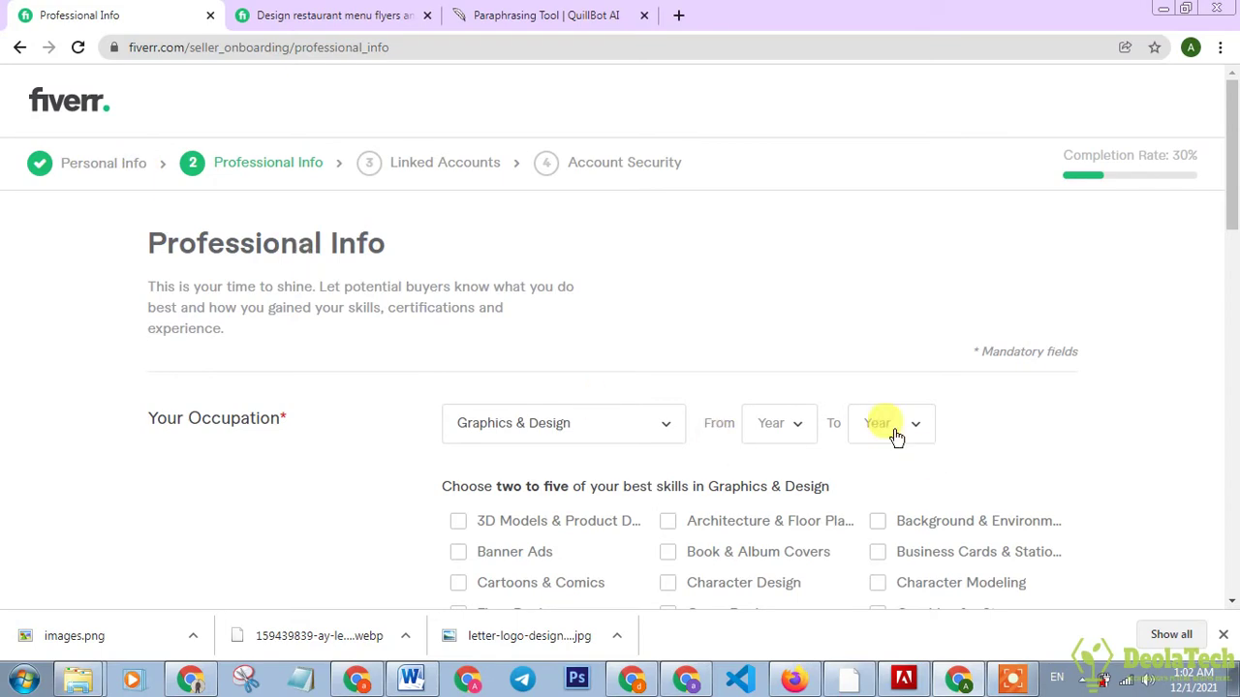
Glance at the QuillBot paraphraser tab, then return to the Fiverr Professional Info page
left_click(553, 45)
left_click(552, 16)
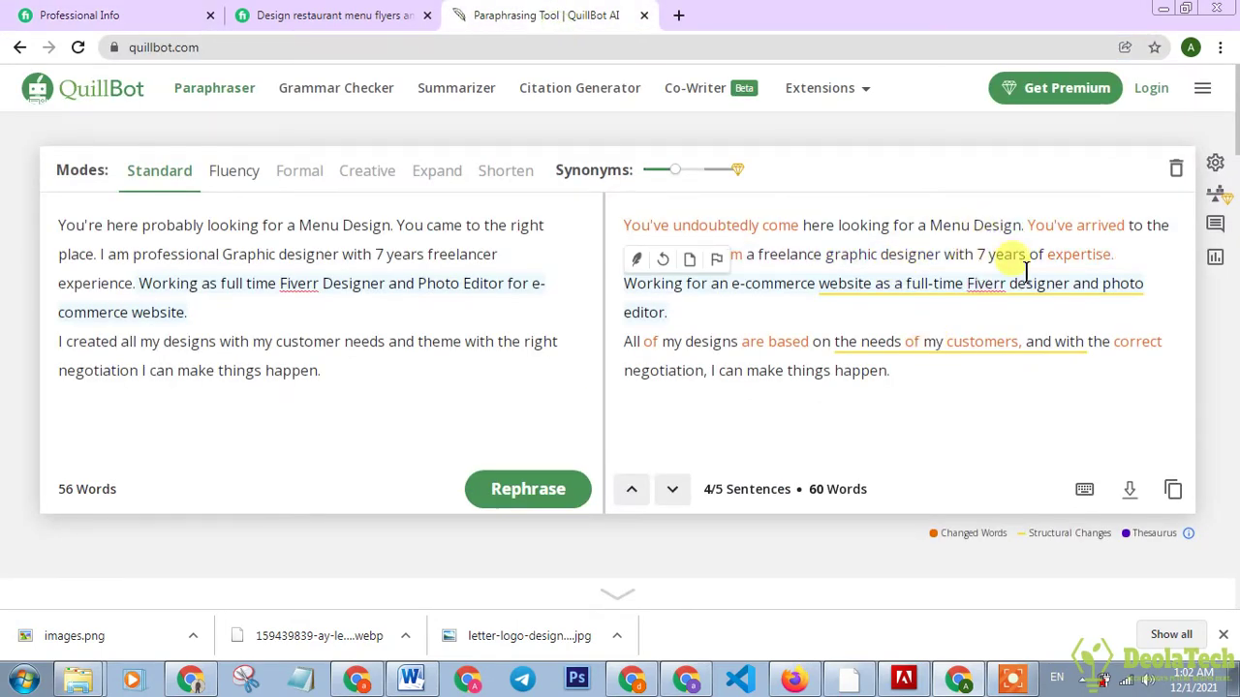
left_click(97, 16)
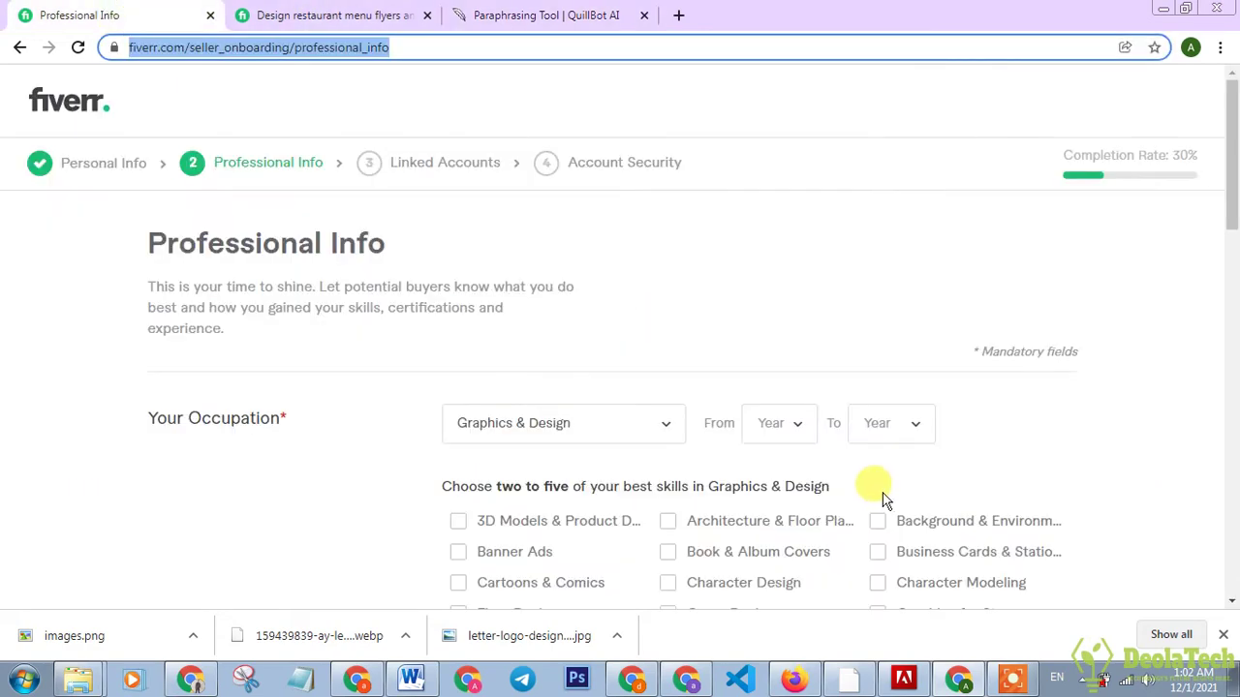
Set the occupation's experience years from 2015 to 2021
left_click(786, 423)
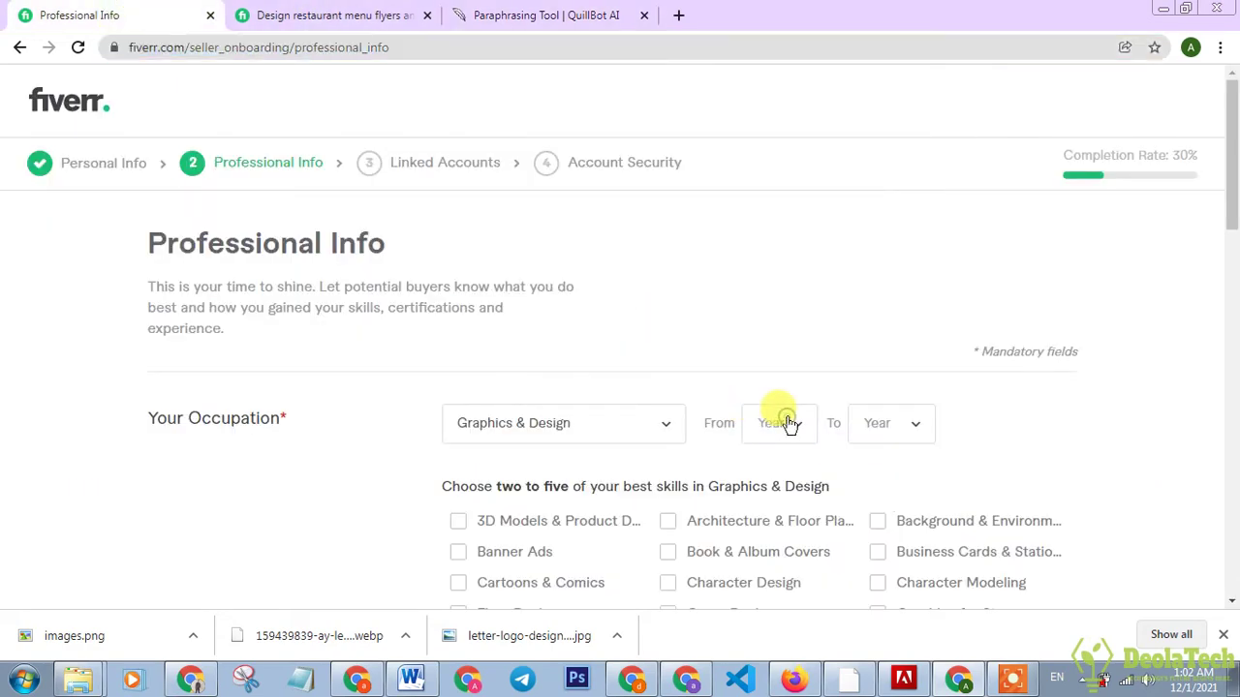
left_click(766, 471)
left_click(796, 426)
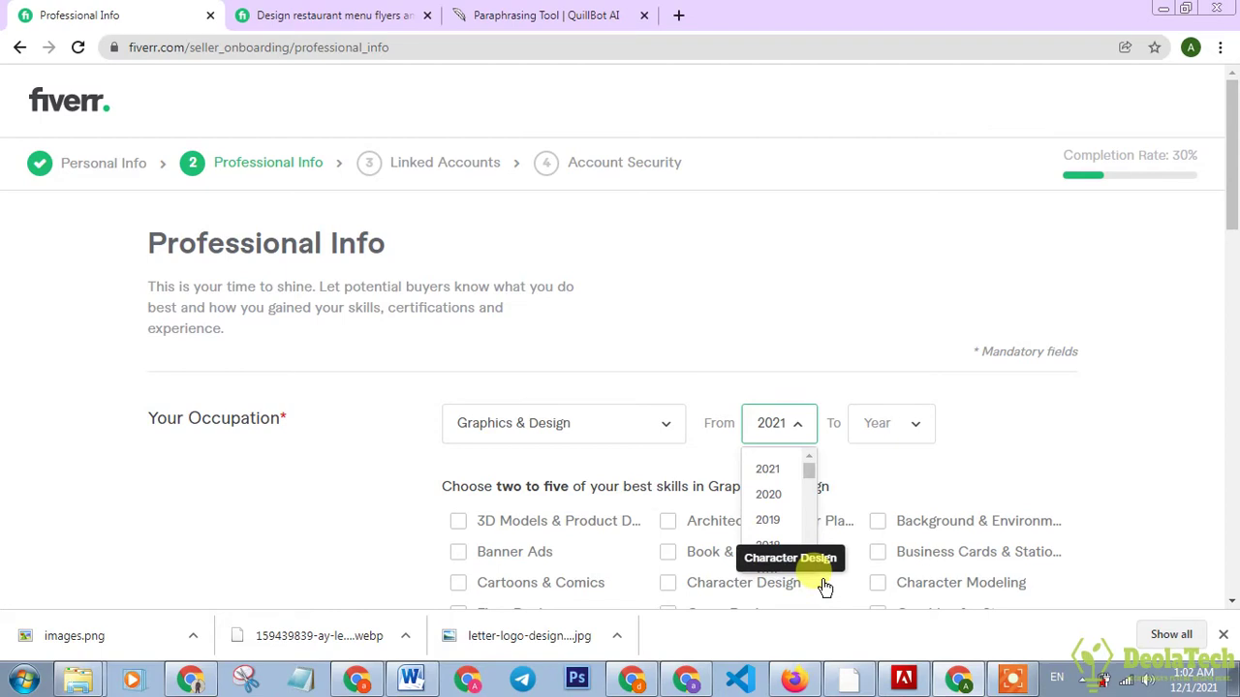
scroll(808, 565, "down", 3)
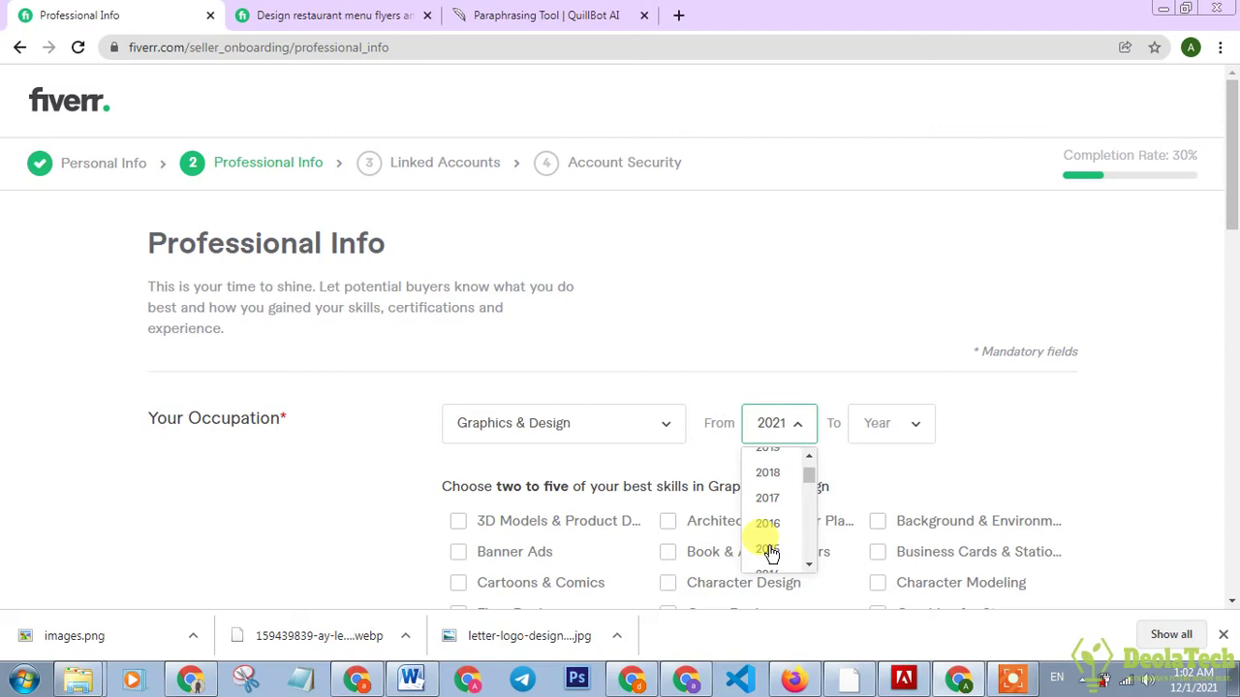
left_click(767, 549)
left_click(873, 433)
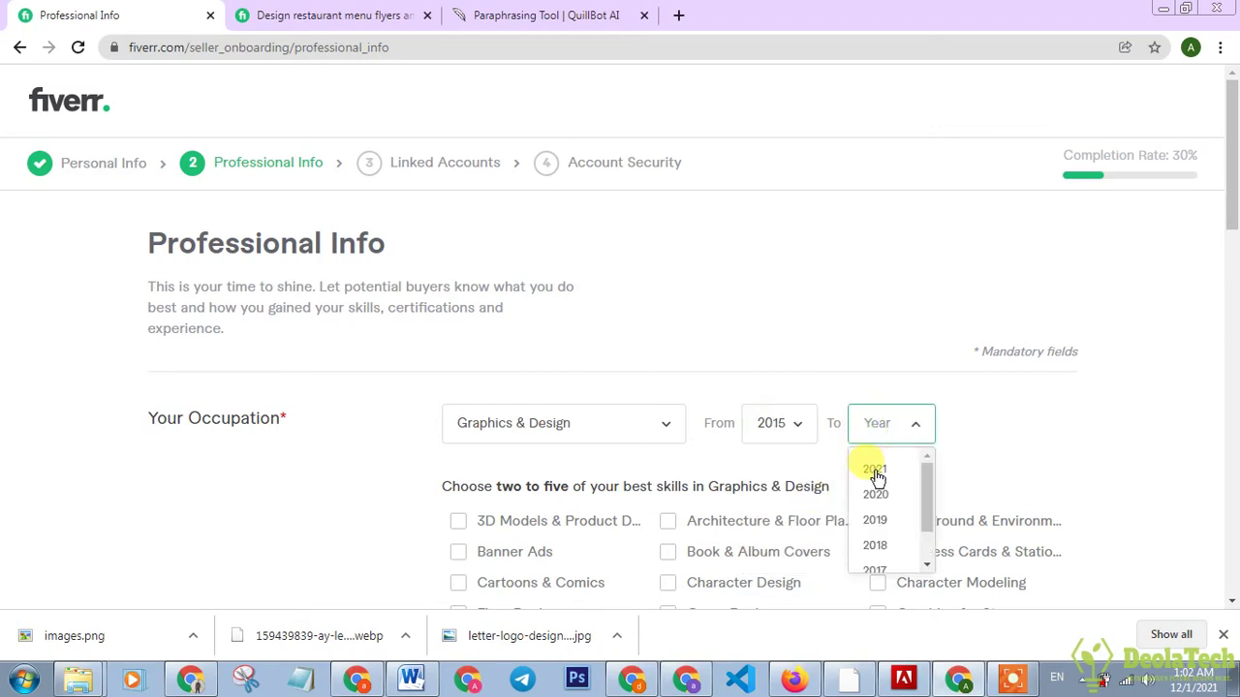
left_click(875, 470)
scroll(526, 475, "down", 1)
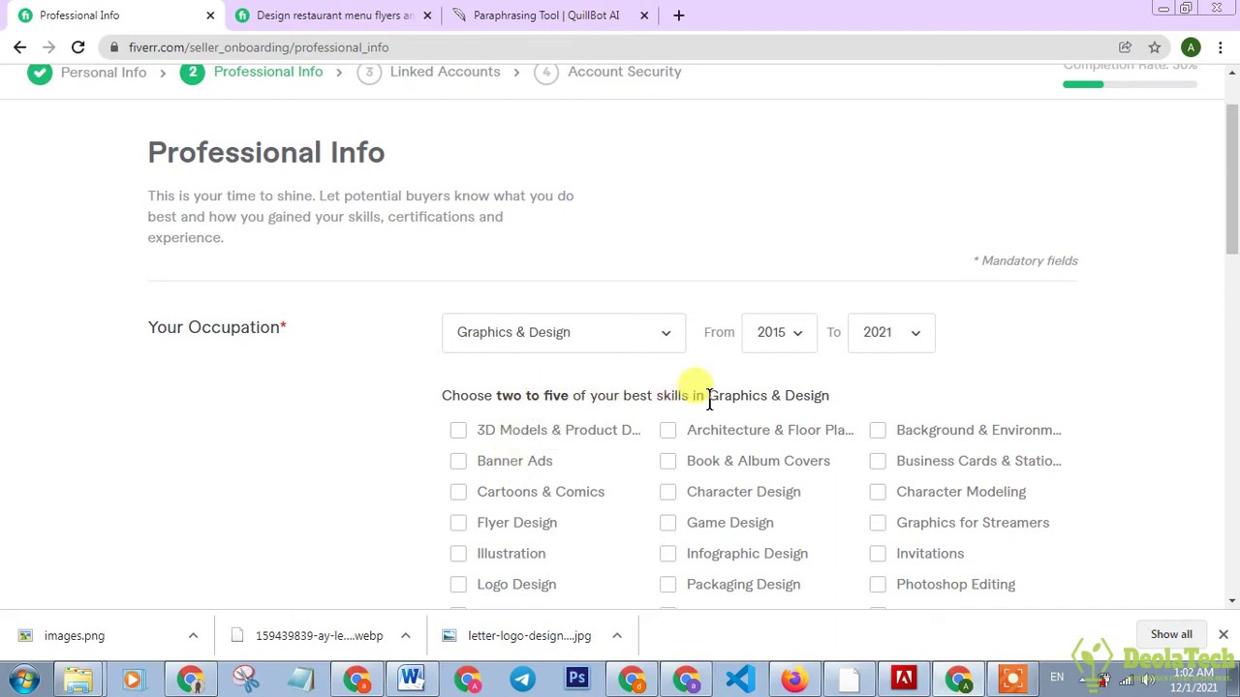
Tick the Flyer Design, Social Media Design, Banner Ads and Logo Design skills
scroll(716, 399, "down", 2)
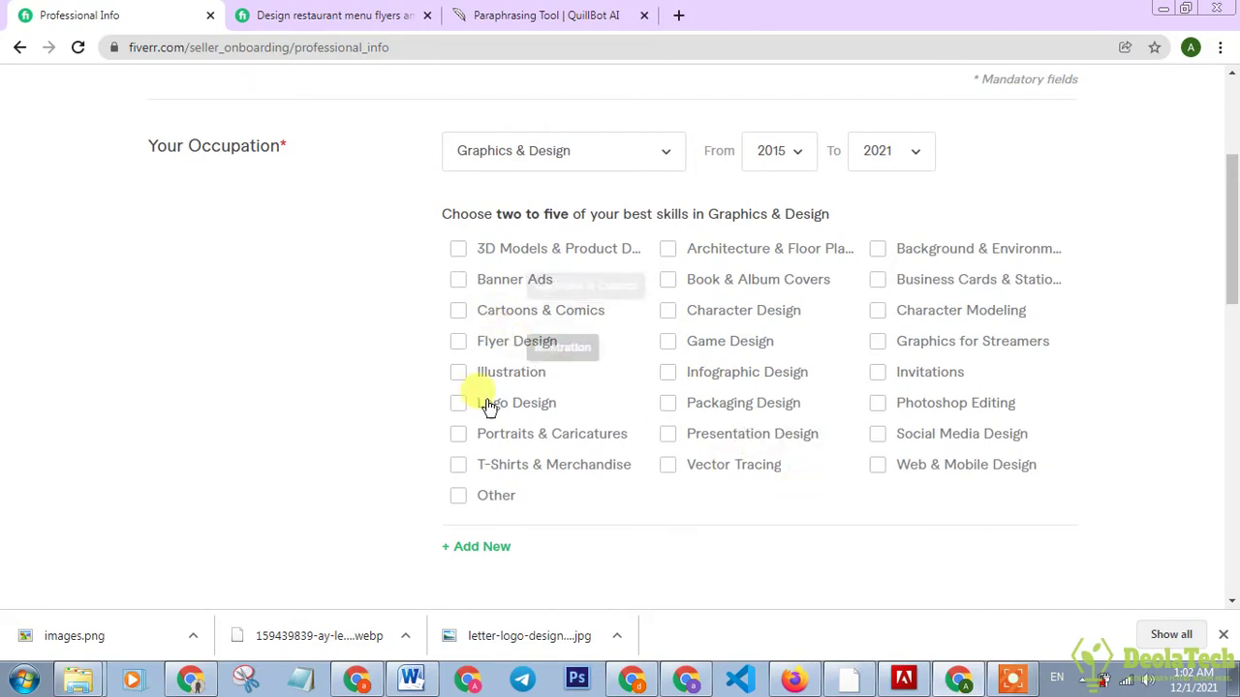
left_click(476, 344)
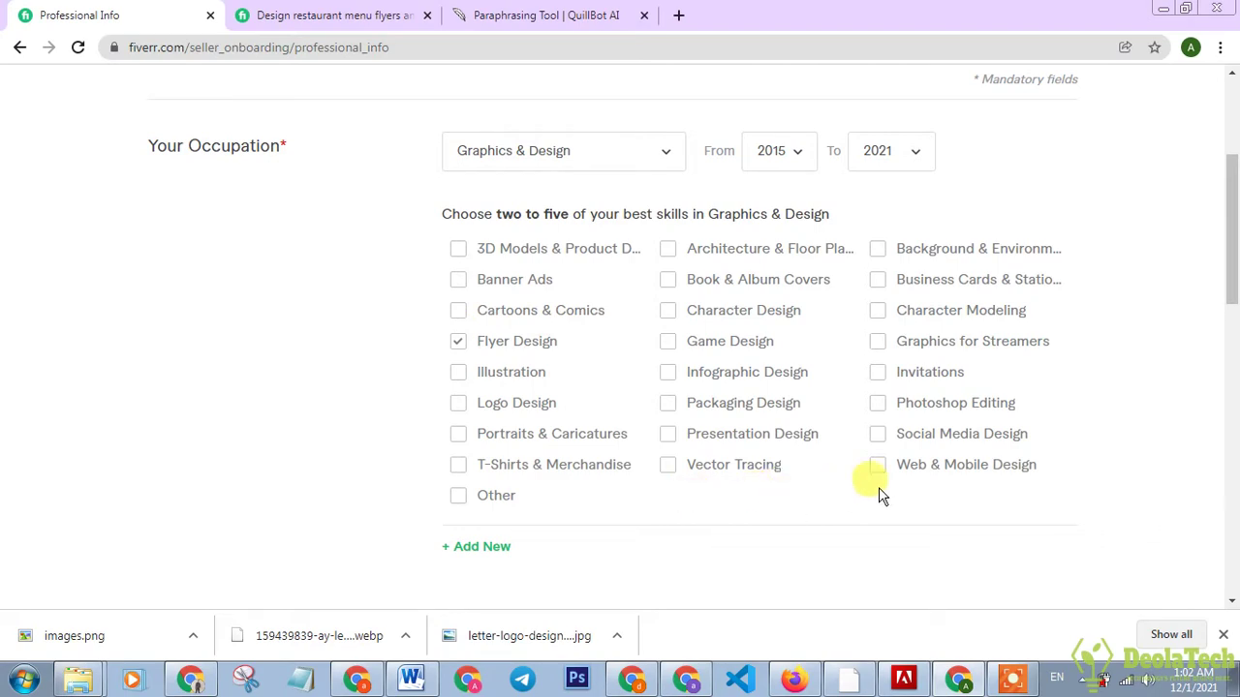
left_click(883, 436)
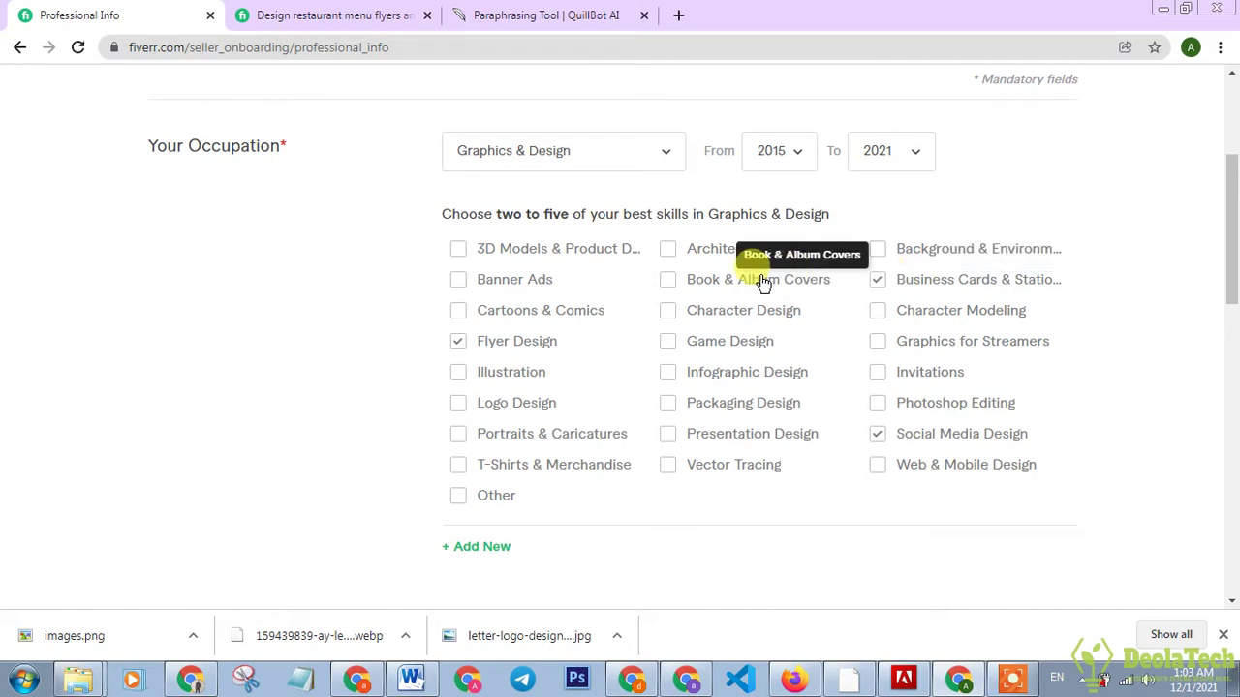
left_click(510, 287)
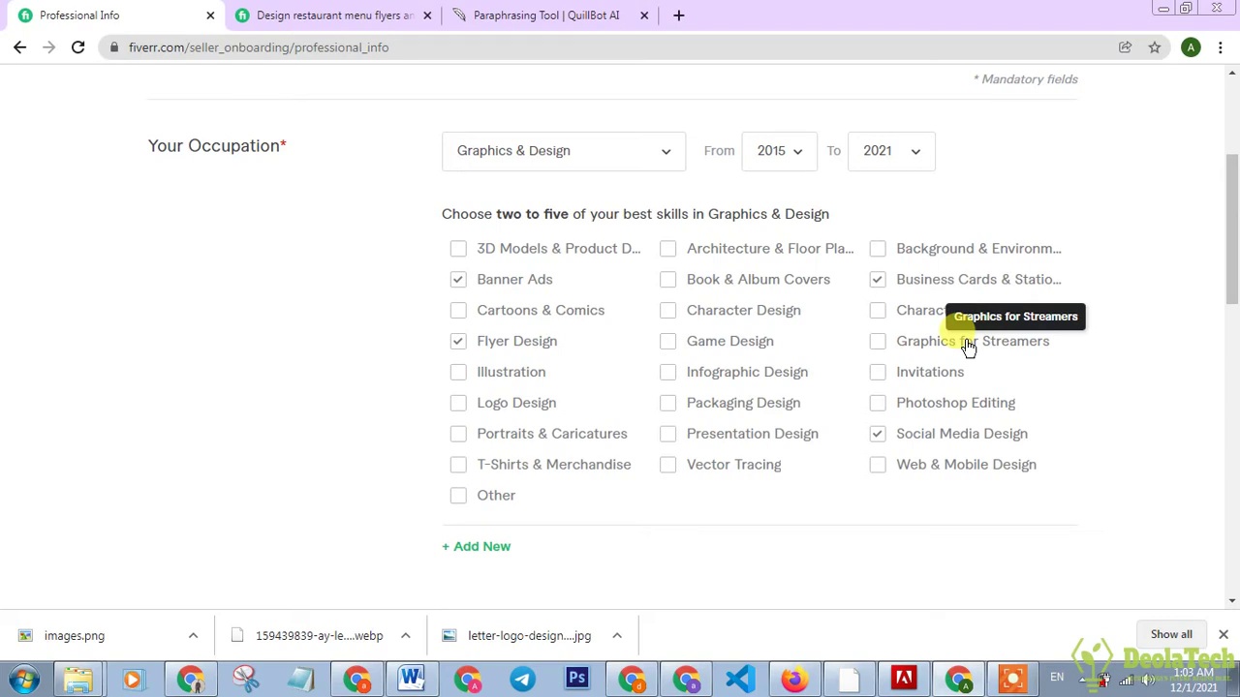
left_click(458, 404)
scroll(462, 406, "down", 1)
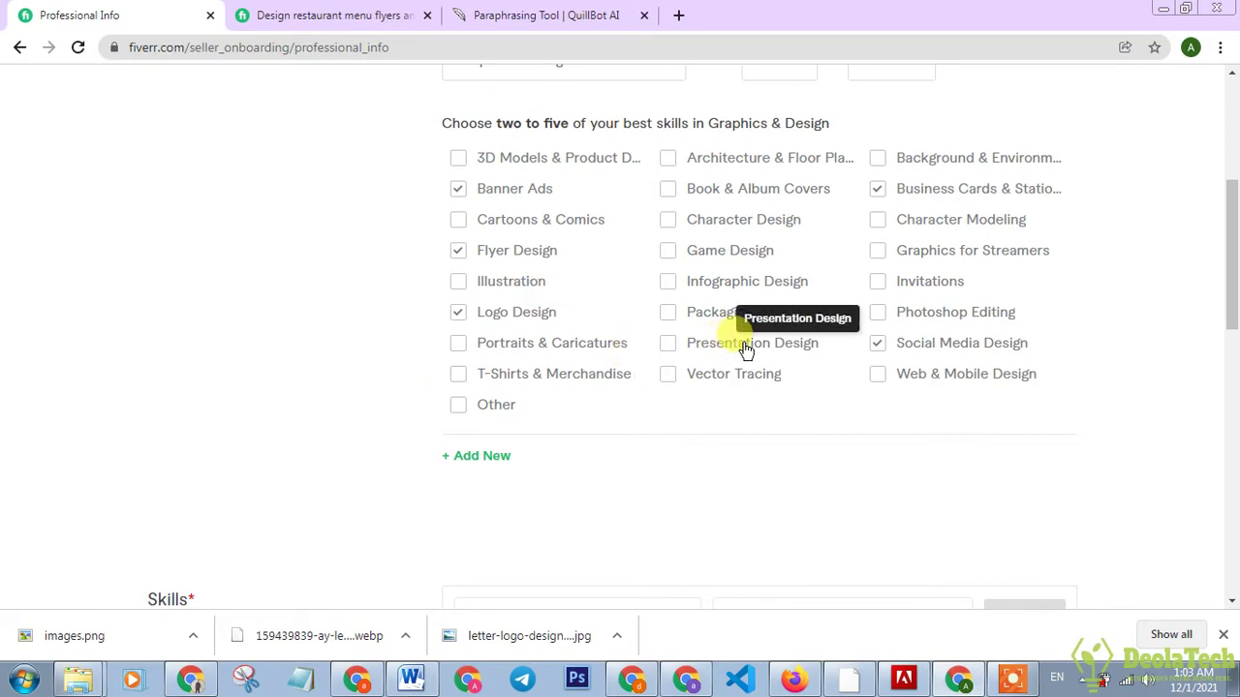
scroll(741, 344, "up", 2)
scroll(388, 388, "down", 2)
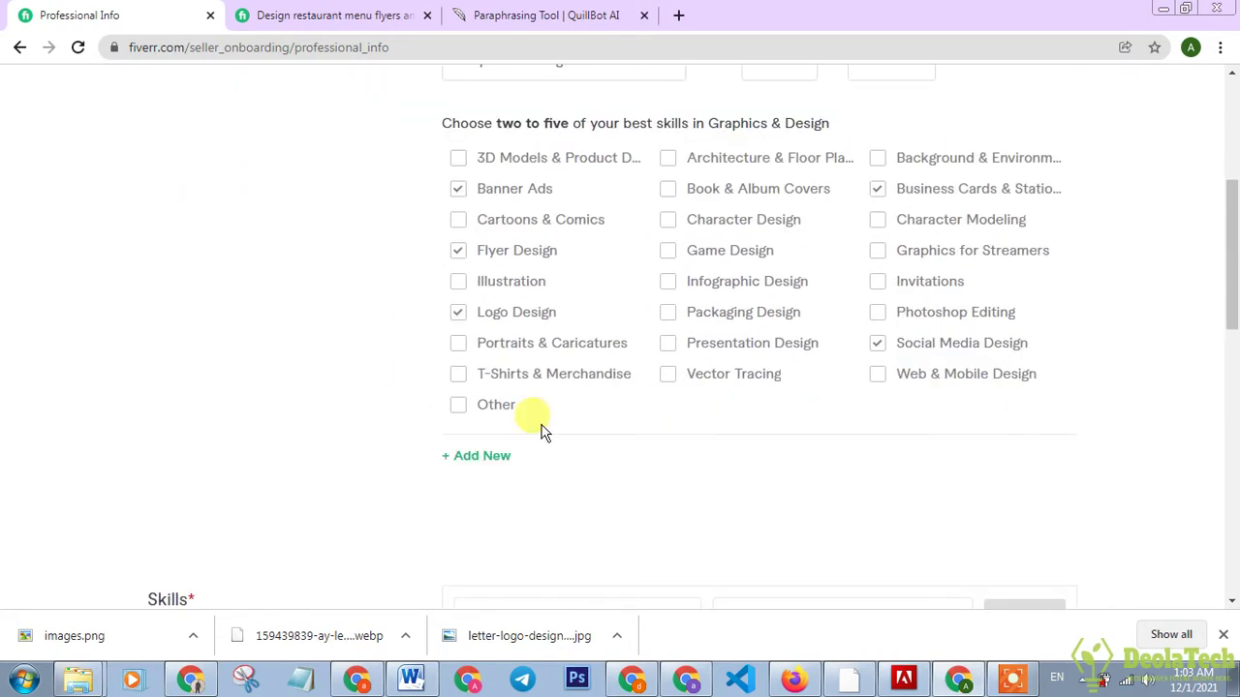
scroll(648, 421, "down", 1)
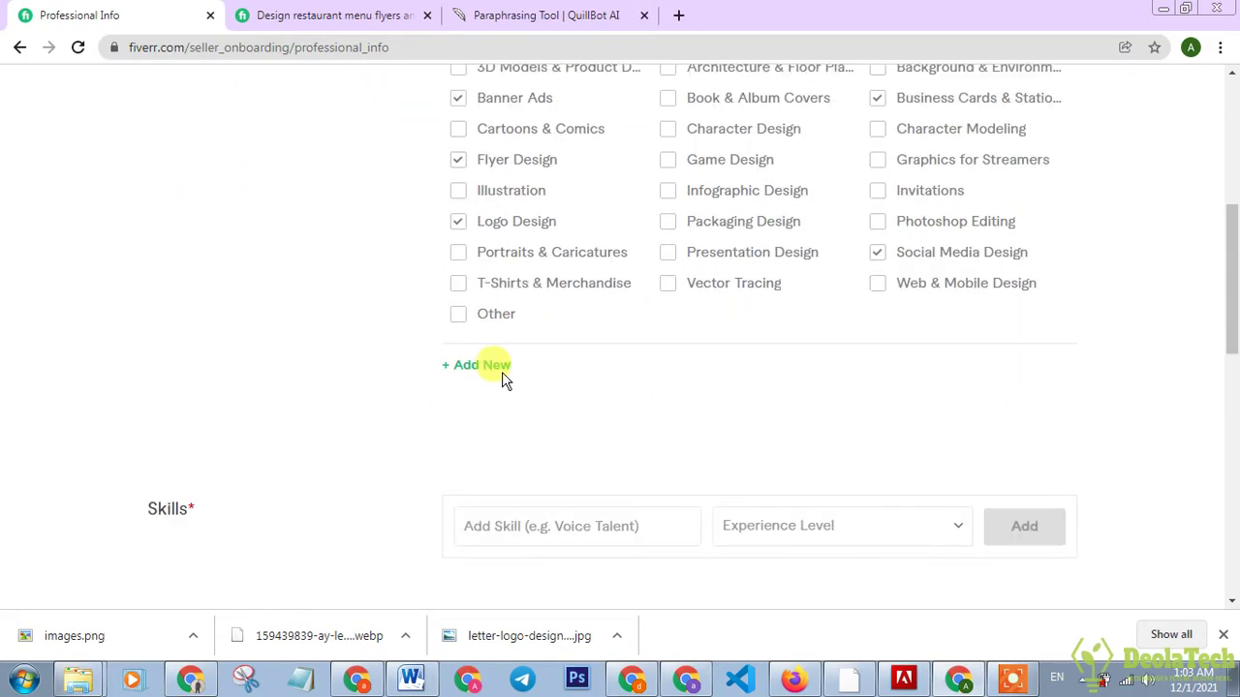
scroll(687, 402, "up", 3)
scroll(475, 412, "down", 1)
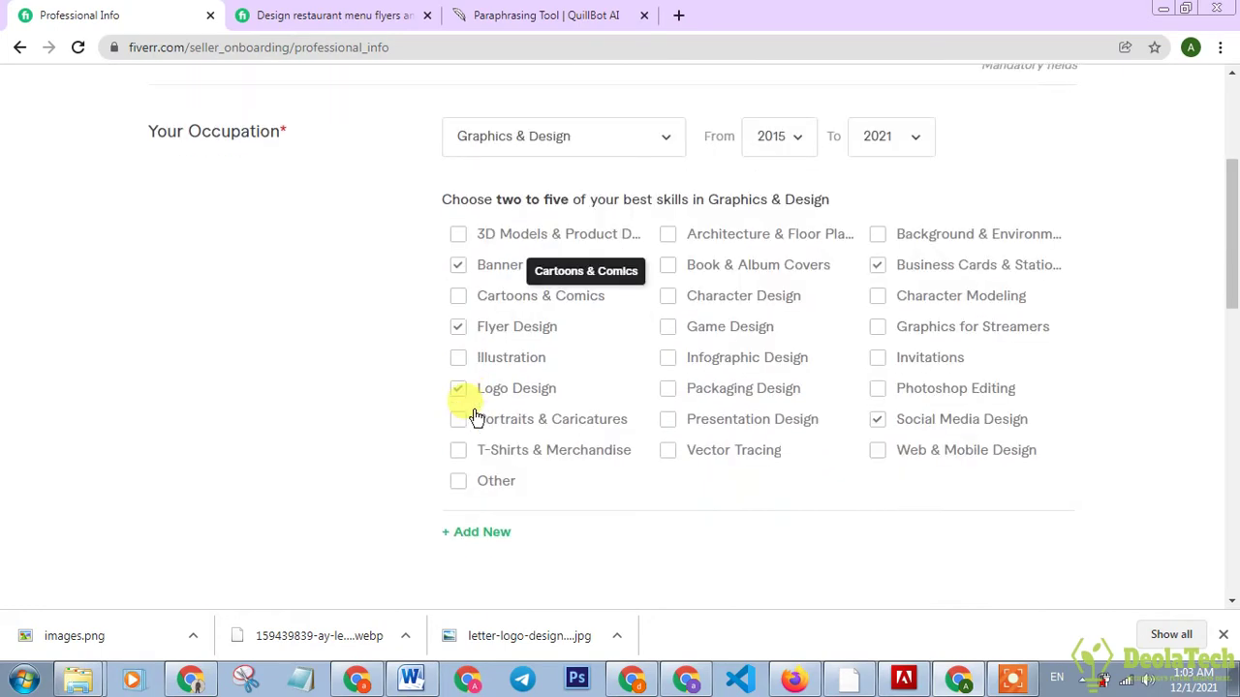
scroll(474, 415, "down", 2)
scroll(494, 391, "up", 1)
scroll(497, 391, "down", 1)
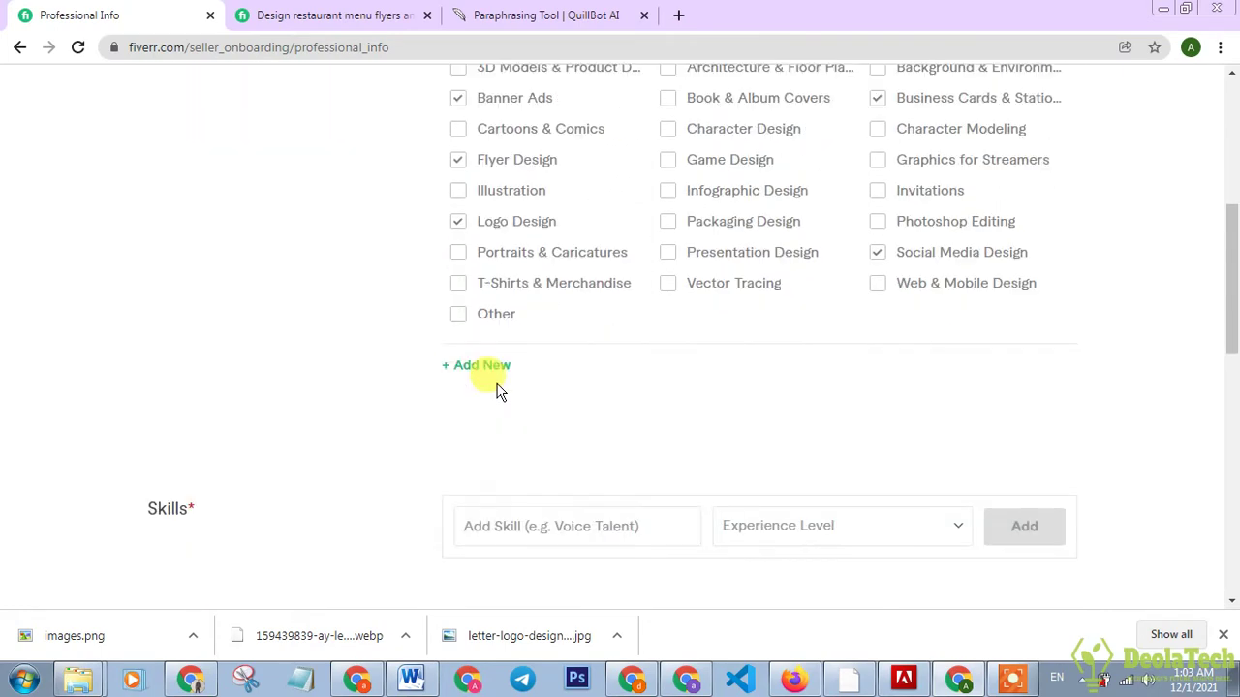
Add a second occupation entry, then remove it while still empty
left_click(481, 376)
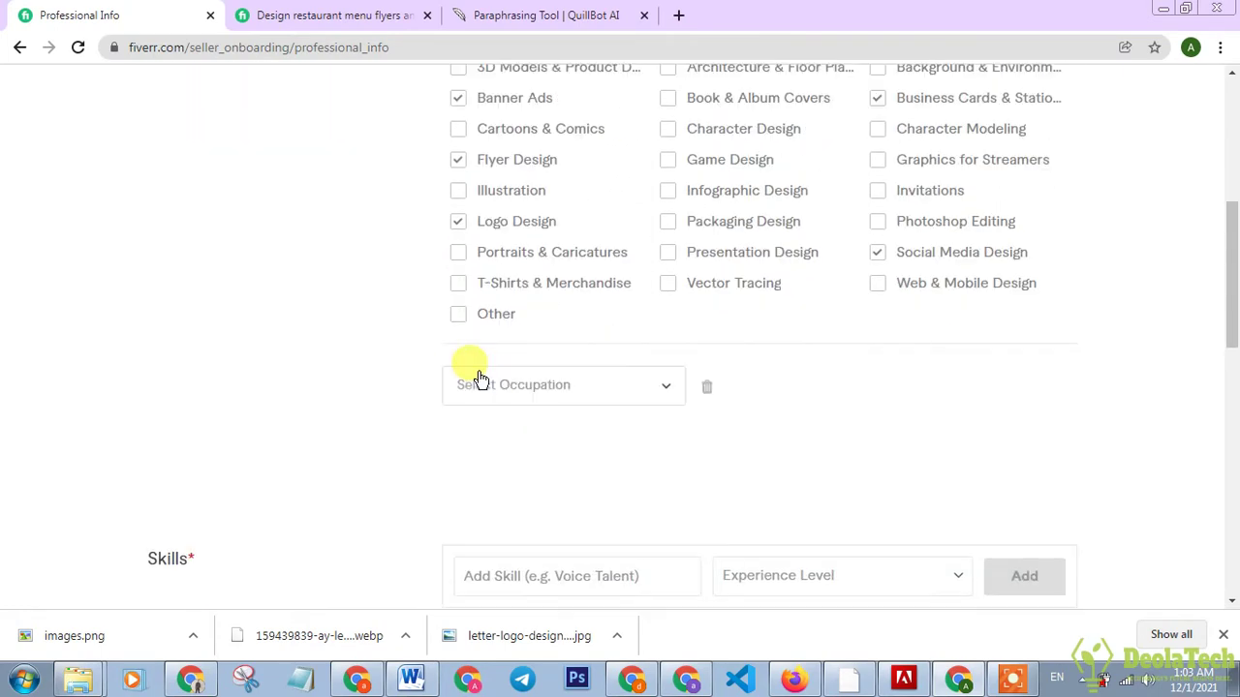
left_click(546, 384)
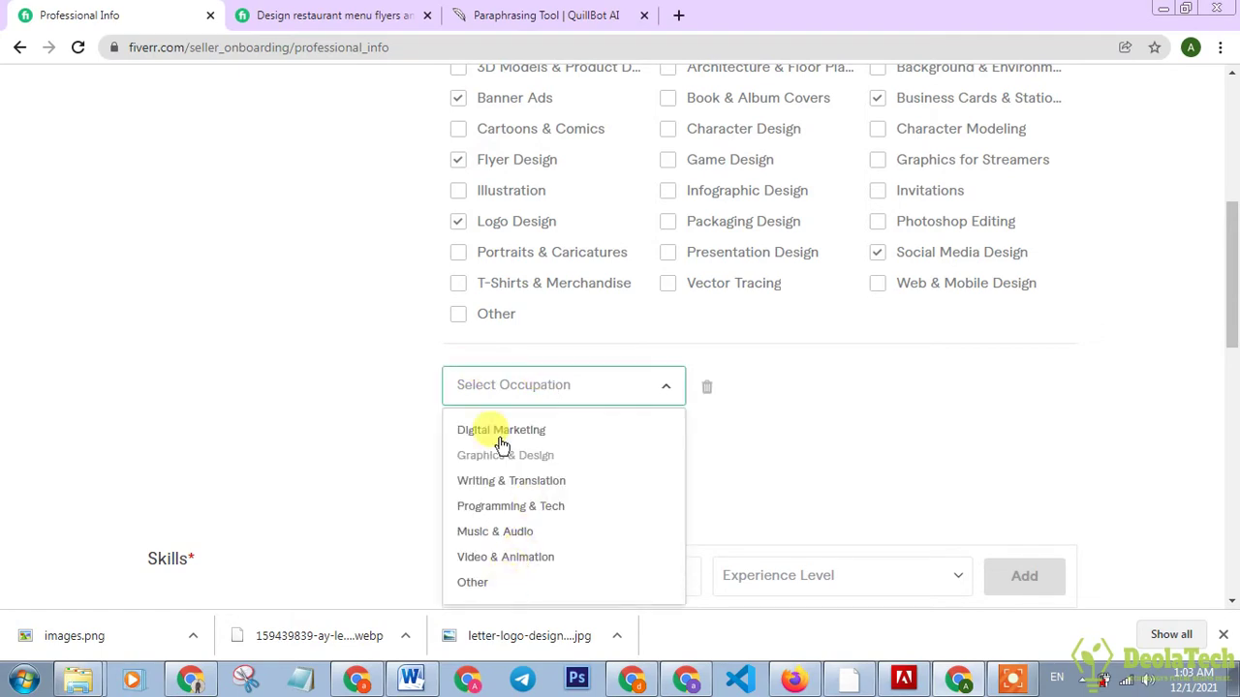
left_click(841, 386)
left_click(706, 387)
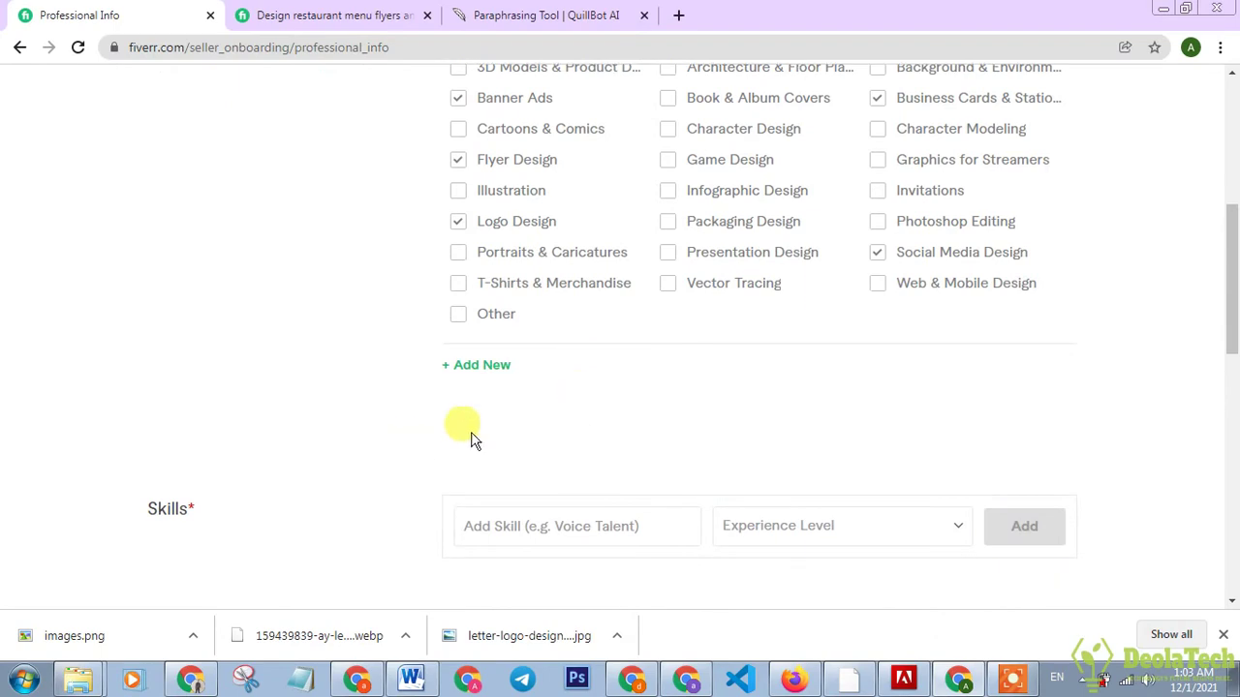
scroll(629, 290, "up", 3)
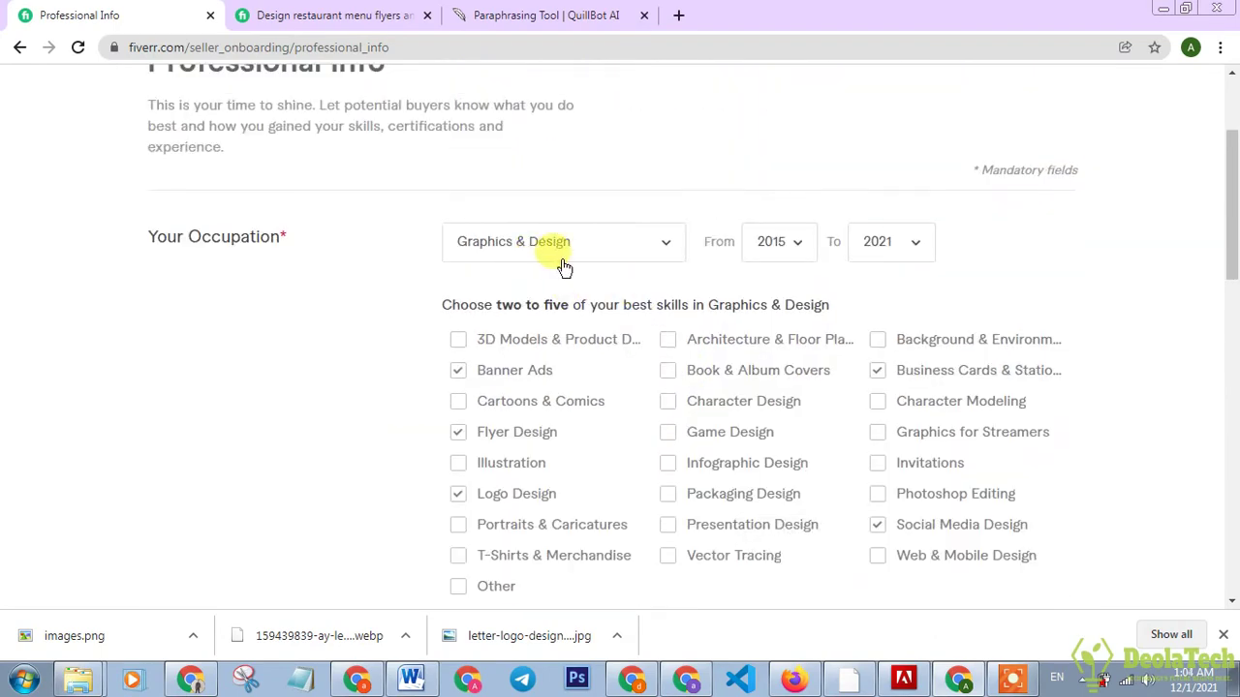
Add Social graphics to the Skills list at Expert level
scroll(656, 340, "down", 3)
scroll(655, 340, "down", 1)
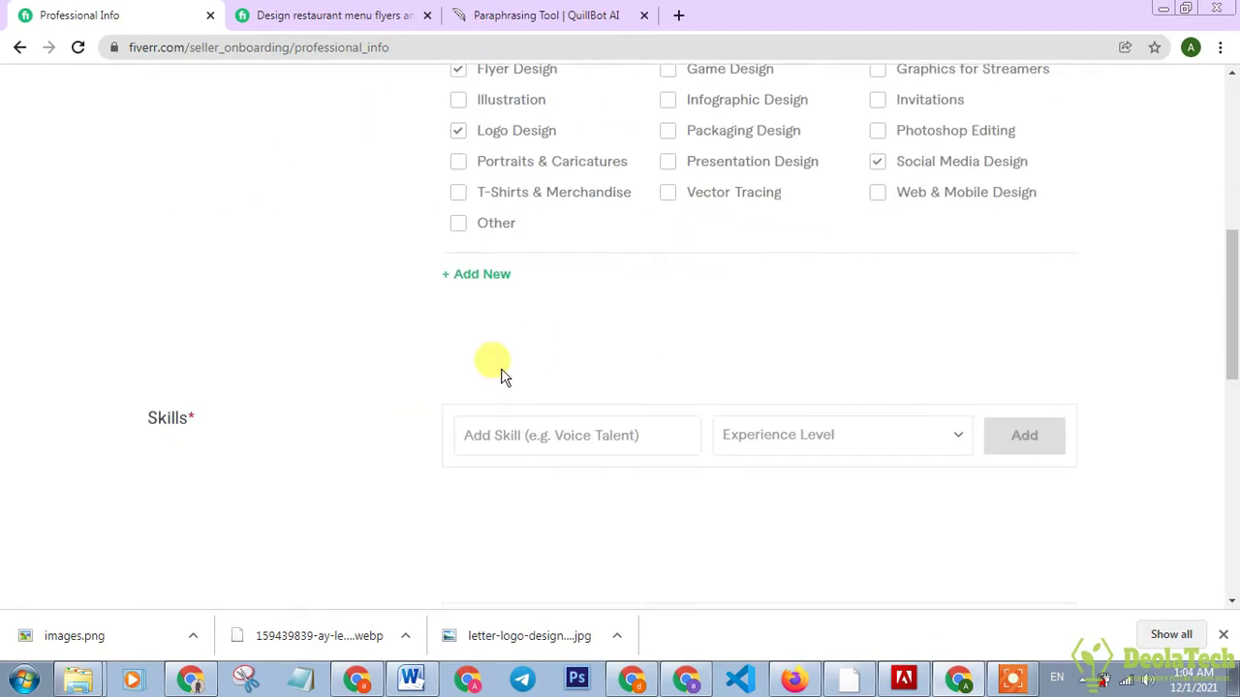
left_click(600, 445)
type("grp")
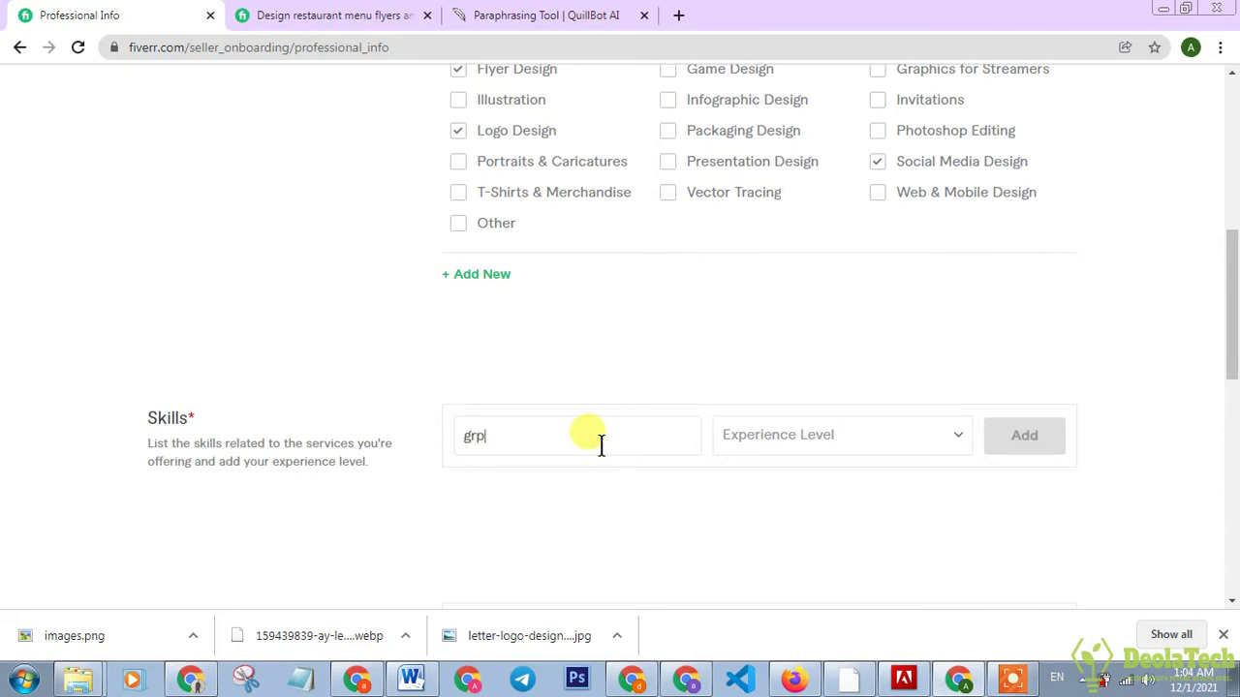
key("BackSpace")
type("a")
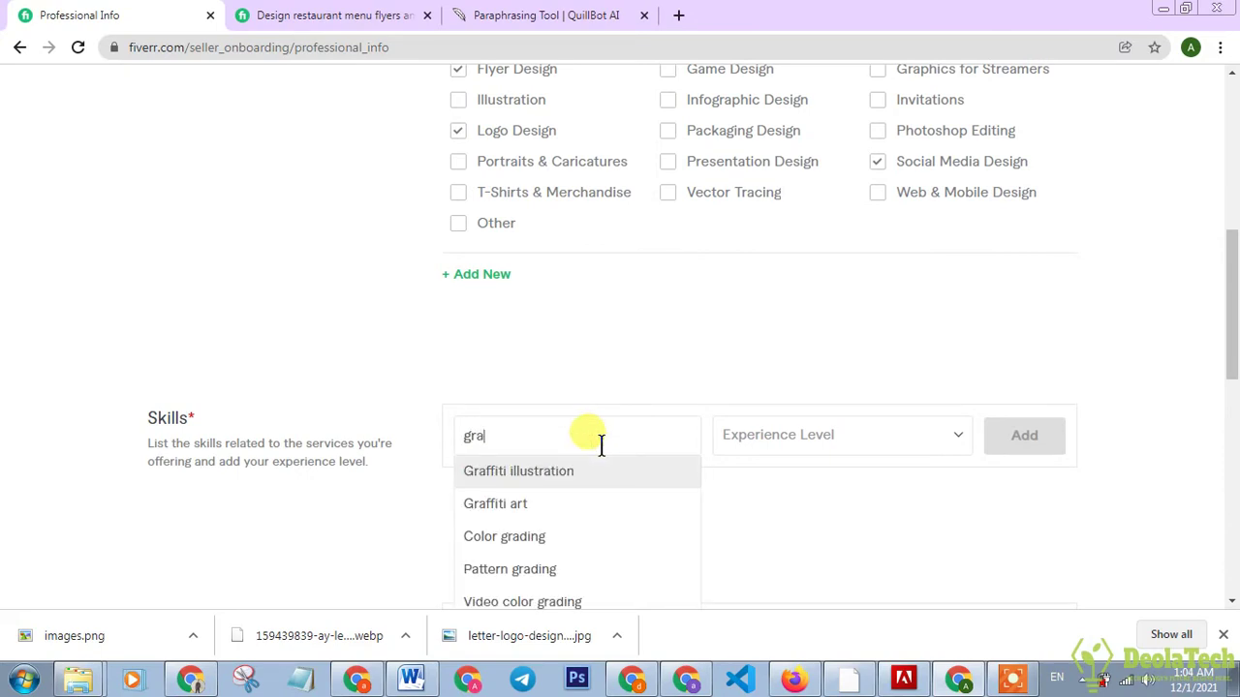
type("p")
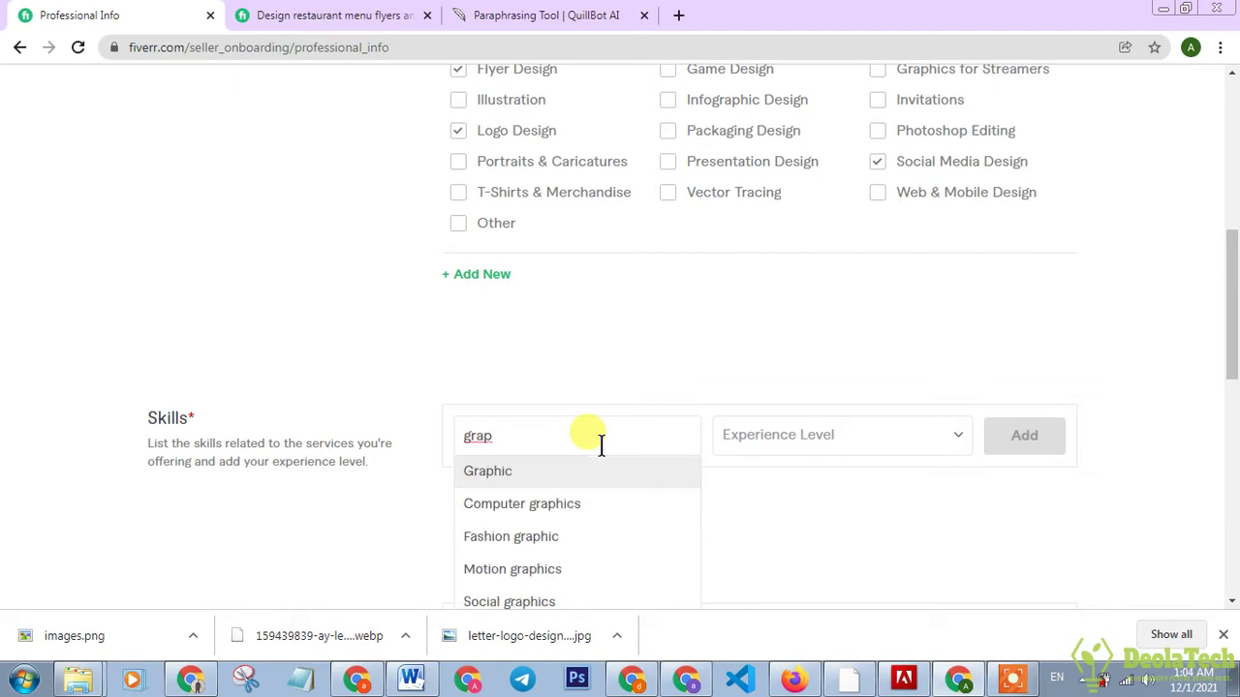
scroll(599, 450, "down", 1)
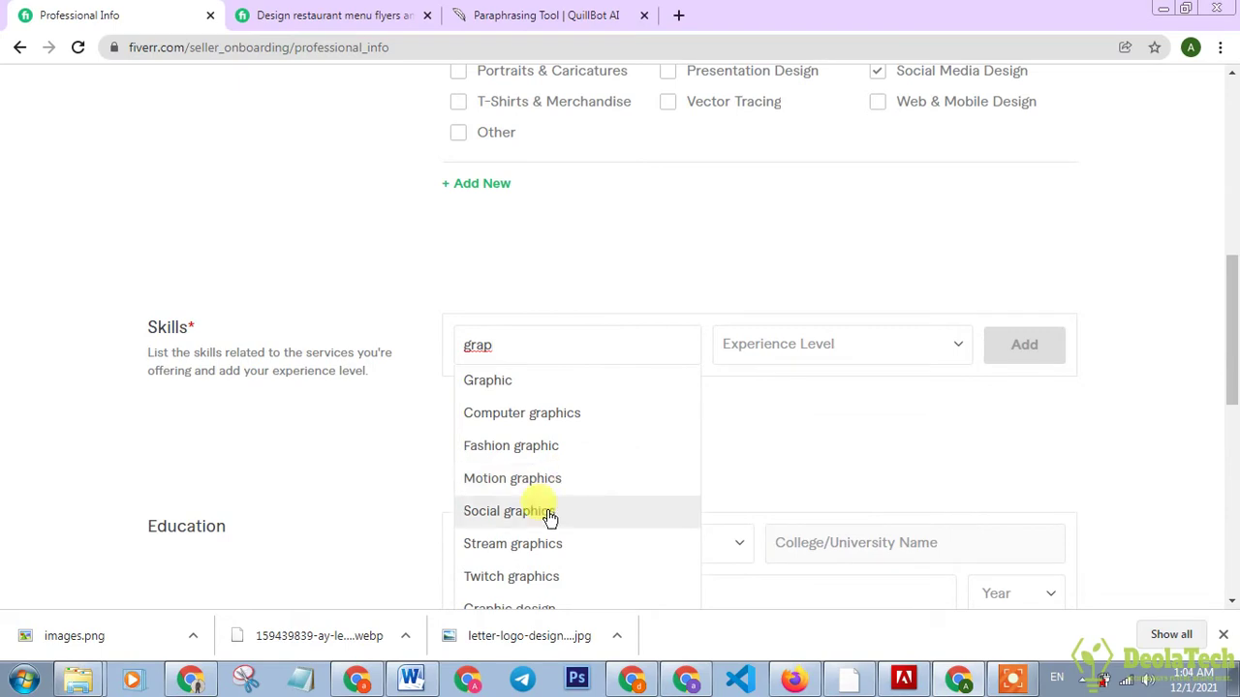
left_click(550, 518)
left_click(851, 353)
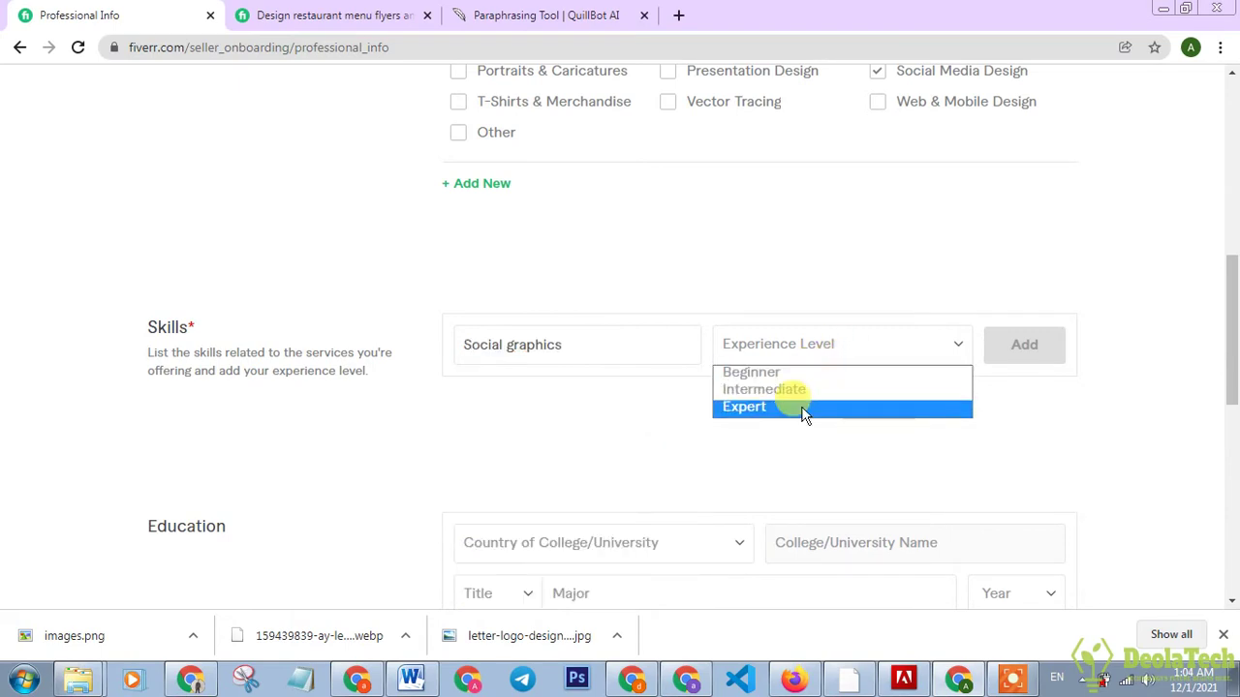
left_click(765, 405)
left_click(1023, 345)
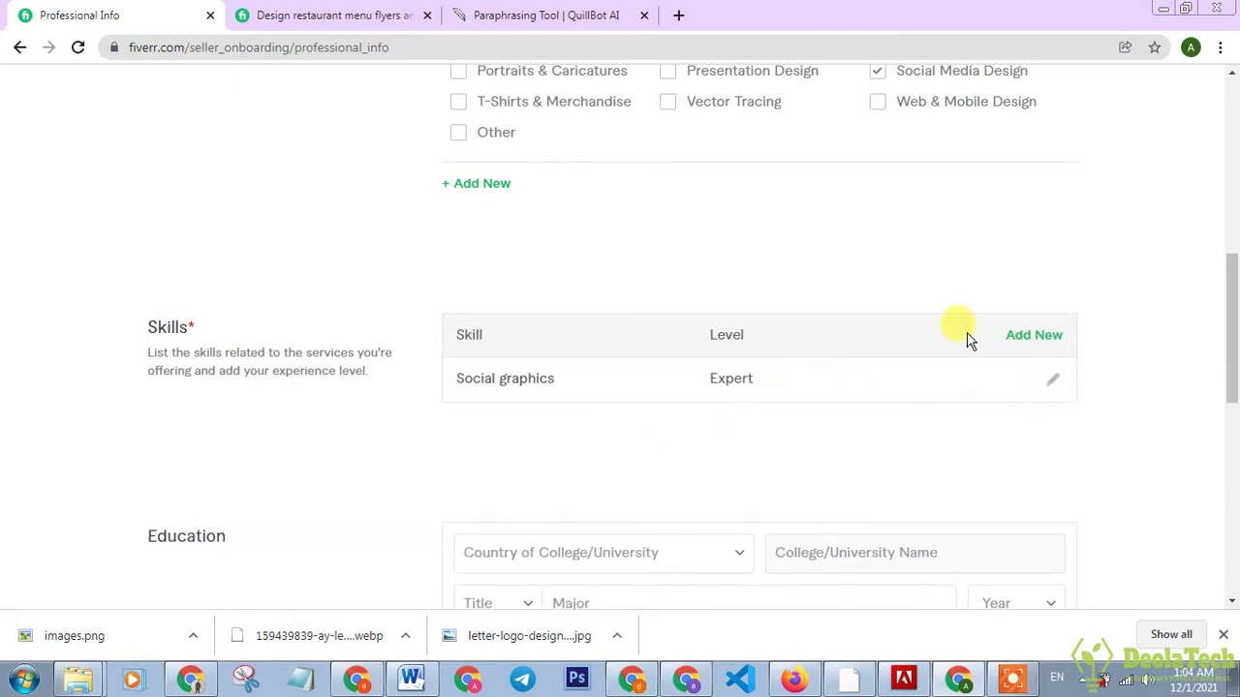
Add Graphic design as an Expert-level skill
left_click(1020, 344)
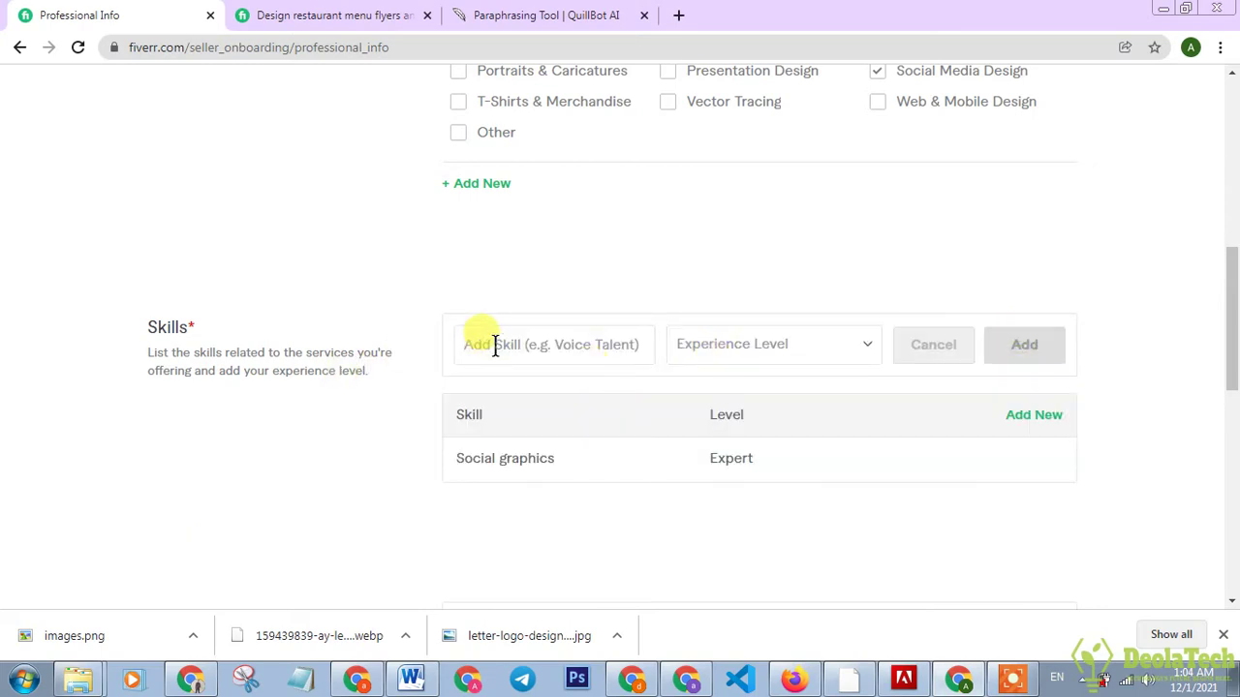
type("gra")
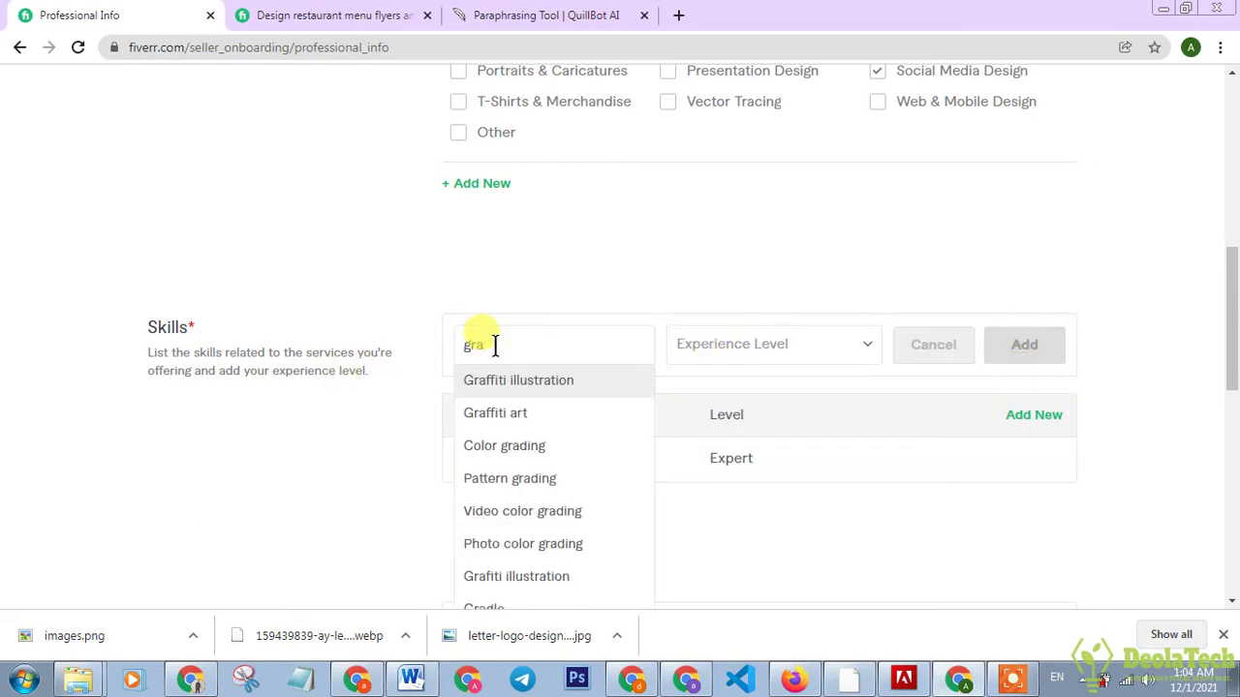
type("phi")
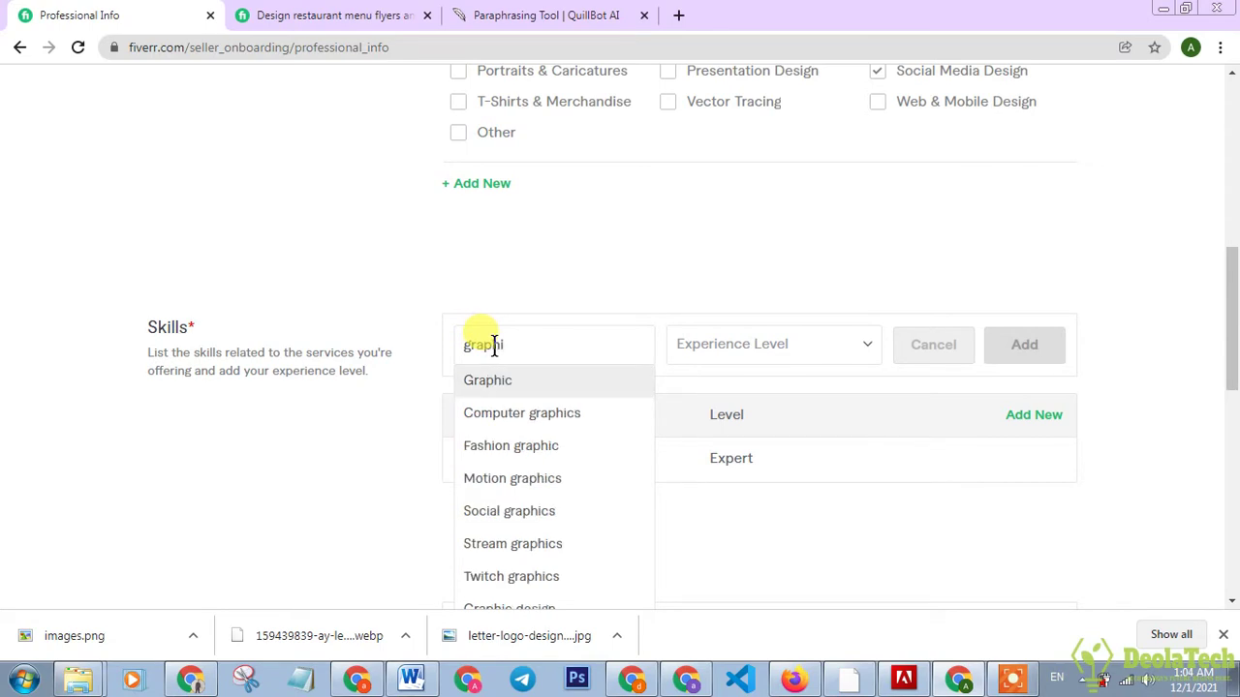
scroll(495, 354, "down", 2)
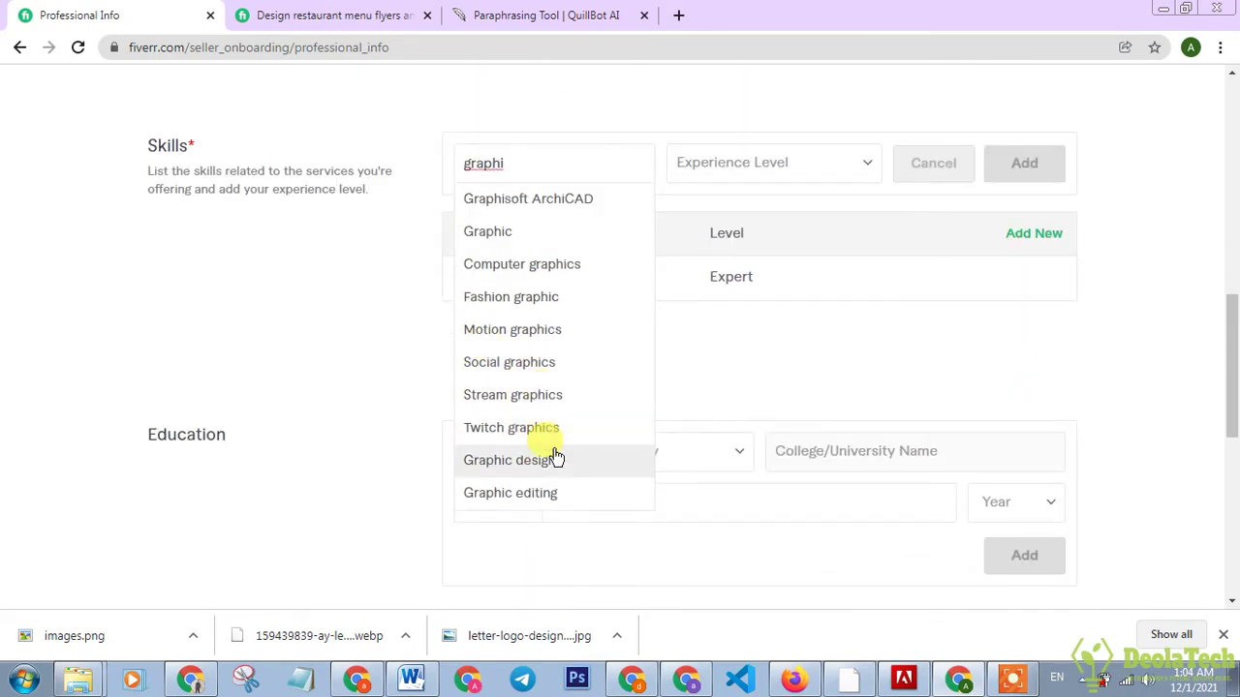
left_click(540, 460)
left_click(794, 166)
left_click(800, 226)
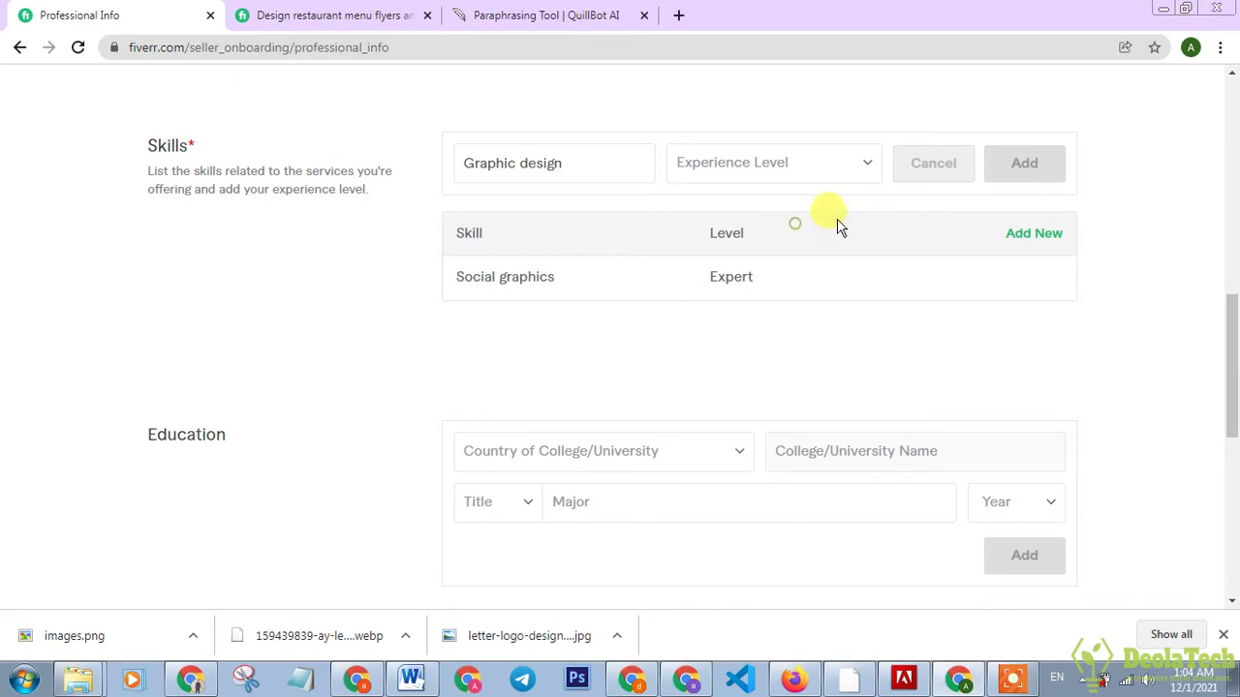
left_click(1044, 166)
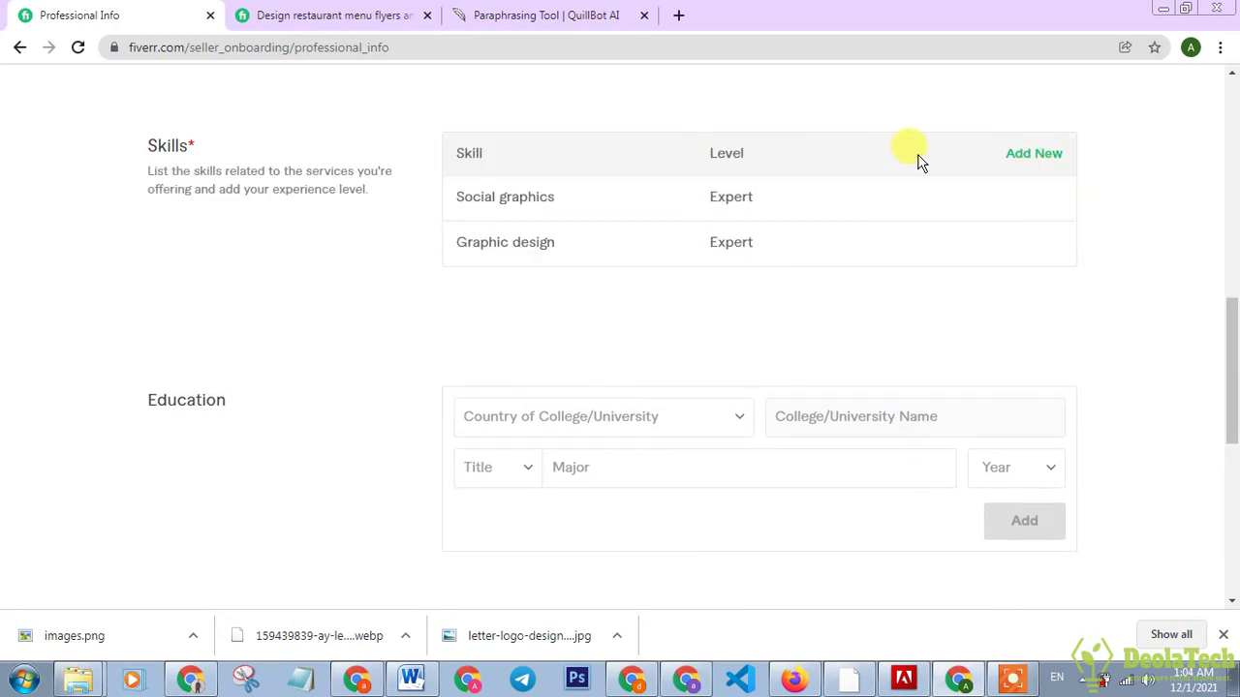
Add Adobe Photoshop as an Expert-level skill
left_click(1007, 150)
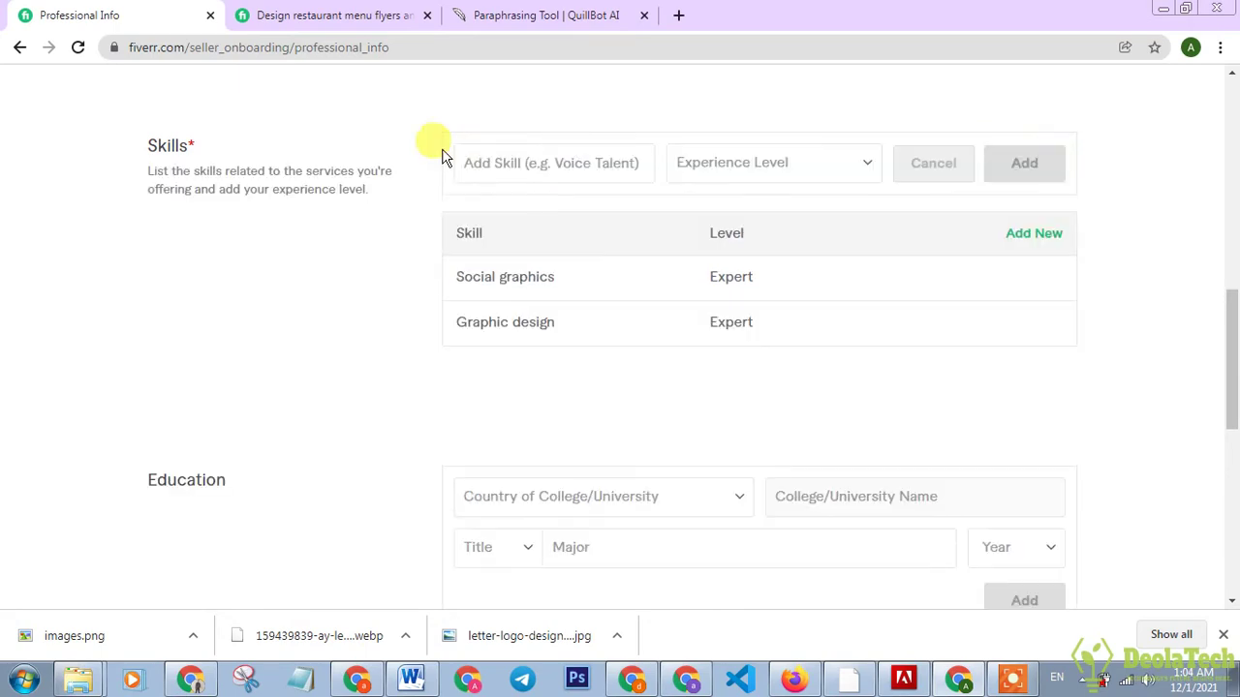
left_click(496, 163)
type("p")
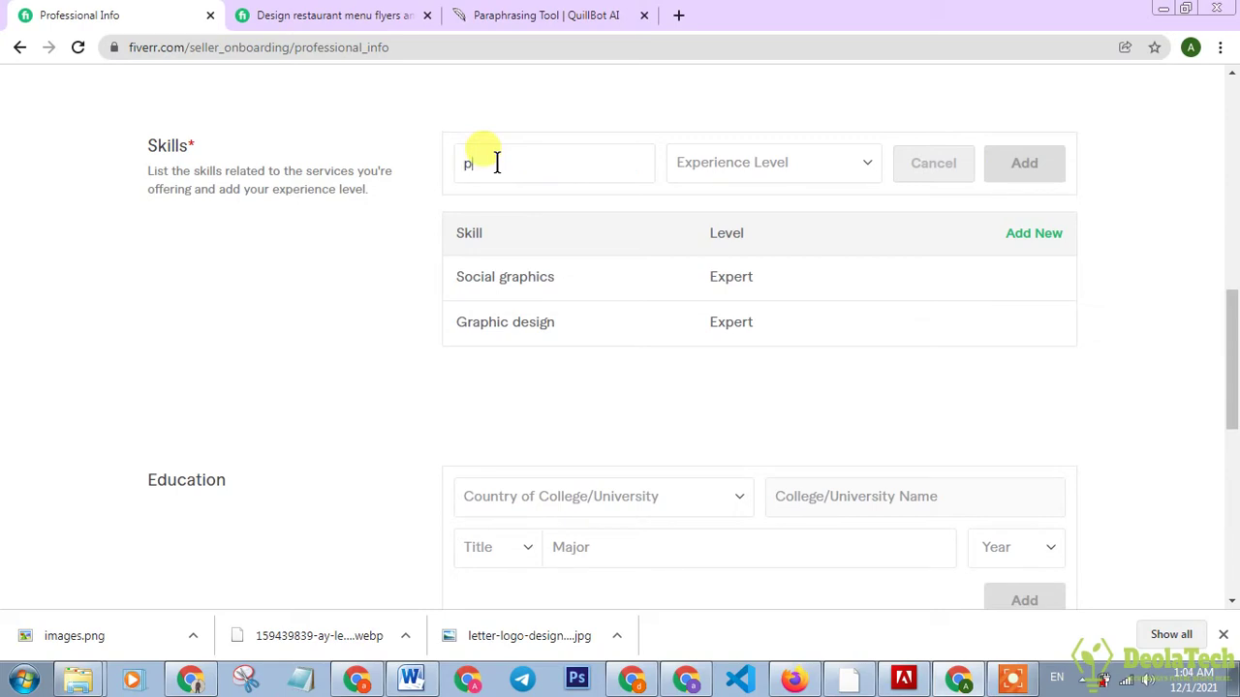
type("hotos")
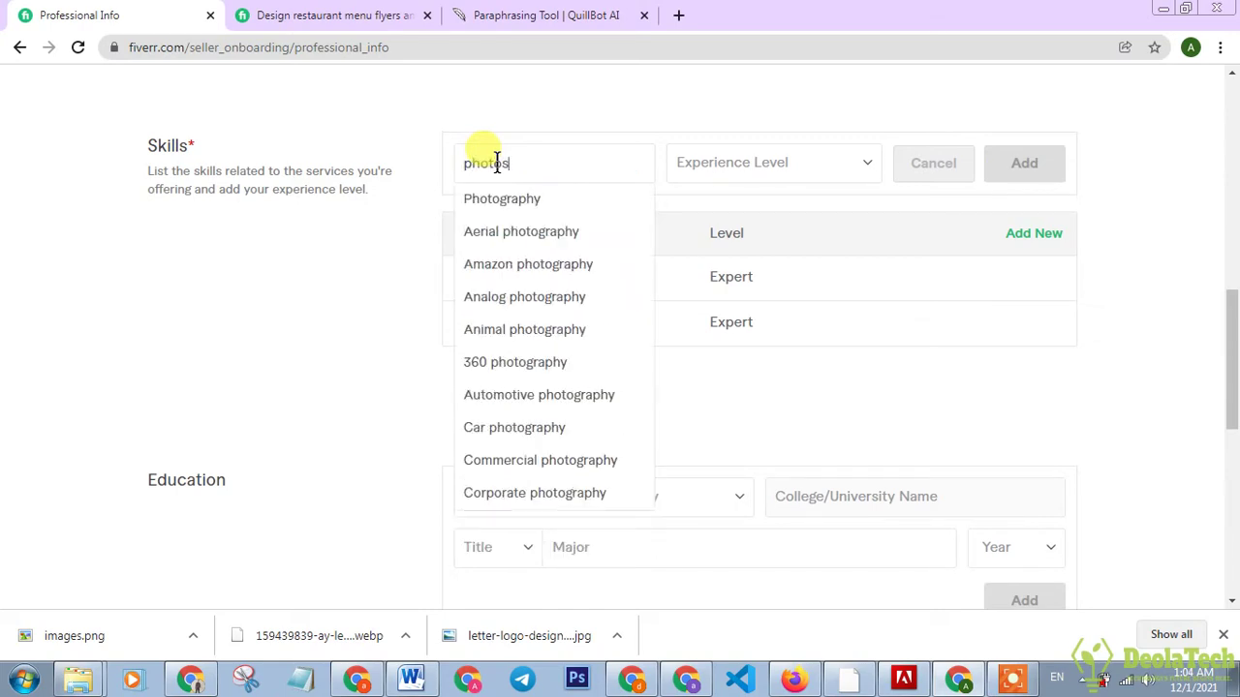
scroll(530, 330, "down", 1)
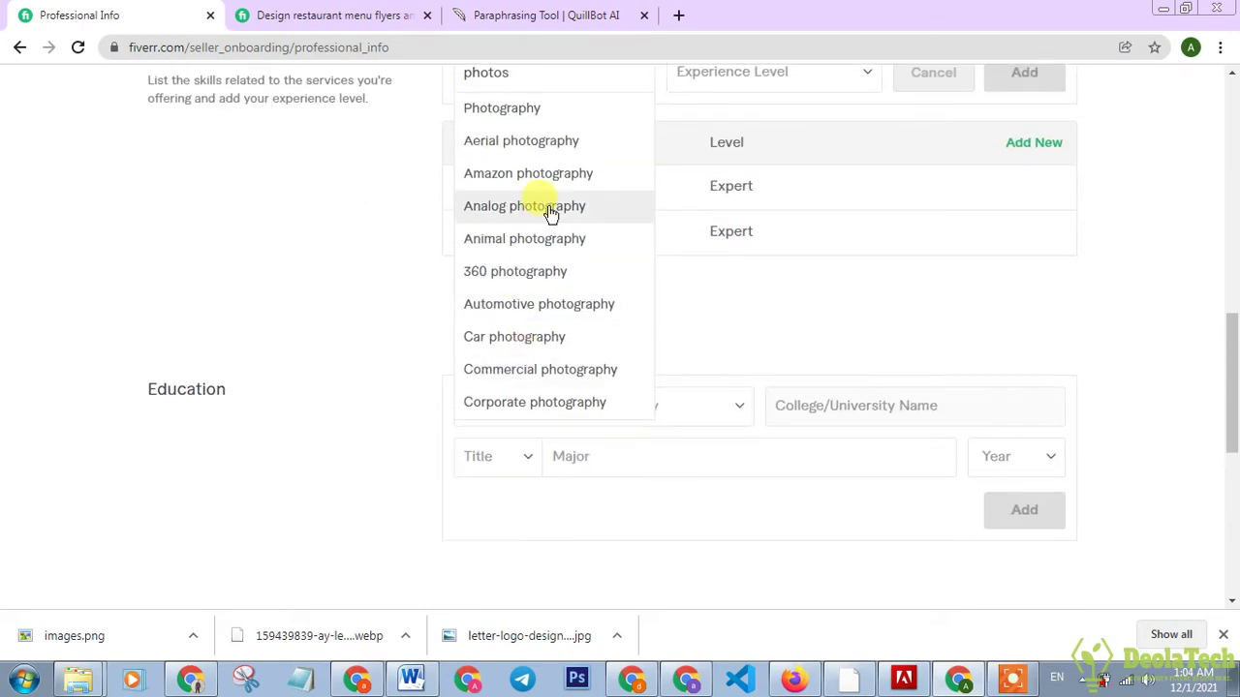
scroll(548, 210, "up", 1)
scroll(548, 210, "up", 1)
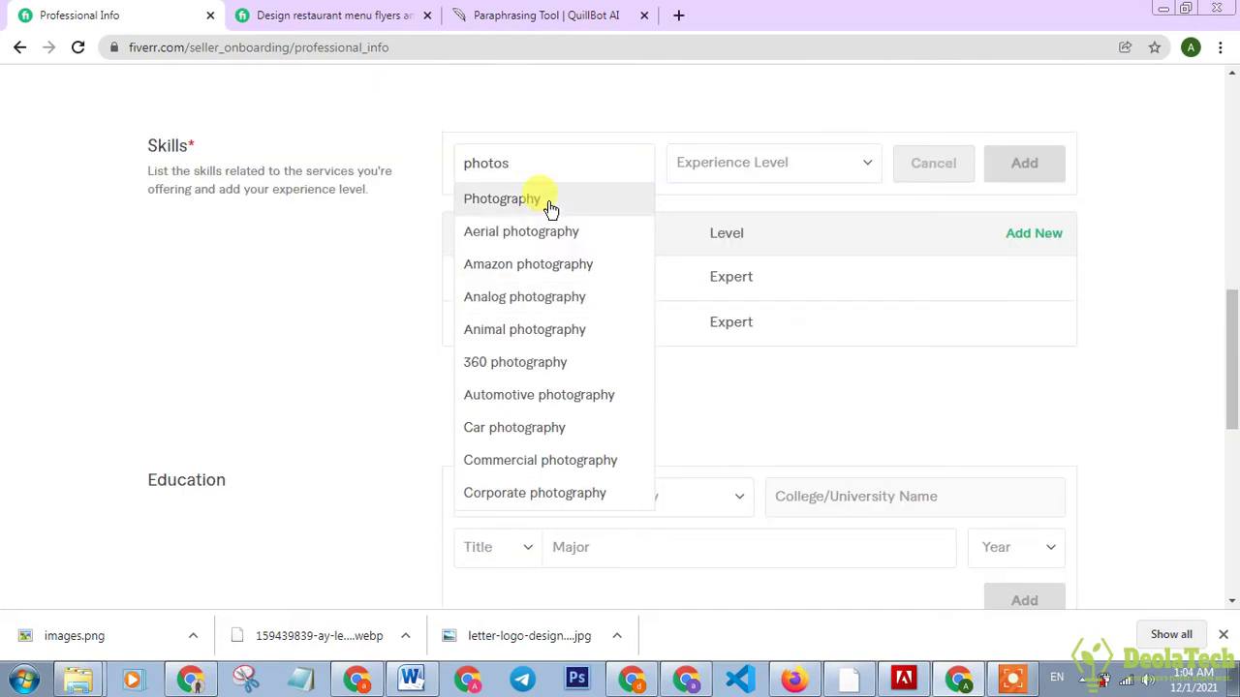
type("hop")
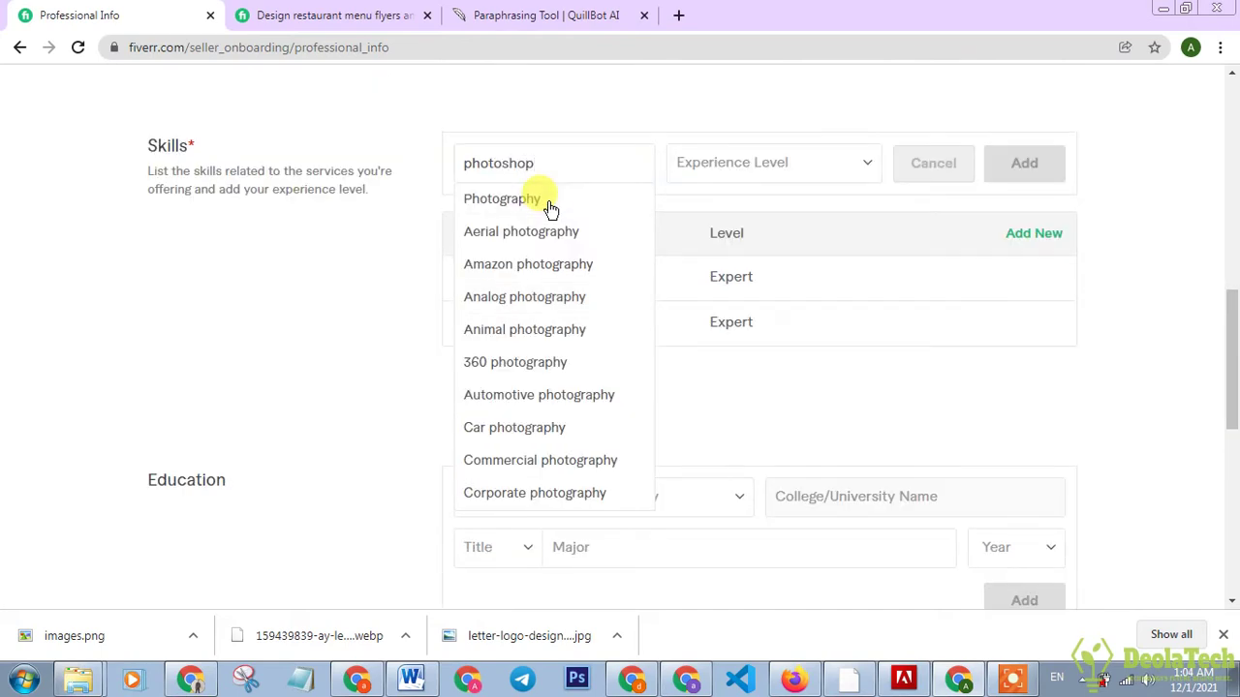
left_click(520, 201)
left_click(808, 161)
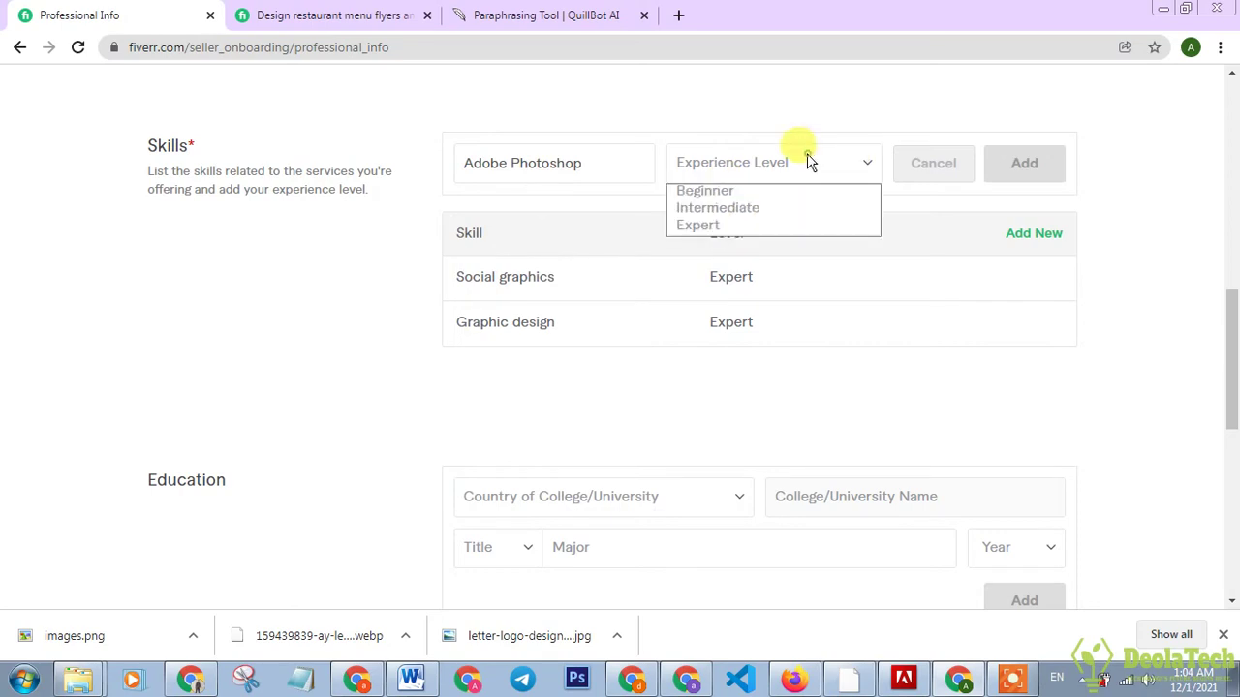
left_click(766, 224)
left_click(1003, 181)
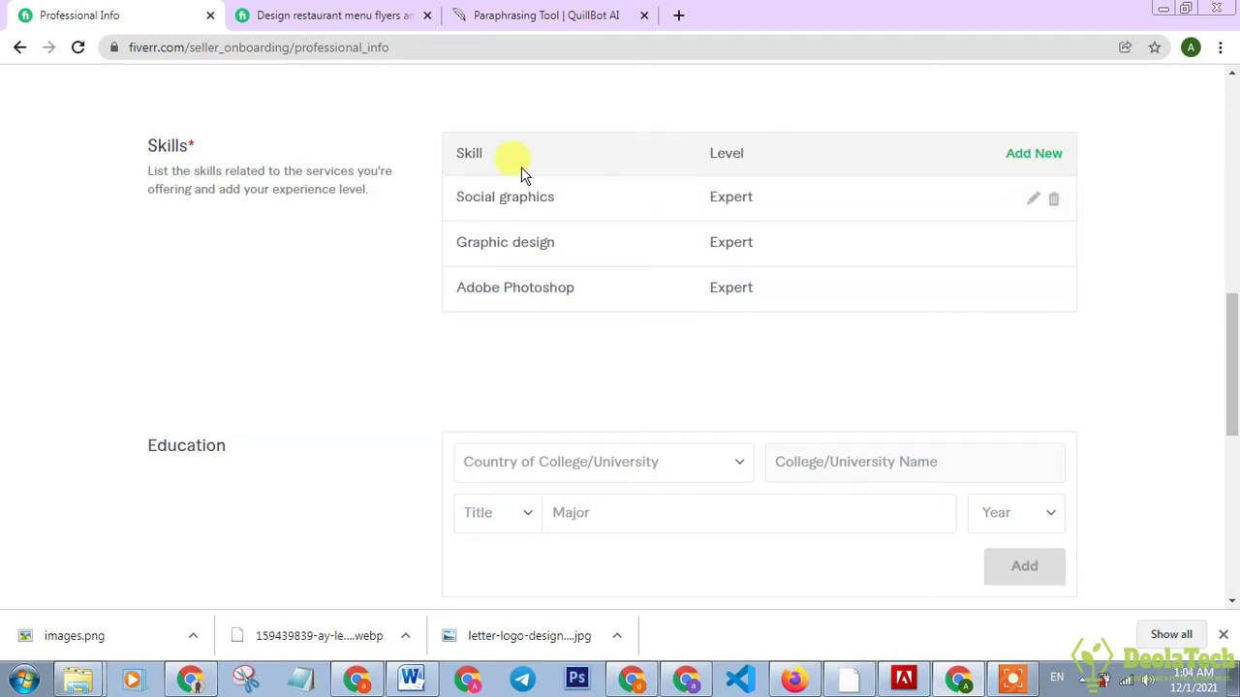
Add Adobe Illustrator to the Skills list at Expert level
left_click(1029, 156)
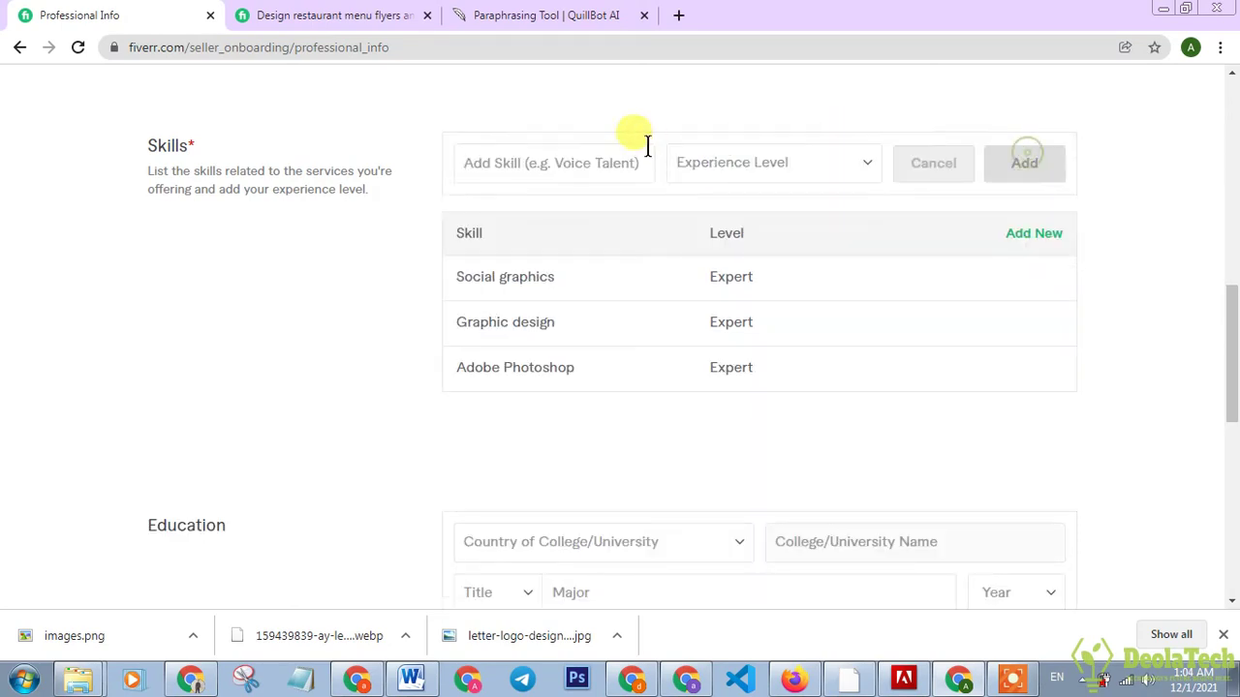
left_click(584, 164)
type("a")
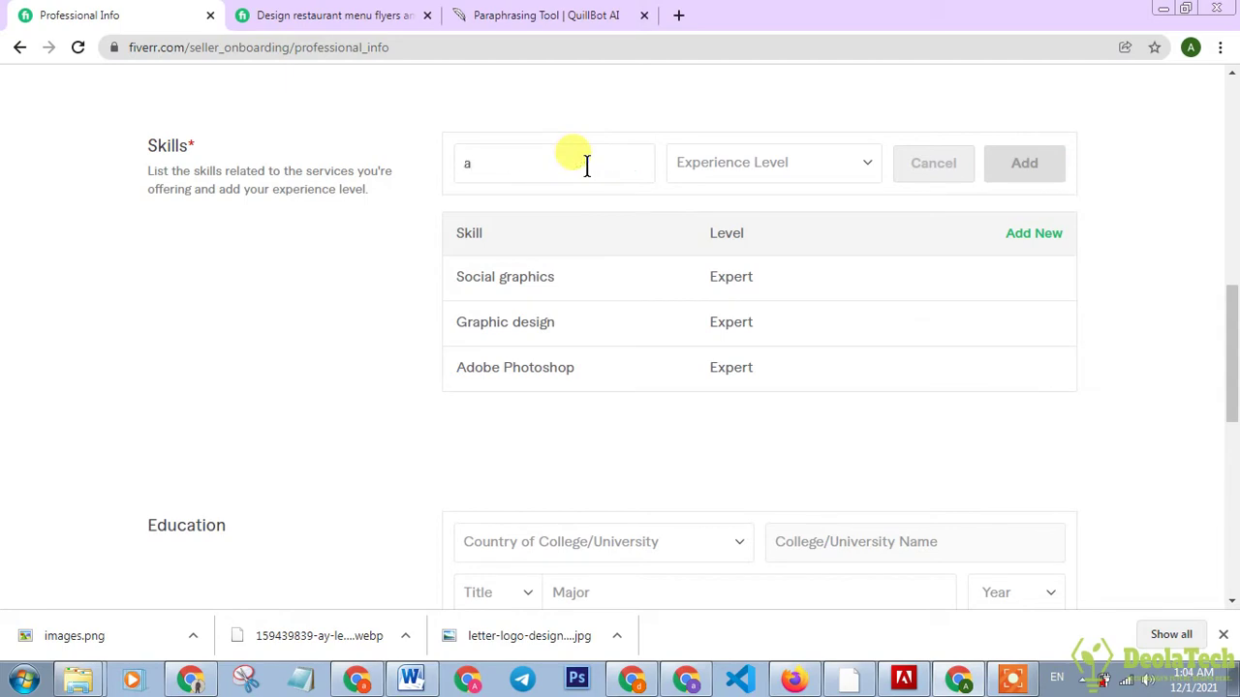
type("di")
key("BackSpace")
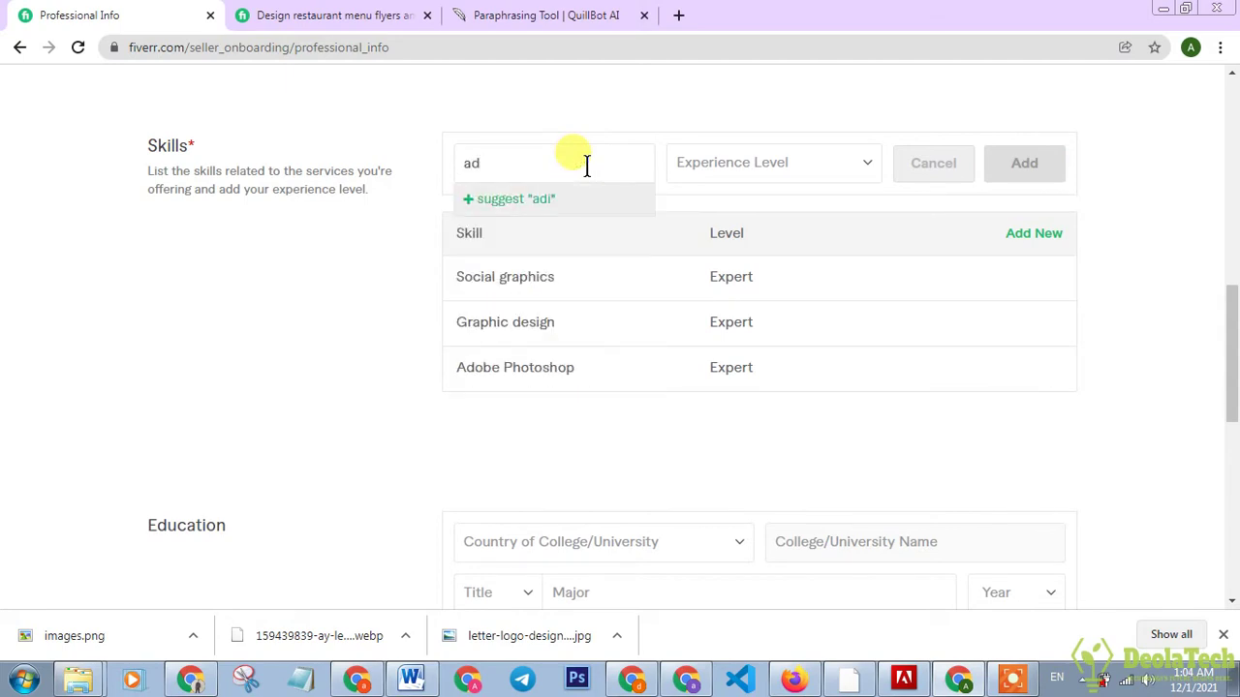
type("obr")
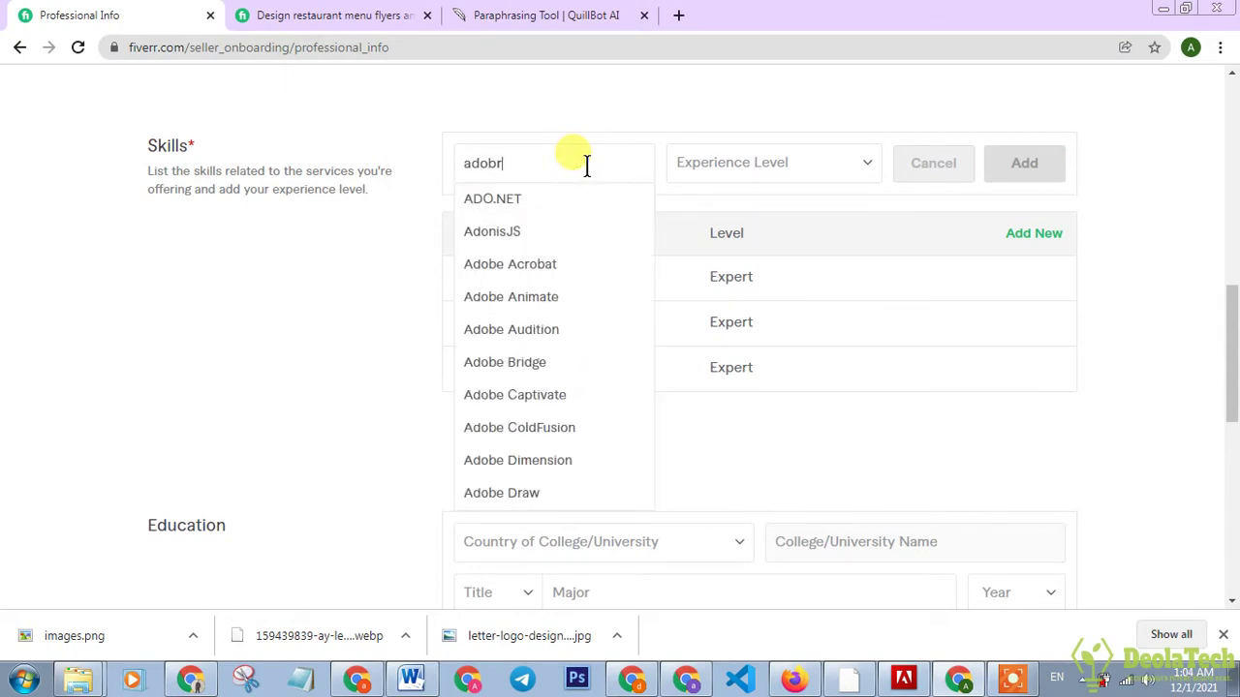
key("BackSpace")
key("BackSpace")
type("r")
key("BackSpace")
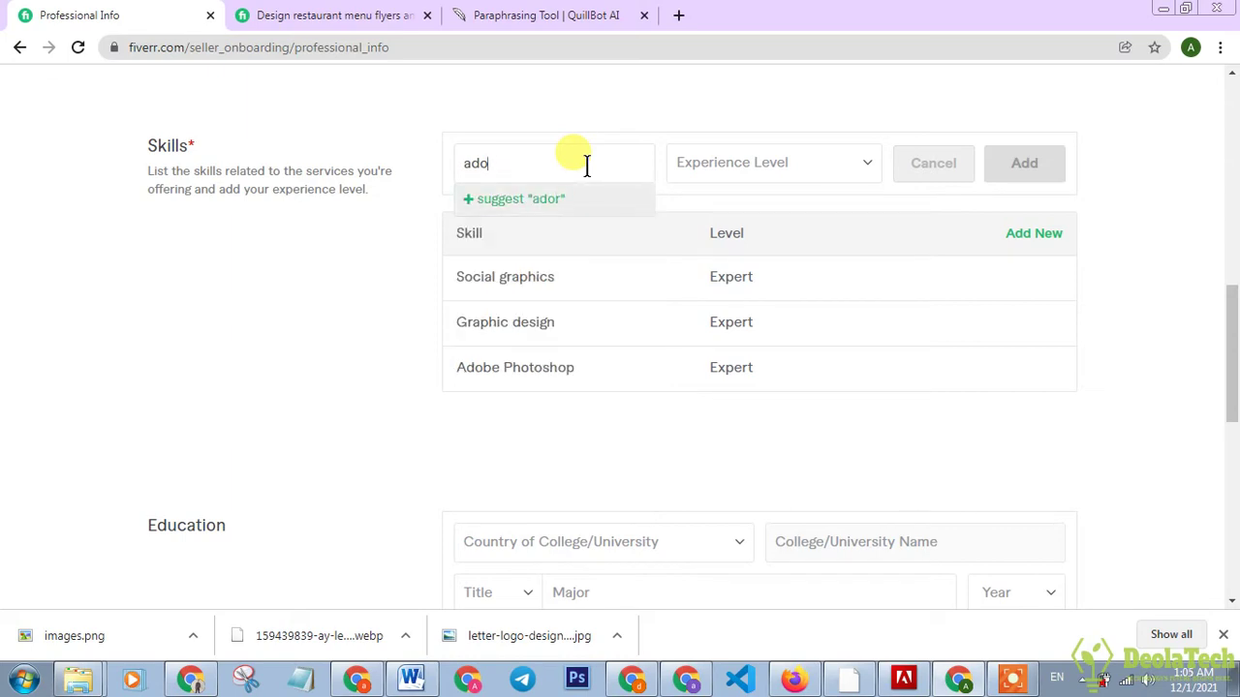
type("be")
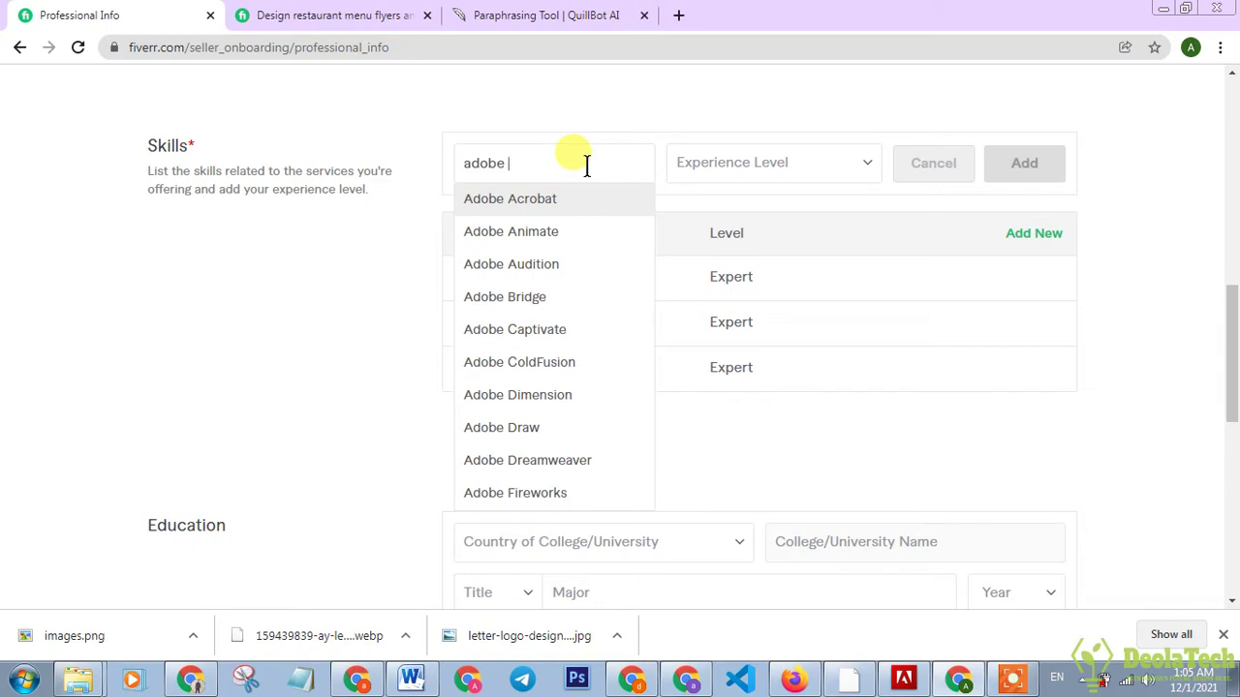
type(" i")
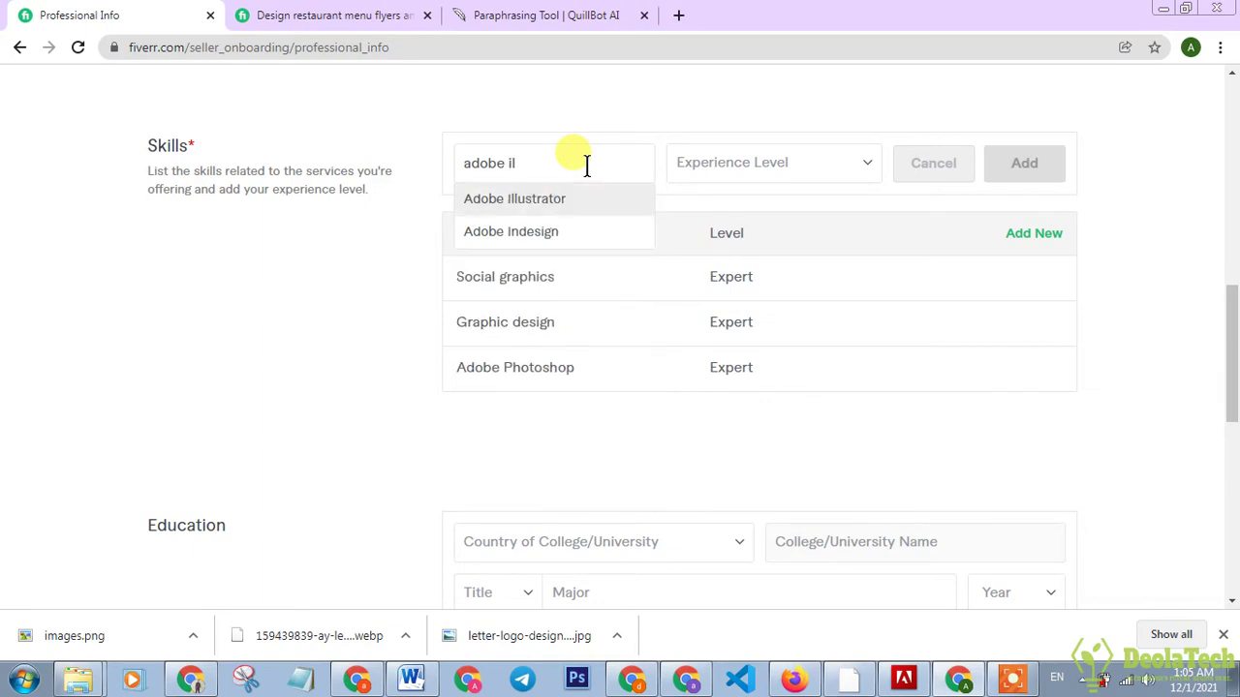
type("l")
left_click(545, 201)
left_click(794, 167)
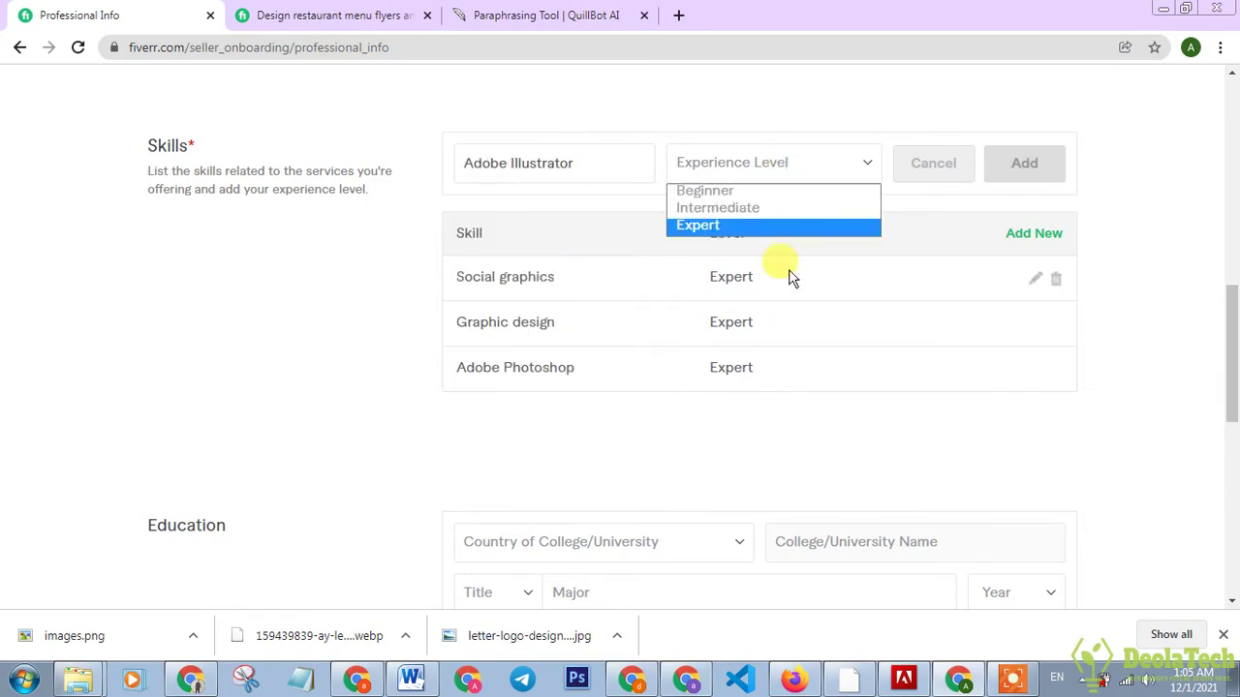
left_click(725, 224)
left_click(1027, 164)
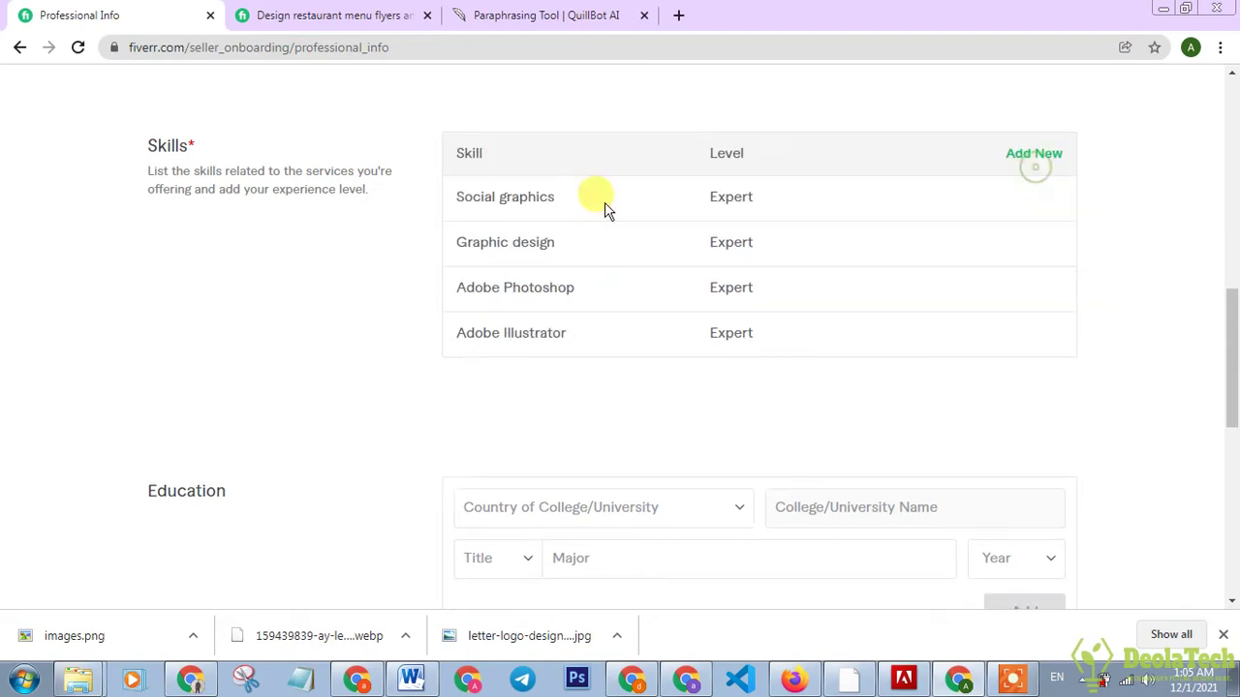
Add Figma at Expert level and start a blank entry for another skill
left_click(1037, 157)
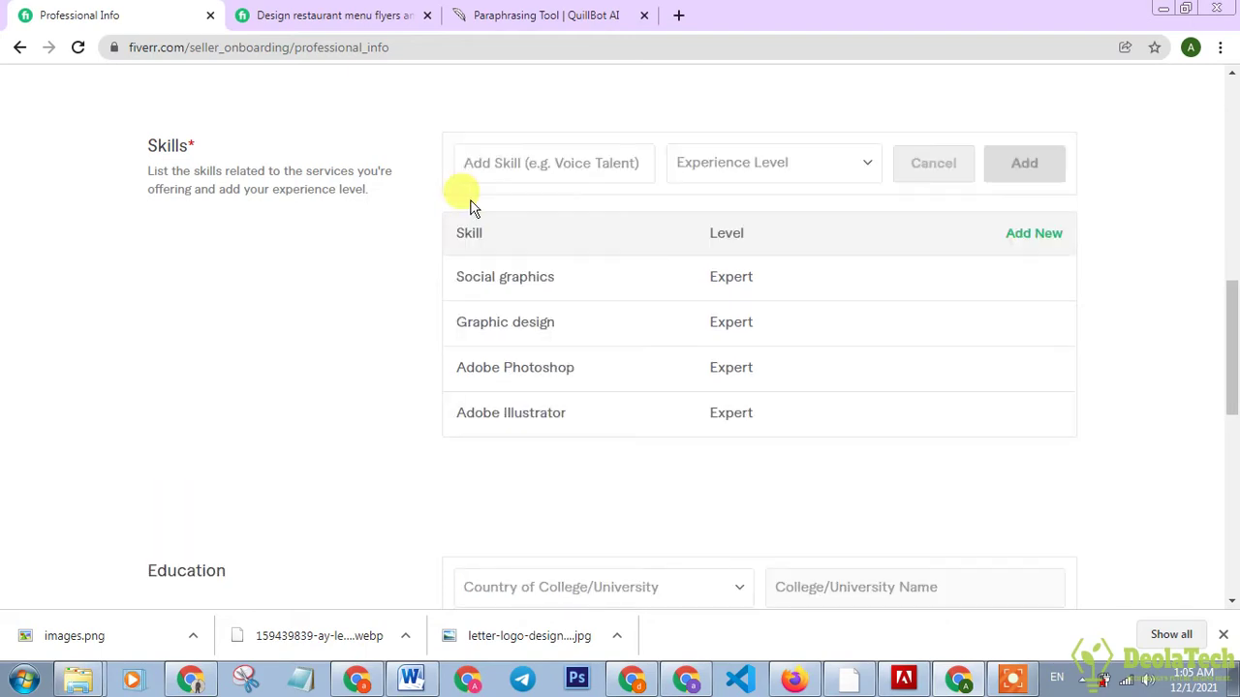
left_click(532, 156)
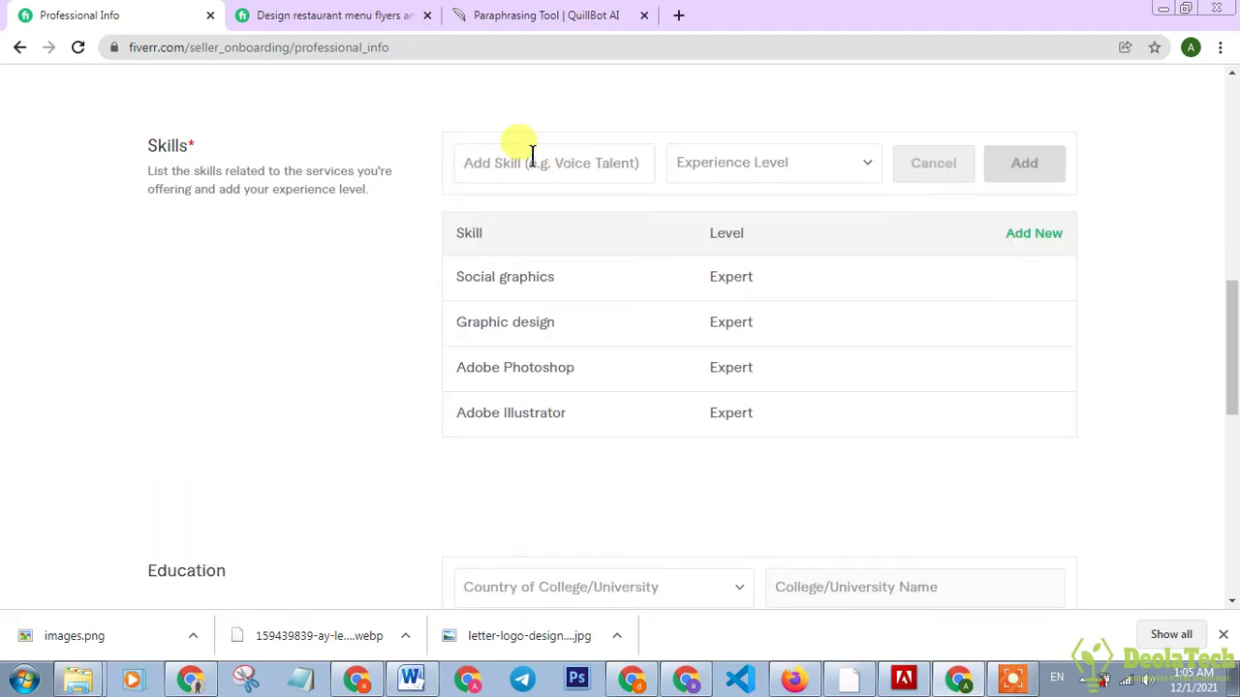
type("di")
key("BackSpace")
key("BackSpace")
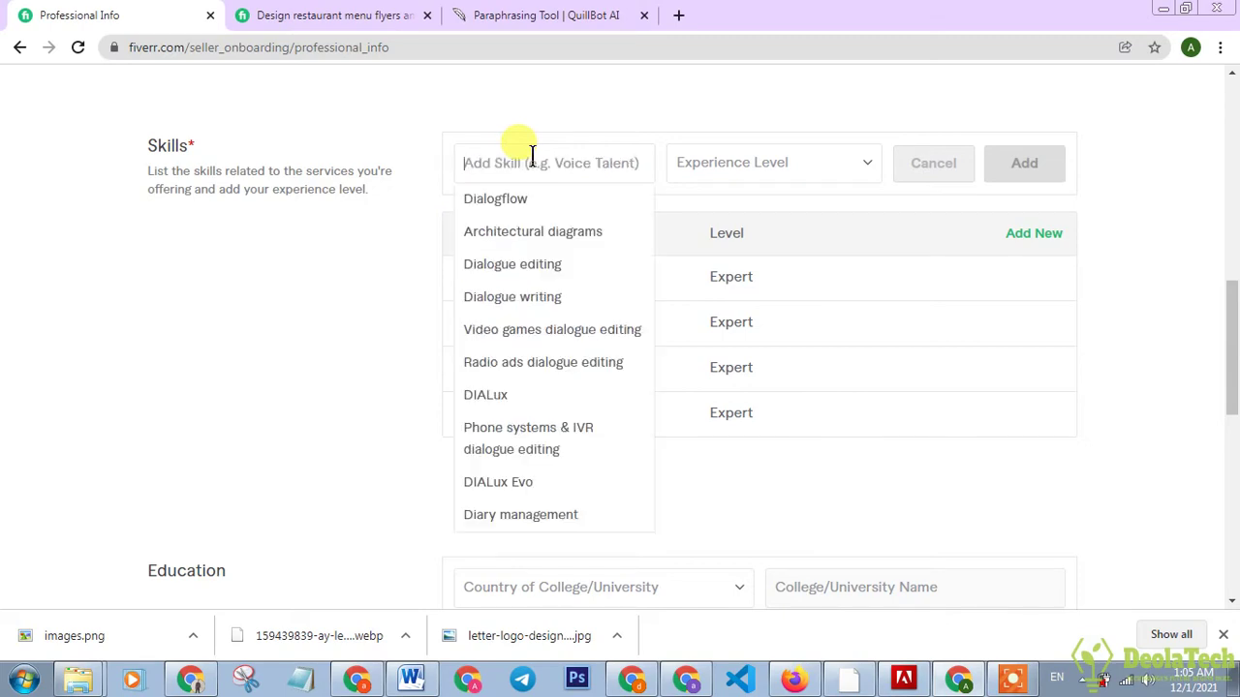
type("fig")
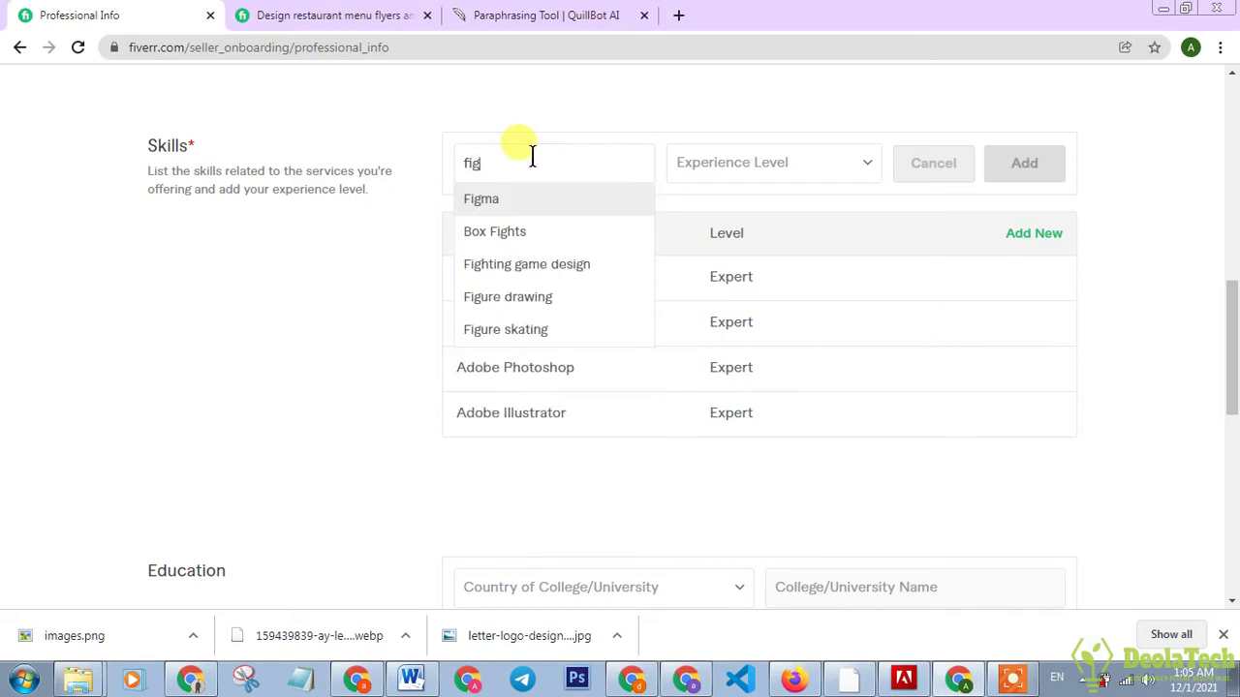
left_click(510, 205)
left_click(738, 172)
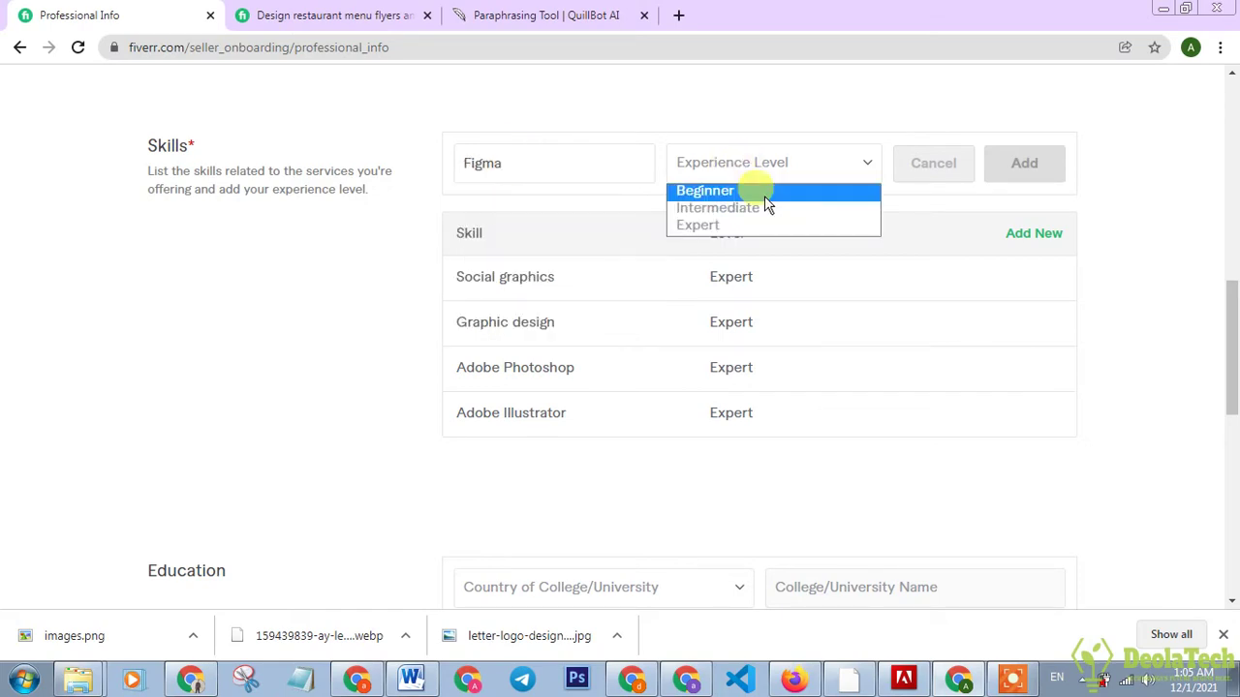
left_click(707, 226)
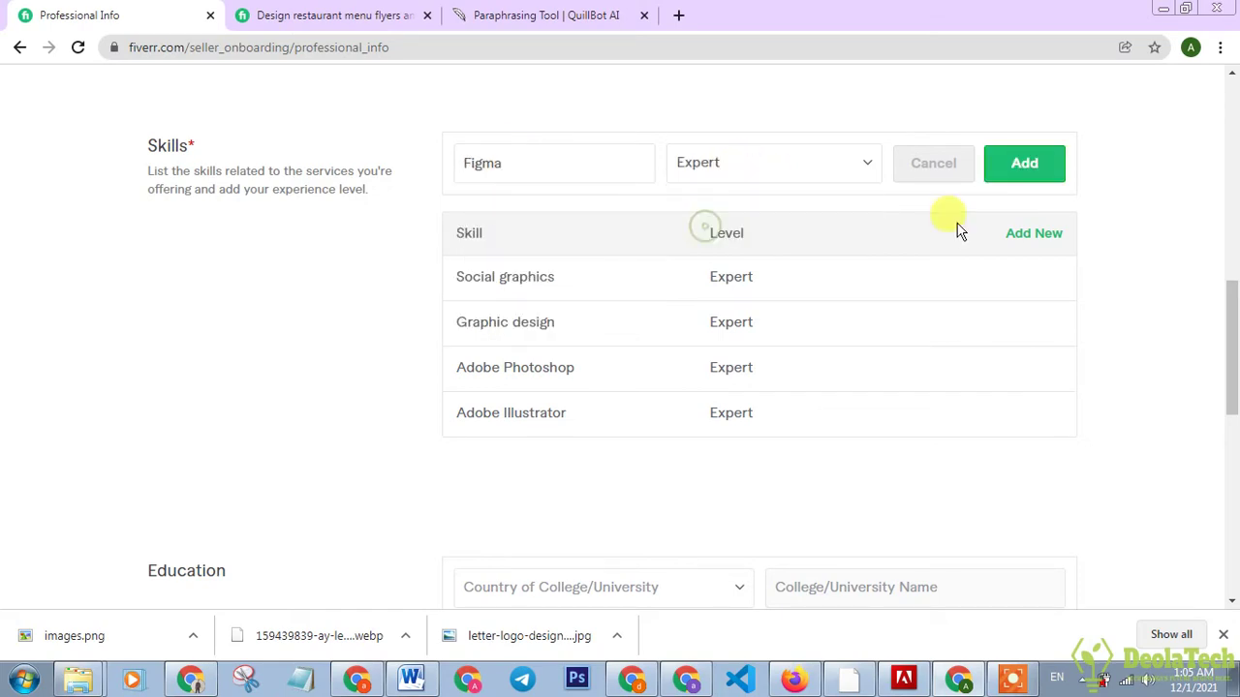
left_click(1024, 163)
left_click(1027, 163)
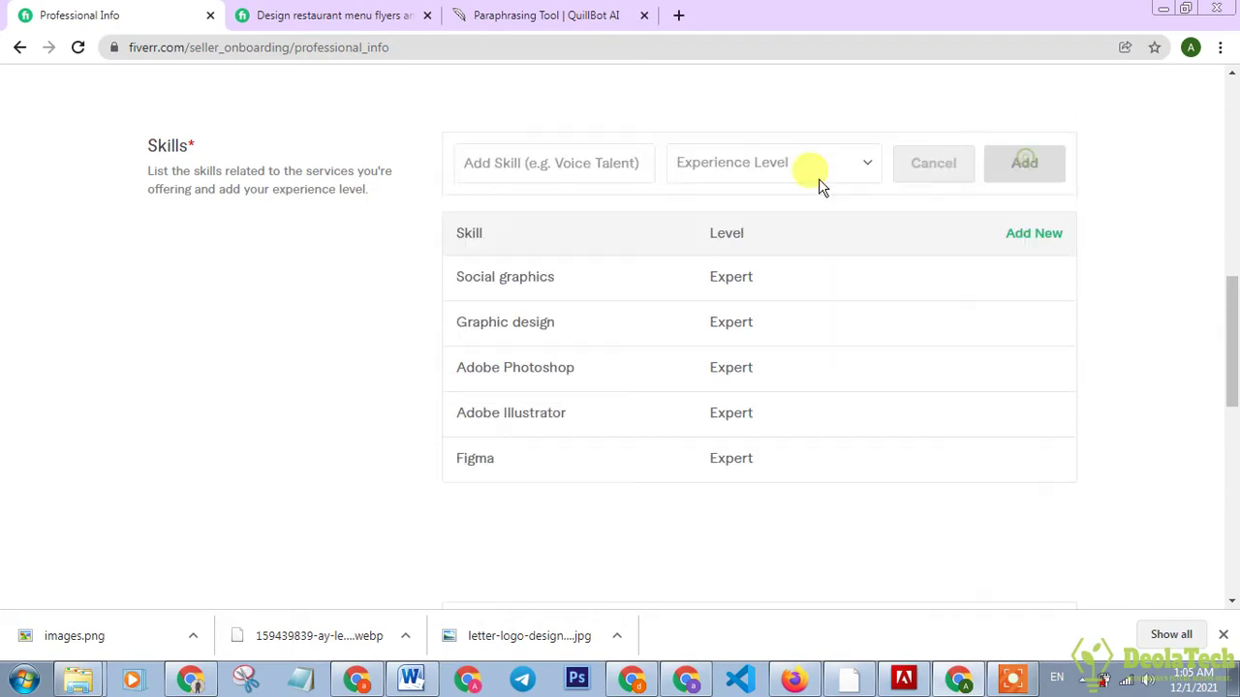
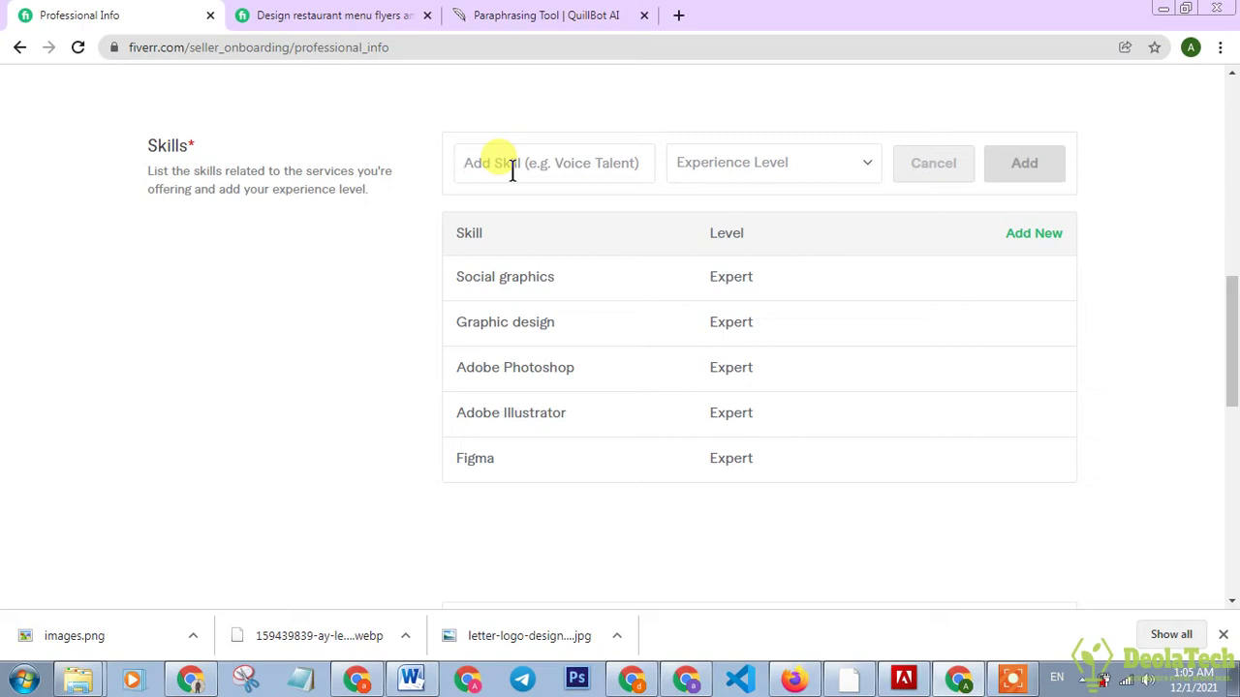
Set the college/university country to Nigeria
scroll(728, 255, "down", 2)
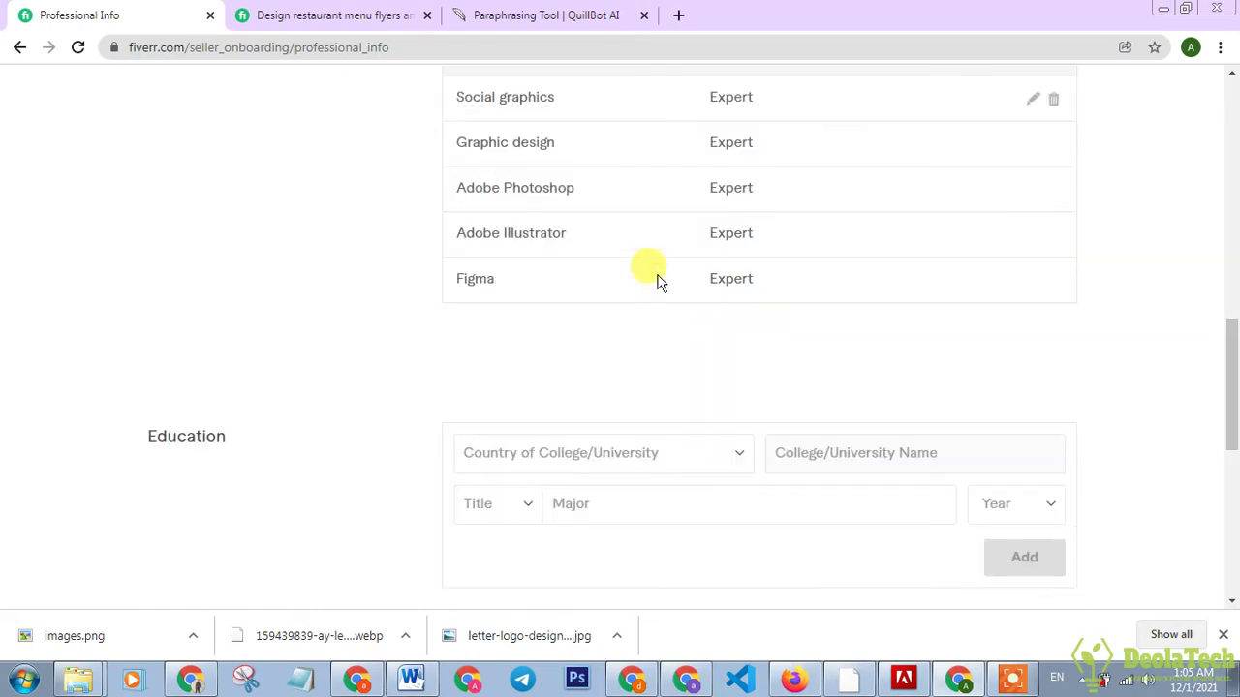
scroll(678, 296, "down", 2)
scroll(726, 271, "up", 4)
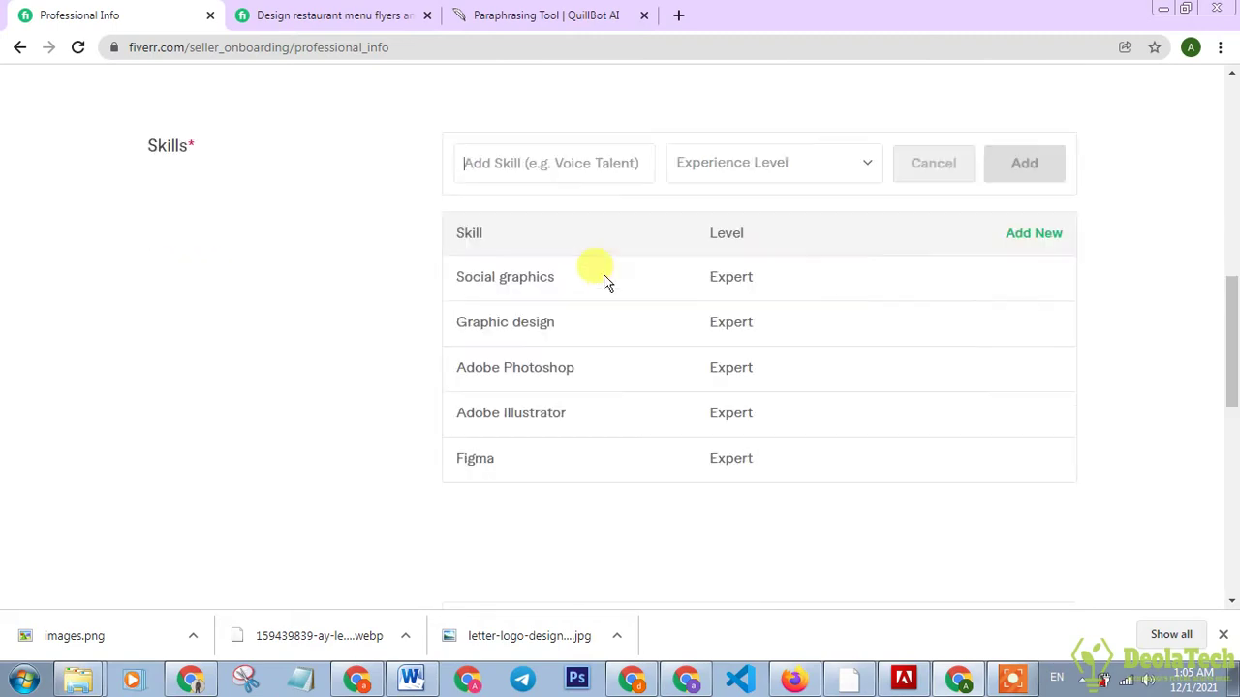
left_click_drag(453, 251, 432, 409)
left_click(305, 376)
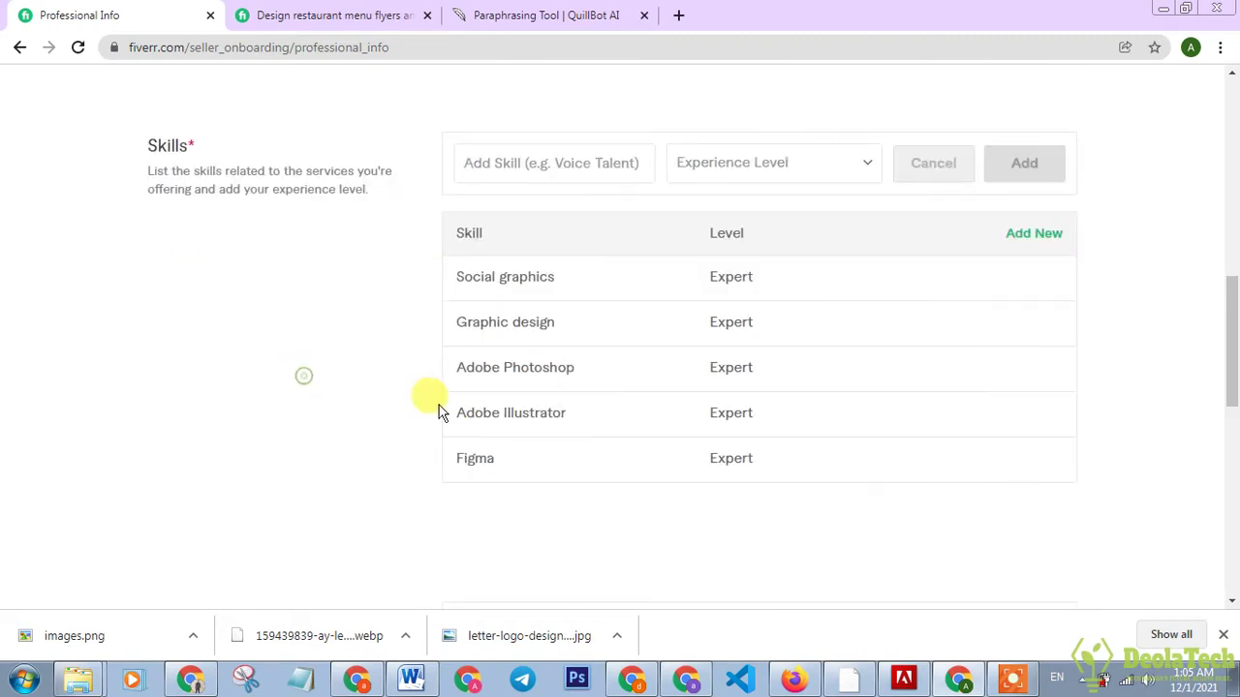
scroll(678, 453, "down", 3)
left_click(557, 359)
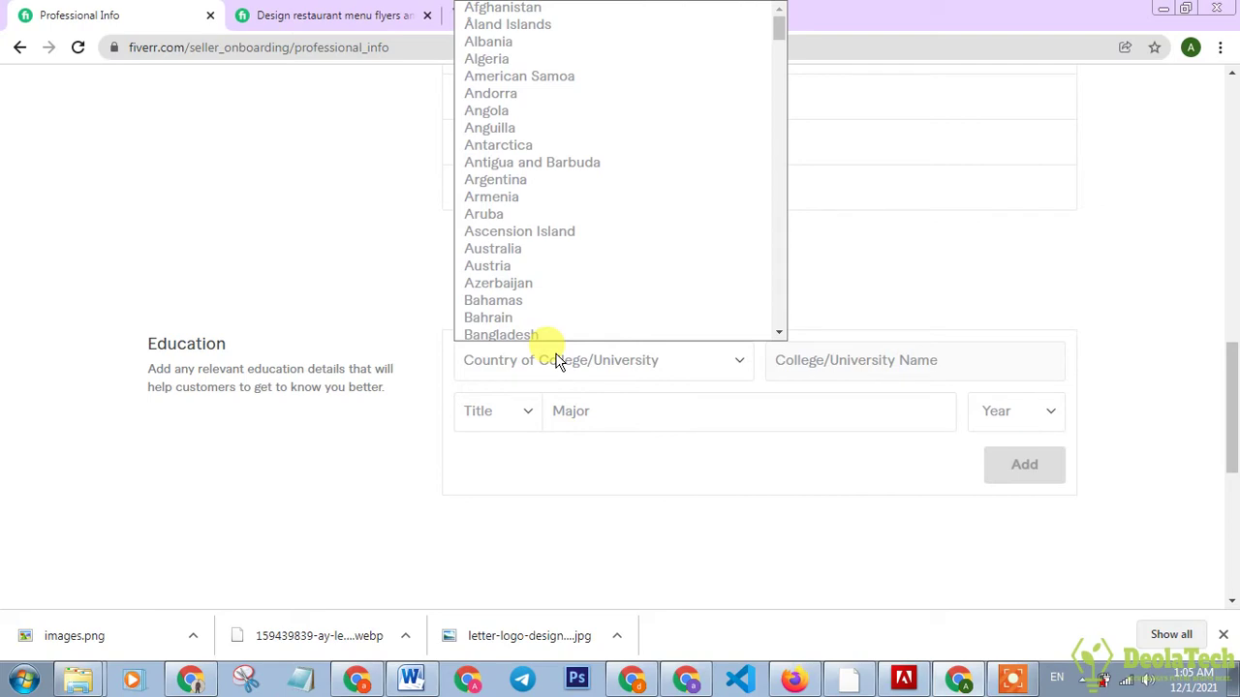
type("nig")
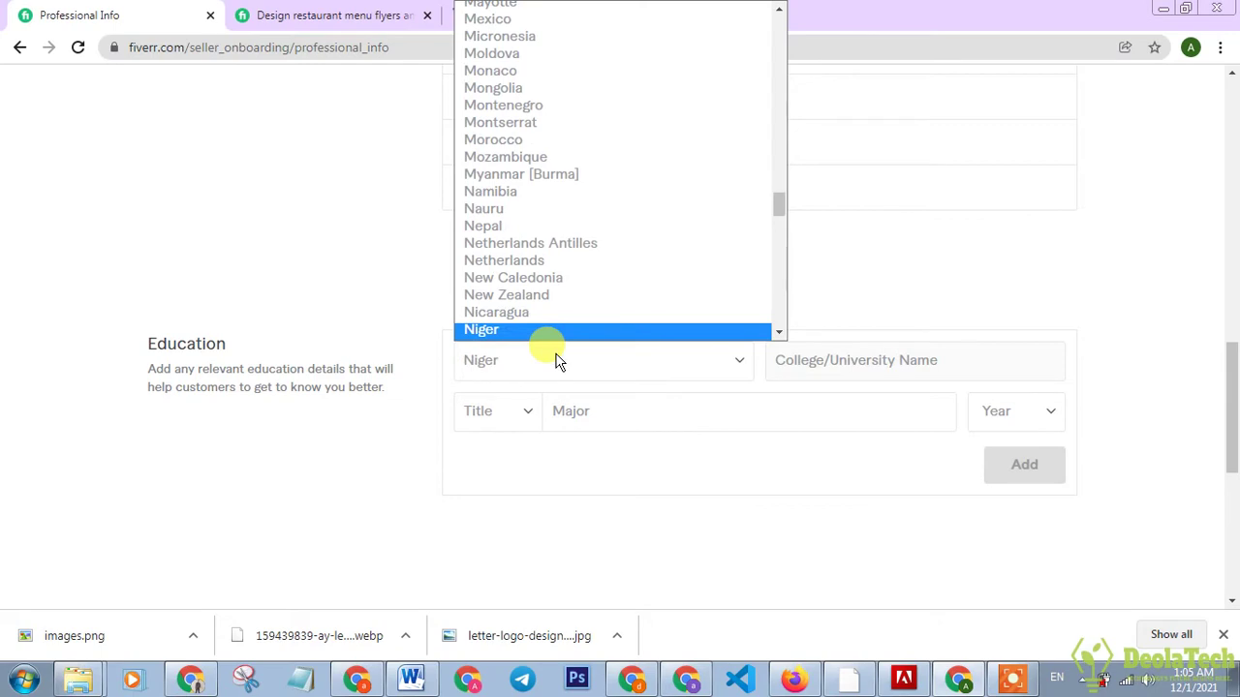
key("Down")
key("Return")
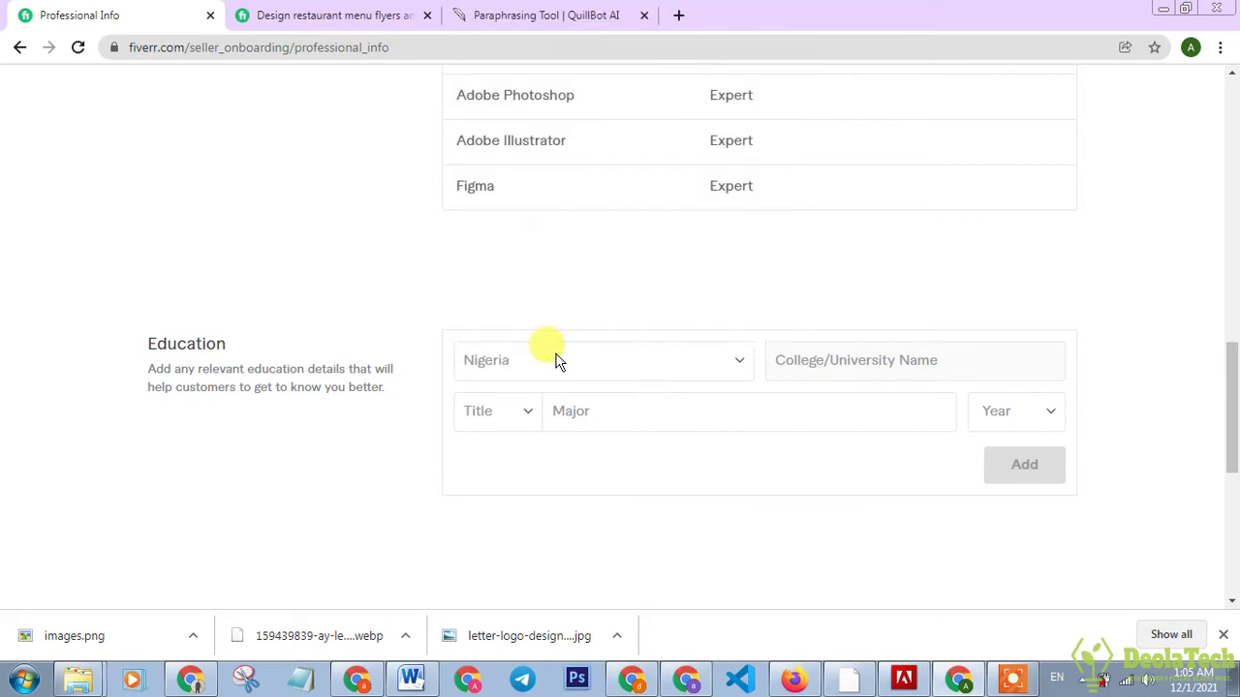
Enter 'Kwara State Polytechnic' as the college/university name
left_click(980, 355)
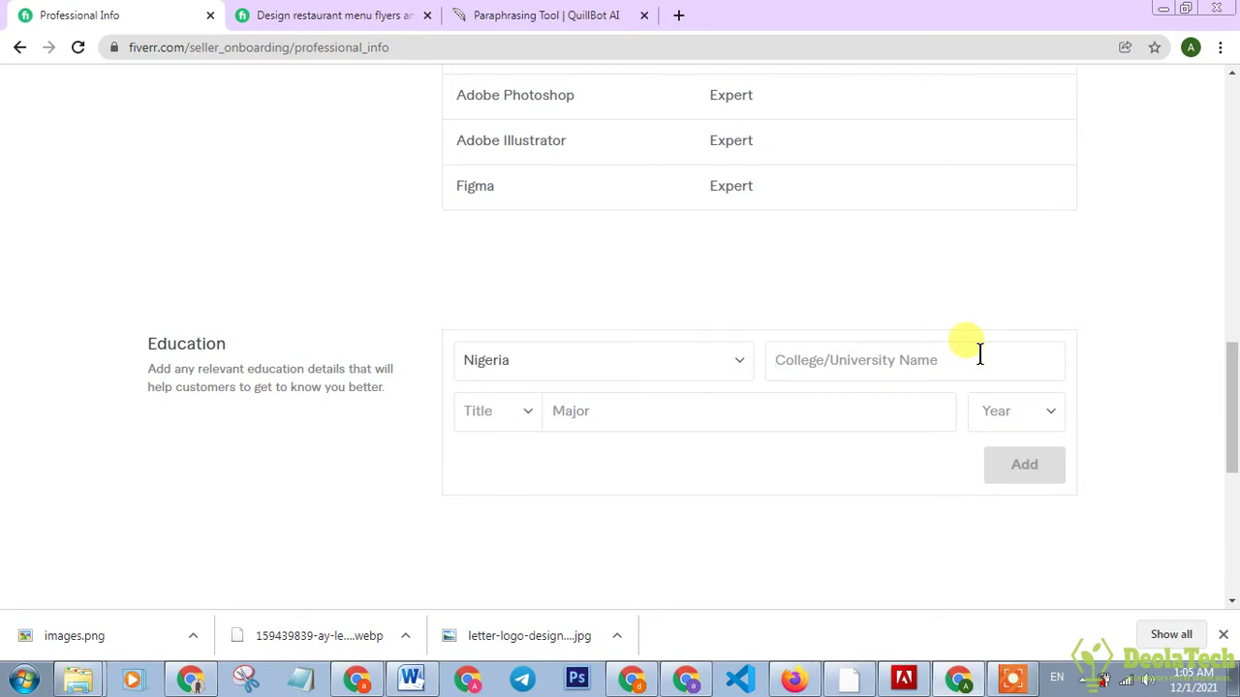
type("U")
key("BackSpace")
type("Kwara")
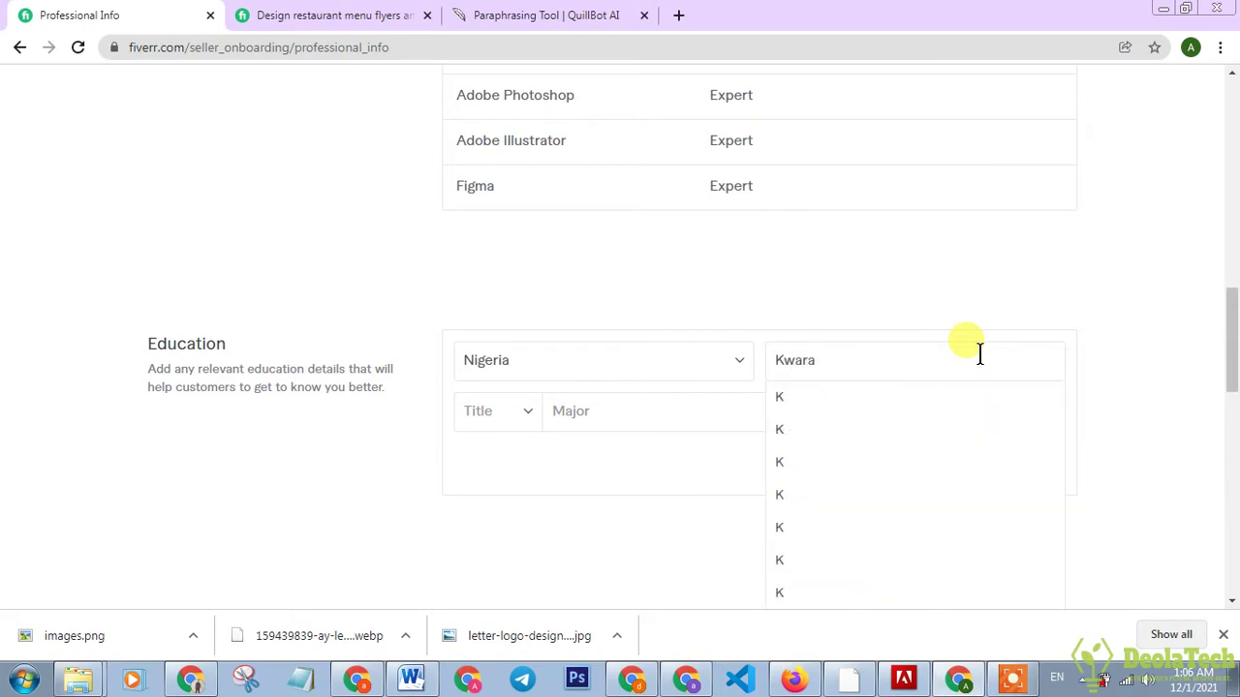
type("stae")
key("BackSpace")
key("BackSpace")
key("BackSpace")
type("State")
key("BackSpace")
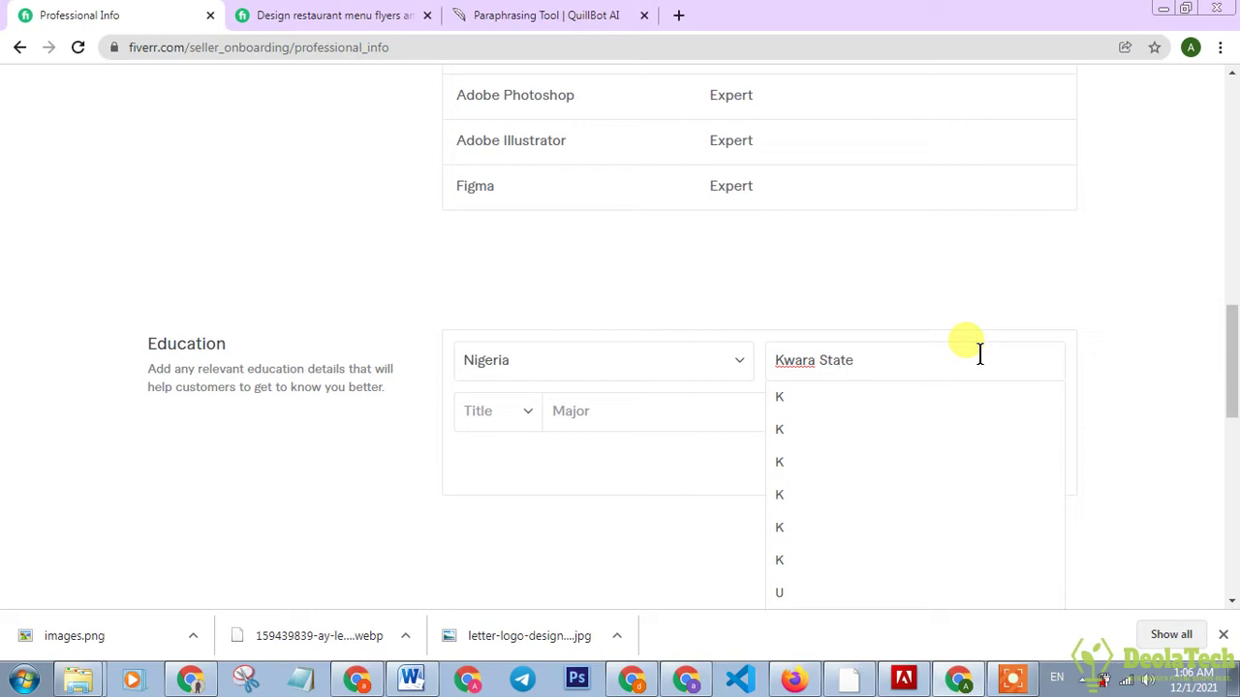
type("Po")
type("lytec")
type("hnis")
key("BackSpace")
type("i")
left_click(426, 489)
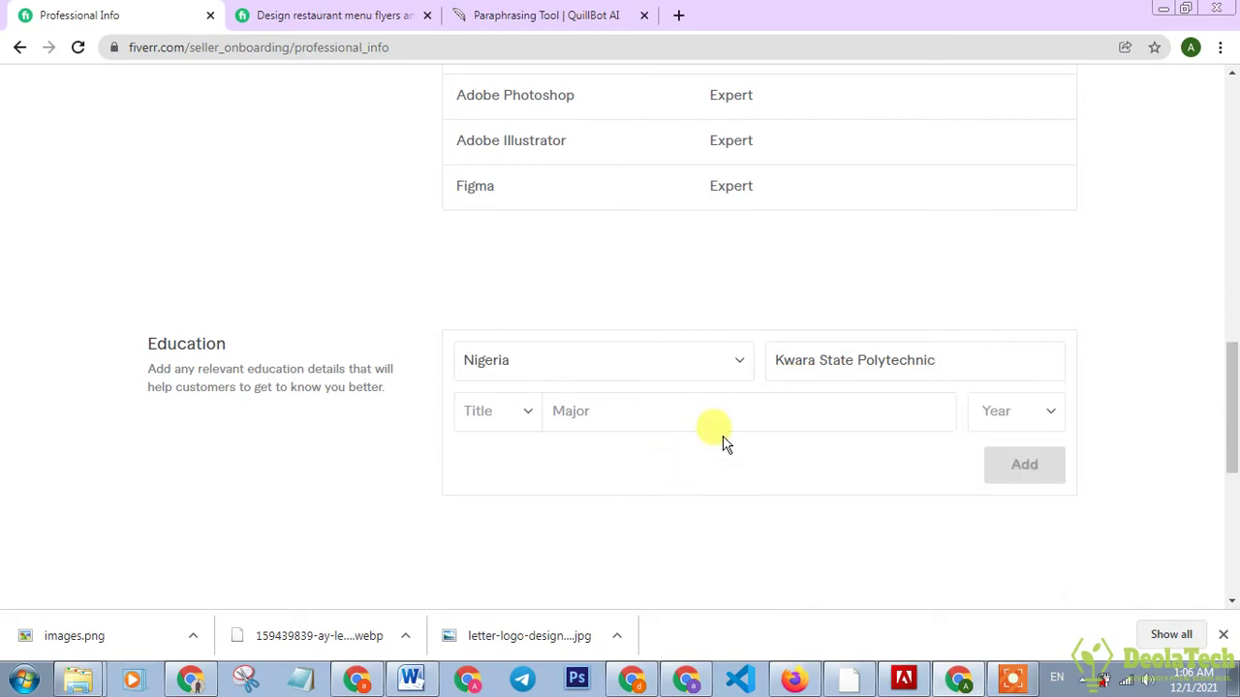
Choose B.Sc. as the degree title and Electricalelectronic Engineering as the major
left_click(529, 425)
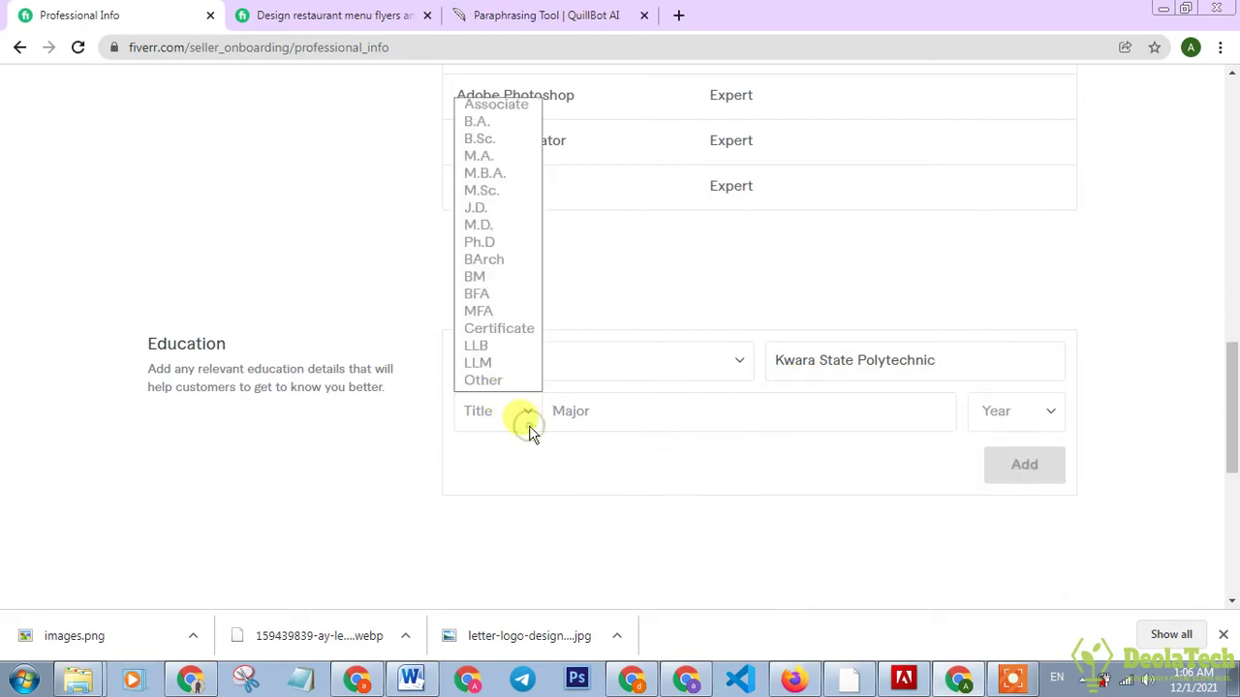
left_click(476, 138)
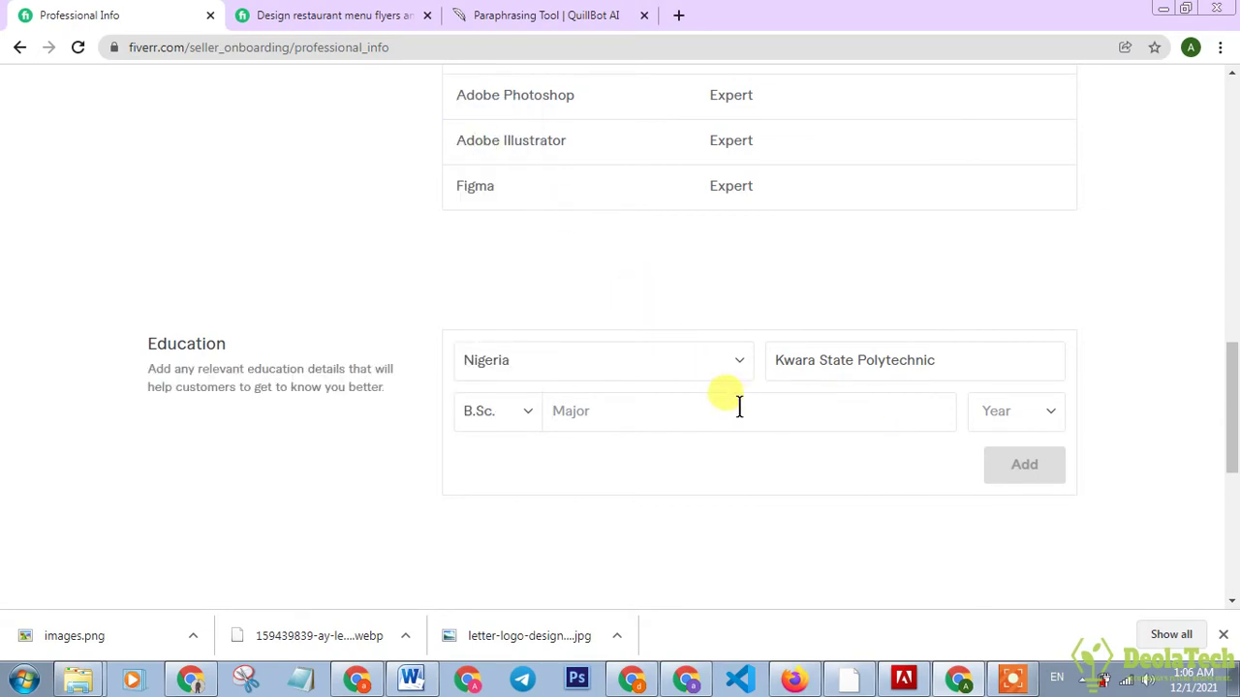
type("Ed")
key("BackSpace")
type("l")
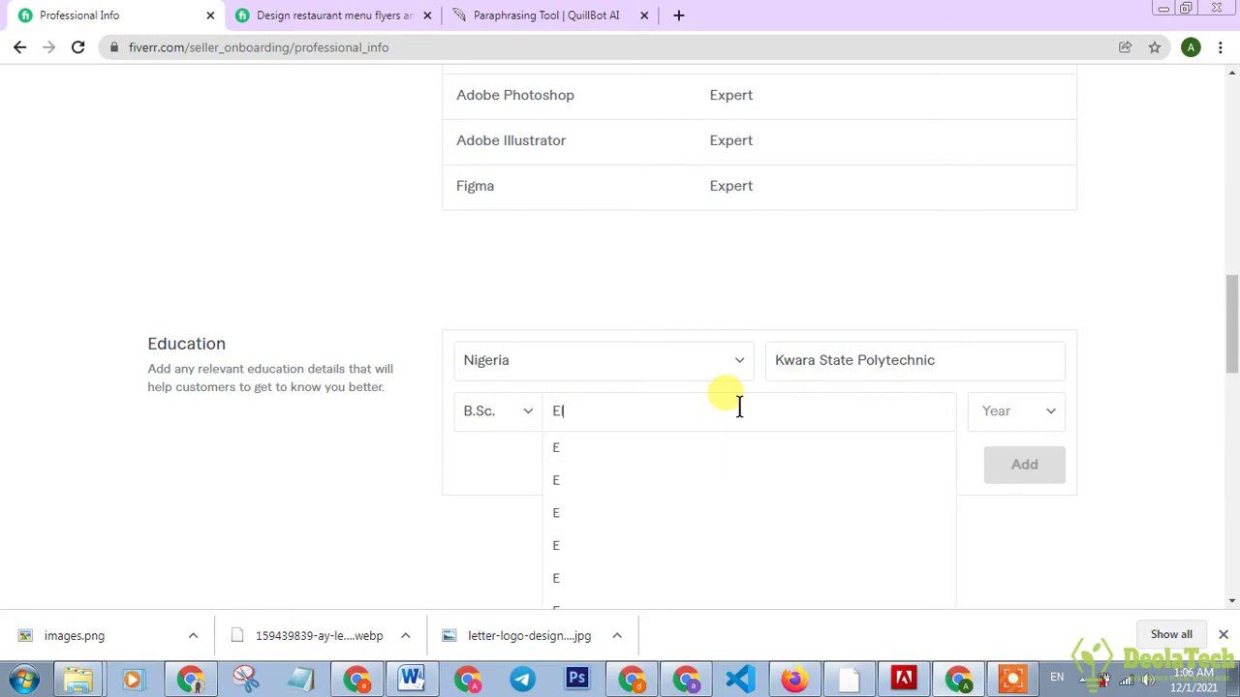
type("ve")
key("BackSpace")
key("BackSpace")
type("ec")
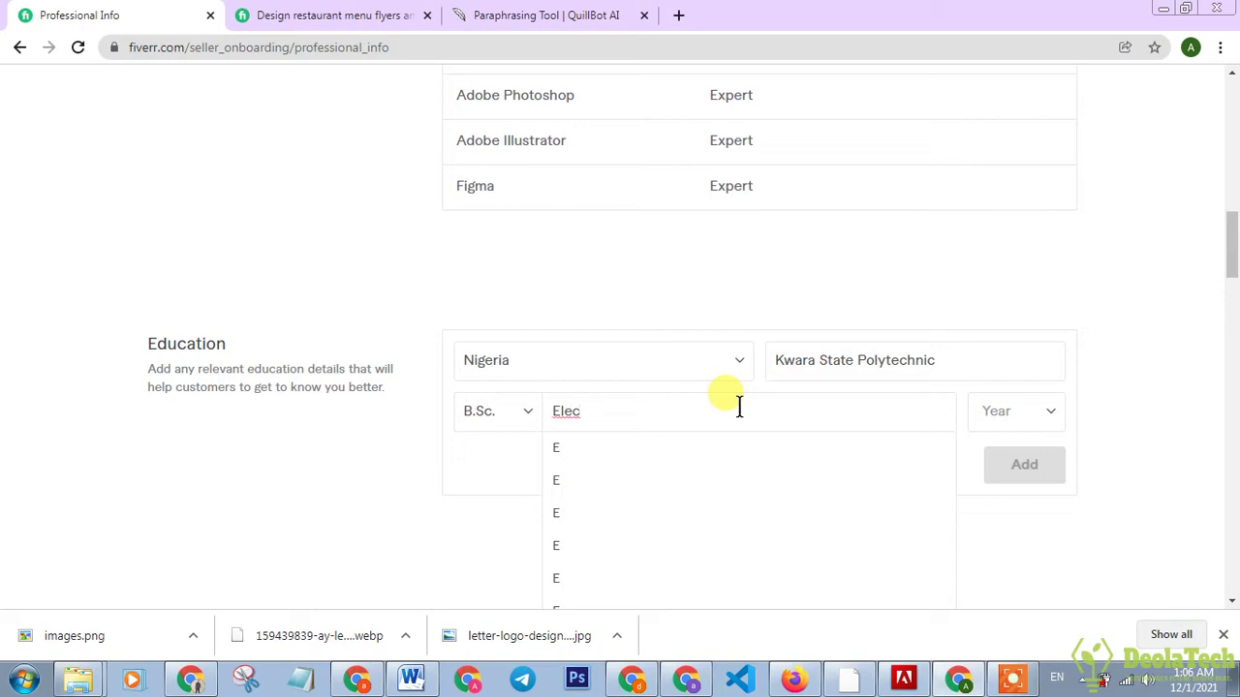
type("trical")
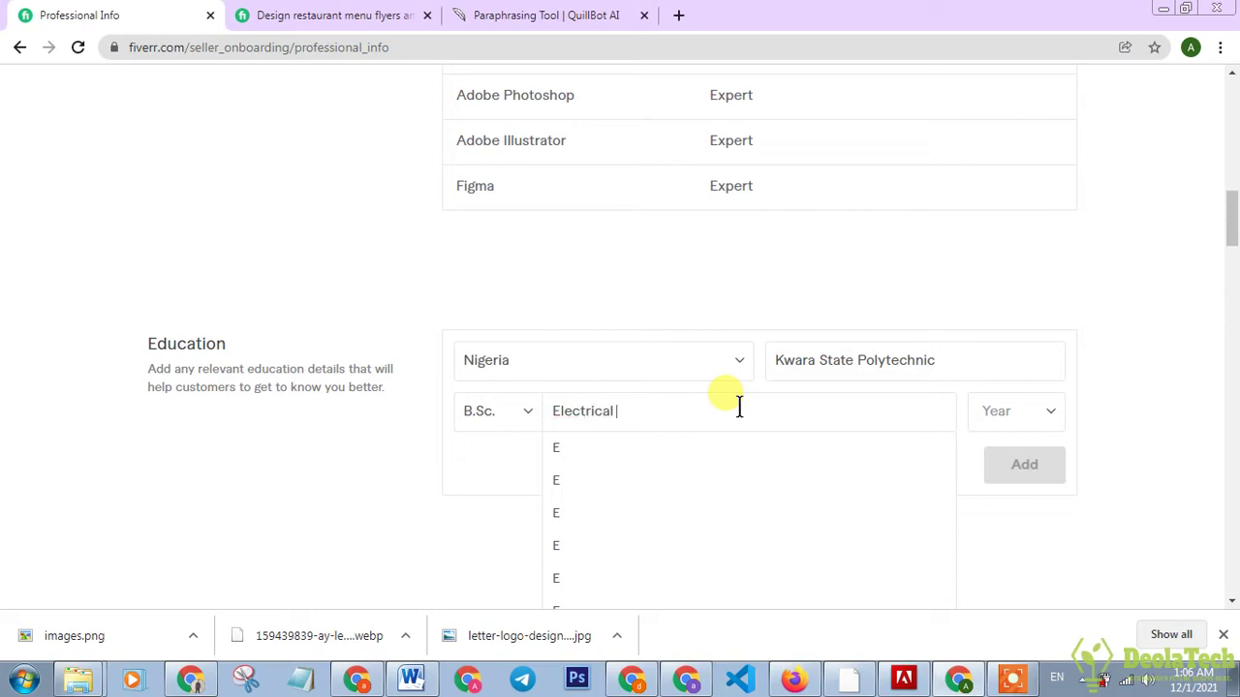
scroll(739, 407, "down", 10)
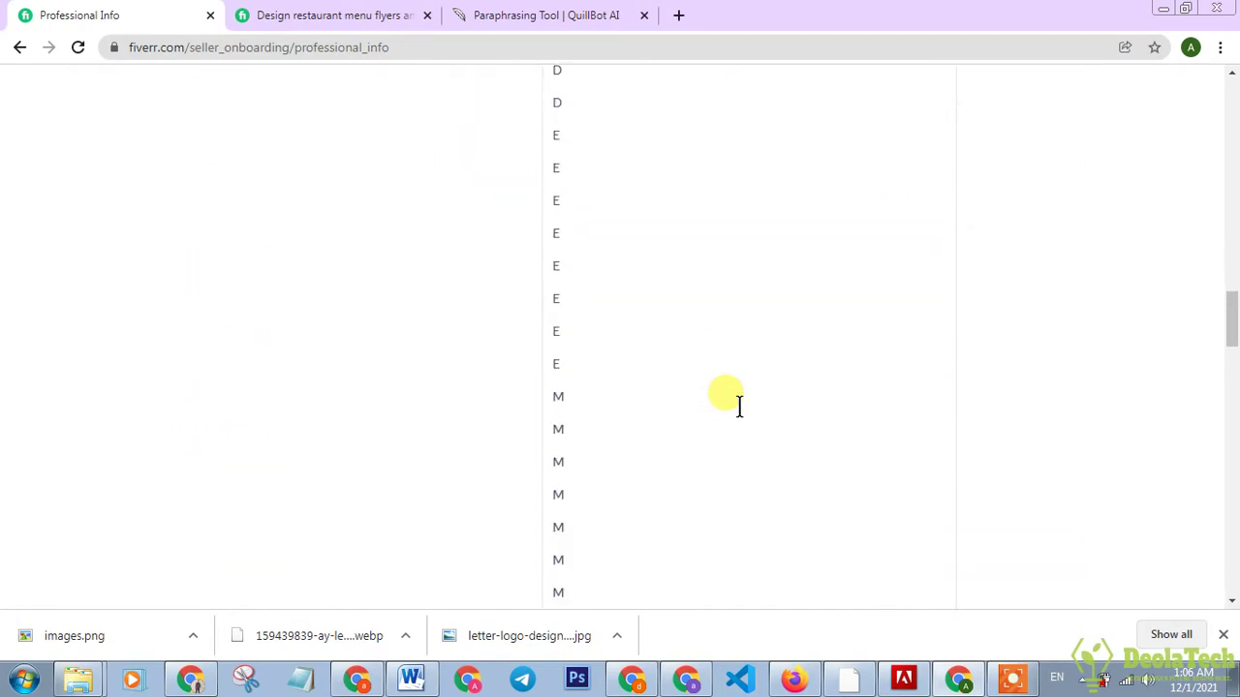
scroll(736, 405, "down", 5)
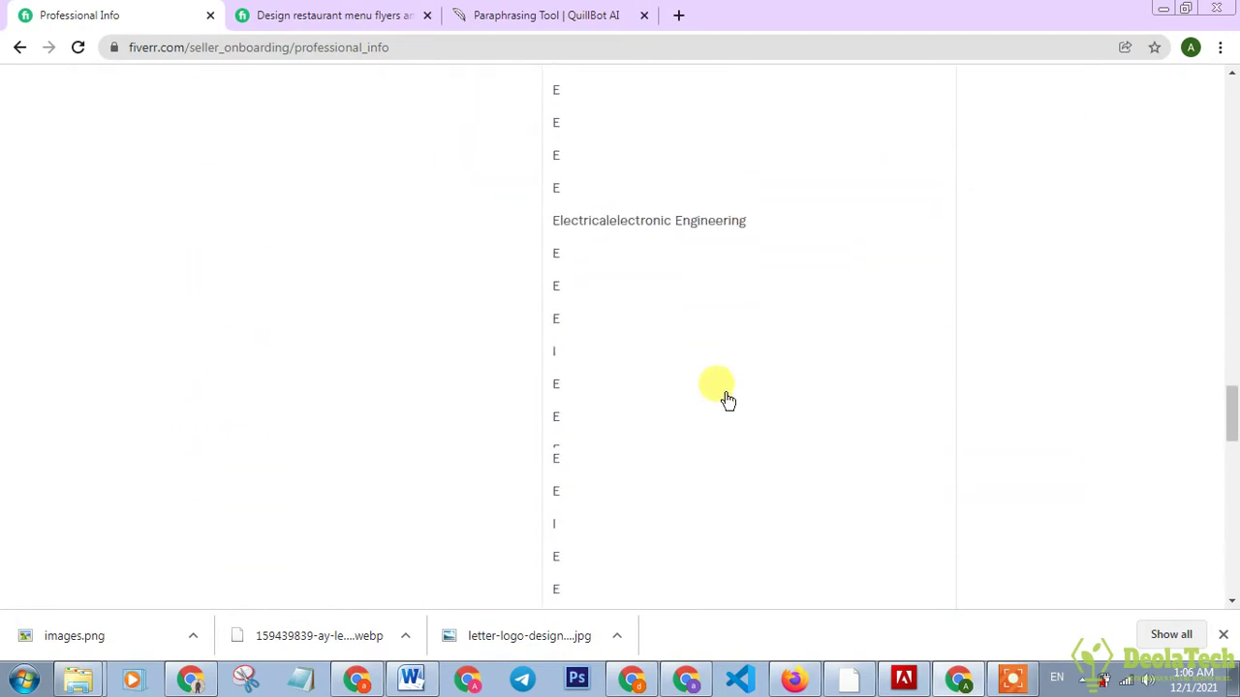
left_click(681, 248)
Set the graduation year to 2018 and add the education entry
scroll(845, 300, "up", 3)
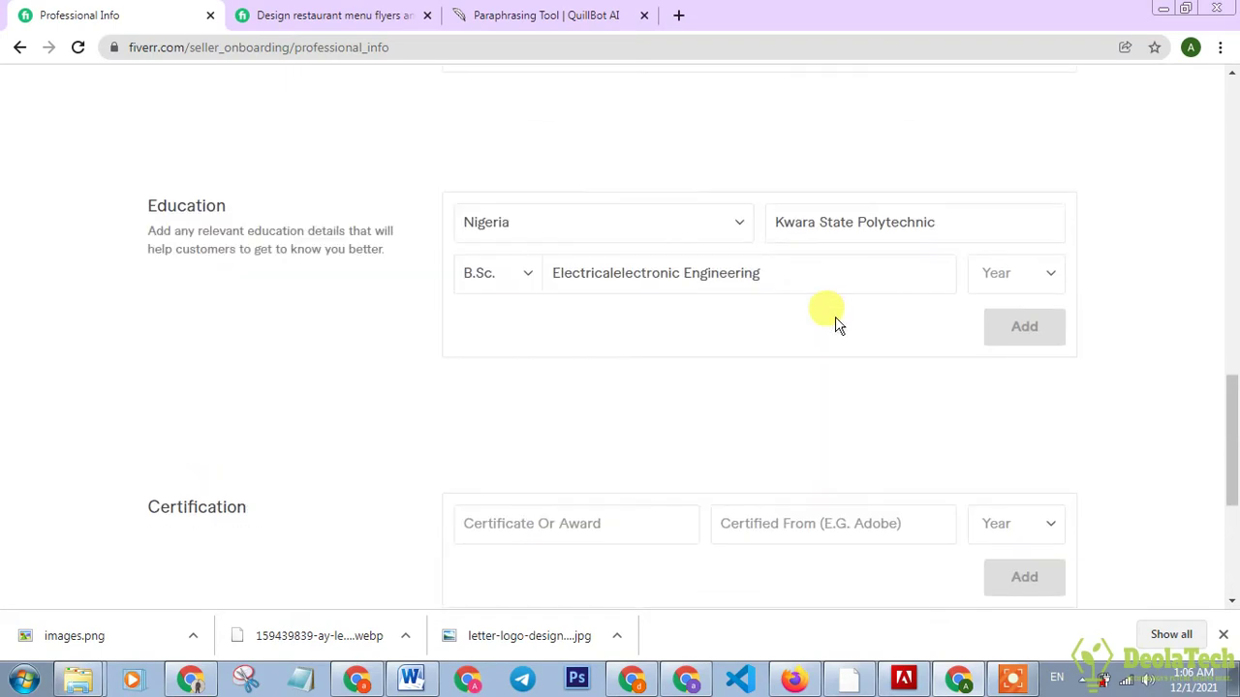
left_click(1019, 276)
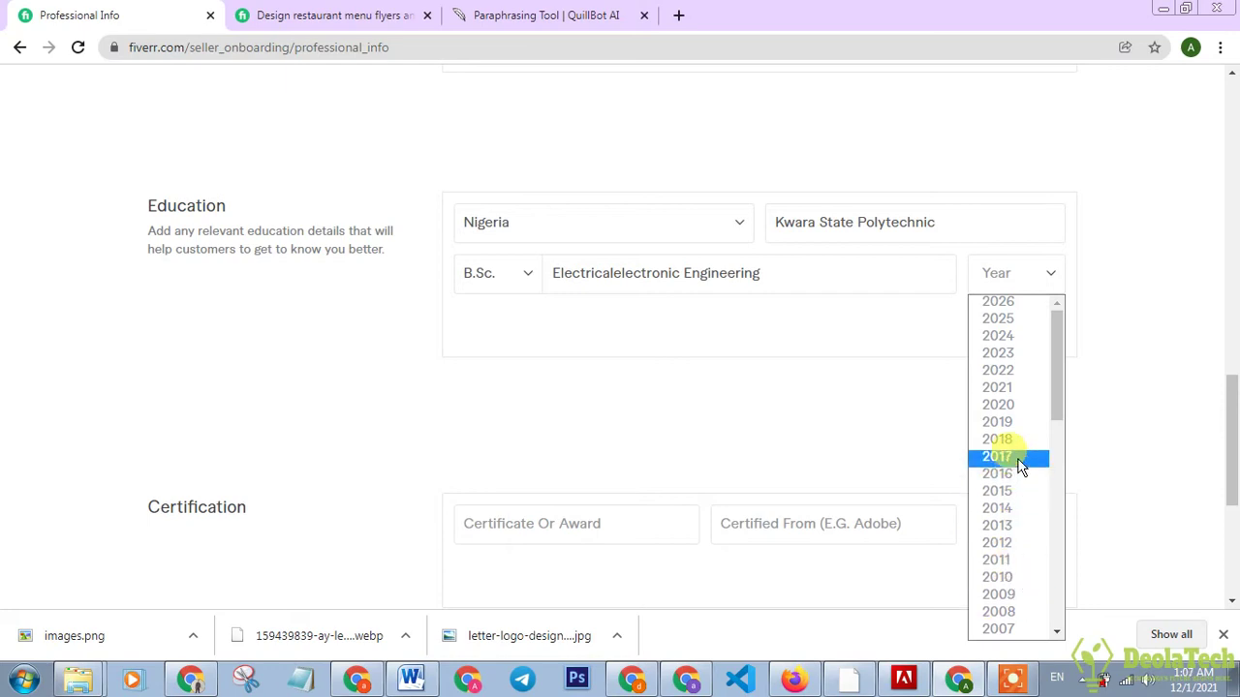
left_click(1017, 448)
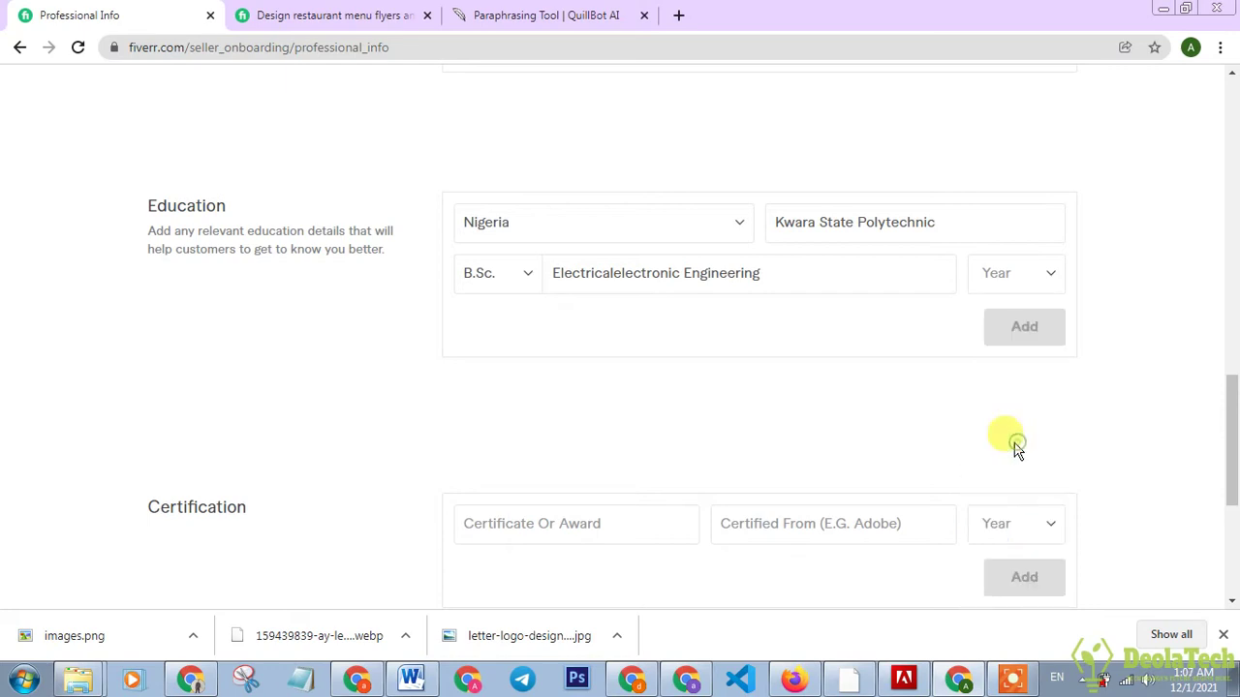
left_click(1019, 334)
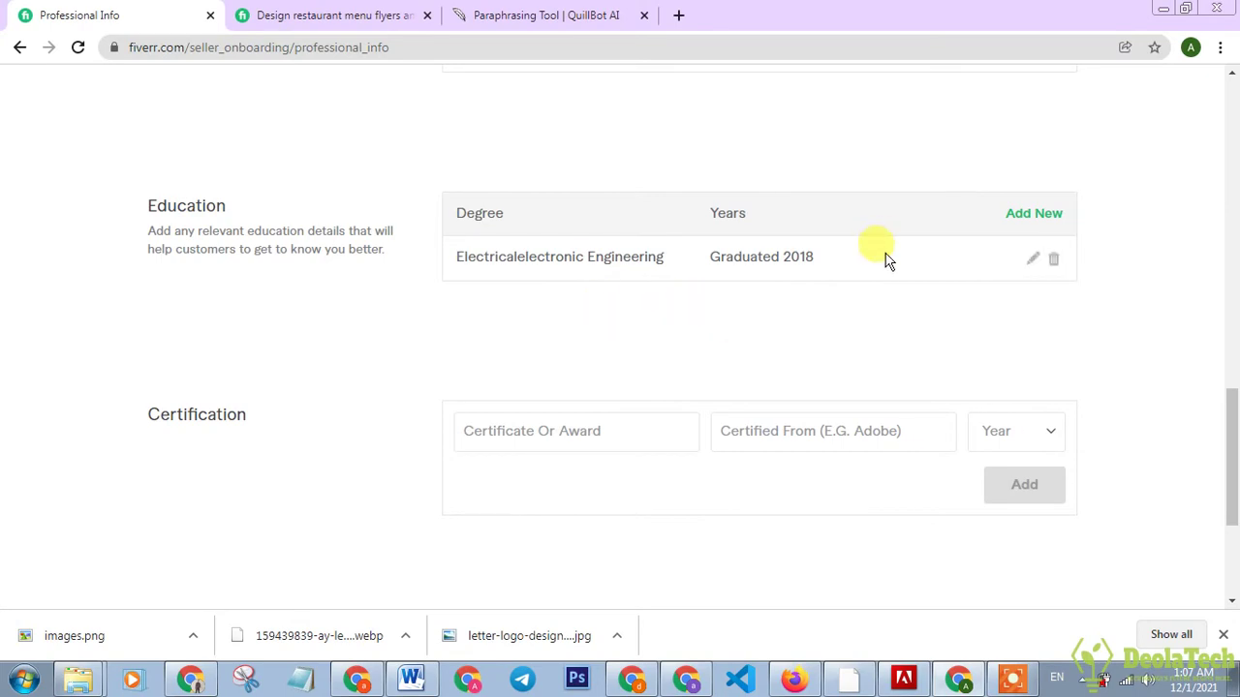
Leave Certification and Personal Website empty and continue to Linked Accounts
scroll(748, 418, "down", 1)
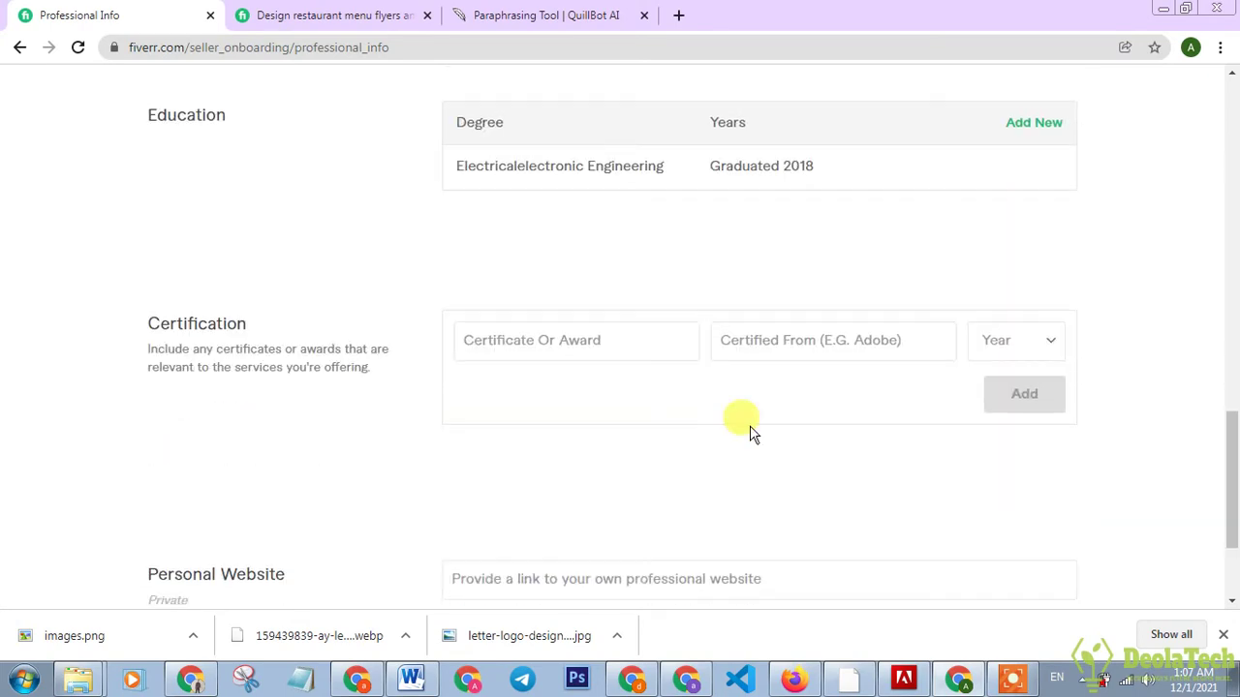
scroll(729, 360, "down", 2)
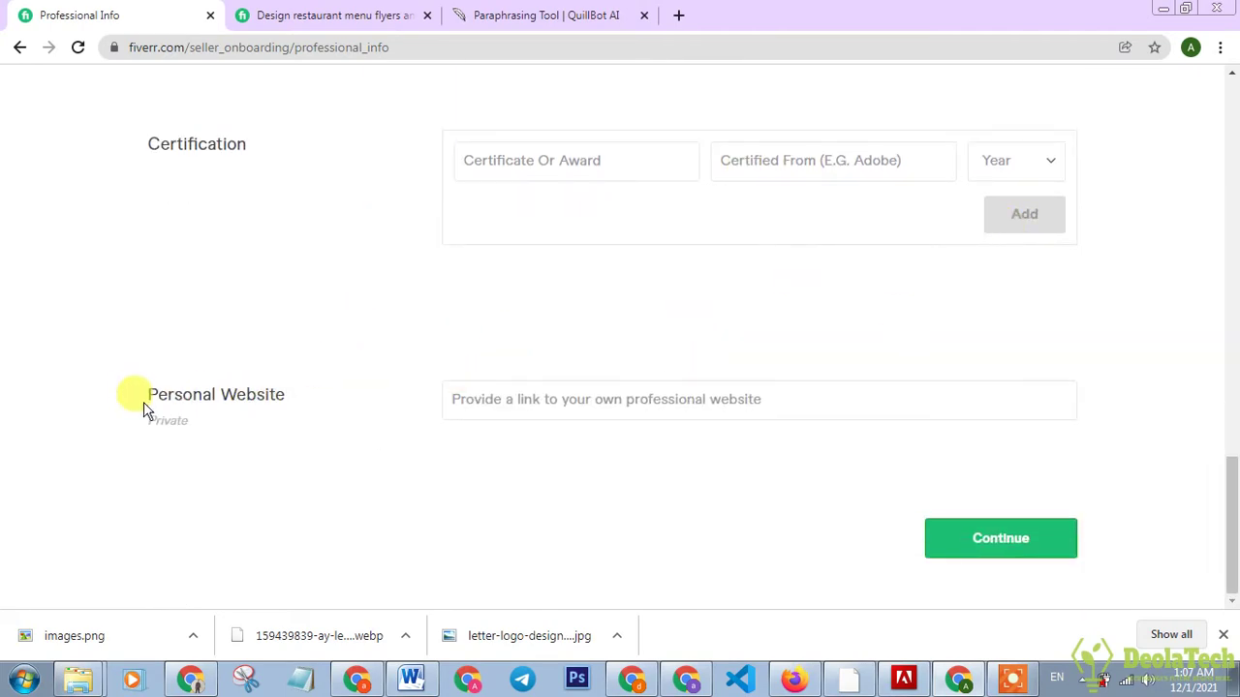
left_click_drag(134, 398, 394, 405)
left_click(335, 399)
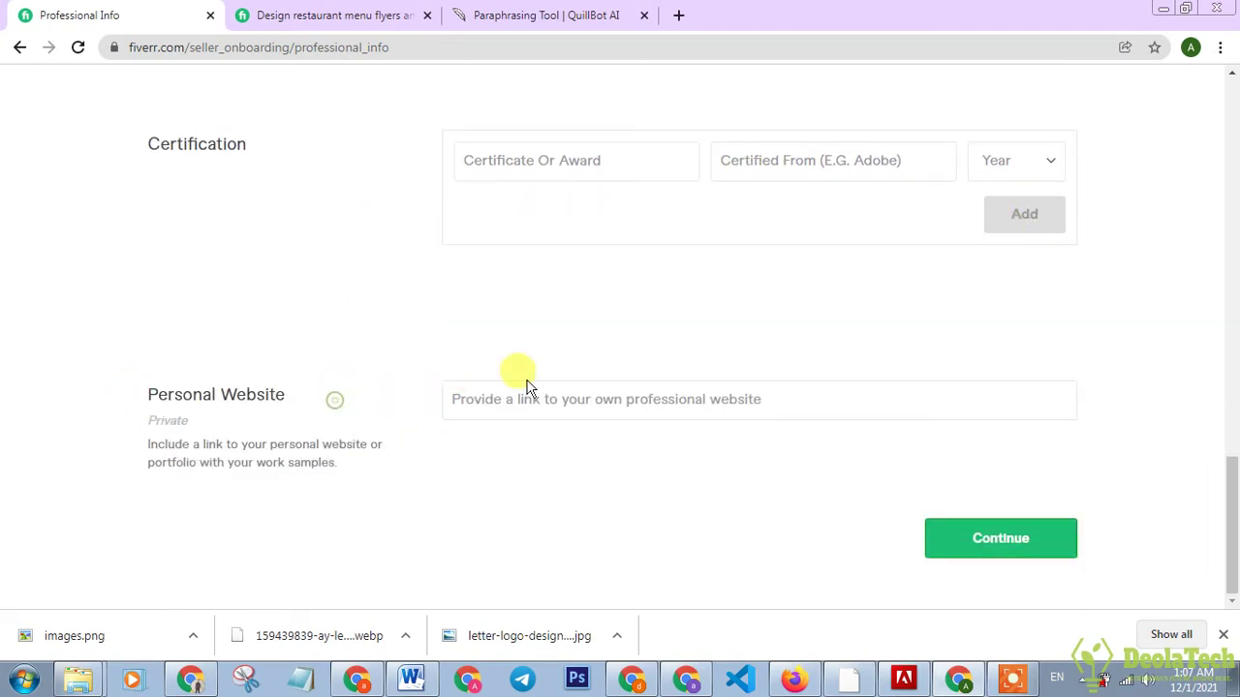
left_click(479, 399)
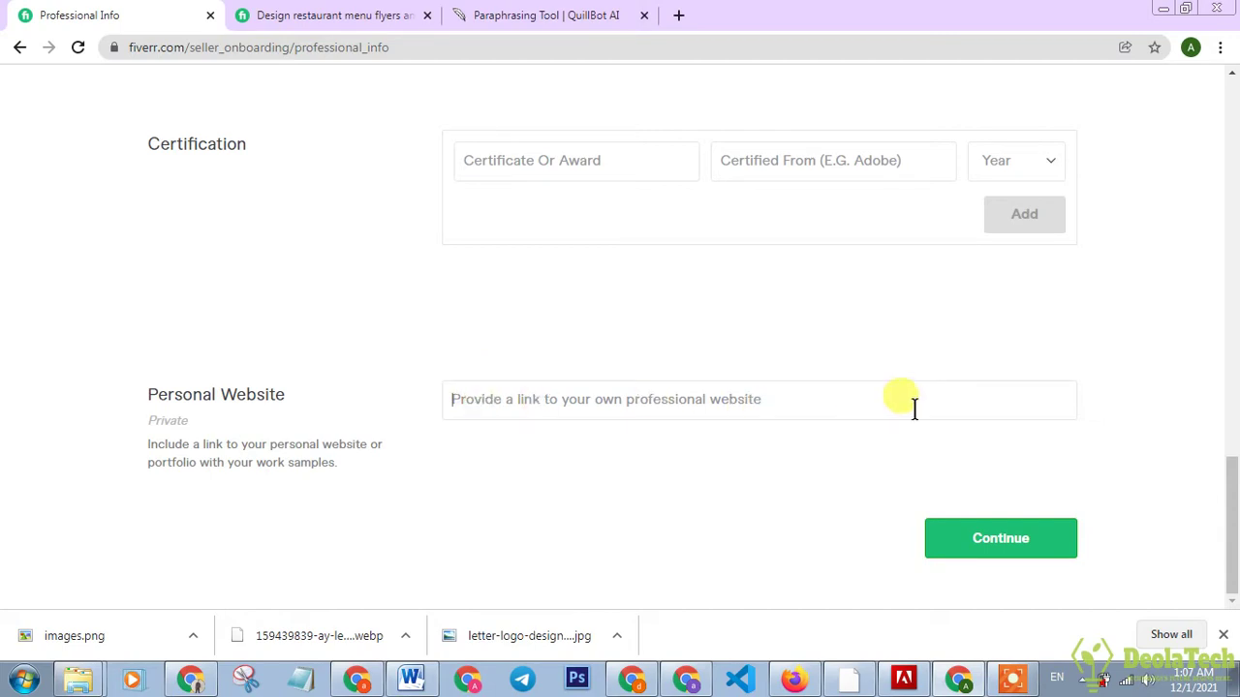
scroll(899, 407, "up", 3)
scroll(678, 410, "down", 3)
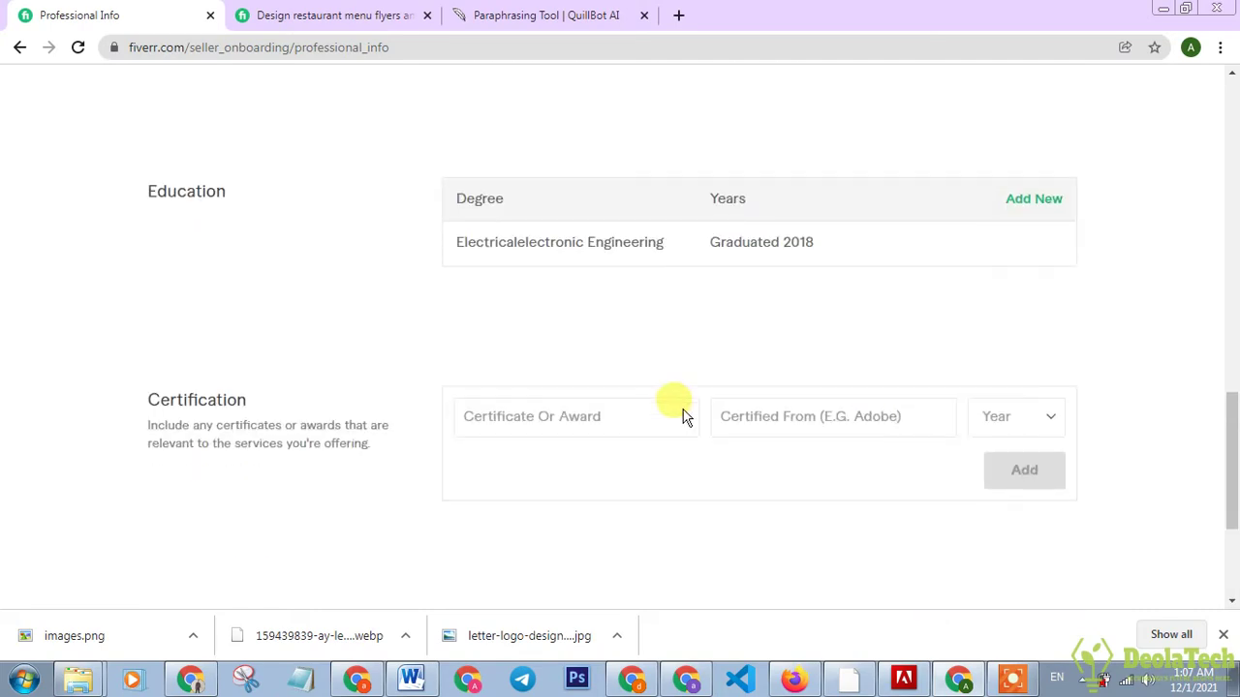
left_click(1001, 538)
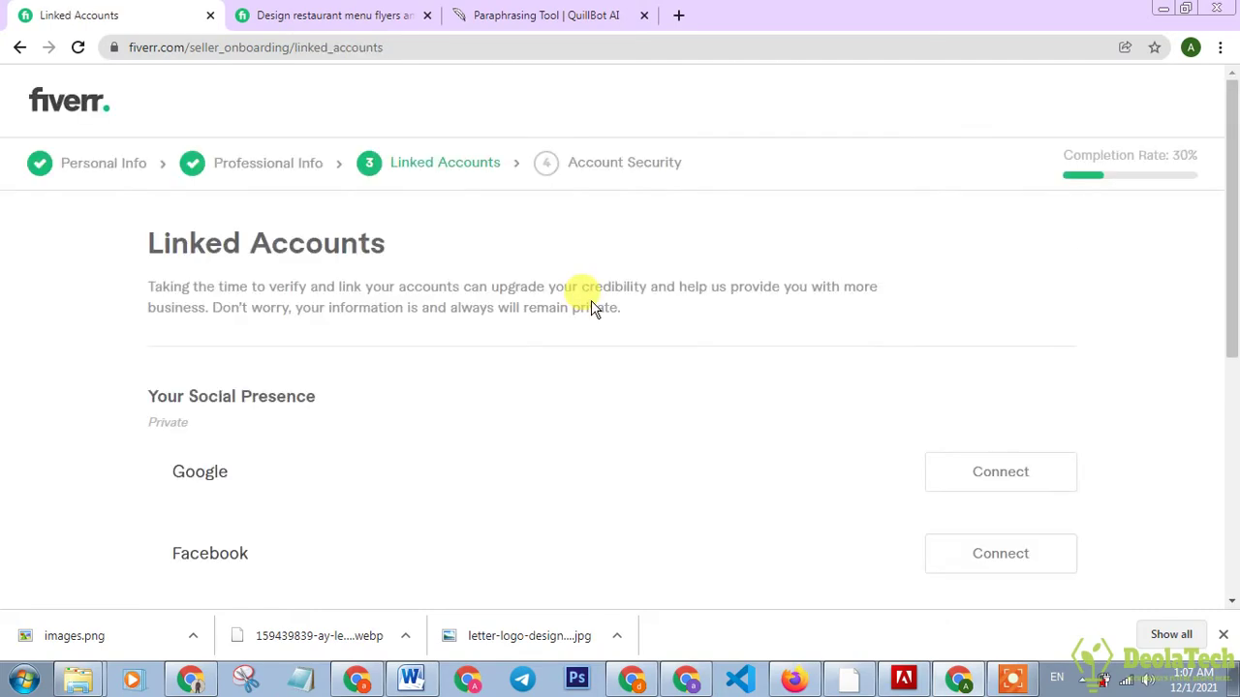
scroll(601, 419, "down", 2)
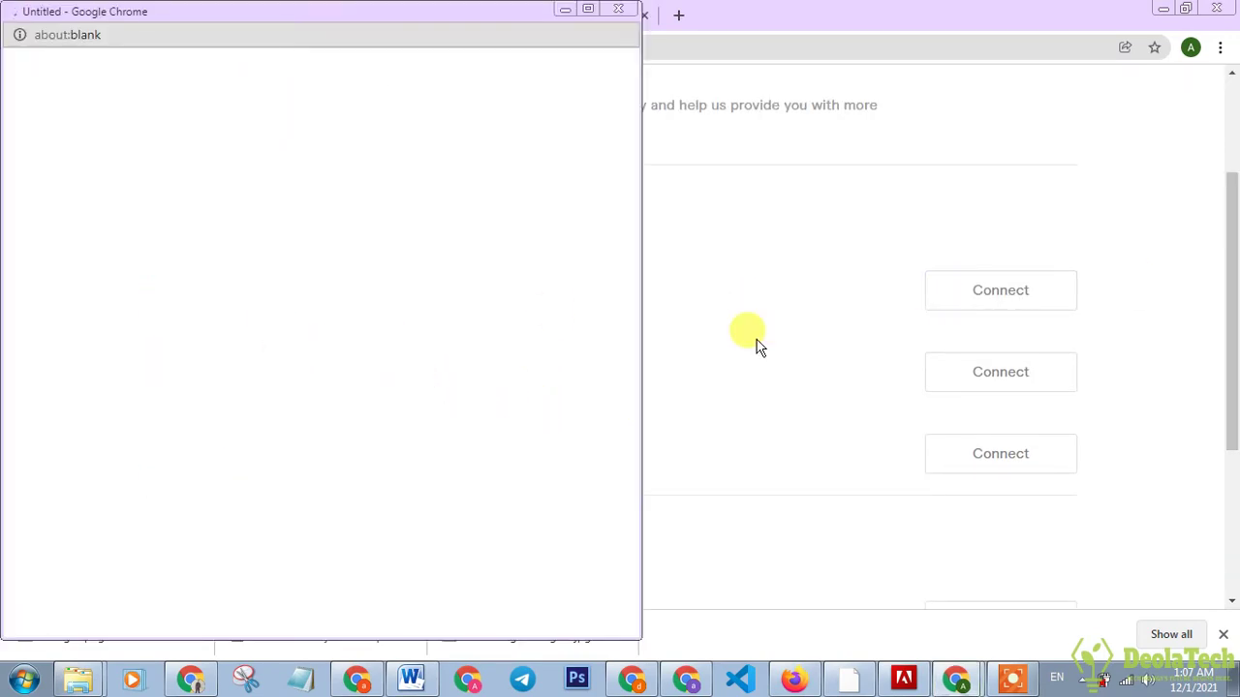
Connect Google by choosing the existing account in the Sign in with Google pop-up
left_click(893, 342)
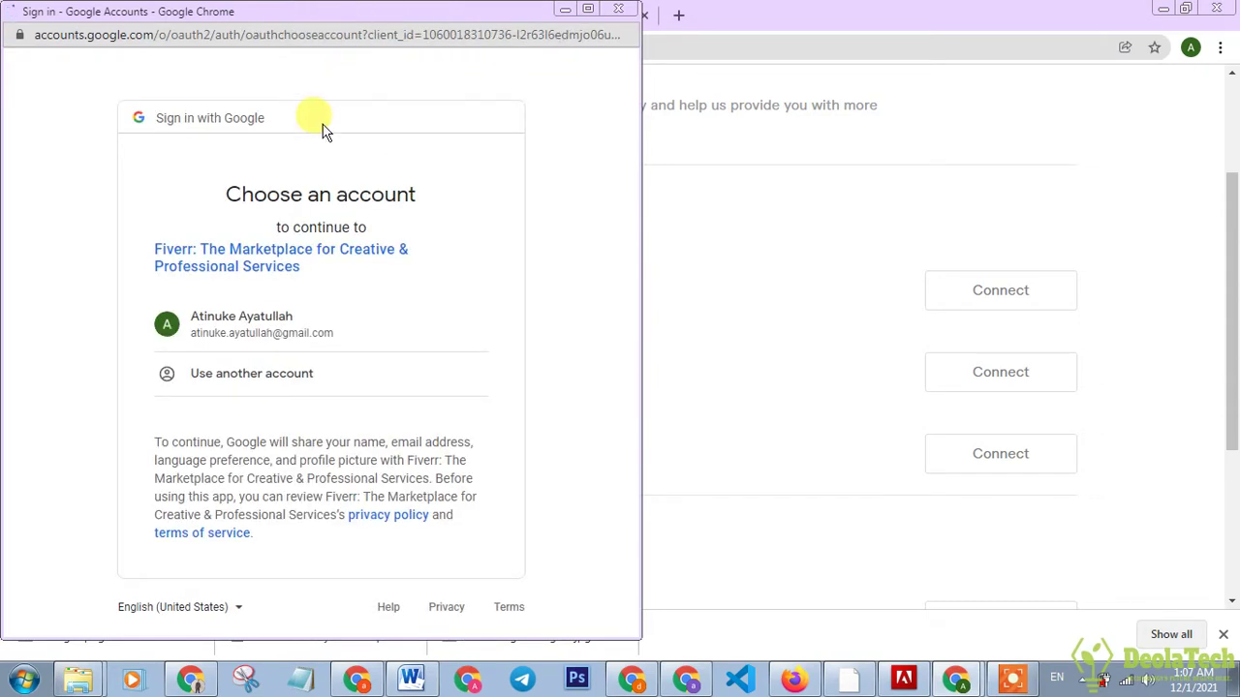
left_click(257, 324)
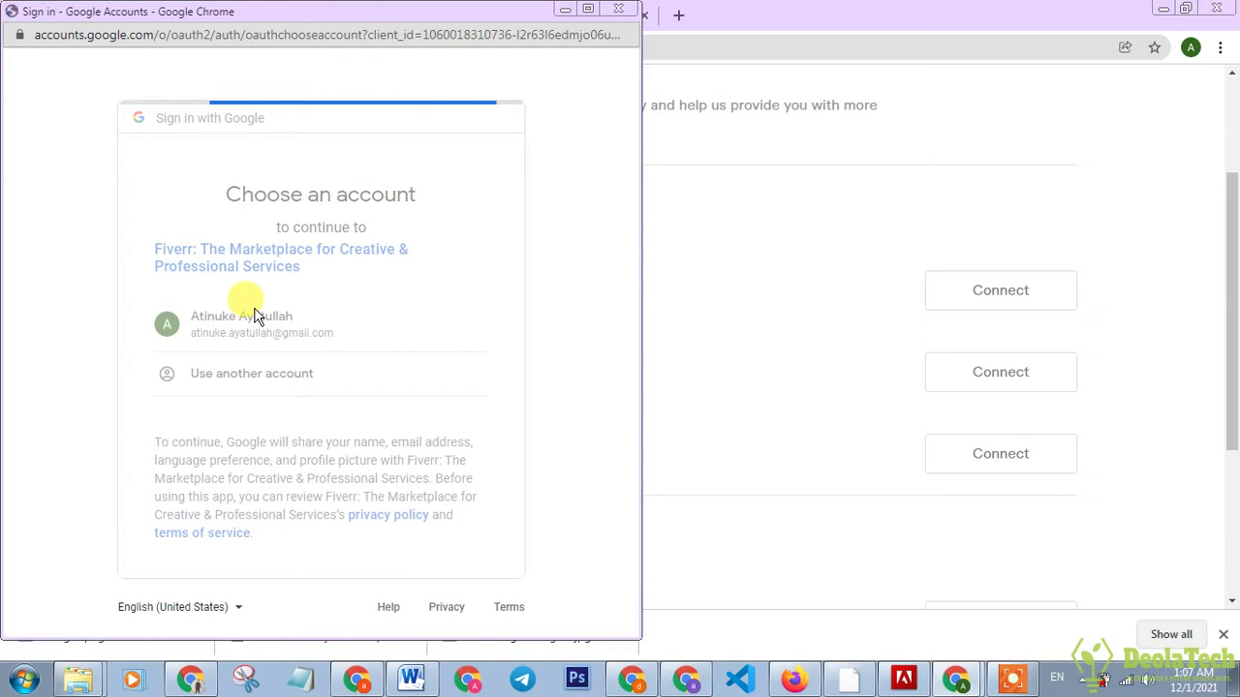
left_click(1022, 685)
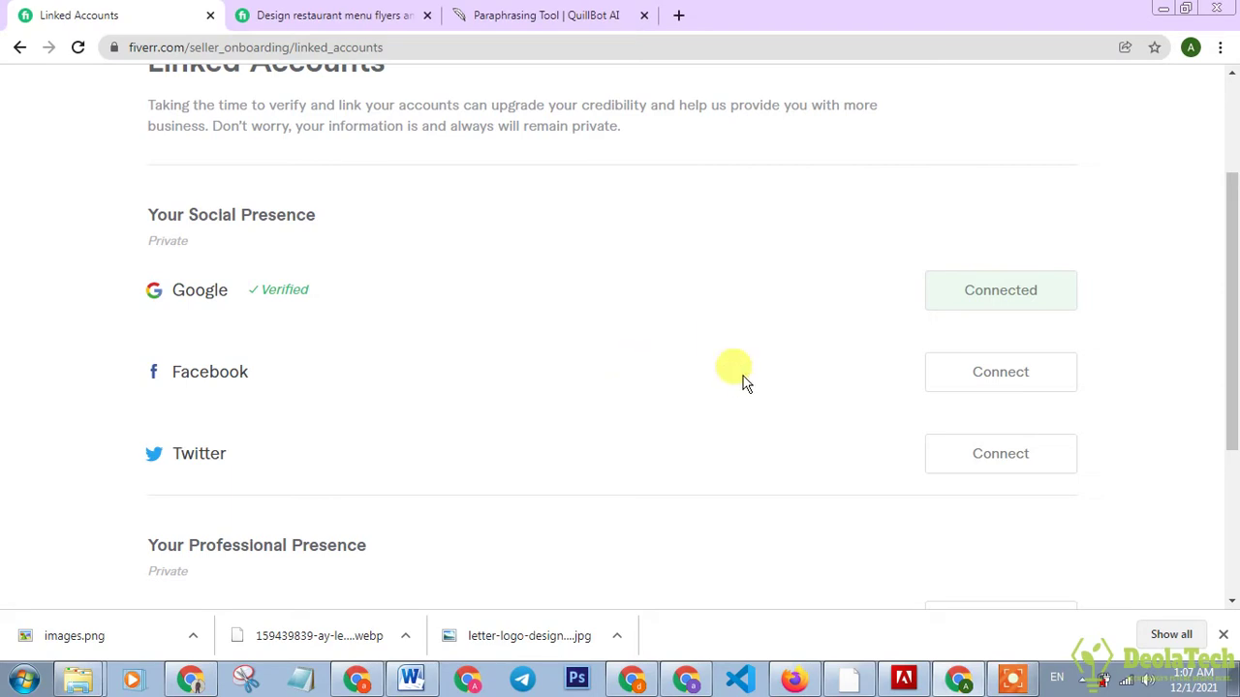
Continue past the Linked Accounts page to the Account Security step at 35%
scroll(756, 384, "up", 2)
scroll(765, 384, "down", 5)
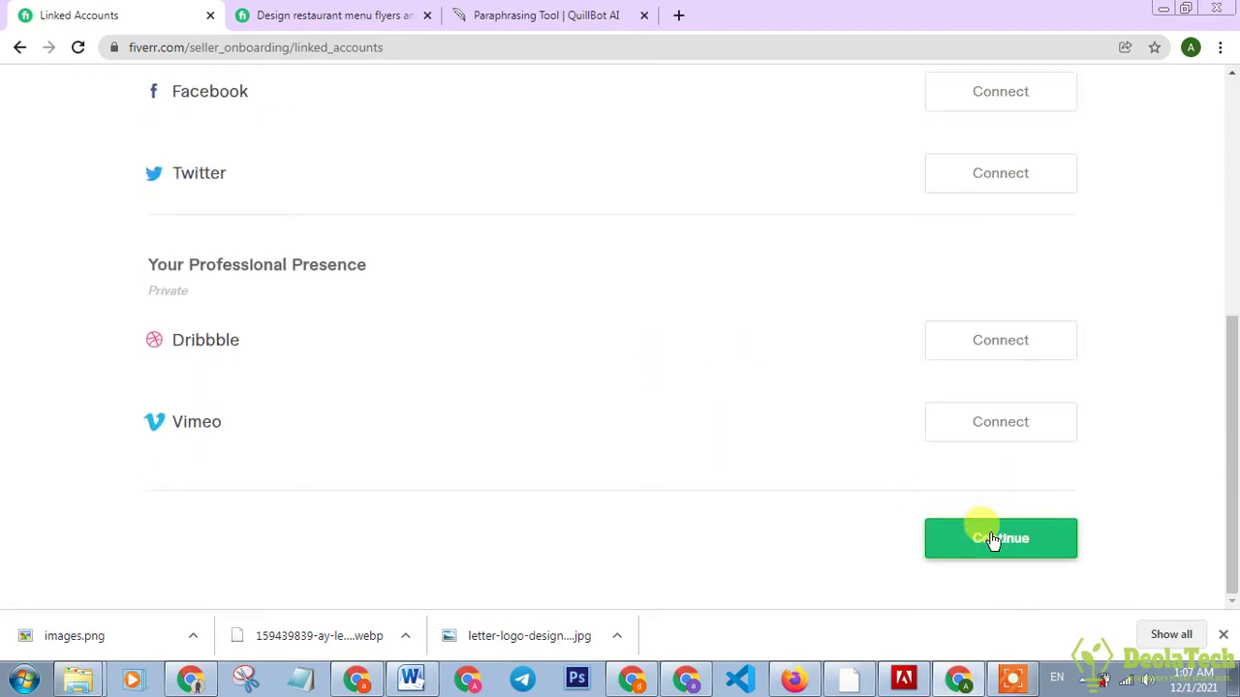
left_click(993, 540)
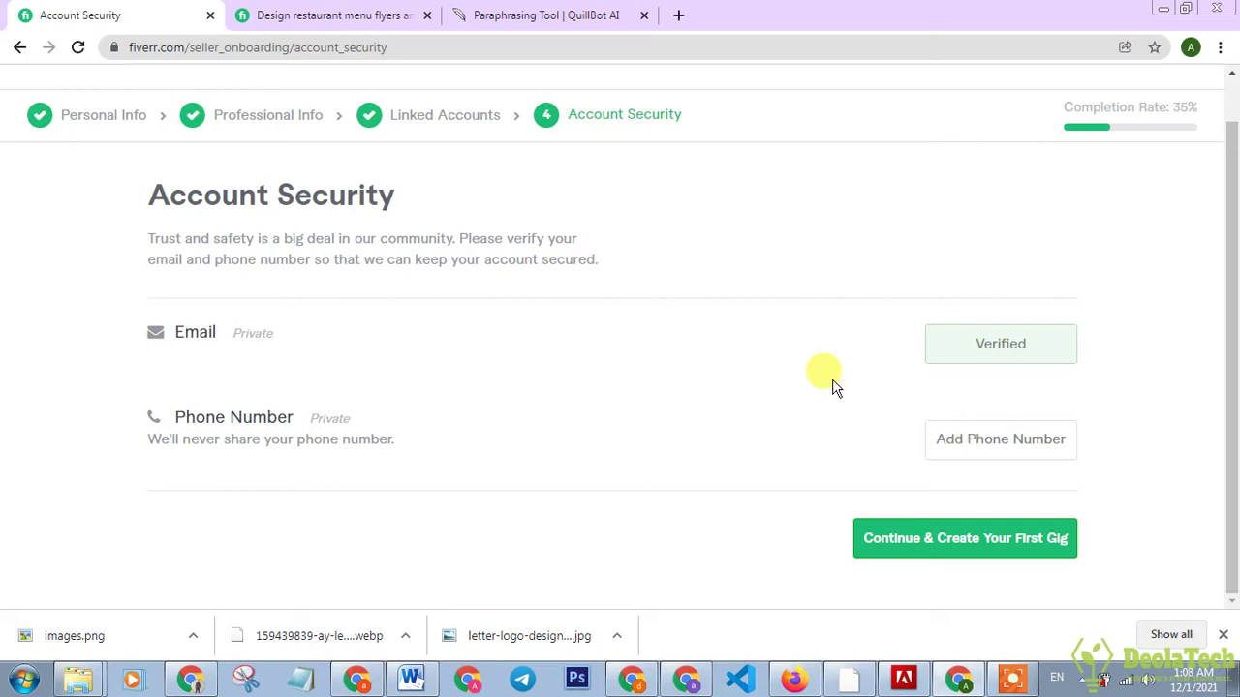
Enter the phone number, request an SMS code, and select the first code box
left_click(989, 439)
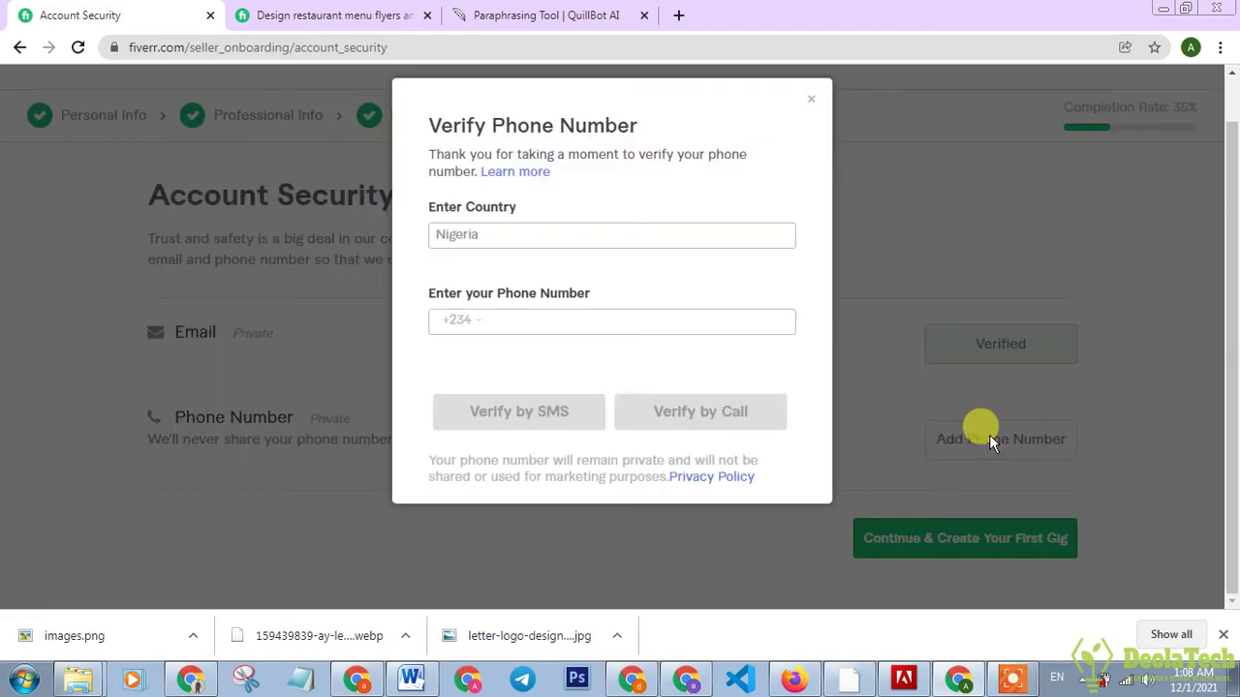
left_click(548, 317)
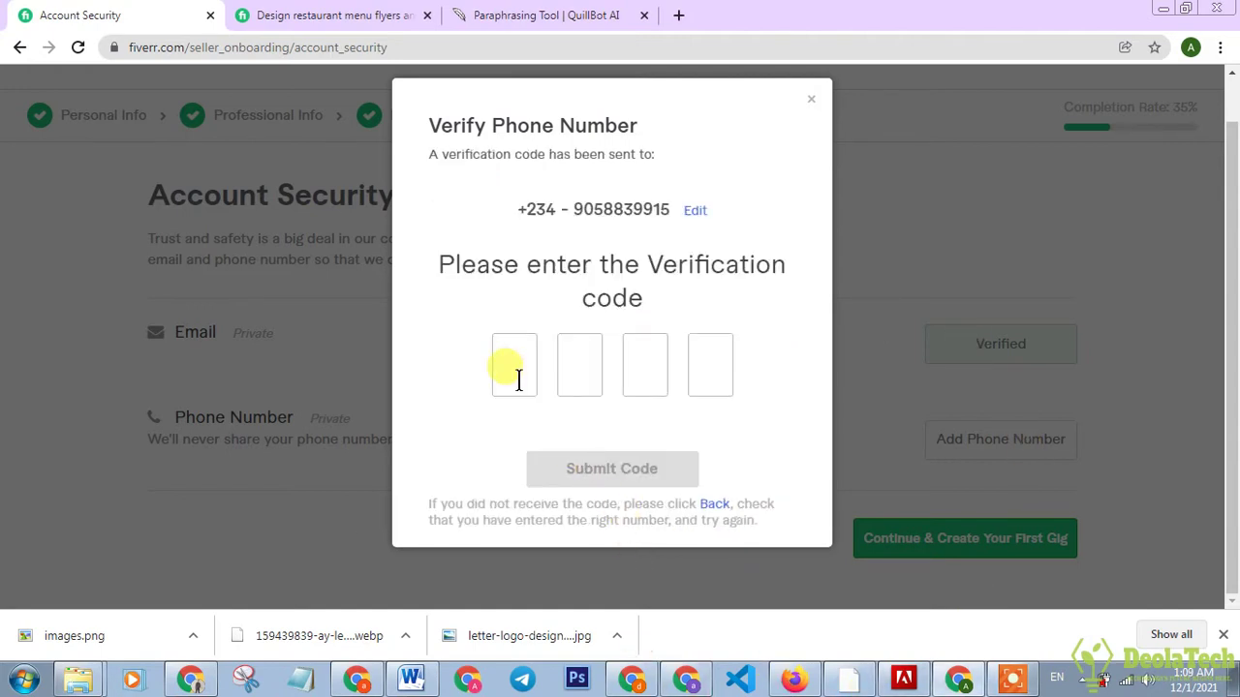
left_click(518, 378)
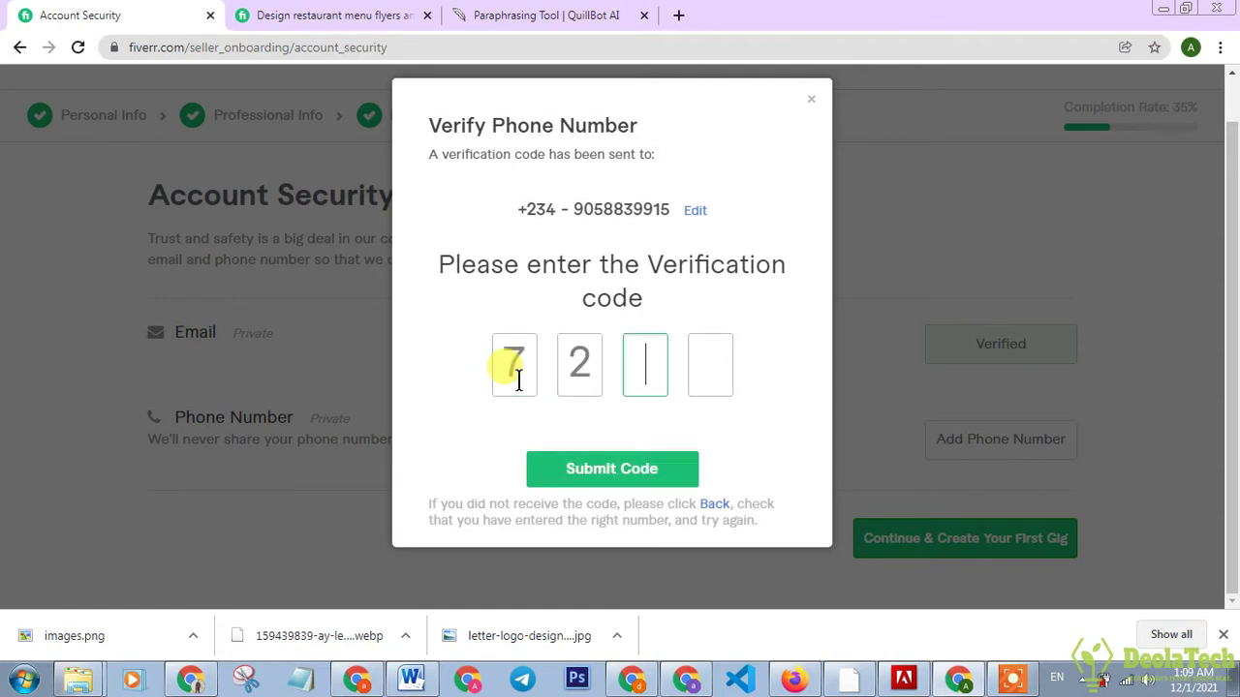
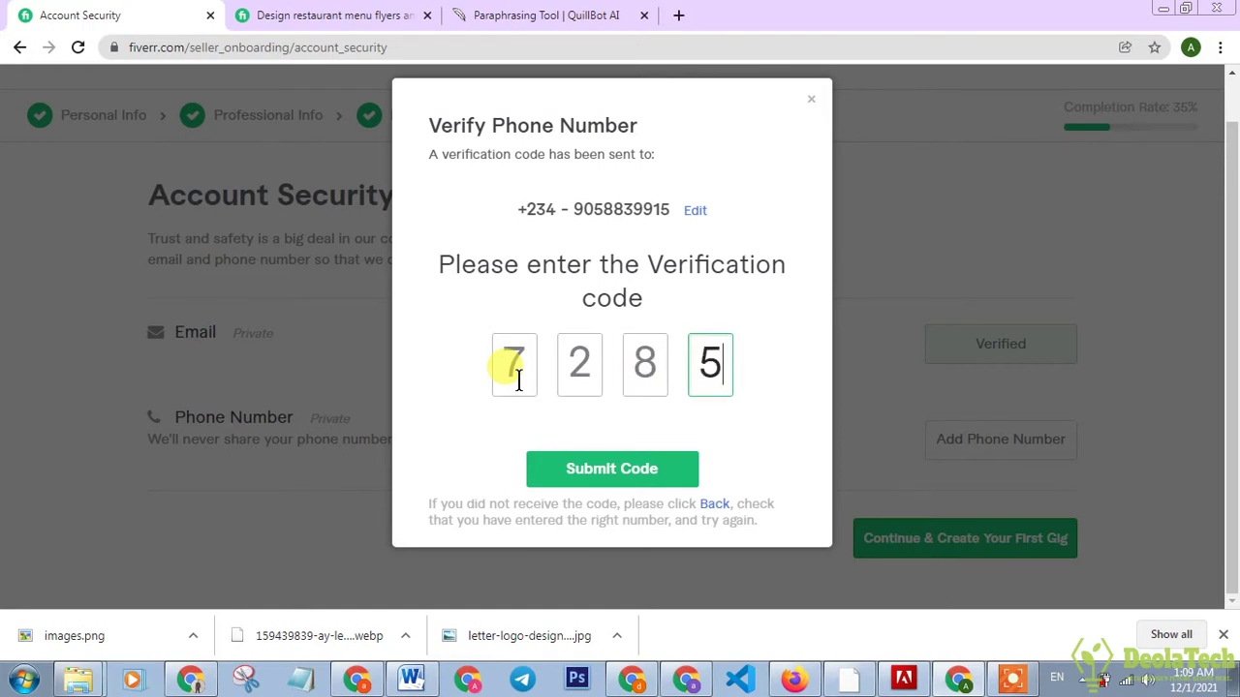
Enter the 4-digit verification code, correcting its last digit, and submit it
key("BackSpace")
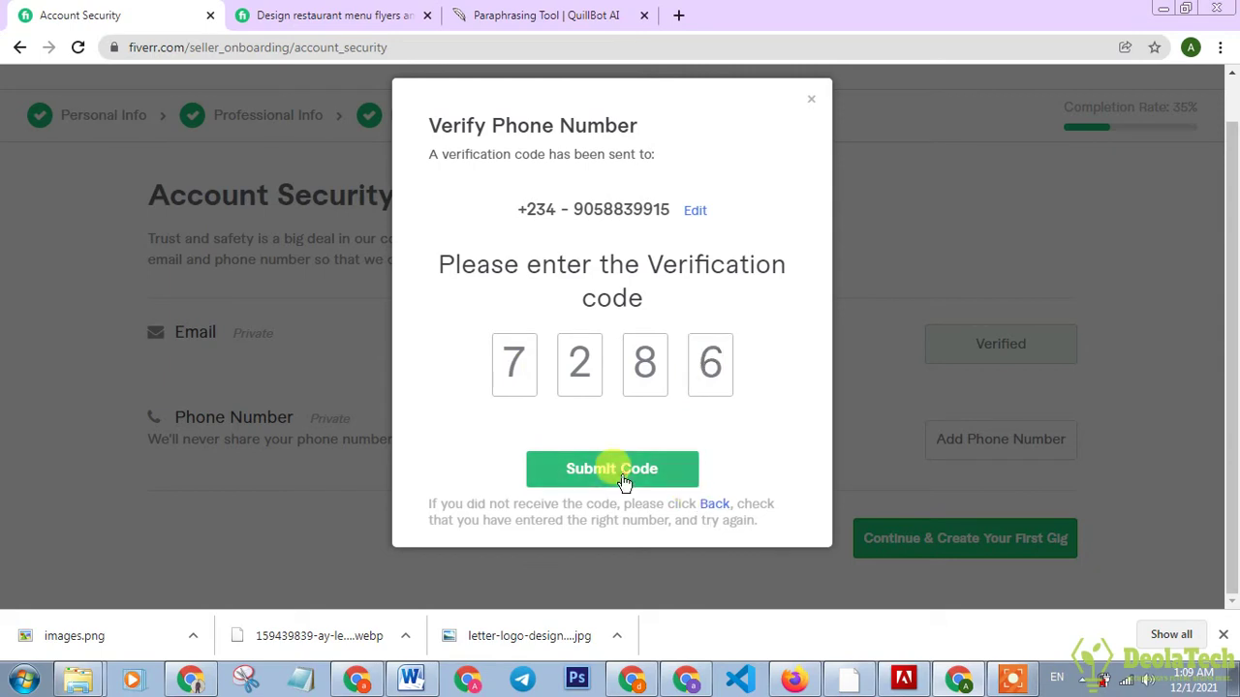
left_click(622, 480)
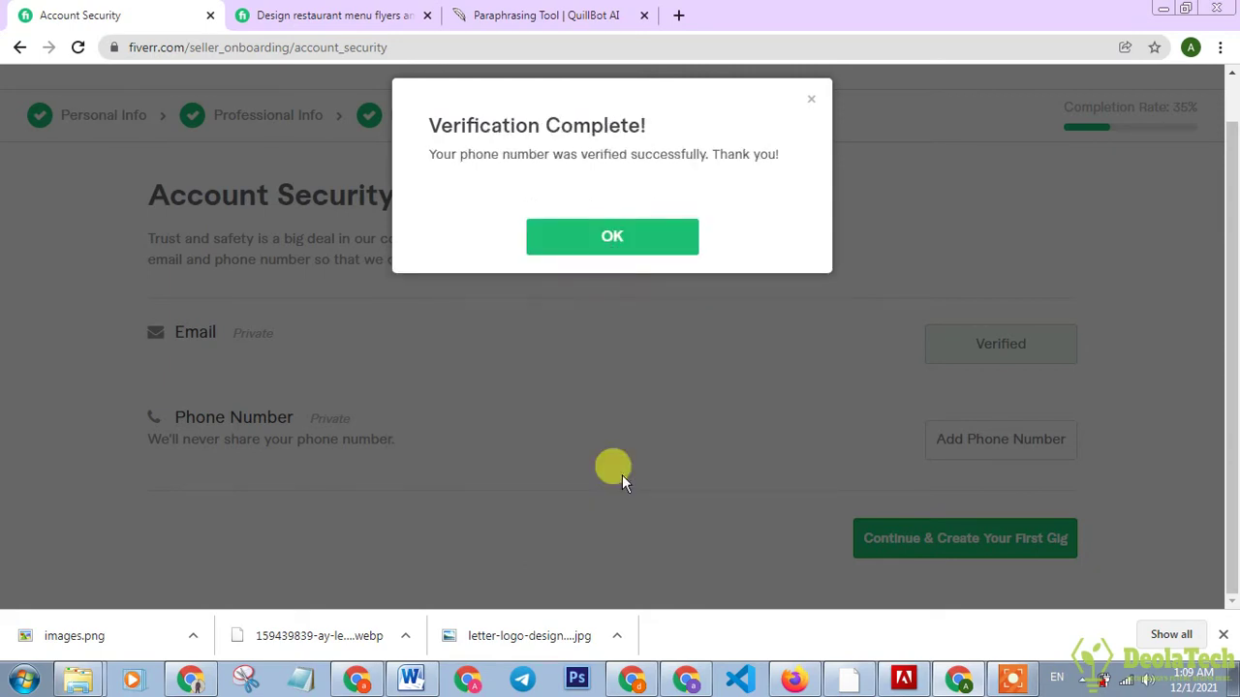
Choose the favorite childhood friend security question, enter an answer, and finish verification
left_click(595, 242)
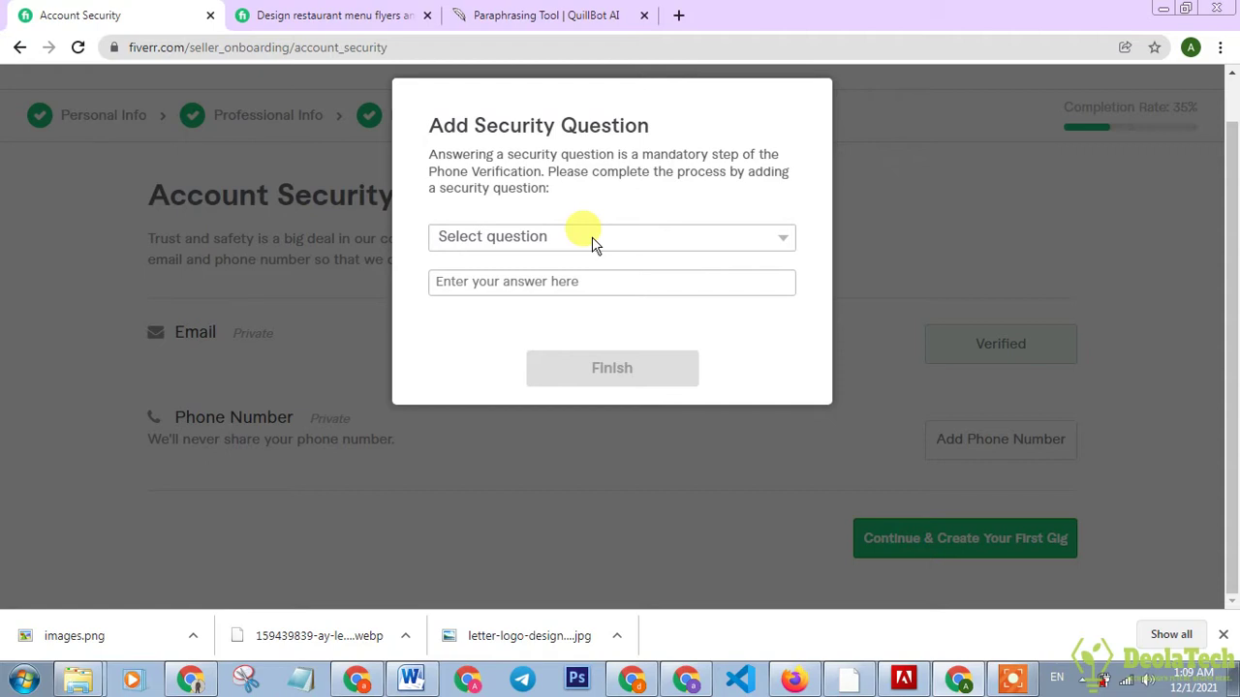
left_click(594, 238)
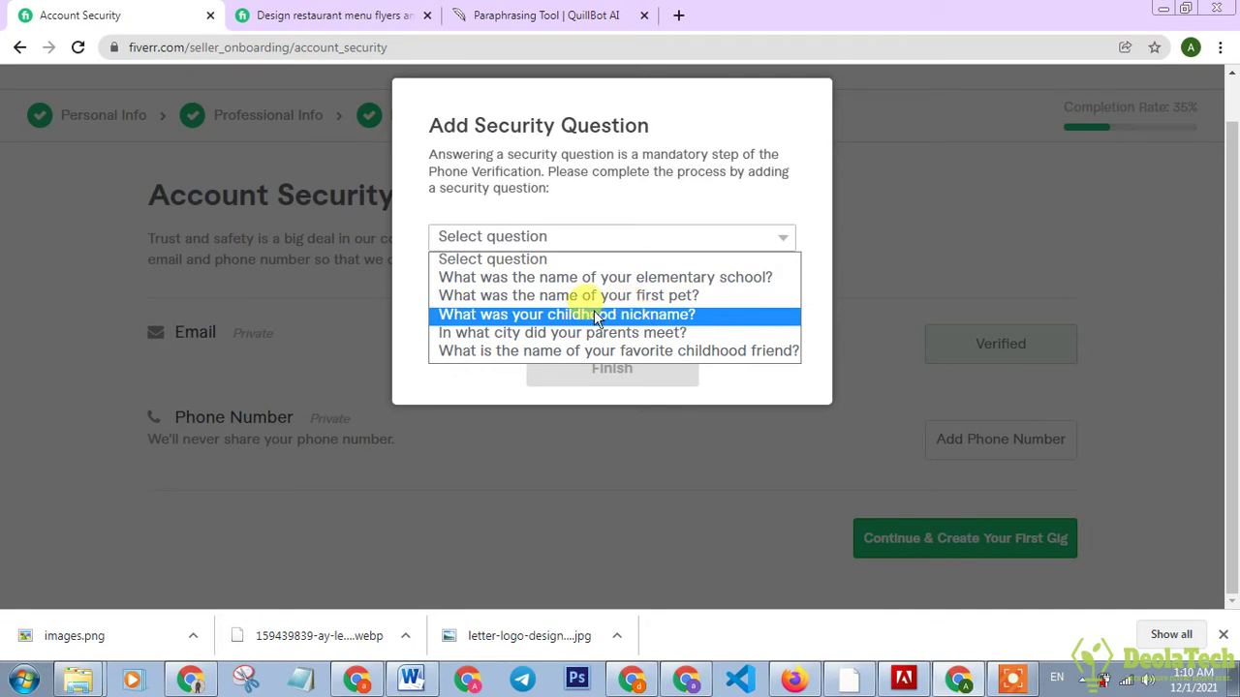
left_click(748, 350)
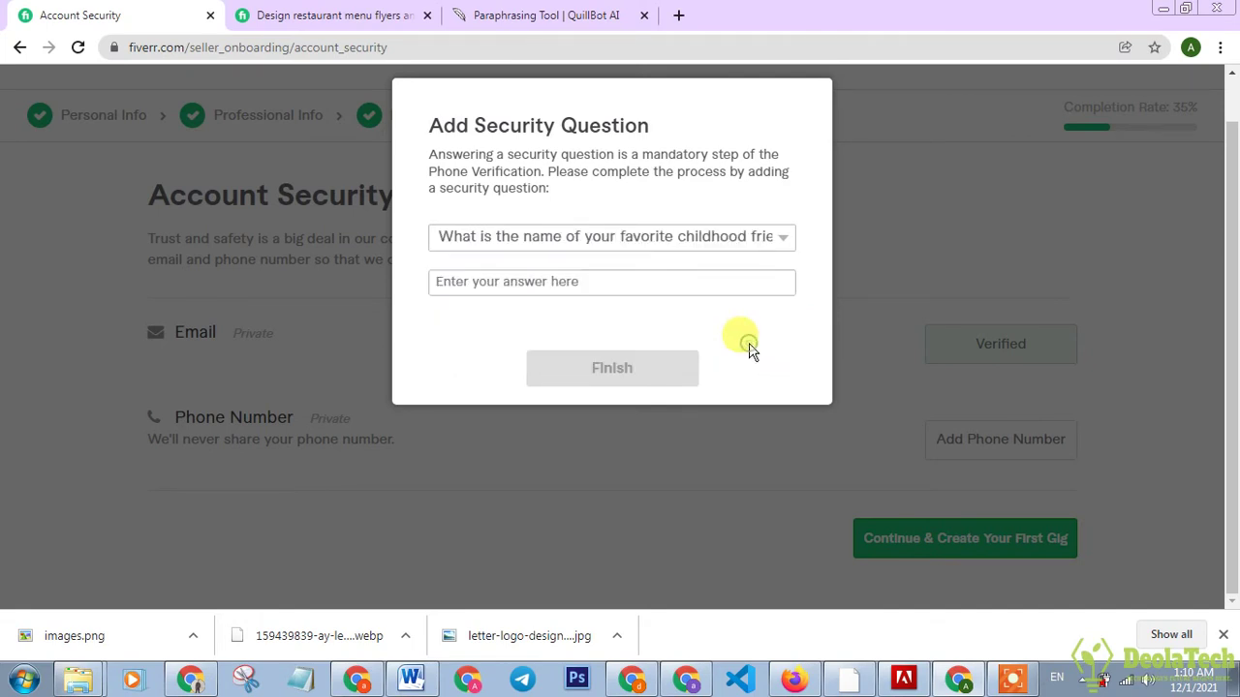
left_click(572, 287)
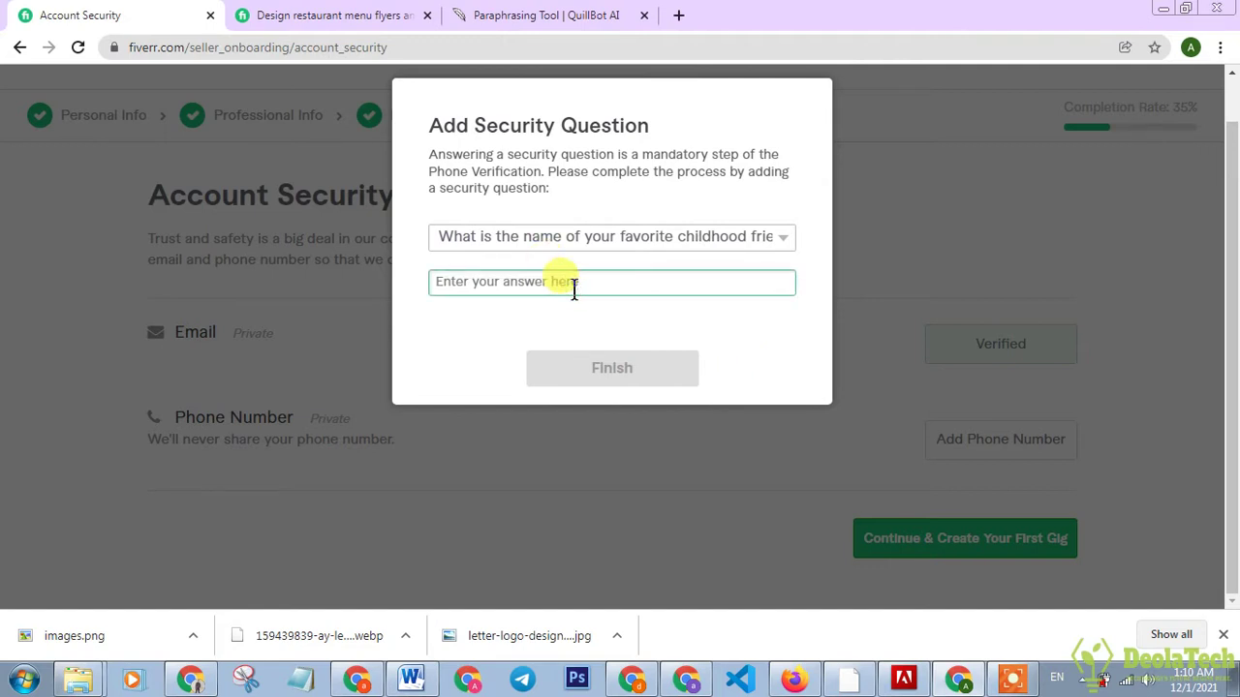
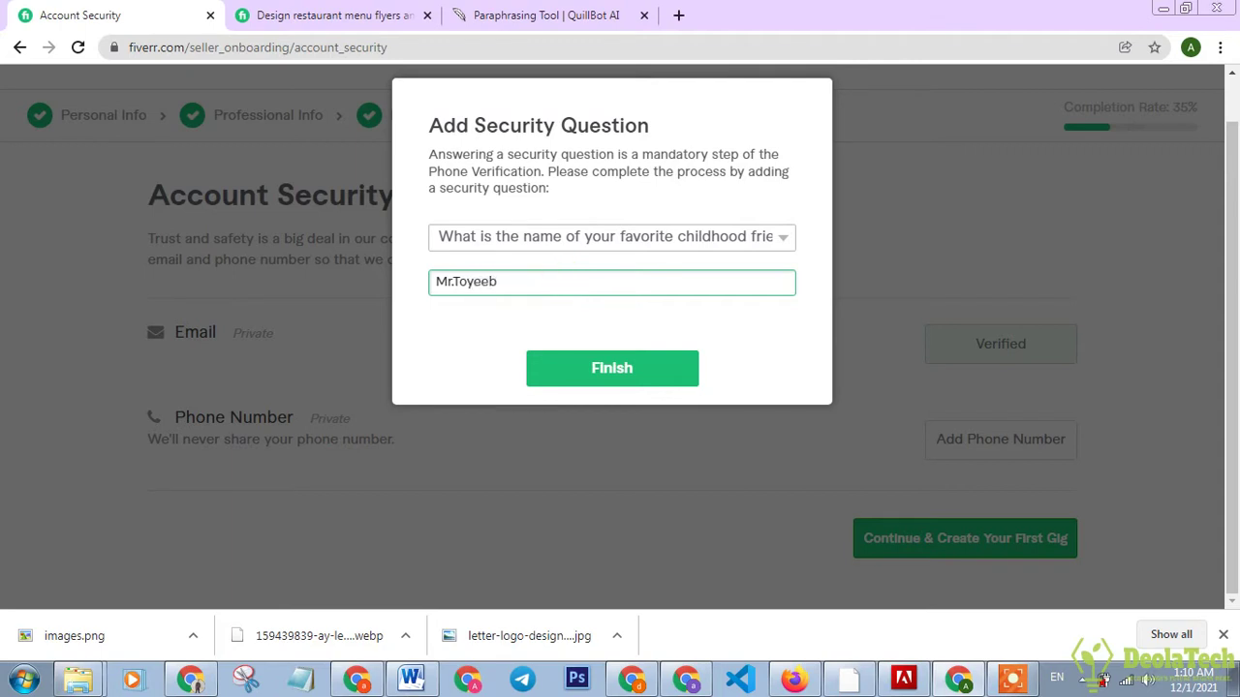
left_click(685, 364)
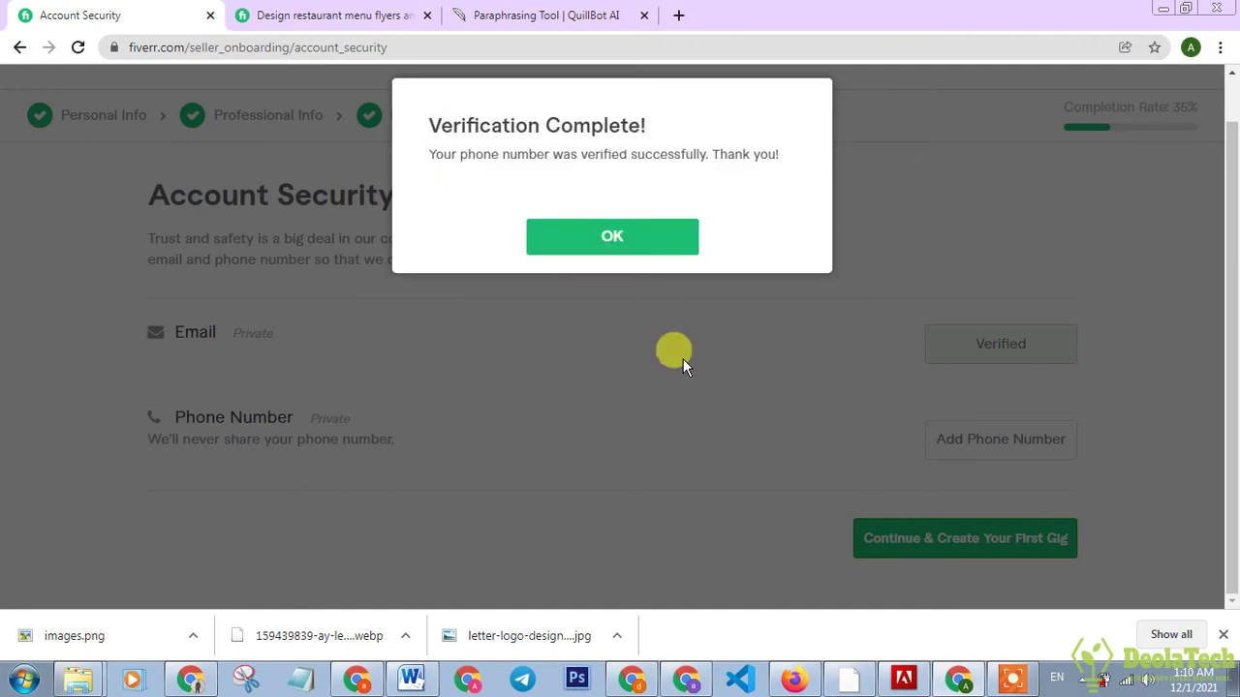
left_click(646, 233)
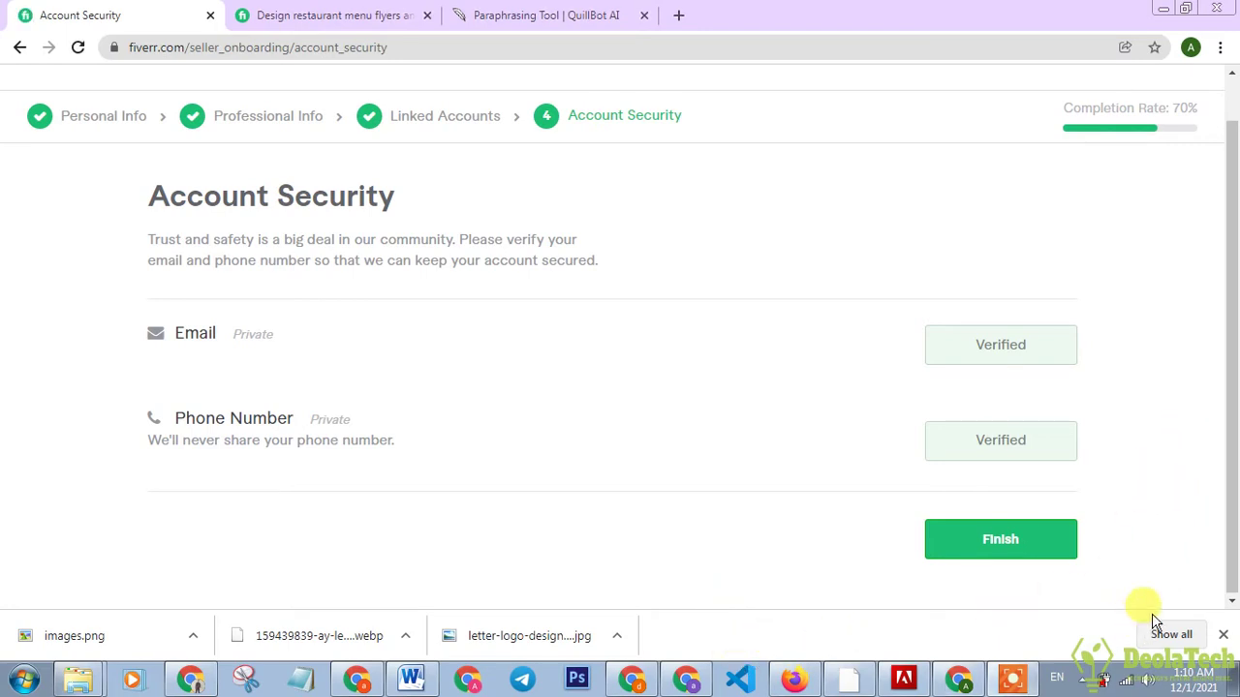
Finish Account Security, then close the 'profile is all set' dialog to start a gig
scroll(969, 475, "up", 1)
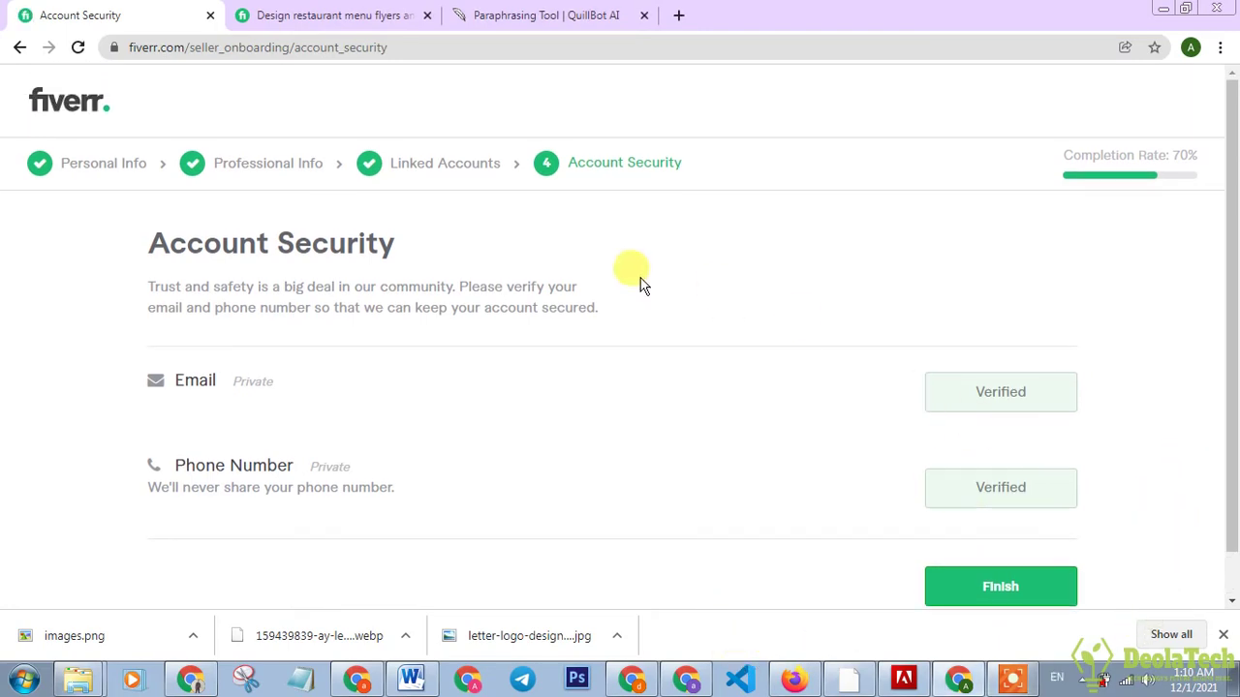
scroll(871, 465, "down", 1)
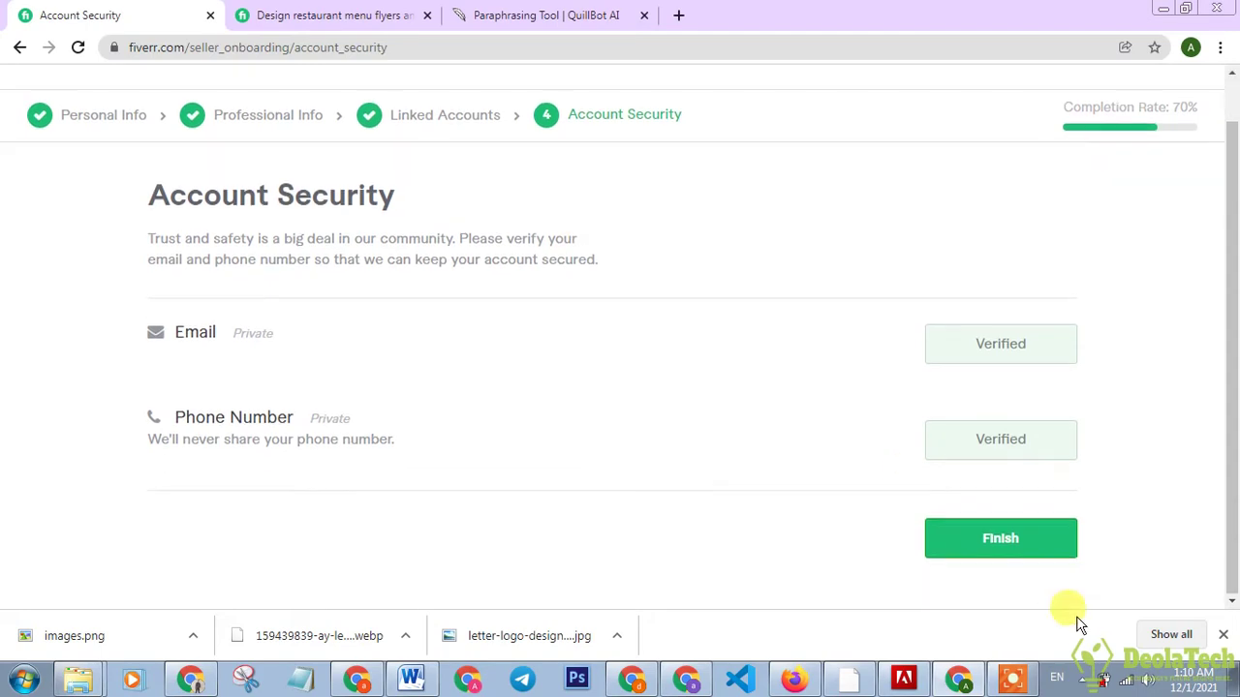
left_click(1007, 540)
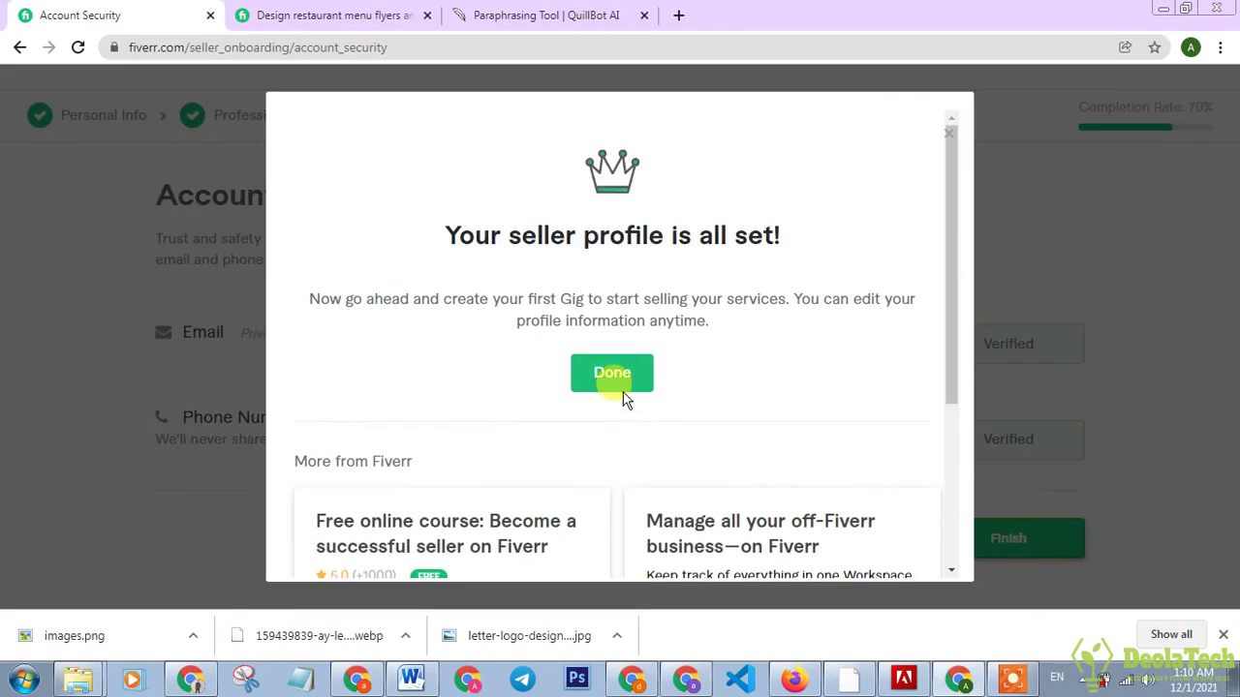
scroll(605, 388, "down", 3)
scroll(625, 319, "up", 3)
scroll(602, 441, "down", 3)
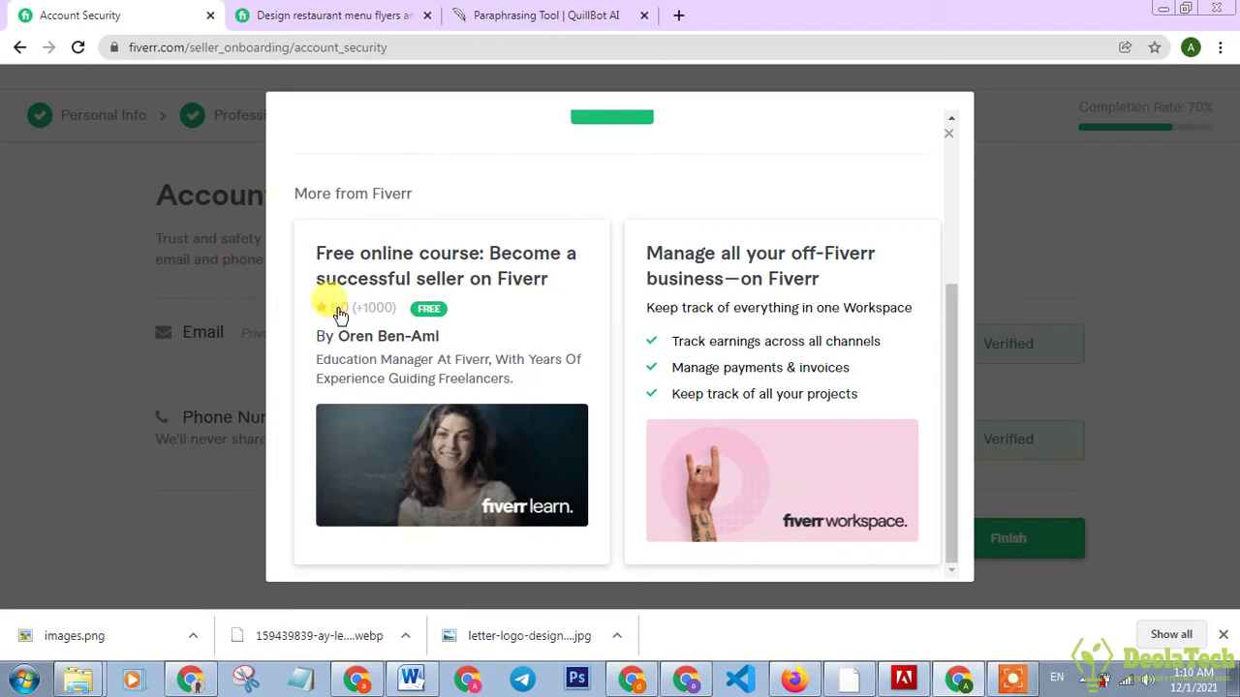
left_click_drag(950, 392, 962, 224)
left_click_drag(959, 225, 959, 186)
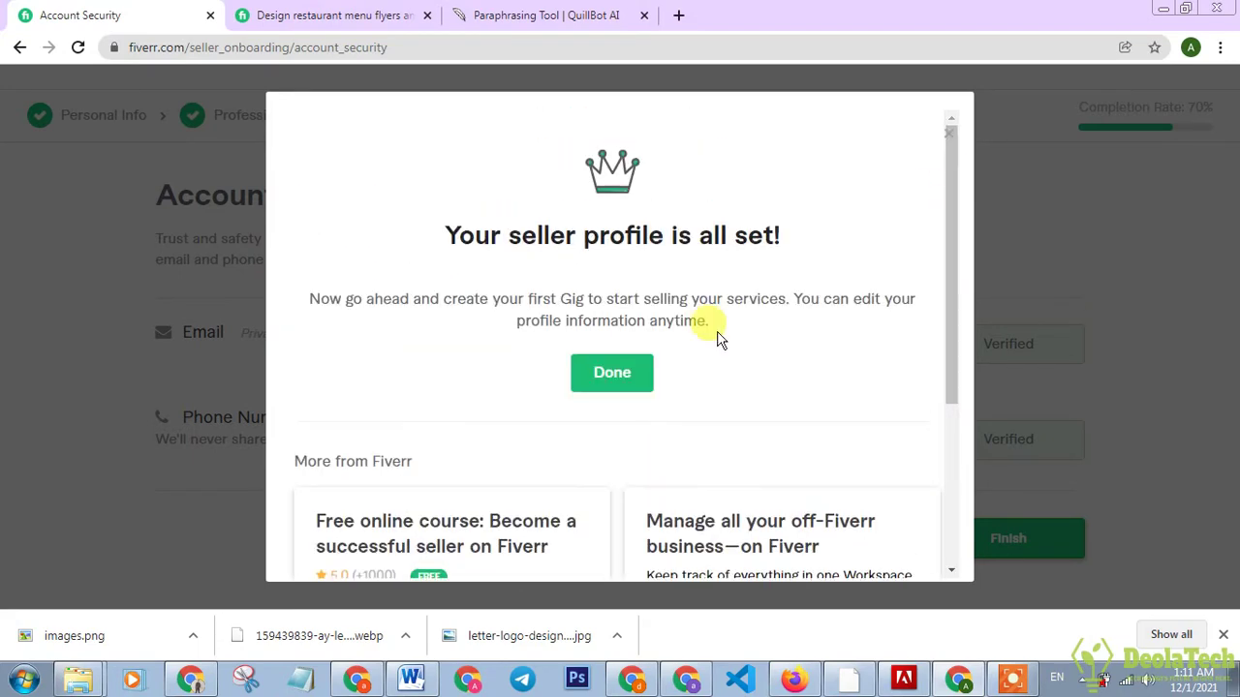
left_click(584, 382)
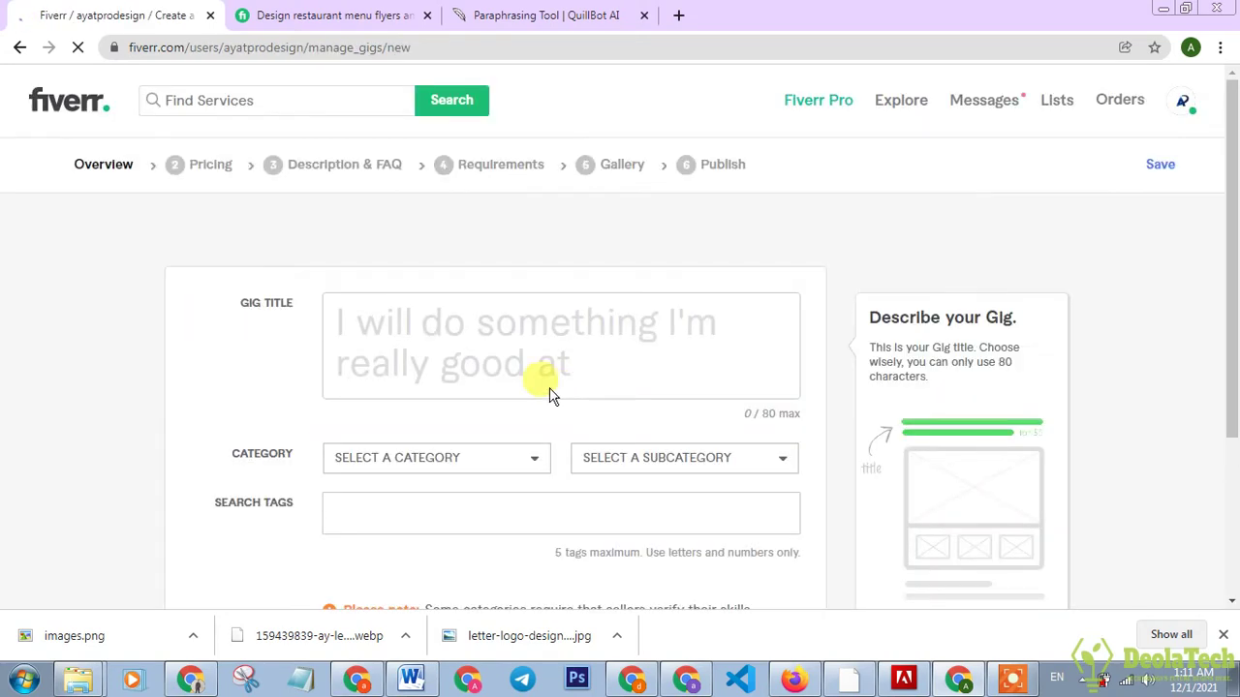
Leave the Gig Title field and switch to the 'Fiverr + Creating a killer GIG' Word document
left_click(449, 329)
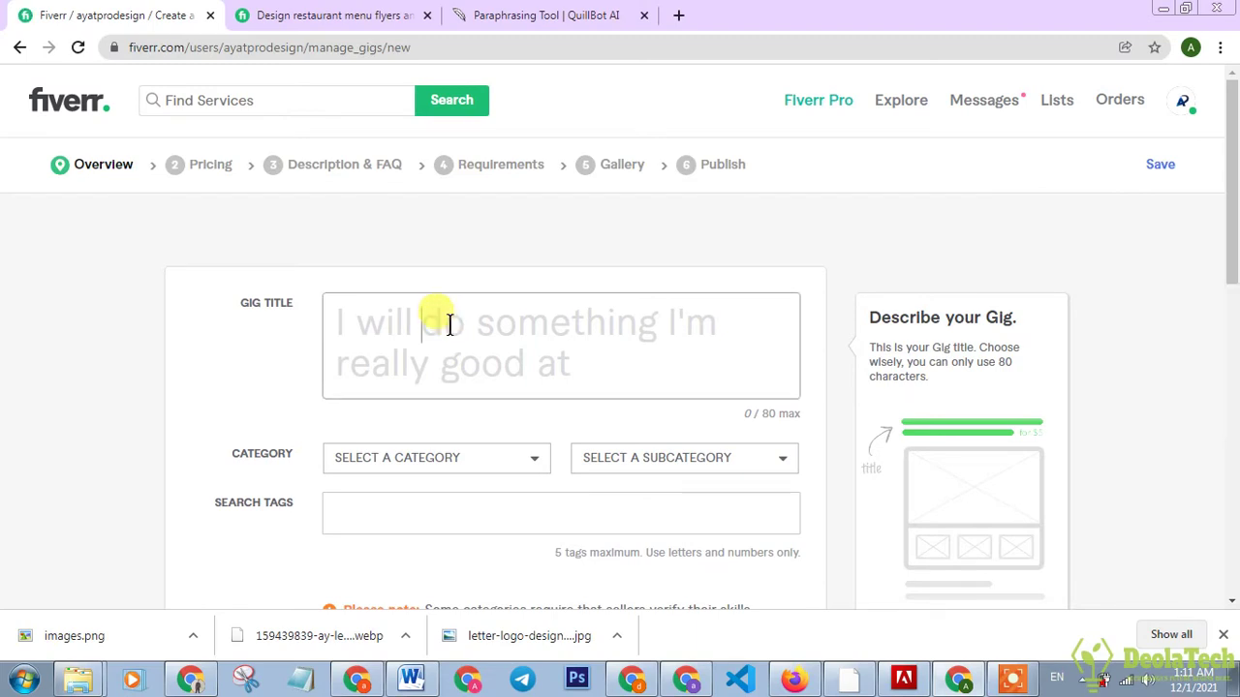
scroll(449, 325, "down", 2)
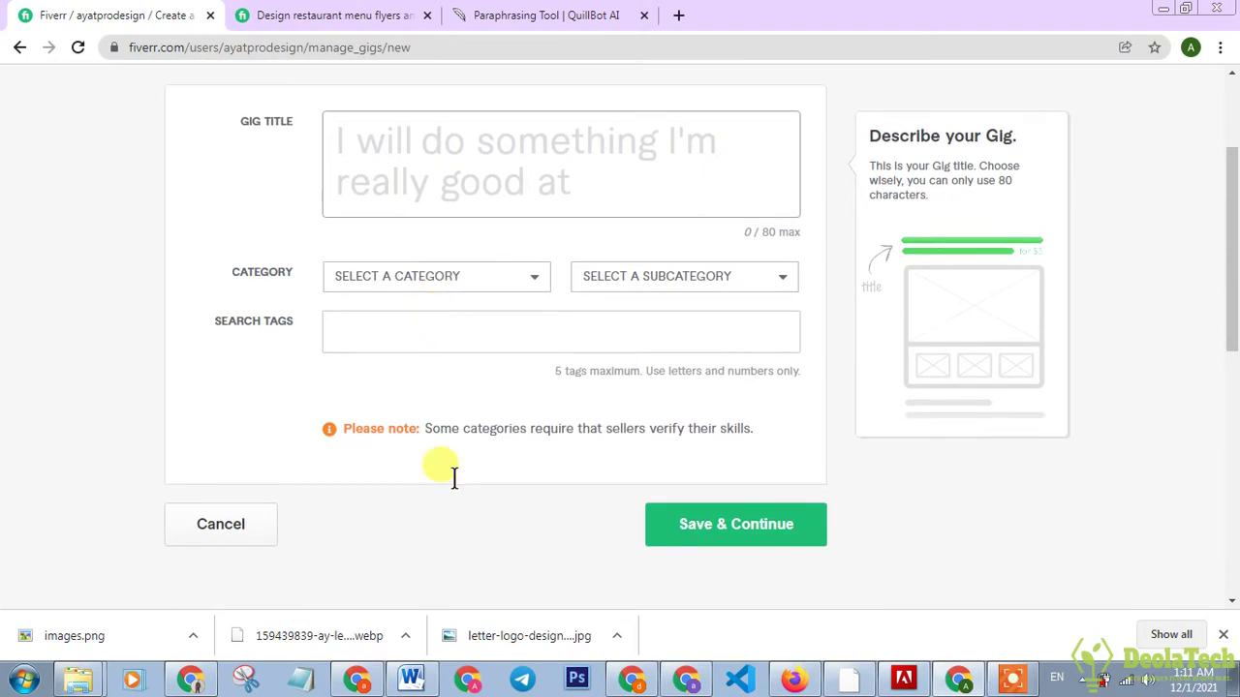
left_click(412, 678)
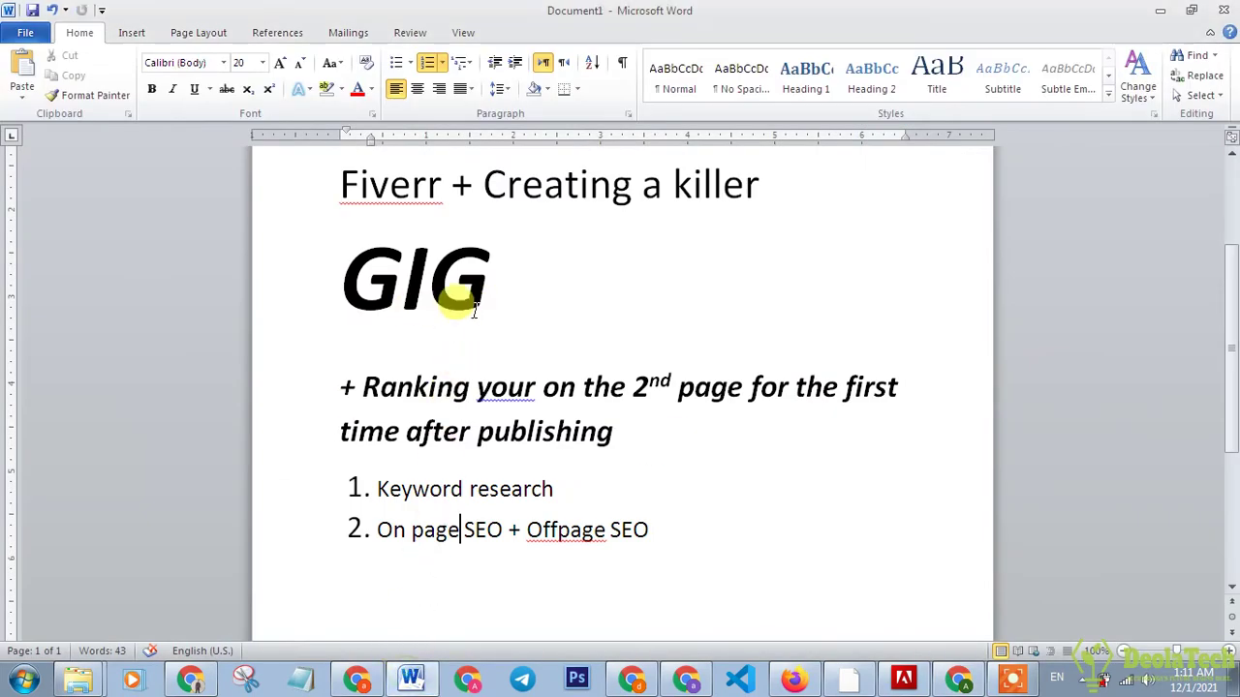
Select, then deselect, the outline lines from 'how to become a seller' through 'Creating a killer GIG'
scroll(476, 318, "up", 3)
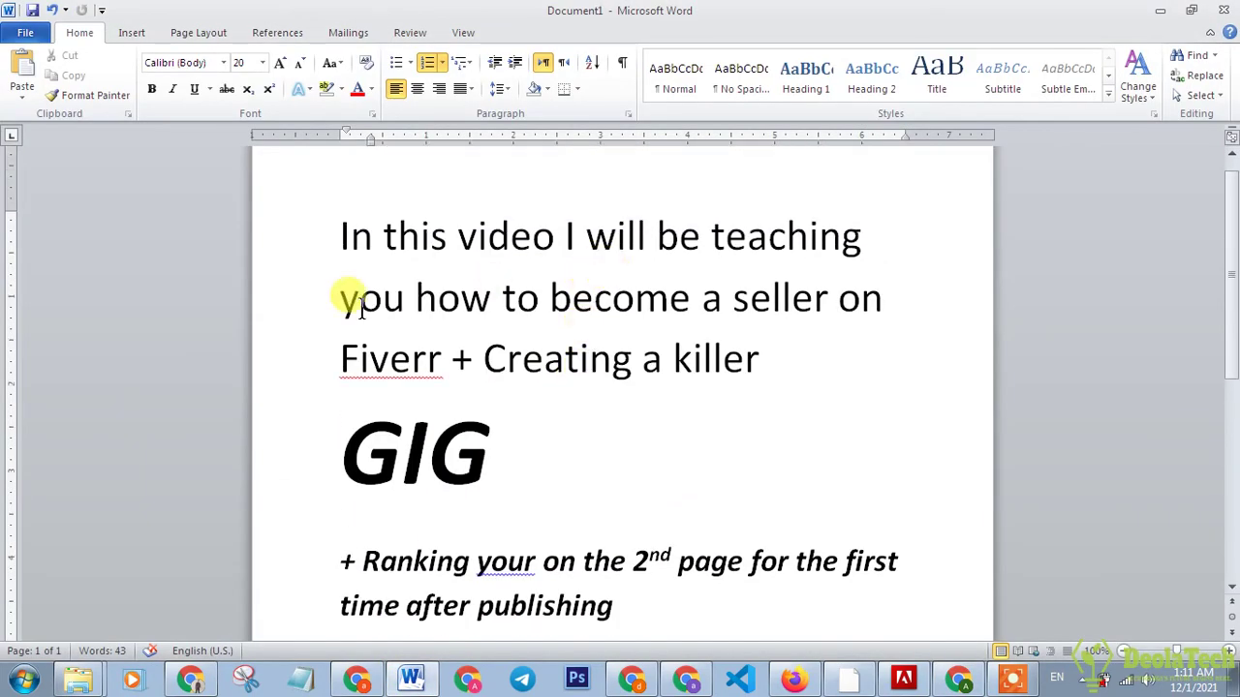
left_click(290, 298)
left_click(937, 414)
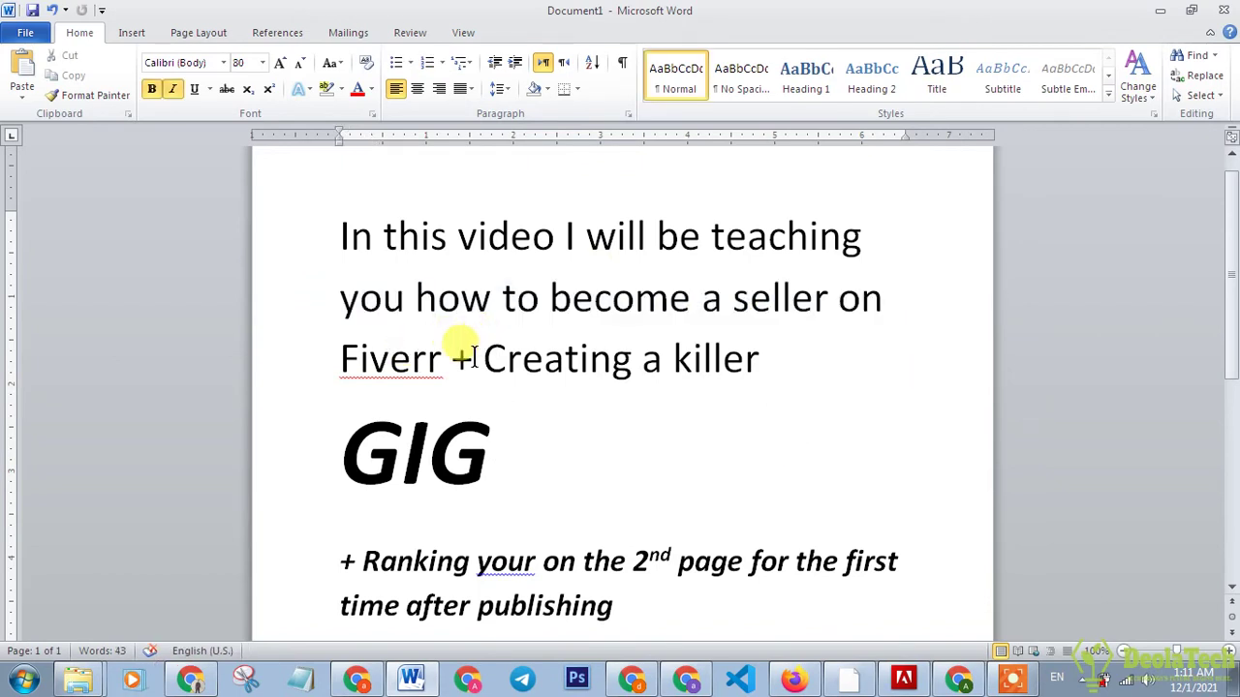
left_click_drag(475, 356, 513, 426)
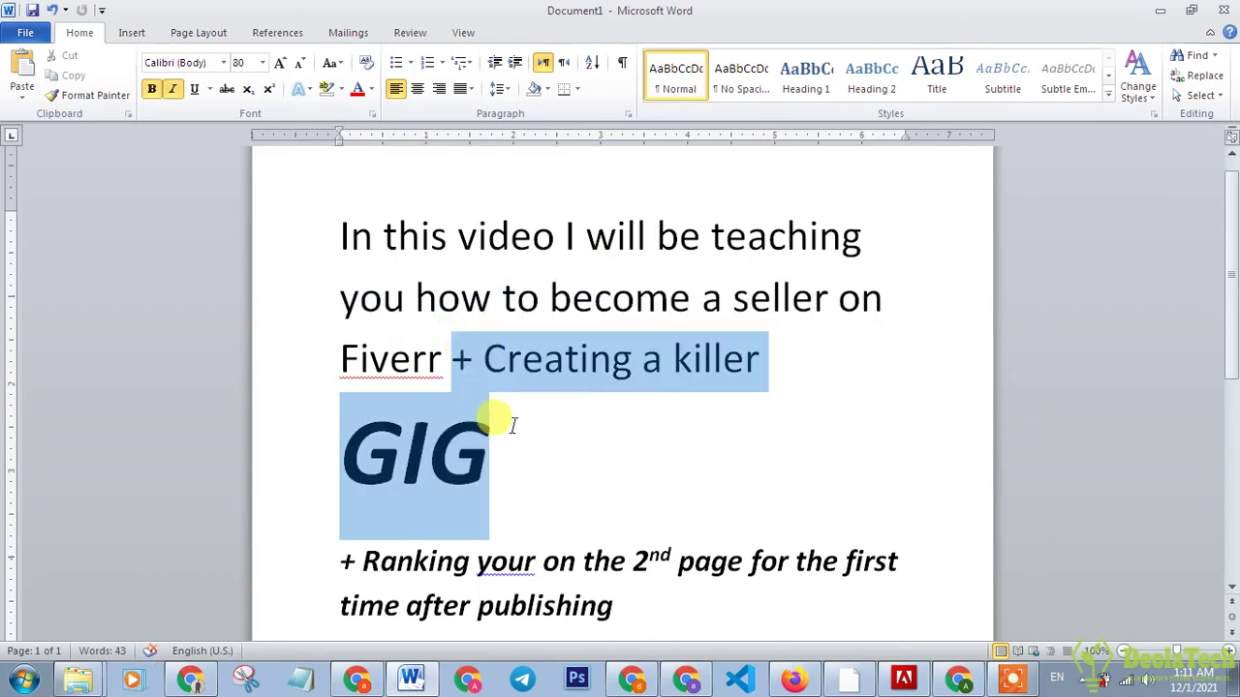
scroll(499, 423, "down", 3)
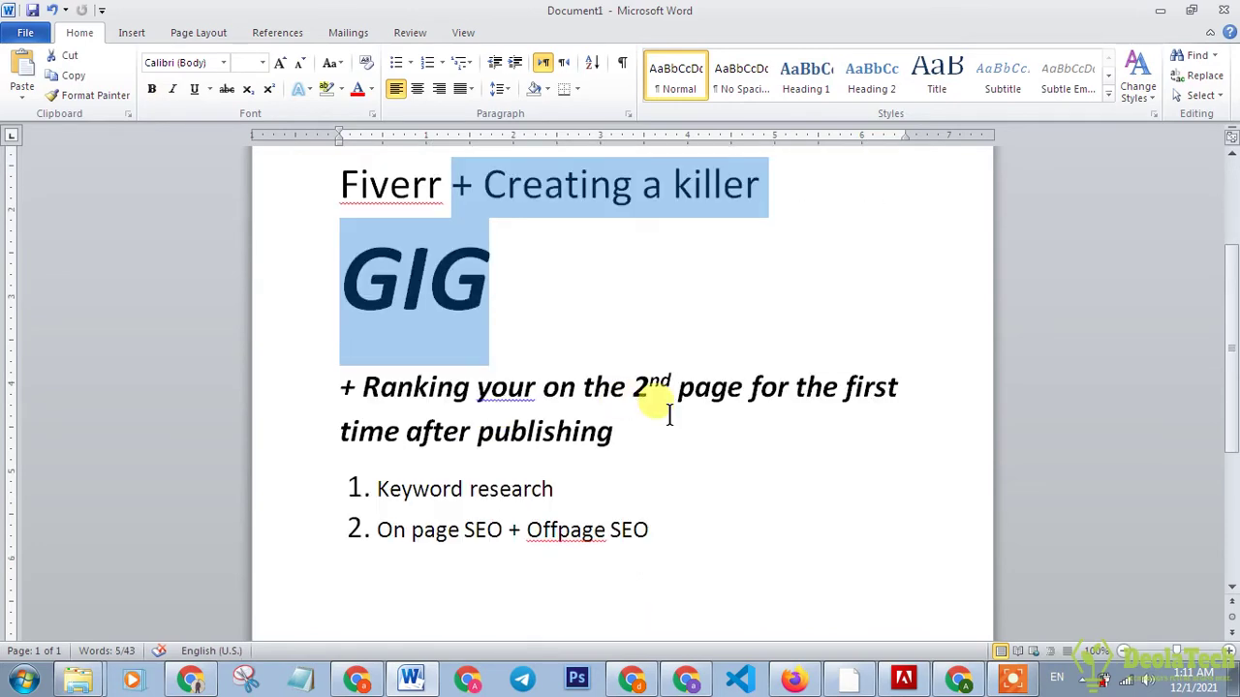
left_click(664, 415)
Highlight the Keyword research list item, then return to the Fiverr new-gig form in Chrome
scroll(581, 349, "up", 1)
scroll(612, 380, "down", 1)
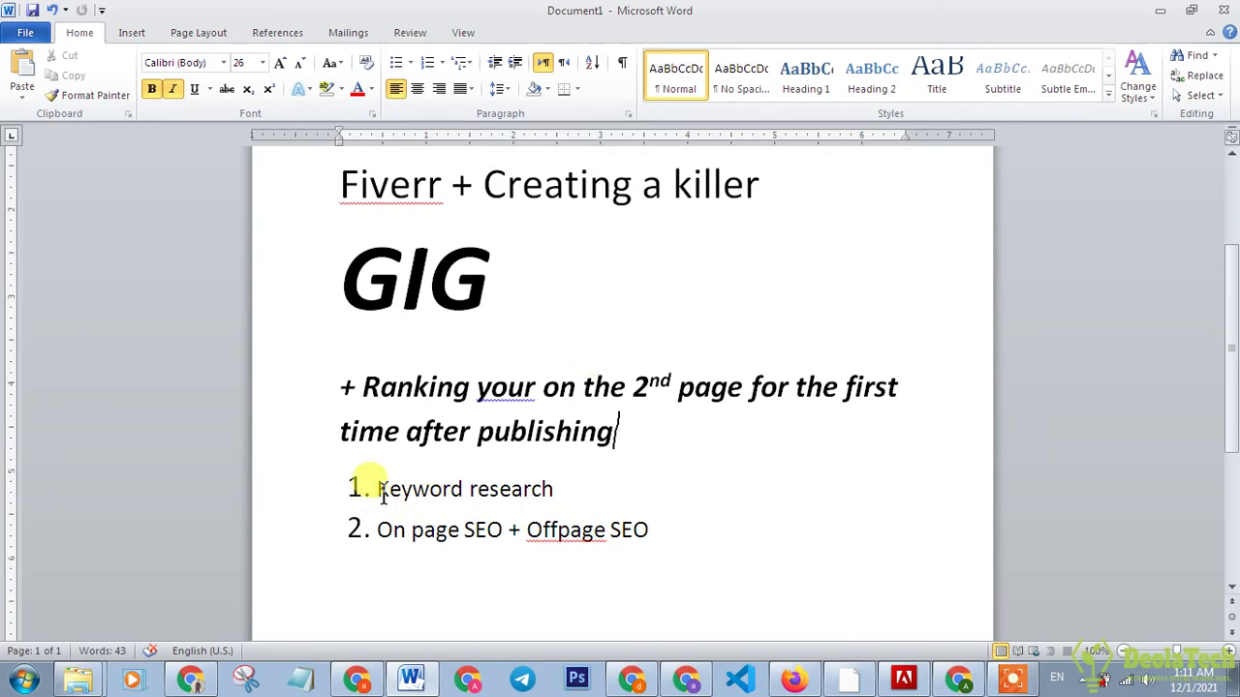
left_click_drag(373, 482, 559, 491)
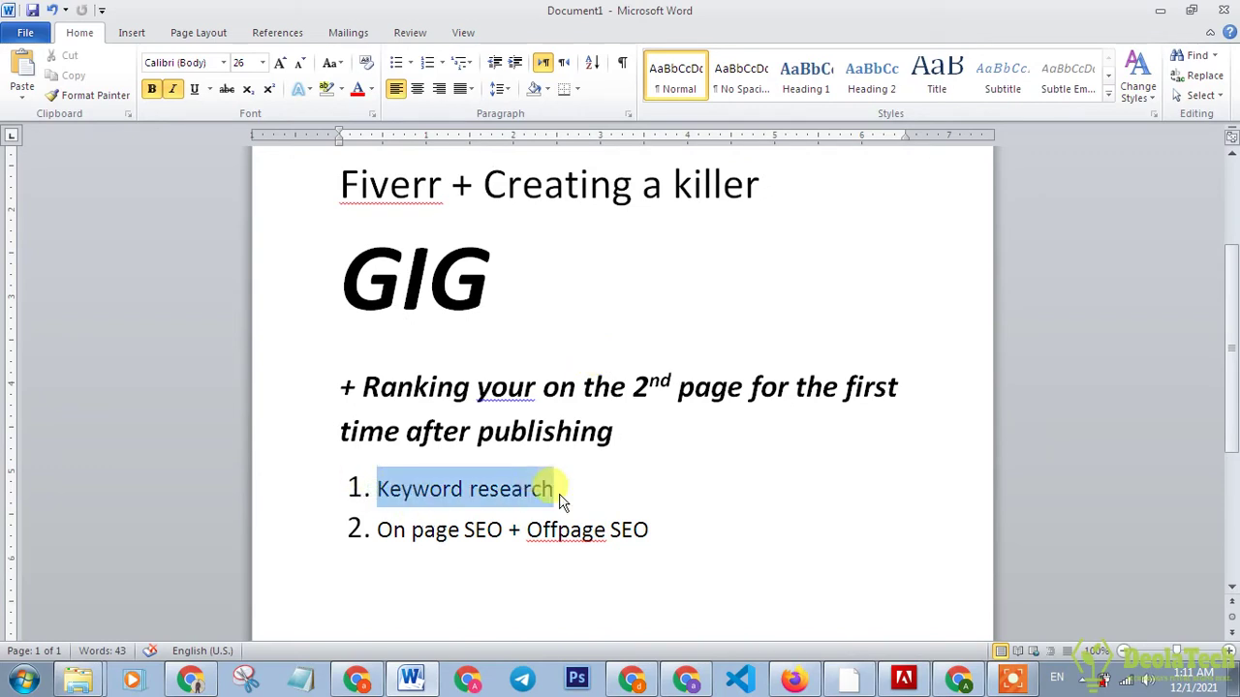
left_click(571, 496)
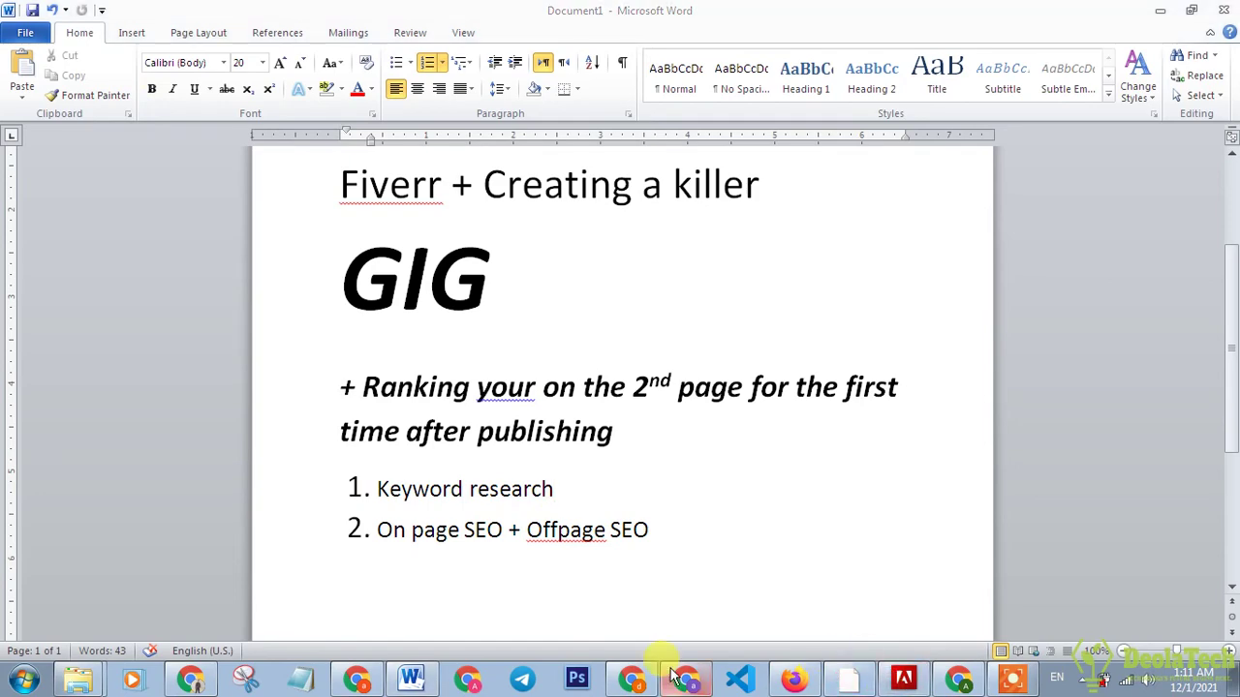
left_click(964, 680)
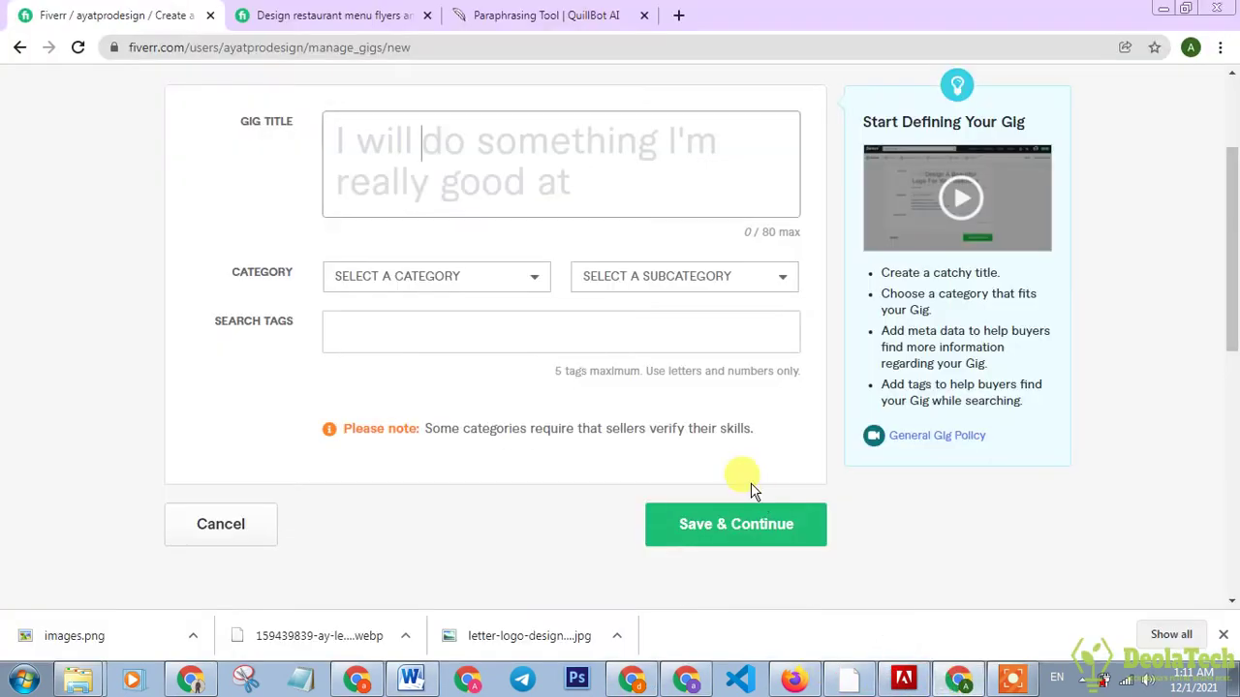
From the restaurant menu flyers gig tab, rerun the recent 'flyer design' service search
scroll(542, 388, "up", 3)
key("ctrl+Tab")
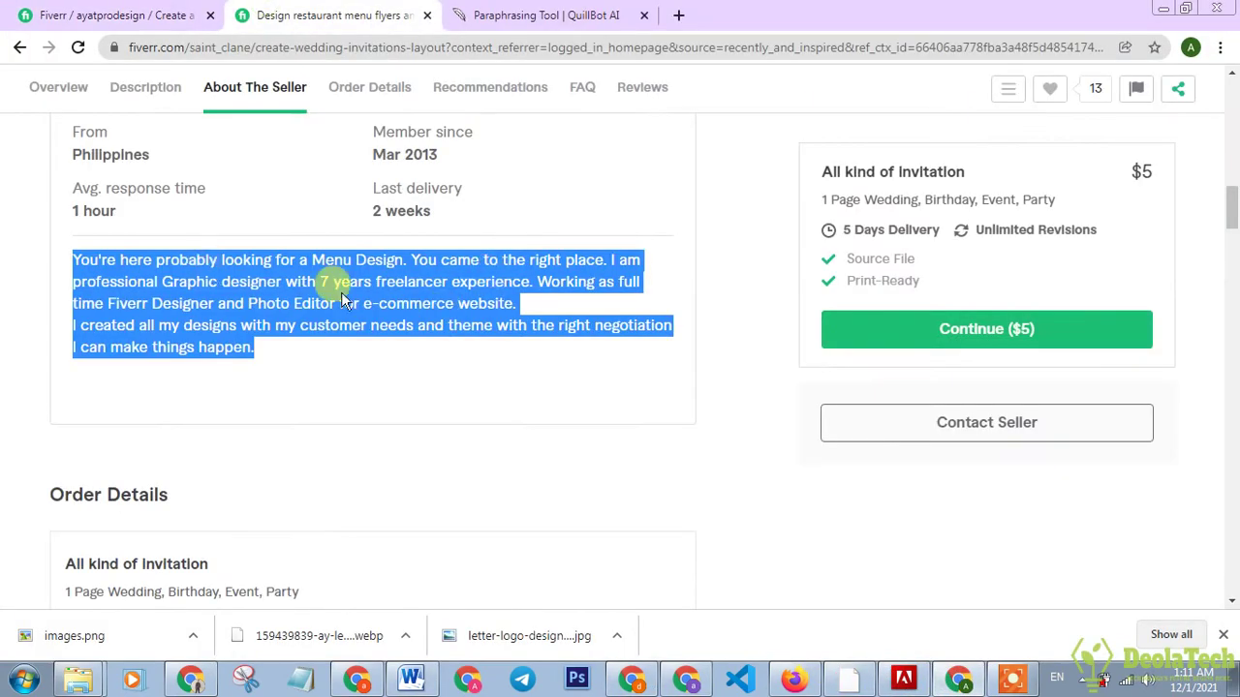
scroll(534, 259, "up", 5)
scroll(534, 259, "up", 6)
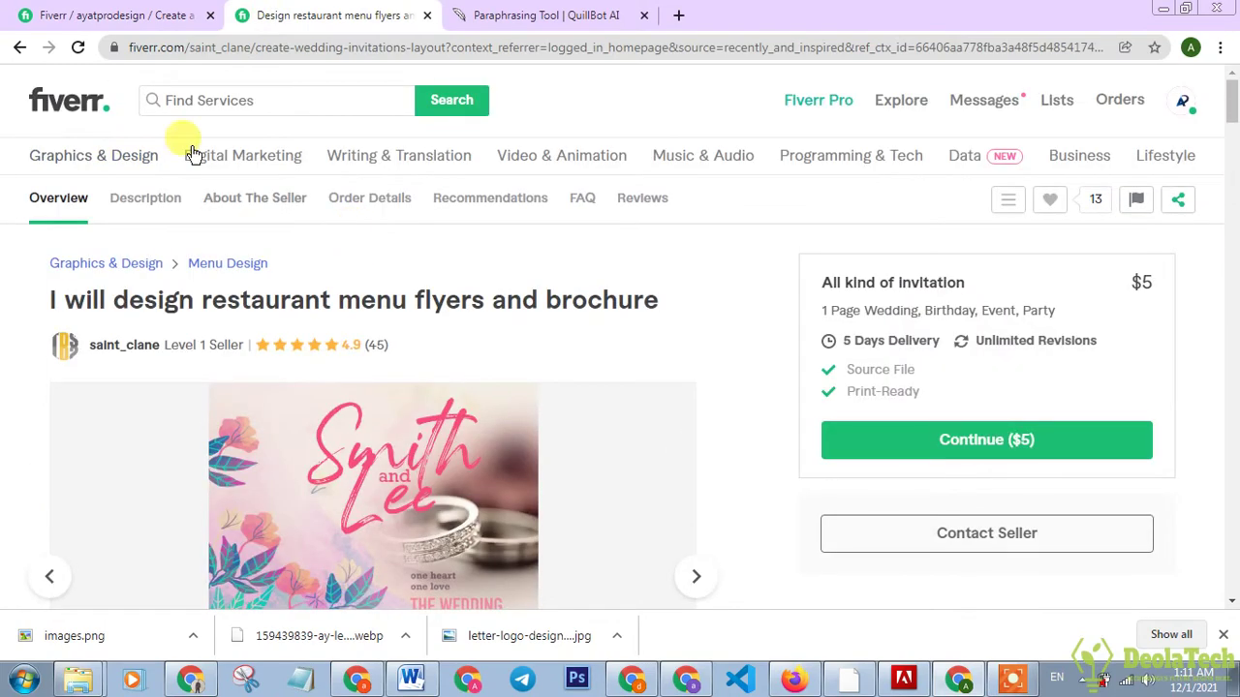
left_click(310, 104)
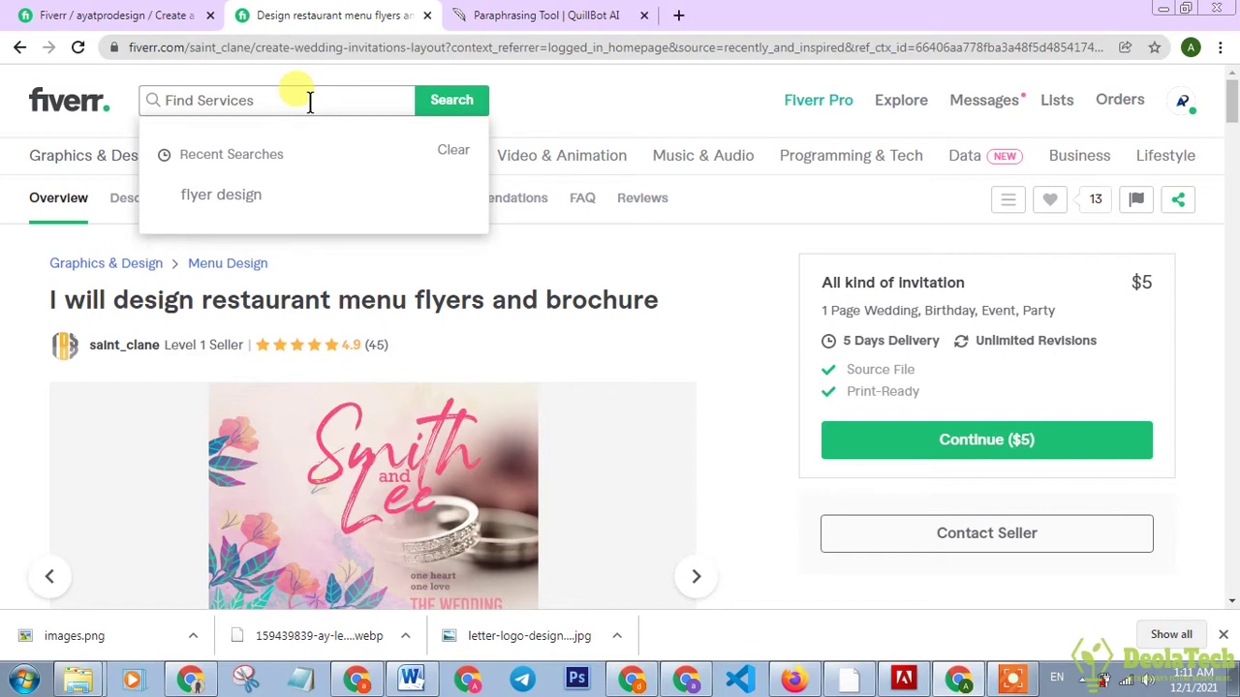
left_click(271, 203)
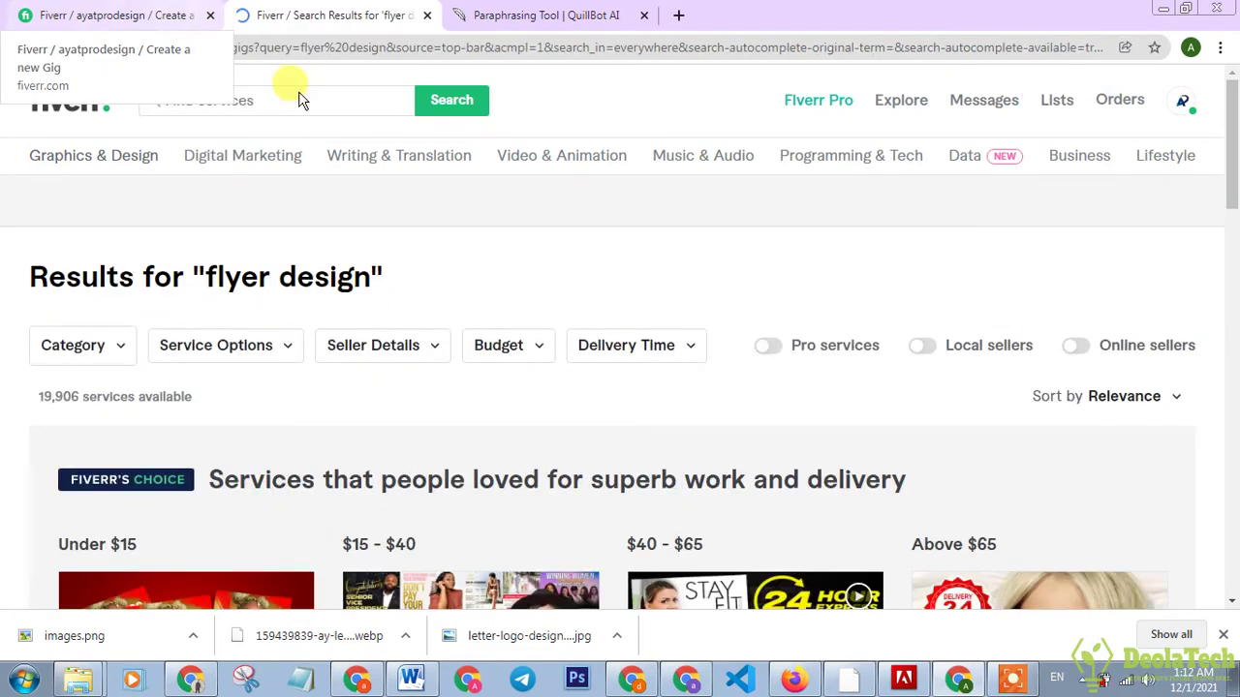
Highlight the 19,906 results count on the flyer design results page
scroll(460, 254, "down", 2)
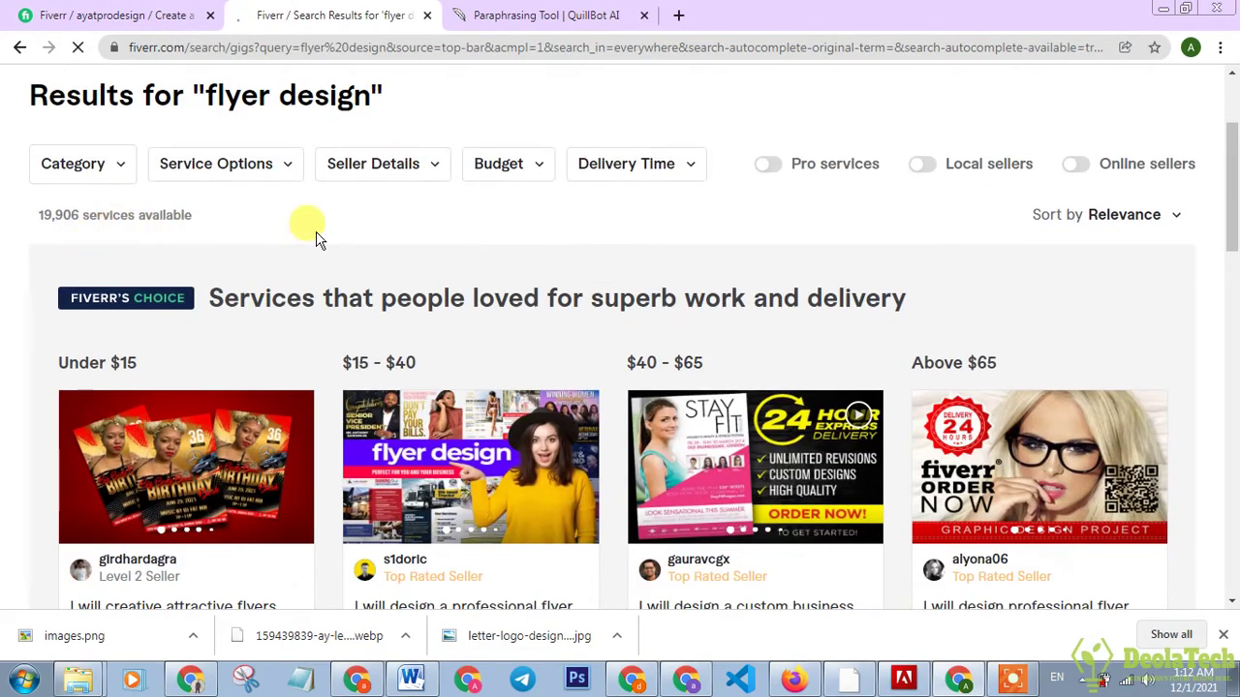
triple_click(49, 222)
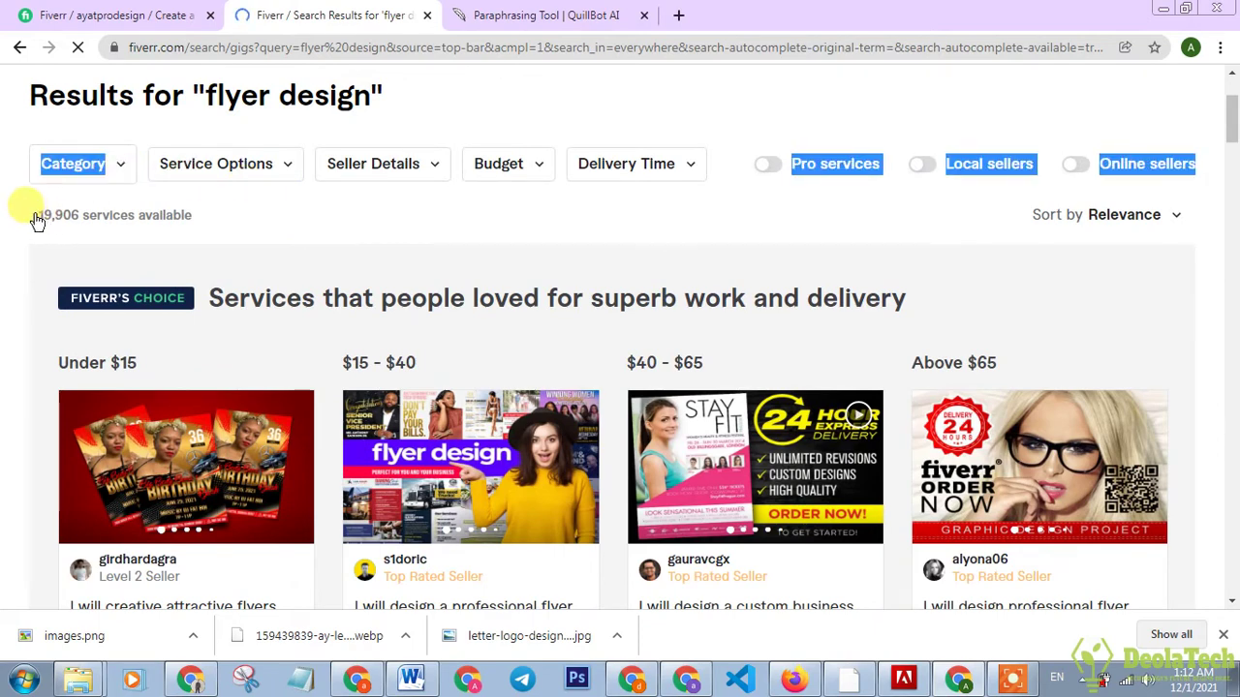
left_click(101, 215)
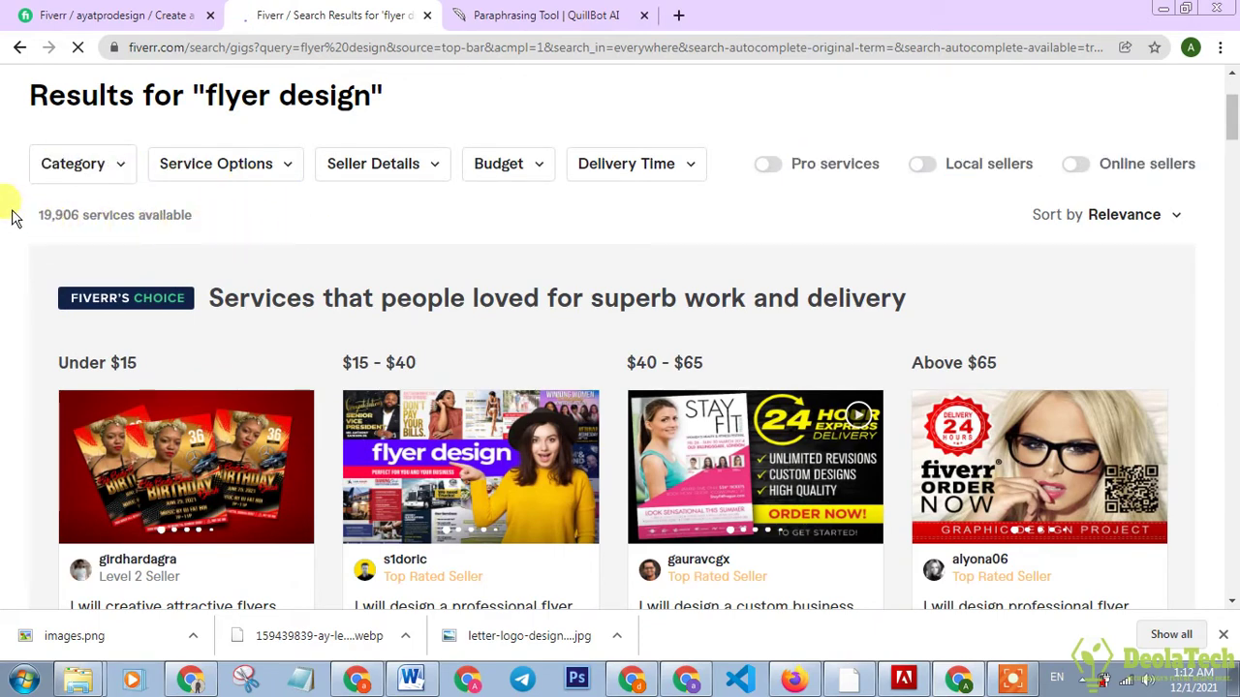
left_click_drag(12, 215, 90, 215)
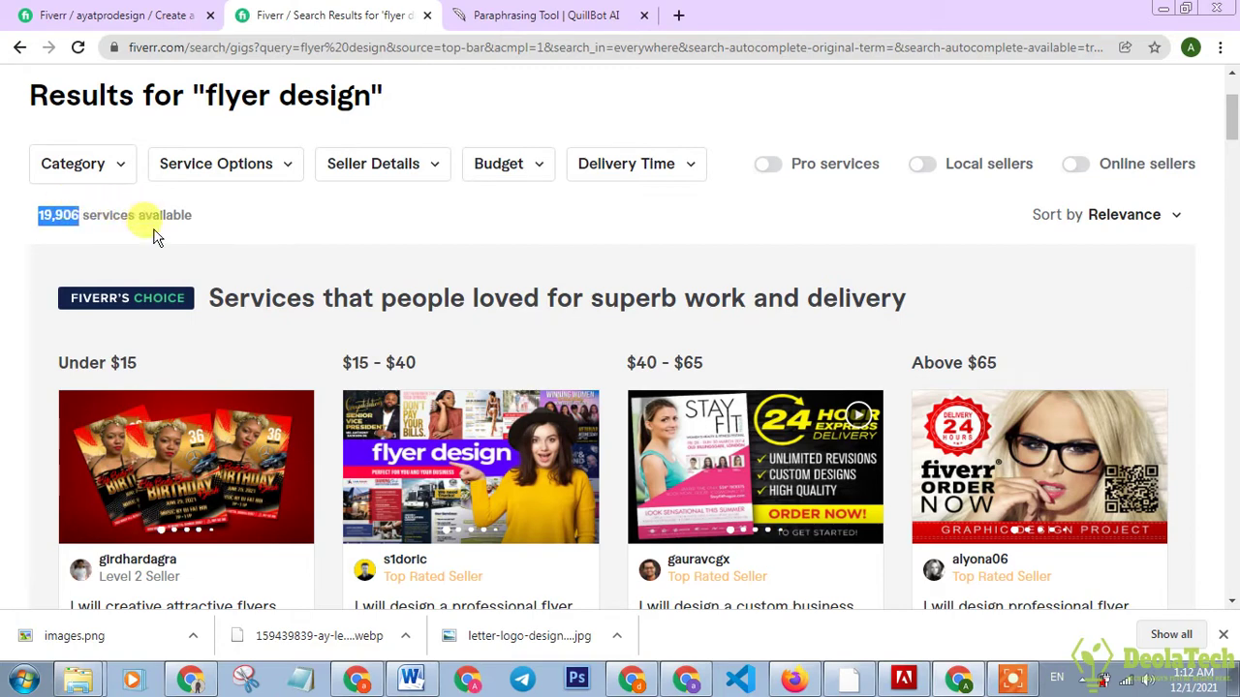
left_click(325, 259)
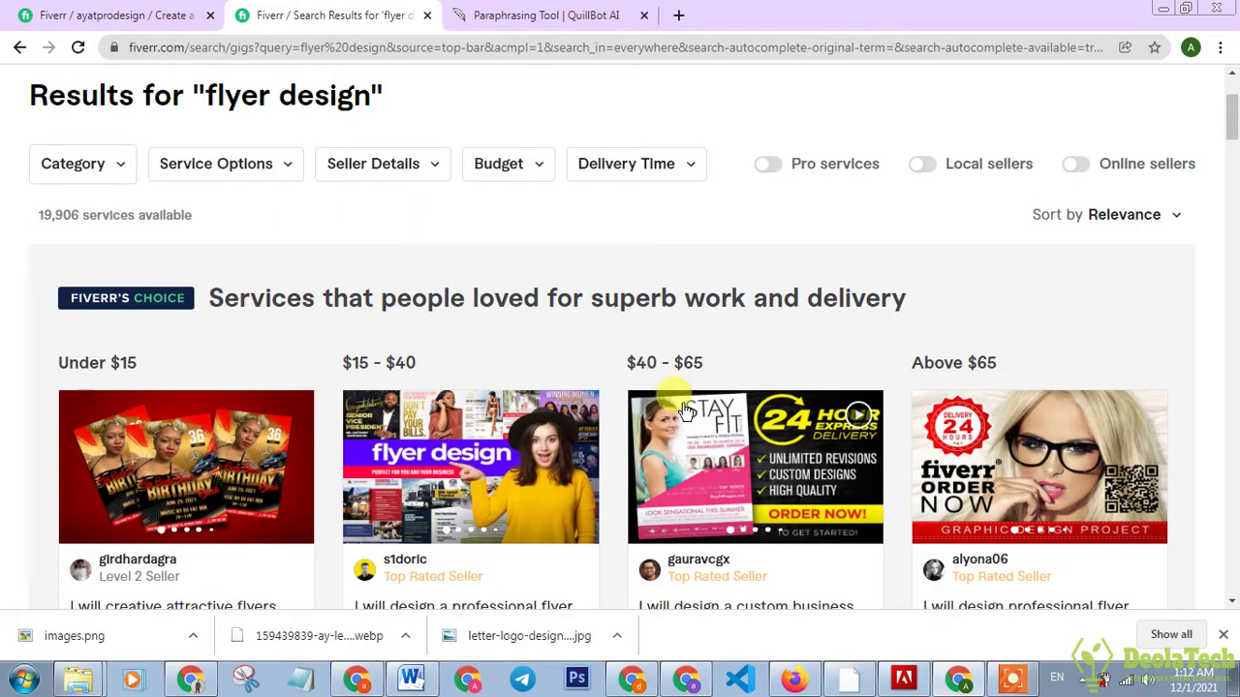
Scroll up and down through the flyer design results to look over the gigs
scroll(682, 405, "down", 3)
scroll(678, 396, "up", 5)
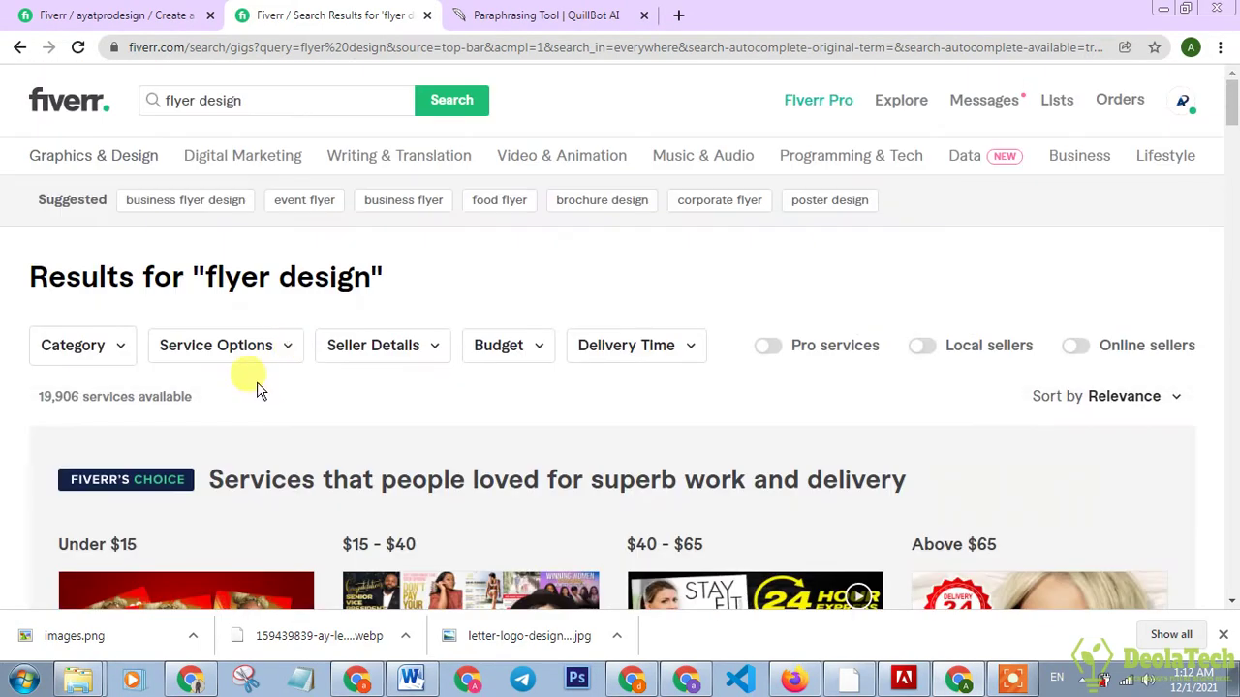
scroll(741, 443, "down", 10)
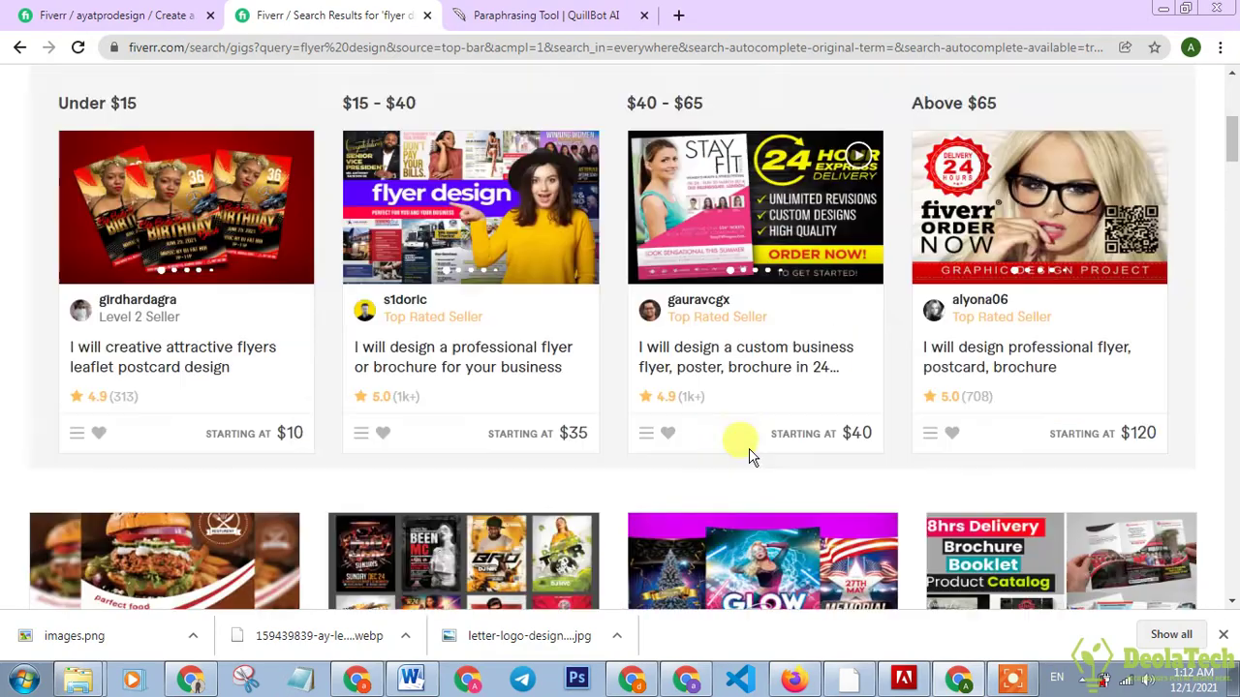
scroll(489, 498, "down", 8)
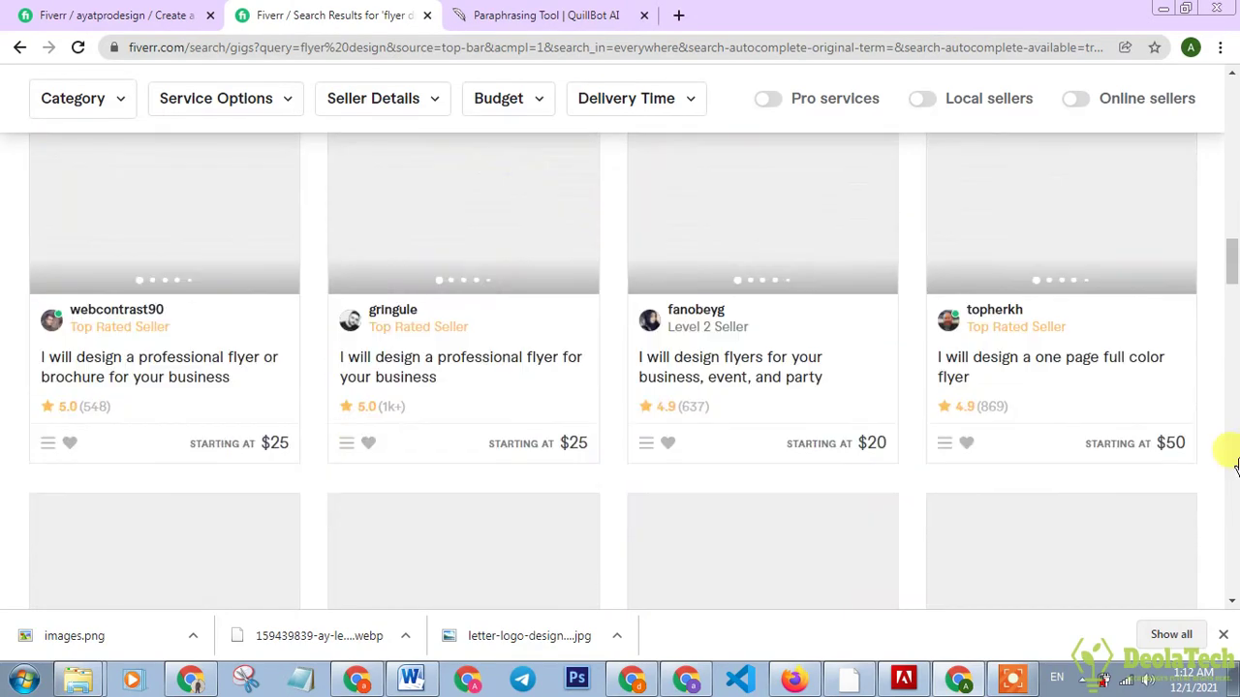
left_click_drag(1232, 278, 1141, 520)
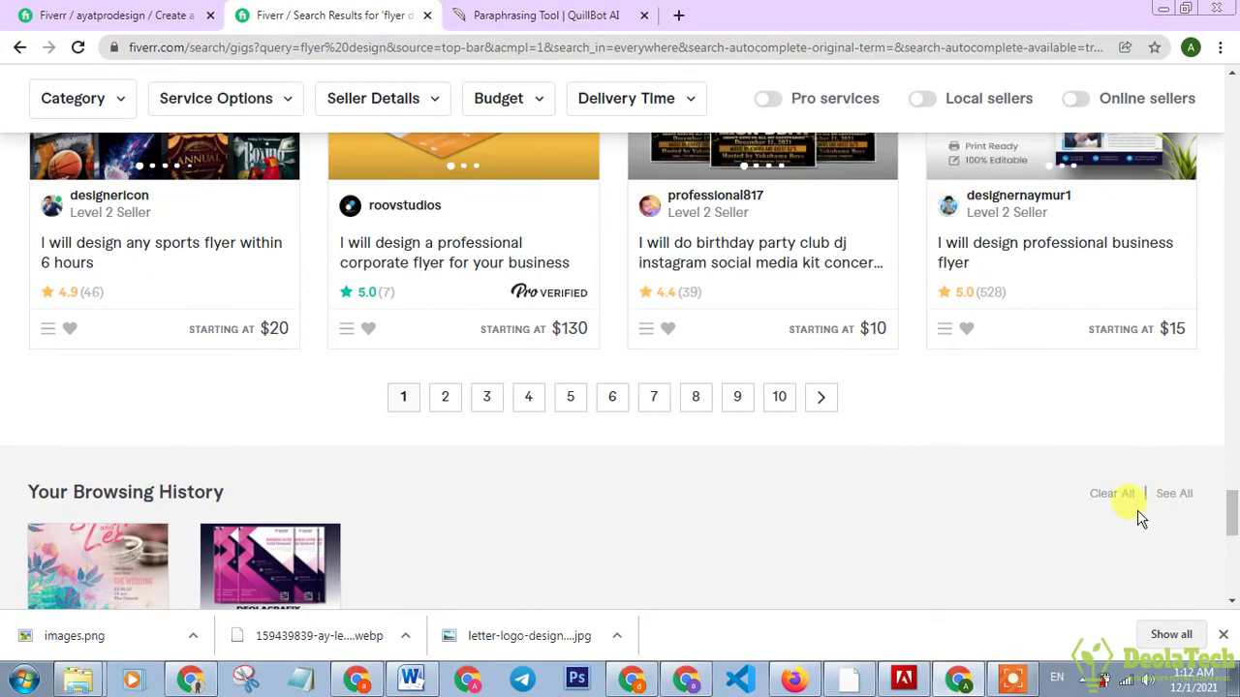
scroll(896, 376, "up", 15)
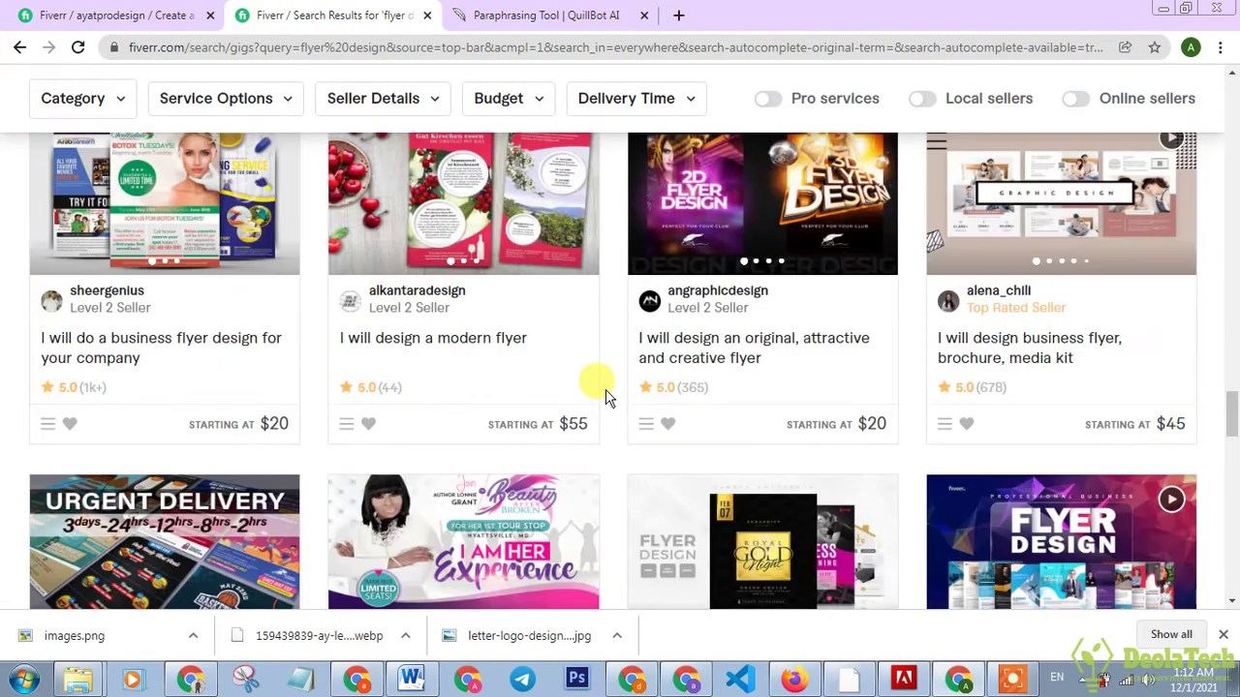
scroll(606, 397, "up", 15)
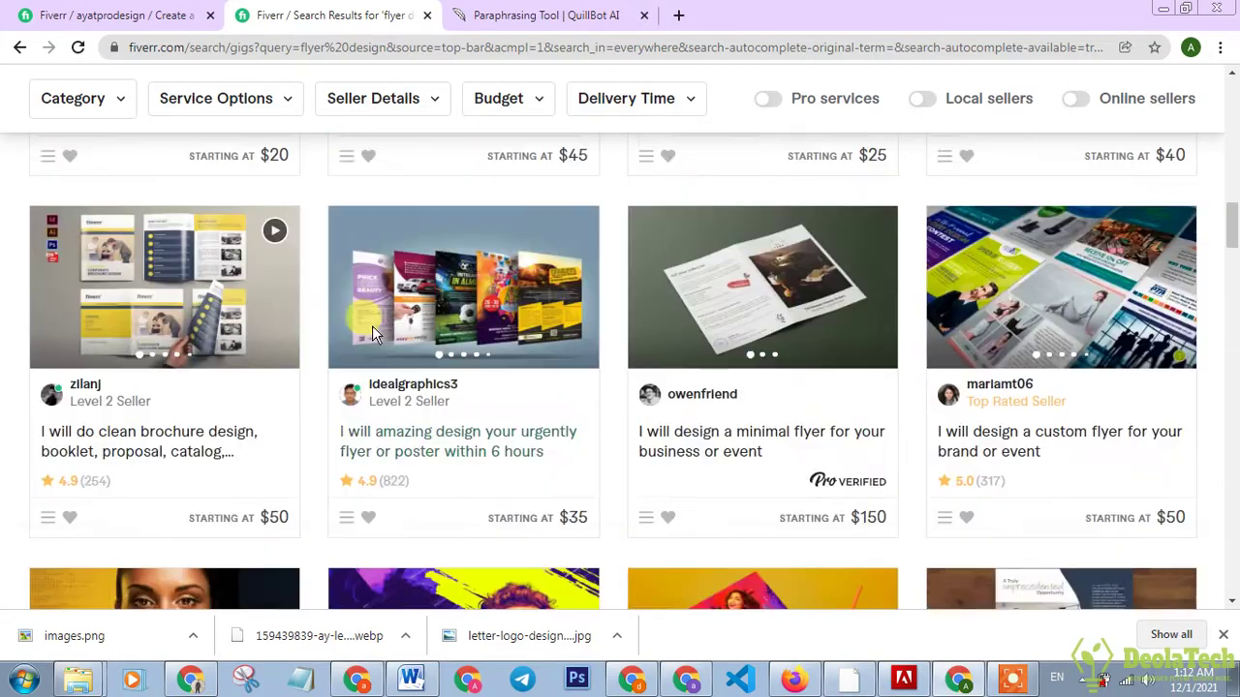
scroll(372, 325, "up", 10)
scroll(379, 355, "down", 10)
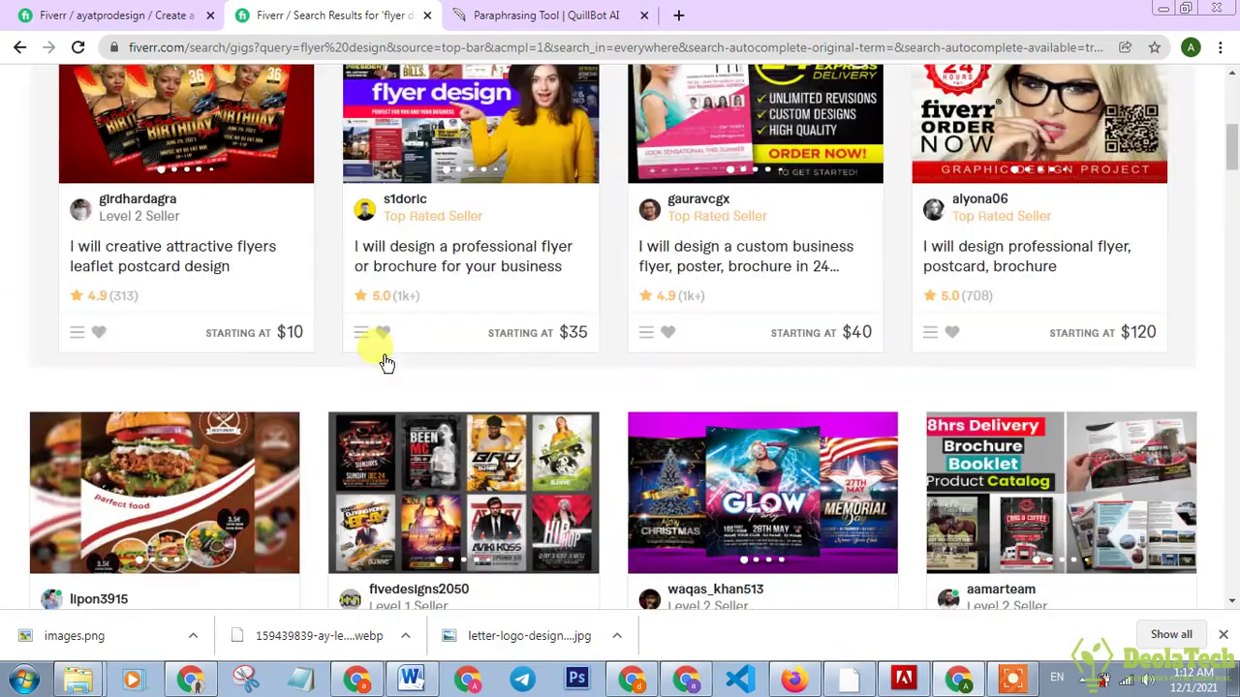
scroll(1034, 481, "down", 15)
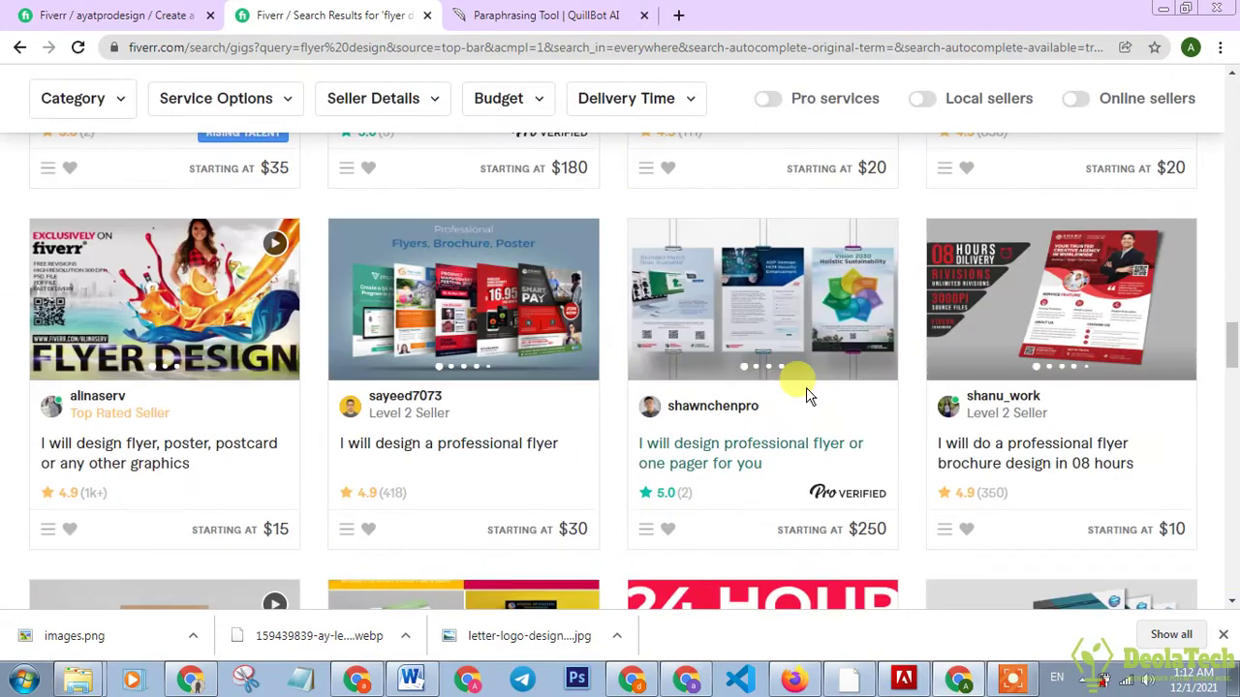
scroll(333, 392, "down", 15)
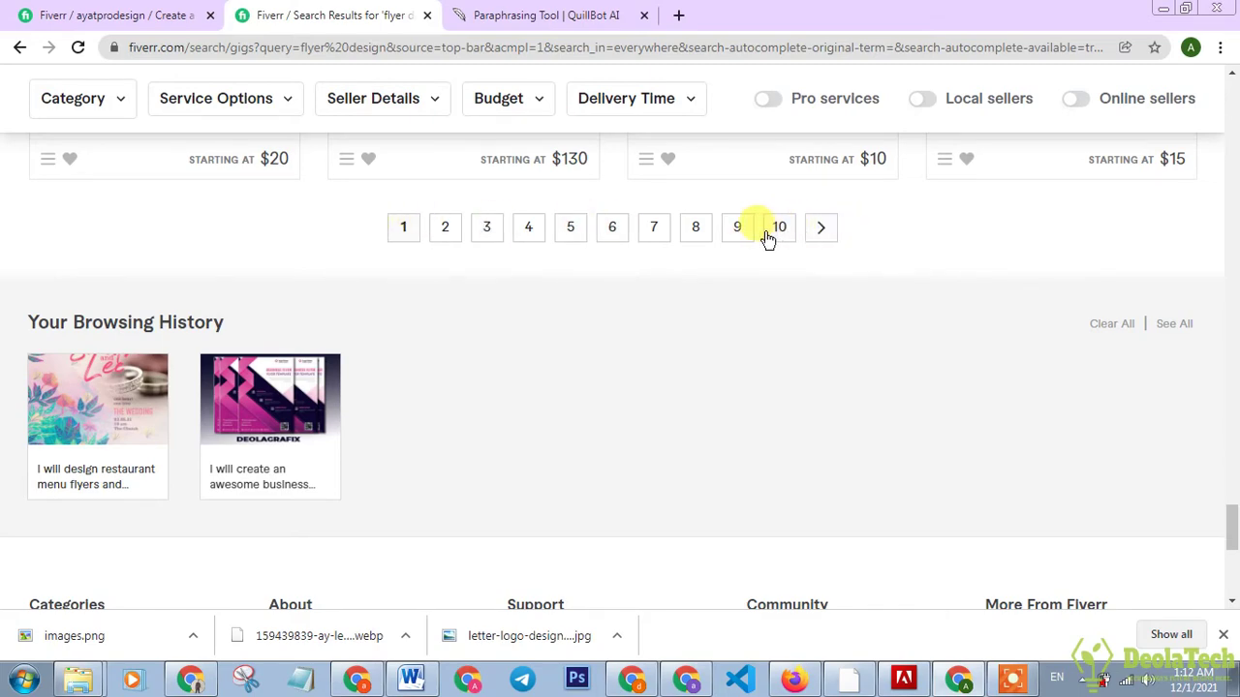
scroll(413, 271, "up", 2)
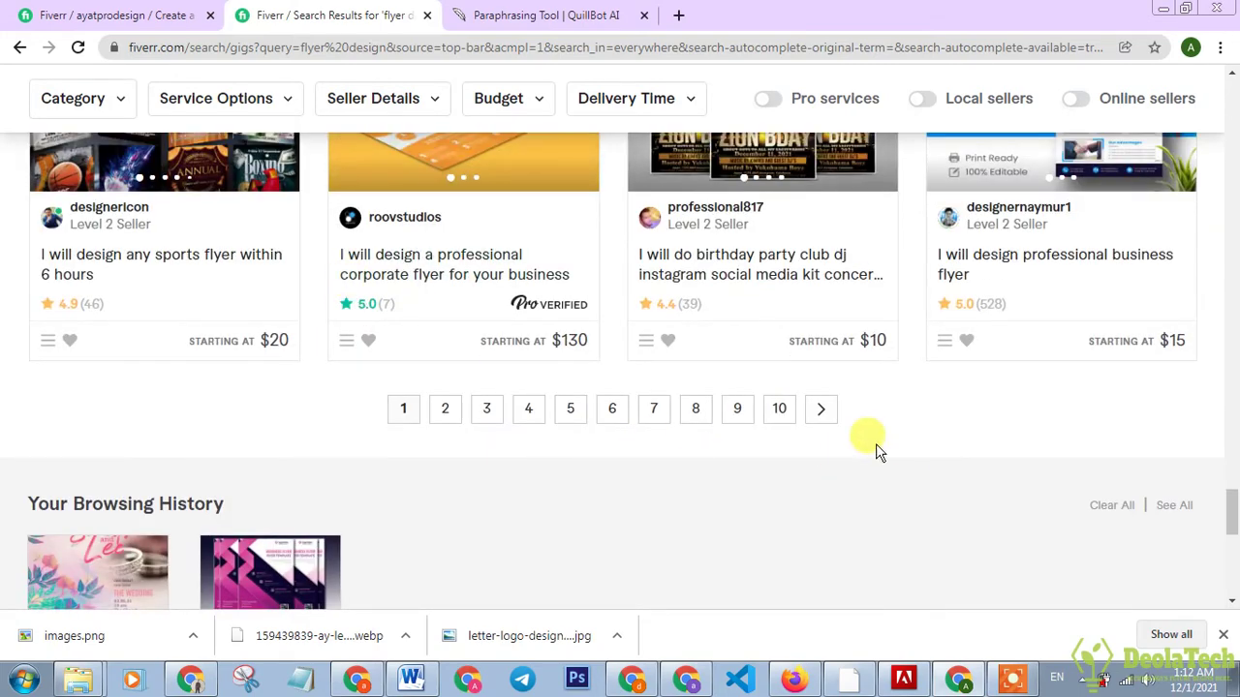
mouse_move(608, 279)
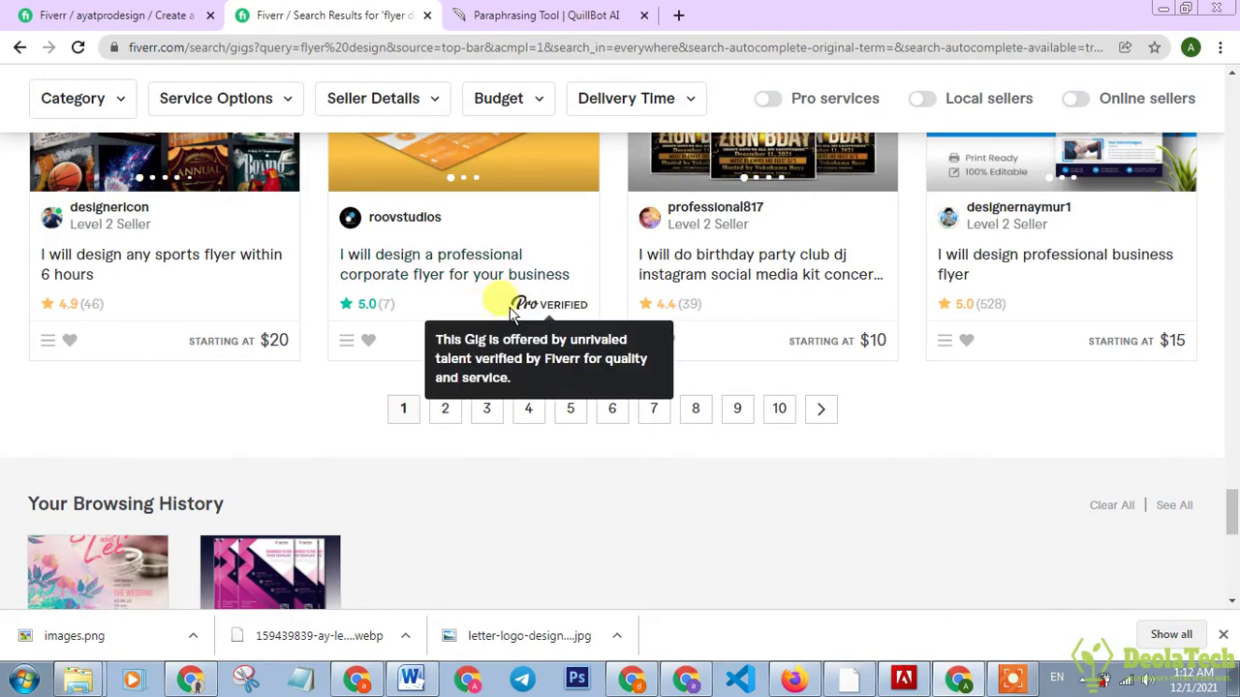
scroll(704, 359, "up", 4)
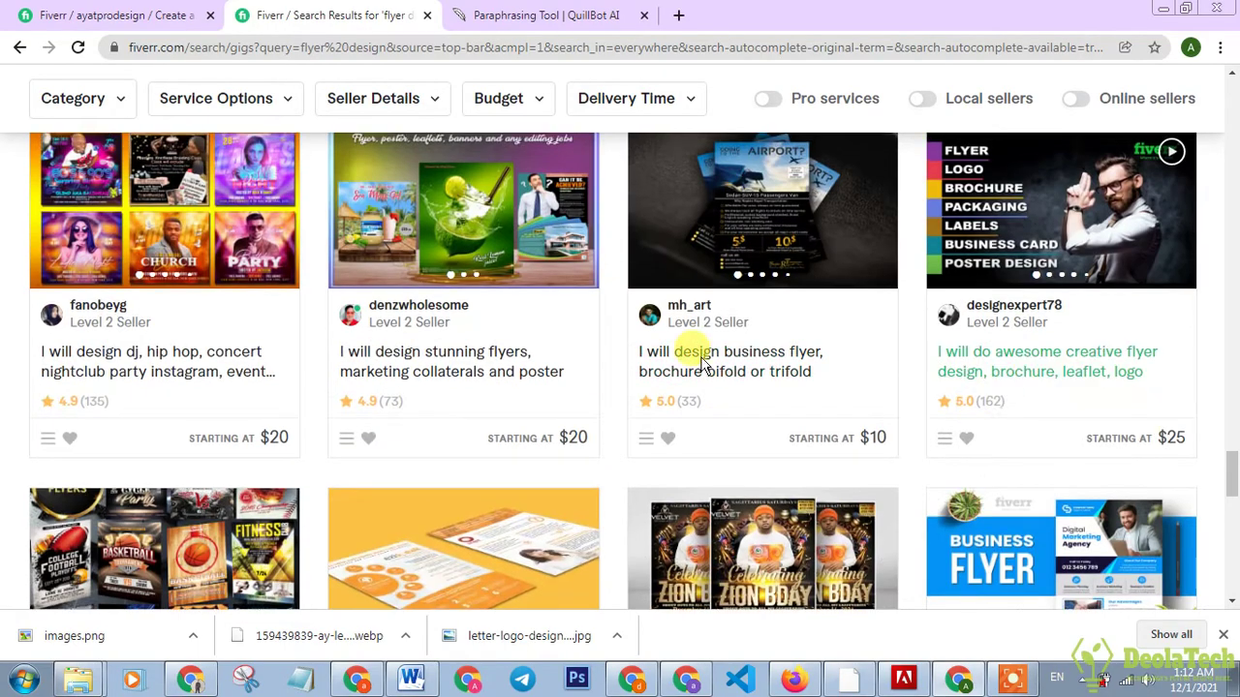
scroll(415, 351, "up", 4)
scroll(775, 379, "down", 4)
scroll(411, 339, "up", 3)
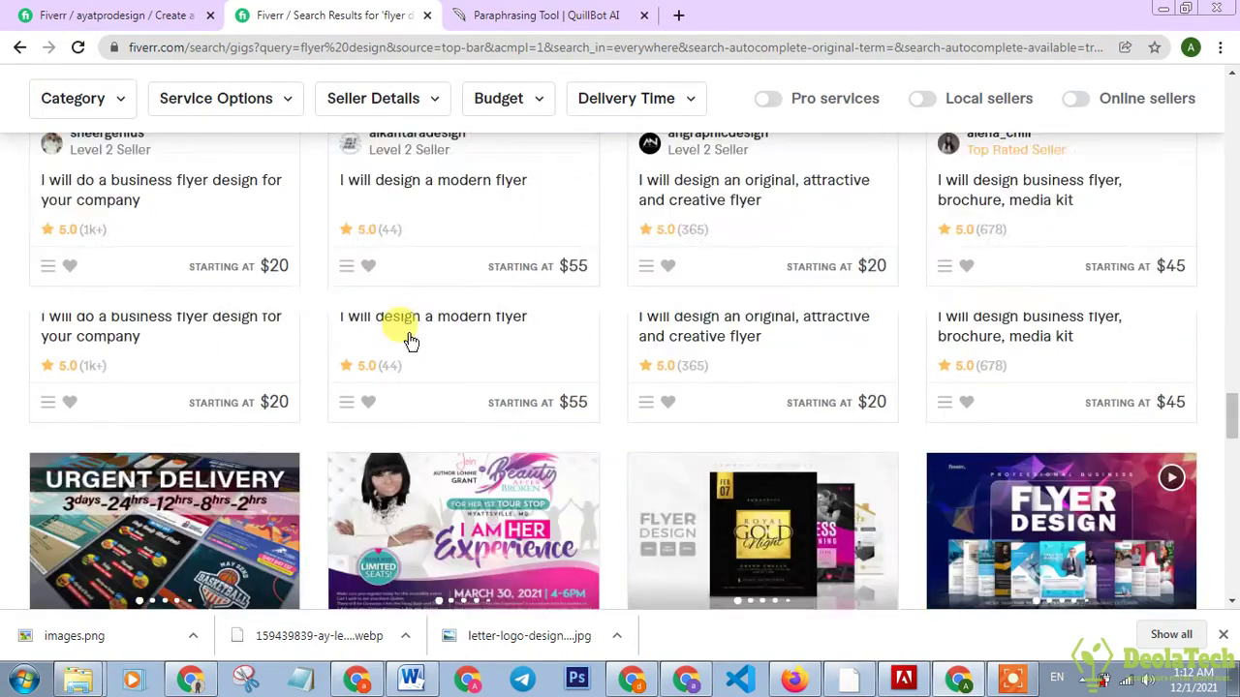
scroll(409, 339, "up", 15)
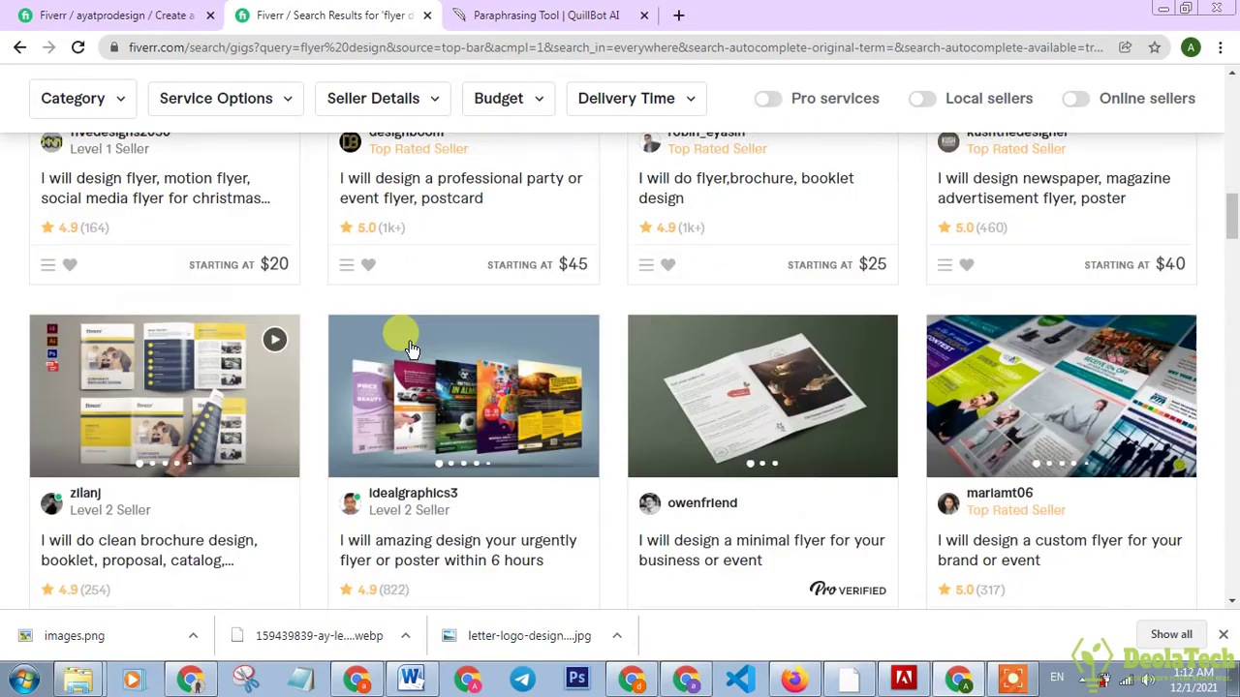
scroll(409, 348, "up", 15)
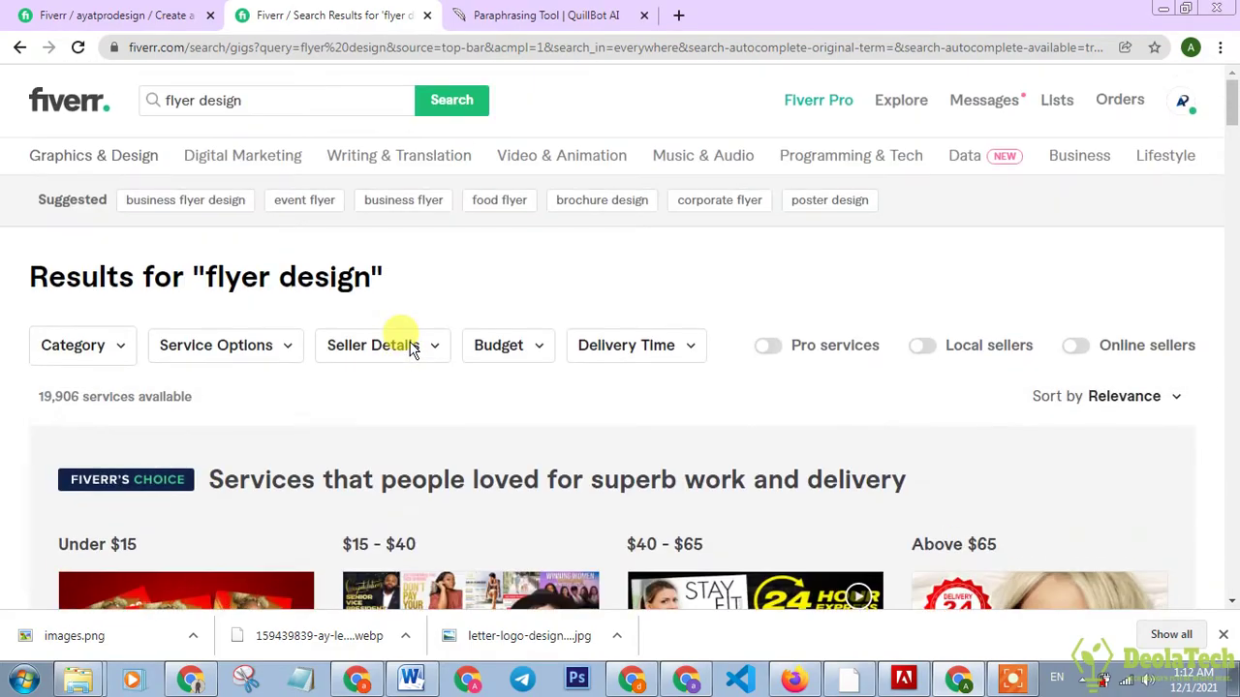
Check the 'flyer design' query and its 19,906 services count, then open the Category filter list
left_click(258, 107)
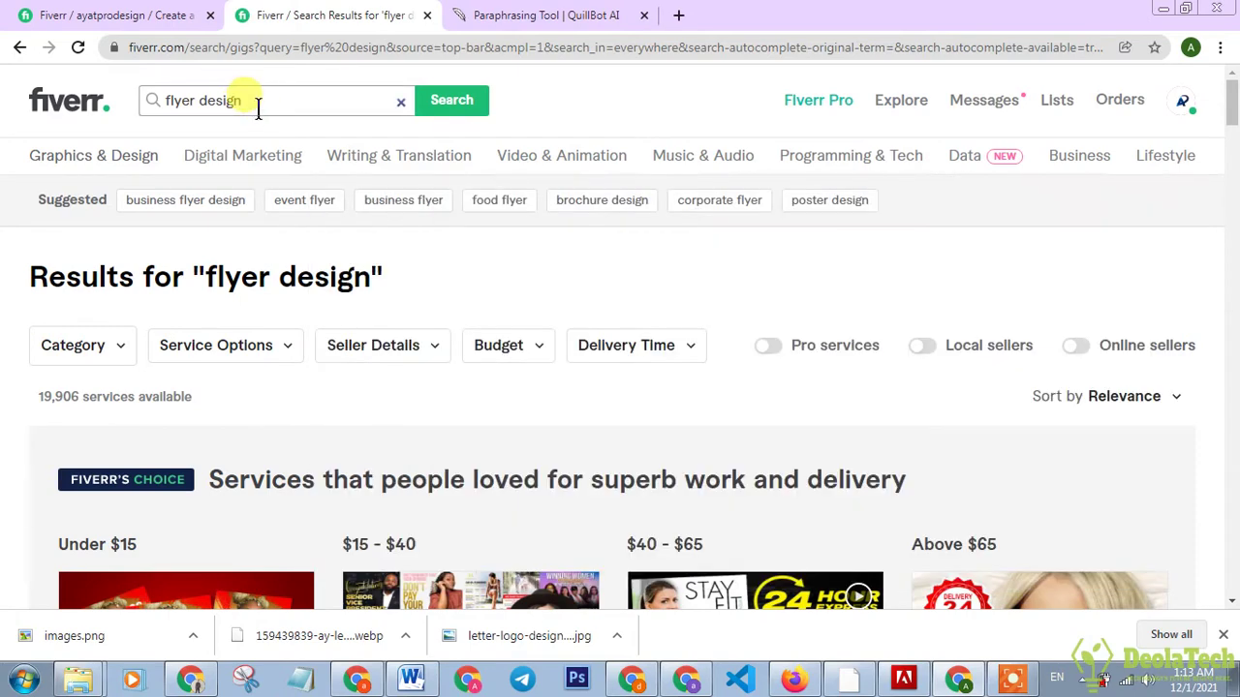
left_click_drag(258, 107, 152, 96)
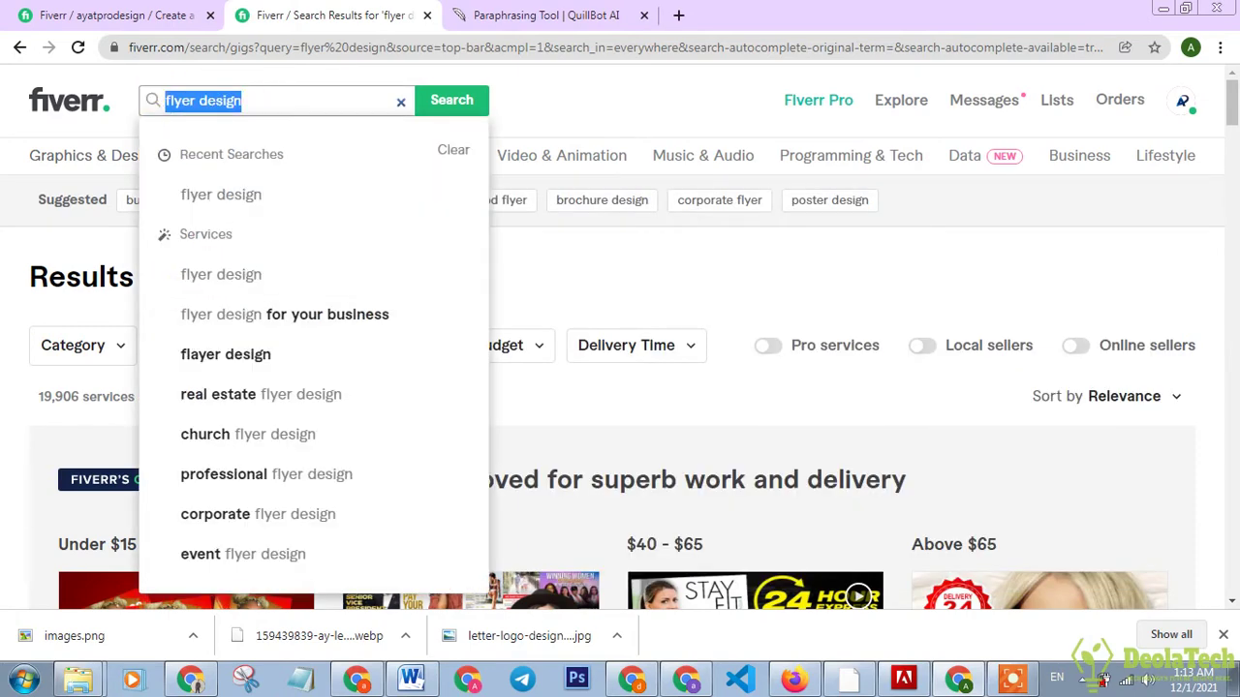
left_click(82, 416)
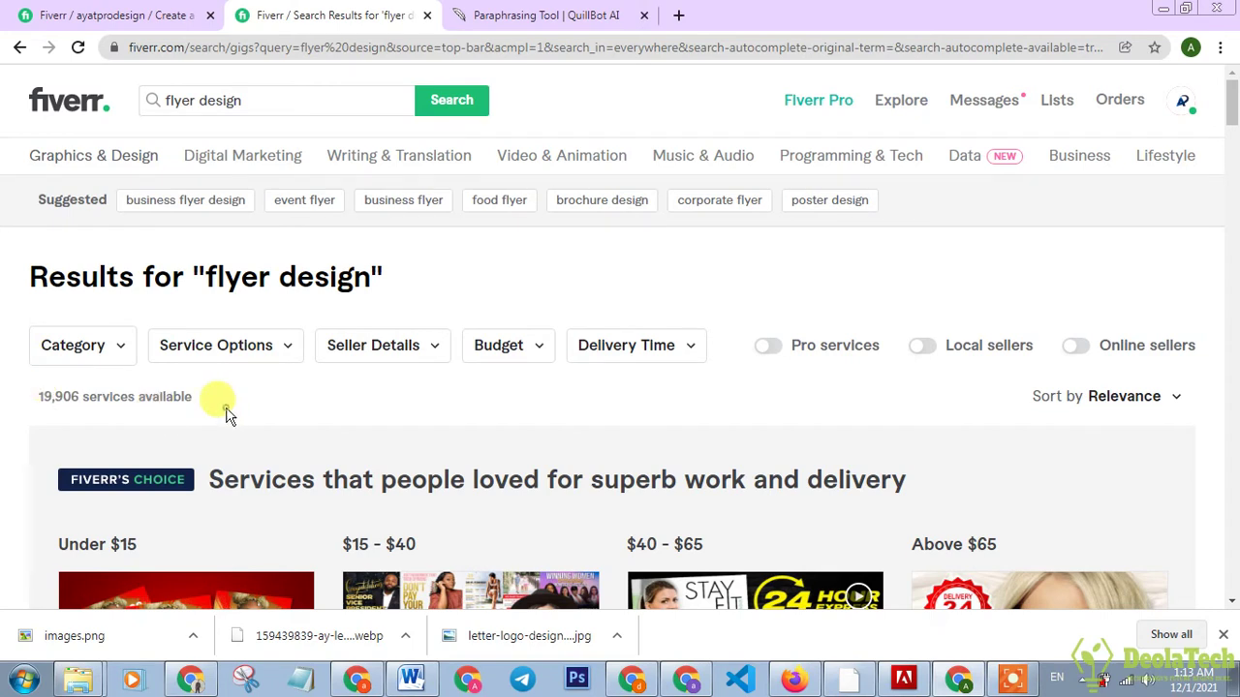
left_click_drag(227, 415, 2, 397)
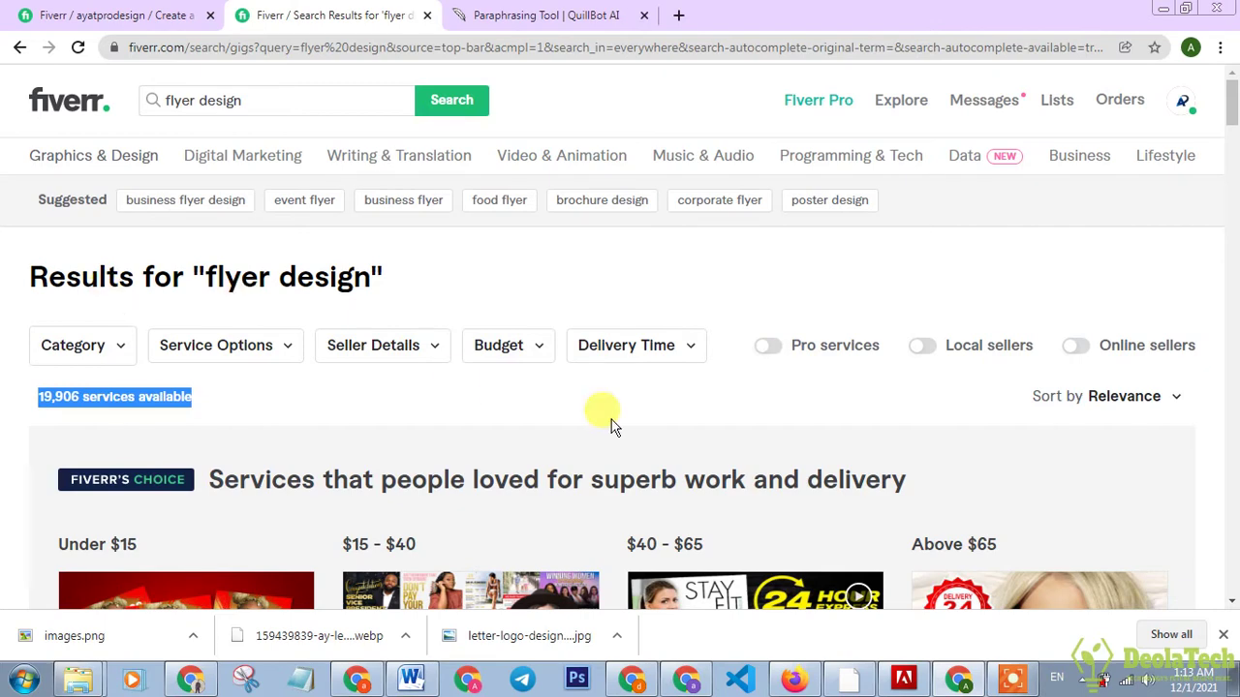
left_click(407, 399)
scroll(232, 382, "down", 1)
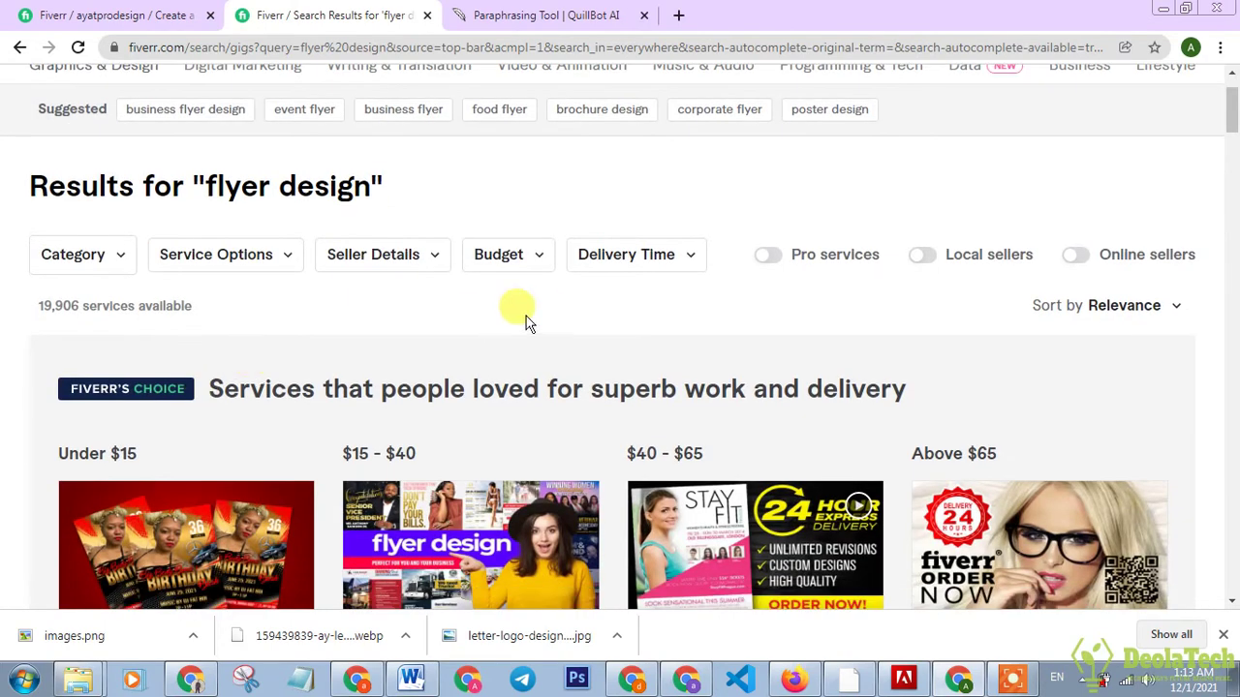
left_click_drag(249, 304, 39, 309)
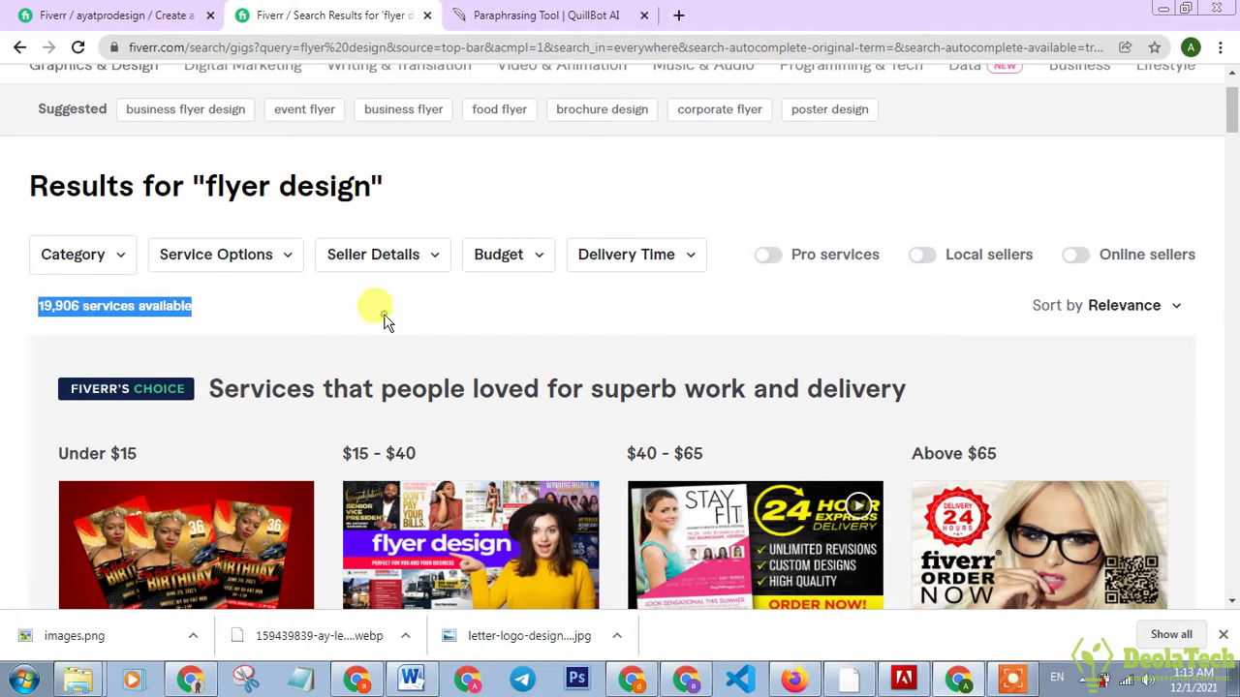
left_click(218, 308)
scroll(117, 237, "down", 1)
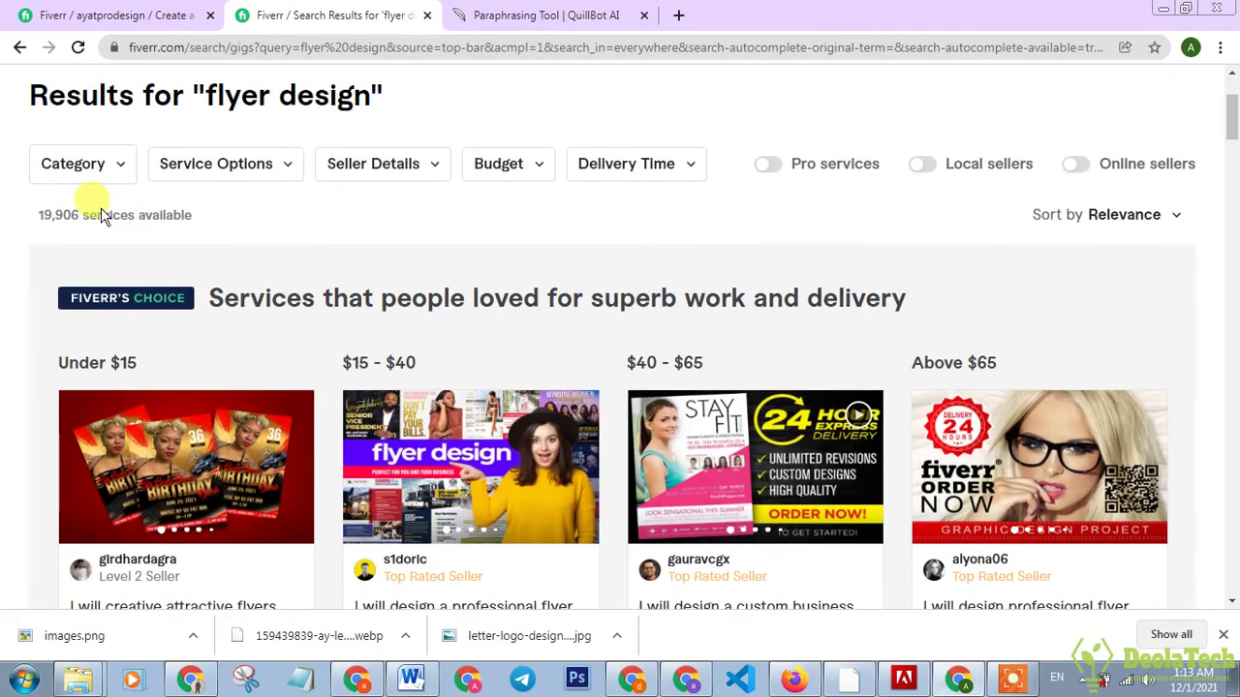
left_click(115, 181)
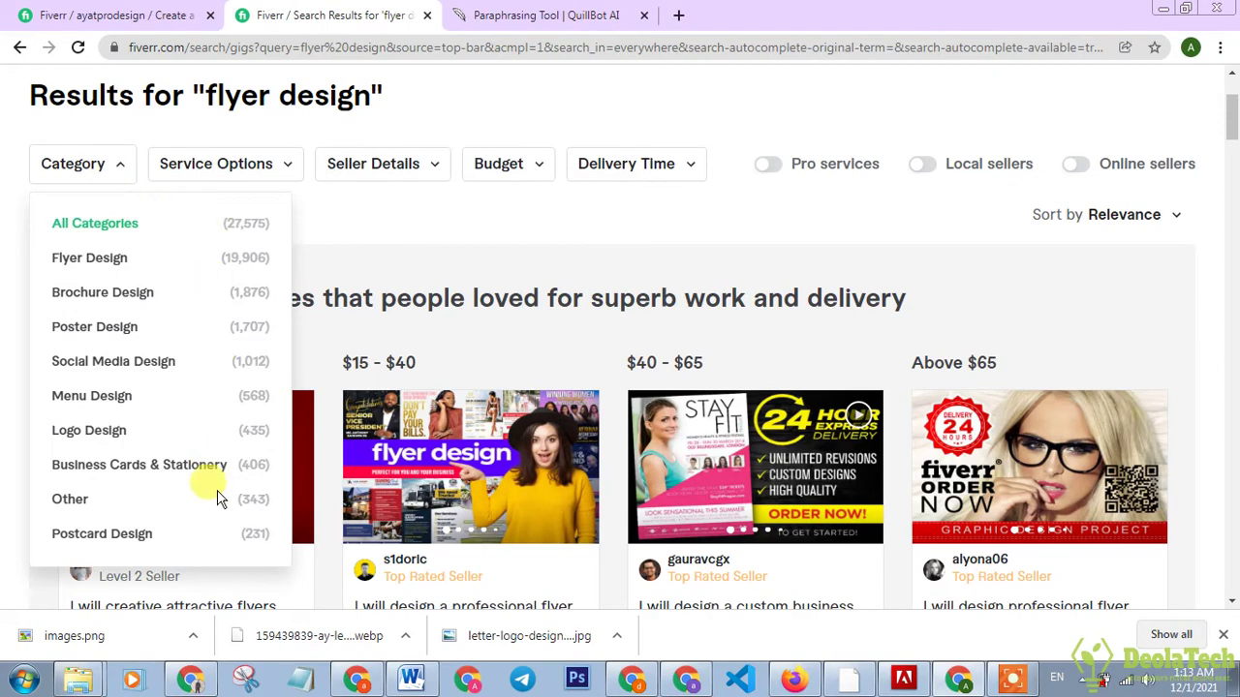
Scroll the category list, from Flyer Design (19,906) down to Postcard Design (231)
scroll(215, 496, "down", 1)
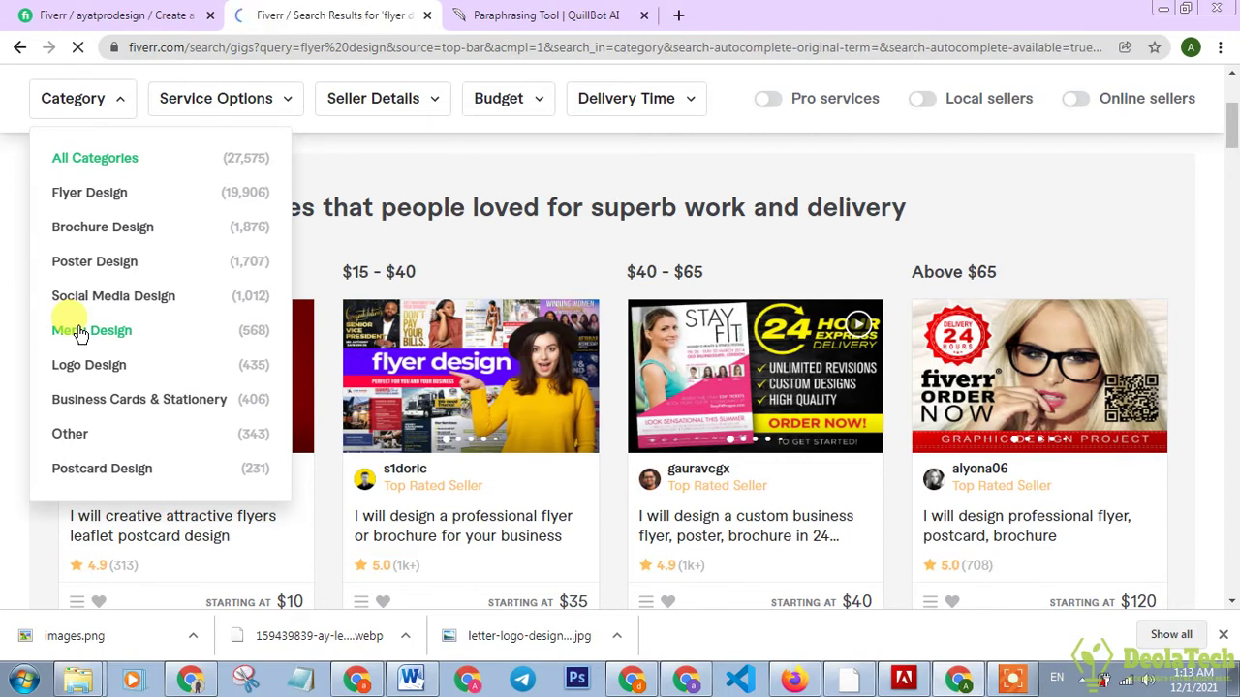
scroll(324, 478, "down", 3)
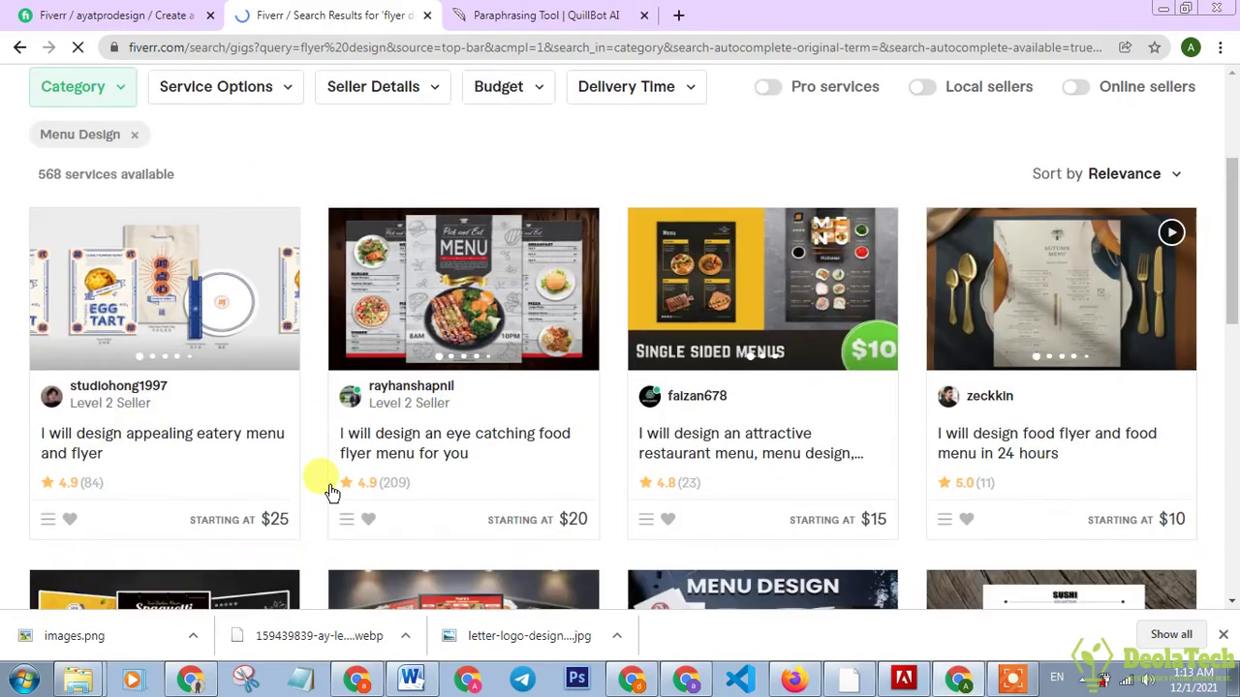
scroll(329, 492, "down", 5)
scroll(329, 492, "up", 8)
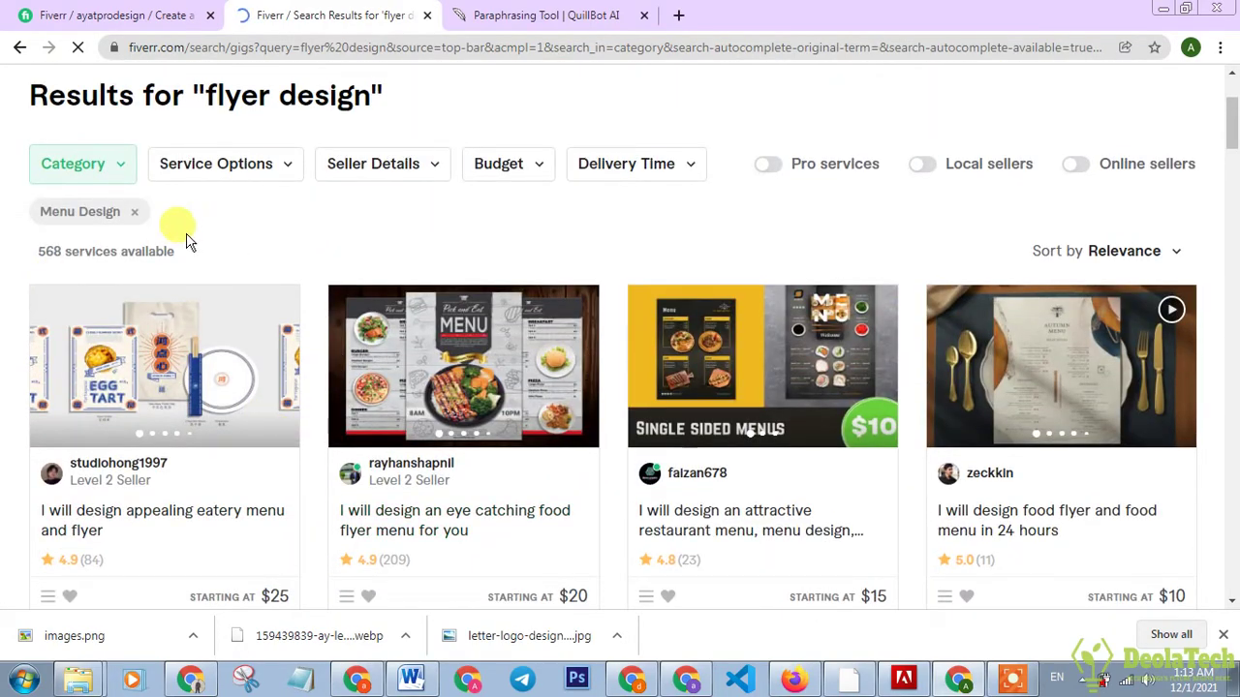
scroll(442, 263, "up", 2)
scroll(955, 415, "down", 12)
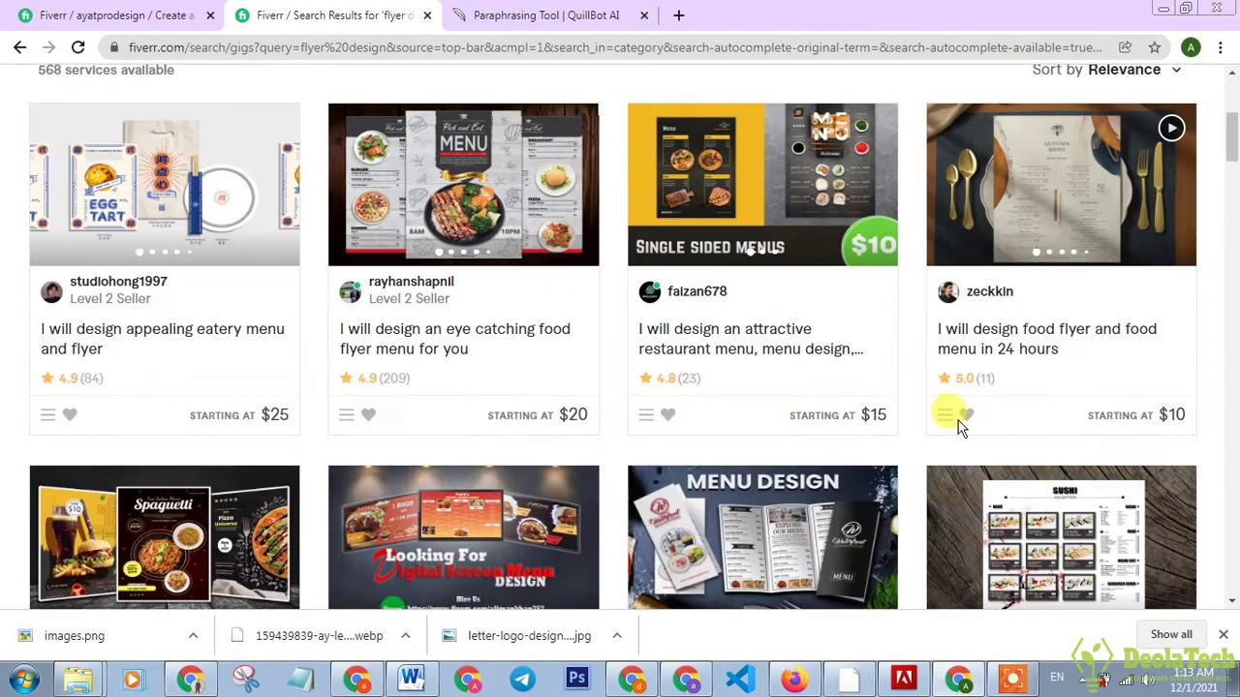
scroll(718, 531, "down", 15)
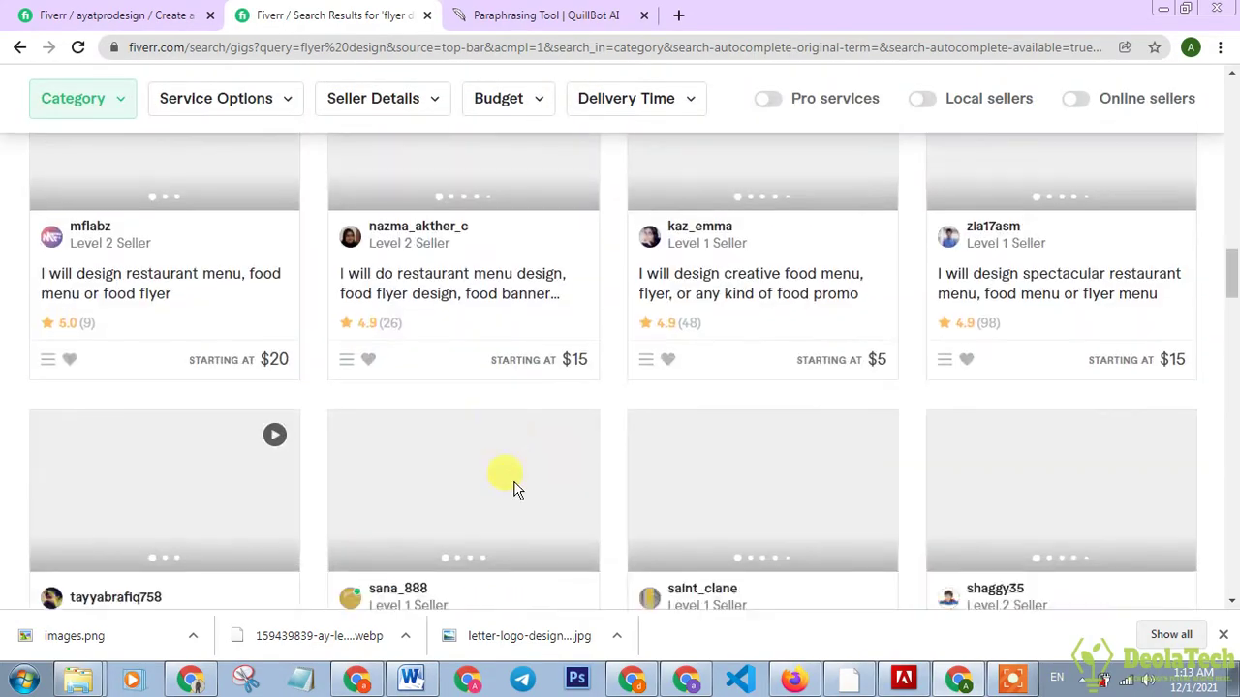
scroll(908, 497, "down", 10)
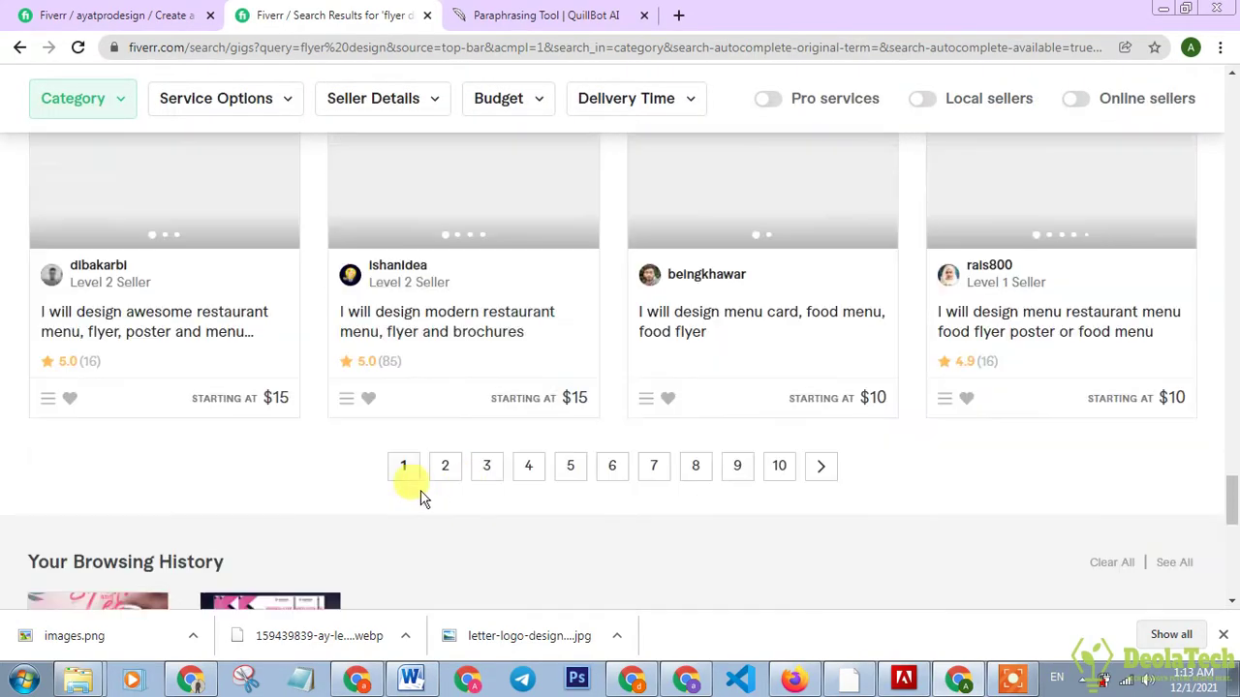
scroll(545, 443, "up", 3)
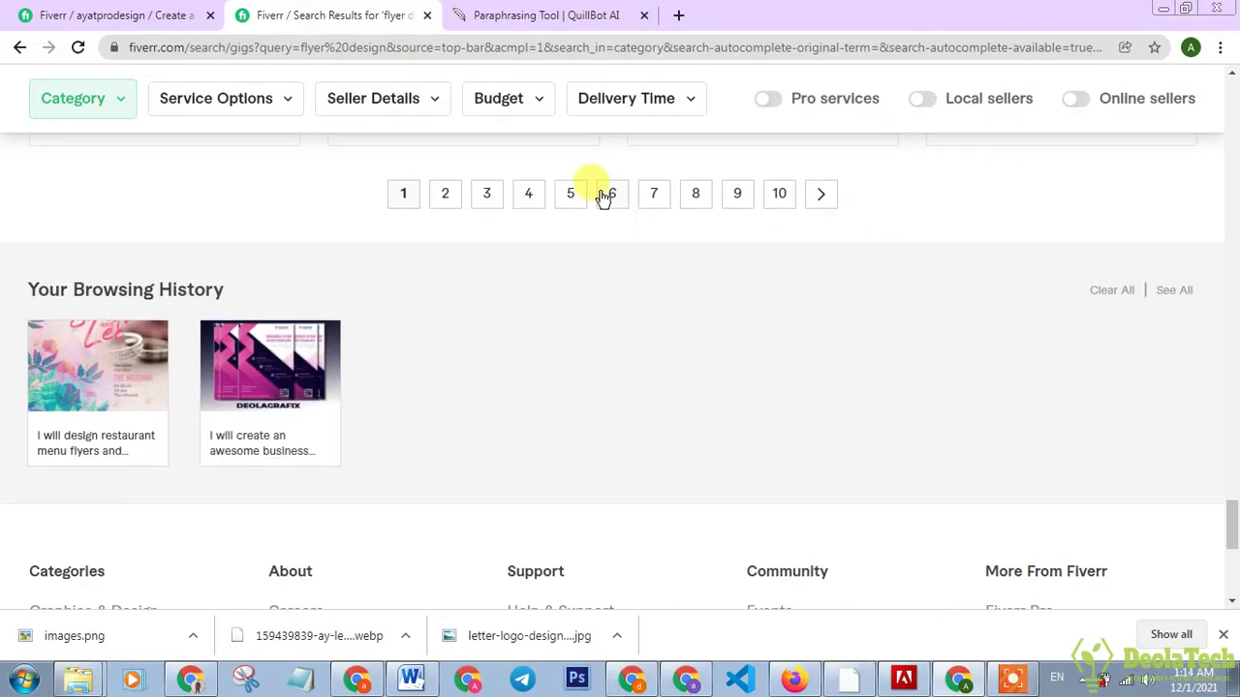
scroll(655, 343, "up", 15)
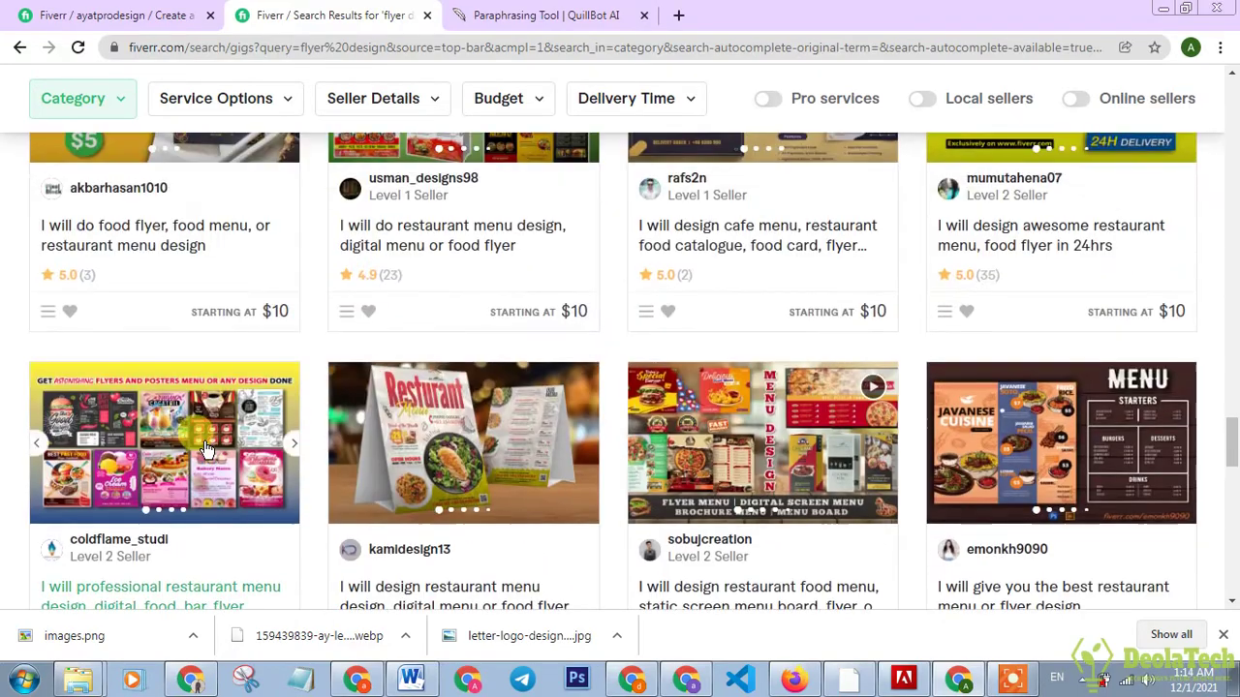
scroll(205, 449, "up", 15)
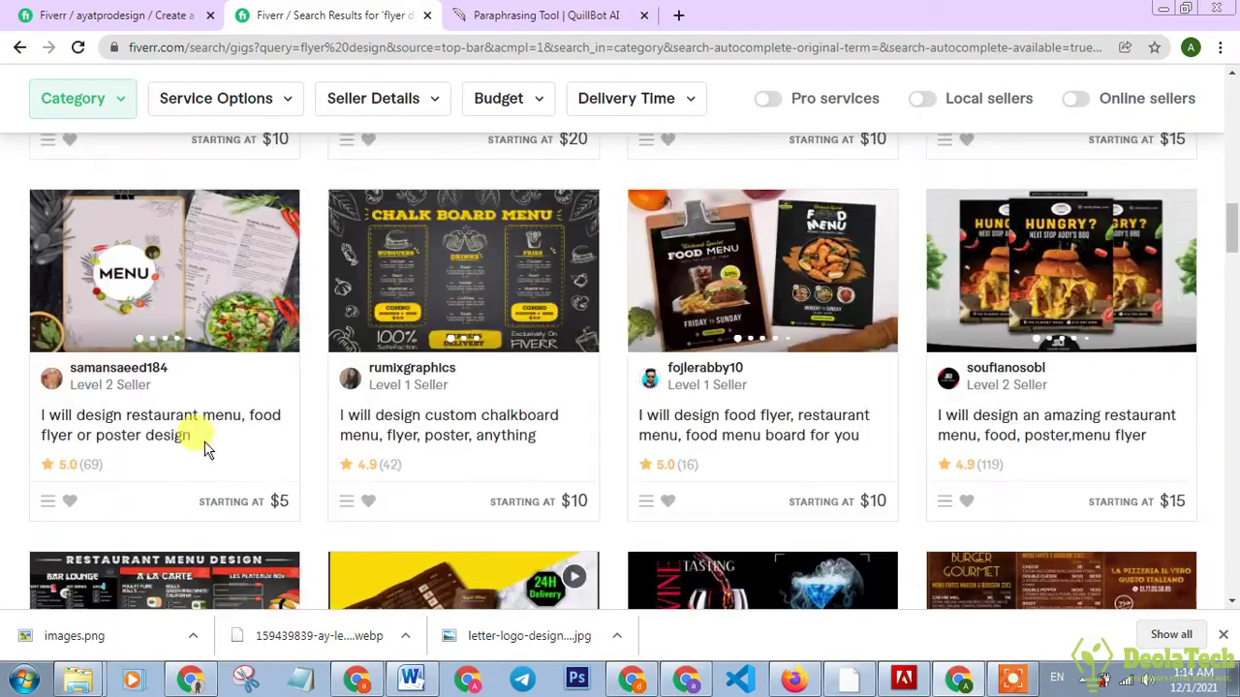
scroll(205, 448, "up", 7)
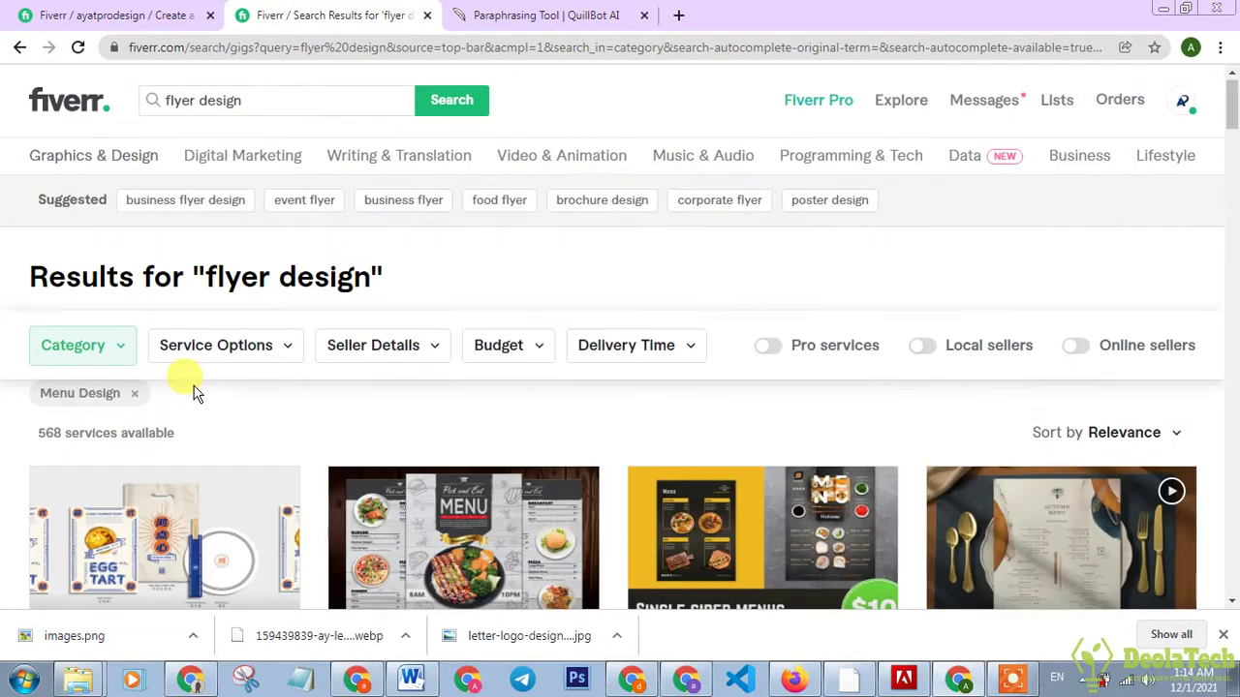
scroll(193, 391, "down", 3)
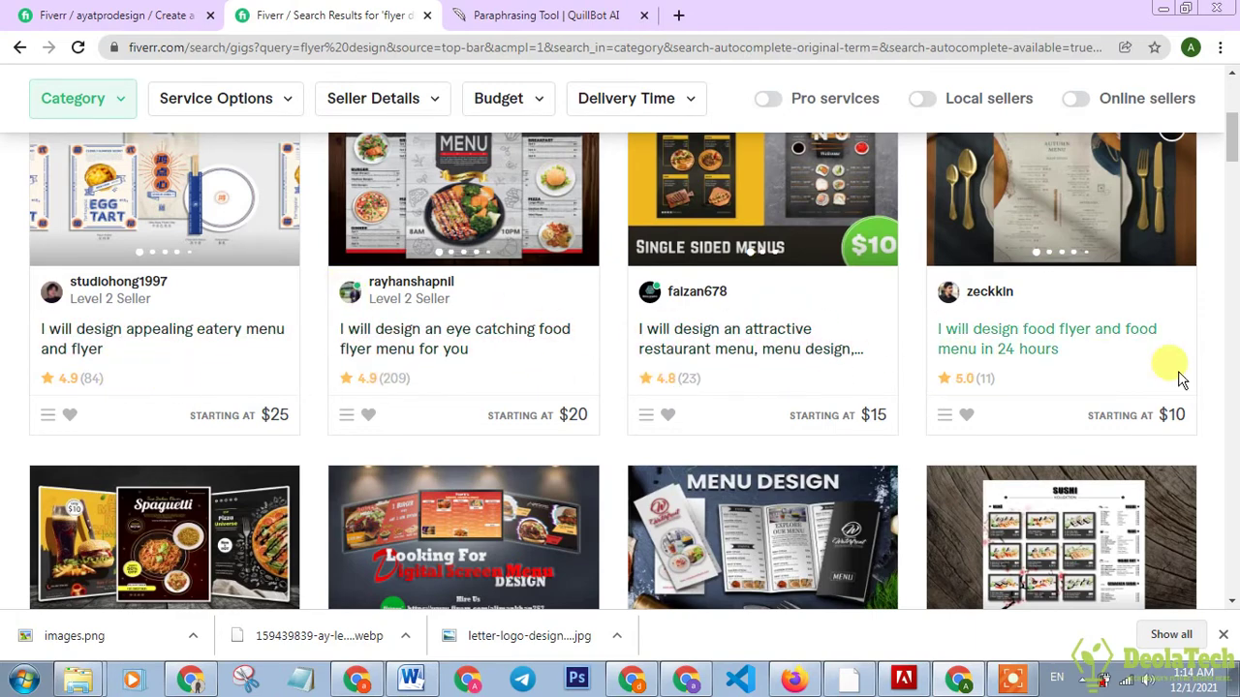
scroll(831, 397, "down", 2)
scroll(1104, 387, "up", 3)
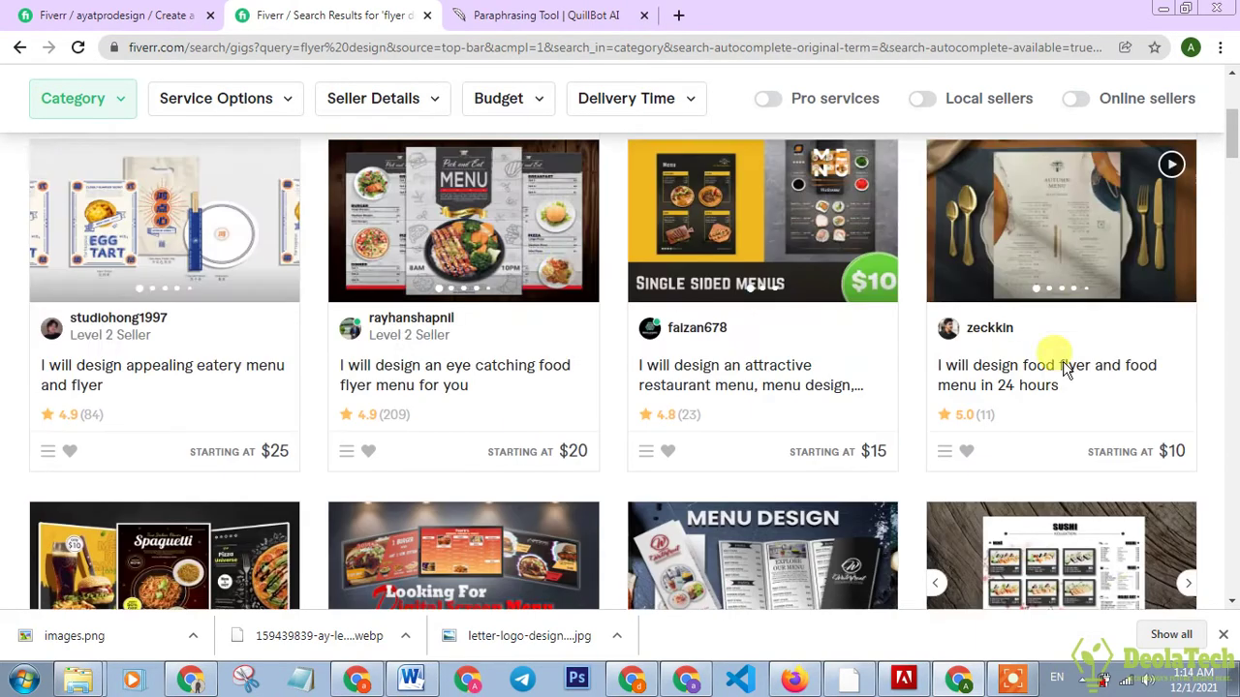
scroll(1073, 320, "up", 3)
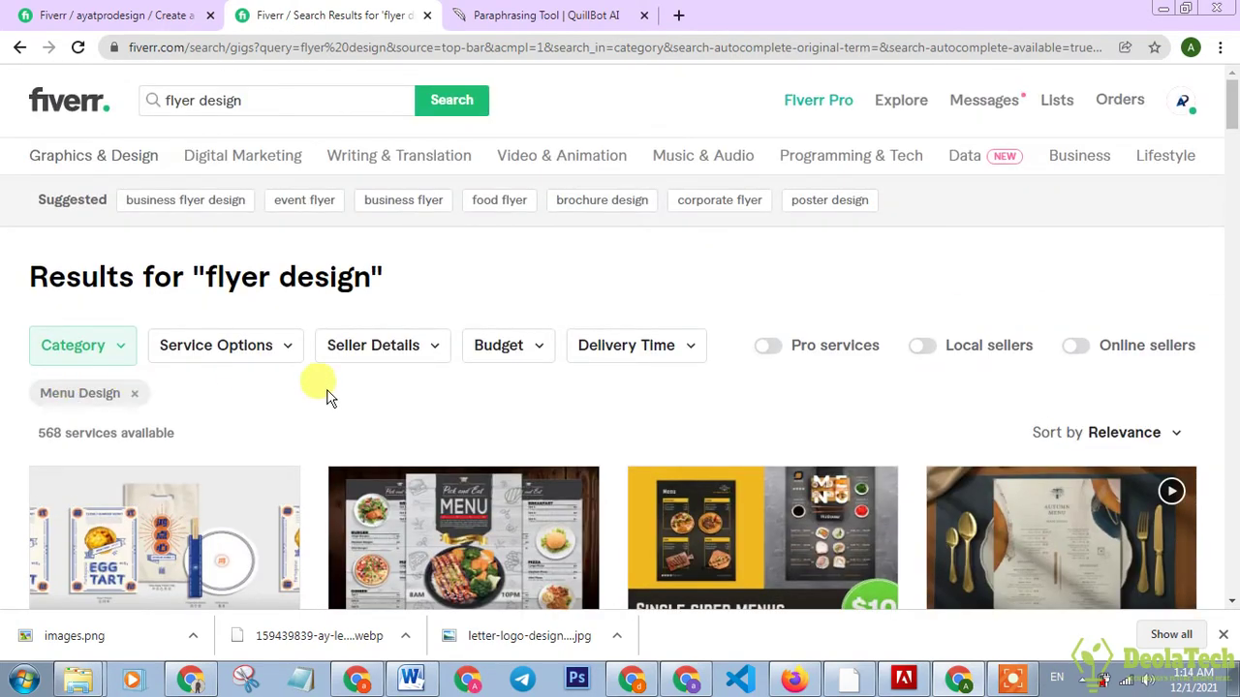
scroll(327, 397, "down", 3)
left_click_drag(113, 472, 80, 475)
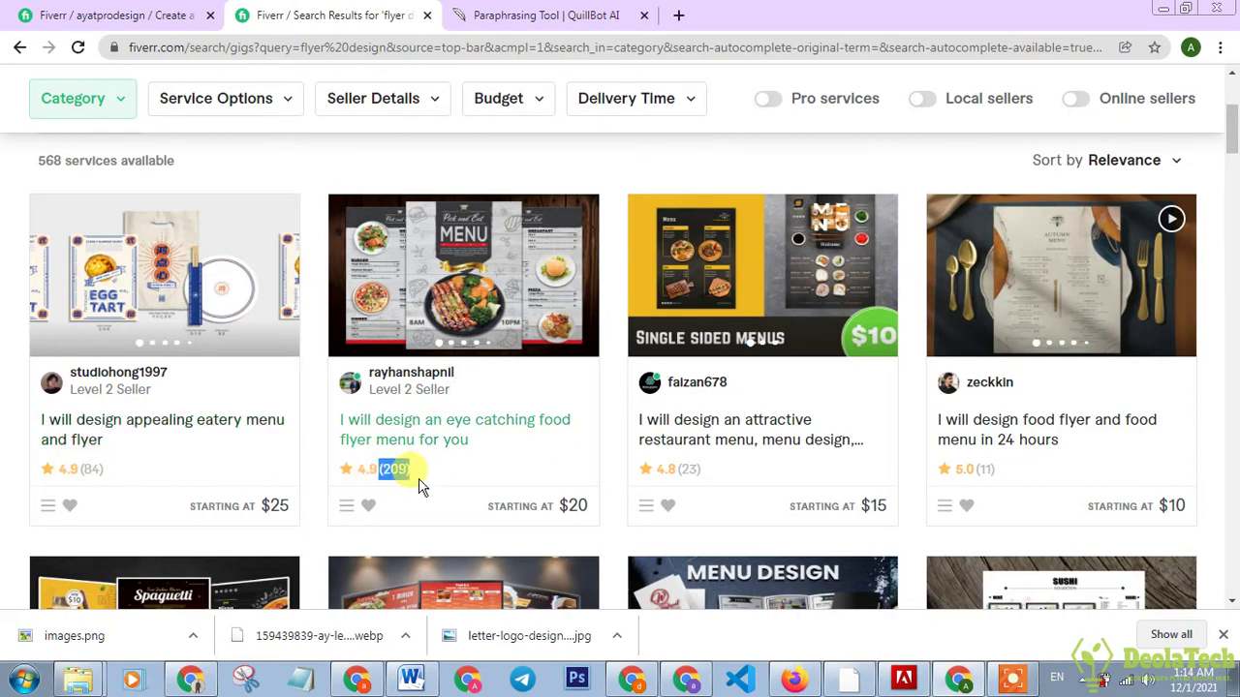
scroll(704, 418, "down", 1)
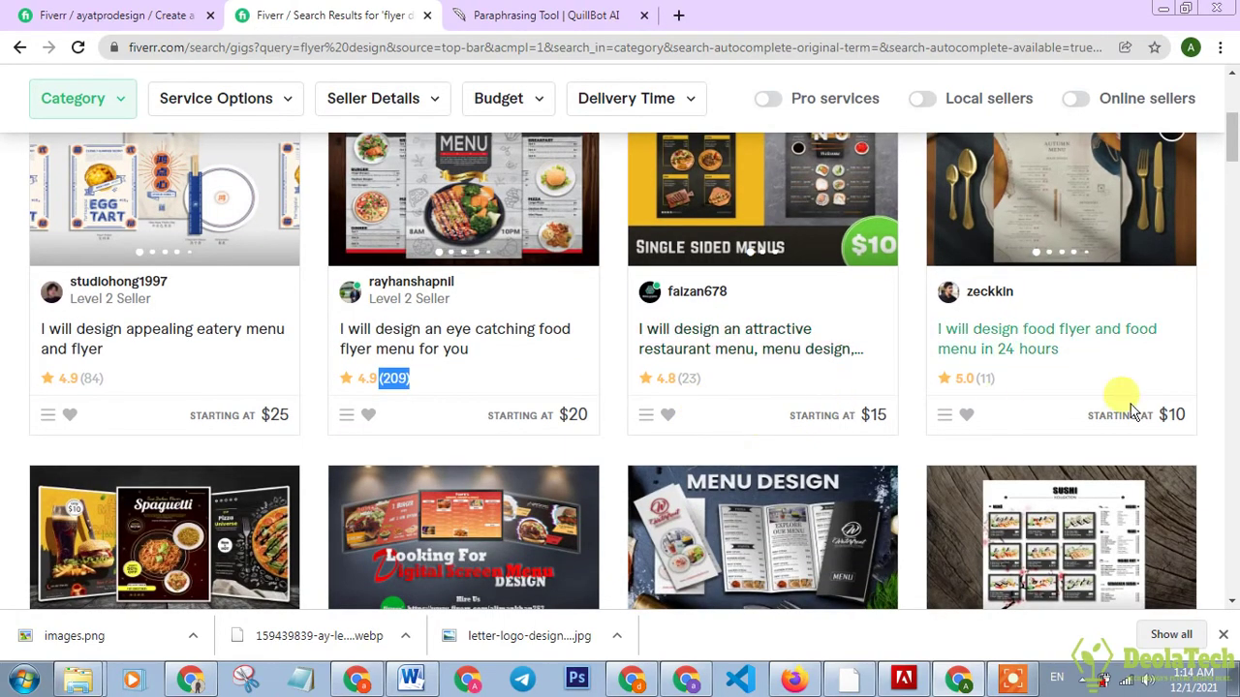
scroll(1126, 401, "down", 3)
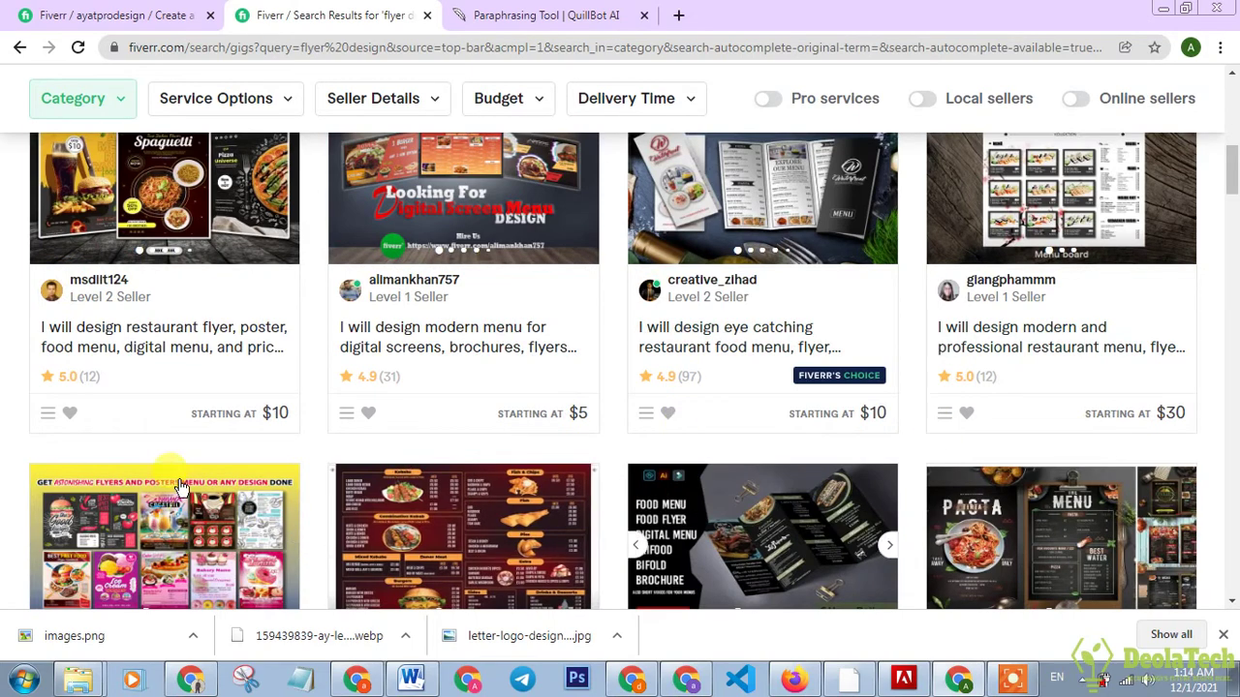
scroll(180, 506, "up", 3)
scroll(647, 311, "up", 3)
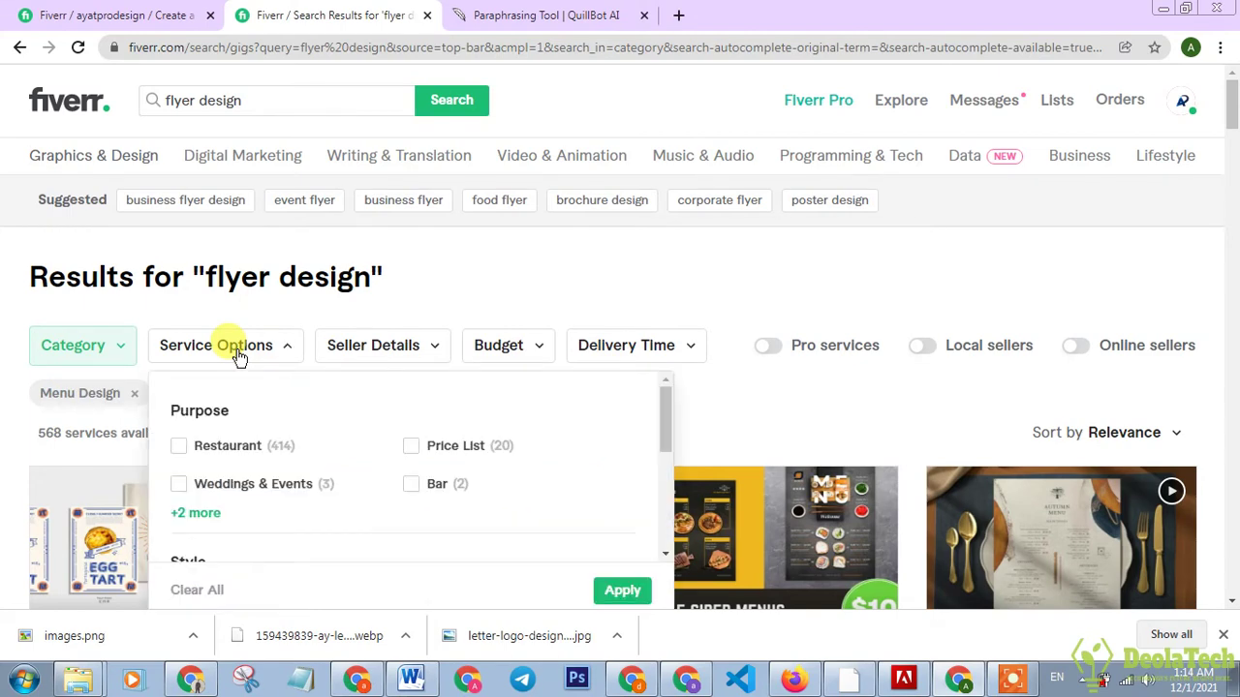
Scroll down the Menu Design results for flyer design
scroll(237, 356, "down", 1)
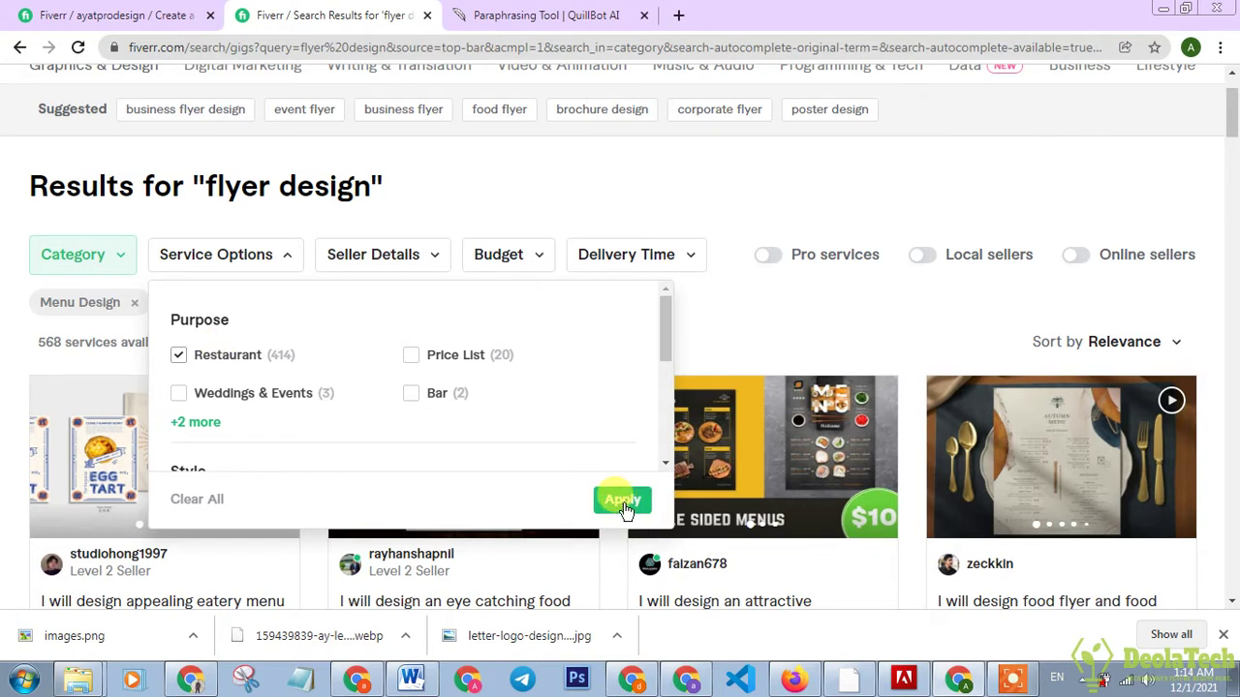
scroll(498, 410, "down", 2)
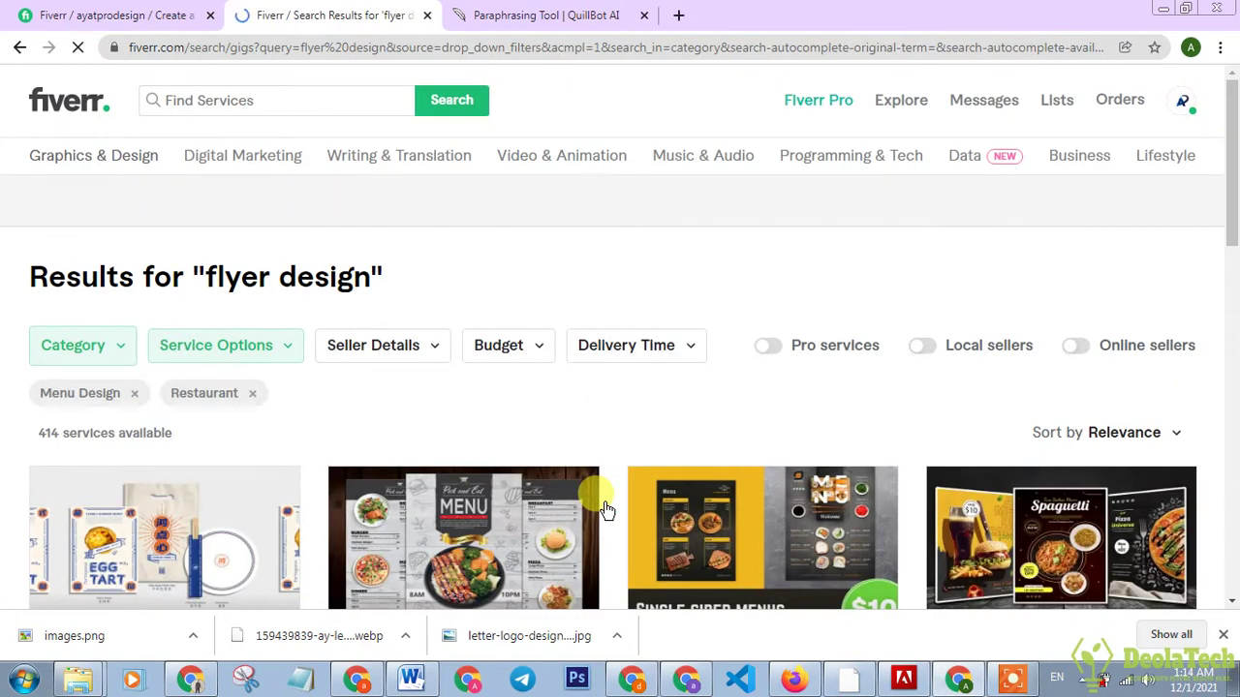
scroll(156, 531, "down", 1)
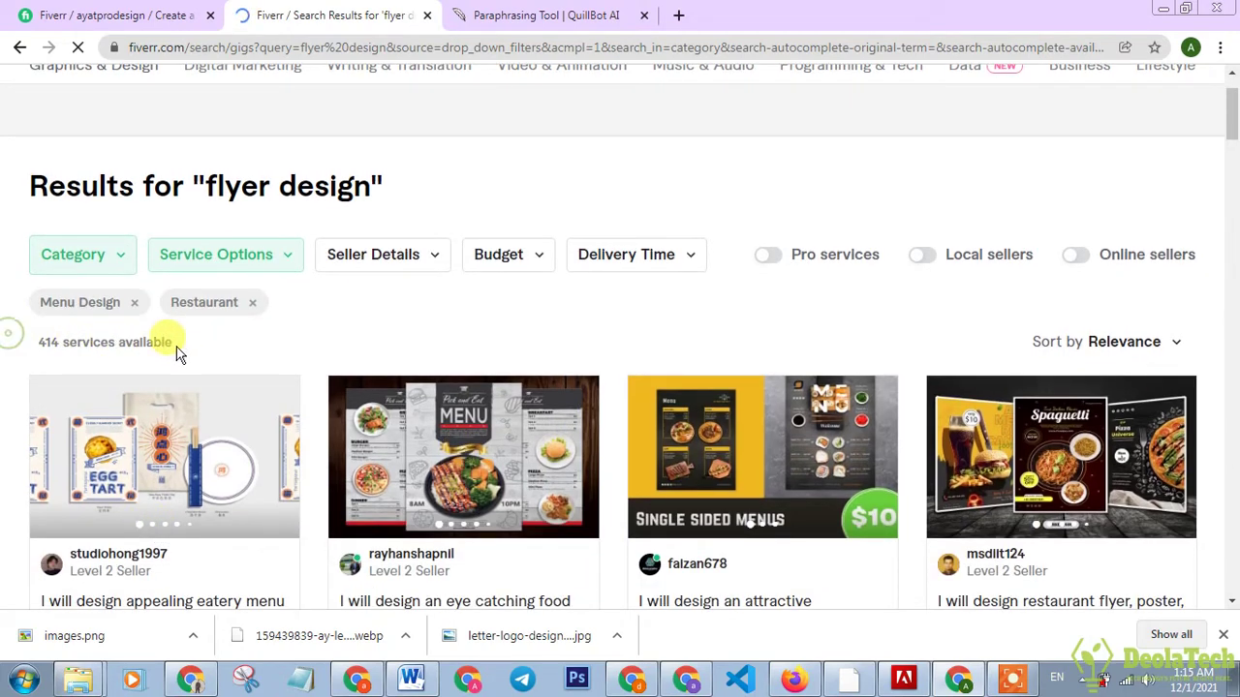
triple_click(171, 344)
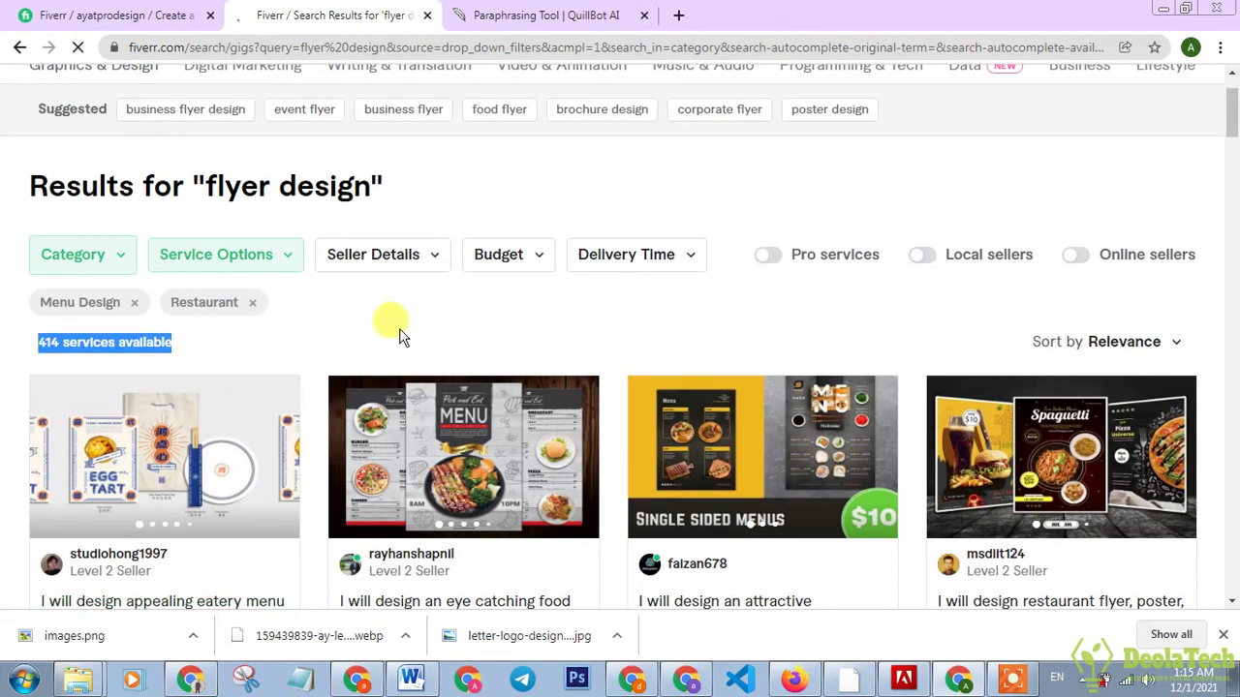
scroll(377, 334, "down", 4)
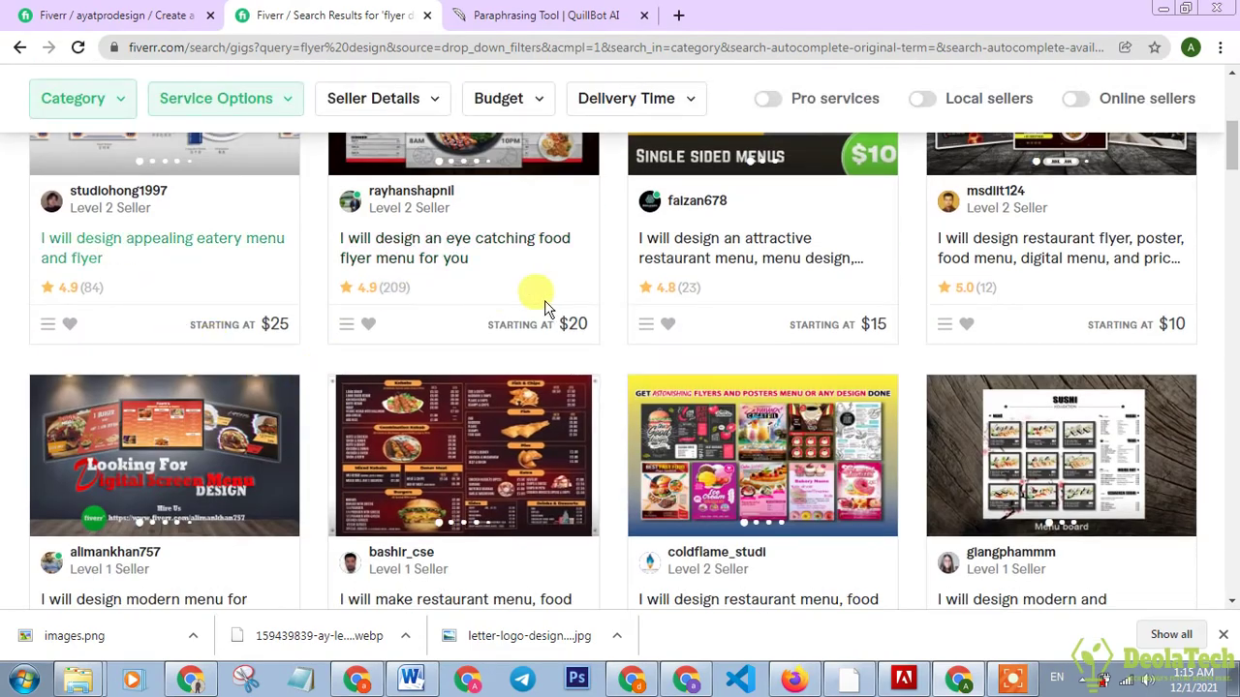
scroll(1066, 348, "down", 3)
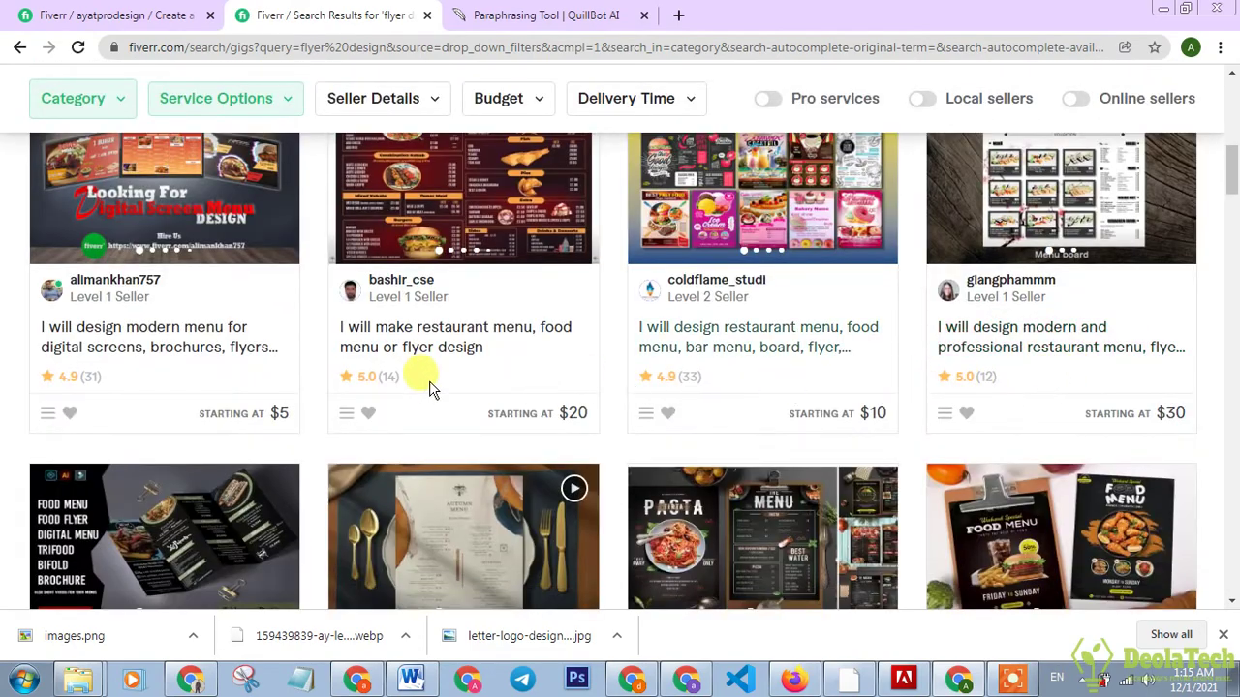
scroll(111, 382, "down", 3)
scroll(1063, 479, "down", 6)
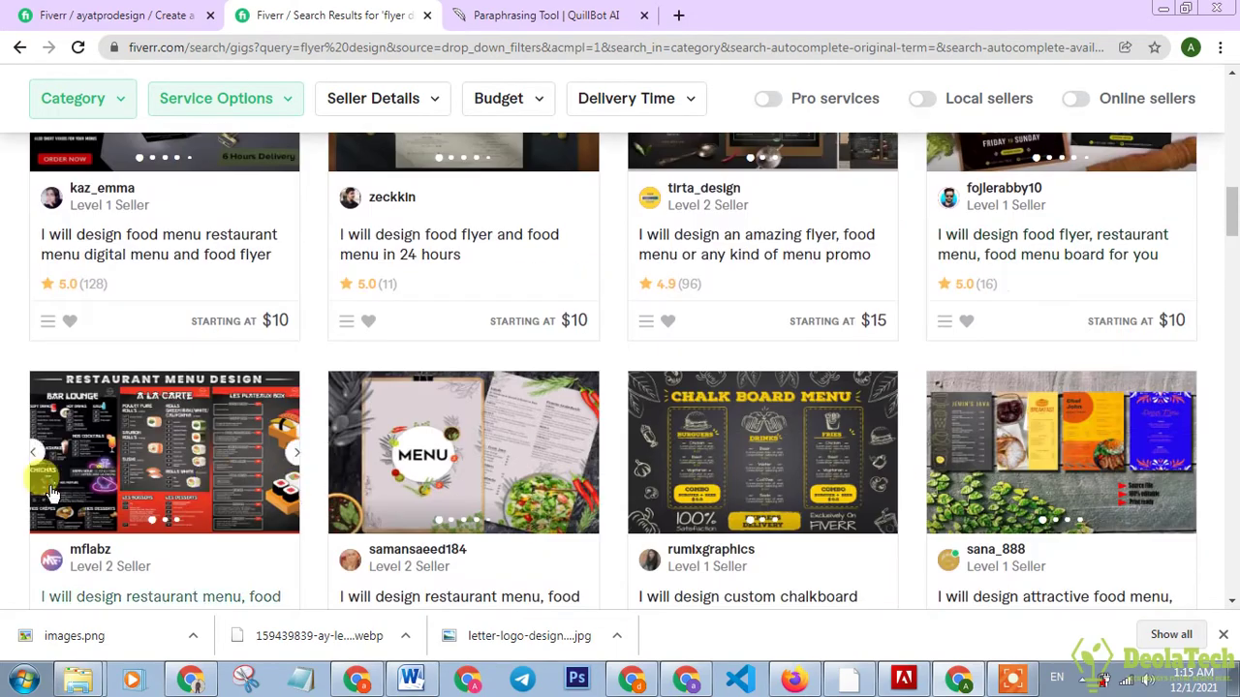
scroll(267, 500, "up", 7)
scroll(255, 442, "up", 10)
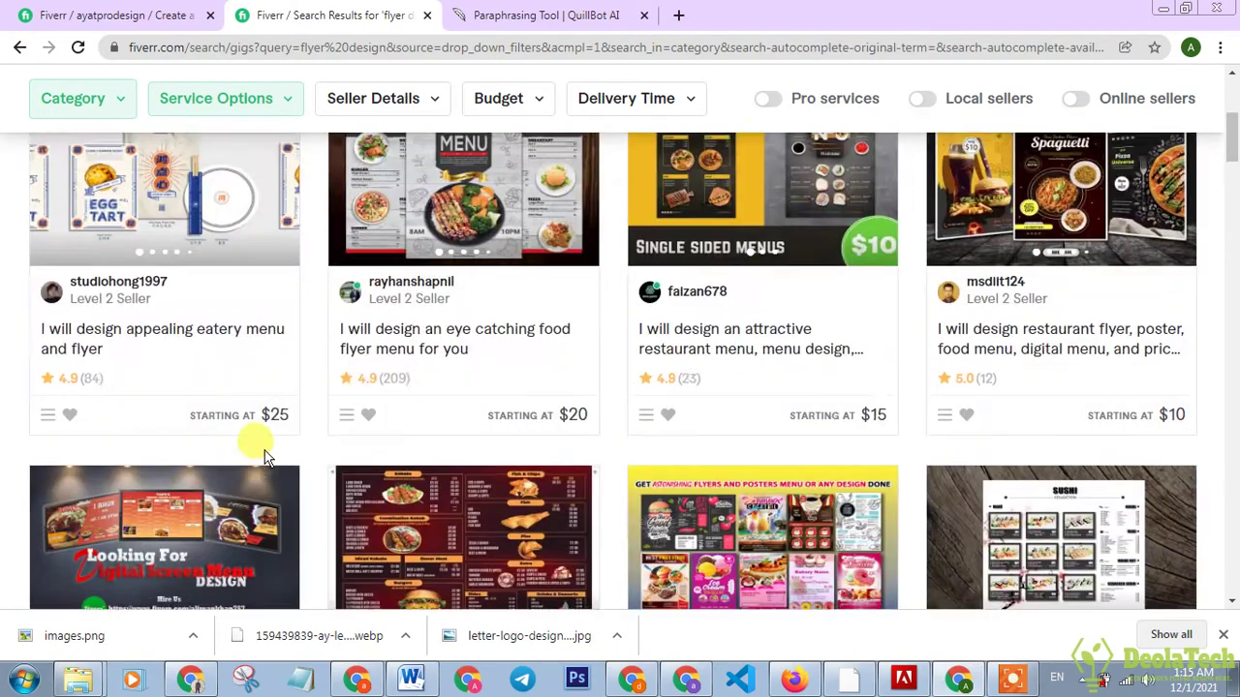
scroll(188, 465, "down", 4)
Open the appealing eatery menu and eye-catching food flyer gigs in new tabs, closing QuillBot
left_click(141, 256)
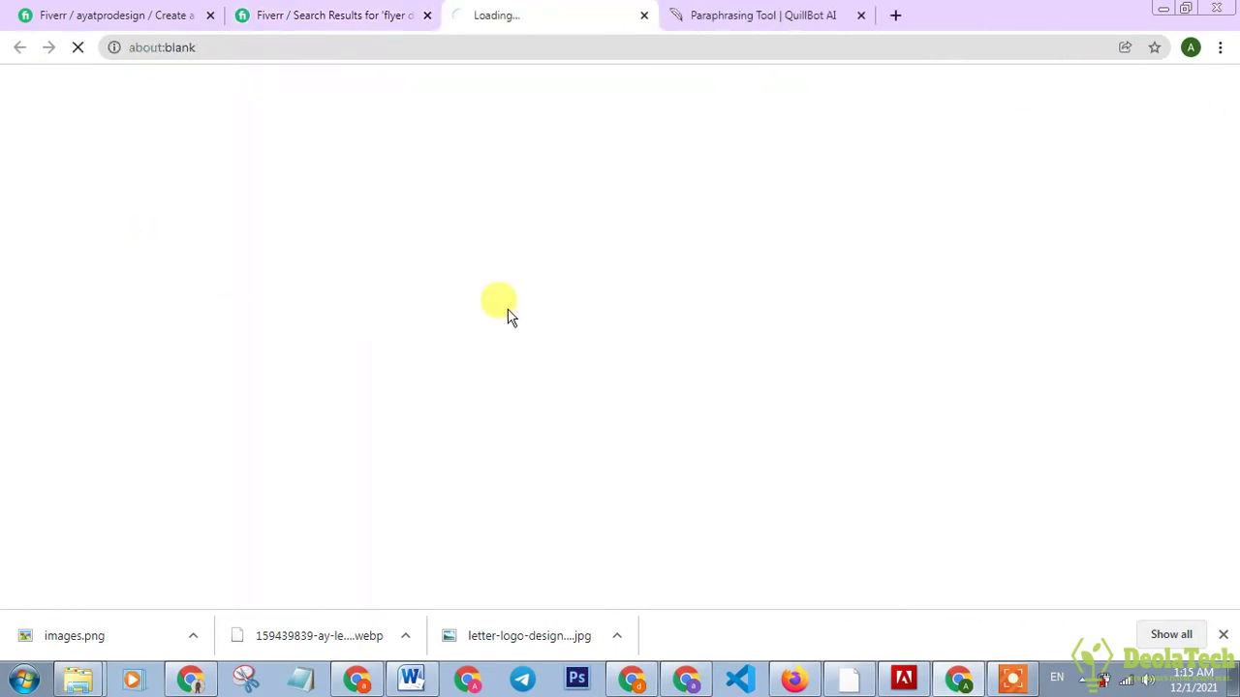
key("ctrl+shift+Tab")
left_click(448, 254)
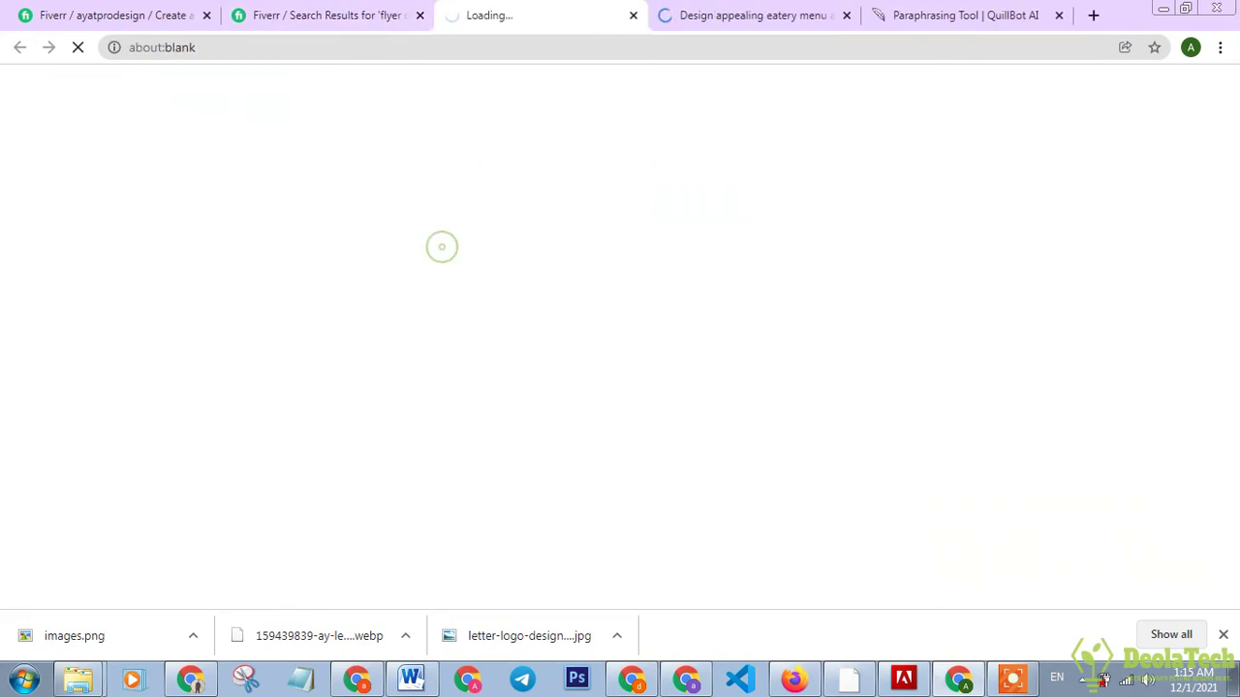
left_click(1059, 14)
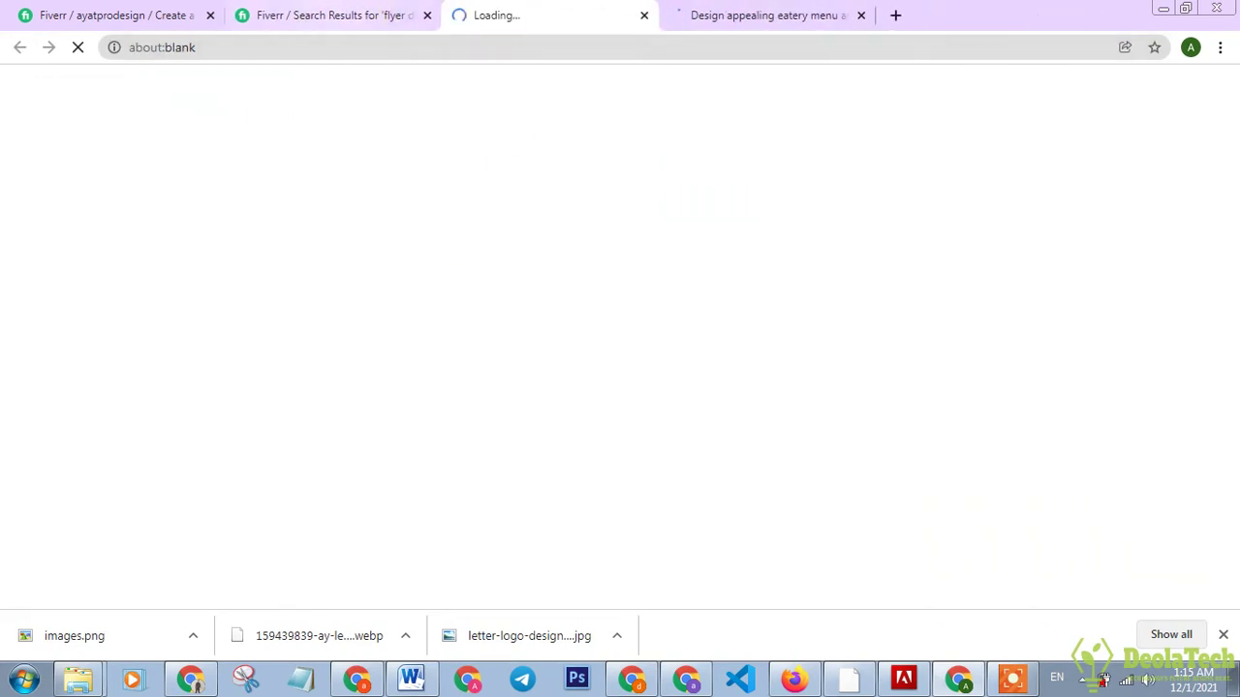
key("ctrl+shift+Tab")
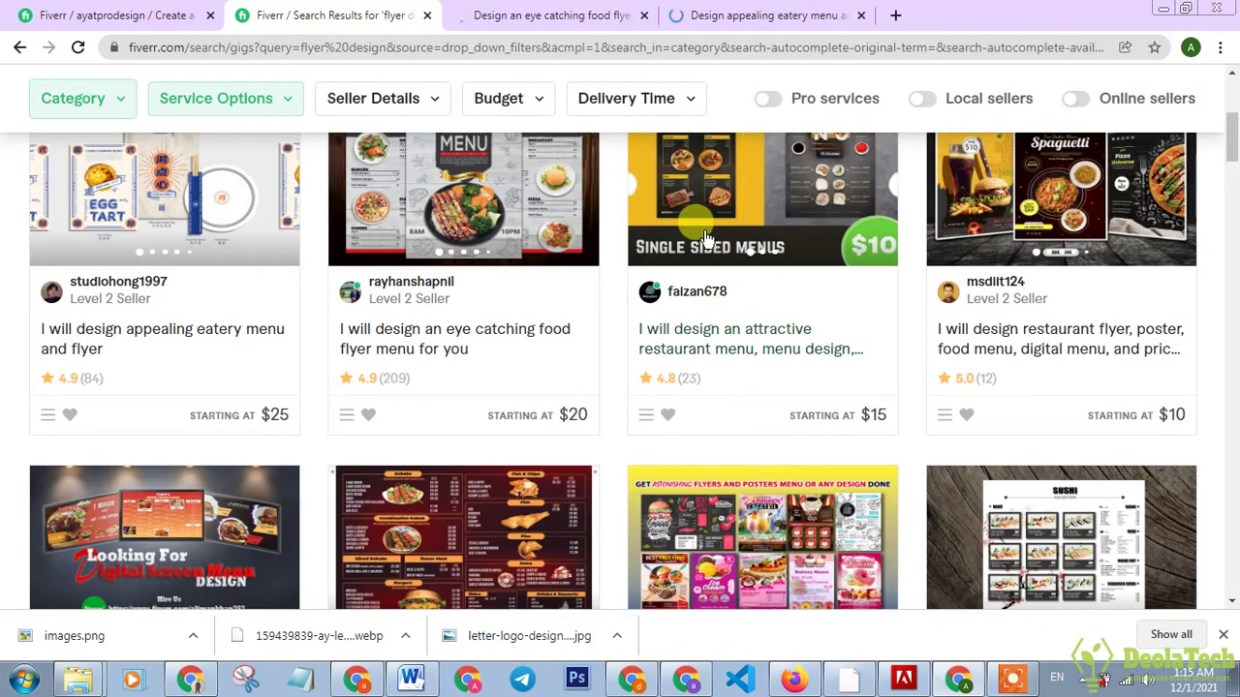
Open the food menu restaurant gig in a background tab, then view the appealing eatery gig
scroll(1019, 320, "down", 1)
scroll(1018, 320, "down", 4)
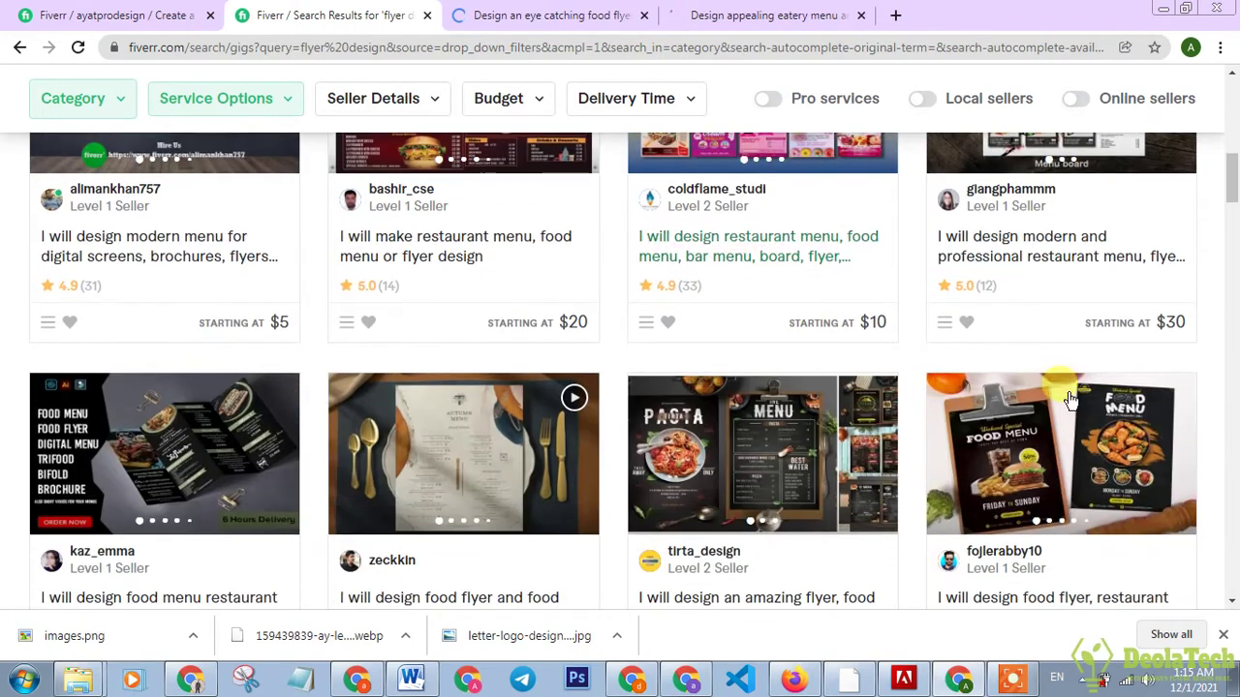
scroll(271, 385, "down", 2)
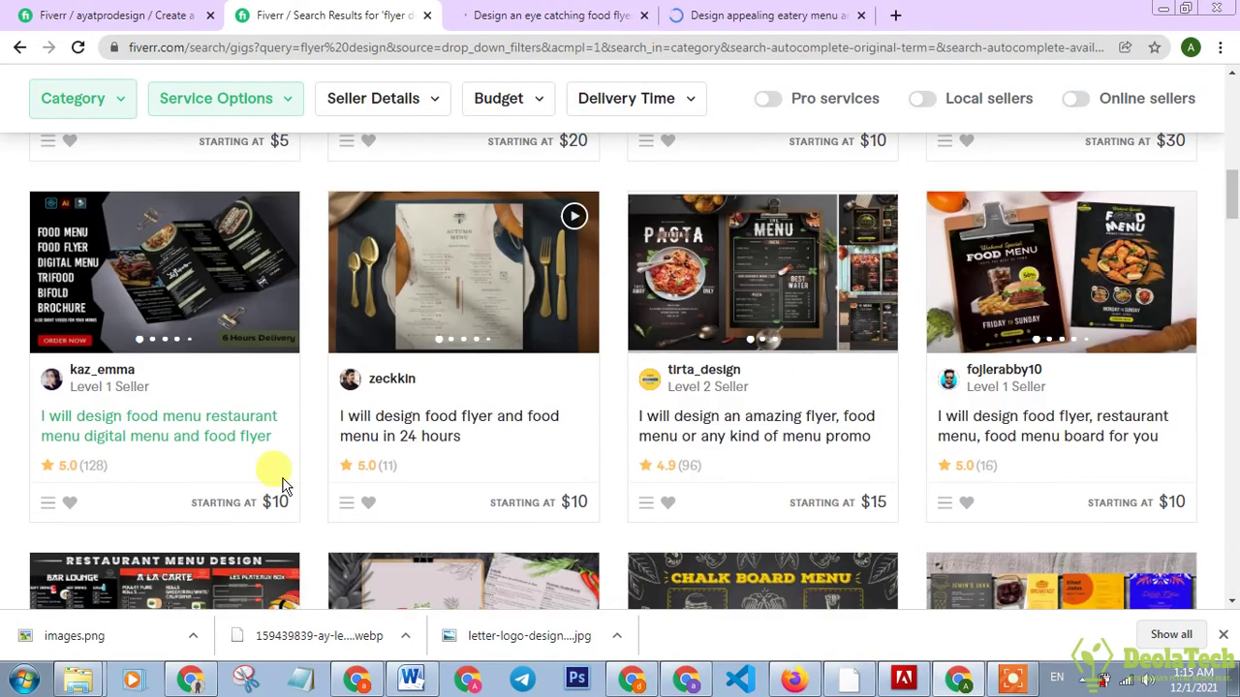
left_click(143, 444)
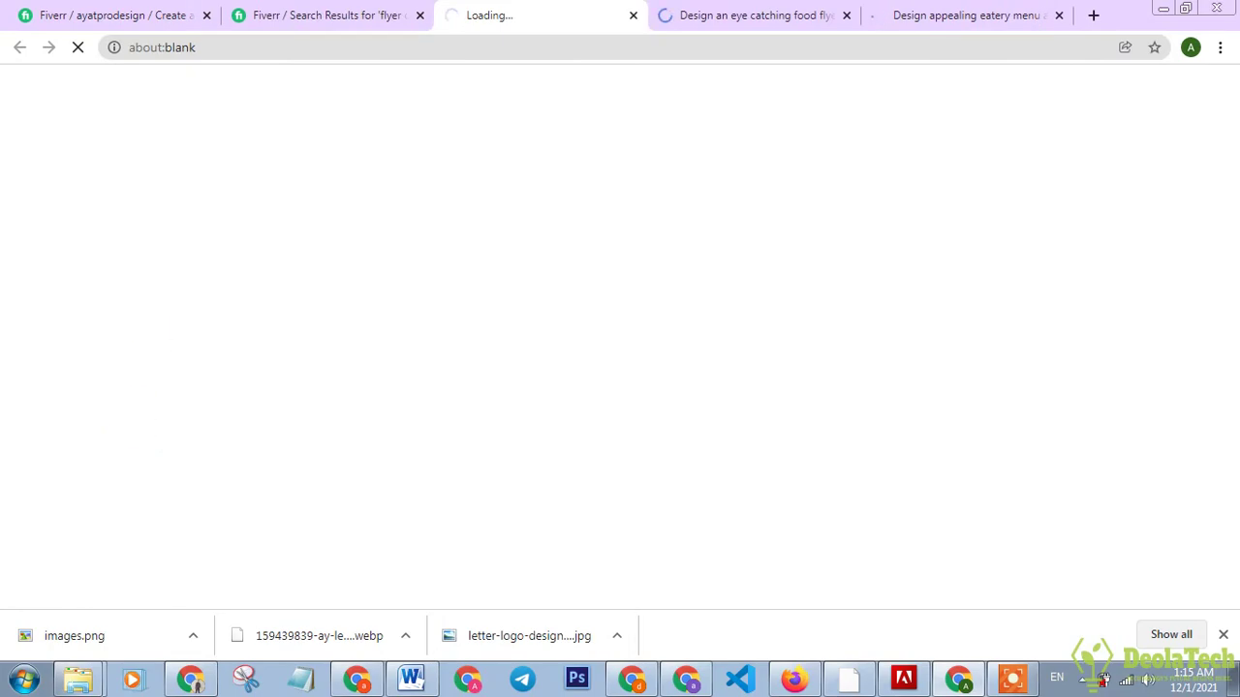
left_click(368, 16)
scroll(684, 494, "down", 2)
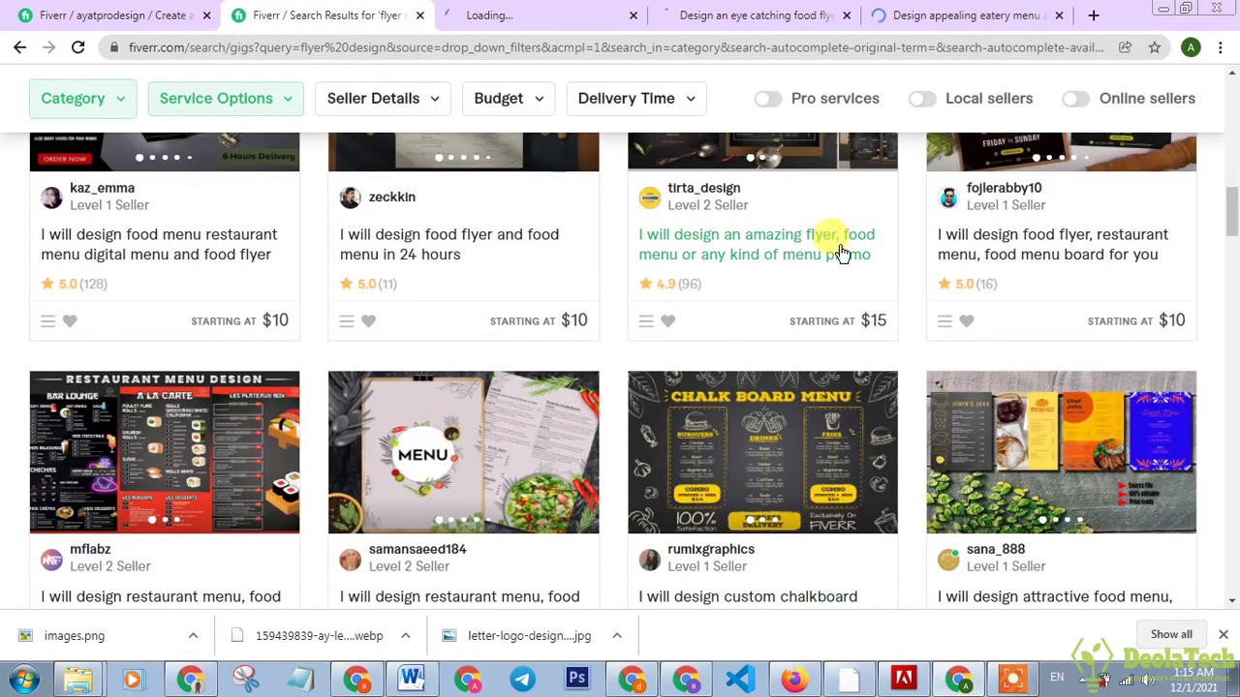
scroll(988, 392, "down", 2)
scroll(1017, 392, "down", 1)
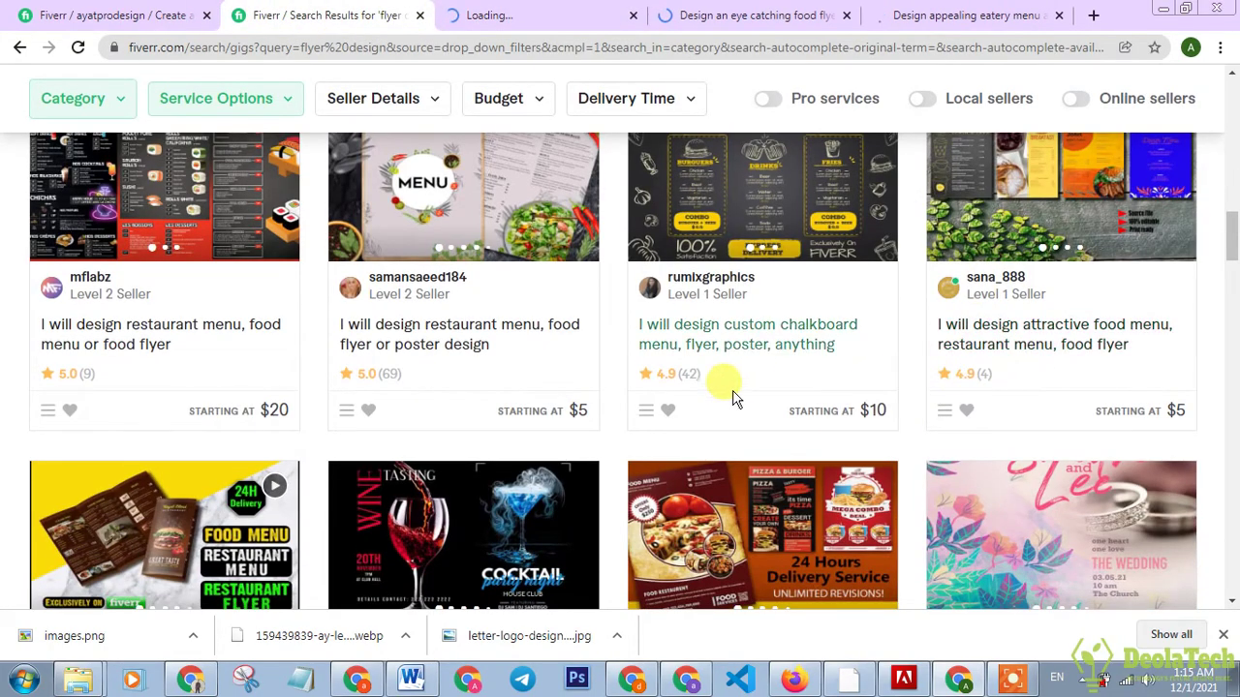
scroll(243, 397, "down", 1)
scroll(199, 399, "down", 3)
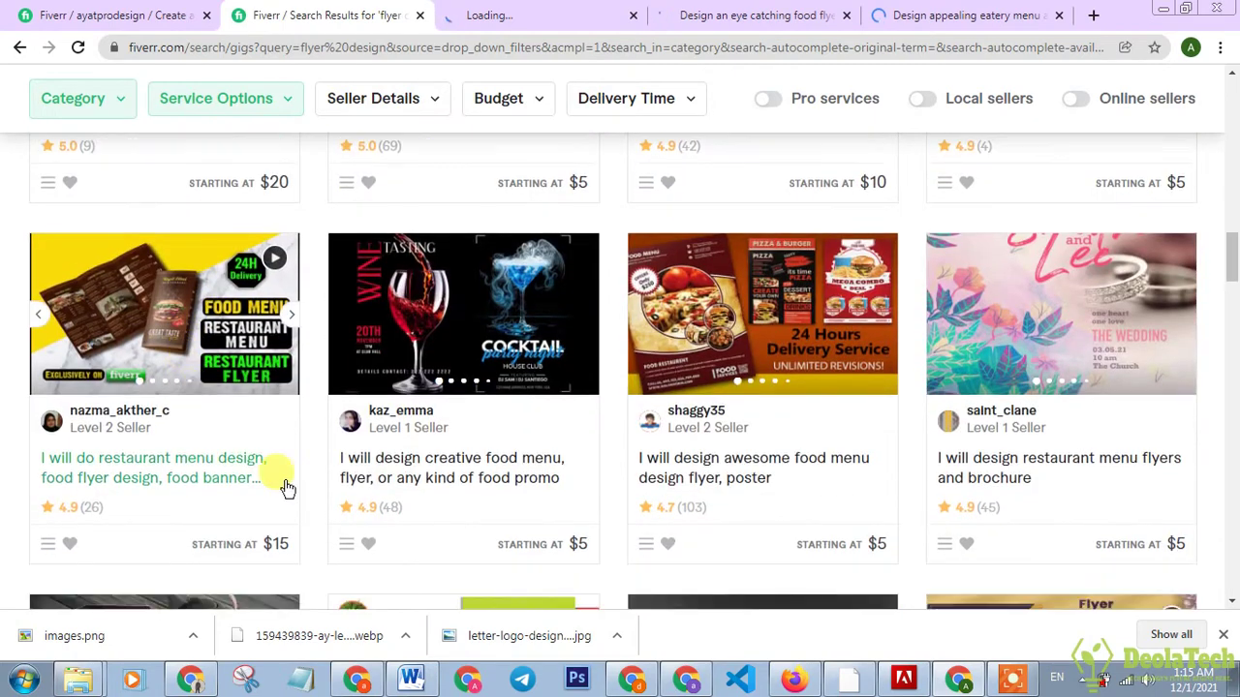
scroll(443, 434, "down", 2)
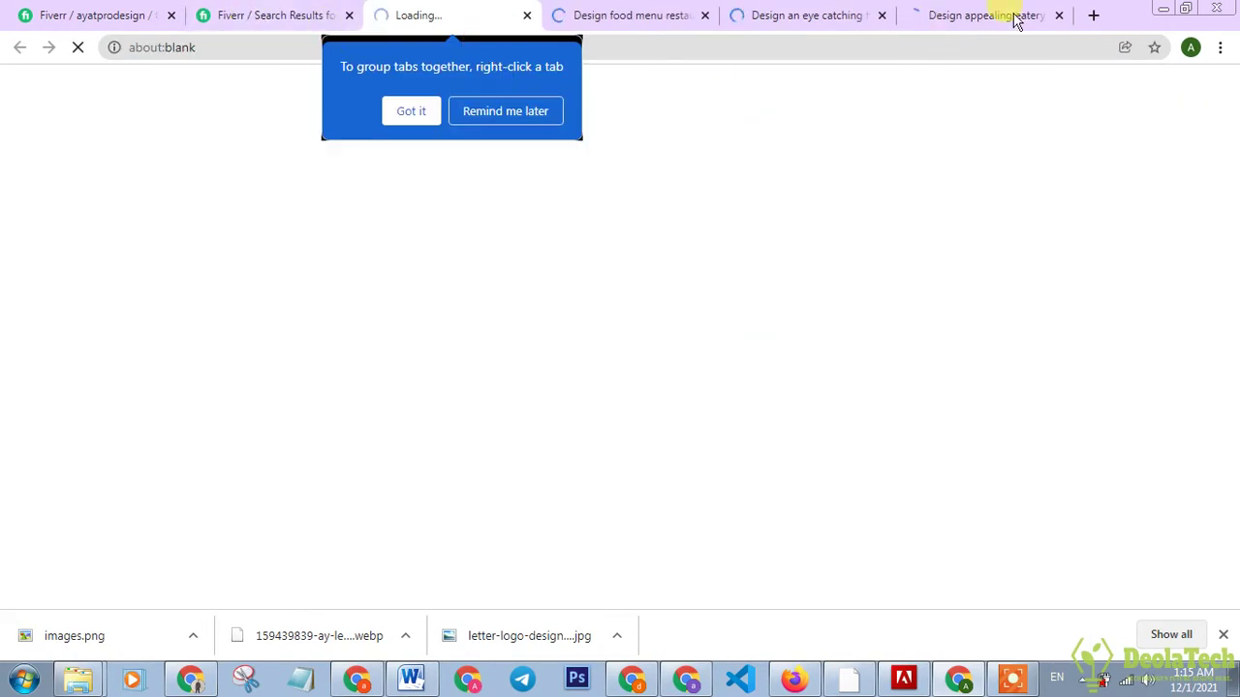
left_click(988, 13)
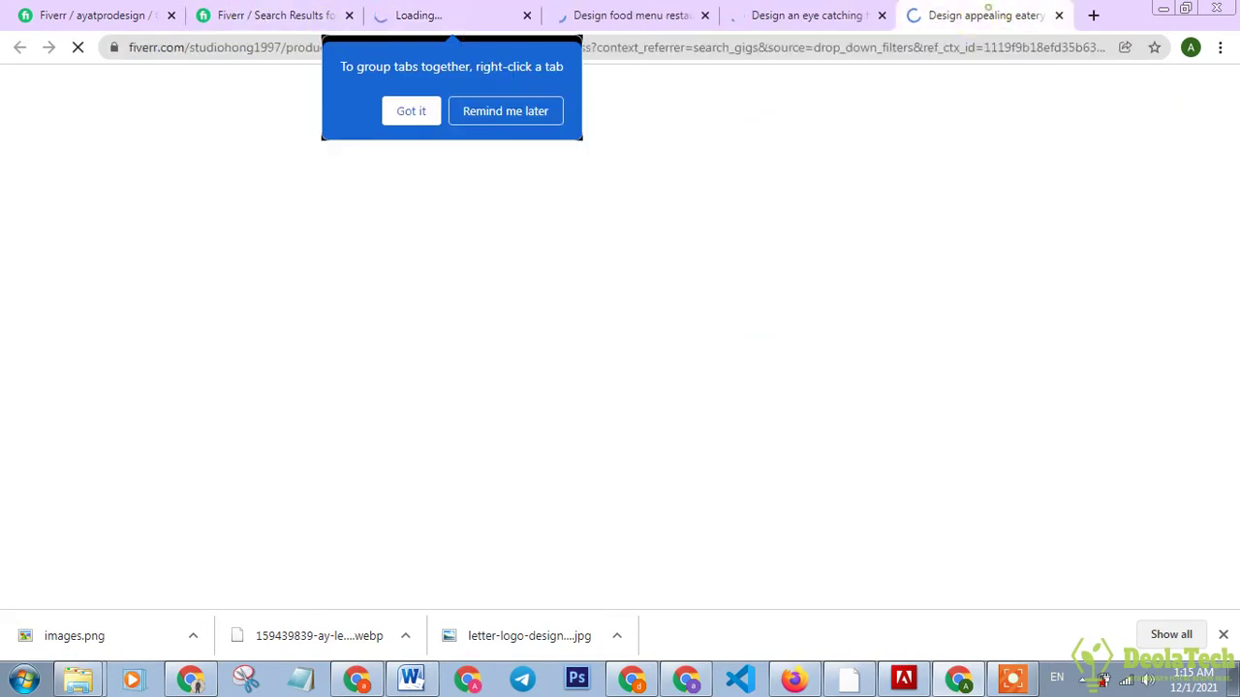
Check the Orders in Queue count on each opened menu gig, then return to the search results
left_click_drag(567, 347, 427, 346)
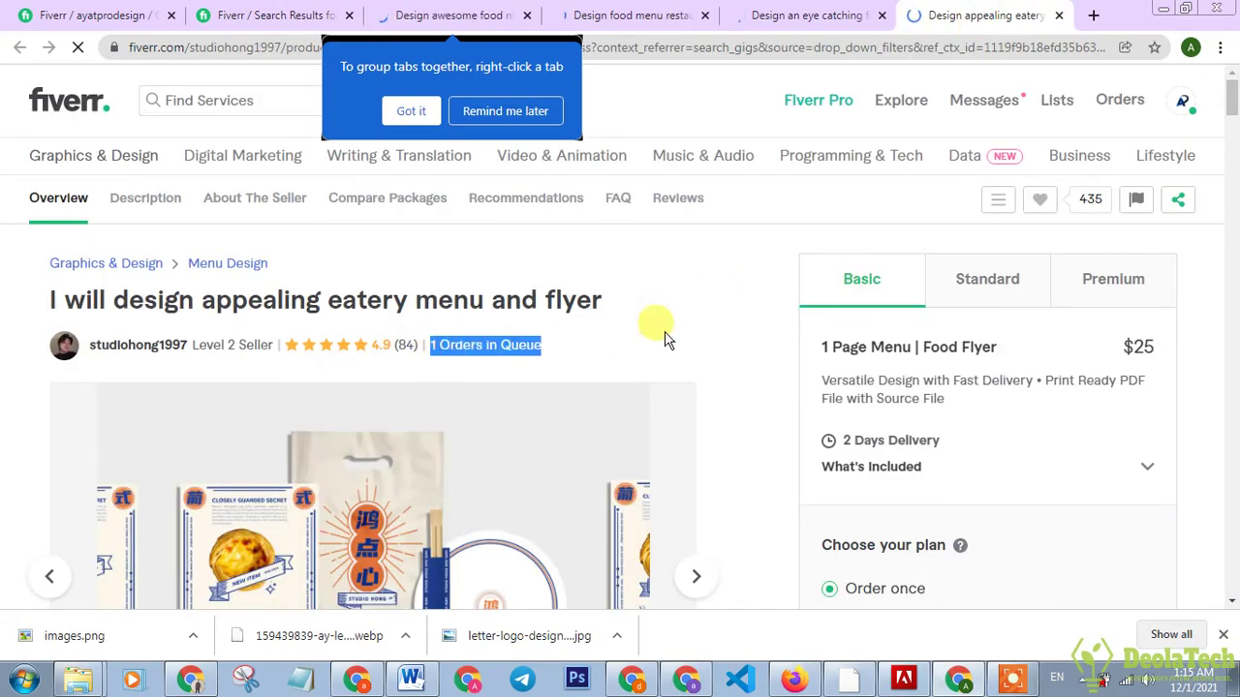
left_click(784, 15)
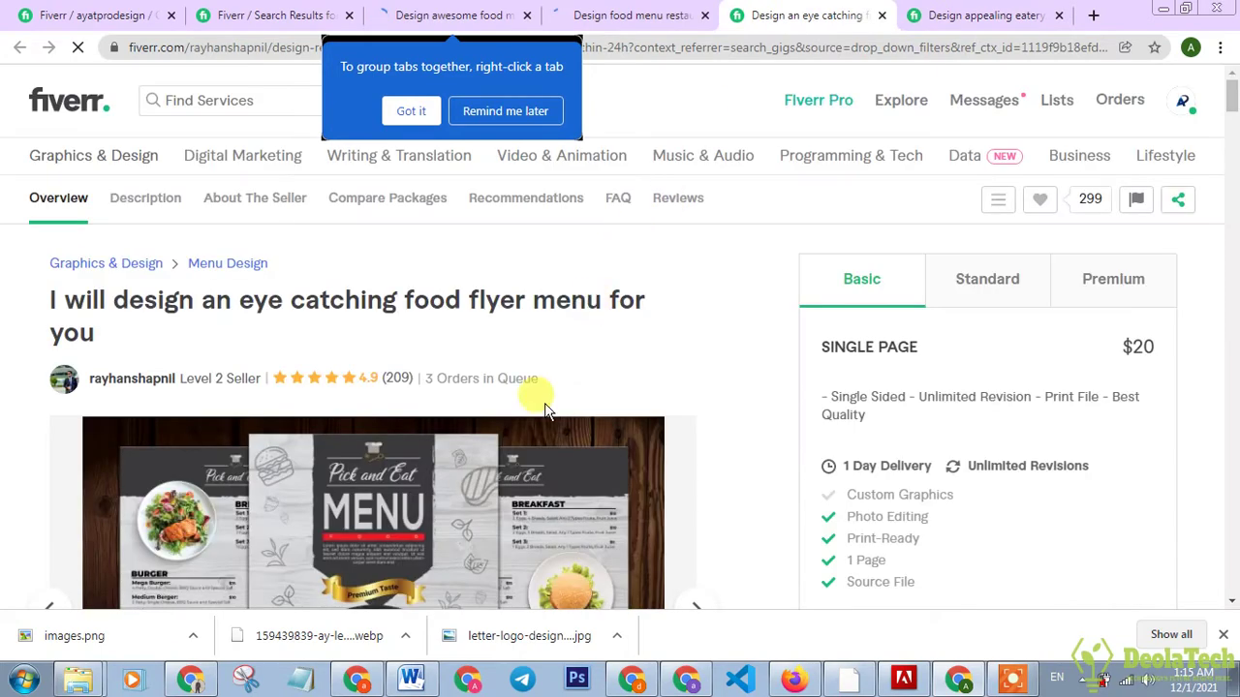
left_click_drag(538, 380, 410, 378)
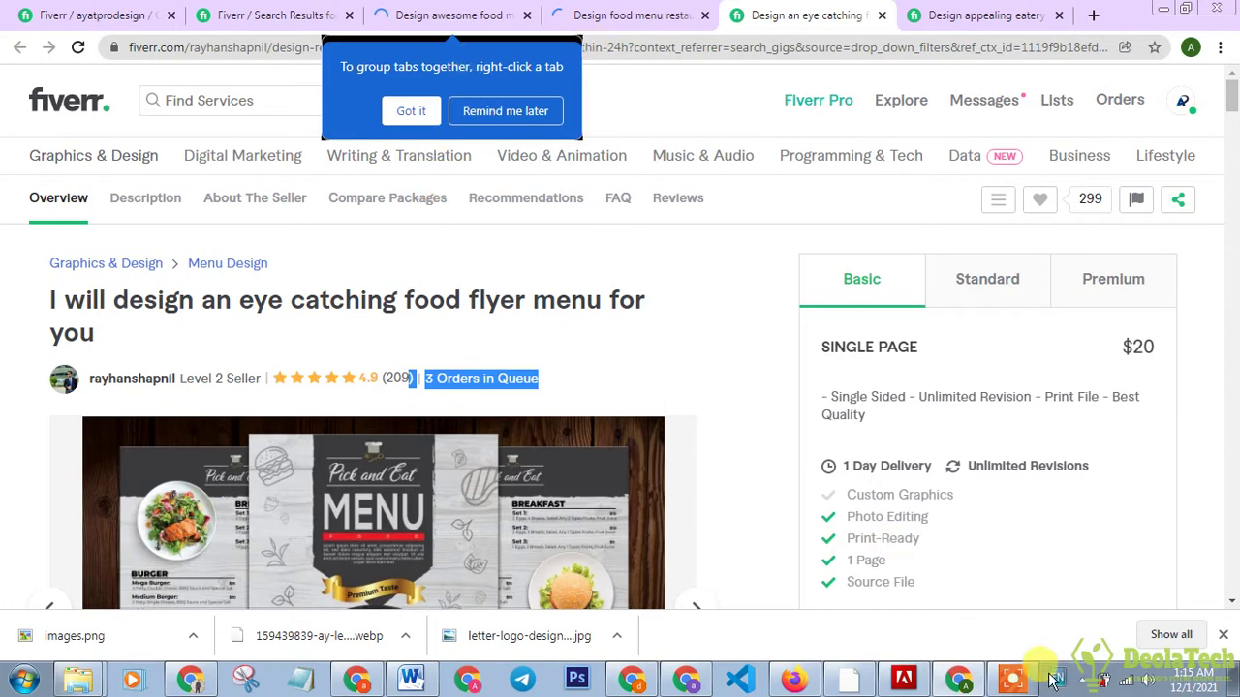
key("ctrl+shift+Tab")
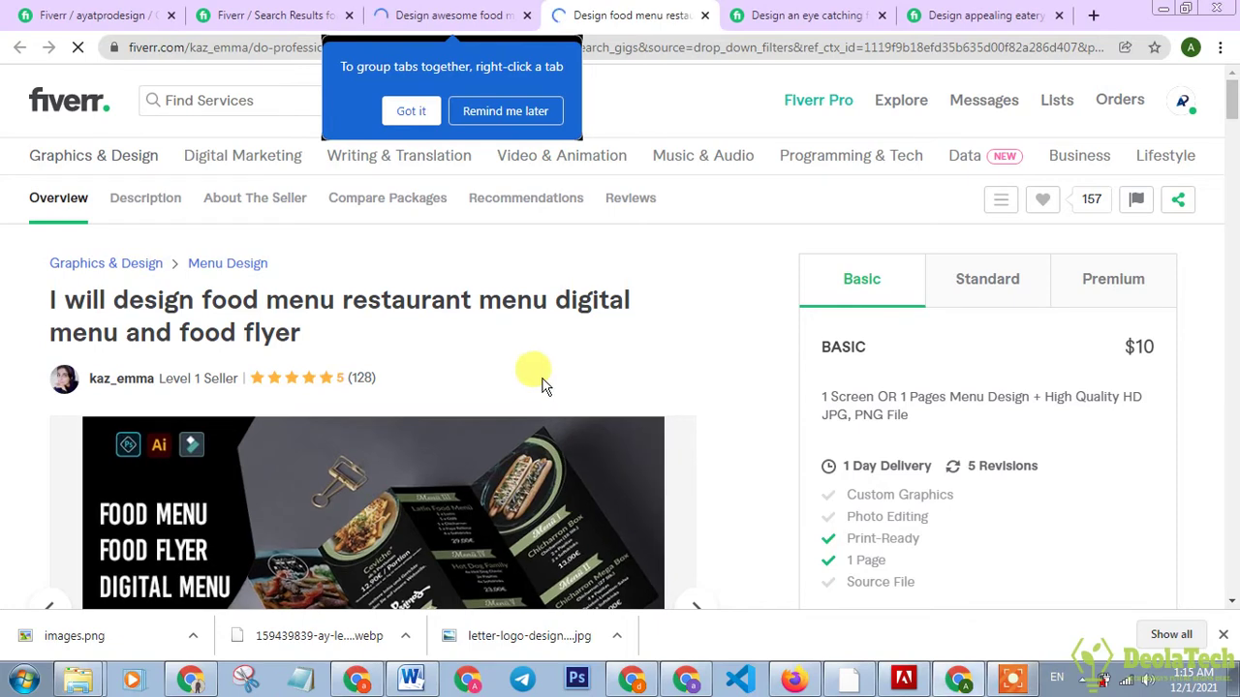
left_click(504, 15)
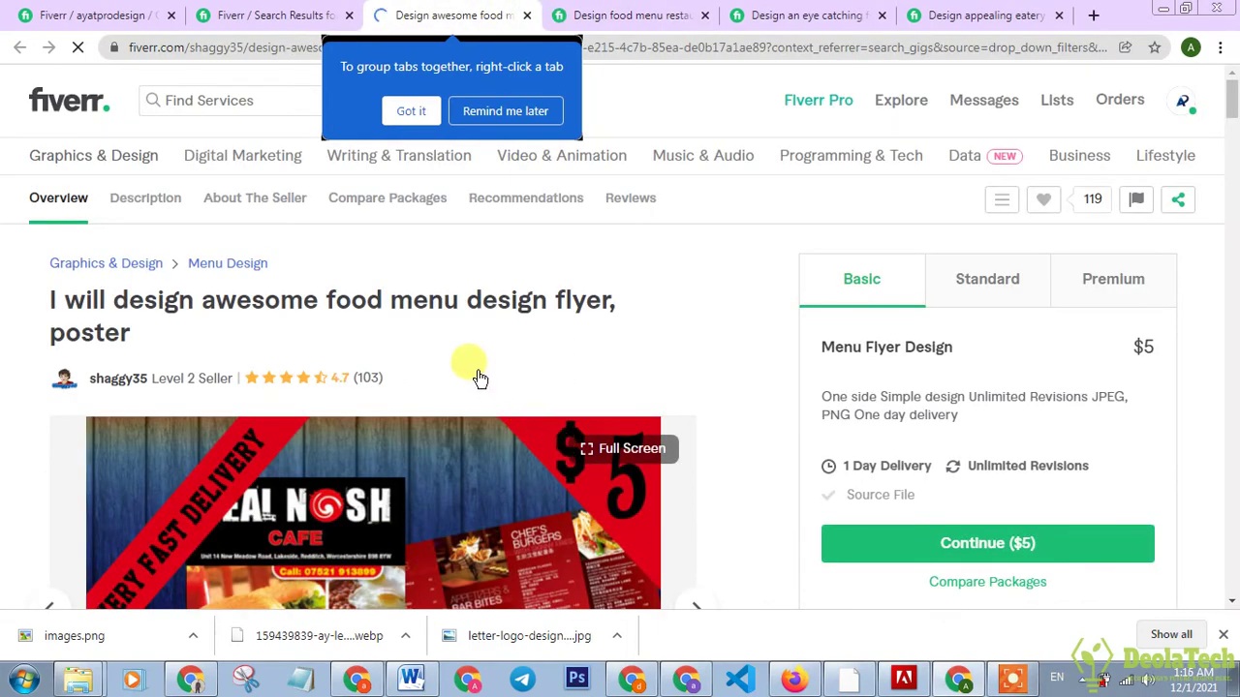
left_click(267, 14)
Scroll through the rest of the first results page, gigs priced $5 to $25, to the pagination bar
scroll(456, 299, "down", 7)
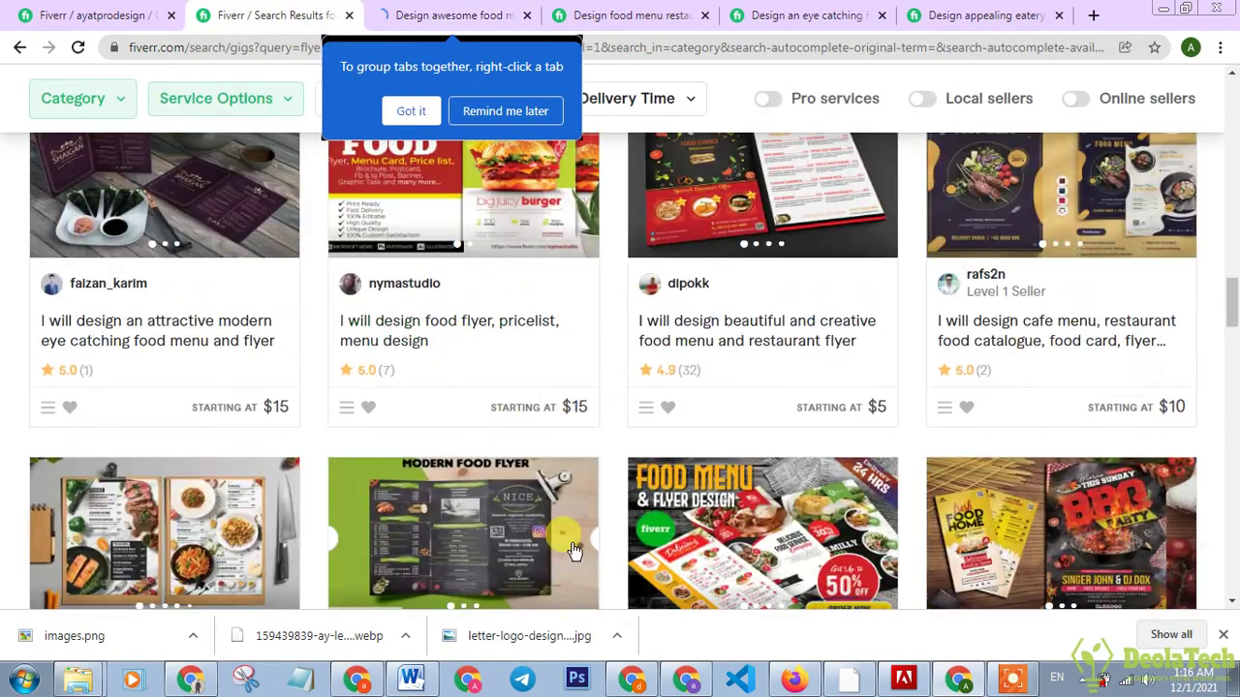
scroll(581, 547, "down", 4)
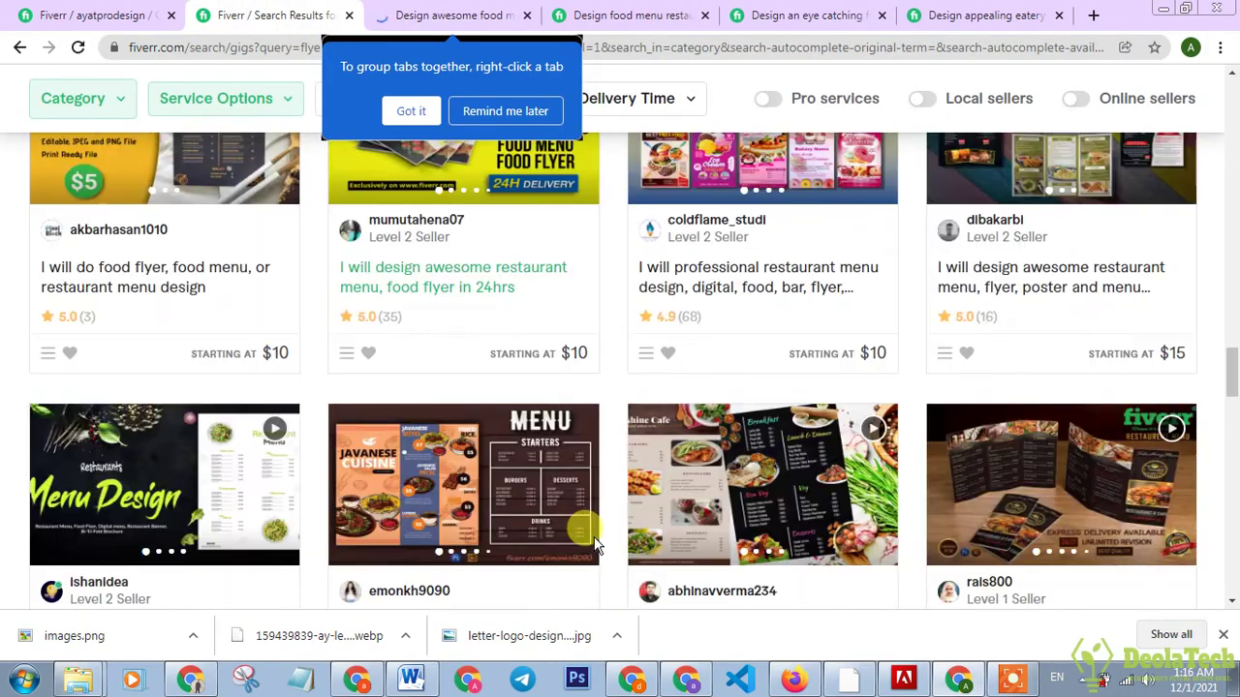
scroll(591, 540, "down", 2)
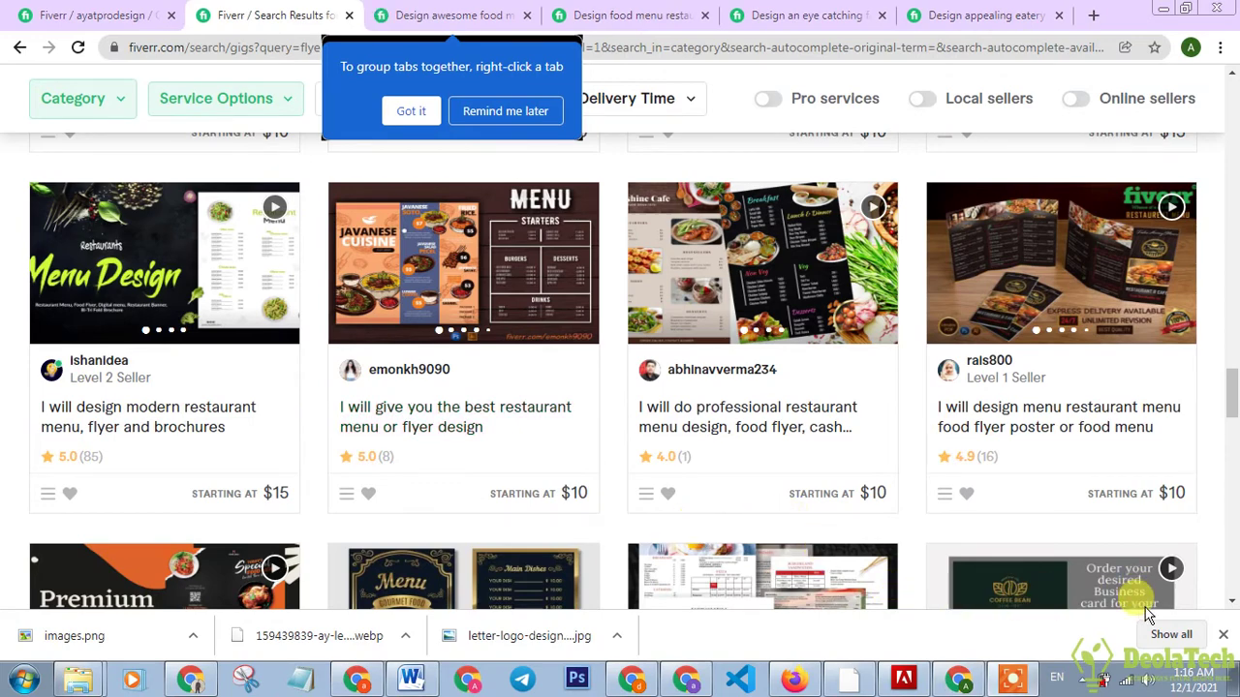
scroll(747, 490, "down", 3)
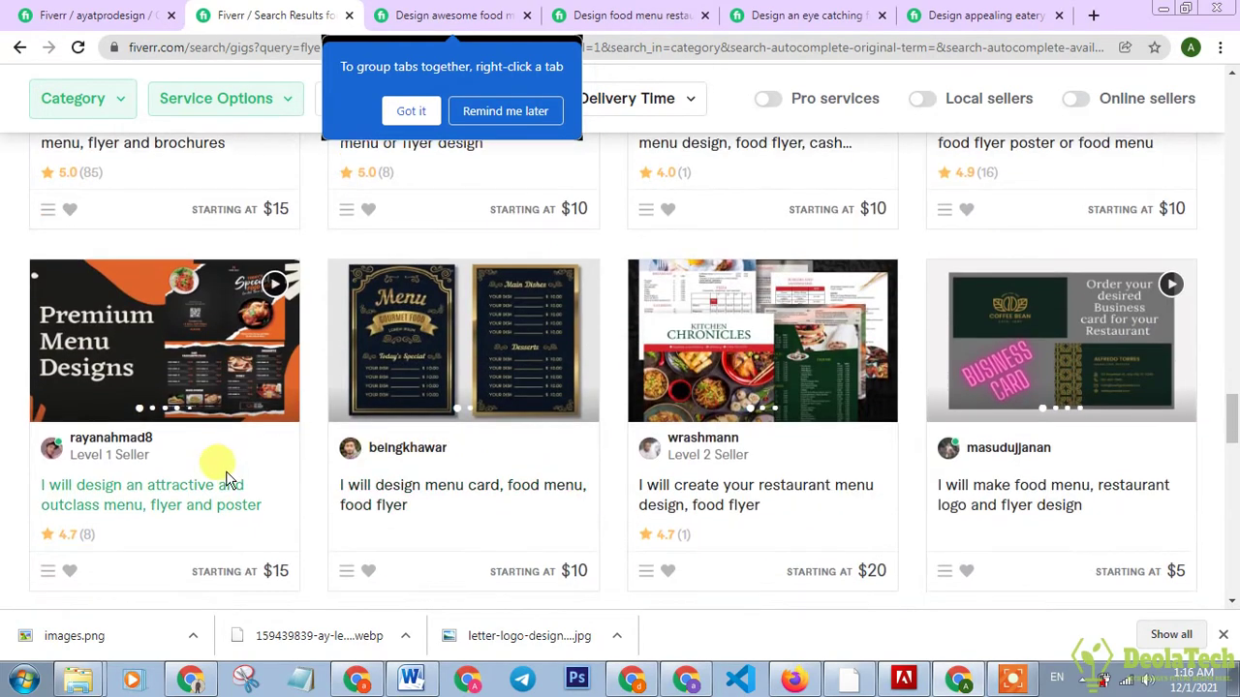
scroll(577, 479, "down", 5)
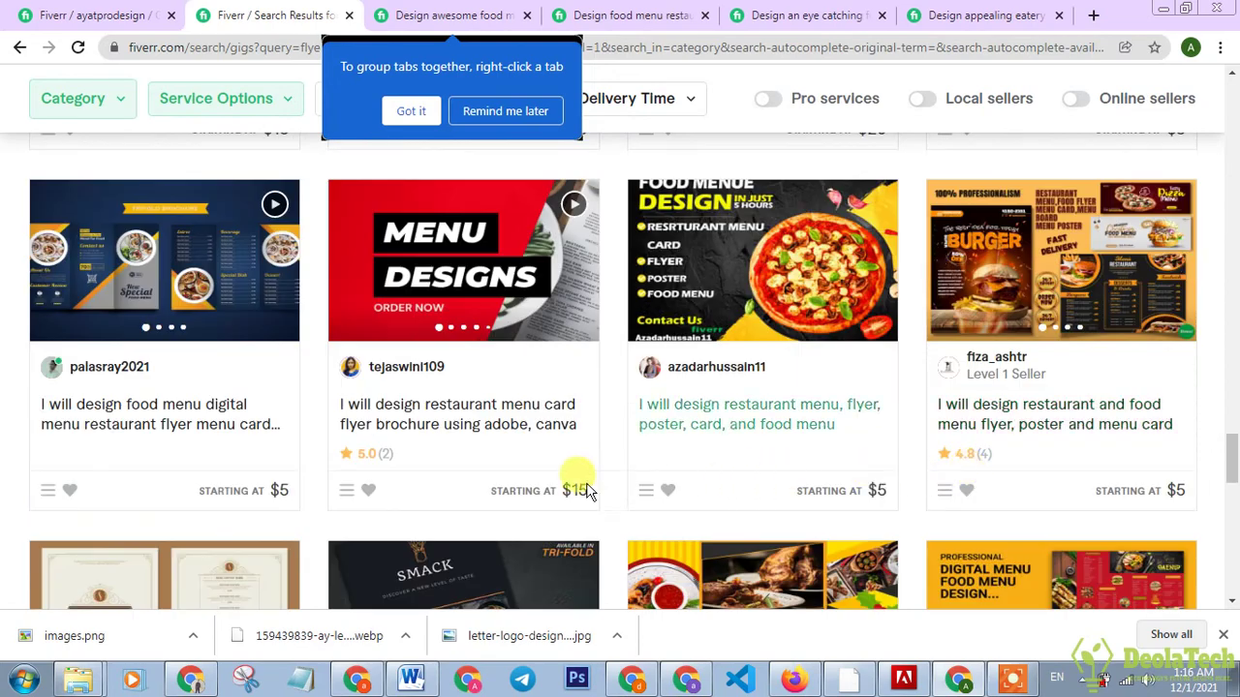
scroll(414, 490, "down", 4)
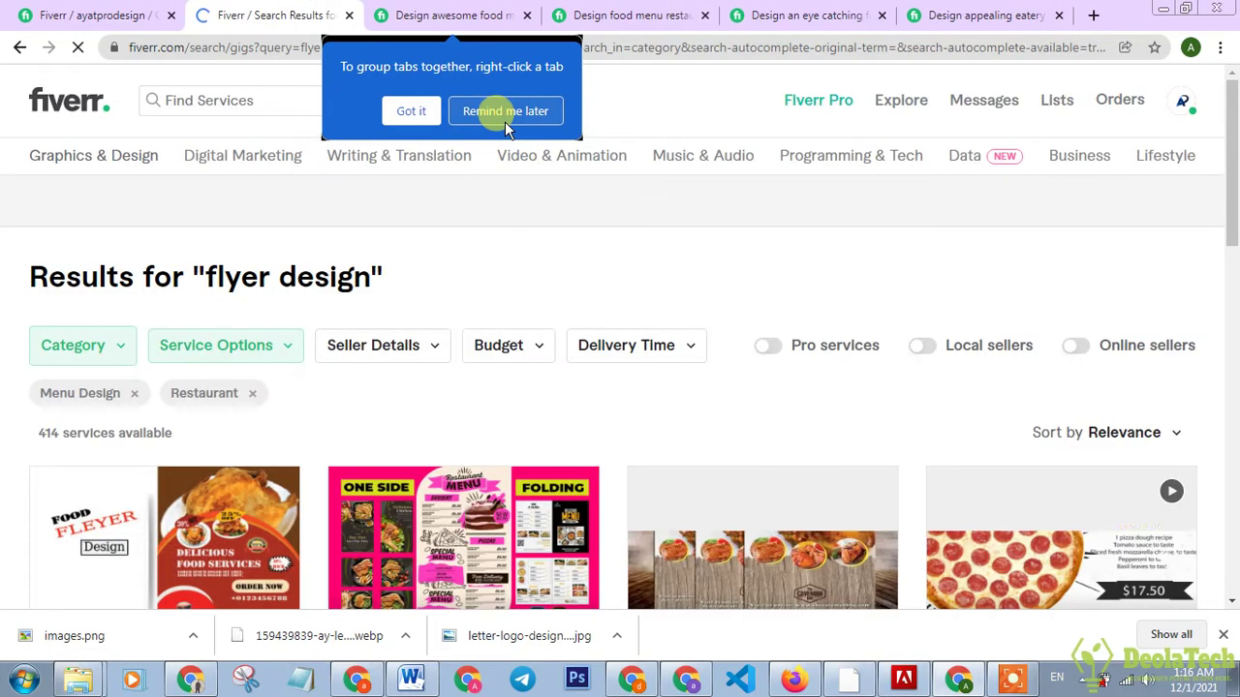
Dismiss the tab-grouping tip and open the restaurant flyer or takeaway menu gig in a new tab
left_click(505, 112)
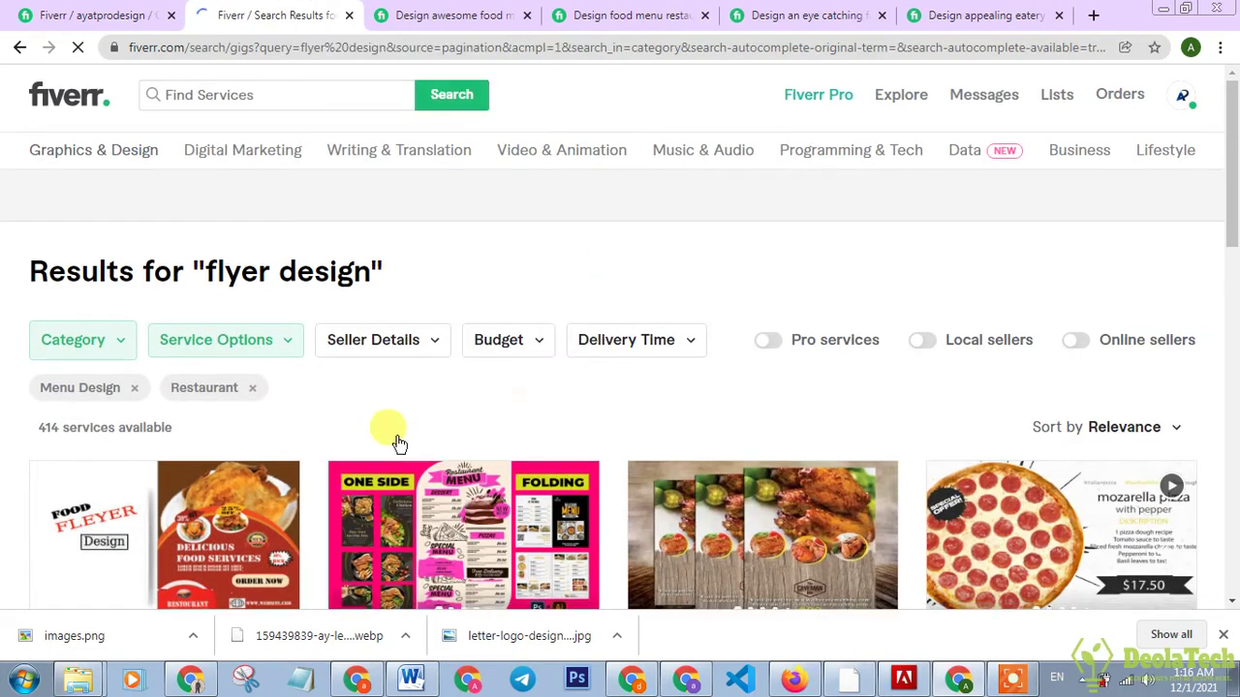
scroll(387, 436, "down", 3)
scroll(358, 426, "down", 1)
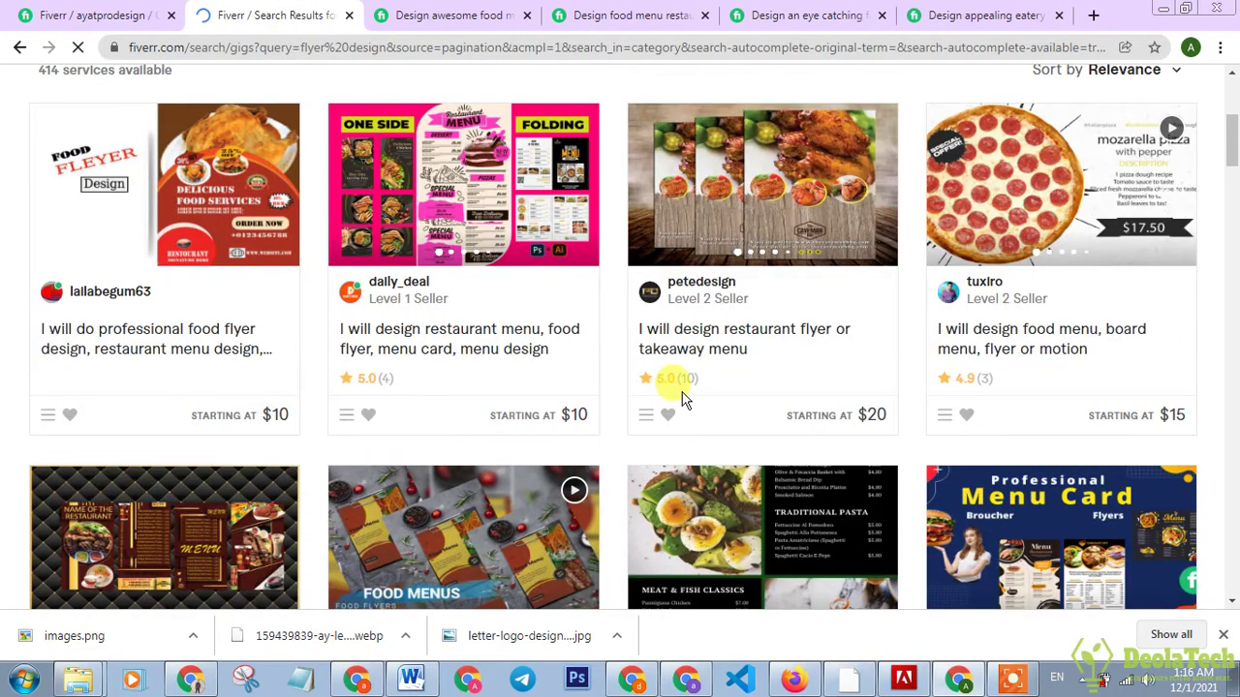
scroll(862, 407, "down", 3)
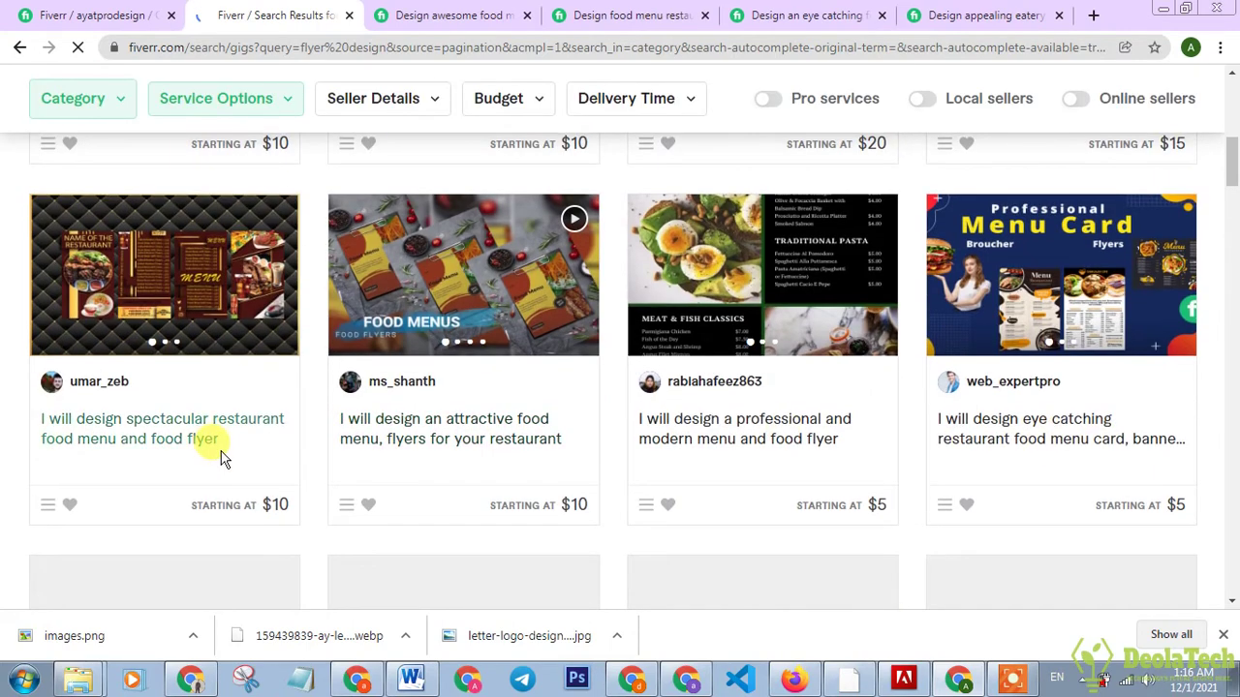
scroll(222, 457, "up", 2)
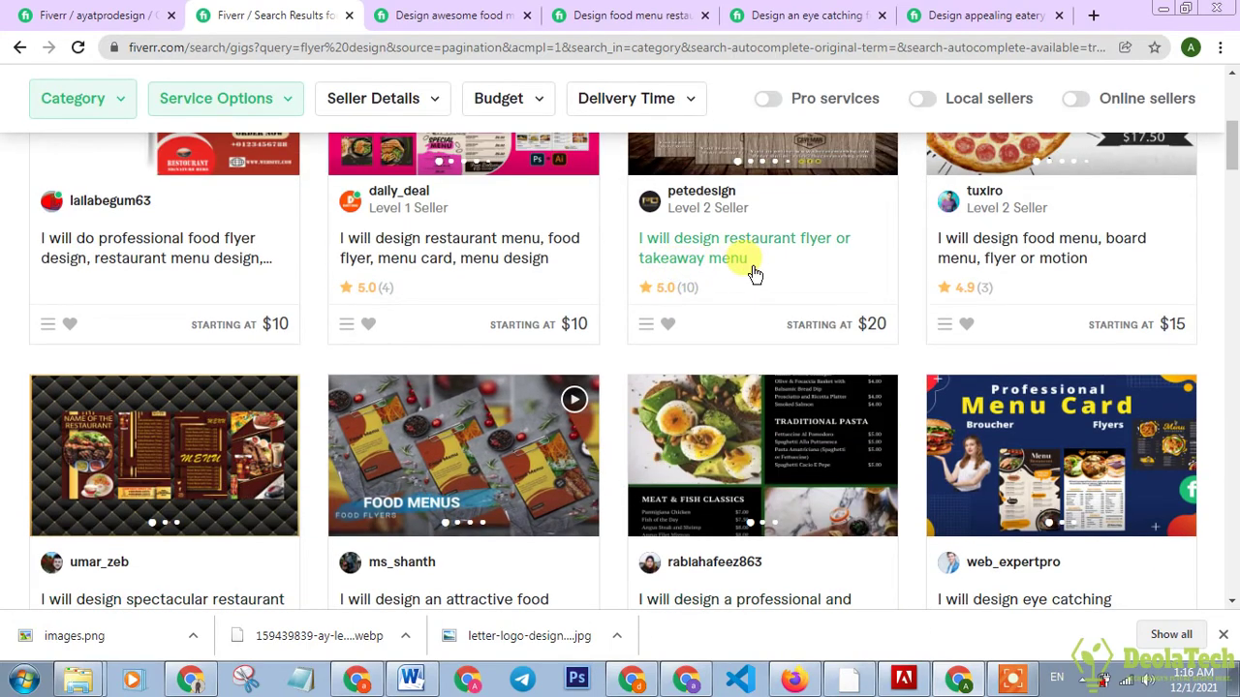
left_click(683, 257)
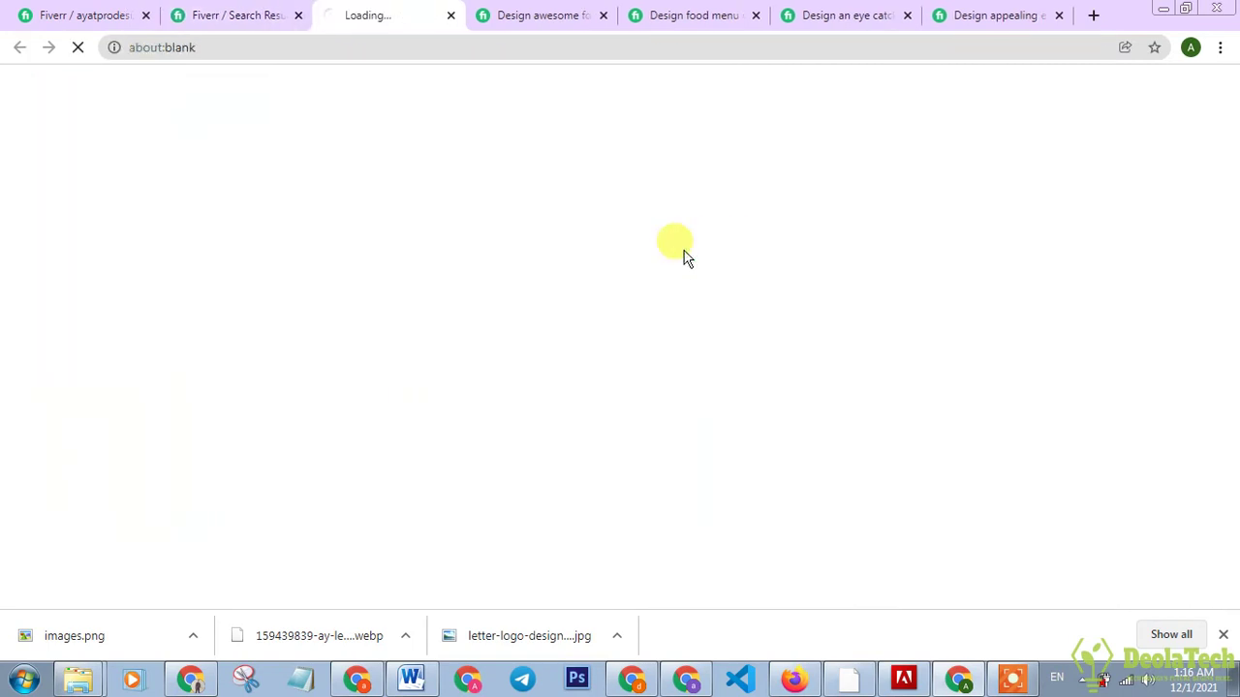
Check the awesome food menu flyer gig's 103 reviews, then view the takeaway menu gig
left_click(526, 18)
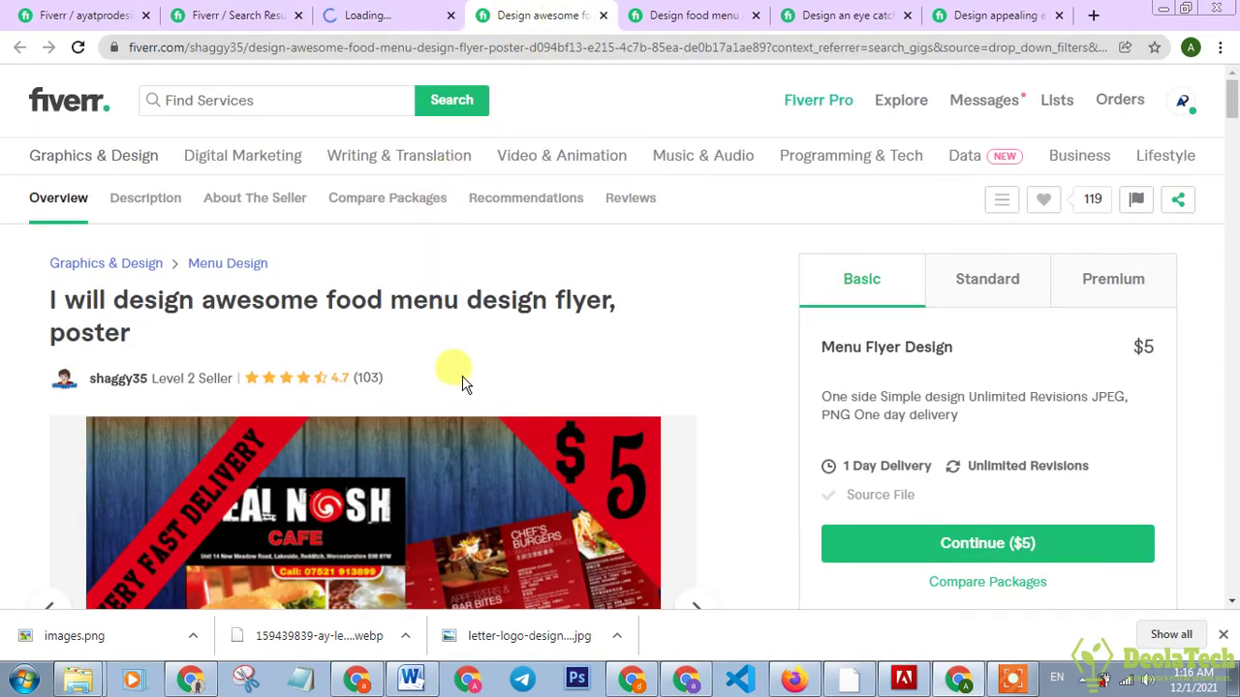
left_click_drag(385, 377, 351, 395)
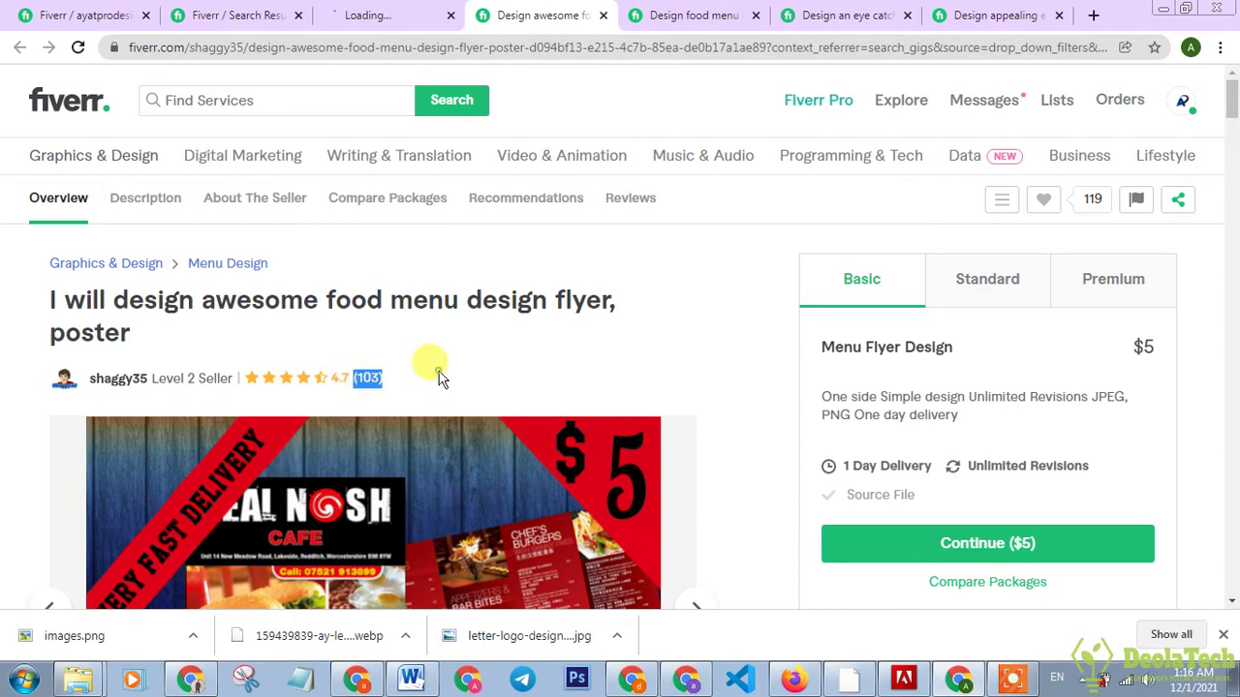
left_click(373, 359)
scroll(384, 364, "down", 4)
scroll(385, 376, "up", 4)
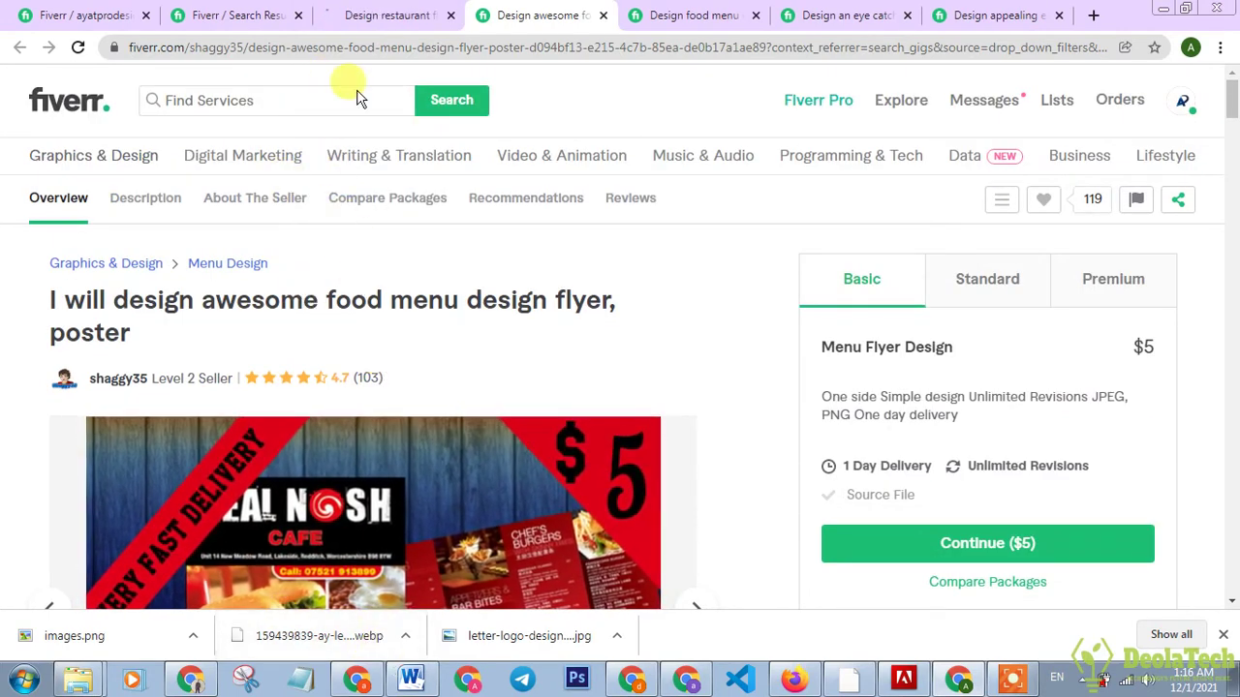
left_click(369, 16)
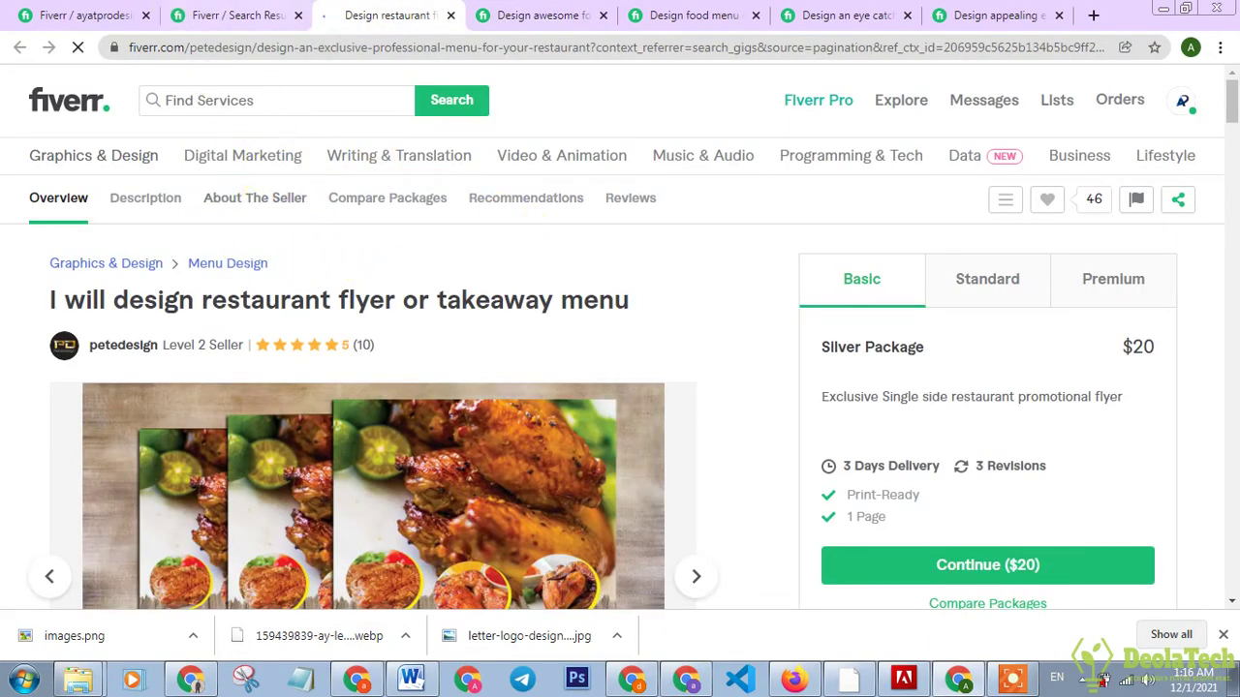
Return to the flyer design results, then bring up the other browser window's modern restaurant menu gig
left_click(254, 16)
scroll(319, 252, "up", 5)
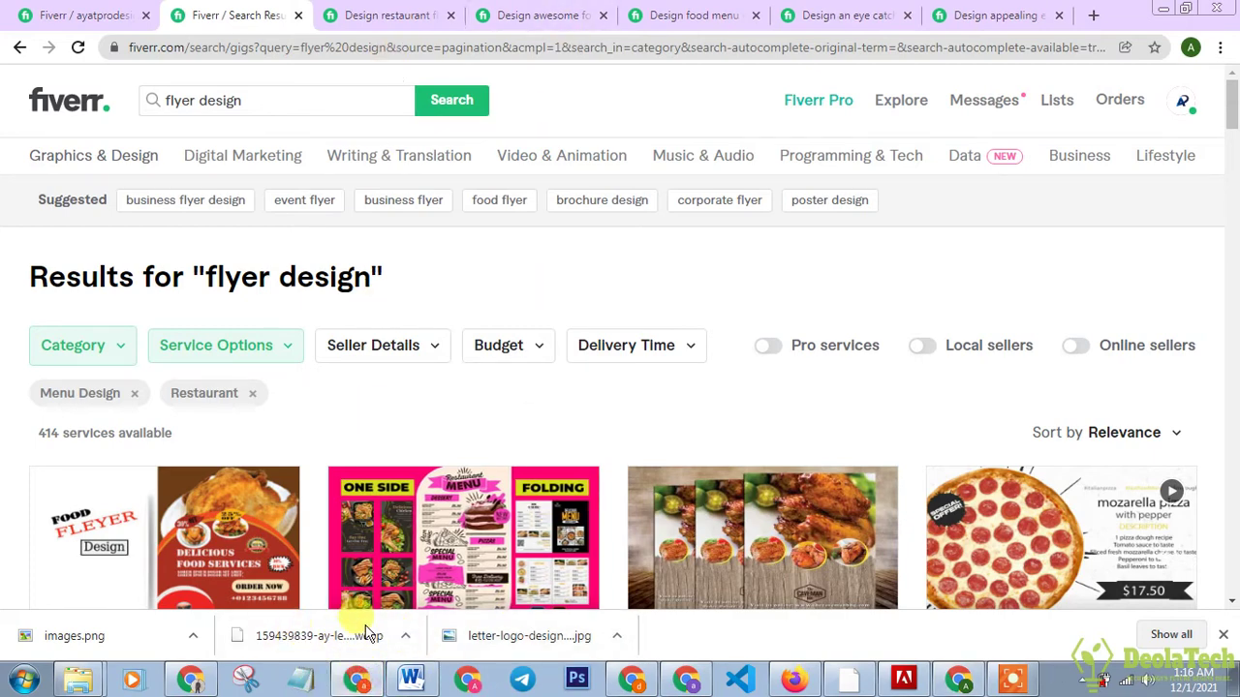
left_click(639, 678)
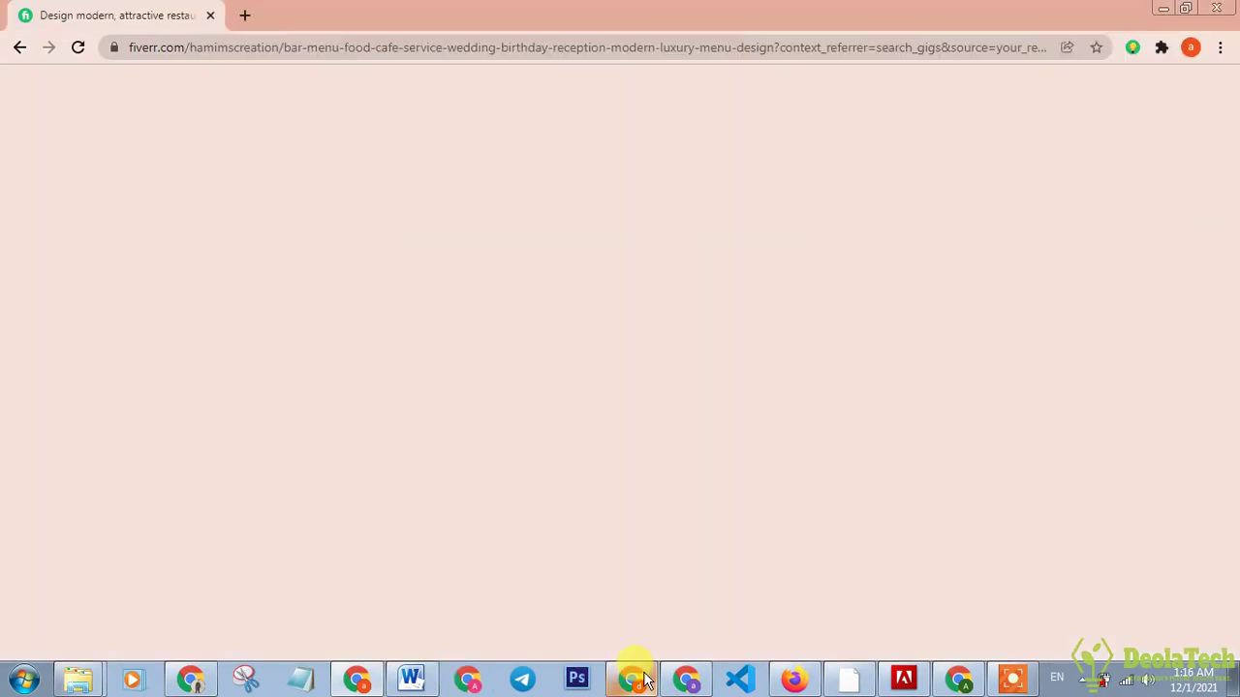
Reload the gig page and search Fiverr for 'menu design'
left_click(87, 51)
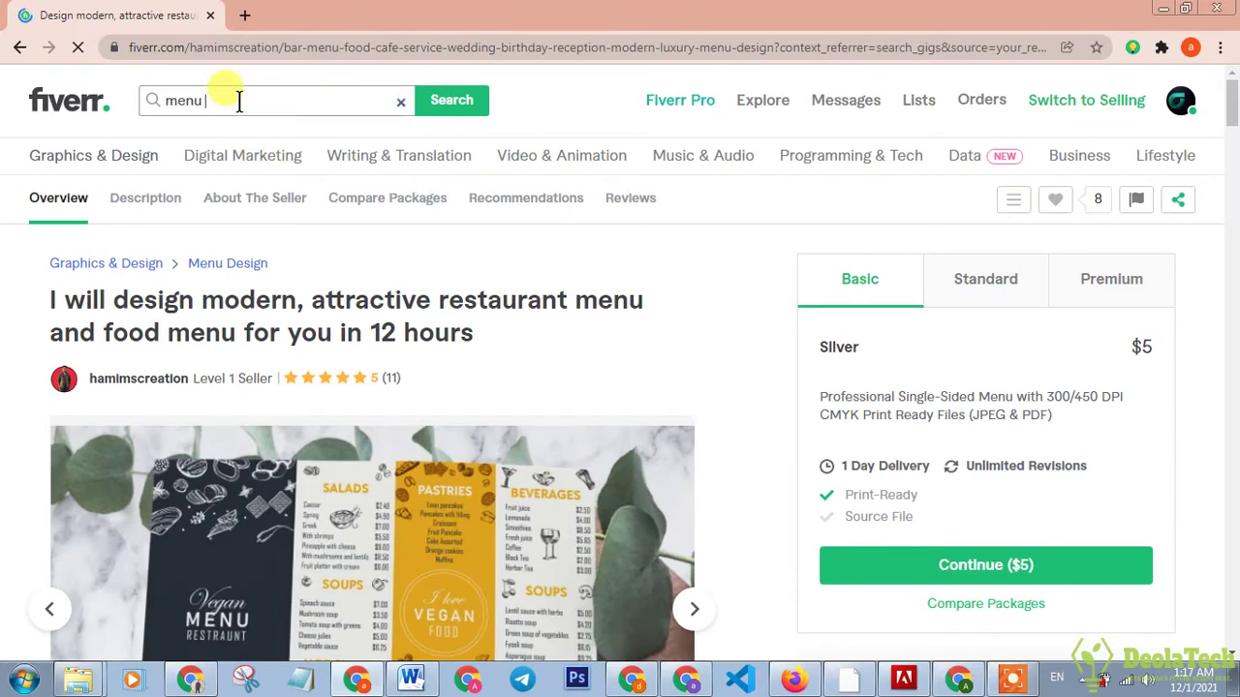
type("design")
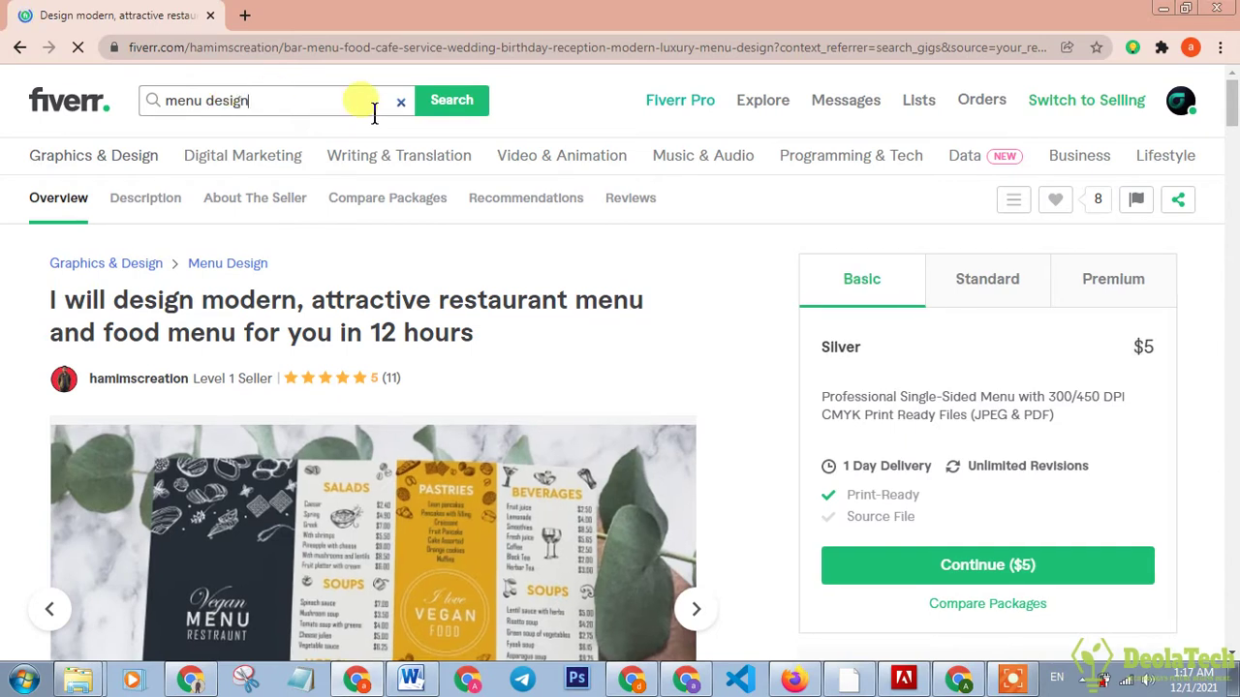
left_click(446, 106)
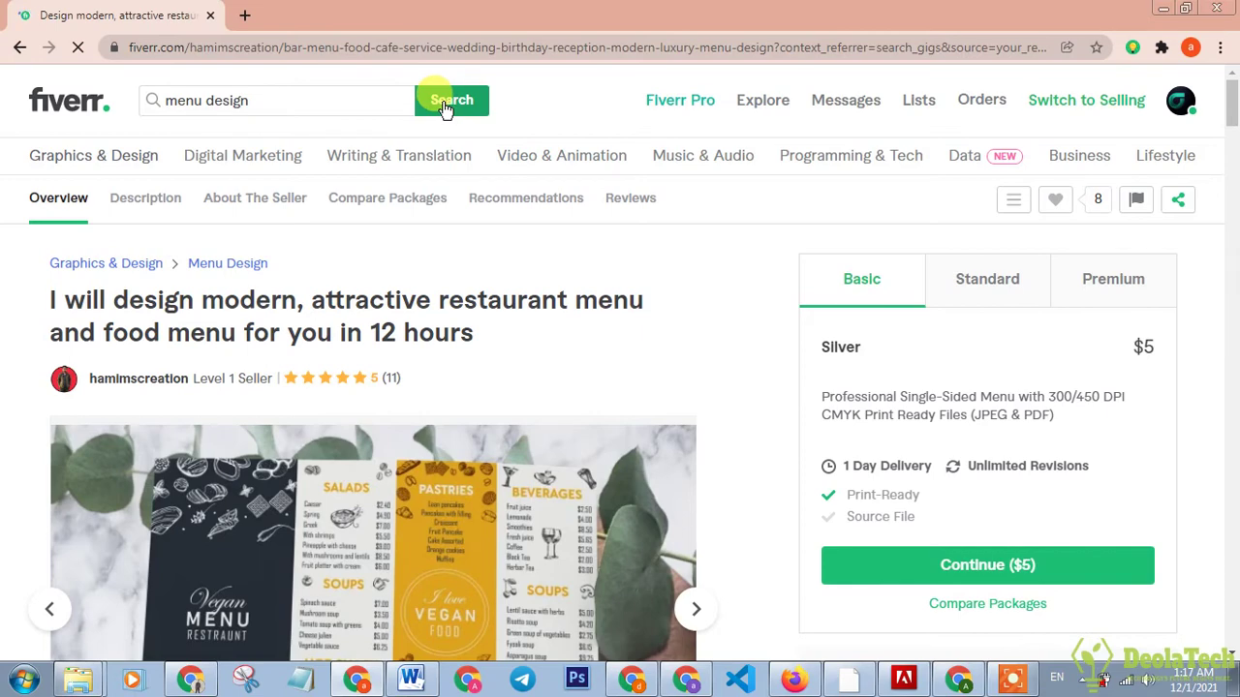
left_click(959, 681)
Copy the $20 restaurant menu gig's Related Tags: menu, price list, restaurant menu, flyer
left_click(387, 14)
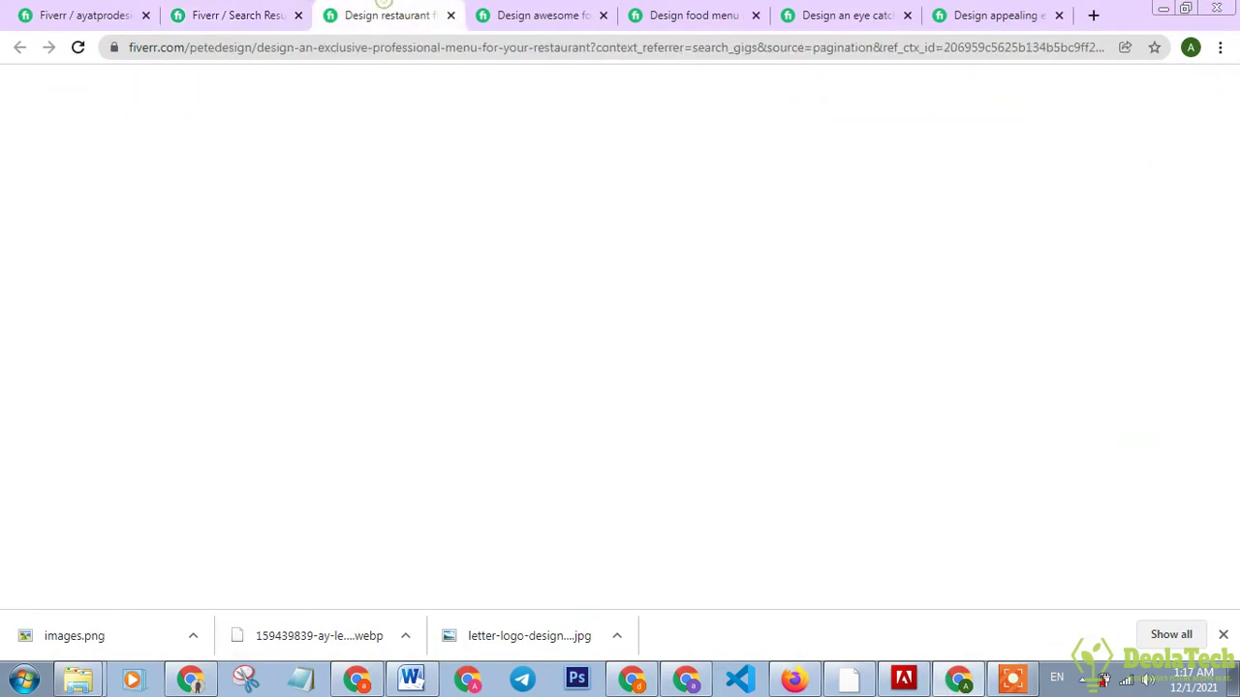
scroll(455, 341, "down", 5)
scroll(455, 341, "down", 15)
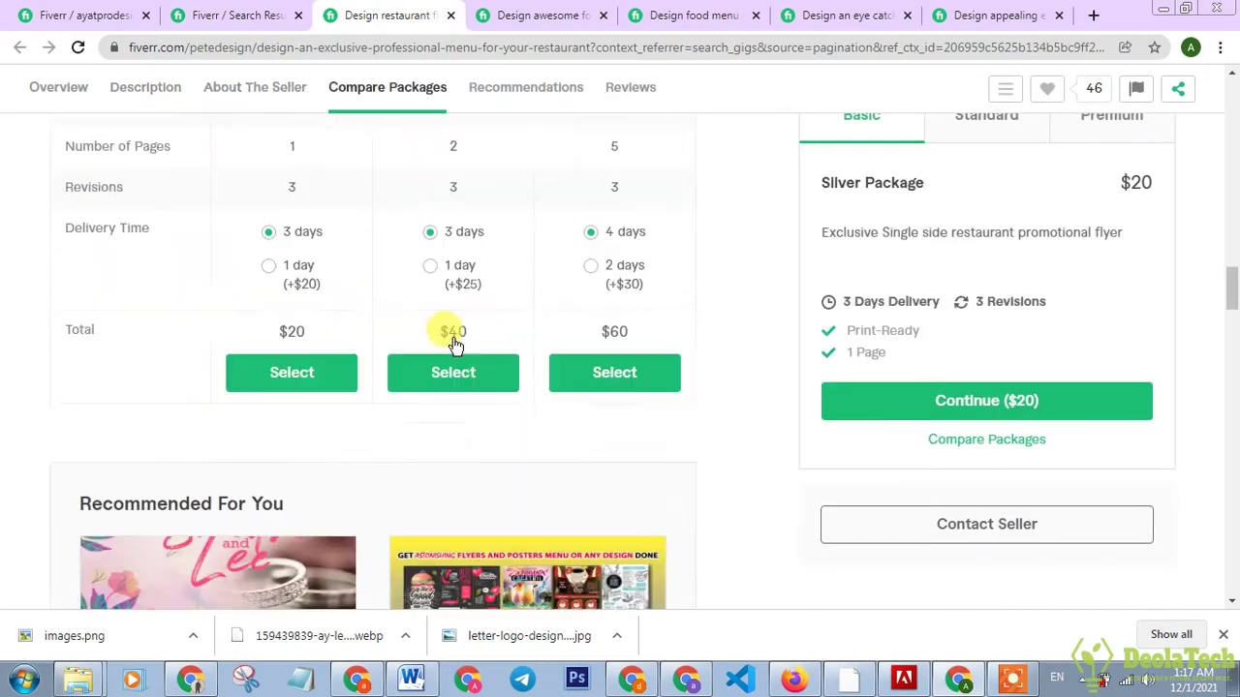
scroll(455, 377, "down", 15)
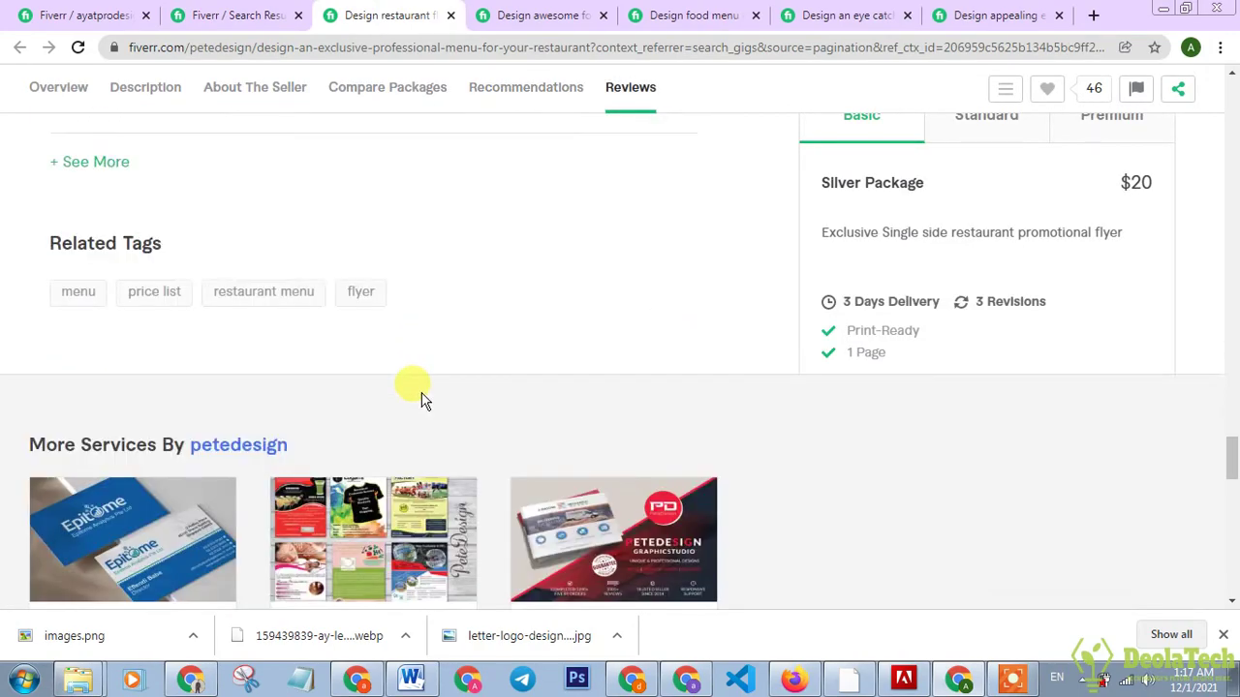
scroll(422, 397, "down", 10)
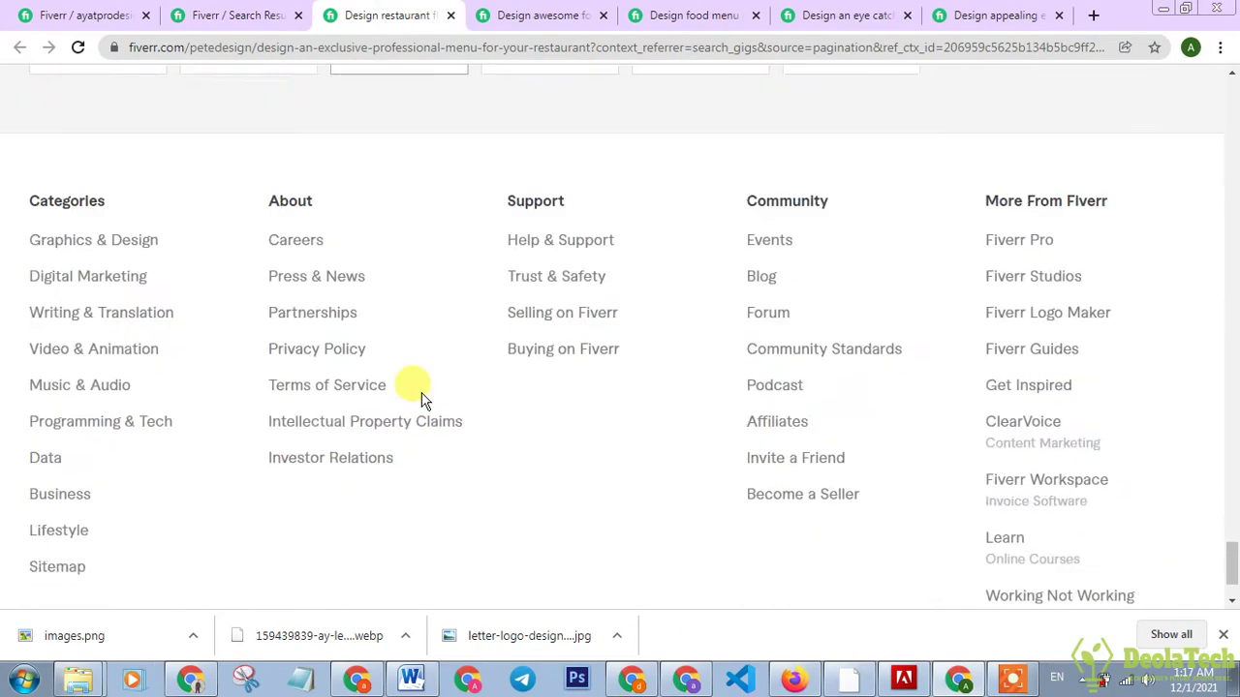
scroll(421, 397, "up", 4)
scroll(422, 397, "up", 15)
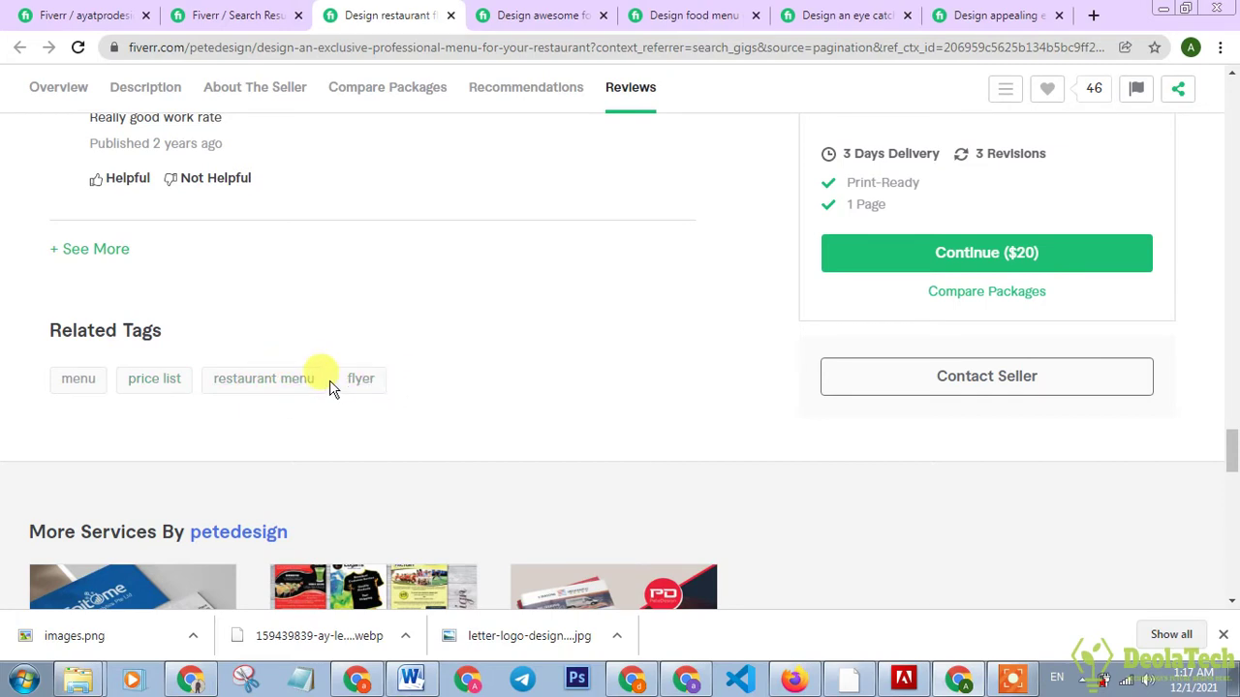
left_click_drag(490, 377, 69, 382)
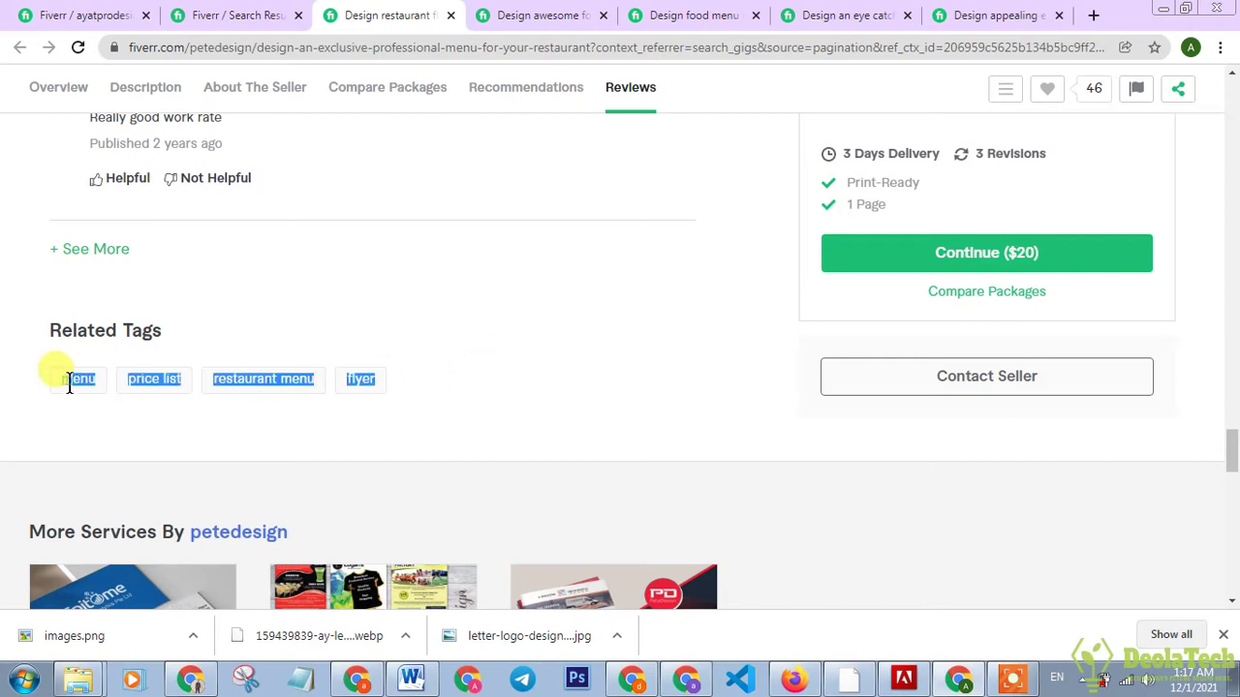
right_click(58, 385)
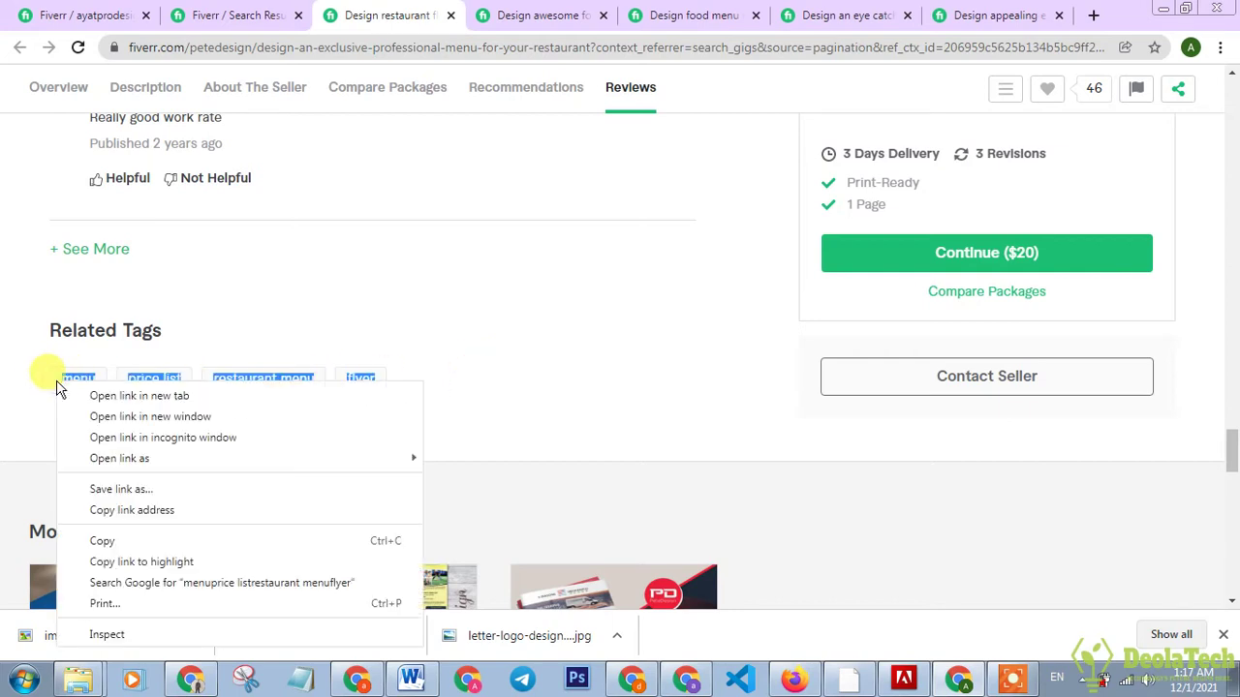
left_click(167, 551)
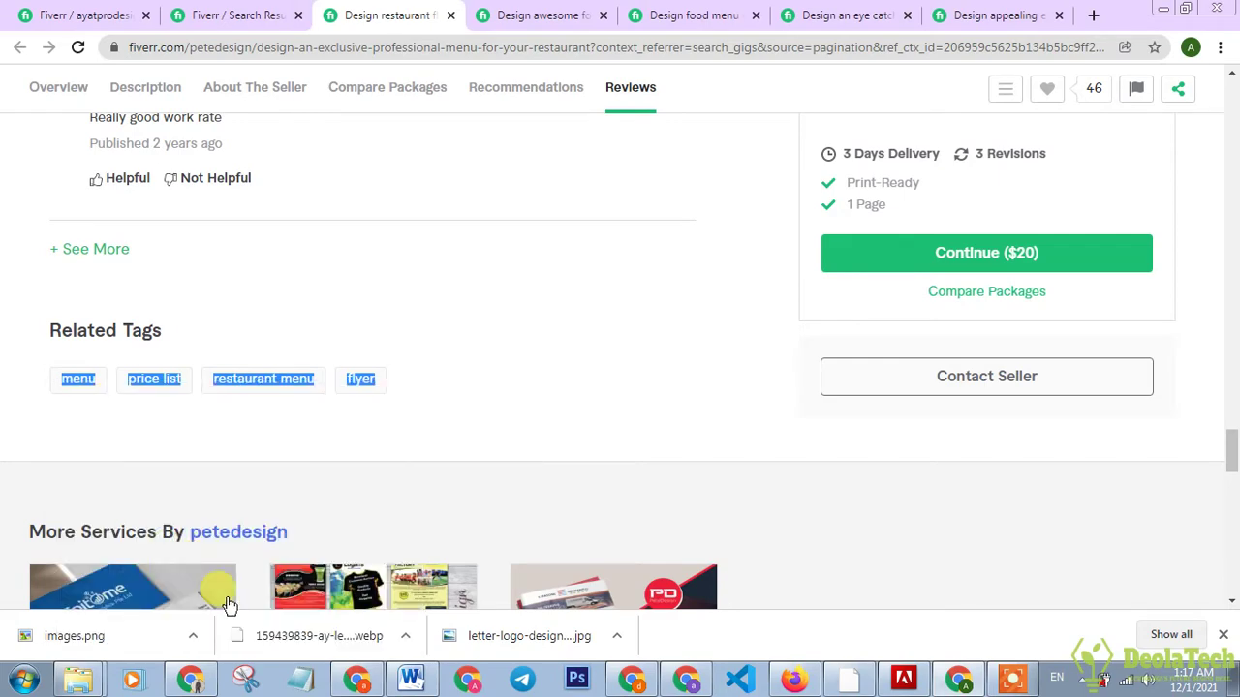
left_click(421, 683)
Paste menu, price list, restaurant menu and flyer below 'Offpage SEO' as list items 3–6
scroll(581, 456, "down", 2)
left_click(711, 442)
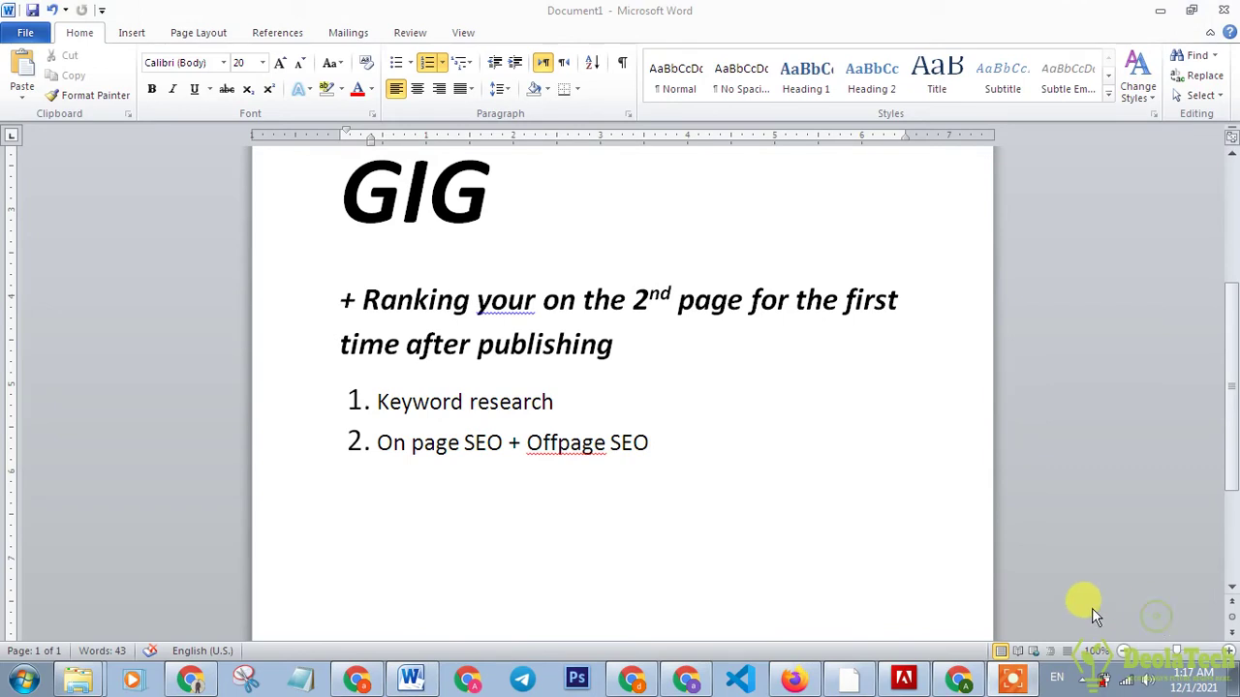
left_click(668, 429)
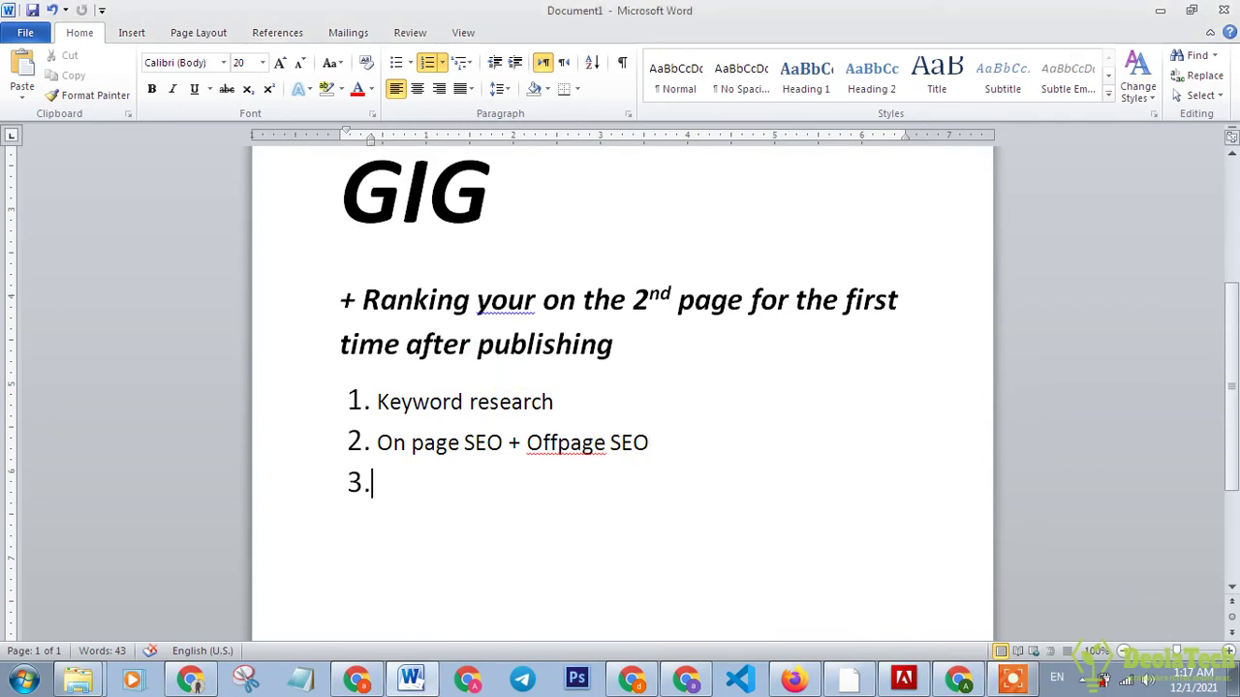
key("Return")
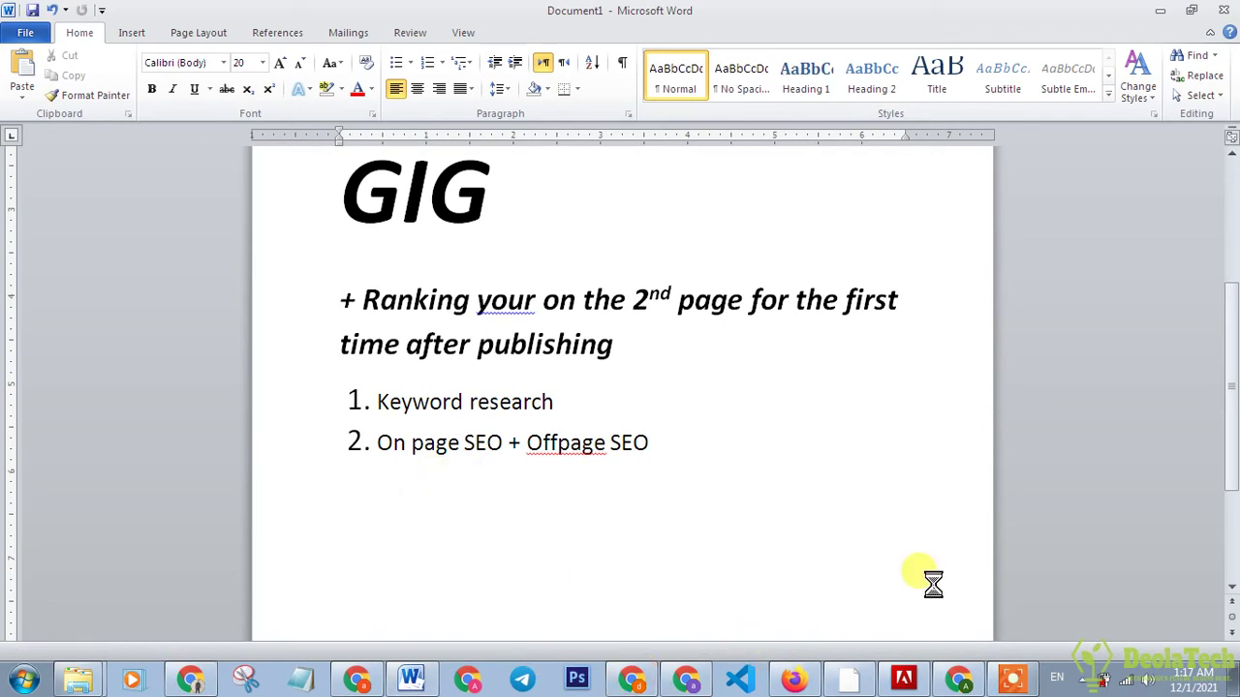
left_click(944, 676)
key("ctrl+v")
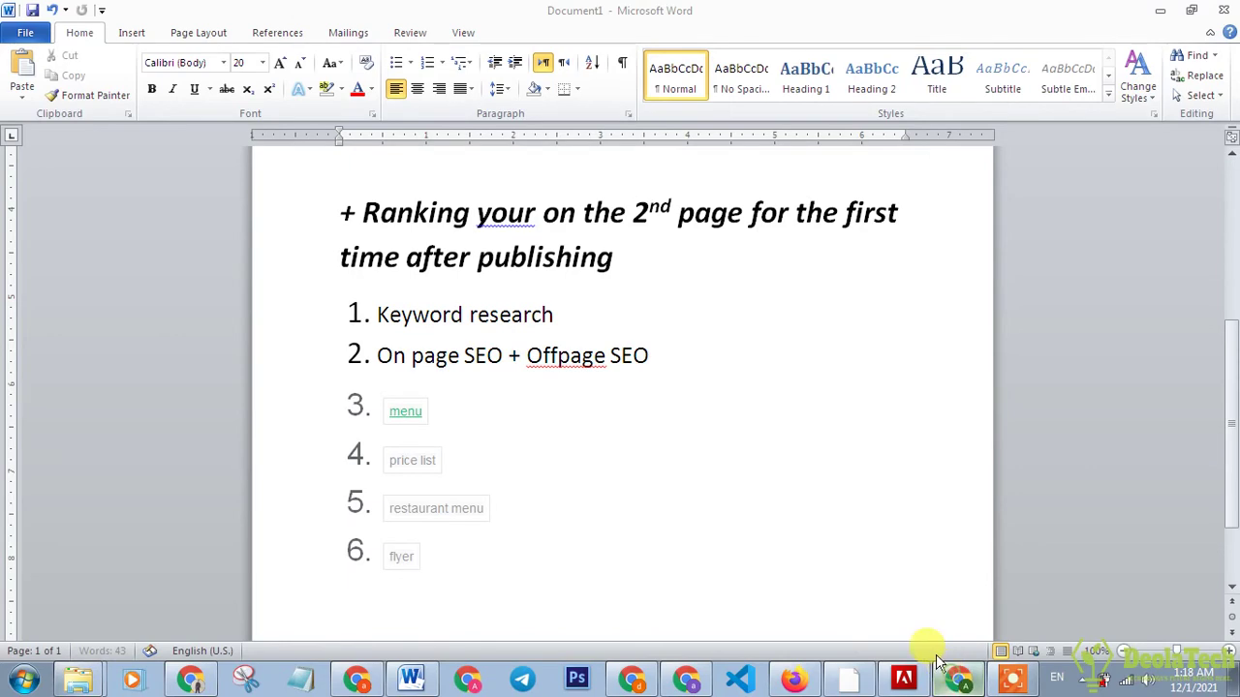
left_click(956, 678)
Copy the 'Design awesome food menu' gig's Related Tags: flyers, menu, menus, flyer design, flyer
left_click(509, 7)
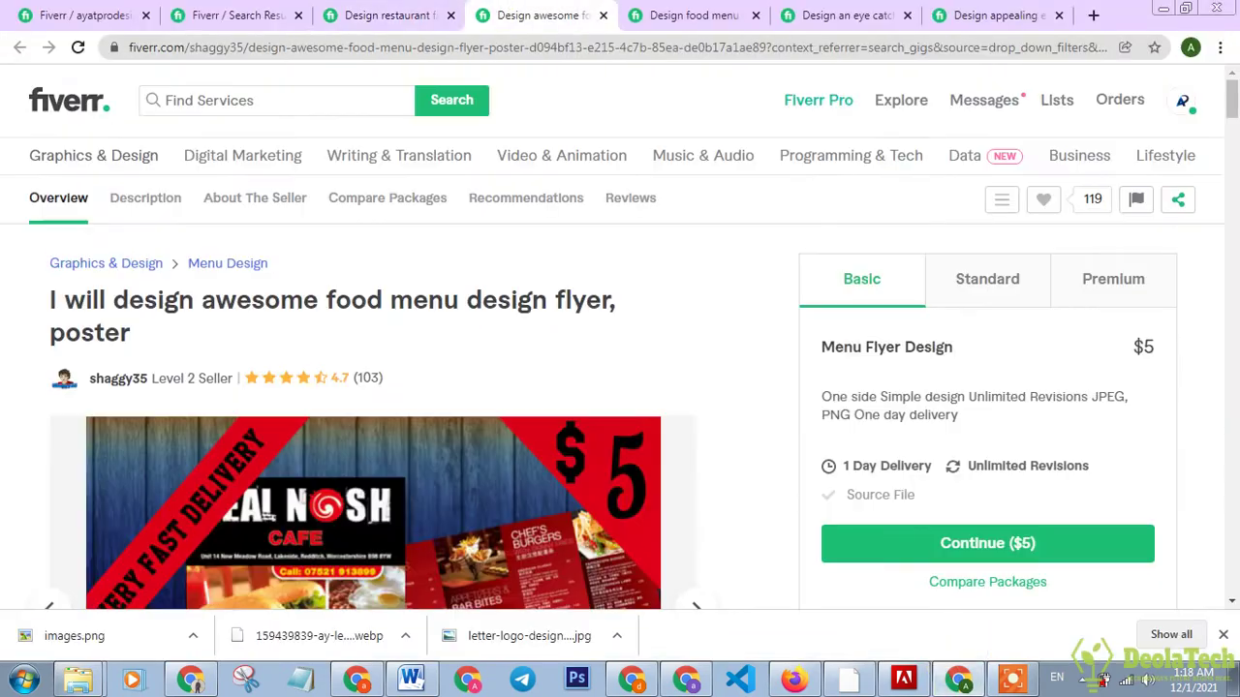
scroll(496, 142, "down", 15)
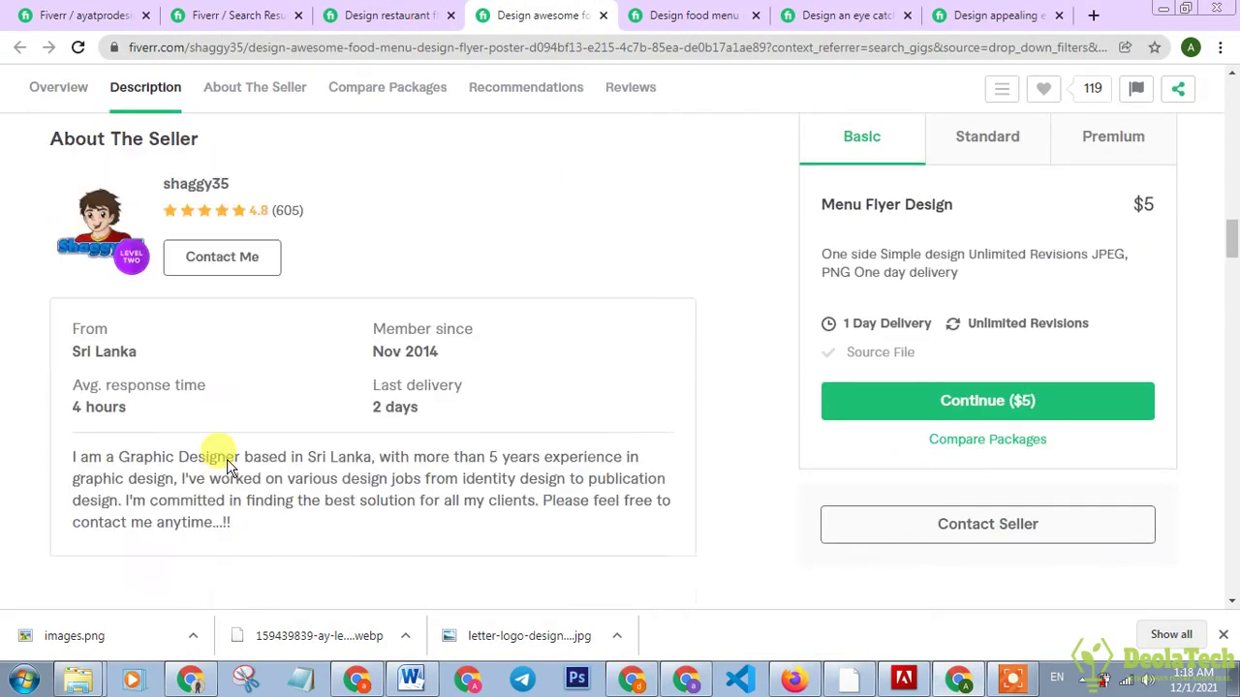
scroll(289, 464, "down", 13)
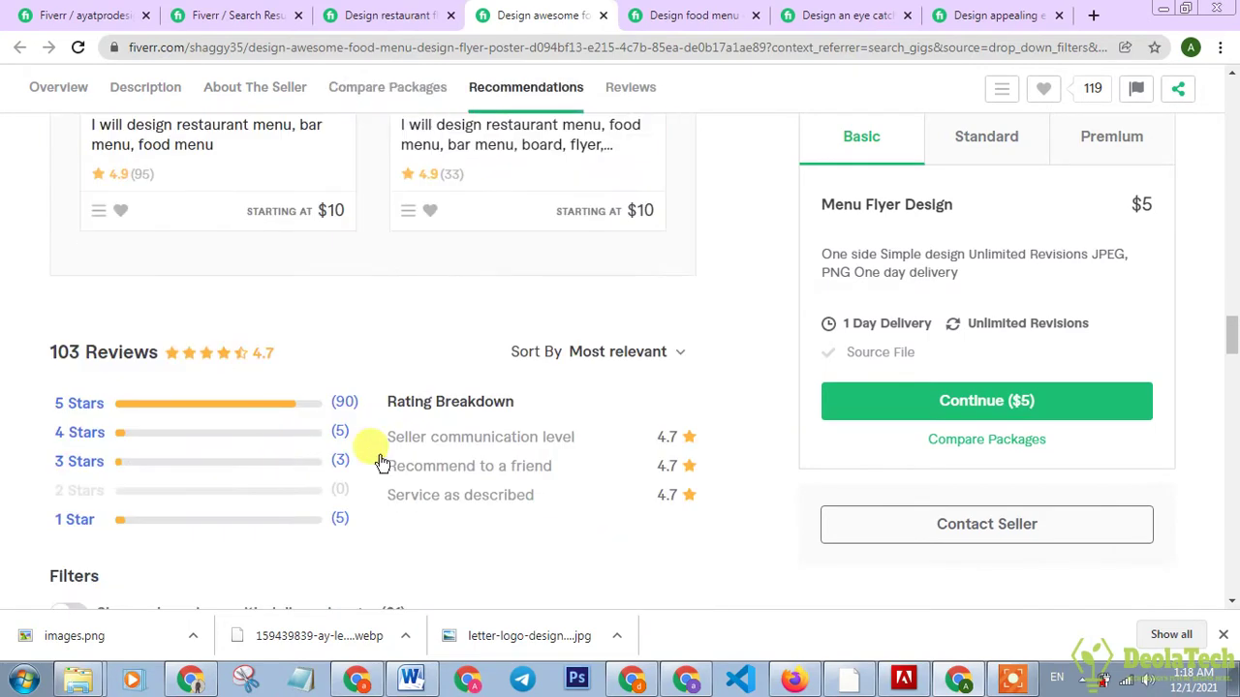
scroll(276, 472, "down", 10)
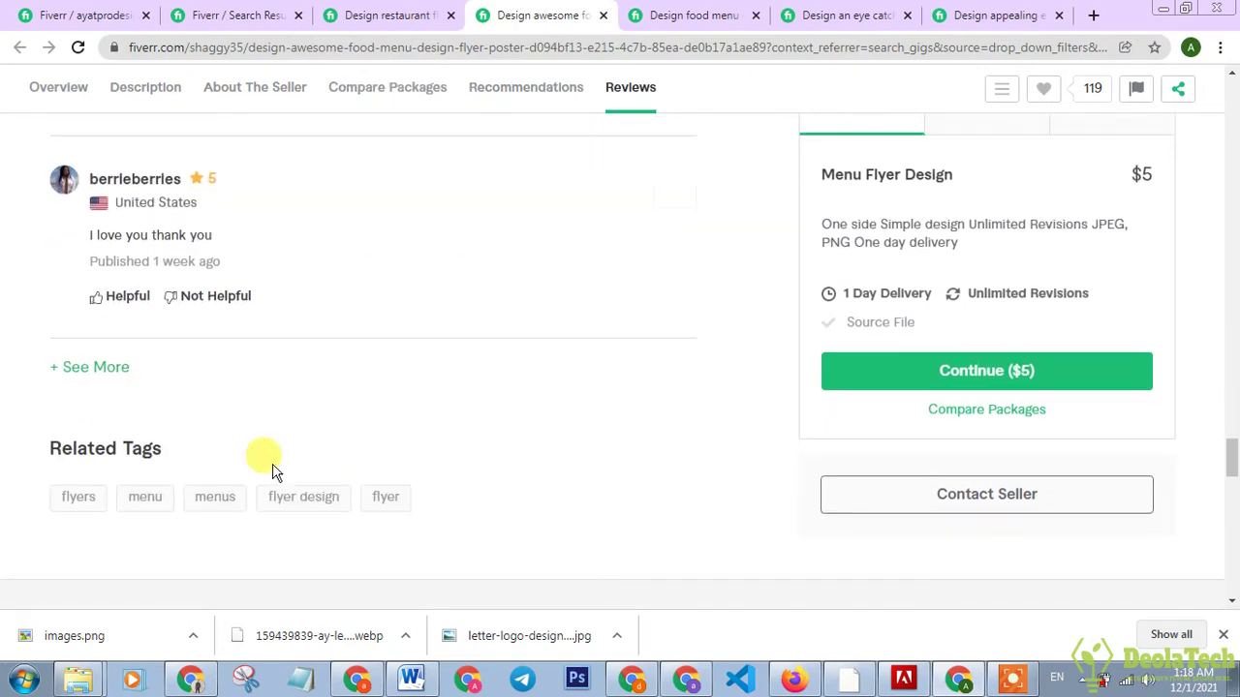
scroll(221, 427, "up", 3)
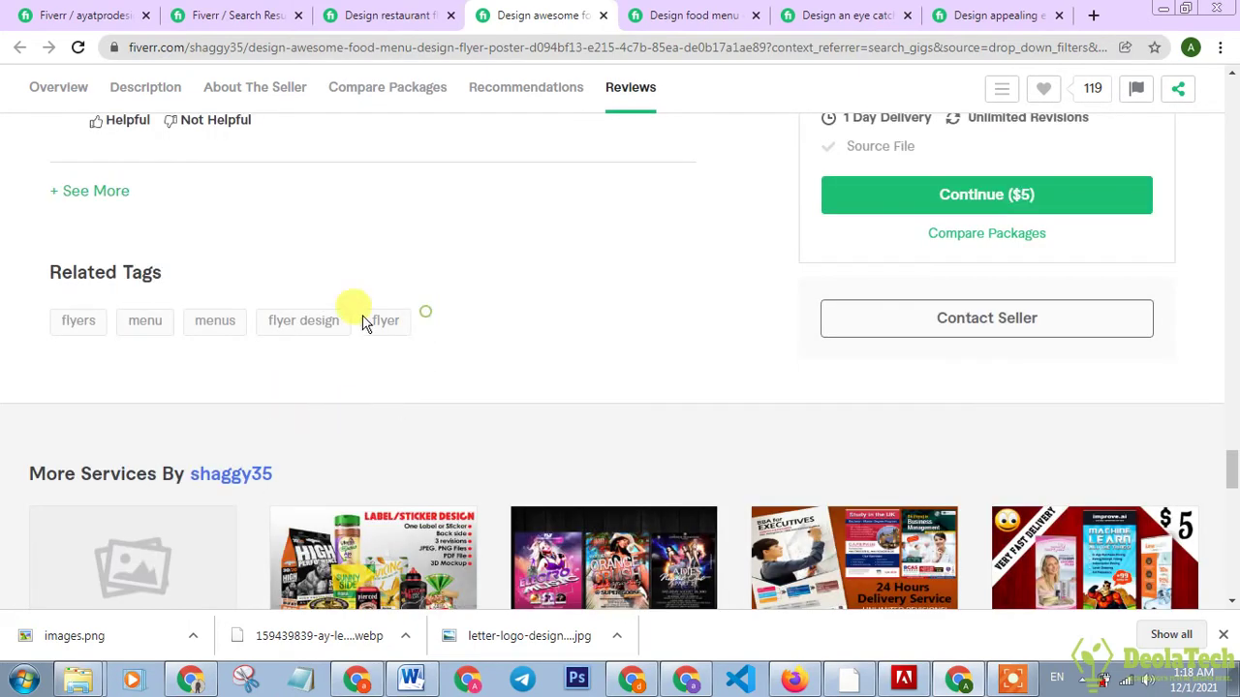
triple_click(55, 318)
right_click(59, 322)
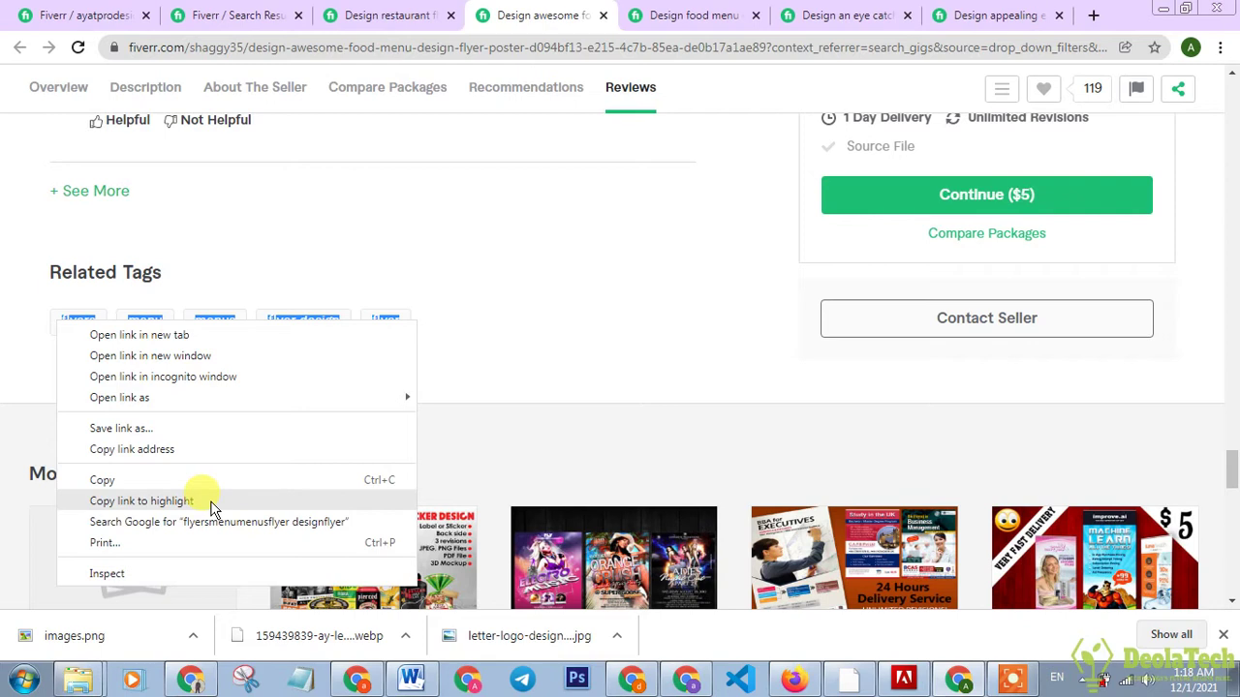
left_click(165, 479)
Paste flyers, menu, menus, flyer design and flyer below item 6 as list items 7–11
left_click(411, 678)
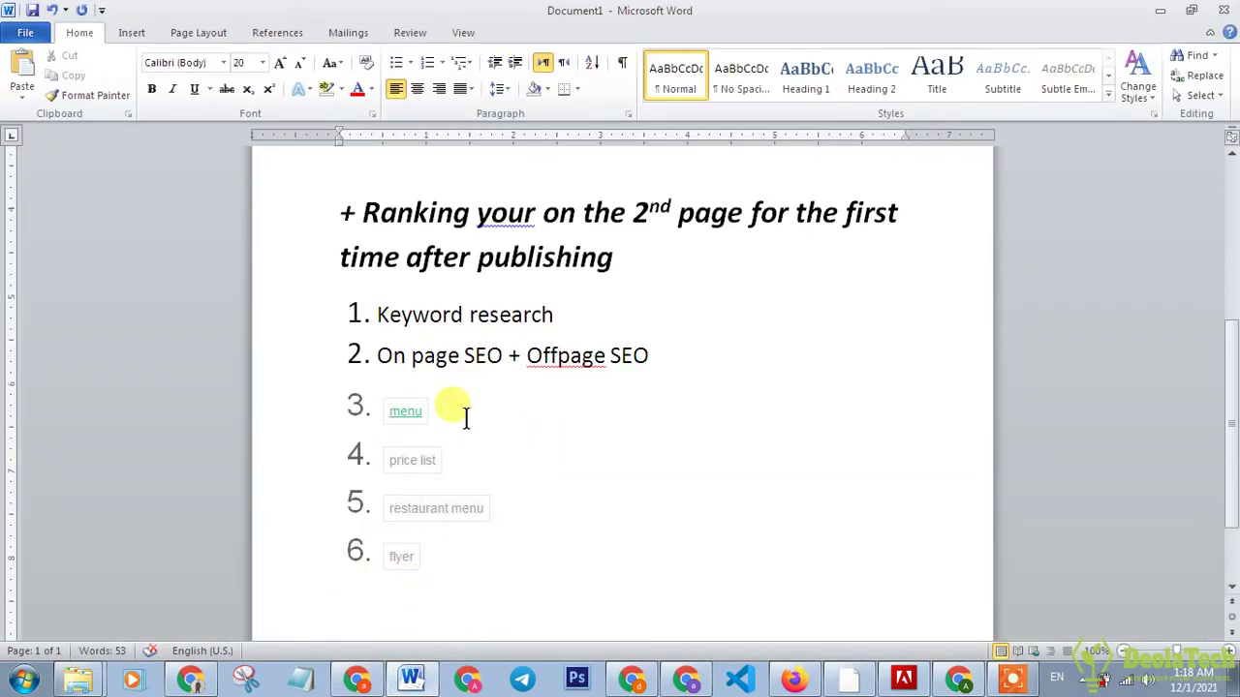
right_click(516, 461)
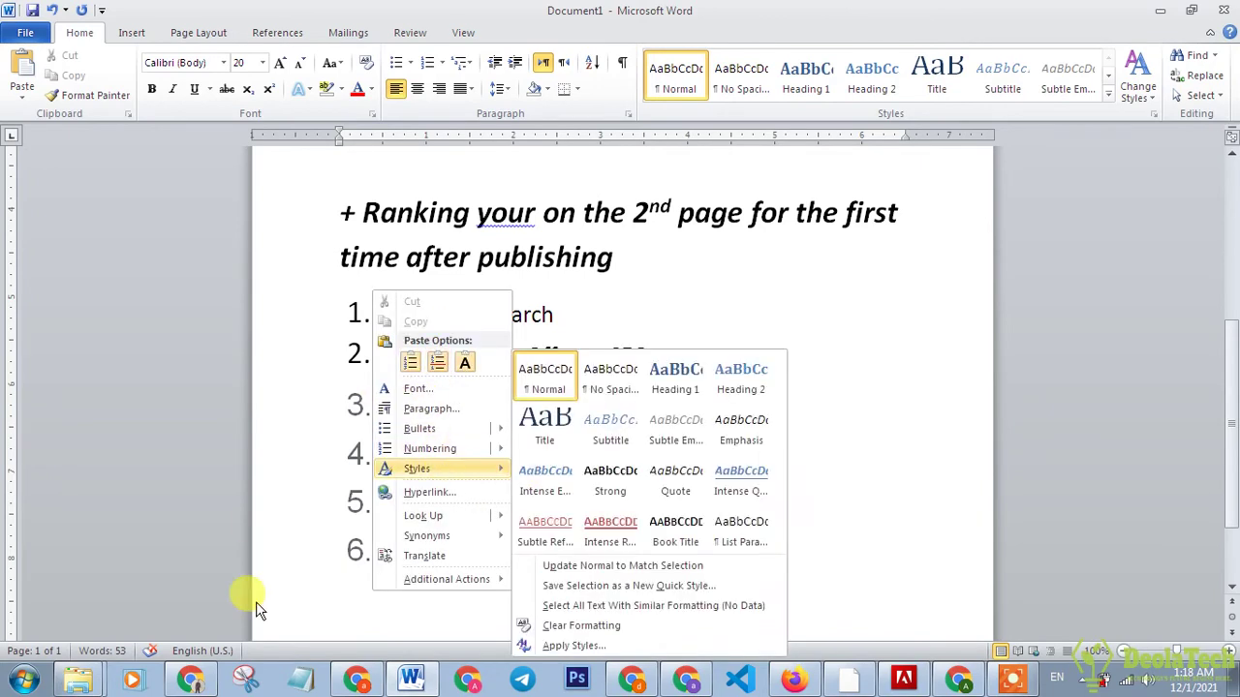
left_click(351, 594)
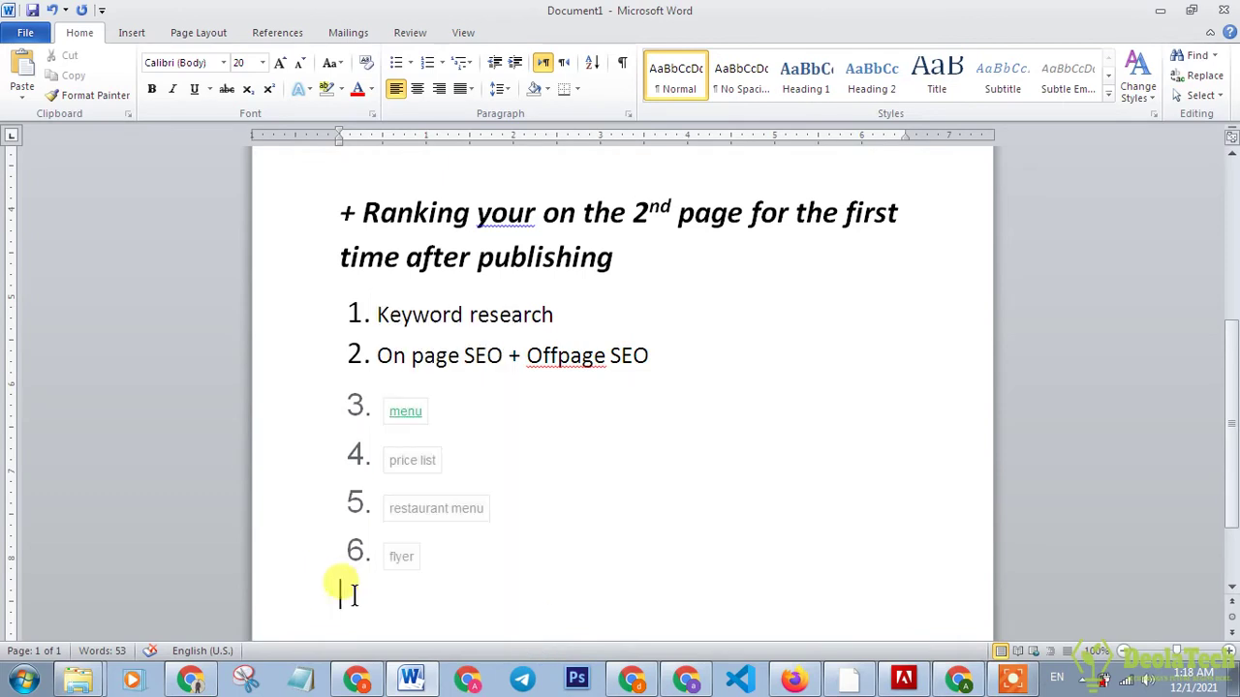
left_click(26, 74)
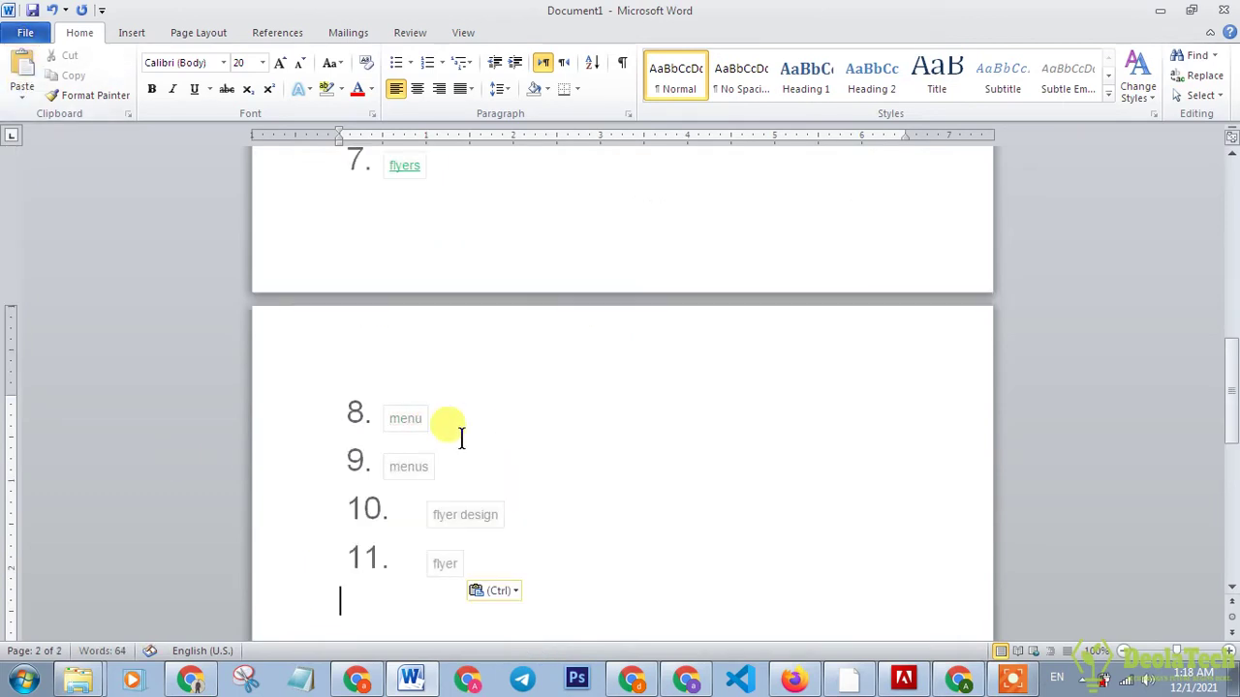
scroll(544, 448, "up", 1)
scroll(543, 447, "up", 1)
scroll(543, 446, "down", 3)
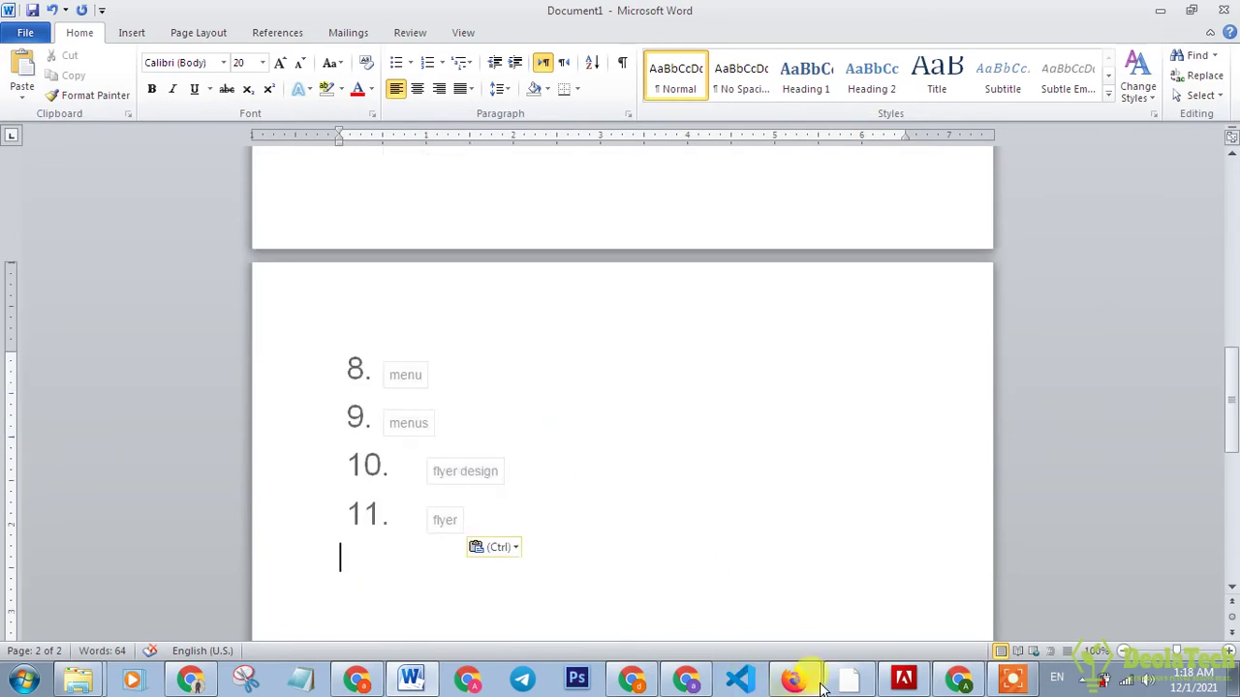
left_click(945, 678)
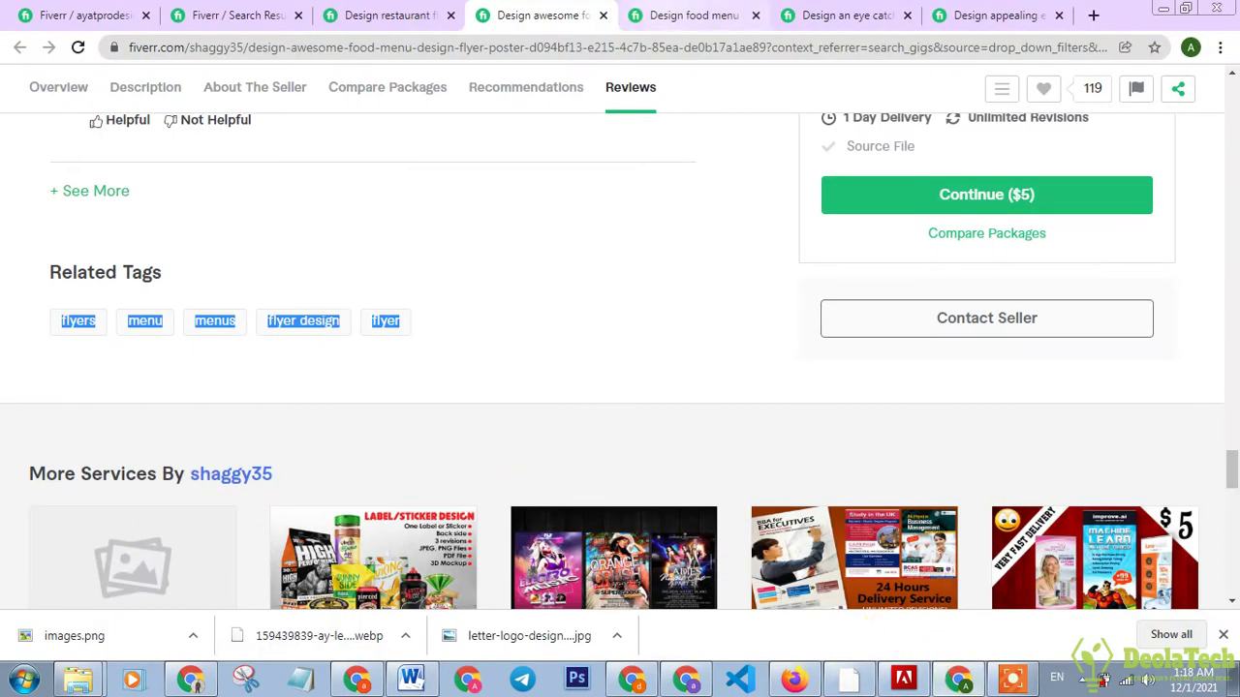
Copy the $10 food menu gig's tags: menu, food menu, food flyer, restaurant menu, digital menu
left_click(694, 15)
scroll(403, 393, "down", 20)
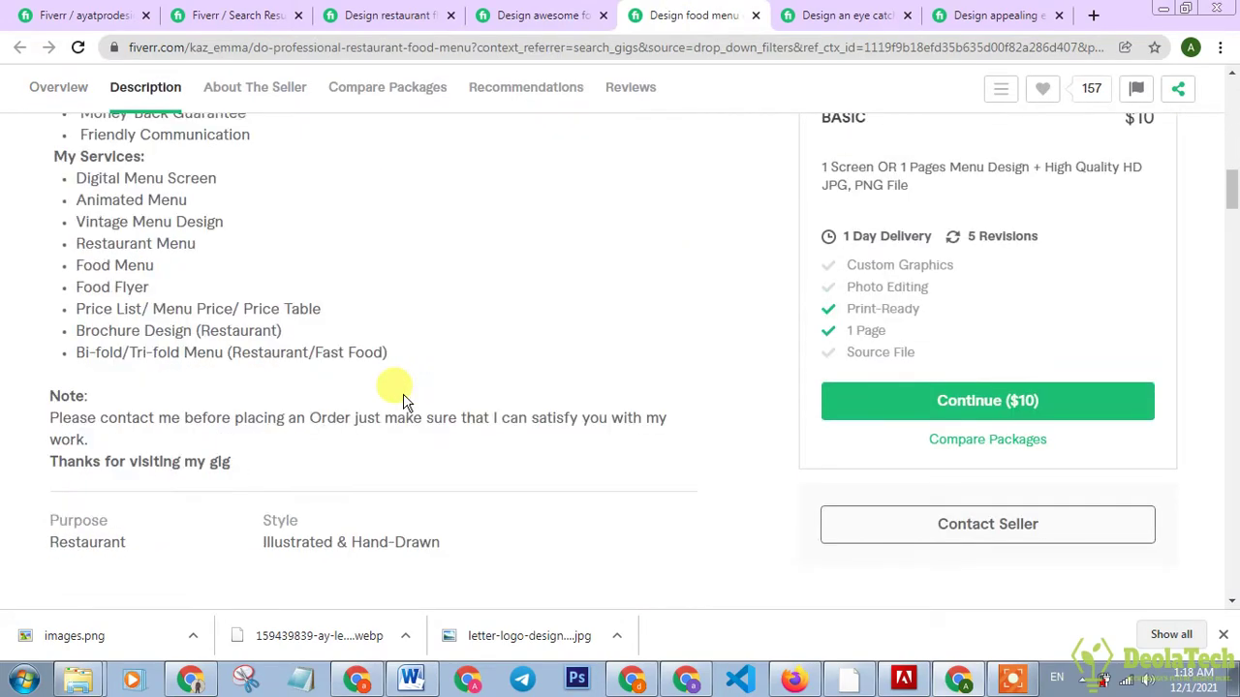
scroll(281, 418, "down", 15)
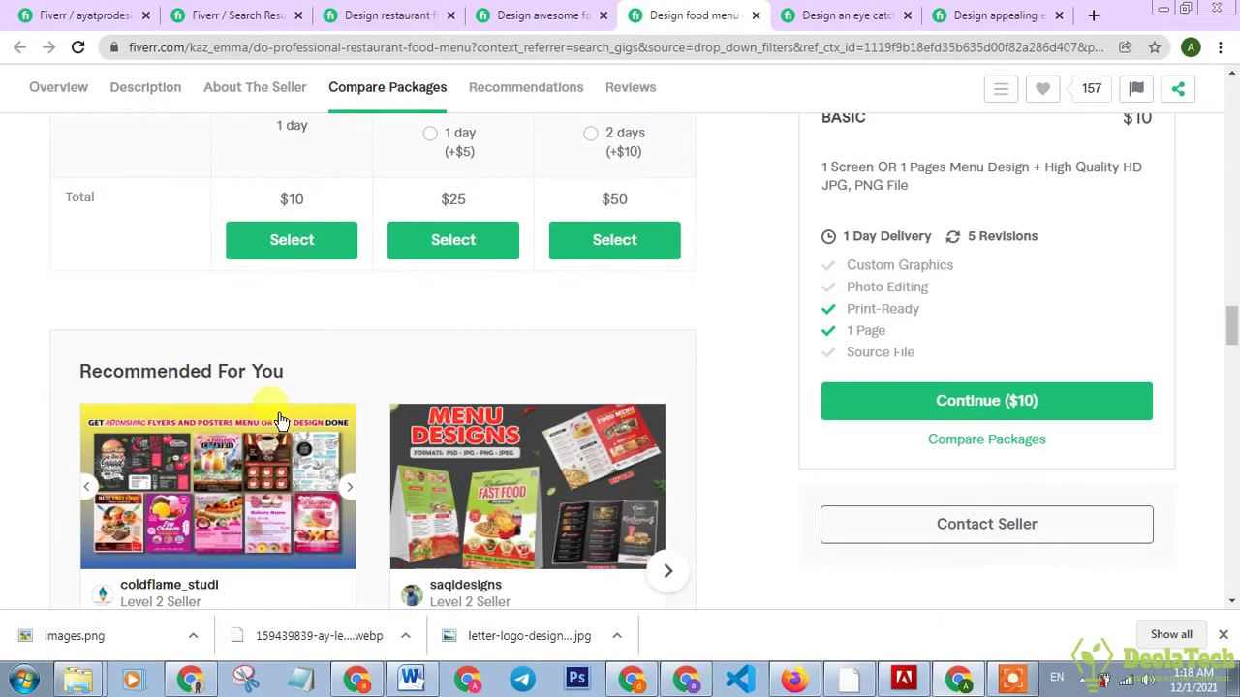
scroll(281, 418, "down", 10)
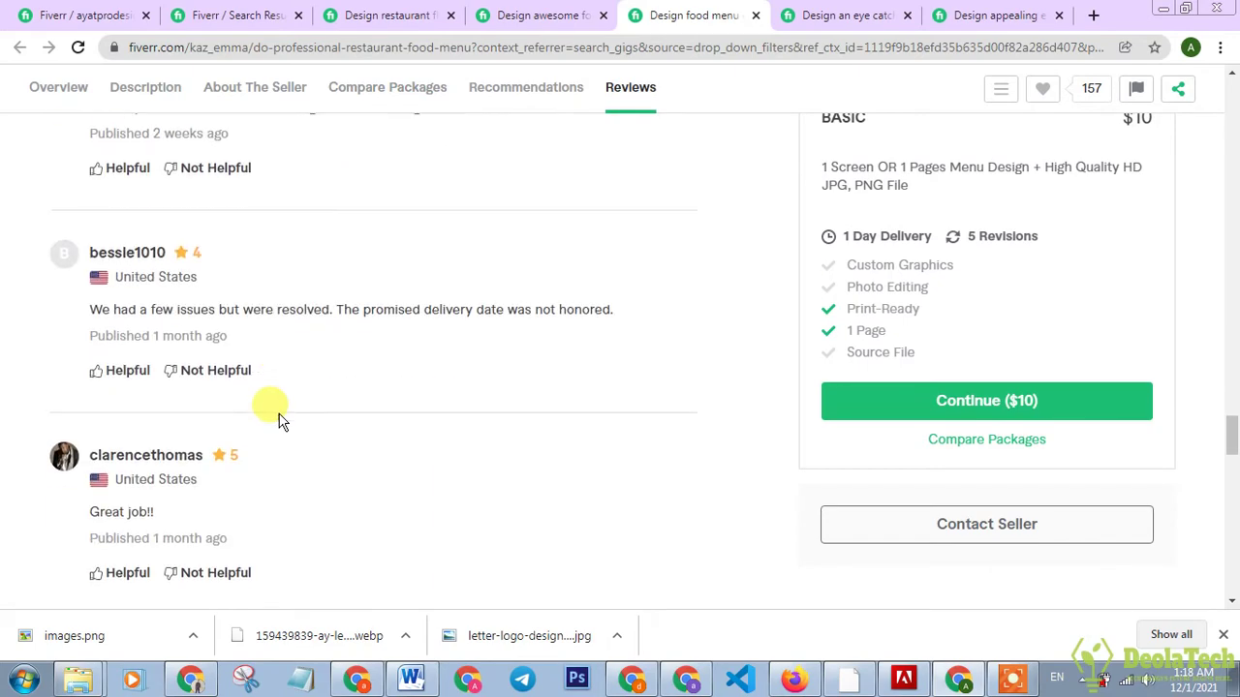
scroll(277, 420, "up", 4)
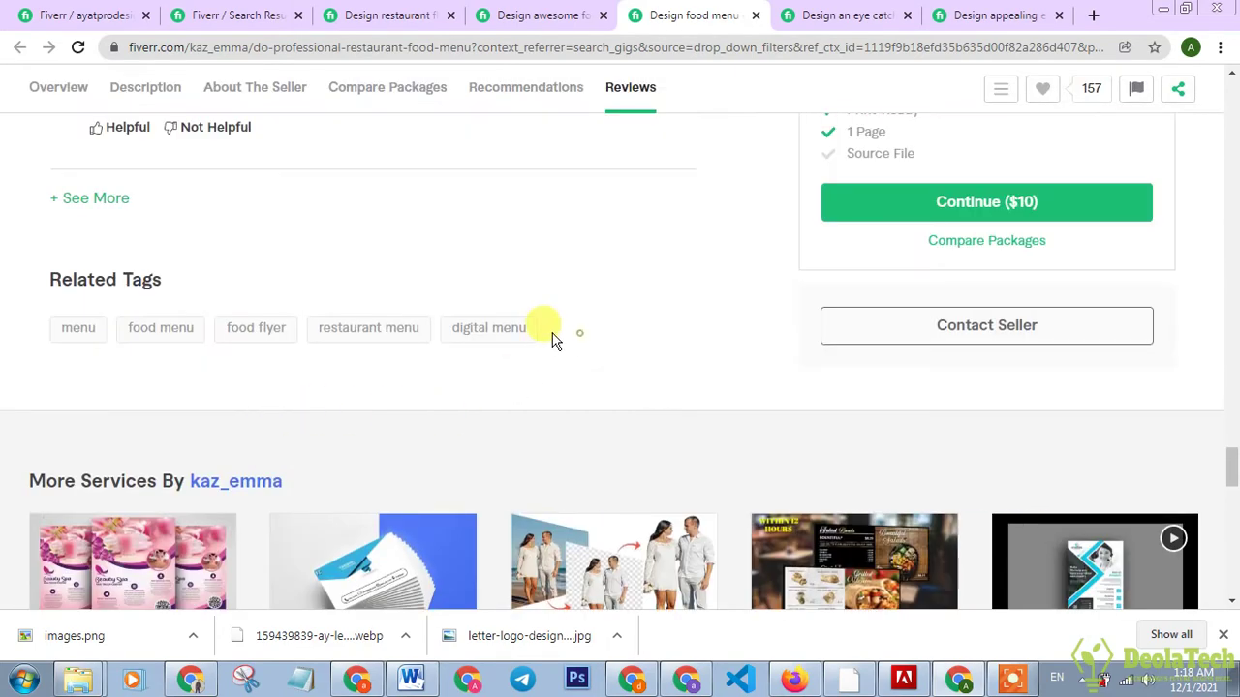
left_click_drag(553, 338, 74, 341)
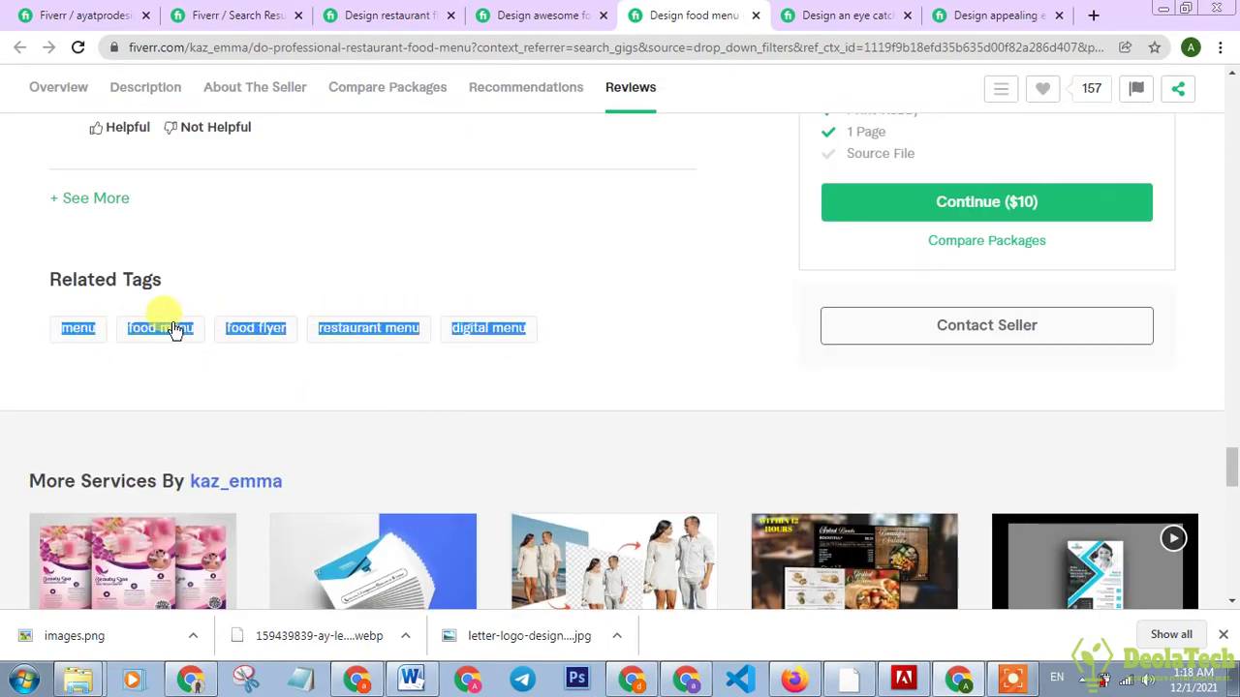
right_click(171, 322)
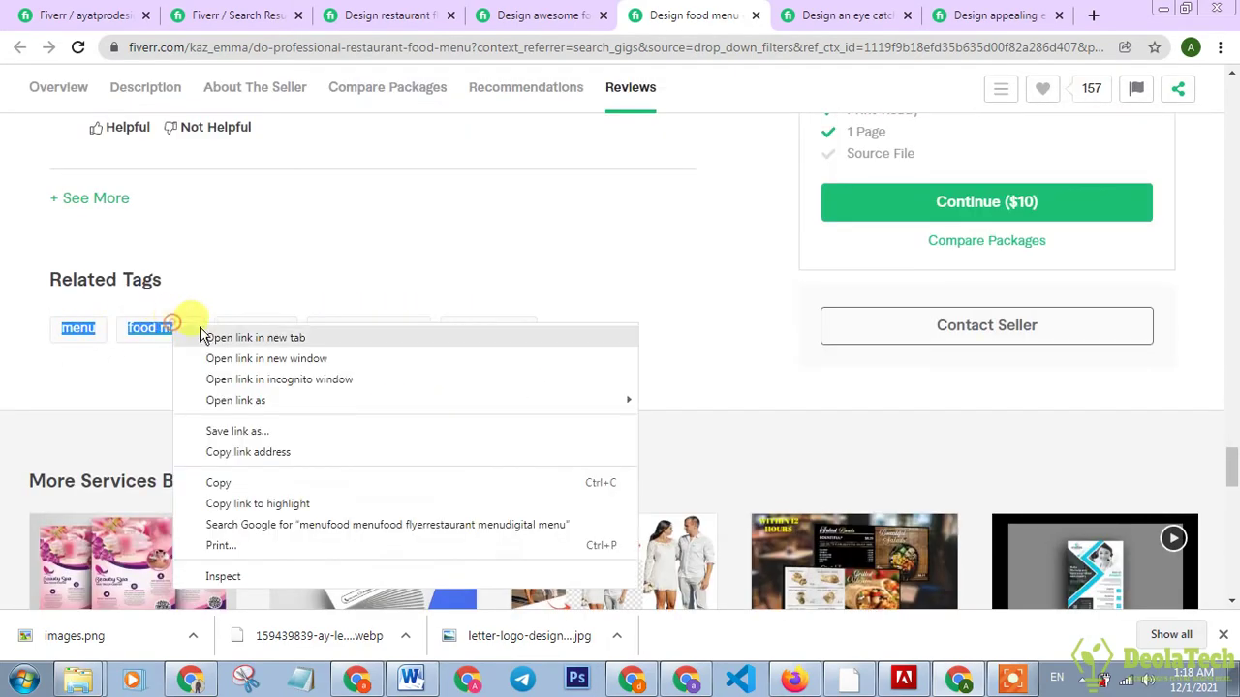
left_click(285, 485)
left_click(411, 678)
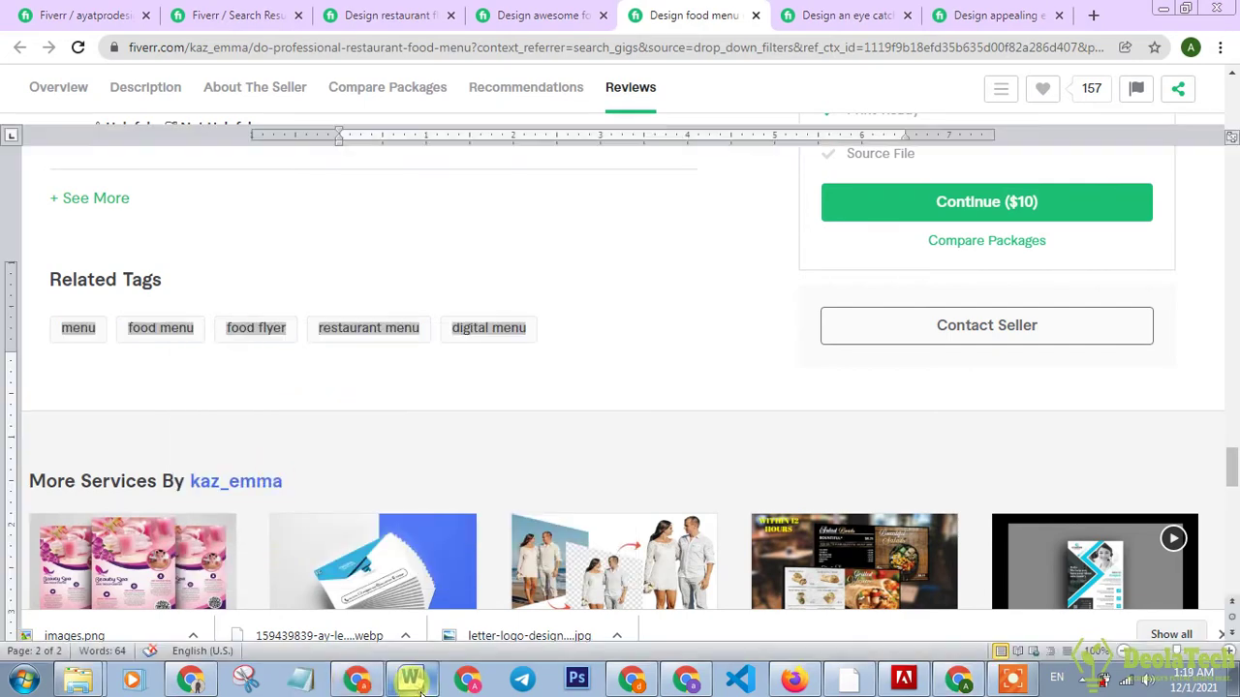
Draw a text box beside the list, paste the five food menu tags, and enlarge it until digital menu shows
scroll(568, 442, "up", 5)
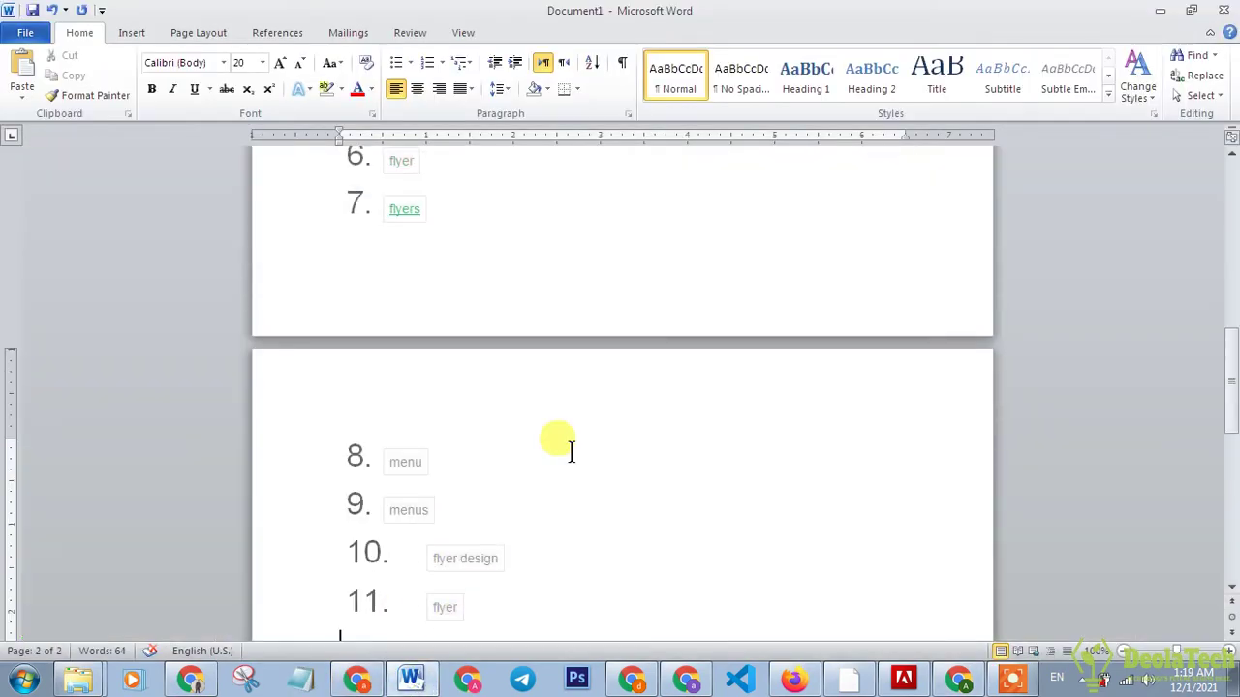
scroll(562, 450, "up", 3)
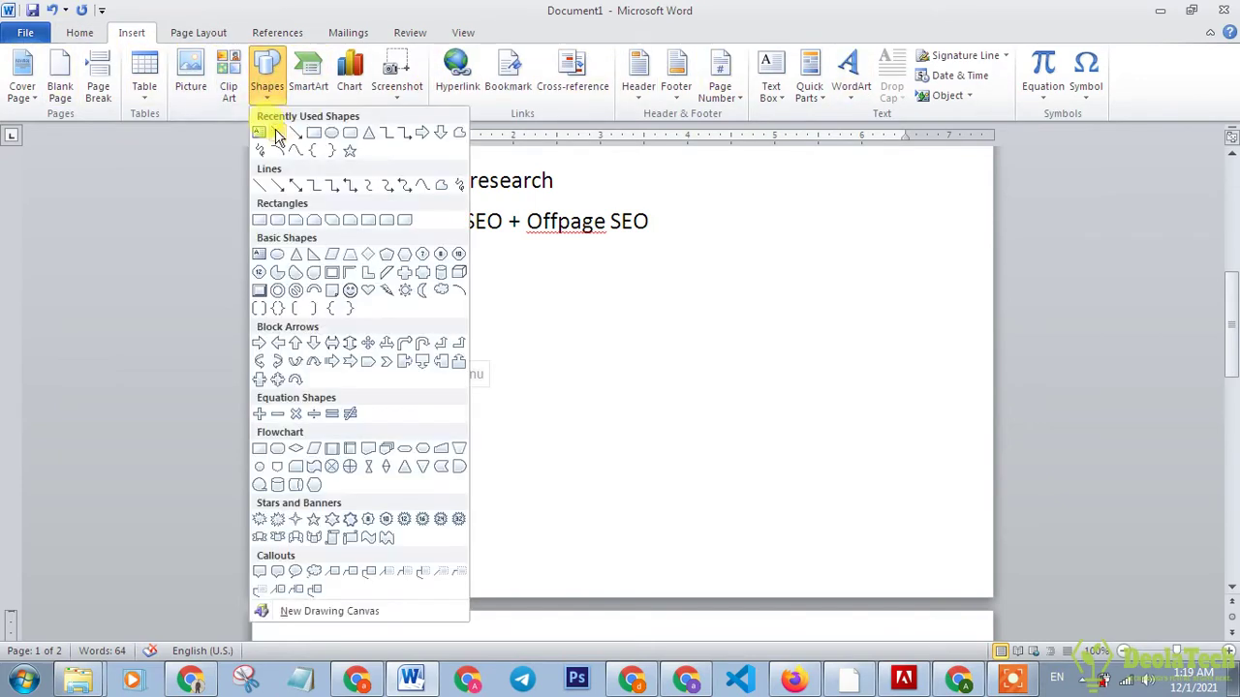
left_click(269, 137)
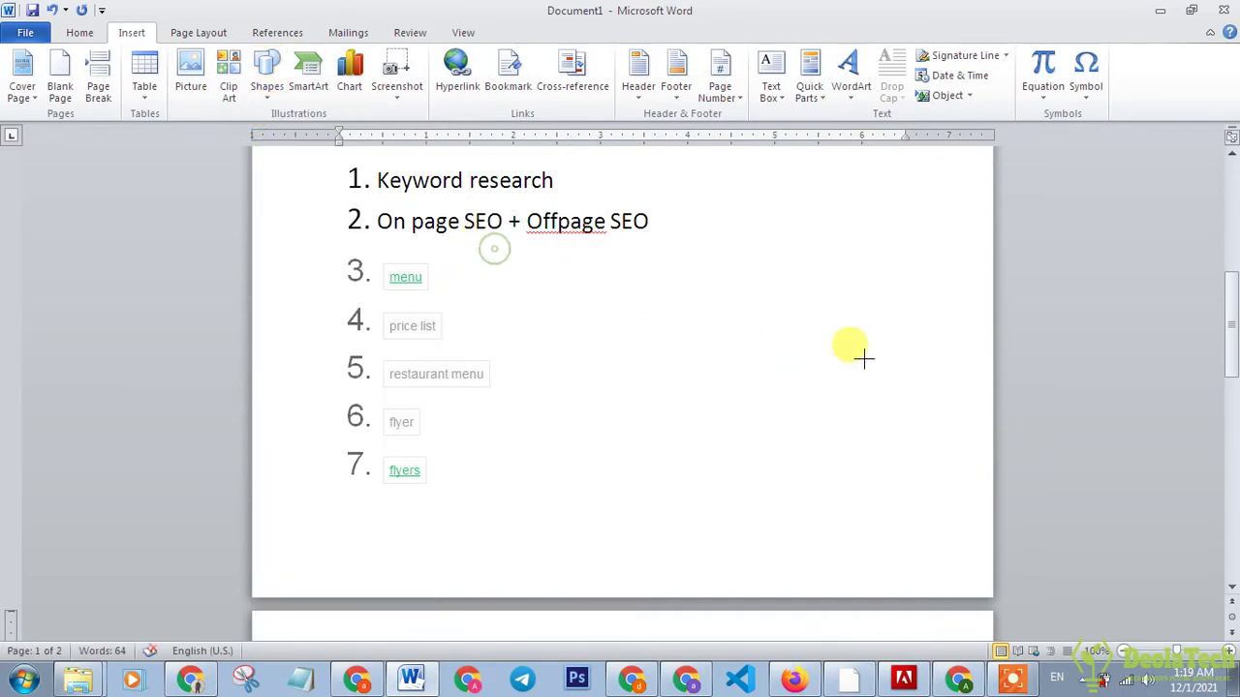
left_click_drag(883, 371, 494, 248)
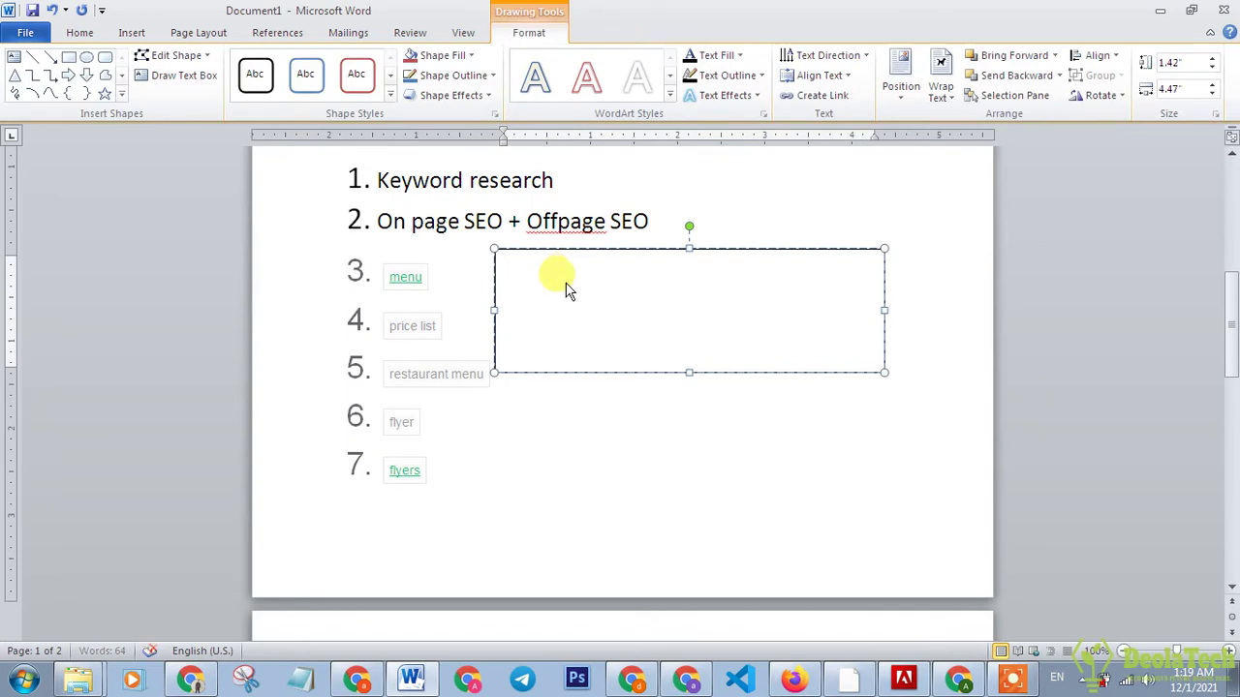
key("ctrl+v")
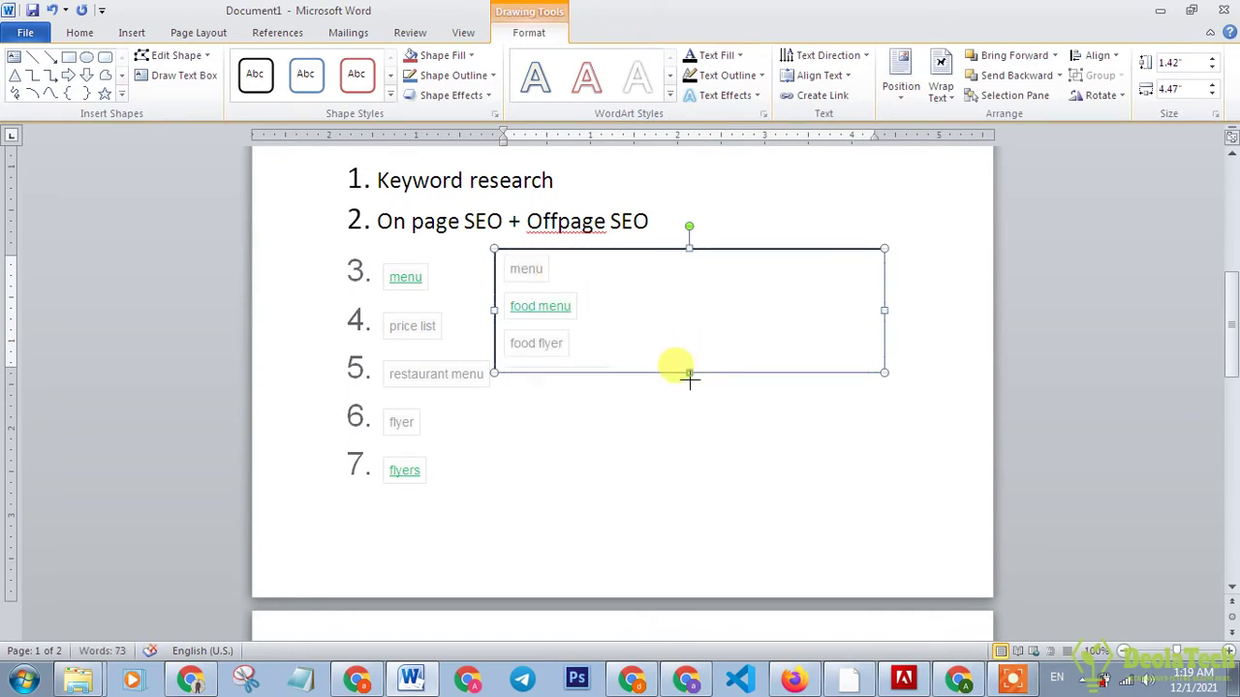
left_click_drag(688, 377, 687, 402)
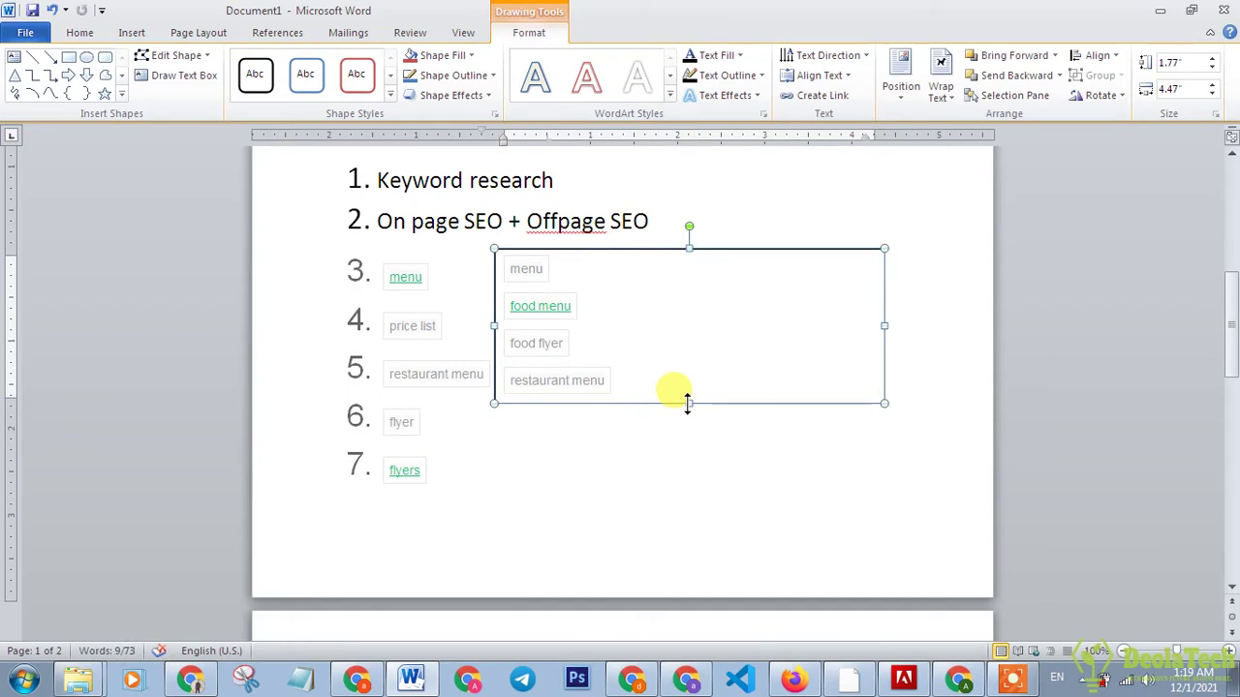
left_click_drag(689, 403, 687, 469)
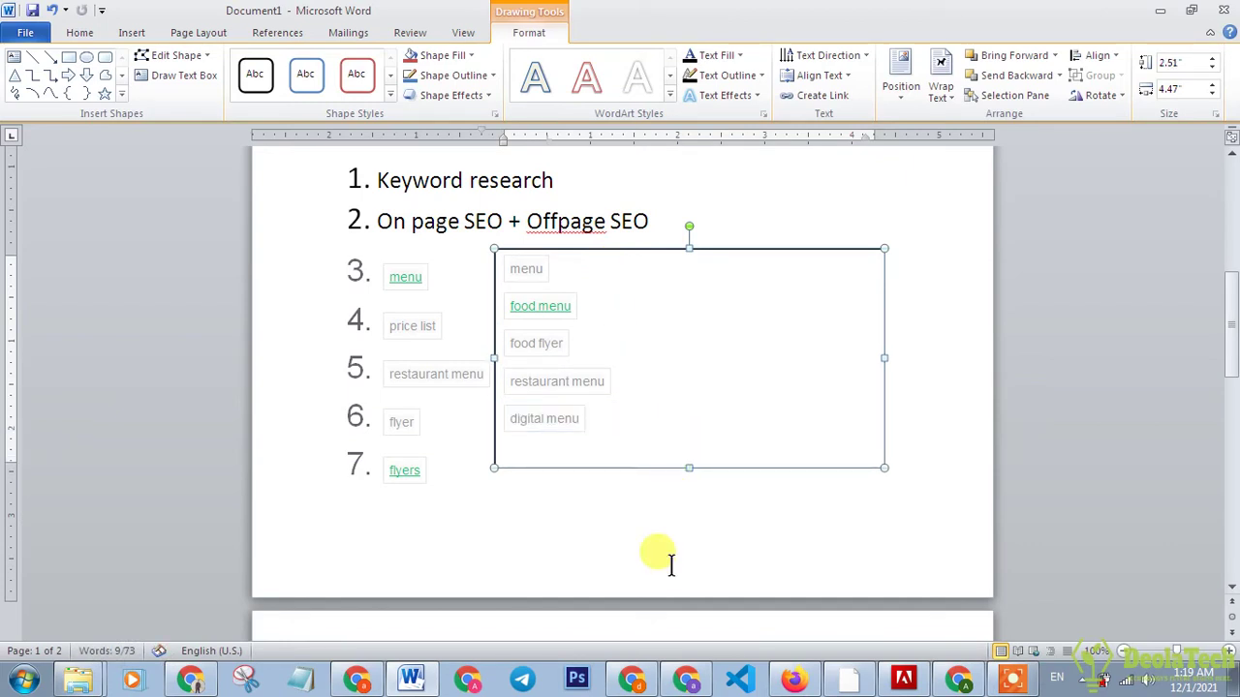
left_click(956, 676)
Copy the eye-catching gig's tags: price list, catalog, food menu, food flyer, restaurant
left_click(842, 15)
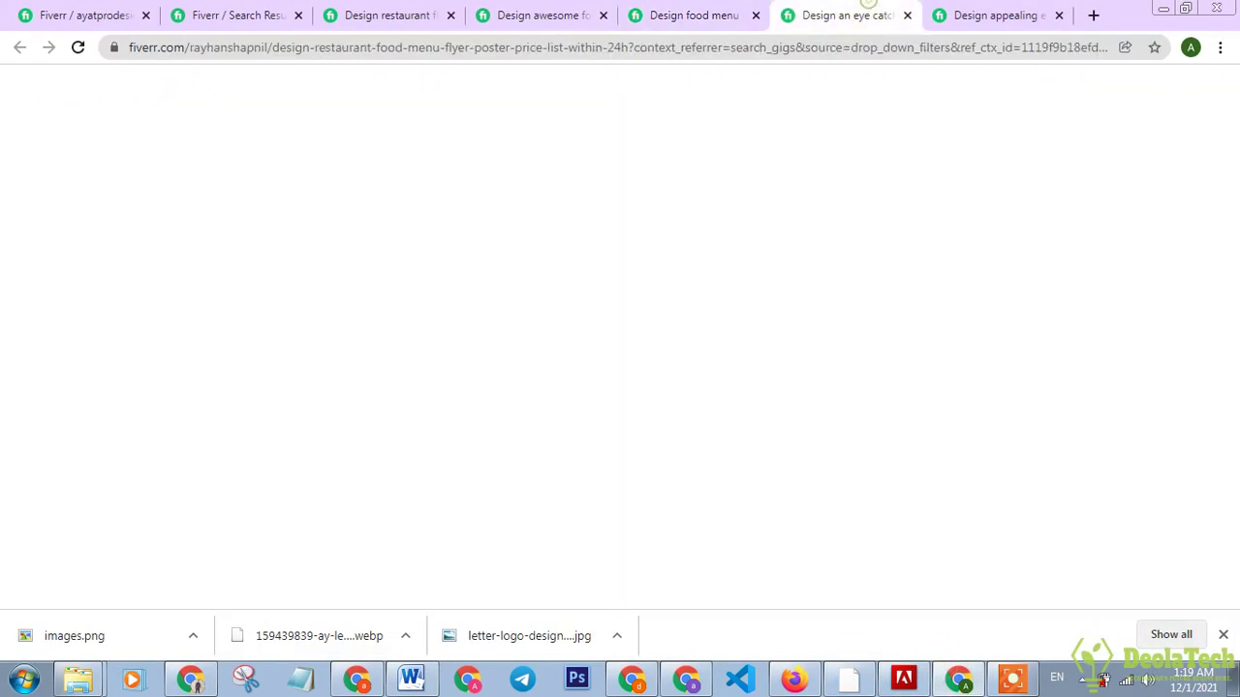
scroll(478, 319, "down", 20)
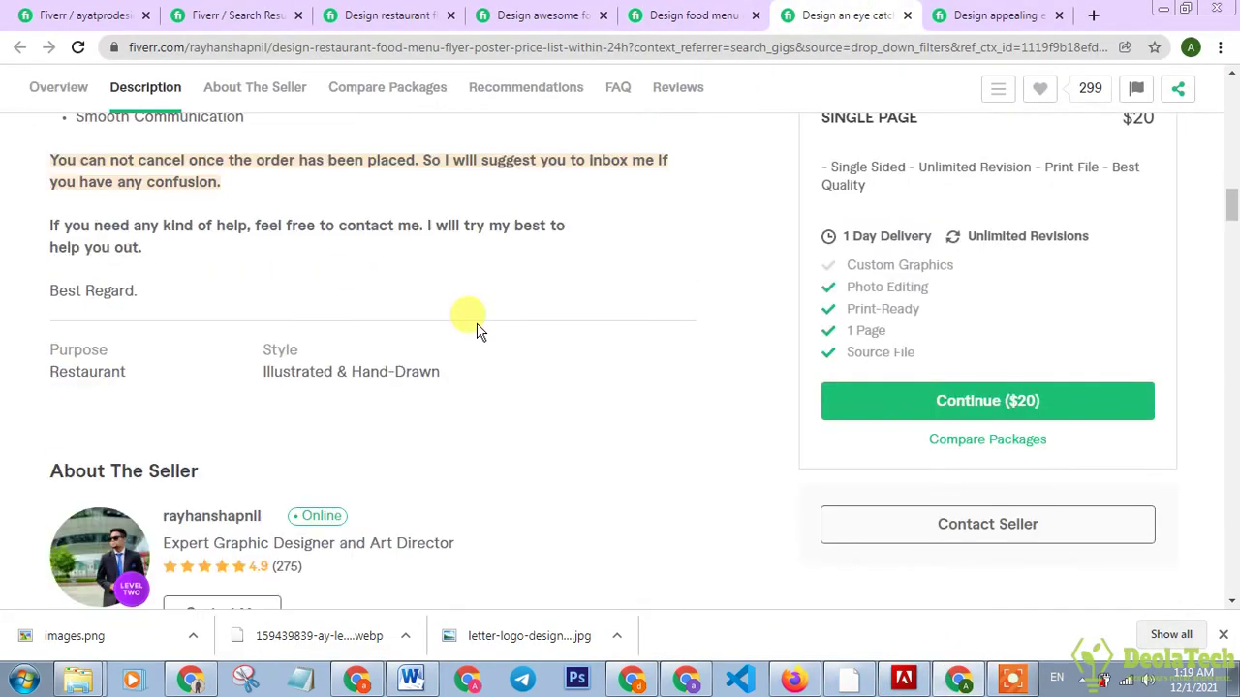
scroll(320, 387, "down", 15)
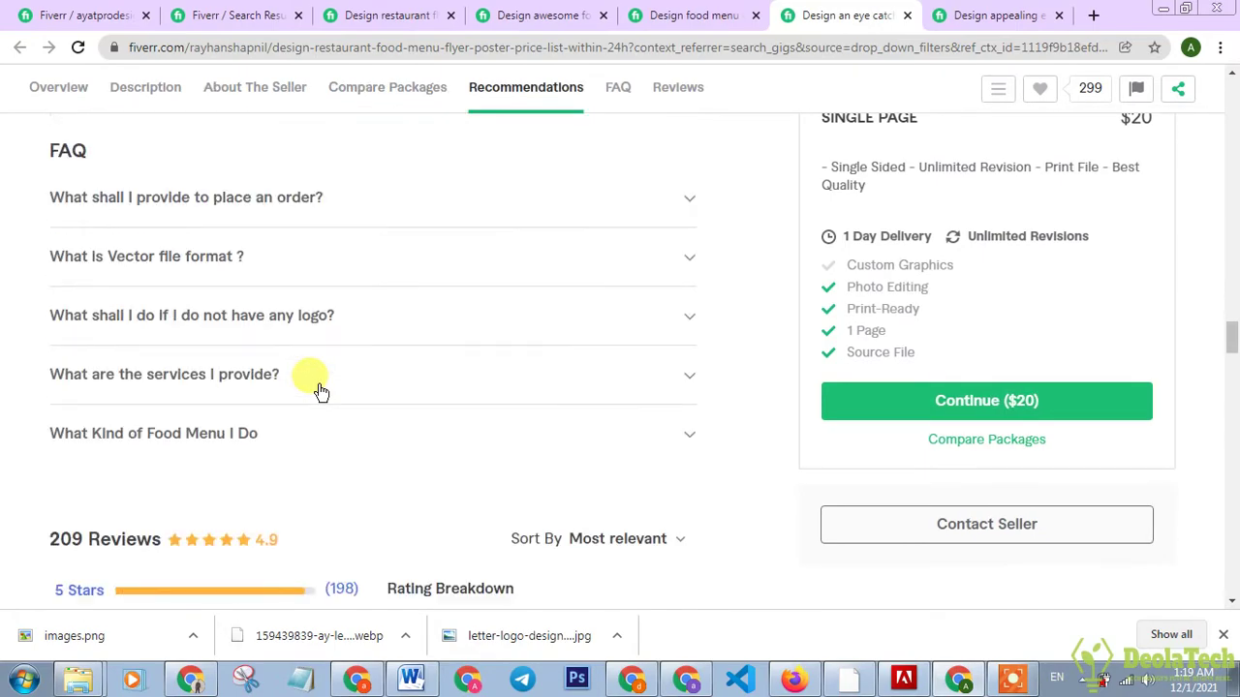
scroll(320, 387, "down", 15)
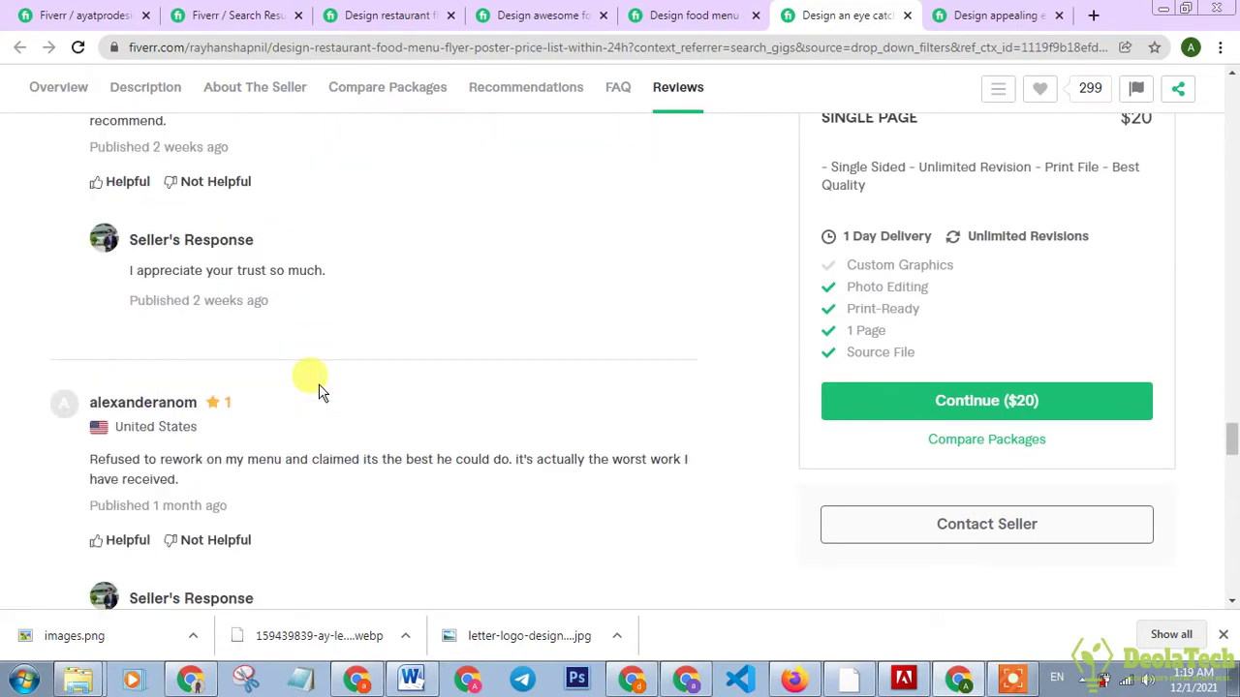
scroll(320, 390, "down", 5)
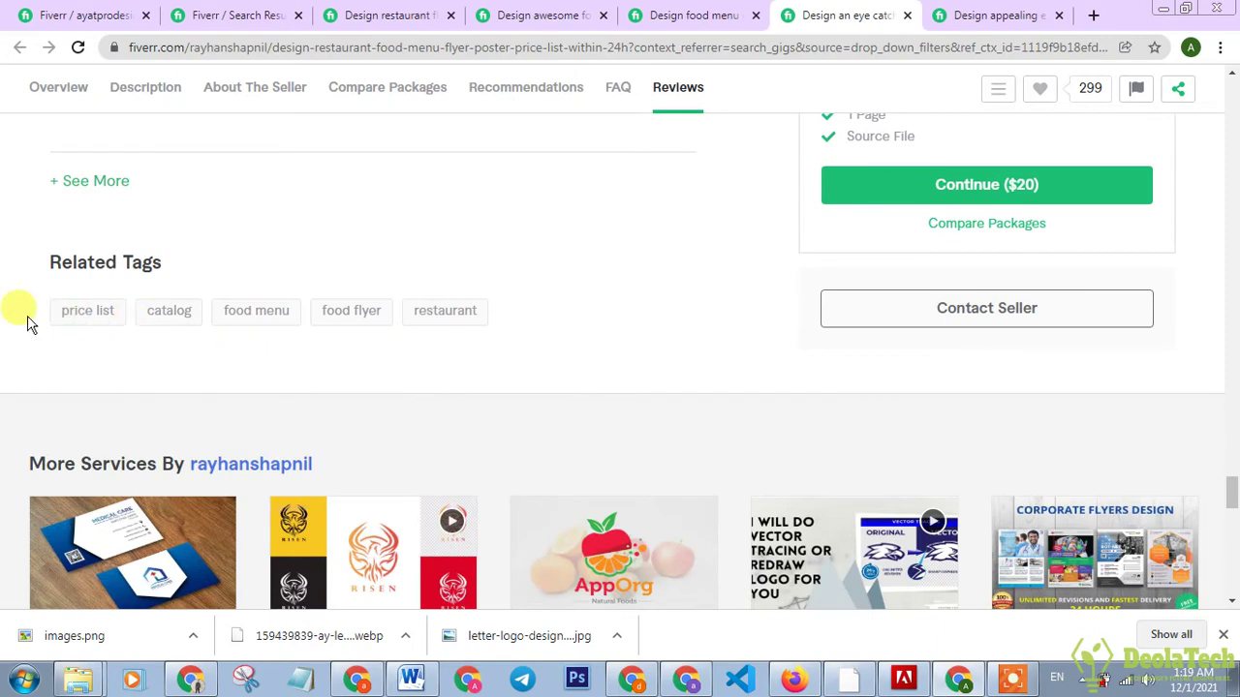
left_click_drag(56, 324, 536, 313)
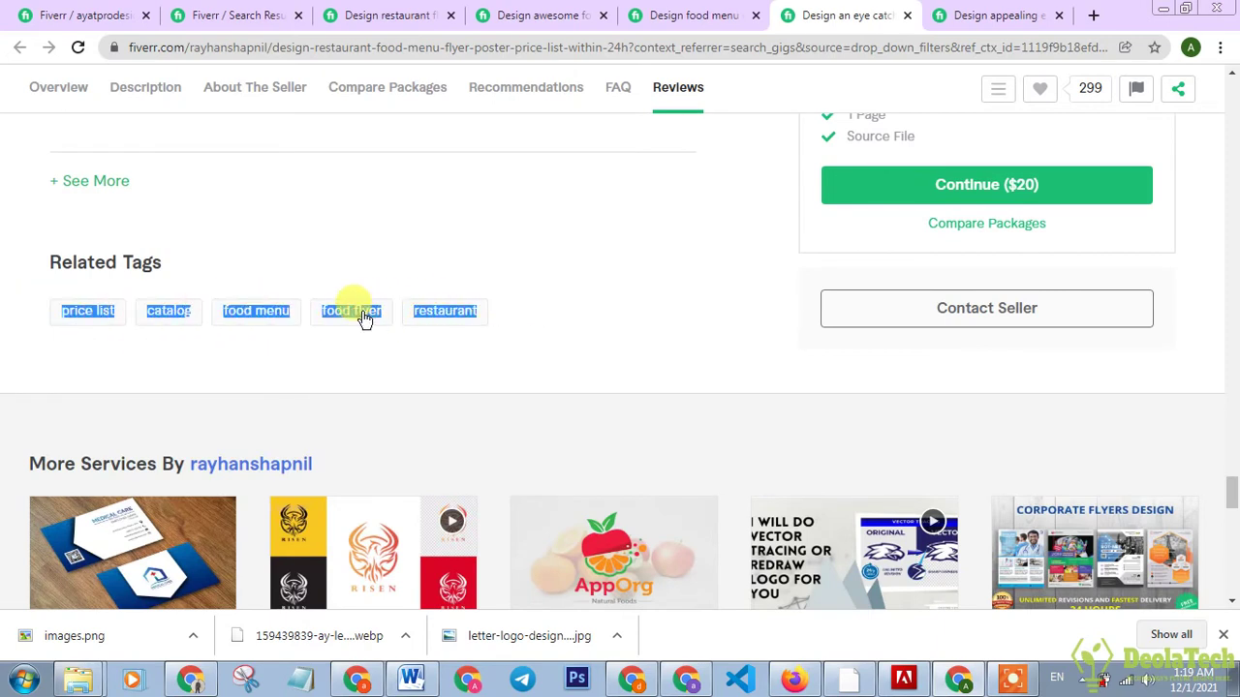
right_click(371, 320)
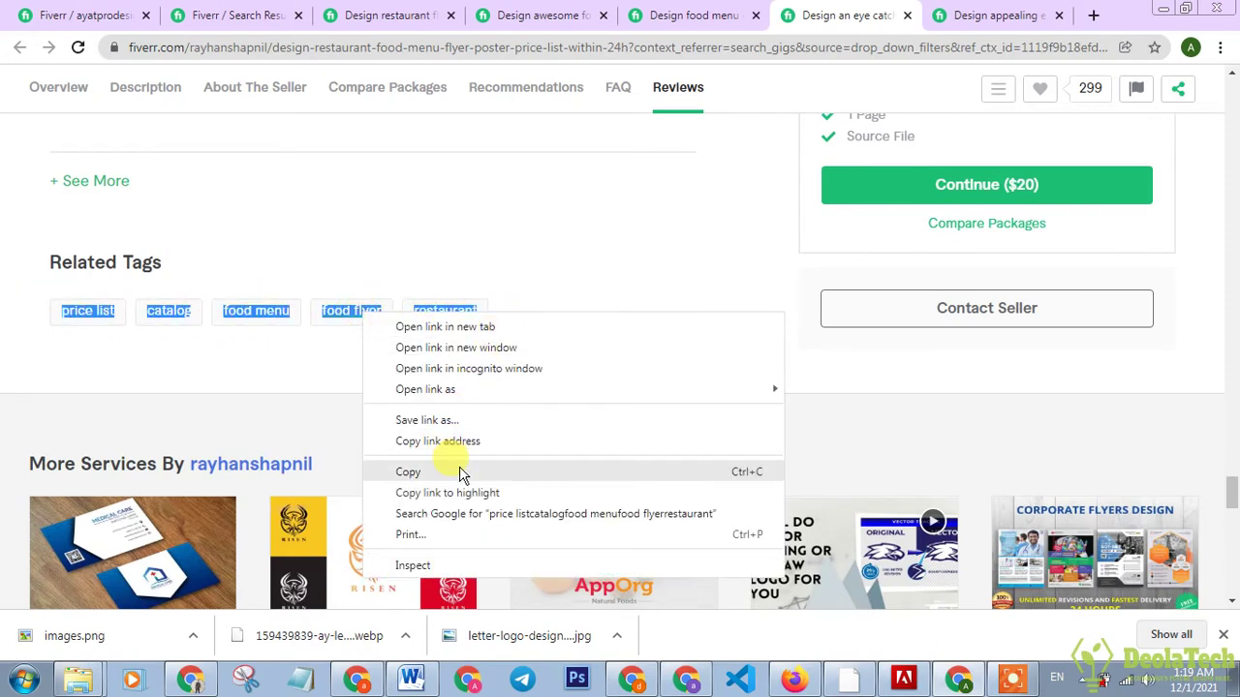
left_click(408, 472)
left_click(411, 678)
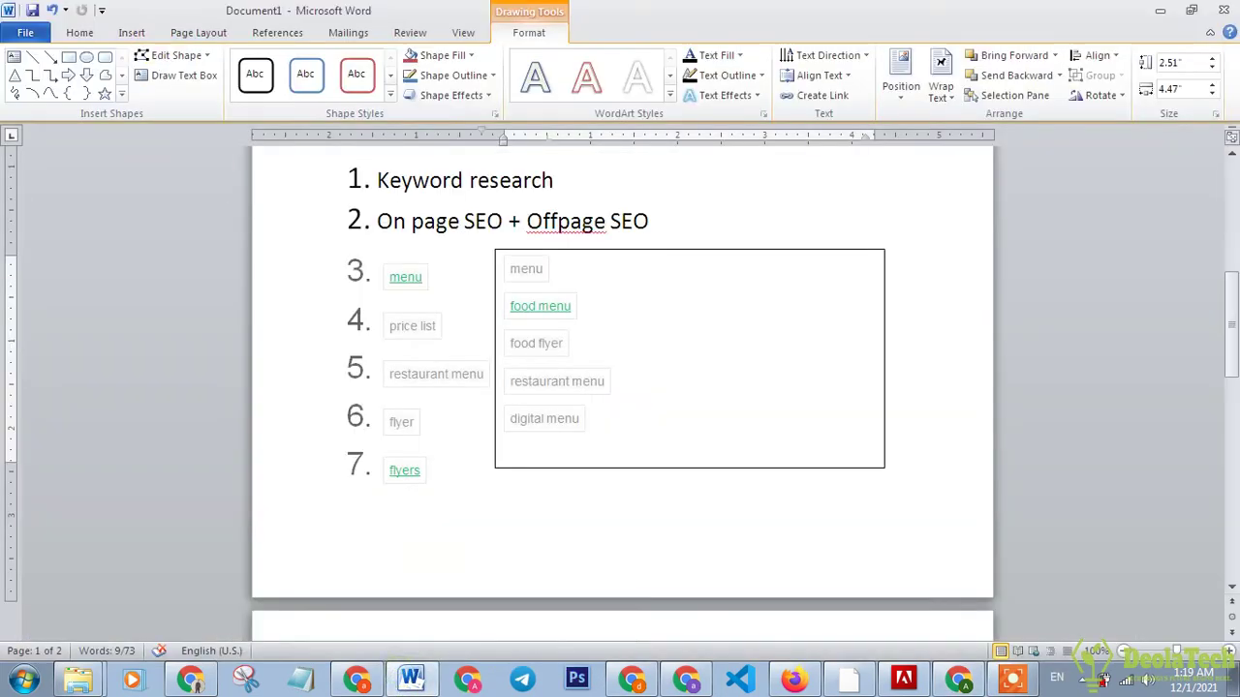
Draw a second text box right of the first and paste price list, catalog, food menu, food flyer, restaurant
left_click(14, 58)
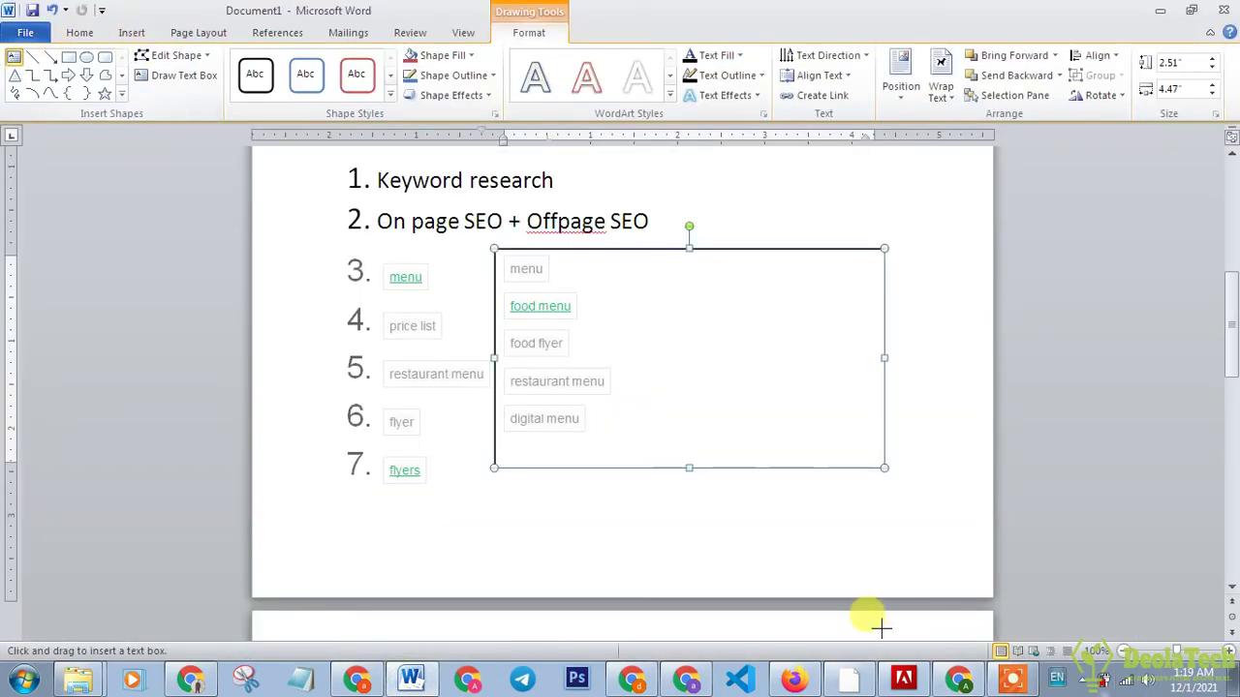
mouse_move(675, 238)
left_mouse_down()
mouse_move(850, 416)
mouse_move(1024, 501)
left_mouse_up()
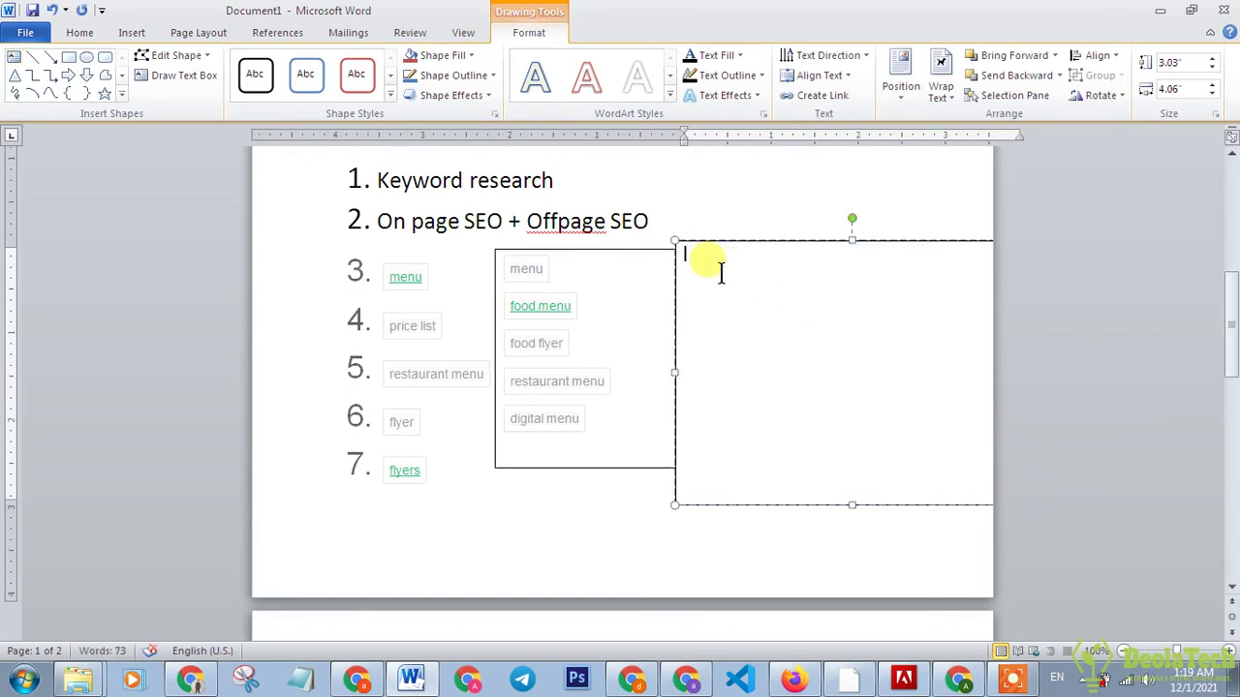
key("ctrl+v")
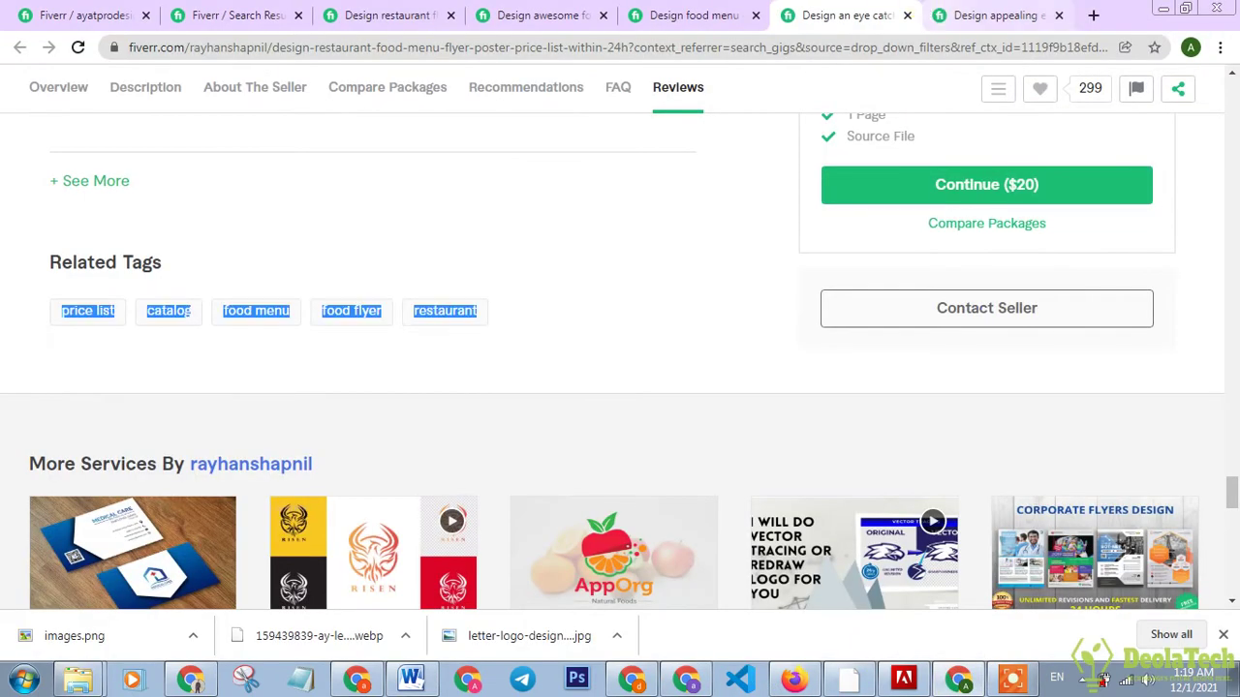
left_click(945, 10)
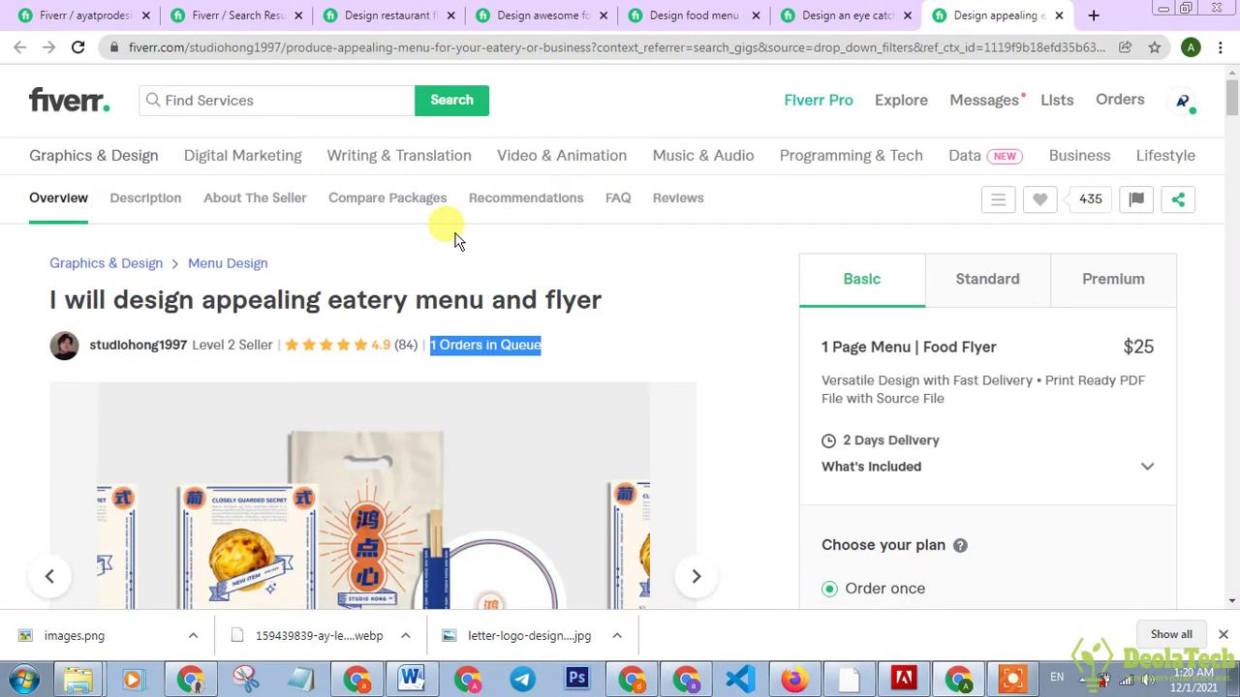
scroll(290, 291, "down", 3)
scroll(279, 334, "up", 3)
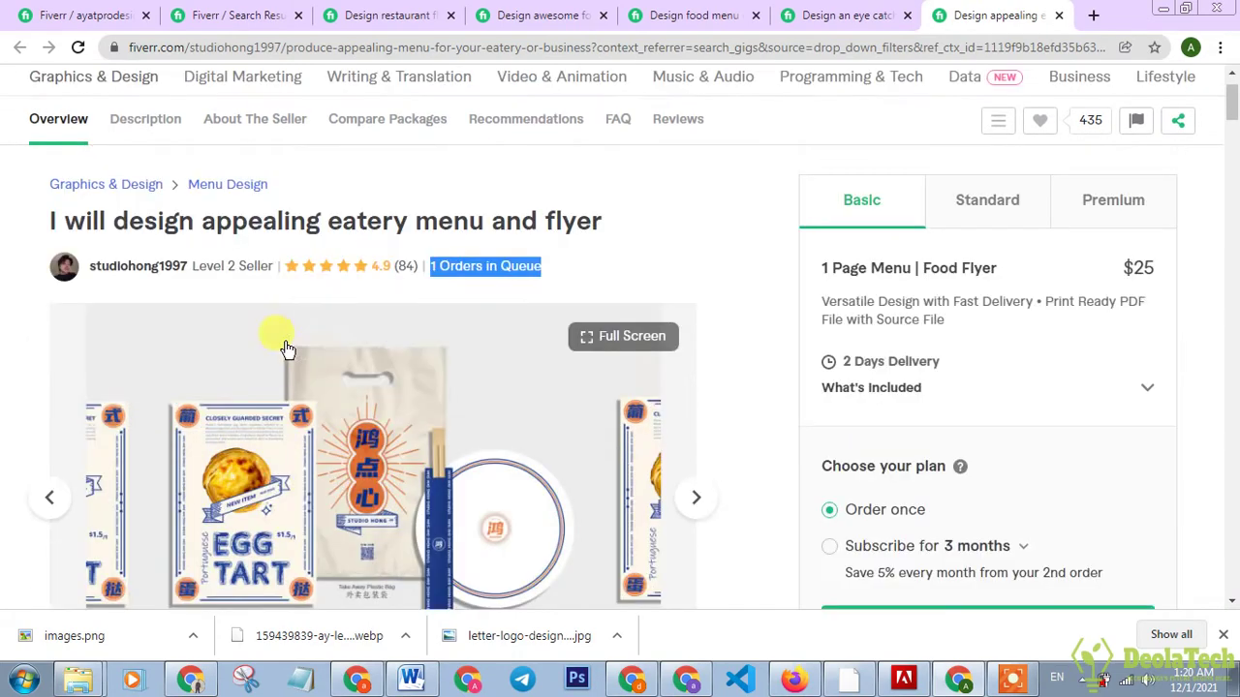
scroll(285, 345, "down", 15)
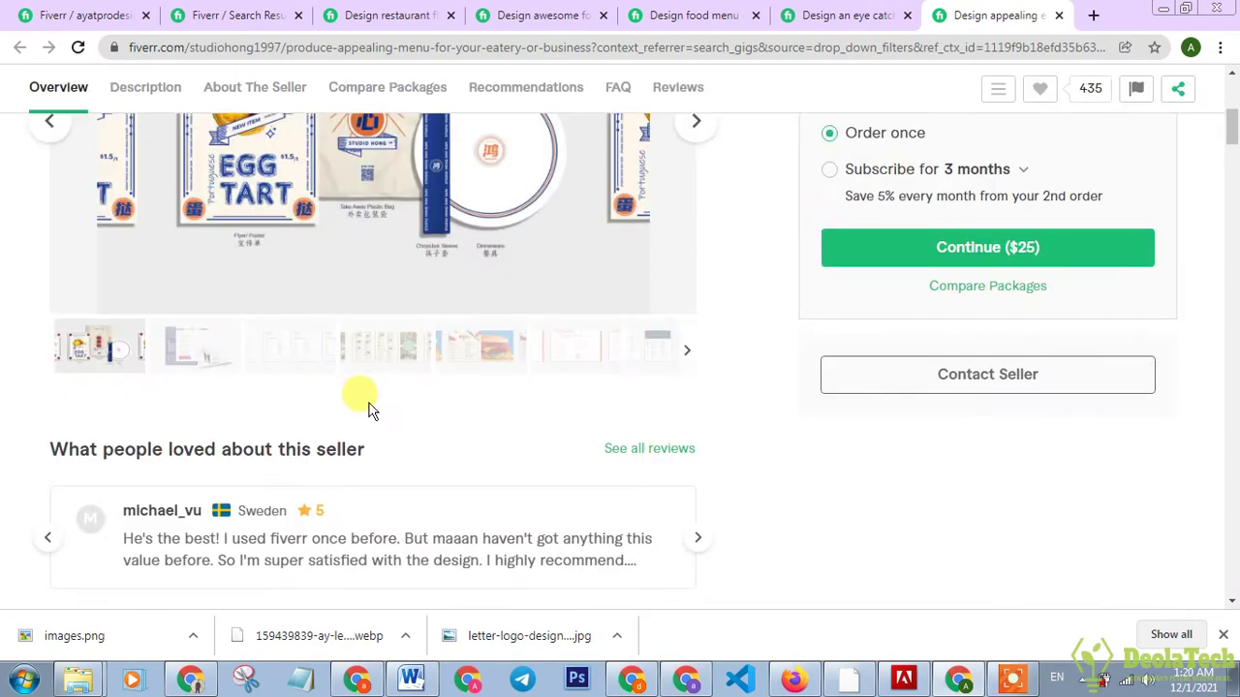
scroll(312, 467, "down", 8)
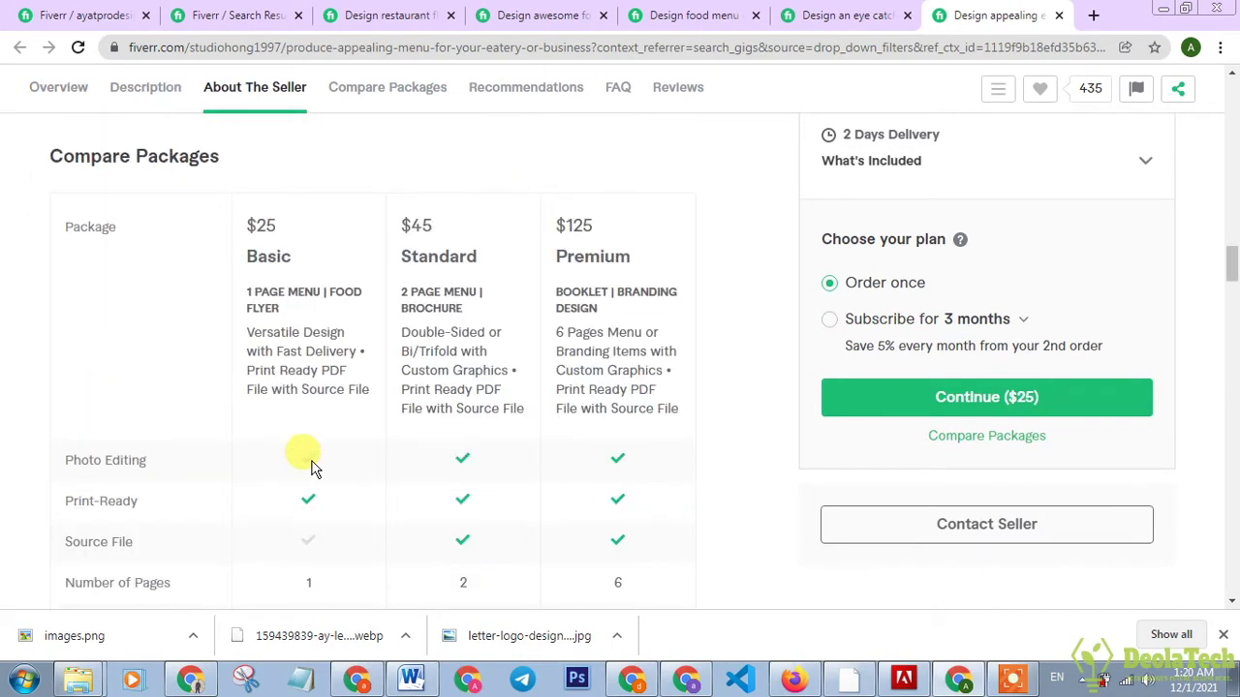
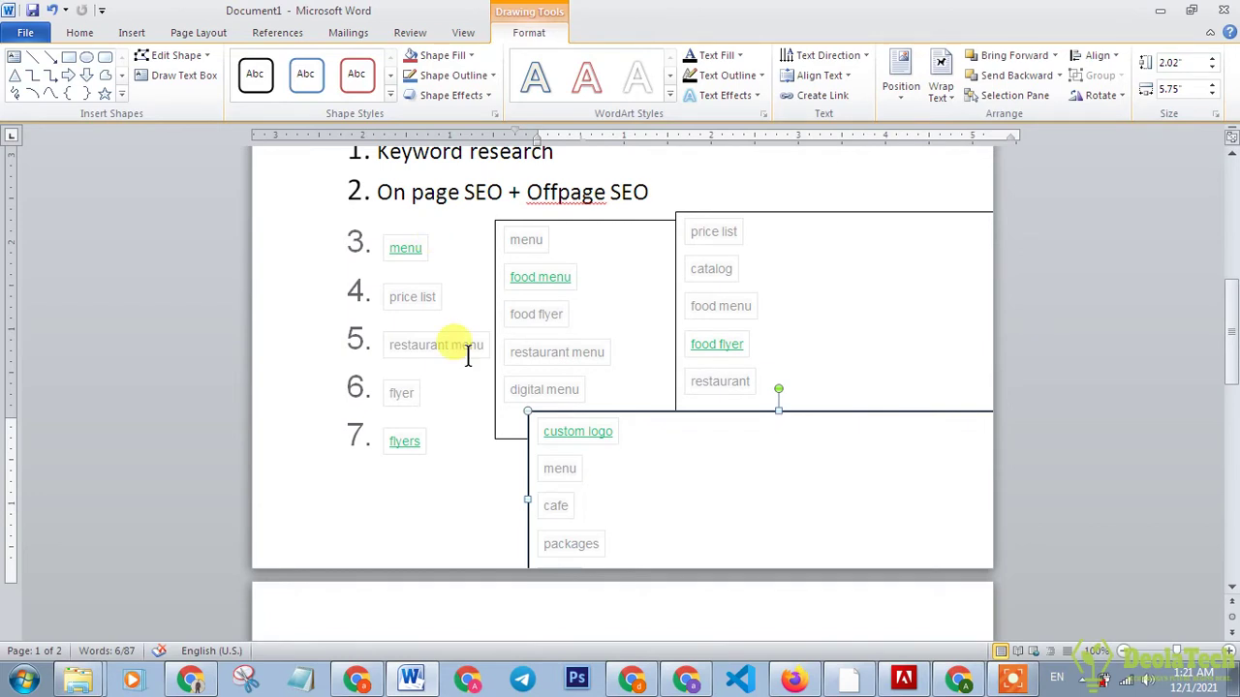
Switch from the tag notes document to the Fiverr 'menu design' results and scroll through them
scroll(475, 363, "down", 4)
scroll(528, 532, "down", 2)
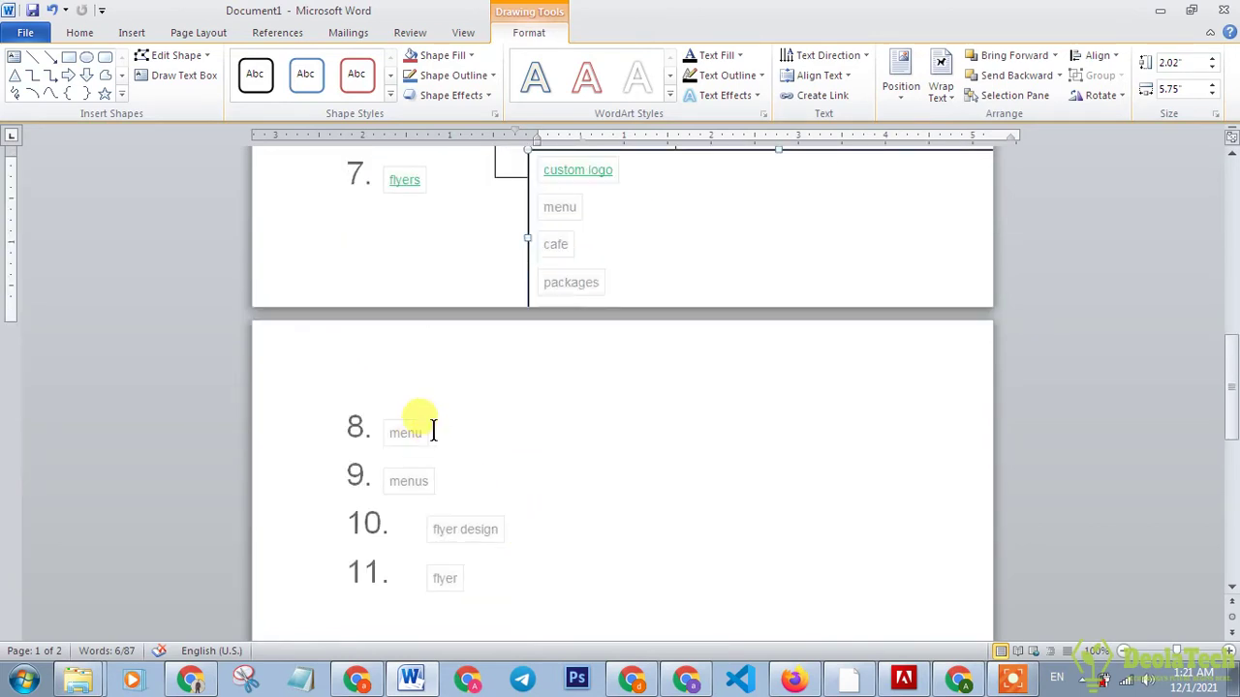
scroll(591, 284, "up", 2)
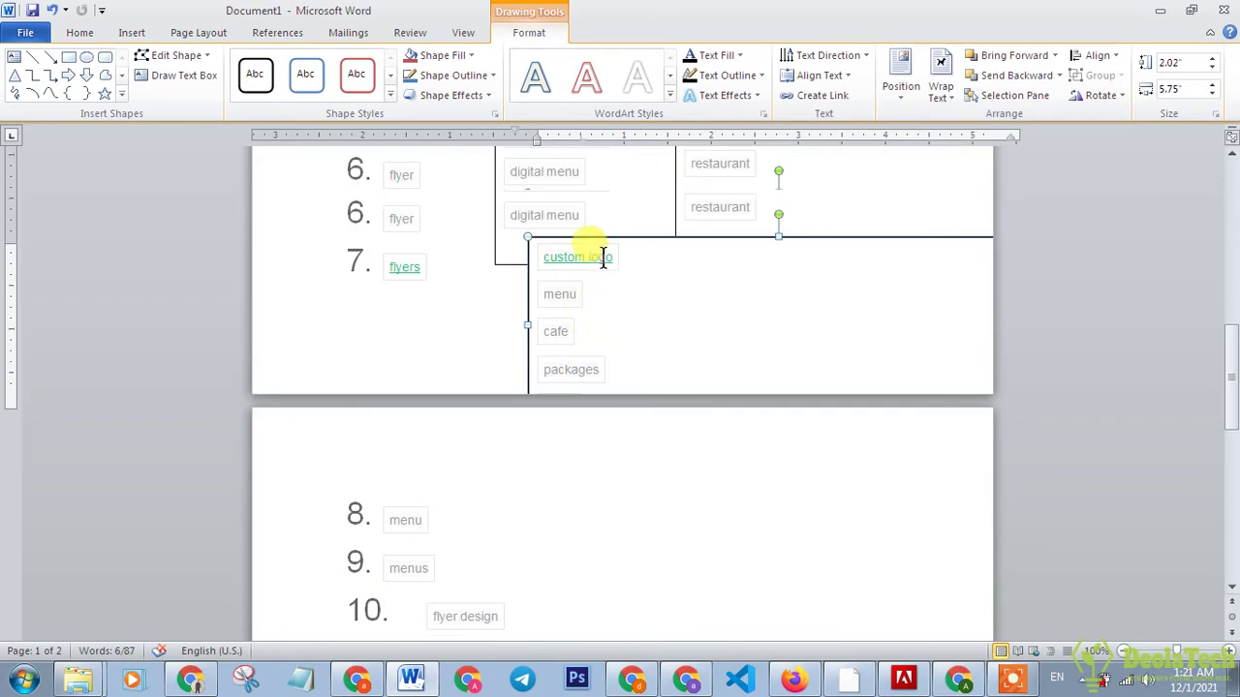
scroll(607, 307, "up", 3)
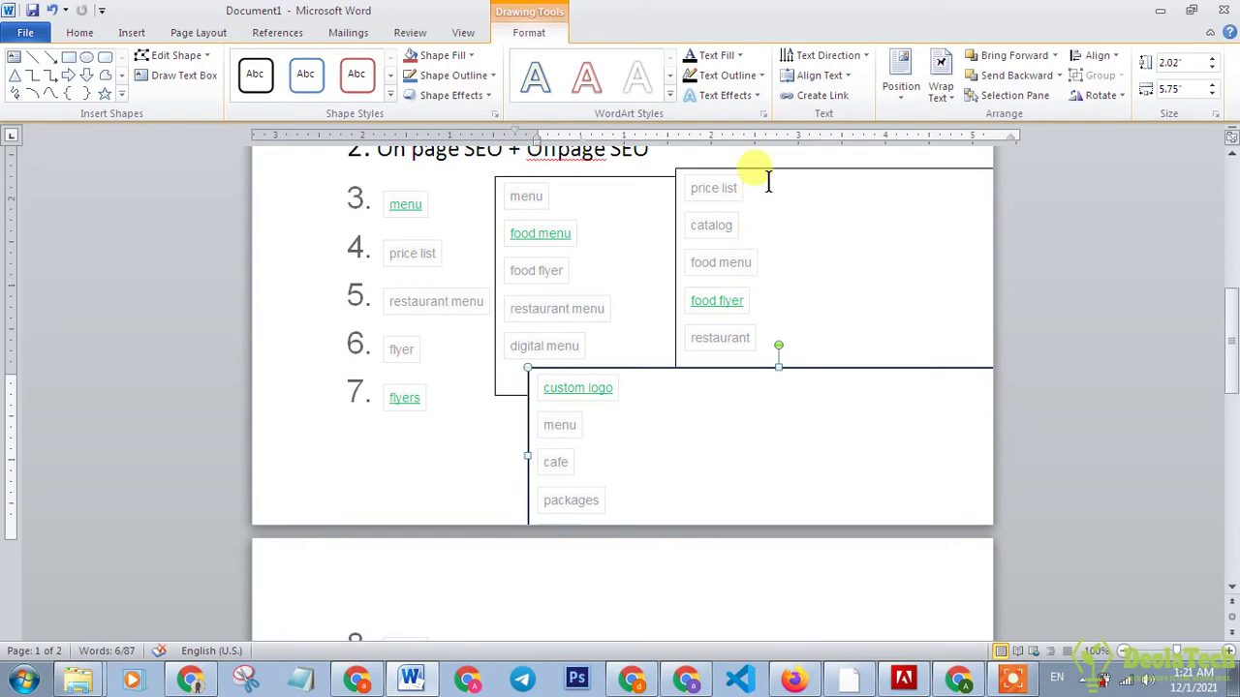
scroll(633, 493, "down", 5)
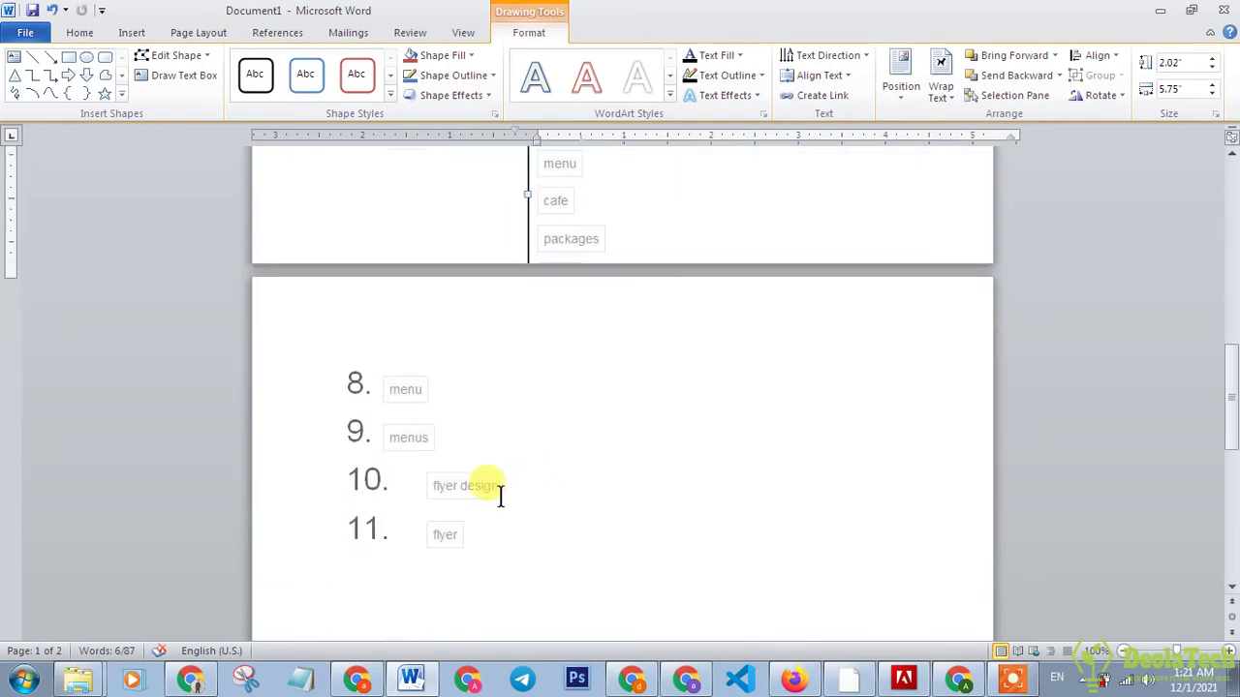
scroll(479, 410, "up", 4)
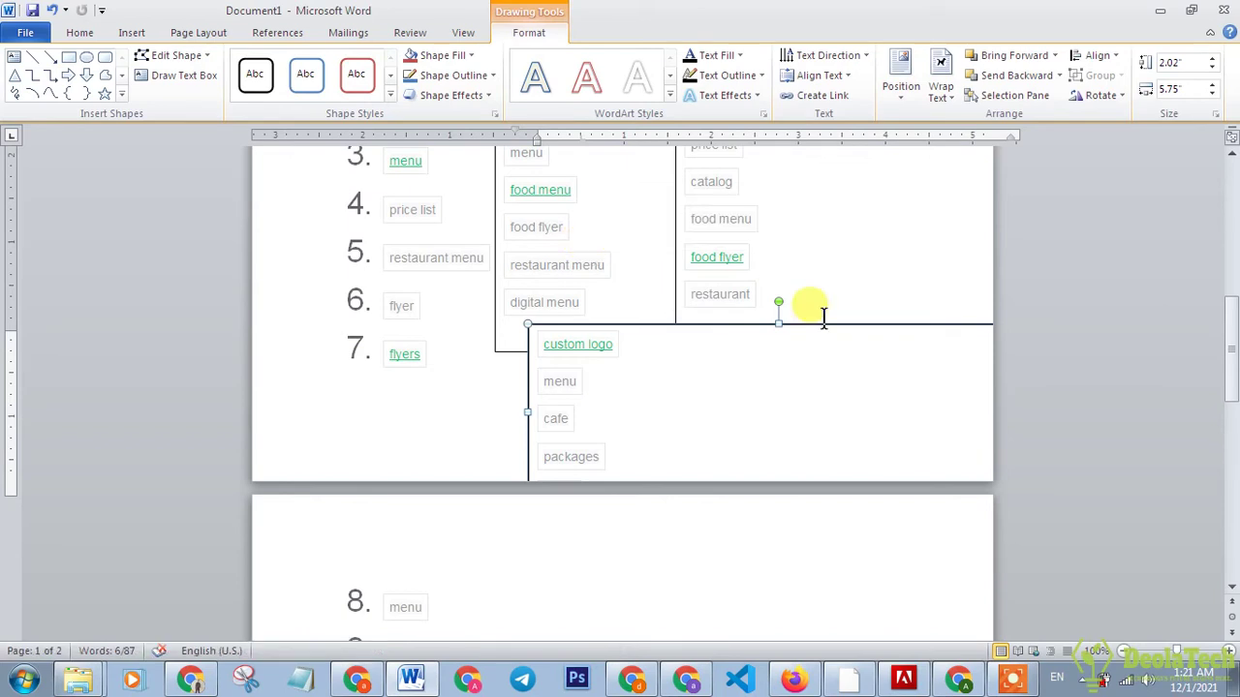
scroll(823, 290, "up", 1)
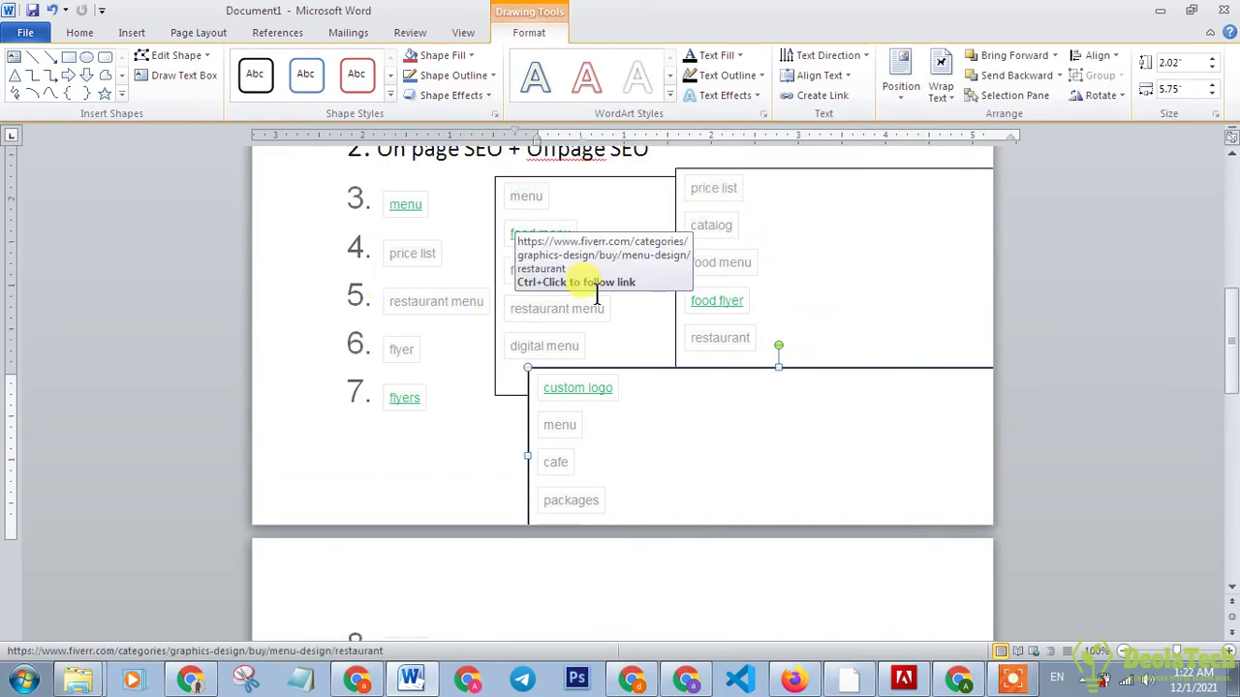
scroll(494, 513, "down", 3)
scroll(475, 581, "down", 2)
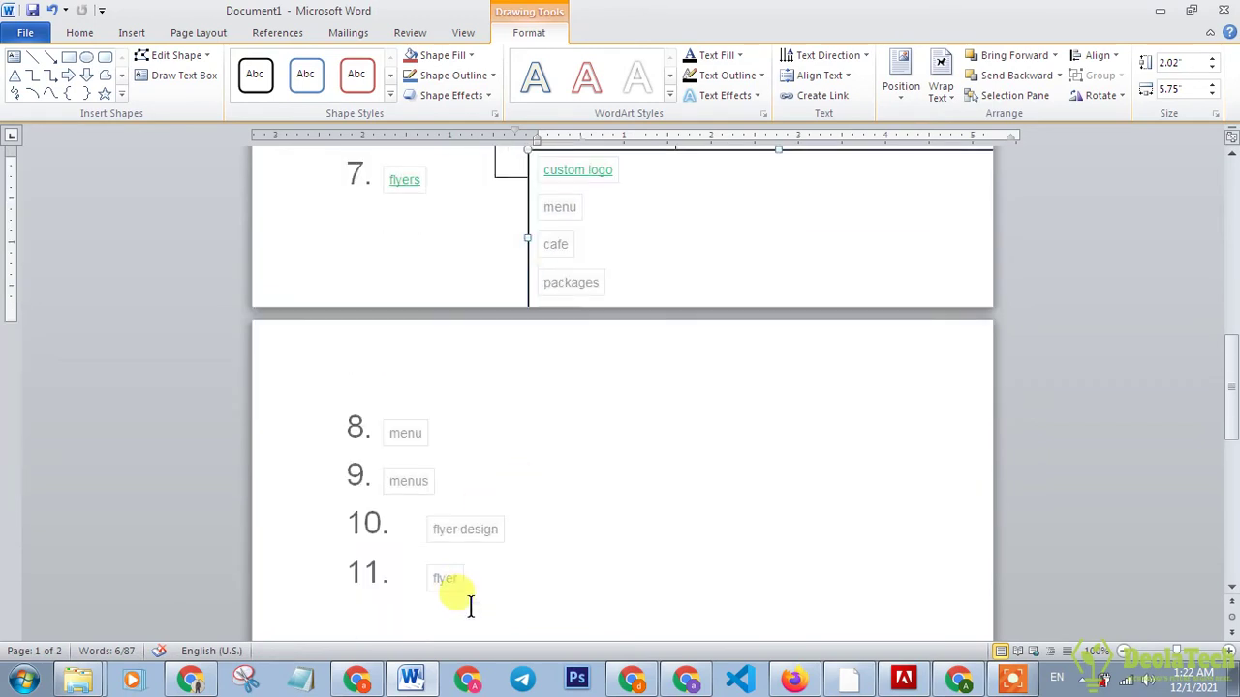
scroll(536, 465, "up", 1)
scroll(540, 468, "up", 3)
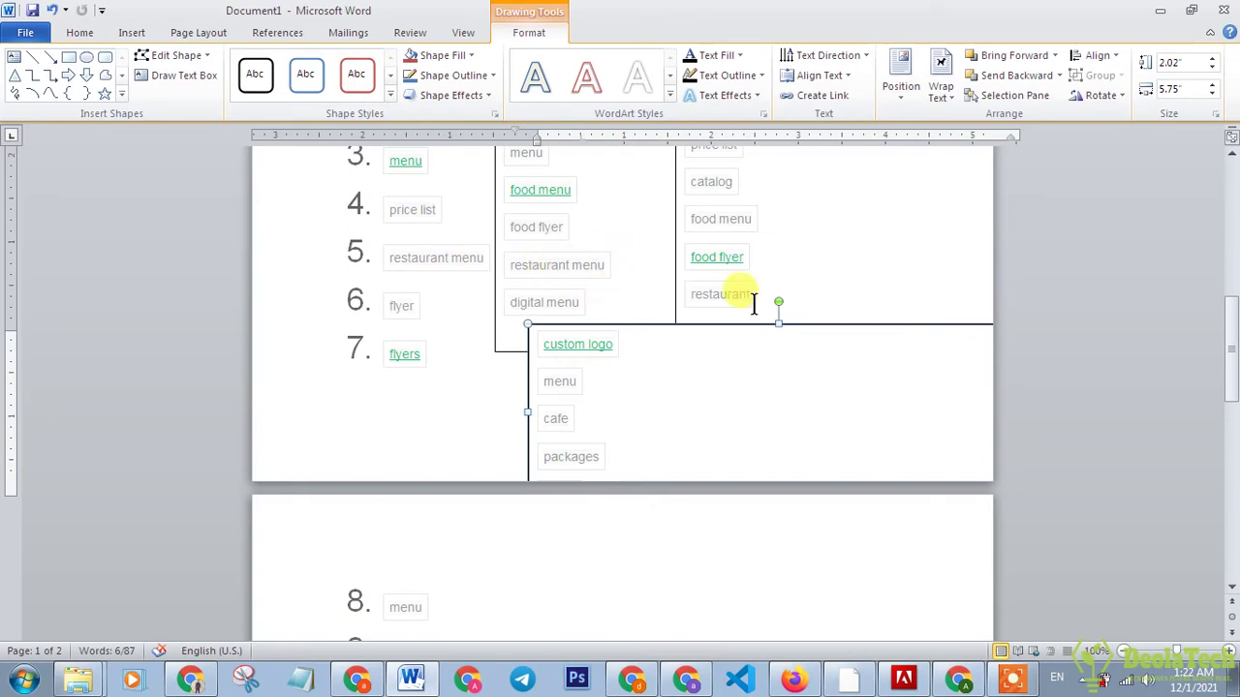
scroll(578, 495, "down", 3)
scroll(552, 559, "down", 2)
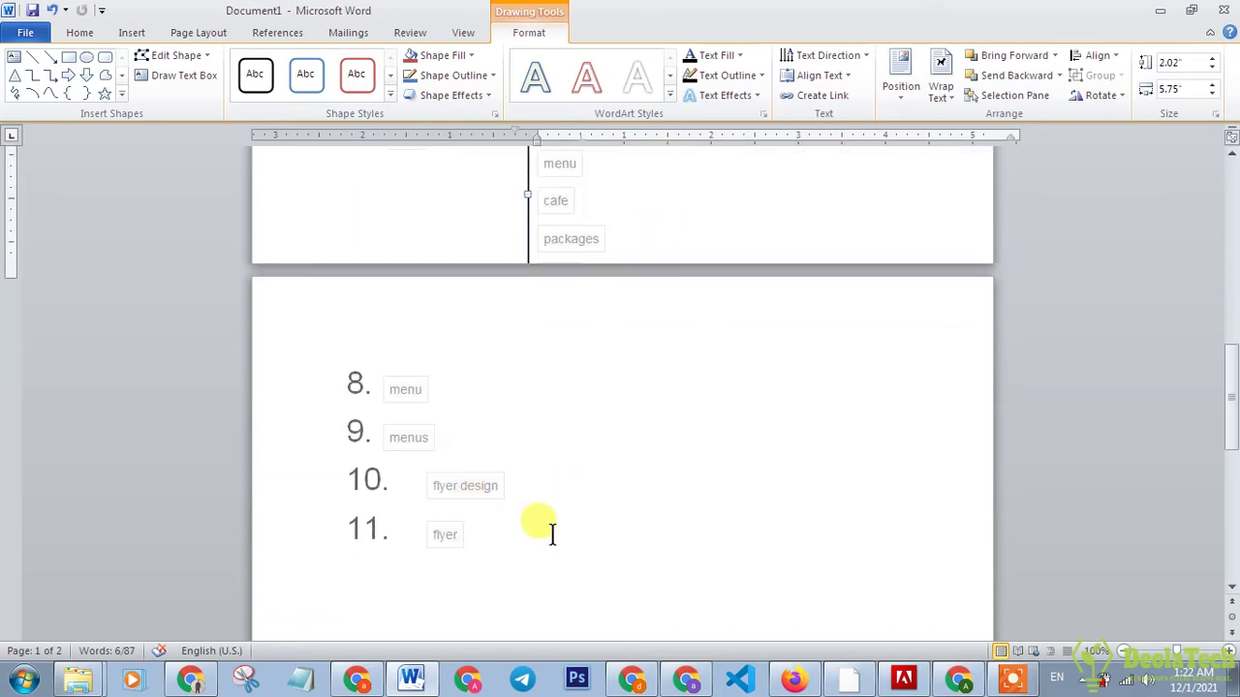
scroll(668, 320, "up", 1)
scroll(656, 364, "up", 6)
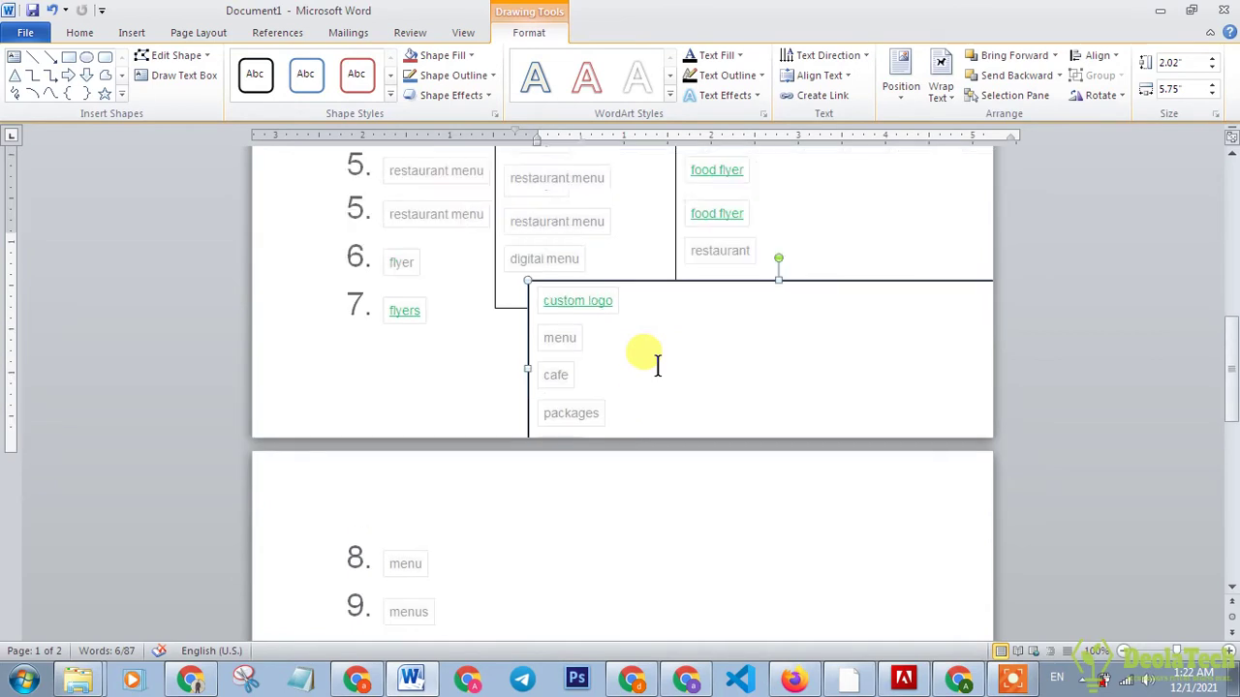
scroll(717, 383, "down", 3)
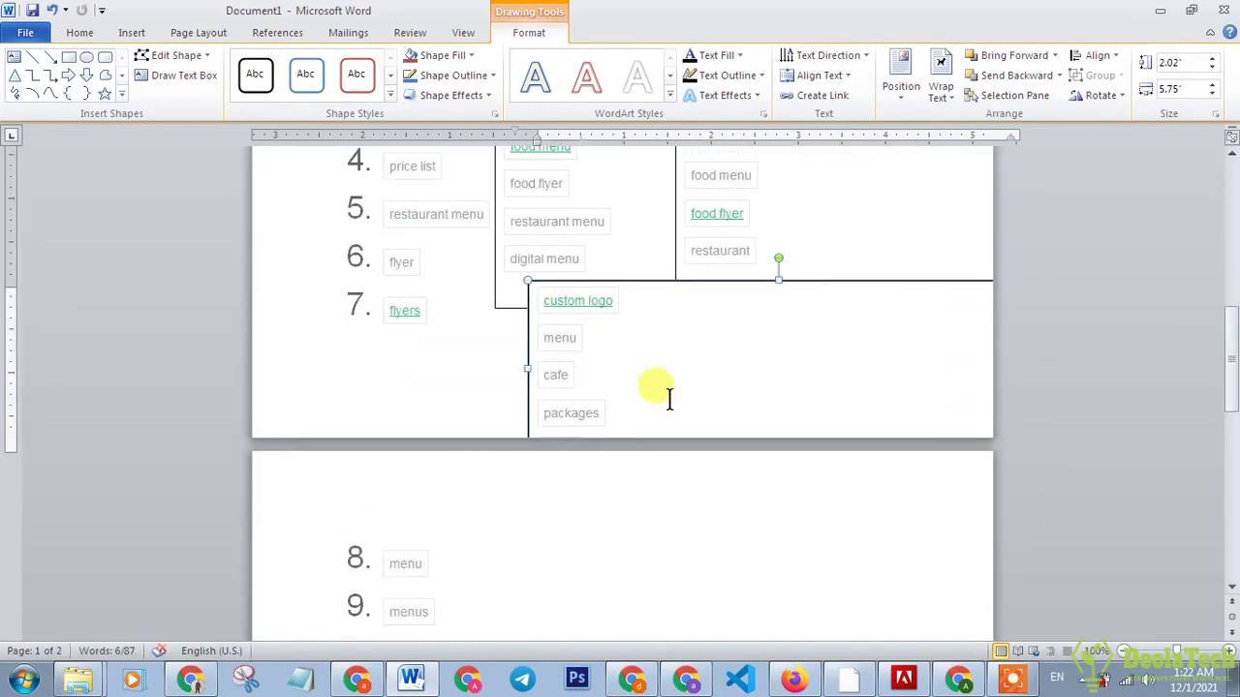
left_click(360, 681)
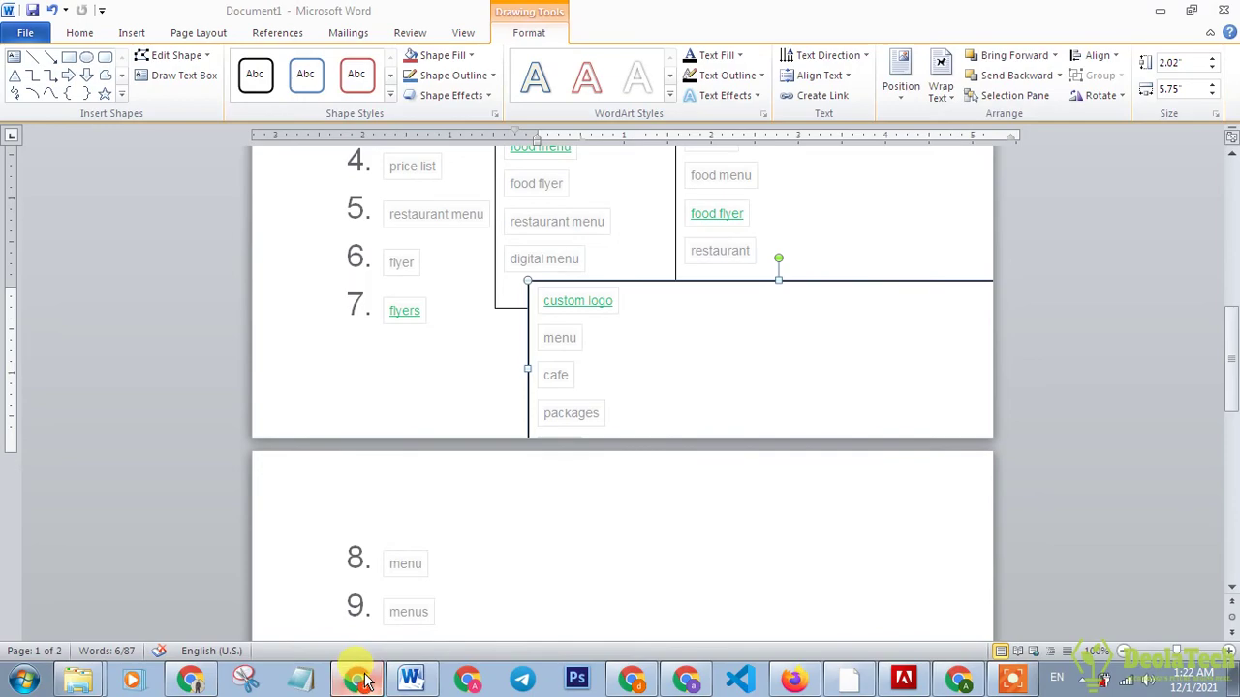
scroll(123, 435, "down", 10)
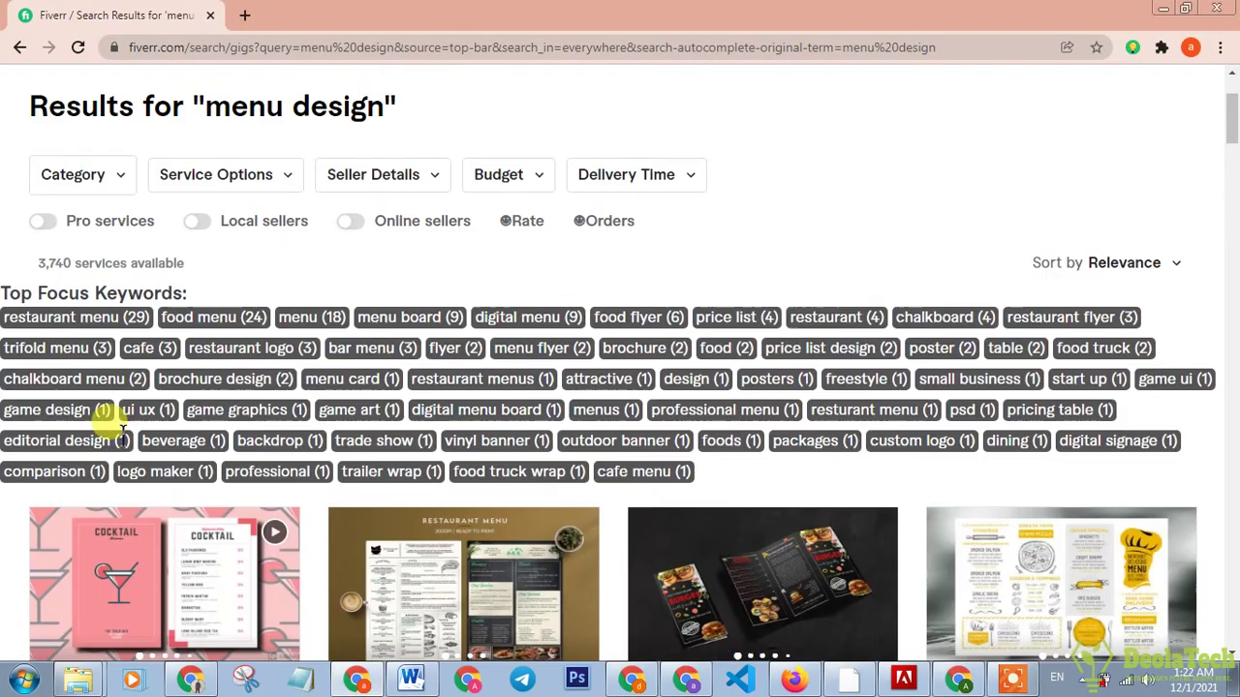
scroll(558, 462, "up", 7)
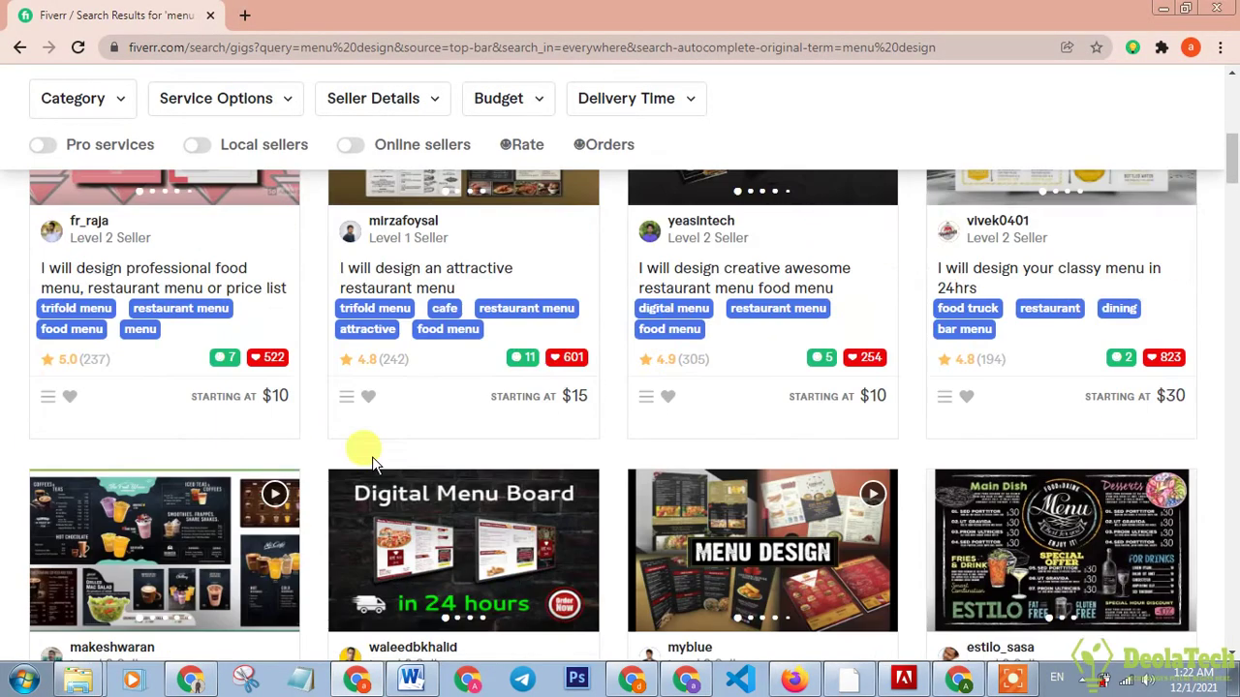
scroll(484, 395, "up", 2)
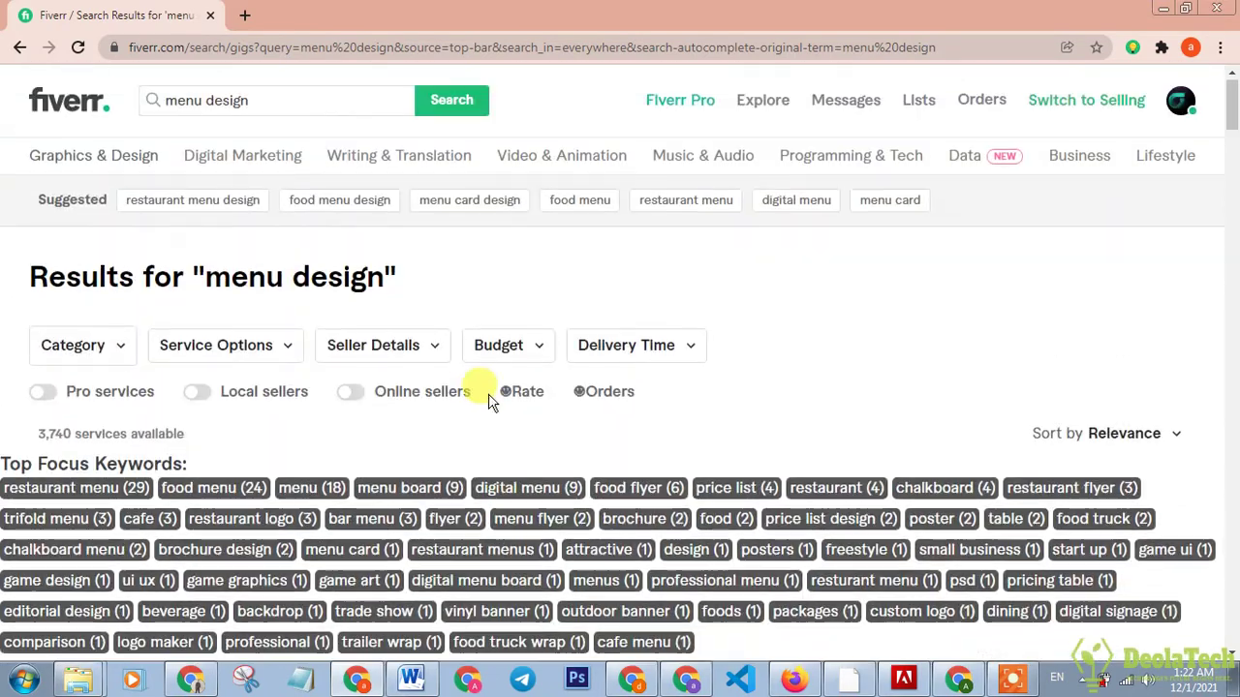
scroll(642, 429, "down", 3)
scroll(647, 432, "up", 3)
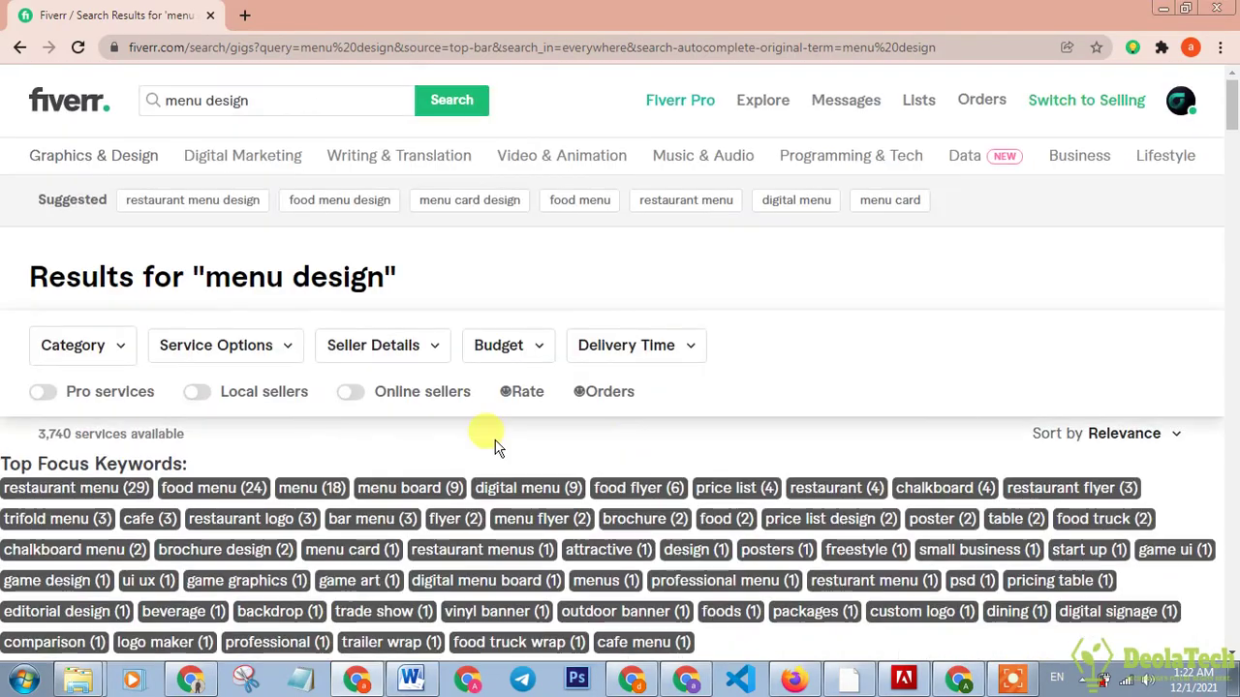
scroll(228, 485, "down", 1)
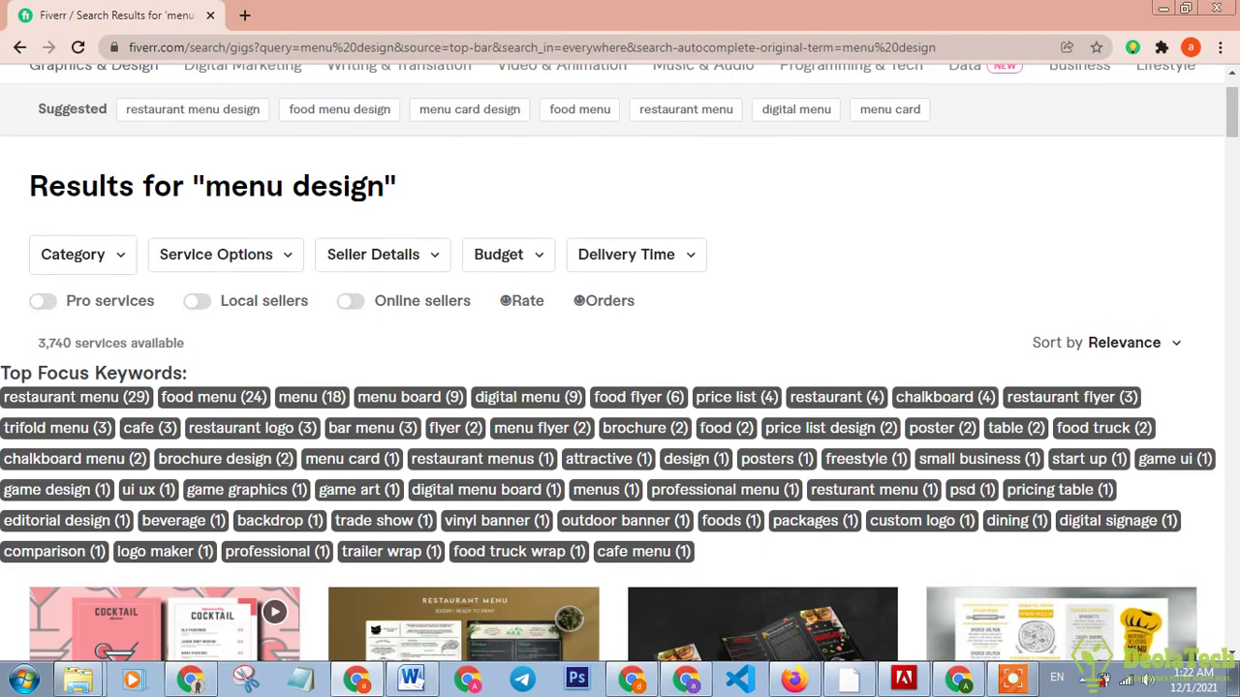
scroll(244, 382, "down", 1)
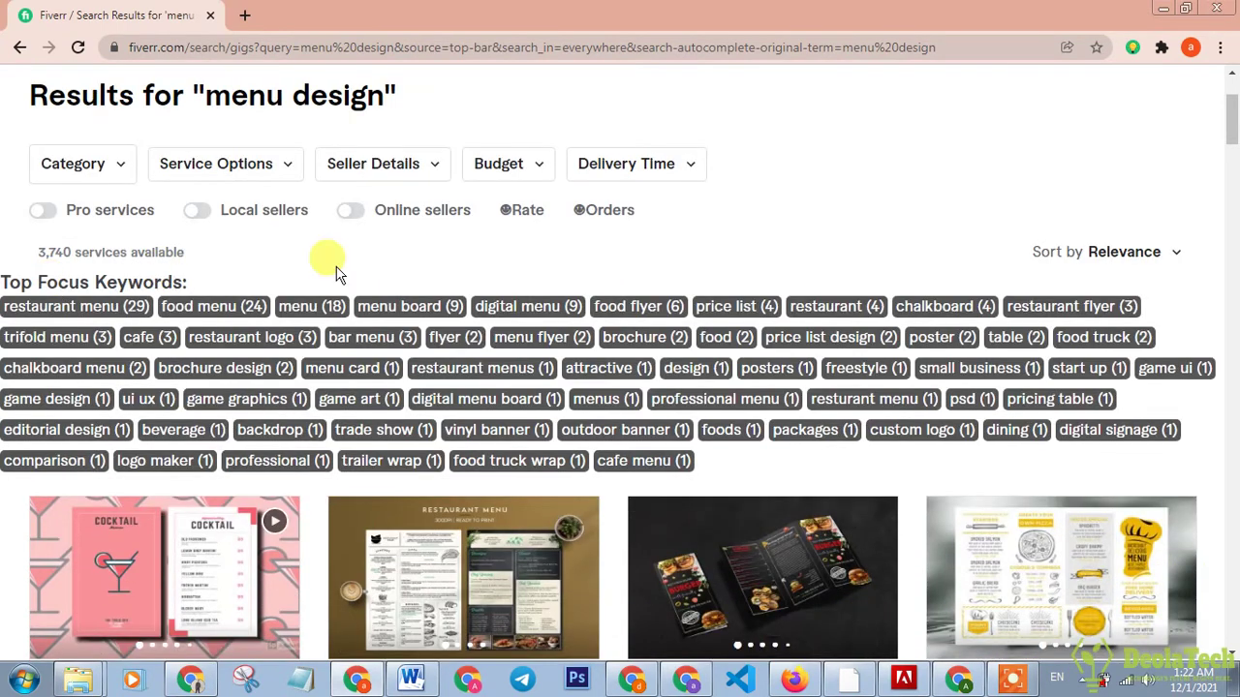
scroll(374, 244, "up", 2)
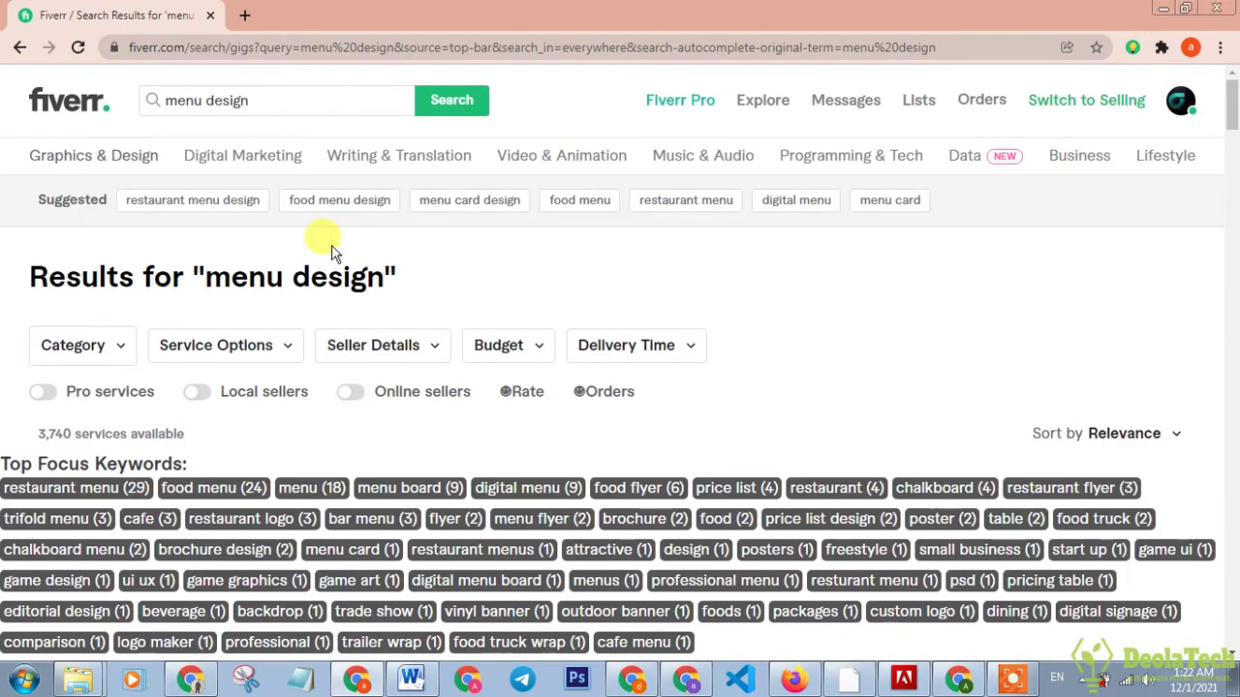
Select the 'menu design' search query and some of the results text
left_click(306, 104)
left_click_drag(290, 101, 115, 98)
scroll(650, 357, "down", 1)
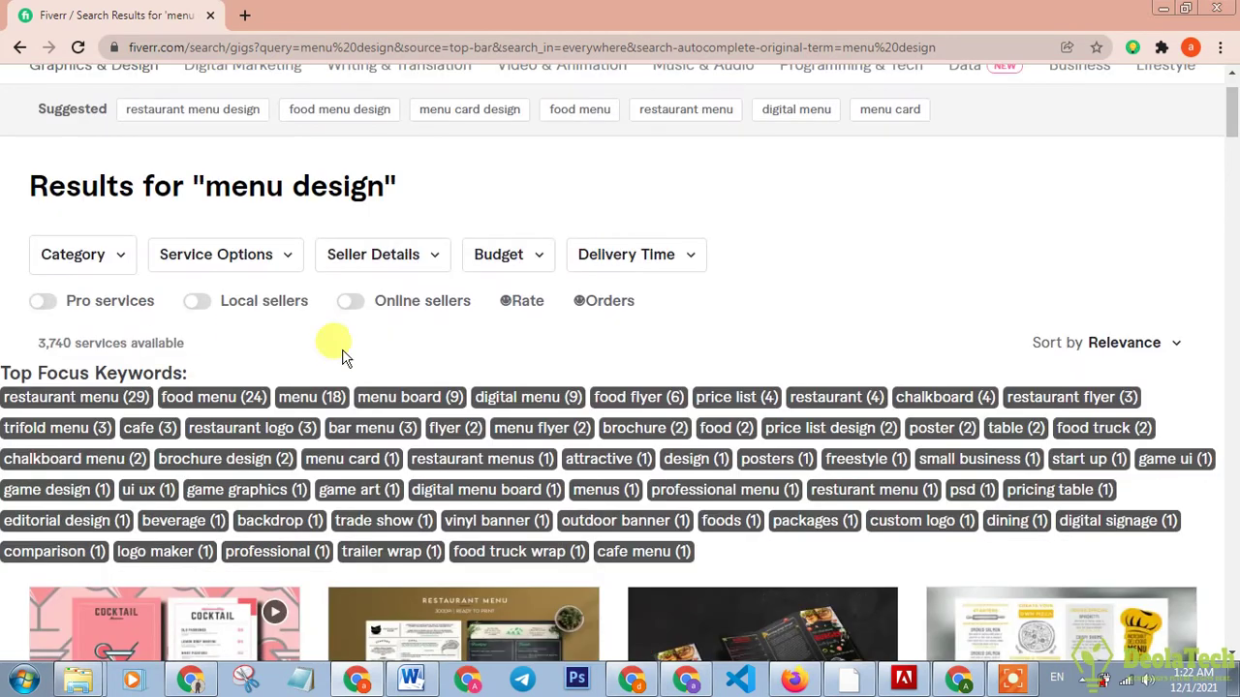
left_click_drag(194, 341, 18, 349)
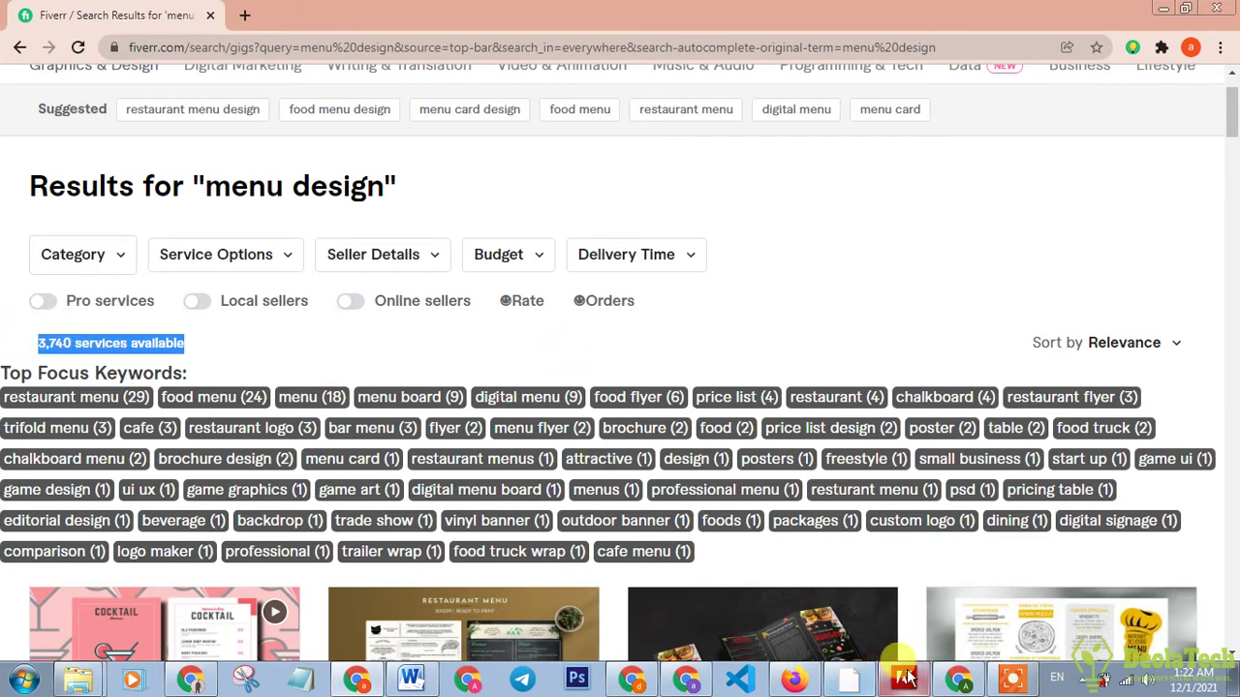
Check the flyer design results in the other window, then return to the menu design results
left_click(953, 676)
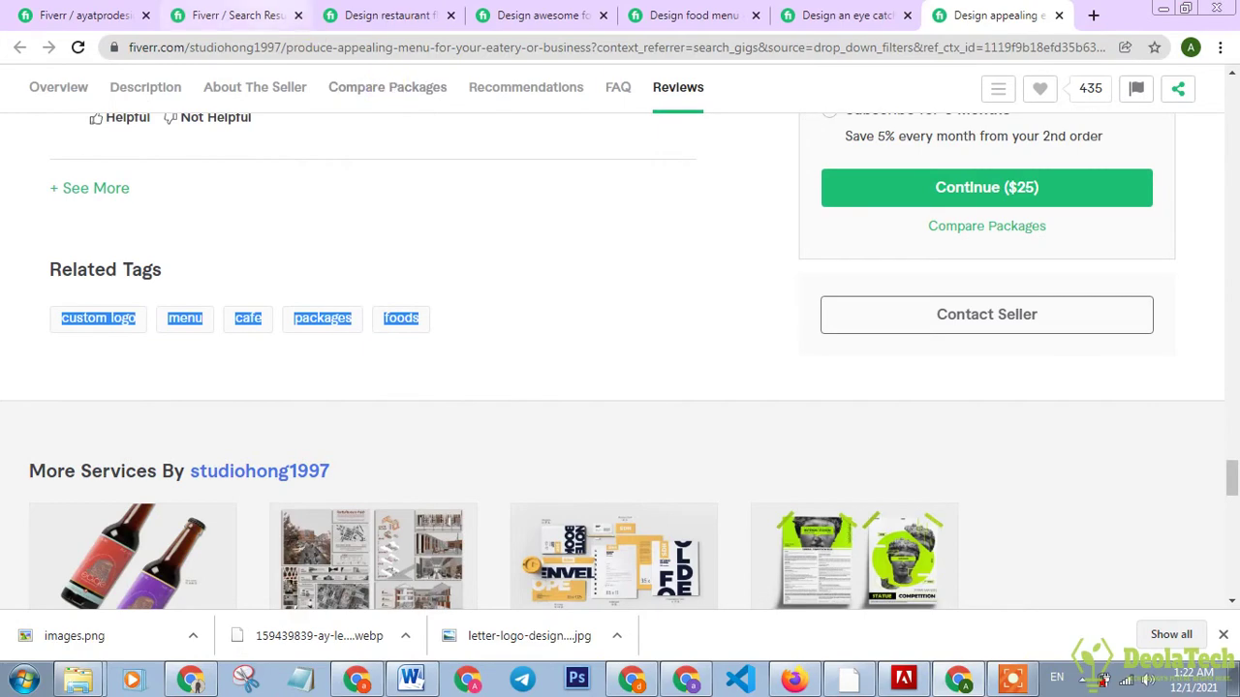
left_click(254, 14)
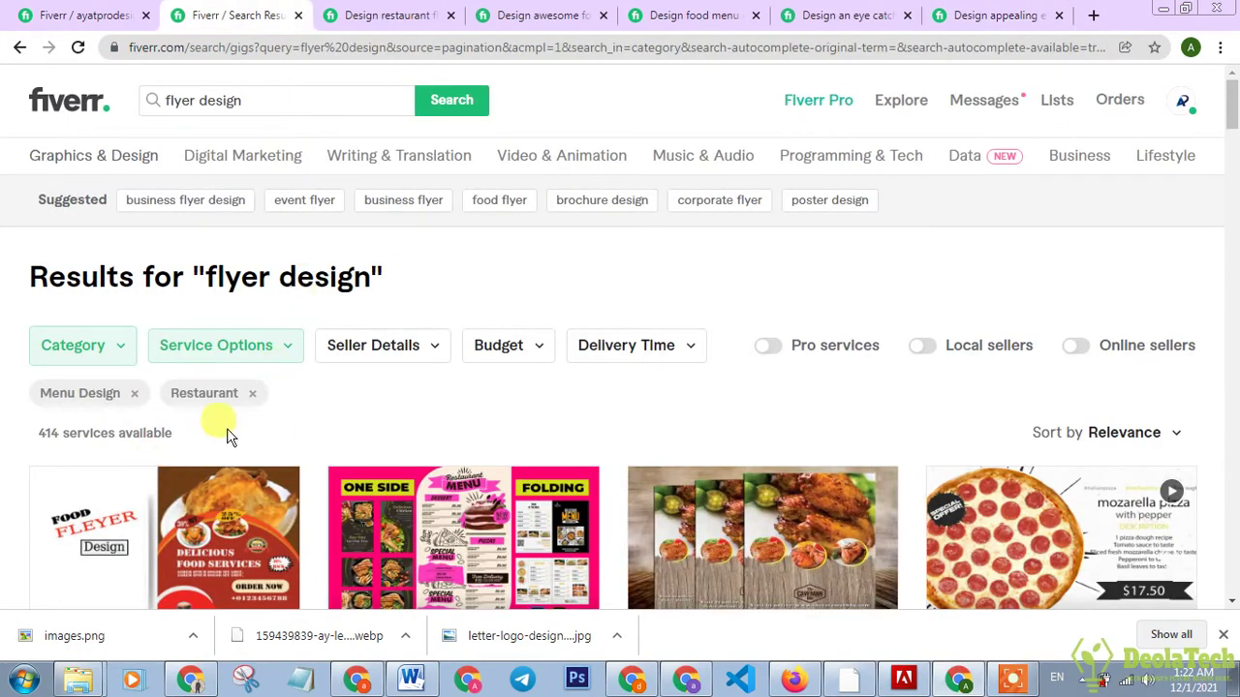
left_click(366, 679)
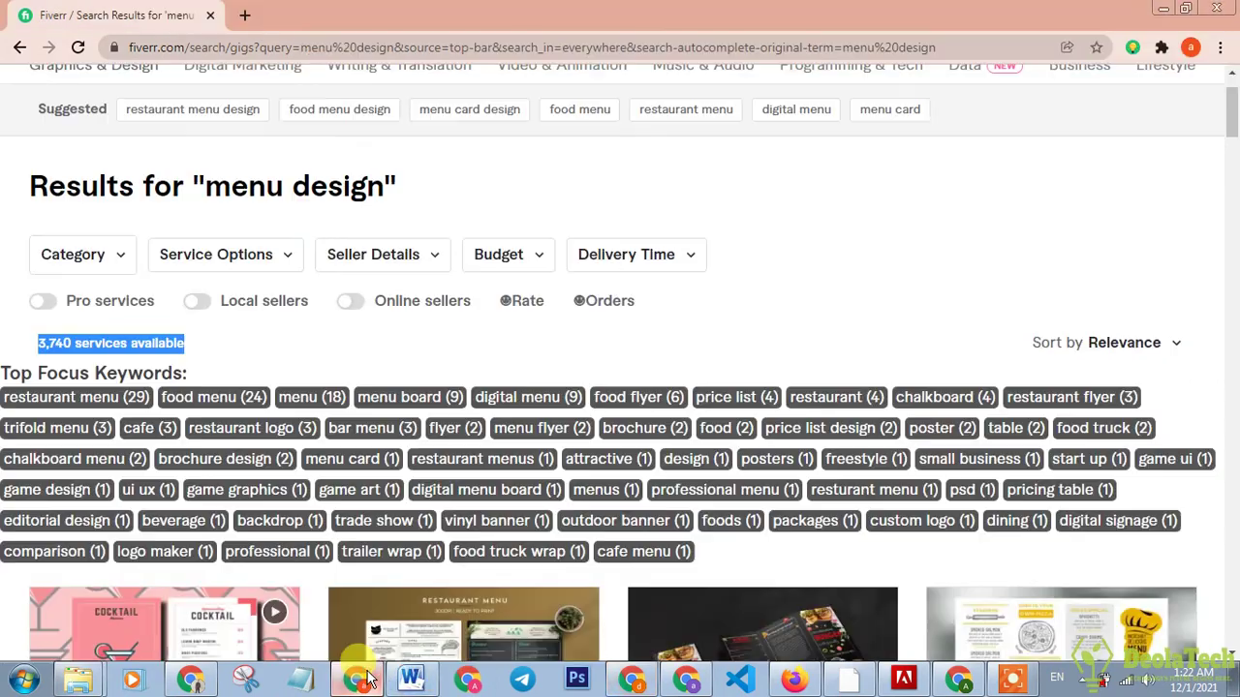
left_click(320, 348)
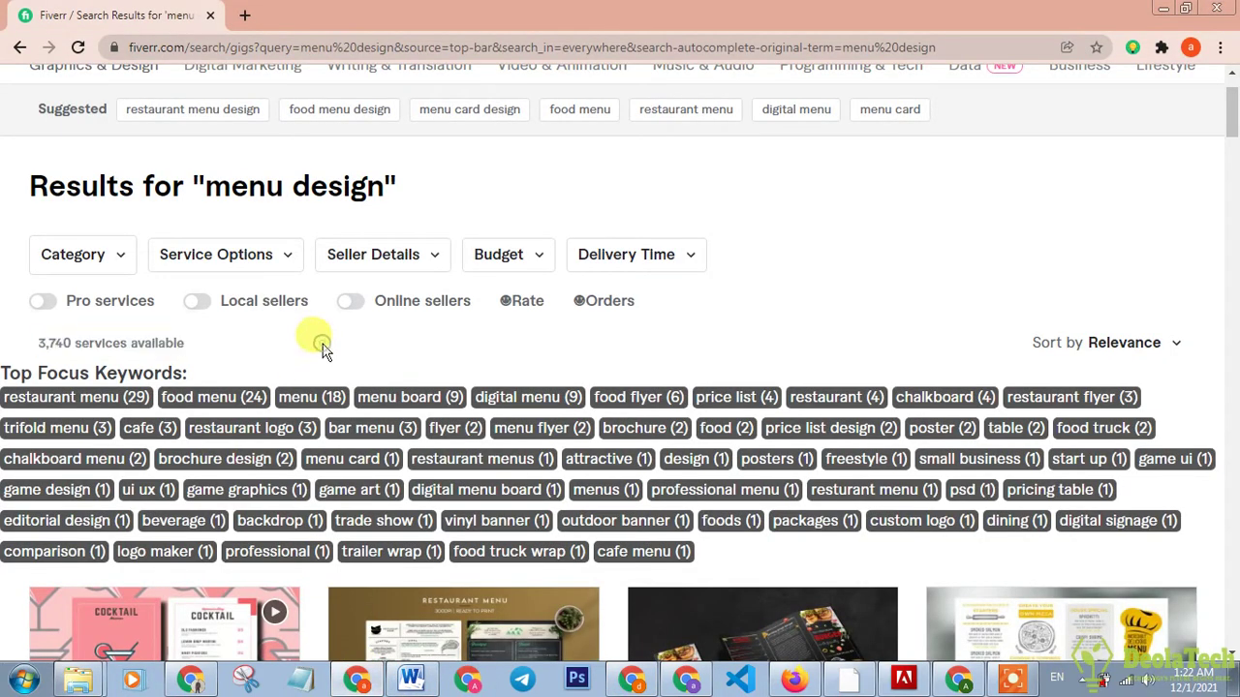
left_click(73, 258)
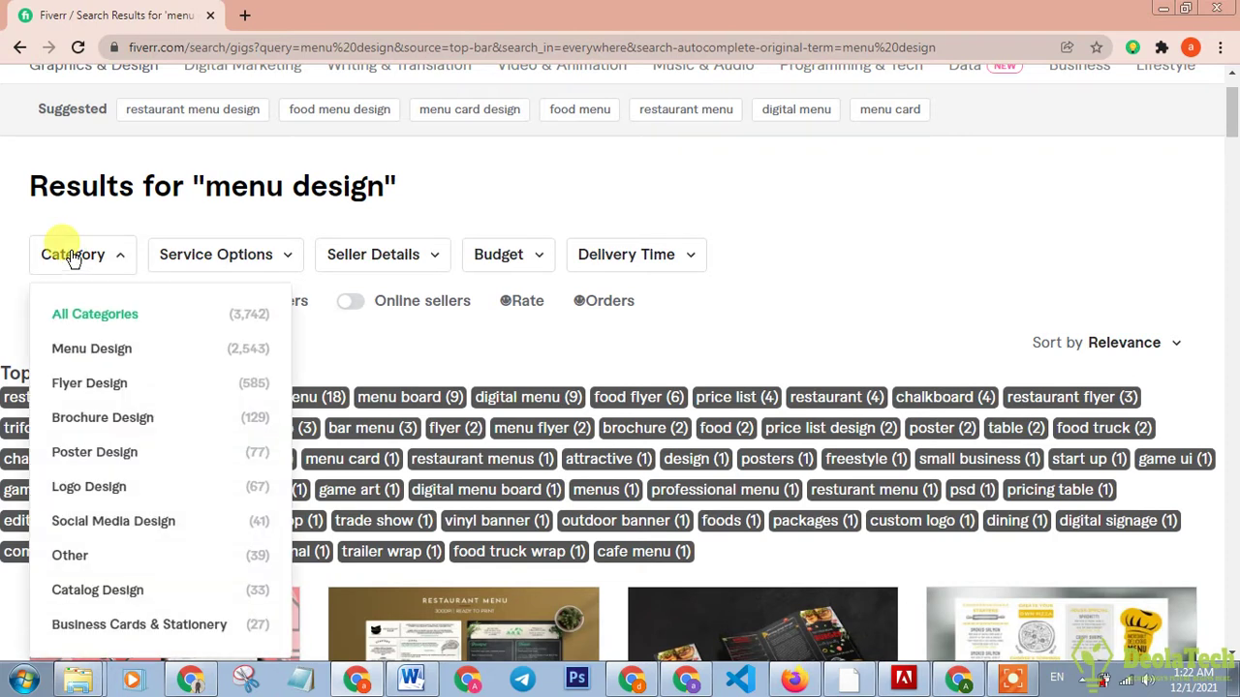
scroll(74, 257, "down", 1)
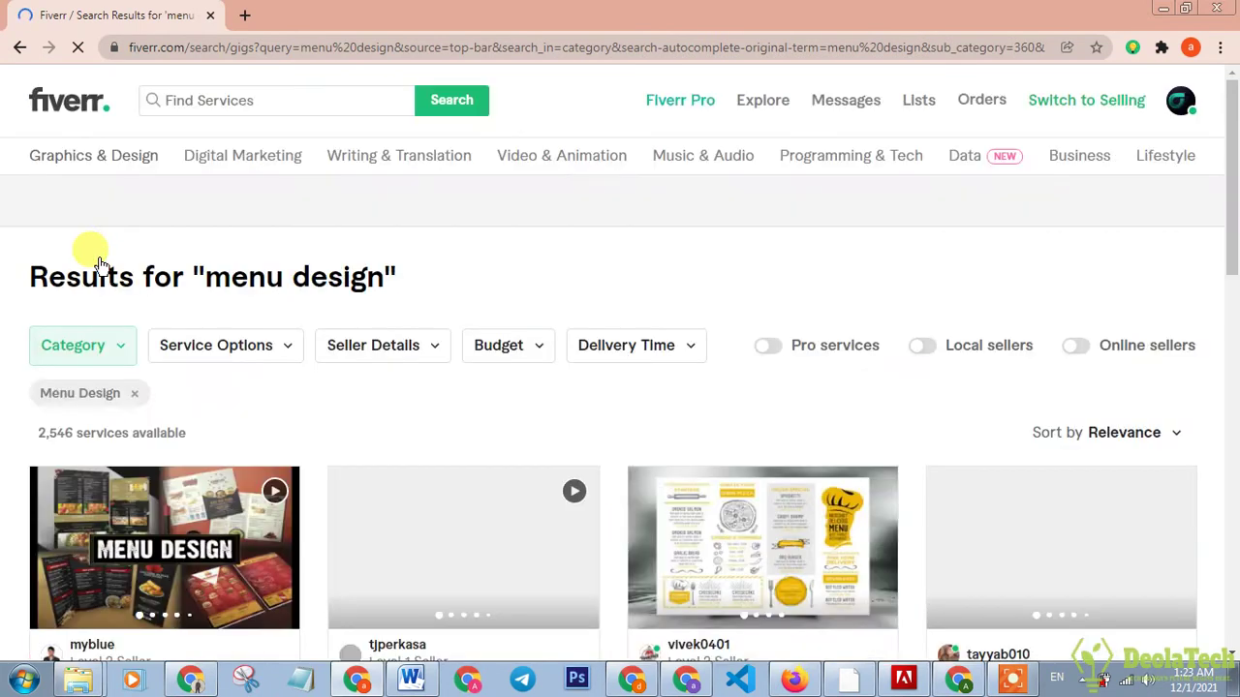
scroll(229, 390, "down", 1)
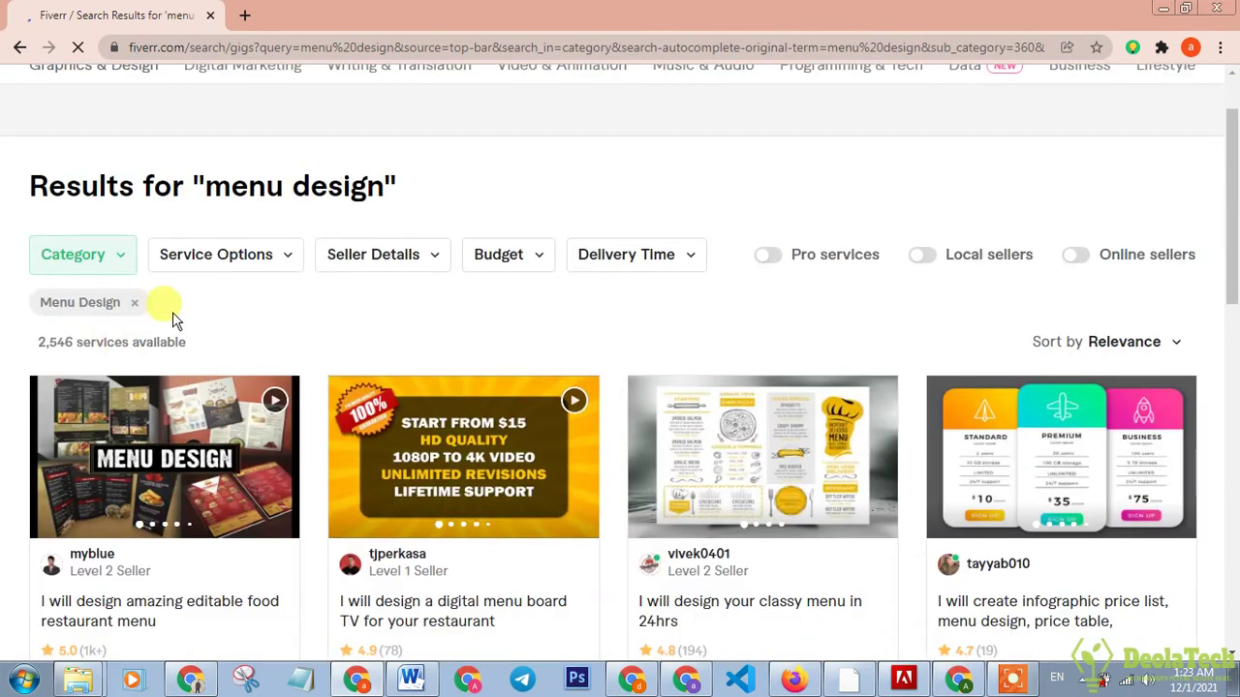
triple_click(35, 358)
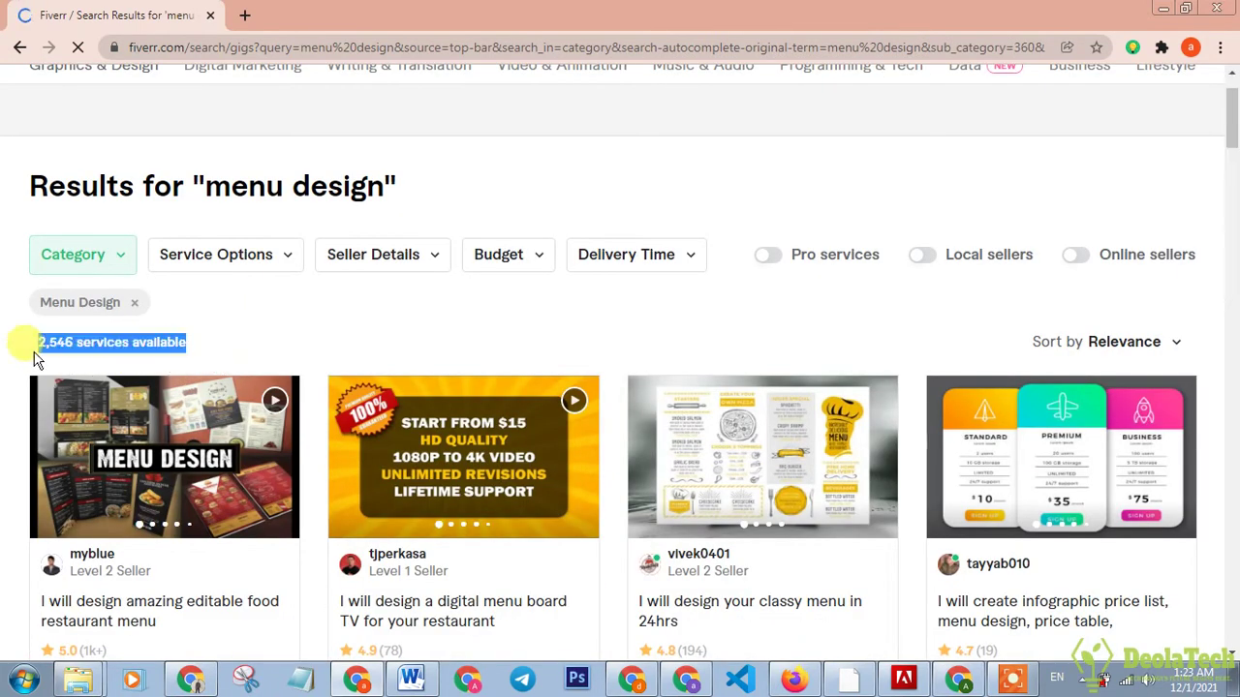
left_click(291, 260)
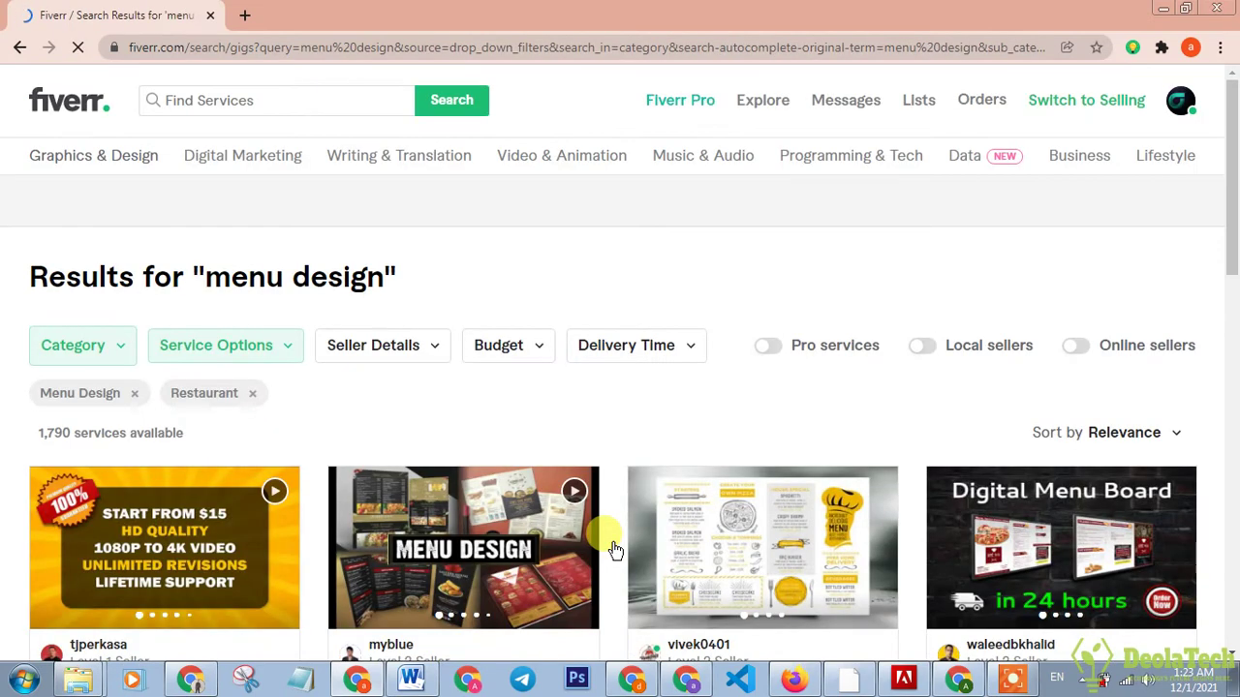
left_click_drag(77, 433, 187, 438)
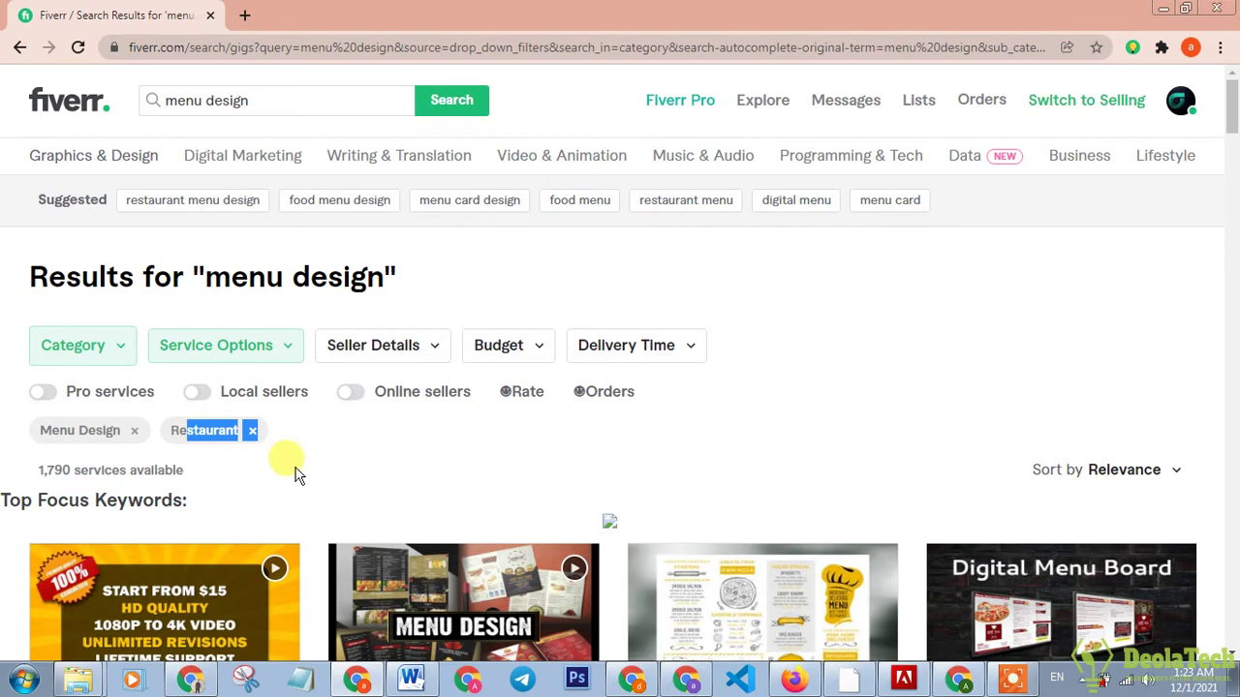
scroll(297, 475, "down", 2)
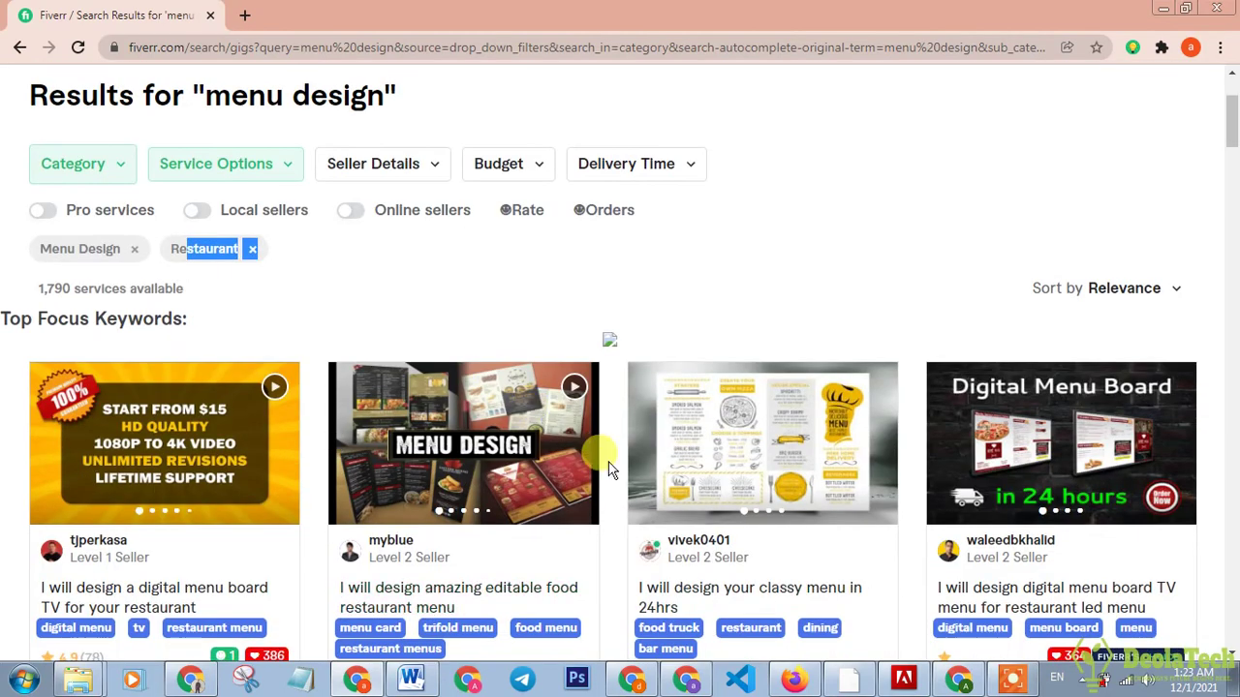
left_click(959, 680)
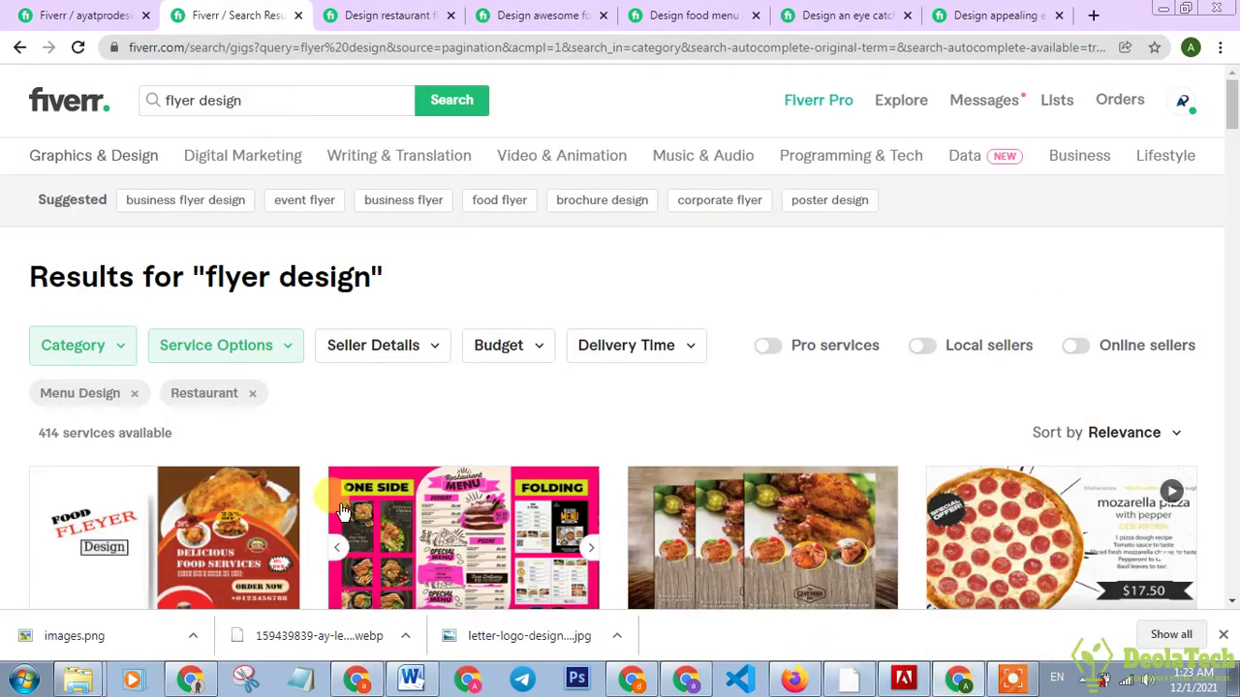
scroll(167, 480, "down", 2)
scroll(291, 373, "up", 2)
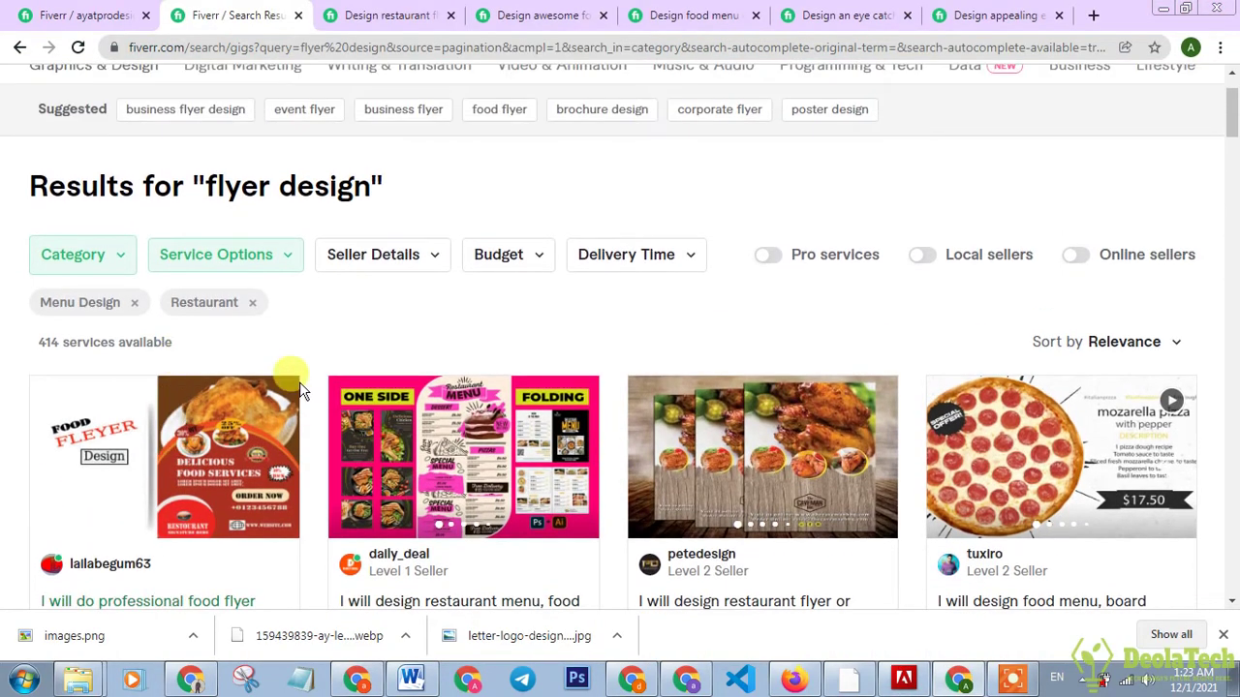
scroll(281, 465, "down", 2)
scroll(286, 489, "up", 2)
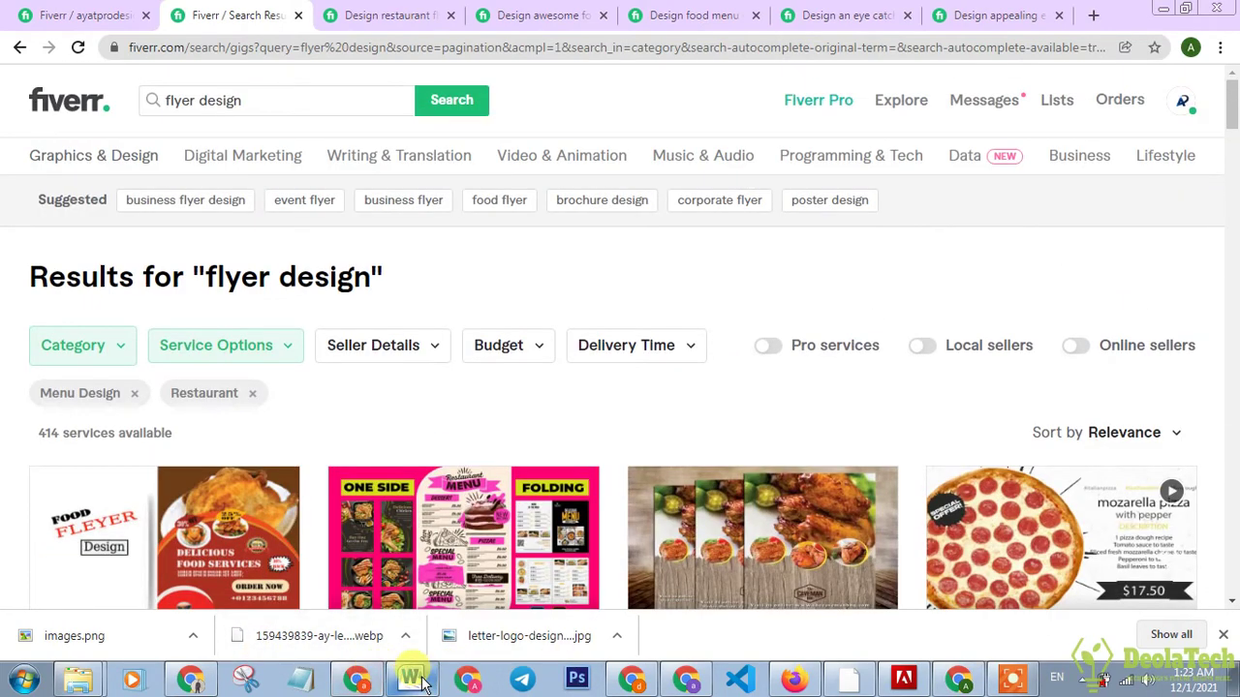
Replace the 'menu design' query with a search for 'flyer design'
left_click(356, 678)
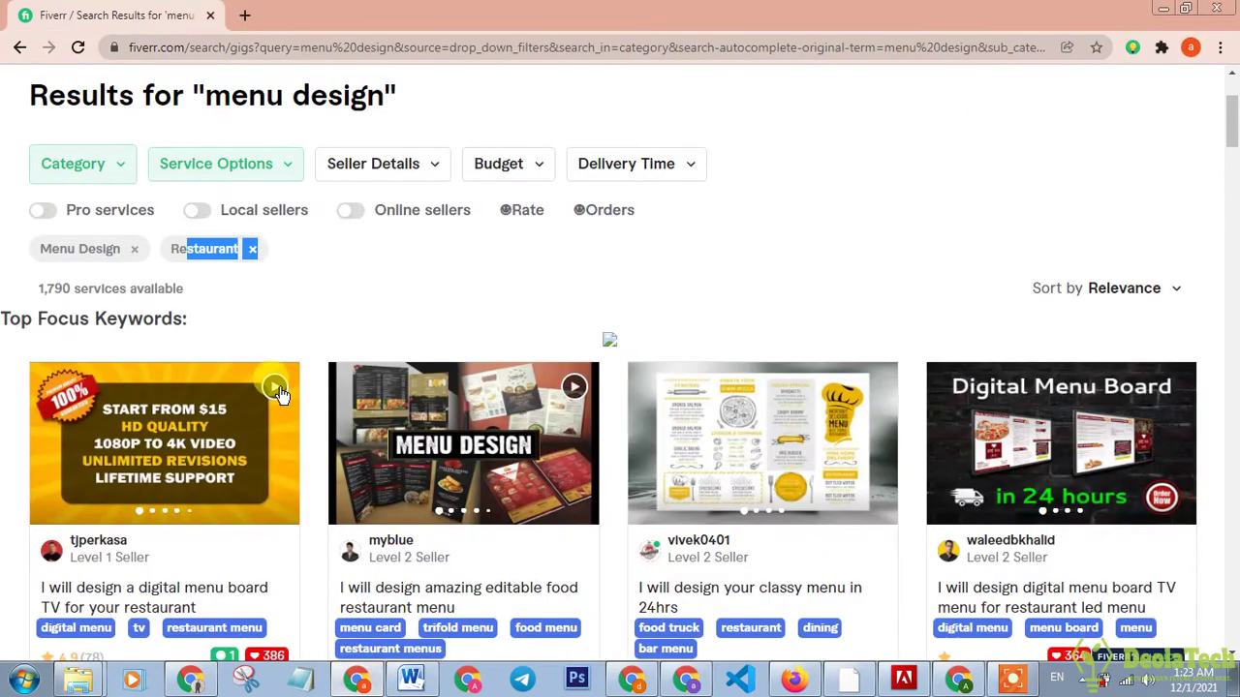
left_click(243, 96)
left_click_drag(243, 97, 58, 92)
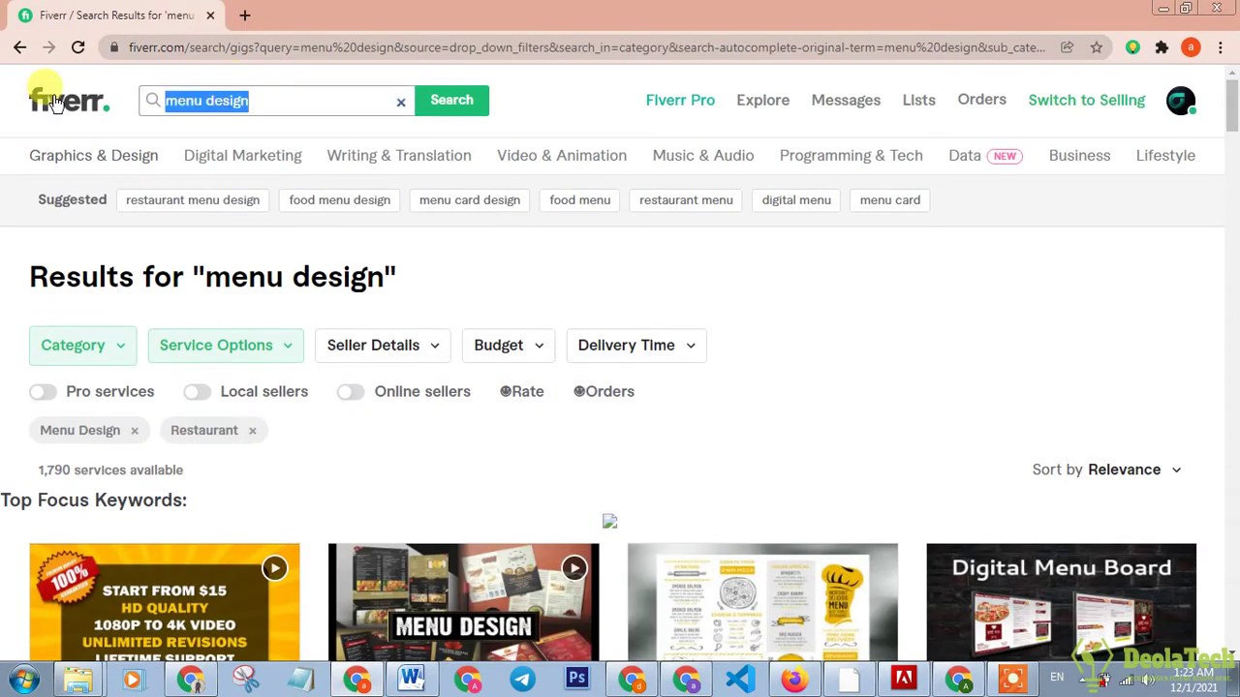
type("flye")
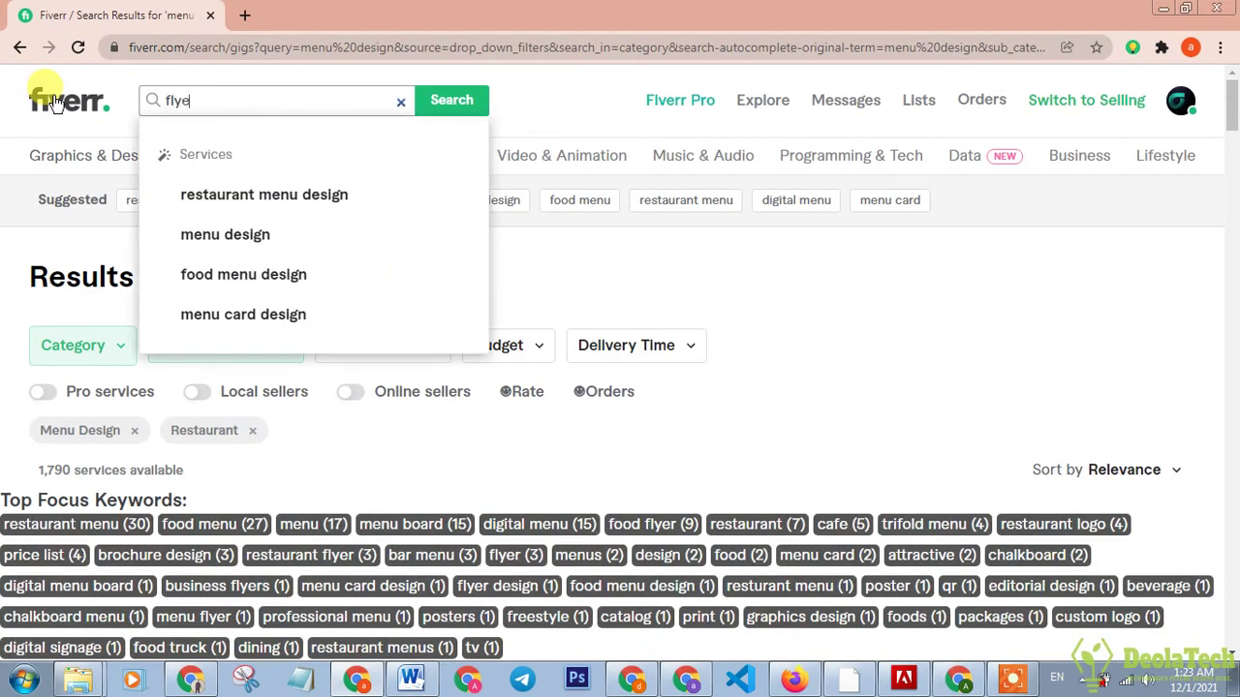
type("r")
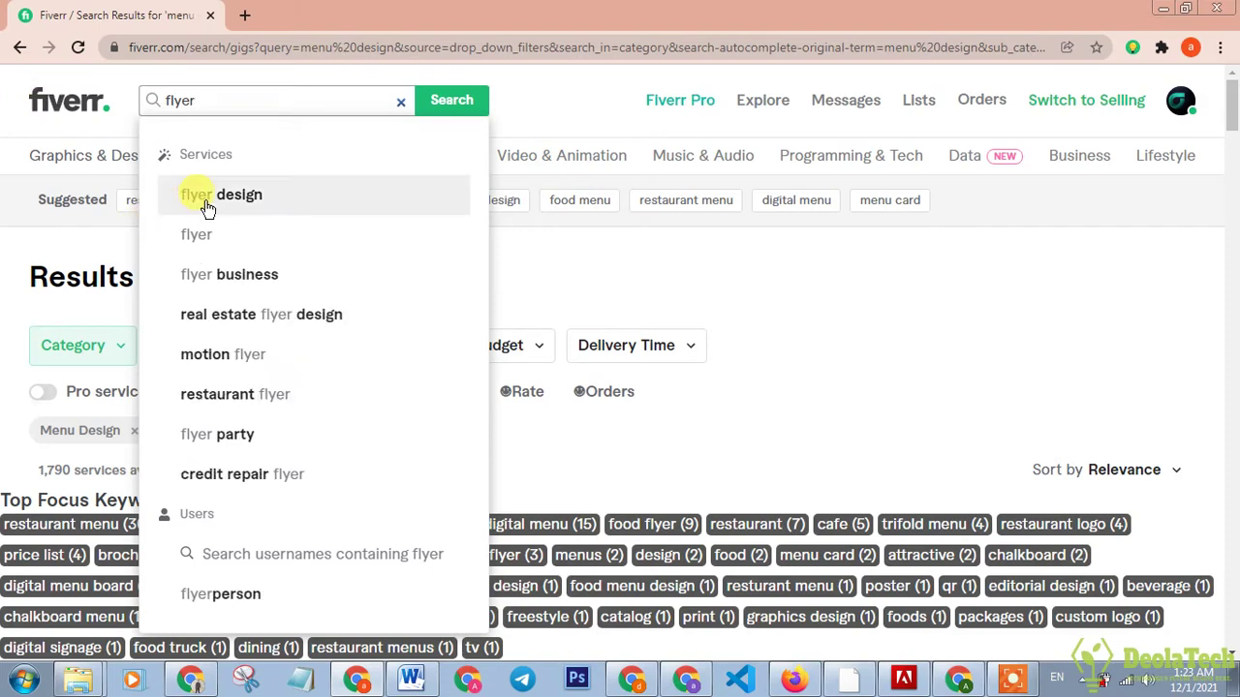
left_click(204, 206)
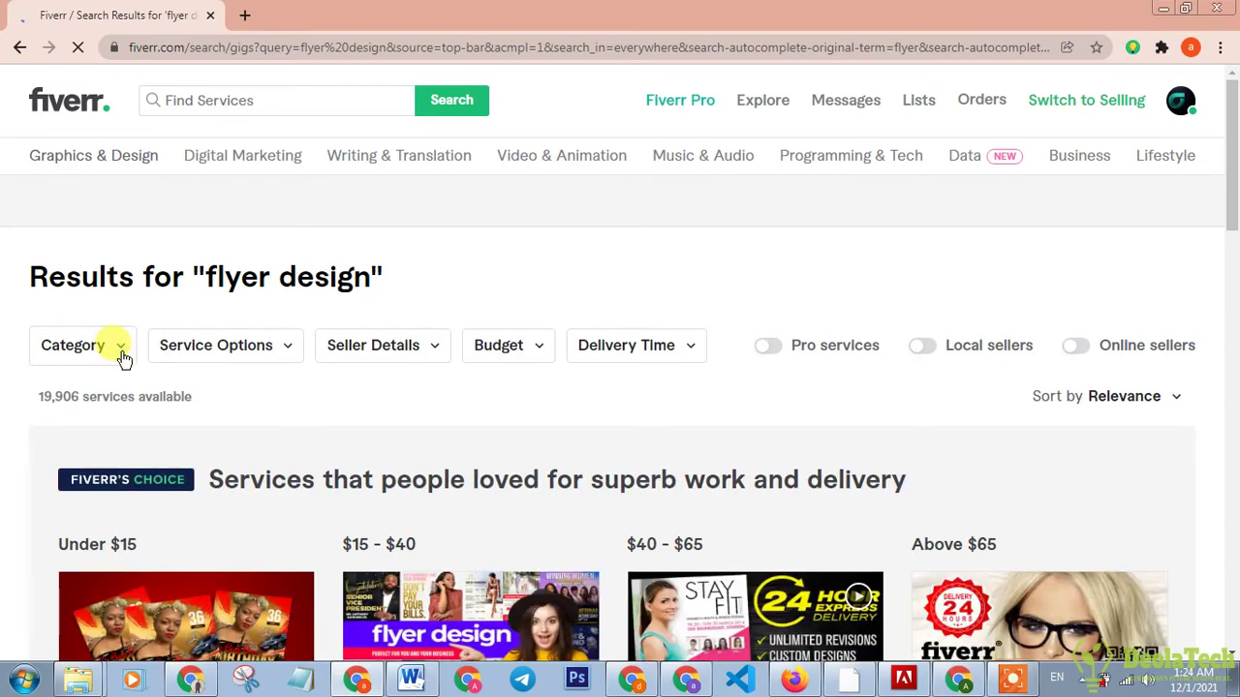
Filter the flyer design results to Menu Design category and Restaurant service option (414 services)
scroll(123, 358, "down", 1)
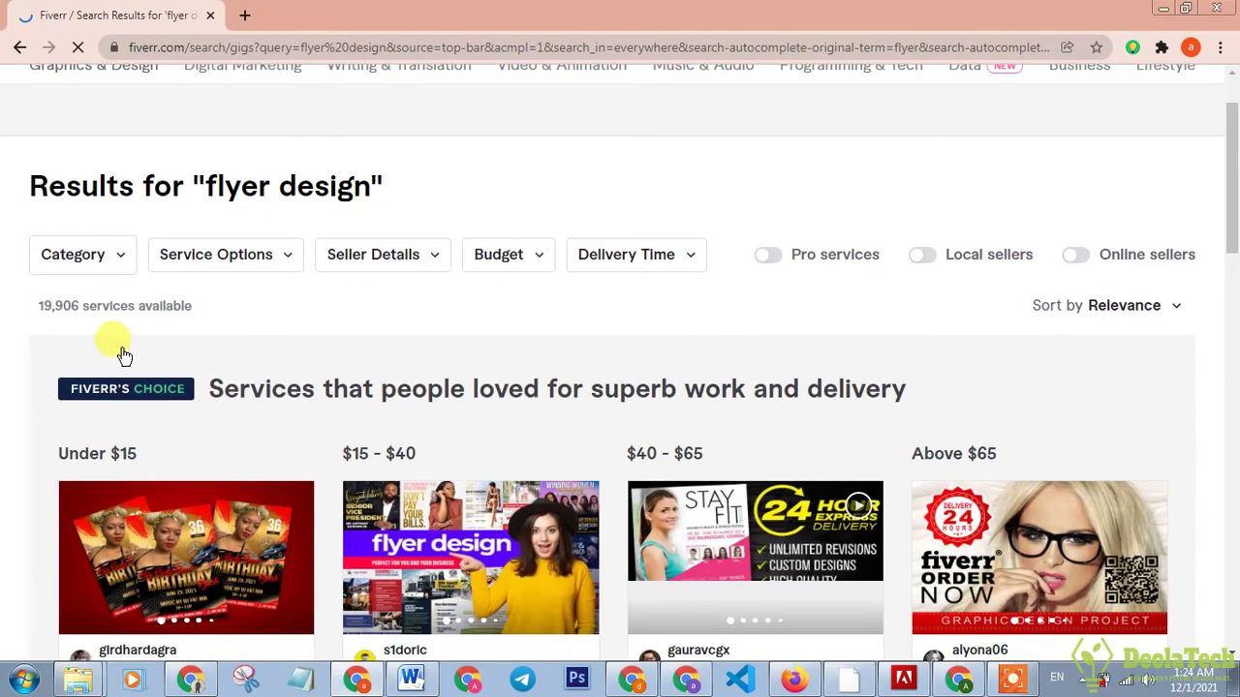
left_click(116, 258)
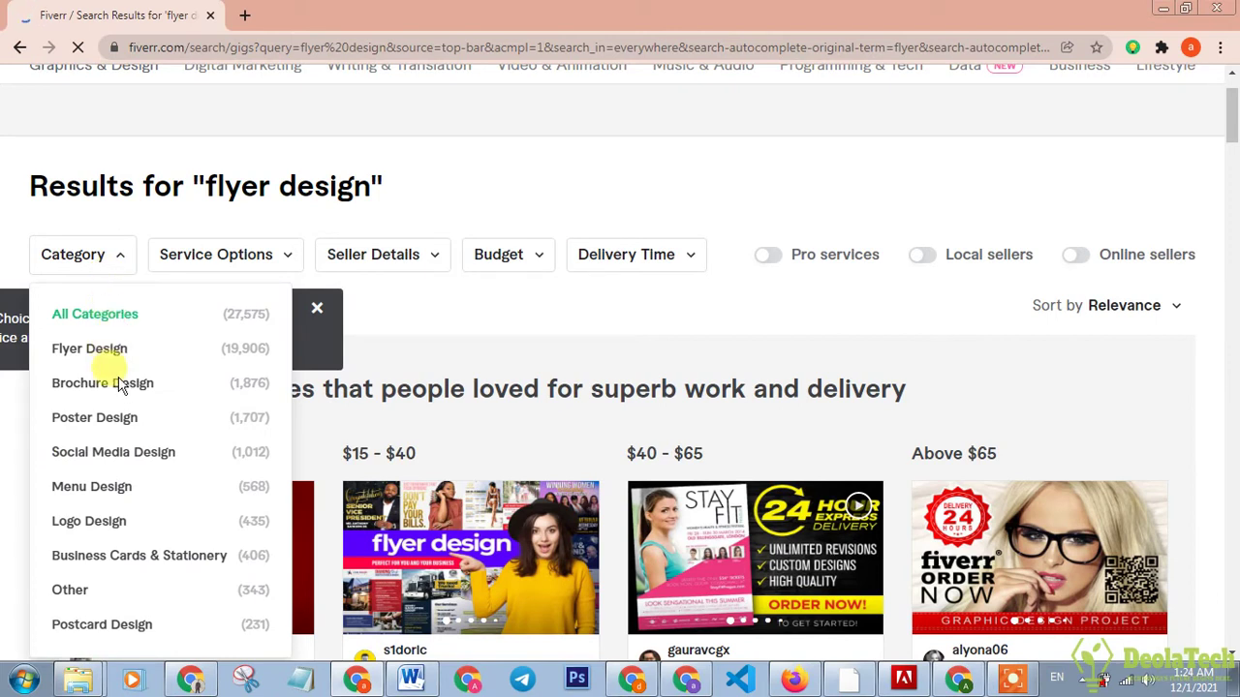
left_click(92, 489)
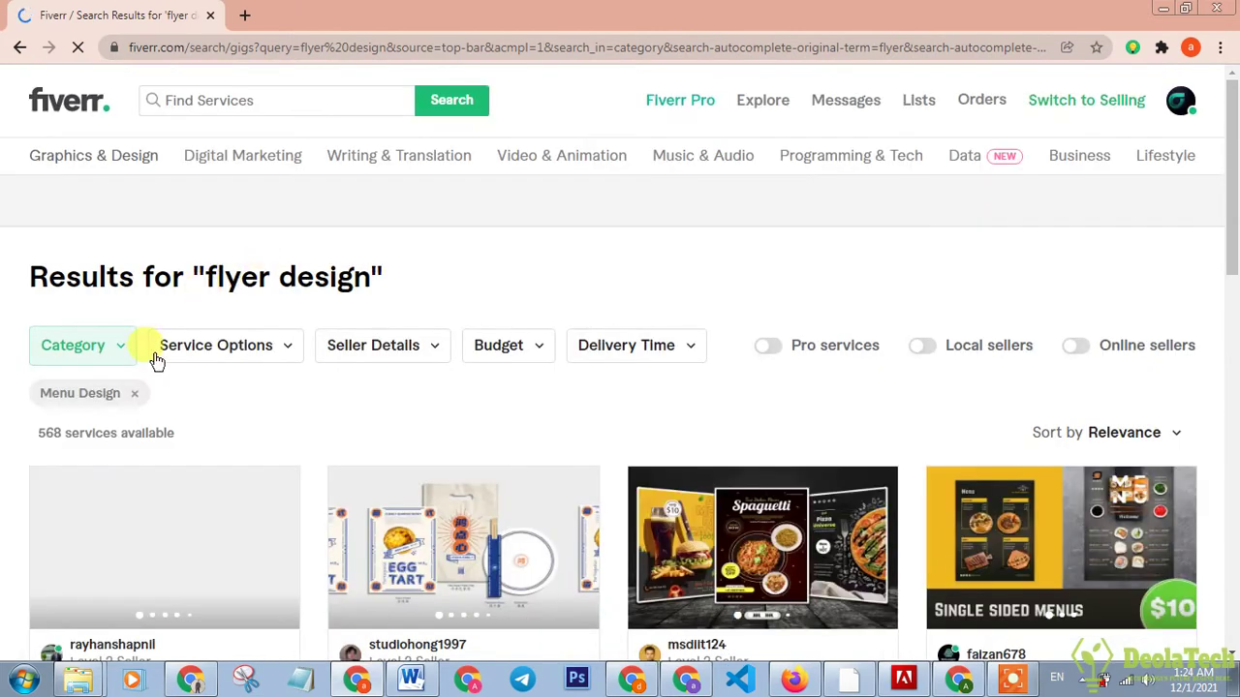
left_click(287, 347)
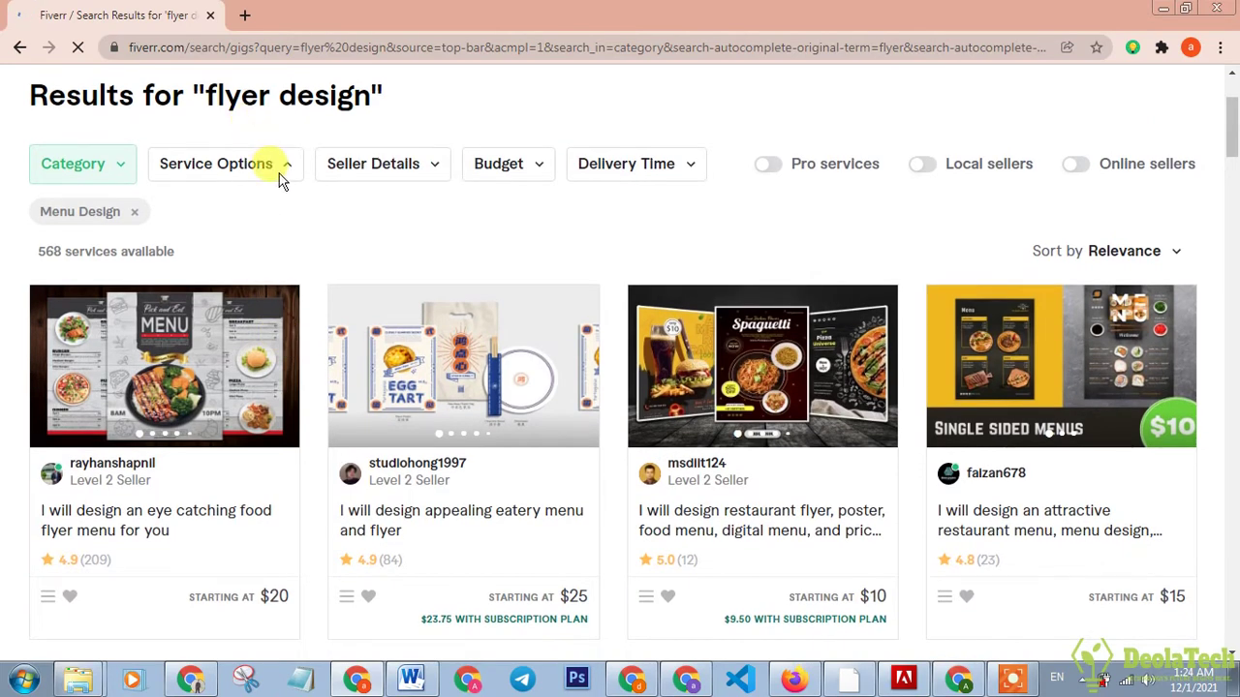
left_click(228, 266)
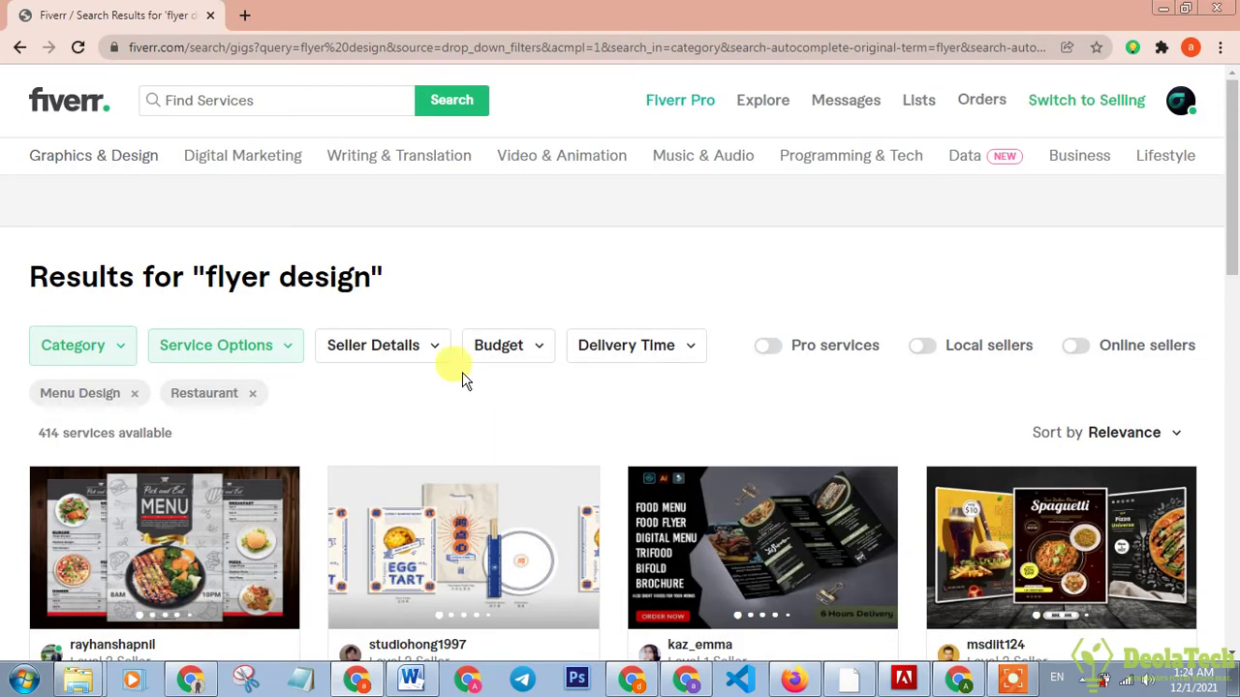
scroll(644, 373, "down", 3)
scroll(419, 404, "up", 2)
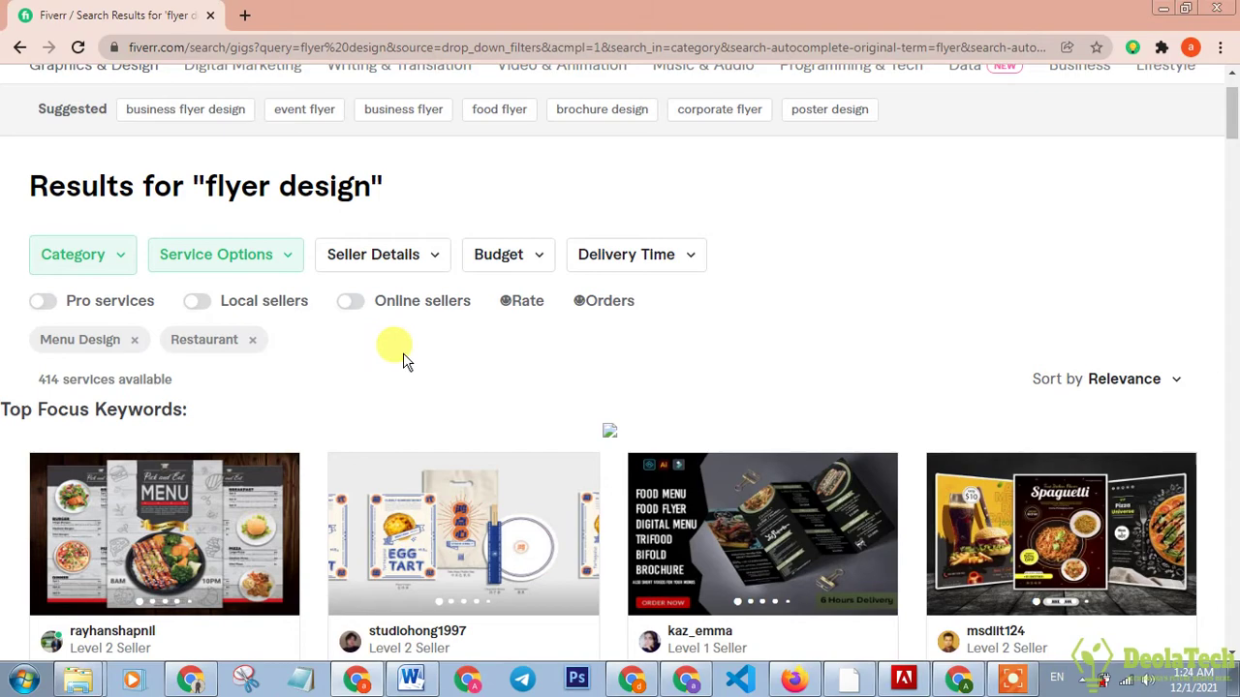
scroll(401, 355, "down", 5)
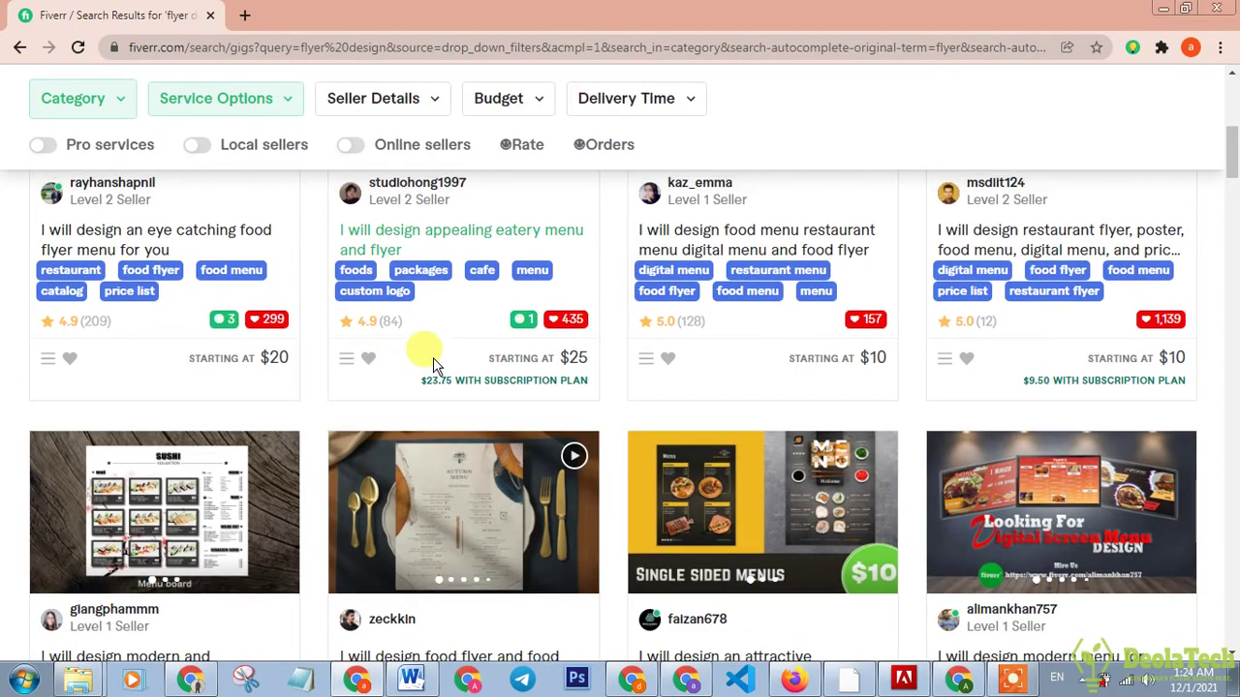
scroll(429, 353, "up", 2)
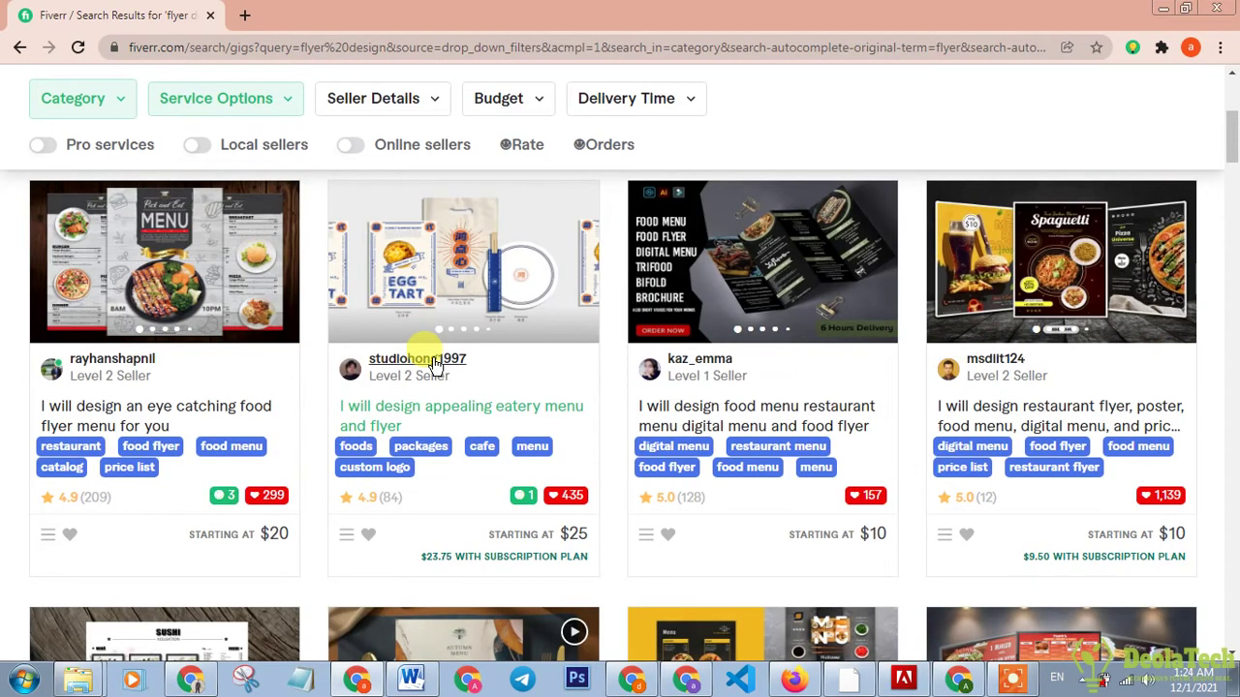
scroll(210, 366, "up", 5)
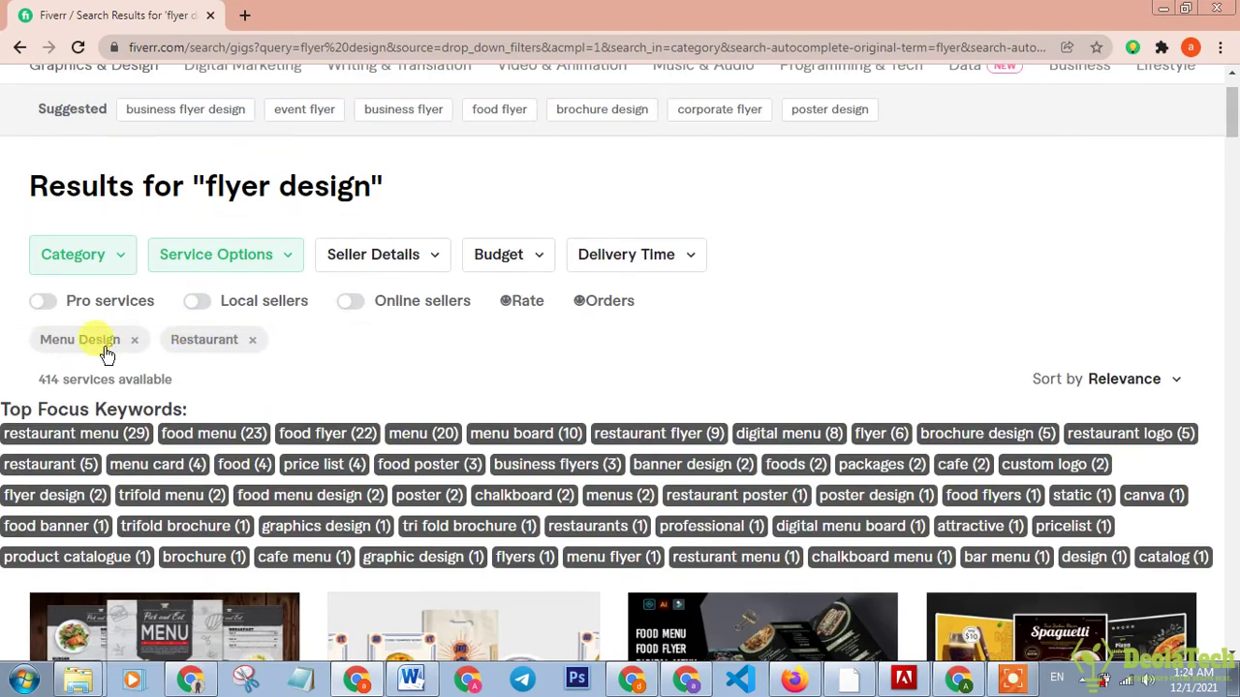
scroll(174, 272, "up", 1)
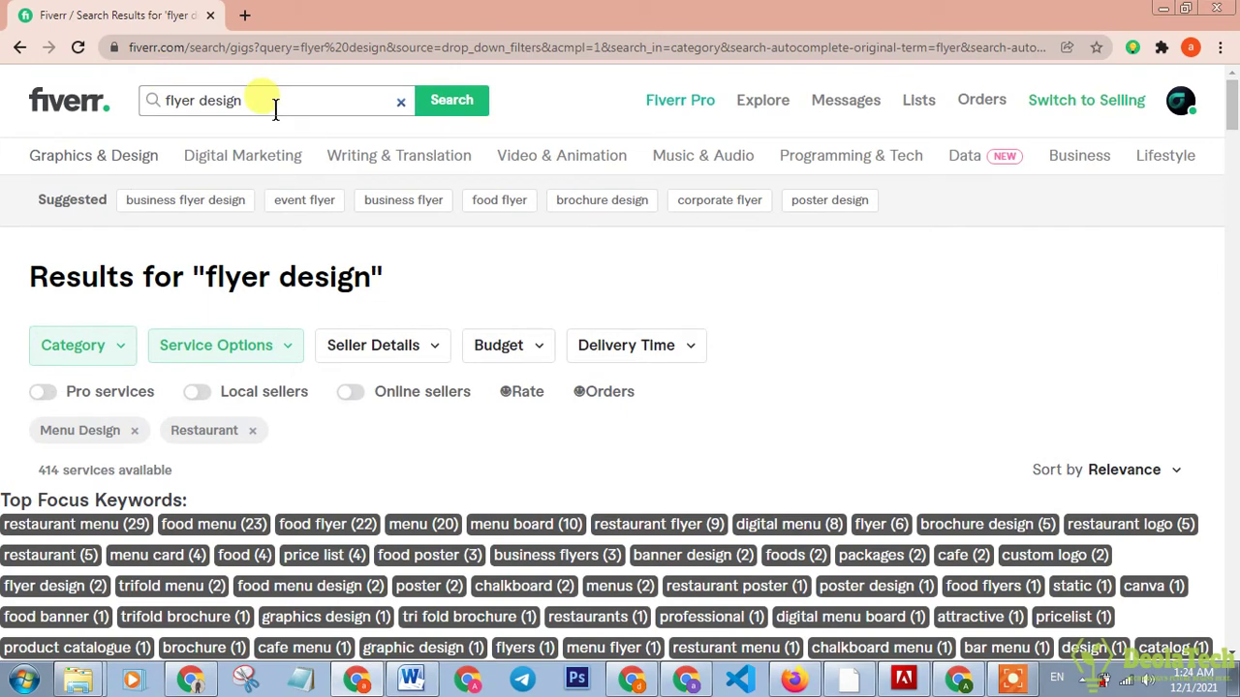
left_click_drag(275, 109, 140, 104)
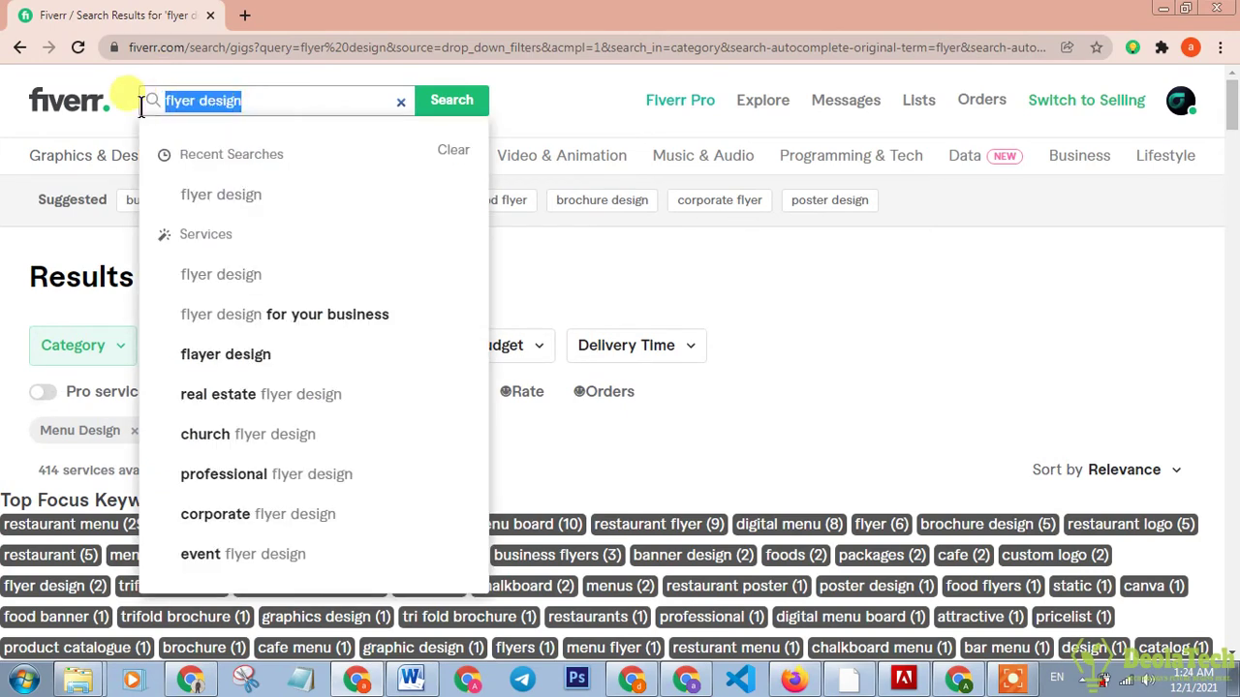
left_click(9, 431)
left_click_drag(10, 431, 147, 439)
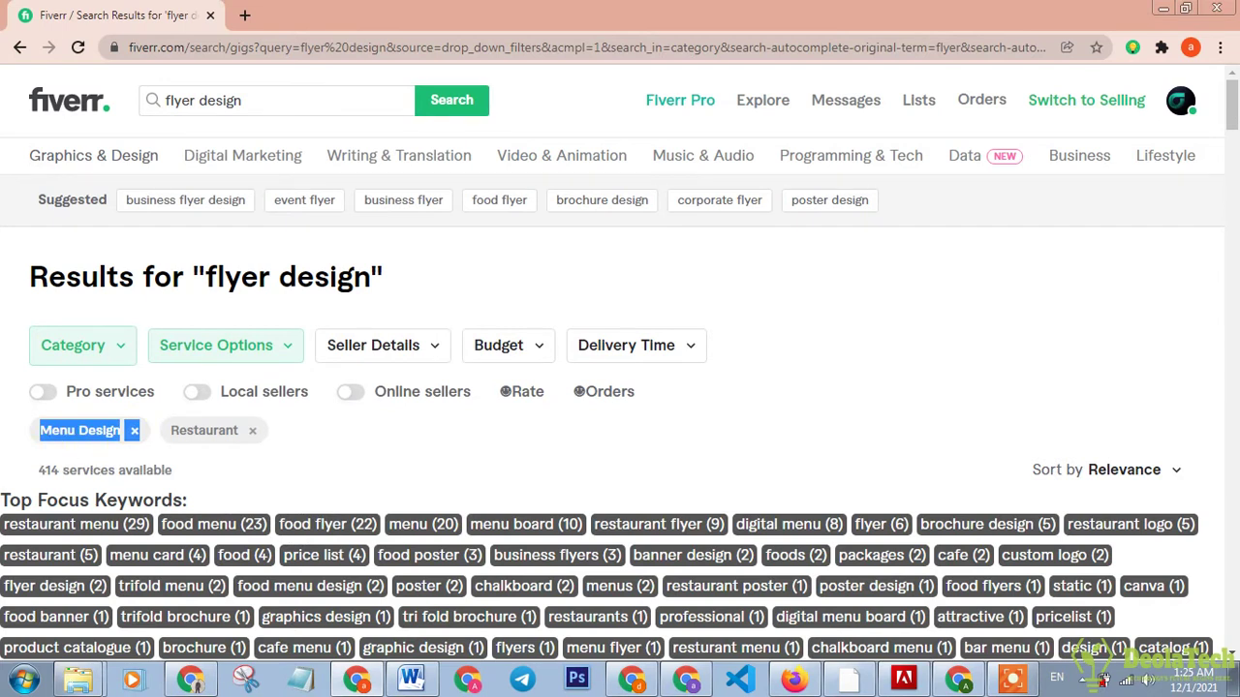
left_click(4, 430)
left_click_drag(162, 430, 268, 437)
left_click(401, 453)
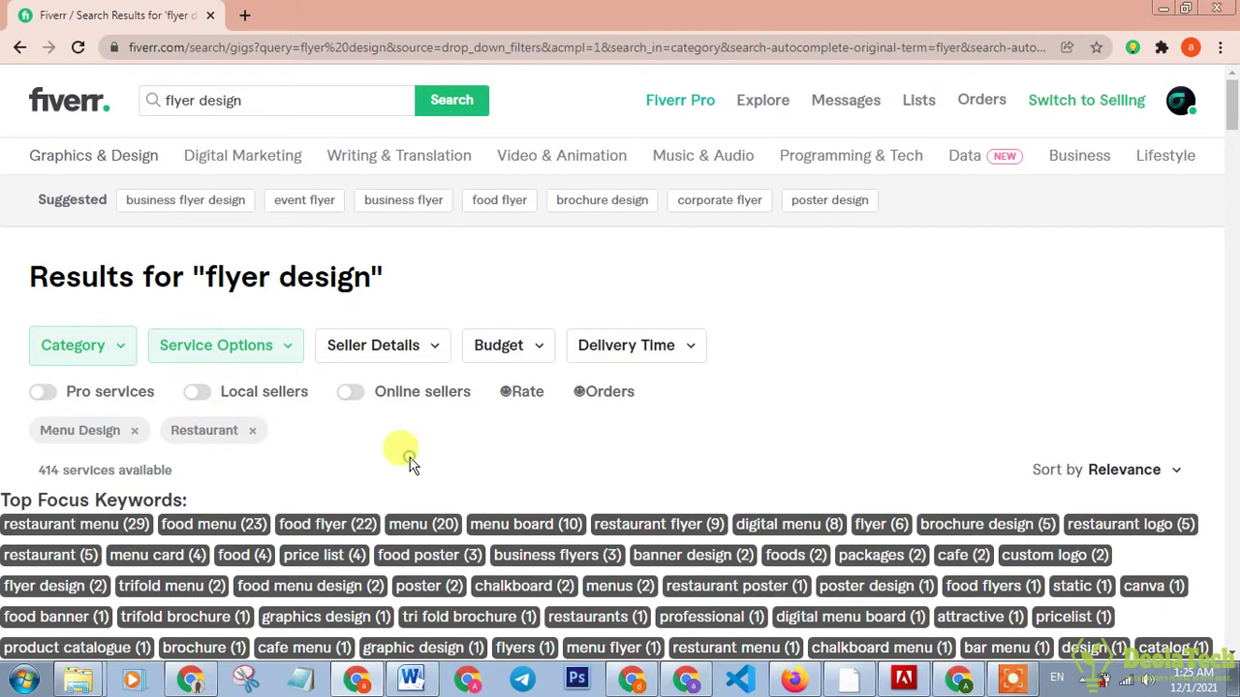
Review the flyer design keywords and gig cards, highlighting 'restaurant menu' and 'menu' keywords
scroll(58, 426, "down", 1)
scroll(368, 409, "up", 1)
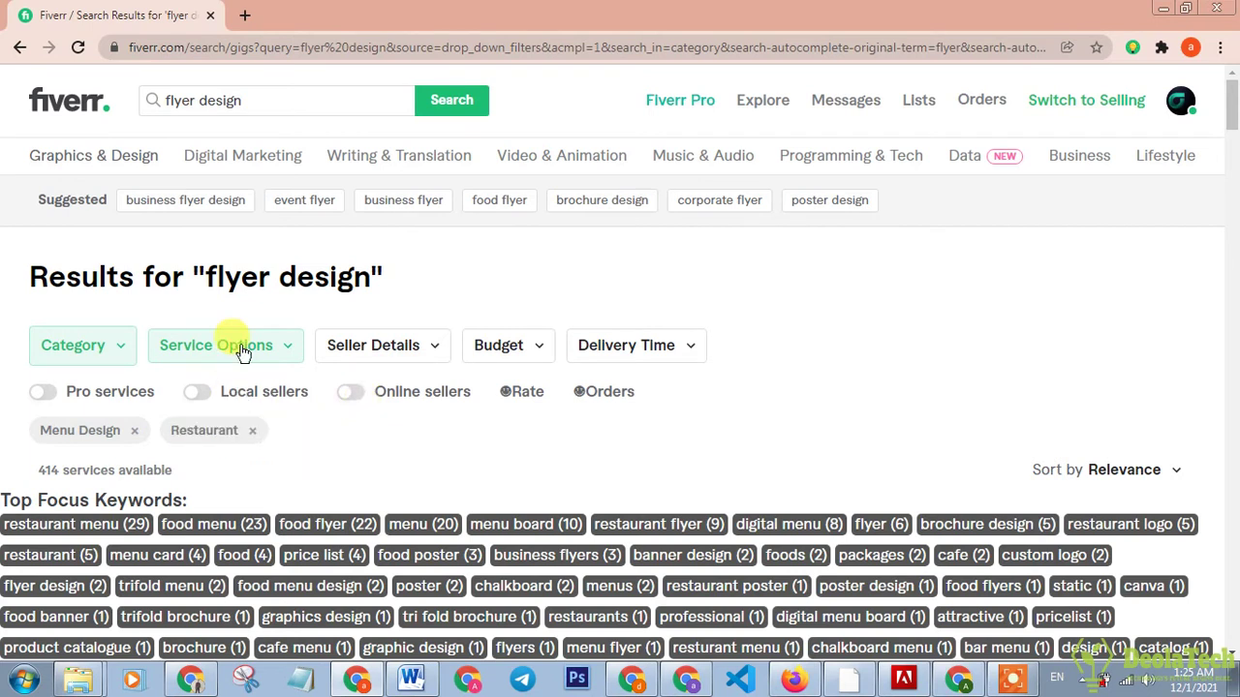
scroll(91, 366, "down", 1)
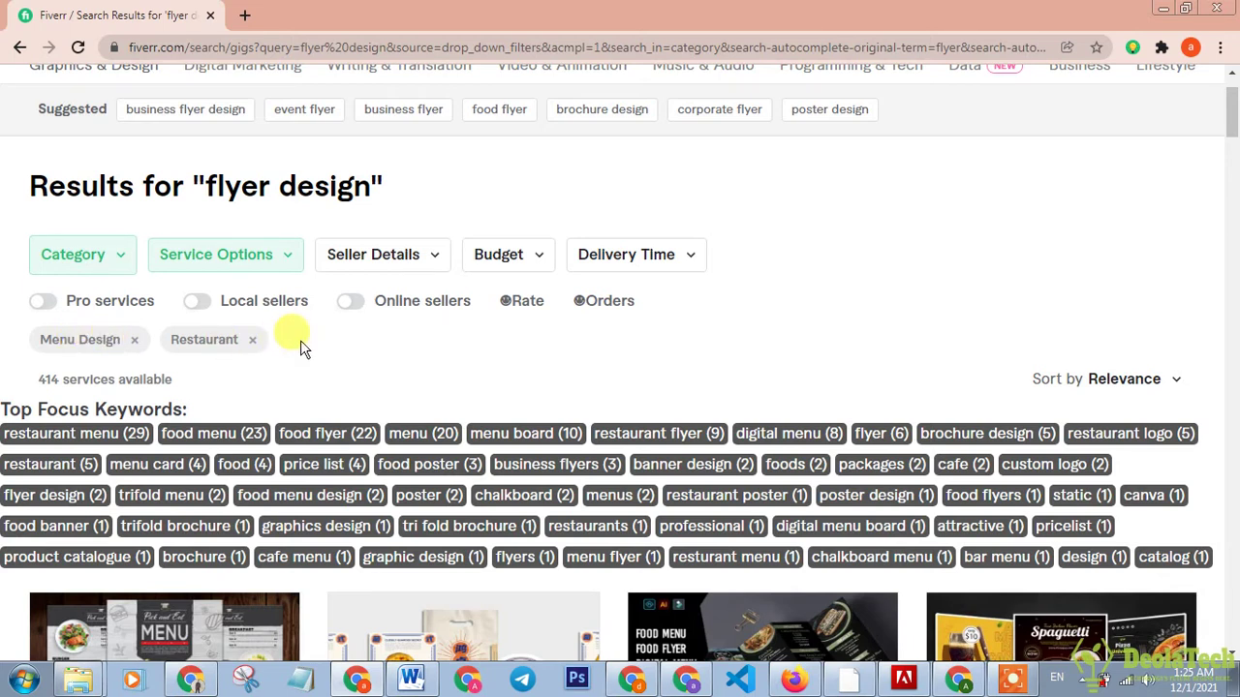
scroll(300, 340, "down", 1)
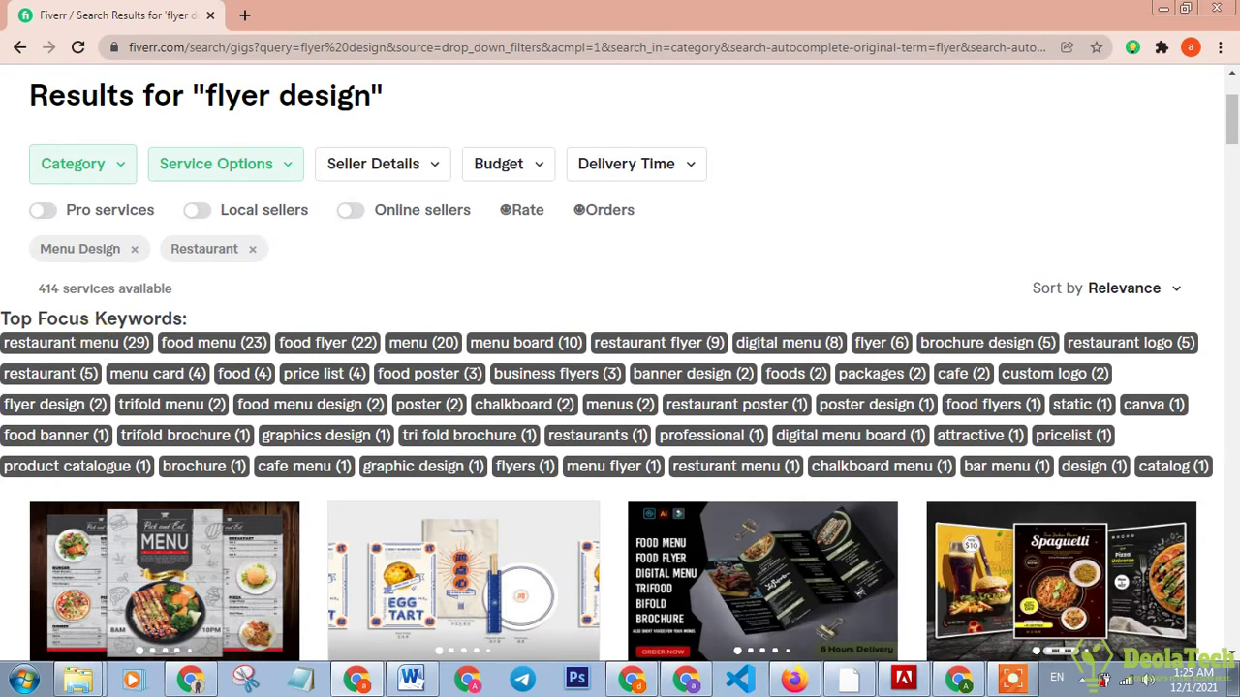
left_click_drag(4, 339, 321, 339)
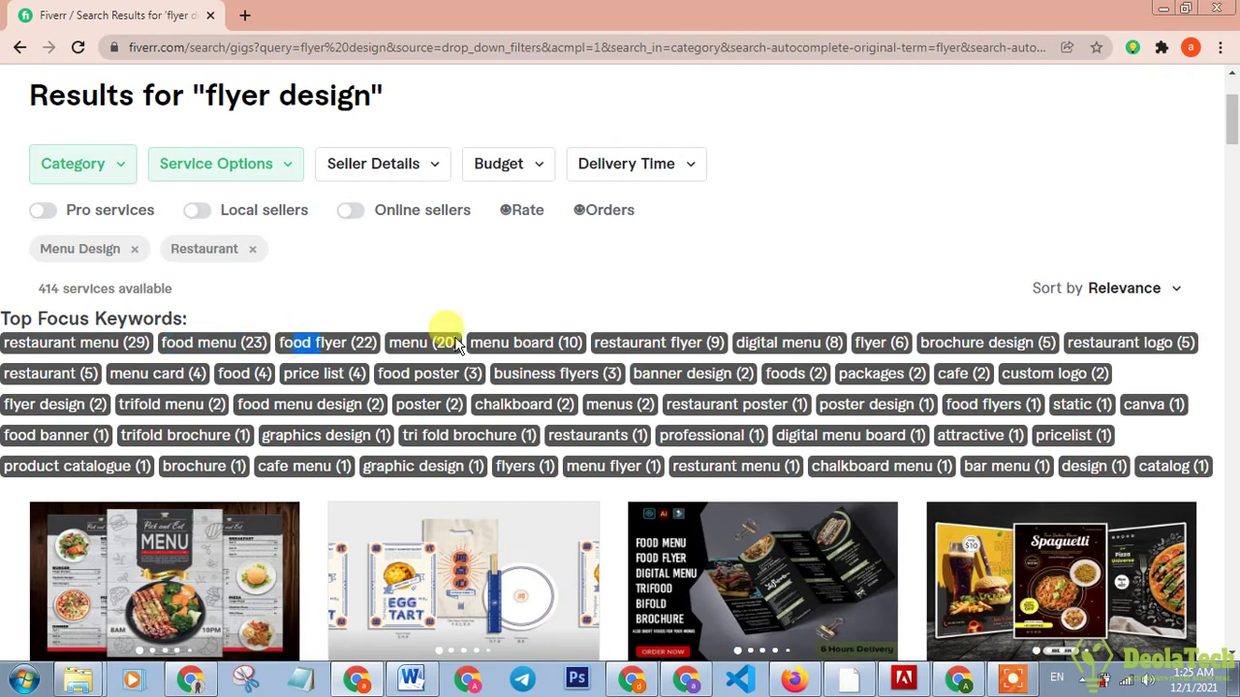
left_click_drag(412, 341, 539, 331)
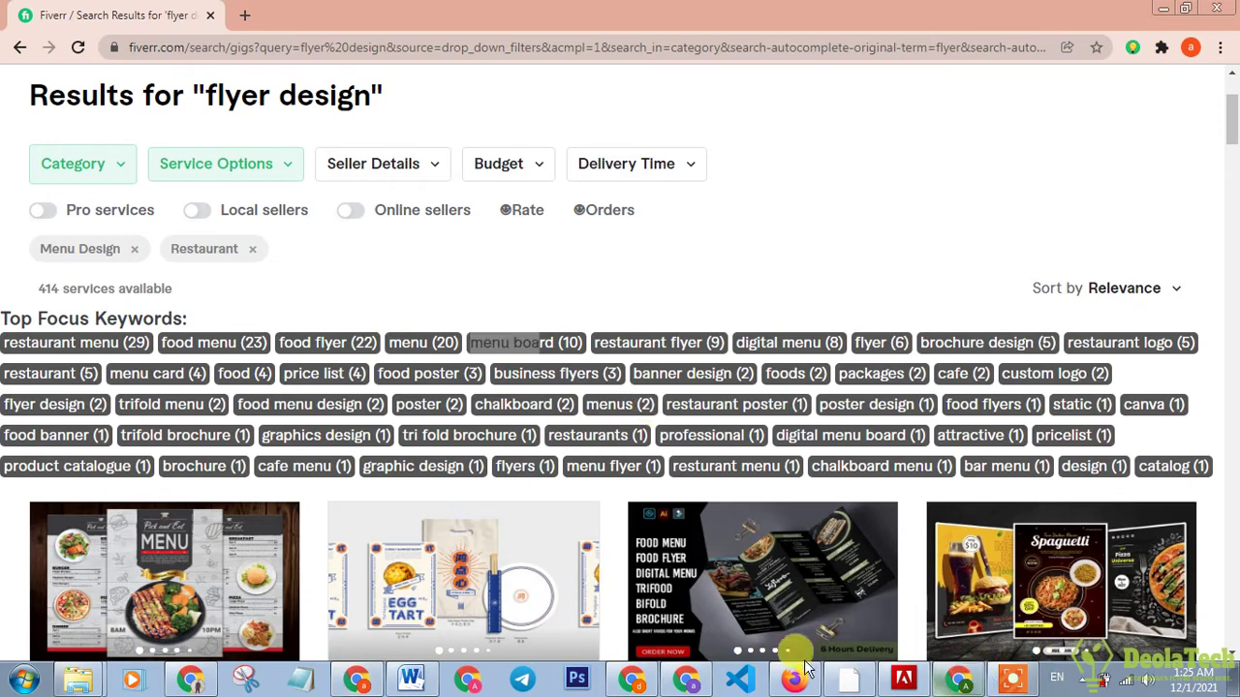
scroll(396, 484, "down", 3)
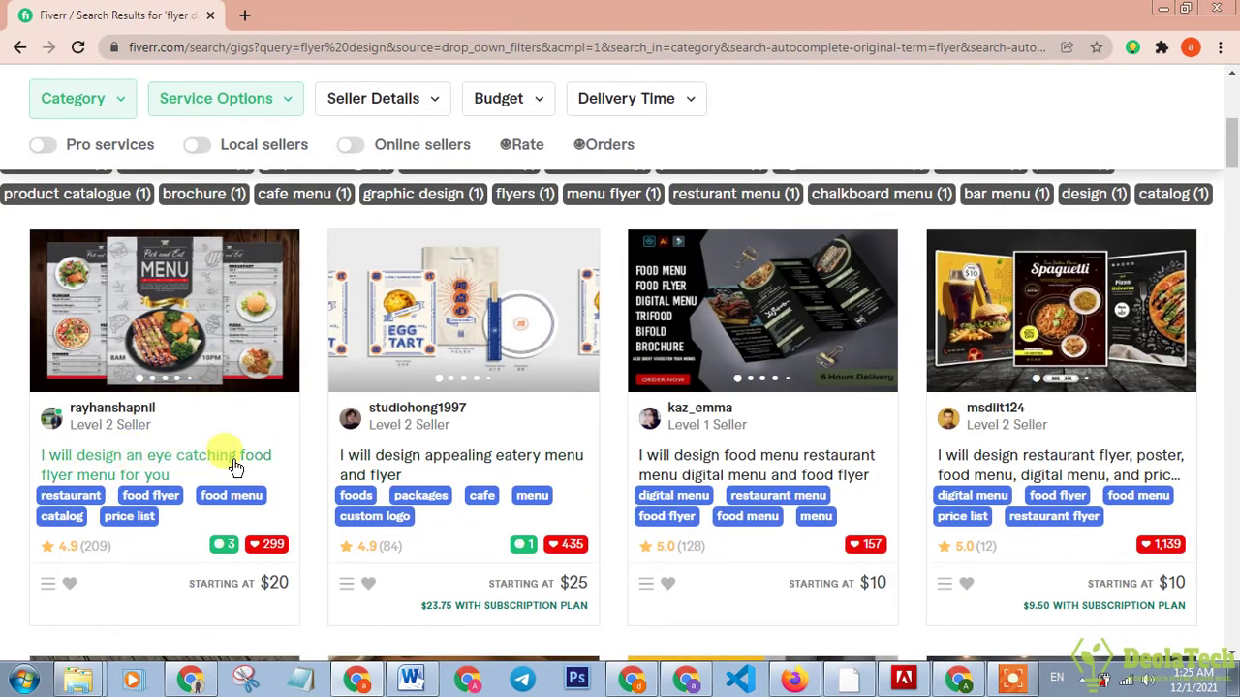
scroll(78, 475, "down", 1)
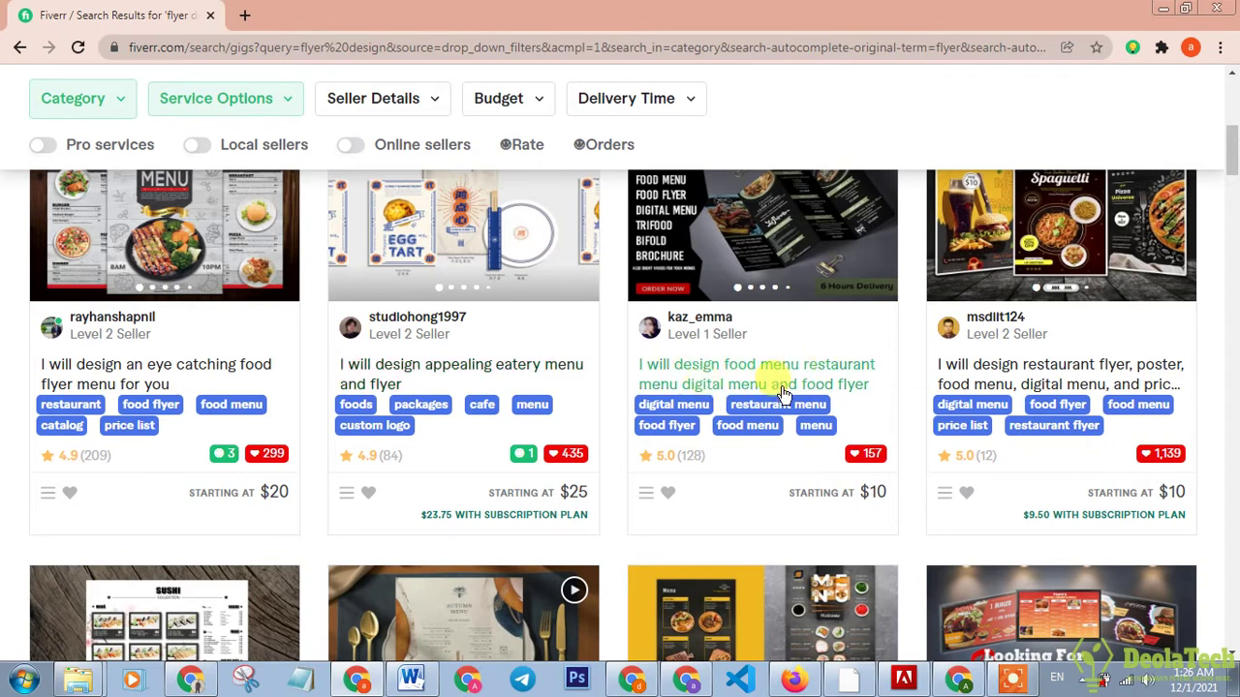
scroll(531, 447, "down", 1)
scroll(531, 448, "down", 1)
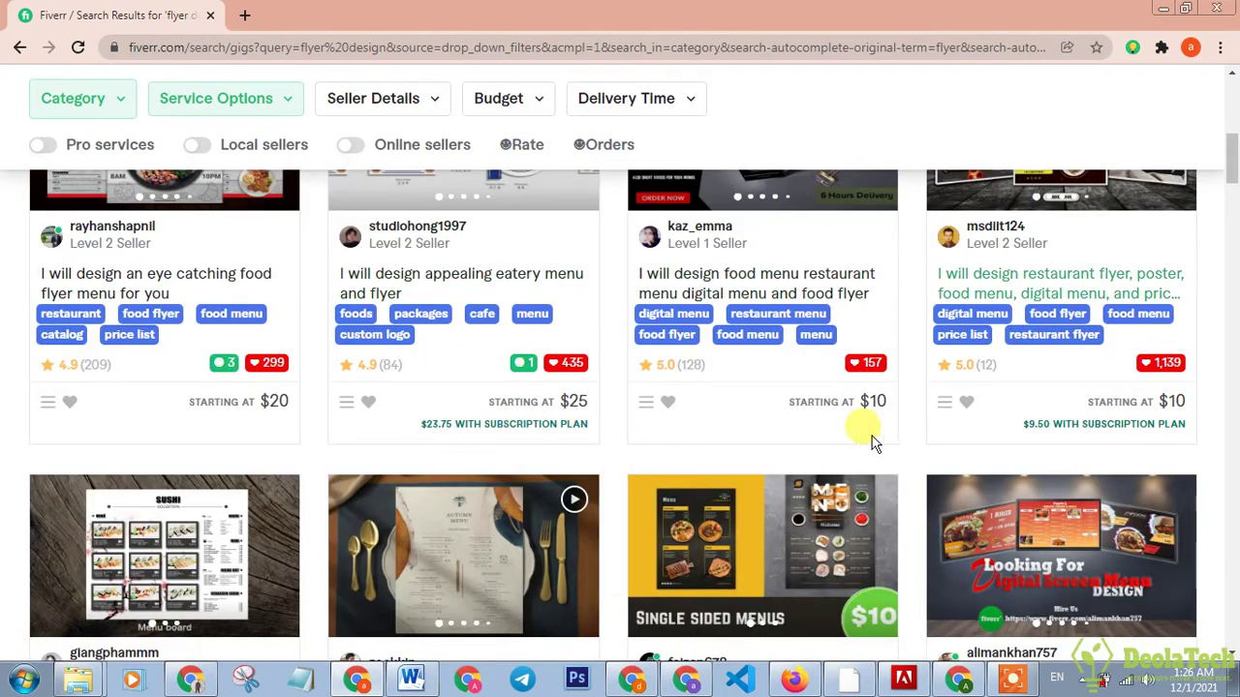
scroll(484, 441, "up", 1)
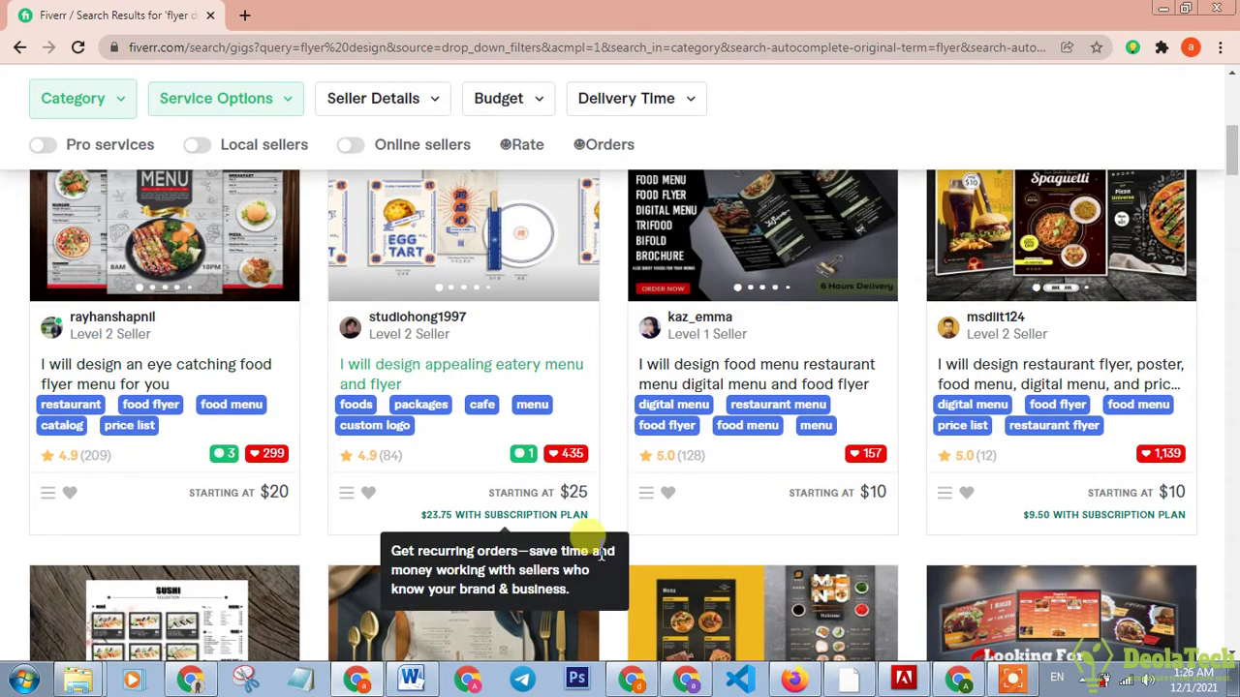
In the new gig draft, enter the title 'I will do eye catchy menu design for you'
left_click(1010, 681)
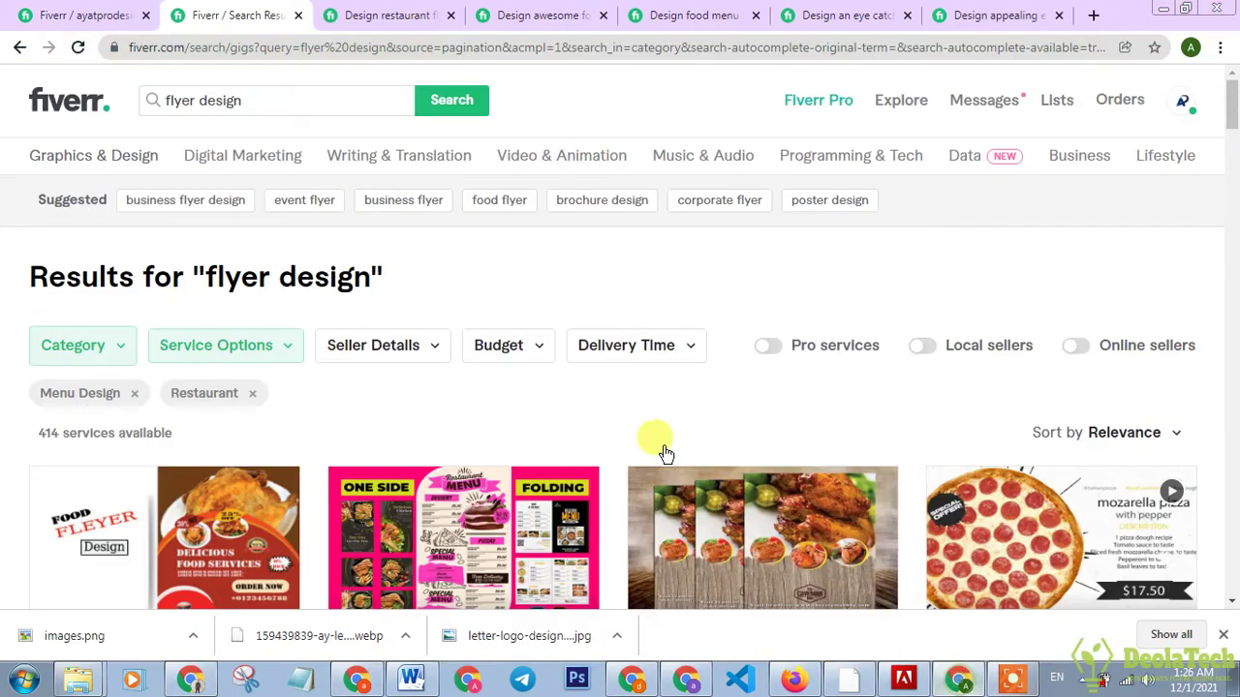
left_click(124, 16)
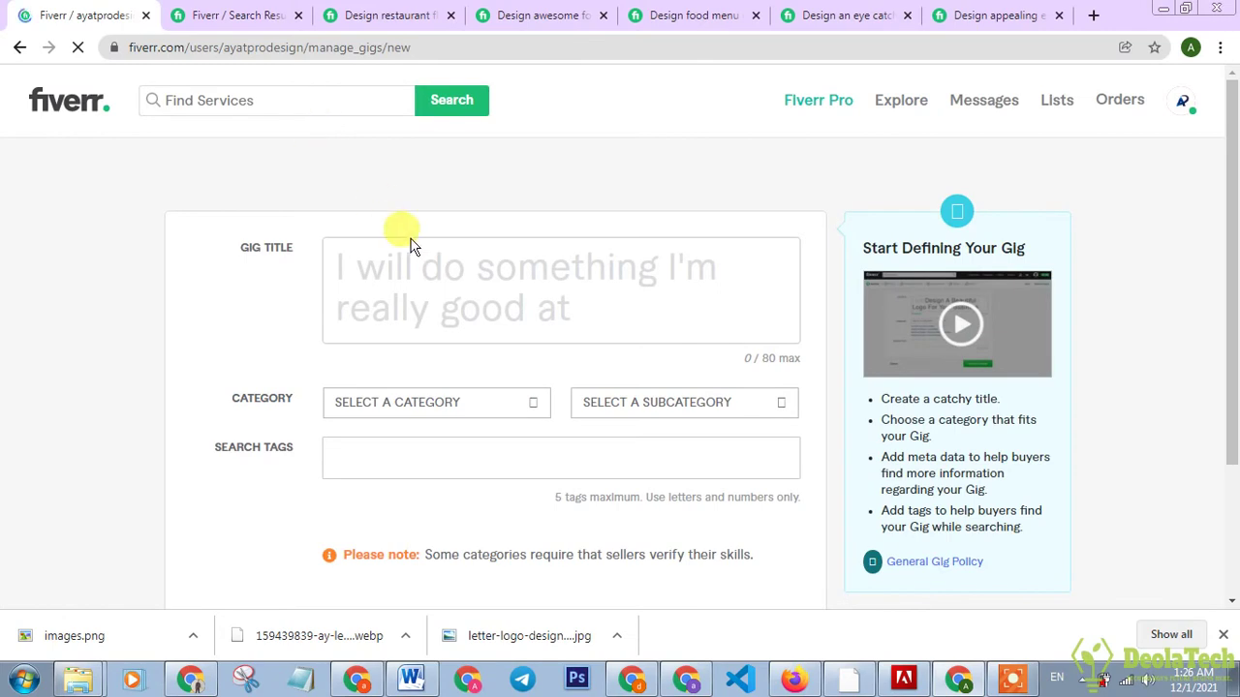
left_click(416, 329)
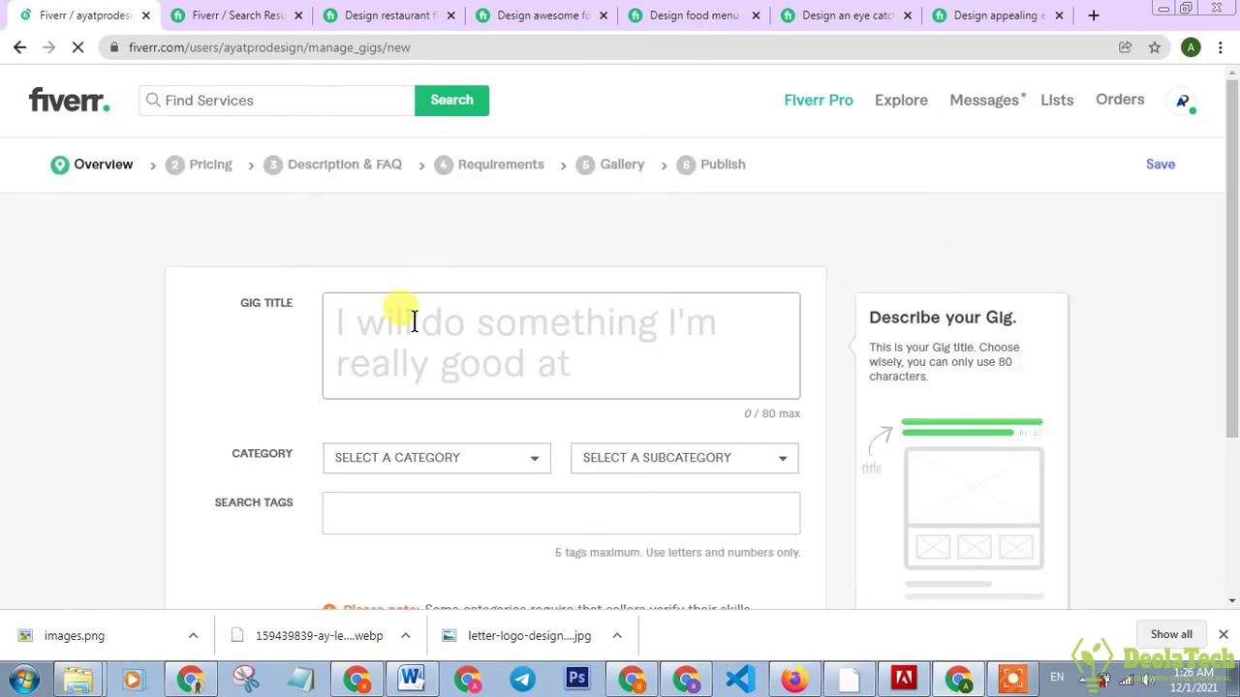
type("fo")
key("BackSpace")
key("BackSpace")
type("d")
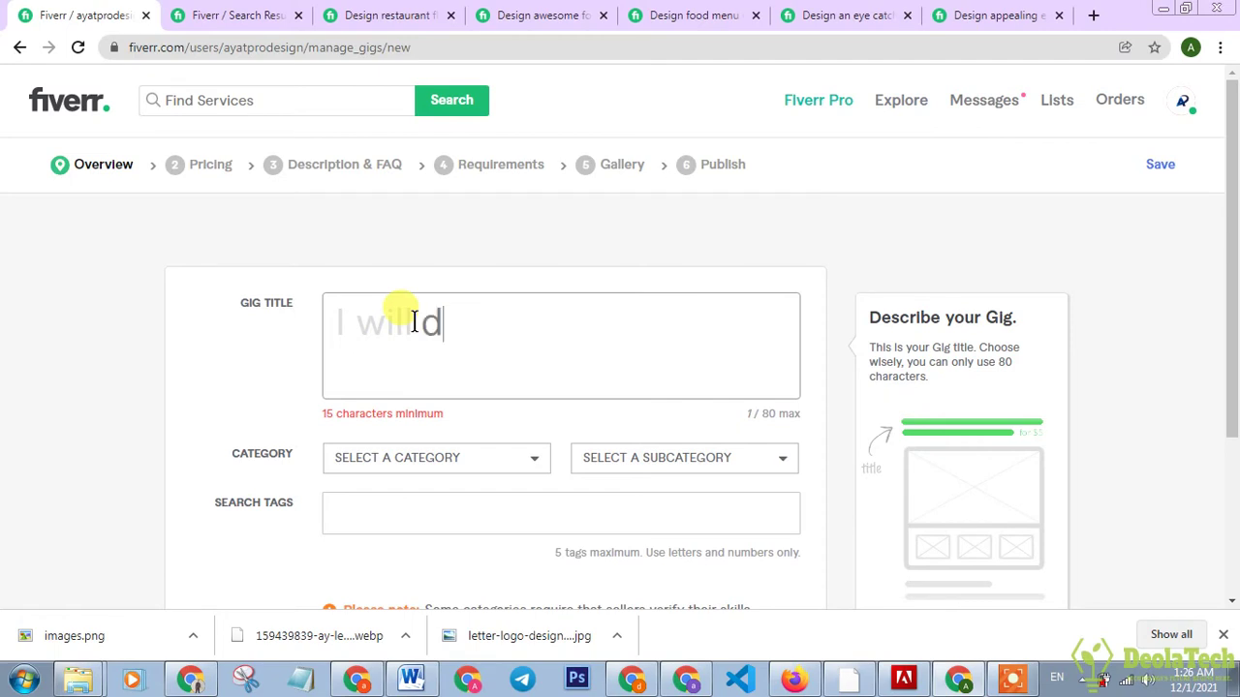
type("o eye")
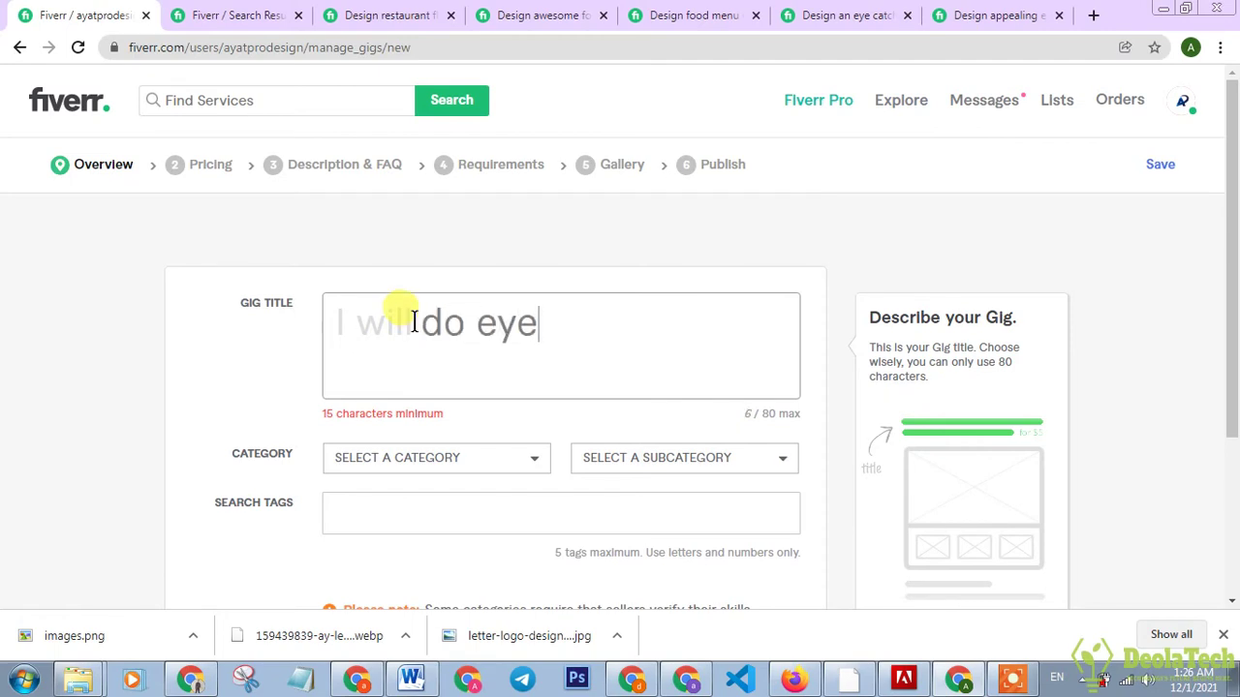
type("c")
key("BackSpace")
type("catcht")
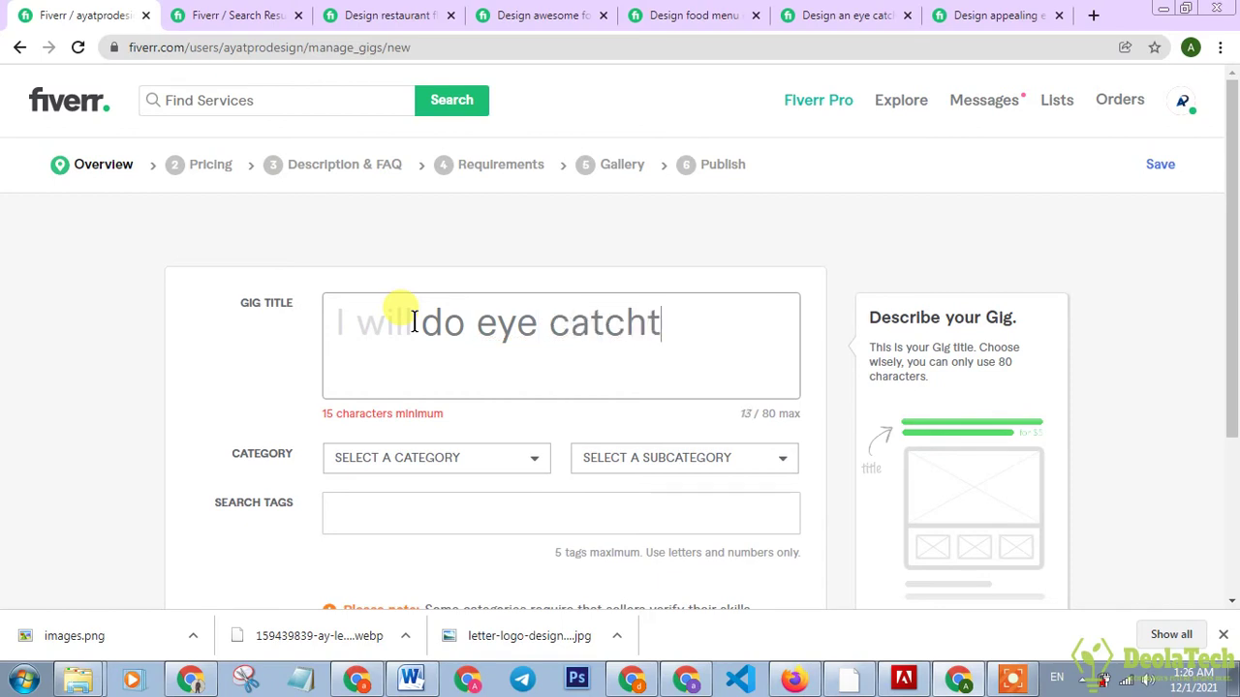
key("BackSpace")
type("y ne")
key("BackSpace")
key("BackSpace")
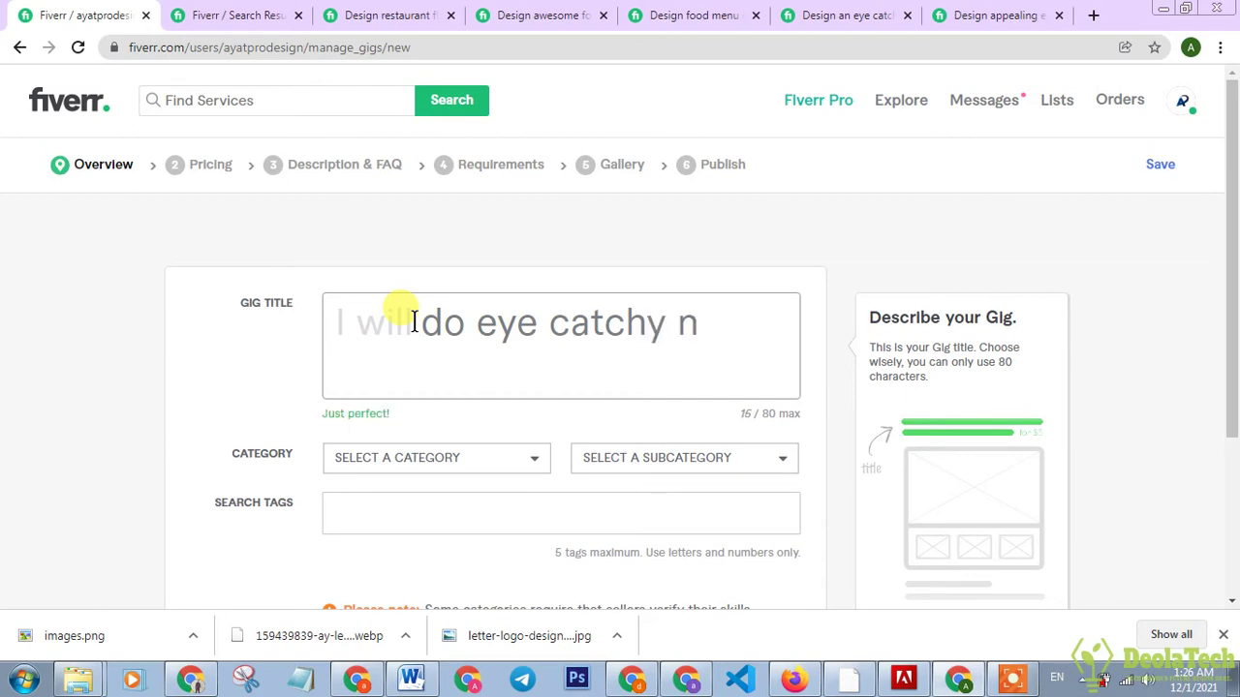
type("n")
key("BackSpace")
type("me")
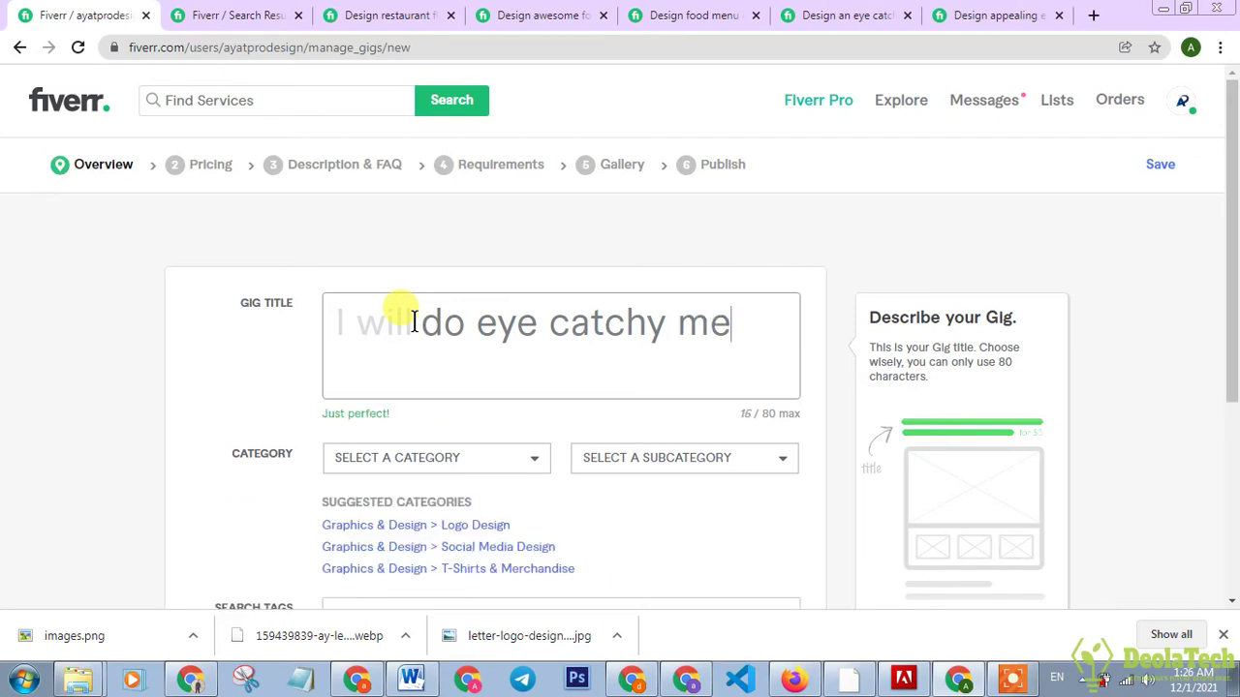
type("nu desig")
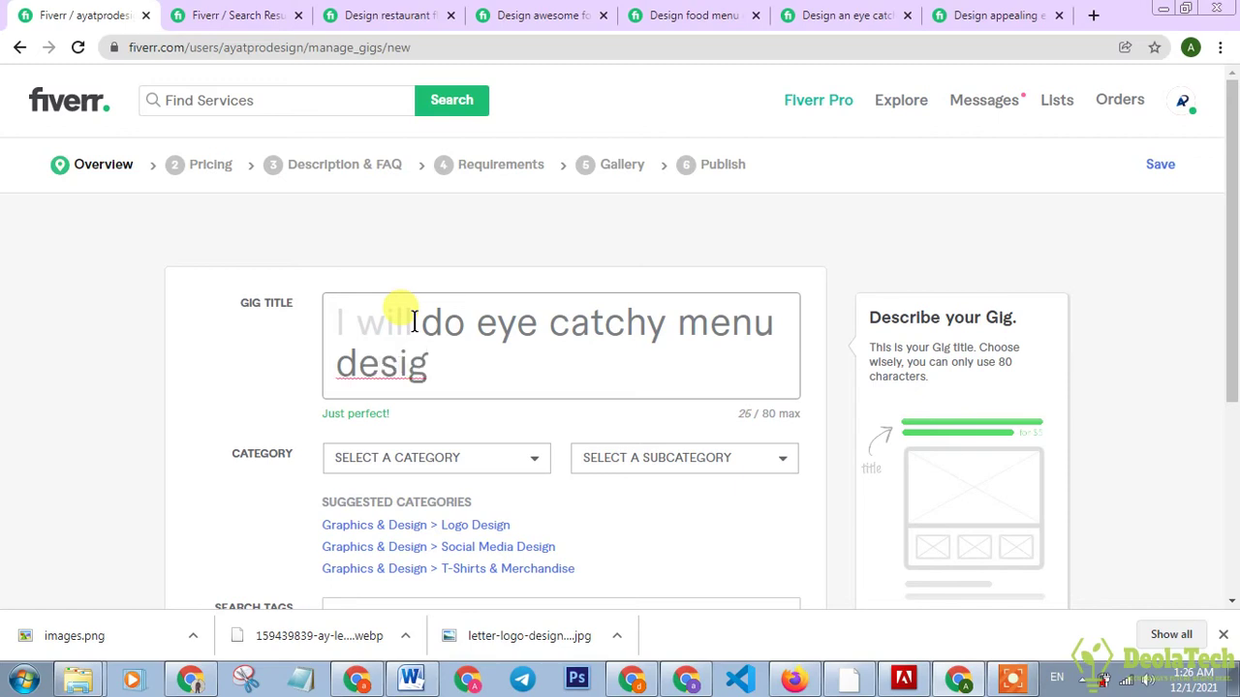
type("n for you")
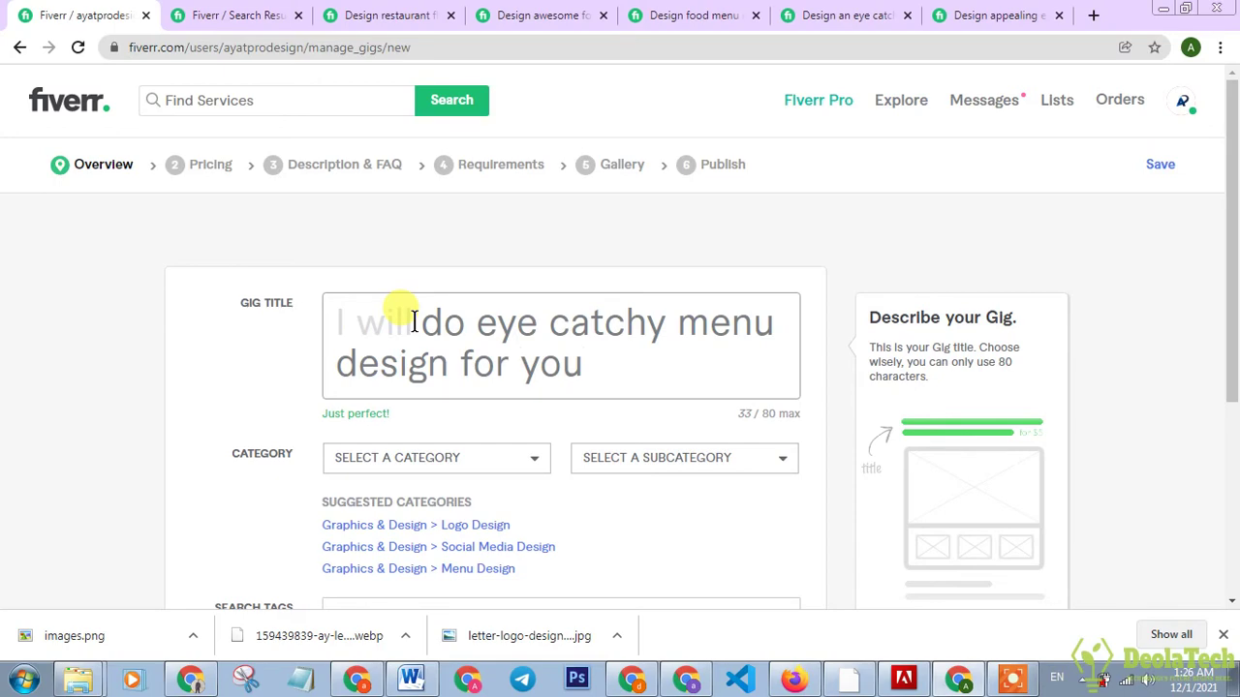
scroll(485, 266, "down", 1)
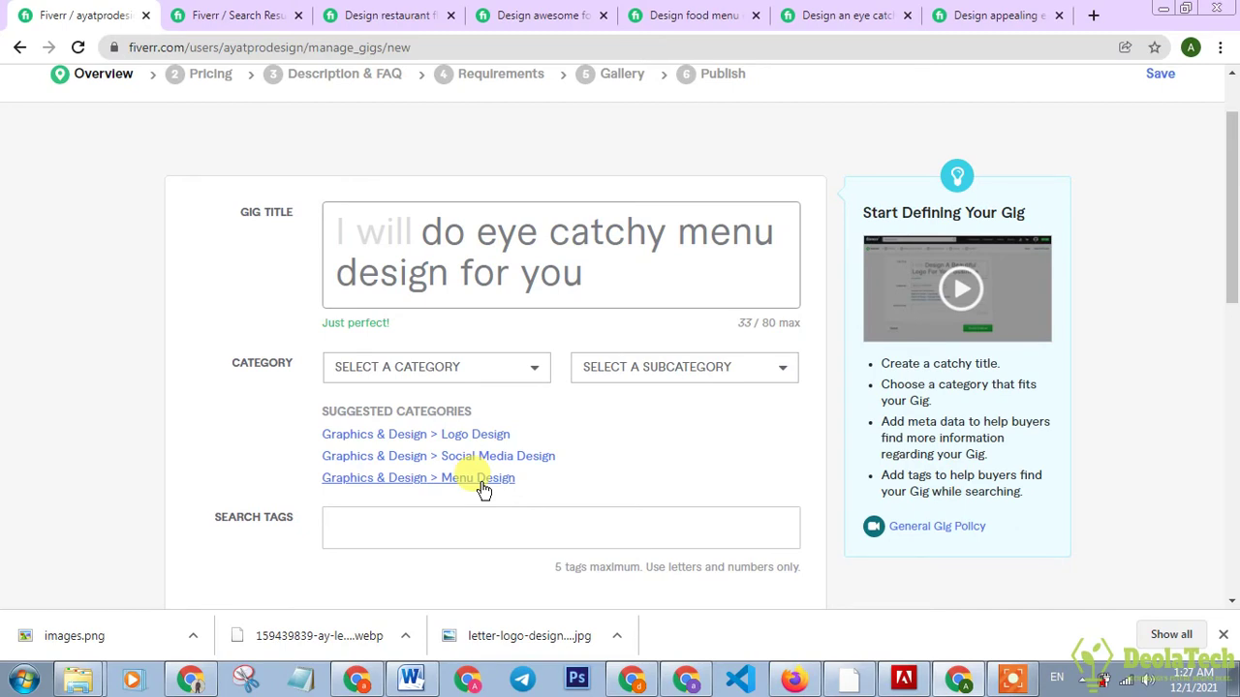
Pick Graphics & Design > Menu Design and insert 'food' so the title reads 'eye catchy food menu design'
left_click(483, 479)
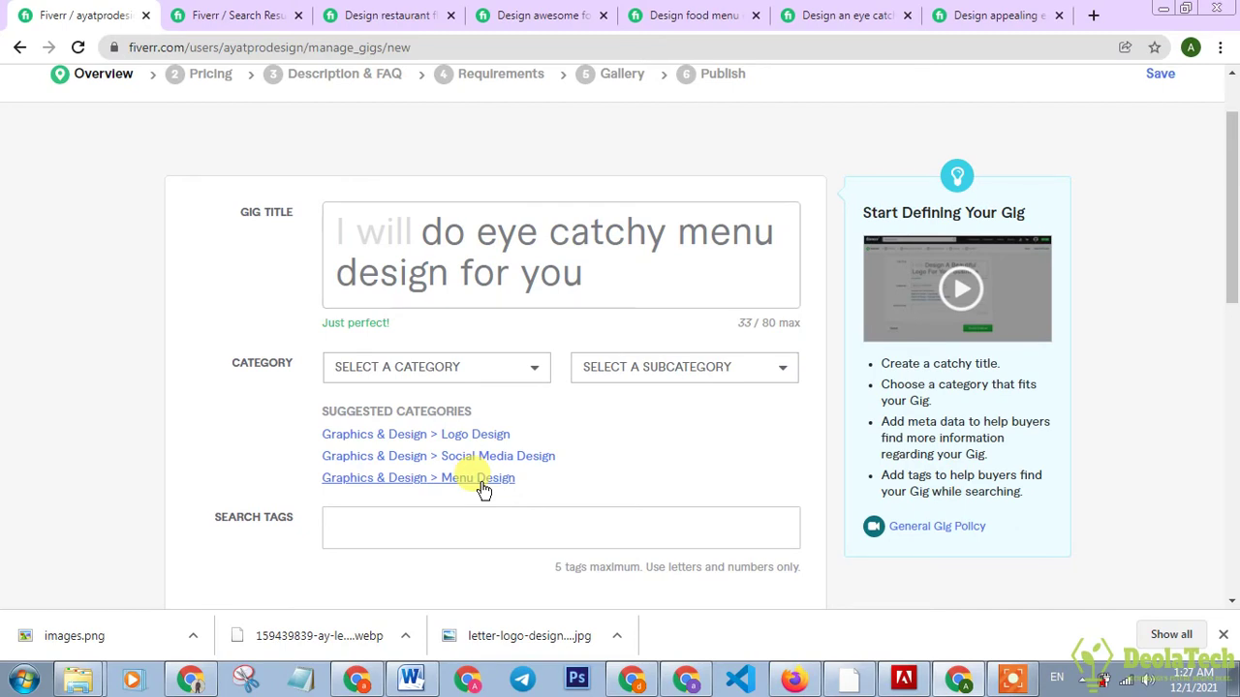
mouse_move(470, 222)
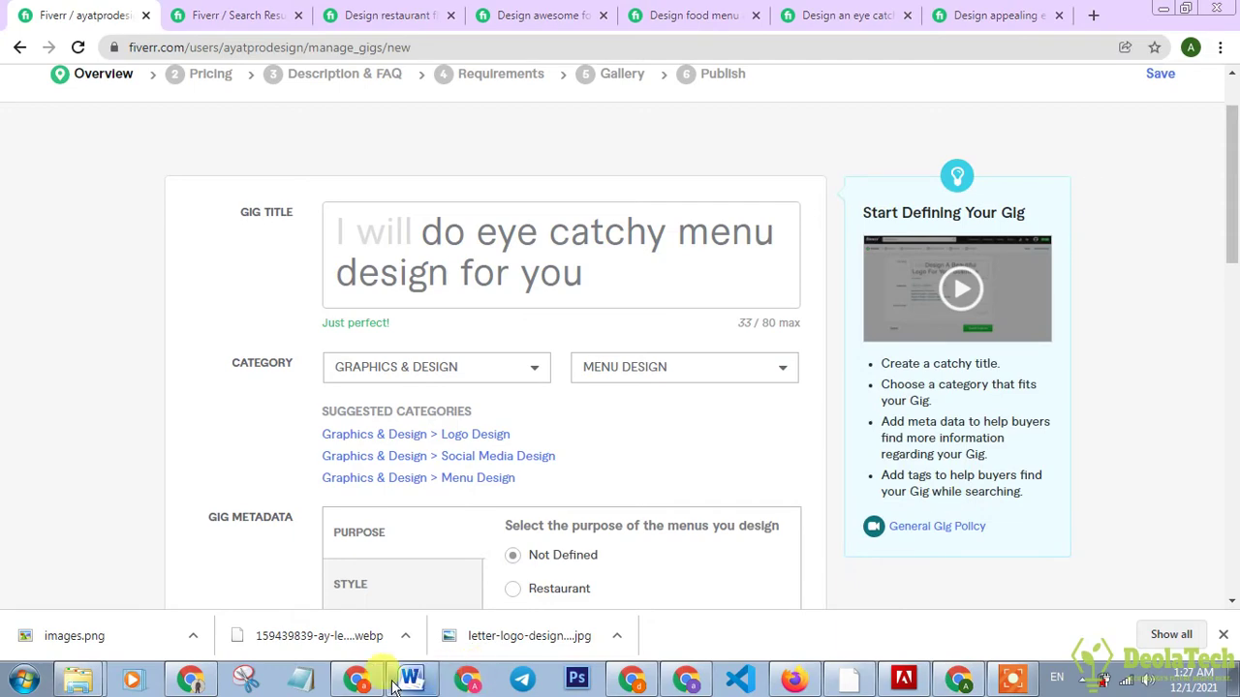
left_click(357, 681)
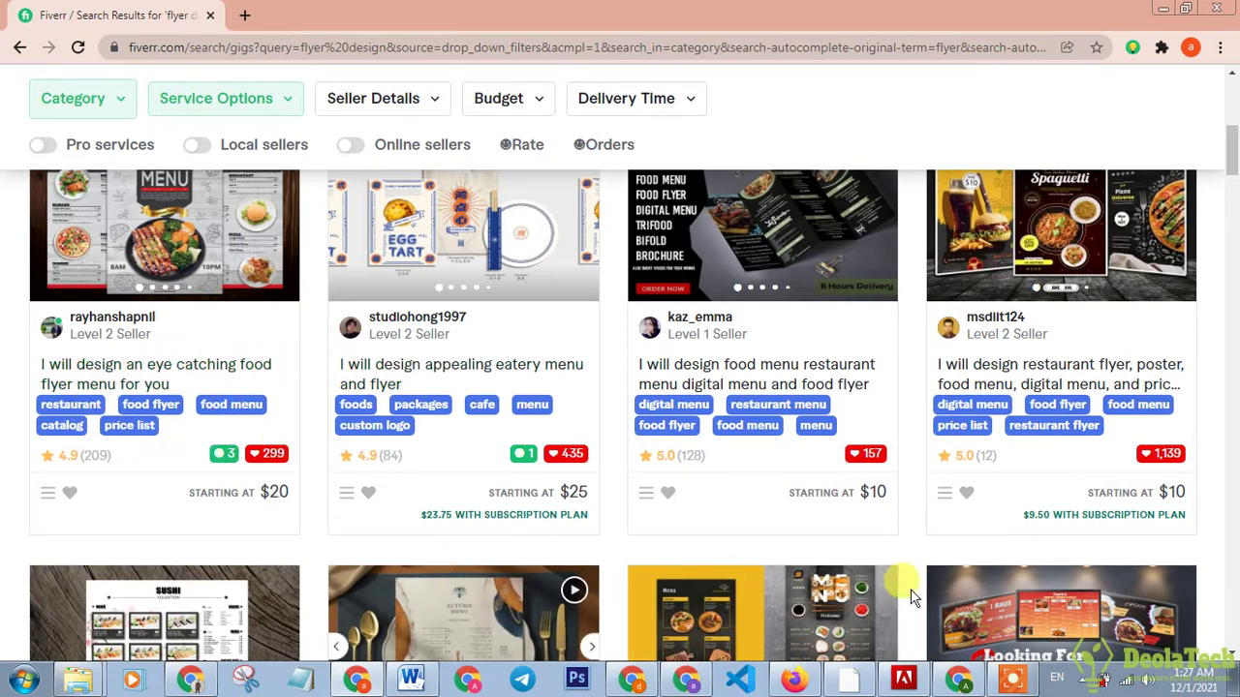
left_click(959, 679)
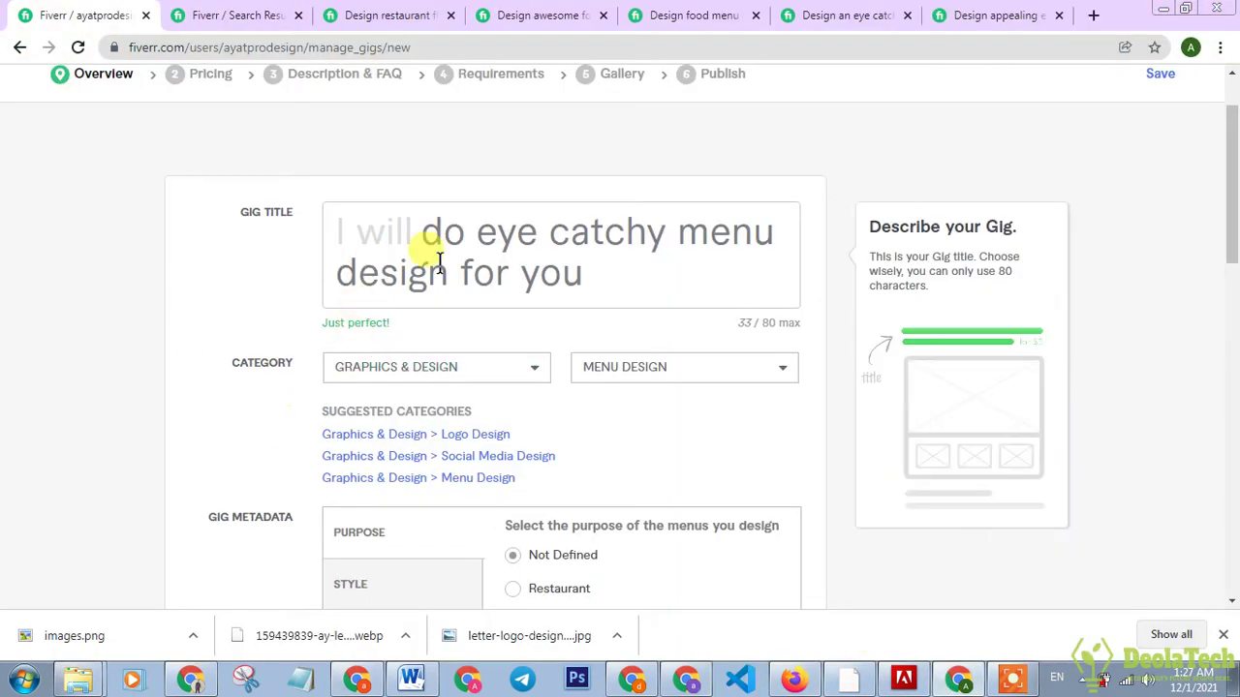
left_click(665, 235)
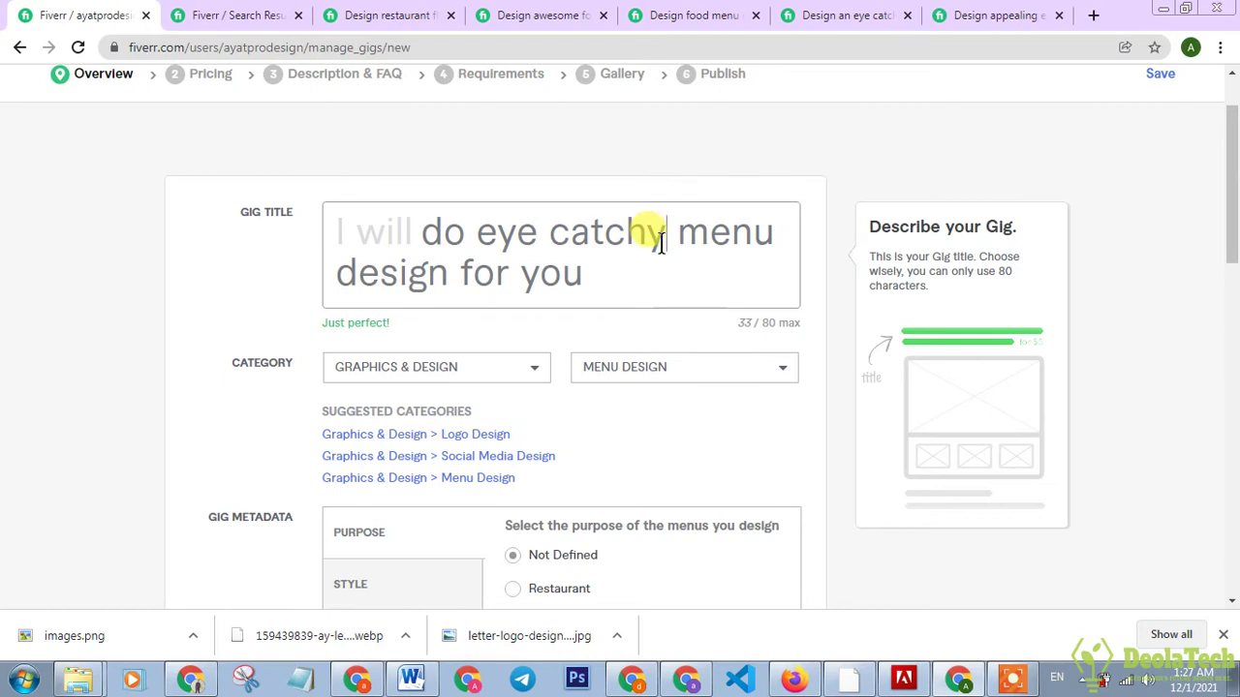
type("food")
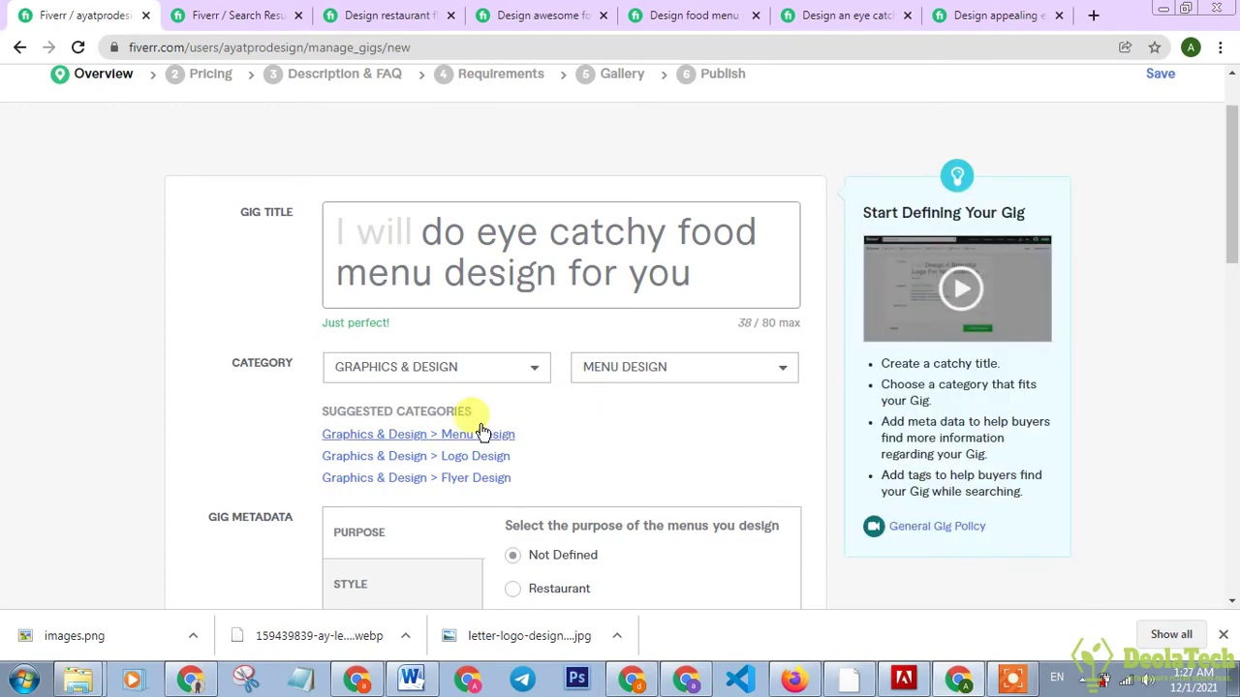
Choose Restaurant as the menu Purpose in Gig Metadata, leaving Style at Not Defined
scroll(567, 397, "down", 2)
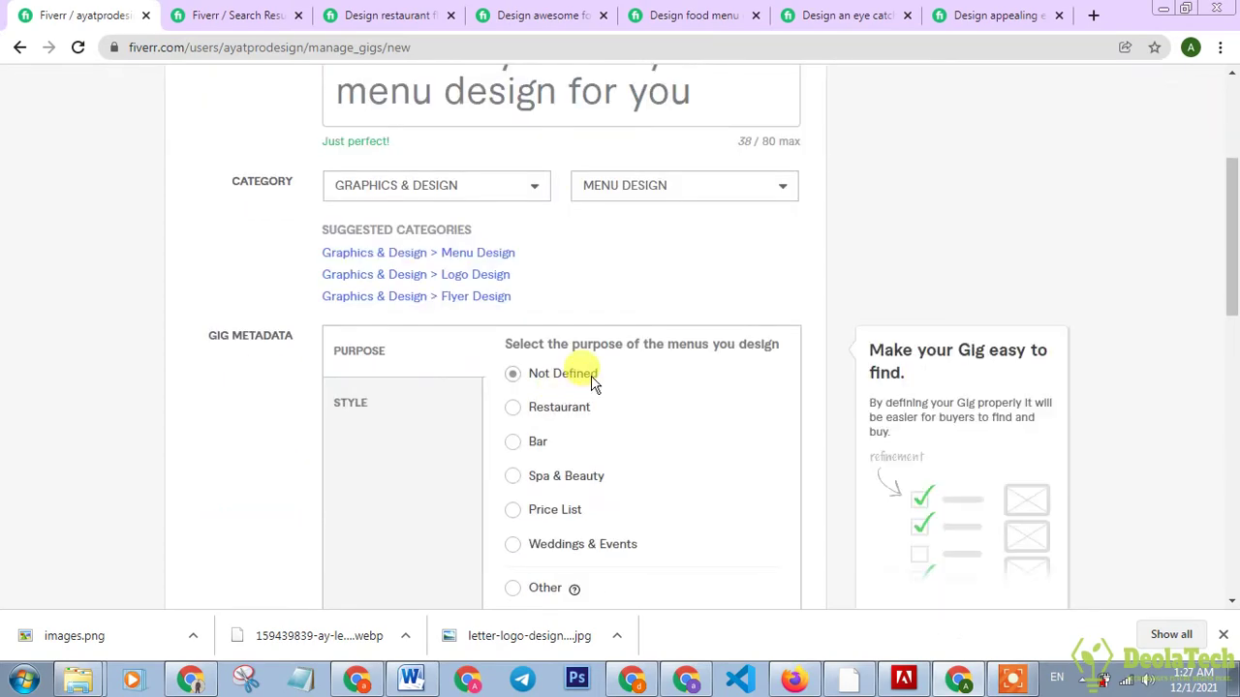
scroll(606, 397, "down", 1)
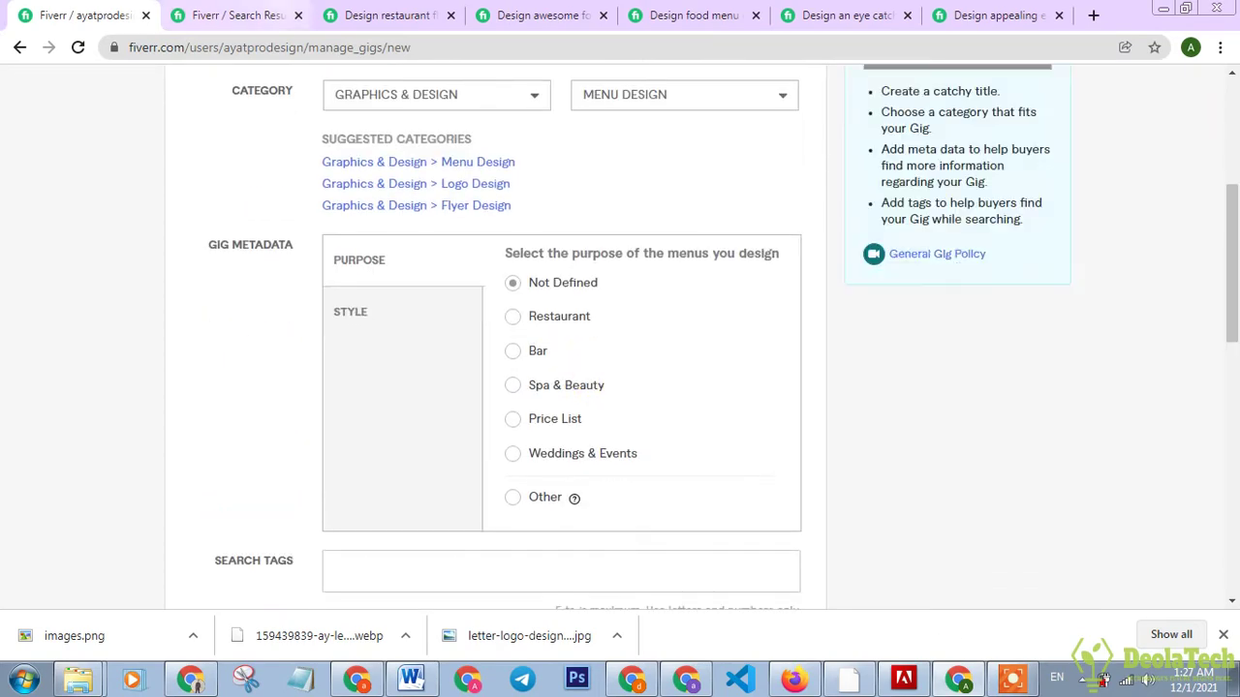
left_click(536, 322)
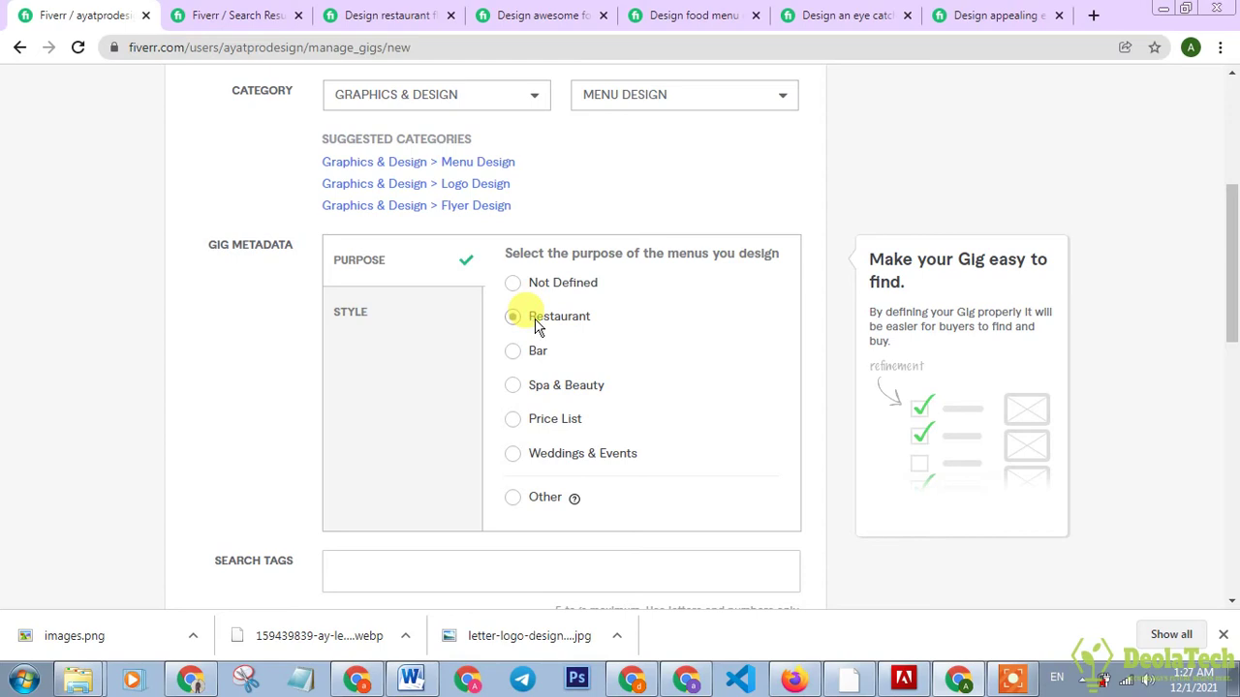
left_click(347, 313)
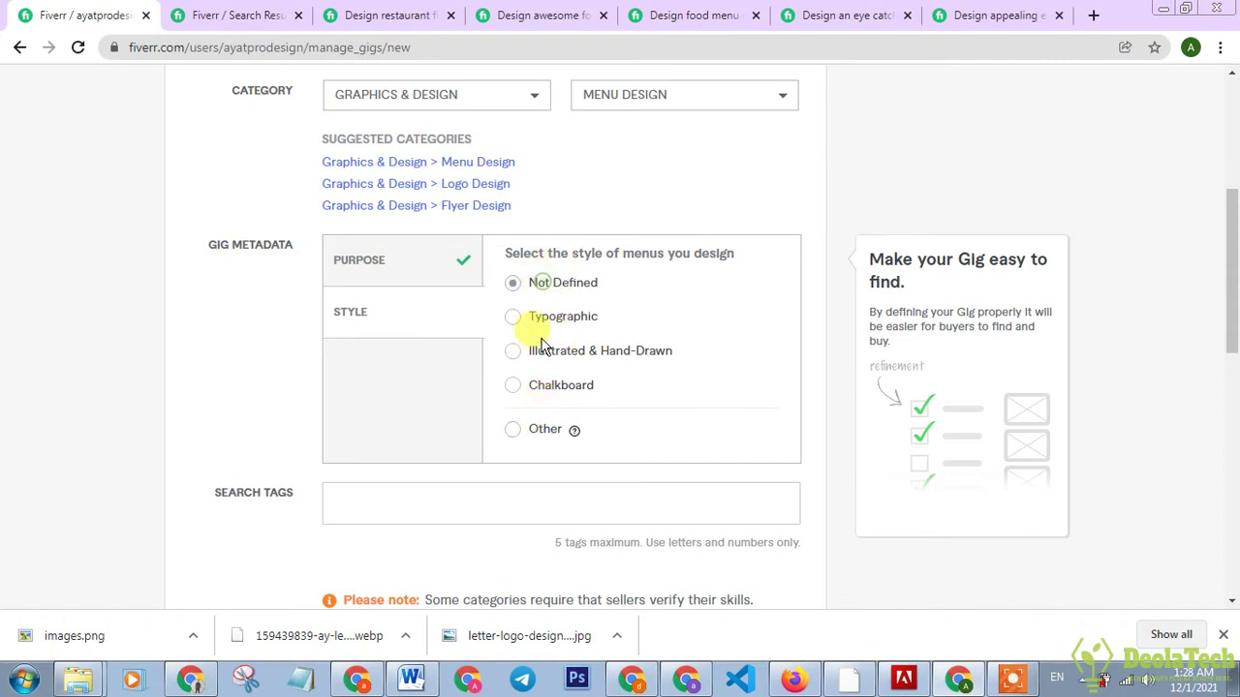
scroll(523, 416, "up", 2)
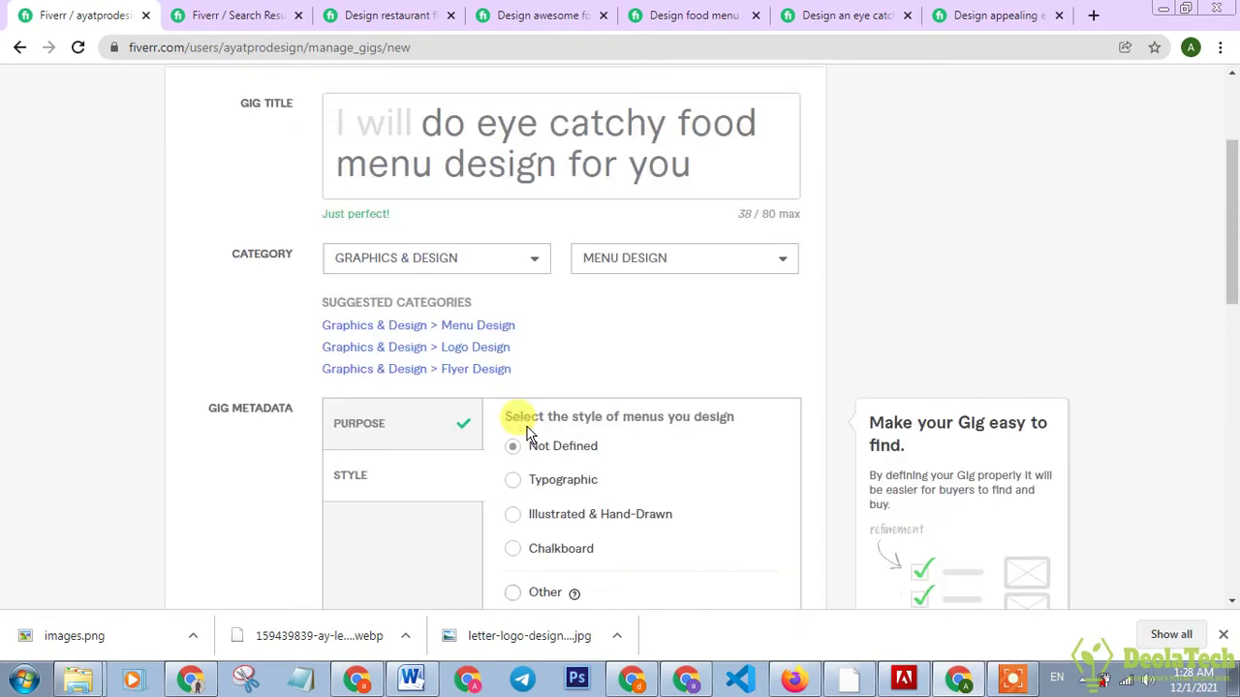
scroll(516, 436, "down", 4)
scroll(465, 499, "down", 1)
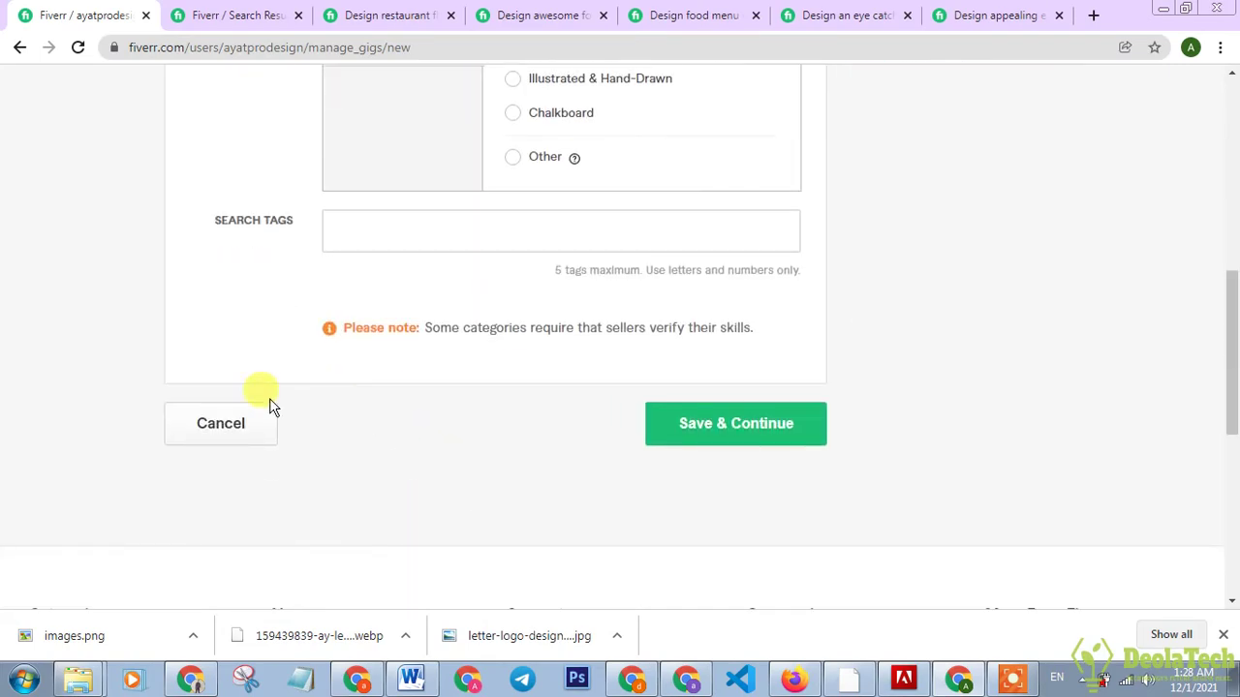
left_click(408, 222)
left_click(409, 222)
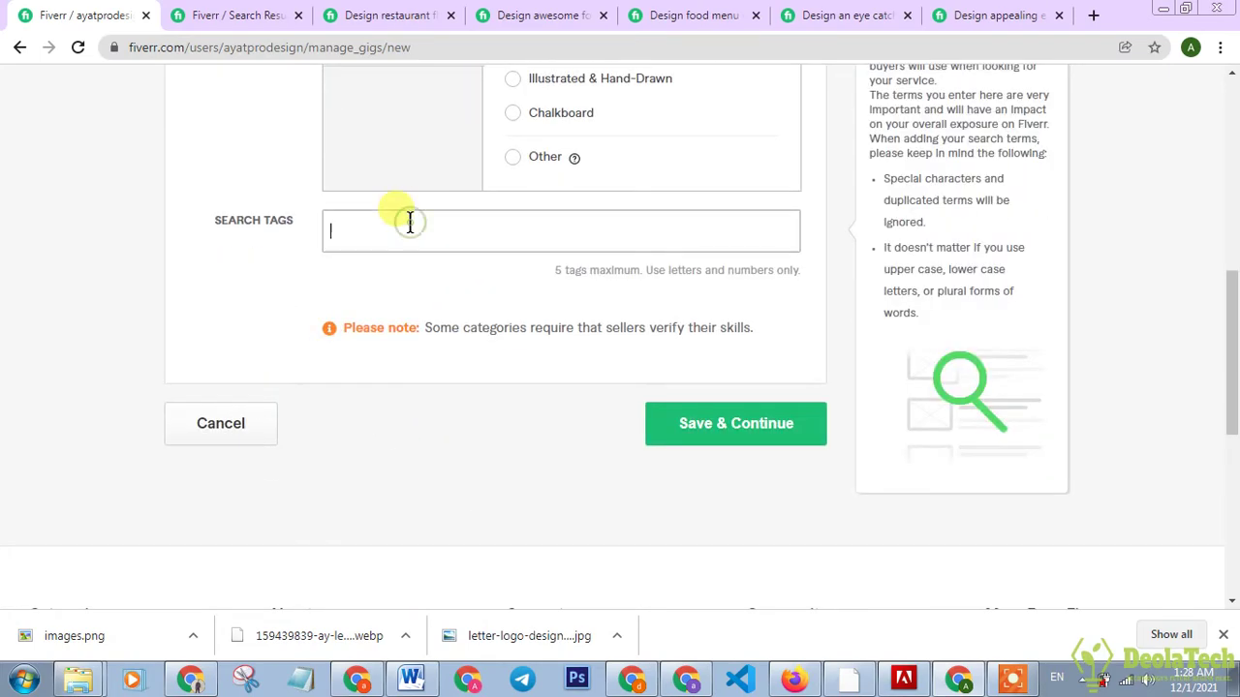
Copy 'restaurant menu' from the competitor keywords and add it as a search tag
left_click(357, 679)
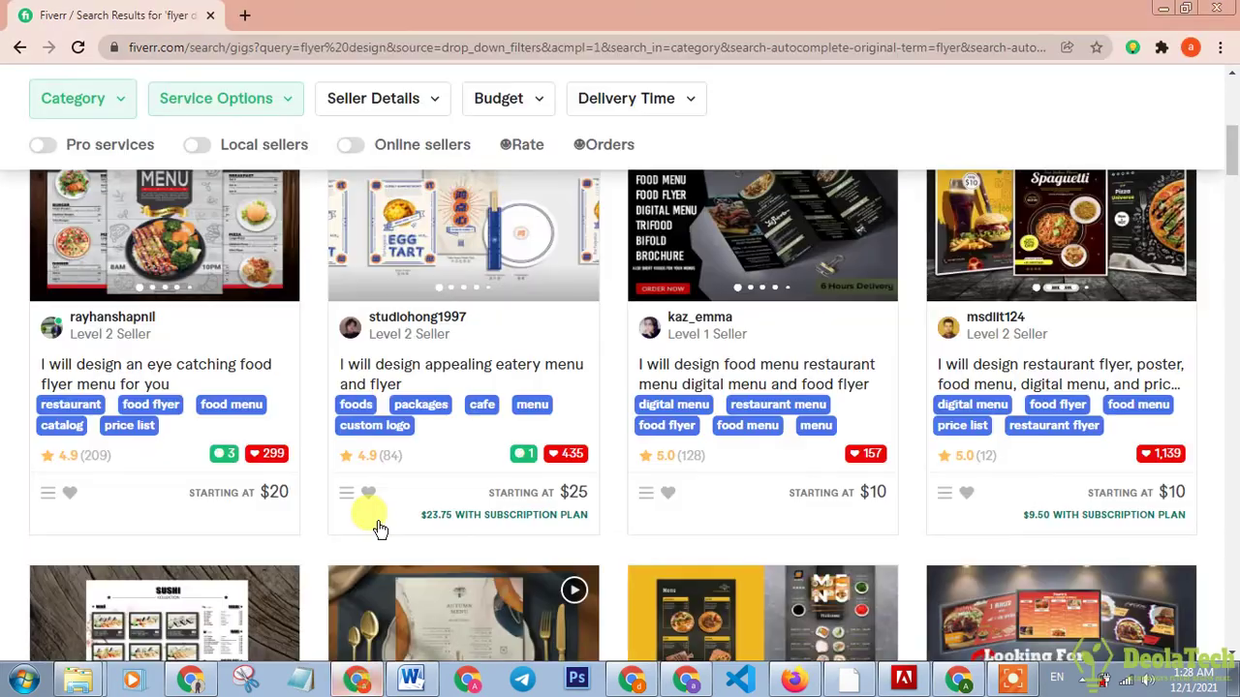
scroll(285, 280, "up", 2)
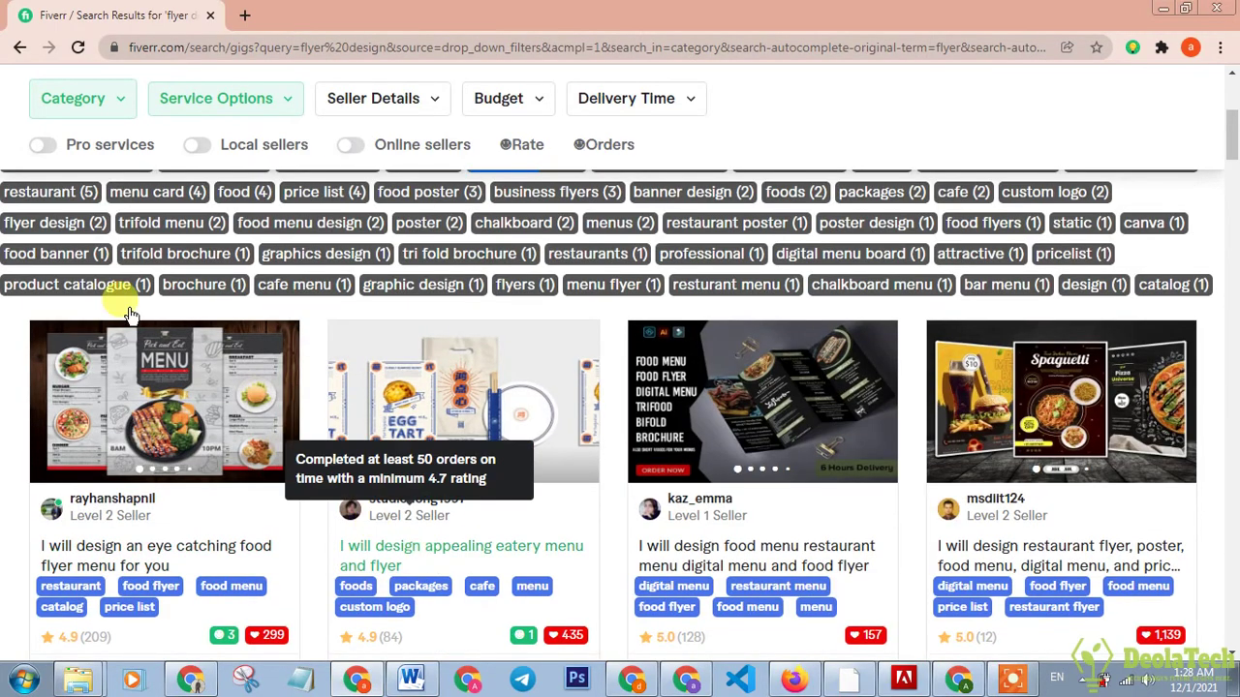
scroll(167, 279, "up", 3)
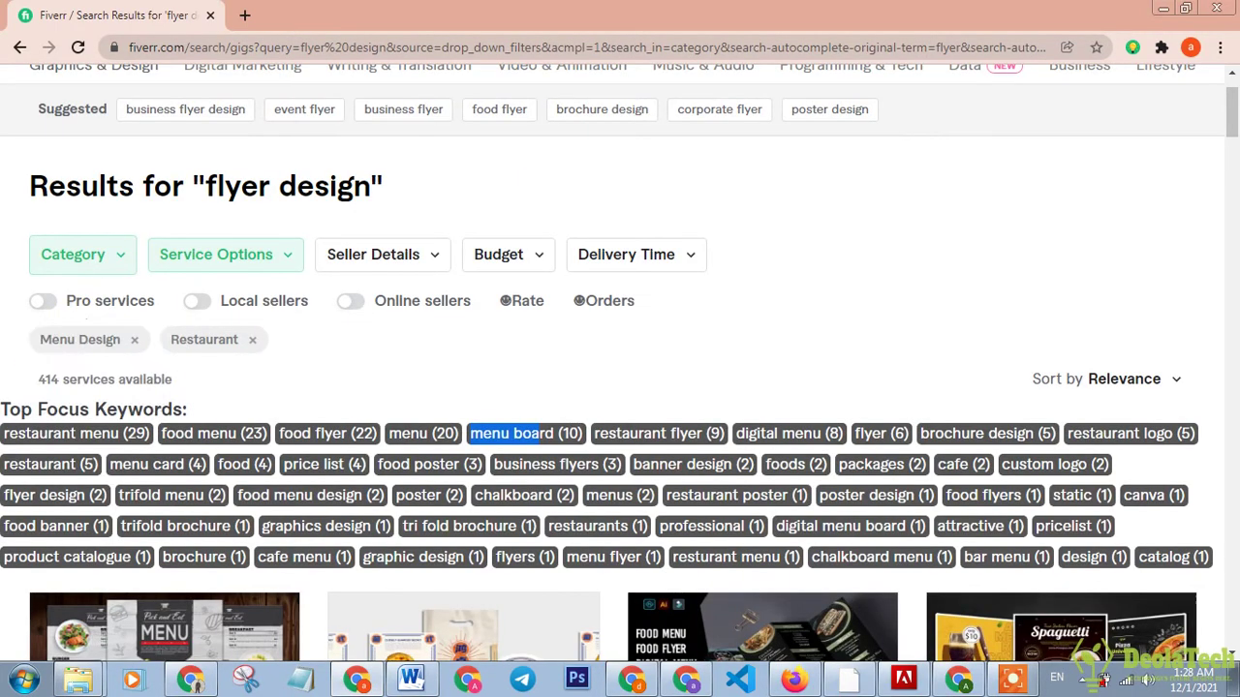
left_click_drag(4, 438, 126, 440)
right_click(80, 438)
left_click(111, 446)
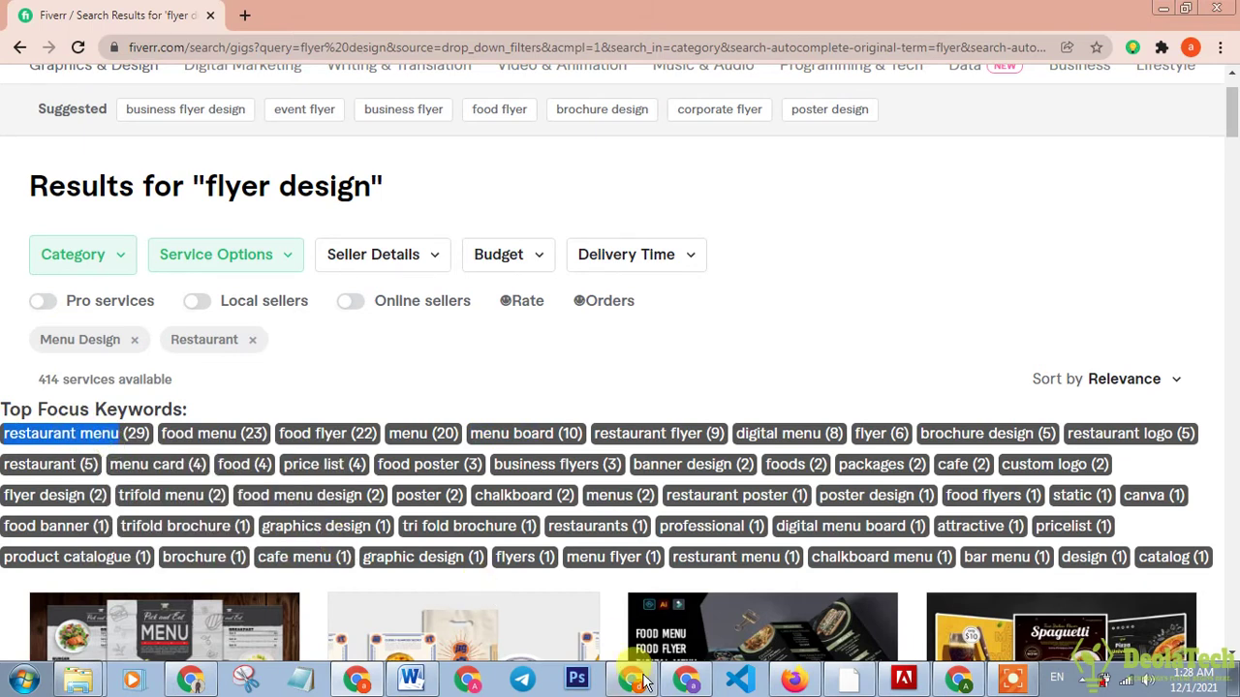
left_click(844, 677)
left_click(946, 684)
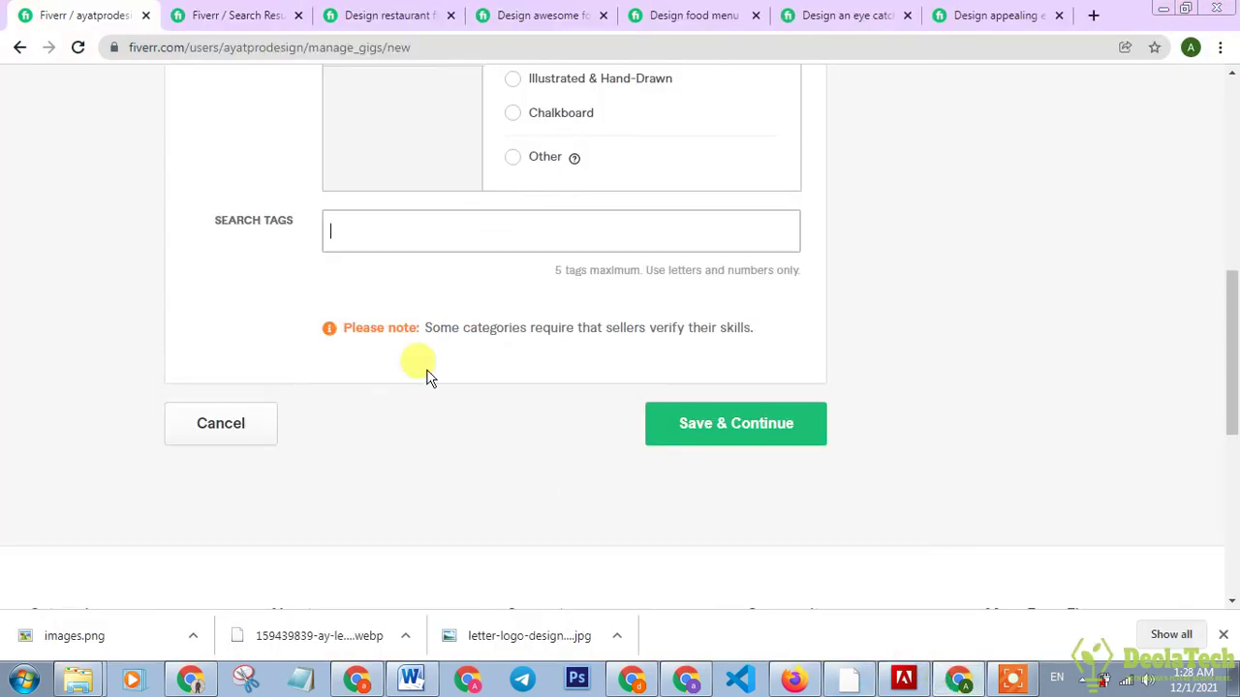
right_click(342, 225)
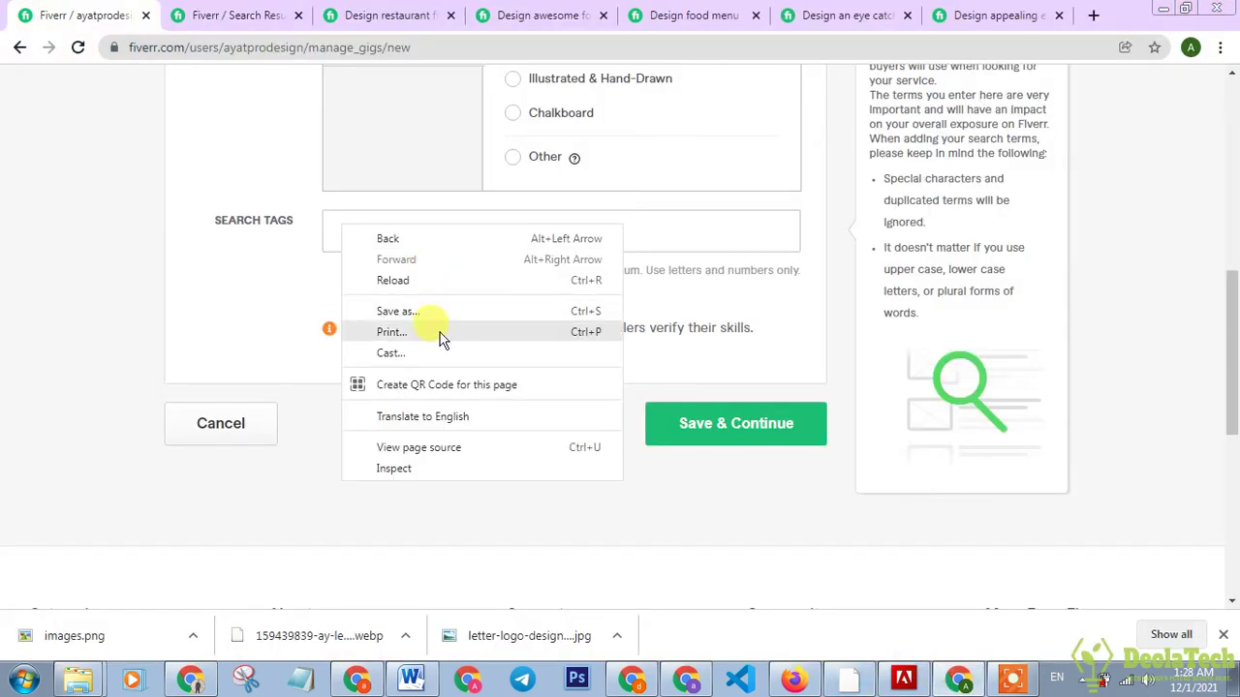
left_click(329, 232)
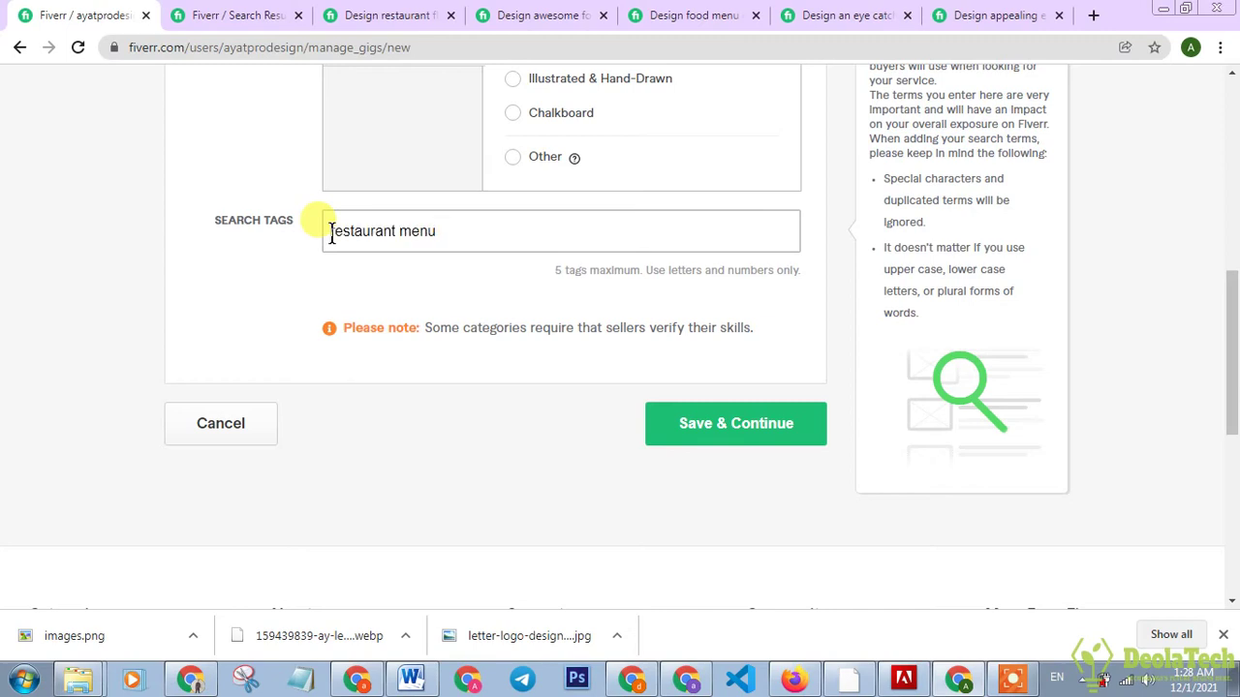
key("Return")
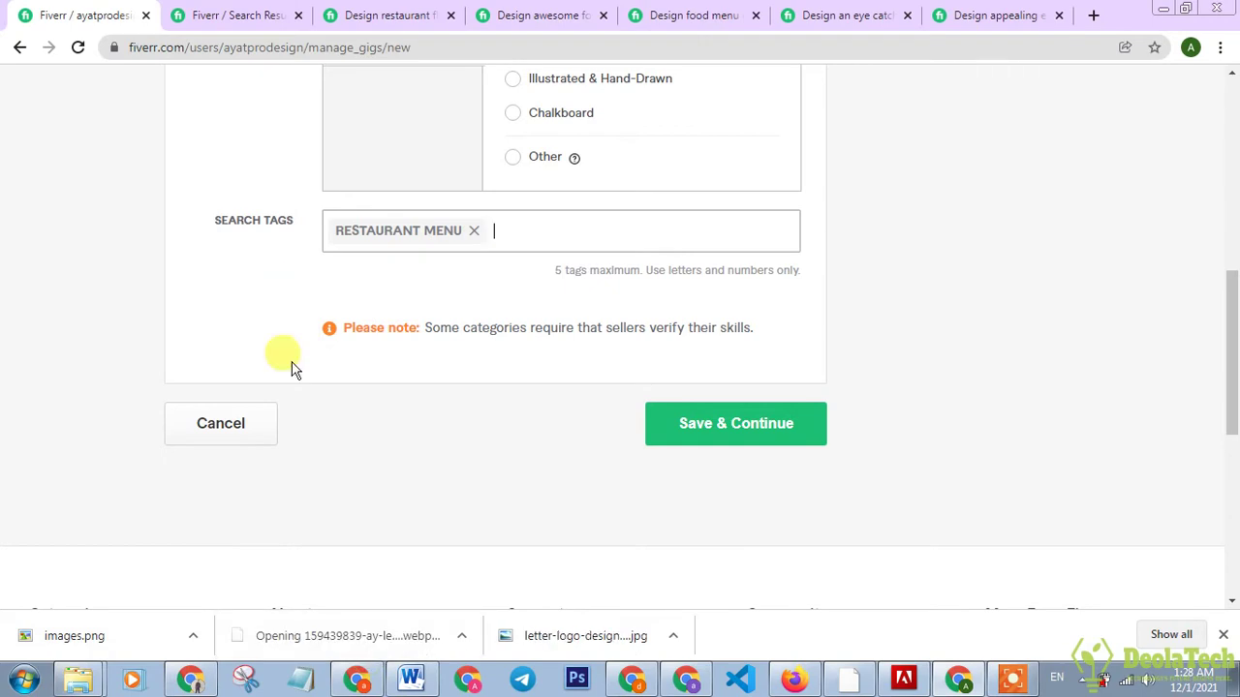
Copy 'food menu' from the keyword list and add it as the second search tag
left_click(357, 688)
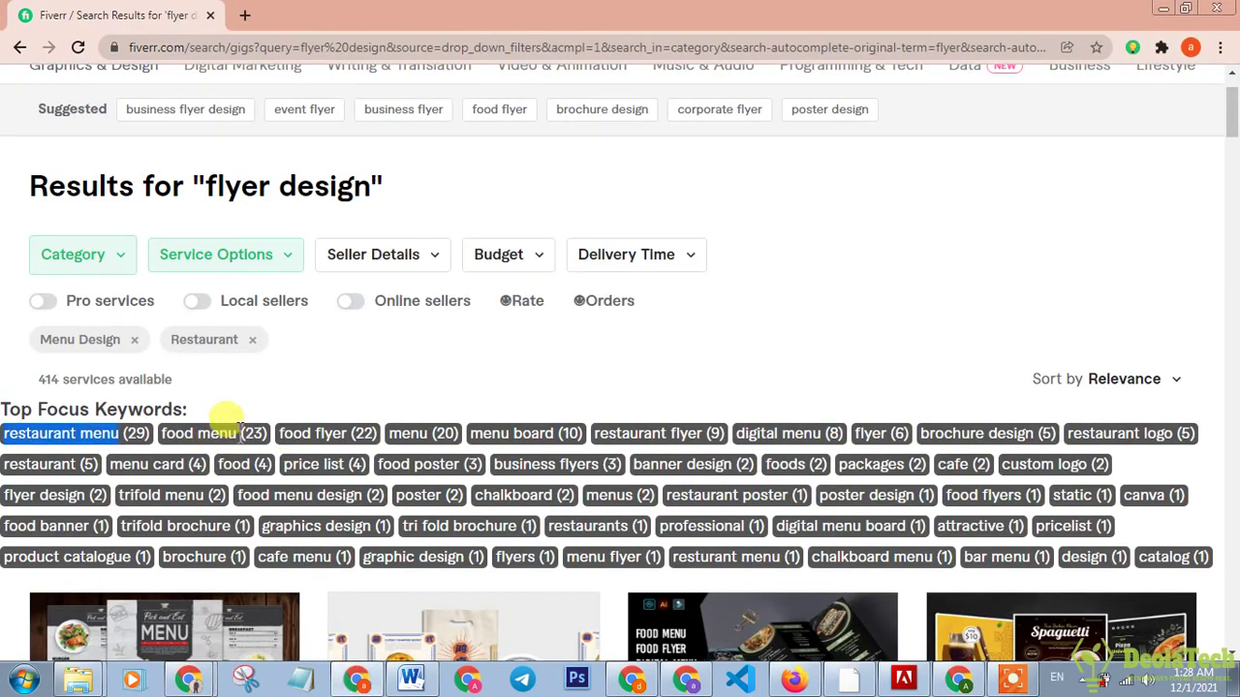
left_click(1026, 683)
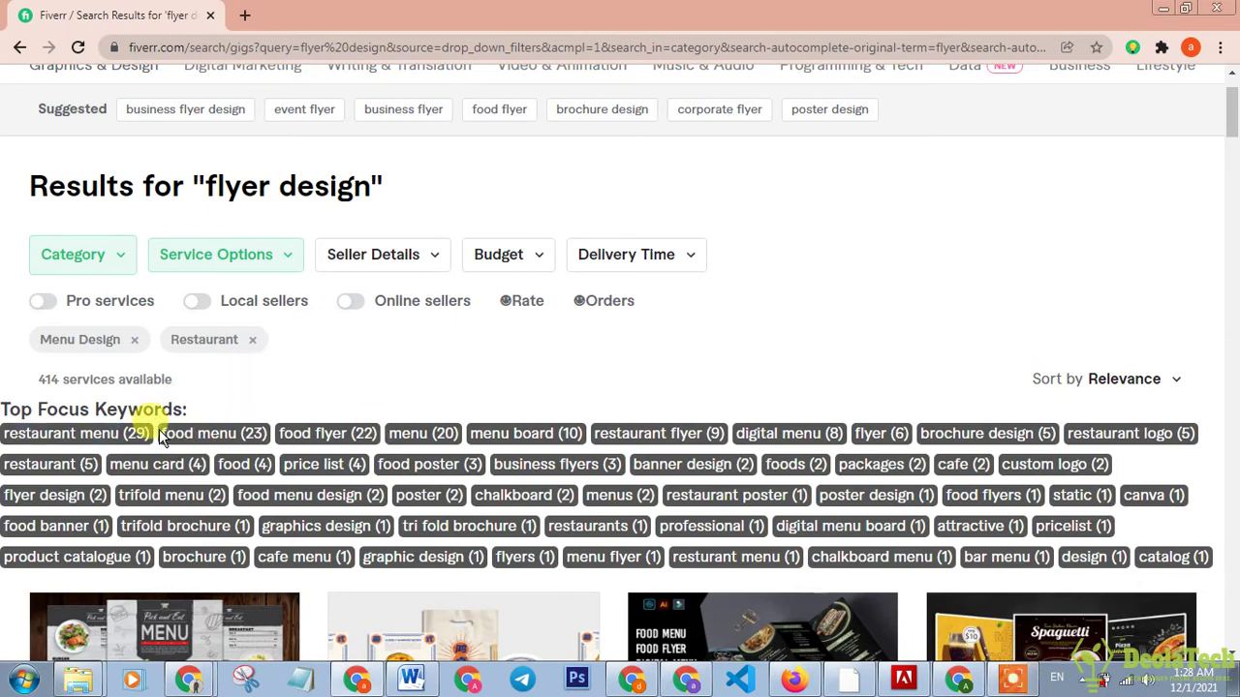
left_click_drag(158, 429, 220, 431)
right_click(238, 433)
left_click(271, 451)
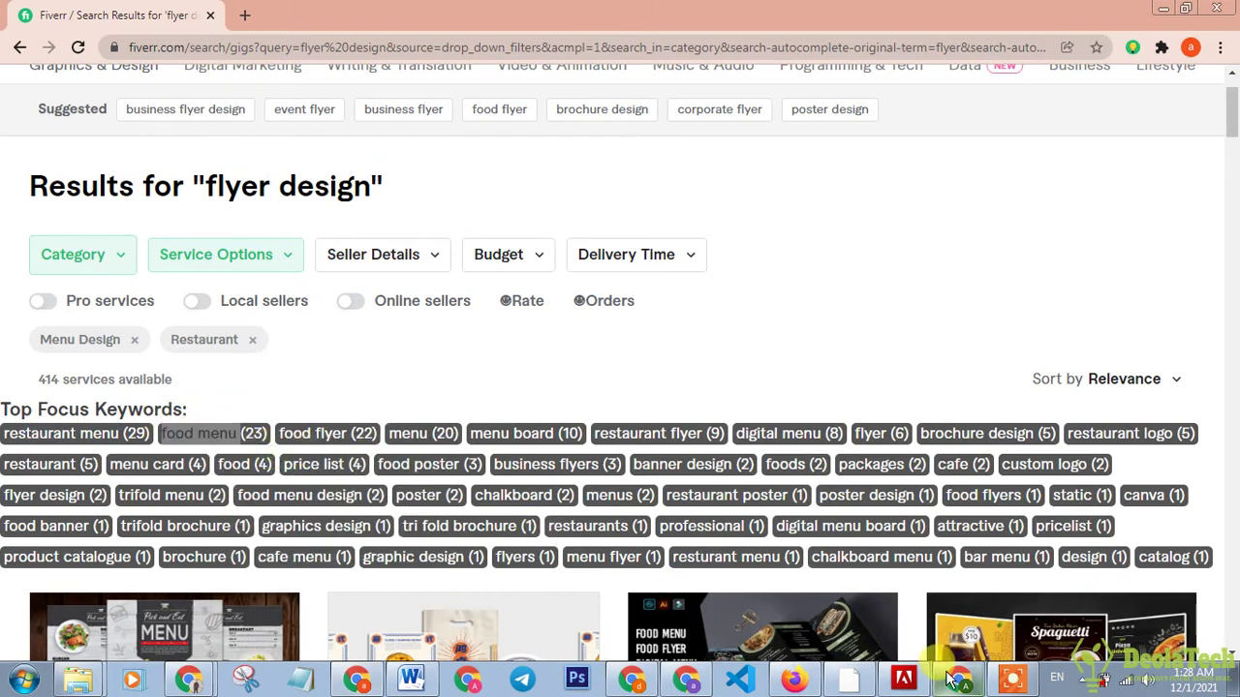
left_click(957, 678)
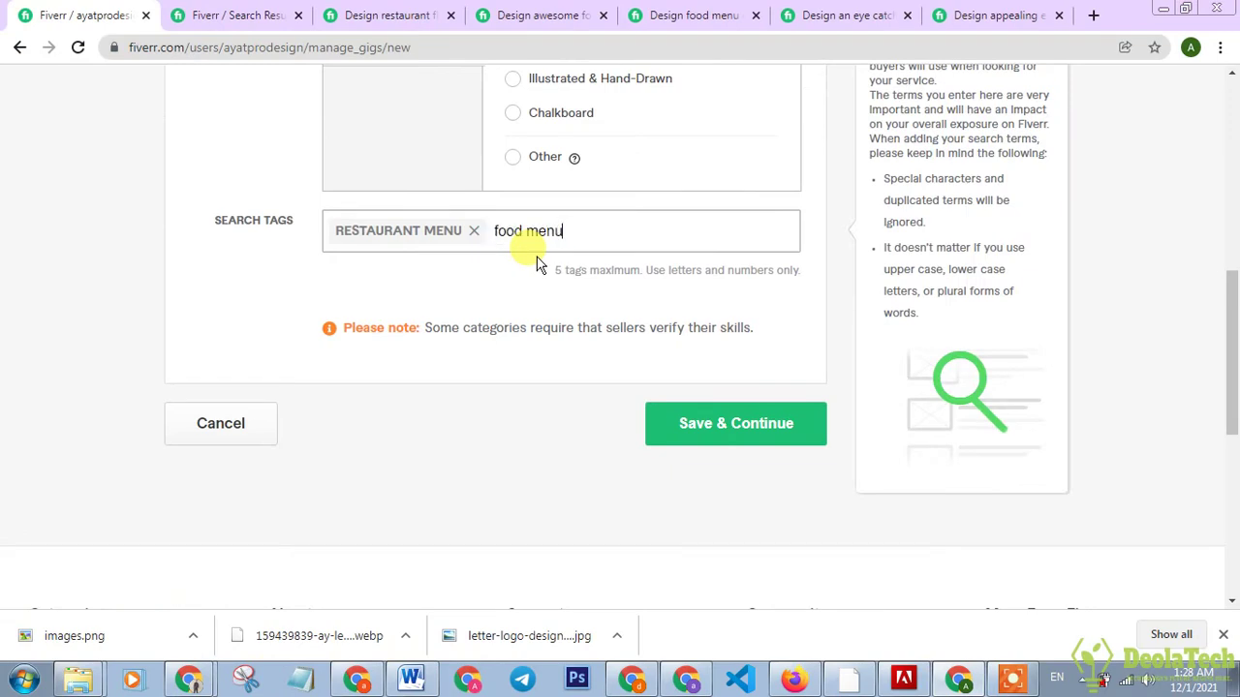
key("Return")
left_click(930, 489)
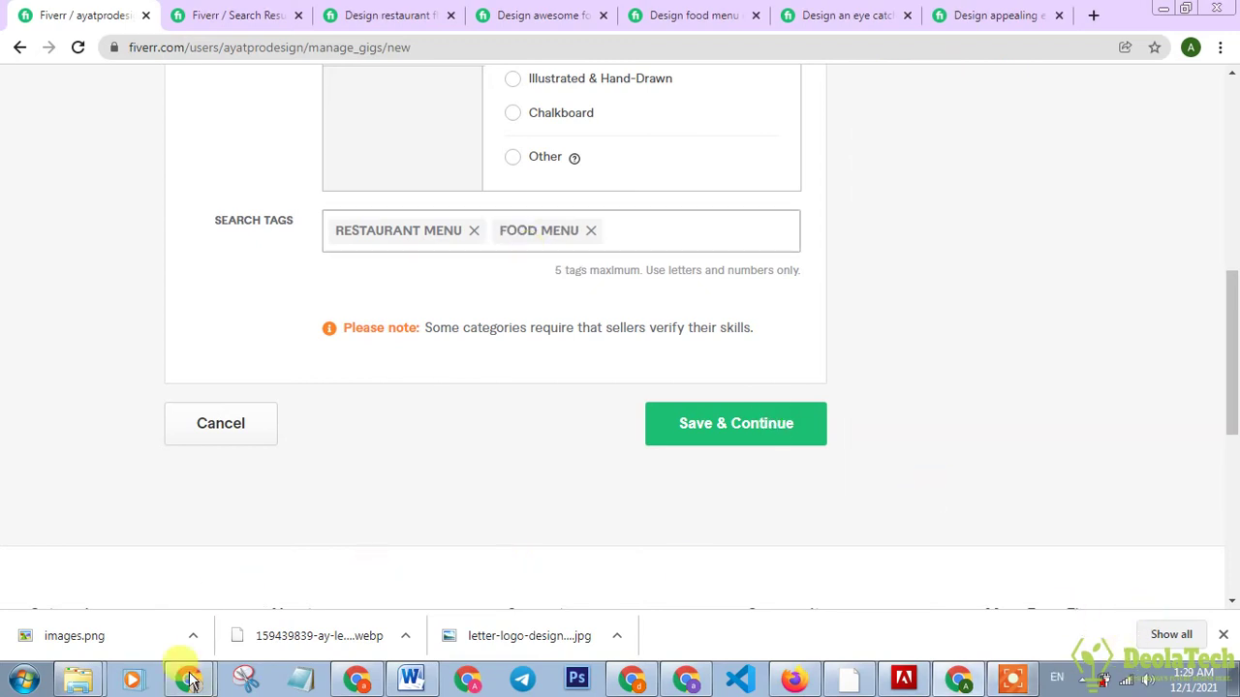
left_click(356, 681)
Copy 'food flyer' from the keyword list and add it as a search tag
left_click_drag(276, 428, 329, 427)
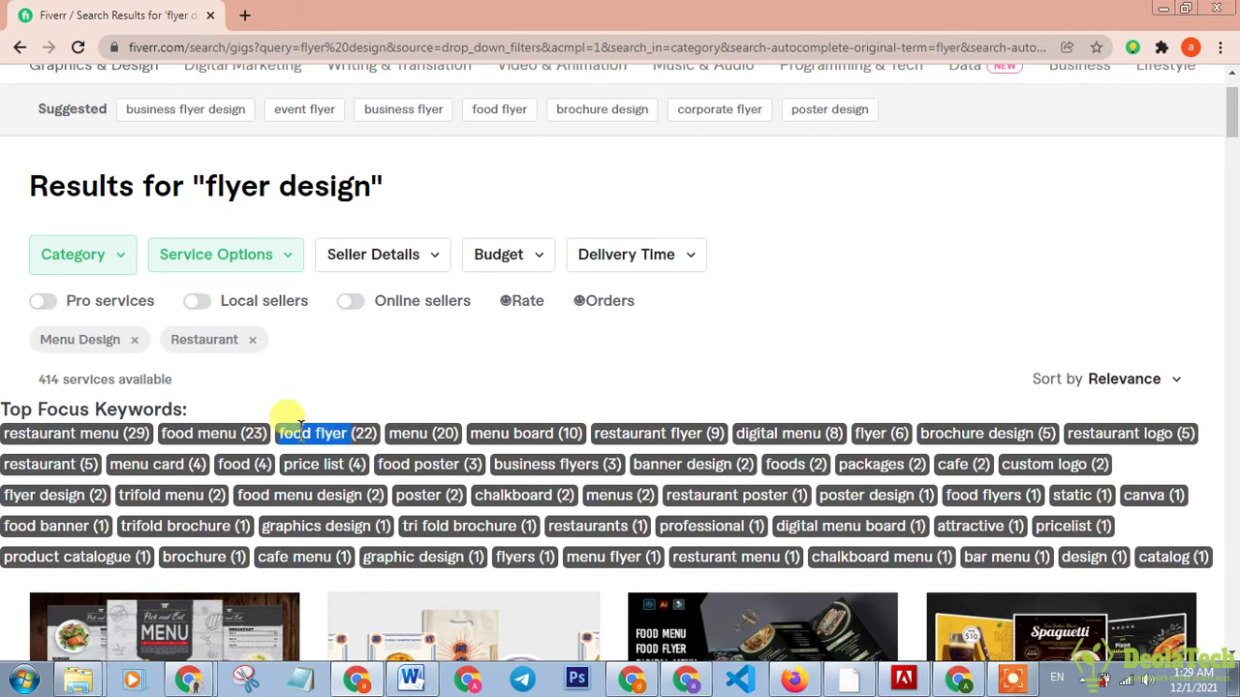
right_click(292, 436)
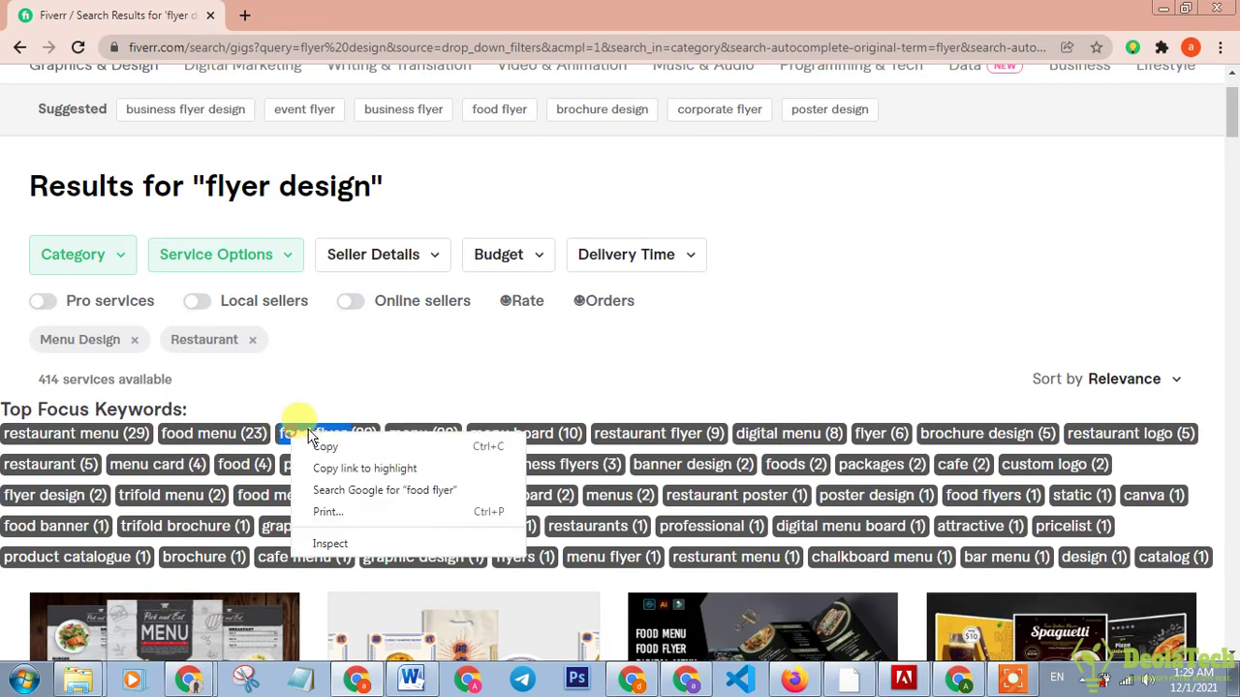
left_click(402, 452)
left_click(962, 681)
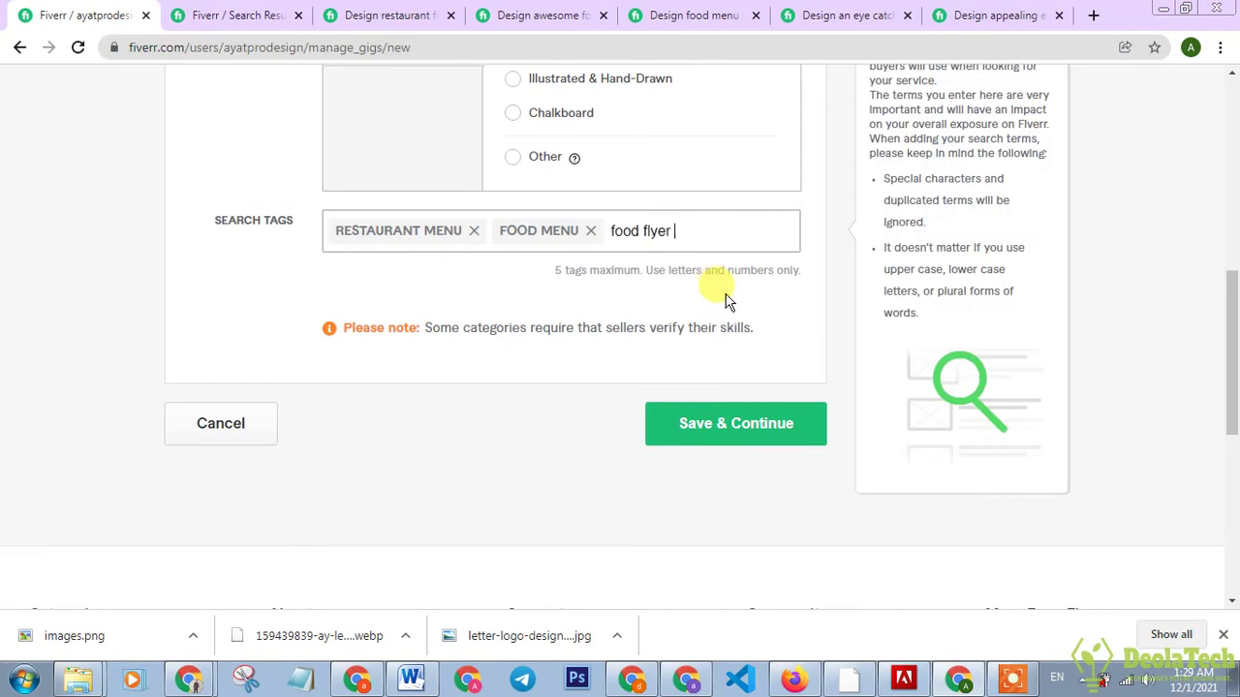
key("Return")
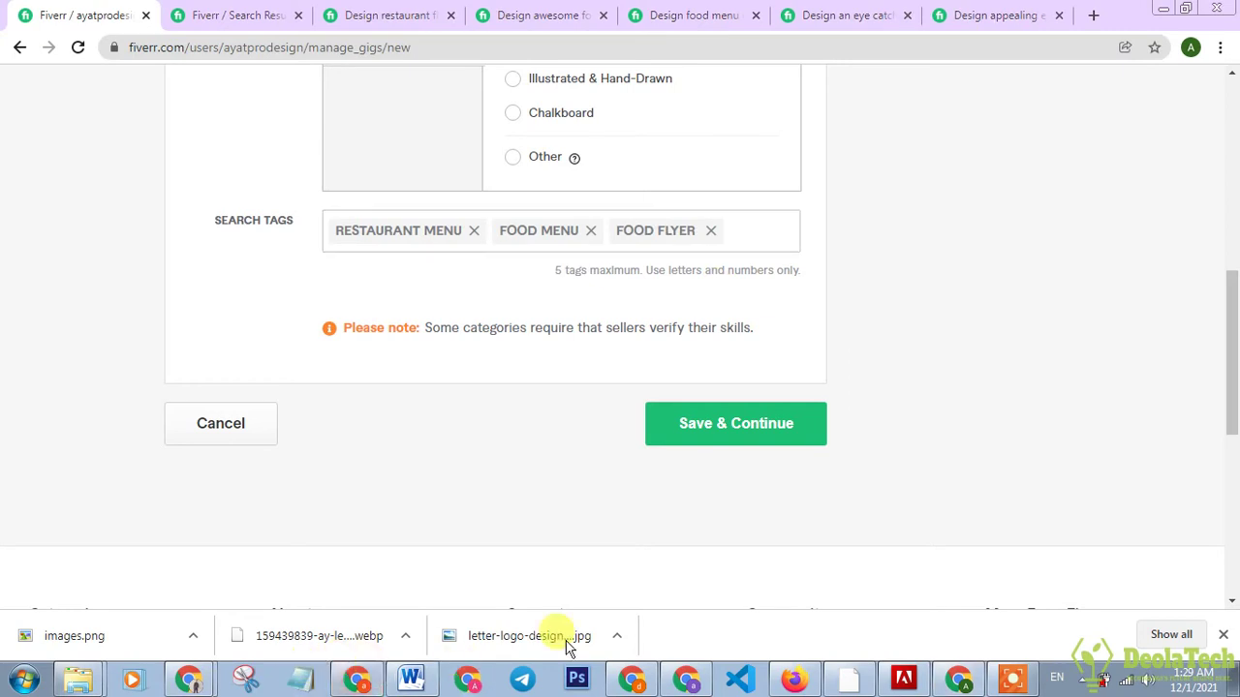
Copy 'menu' from the keyword list and paste it in as a search tag
left_click(356, 678)
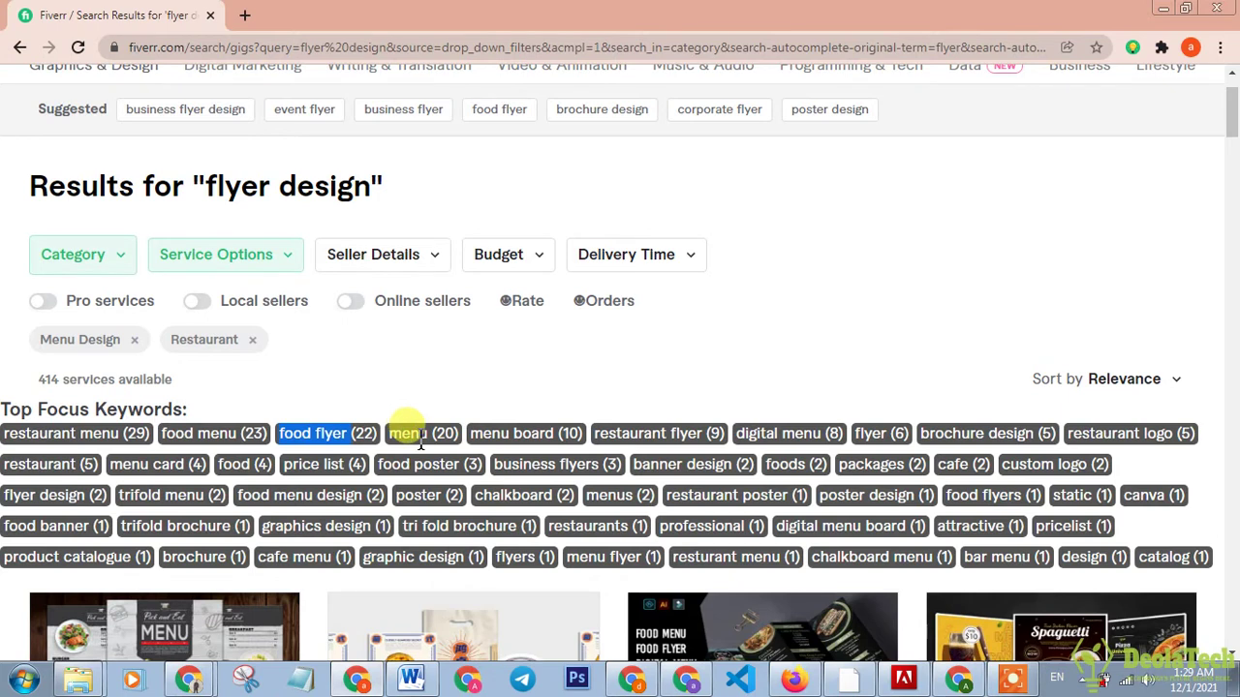
left_click_drag(397, 426, 400, 429)
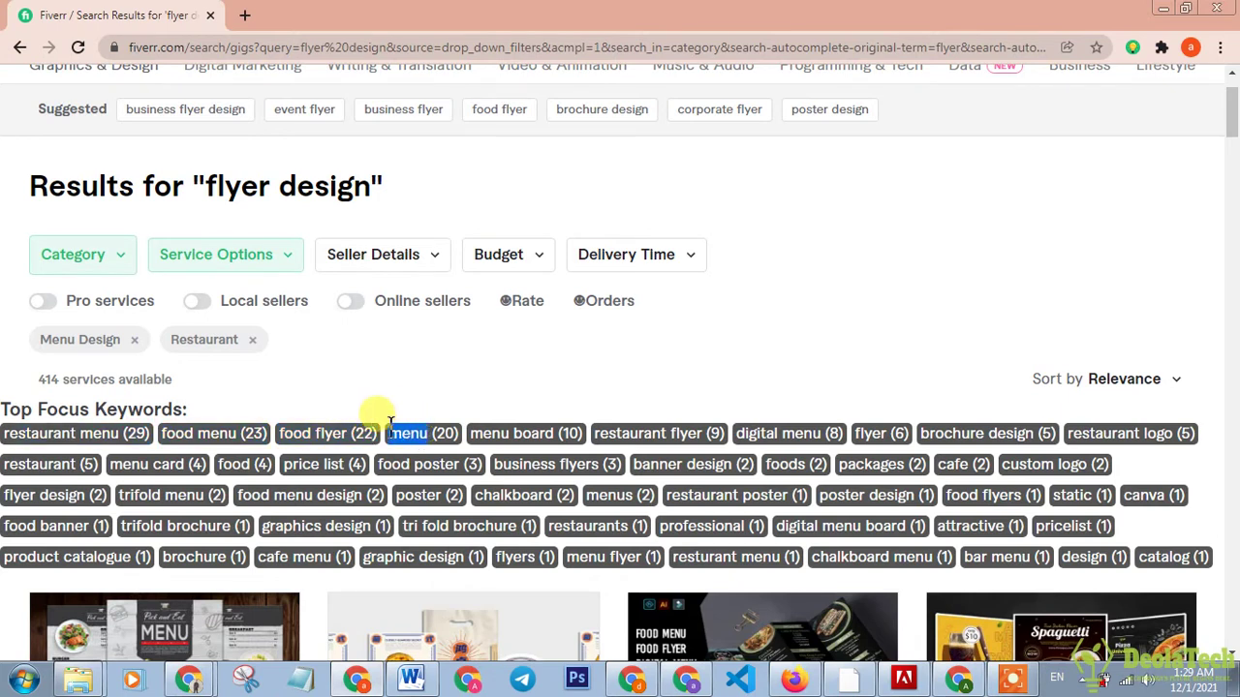
right_click(395, 431)
left_click(449, 445)
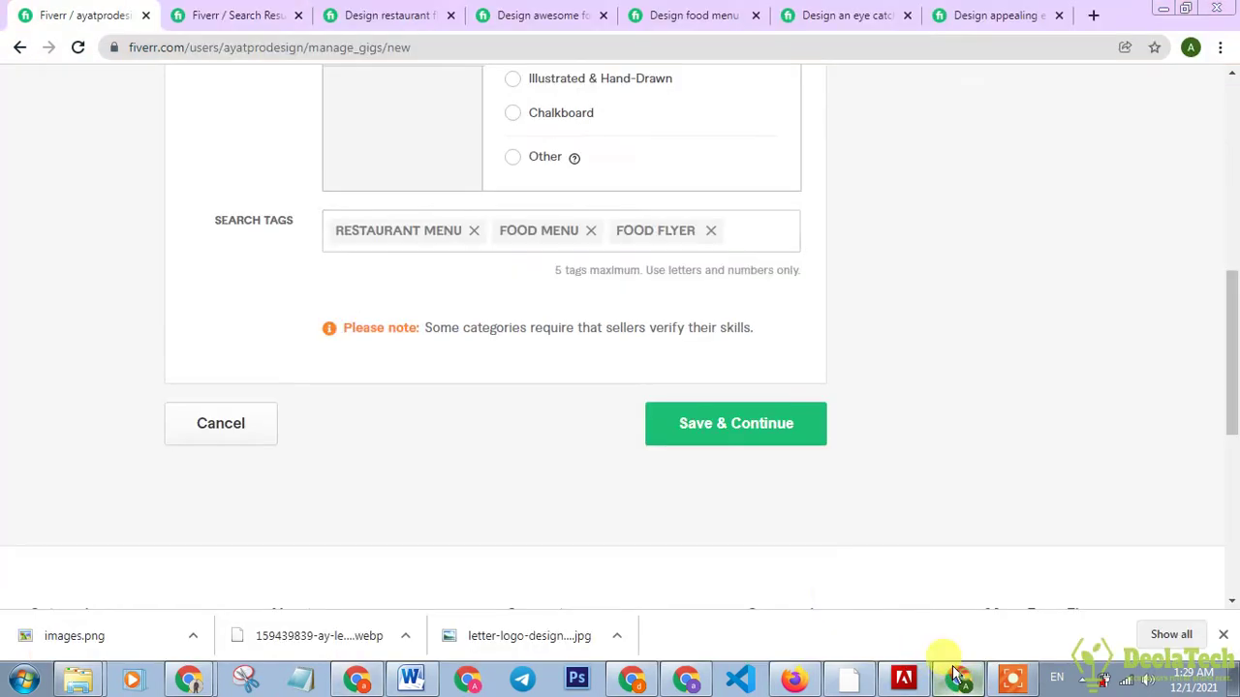
left_click(957, 678)
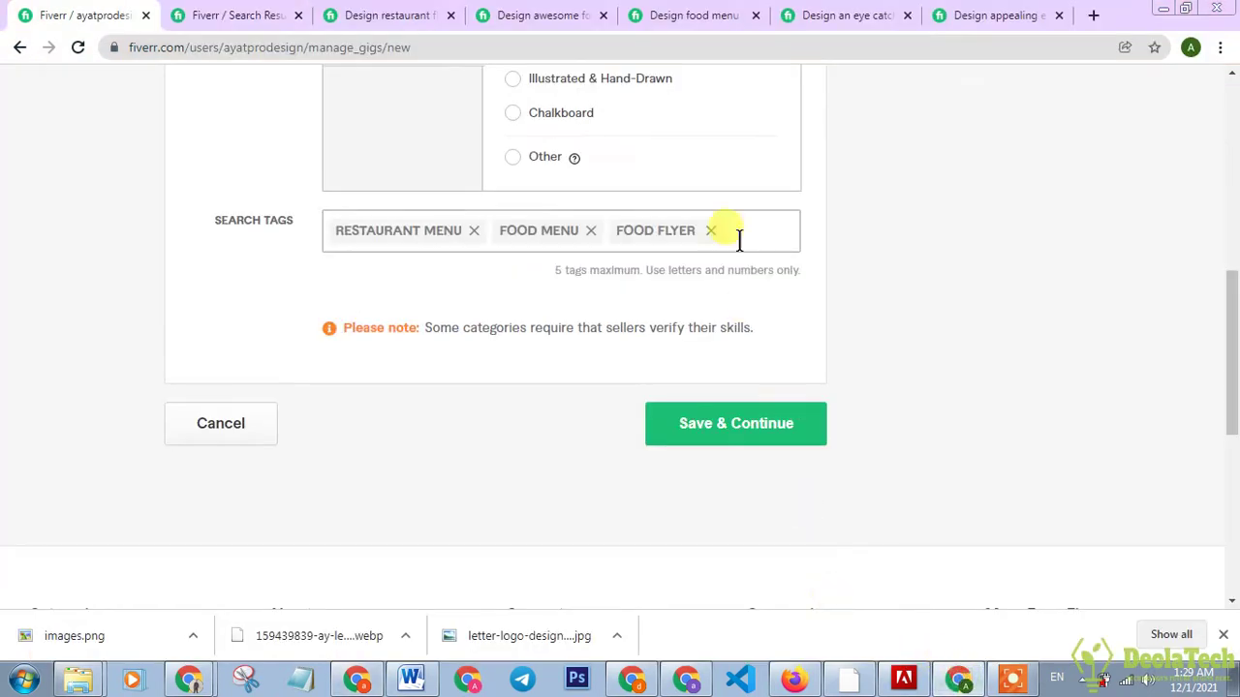
key("ctrl+v")
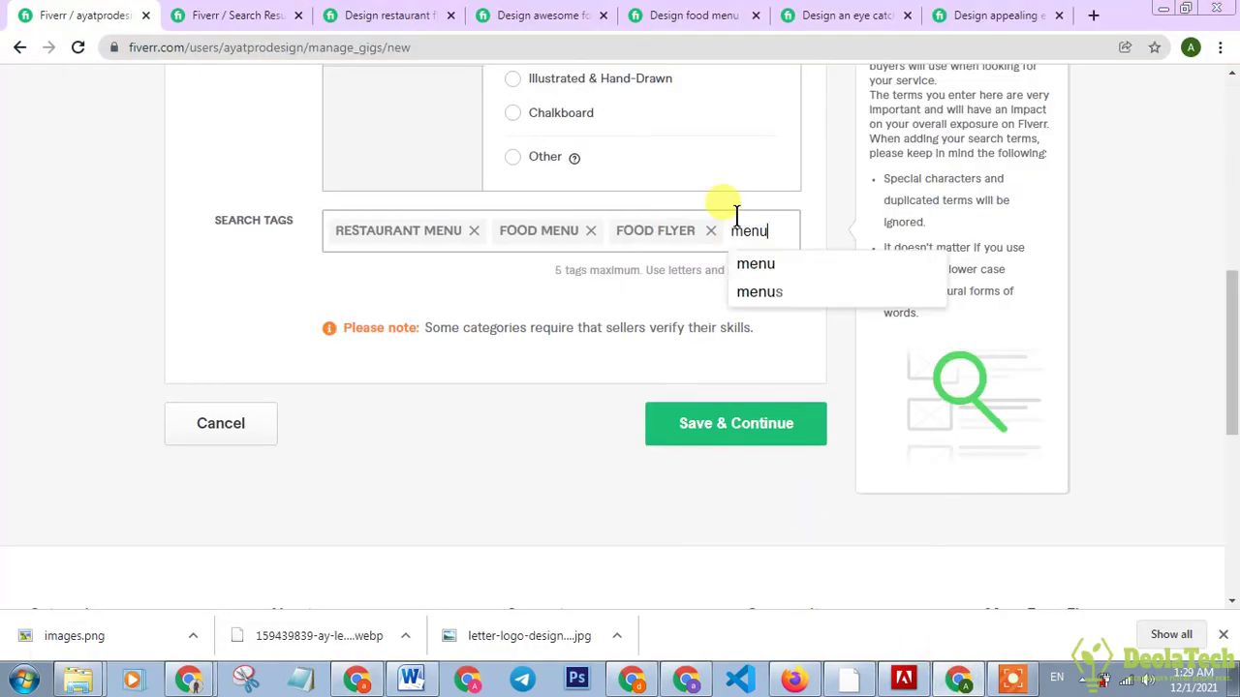
key("Return")
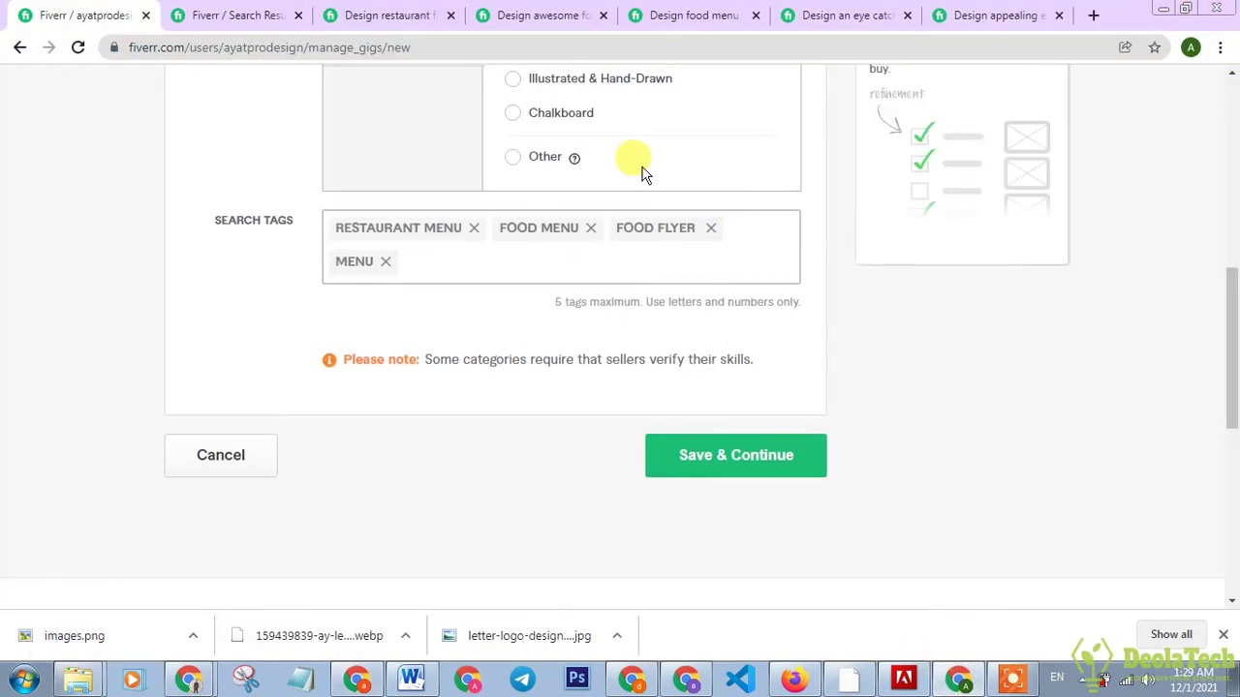
Copy 'menu board' and add it as the fifth search tag
left_click(347, 678)
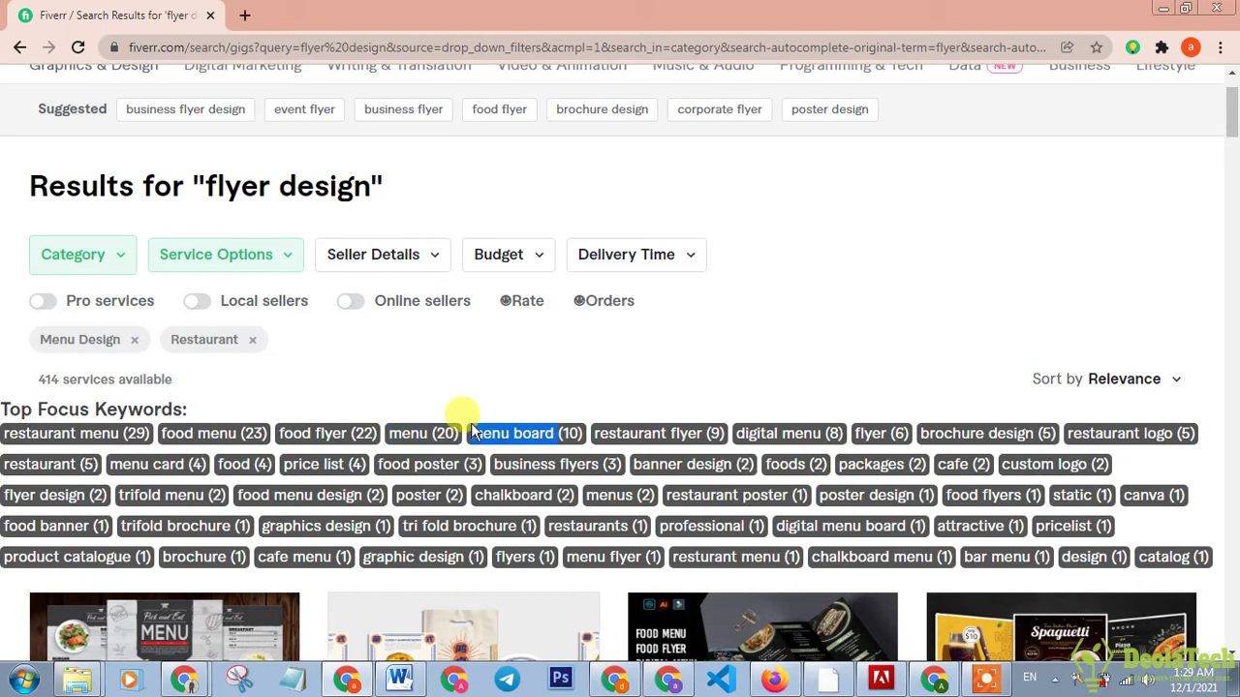
right_click(525, 438)
left_click(584, 454)
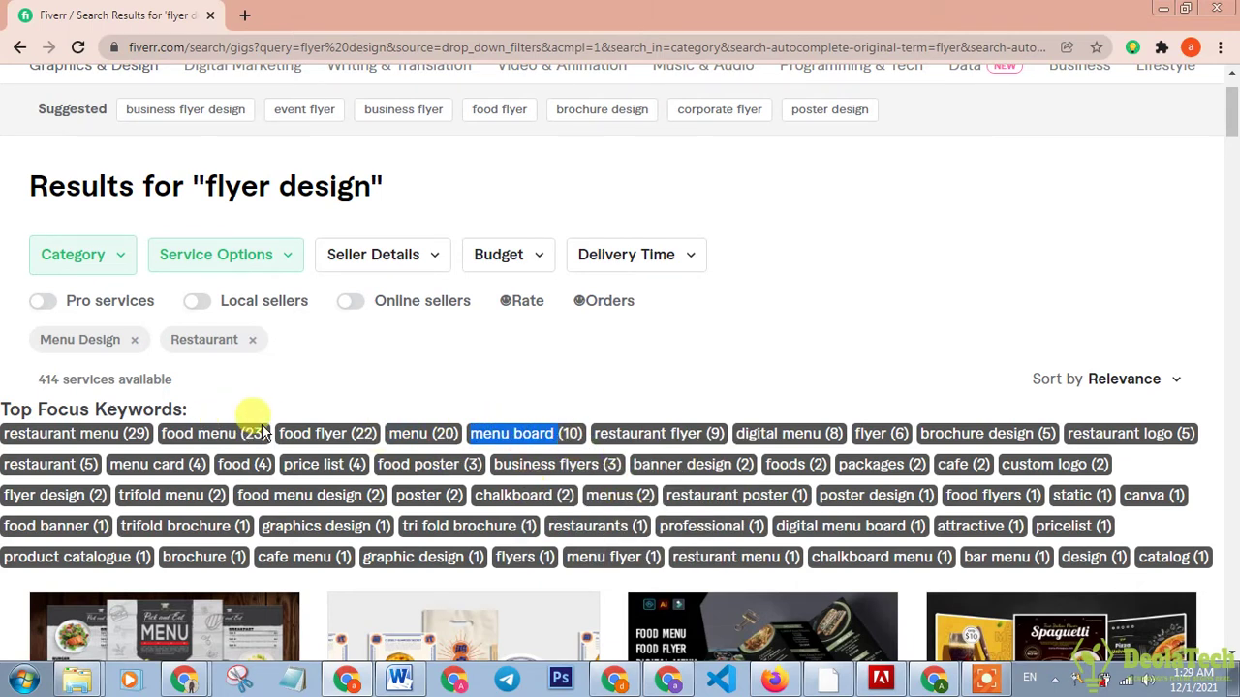
left_click(957, 680)
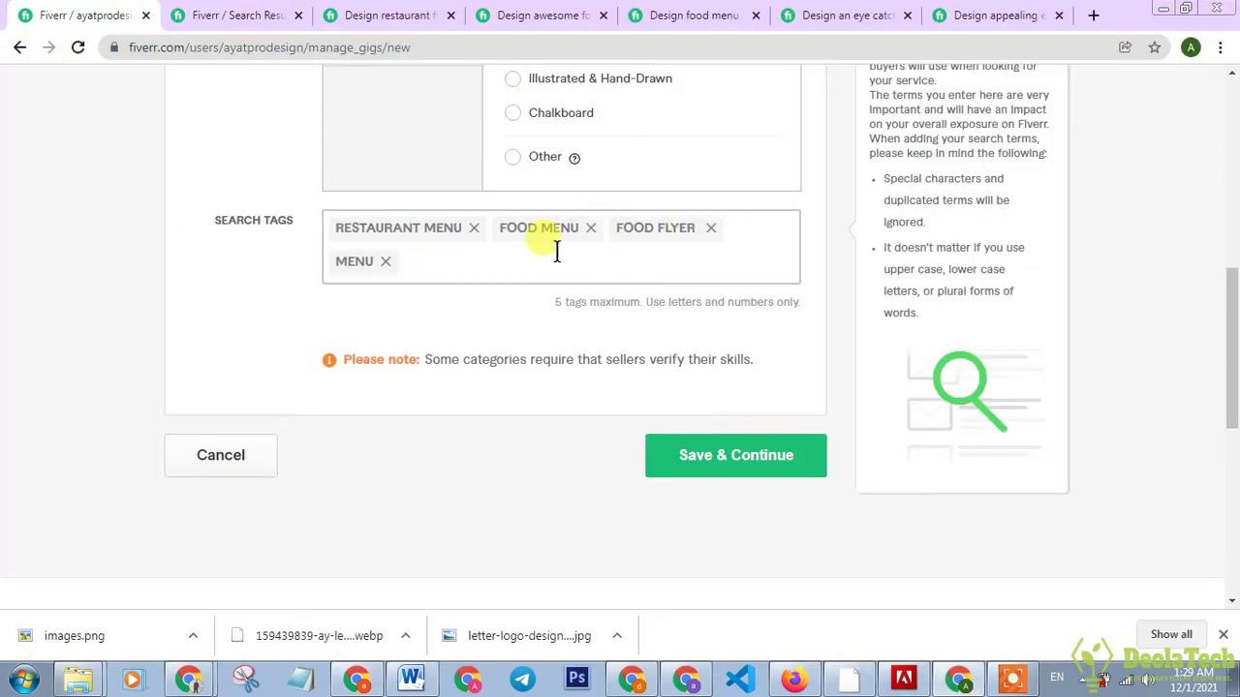
key("Return")
Save the gig overview with Save & Continue
scroll(619, 339, "up", 2)
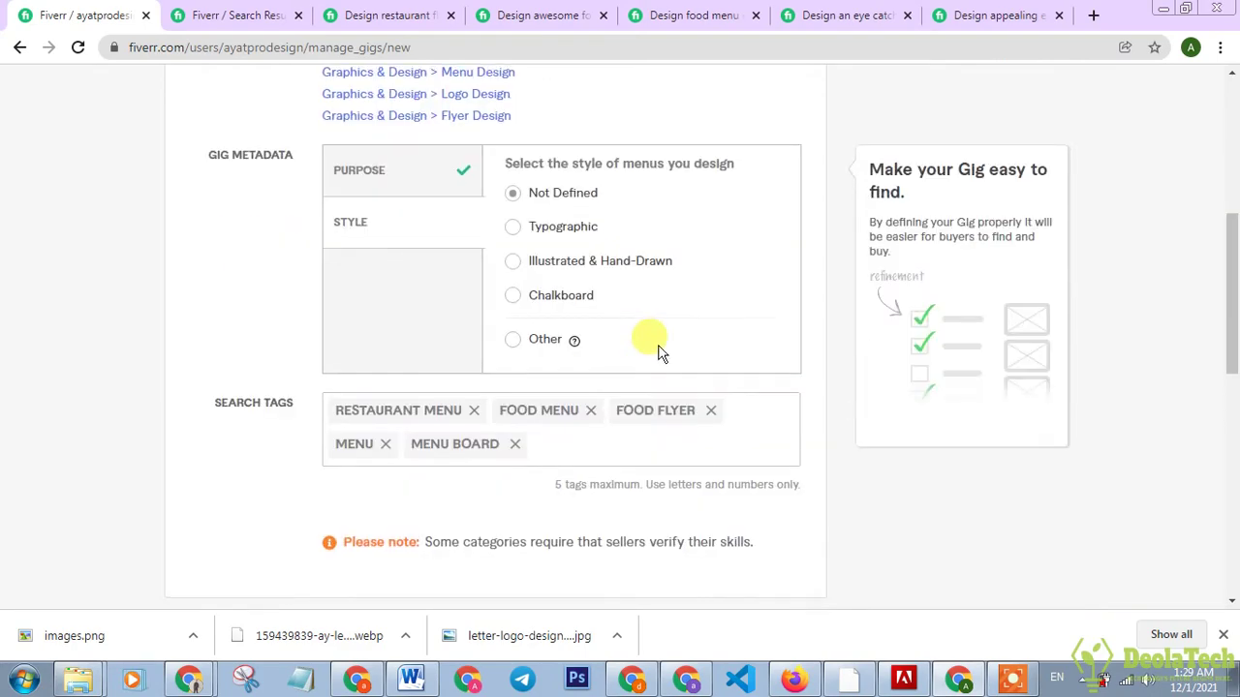
scroll(658, 353, "up", 5)
scroll(590, 368, "down", 3)
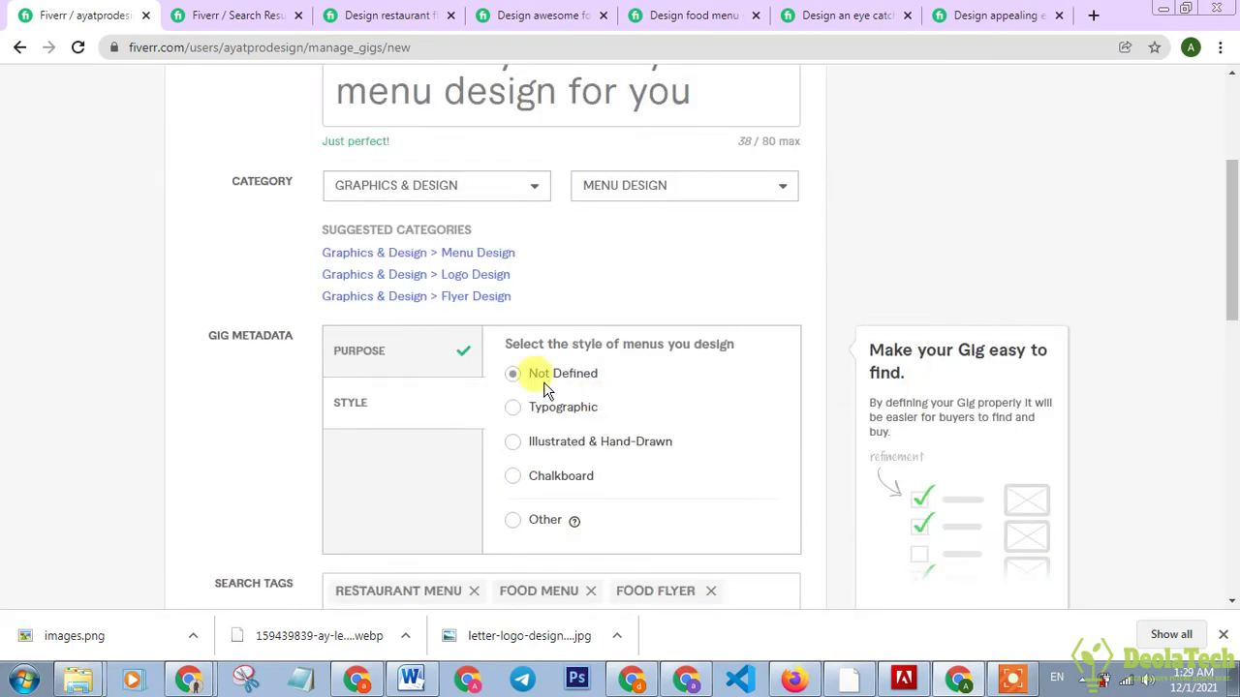
scroll(542, 378, "down", 2)
scroll(658, 452, "down", 2)
left_click(693, 454)
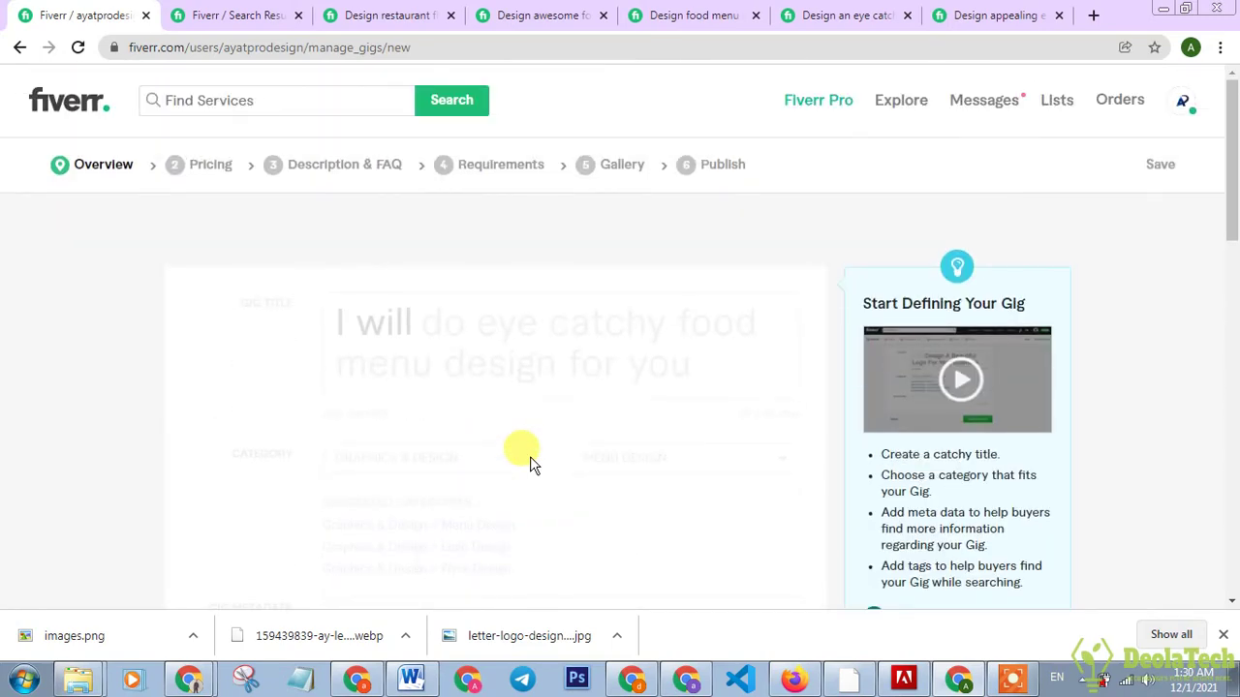
Return to the filtered flyer design results and scroll to the competitor gig cards
scroll(636, 442, "down", 10)
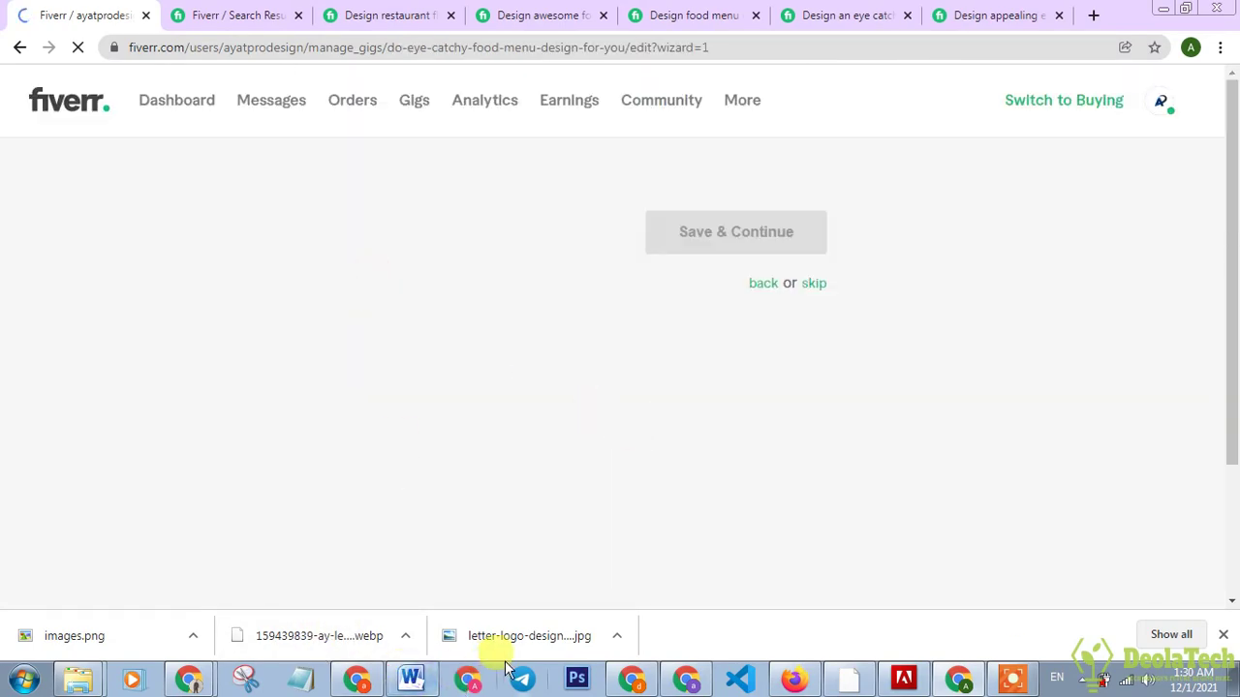
left_click(356, 680)
scroll(166, 442, "down", 5)
Open competitor food menu gigs from the search results and view the third one
scroll(131, 419, "down", 1)
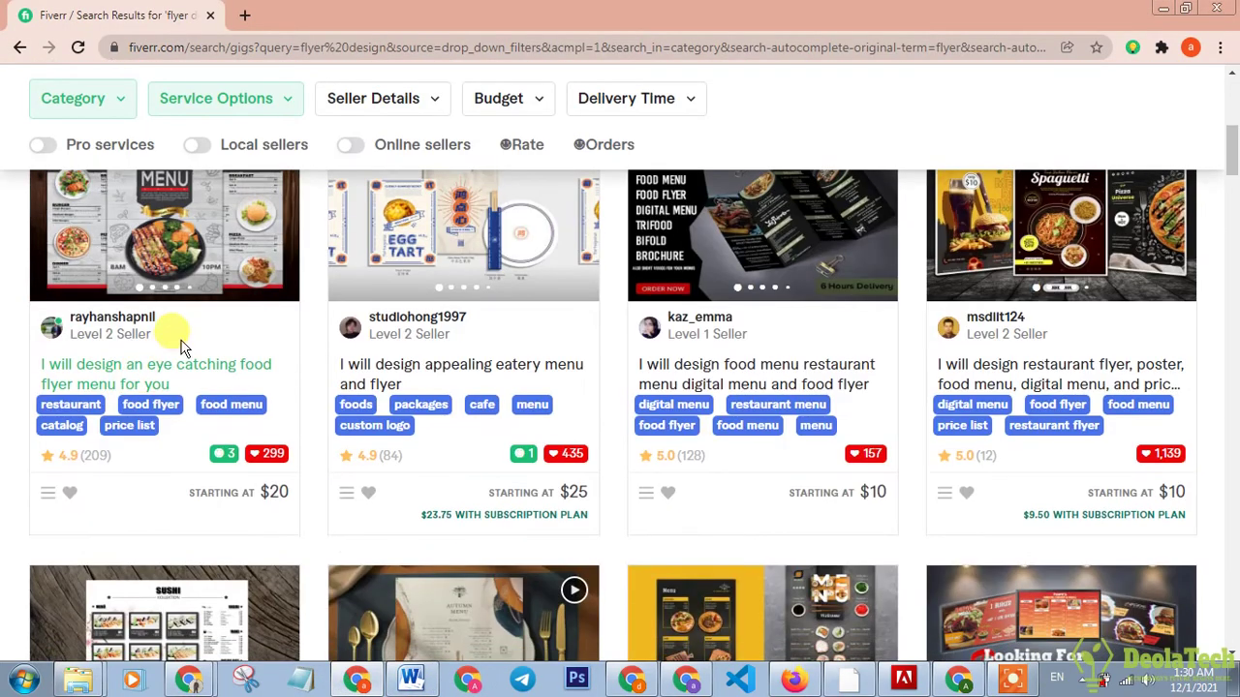
left_click(165, 248)
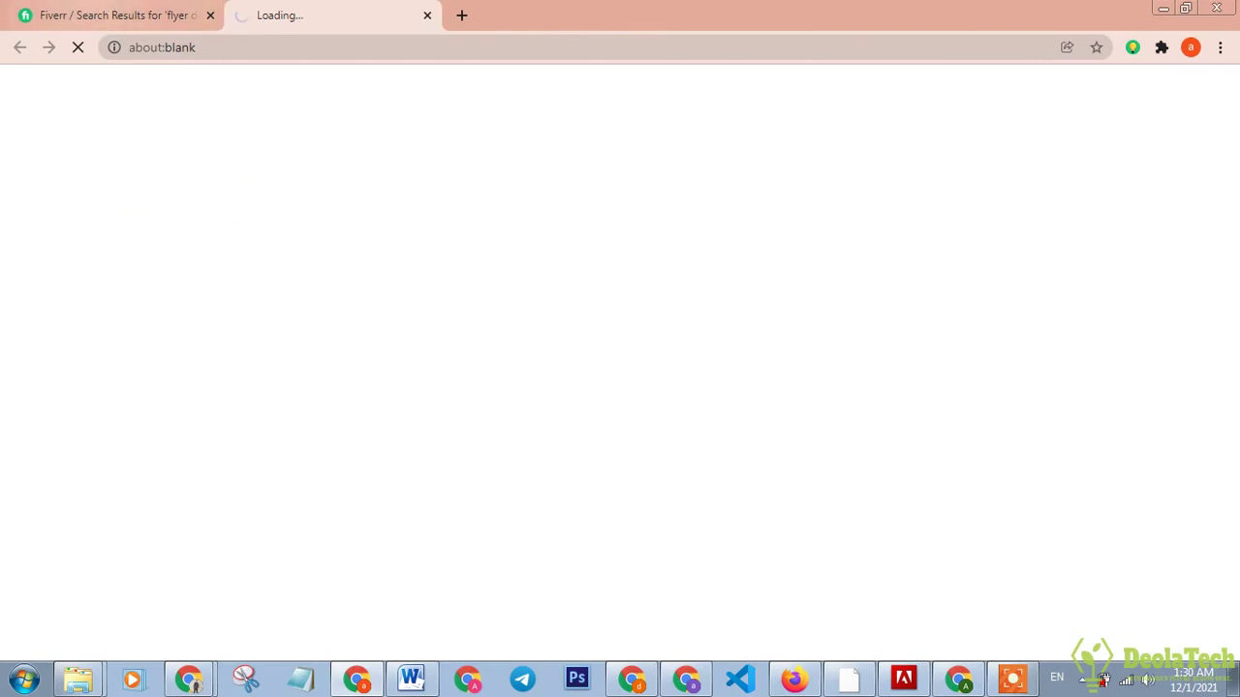
key("ctrl+shift+Tab")
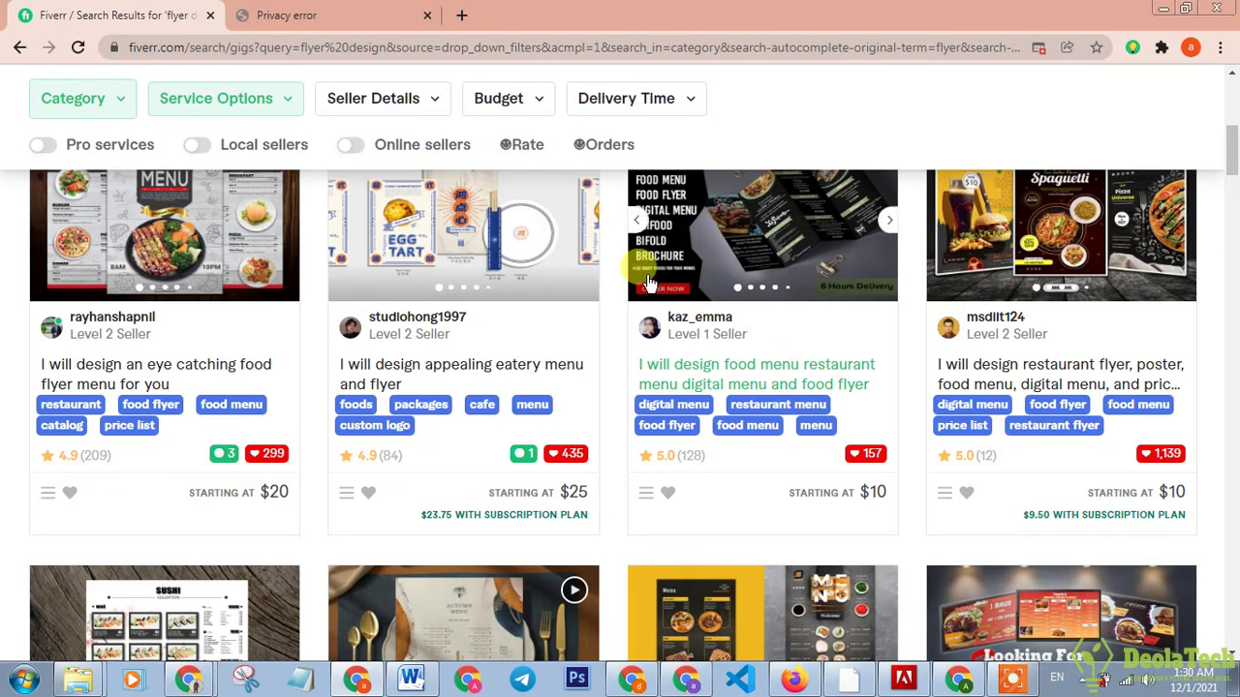
left_click(317, 20)
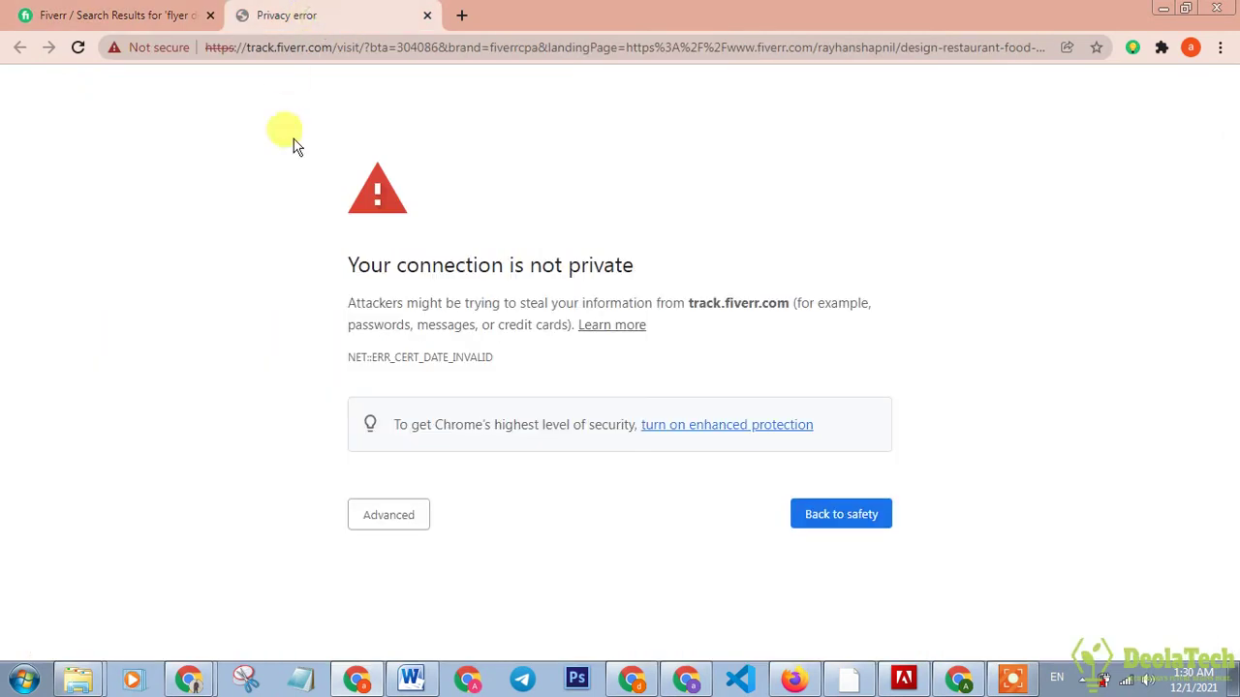
left_click(390, 519)
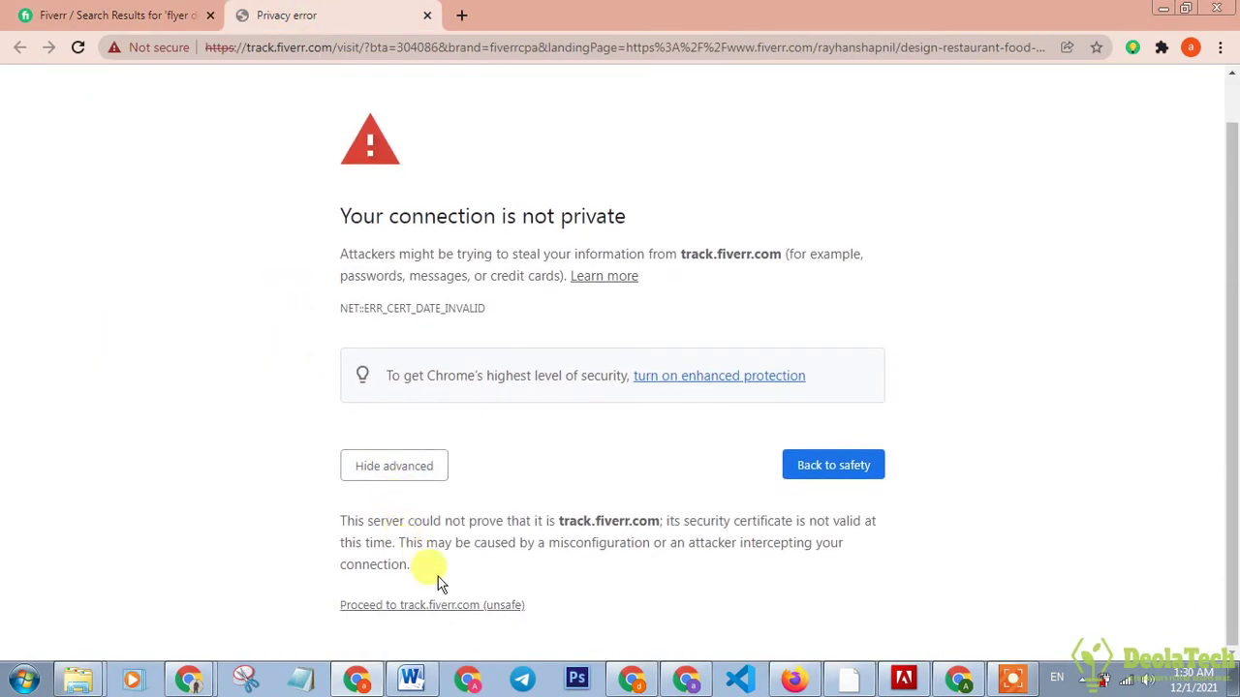
left_click(136, 15)
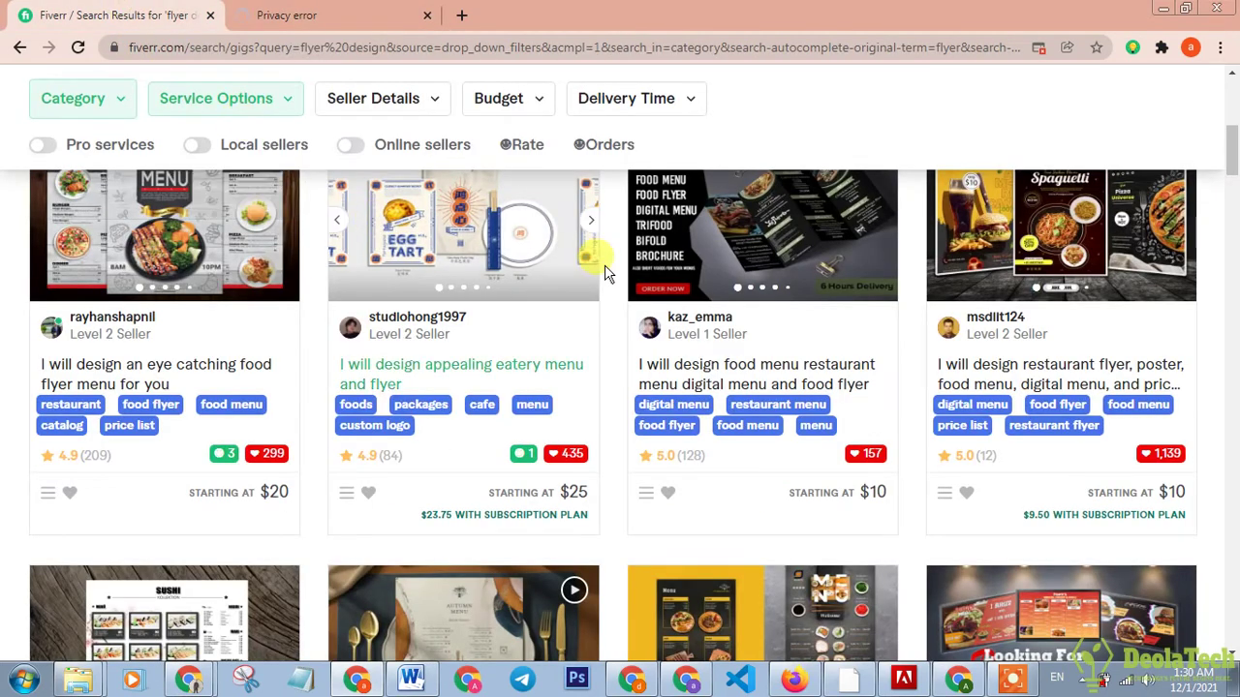
left_click(752, 372)
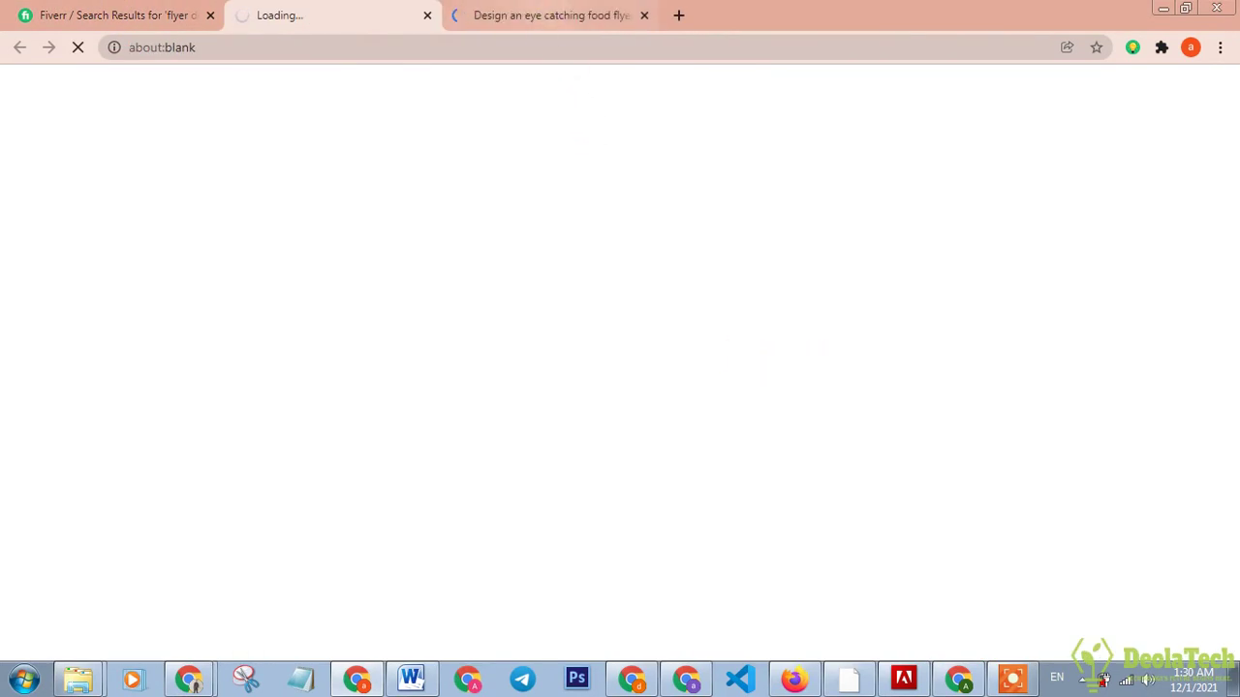
left_click(547, 15)
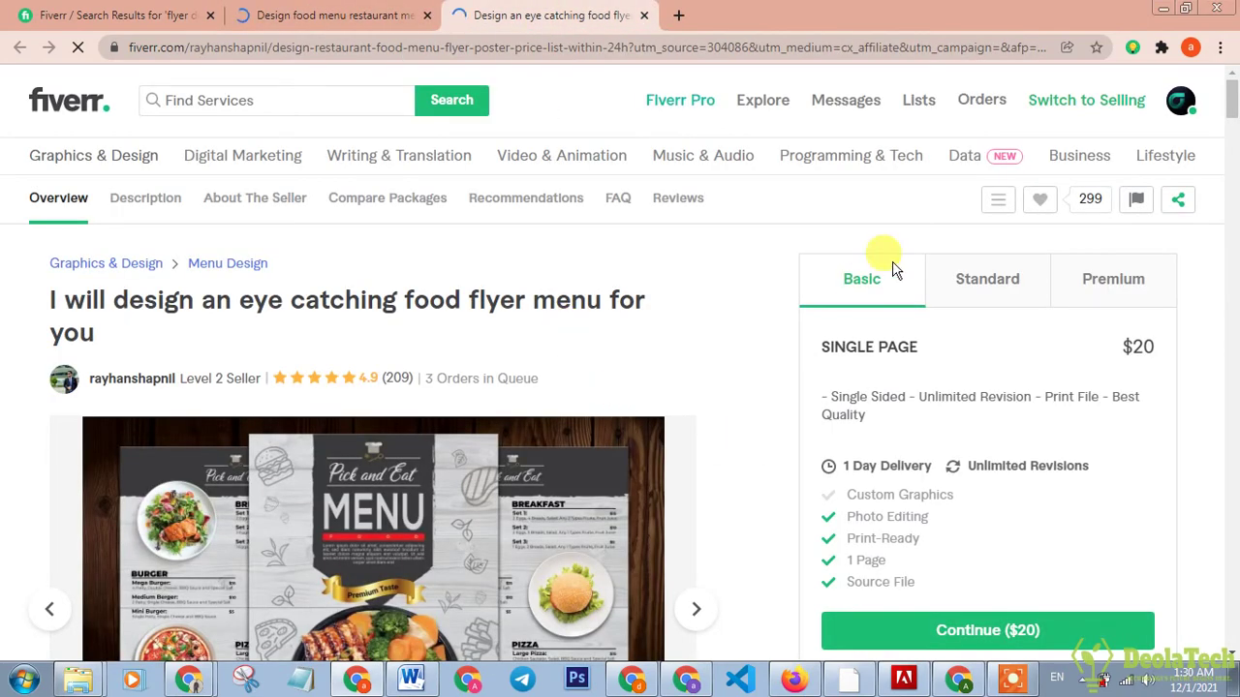
scroll(885, 417, "down", 1)
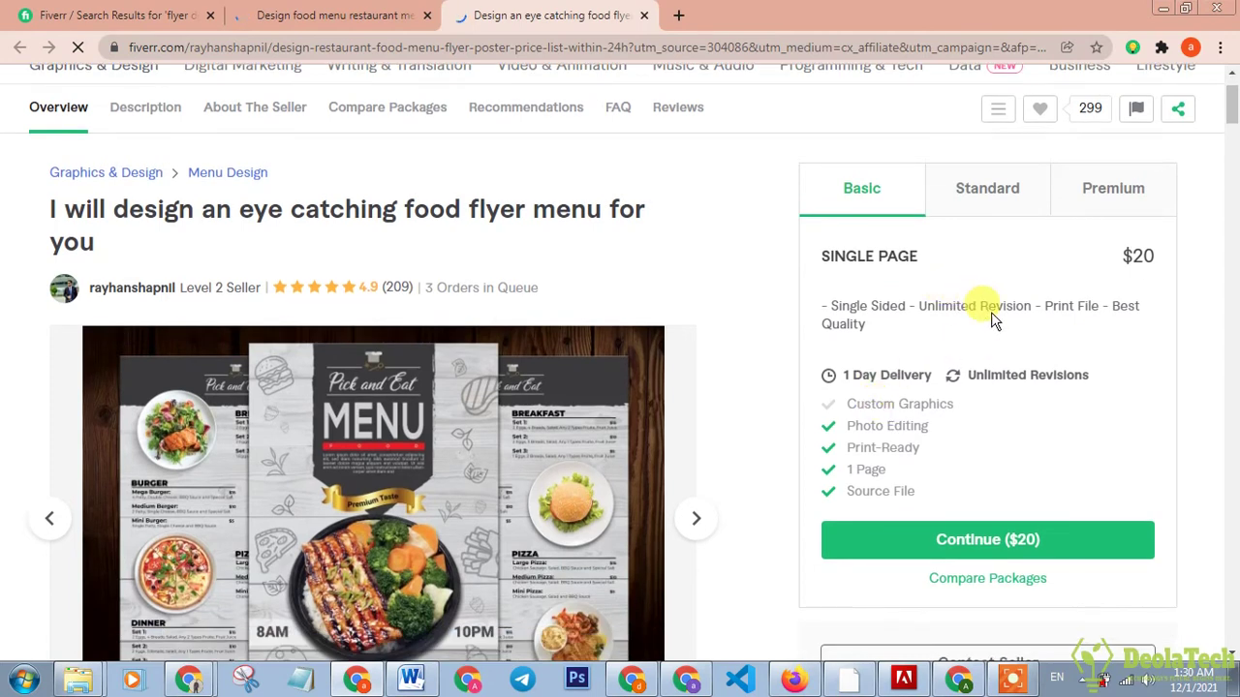
left_click_drag(443, 287, 538, 287)
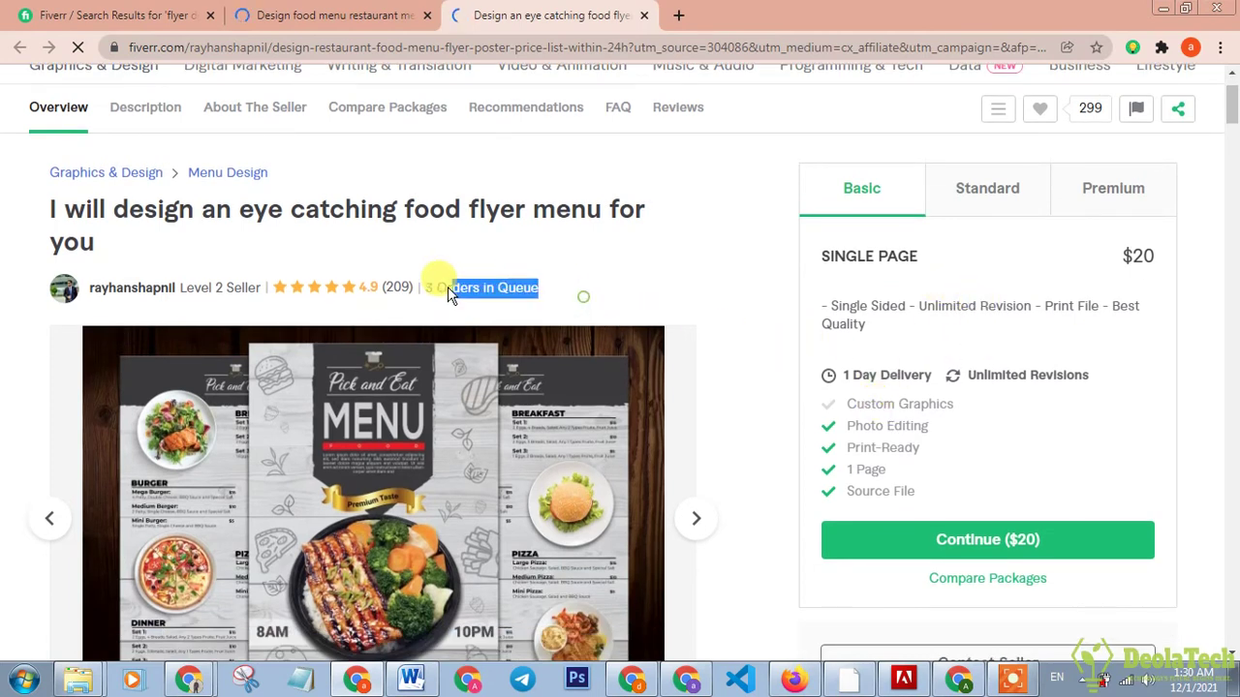
left_click(568, 258)
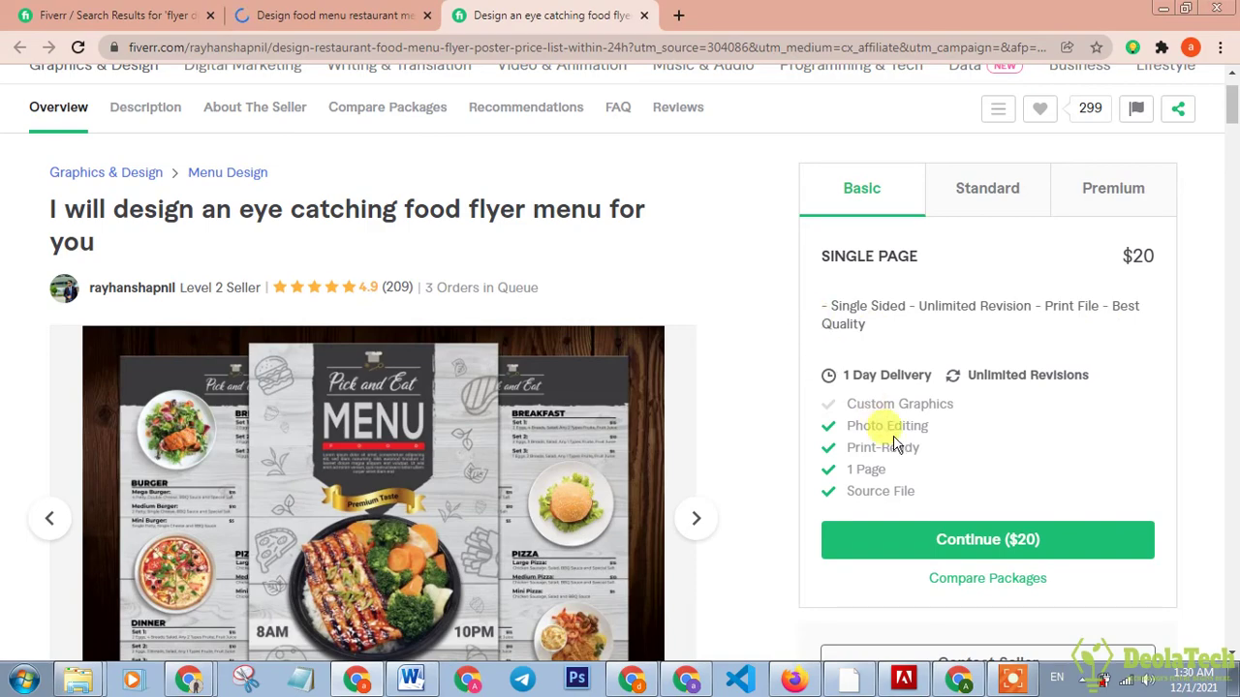
Review the seller details on both competitor gig pages
scroll(446, 547, "down", 3)
scroll(445, 547, "down", 15)
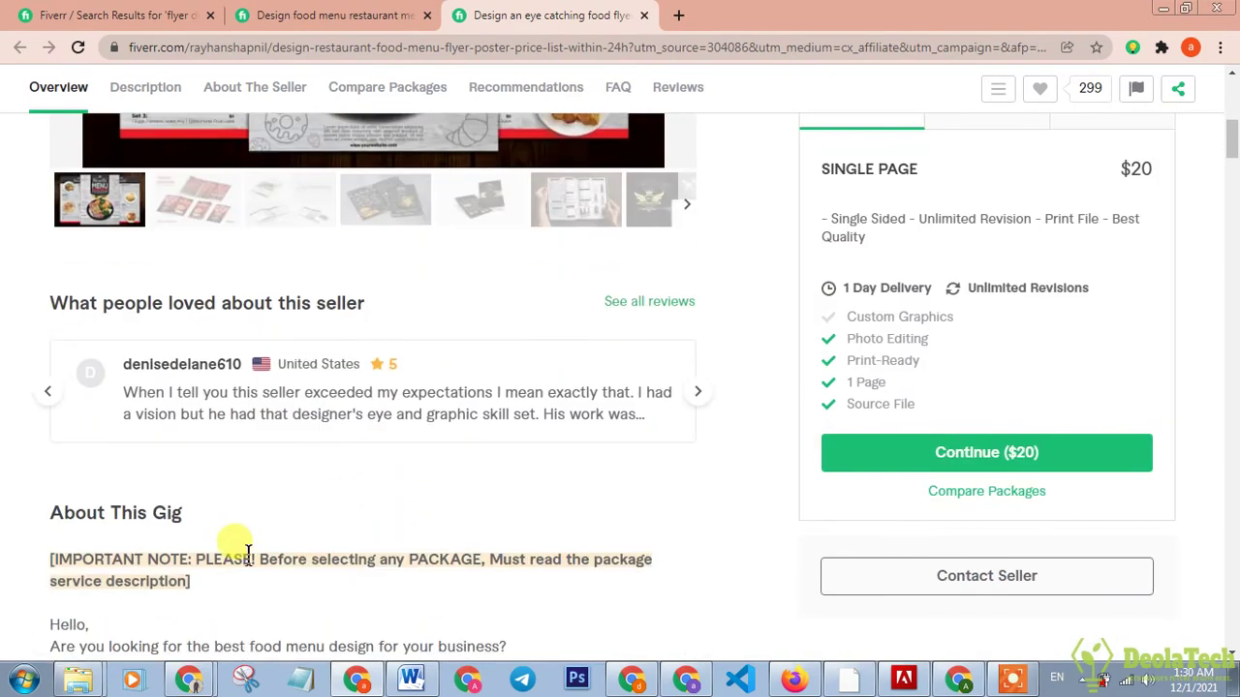
scroll(473, 547, "down", 5)
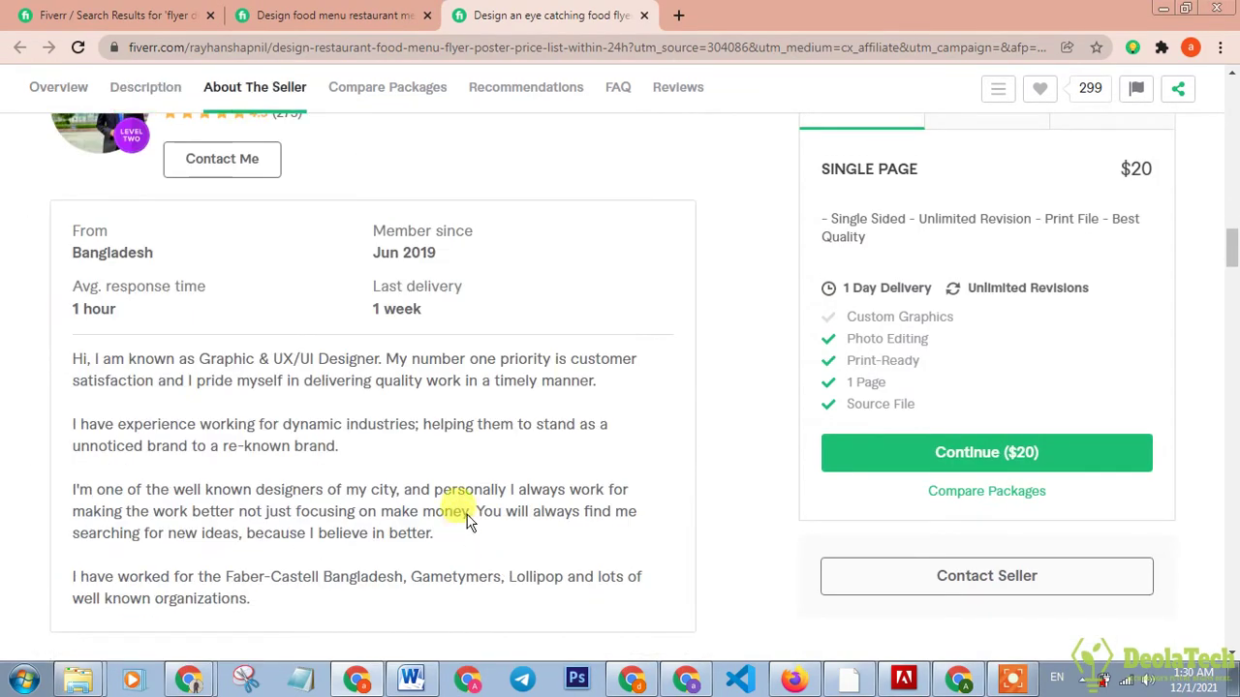
scroll(465, 514, "up", 1)
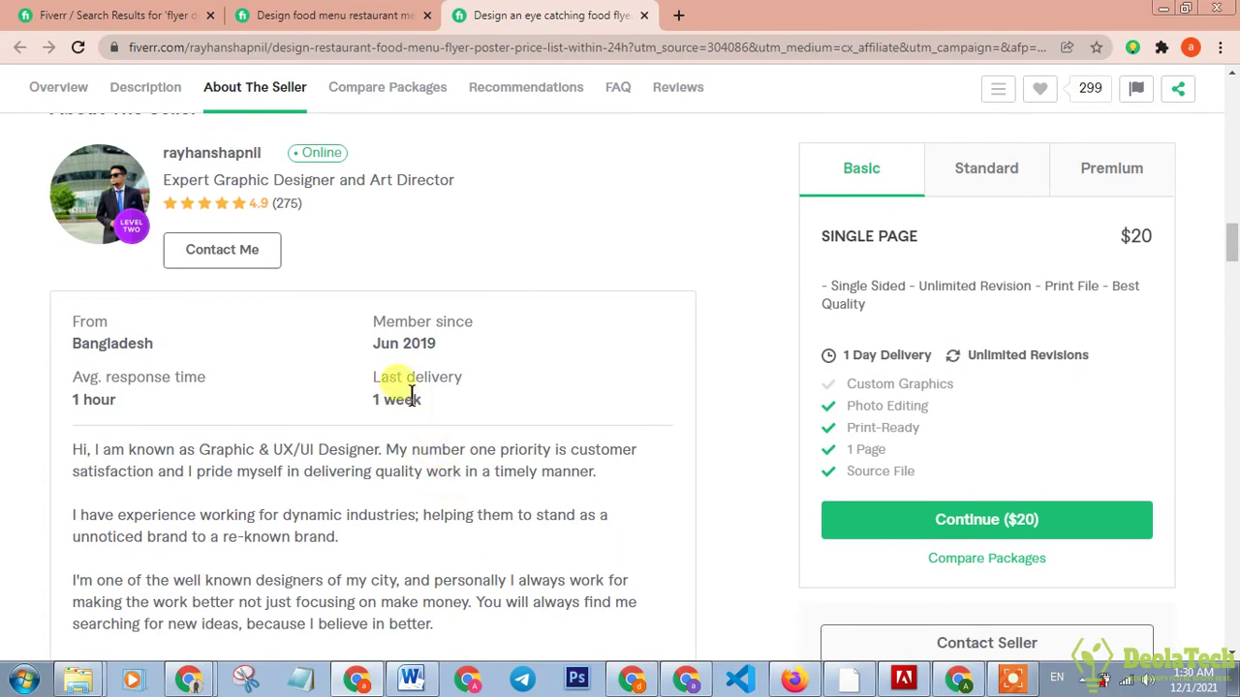
left_click_drag(369, 388, 506, 407)
left_click(604, 395)
scroll(379, 352, "up", 4)
key("ctrl+Page_Up")
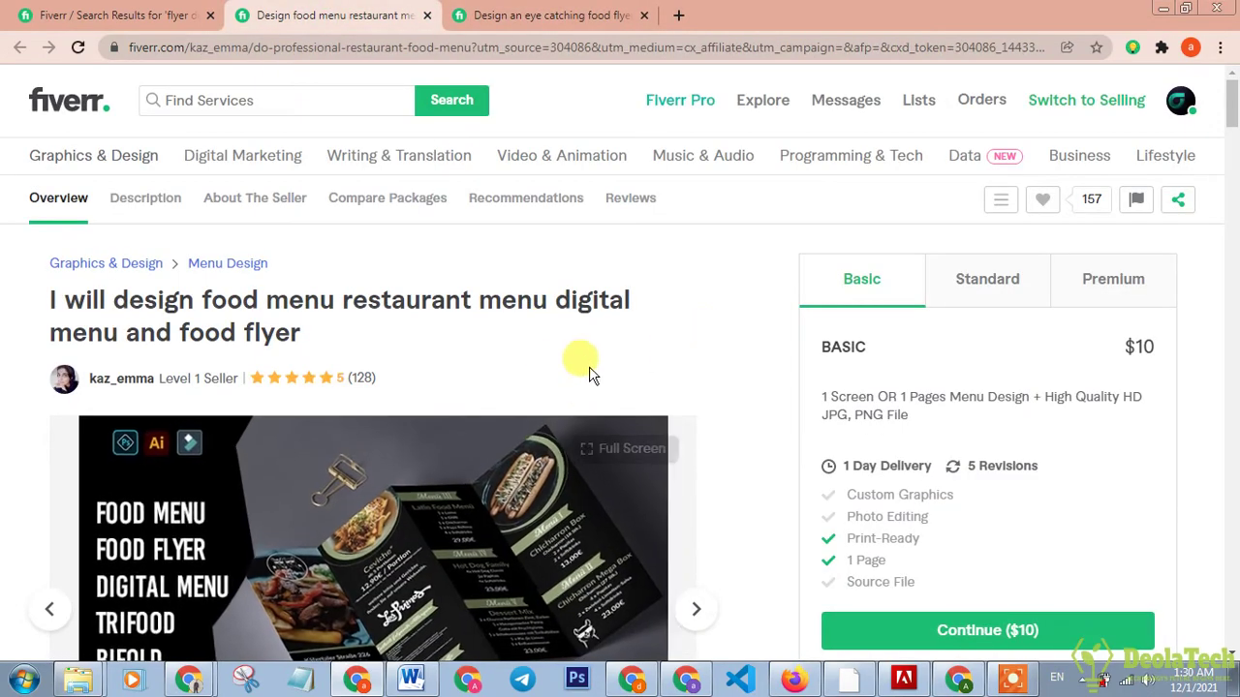
scroll(569, 405, "down", 1)
scroll(443, 475, "down", 20)
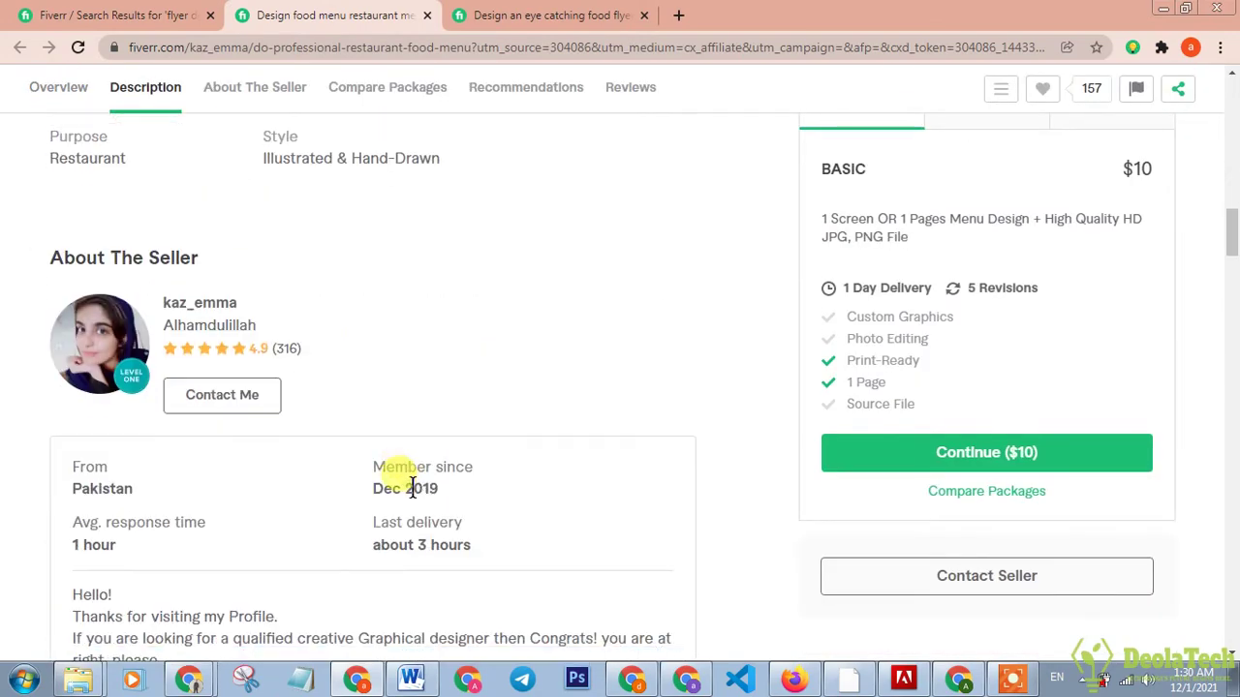
scroll(412, 494, "up", 3)
left_click_drag(482, 473, 324, 450)
left_click(610, 470)
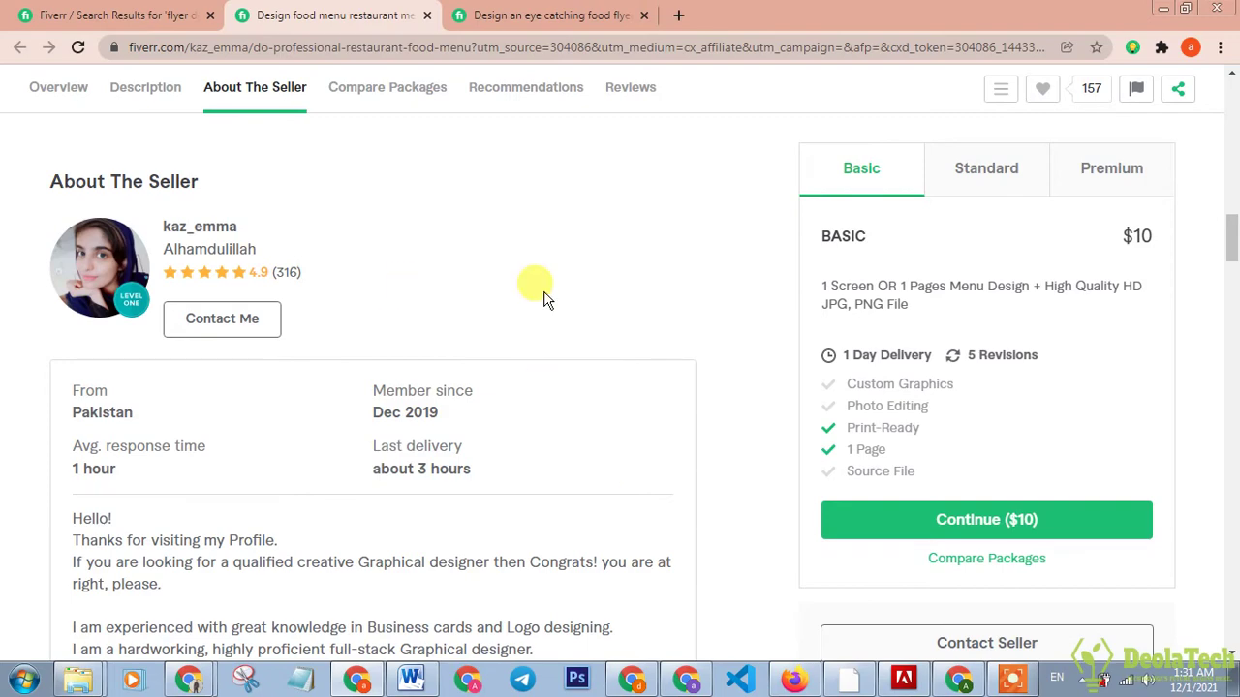
scroll(544, 298, "up", 1)
scroll(545, 298, "up", 9)
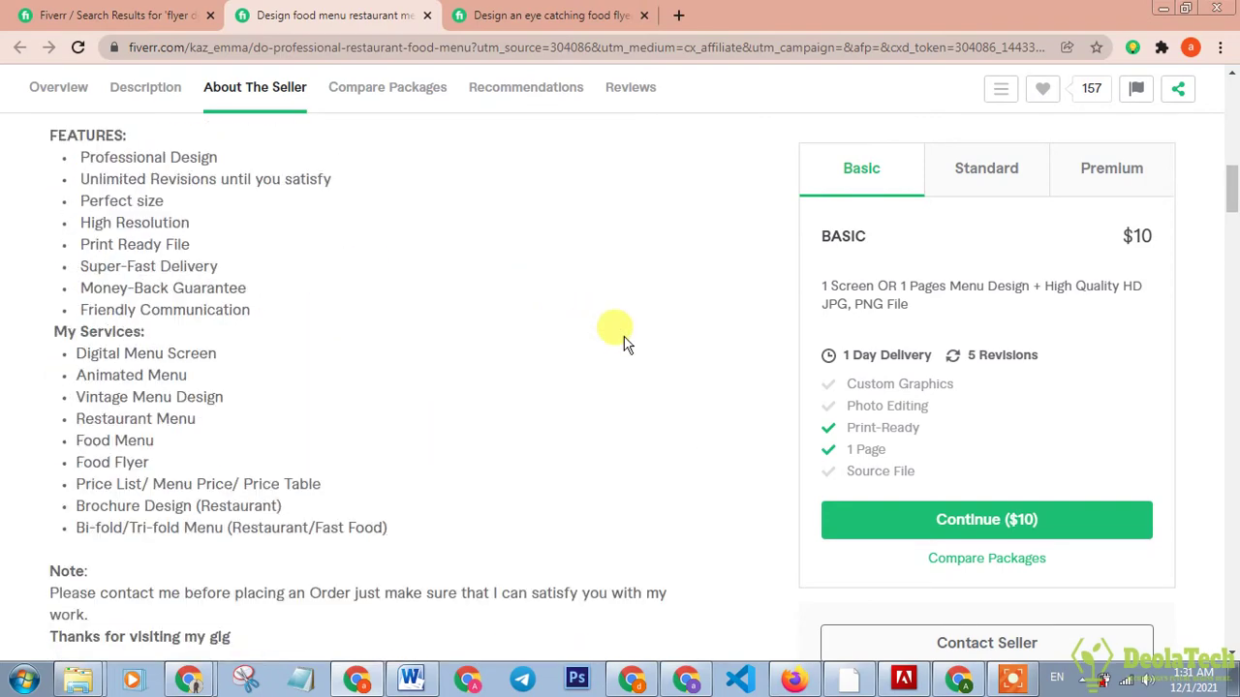
scroll(624, 344, "up", 4)
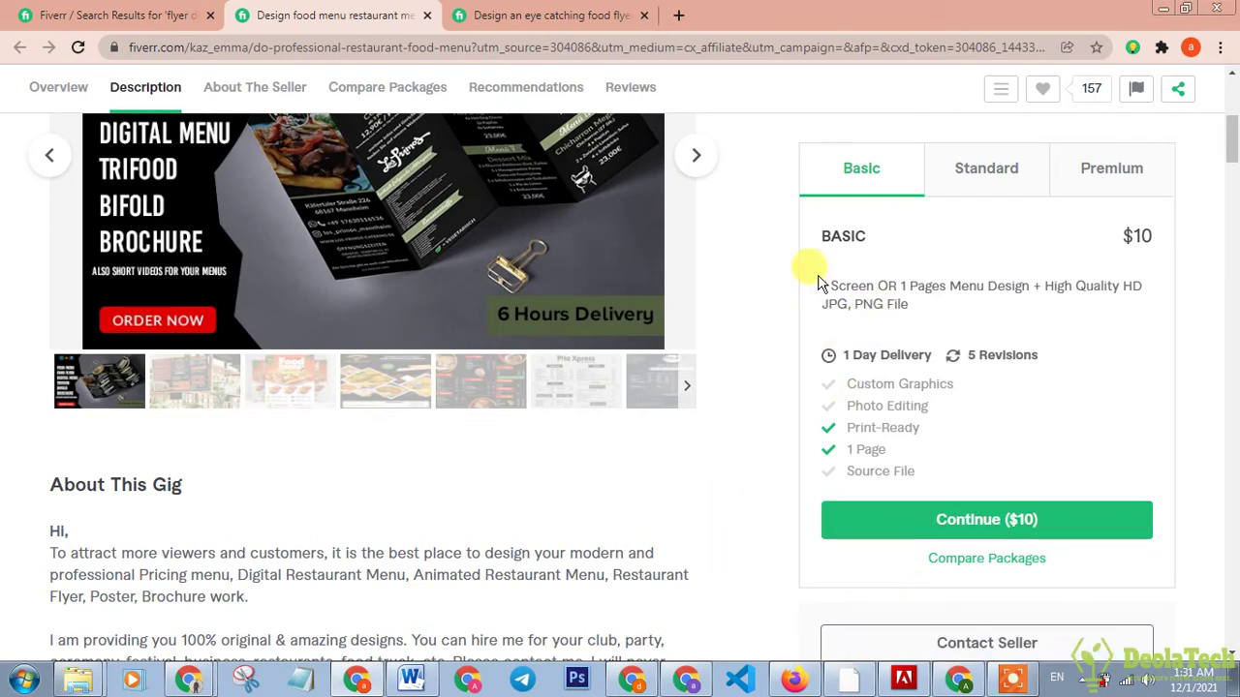
Copy the competitor's Basic package description and fill in the package titles Bronze, Silver and Gold
left_click_drag(819, 283, 918, 309)
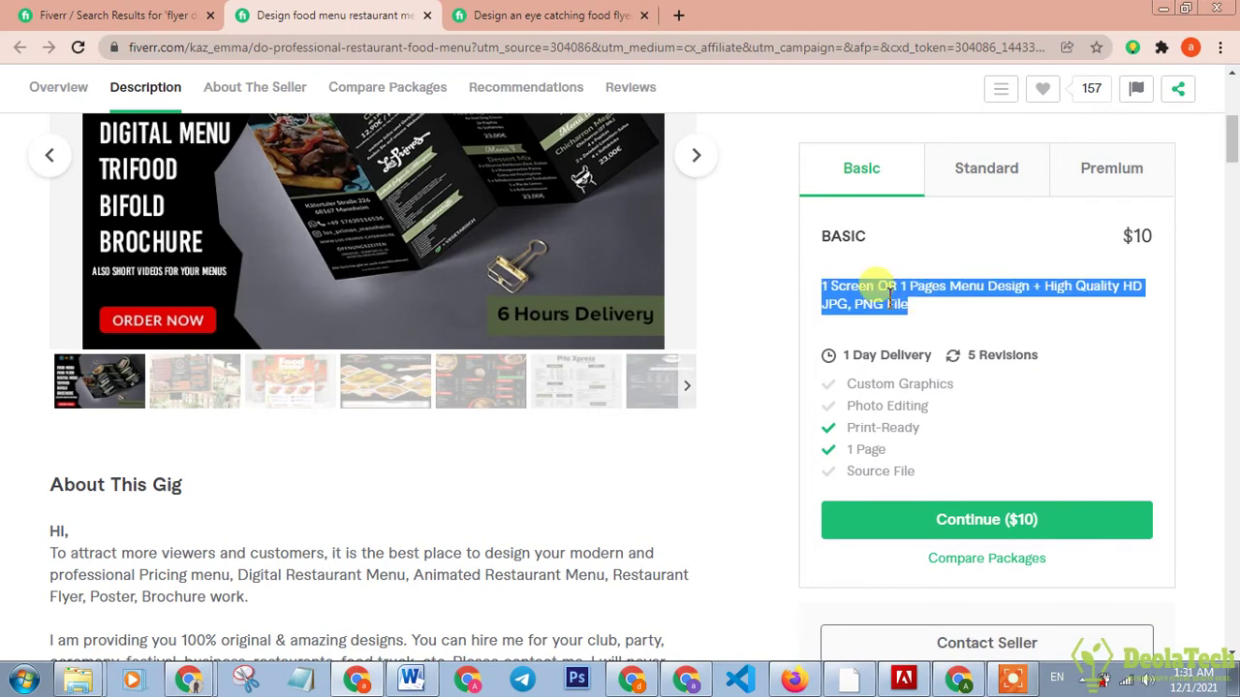
right_click(830, 290)
left_click(822, 308)
key("alt+Tab")
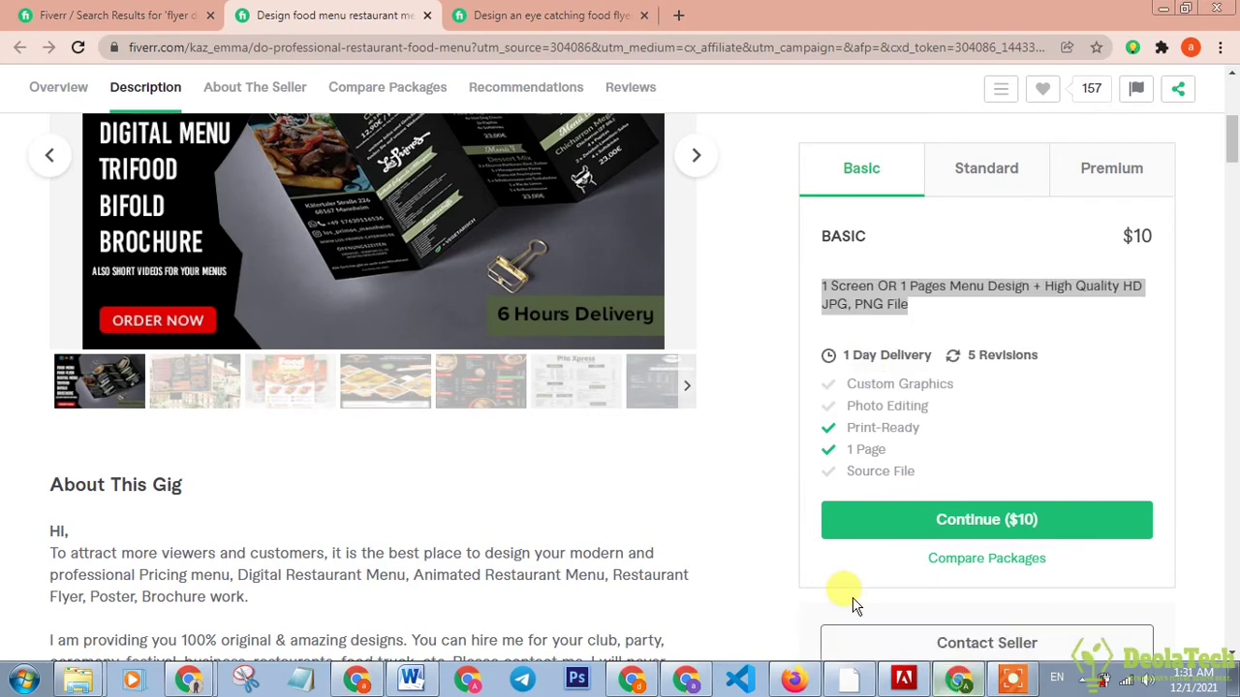
left_click(429, 530)
scroll(428, 520, "down", 2)
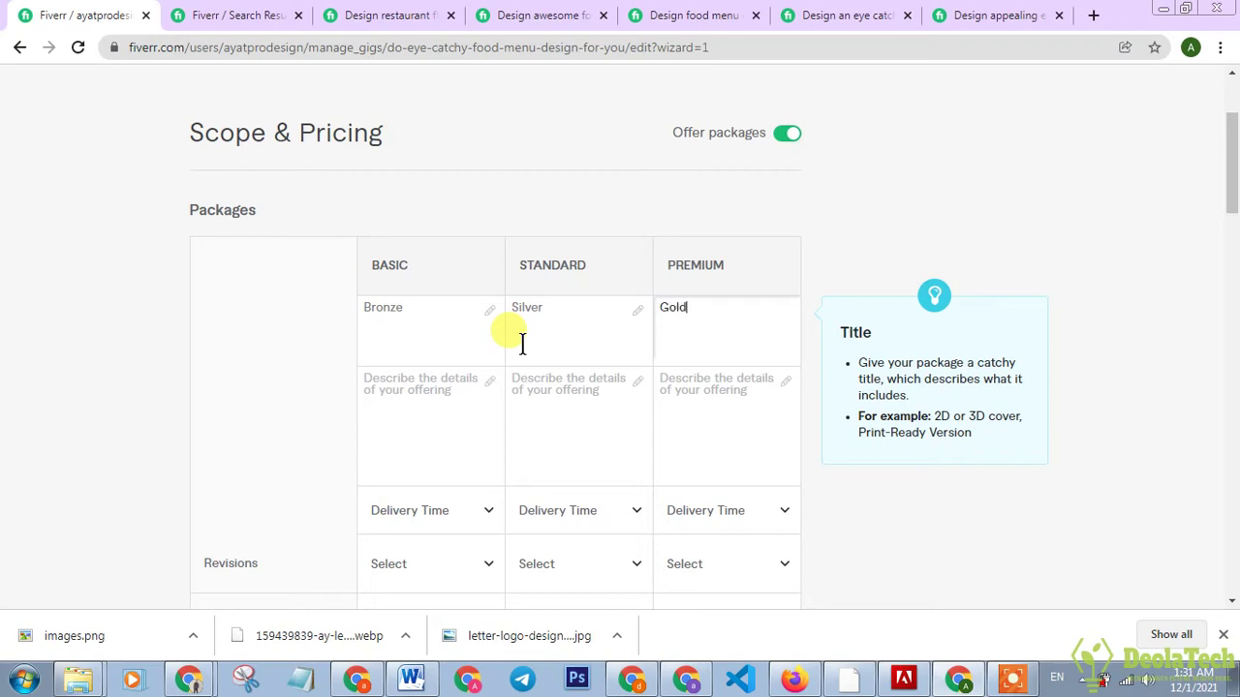
Paste the Basic description, then copy the competitor's Standard description into the Standard field
key("Tab")
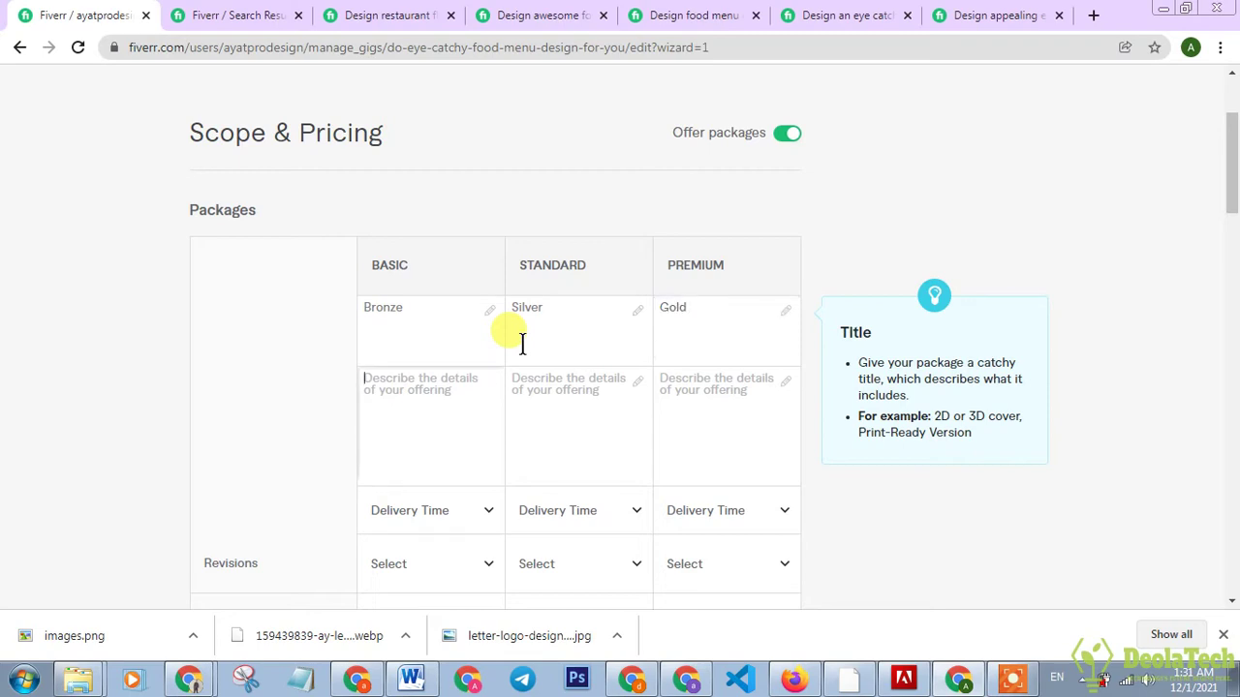
key("ctrl+v")
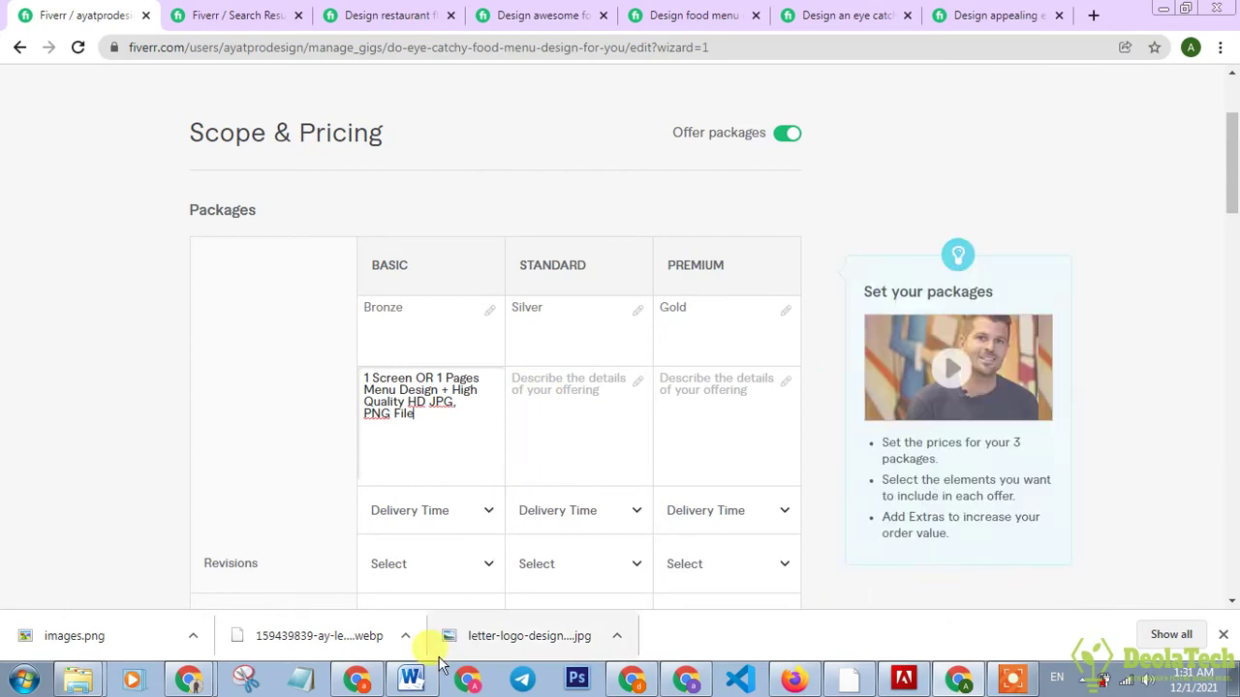
left_click(357, 677)
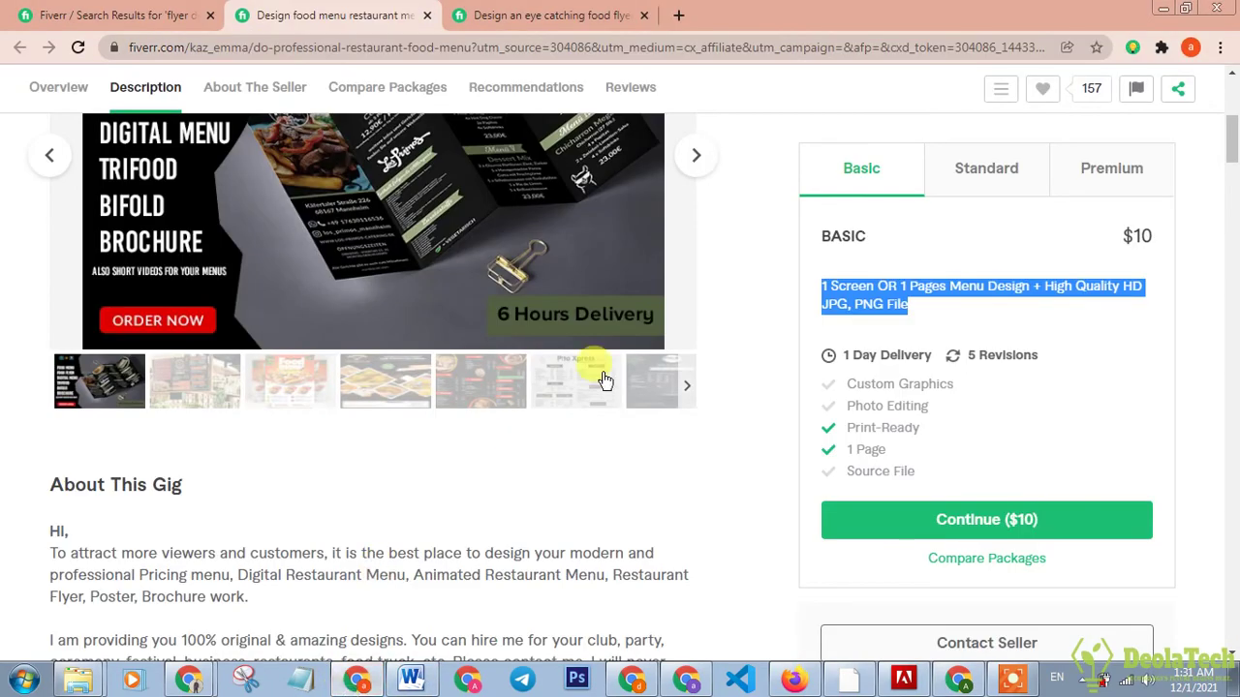
left_click(965, 186)
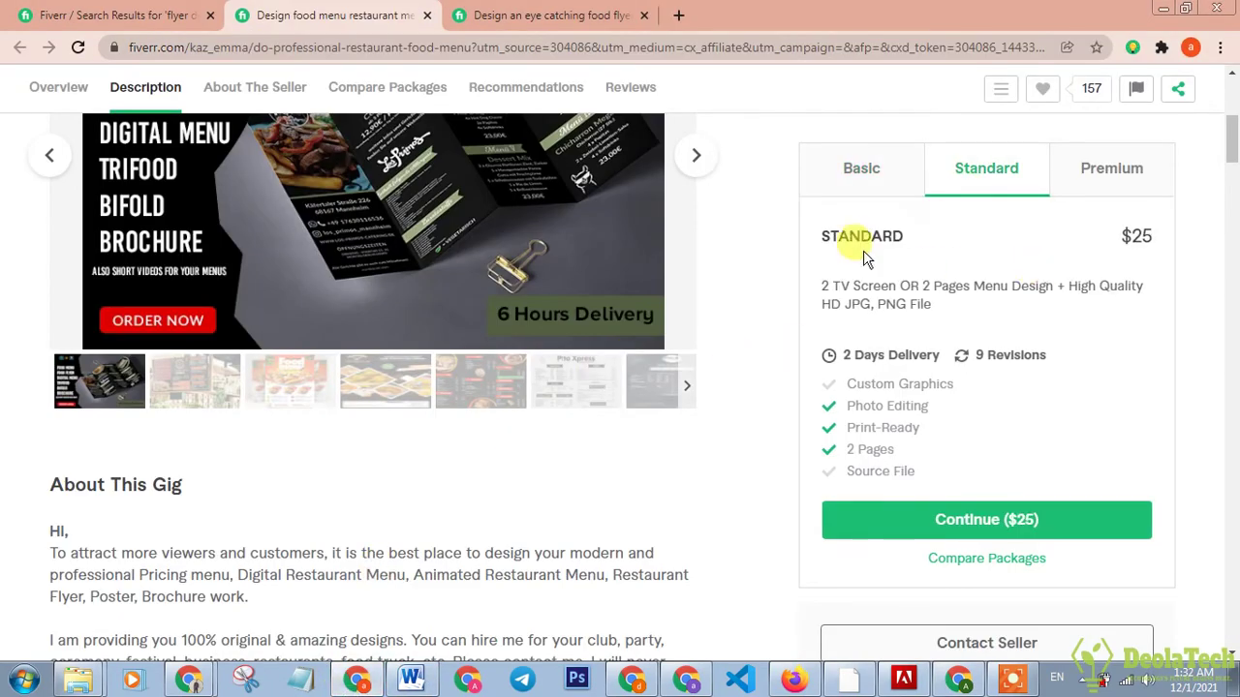
left_click_drag(818, 280, 954, 315)
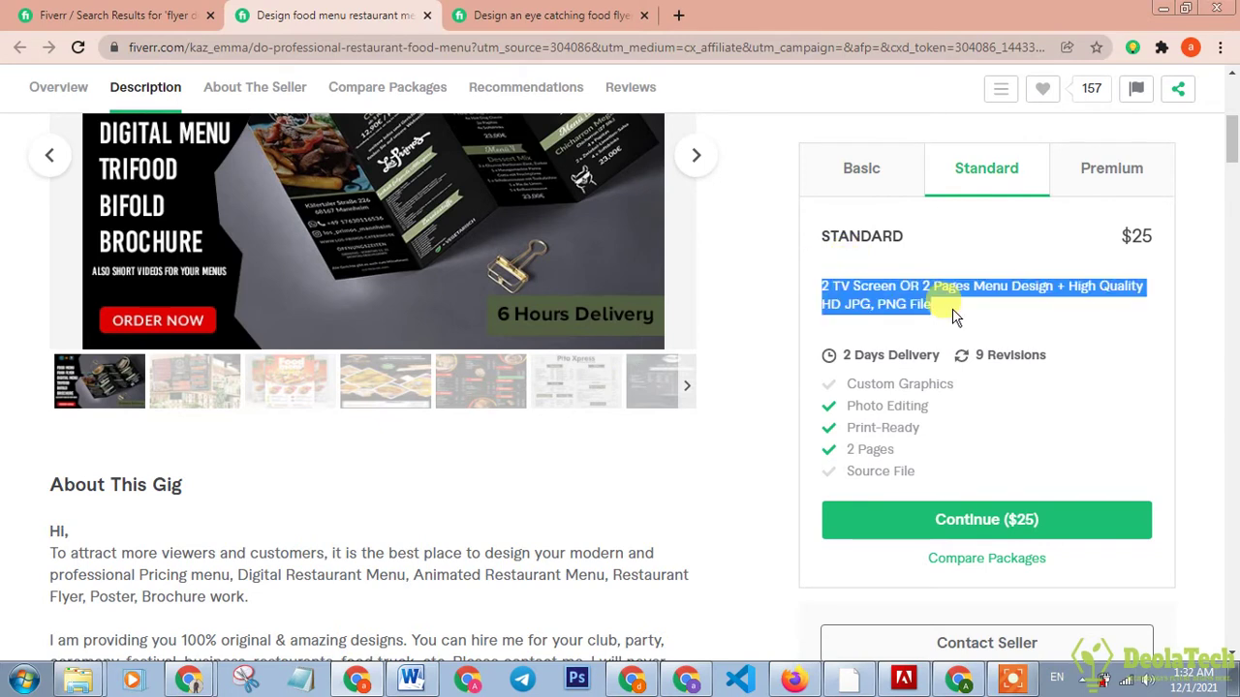
right_click(891, 300)
left_click(900, 313)
left_click(915, 639)
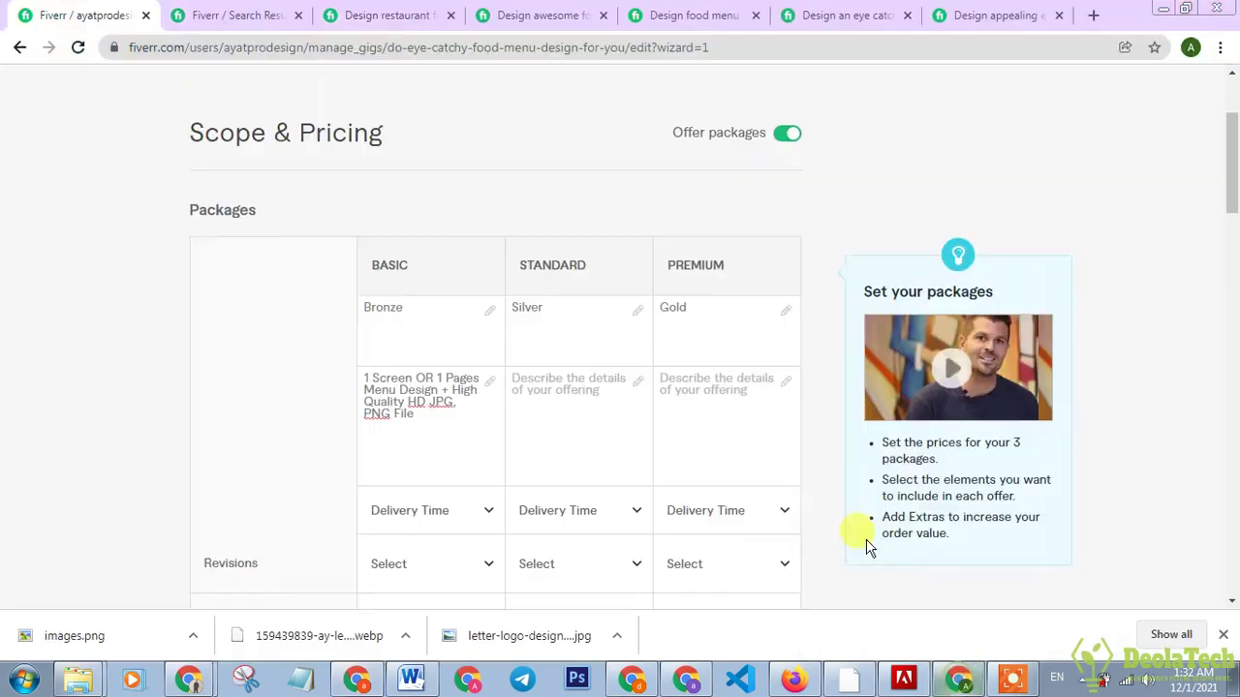
left_click(528, 382)
right_click(536, 380)
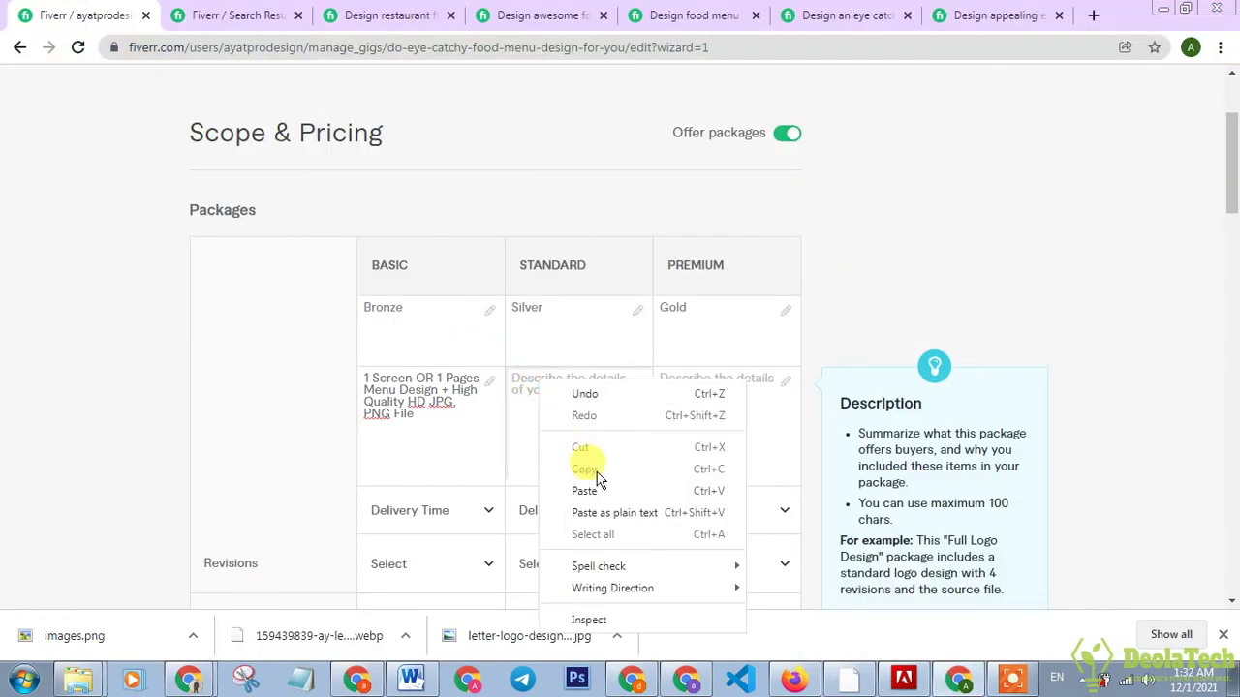
left_click(586, 491)
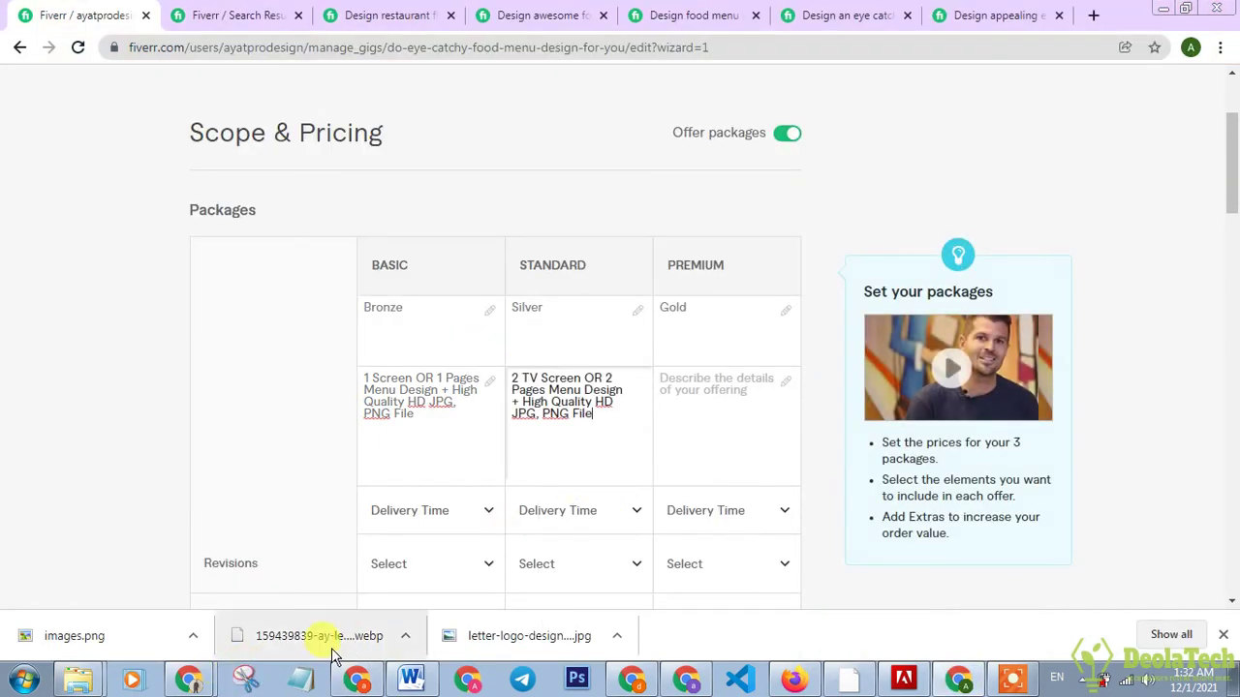
Copy the competitor's Premium description (4 TV Screen/4Pages, Trifold or Bifold menus) into the Premium field
left_click(374, 680)
left_click(1088, 192)
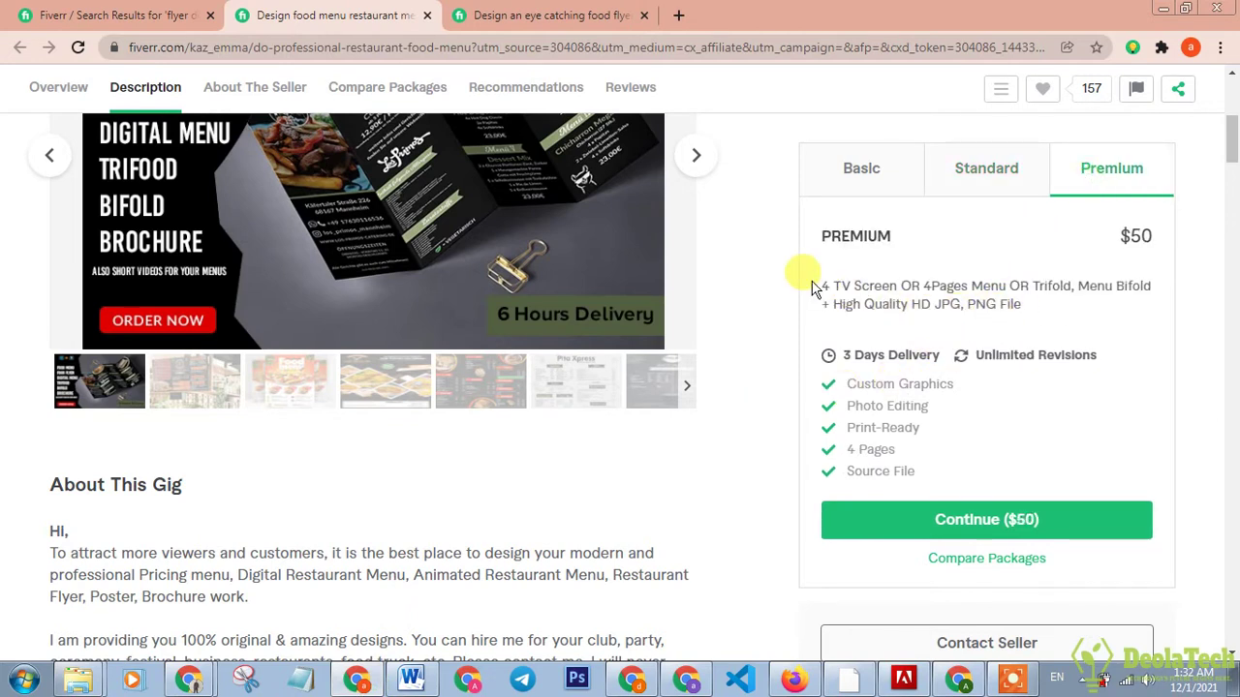
left_click_drag(814, 286, 1065, 324)
right_click(929, 291)
left_click(1002, 305)
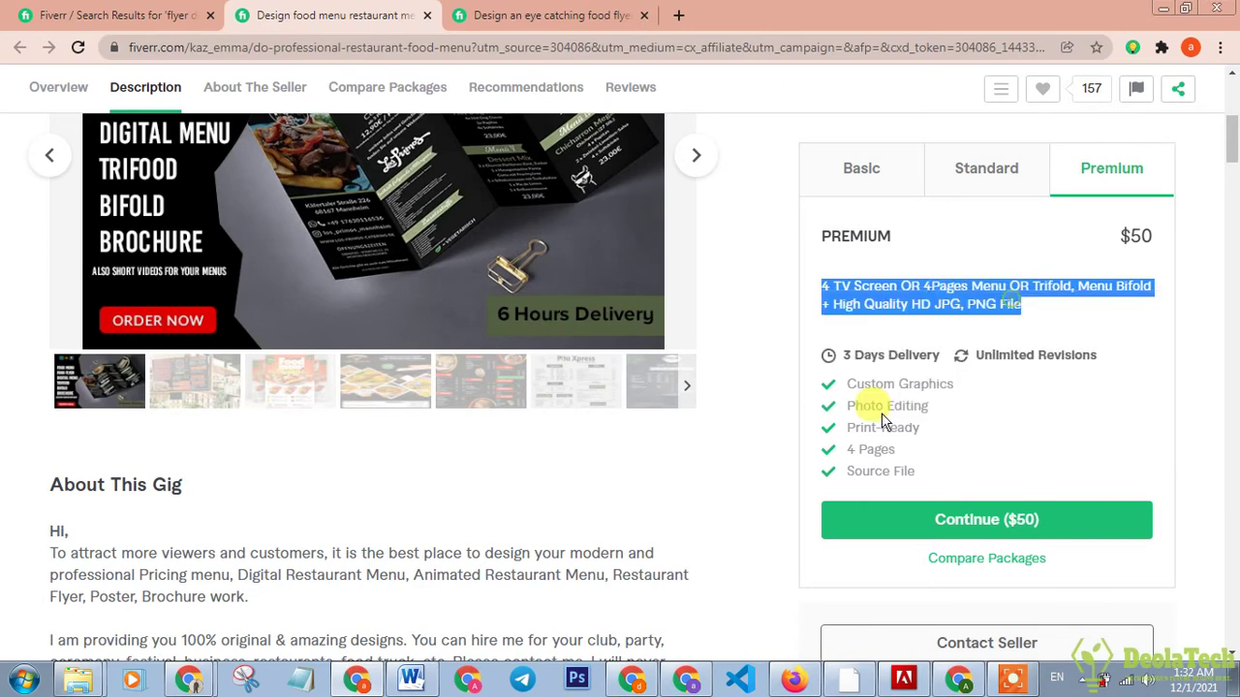
left_click(974, 681)
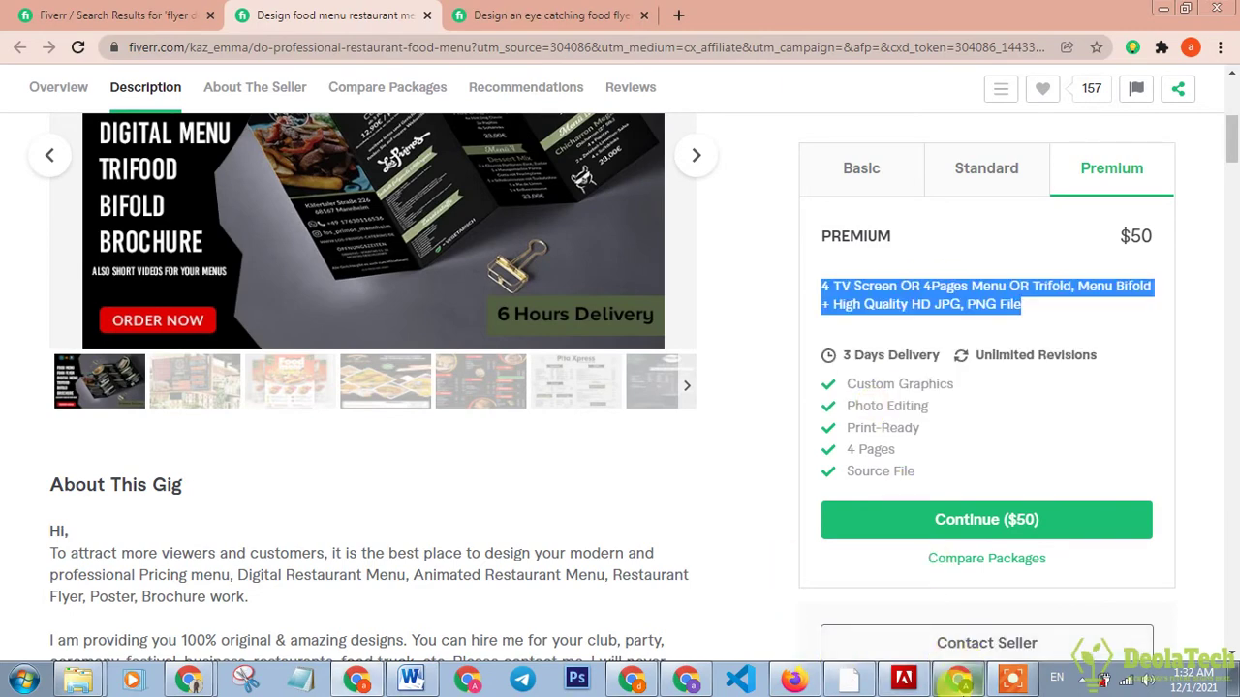
left_click(946, 565)
left_click(684, 380)
right_click(699, 383)
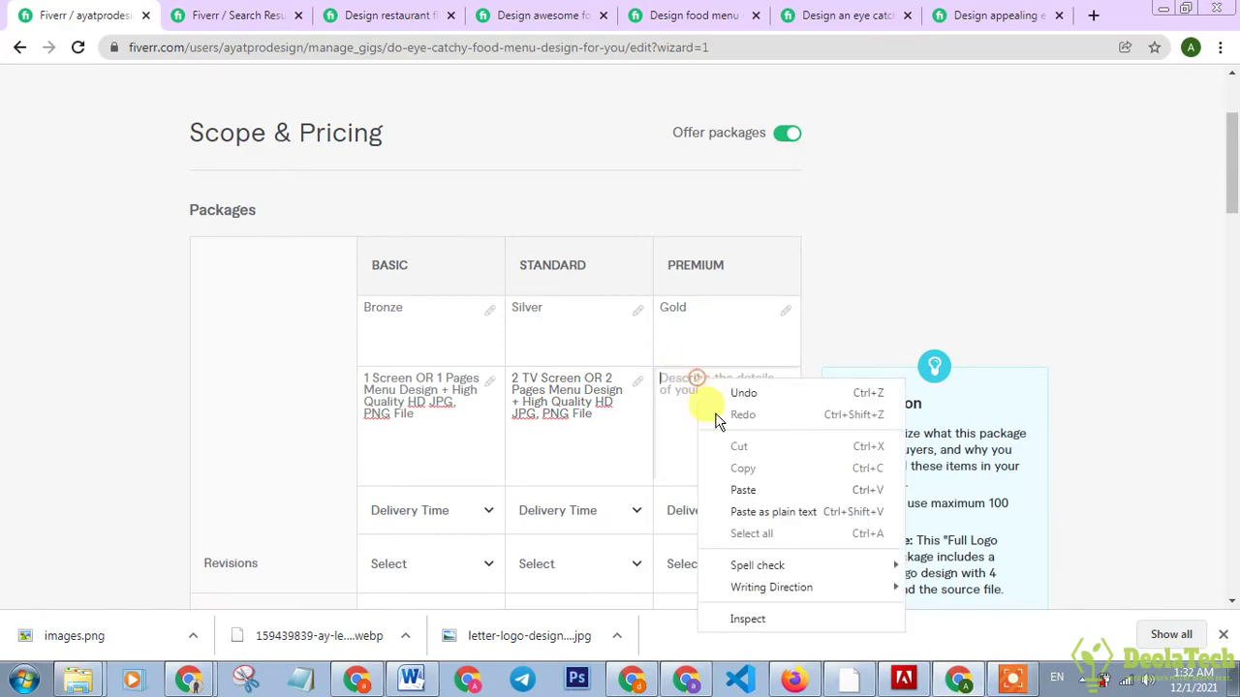
left_click(742, 489)
scroll(565, 493, "down", 1)
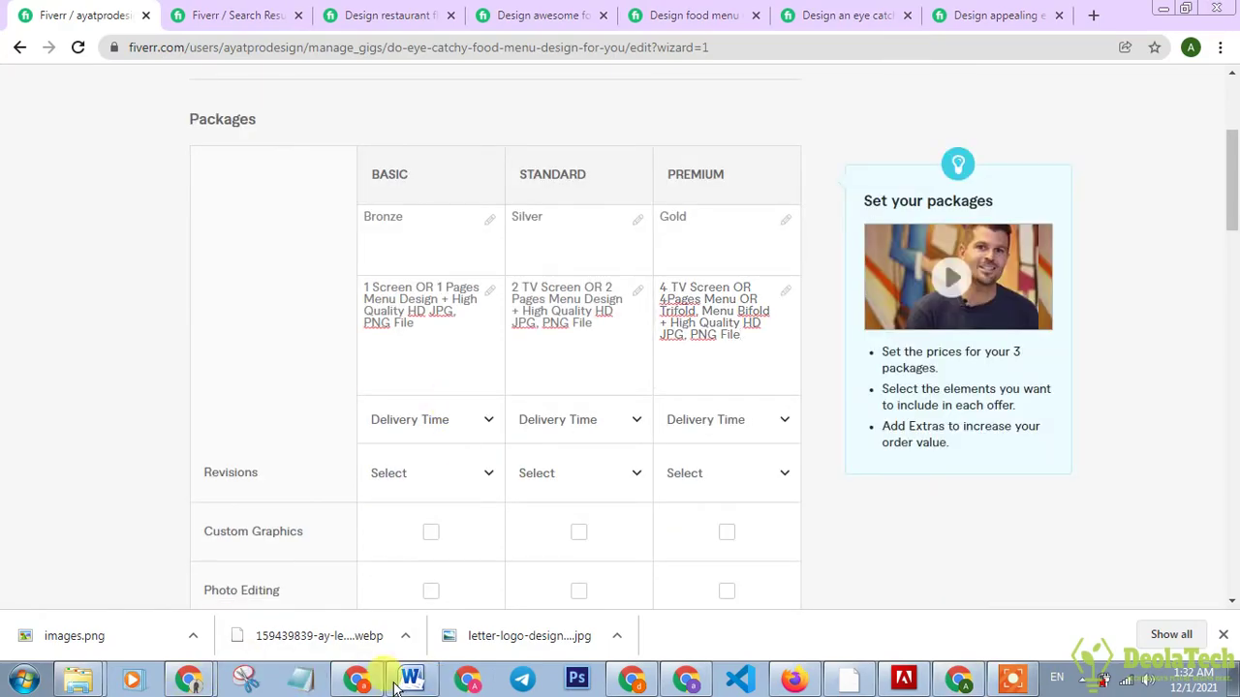
Recheck the competitor's Standard and Basic package tabs
left_click(360, 680)
left_click(988, 188)
left_click(886, 167)
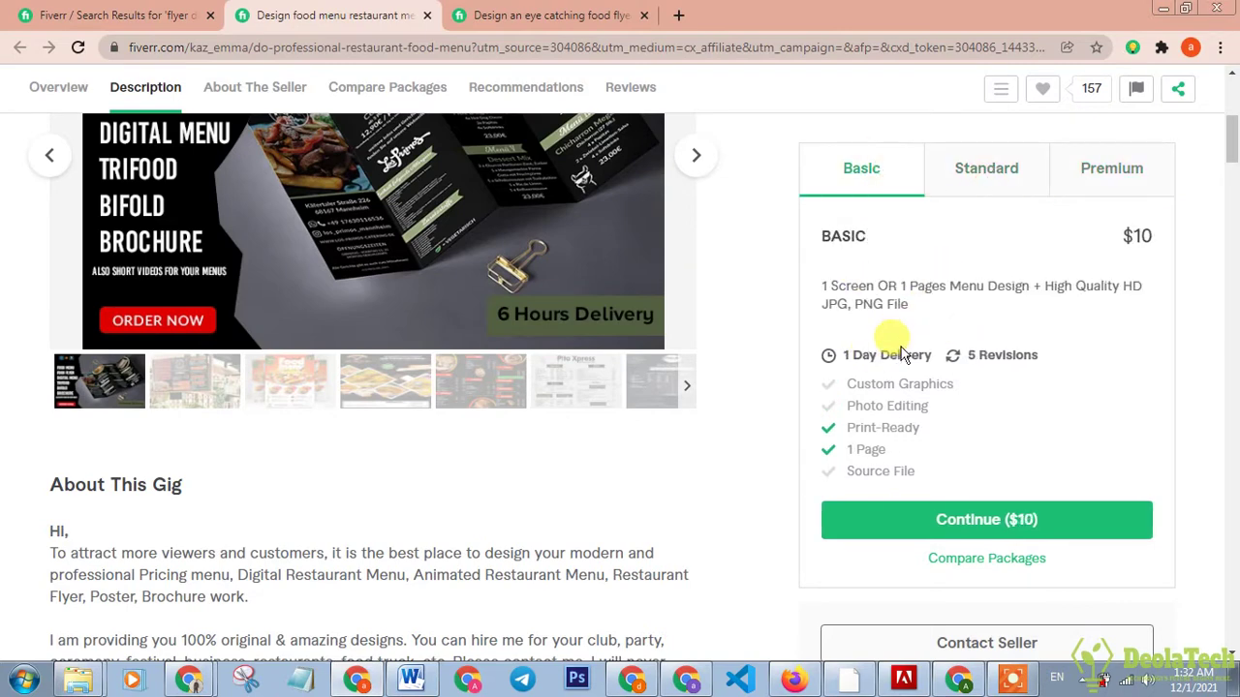
left_click(954, 683)
Set delivery times to 1, 2 and 3 days for the Basic, Standard and Premium packages
scroll(475, 410, "down", 3)
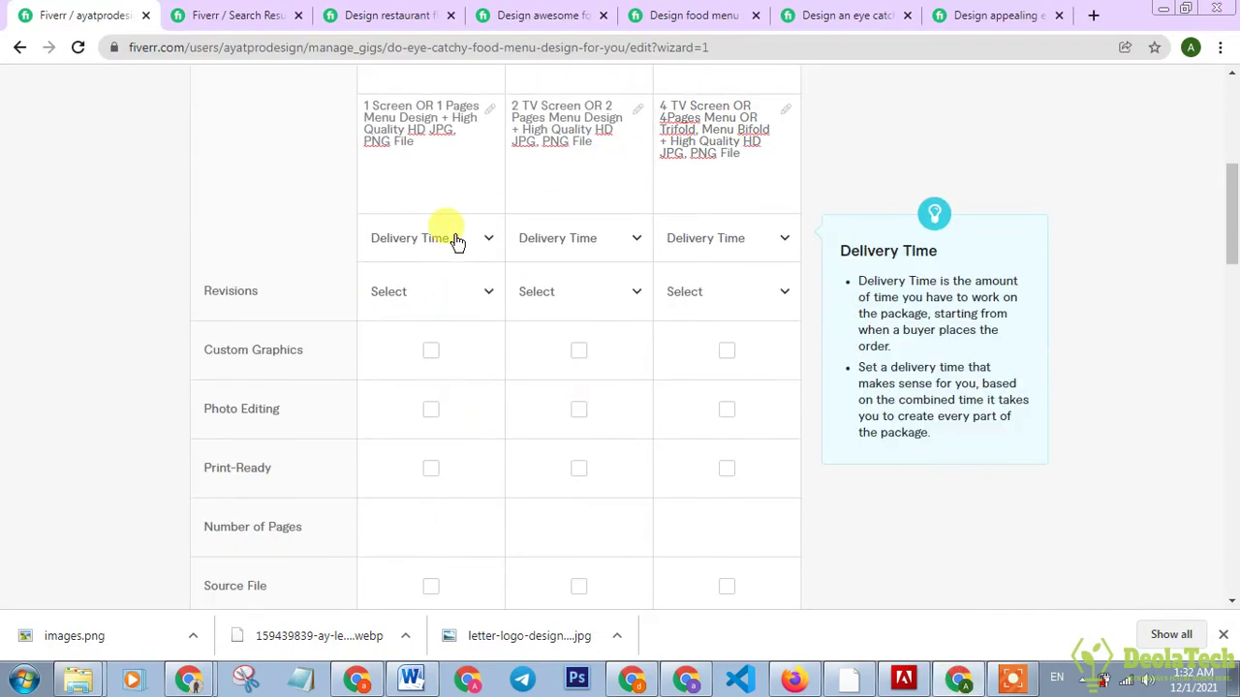
left_click(458, 241)
left_click(432, 365)
left_click(595, 239)
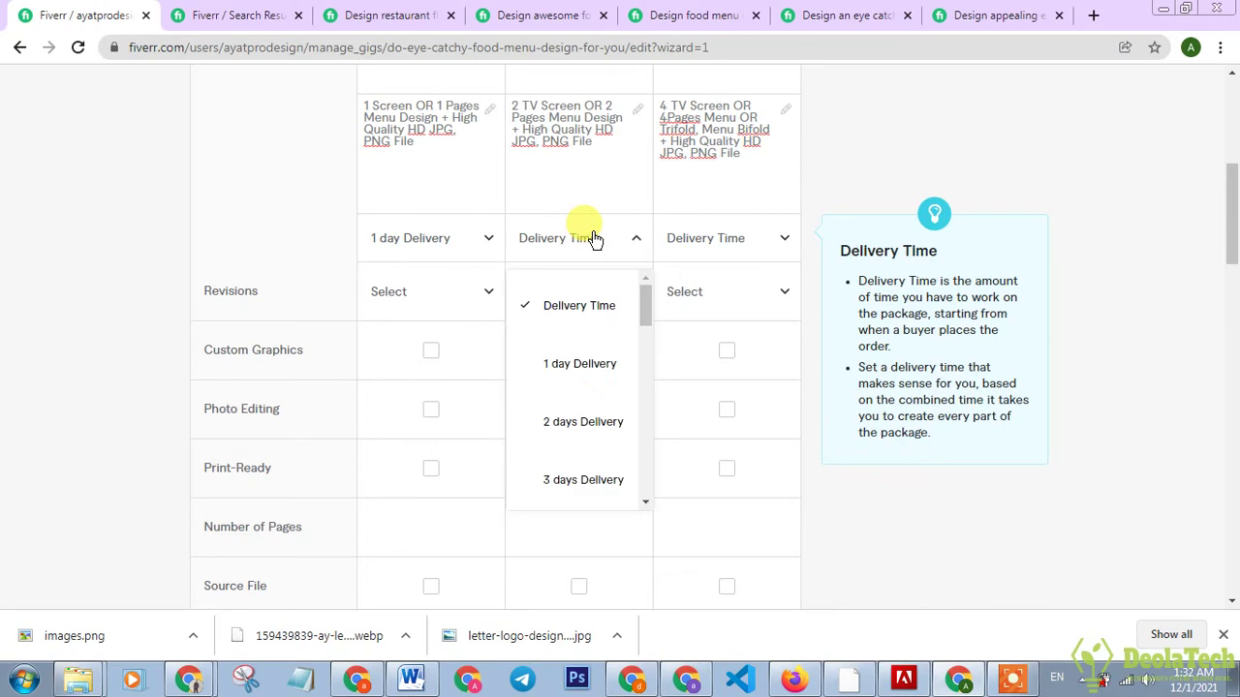
left_click(581, 426)
left_click(774, 242)
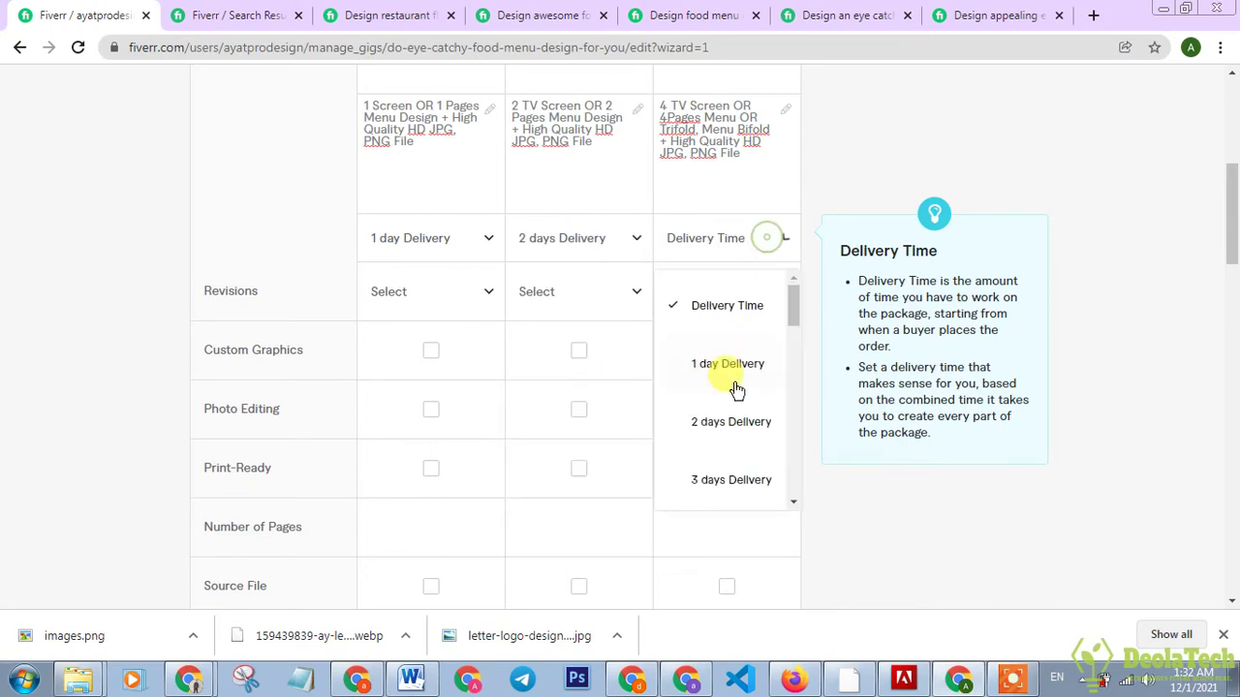
left_click(713, 480)
Include Print-Ready and 1 page in the Basic package after checking the competitor's features
scroll(393, 371, "down", 1)
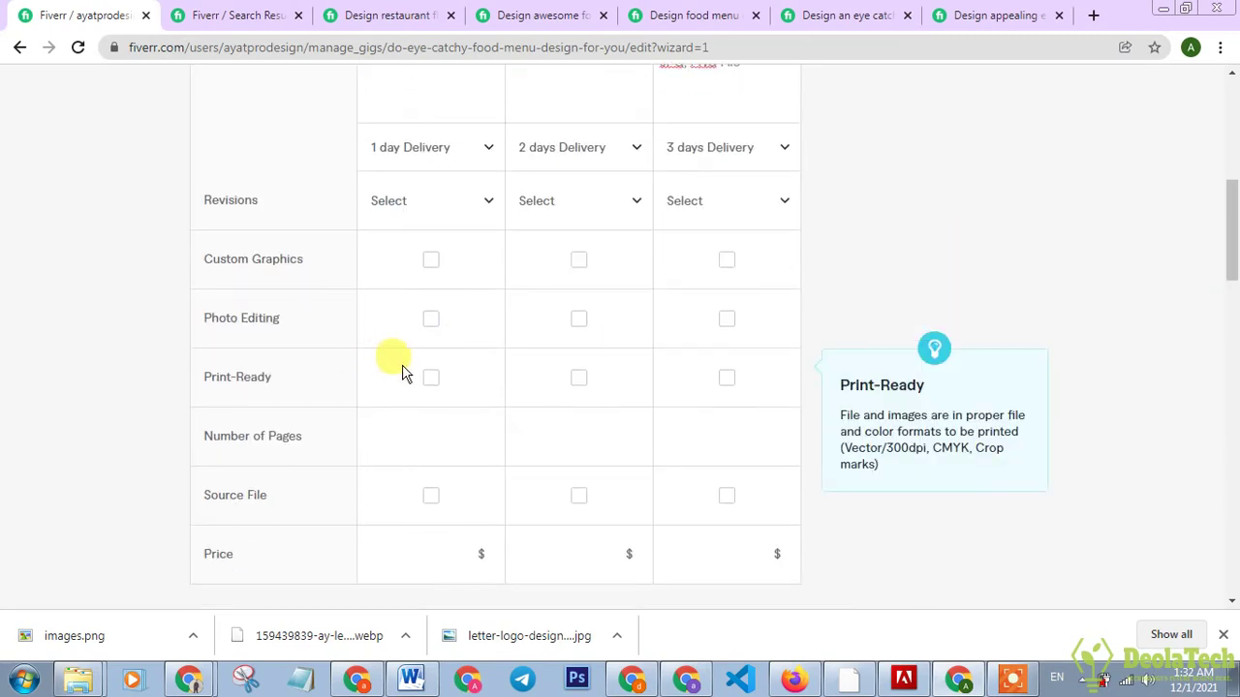
left_click(357, 678)
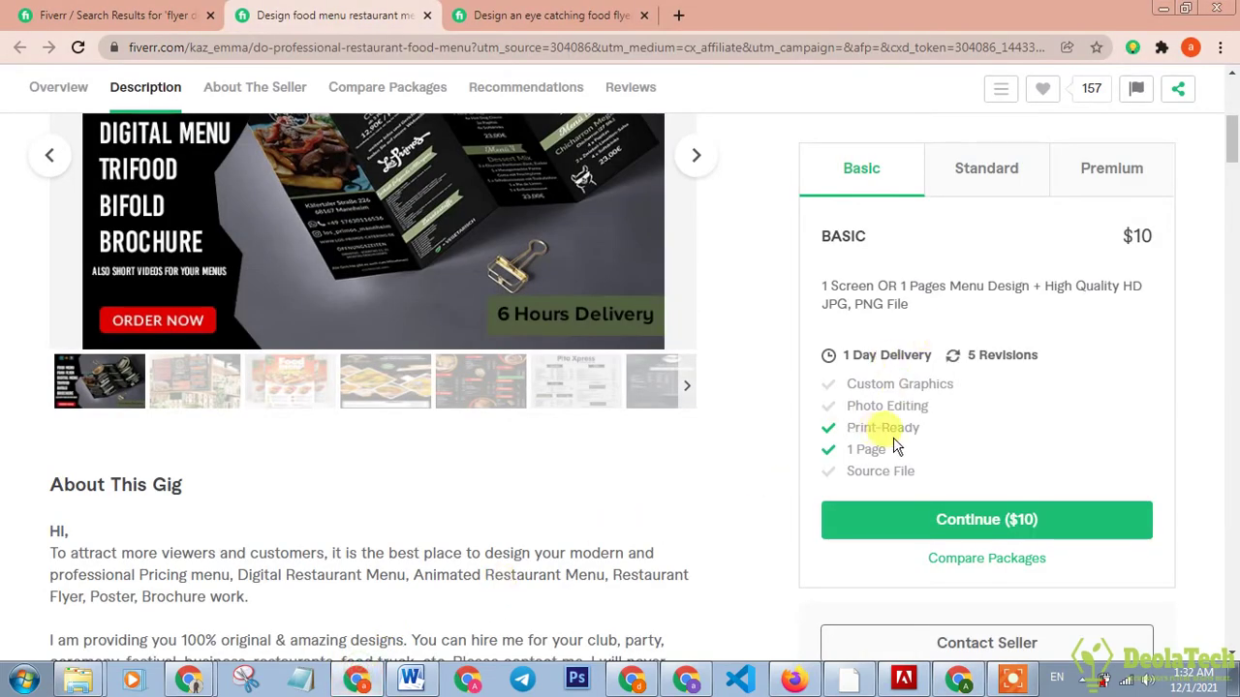
left_click(954, 676)
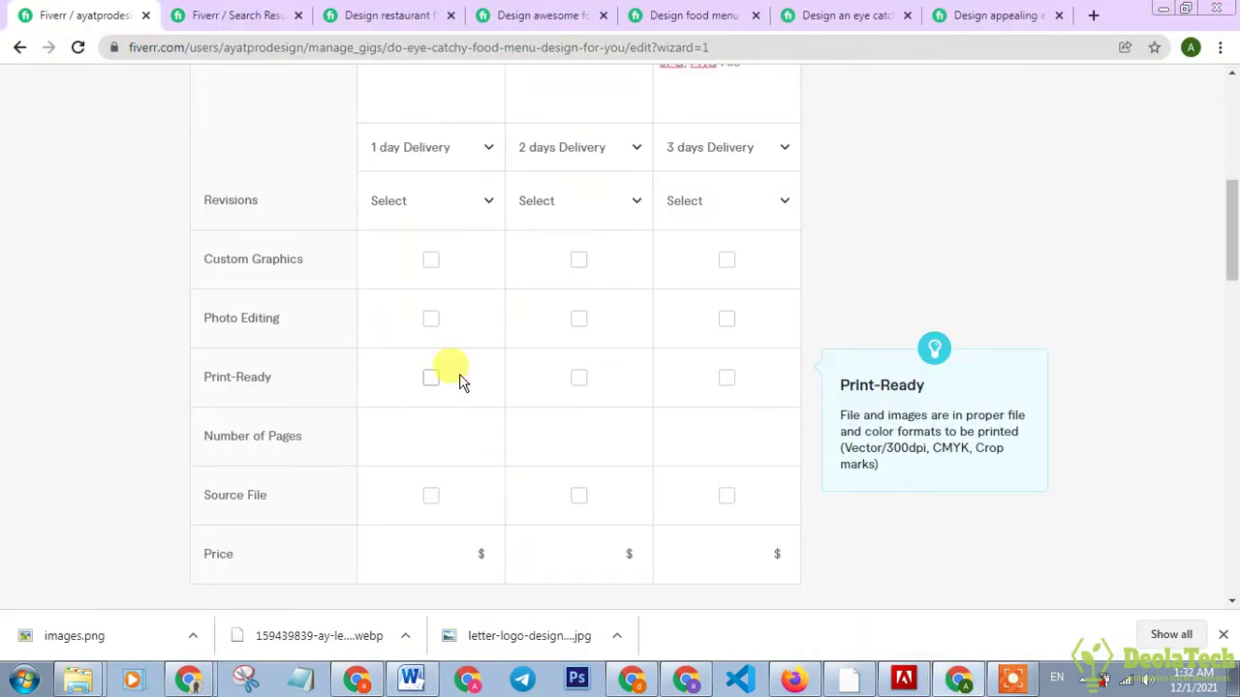
left_click(435, 378)
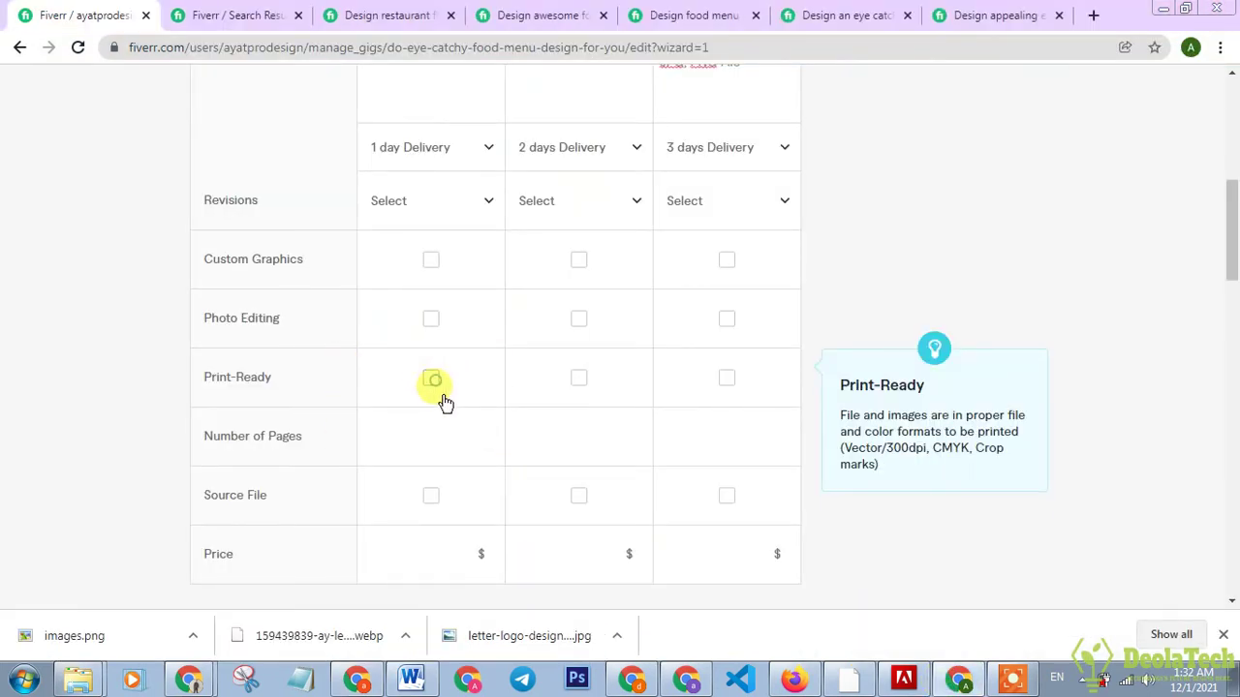
left_click(491, 433)
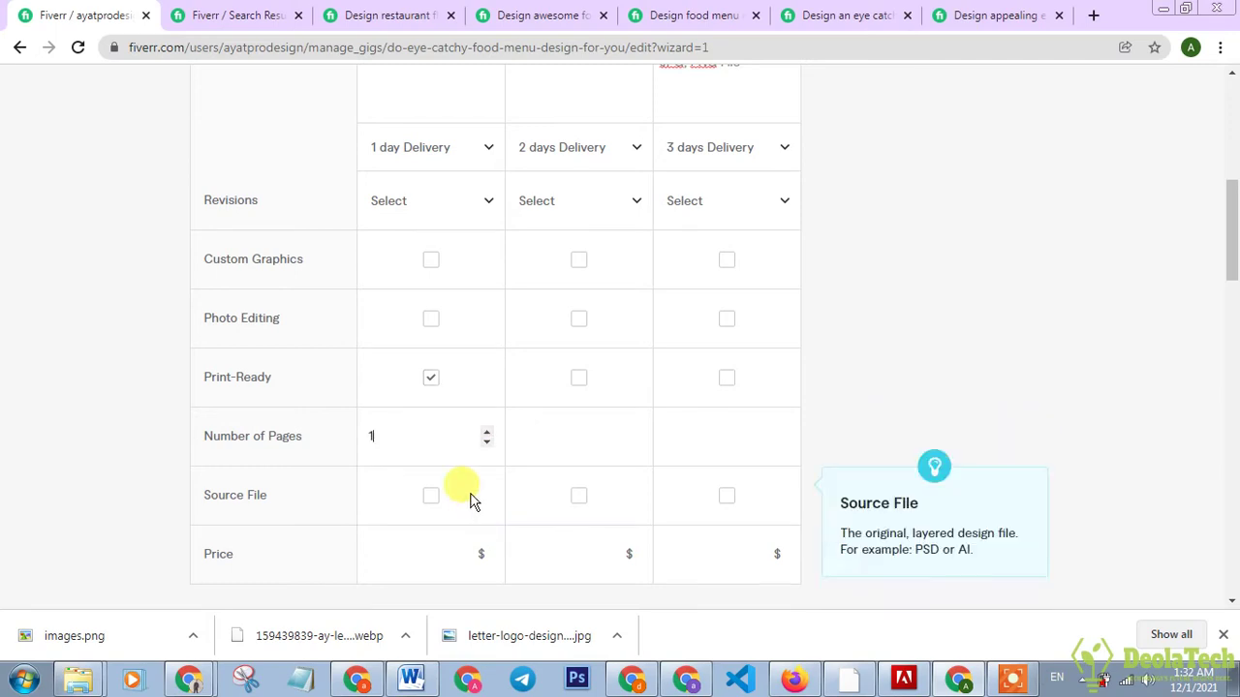
Include Print-Ready and Photo Editing in the second package, then compare the competitor's package tabs
left_click(355, 681)
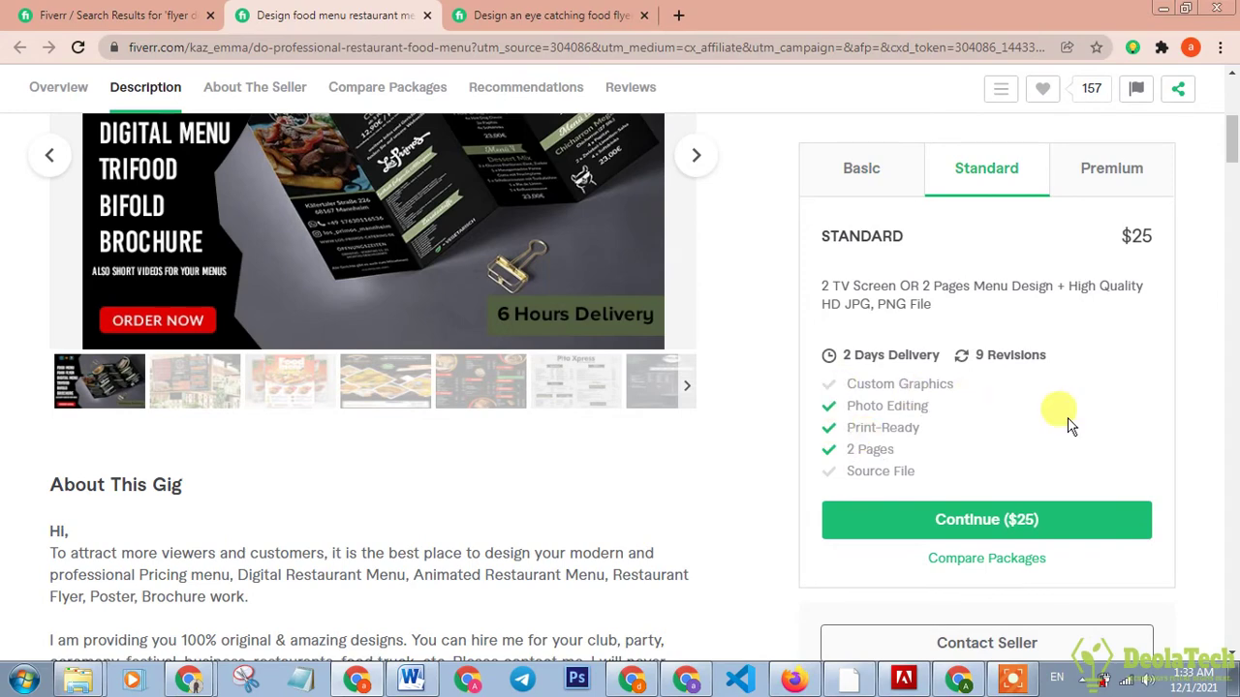
left_click(959, 681)
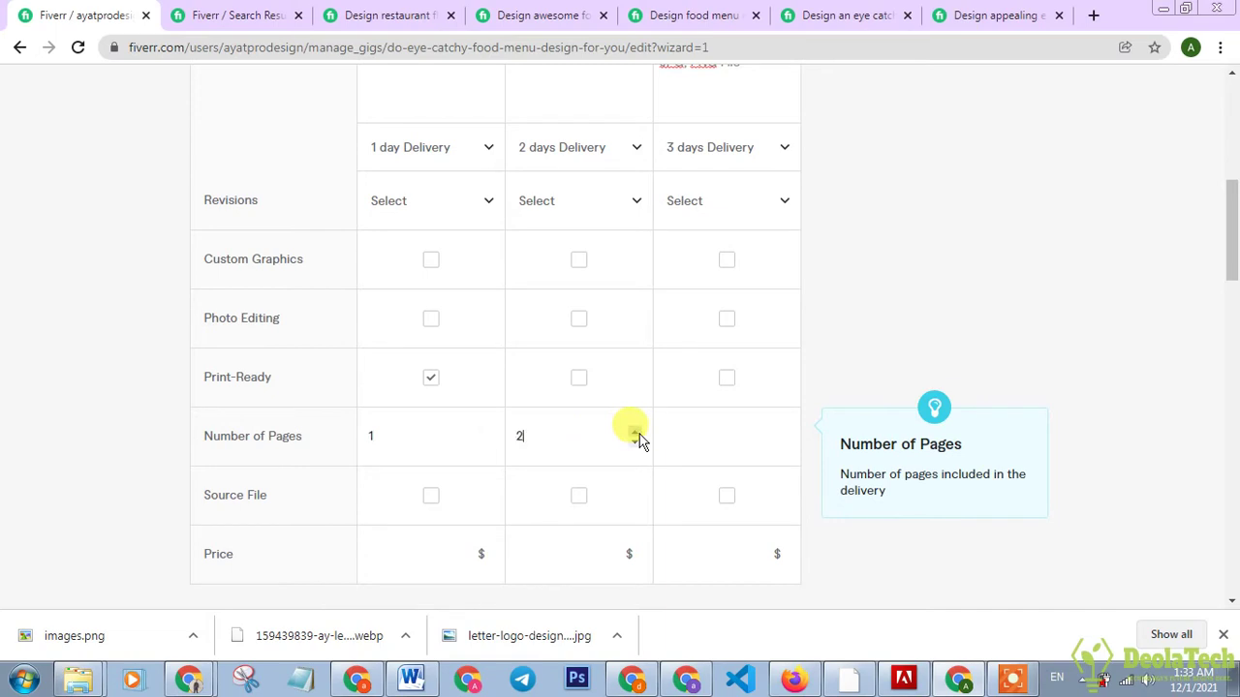
left_click(579, 377)
left_click(579, 318)
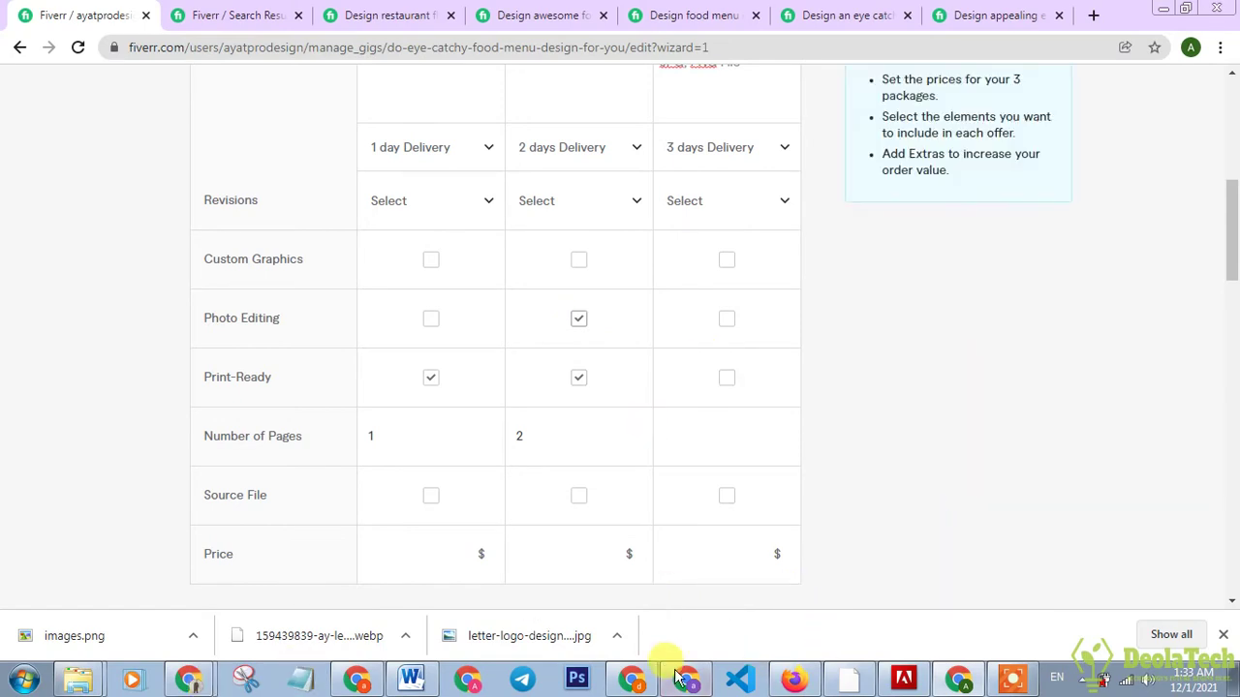
left_click(352, 683)
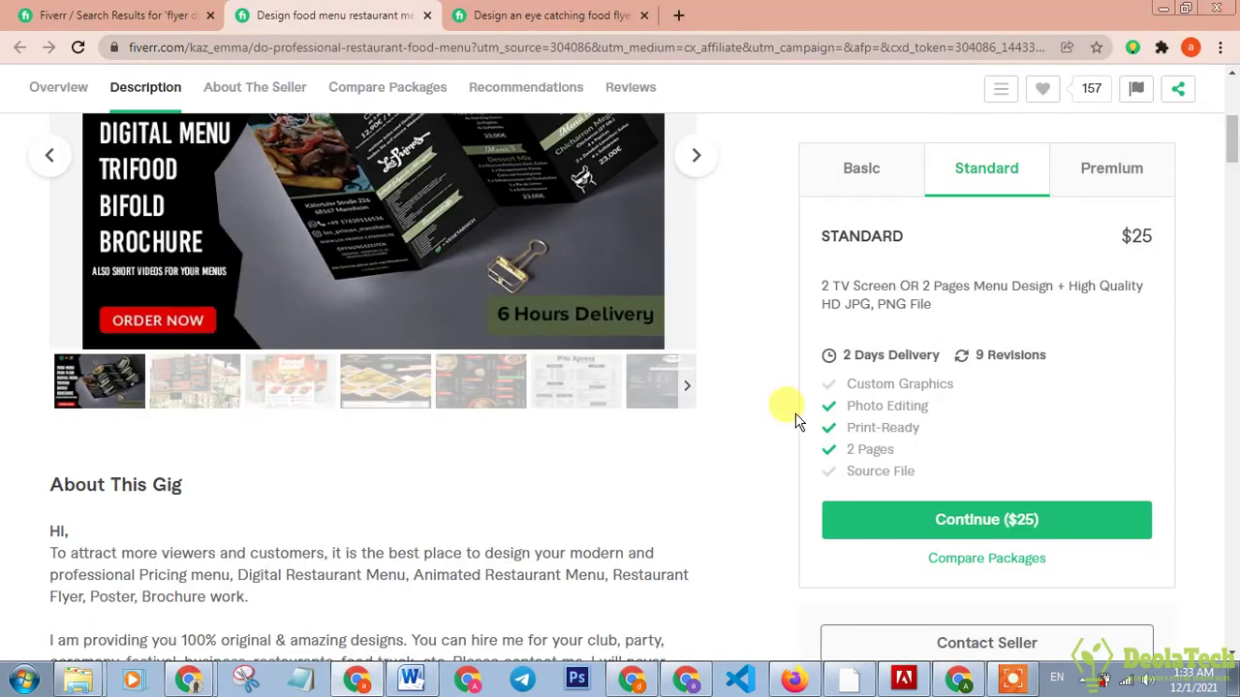
left_click(1121, 170)
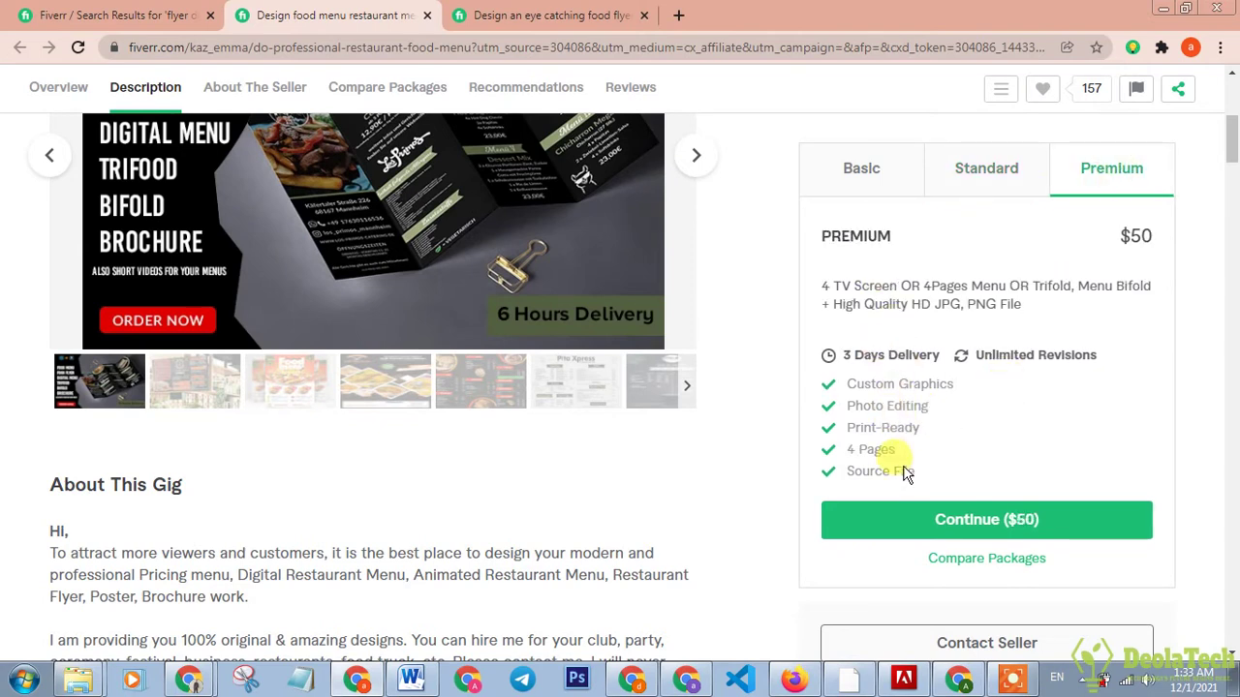
left_click(983, 166)
left_click(899, 169)
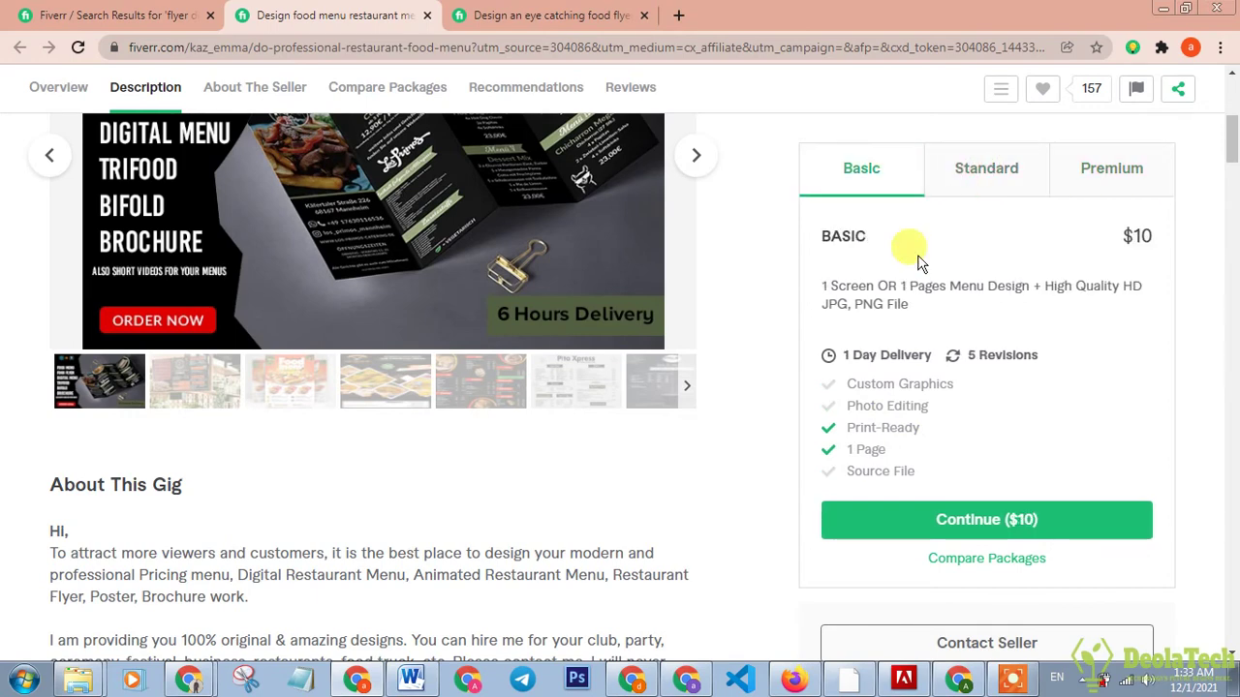
left_click(961, 680)
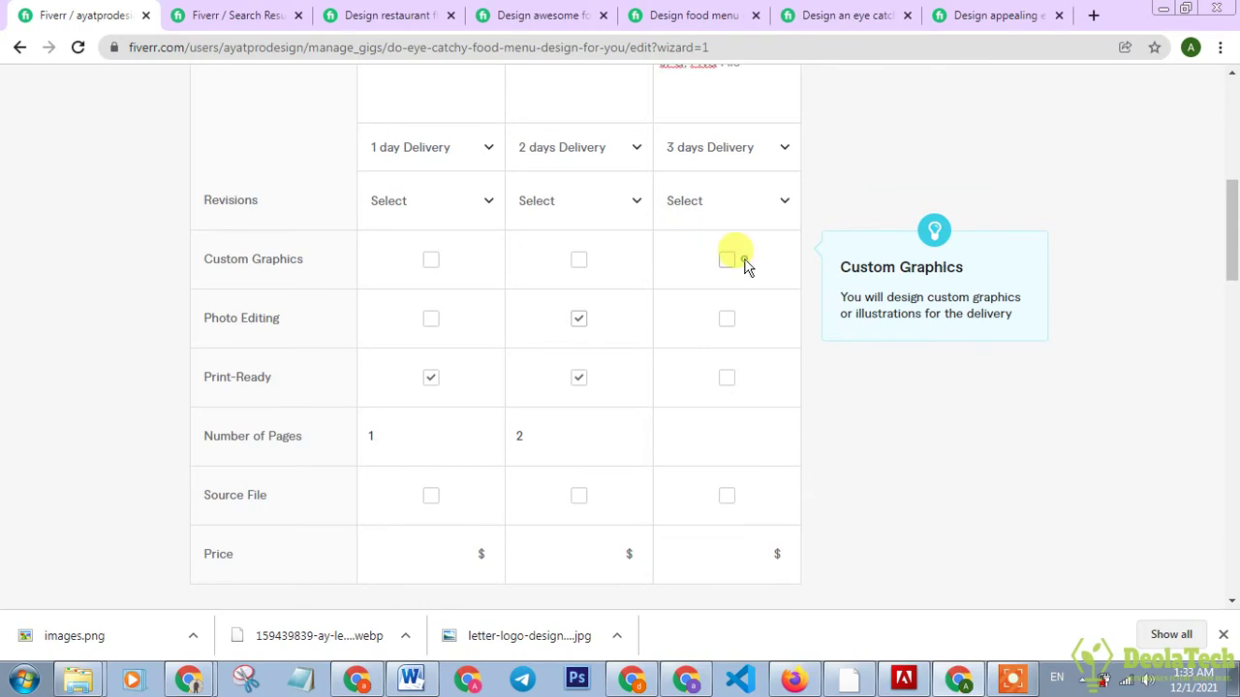
Include Photo Editing, Print-Ready and 4 pages in the third package
left_click(730, 323)
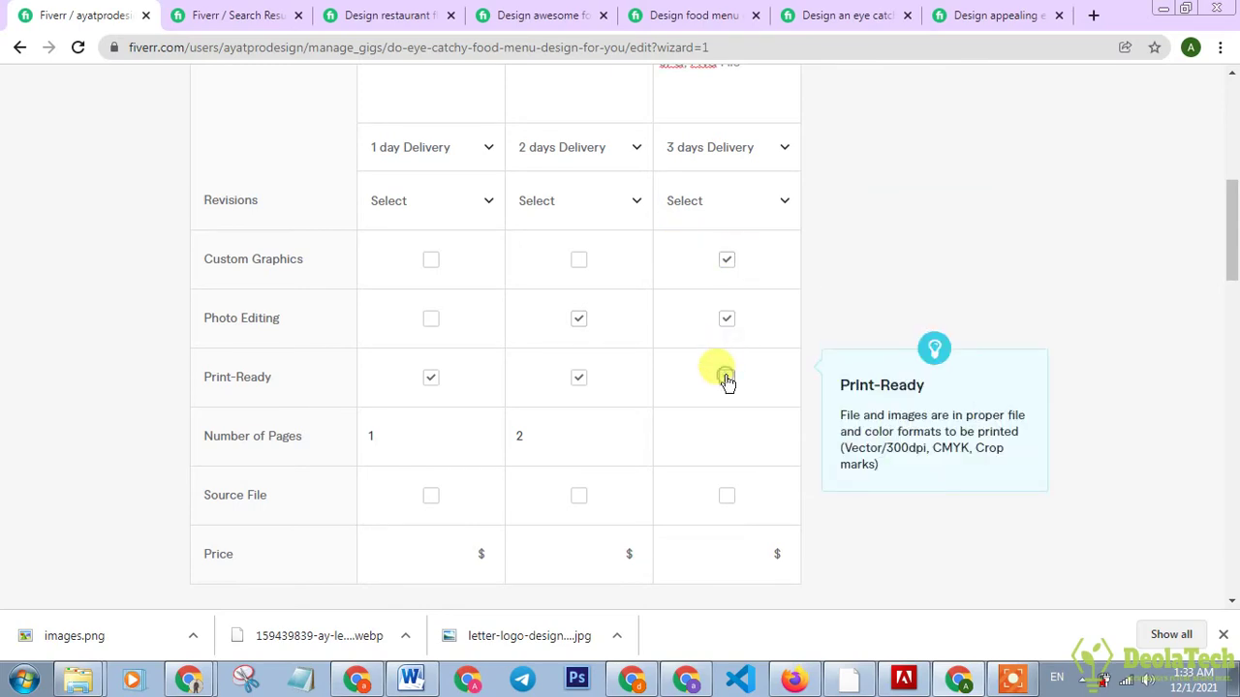
left_click(726, 378)
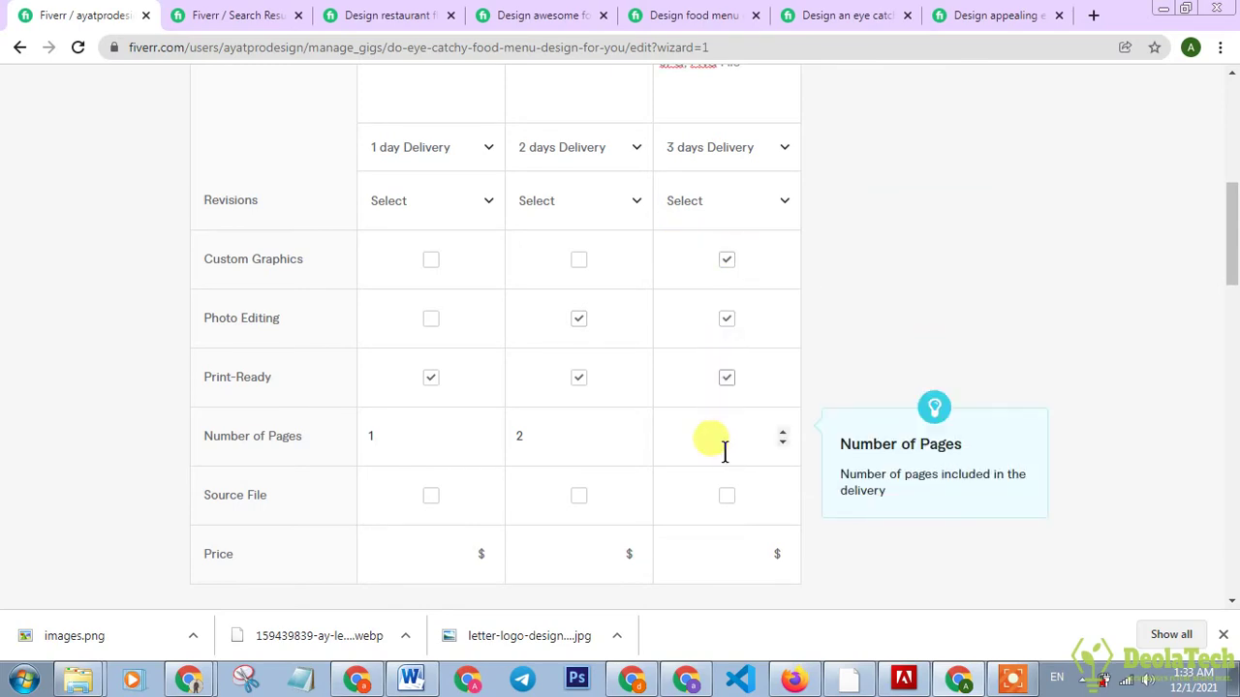
left_click(784, 431)
left_click(356, 678)
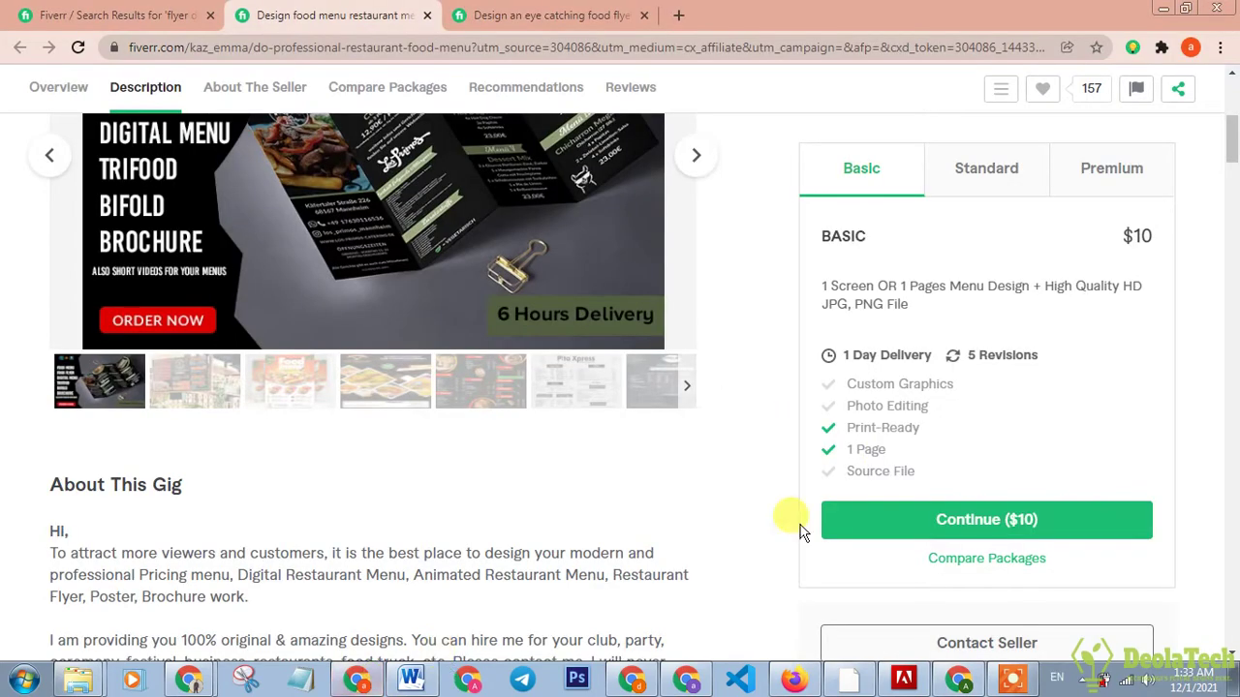
left_click(1125, 187)
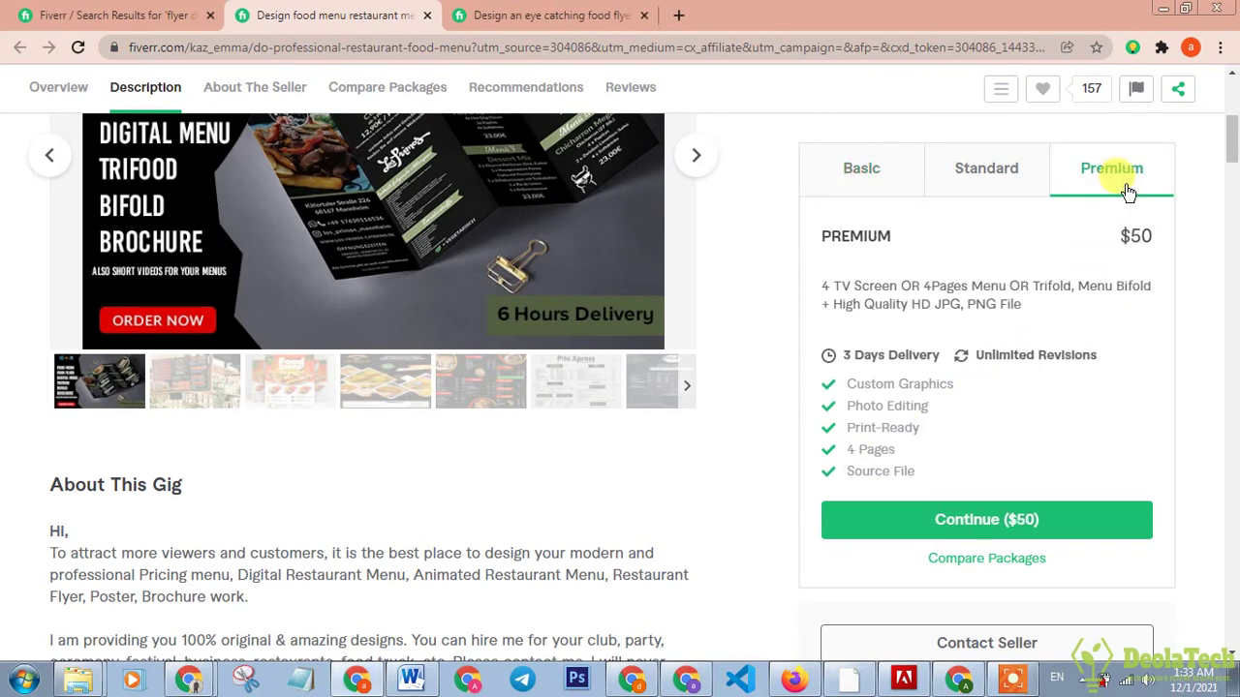
left_click(957, 678)
left_click(786, 438)
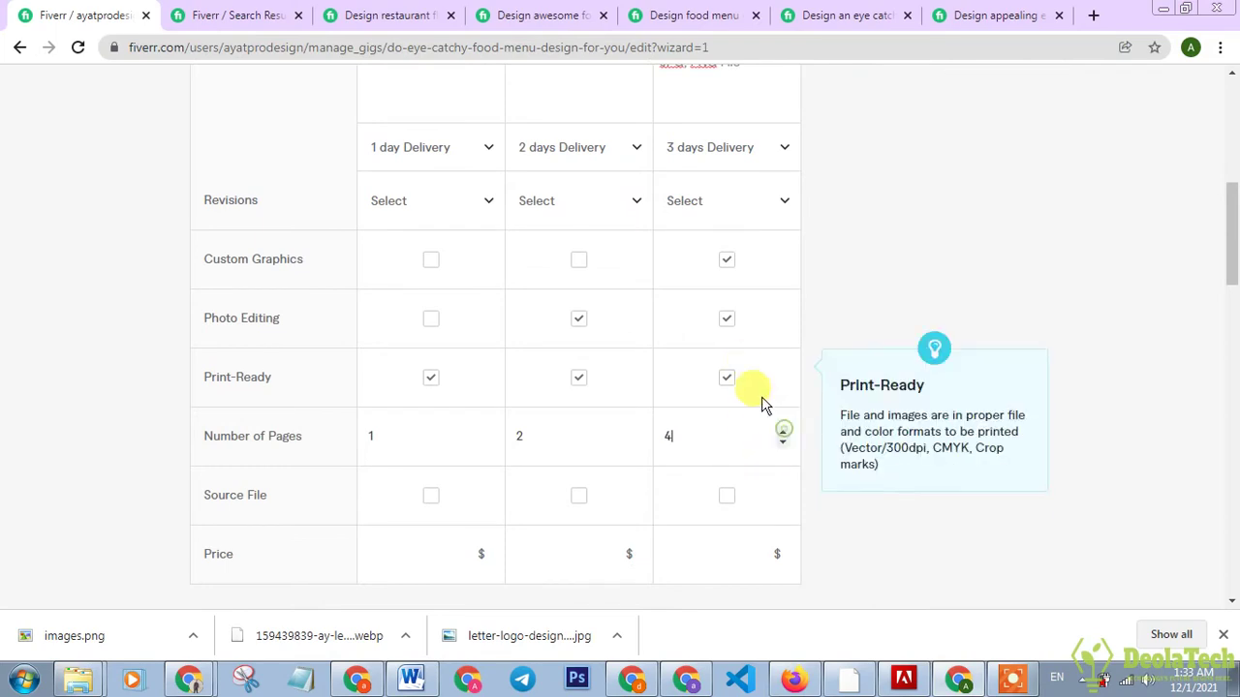
Set revisions to 7, 3 and 0 for the third, second and first packages
left_click(730, 199)
scroll(730, 401, "down", 2)
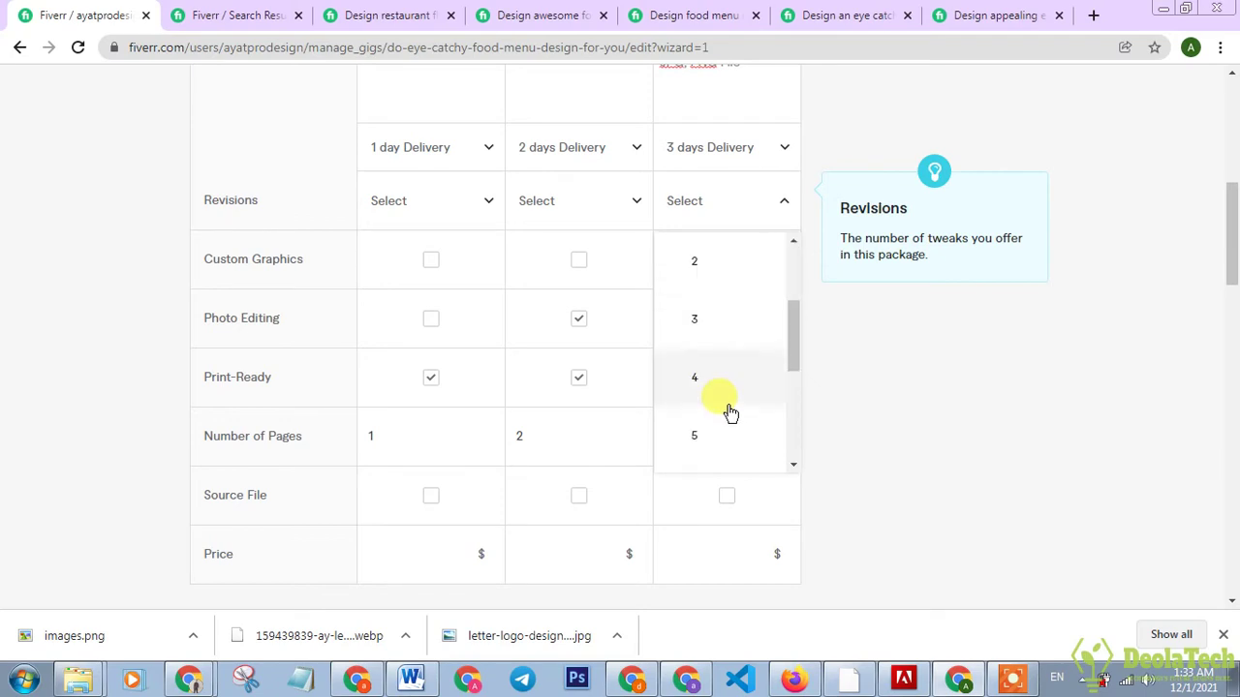
scroll(730, 412, "down", 2)
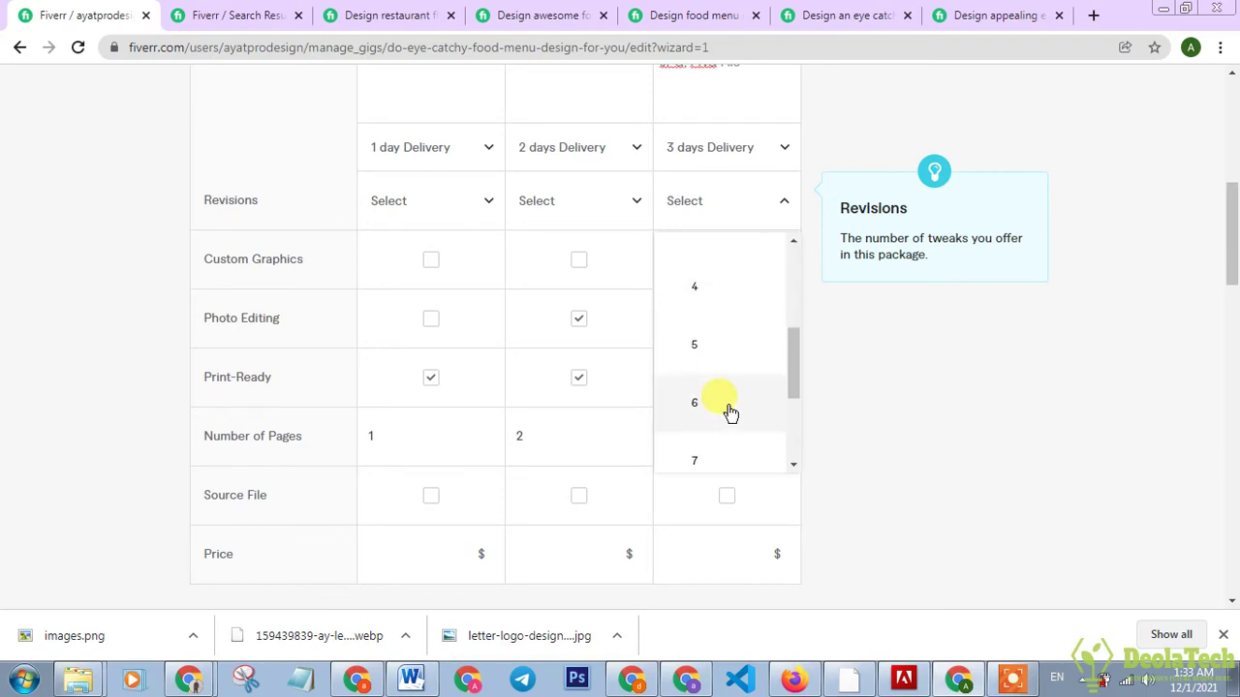
scroll(727, 410, "down", 3)
left_click(717, 300)
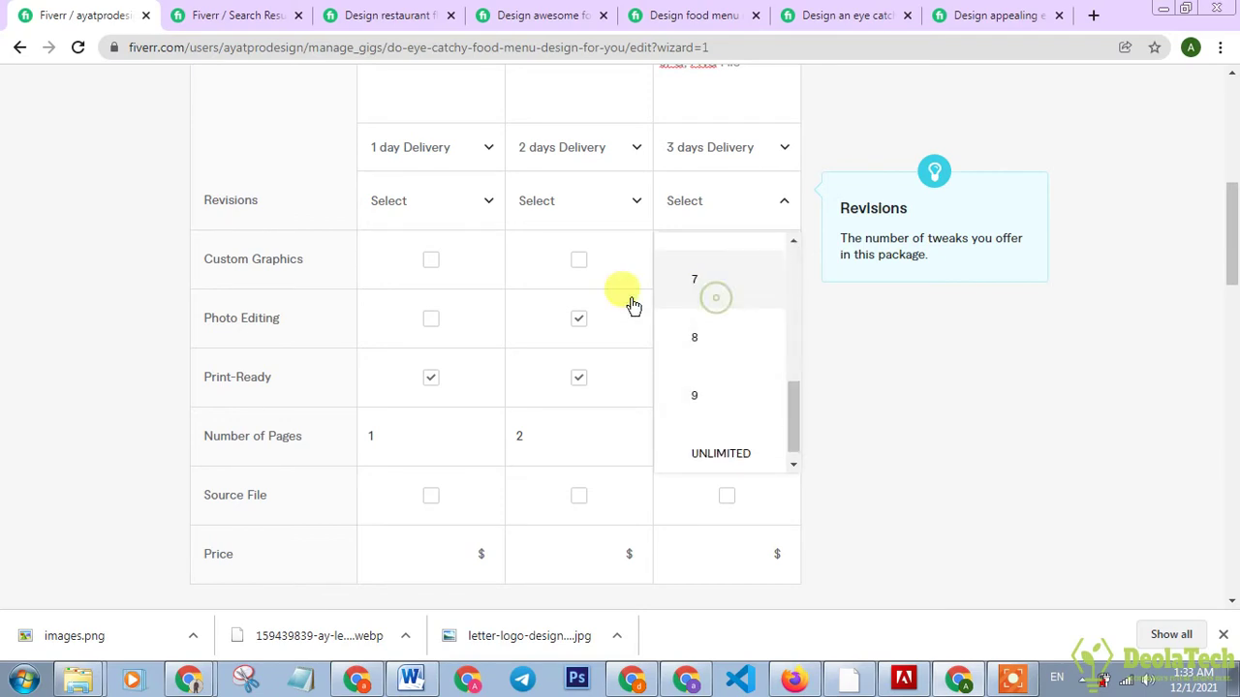
left_click(590, 213)
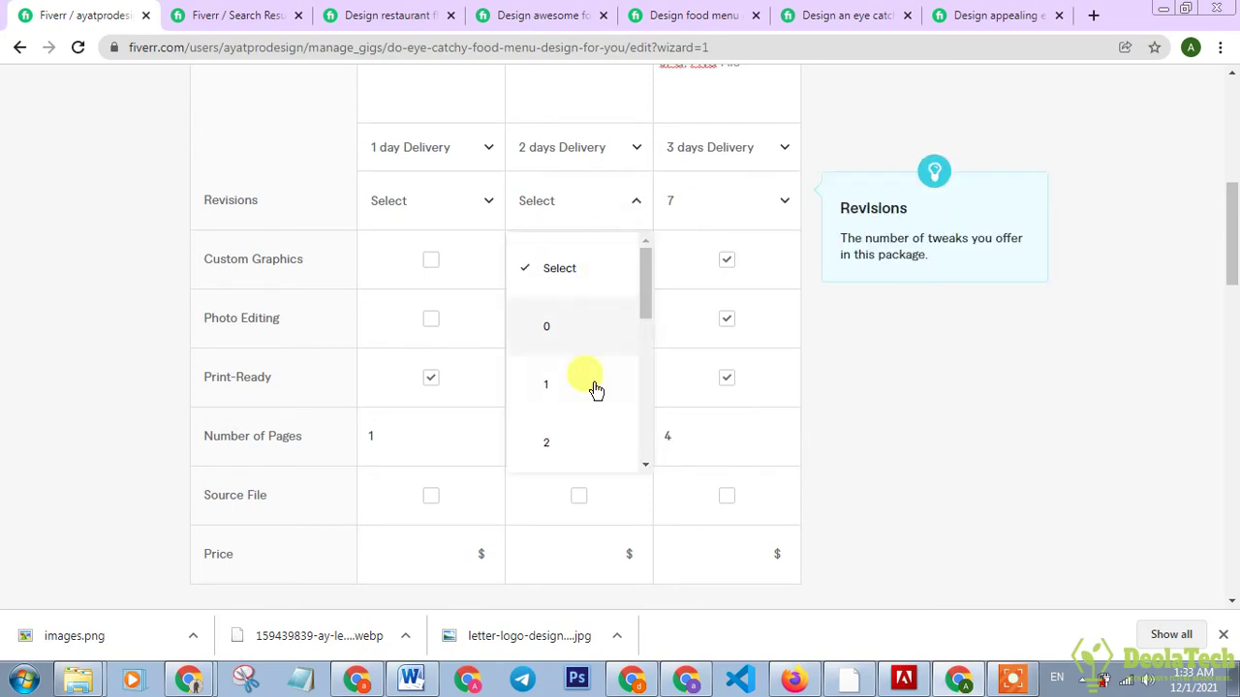
scroll(581, 443, "down", 1)
left_click(571, 421)
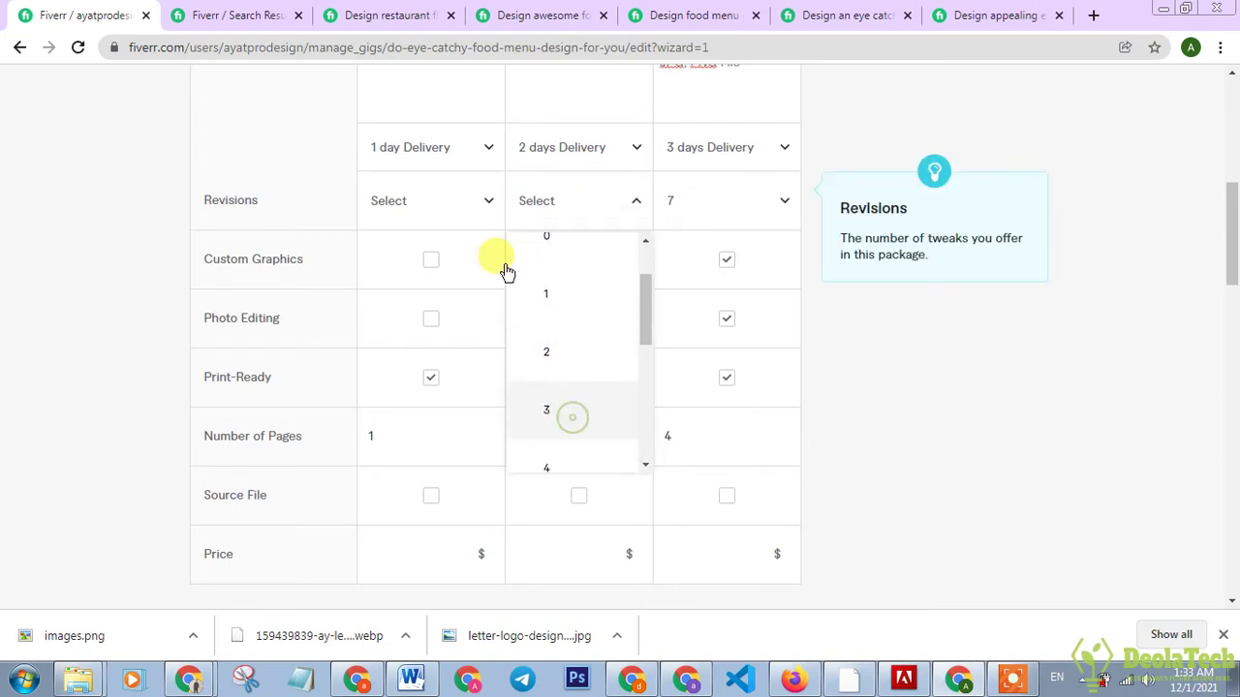
left_click(469, 206)
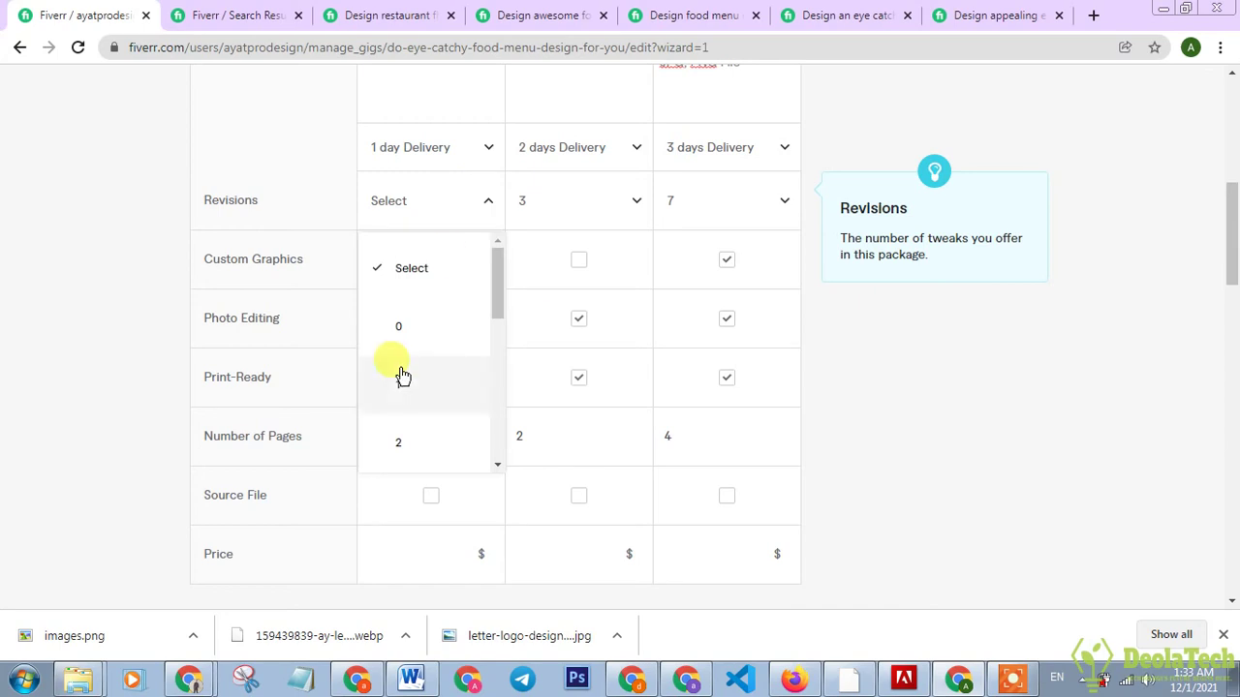
left_click(401, 332)
left_click(579, 319)
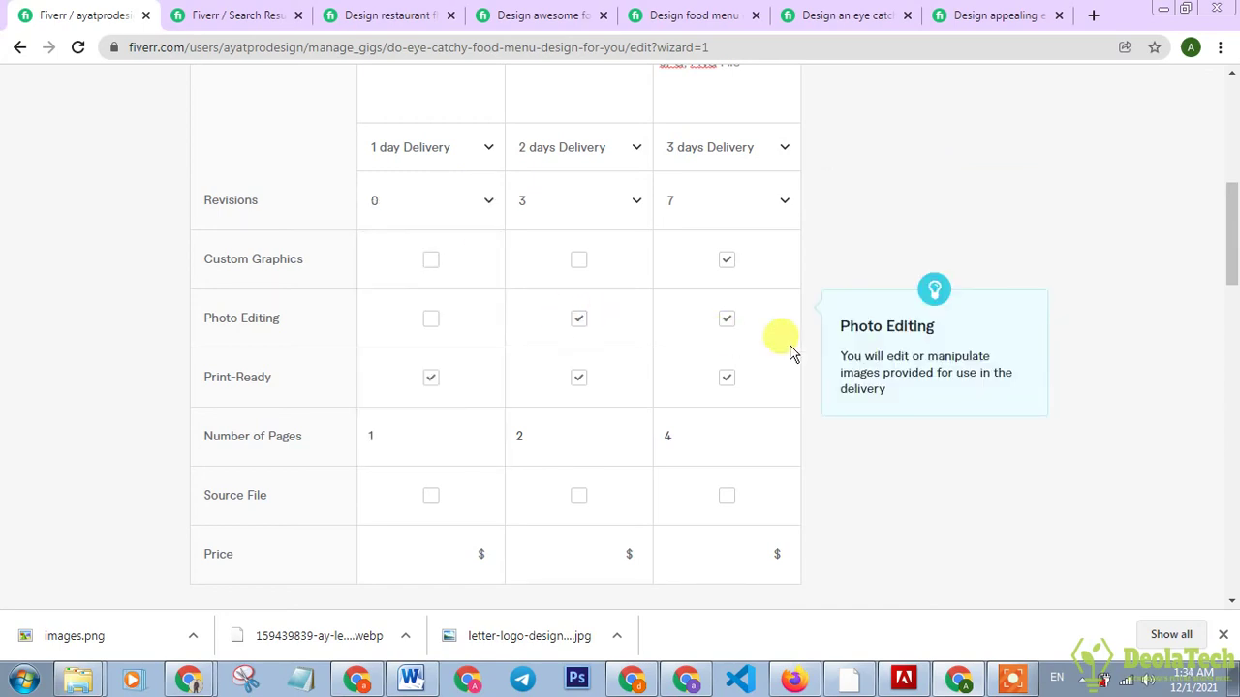
Include Source File in the third package and compare with the competitor's Standard and Premium packages
scroll(678, 355, "up", 2)
scroll(620, 385, "down", 1)
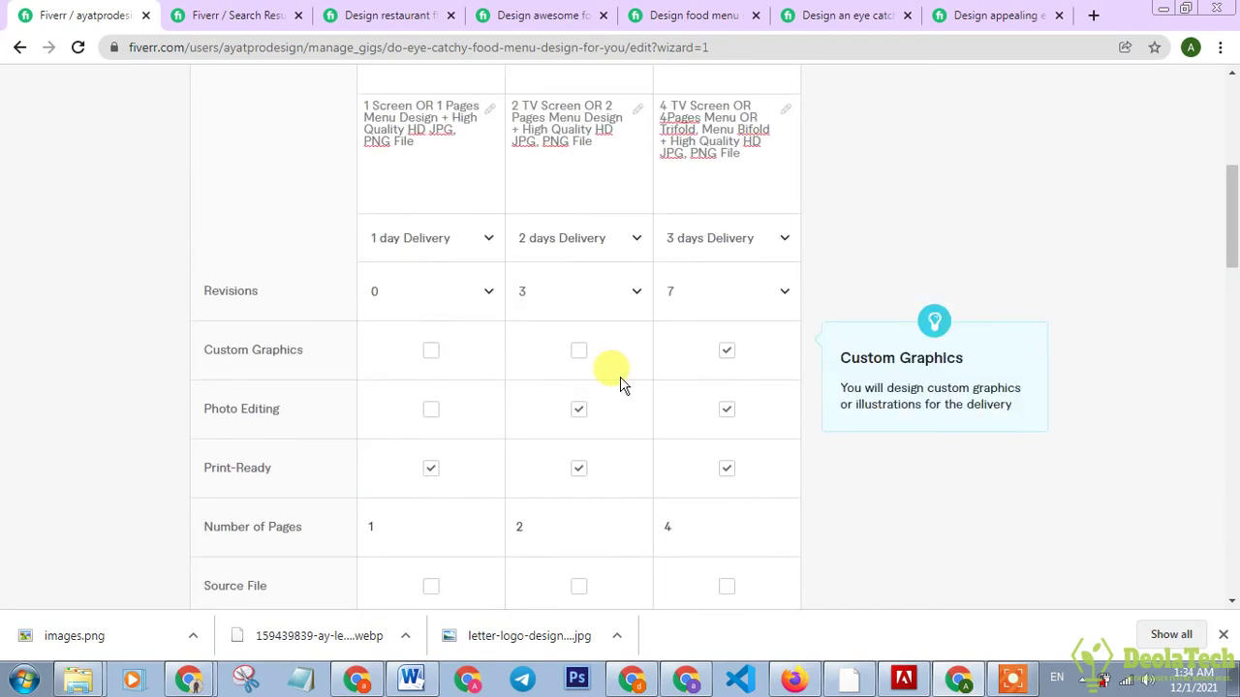
scroll(622, 368, "down", 2)
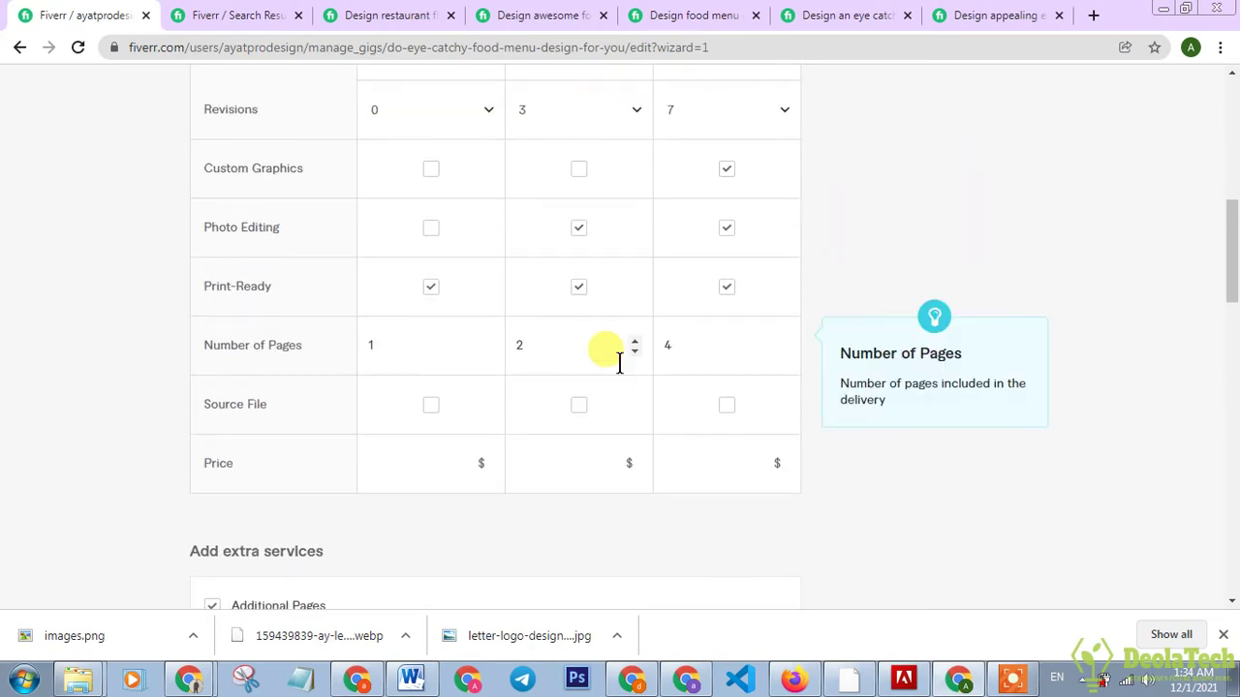
scroll(542, 339, "down", 1)
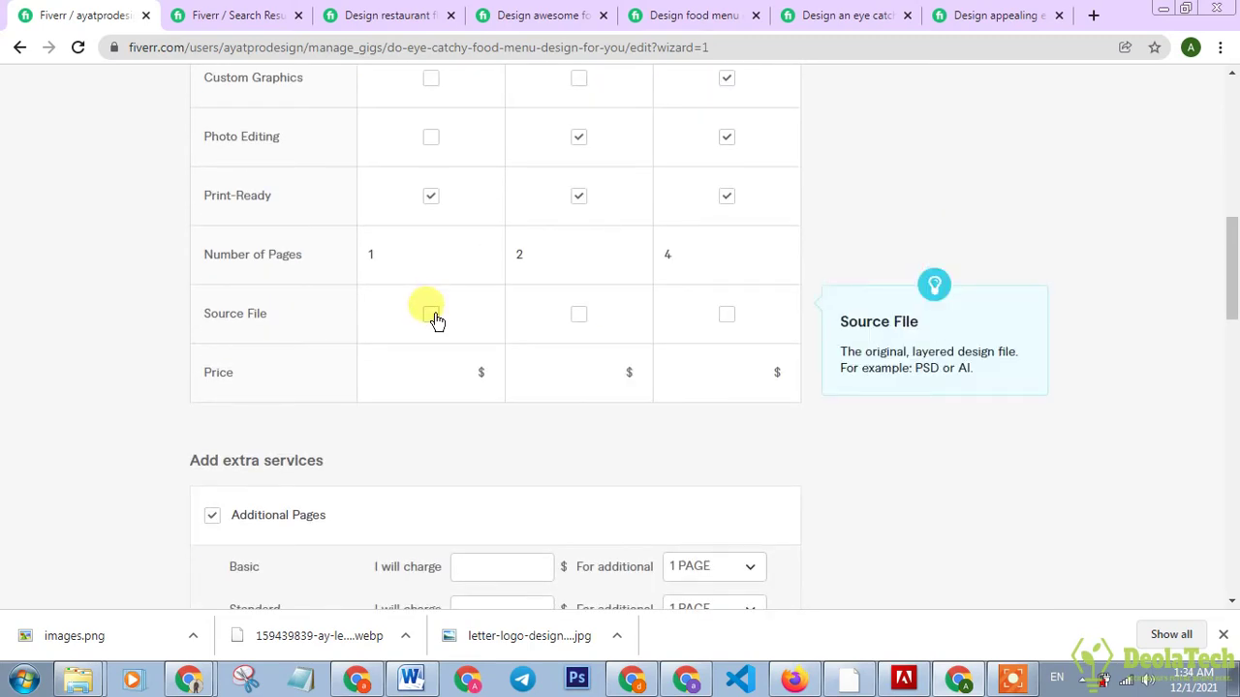
left_click(726, 314)
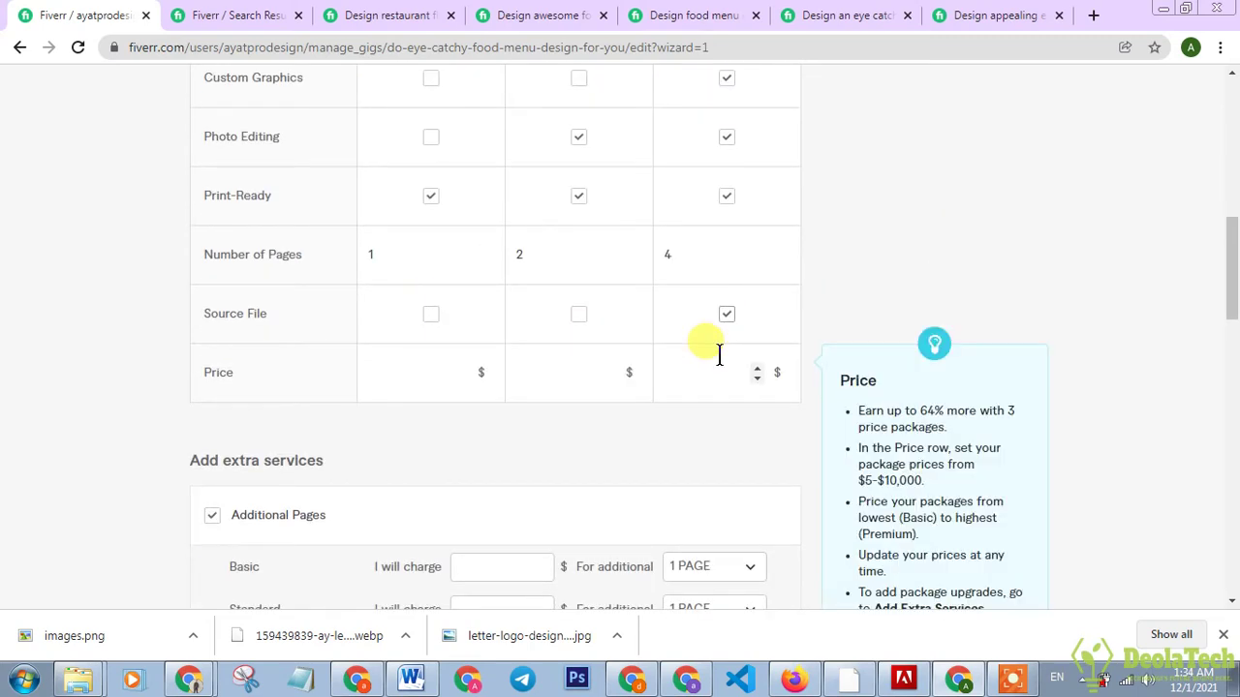
left_click(359, 681)
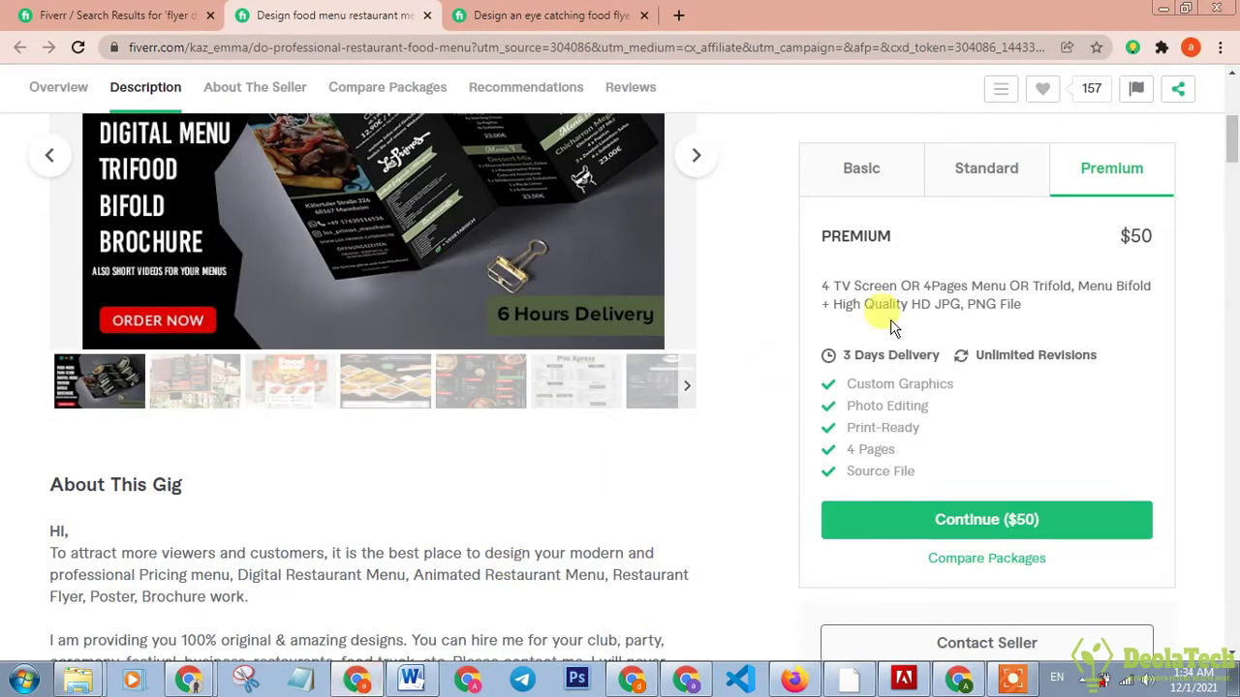
left_click(1020, 157)
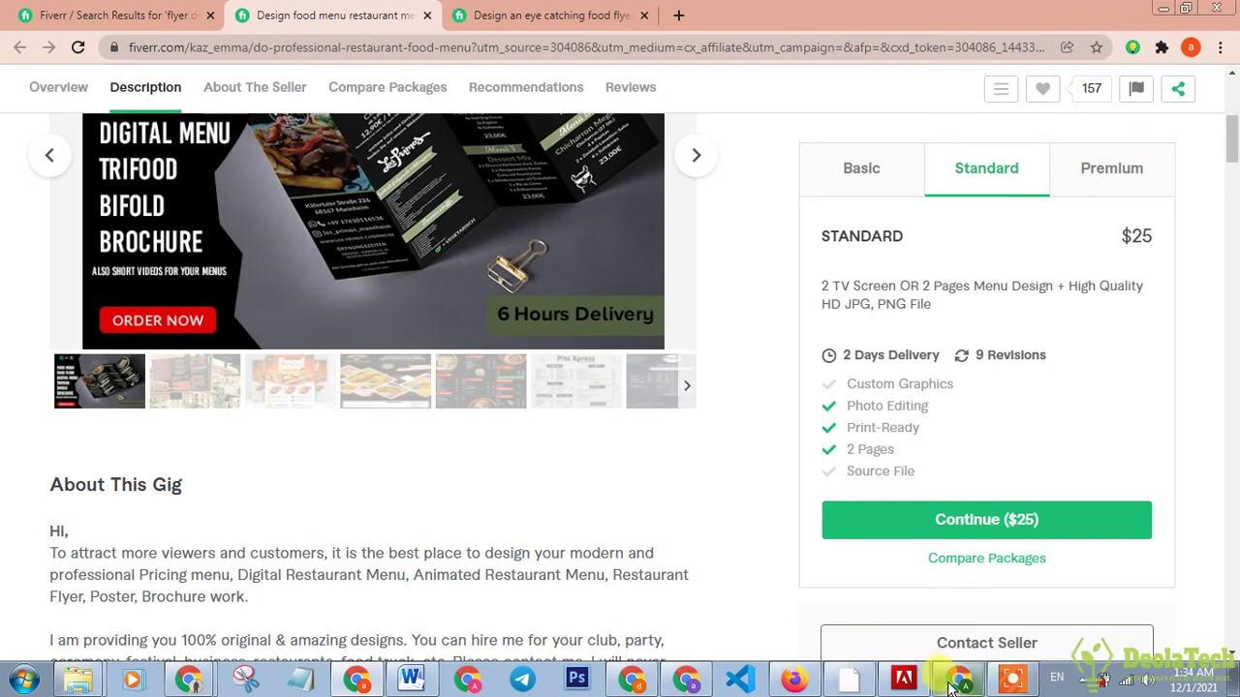
left_click(958, 681)
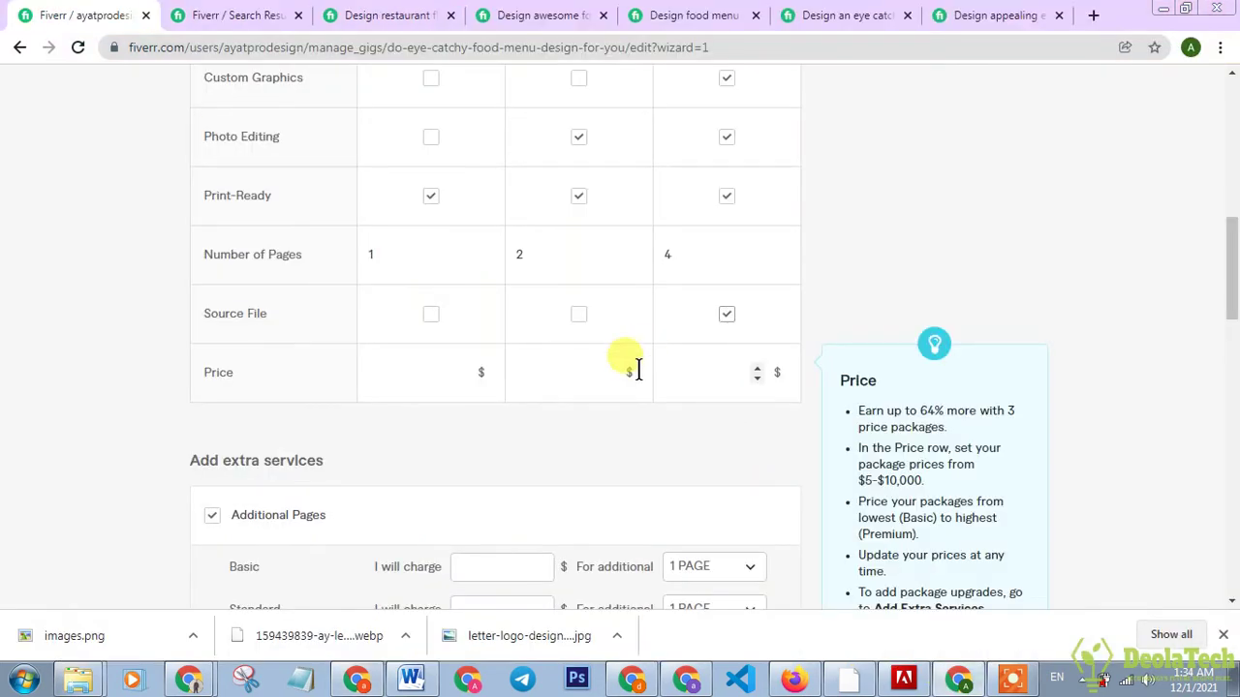
left_click(358, 680)
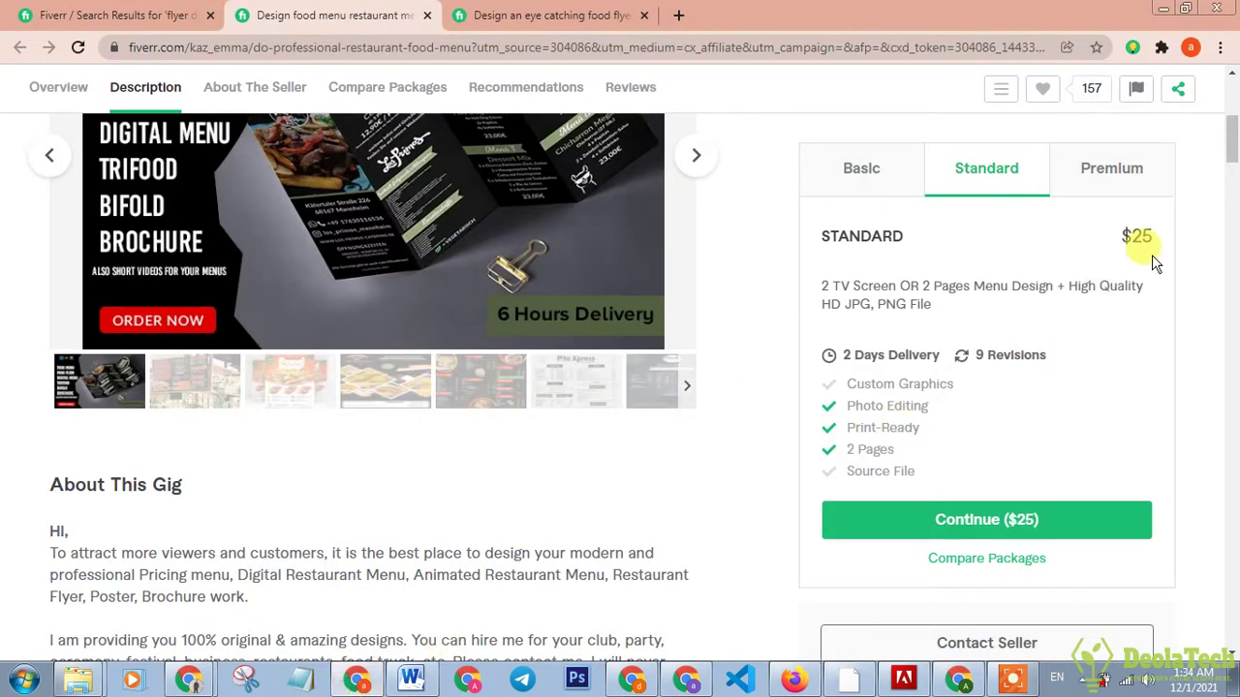
left_click(1128, 186)
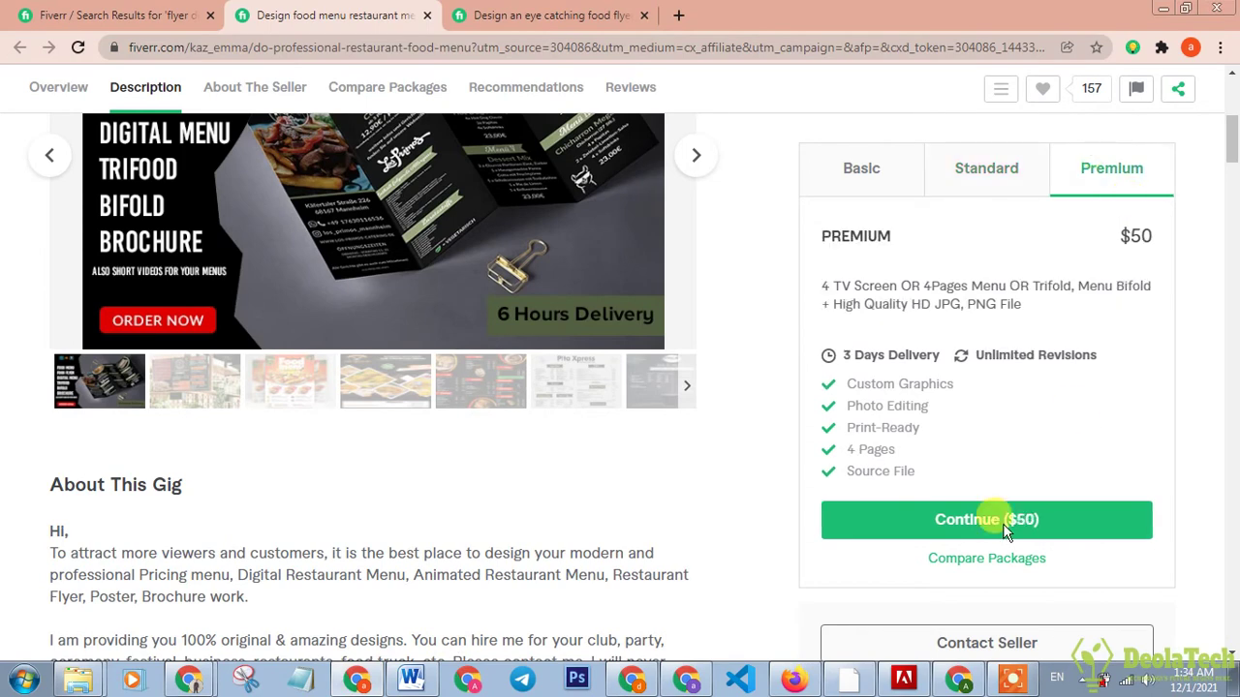
left_click(958, 680)
scroll(465, 490, "up", 3)
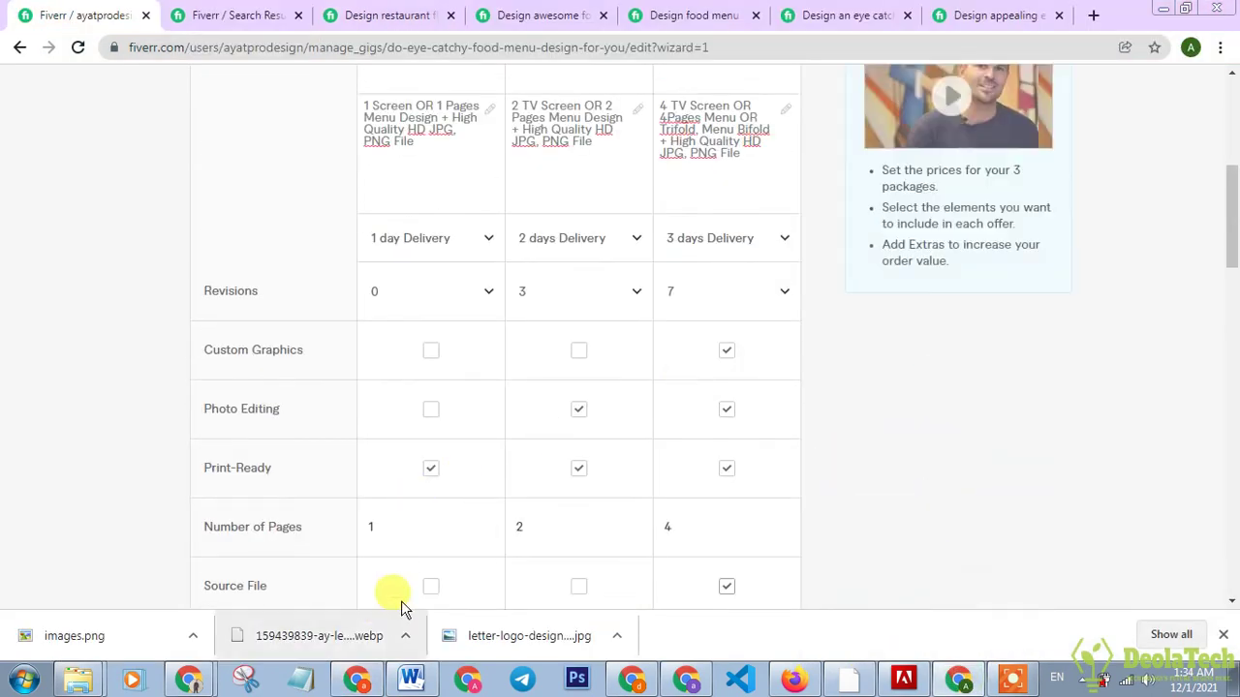
Enter package prices of $10, $25 and $40 and review the competitor's package comparison
scroll(452, 521, "down", 1)
left_click(407, 554)
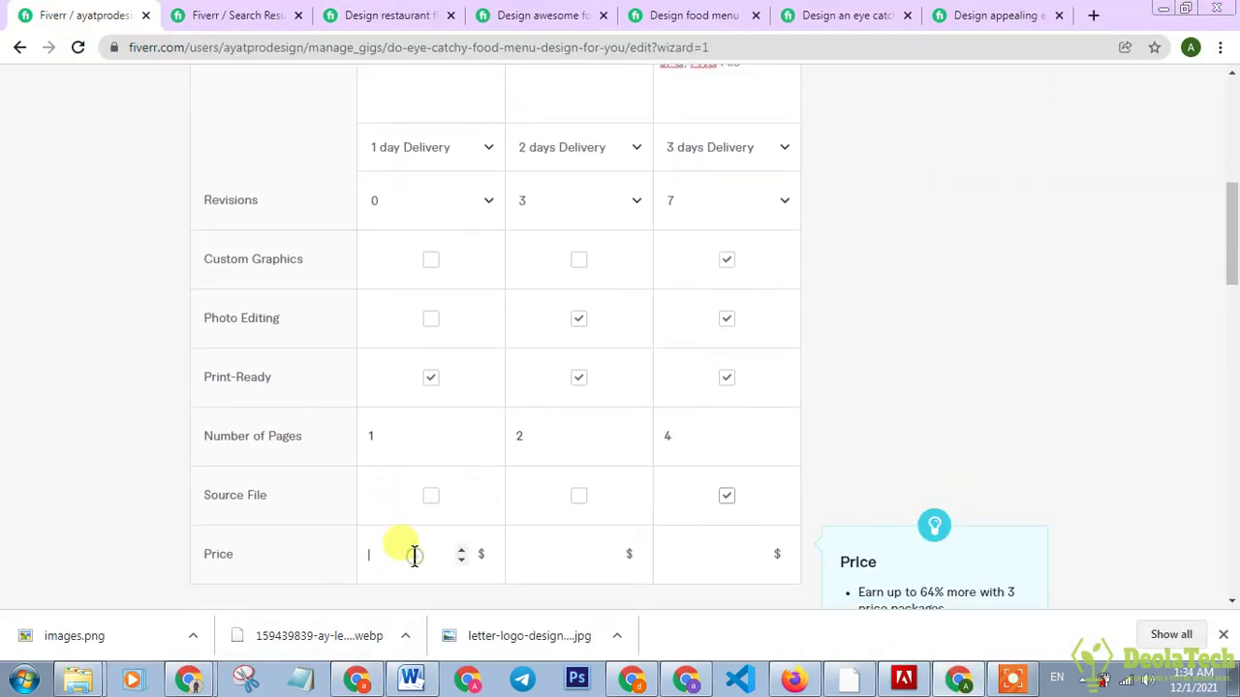
type("1")
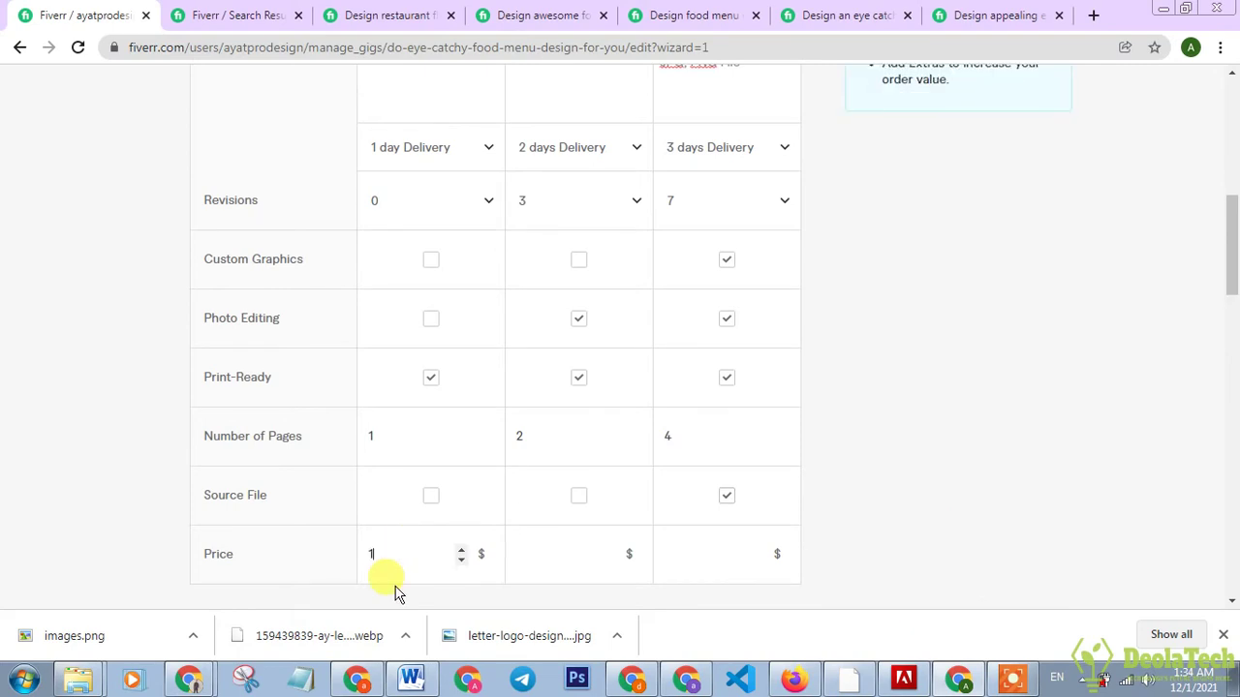
type("0")
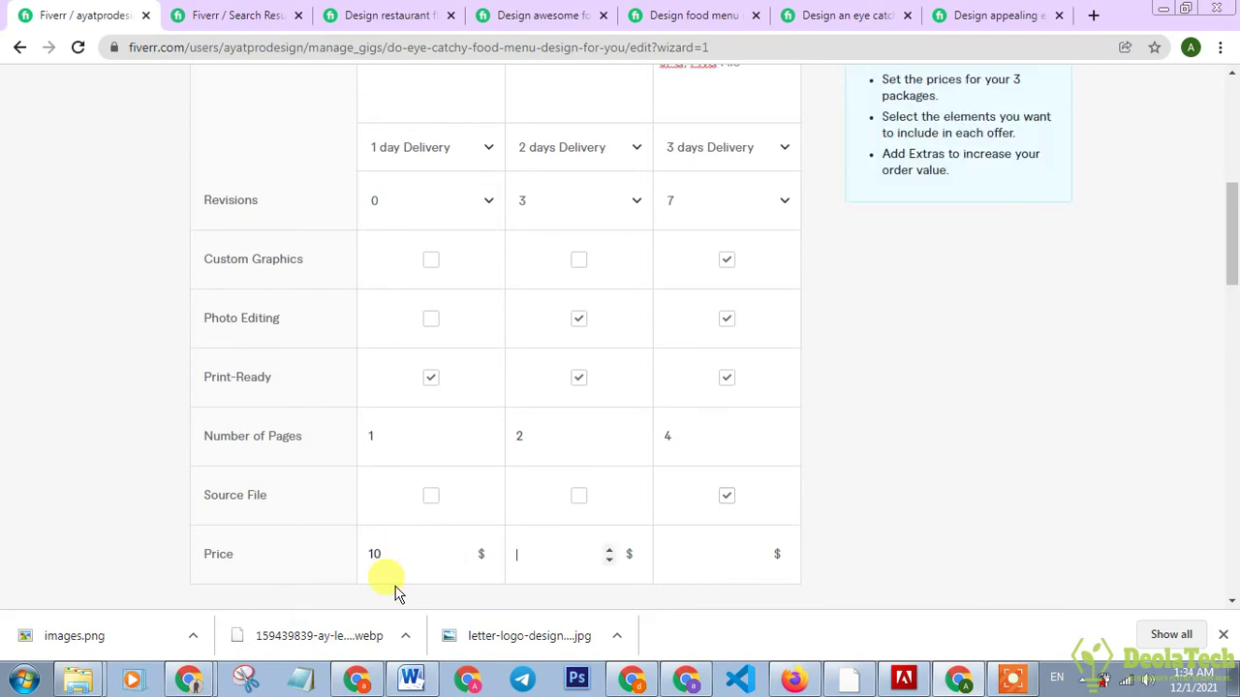
type("2")
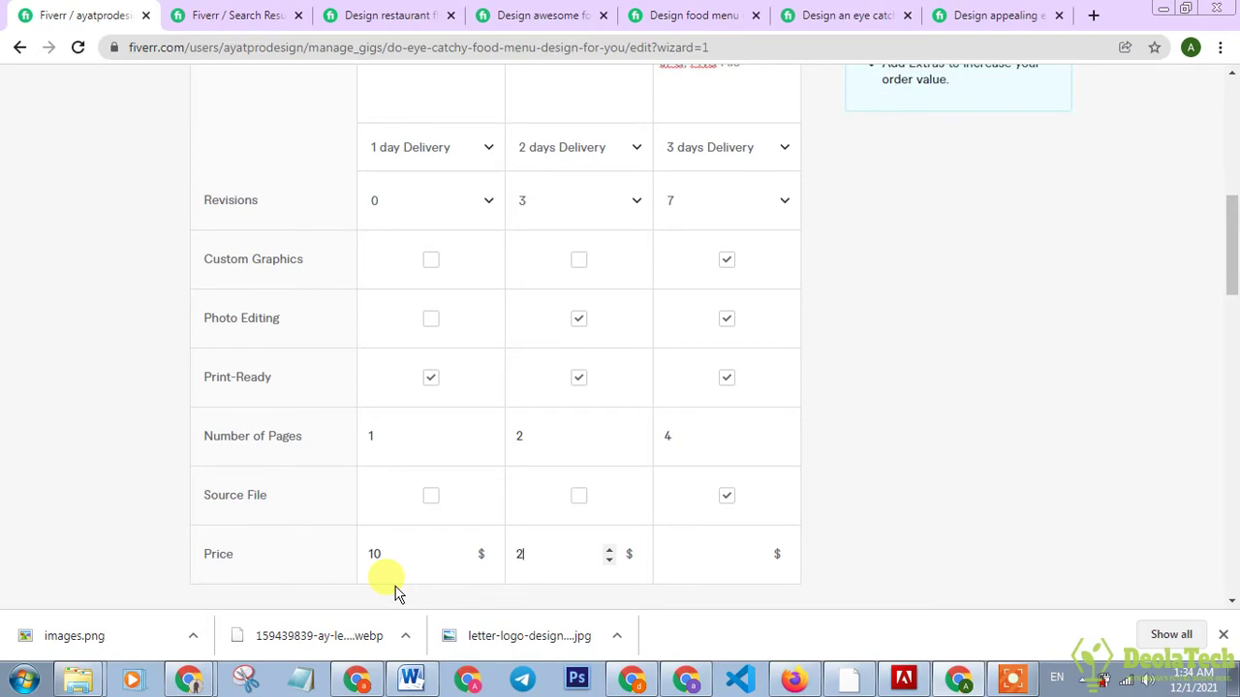
type("5")
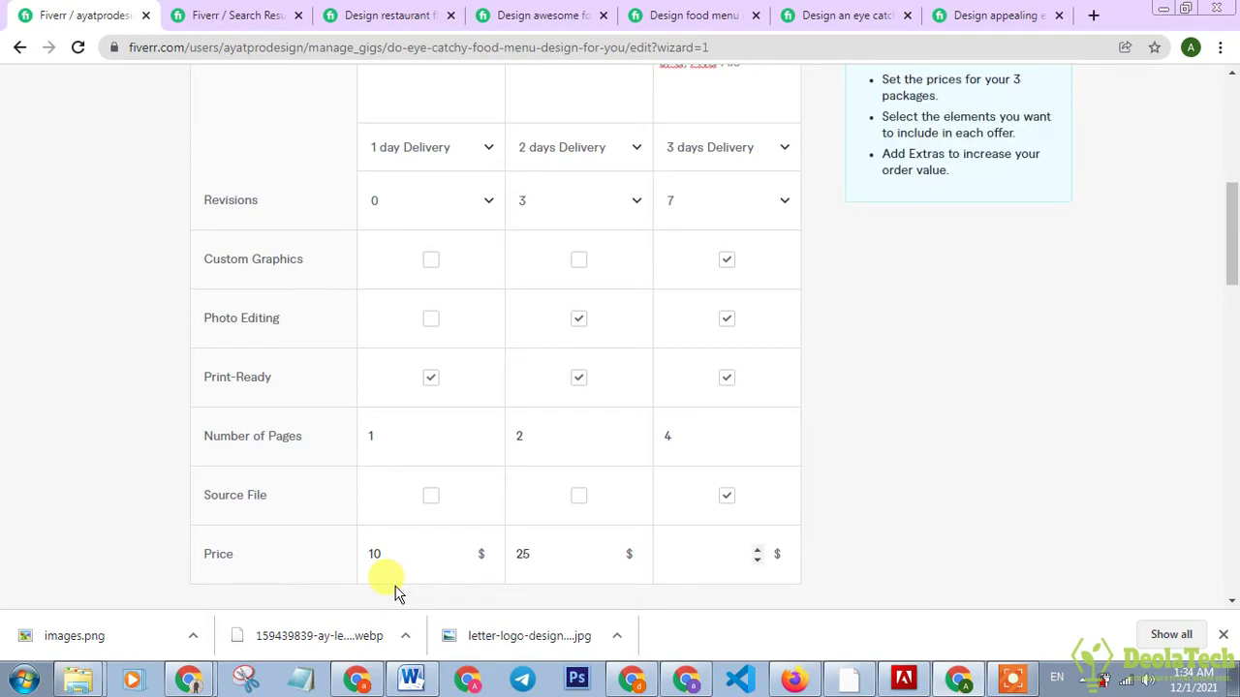
type("40")
scroll(465, 547, "down", 2)
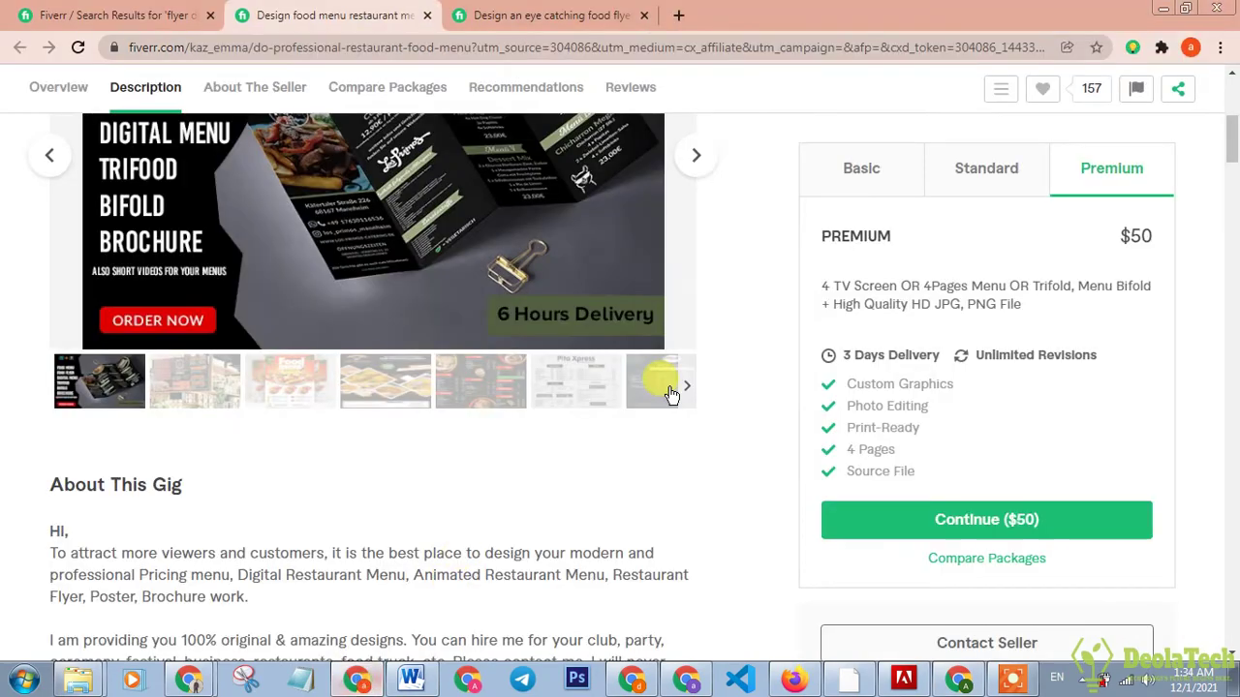
scroll(503, 464, "down", 10)
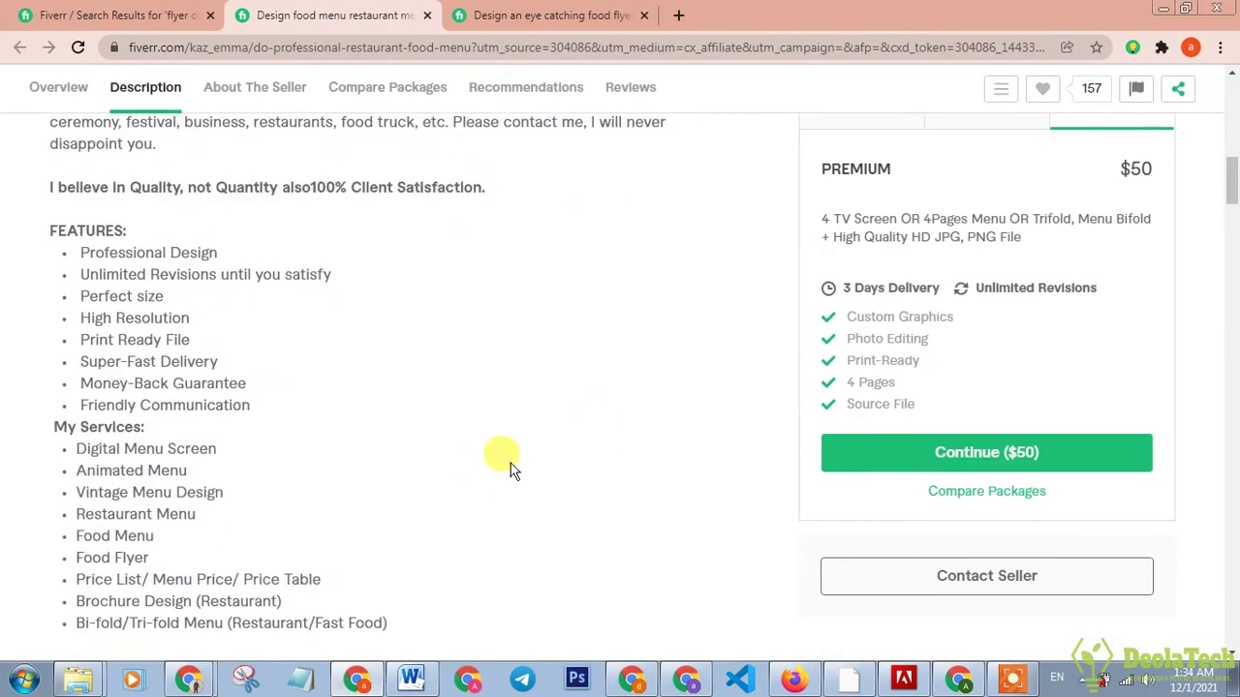
scroll(481, 476, "down", 10)
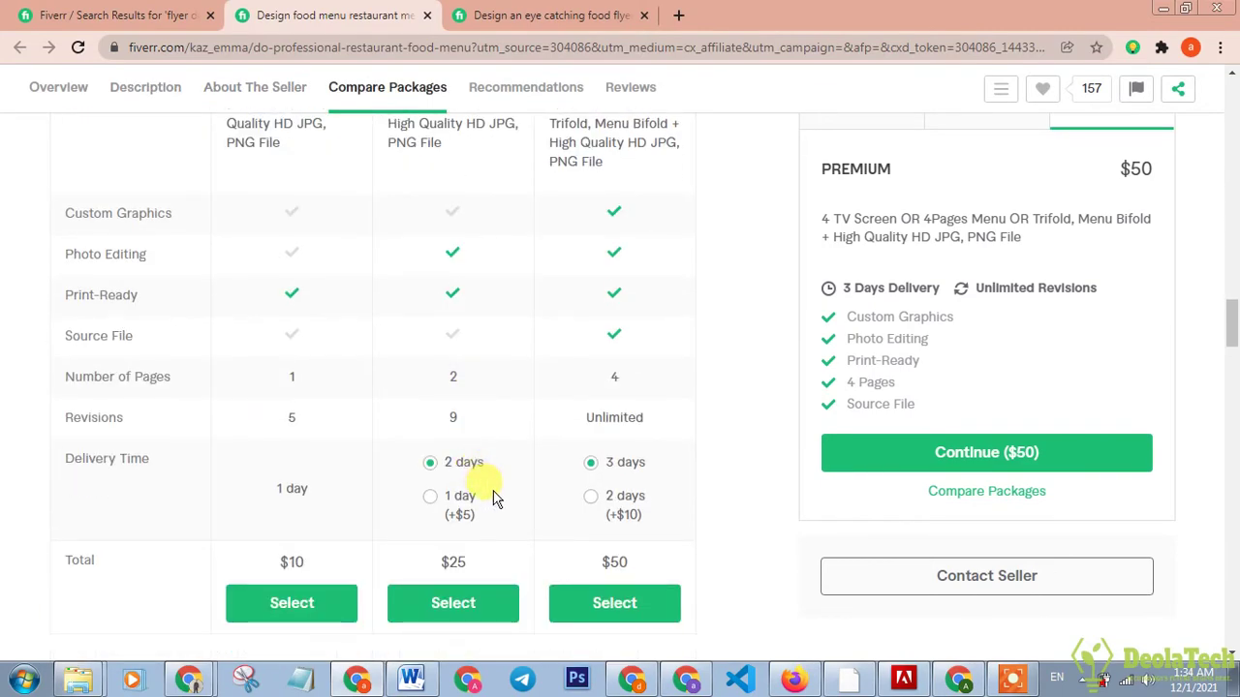
scroll(722, 516, "down", 1)
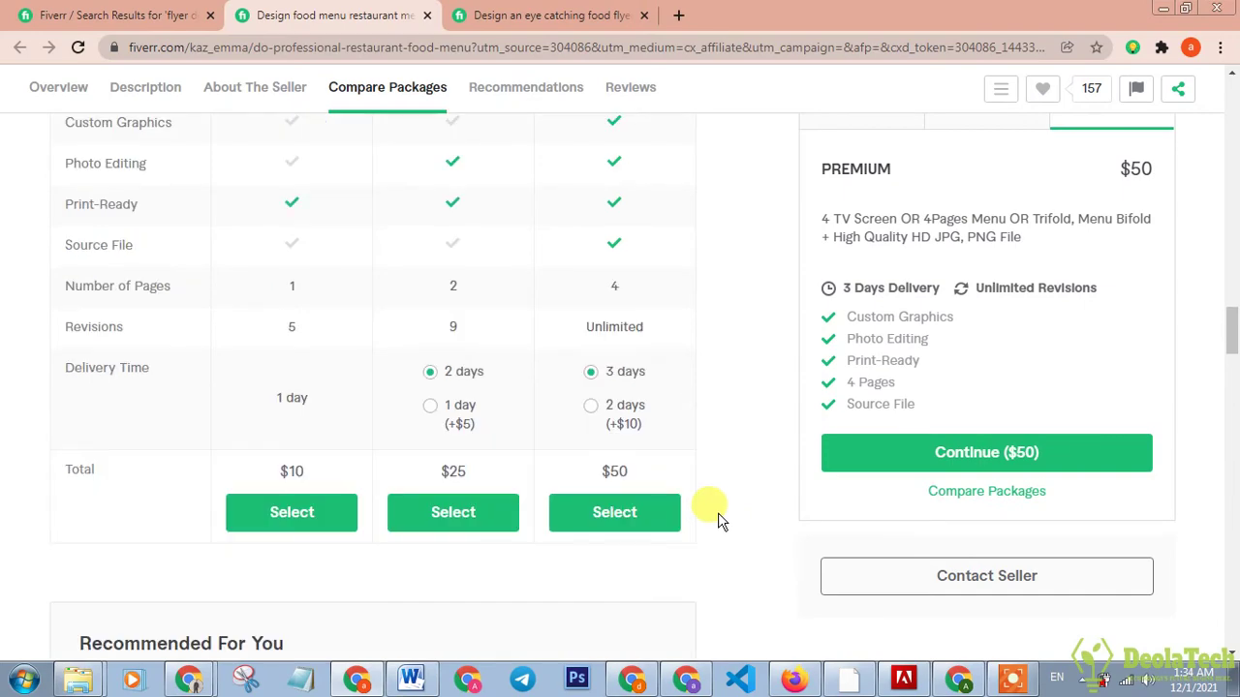
left_click(958, 678)
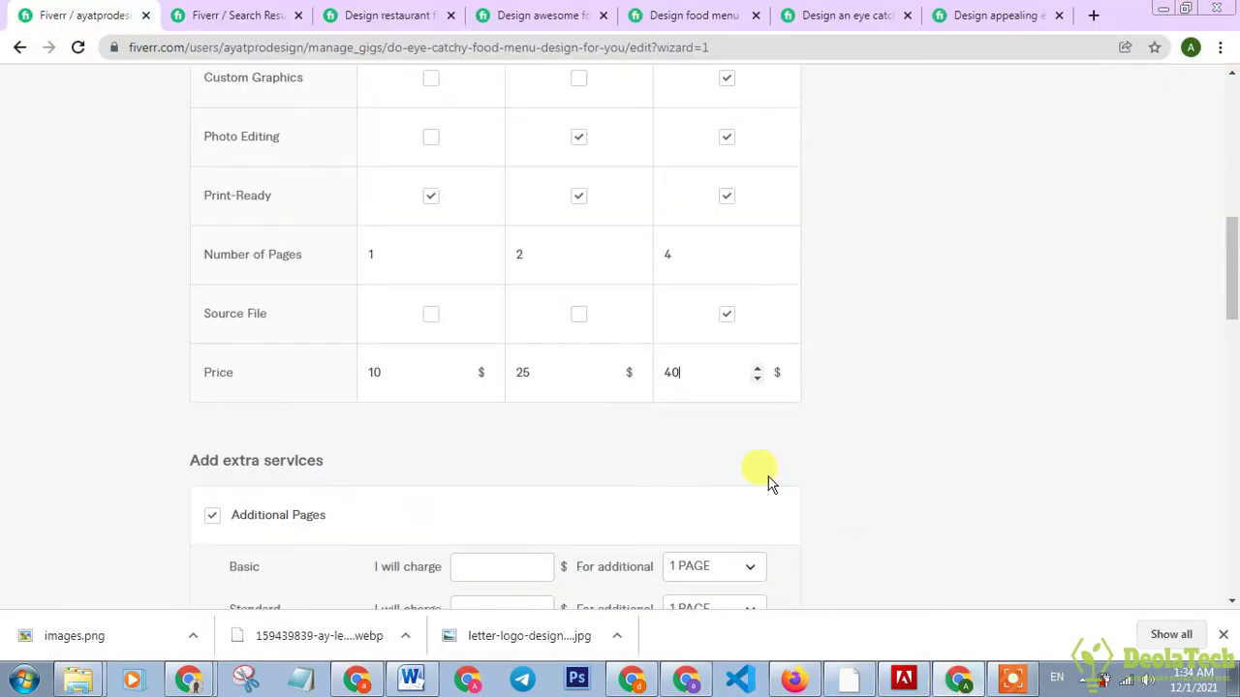
Drop Additional Pages and offer 1-day fast delivery at $10 Standard and $20 Premium
scroll(768, 482, "down", 3)
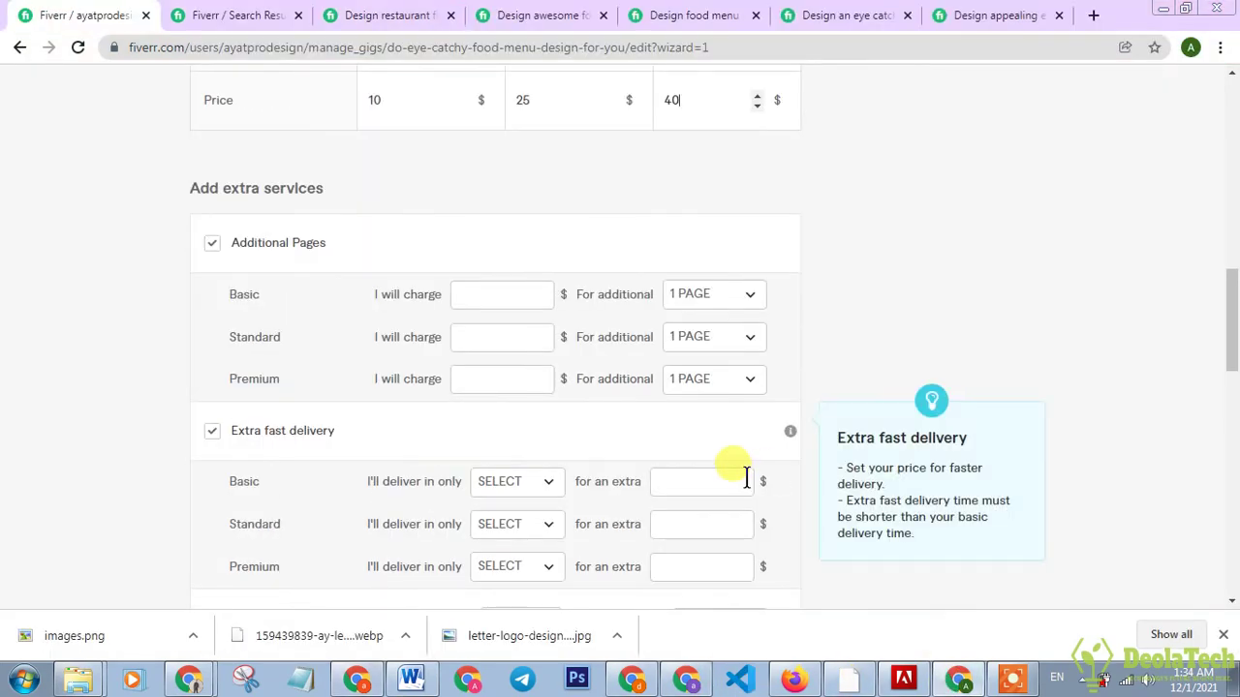
mouse_move(394, 313)
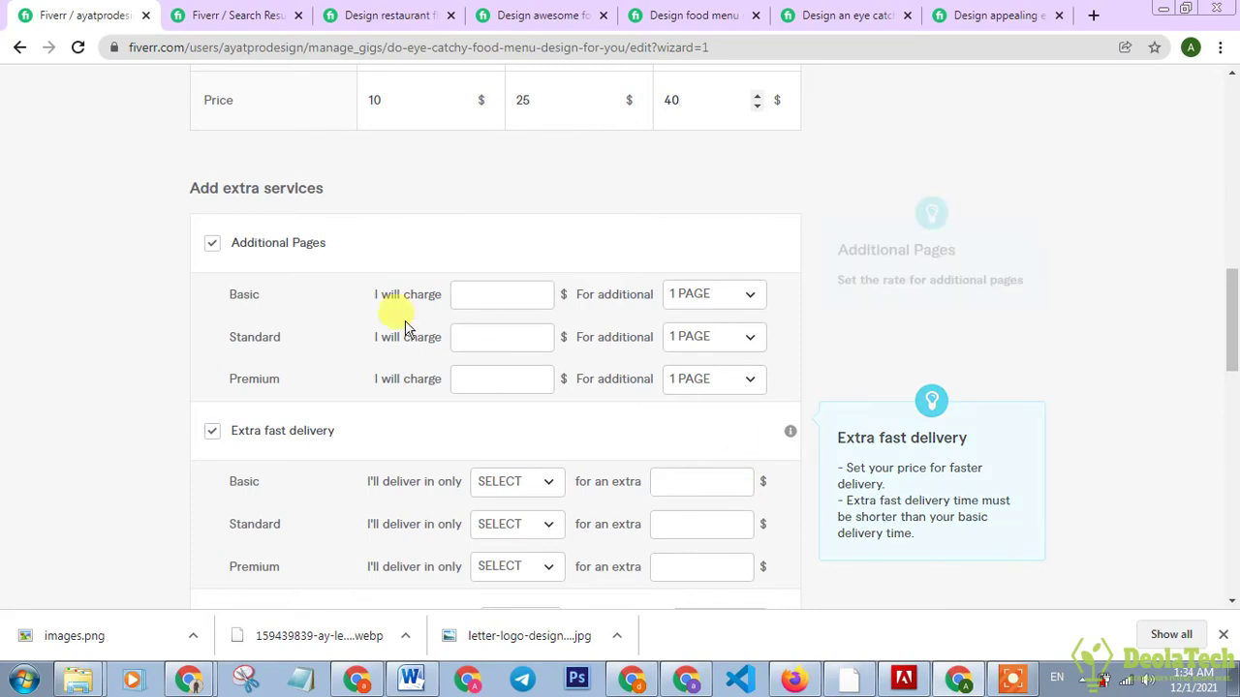
left_click(271, 248)
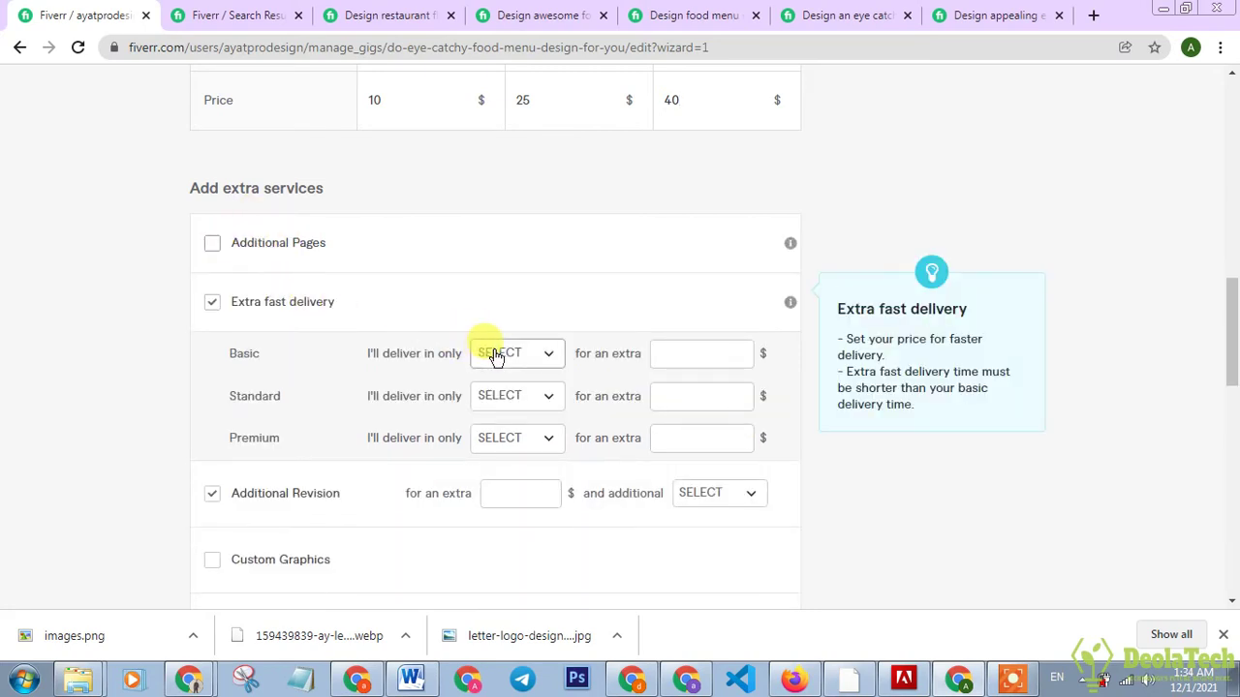
left_click(536, 405)
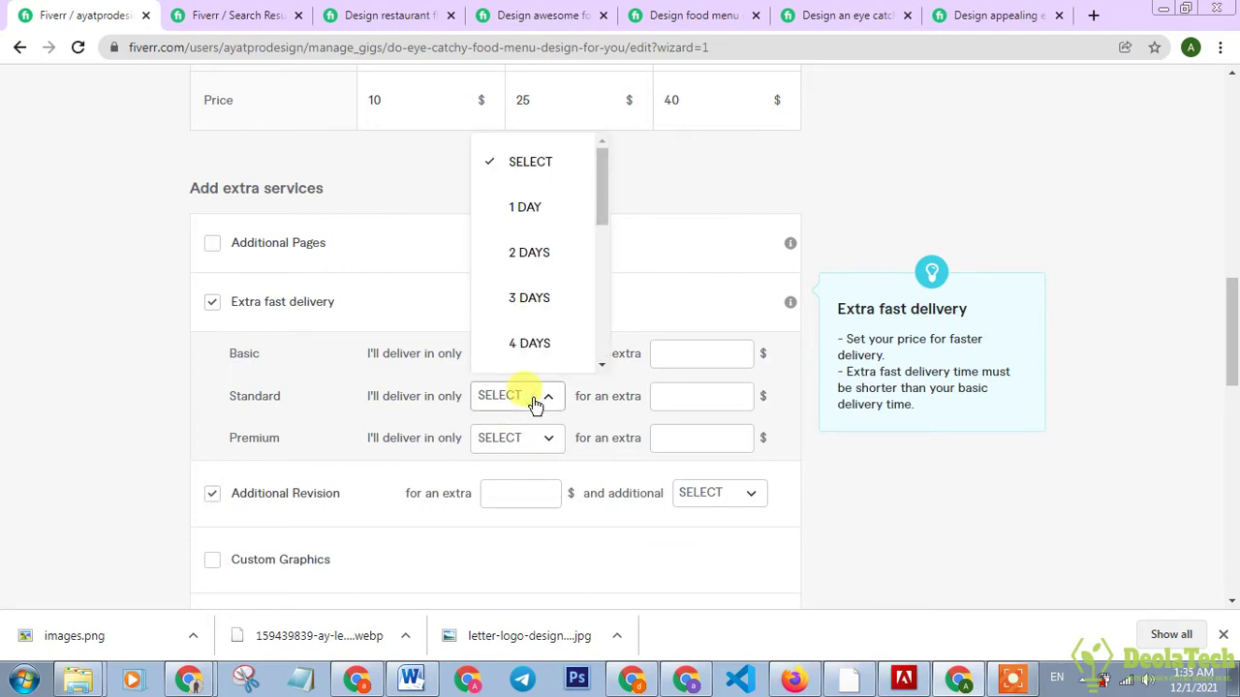
left_click(525, 207)
left_click(513, 440)
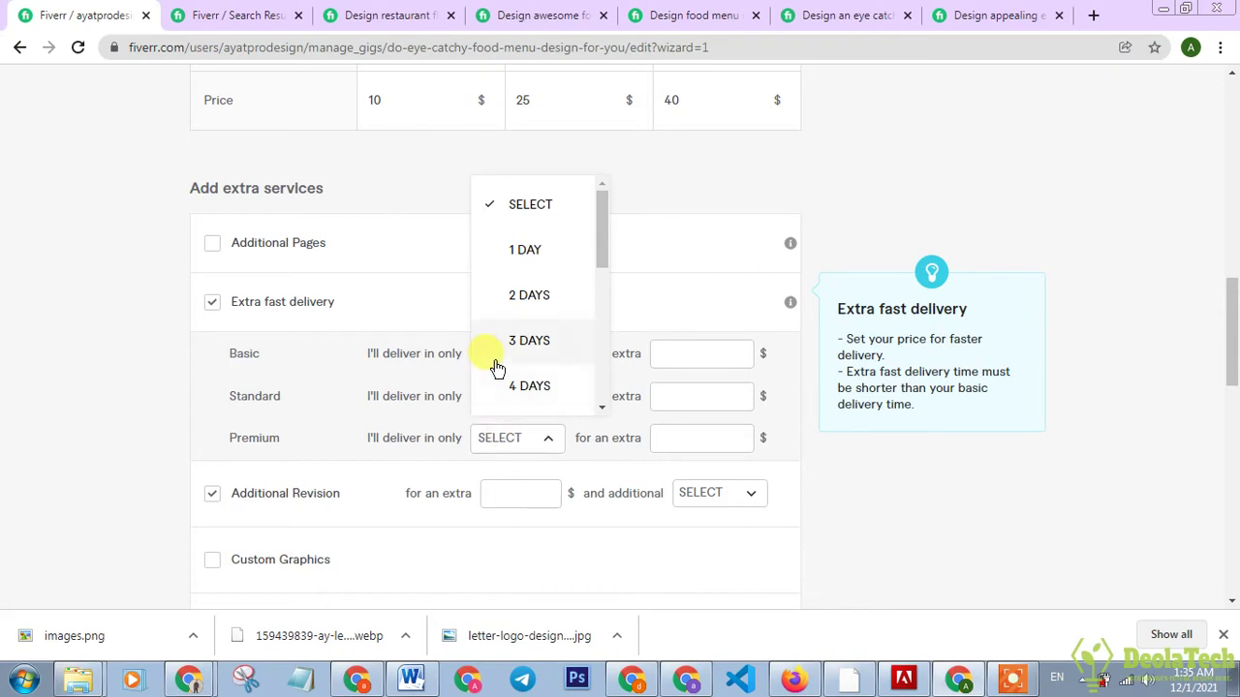
left_click(545, 260)
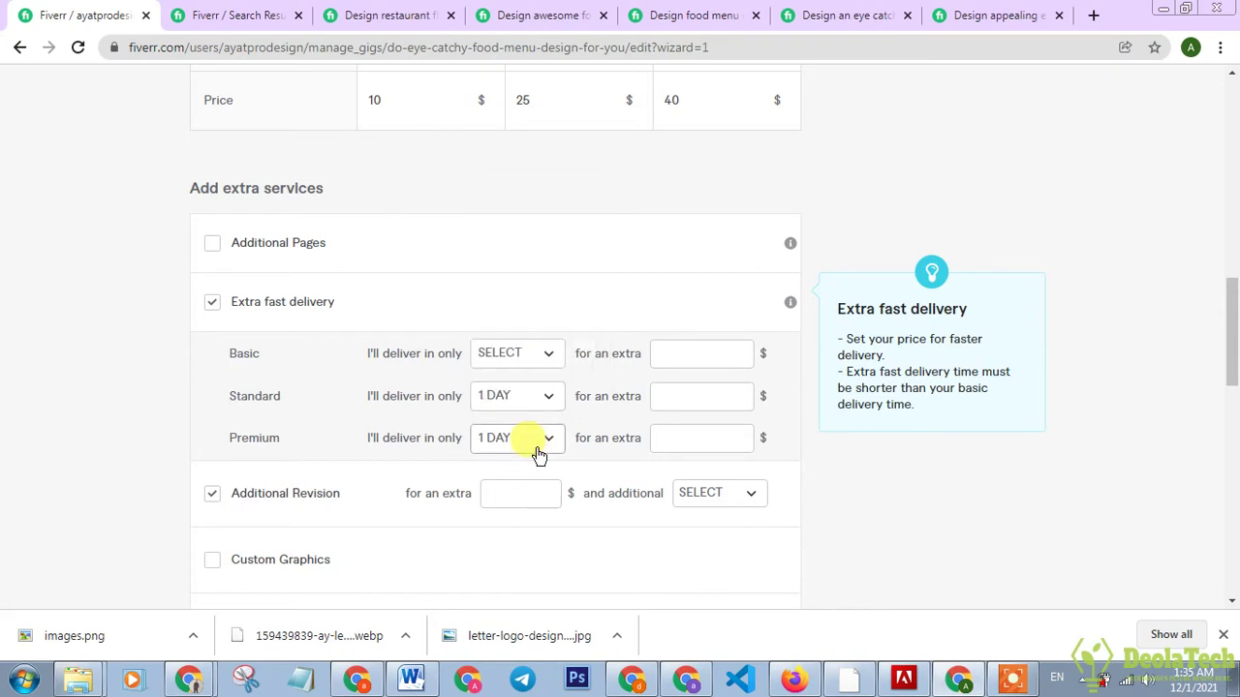
left_click(683, 397)
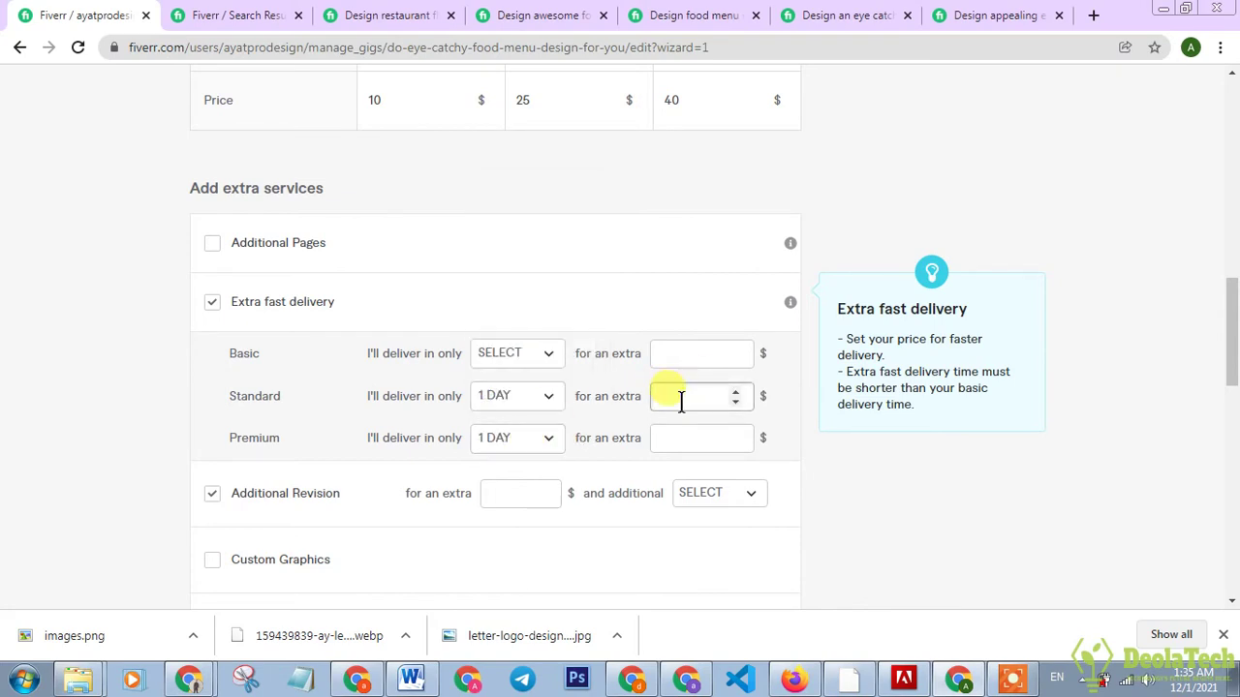
key("Tab")
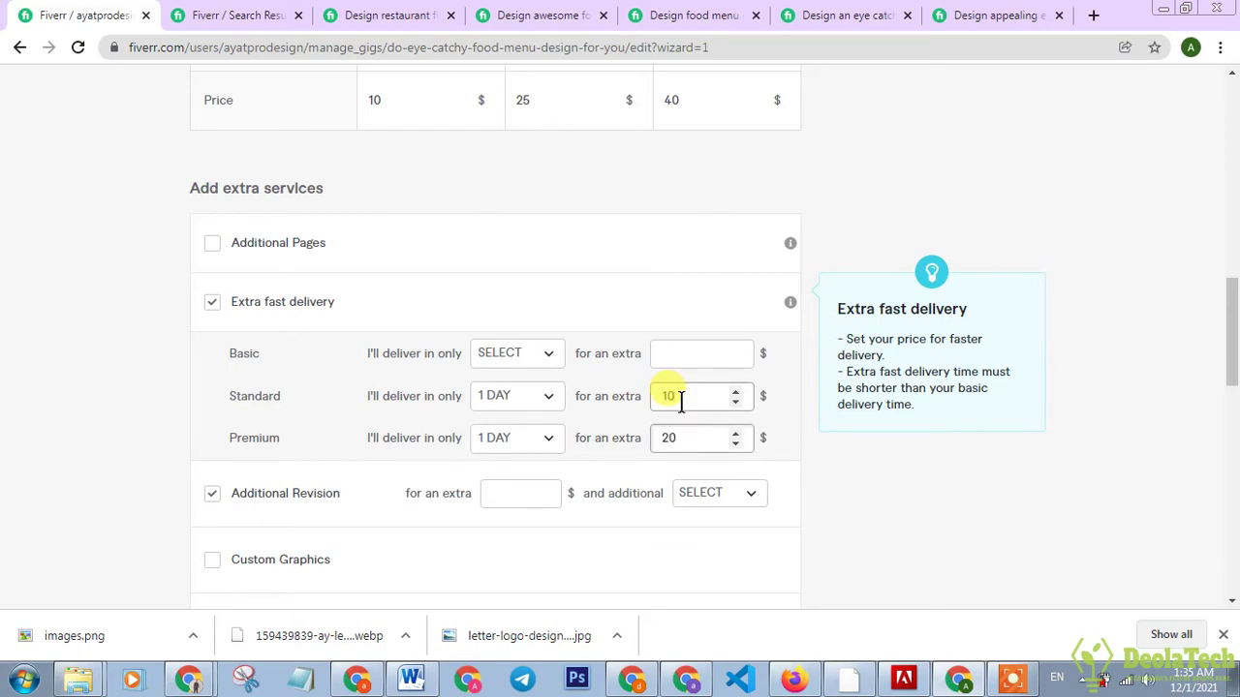
type("20")
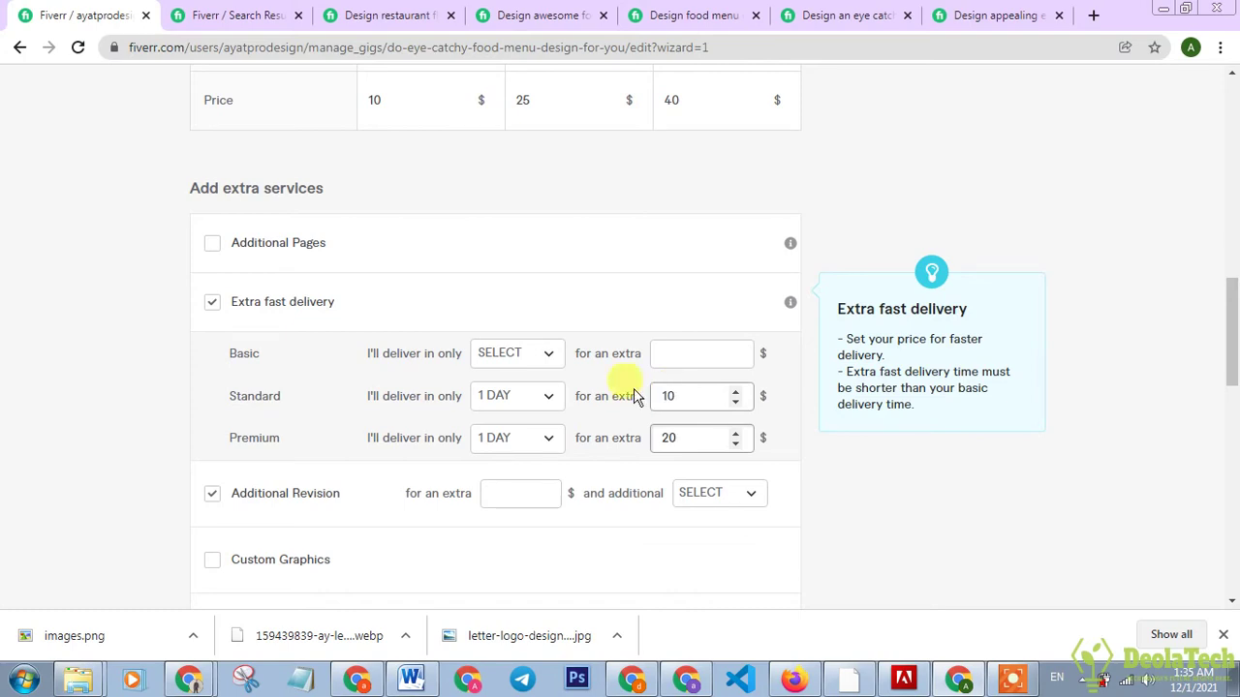
Drop the Additional Revision and Source File extras, then Save & Continue
left_click(334, 493)
scroll(358, 494, "down", 5)
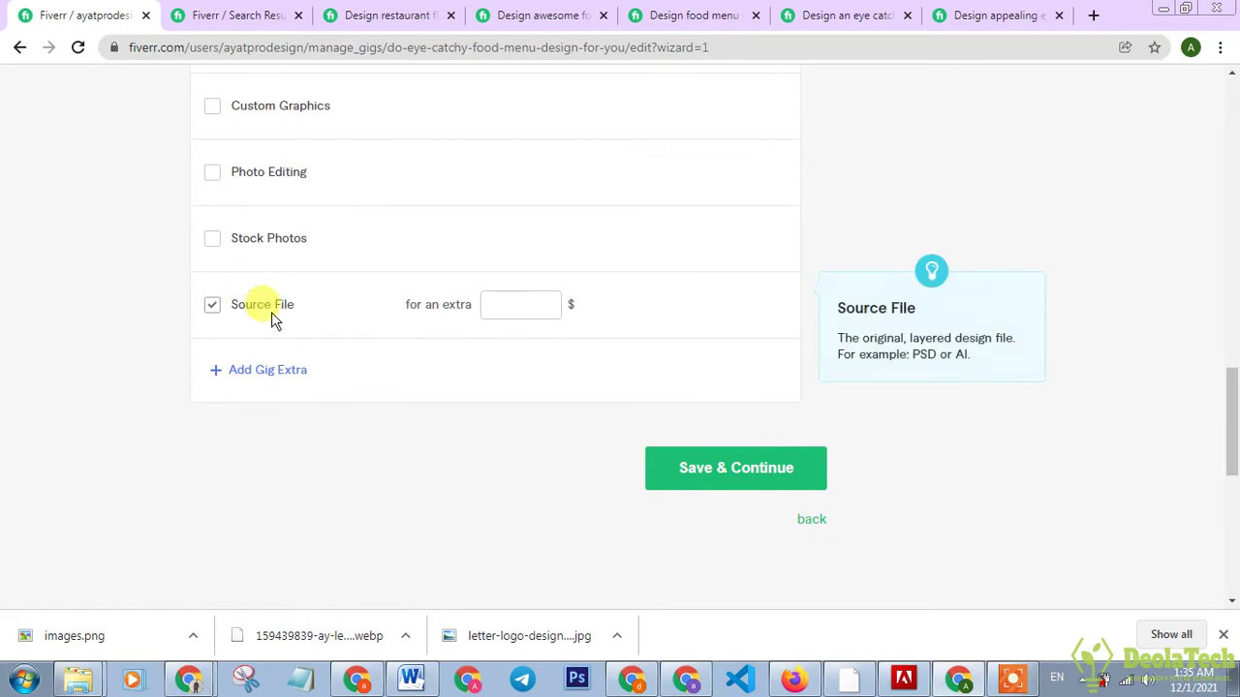
left_click(250, 295)
scroll(550, 355, "up", 3)
scroll(289, 421, "down", 3)
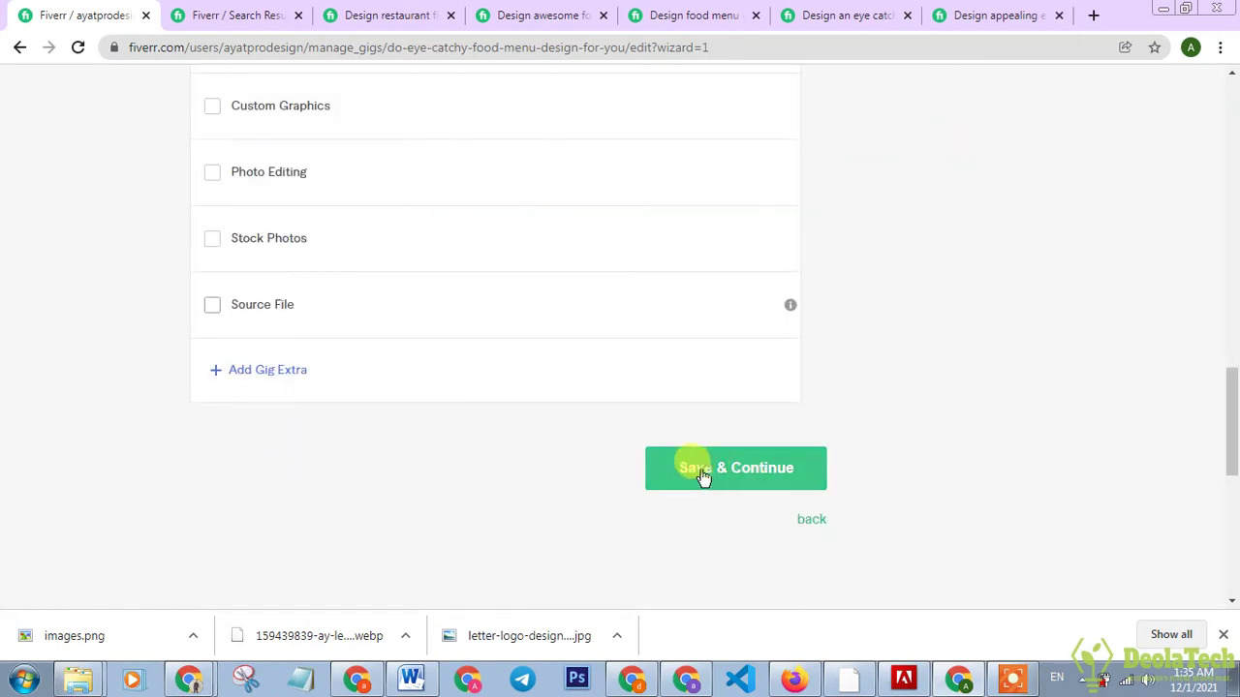
left_click(686, 467)
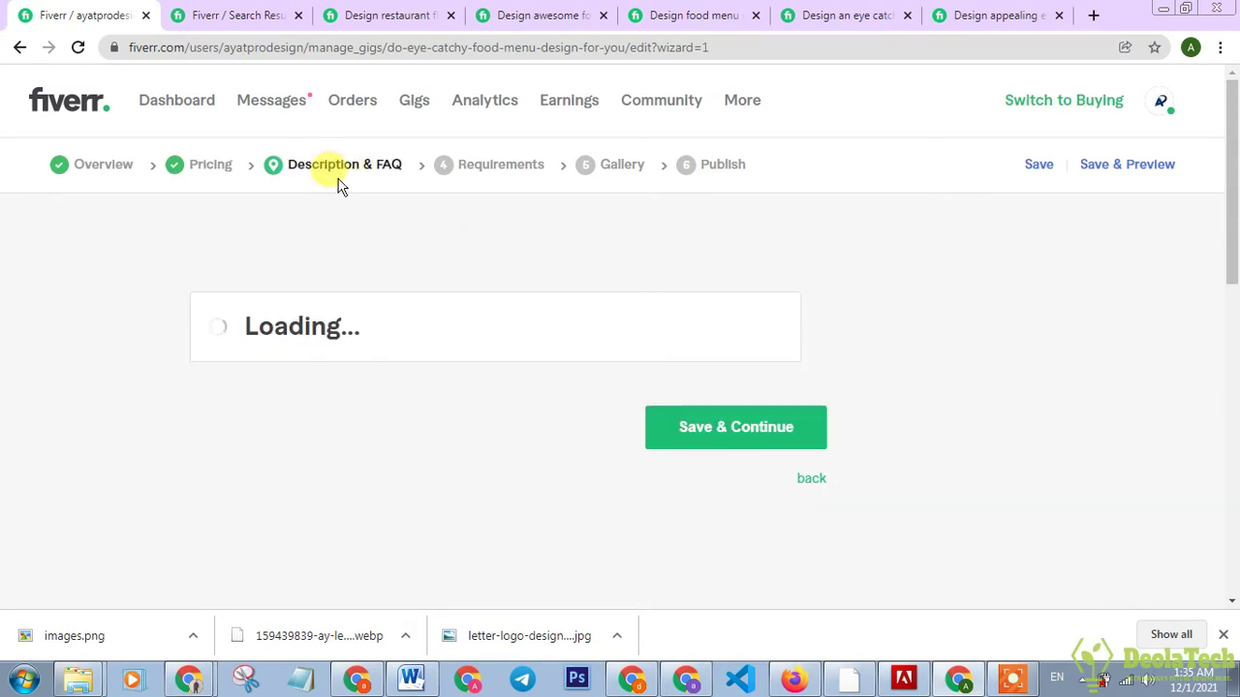
Bring the competitor's gig page with its Compare Packages table back to the front
scroll(338, 184, "down", 1)
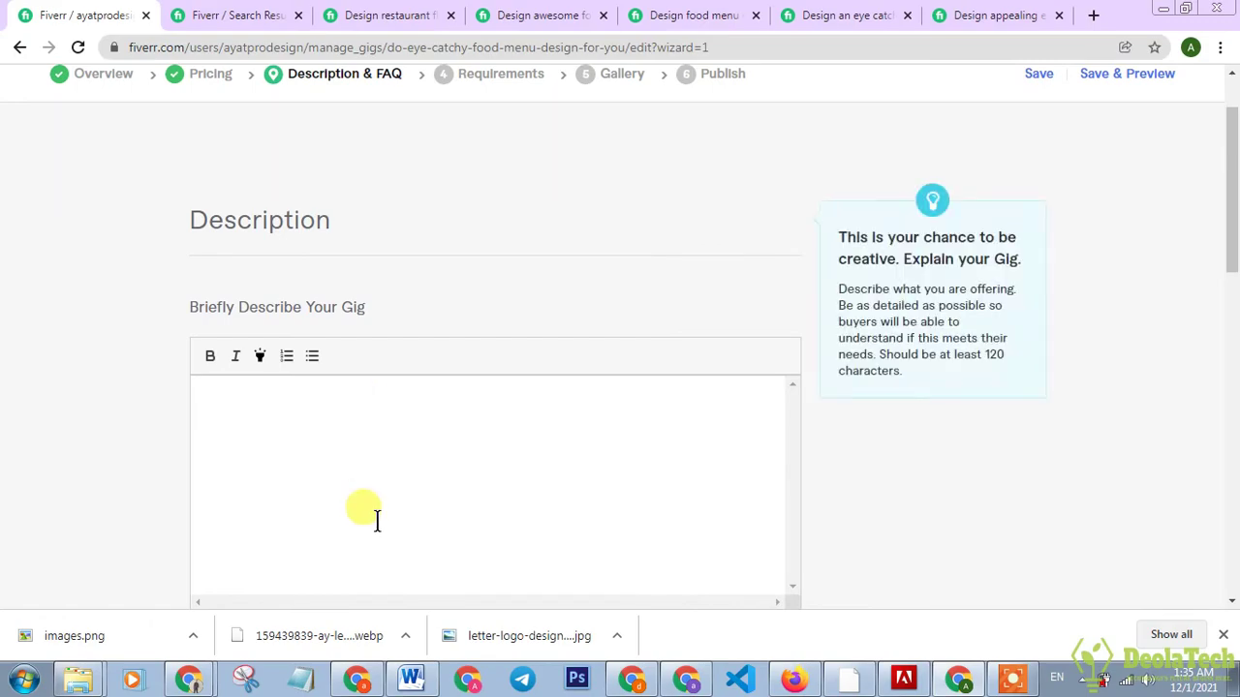
left_click(356, 681)
Copy the competitor's description from "Hi," to "Thanks for visiting my gig" and open Notepad
scroll(567, 456, "up", 10)
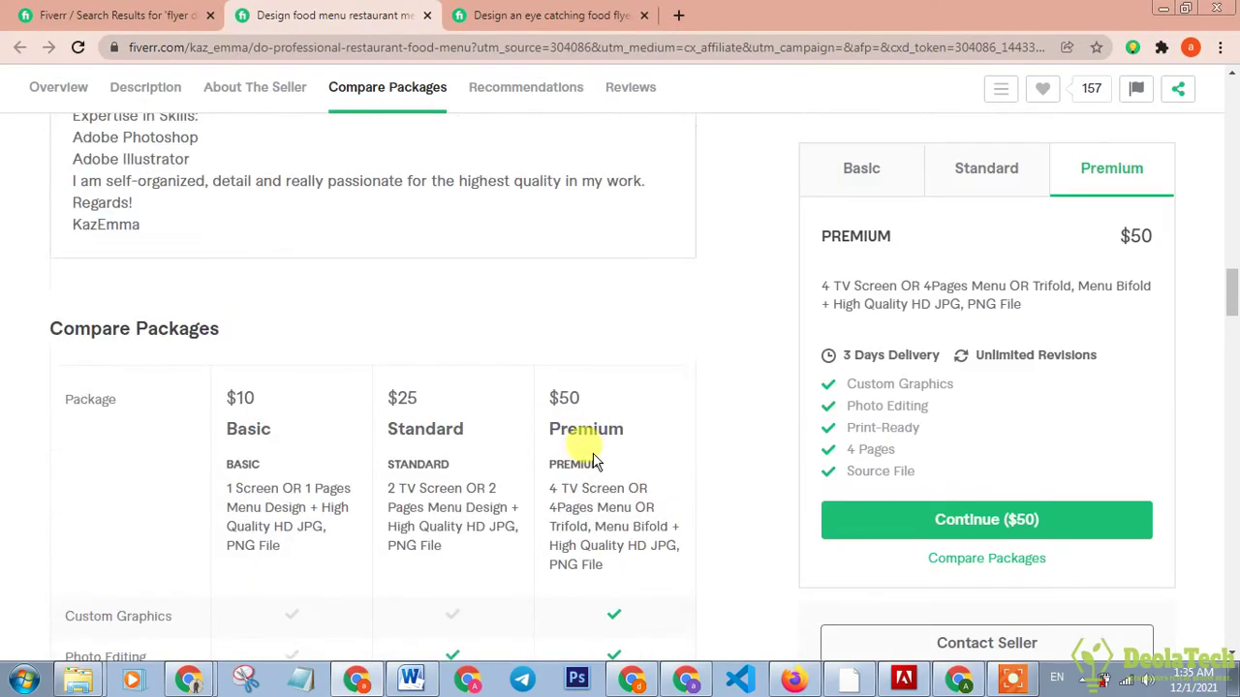
scroll(594, 460, "down", 3)
scroll(593, 460, "up", 12)
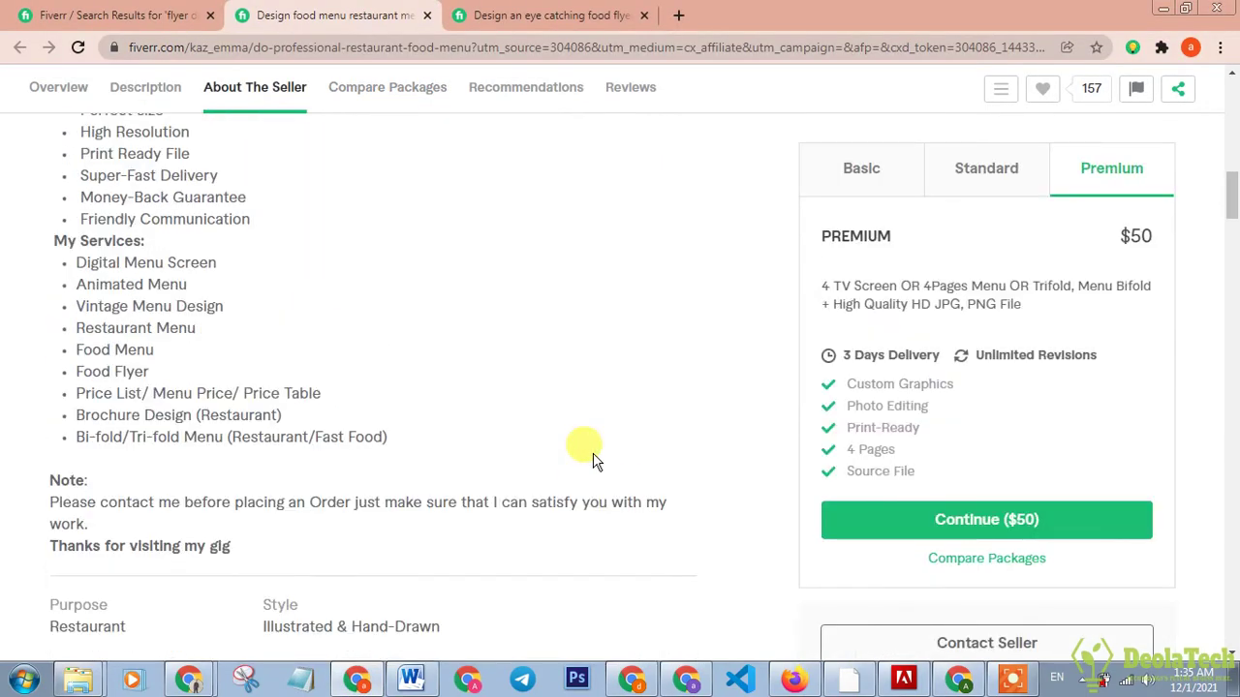
scroll(594, 460, "up", 2)
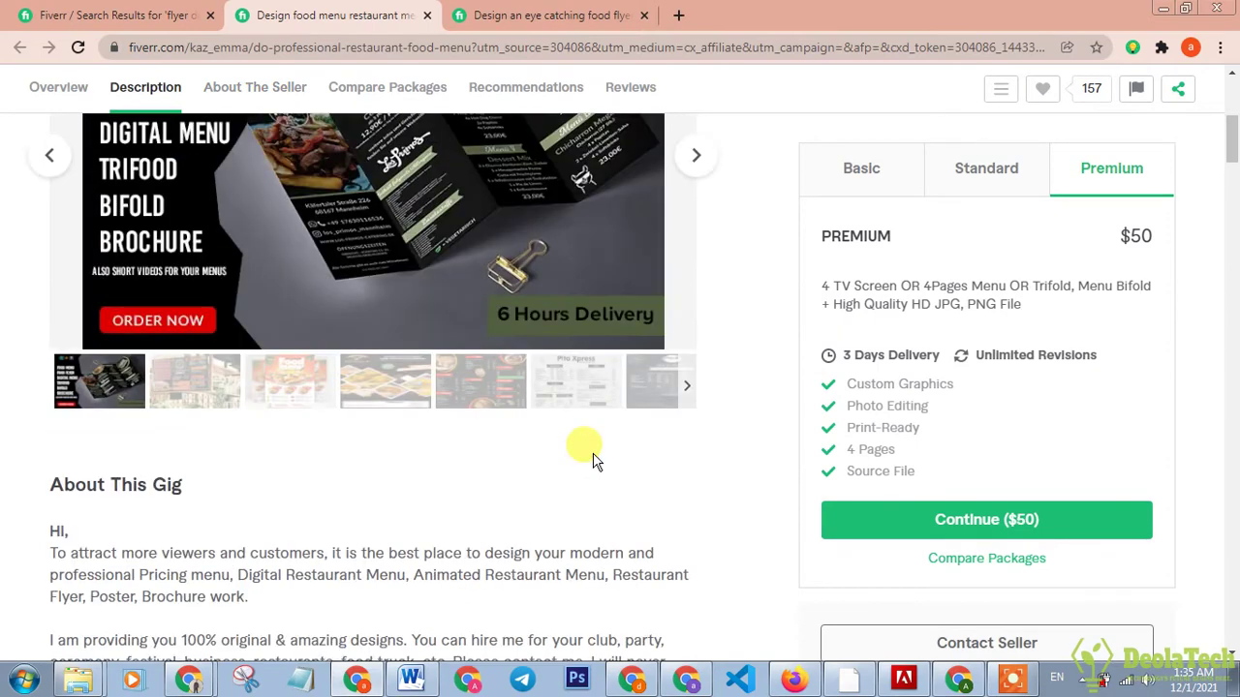
scroll(568, 456, "down", 5)
scroll(164, 349, "down", 1)
scroll(161, 310, "up", 1)
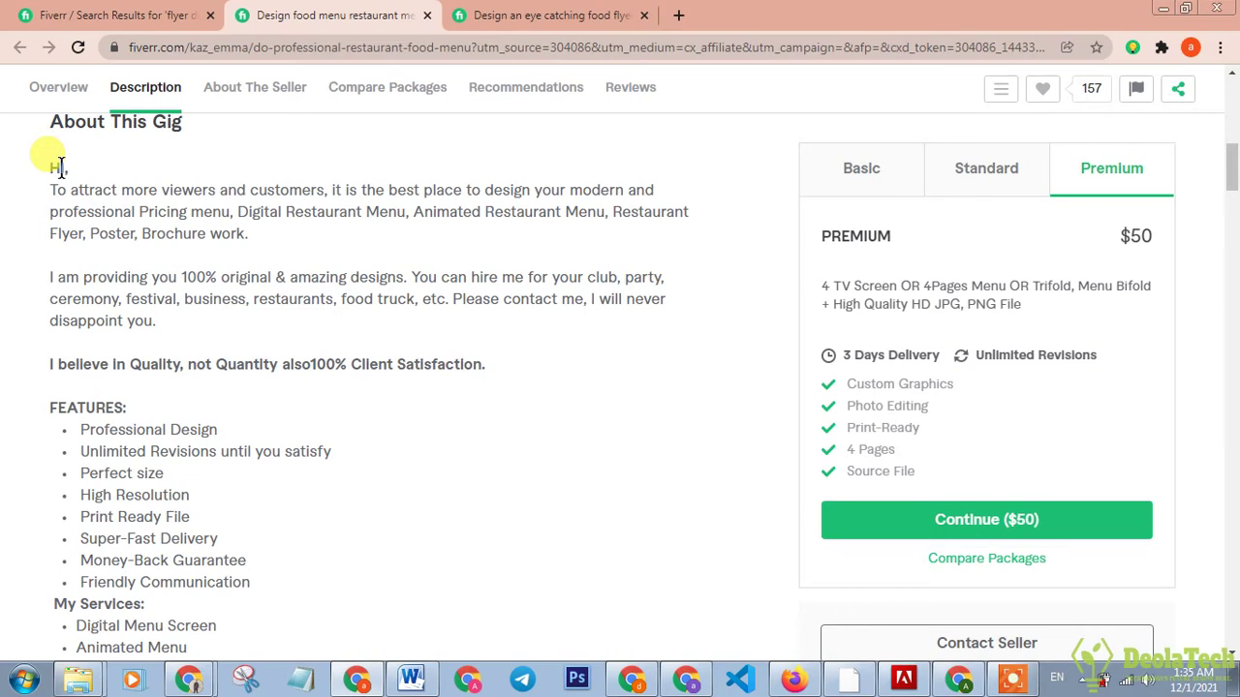
left_click_drag(49, 167, 355, 504)
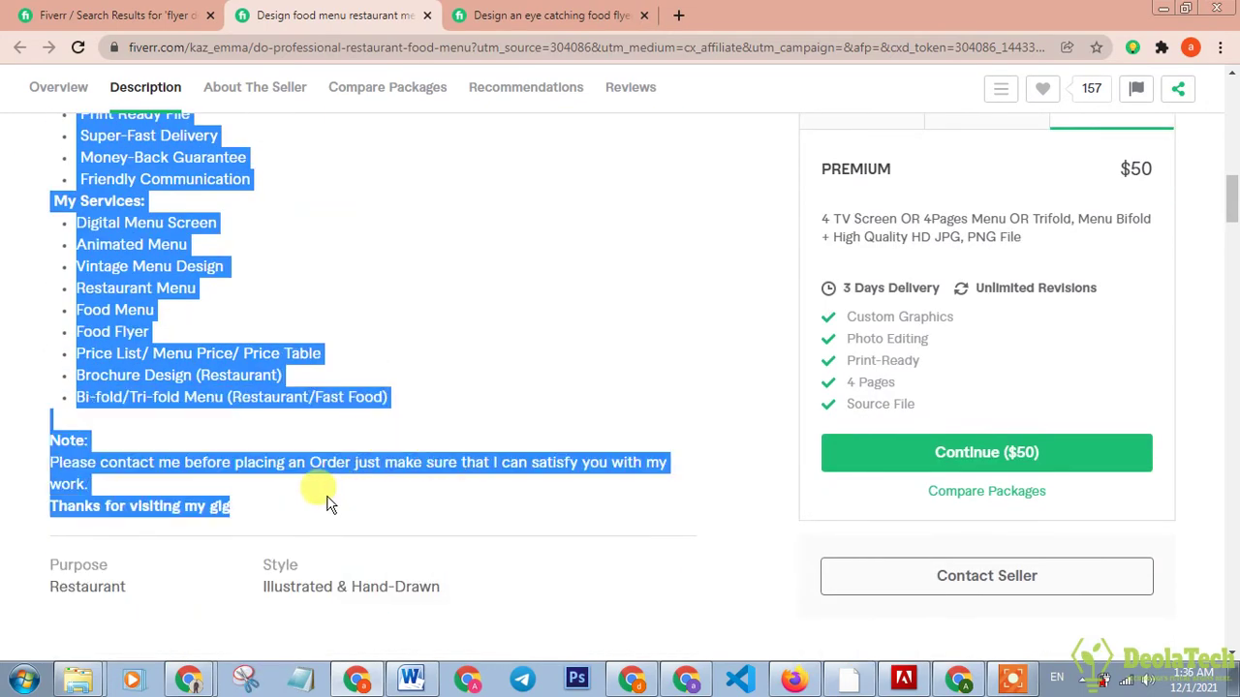
right_click(240, 397)
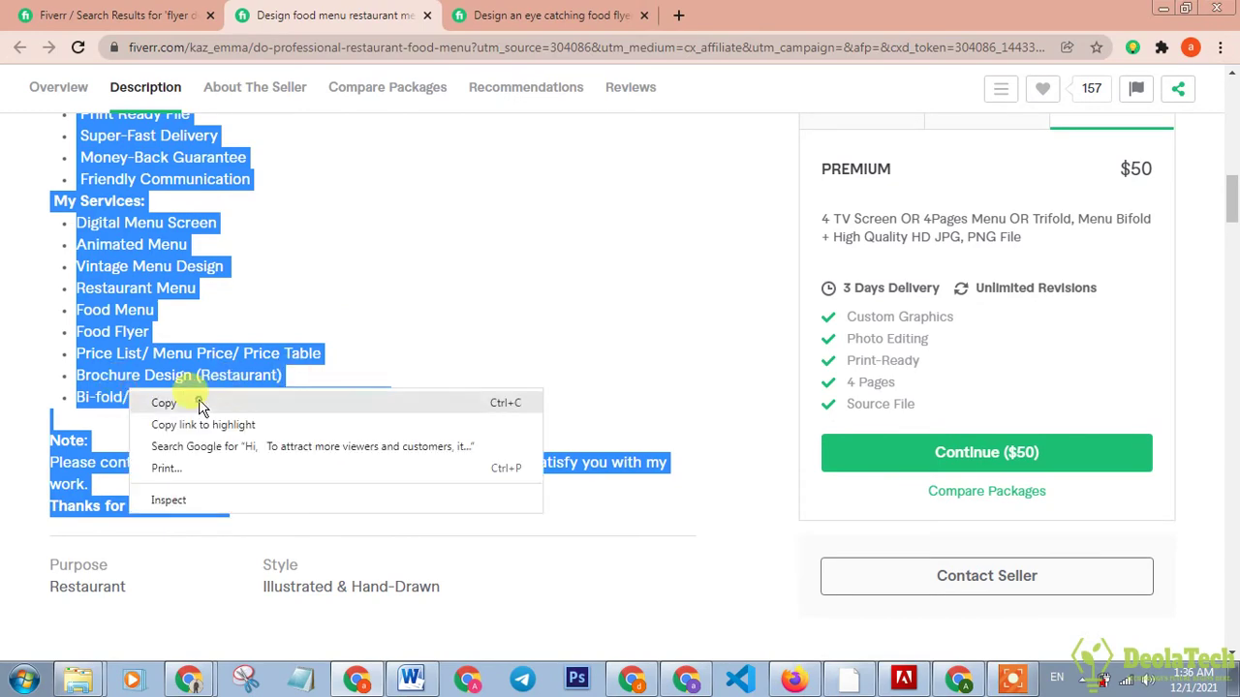
left_click(198, 401)
left_click(463, 682)
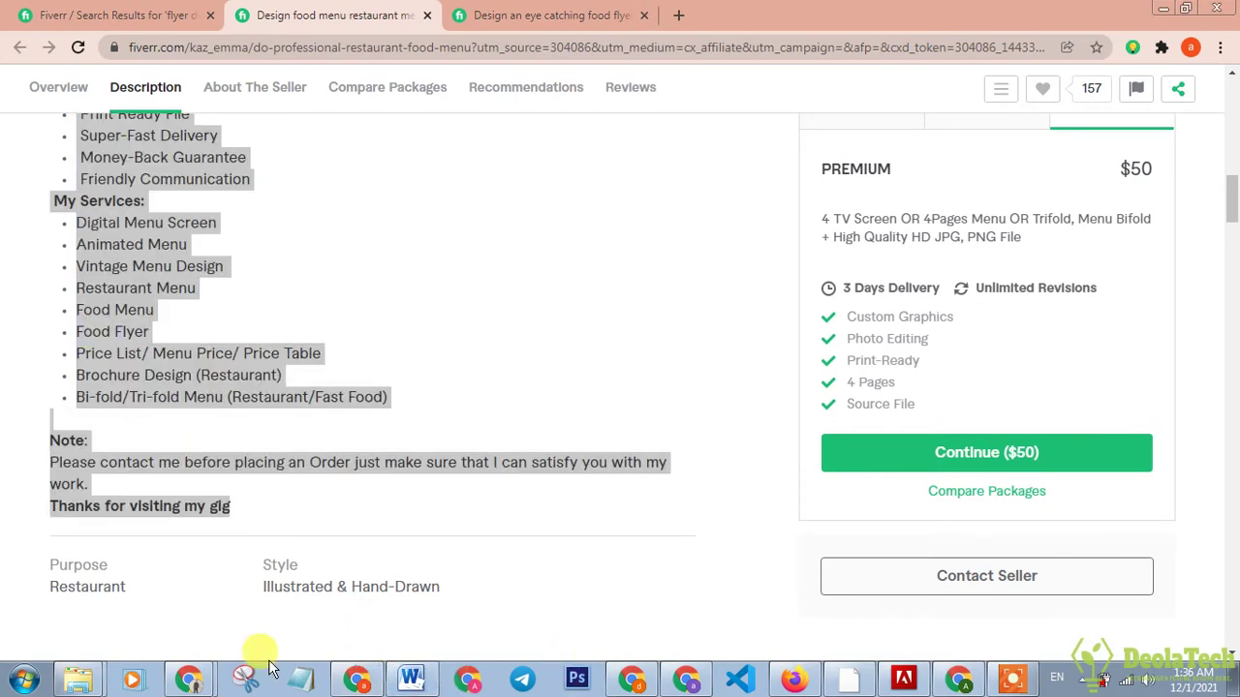
left_click(346, 523)
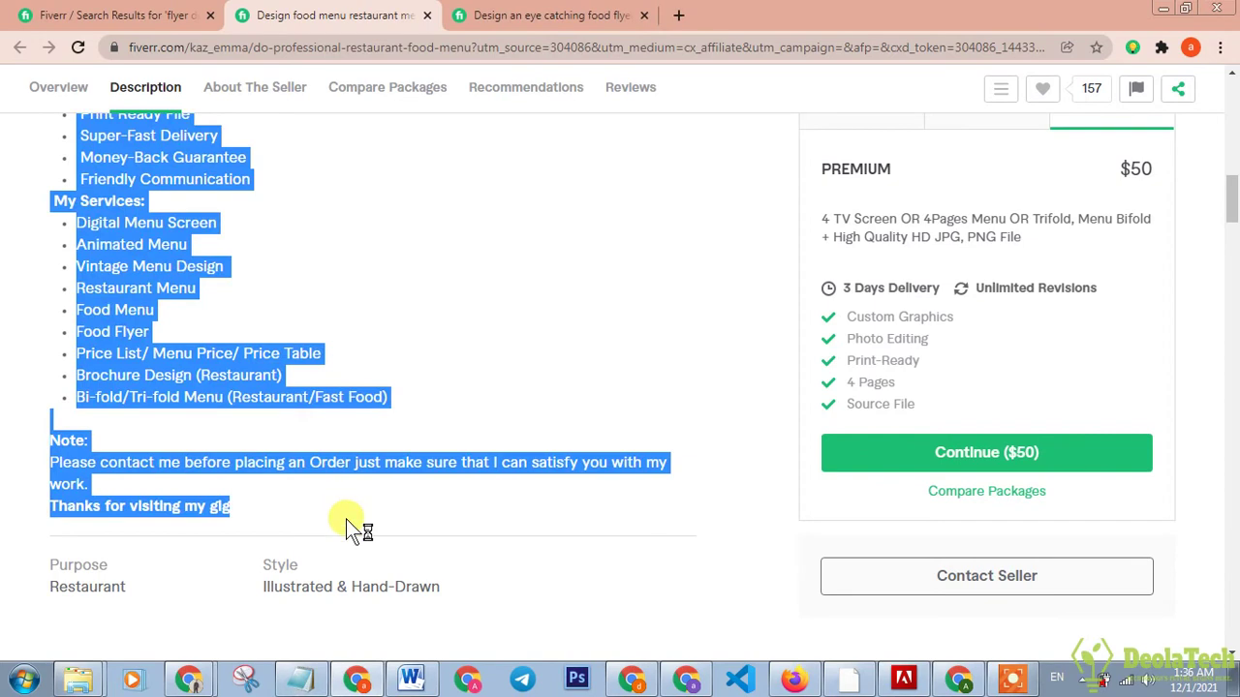
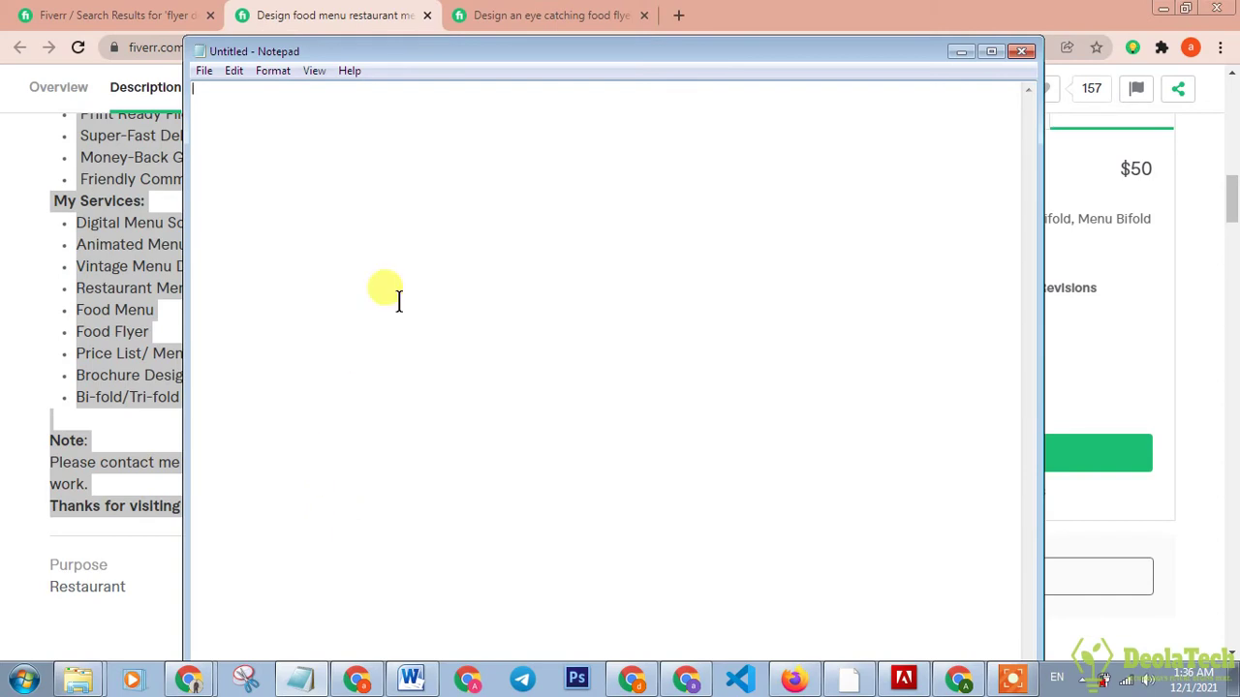
Paste the gig description into Notepad, then copy it from 'Hi,' through 'My Services:'
right_click(405, 254)
left_click(475, 331)
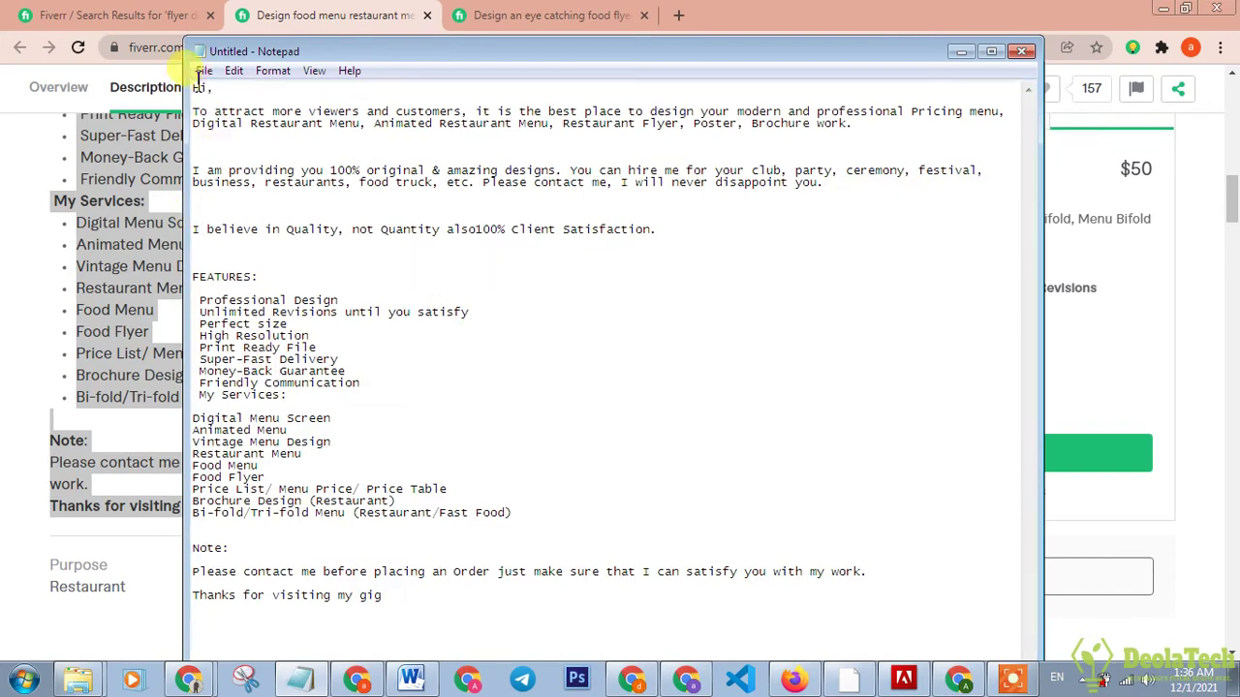
left_click_drag(180, 85, 210, 392)
right_click(210, 392)
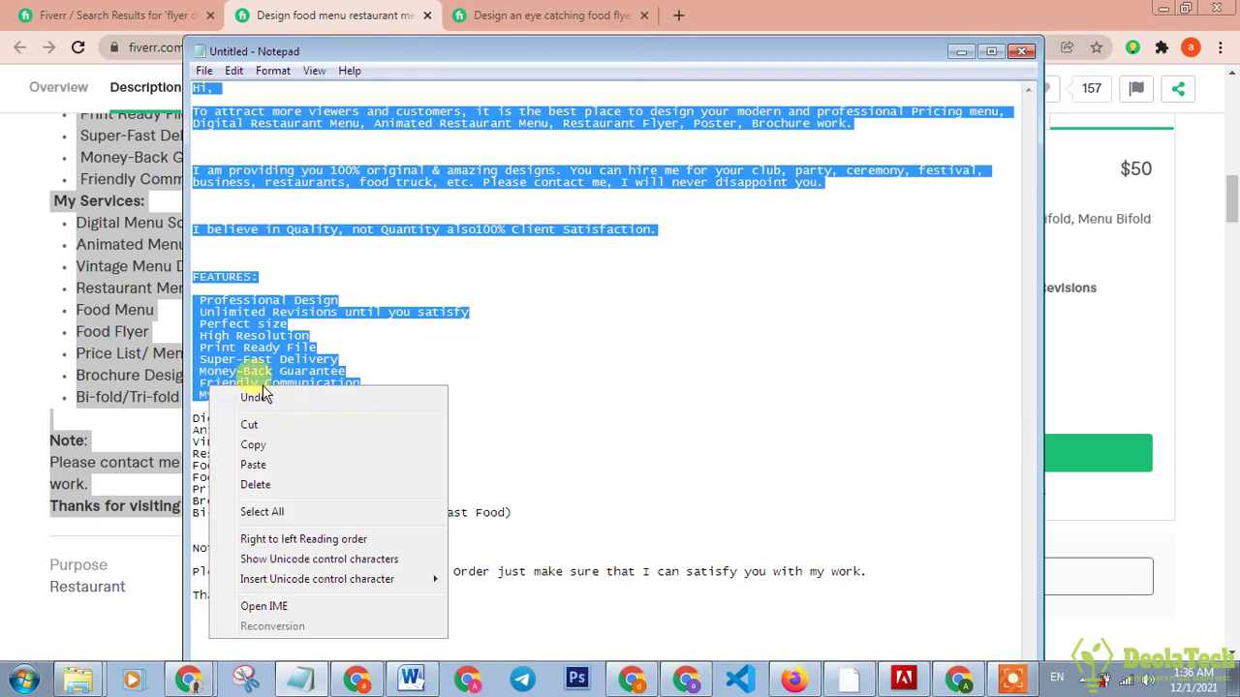
left_click(304, 446)
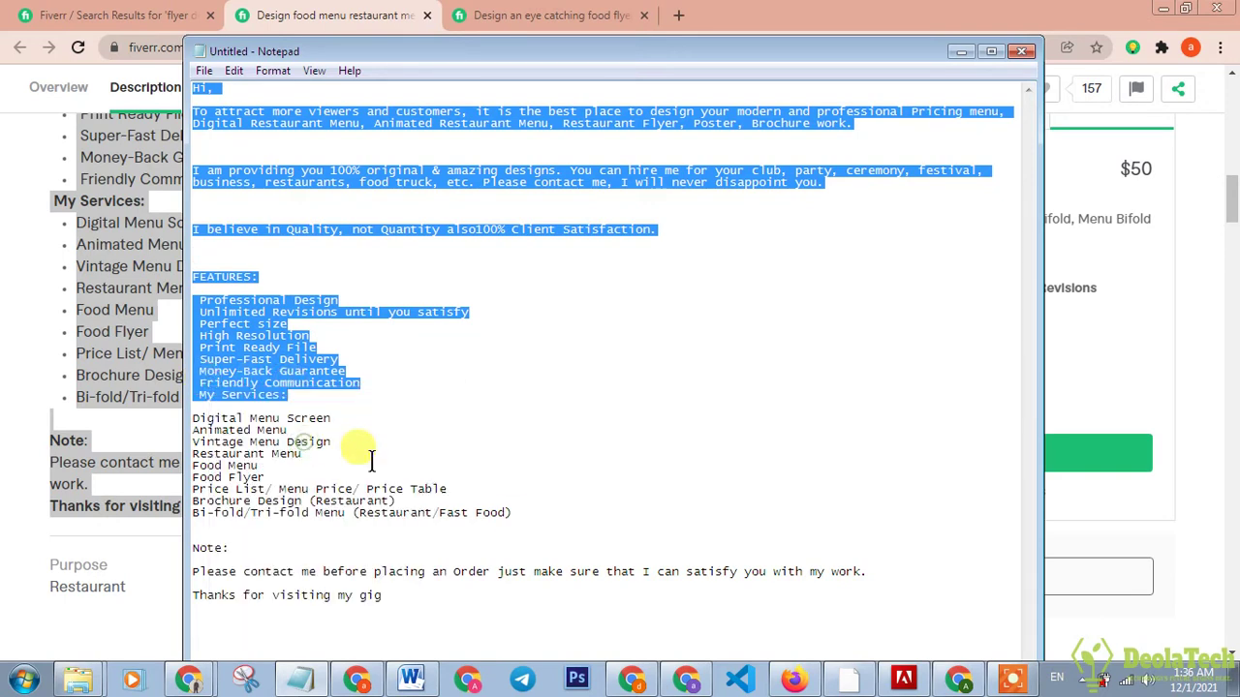
left_click(957, 679)
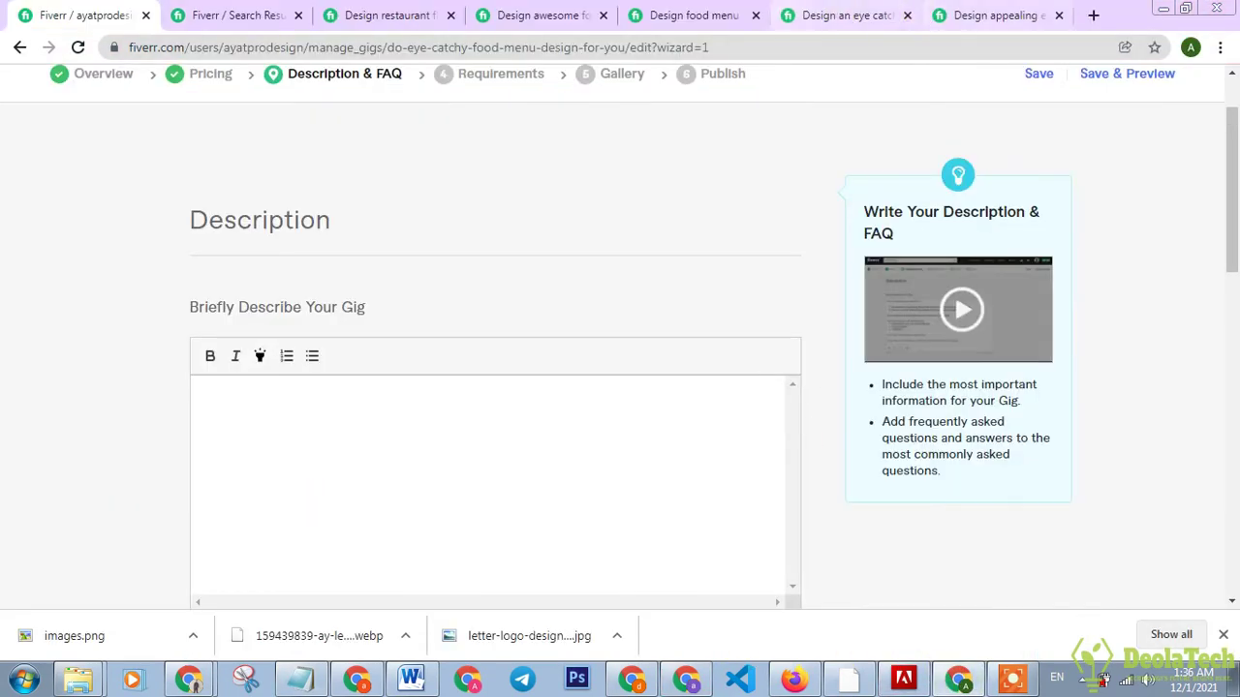
Close the five extra Fiverr gig tabs
left_click(450, 16)
left_click(451, 15)
left_click(450, 16)
left_click(451, 16)
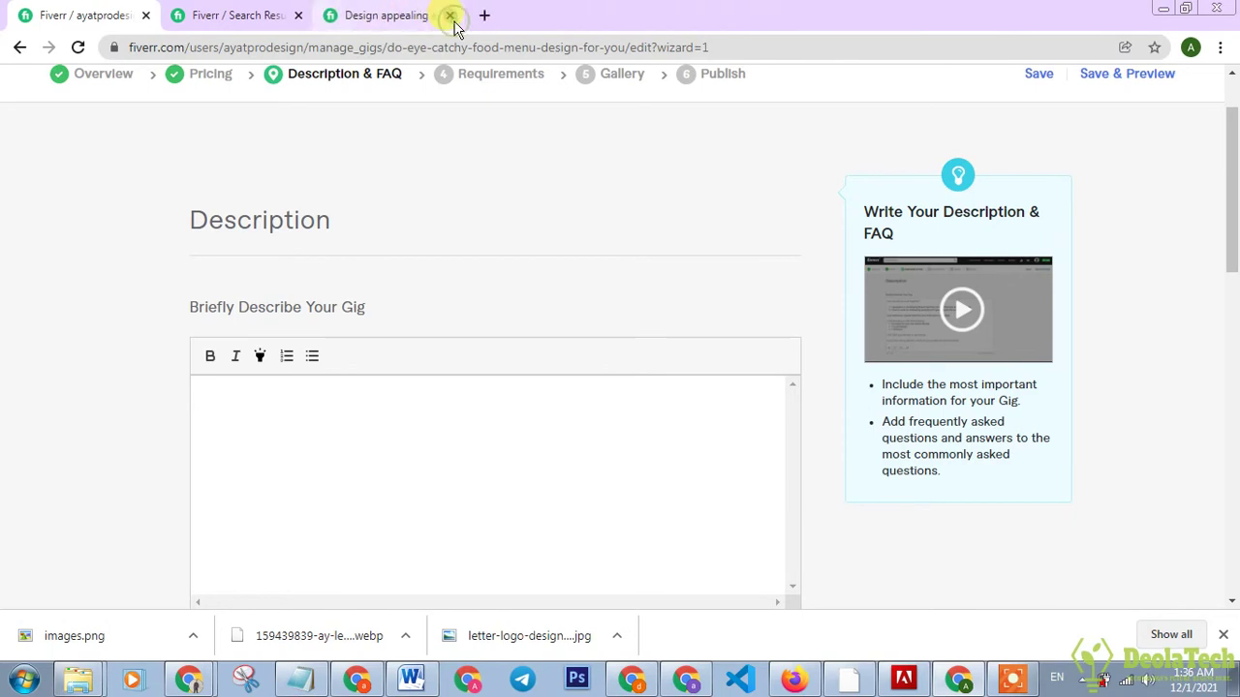
left_click(450, 16)
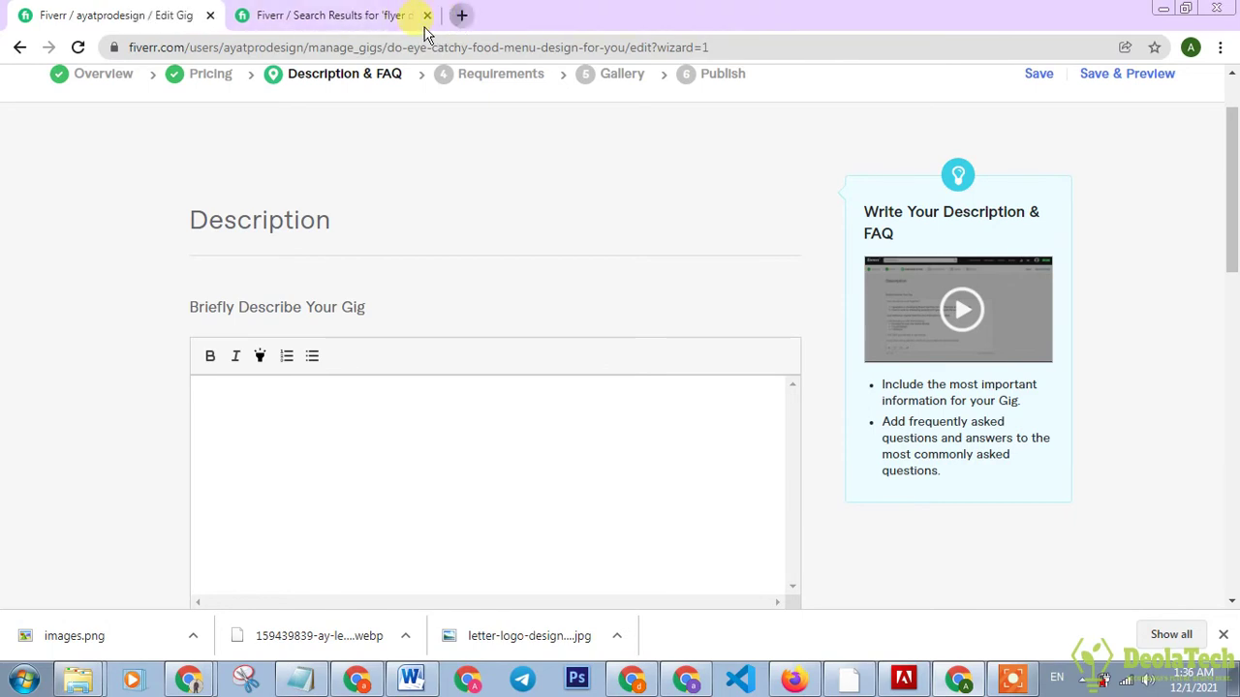
Search for quillbot in a new tab and open the QuillBot paraphrasing result
key("ctrl+t")
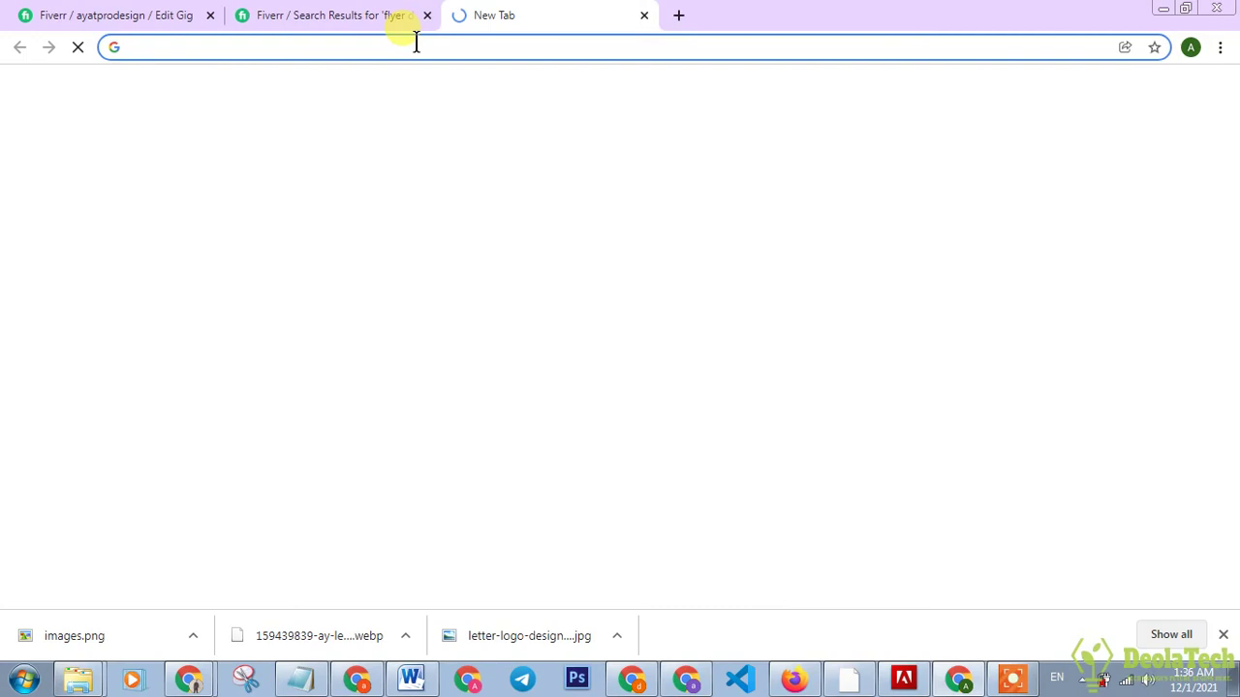
type("1")
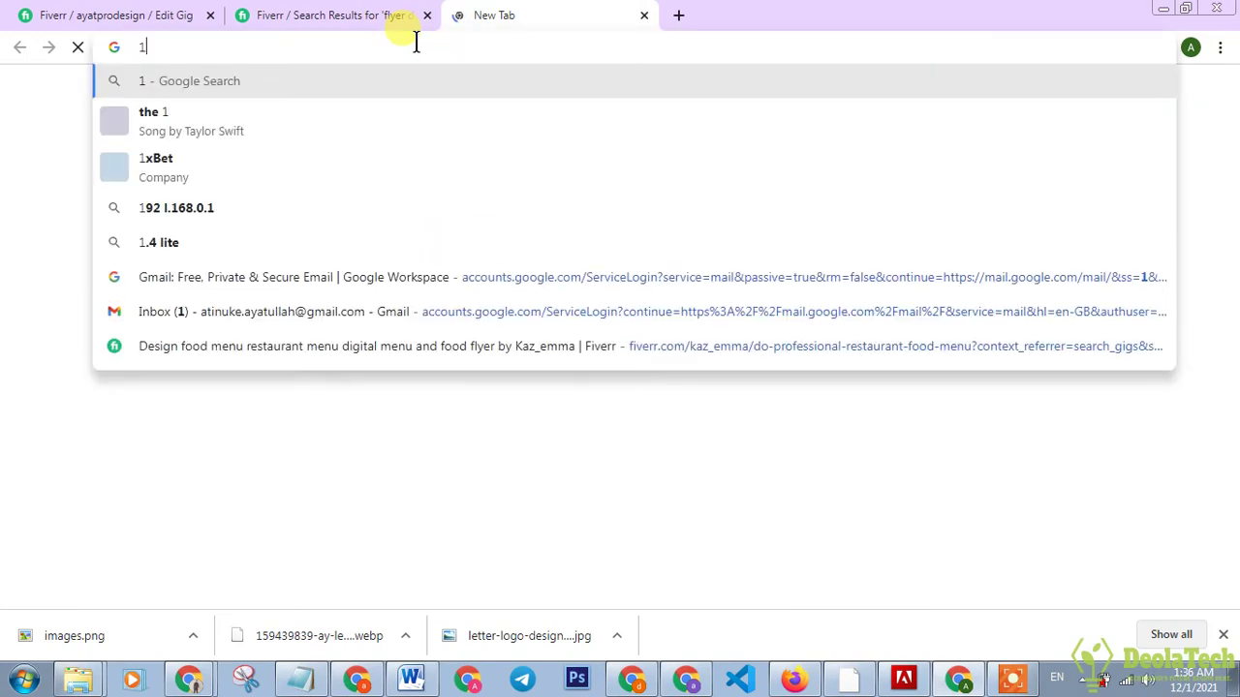
key("BackSpace")
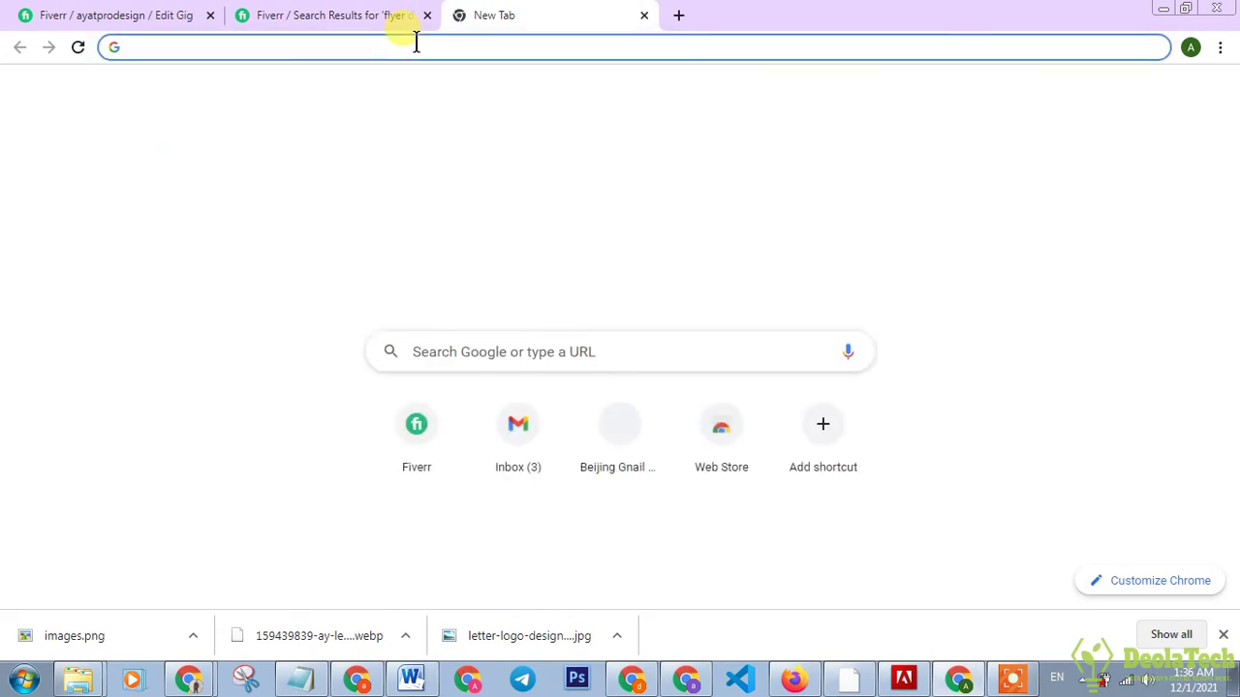
type("quillbot")
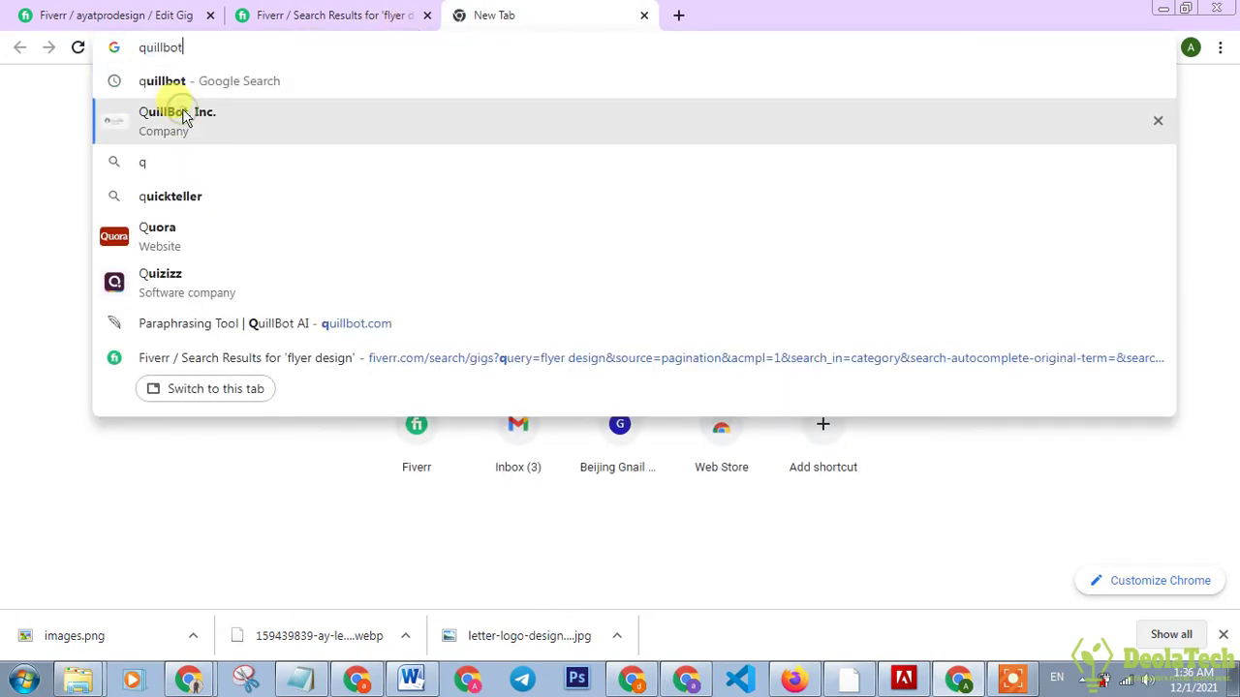
left_click(179, 116)
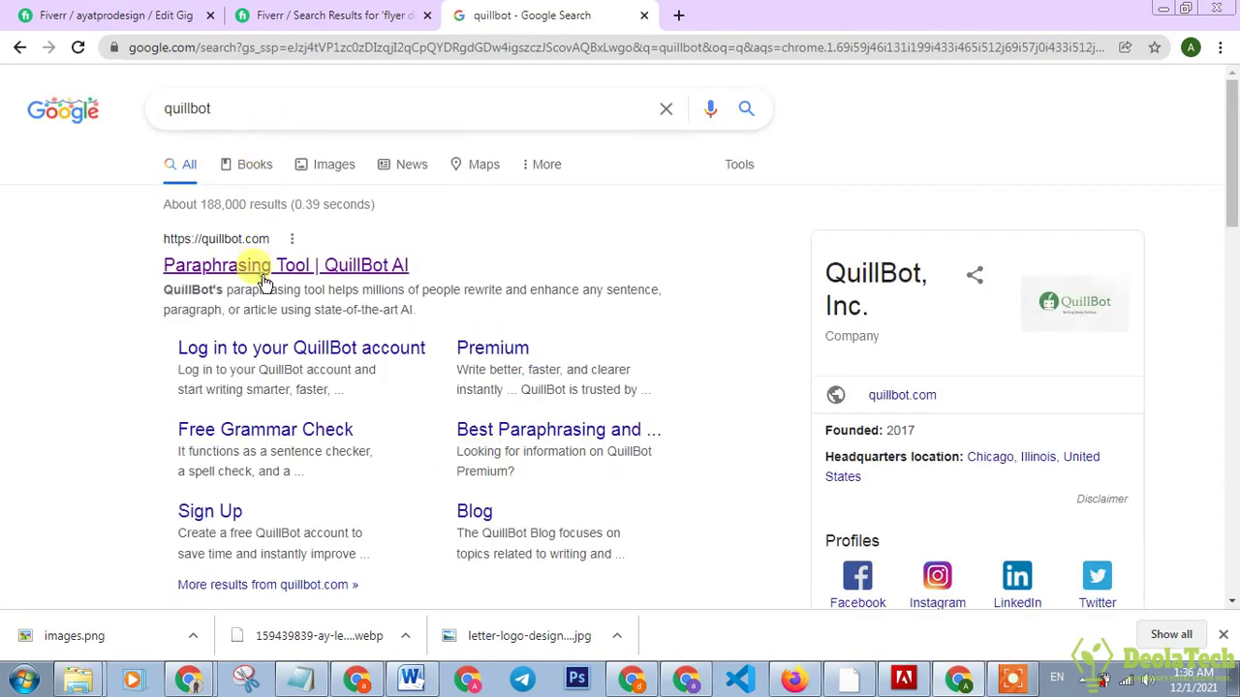
Paste into QuillBot's paraphraser input, undoing a wrongly pasted screenshot
left_click(352, 225)
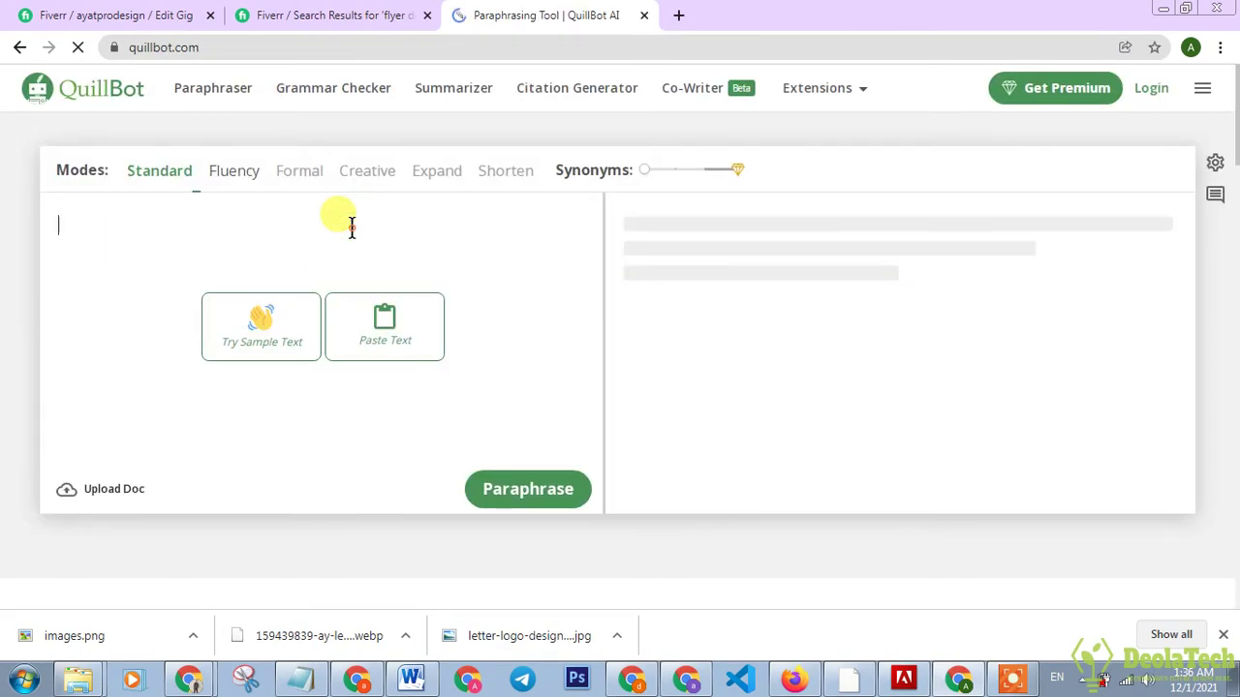
right_click(352, 226)
left_click(403, 332)
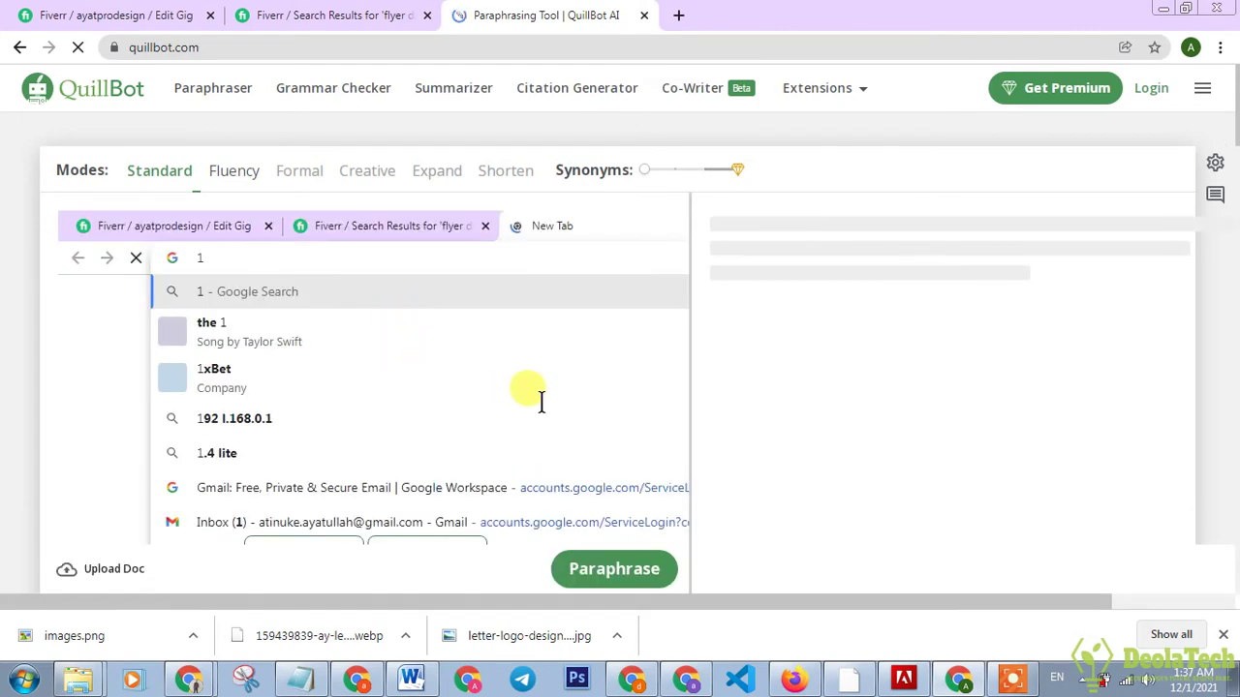
key("ctrl+z")
scroll(243, 299, "up", 2)
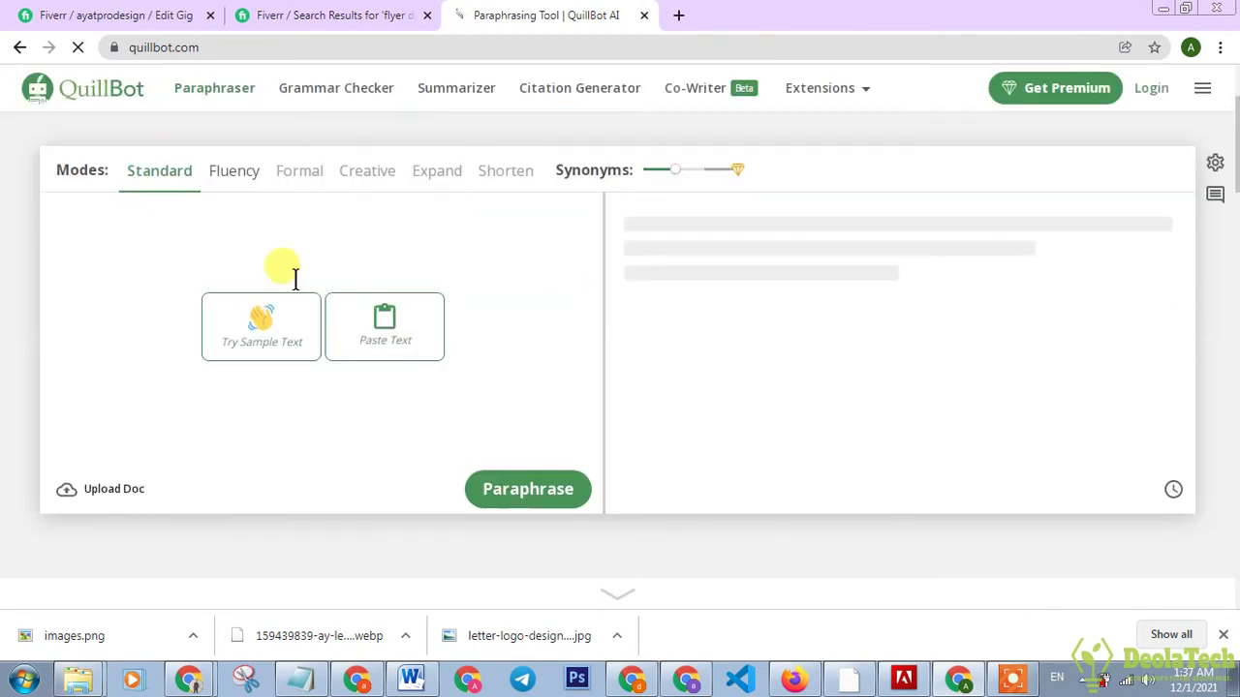
right_click(146, 225)
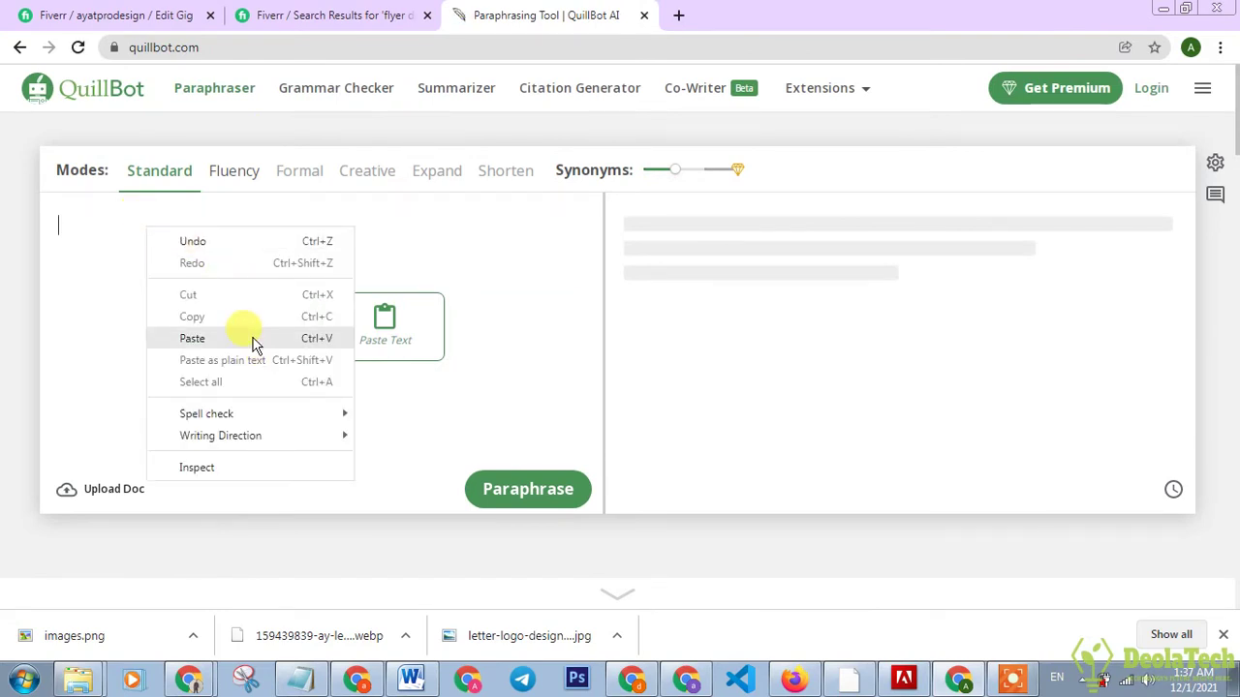
left_click(252, 343)
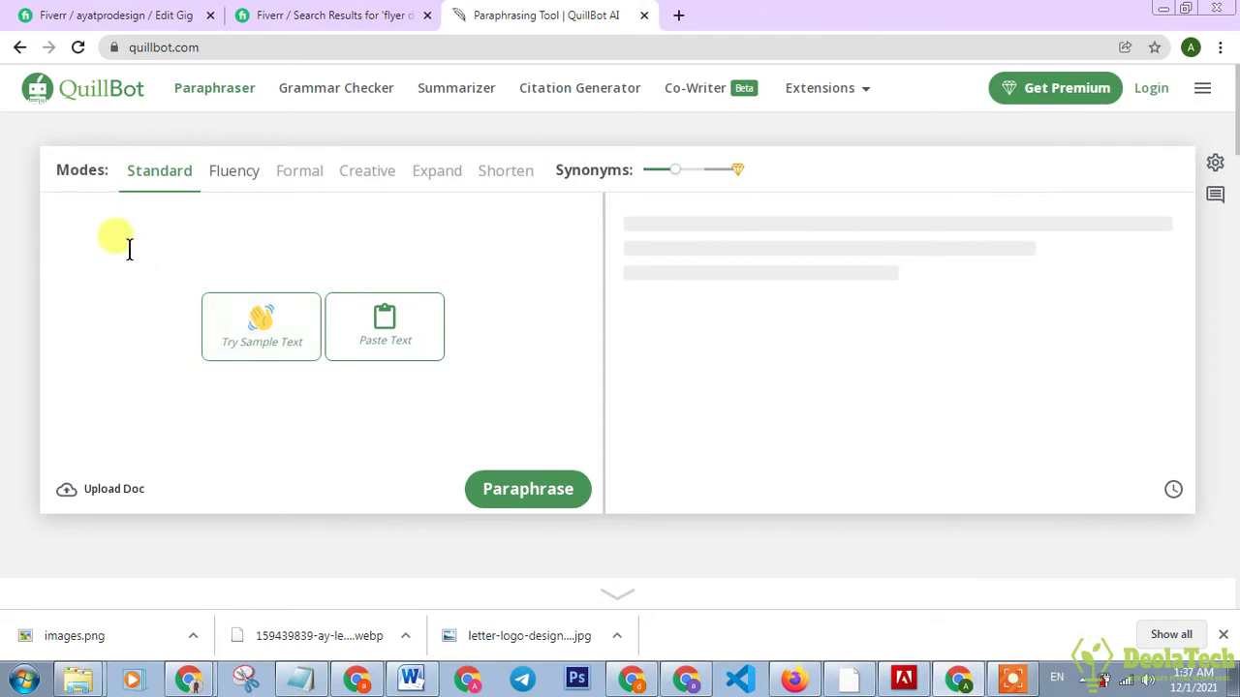
Re-copy the description from Notepad and paste it into the paraphraser input
key("alt+Tab")
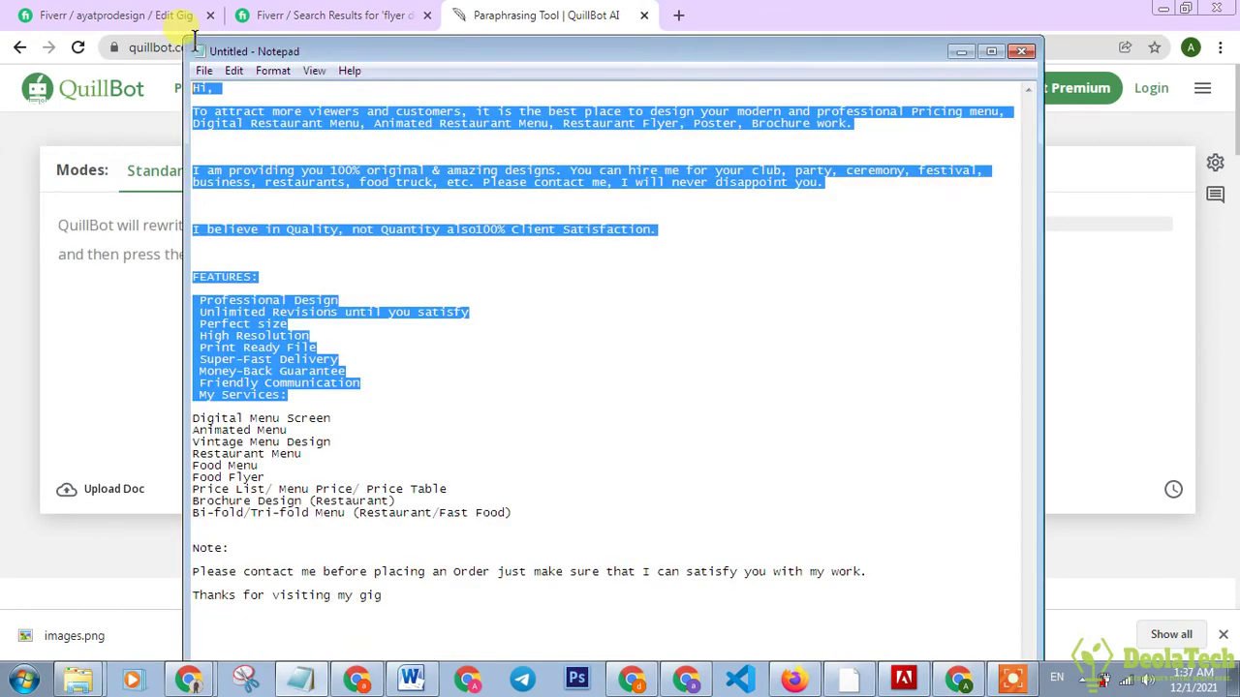
right_click(228, 110)
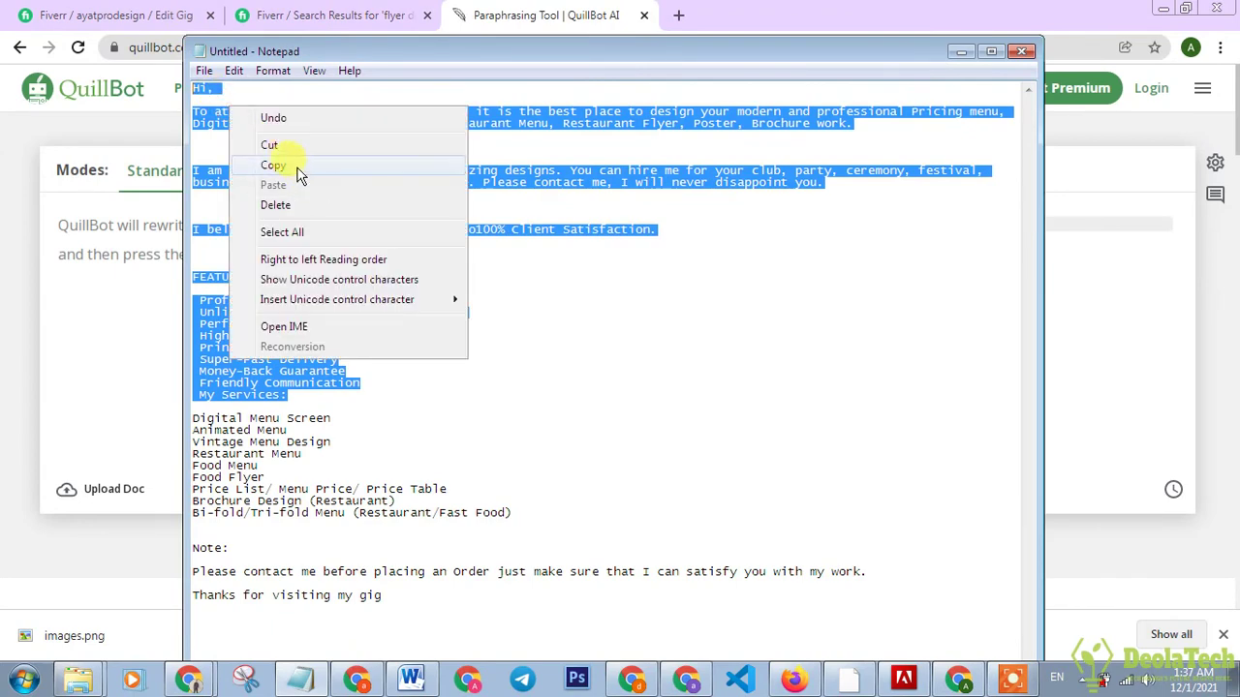
left_click(303, 161)
left_click(87, 237)
right_click(89, 240)
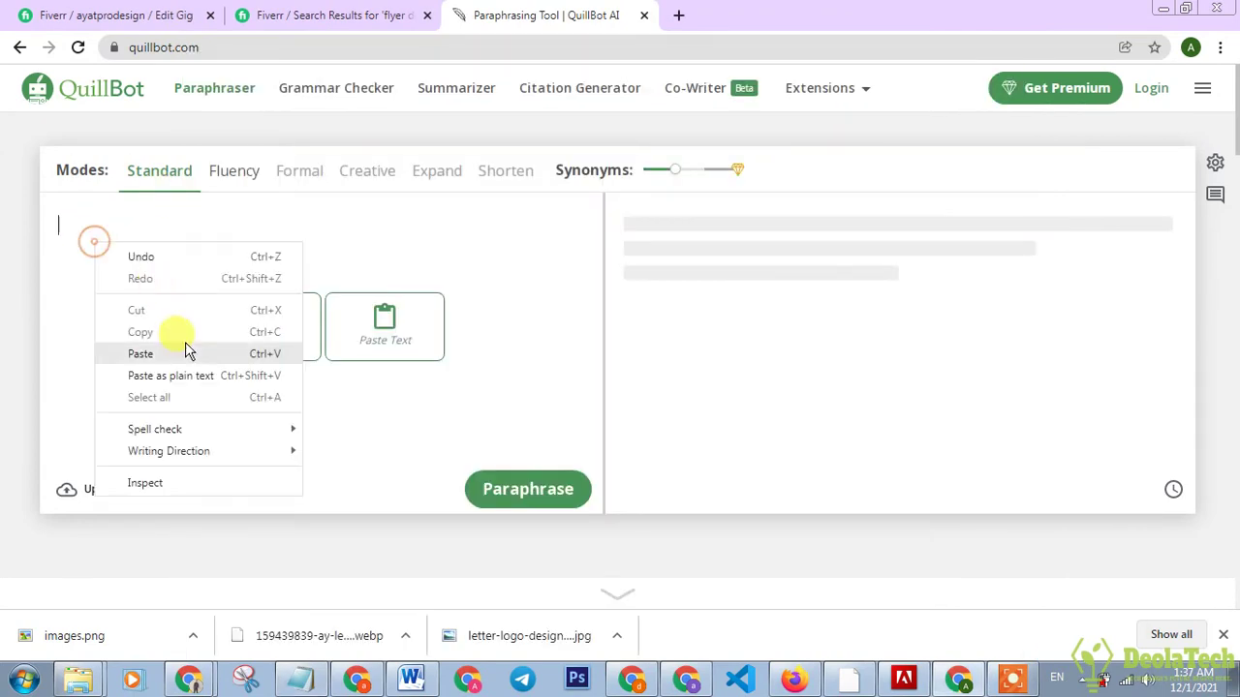
left_click(174, 352)
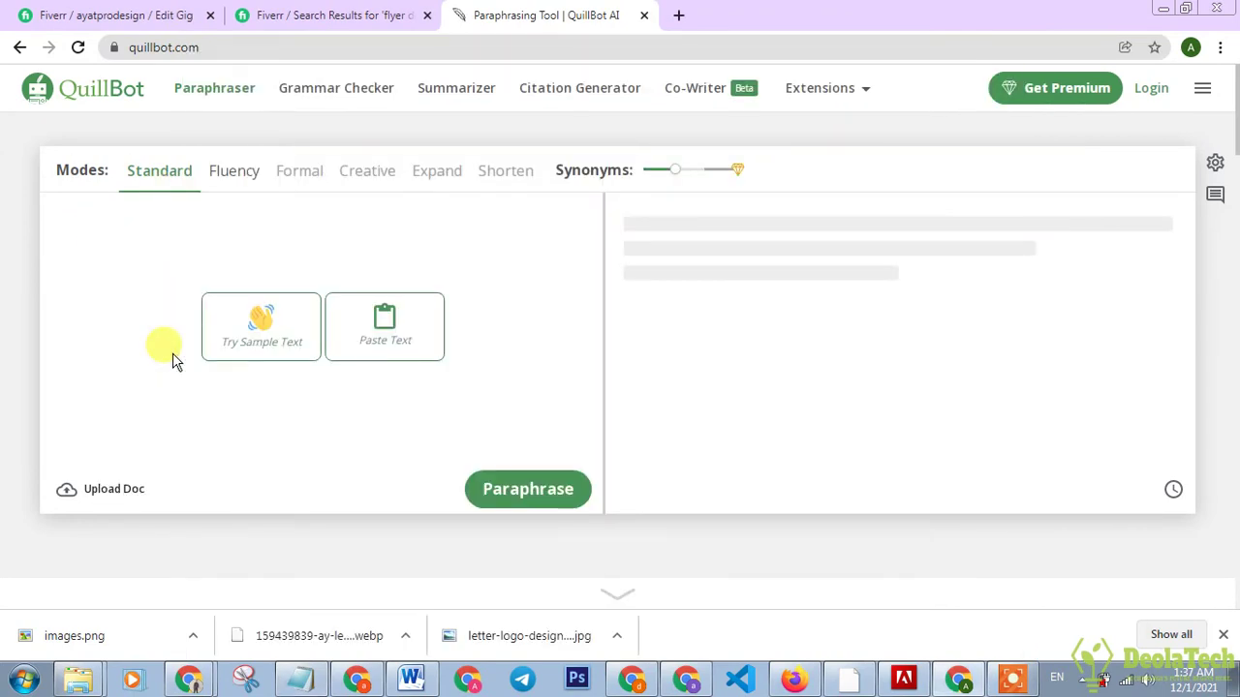
Delete the blank lines after 'Hi,' and between paragraphs, then start paraphrasing
scroll(216, 368, "down", 5)
scroll(217, 373, "down", 7)
scroll(227, 396, "up", 6)
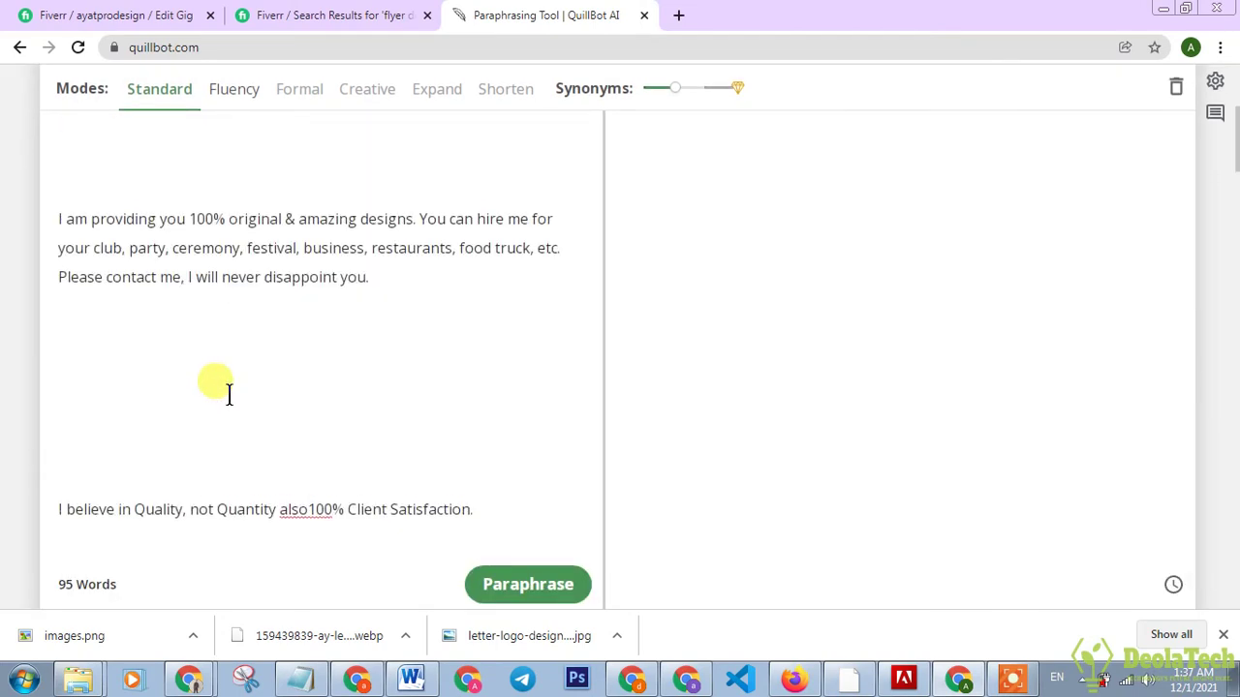
scroll(229, 392, "up", 6)
left_click(94, 233)
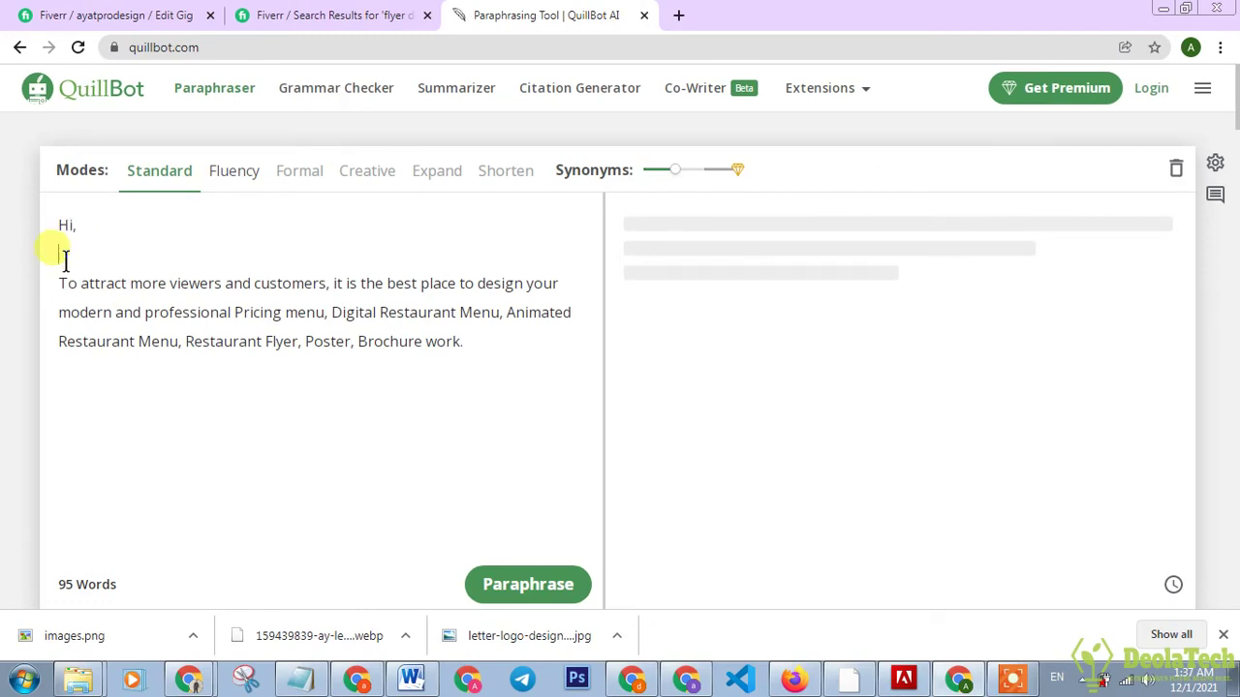
key("Delete")
left_click(62, 332)
key("Delete")
key("Delete")
key("Delete")
key("Delete")
key("Delete")
key("Delete")
key("Delete")
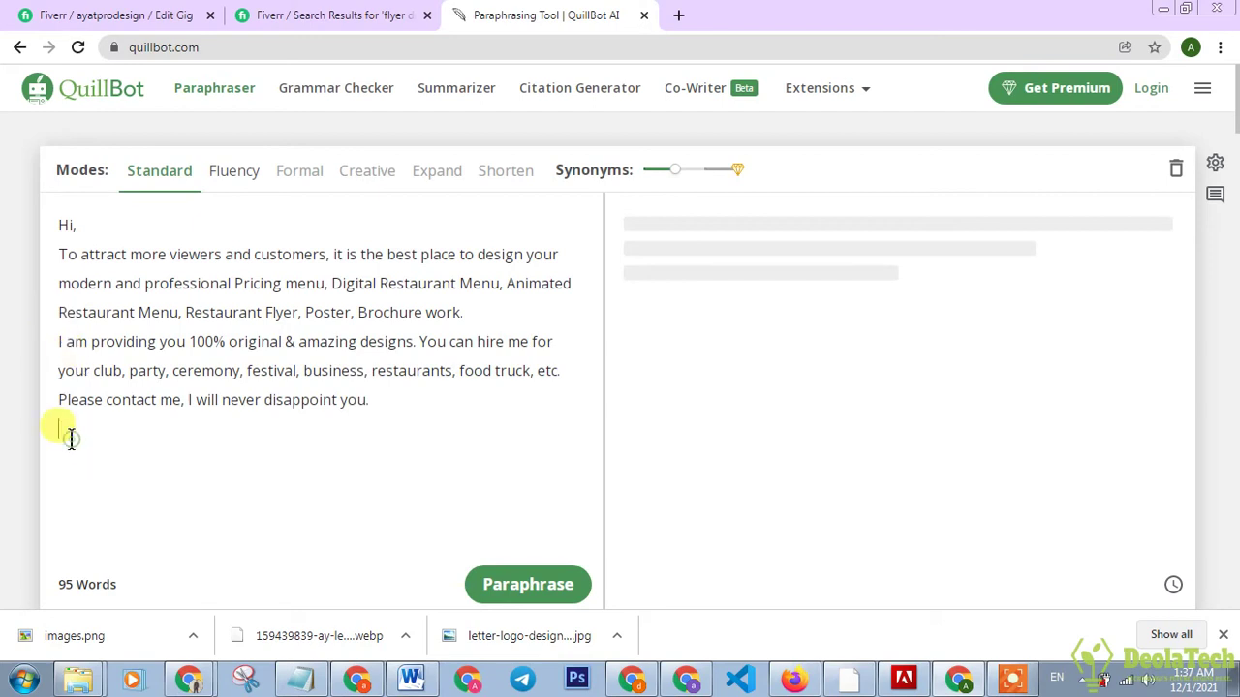
left_click(71, 438)
key("Delete")
key("Delete")
key("Delete")
key("Delete")
key("Delete")
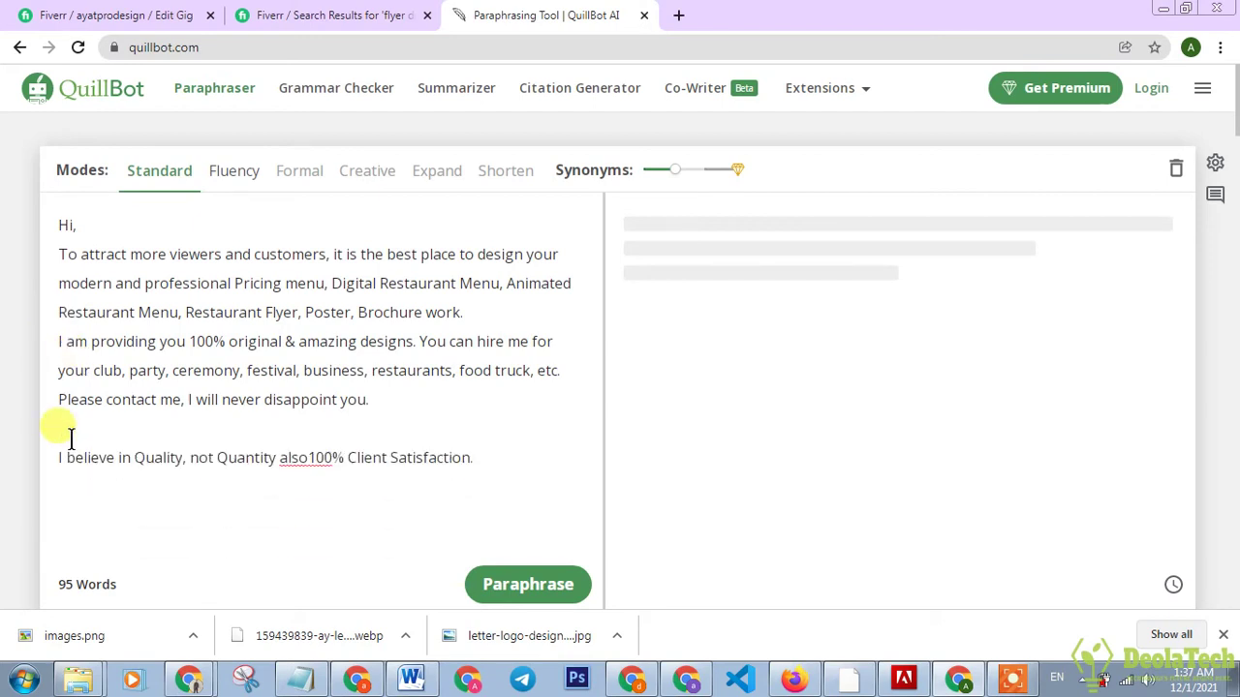
key("Delete")
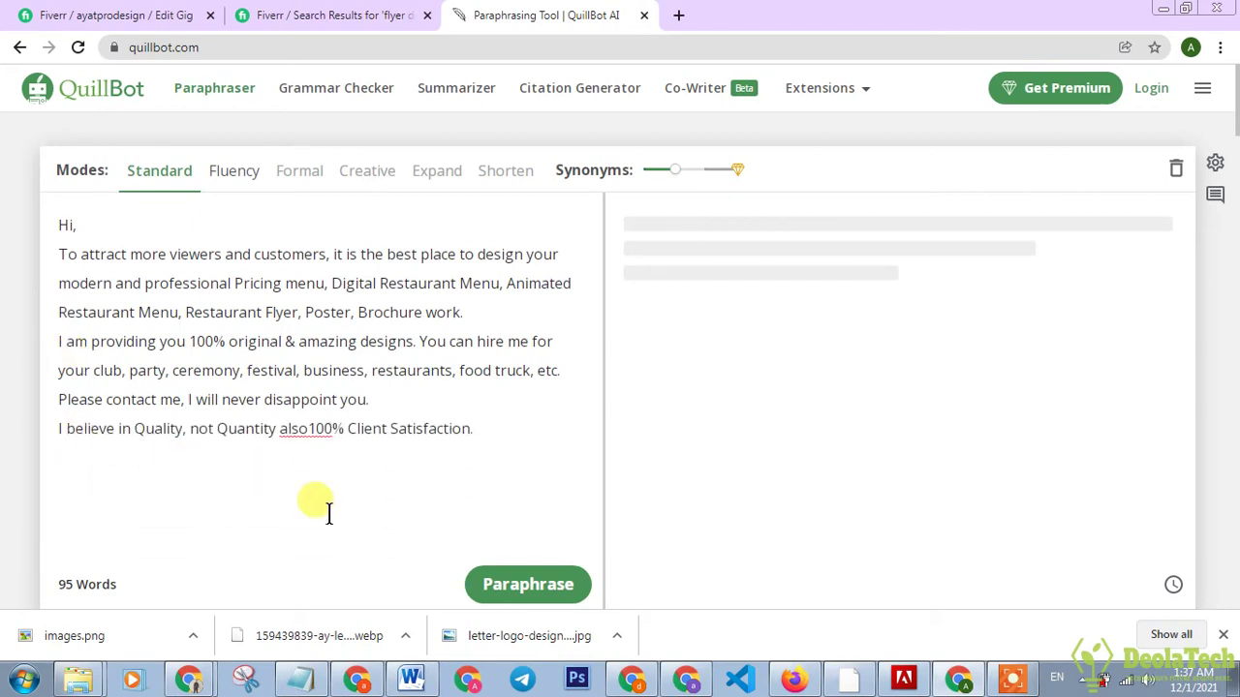
left_click(485, 591)
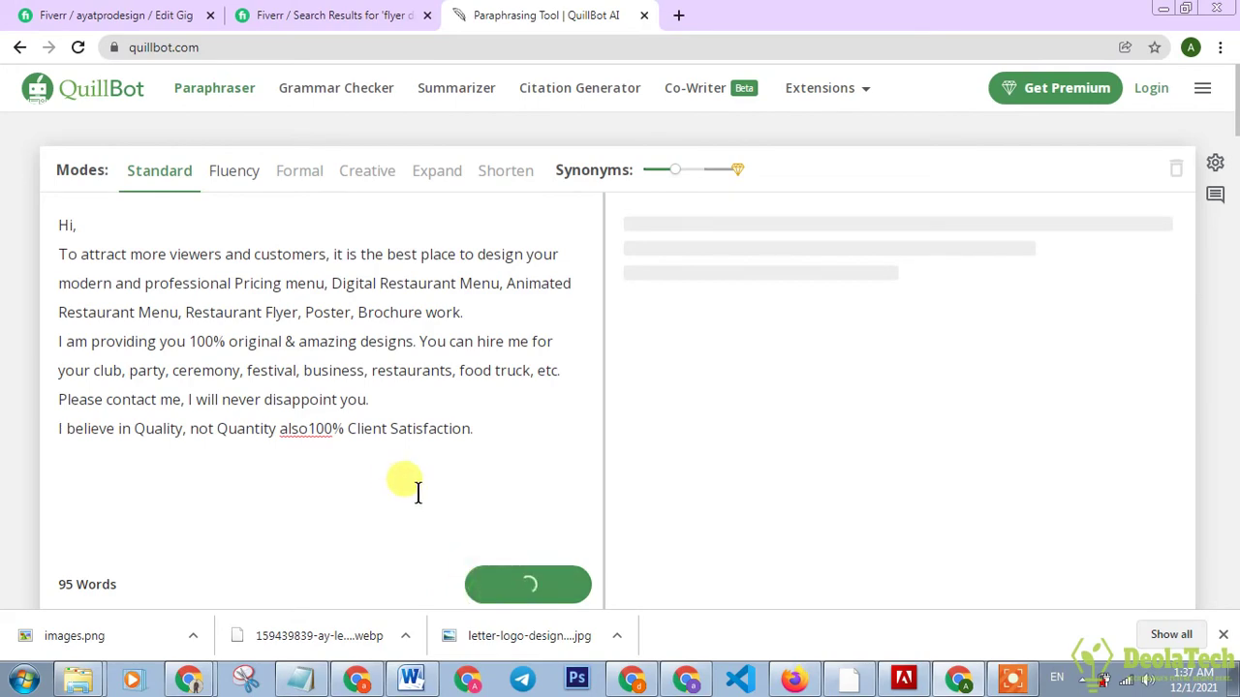
Clear the blank lines above and below FEATURES in the original input text
left_click(308, 676)
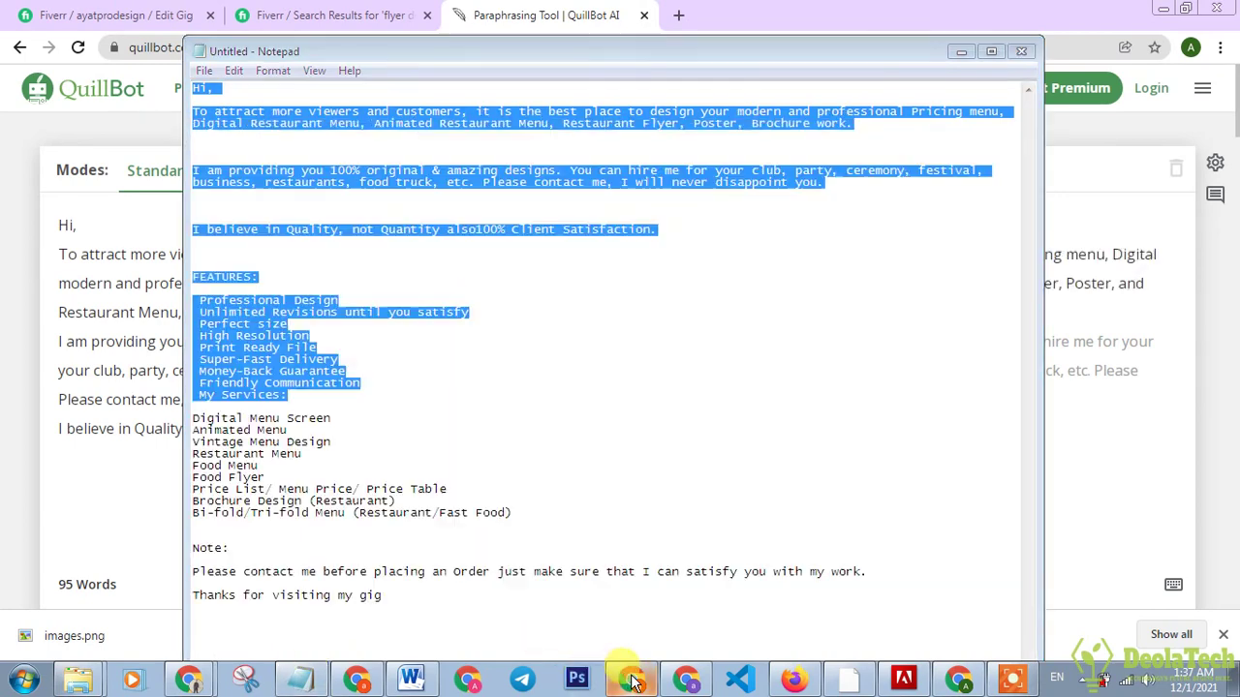
left_click(958, 678)
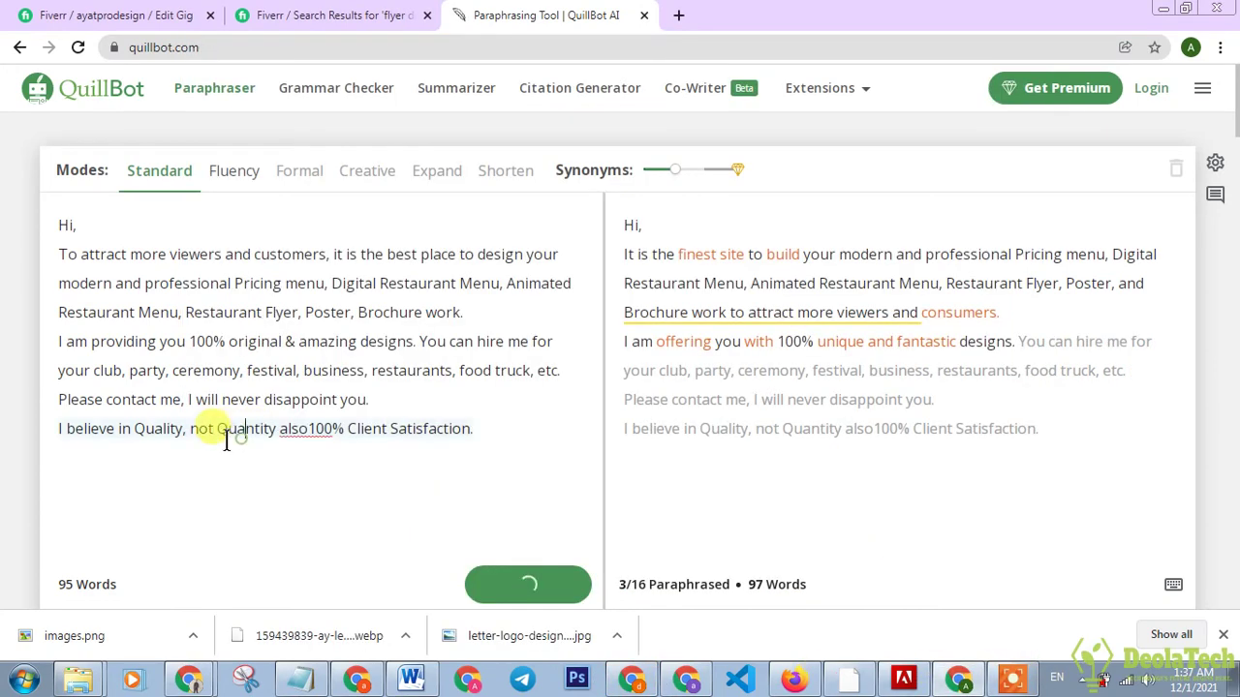
left_click(530, 400)
left_click(520, 421)
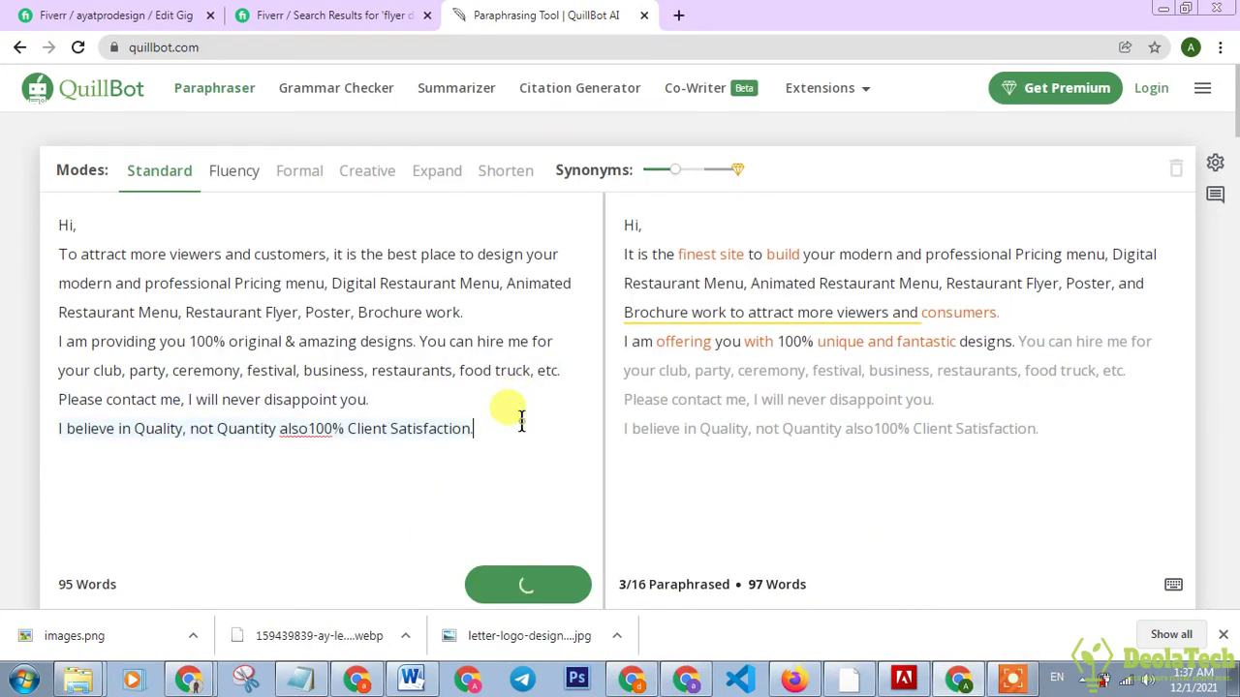
scroll(520, 421, "down", 2)
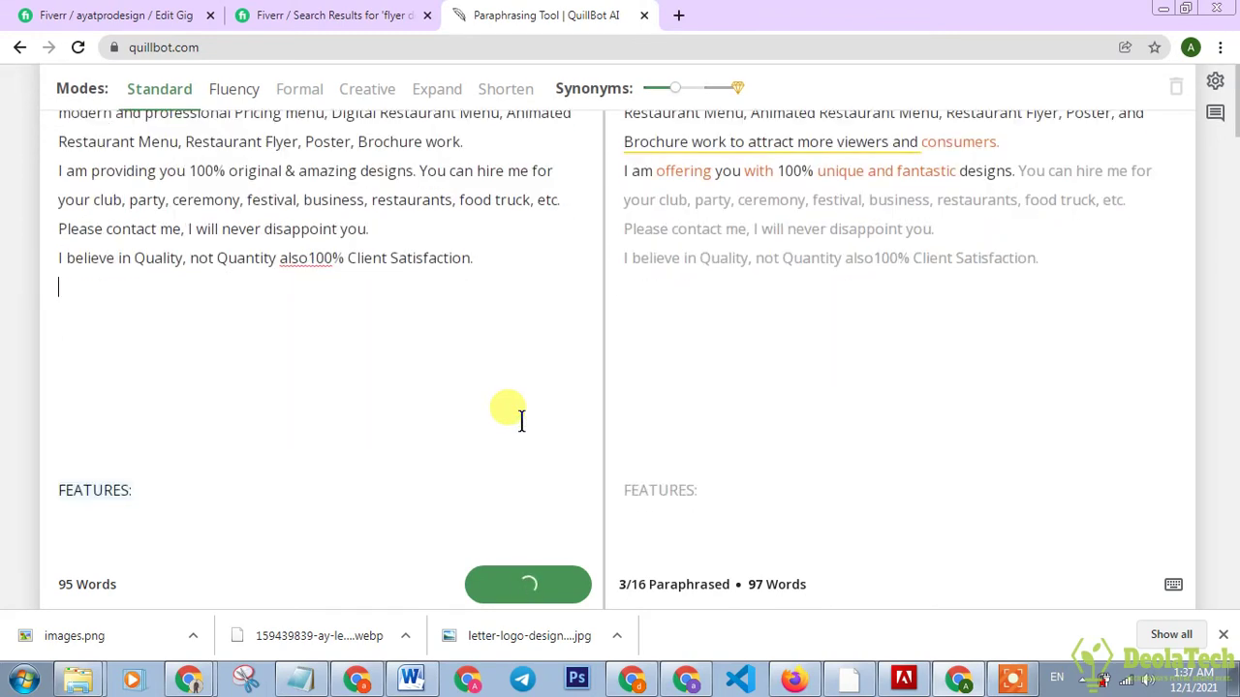
key("Down")
key("Down")
key("BackSpace")
key("Delete")
key("Delete")
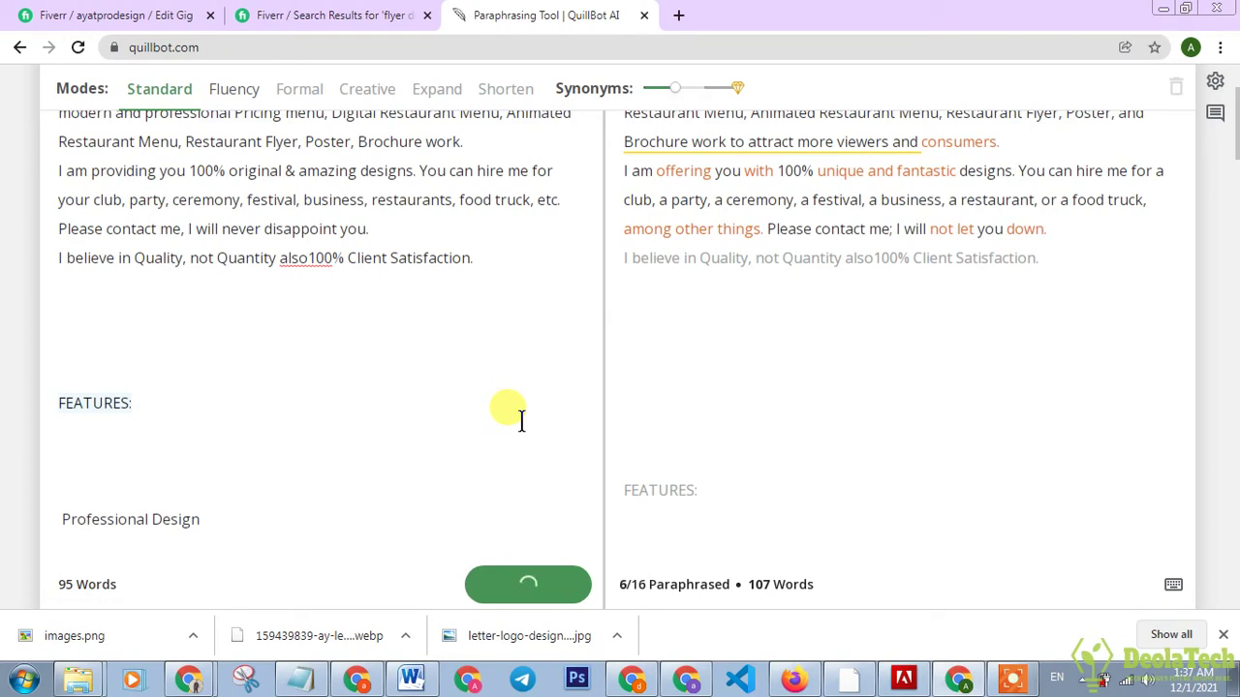
key("Delete")
key("Delete")
key("Delete")
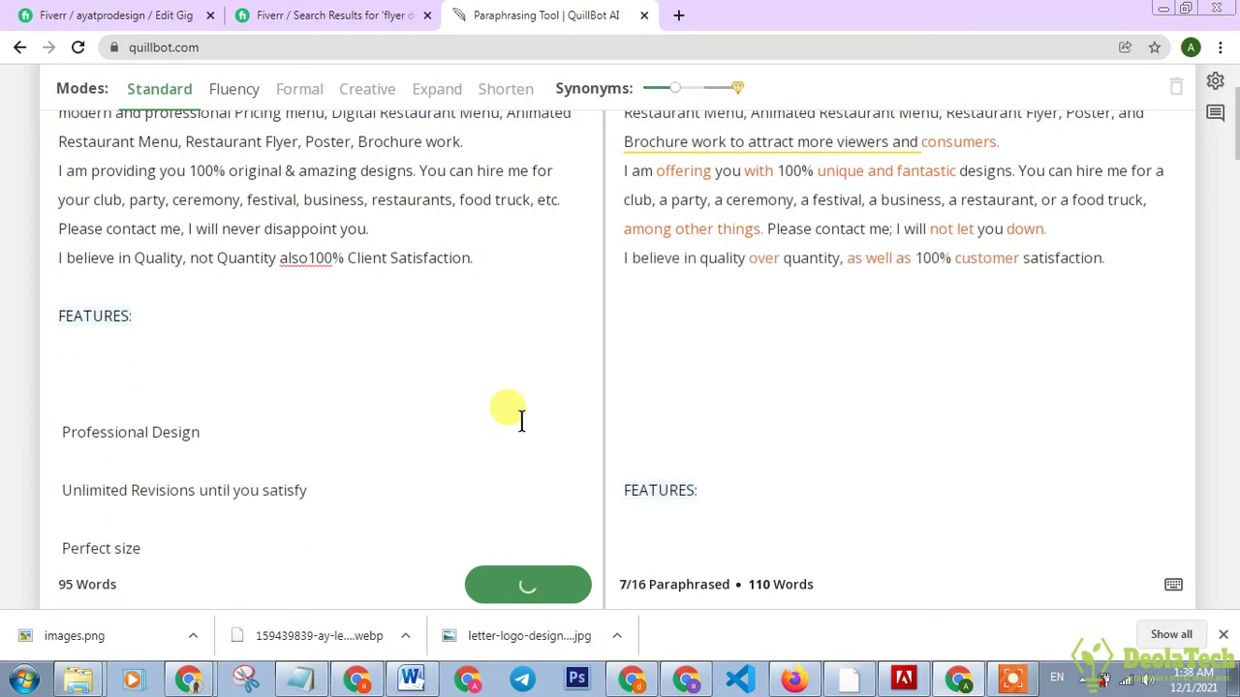
key("Delete")
scroll(520, 421, "down", 1)
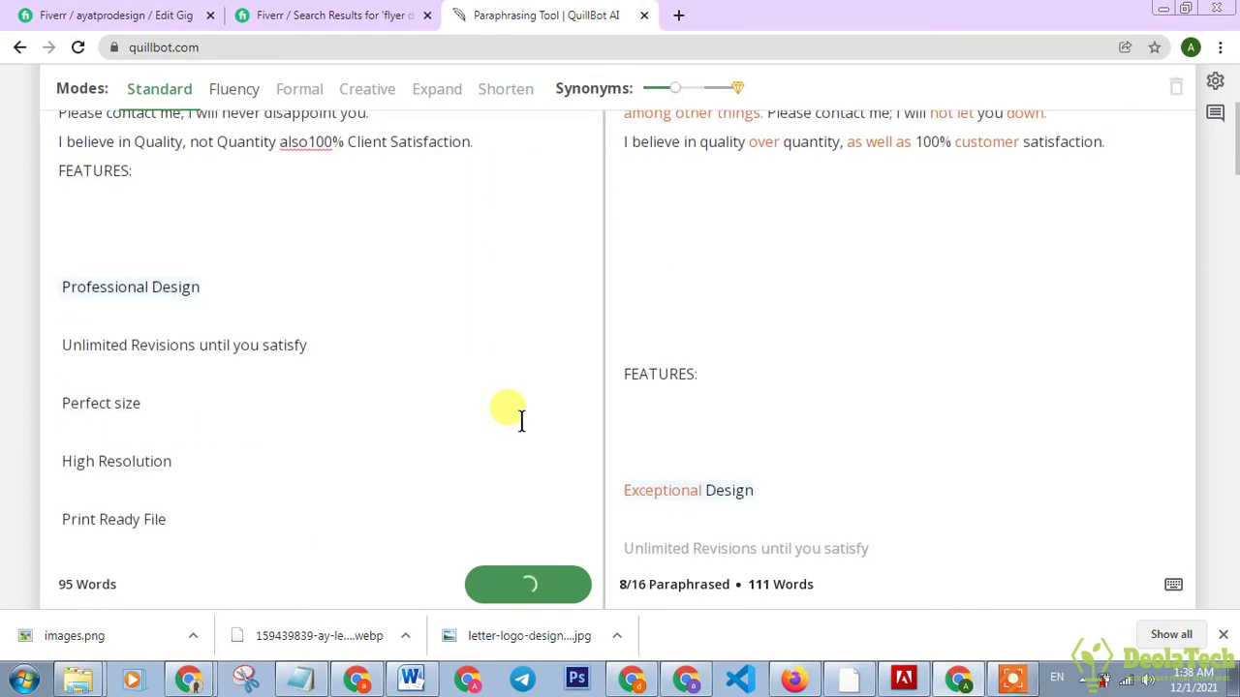
key("Delete")
key("Delete")
key("Delete")
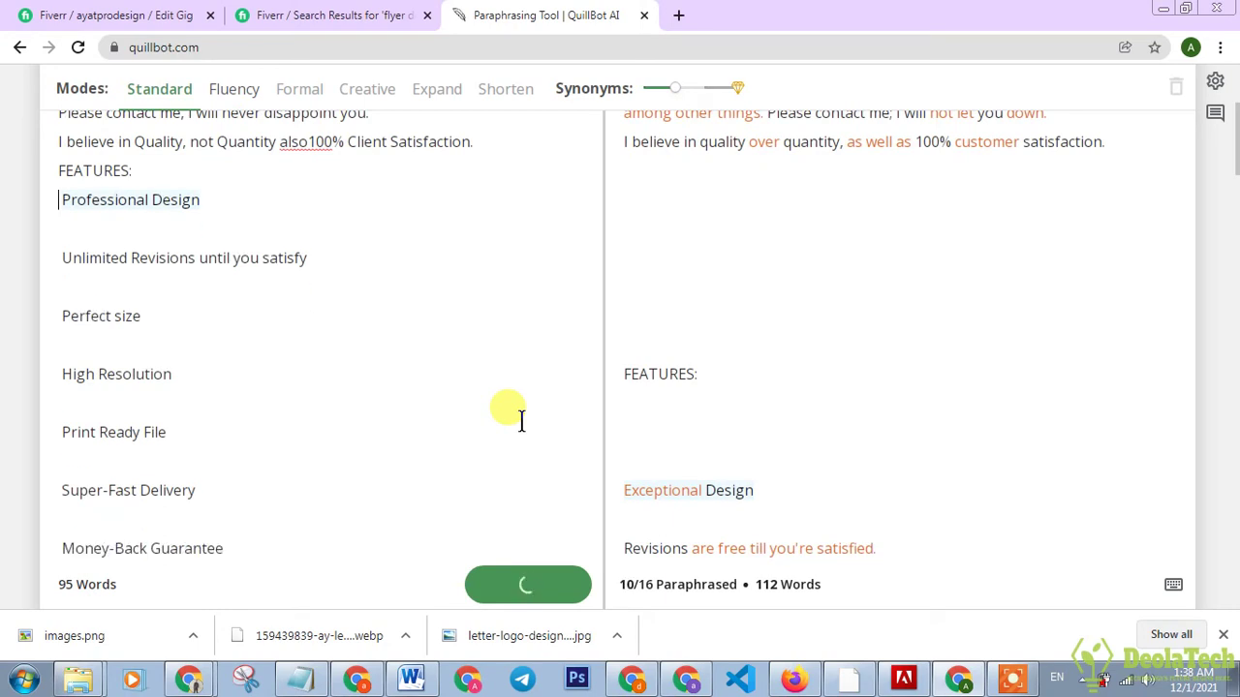
Remove the gaps between the Professional Design, Unlimited Revisions, Perfect size and High Resolution lines
key("Down")
scroll(520, 421, "down", 1)
key("Delete")
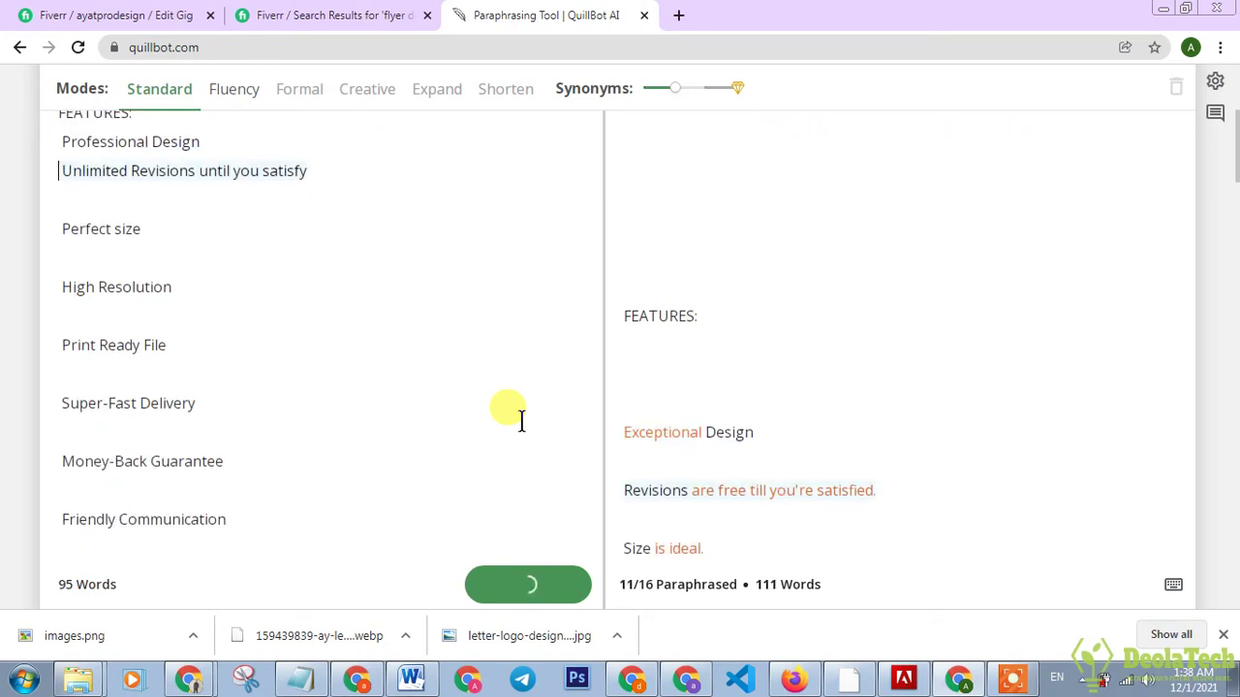
key("Down")
scroll(520, 422, "down", 1)
key("Delete")
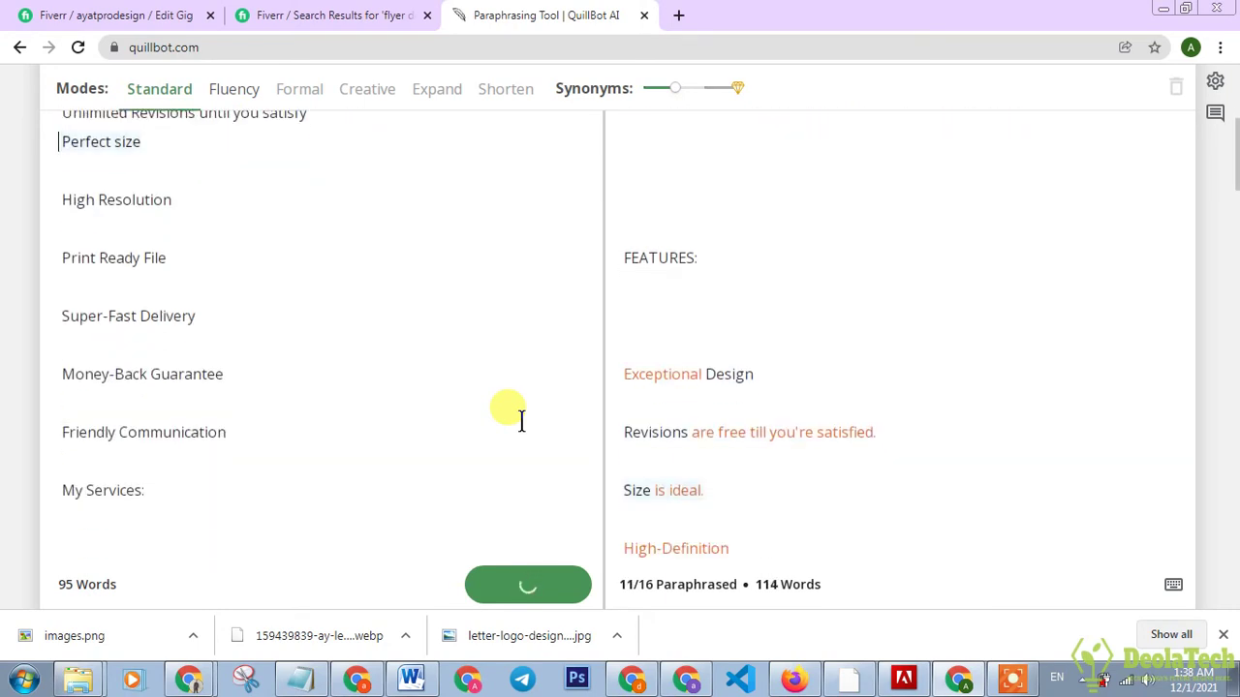
key("Down")
scroll(520, 421, "down", 1)
key("Delete")
scroll(520, 422, "down", 1)
key("Delete")
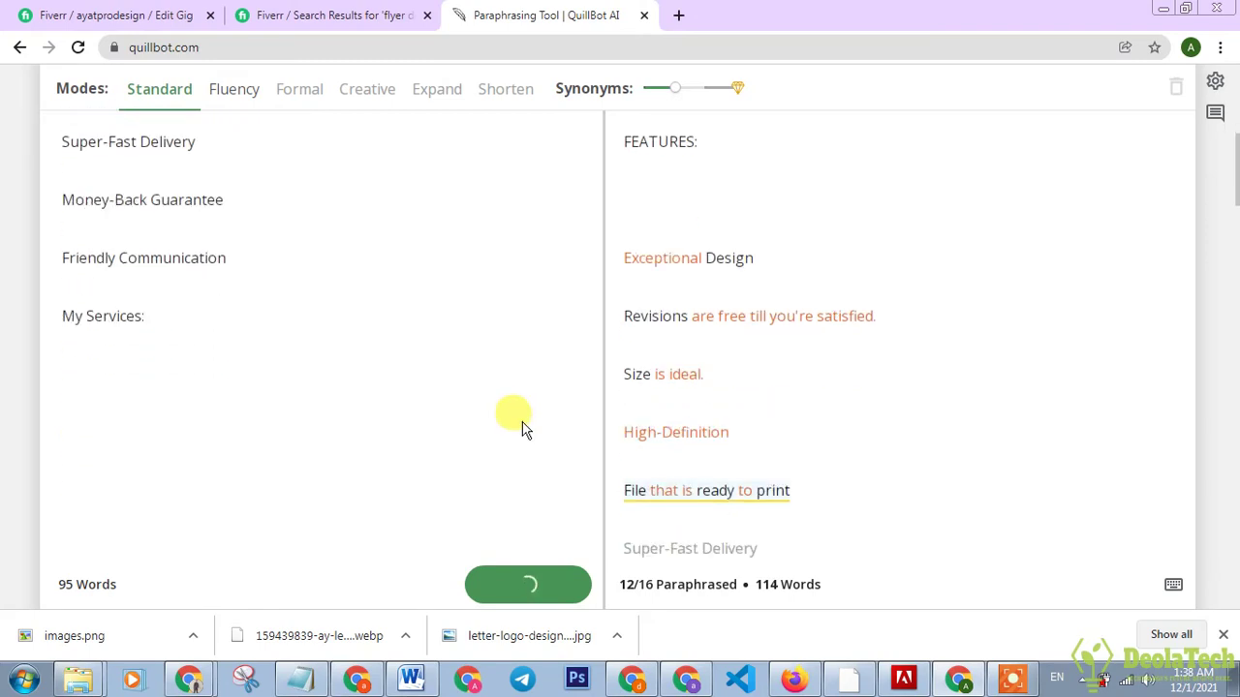
In the paraphrase, remove blank lines after the satisfaction sentence and around FEATURES and Exceptional Design
scroll(520, 421, "down", 1)
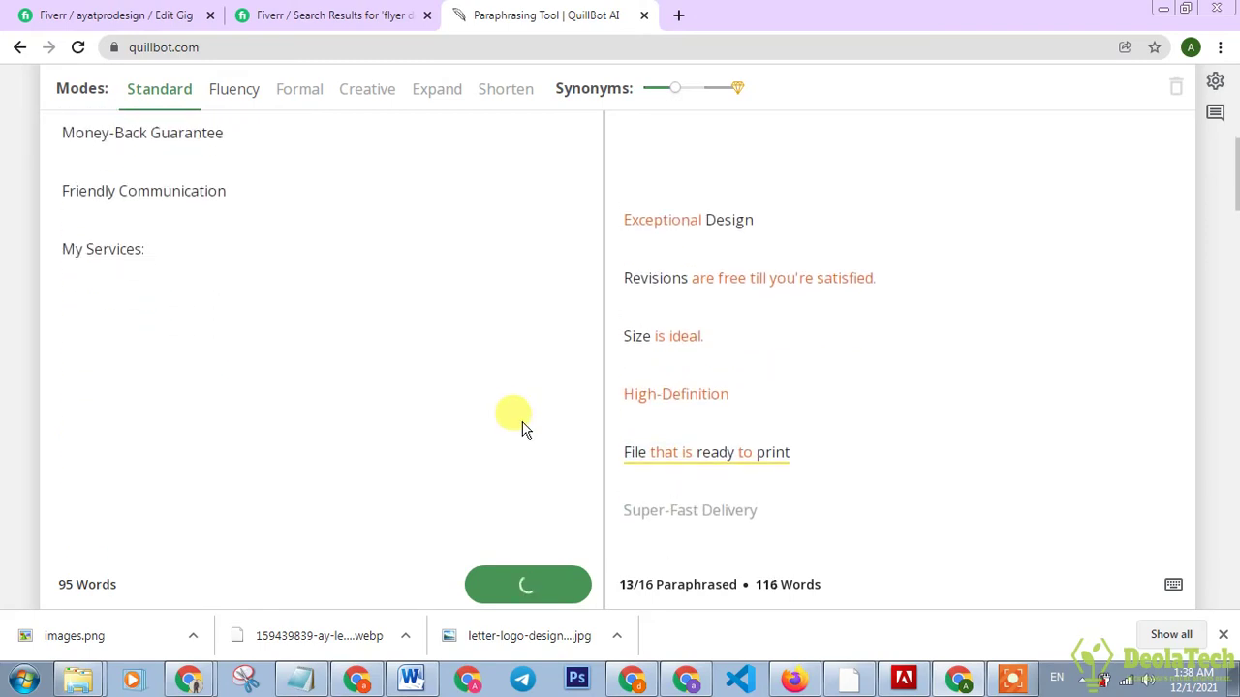
scroll(520, 427, "down", 1)
scroll(521, 429, "down", 1)
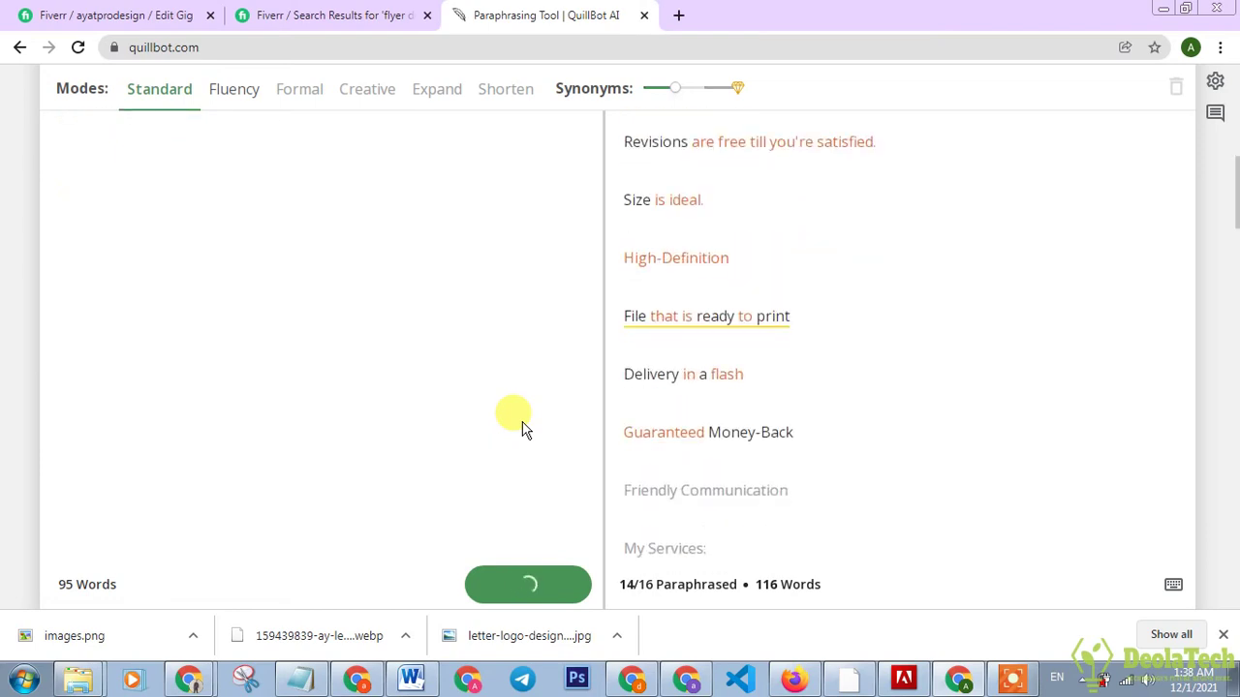
scroll(521, 429, "down", 1)
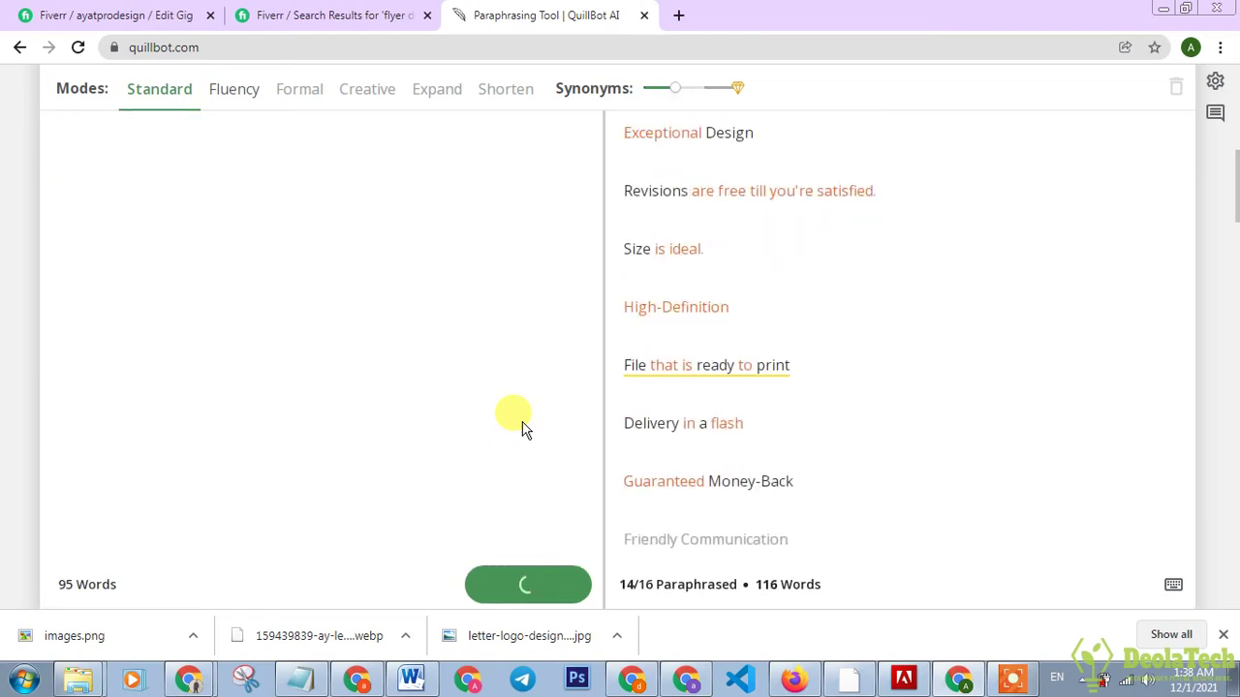
scroll(471, 414, "up", 3)
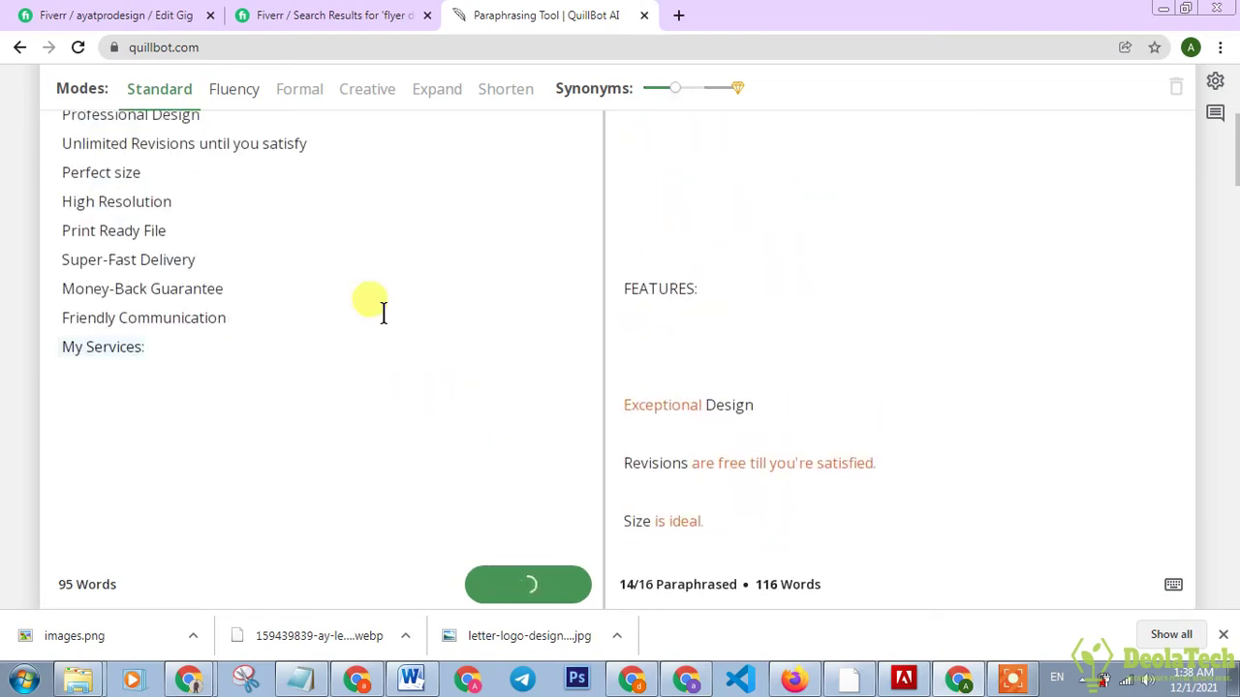
scroll(796, 329, "down", 5)
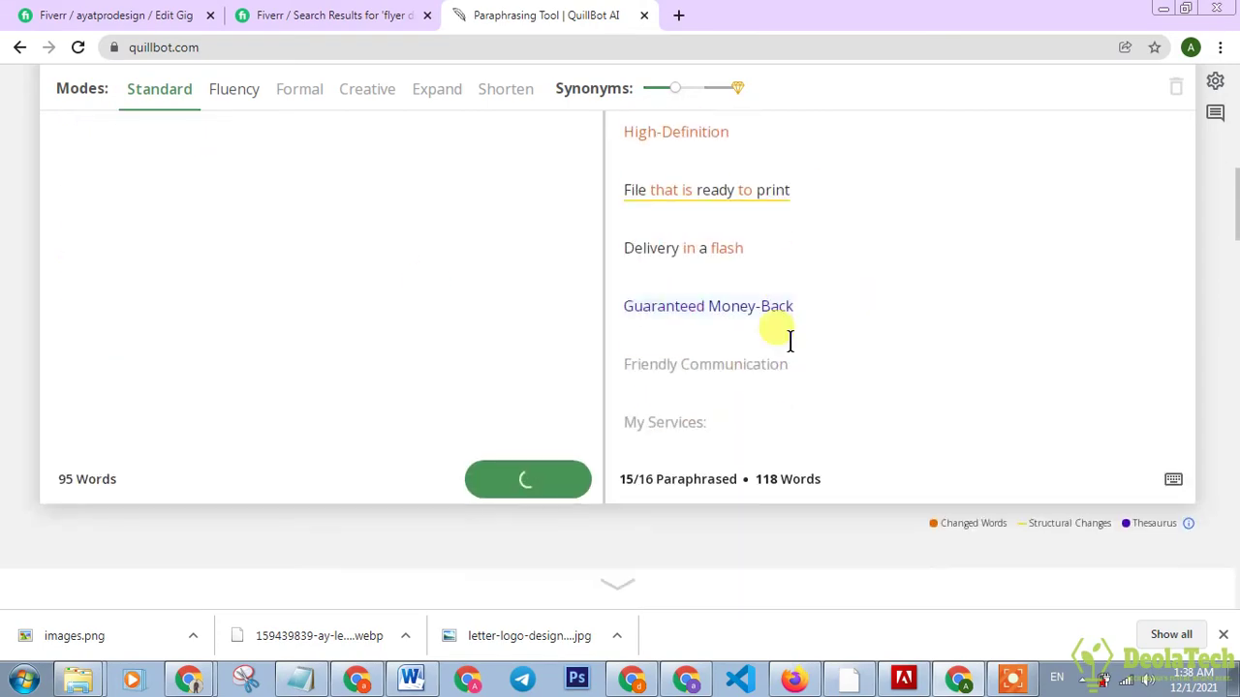
scroll(786, 349, "up", 2)
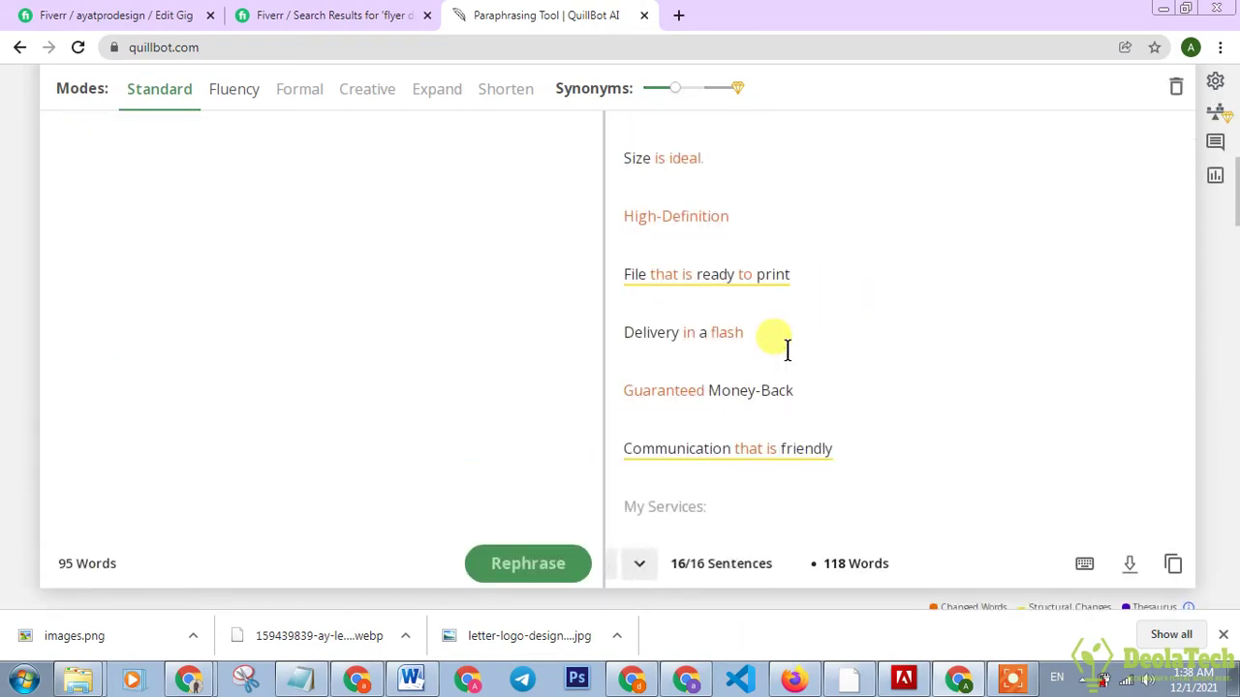
scroll(776, 344, "up", 6)
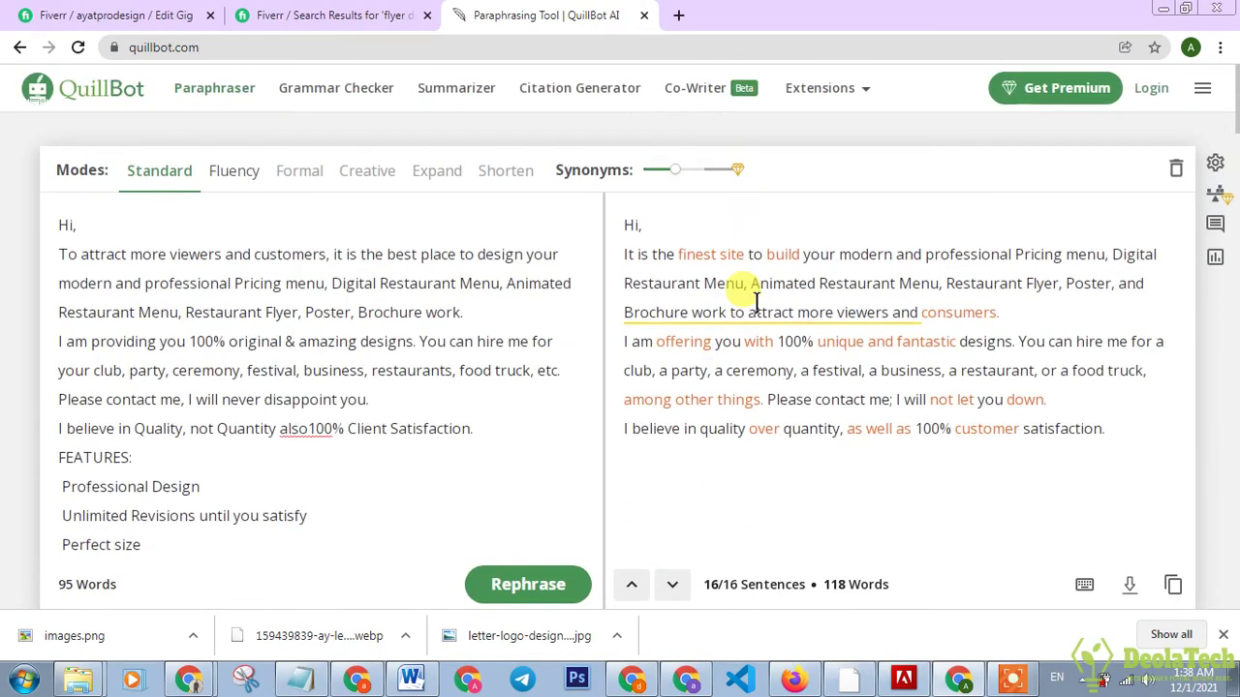
scroll(756, 300, "down", 1)
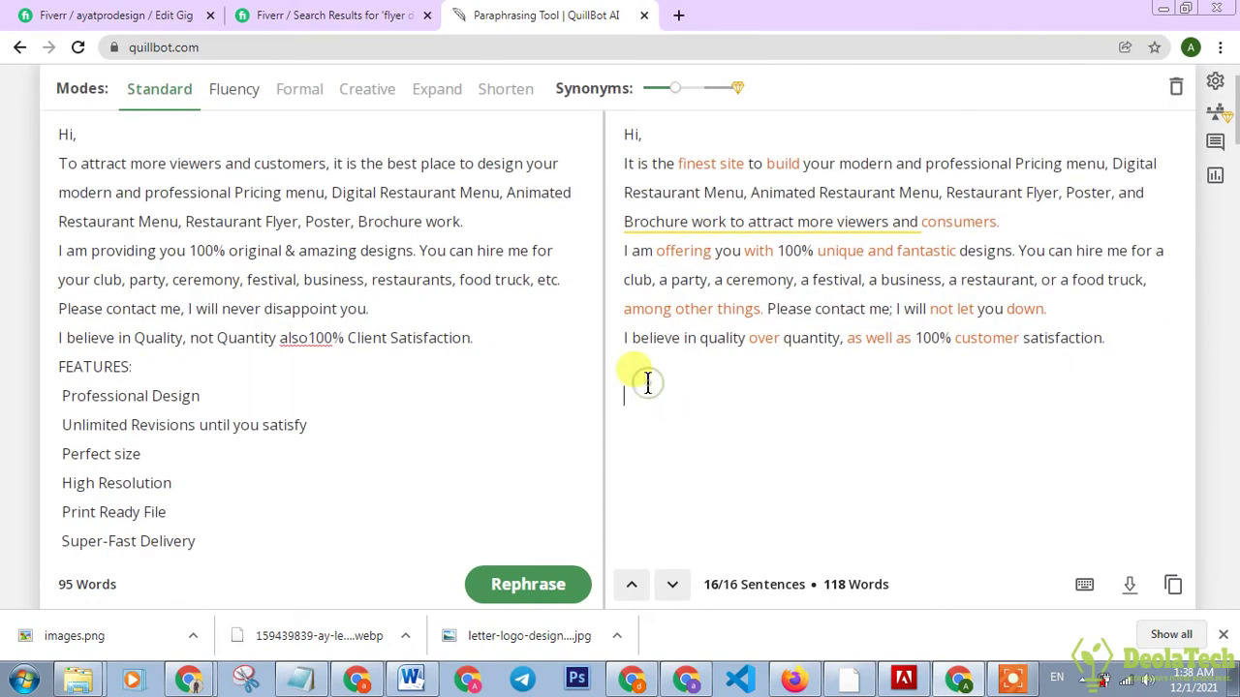
key("BackSpace")
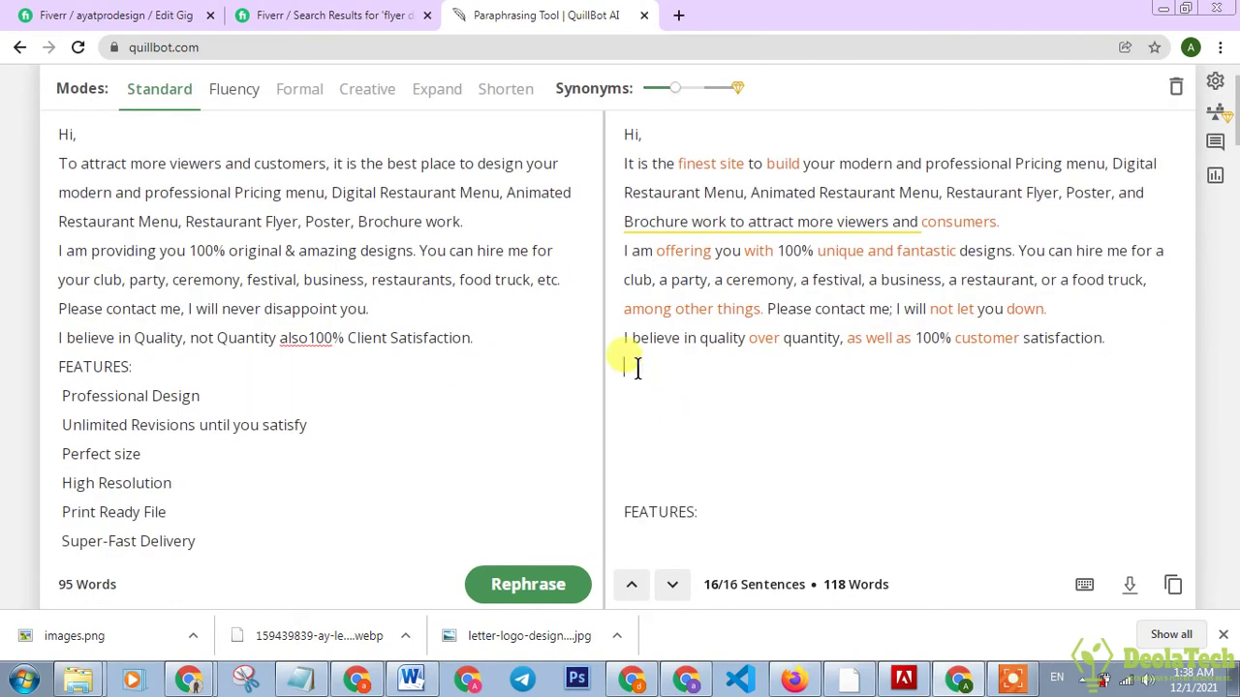
key("Delete")
key("Delete")
key("Delete")
key("Delete")
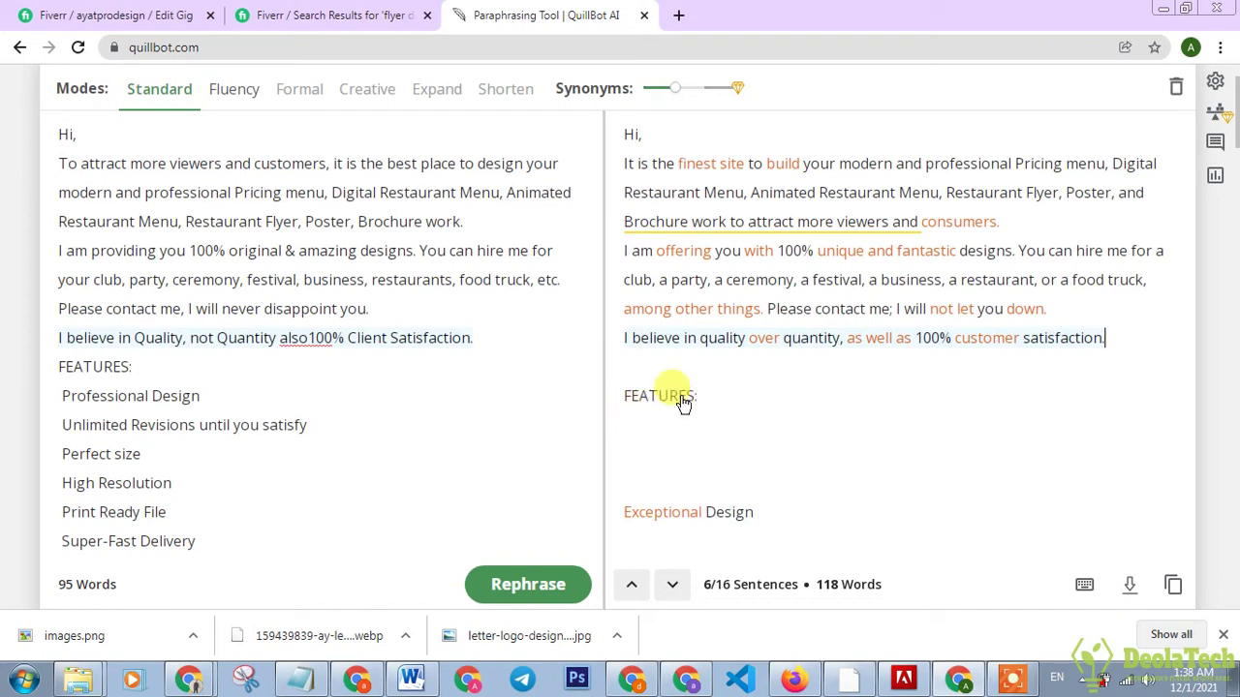
left_click(623, 395)
key("BackSpace")
key("Delete")
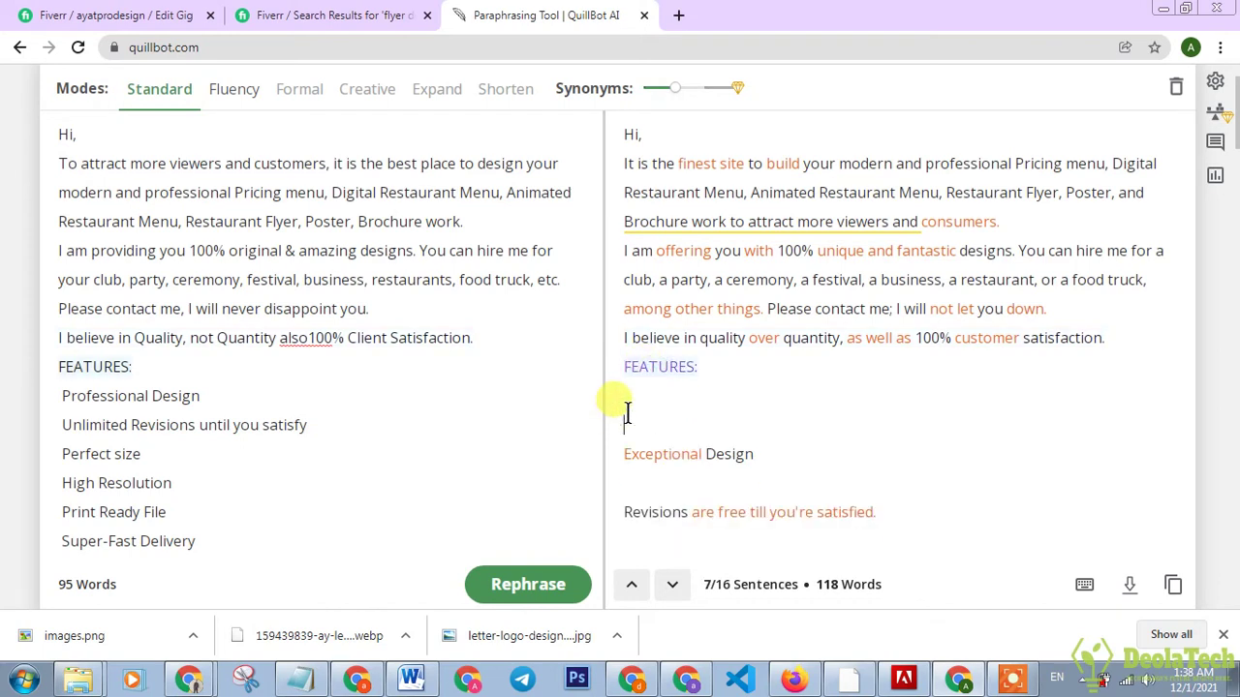
key("BackSpace")
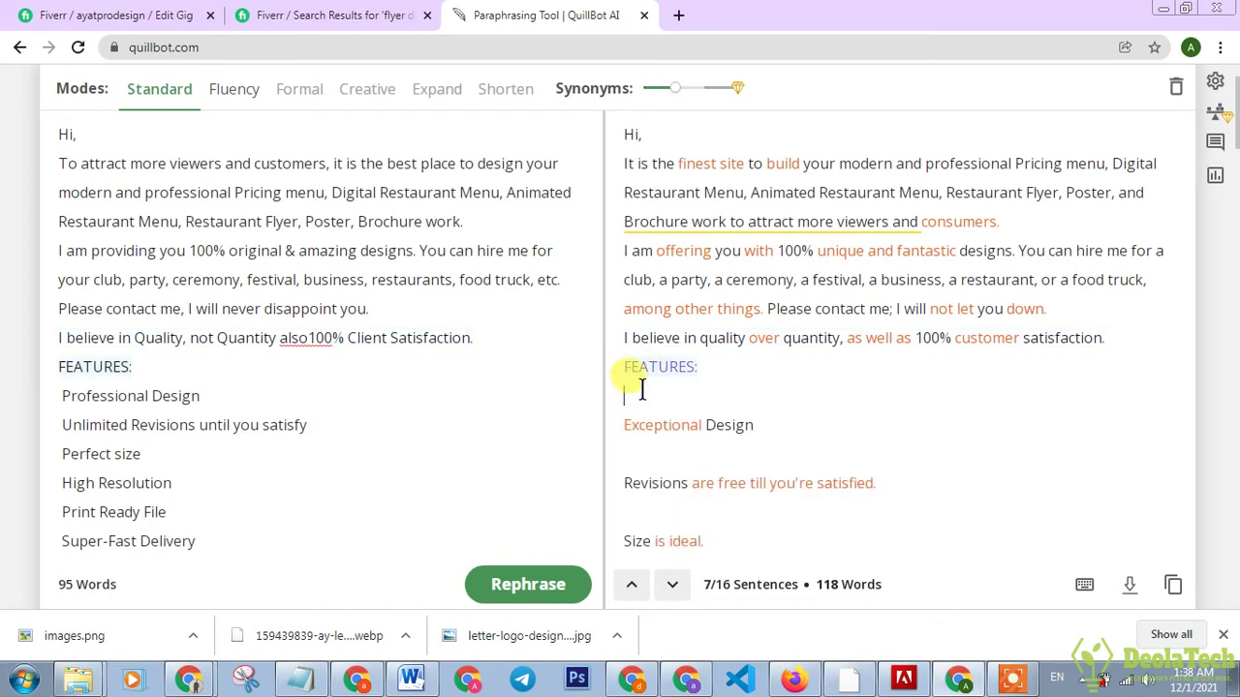
key("Delete")
key("Delete")
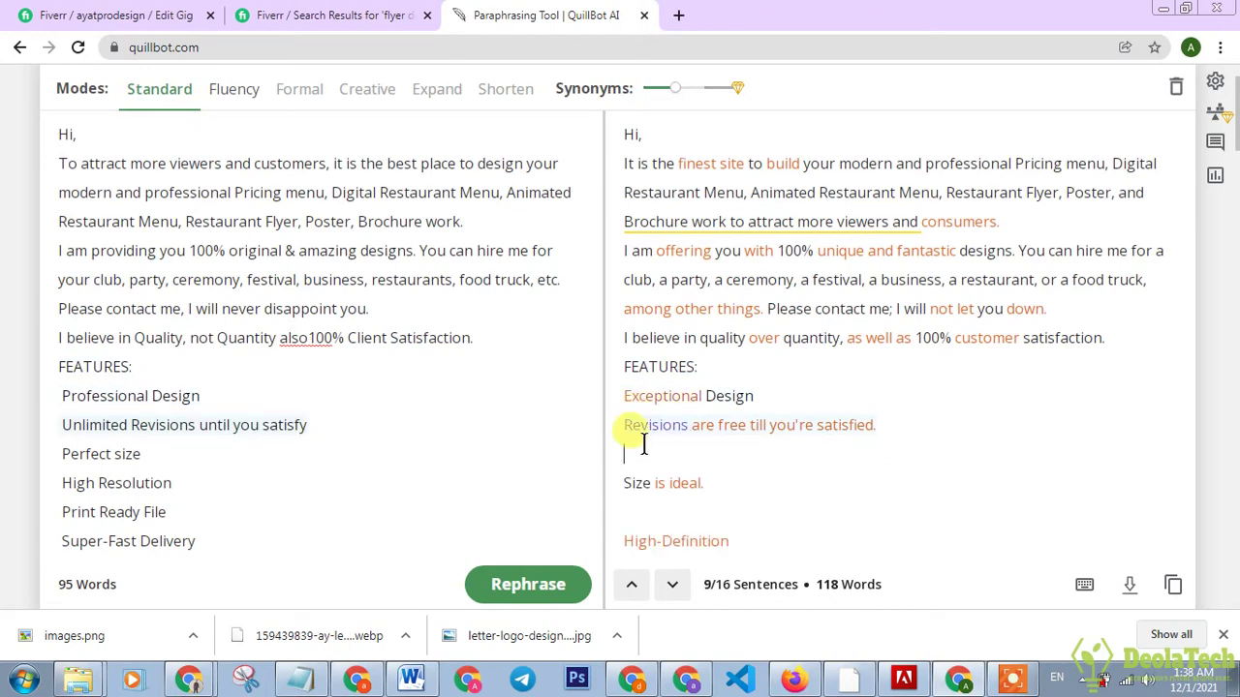
Close the remaining gaps down to My Expertise, then copy the full paraphrased text
key("Delete")
key("Down")
key("Delete")
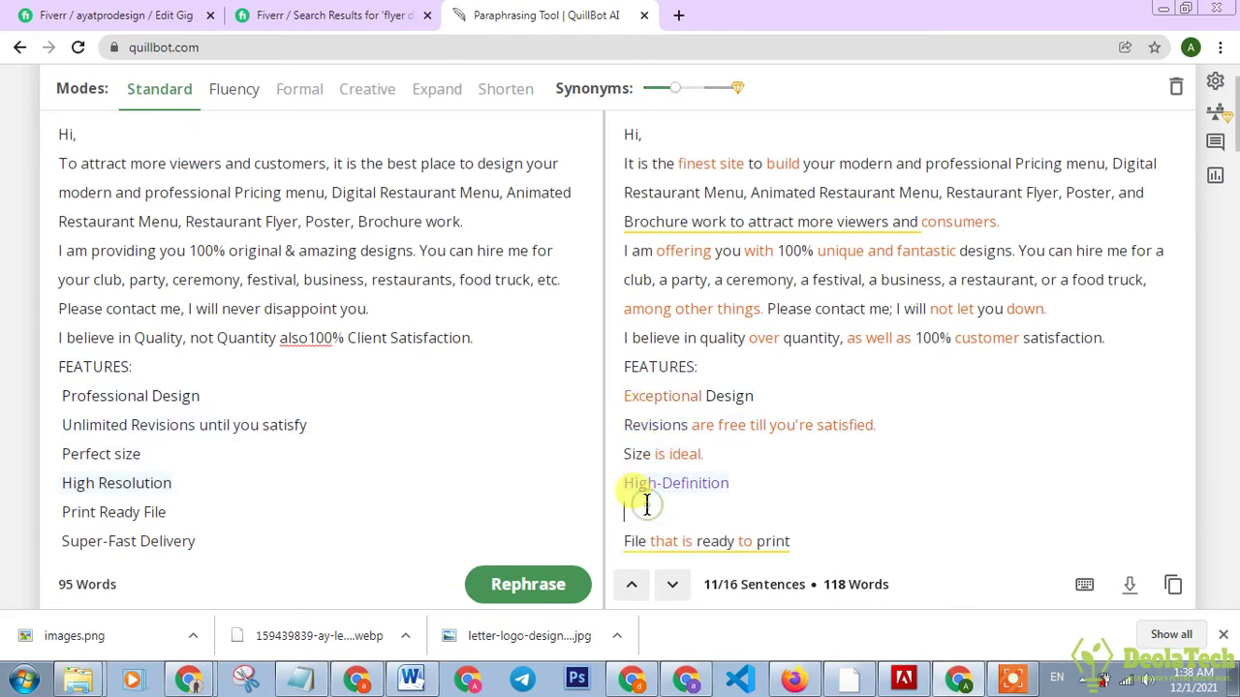
key("Delete")
scroll(647, 505, "down", 1)
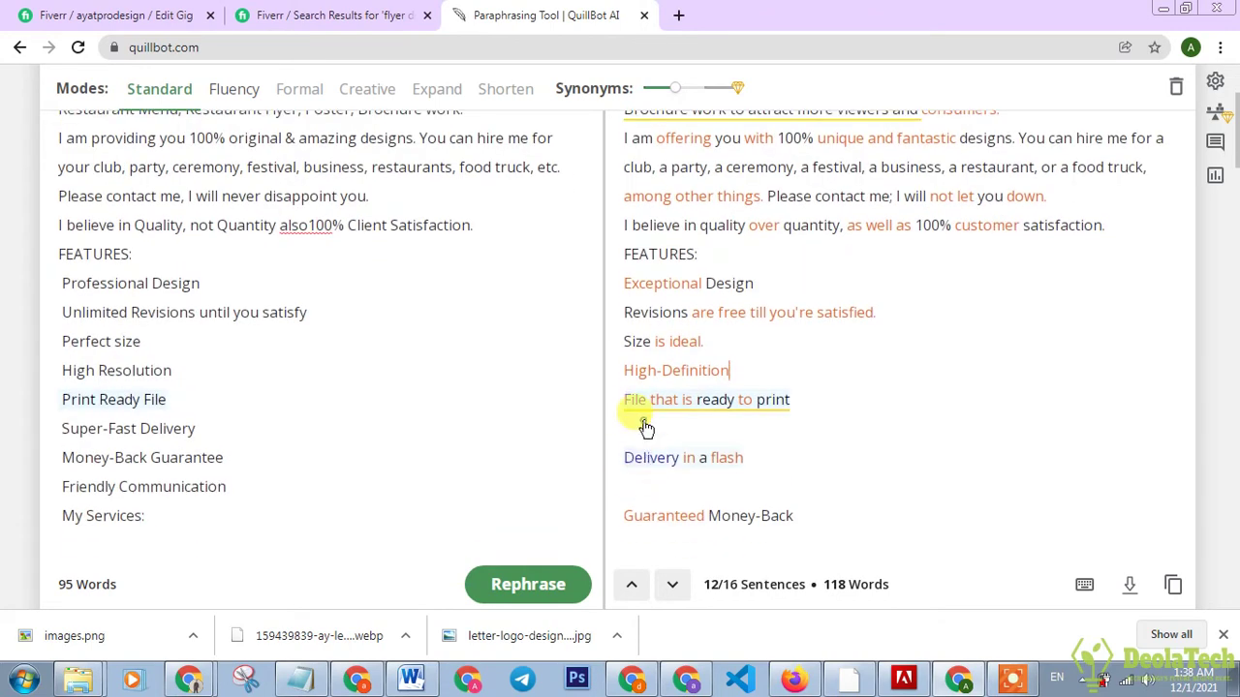
key("Delete")
key("Left")
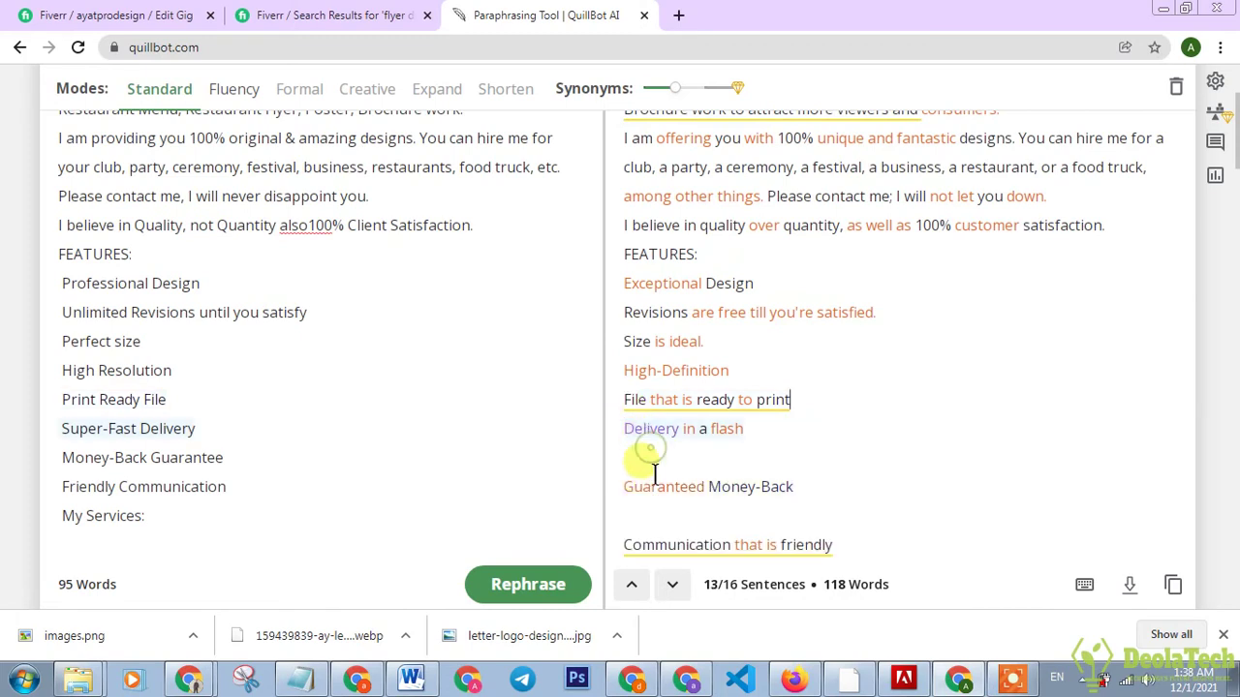
key("Delete")
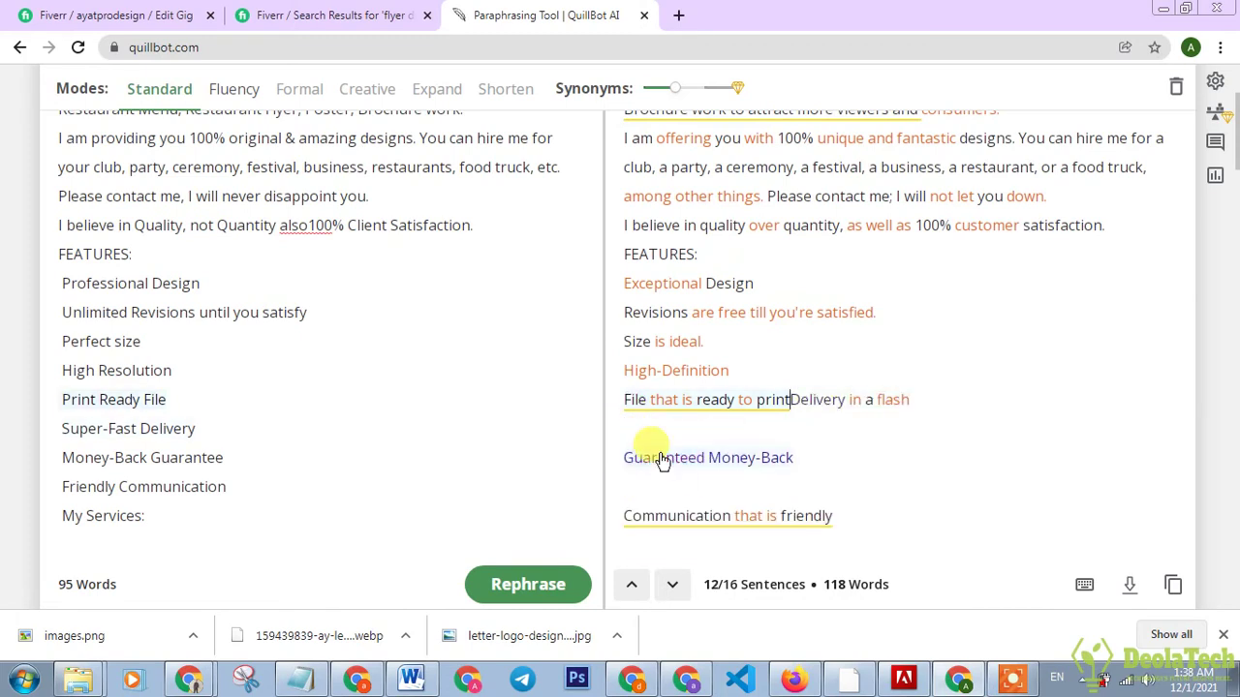
key("Return")
key("Delete")
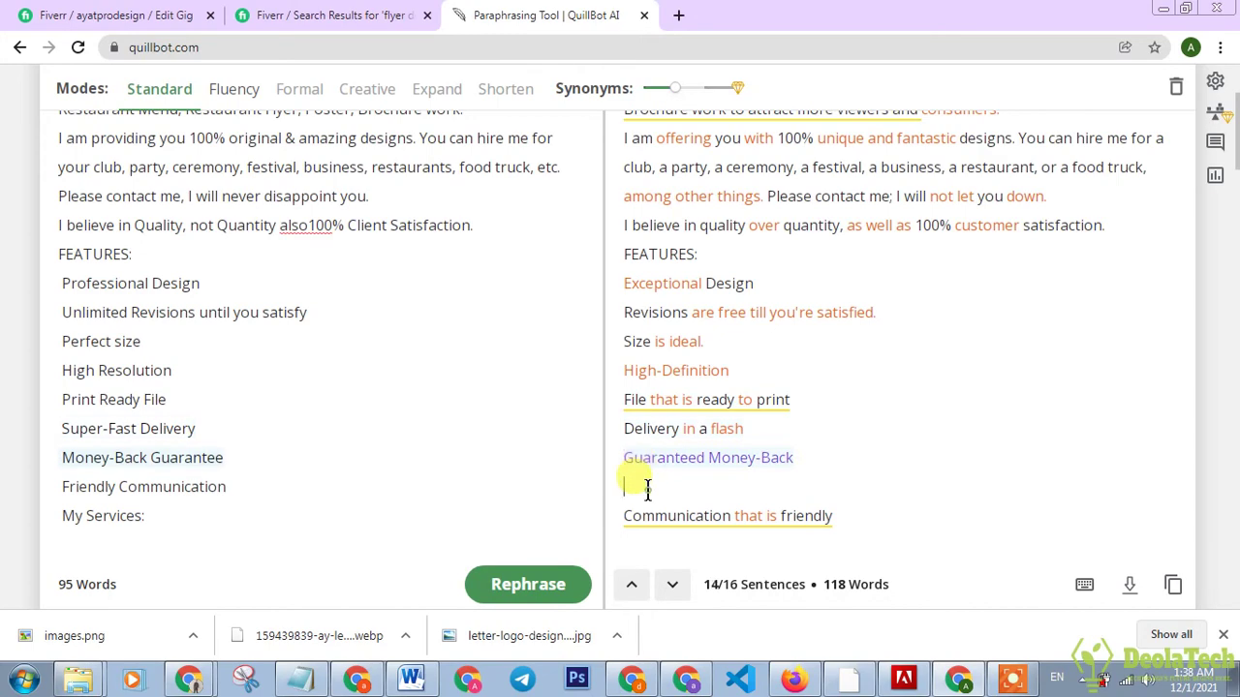
scroll(663, 494, "down", 1)
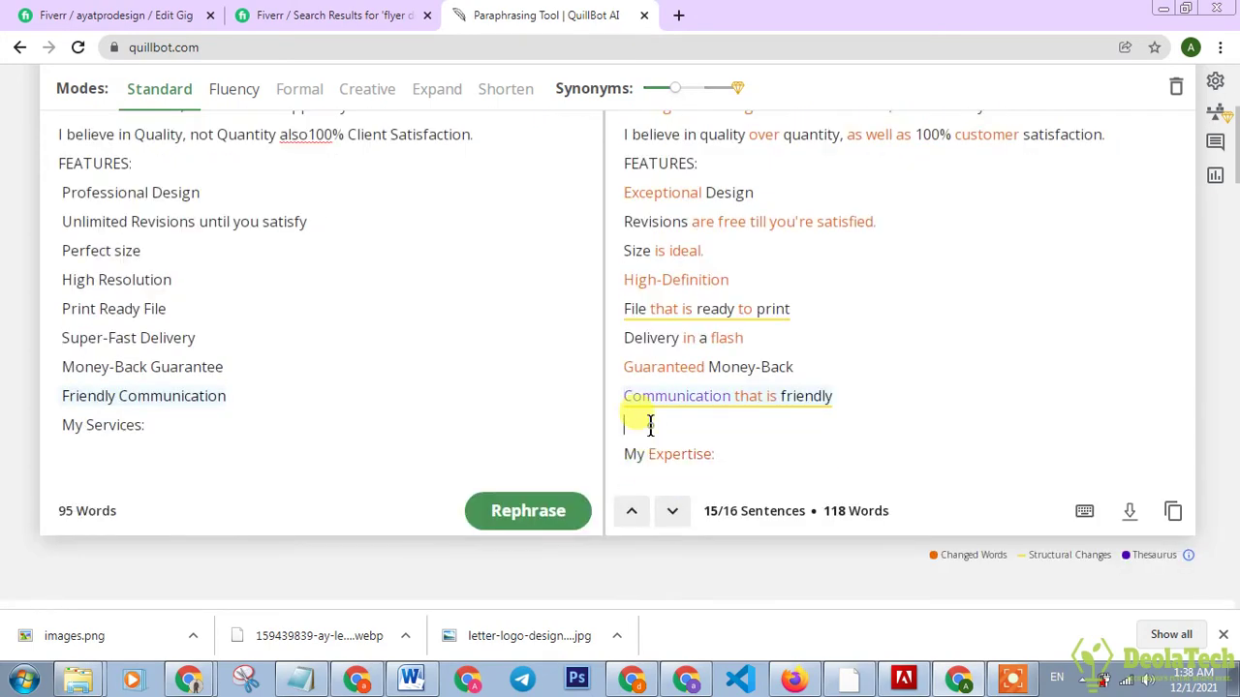
key("Delete")
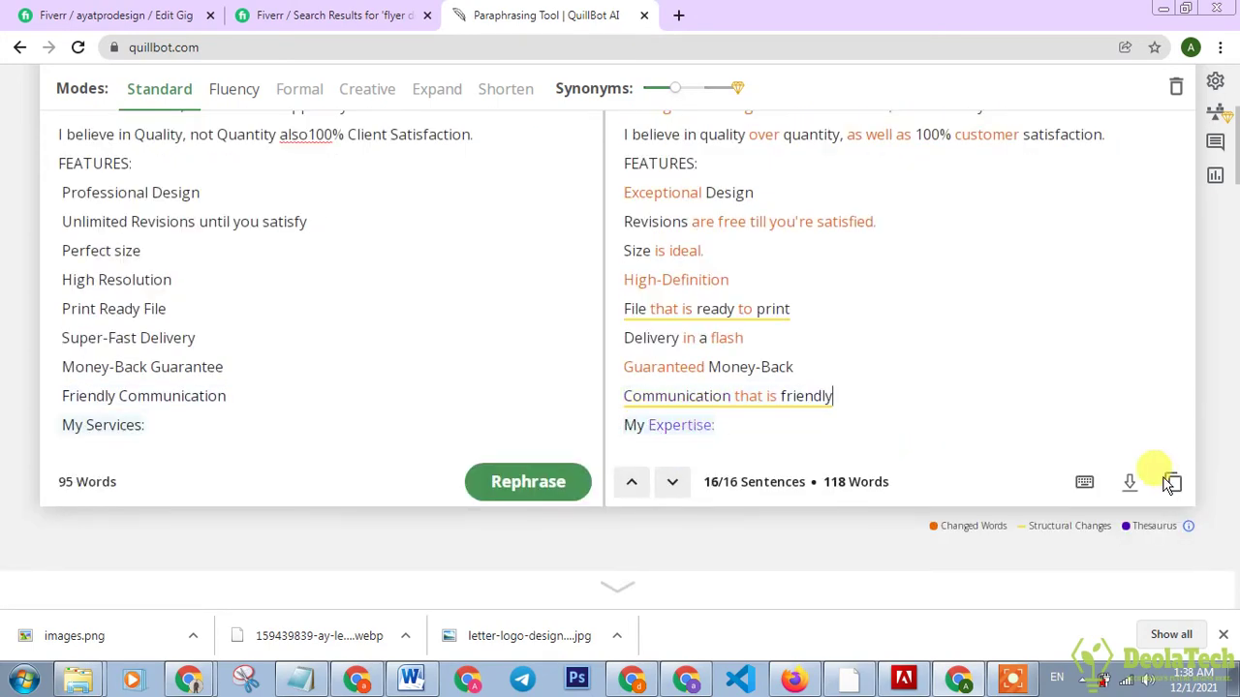
left_click(1172, 482)
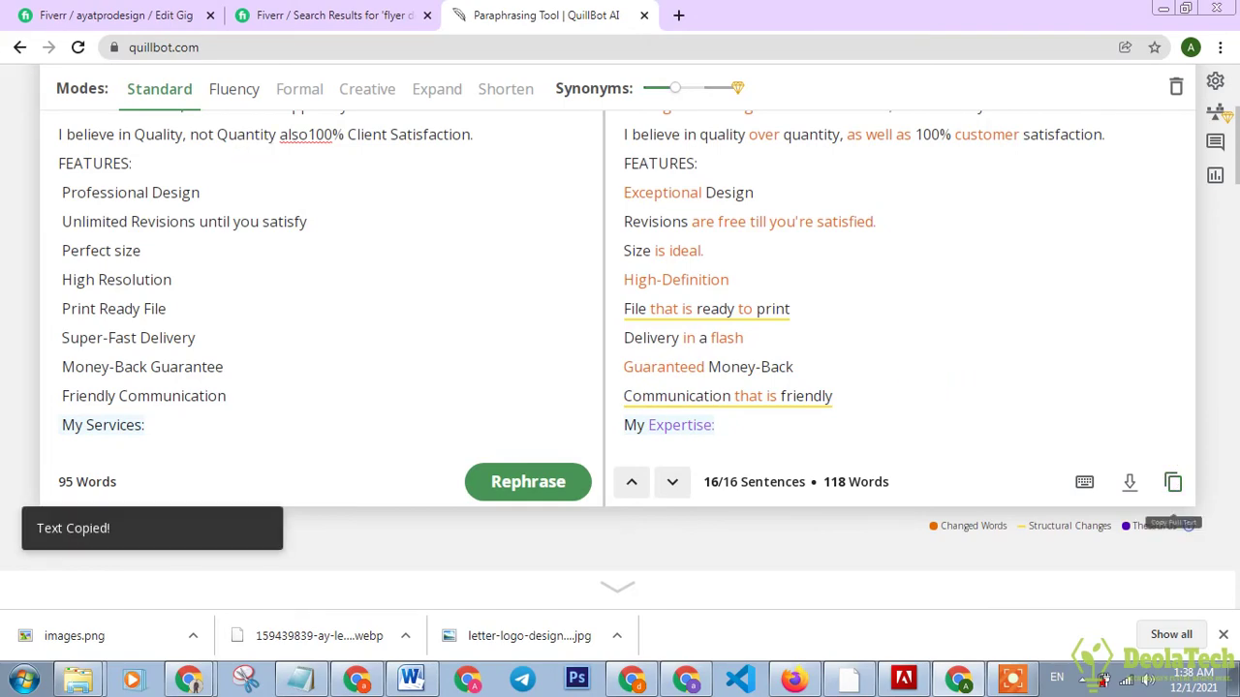
left_click(117, 14)
Paste the paraphrased text into the empty gig description, comparing it with the competitor's
left_click(302, 388)
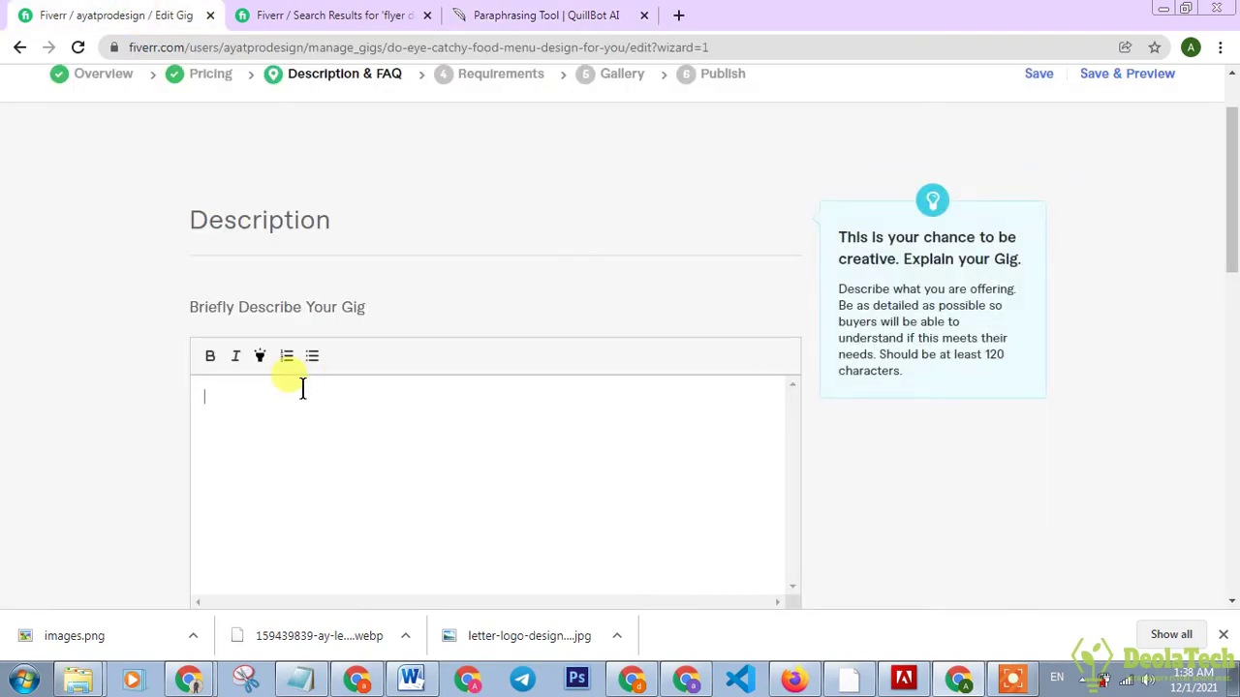
key("ctrl+v")
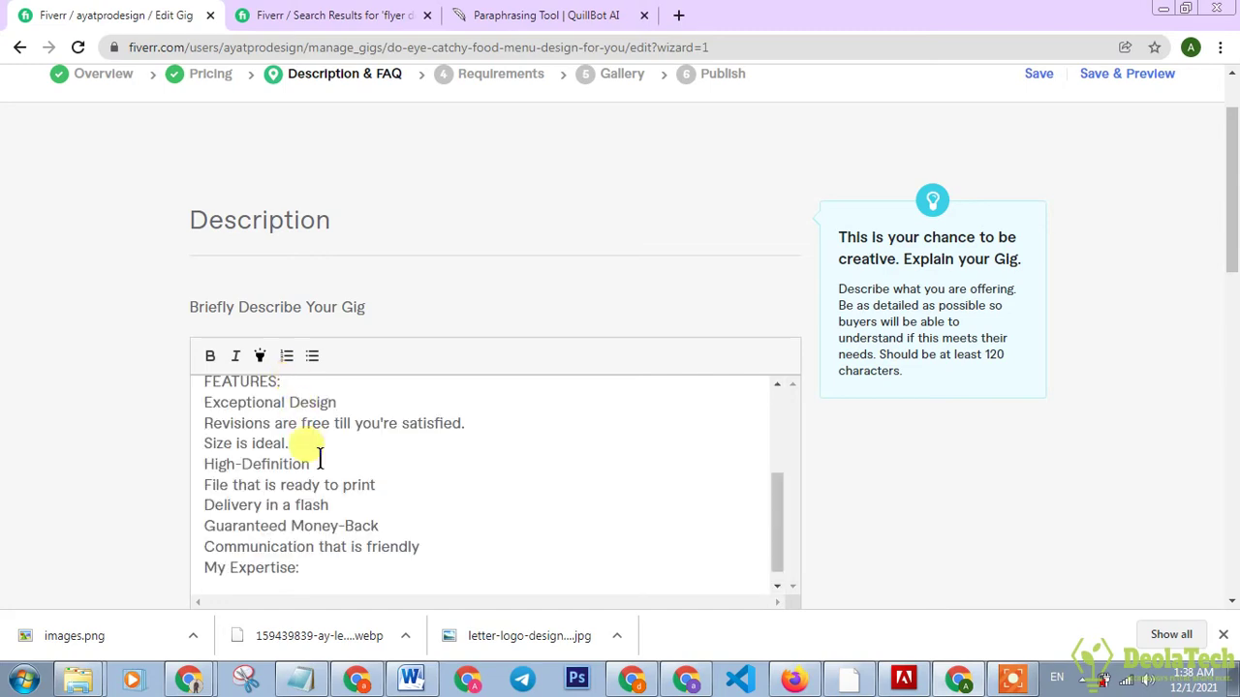
scroll(306, 442, "up", 5)
left_click(320, 14)
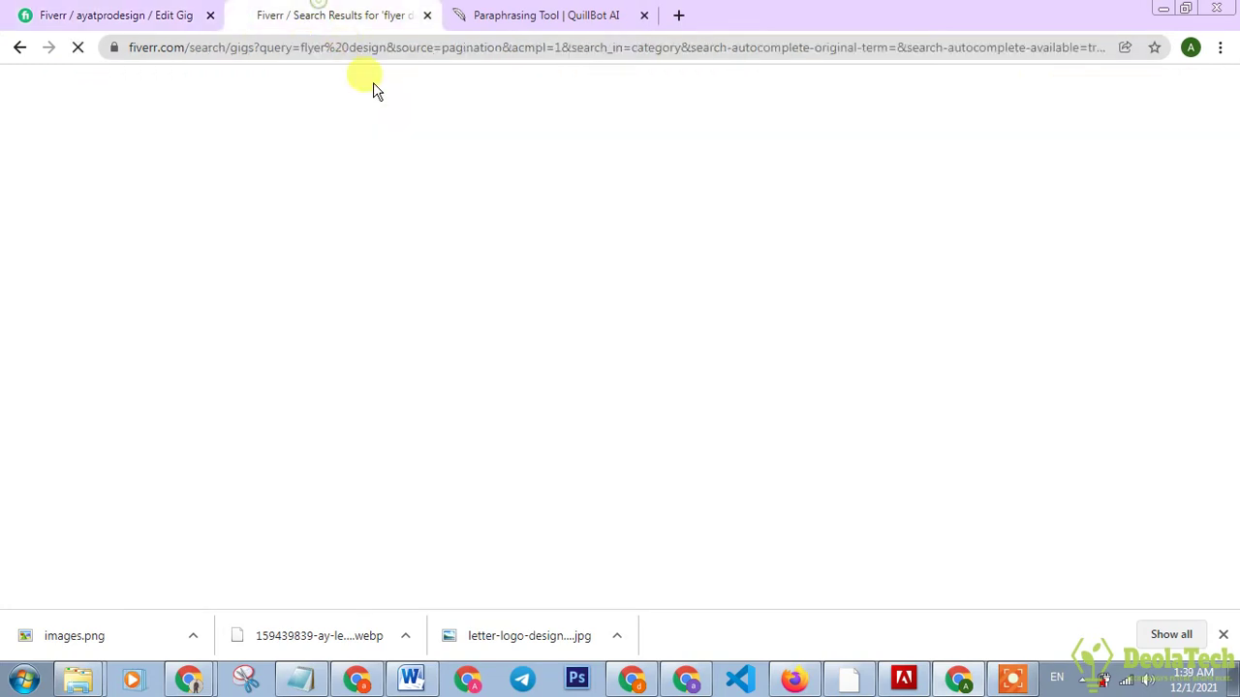
left_click(107, 14)
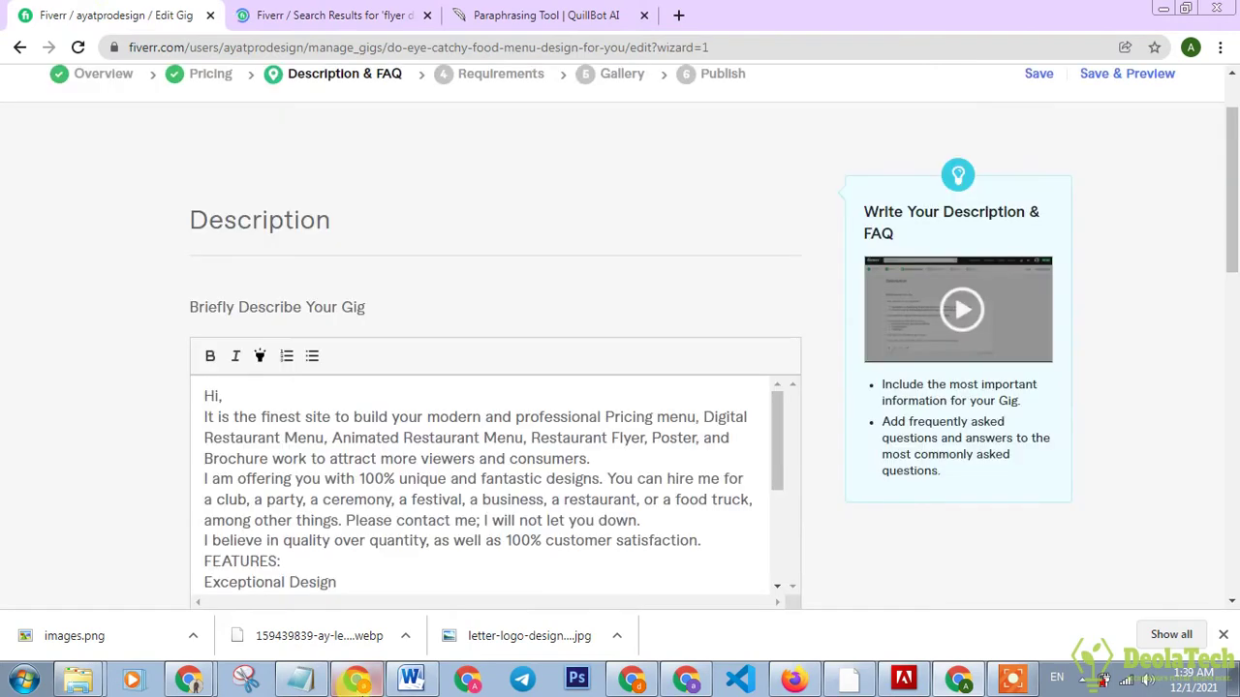
left_click(356, 678)
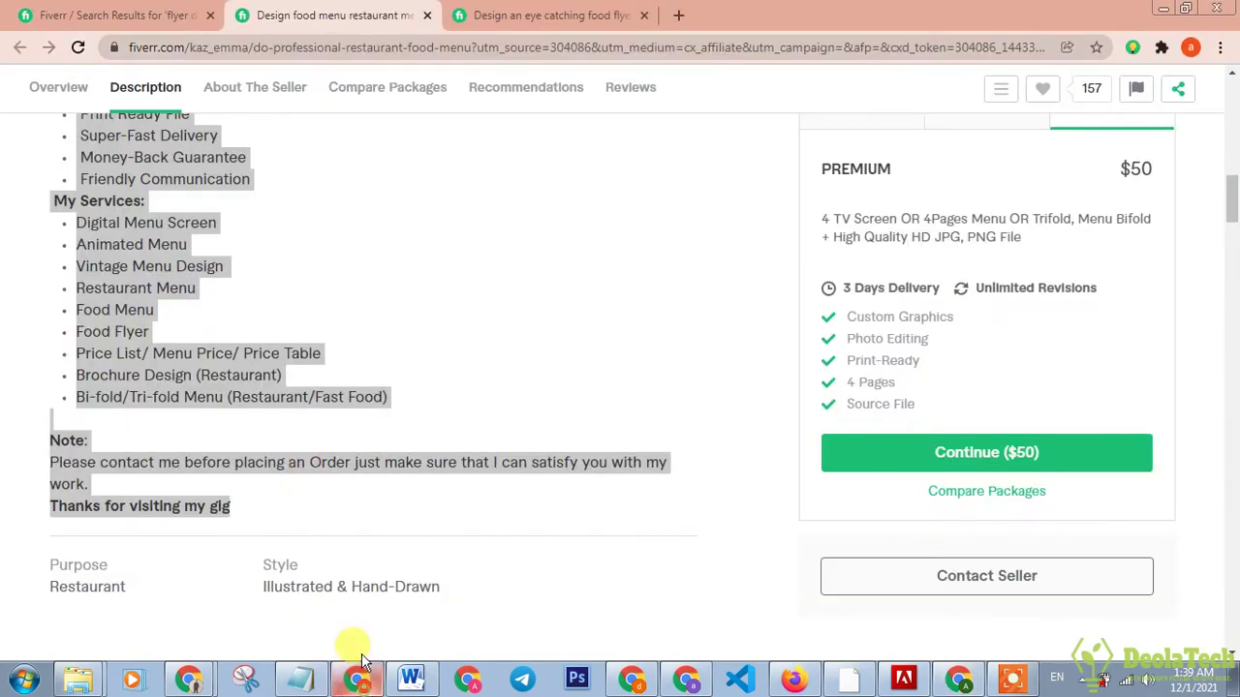
left_click(344, 363)
scroll(318, 358, "up", 3)
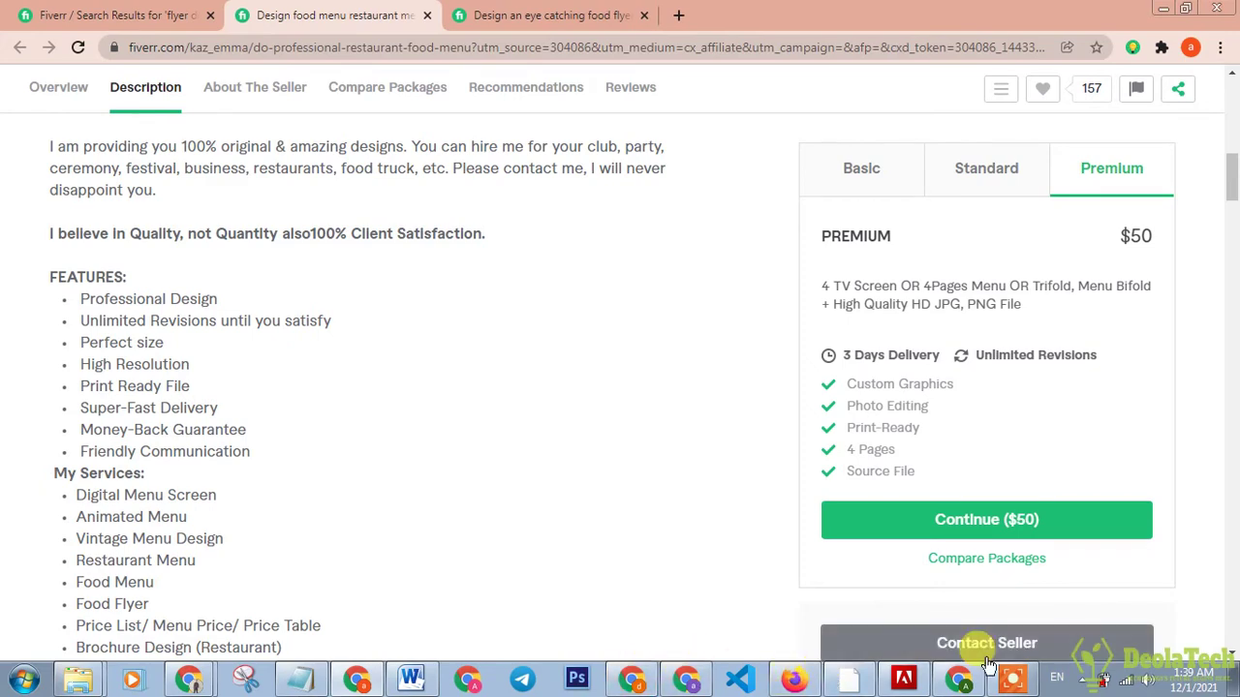
left_click(959, 678)
scroll(492, 463, "down", 4)
scroll(434, 465, "up", 2)
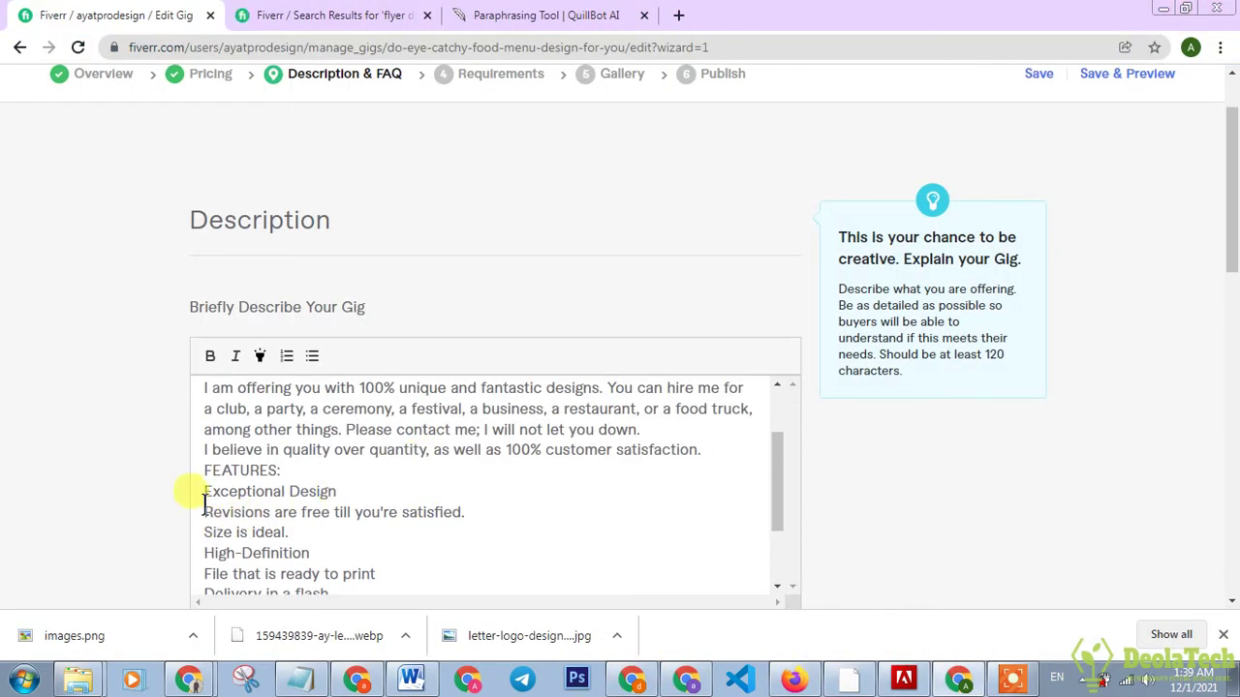
Format the eight feature lines as a bulleted list
left_click_drag(204, 498, 451, 353)
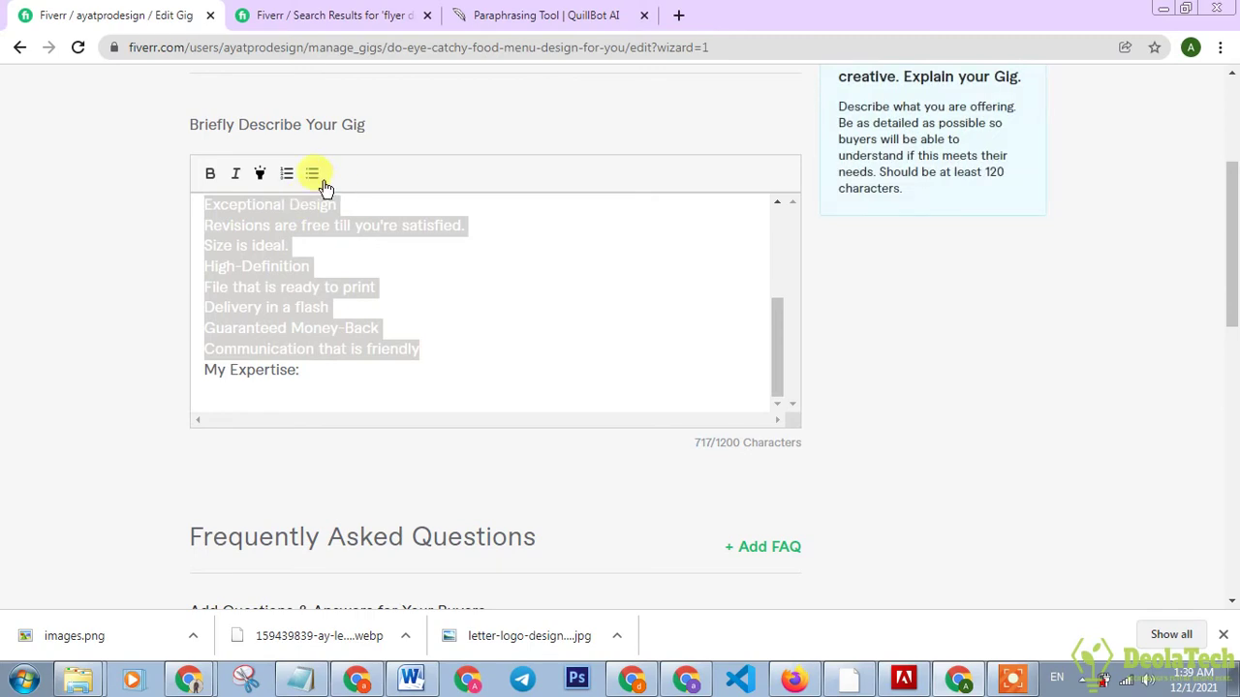
left_click(314, 174)
left_click(523, 351)
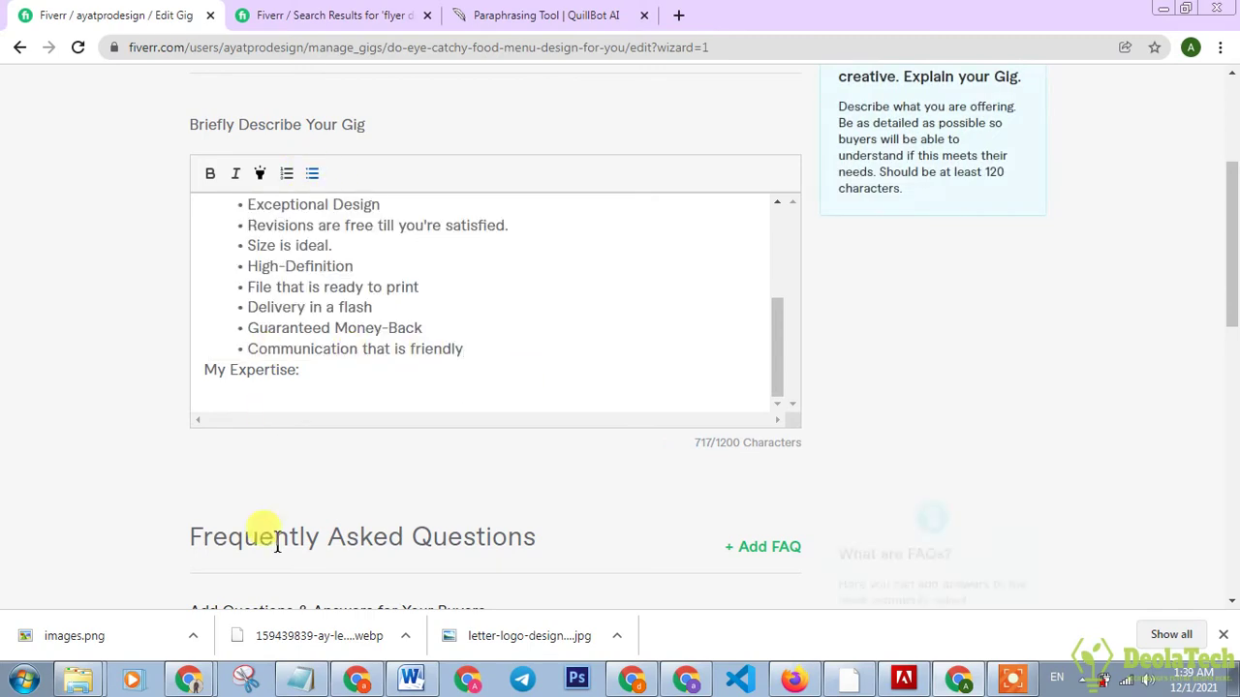
Copy the Notepad text from Digital Menu Screen through the closing thanks, then return to QuillBot's input
left_click(300, 678)
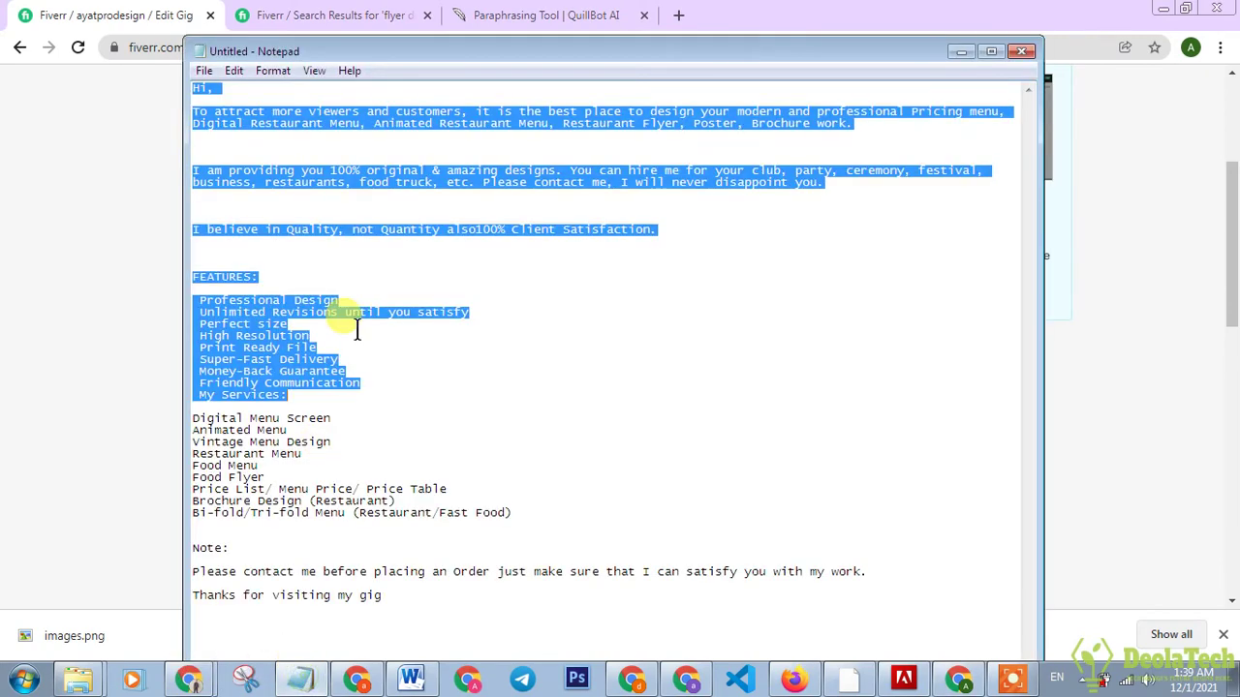
left_click(327, 426)
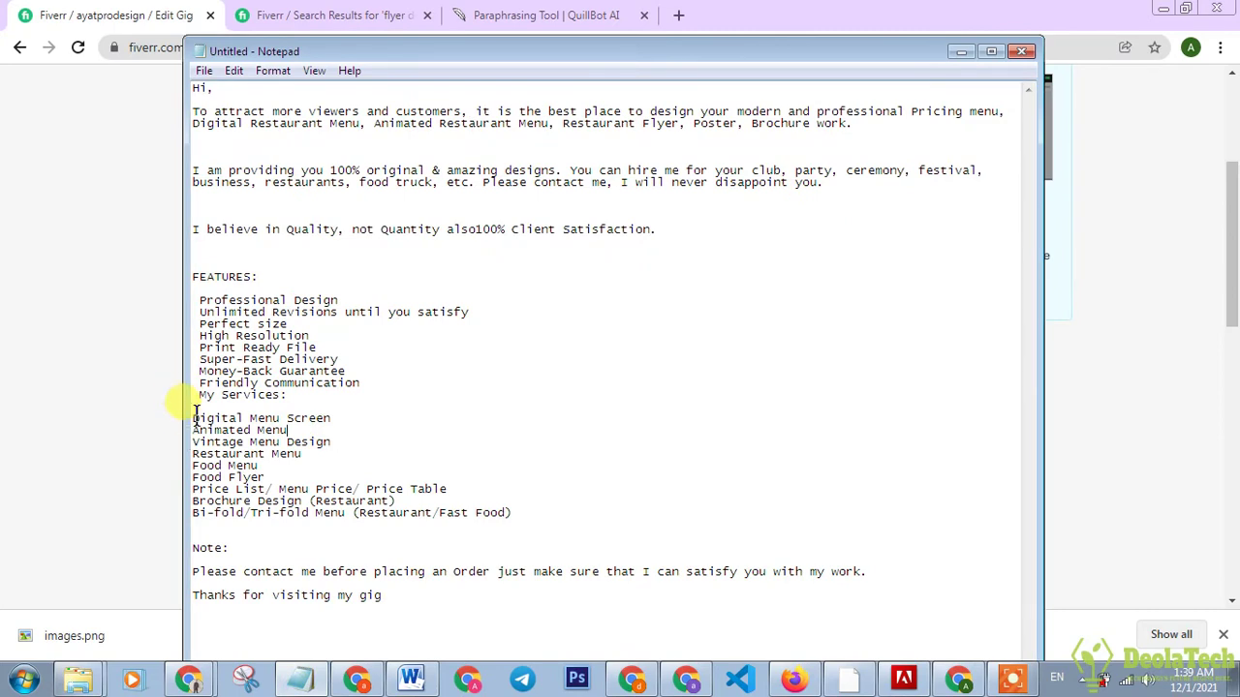
left_click_drag(195, 418, 242, 453)
left_click_drag(230, 548, 501, 634)
right_click(242, 468)
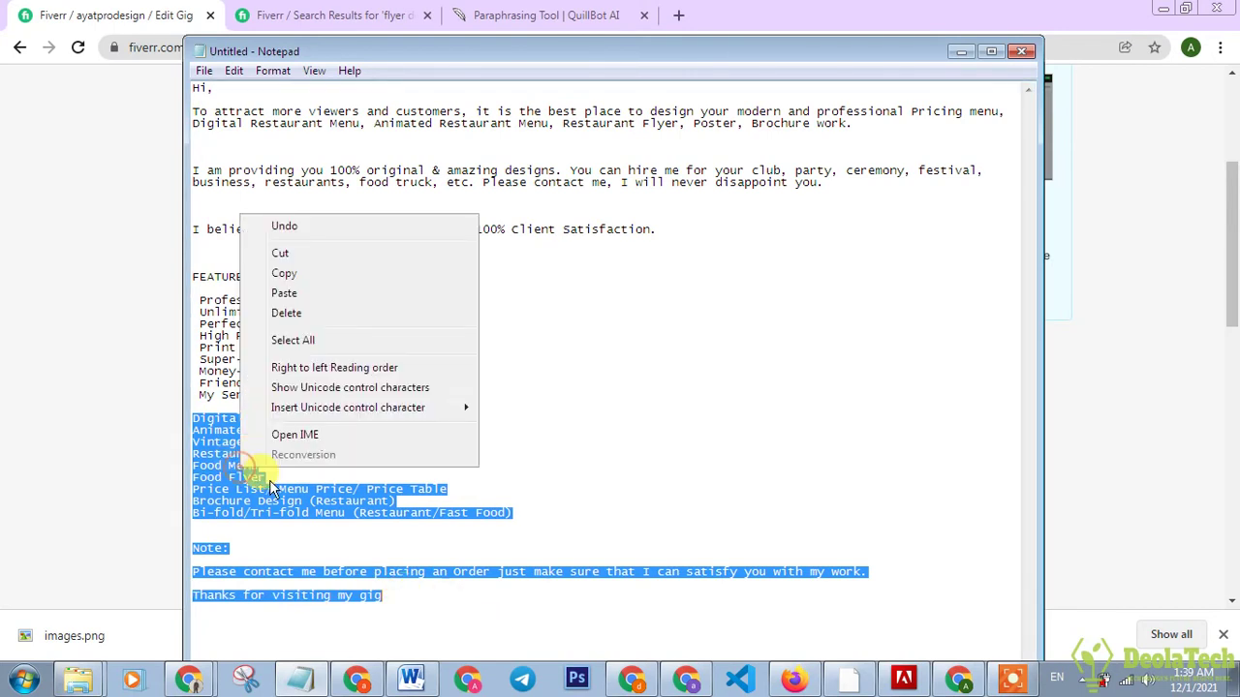
left_click(283, 273)
left_click(545, 15)
left_click(327, 407)
Clear QuillBot's input box and paste the clipboard text into it
key("ctrl+a")
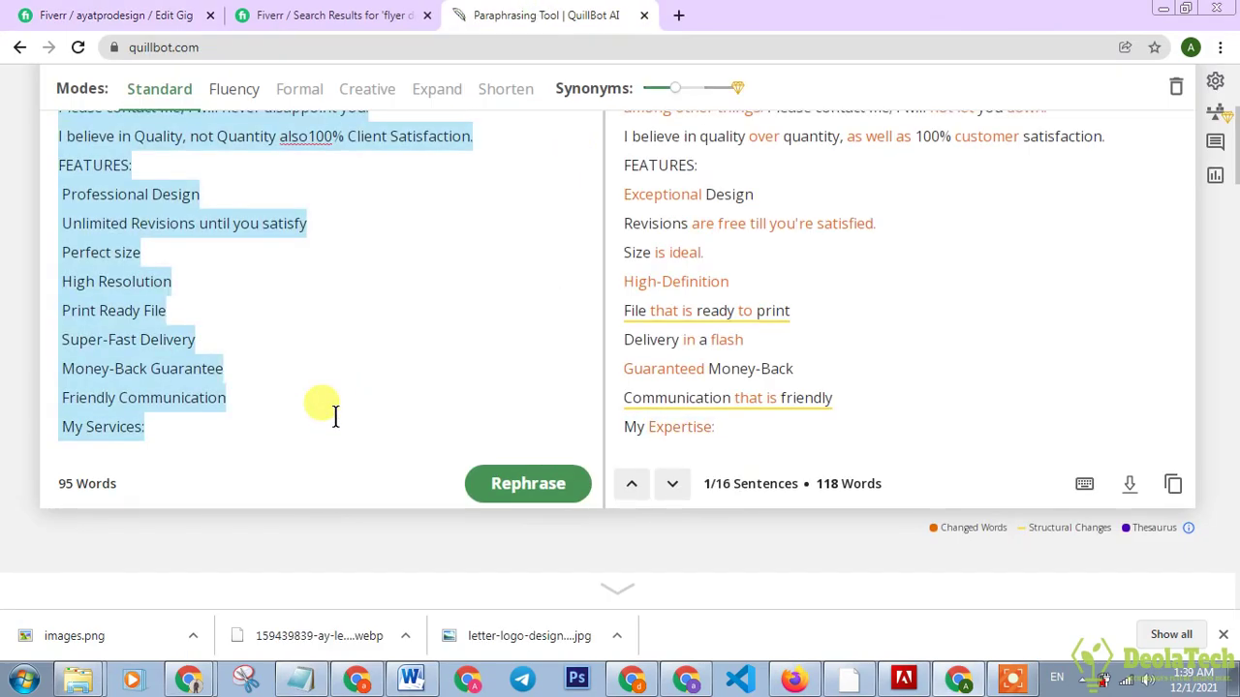
scroll(335, 416, "up", 5)
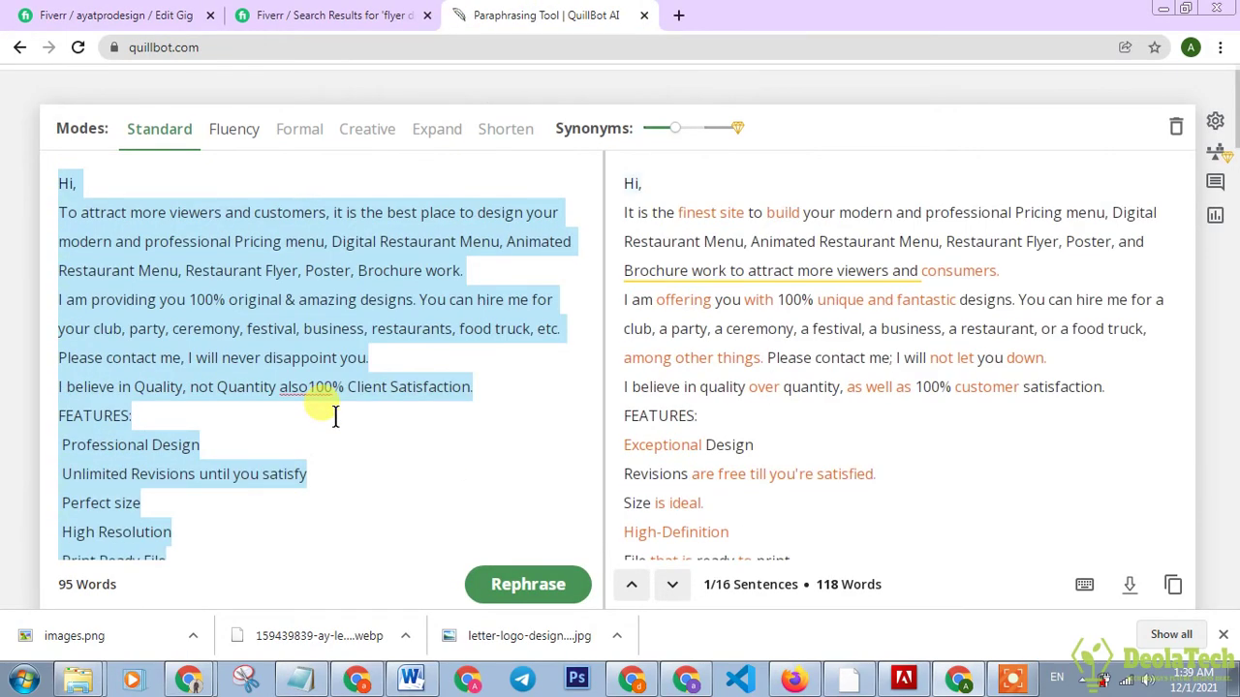
right_click(189, 310)
left_click(290, 377)
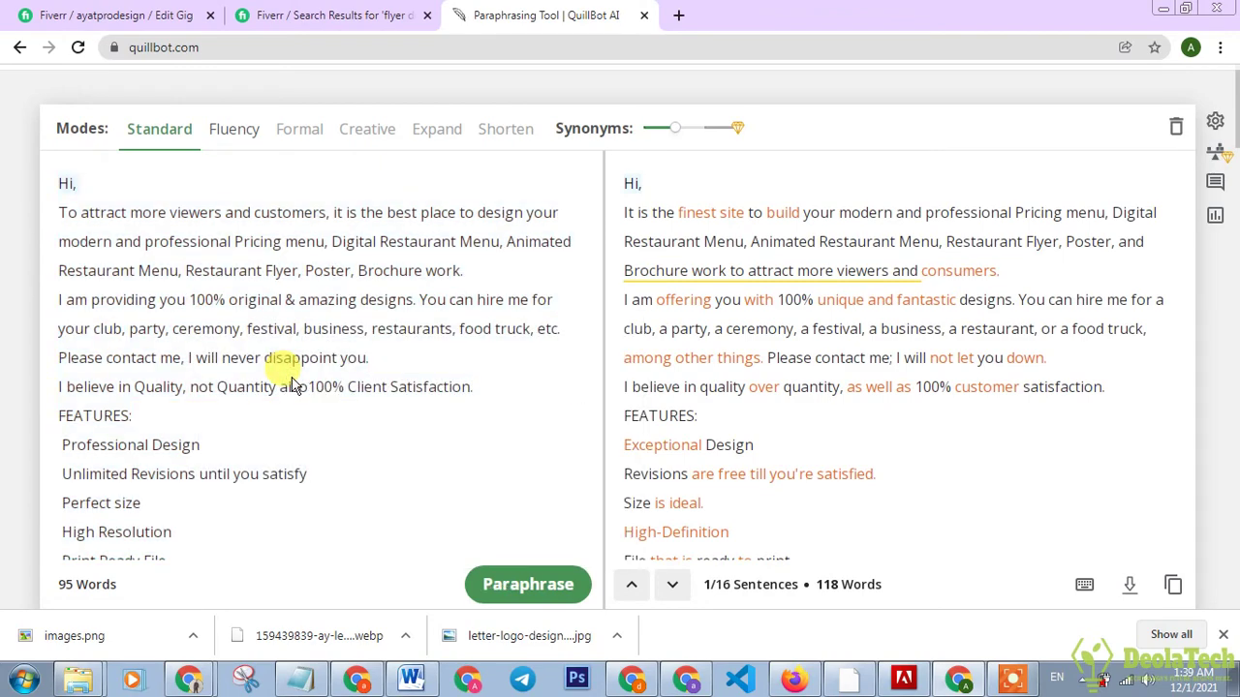
scroll(291, 384, "down", 1)
key("ctrl+a")
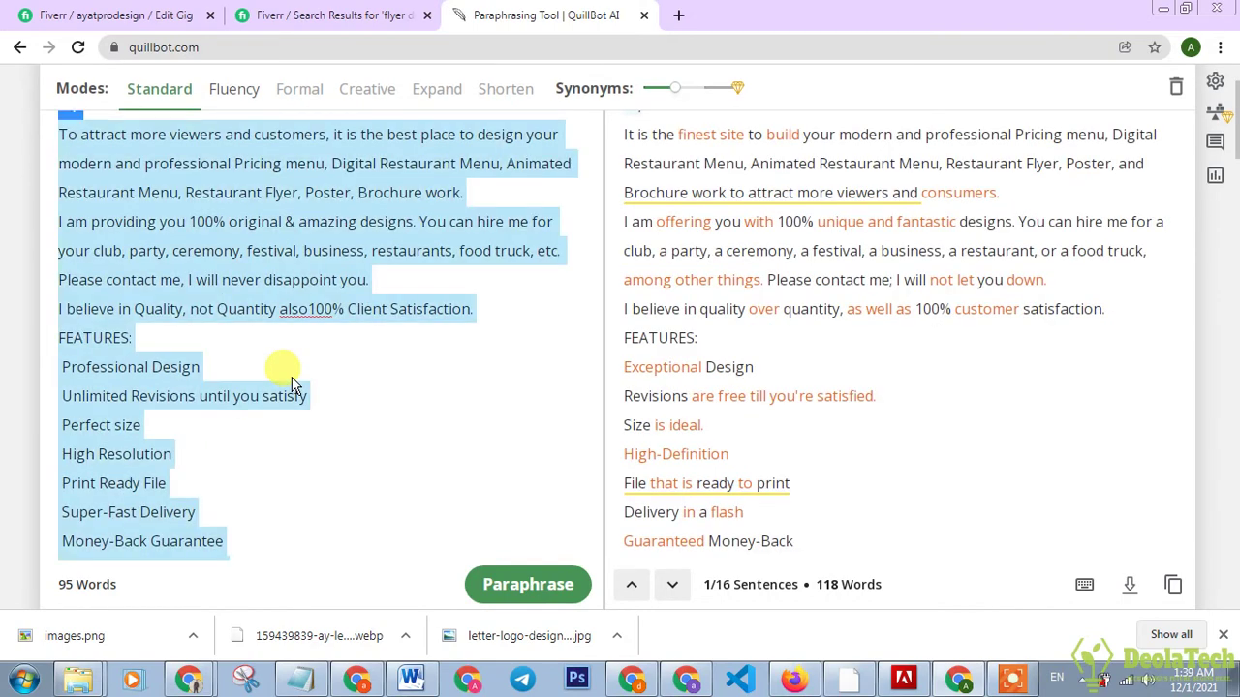
key("BackSpace")
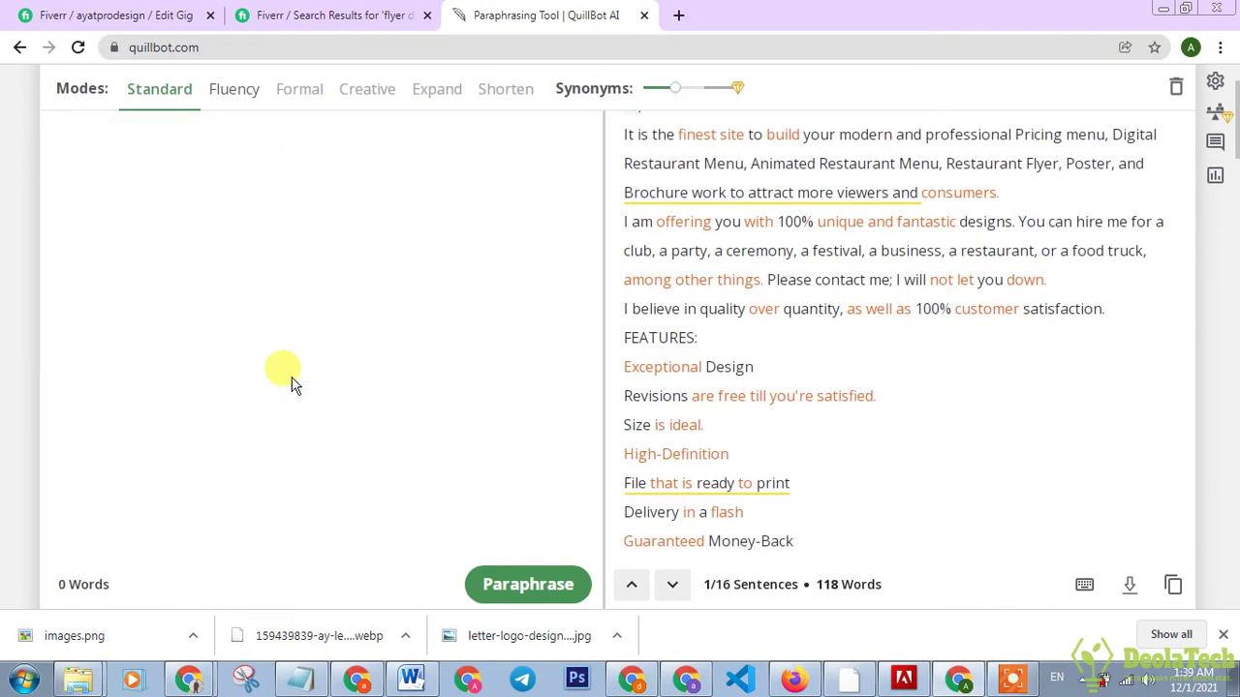
scroll(291, 383, "up", 2)
right_click(89, 263)
left_click(162, 383)
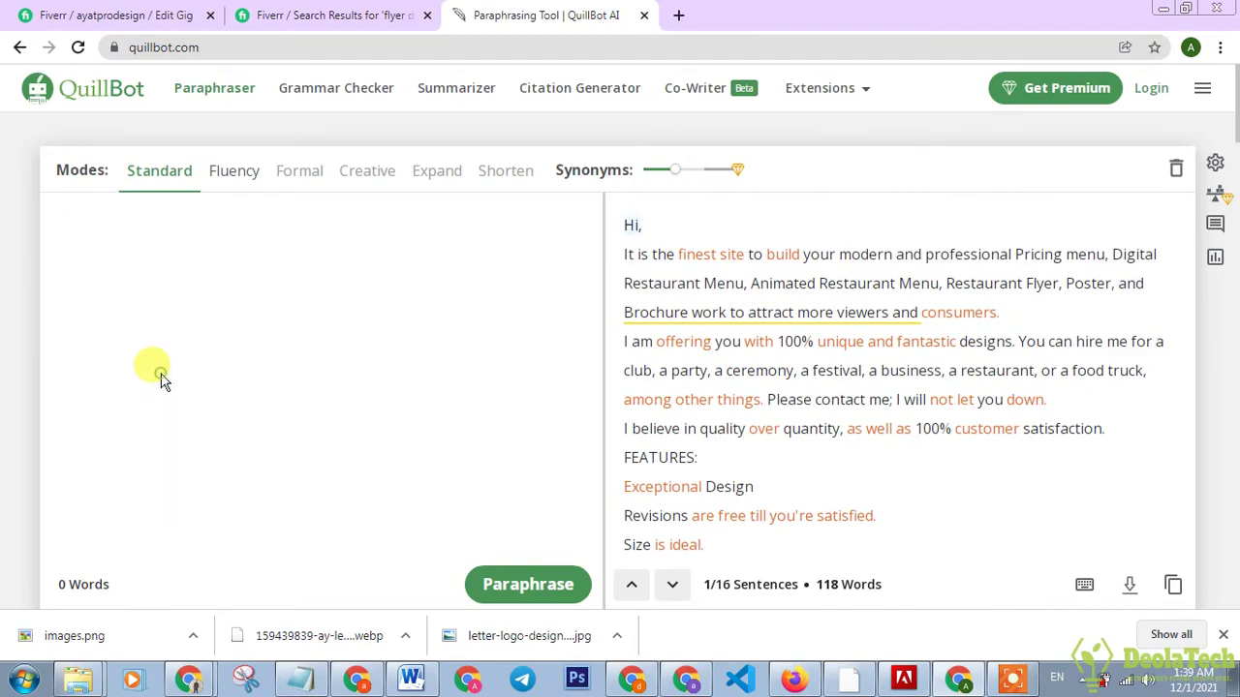
scroll(232, 393, "down", 3)
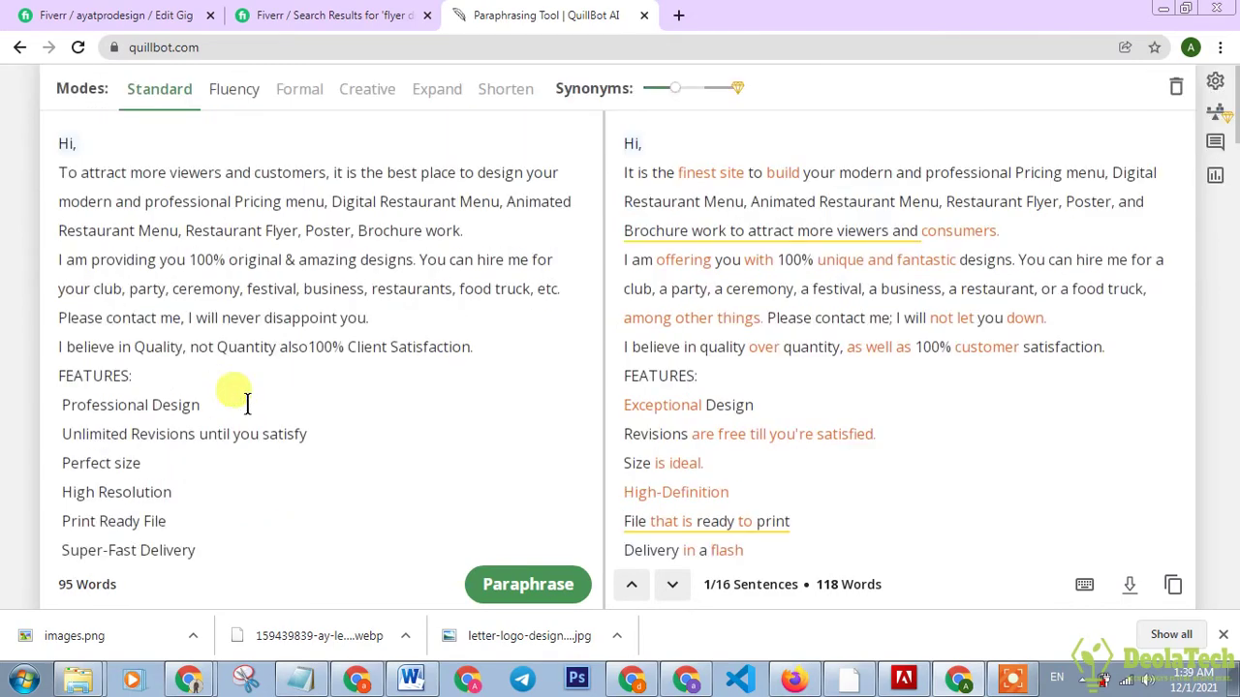
scroll(247, 407, "down", 1)
Copy the services list and note from Notepad and paste it over QuillBot's input
left_click(300, 678)
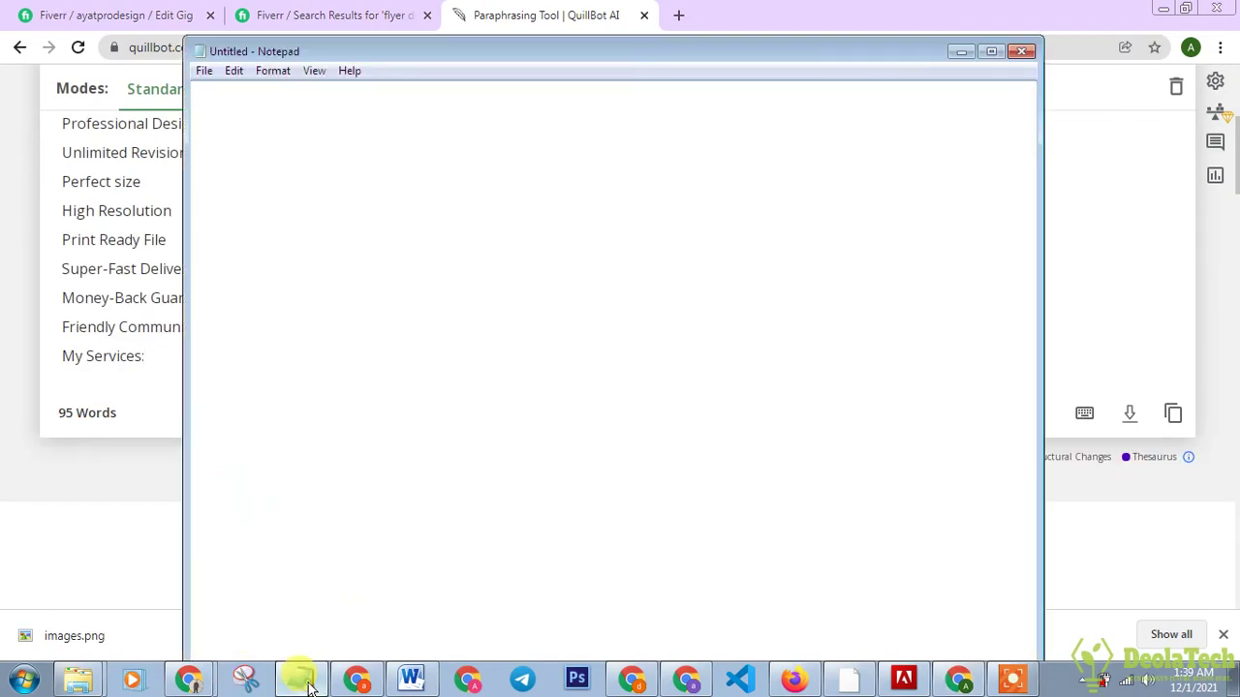
right_click(254, 473)
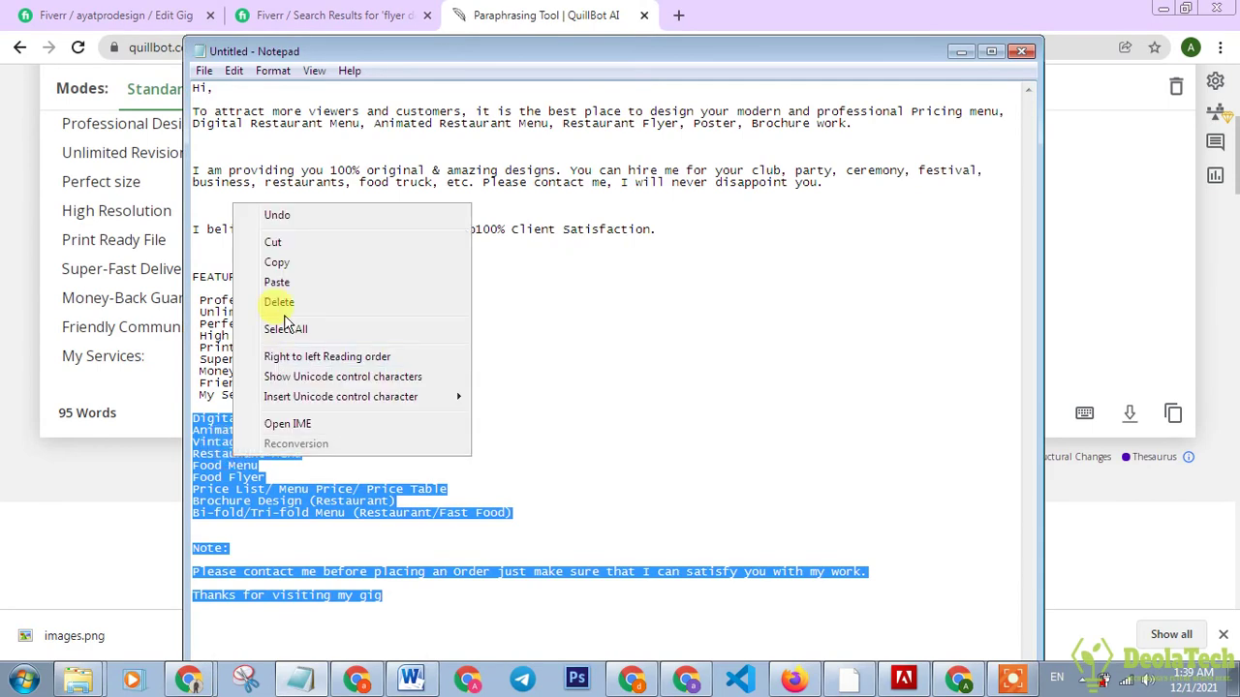
left_click(284, 261)
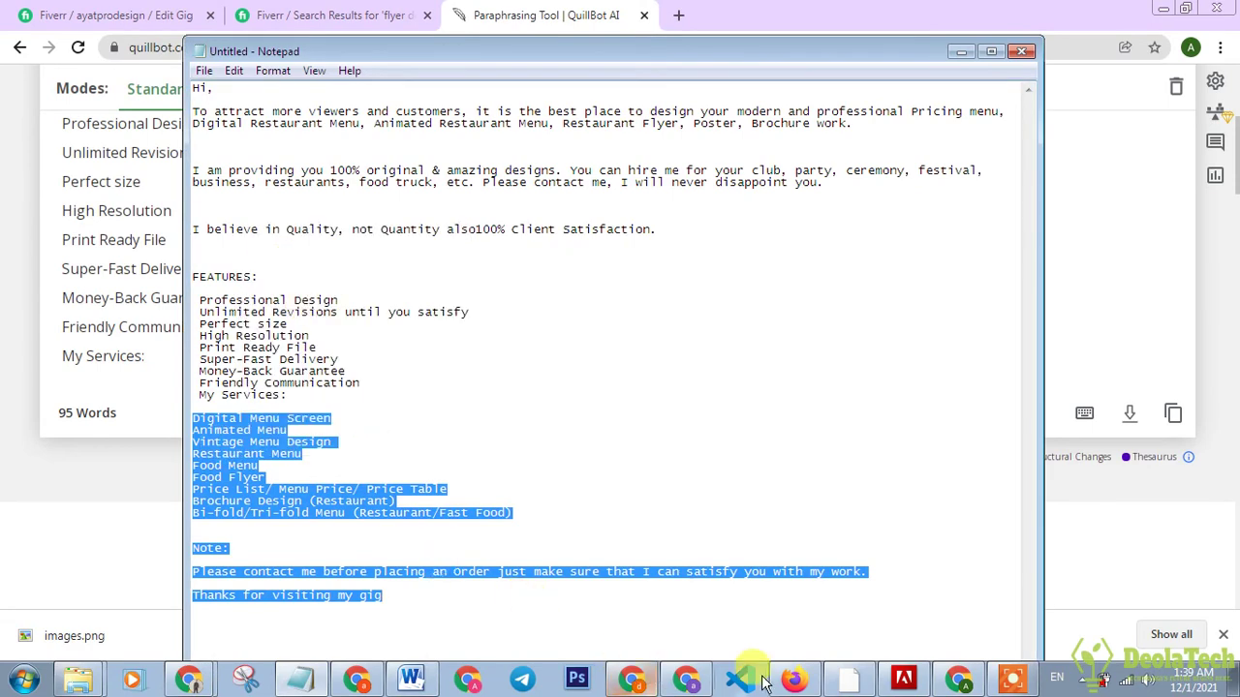
left_click(959, 680)
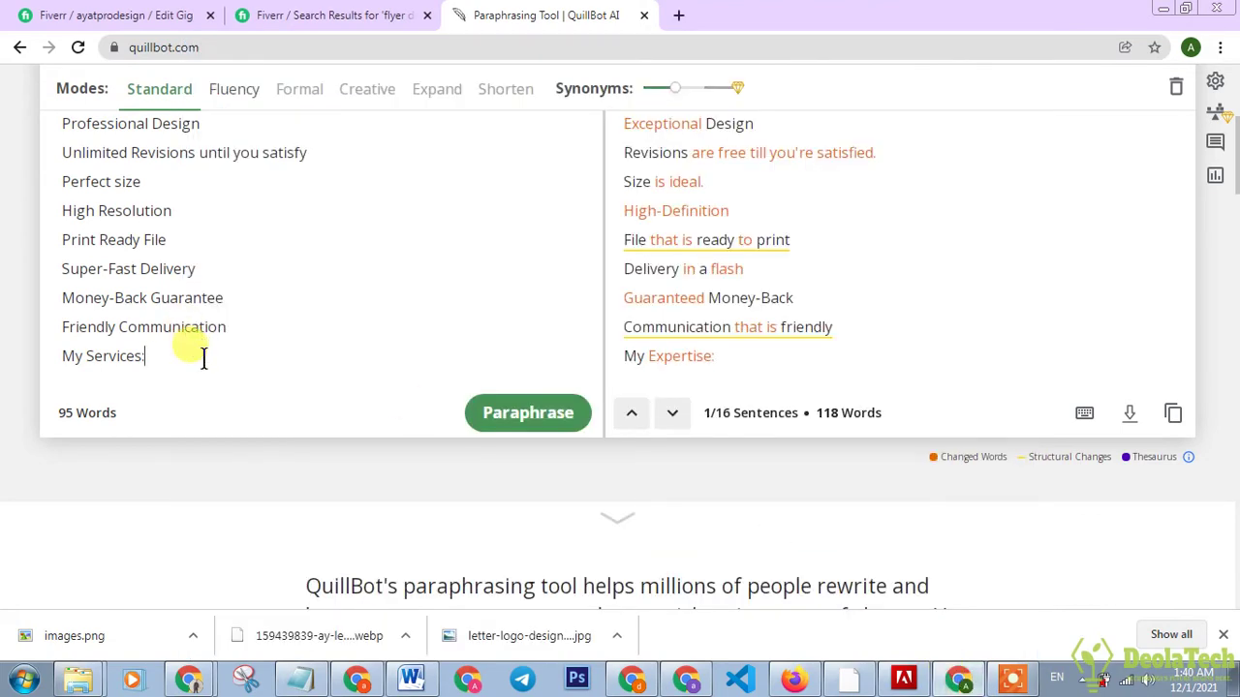
left_click(203, 357)
key("ctrl+a")
scroll(42, 64, "up", 4)
right_click(110, 317)
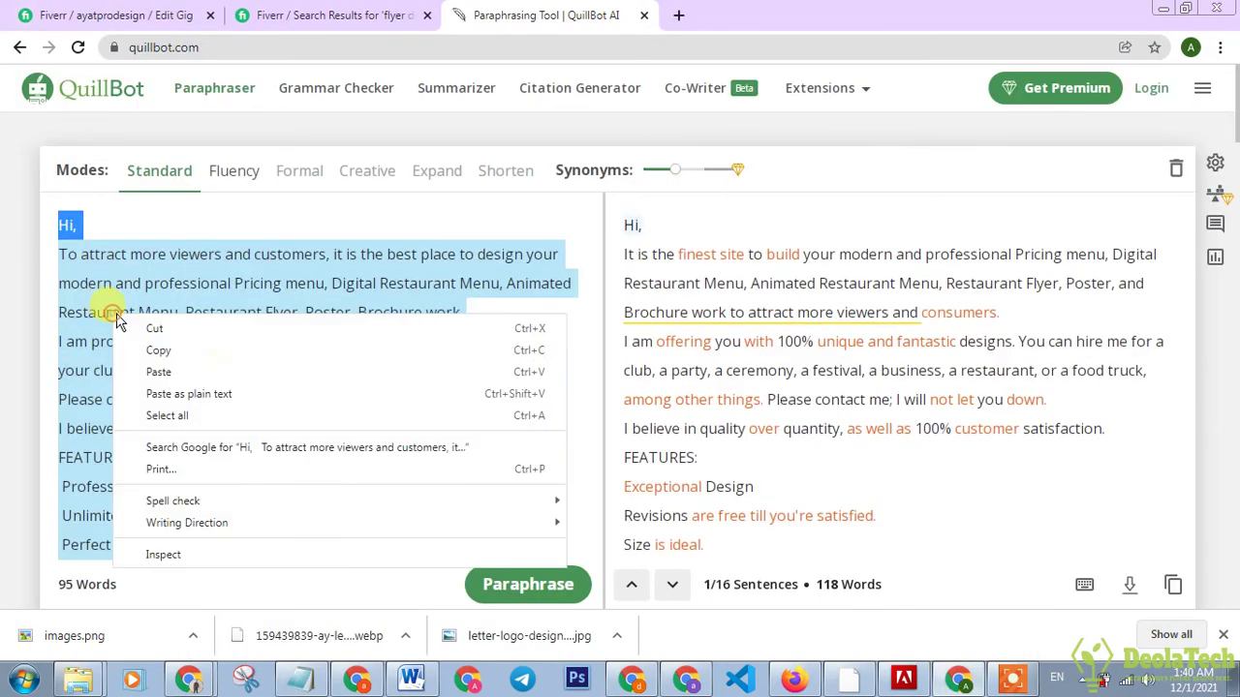
left_click(158, 372)
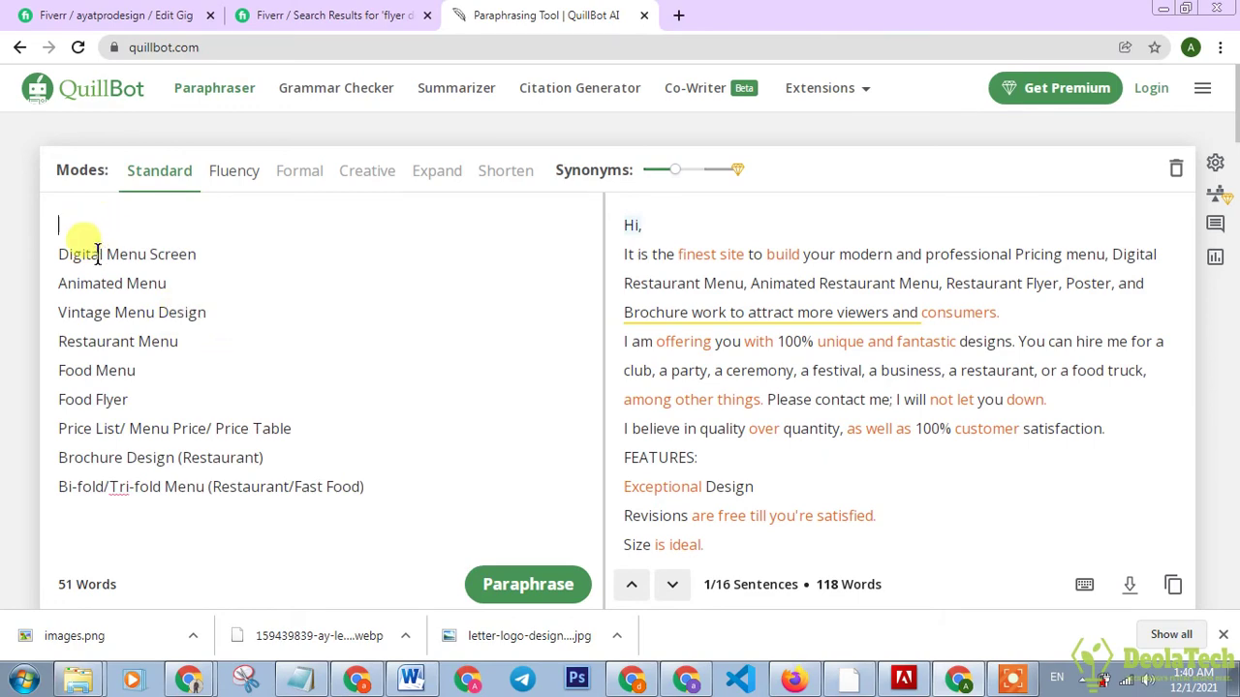
Remove the blank lines around the list, note and thanks line, then paraphrase it
key("Delete")
scroll(222, 343, "down", 3)
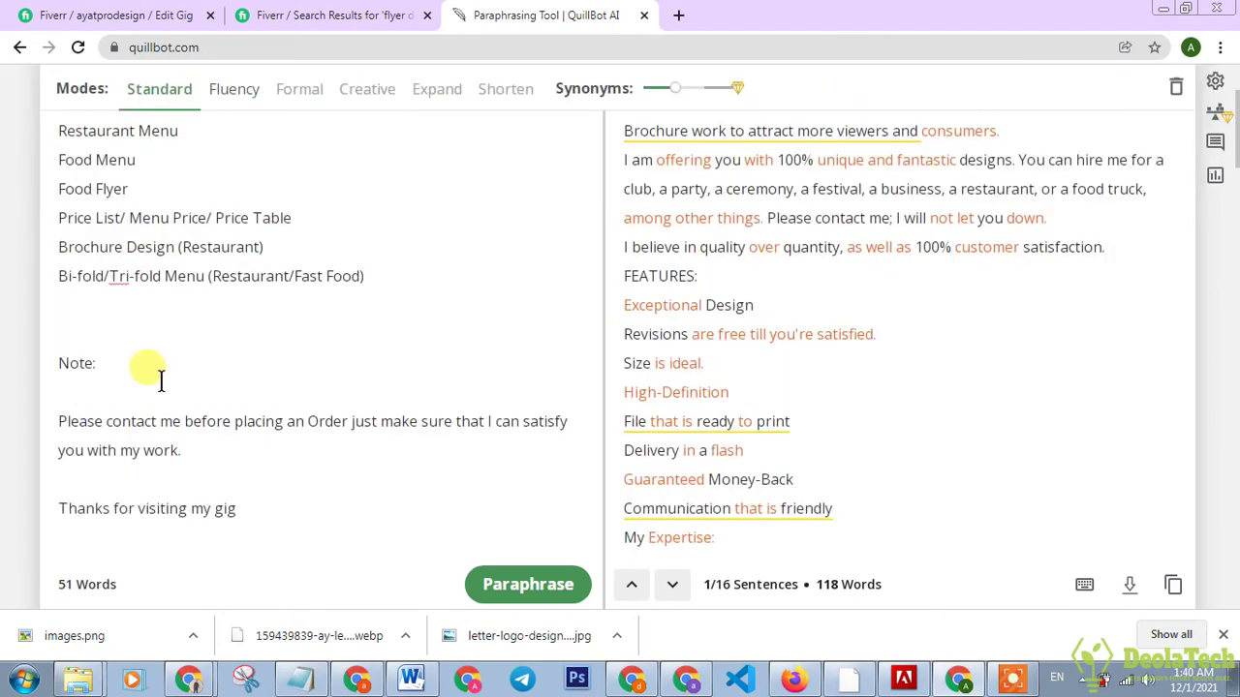
left_click(83, 302)
key("Delete")
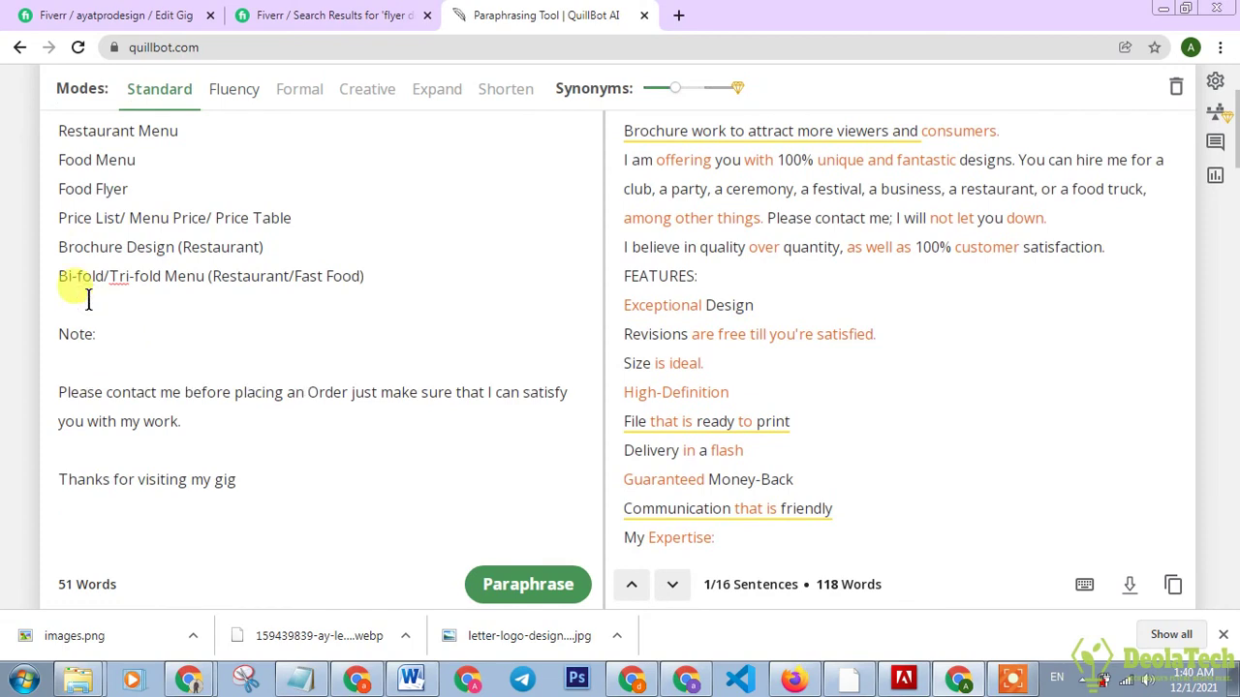
left_click(60, 364)
key("Delete")
left_click(62, 422)
key("Delete")
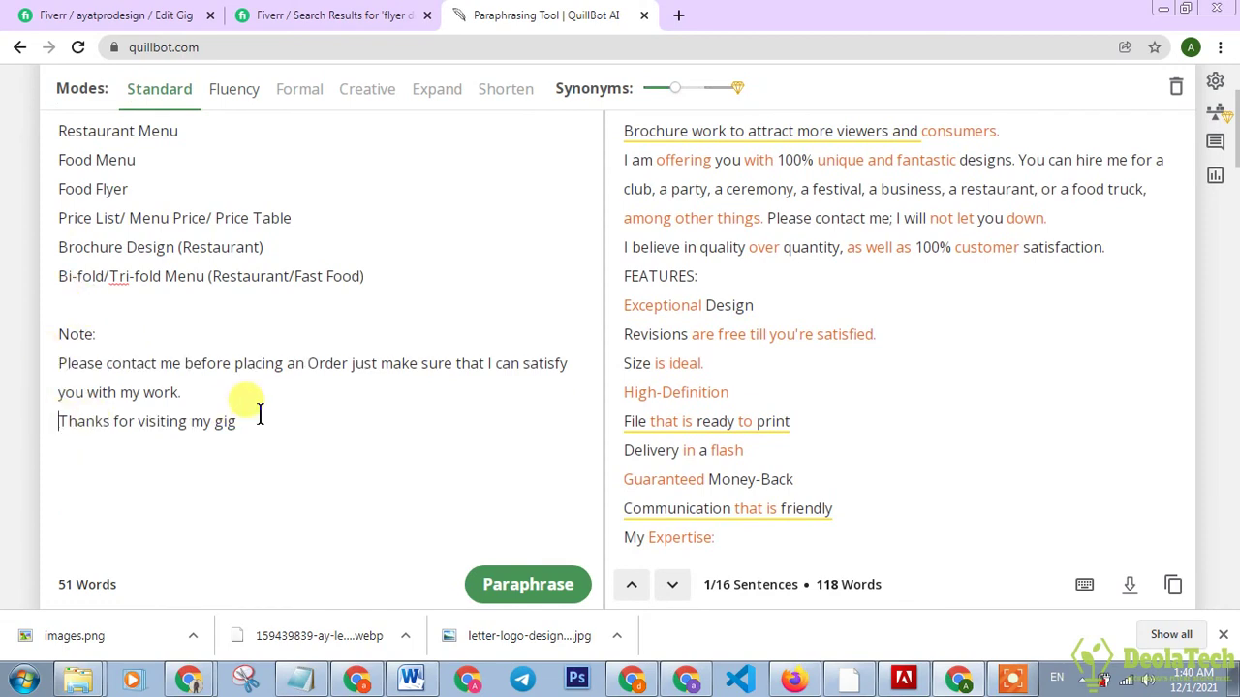
left_click(526, 584)
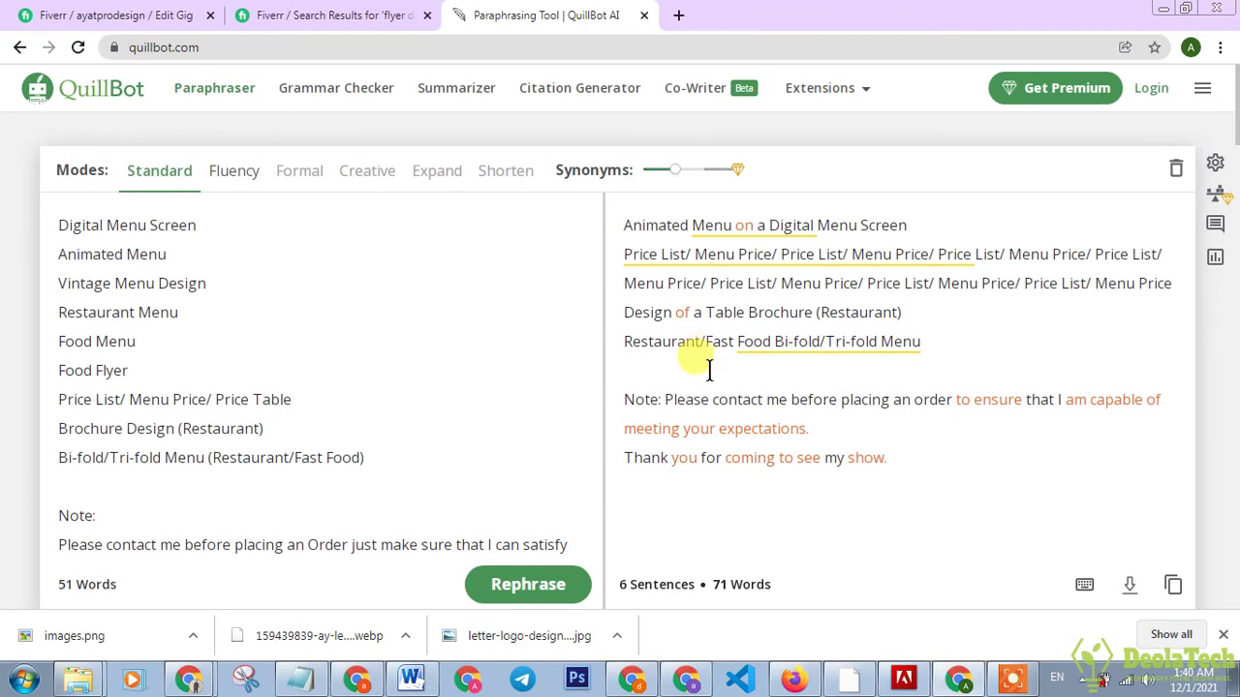
Review the paraphrase and synonyms for 'show', then copy the full paraphrased text back to Fiverr
scroll(708, 368, "down", 2)
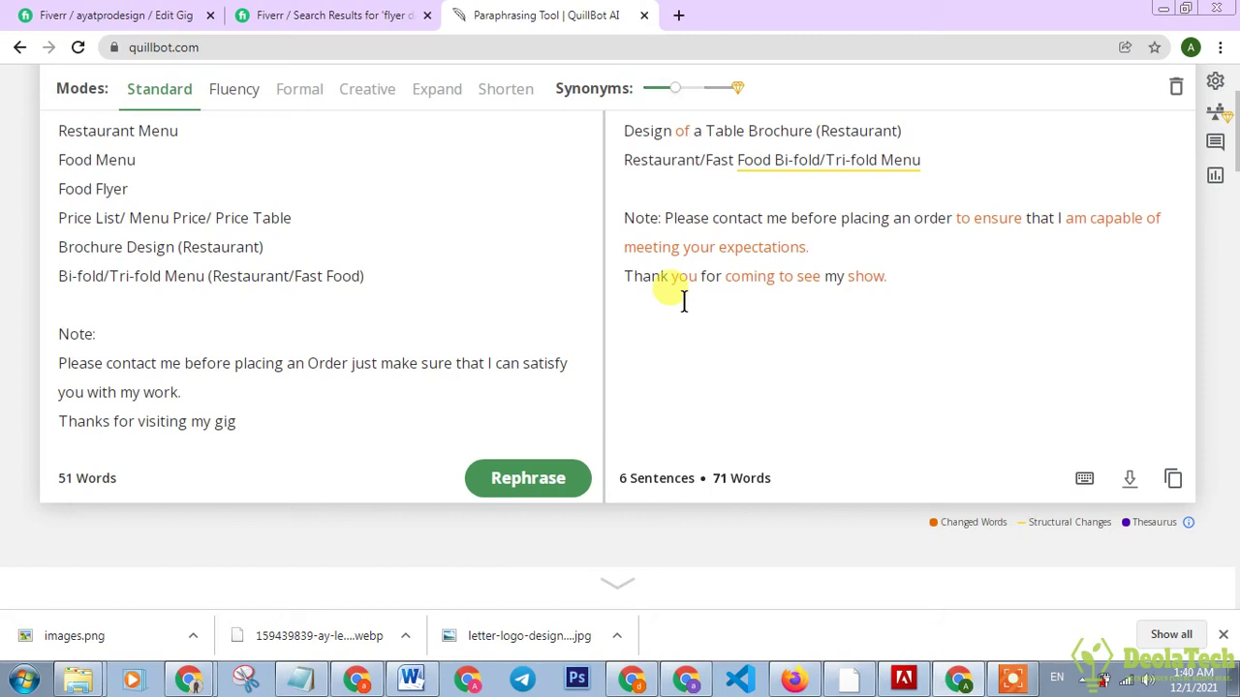
left_click(857, 281)
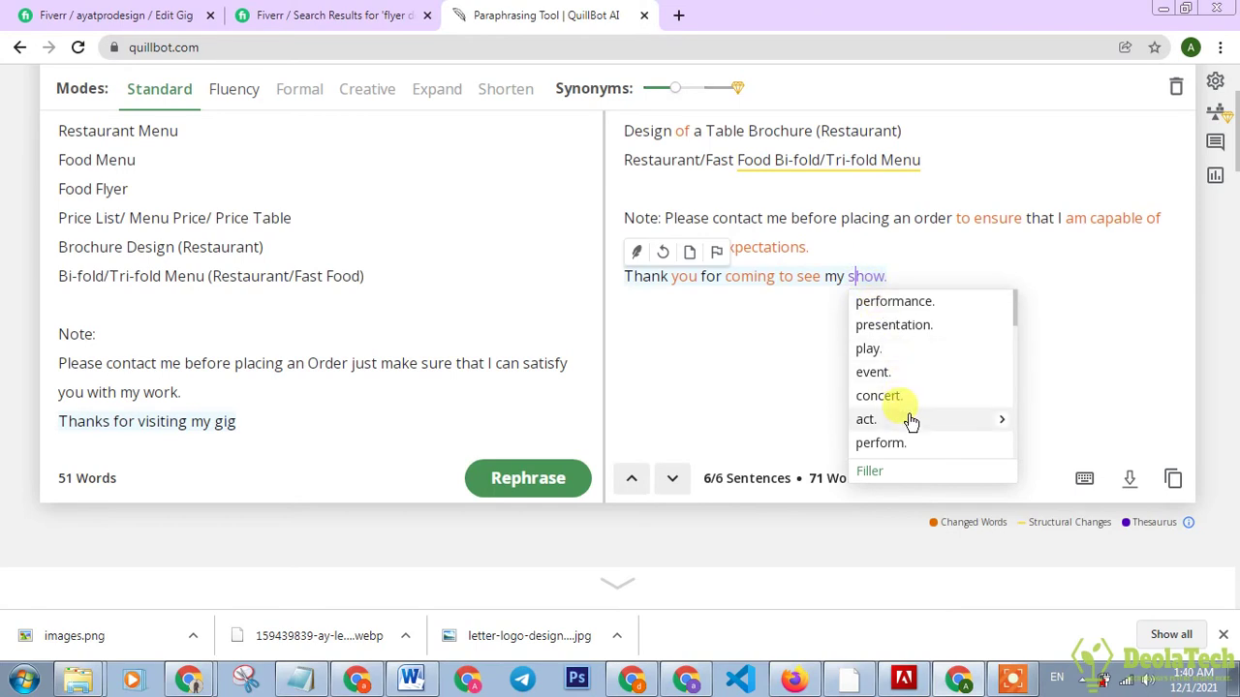
scroll(913, 382, "down", 1)
scroll(913, 385, "down", 10)
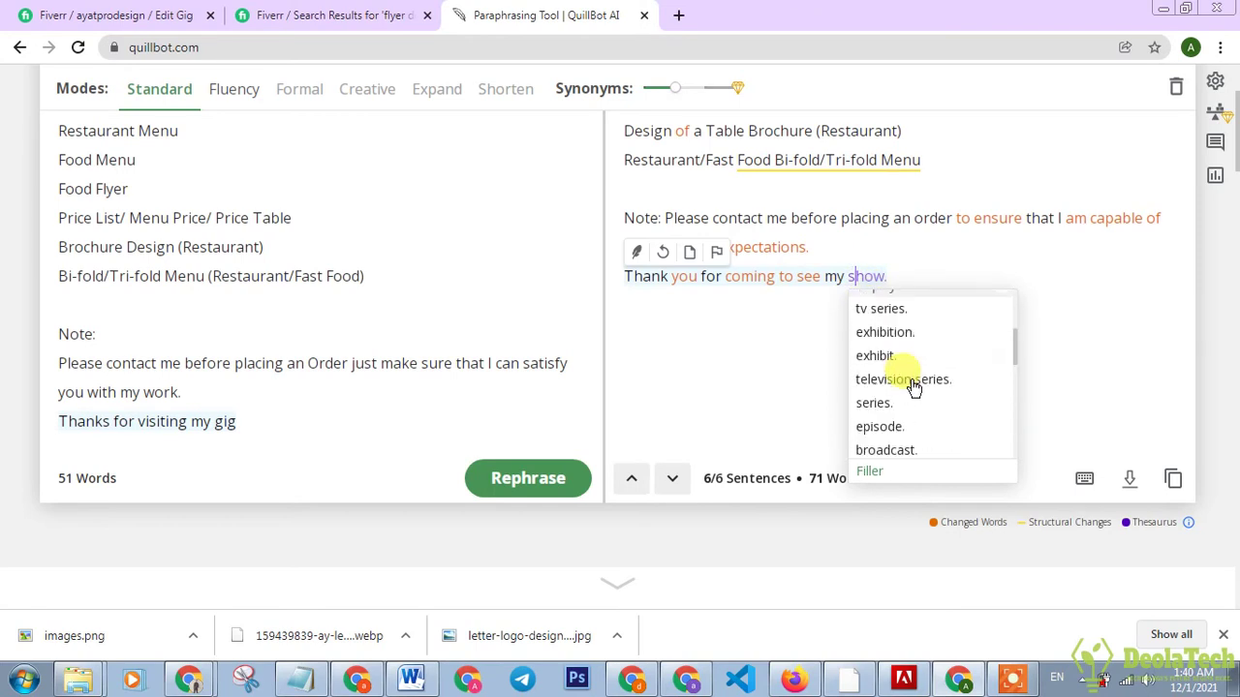
scroll(913, 386, "down", 4)
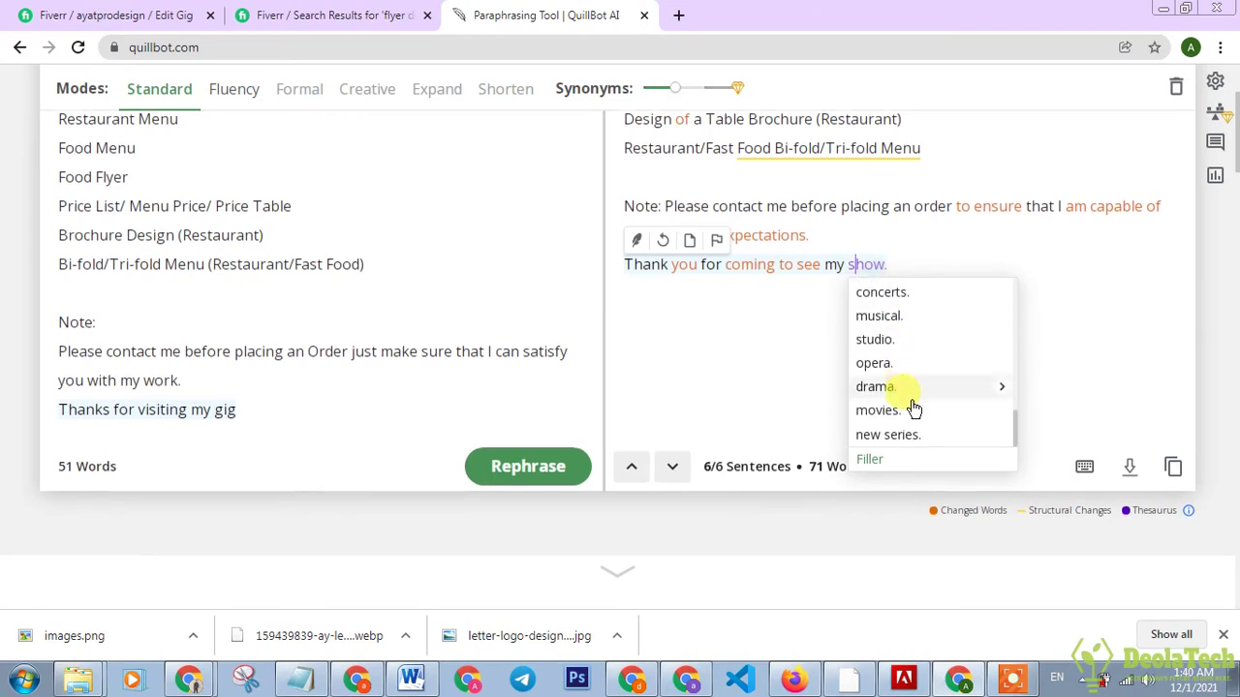
scroll(910, 277, "up", 4)
scroll(910, 277, "up", 10)
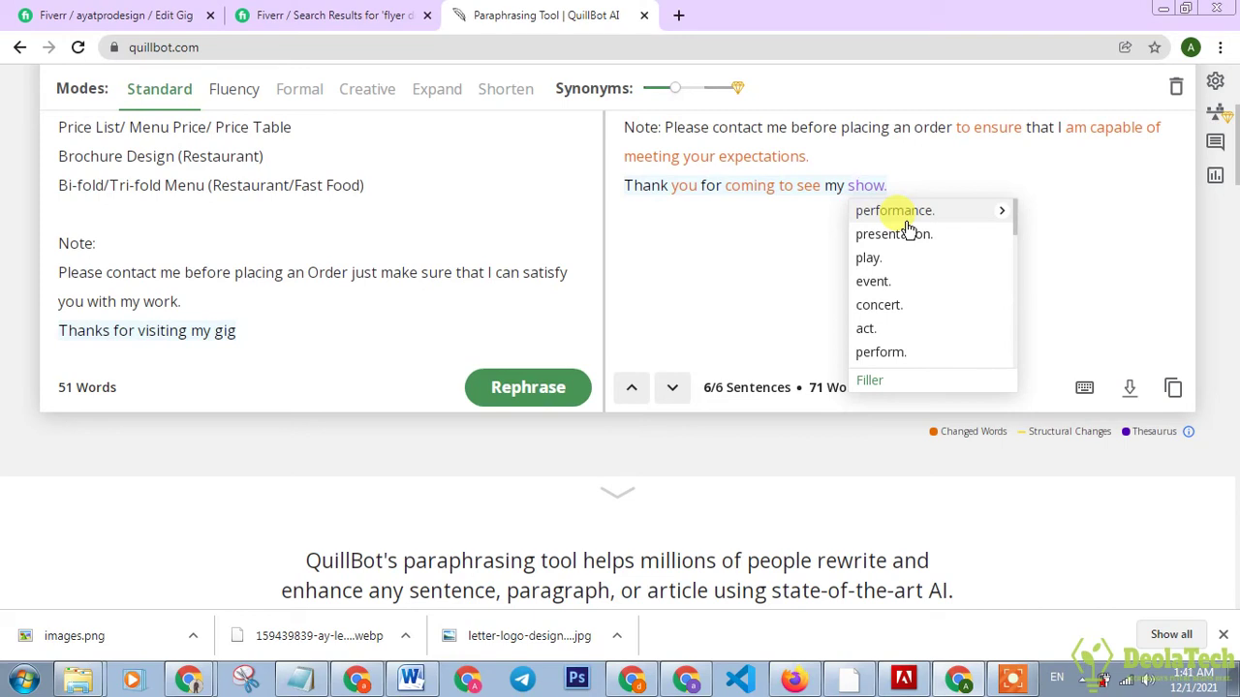
left_click(971, 155)
left_click(1173, 387)
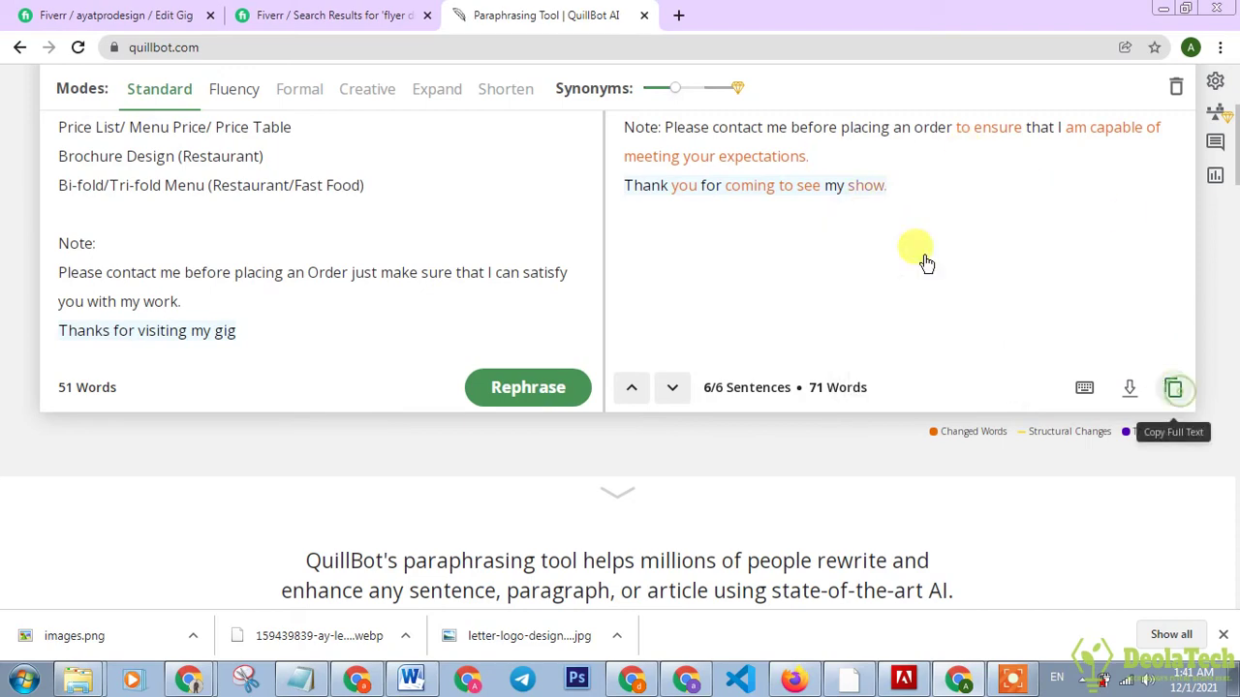
left_click(117, 15)
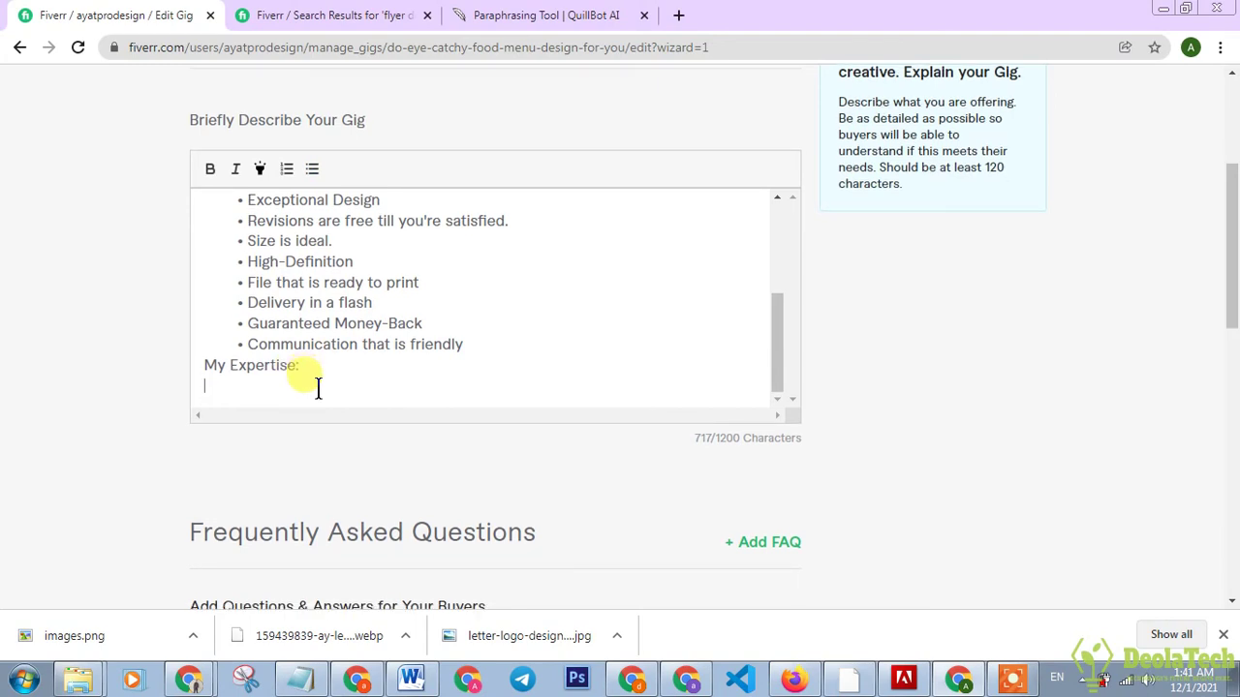
Paste the paraphrased services list, note and thanks line onto the empty line under My Expertise
scroll(315, 382, "down", 2)
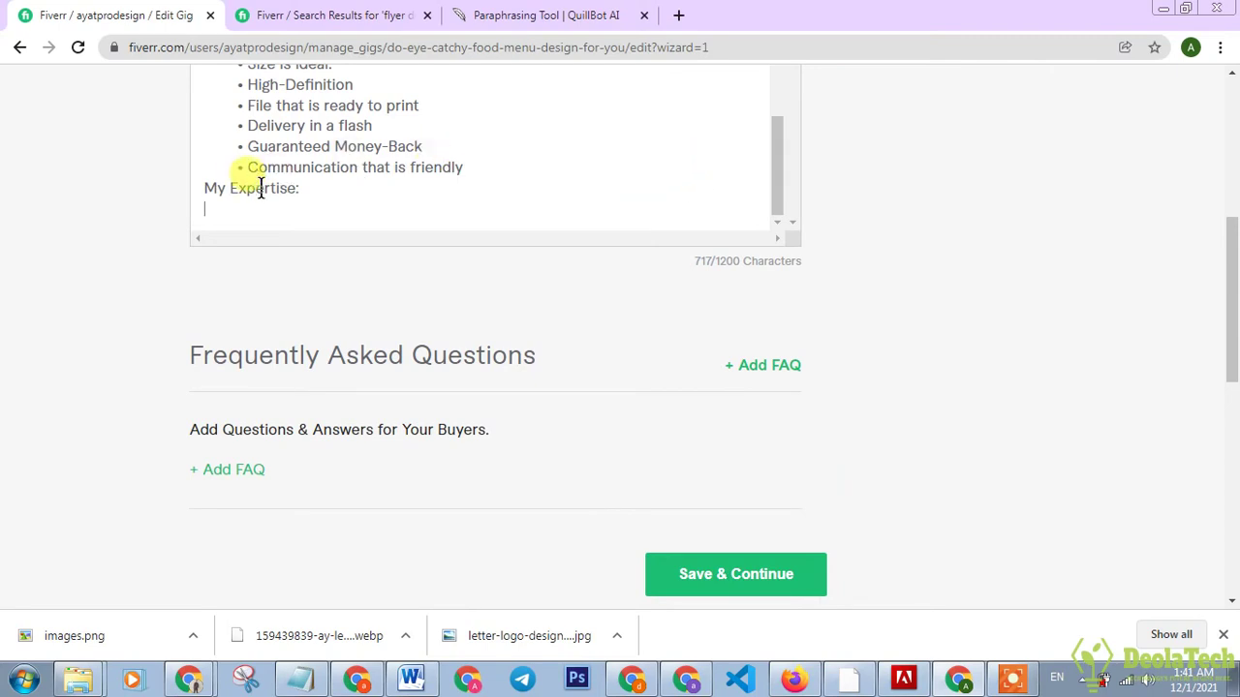
right_click(214, 207)
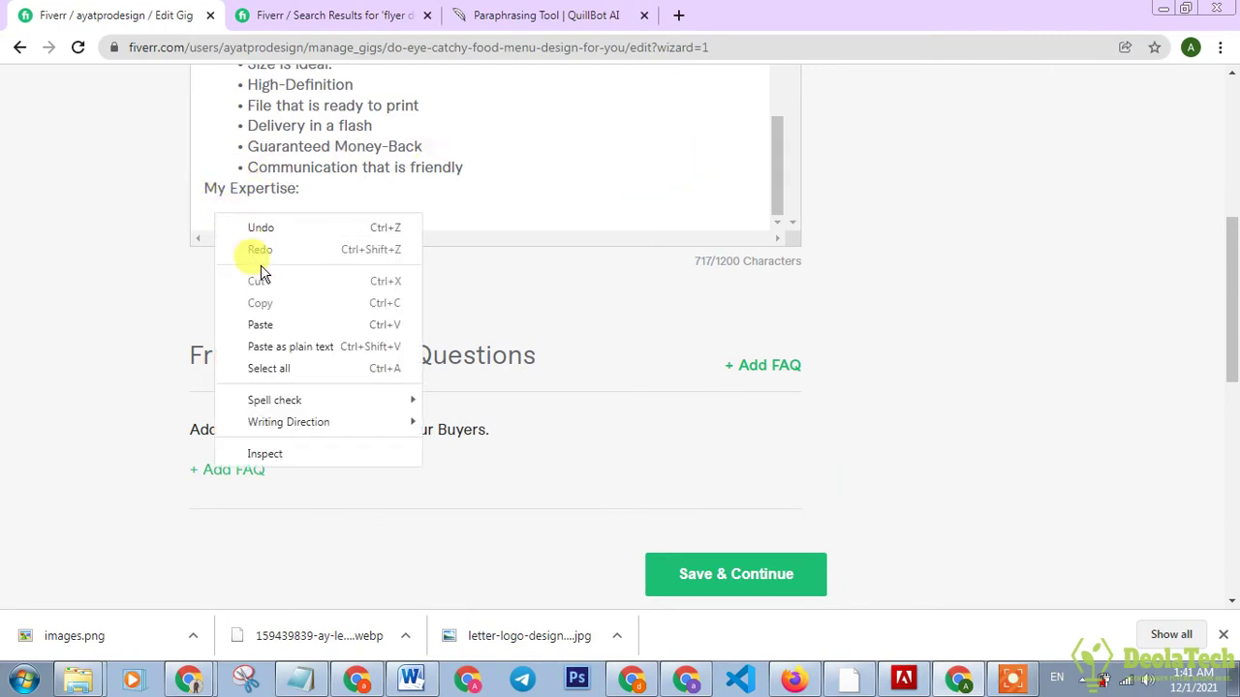
left_click(297, 323)
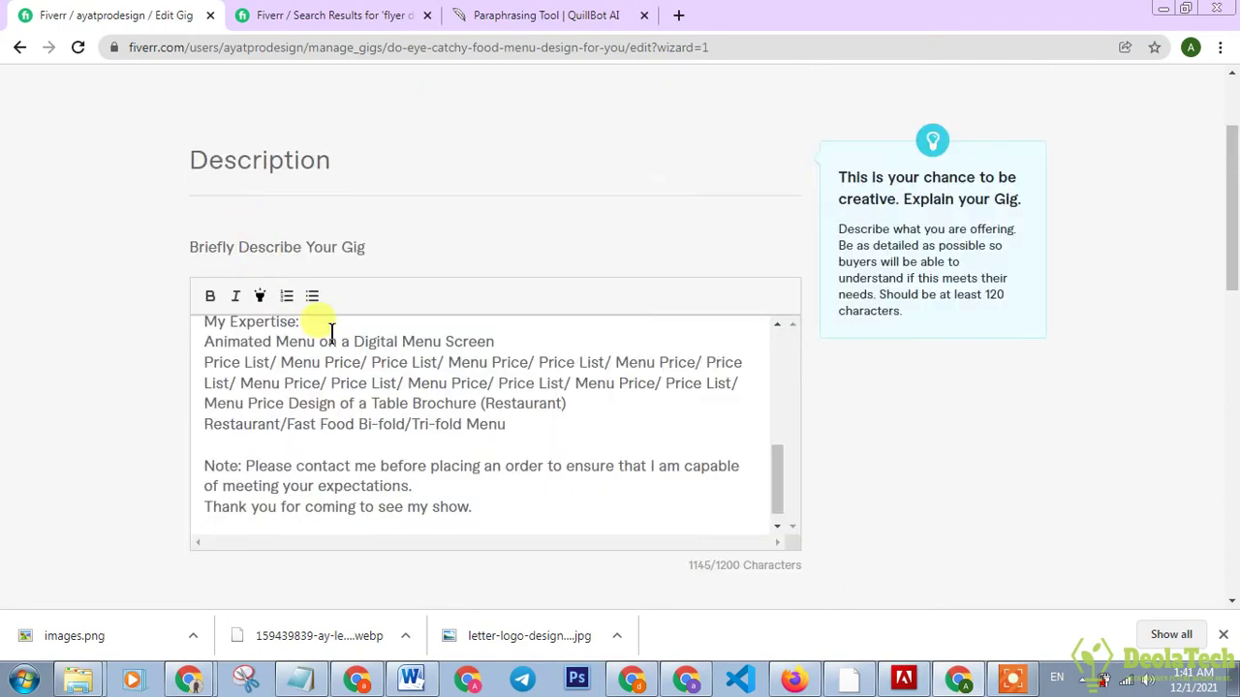
scroll(405, 436, "down", 1)
scroll(404, 455, "up", 1)
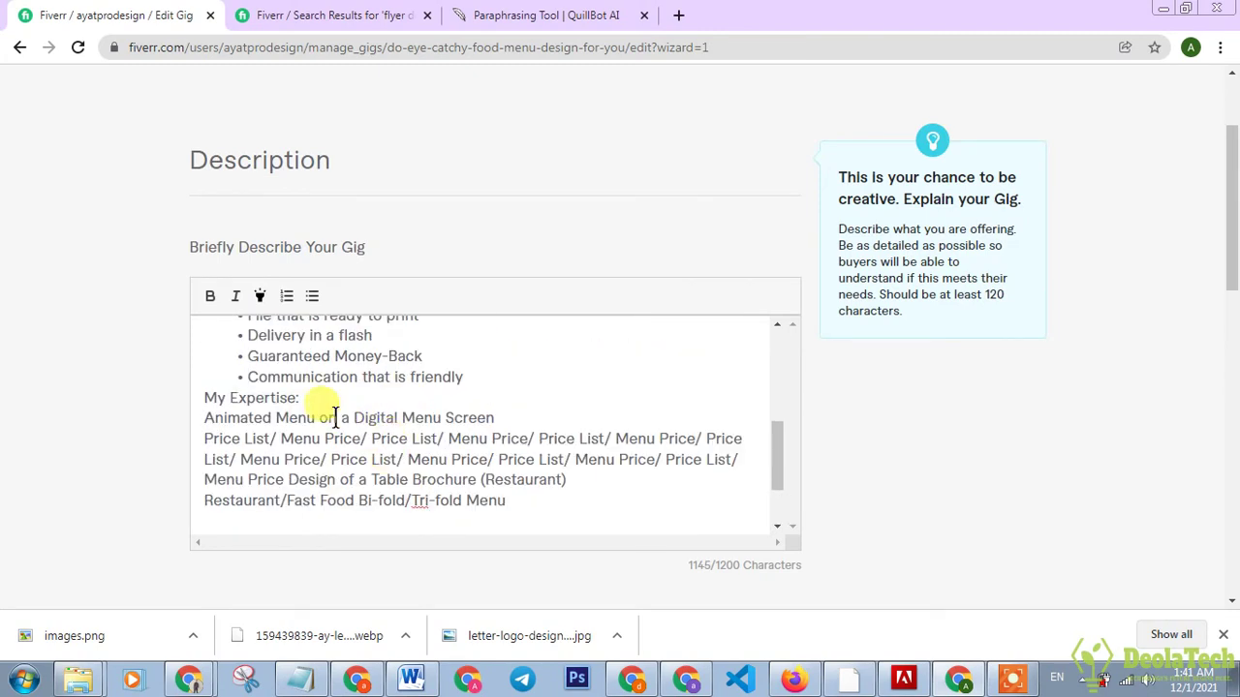
left_click(441, 354)
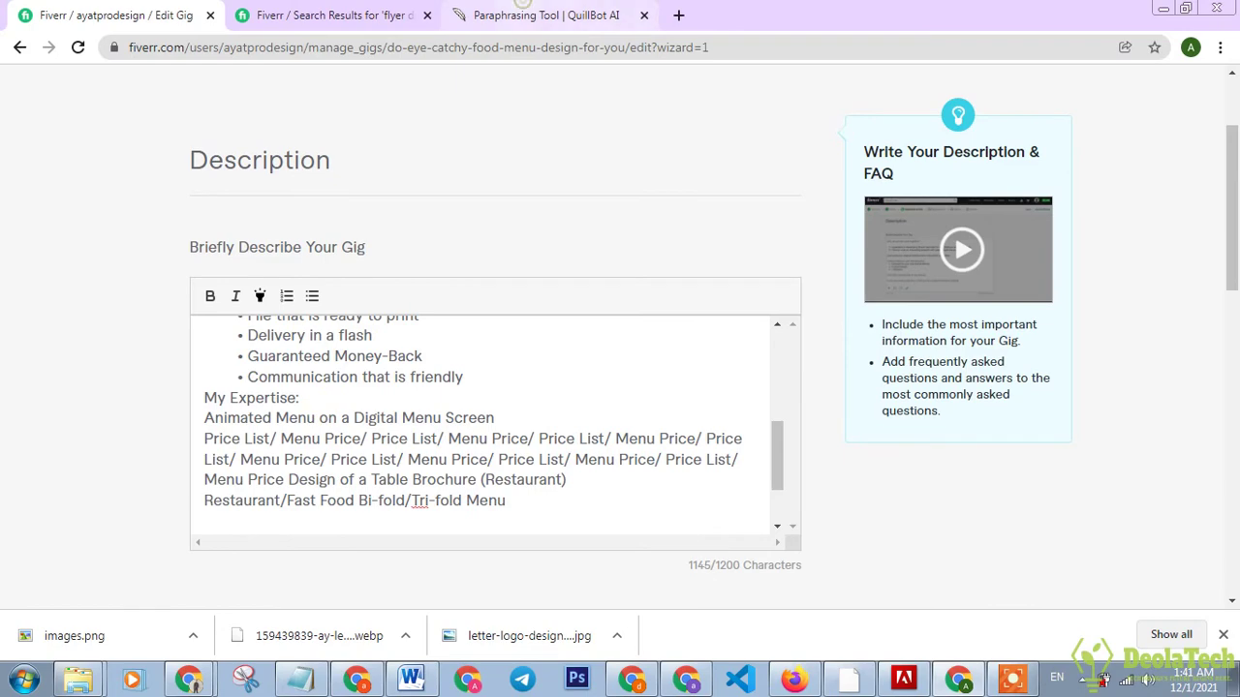
left_click(523, 15)
scroll(216, 277, "up", 5)
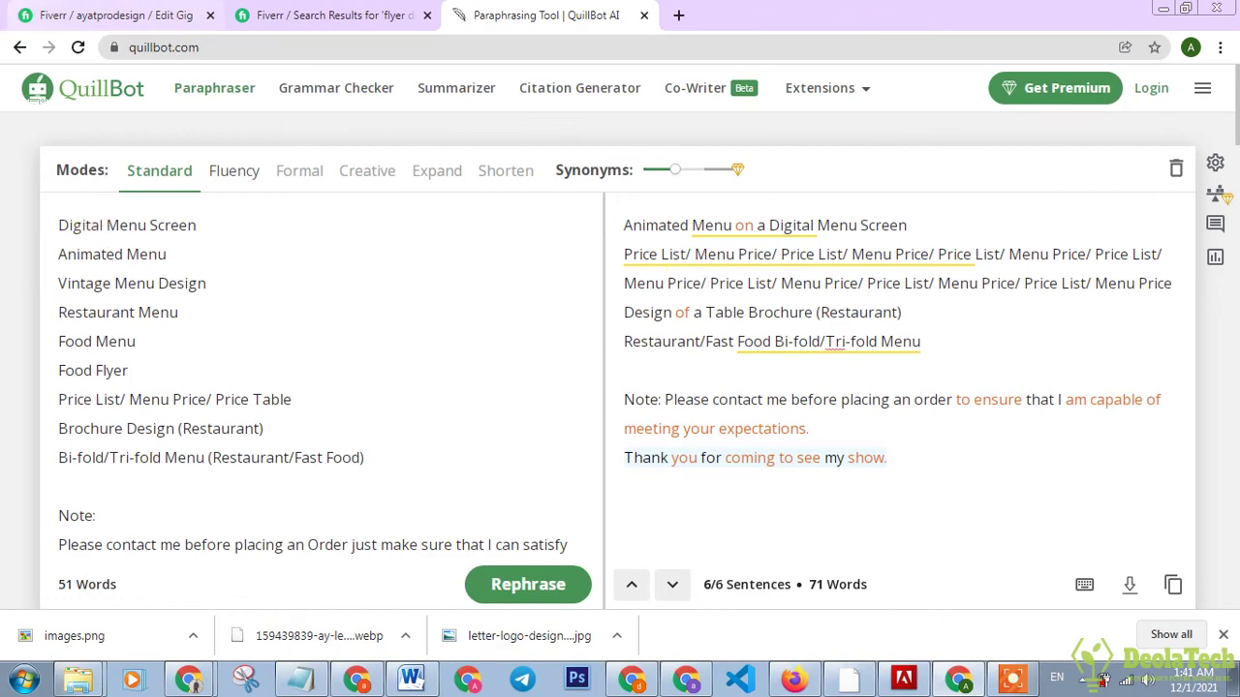
Break the first expertise line after 'Animated Menu', deleting 'on a ' before Digital Menu Screen
left_click(75, 18)
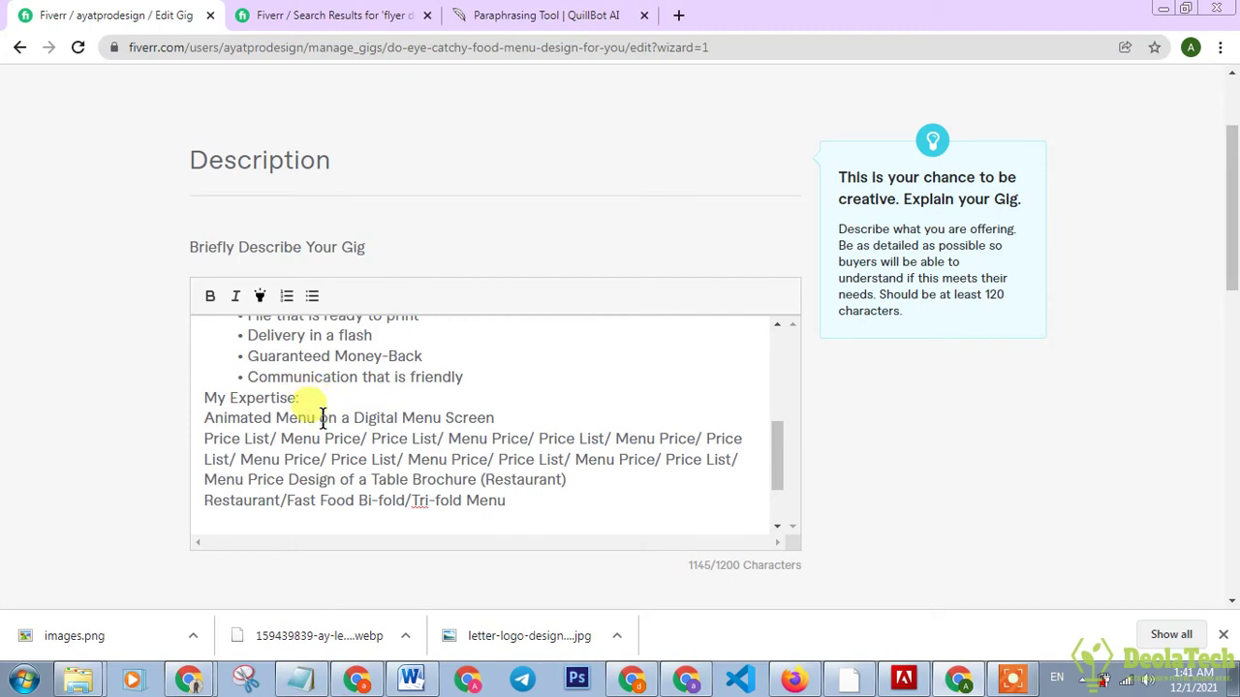
left_click(321, 417)
key("Return")
key("Delete")
key("Delete")
key("Delete")
key("Delete")
key("Delete")
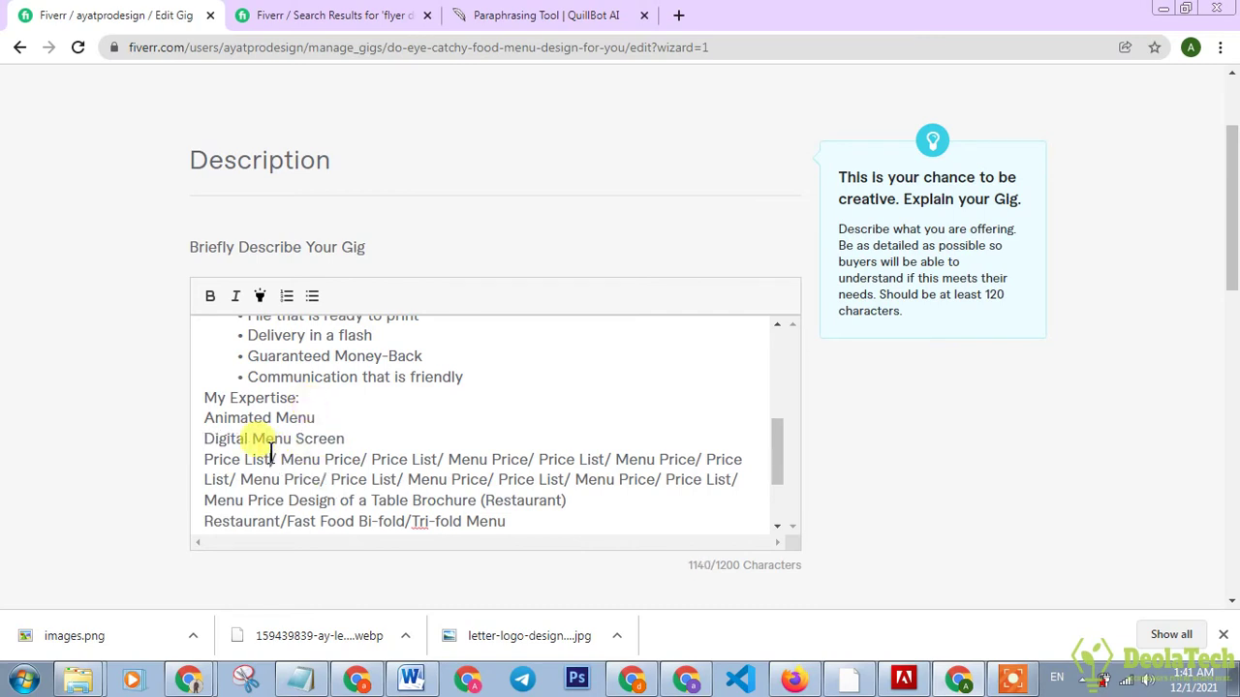
left_click(542, 14)
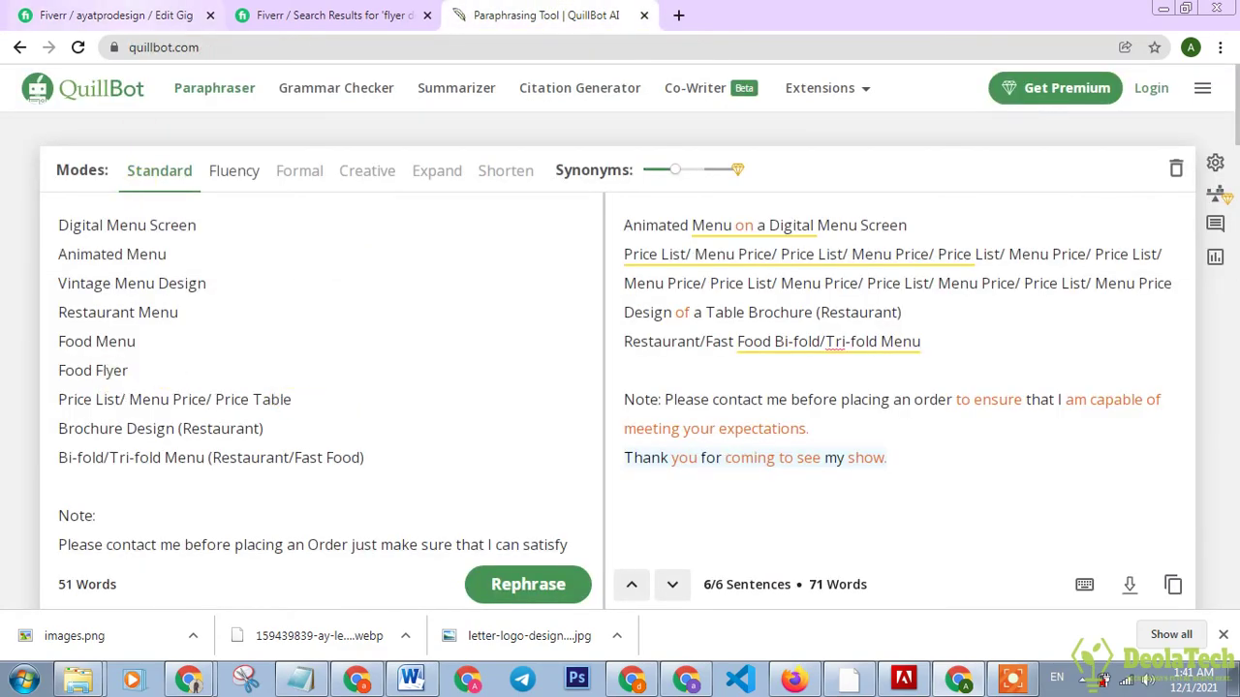
left_click(117, 15)
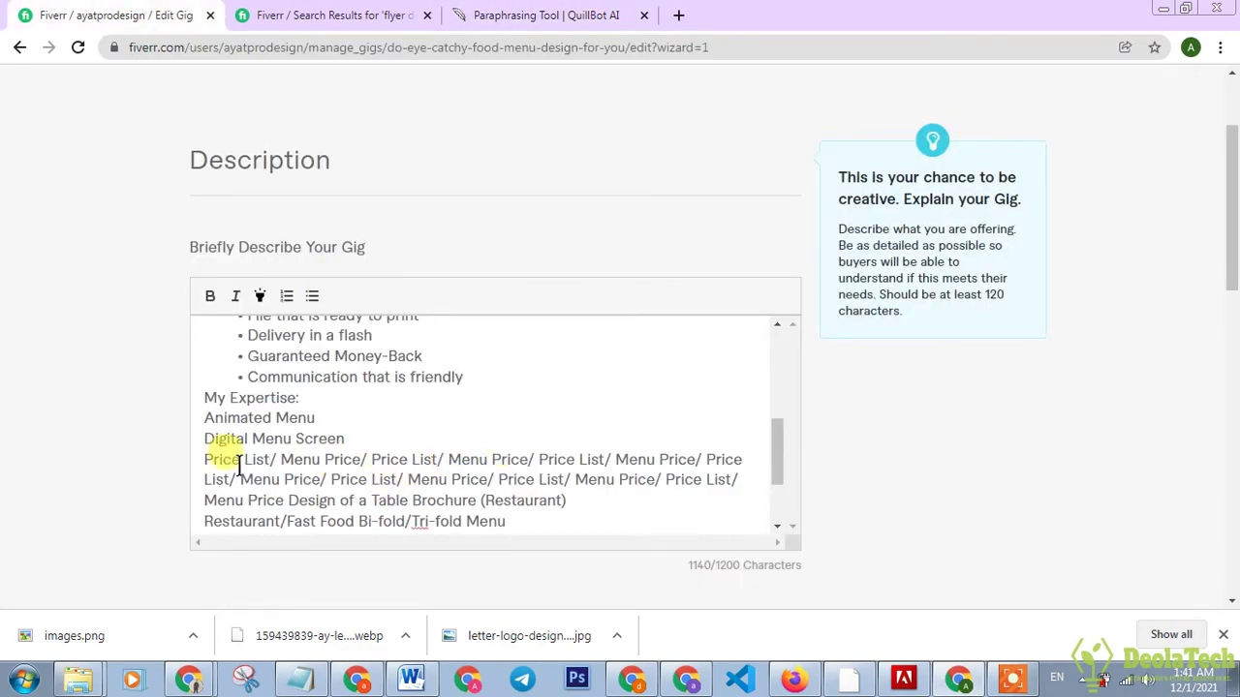
left_click(542, 14)
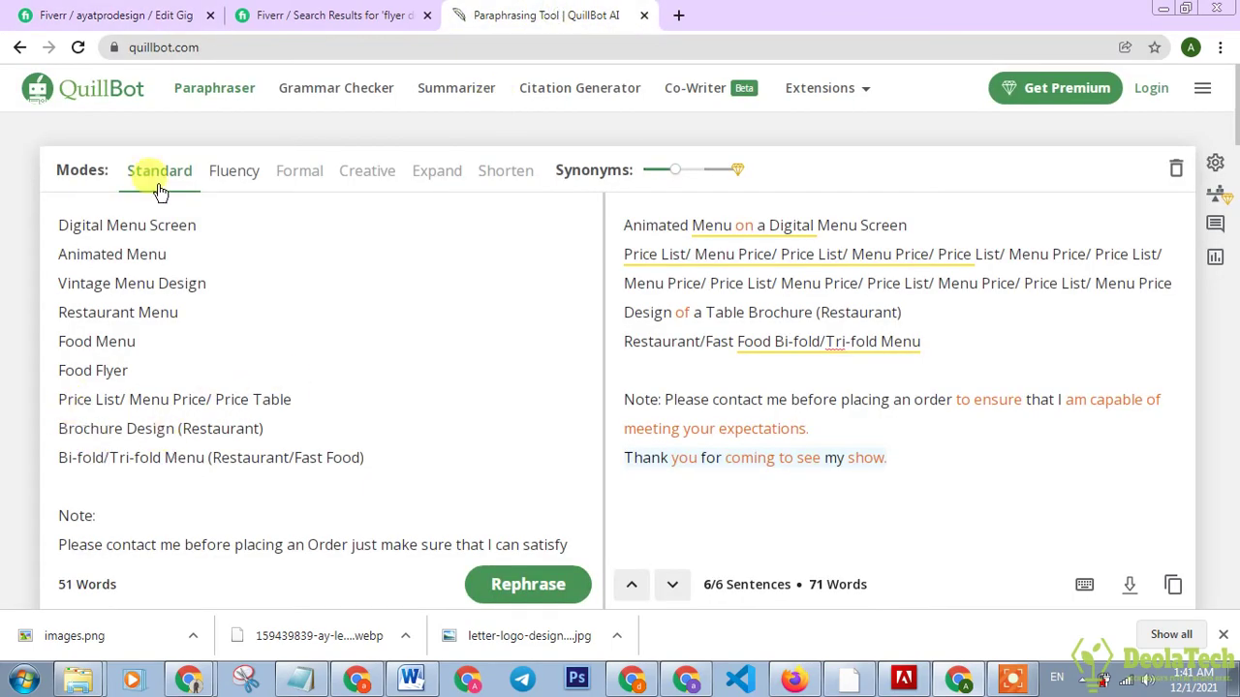
left_click(126, 15)
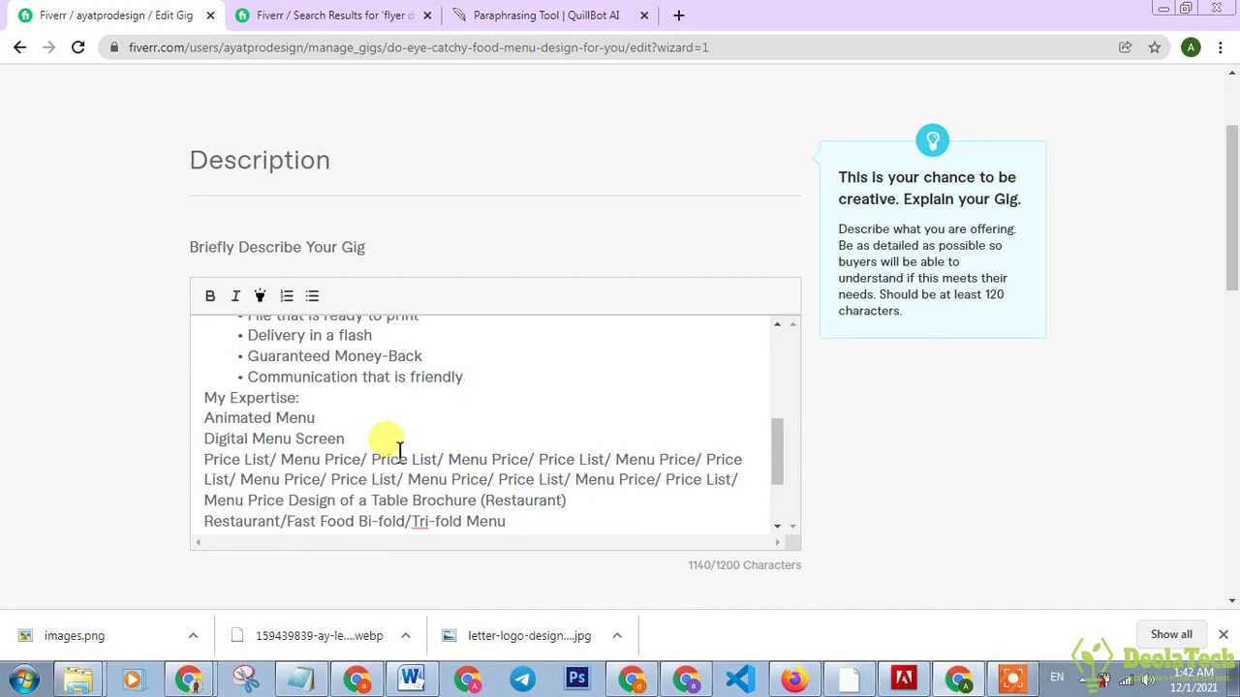
Delete the repeated price entries, keeping one Price List/ Menu Price line and the brochure line separate
left_click_drag(398, 455, 588, 455)
left_click(426, 459)
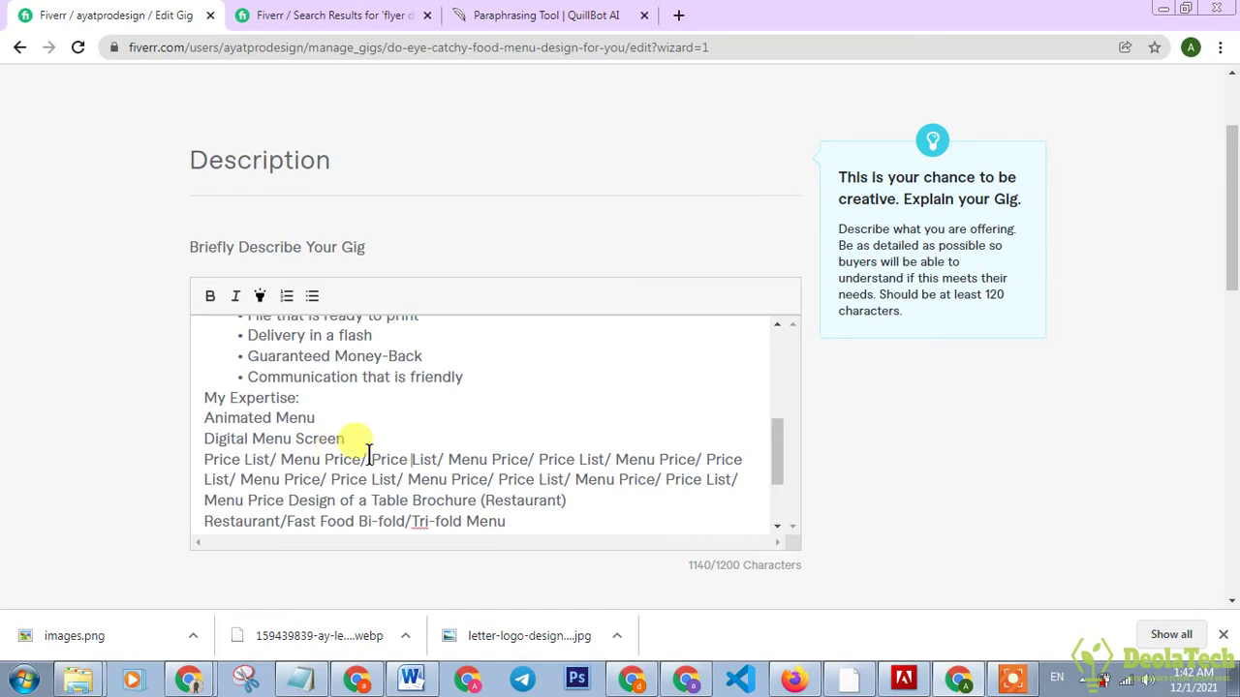
left_click_drag(360, 461, 760, 481)
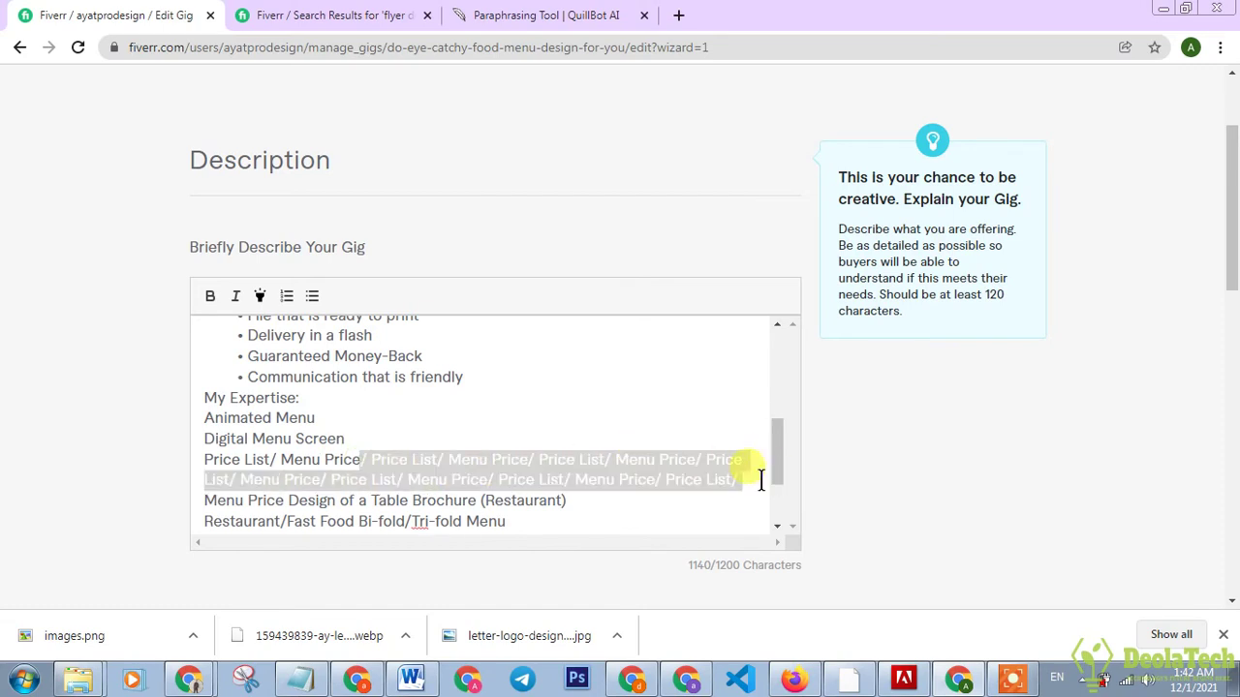
key("BackSpace")
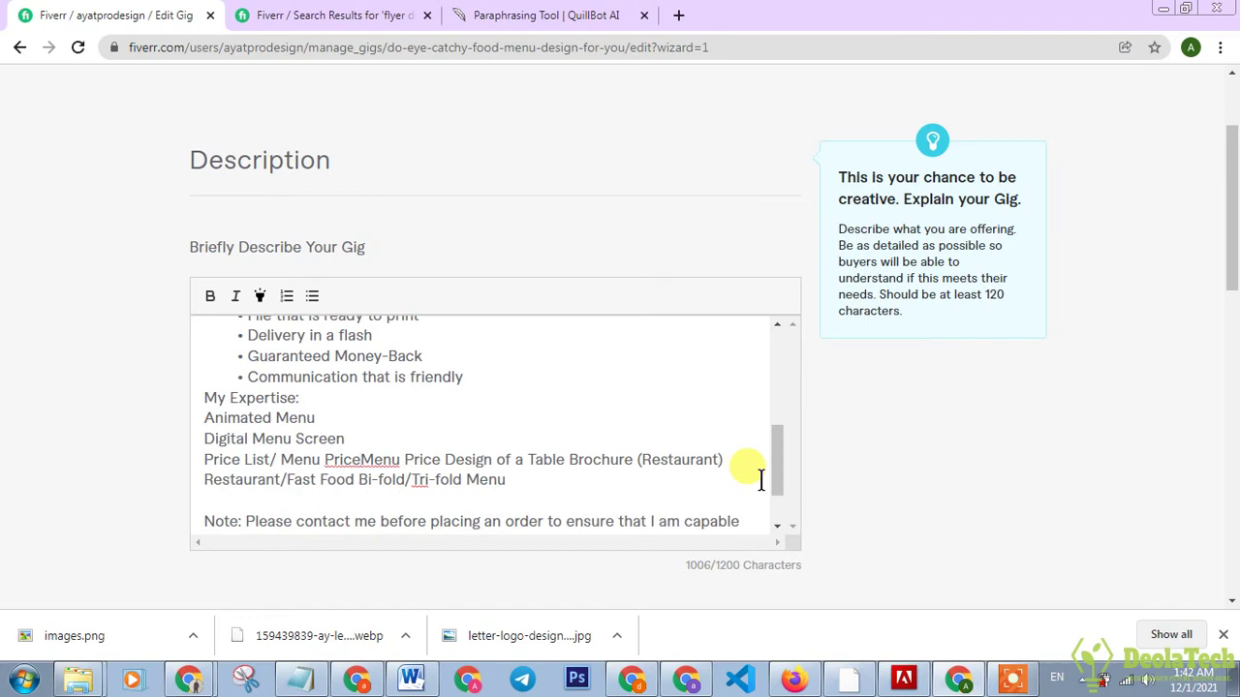
key("Return")
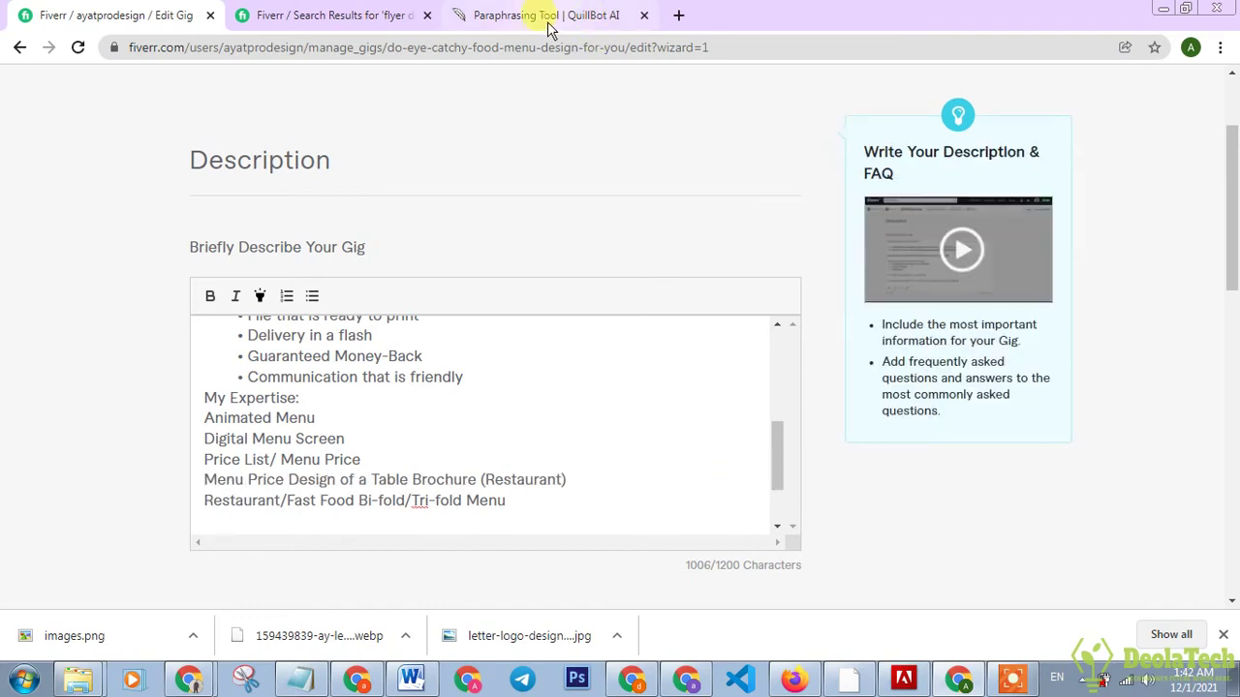
left_click(543, 15)
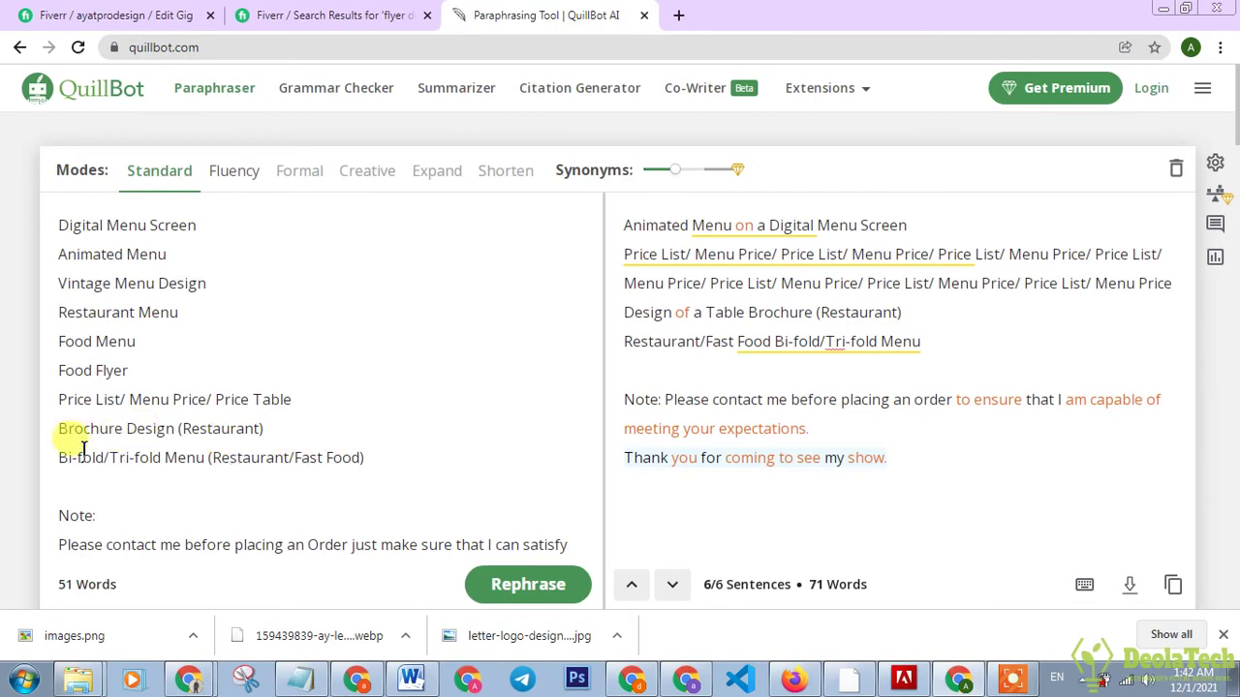
key("ctrl+1")
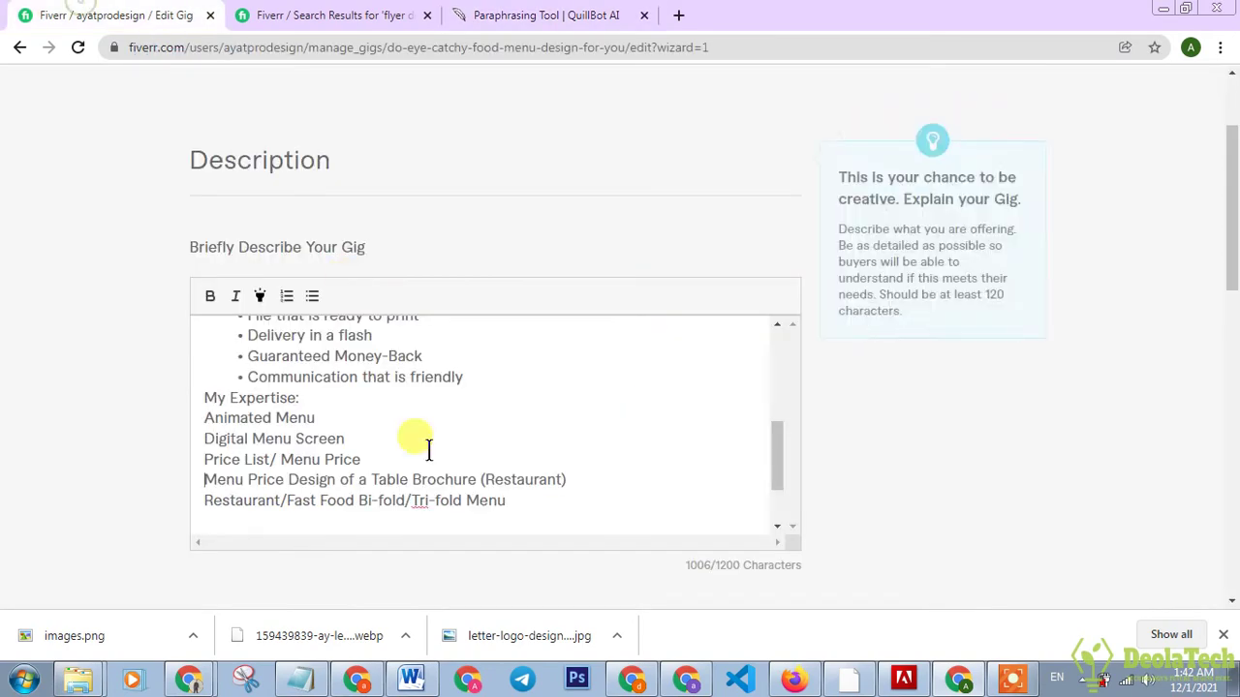
key("ctrl+v")
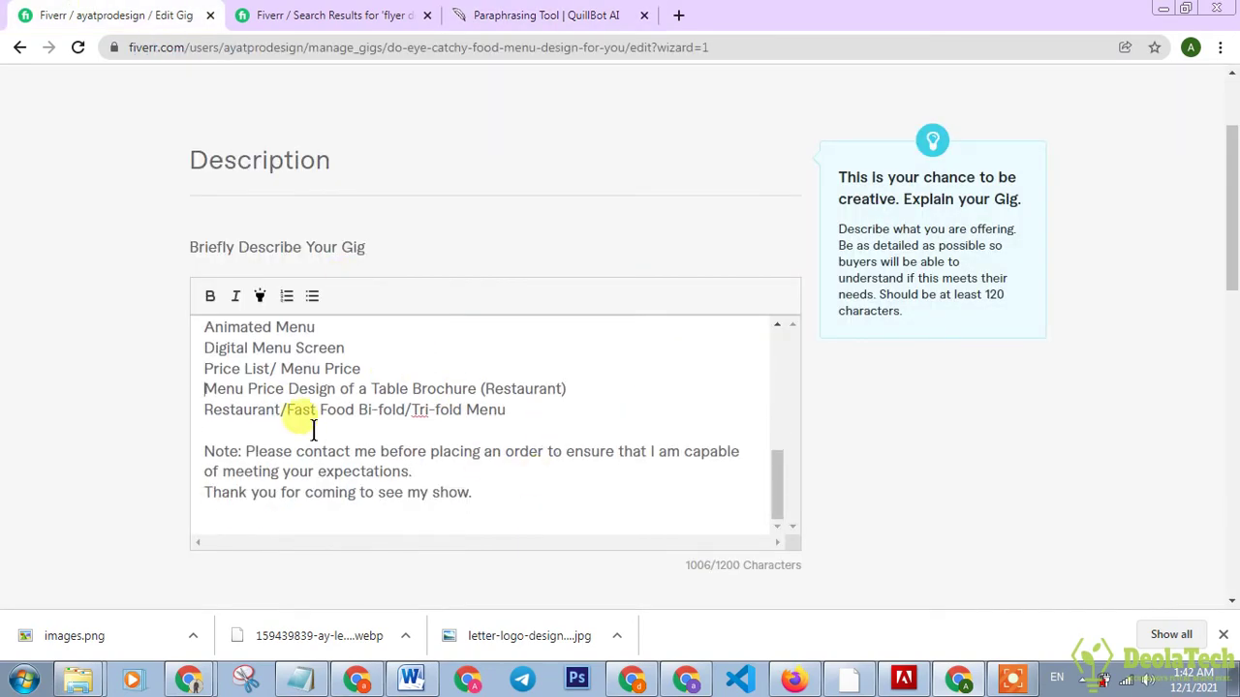
scroll(216, 360, "up", 1)
Format the five My Expertise lines as a bulleted list rather than a numbered one
left_click_drag(202, 414, 602, 497)
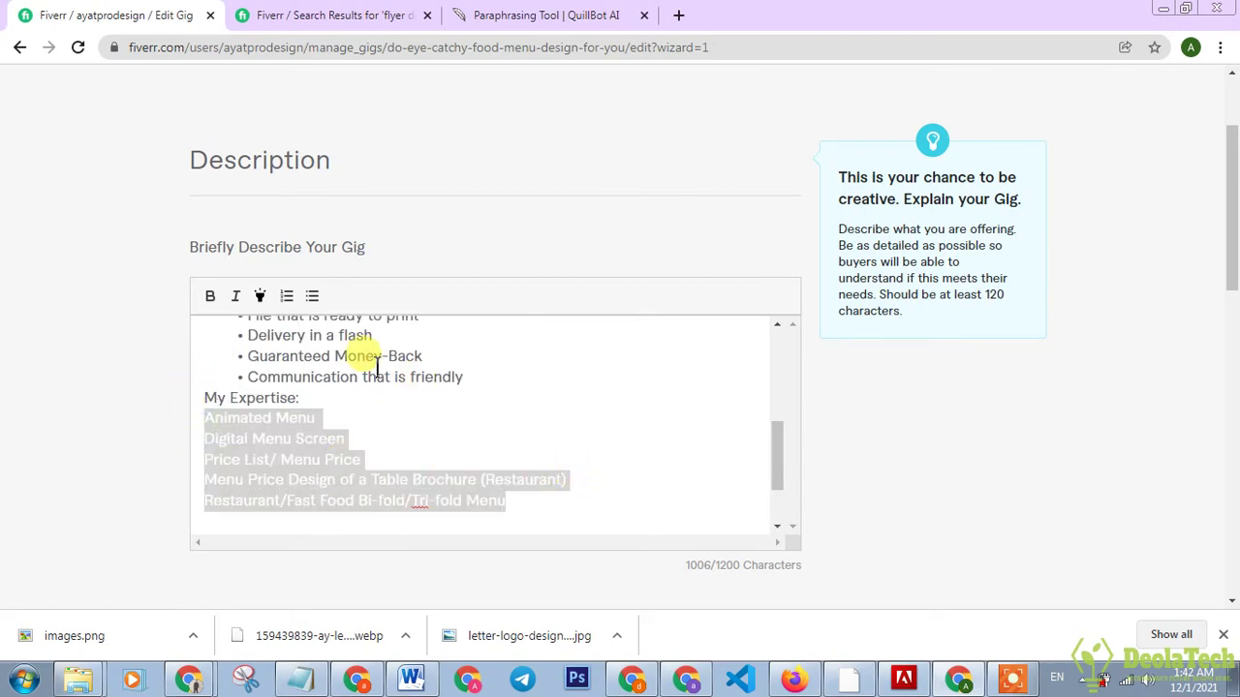
left_click(288, 296)
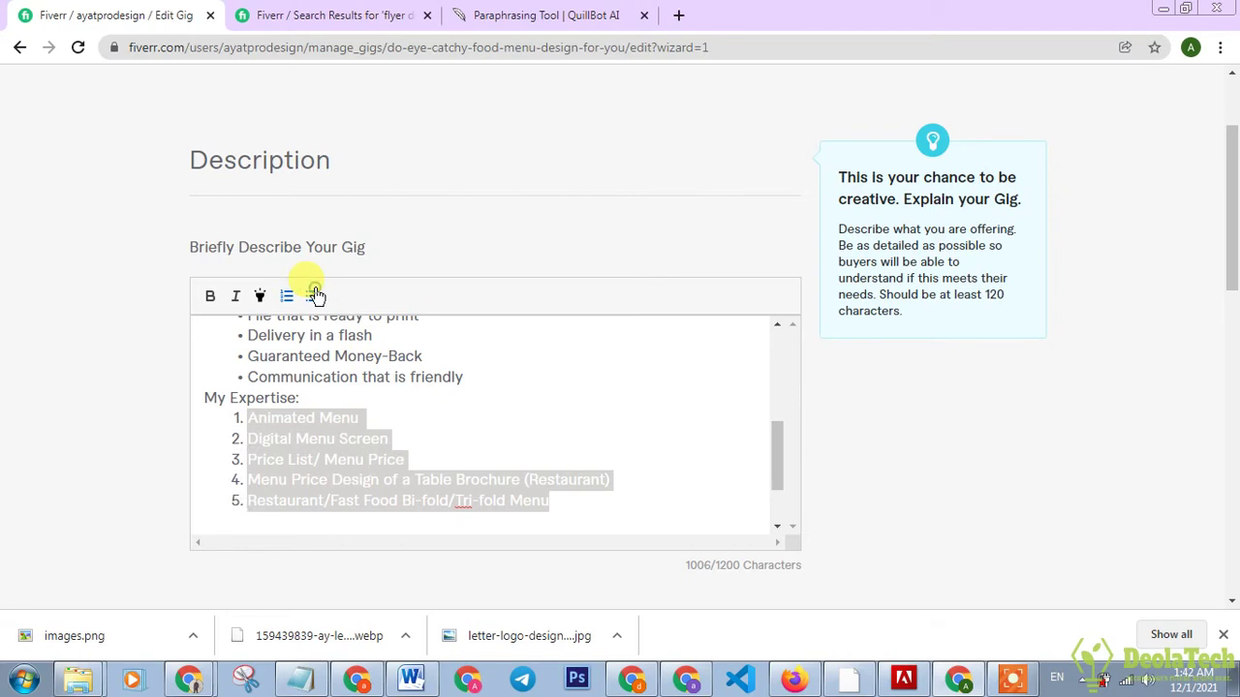
left_click(312, 295)
scroll(451, 476, "down", 1)
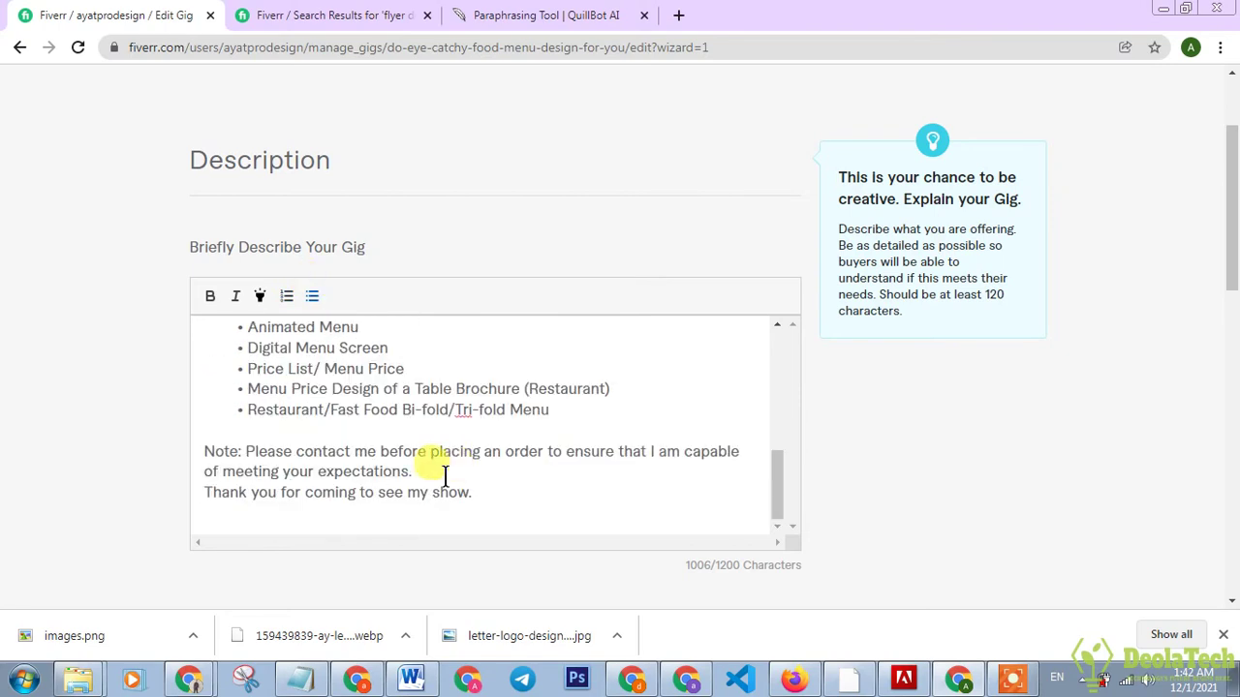
left_click_drag(468, 494, 319, 496)
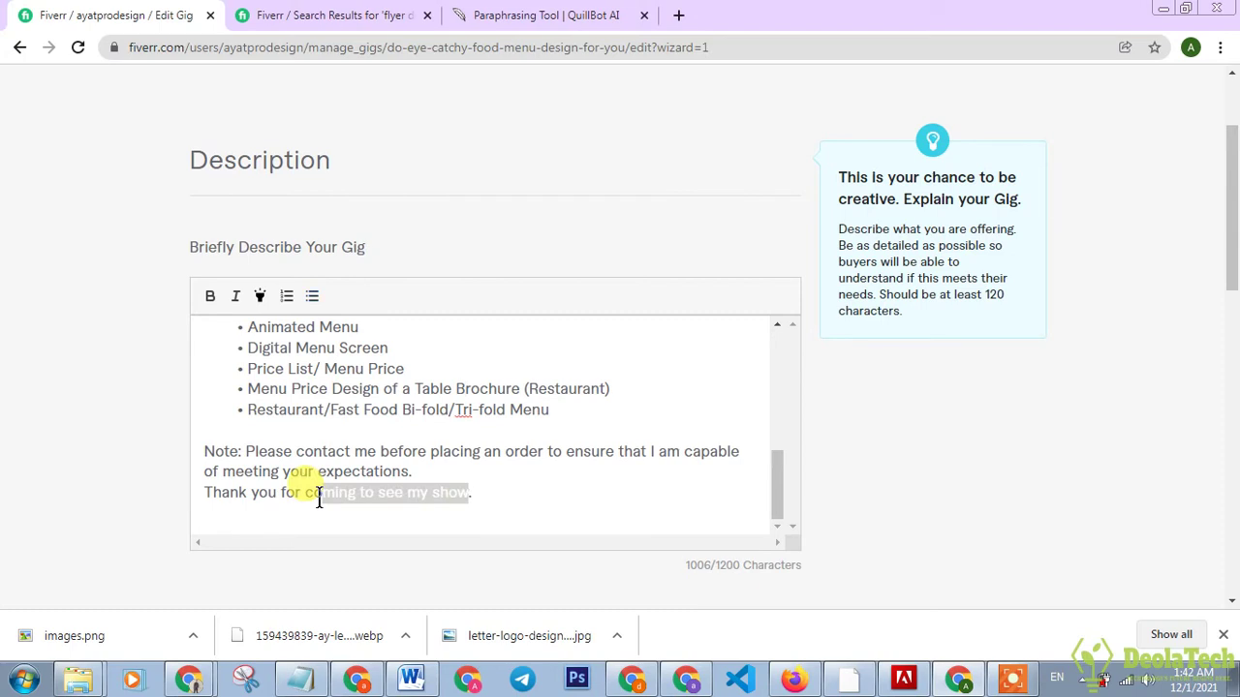
Retype the thank-you line's ending as 'my gig' and apply the 'contacting' spelling suggestion
key("BackSpace")
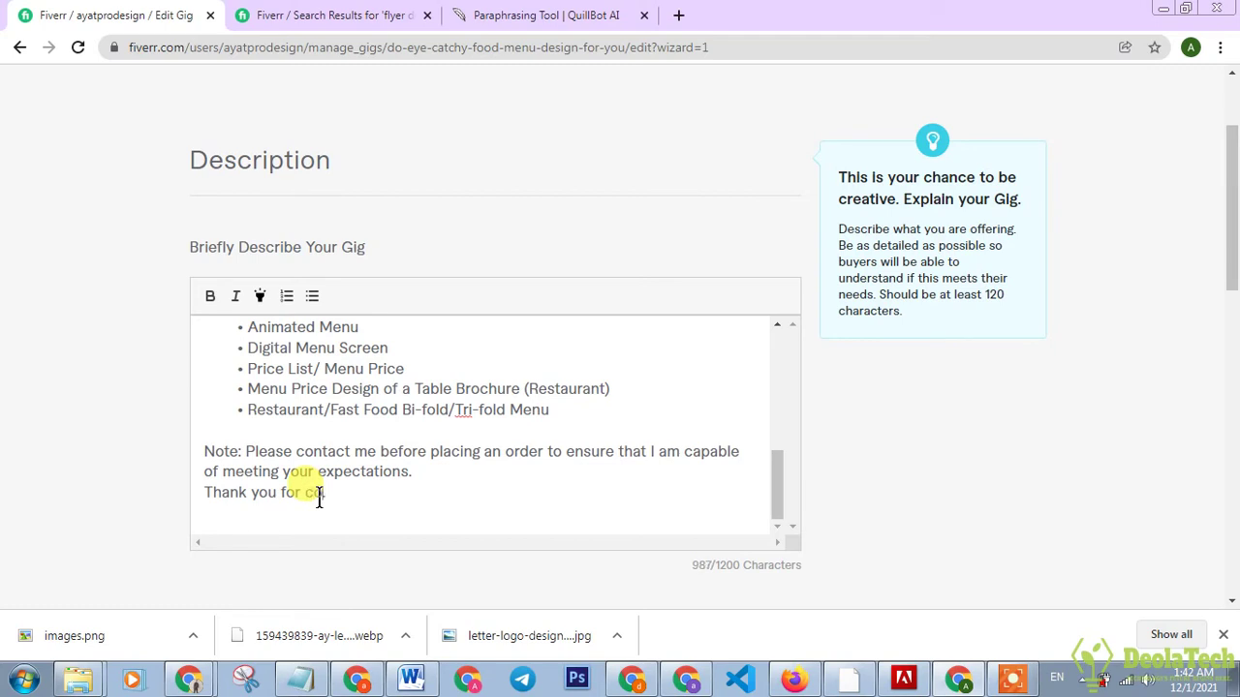
type("ntacating my fi")
key("BackSpace")
key("BackSpace")
key("BackSpace")
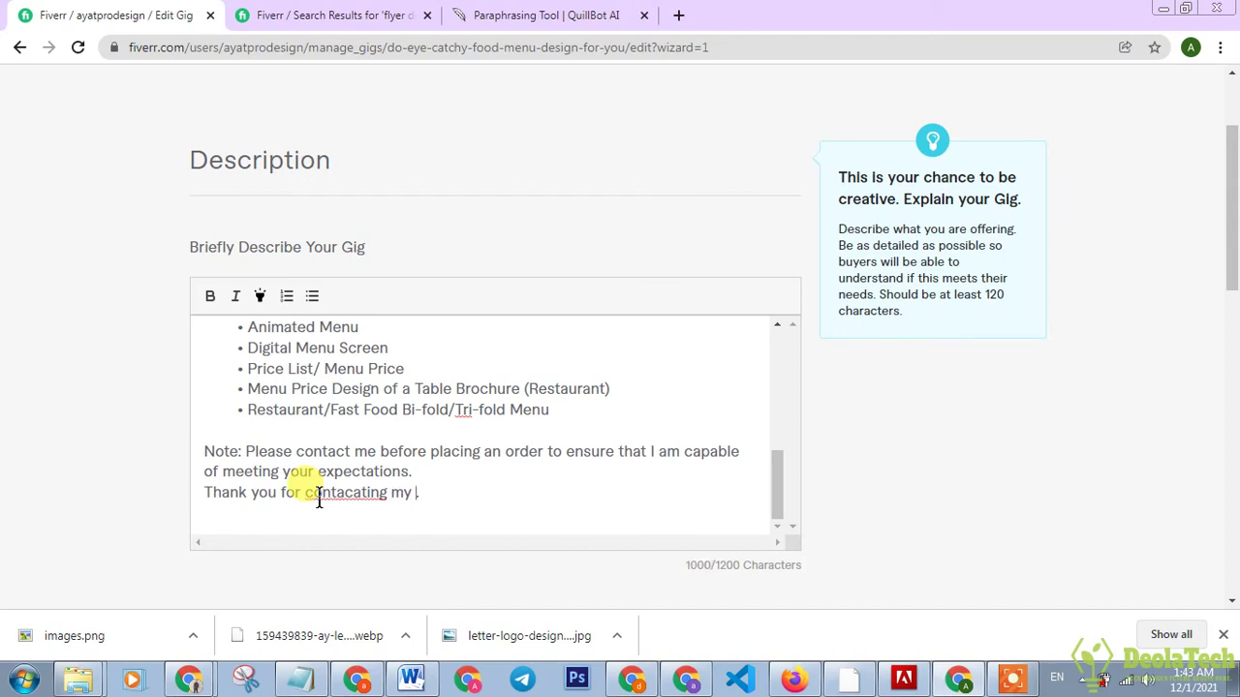
type("go")
type("ig.")
right_click(333, 484)
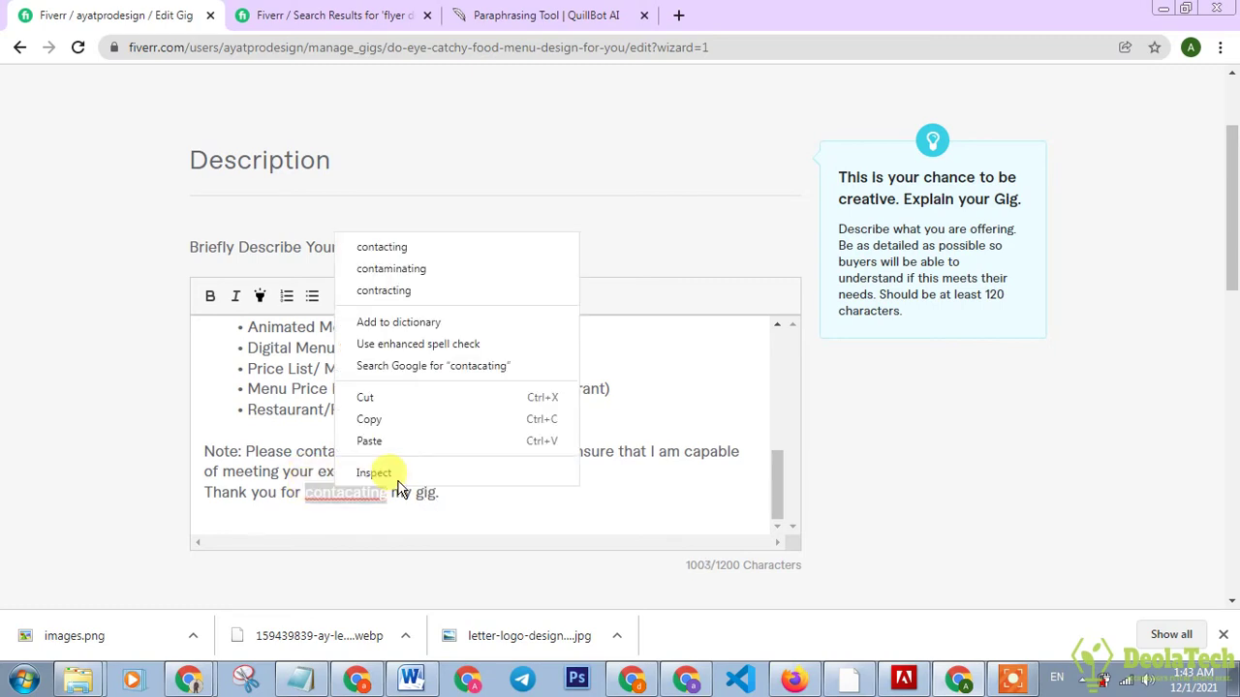
left_click(381, 248)
scroll(401, 496, "up", 3)
scroll(300, 478, "up", 2)
scroll(244, 476, "down", 3)
scroll(377, 493, "down", 6)
Look over the competitor's food menu gig, then save the Description & FAQ step without FAQs
mouse_move(323, 255)
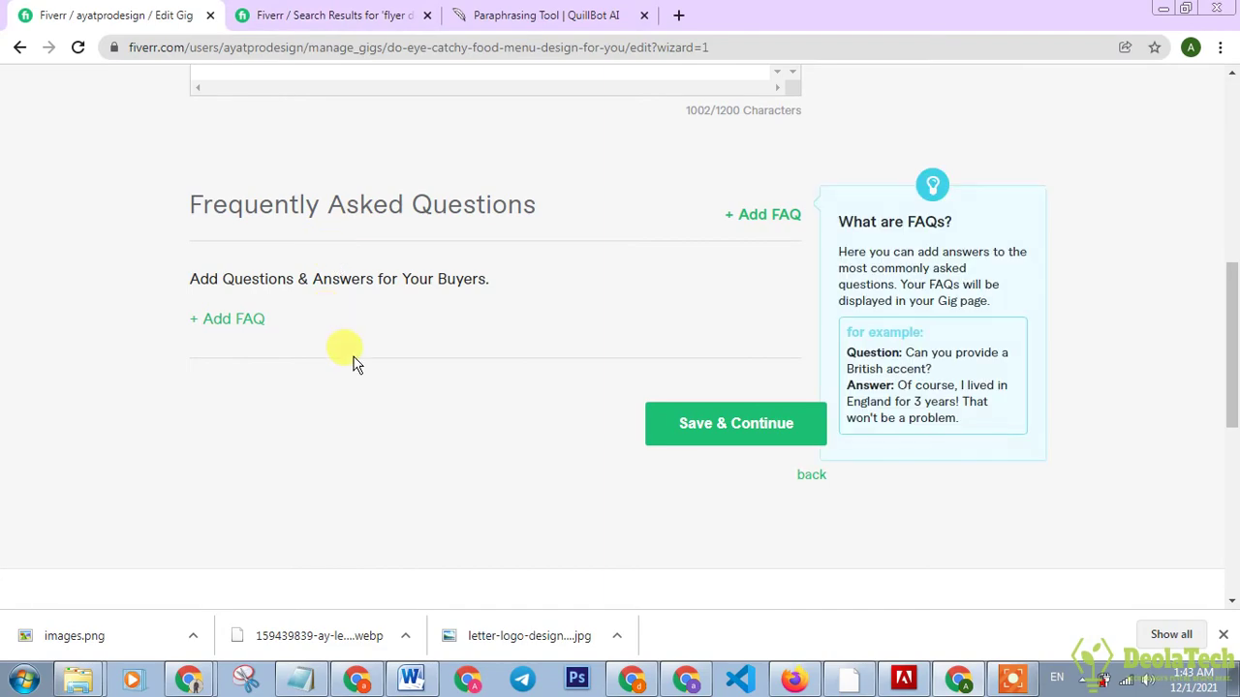
left_click(358, 678)
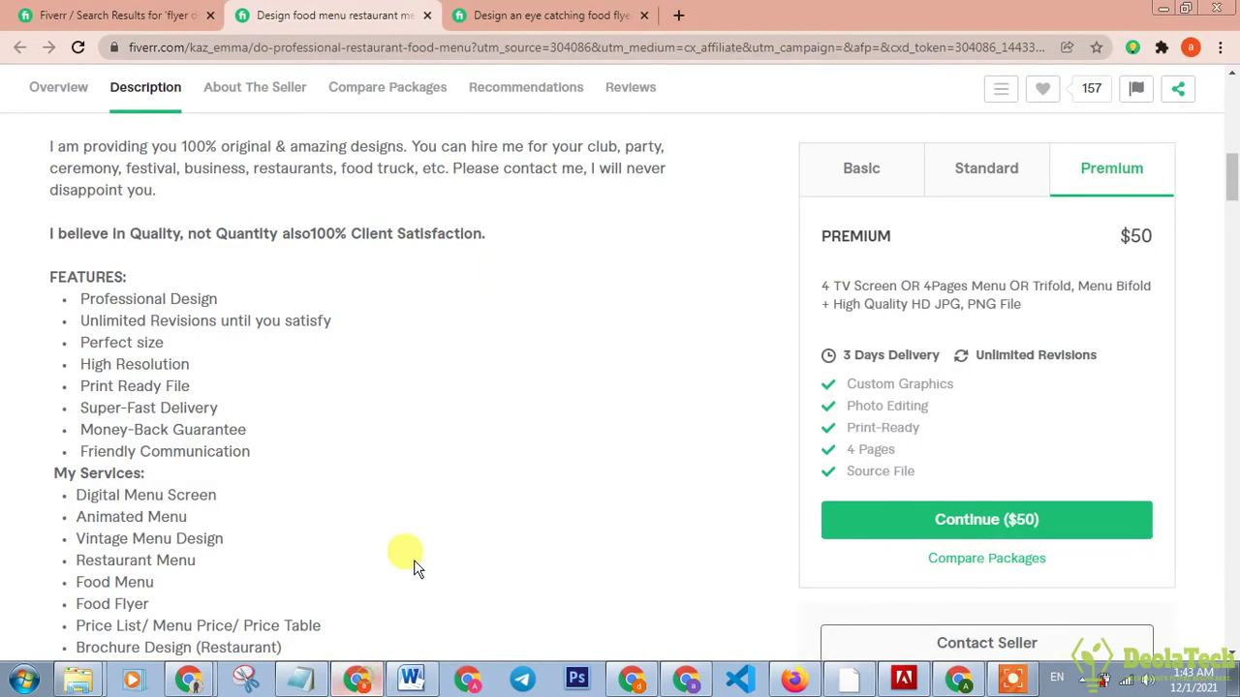
scroll(233, 421, "down", 5)
scroll(232, 429, "up", 5)
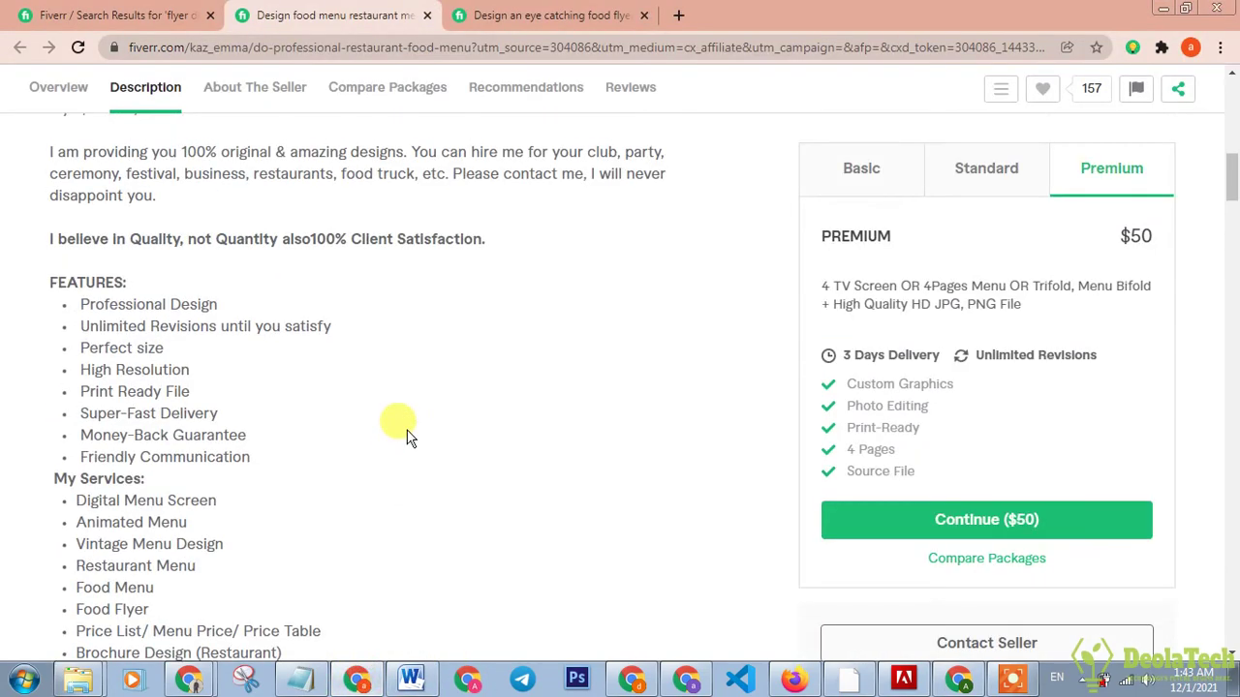
scroll(406, 436, "up", 10)
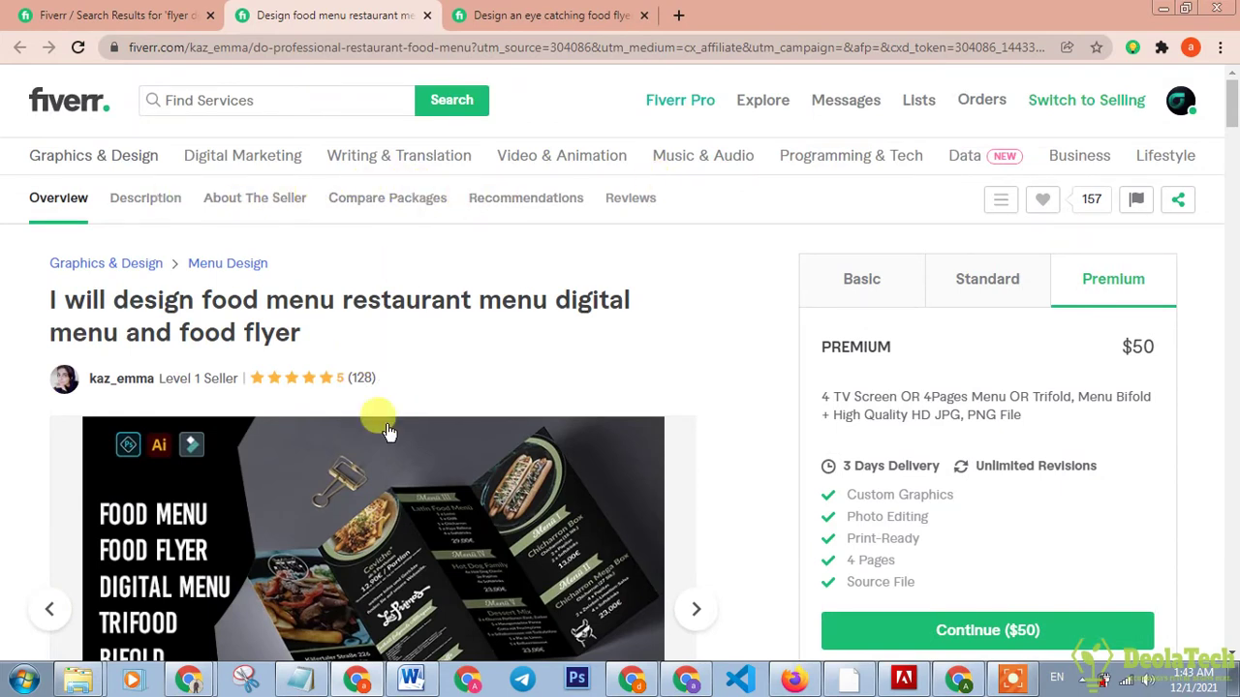
left_click(957, 679)
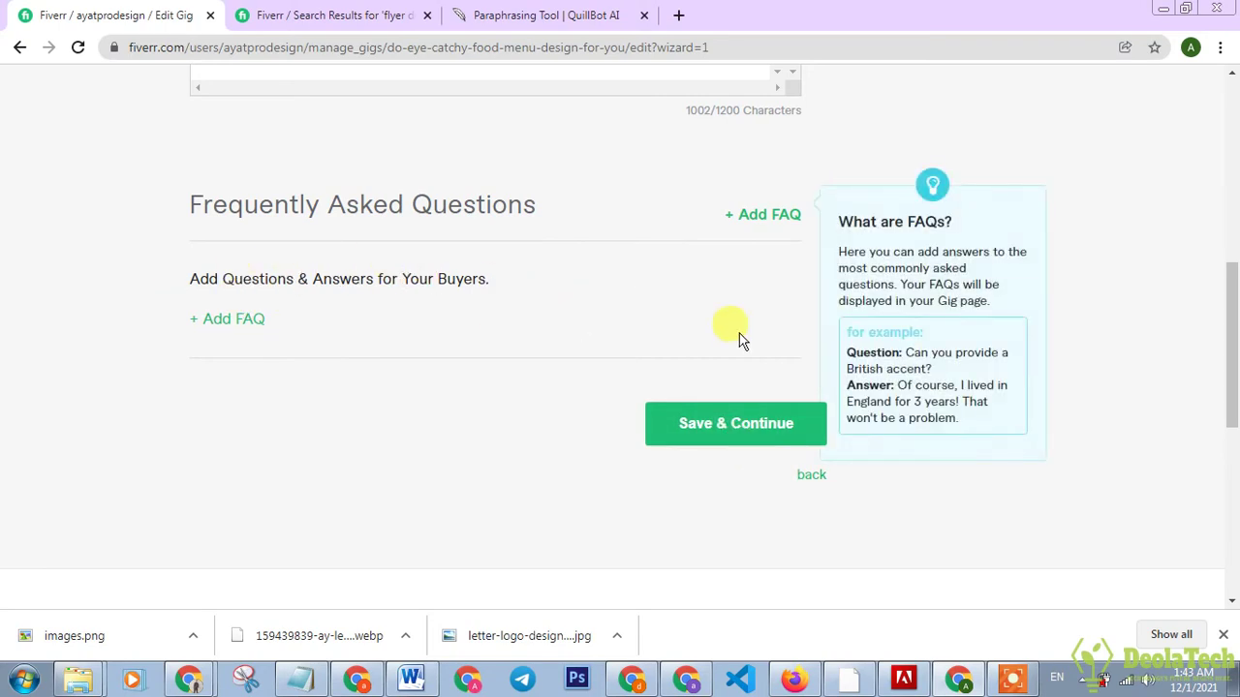
left_click_drag(222, 279, 557, 279)
left_click(569, 308)
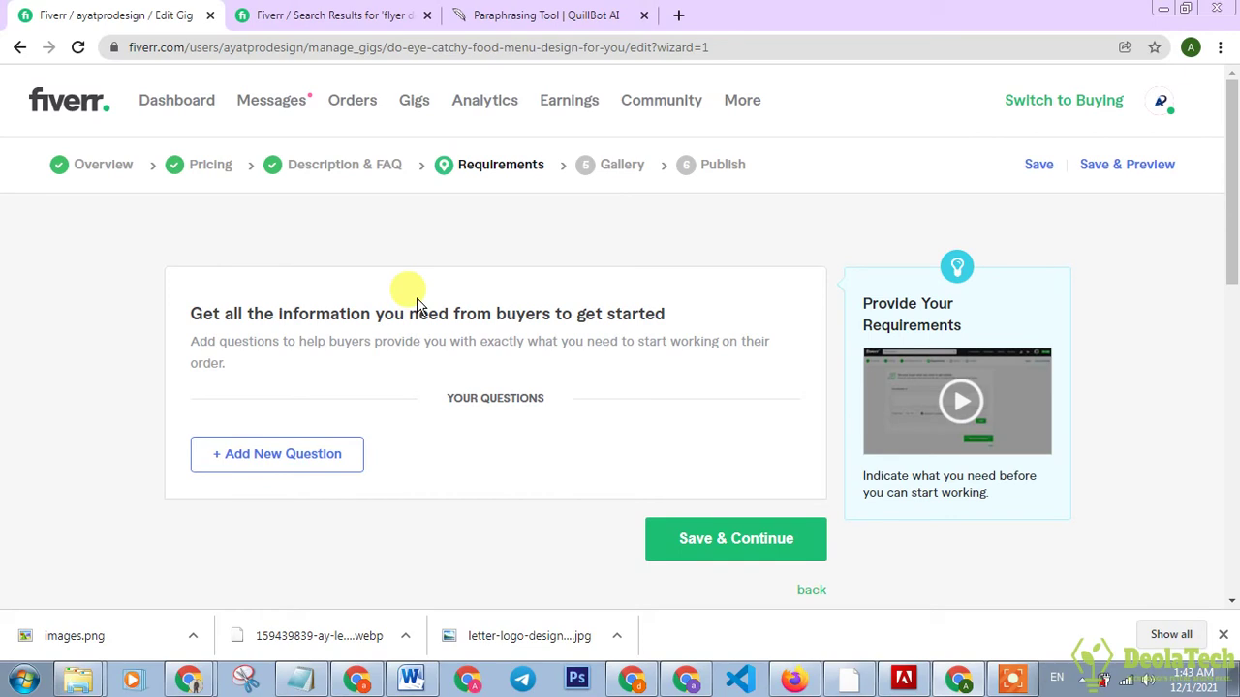
Add the required free-text question 'What are your brand colours' and save the Requirements step
left_click_drag(191, 338, 354, 378)
left_click(733, 542)
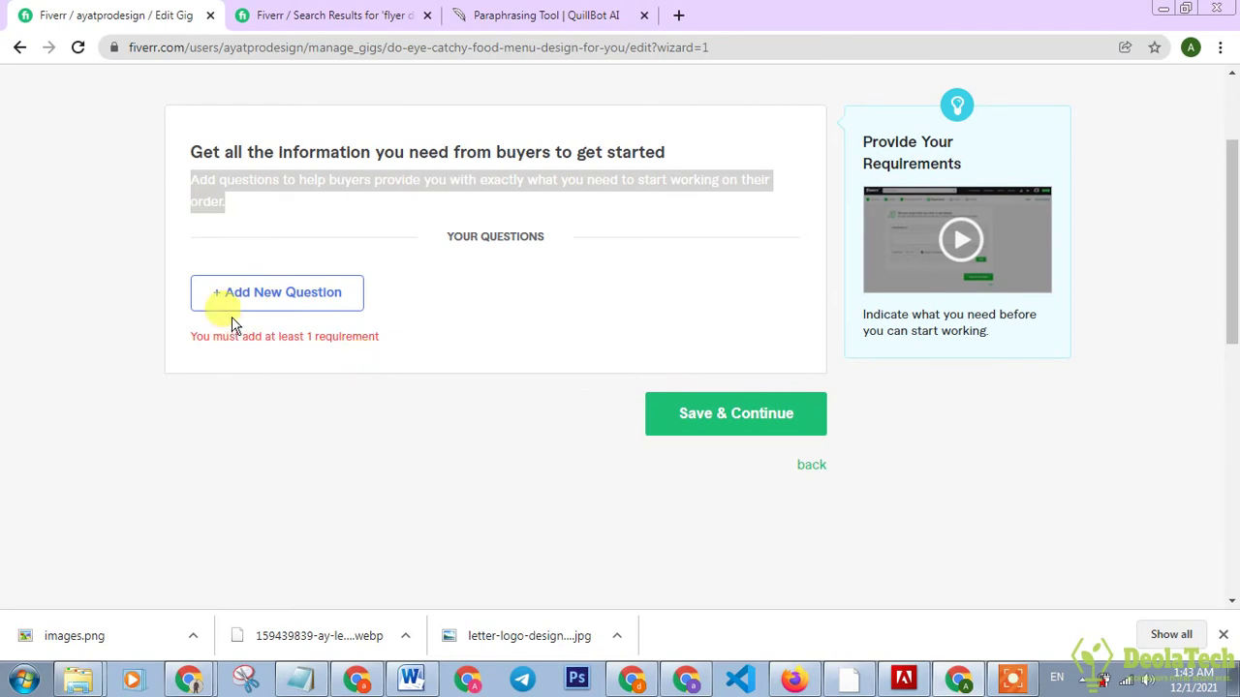
left_click(226, 291)
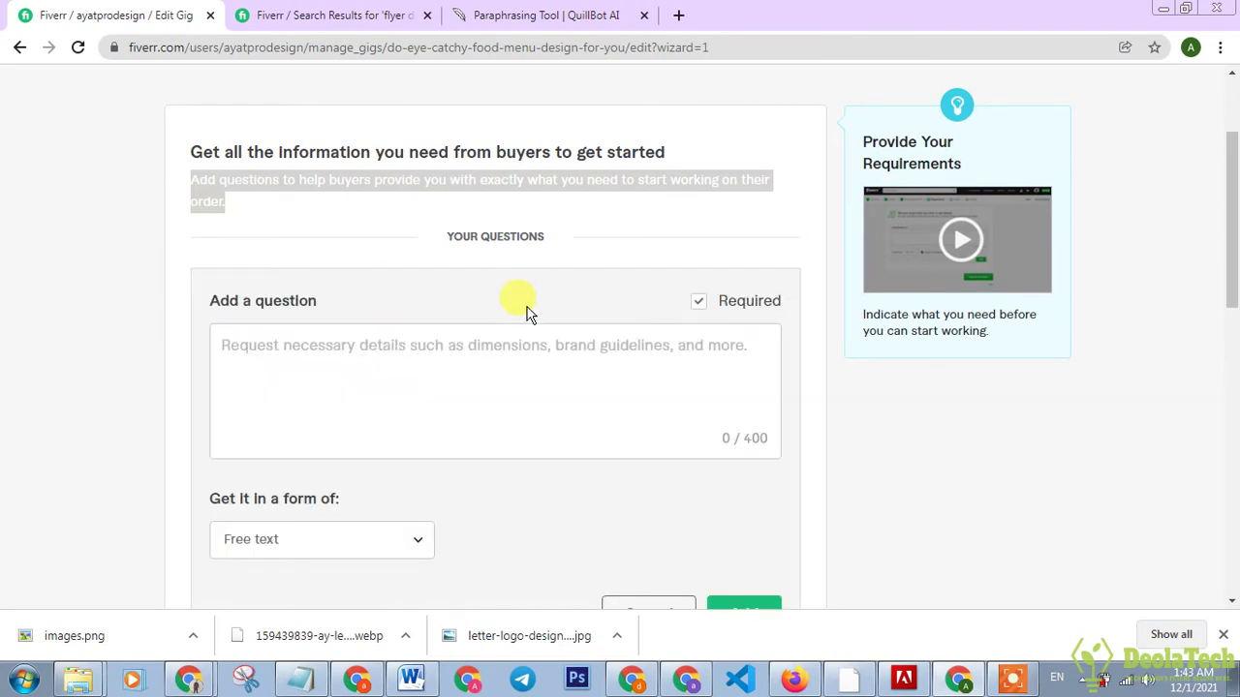
left_click(454, 360)
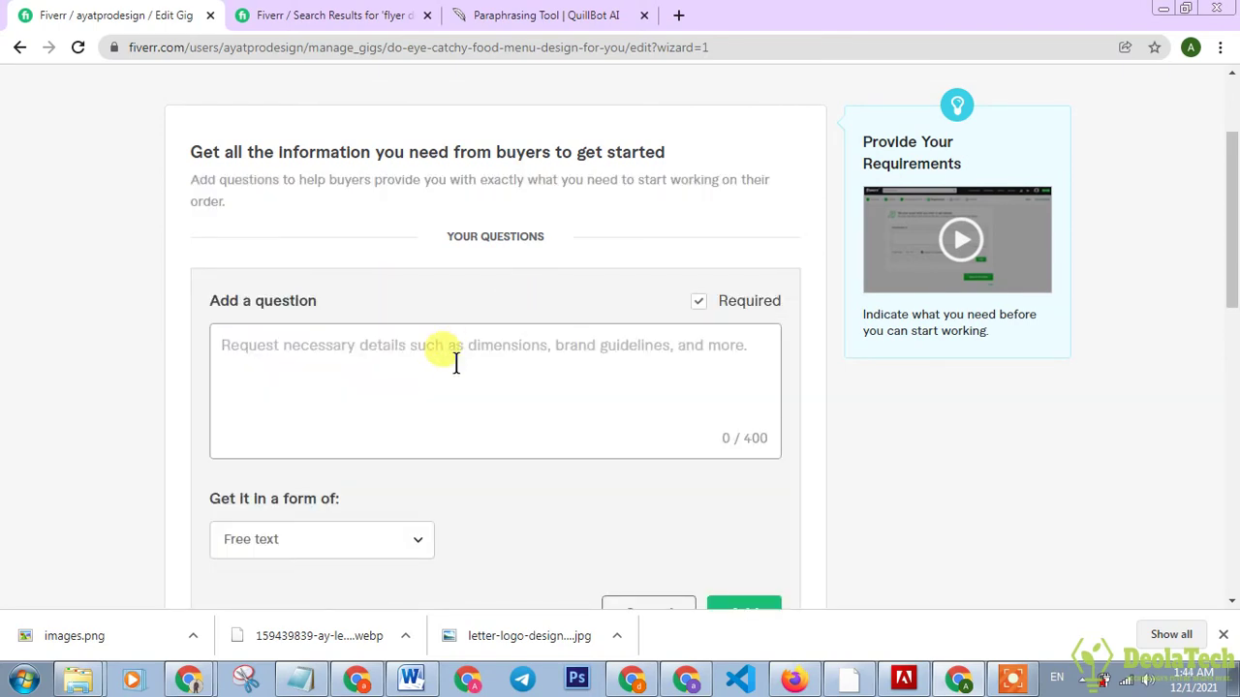
type("What are your brand colours")
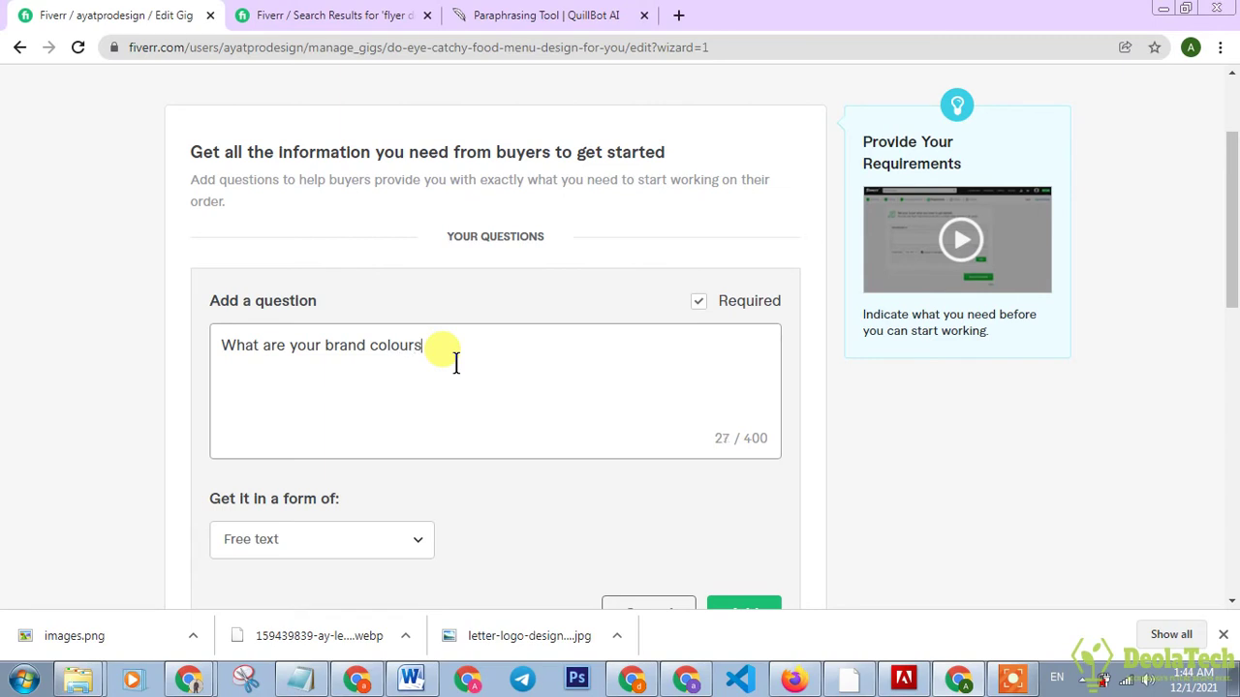
scroll(426, 478, "down", 2)
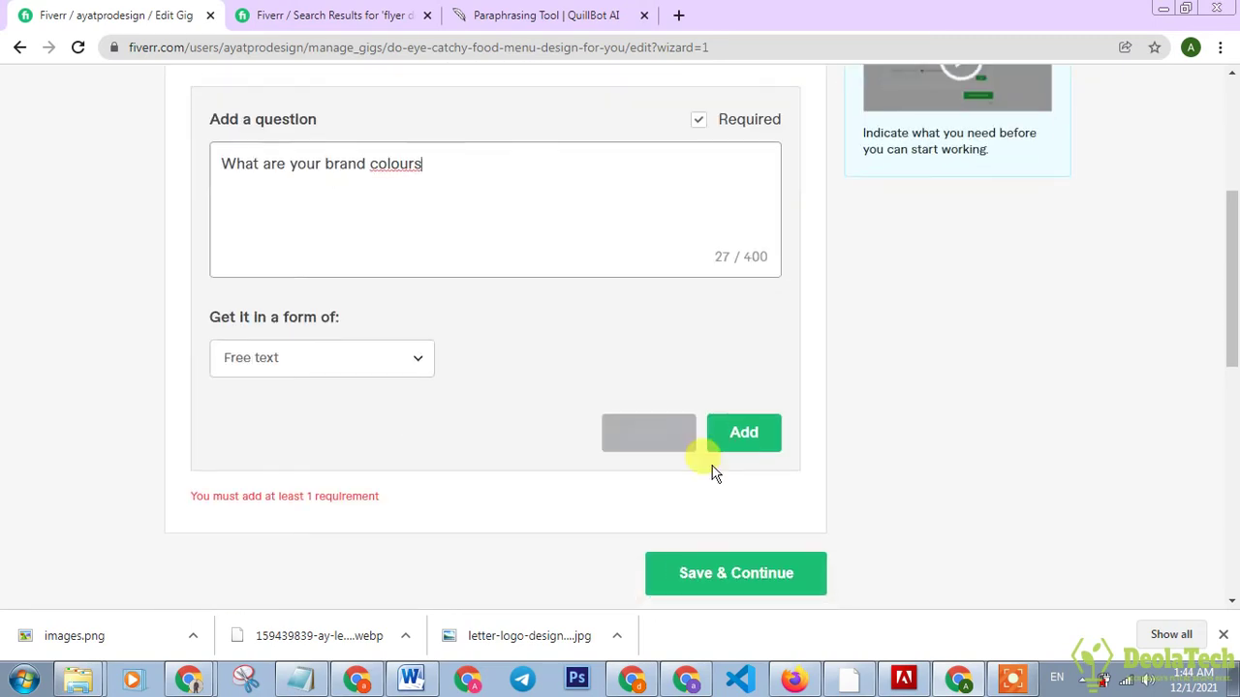
left_click(745, 443)
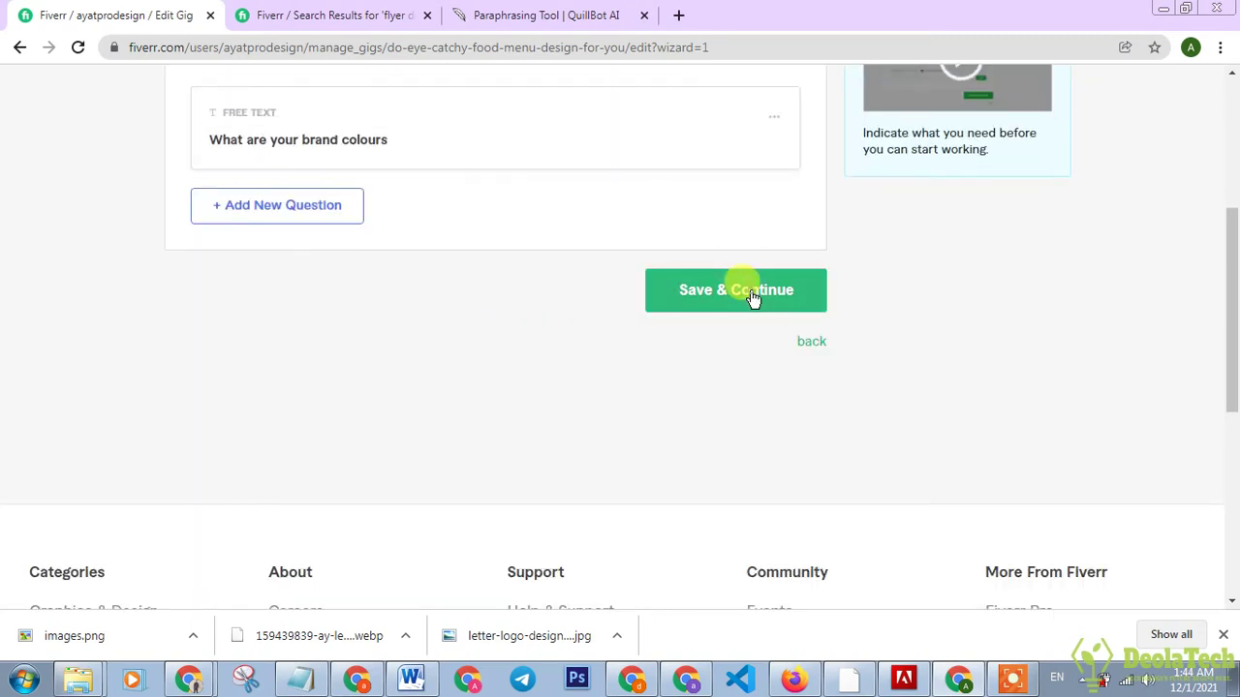
left_click(754, 295)
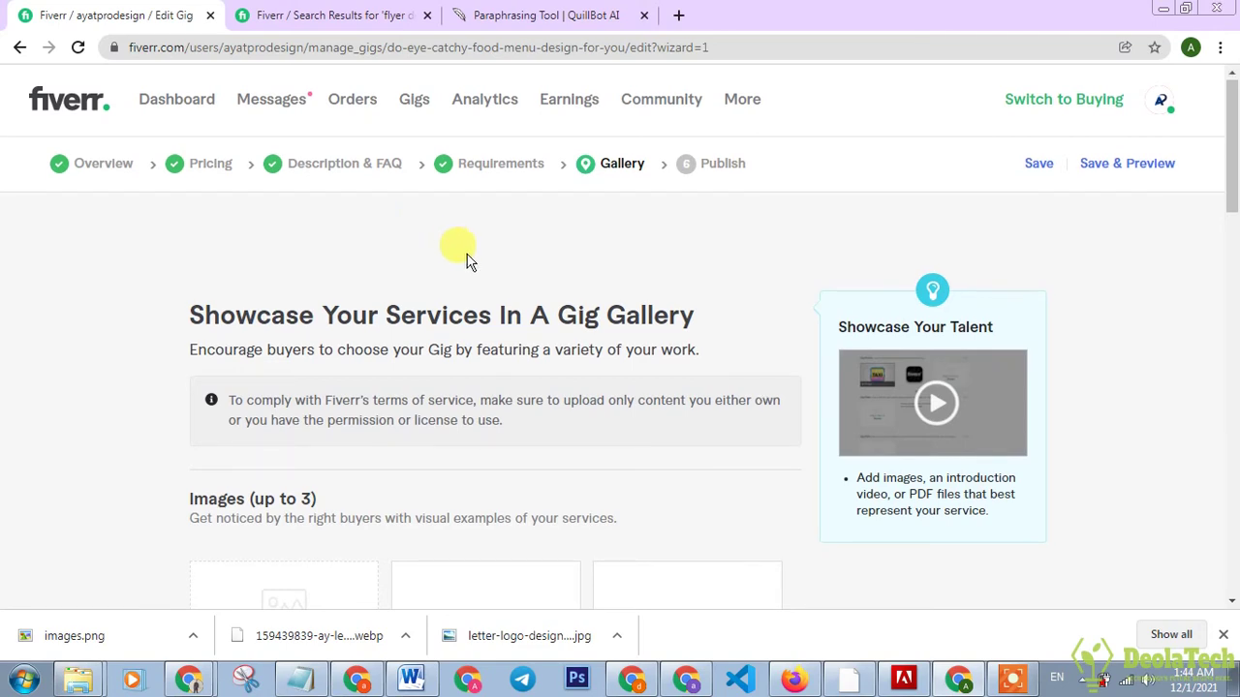
Scroll through the Gallery page to view its three empty image upload slots
scroll(319, 417, "down", 2)
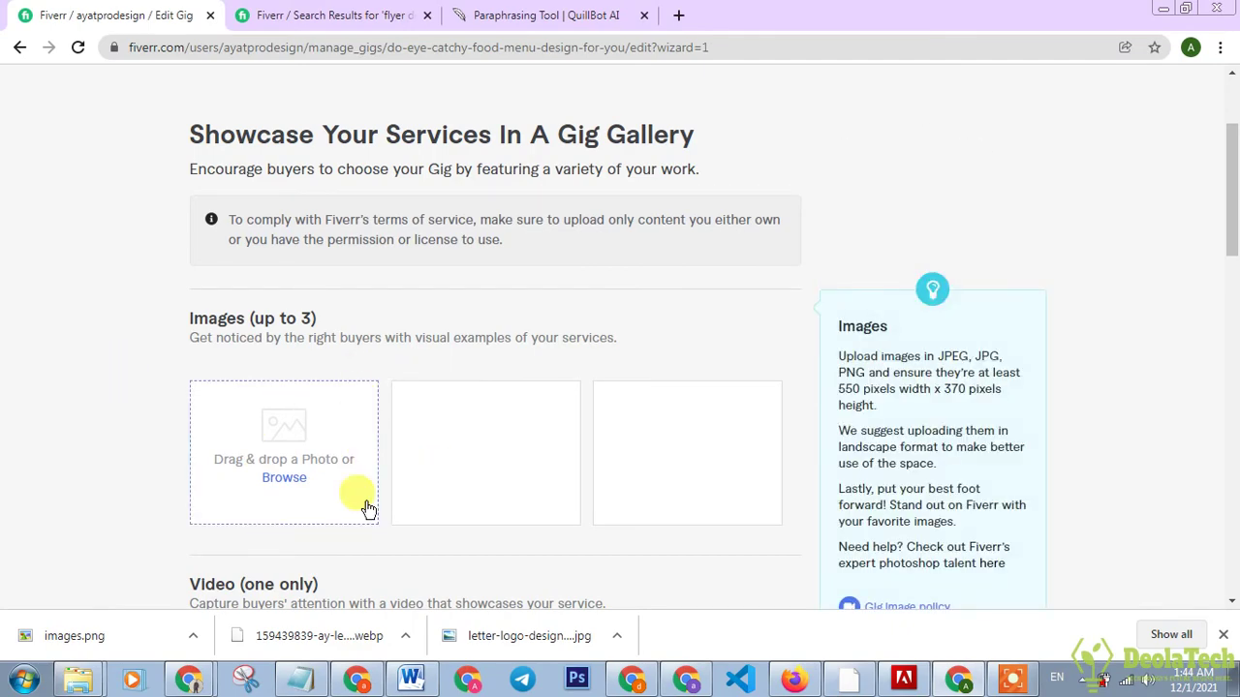
scroll(298, 493, "up", 1)
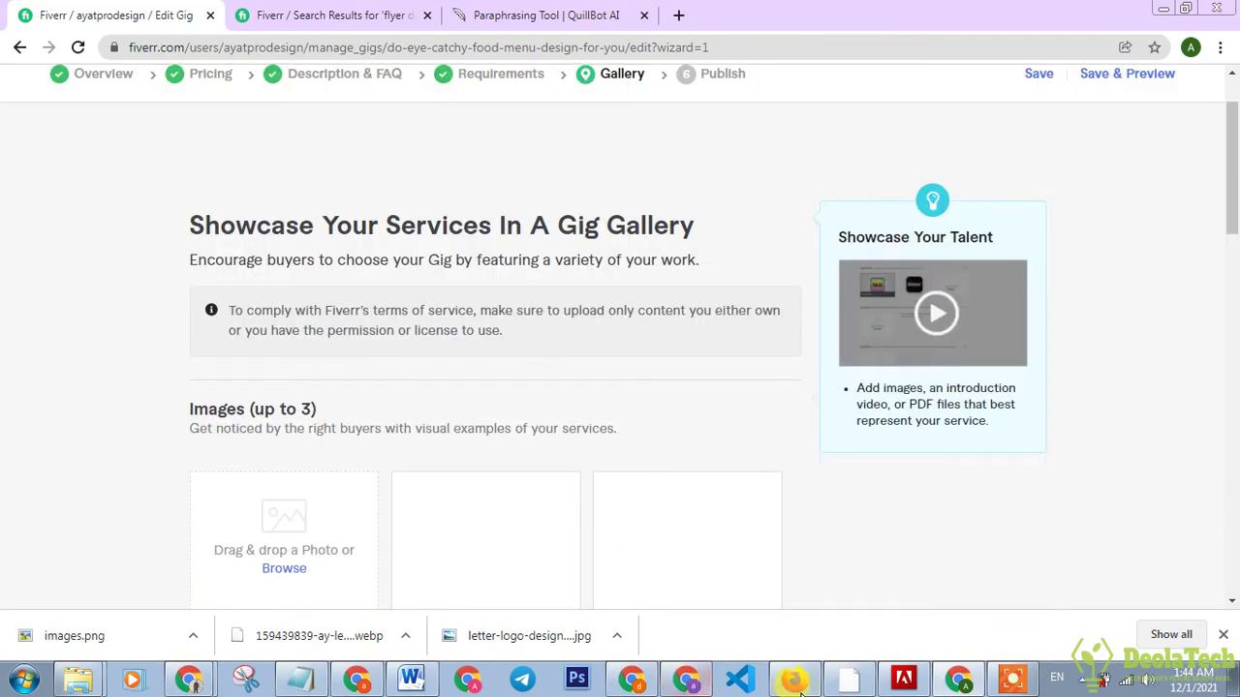
scroll(386, 459, "up", 1)
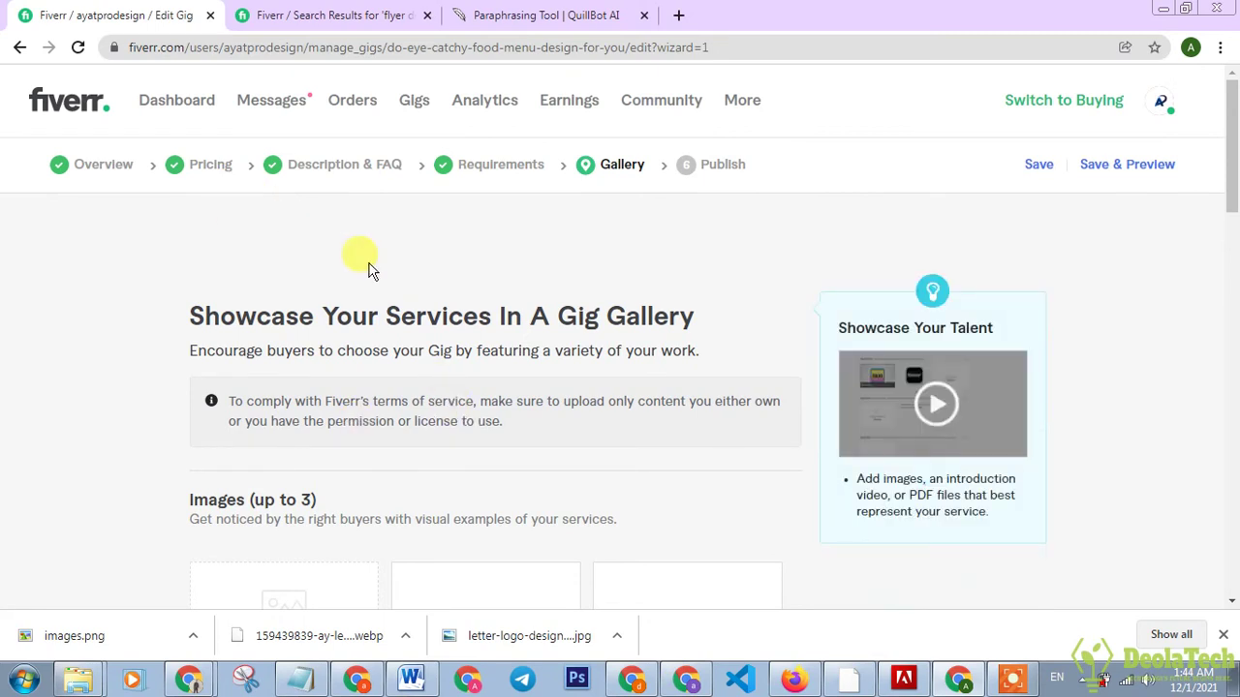
Copy the gig's five search tags from the Overview step
left_click(103, 162)
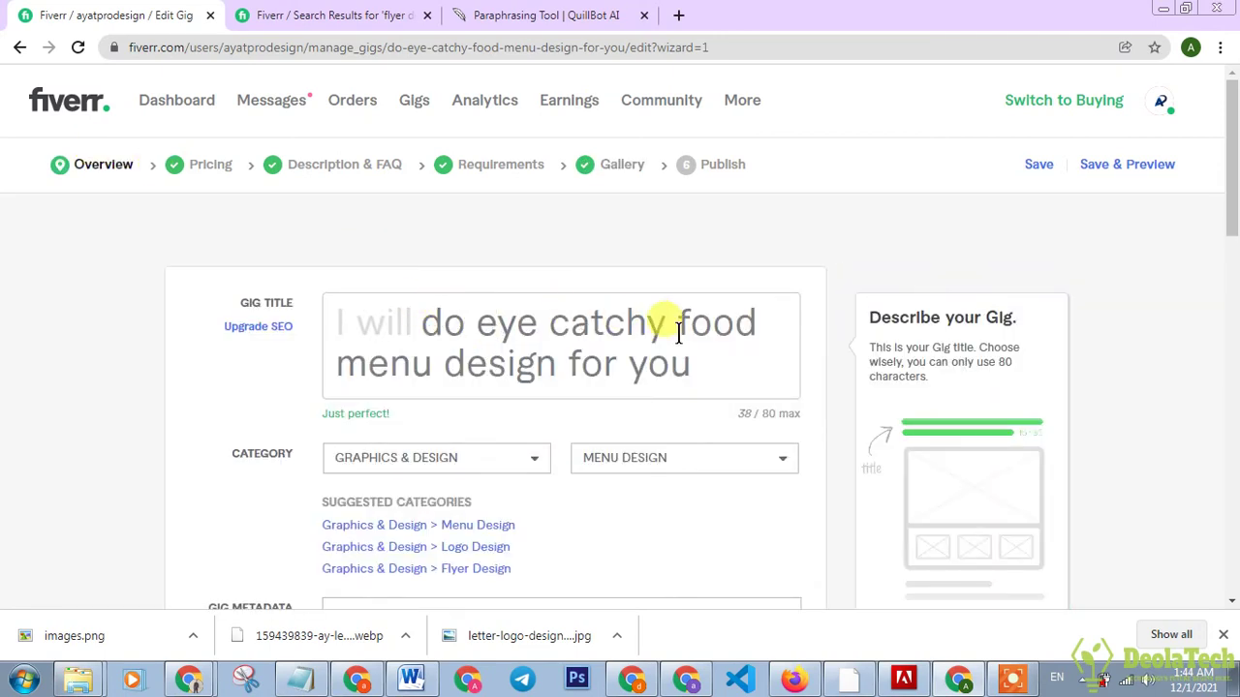
scroll(685, 374, "down", 10)
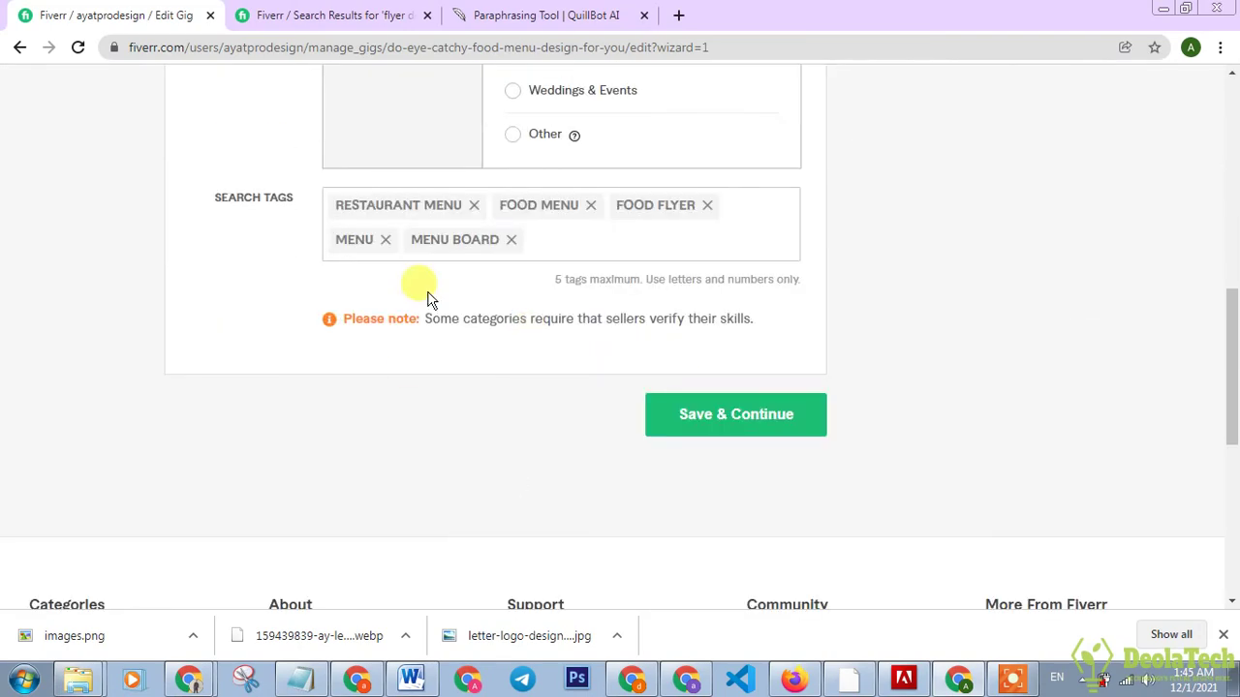
mouse_move(352, 232)
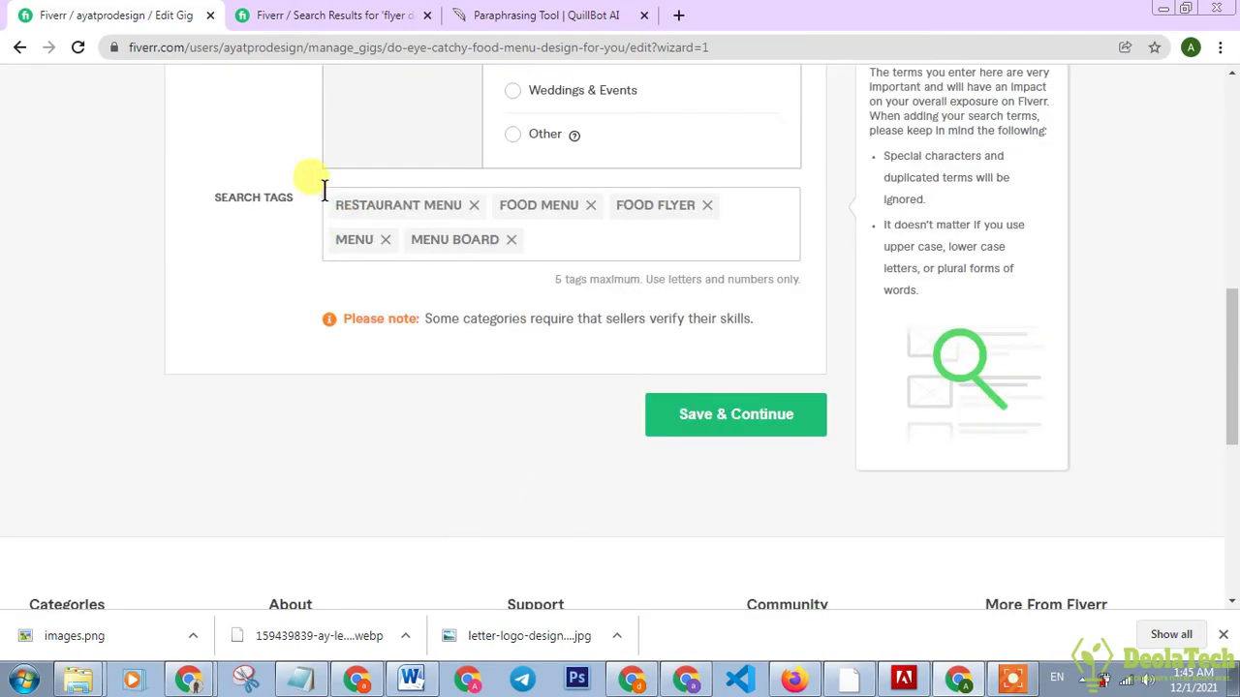
left_click_drag(343, 203, 497, 249)
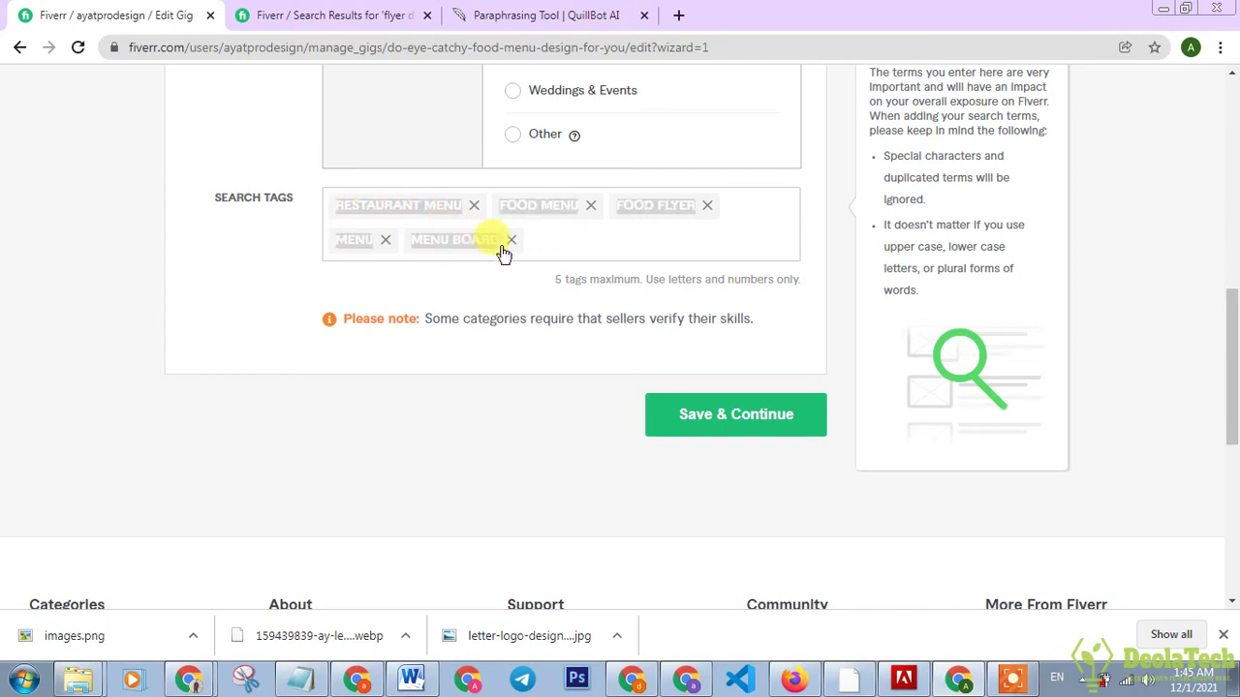
right_click(475, 242)
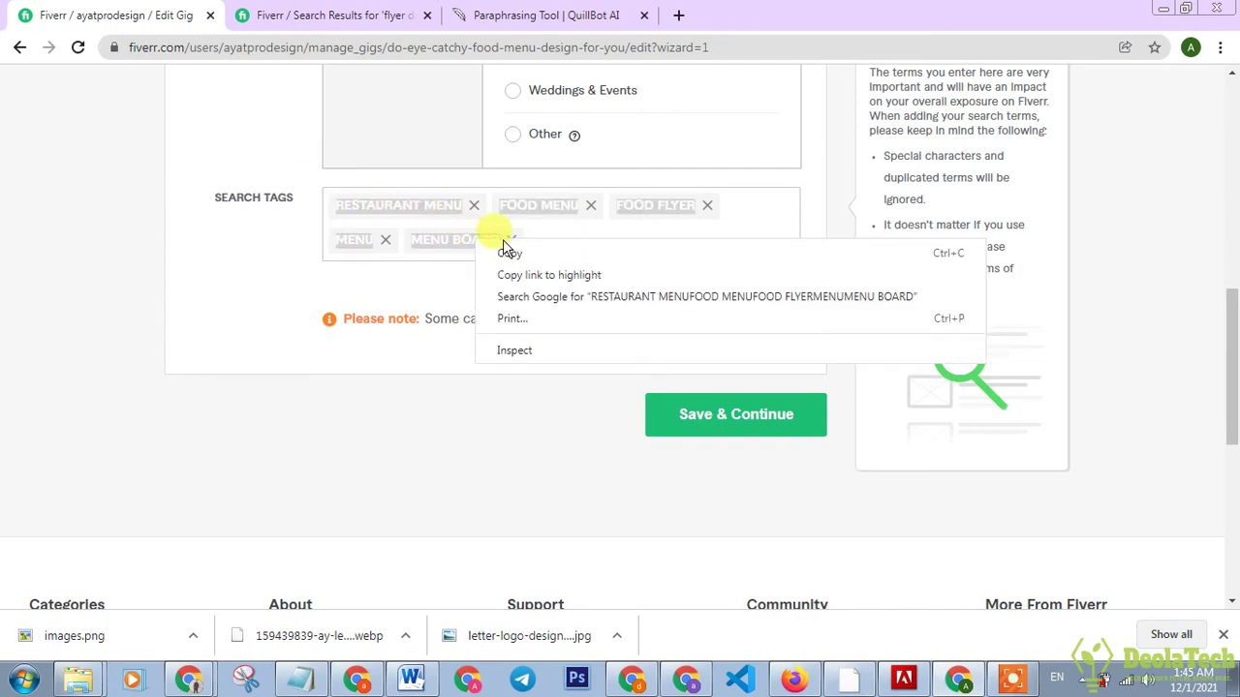
left_click(512, 248)
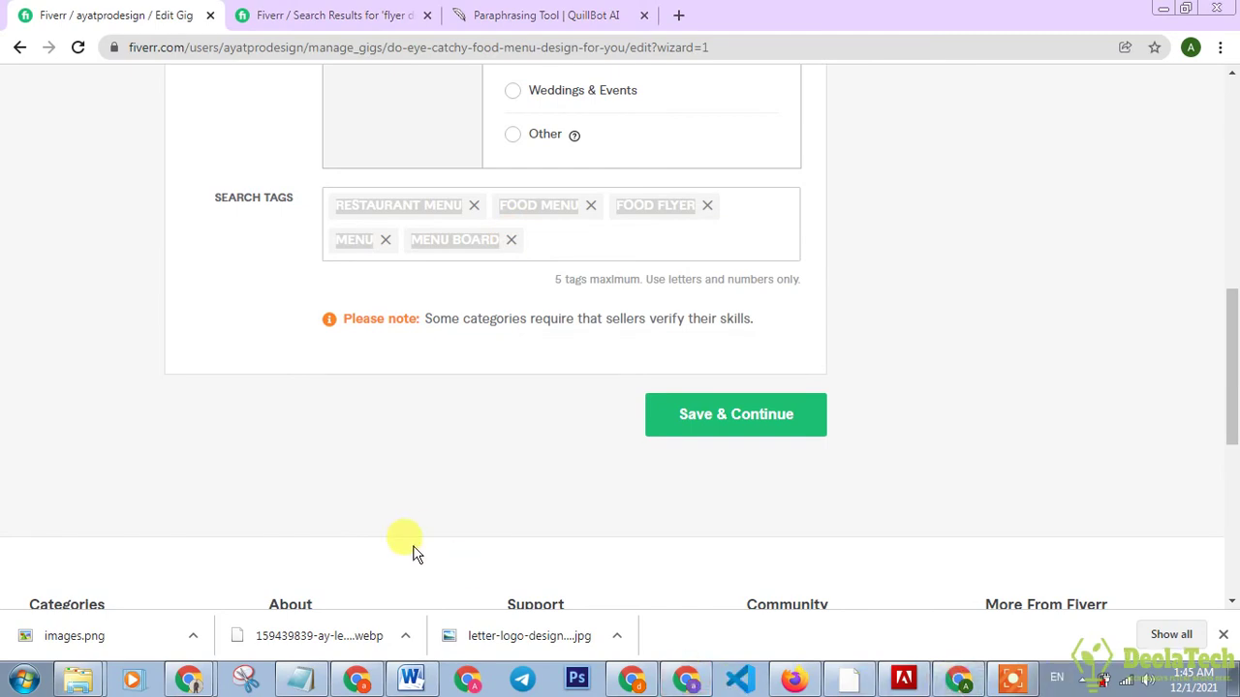
Return to the Gallery step, then bring up the competitor's food menu gig window
scroll(460, 527, "up", 2)
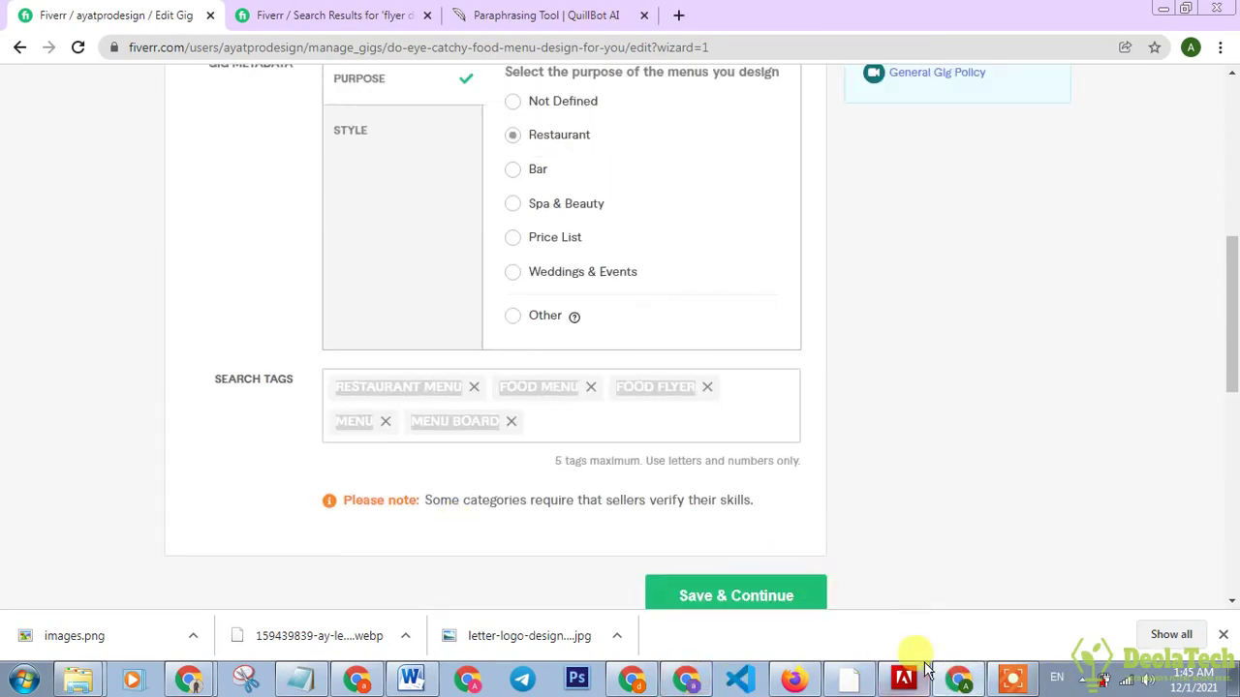
mouse_move(631, 441)
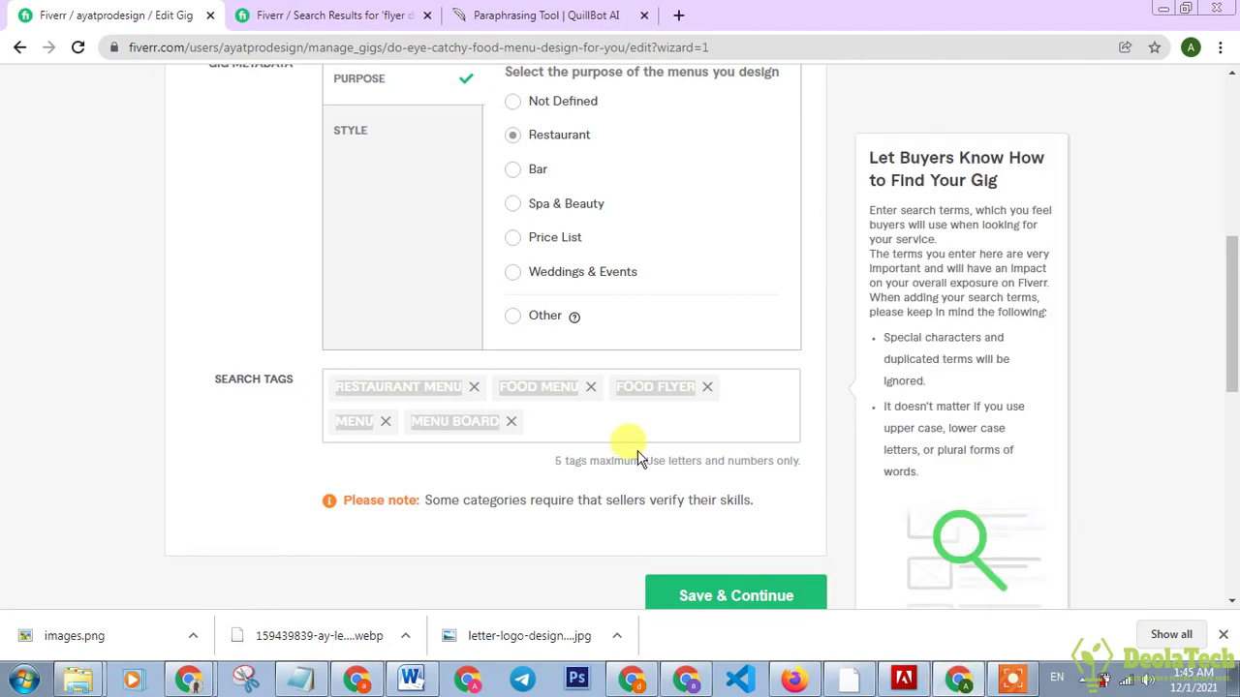
scroll(684, 388, "up", 6)
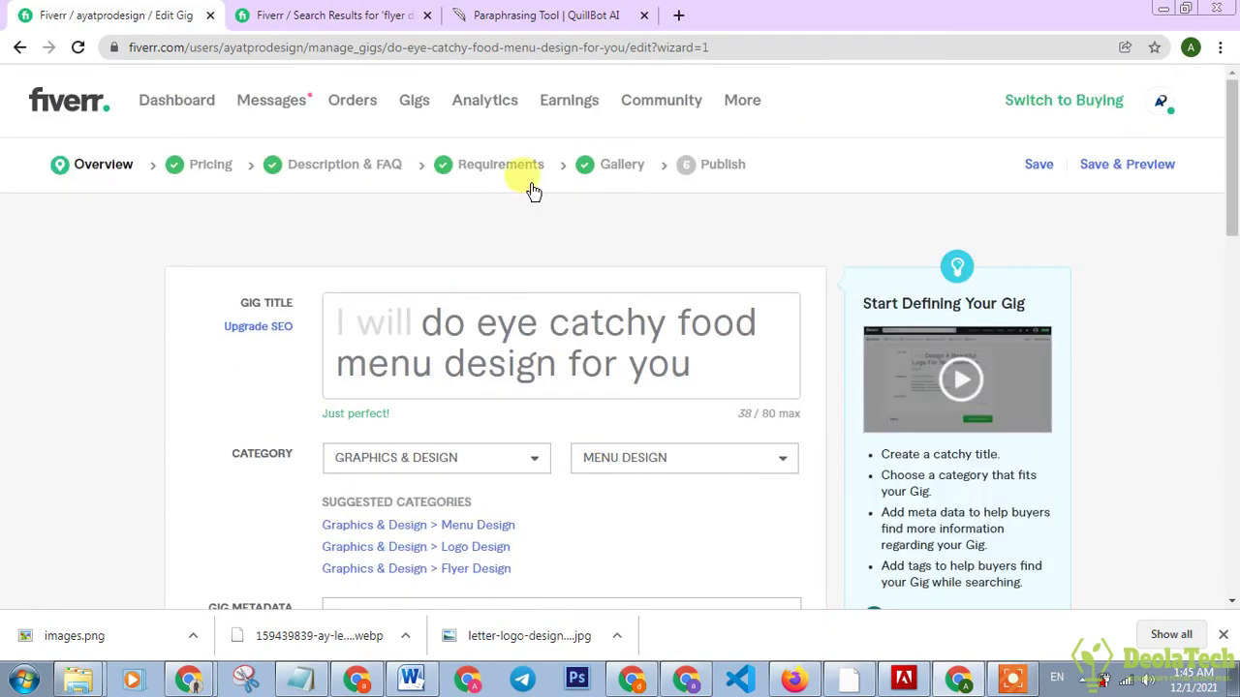
left_click(607, 167)
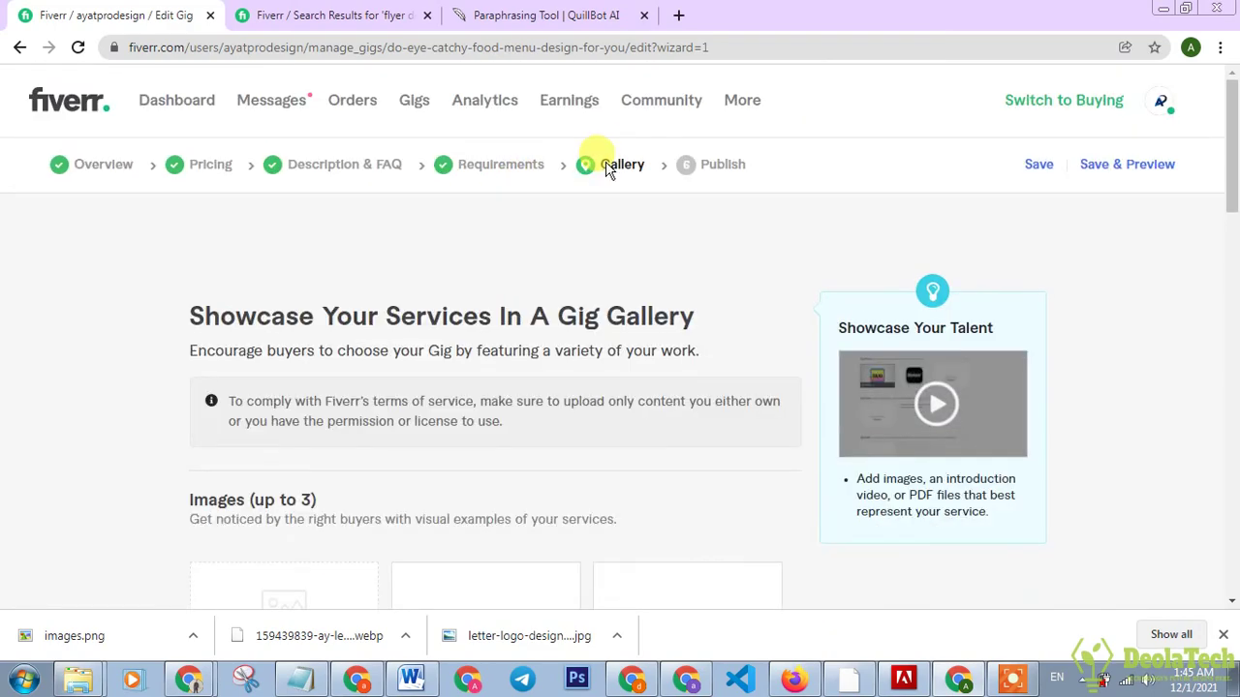
scroll(287, 493, "down", 2)
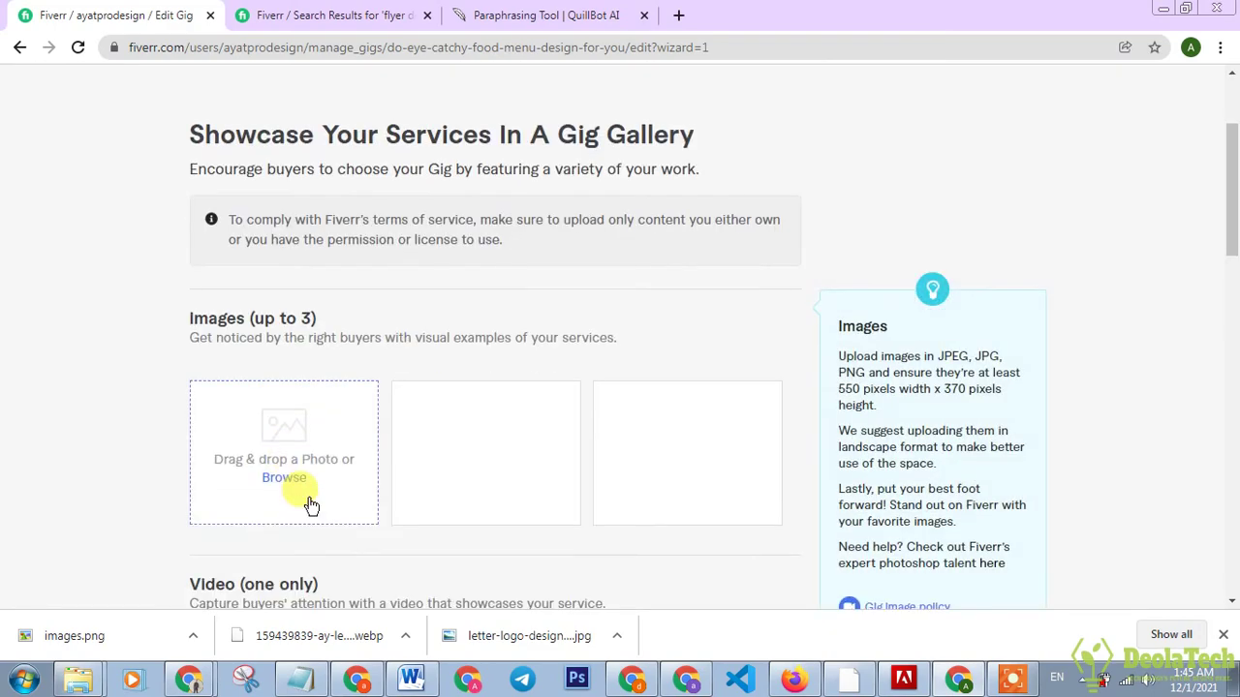
left_click(958, 678)
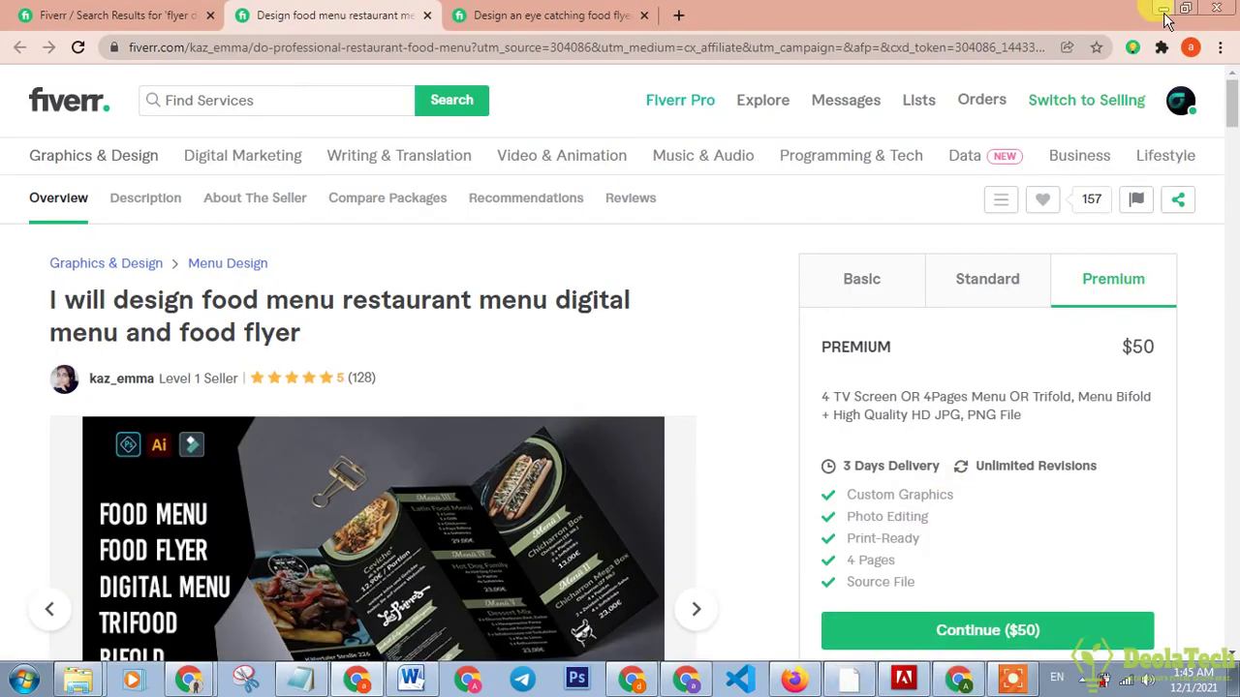
Minimize Chrome to reveal insta post template1.cdr in CorelDRAW
left_click(1163, 11)
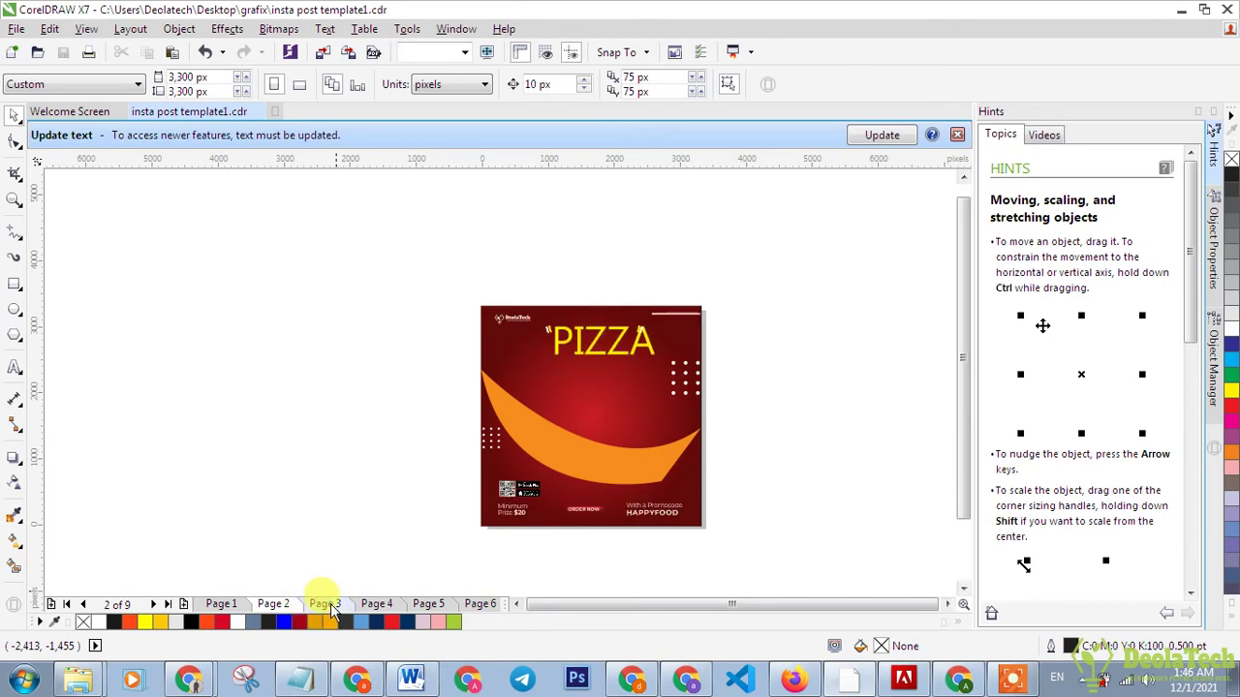
Step through the template pages from page 3 to page 7's PIZZA design
left_click(329, 604)
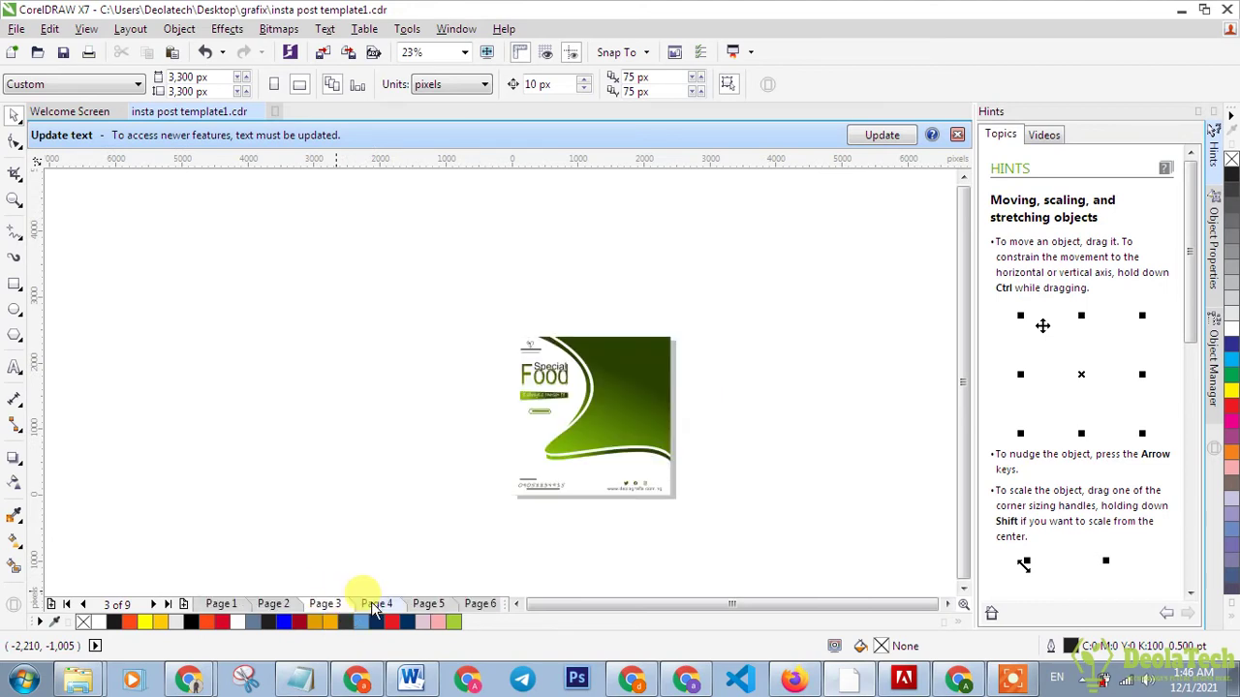
left_click(374, 604)
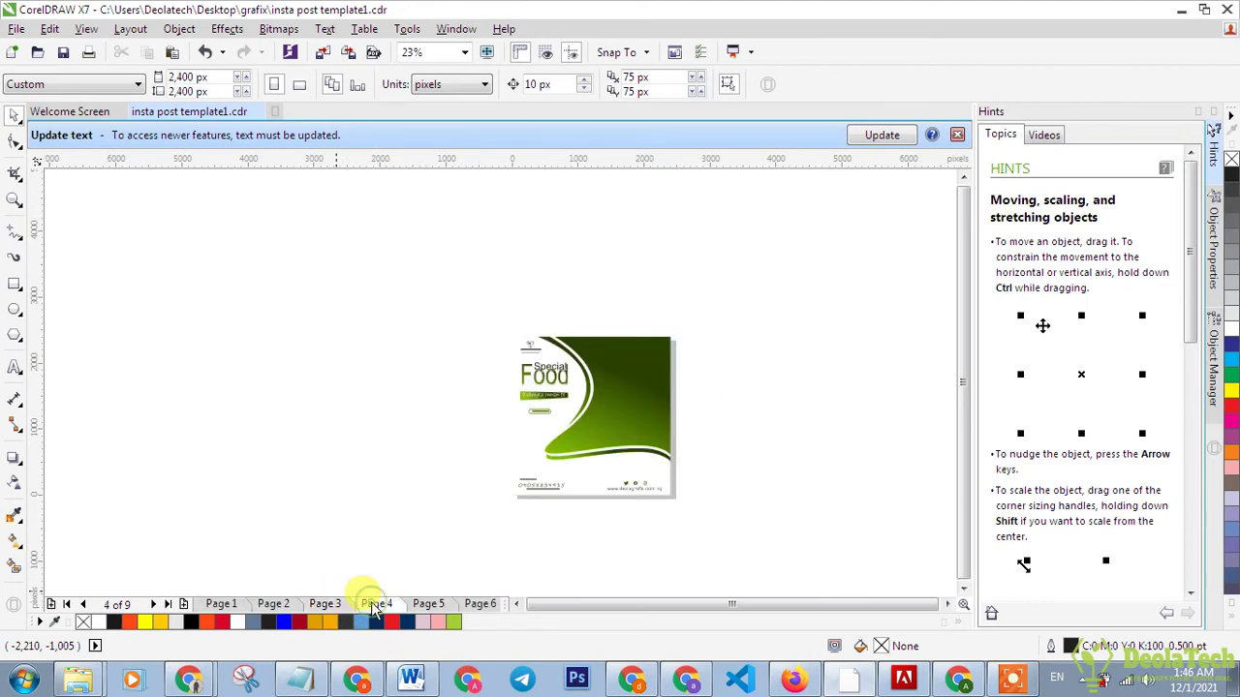
left_click(441, 605)
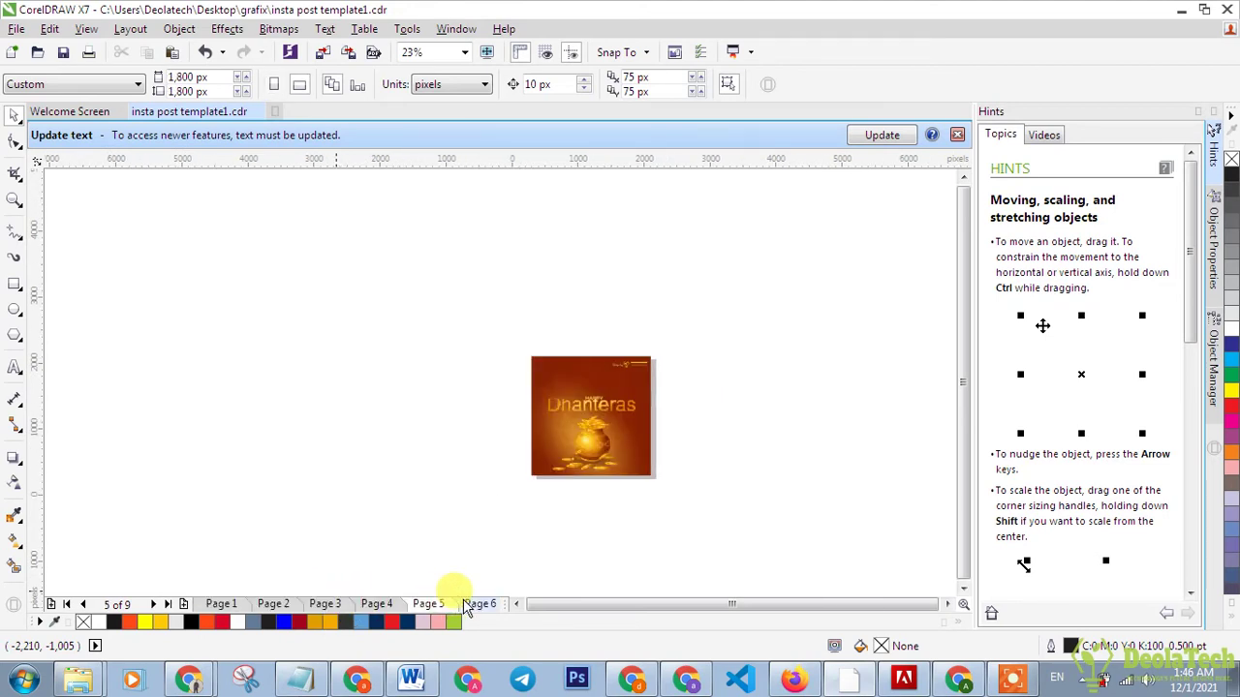
left_click(466, 604)
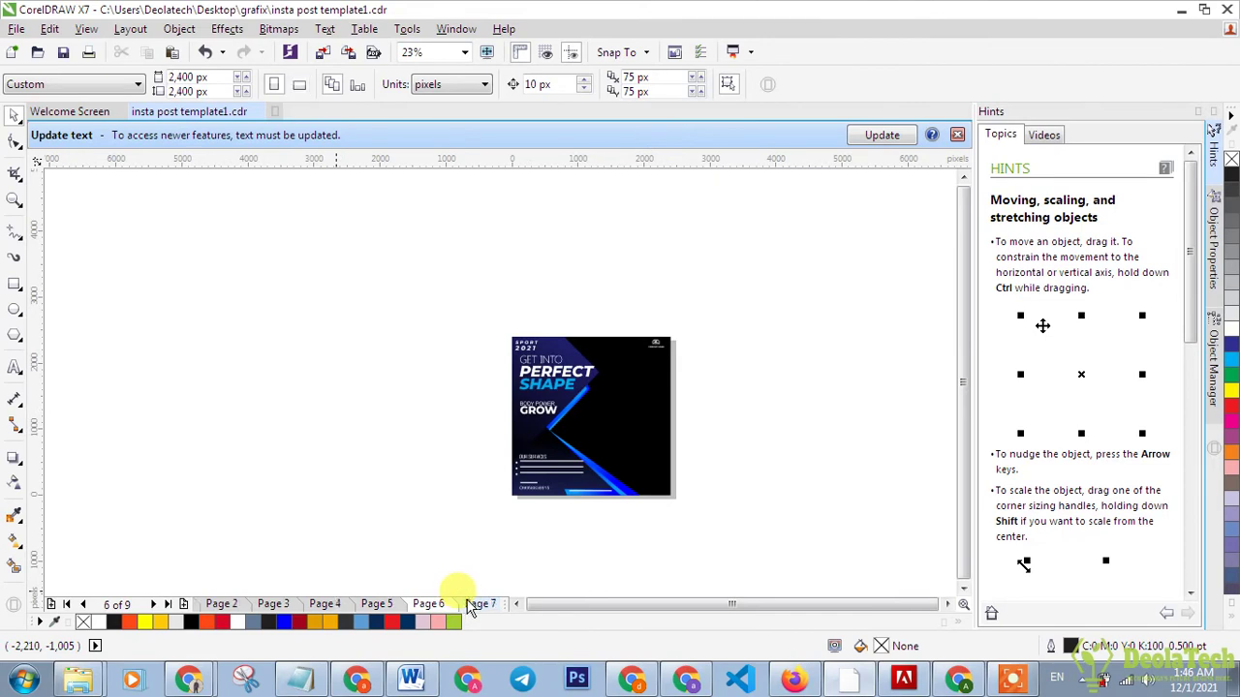
left_click(470, 604)
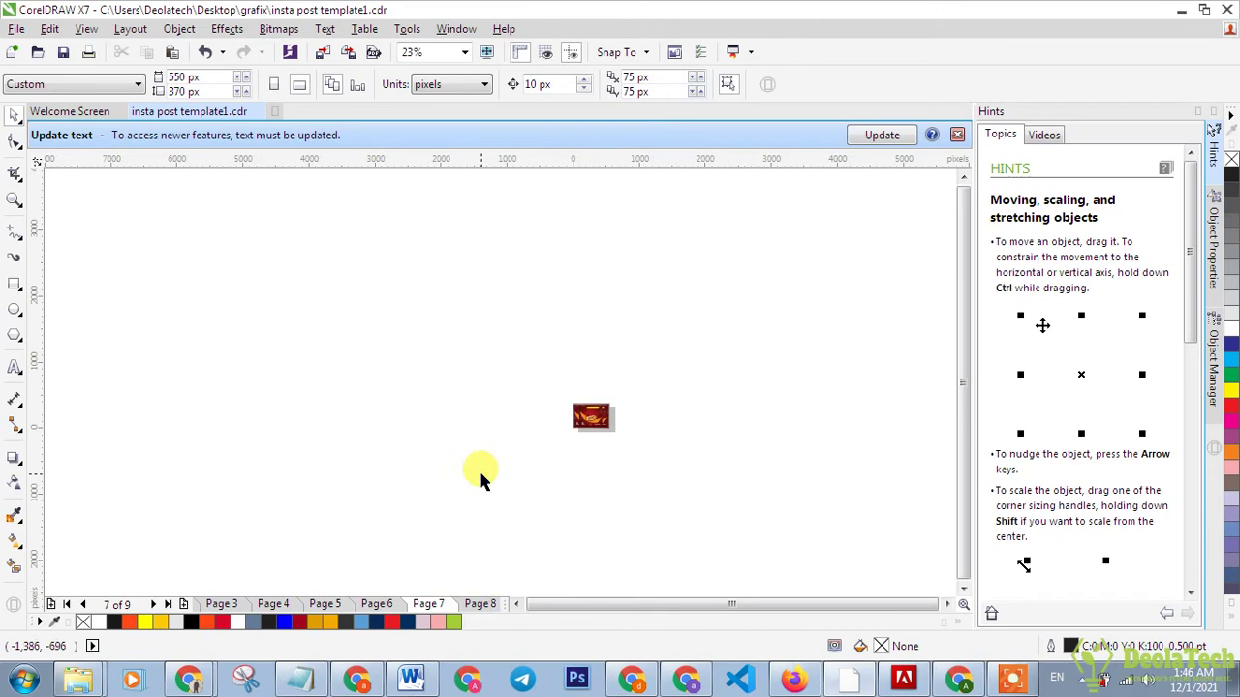
Zoom in closely on the PIZZA design, then return to the Pick tool
key("F2")
left_click_drag(546, 381, 646, 459)
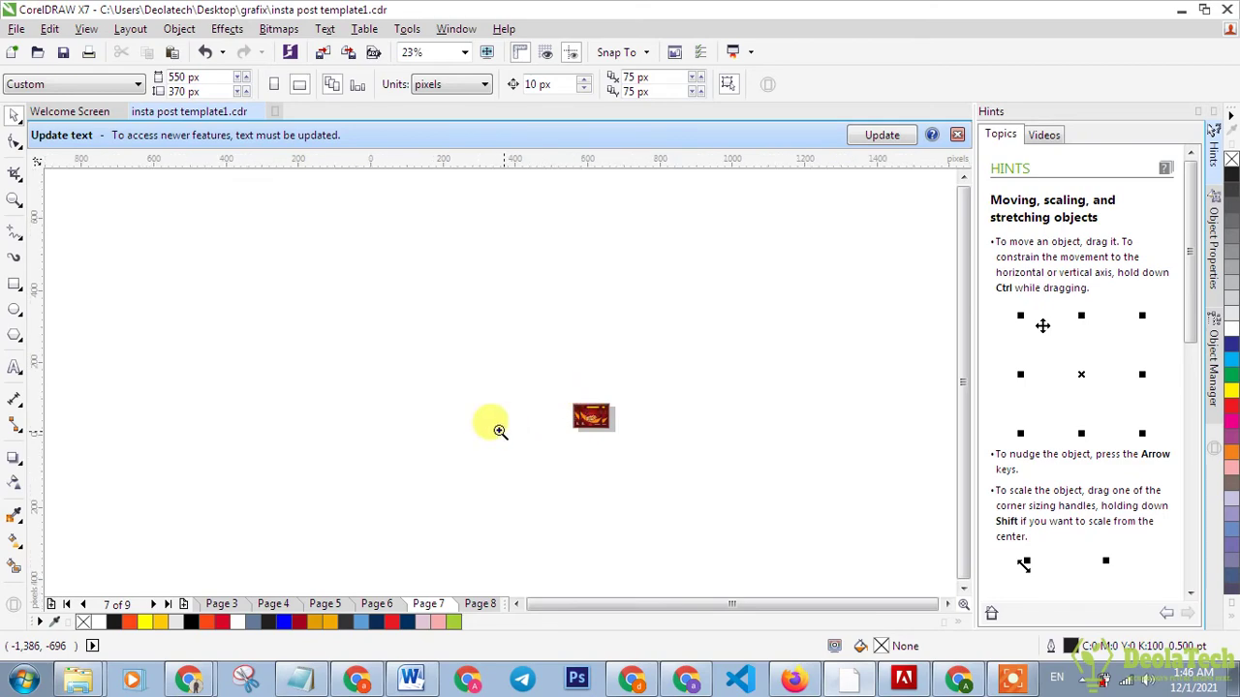
left_click_drag(302, 287, 635, 447)
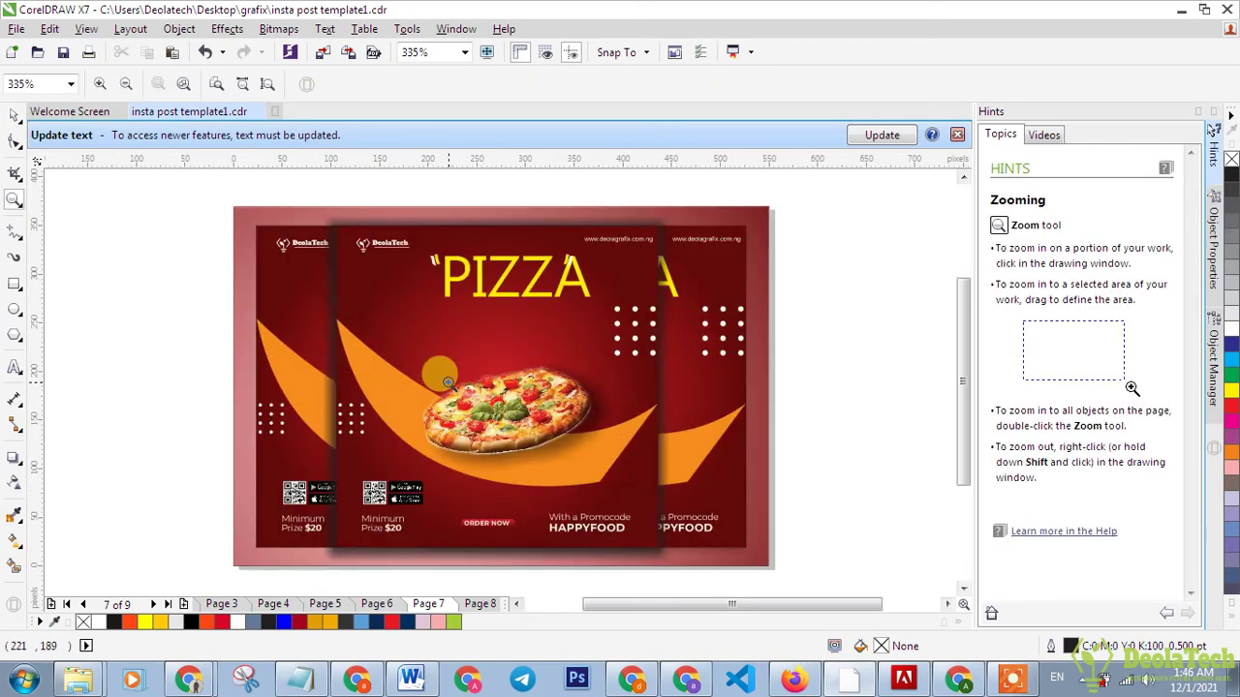
left_click_drag(191, 197, 841, 573)
scroll(562, 484, "up", 1)
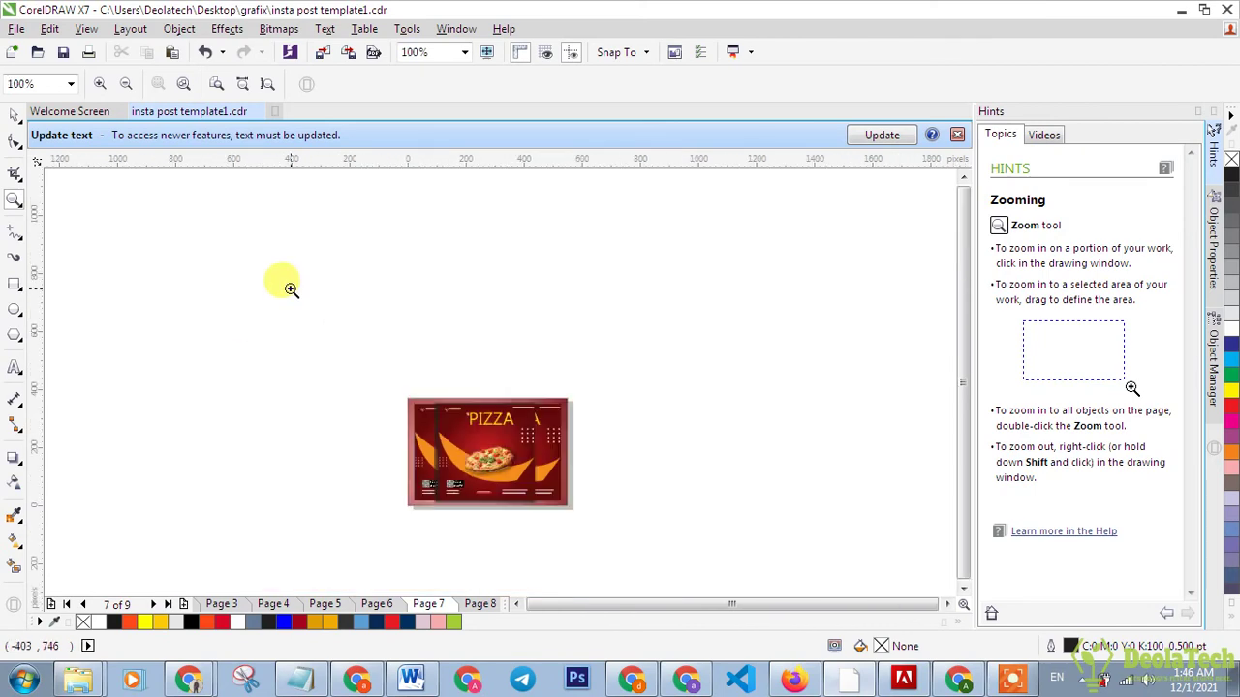
left_click_drag(601, 532, 376, 361)
left_click_drag(261, 281, 883, 544)
scroll(718, 478, "up", 1)
key("space")
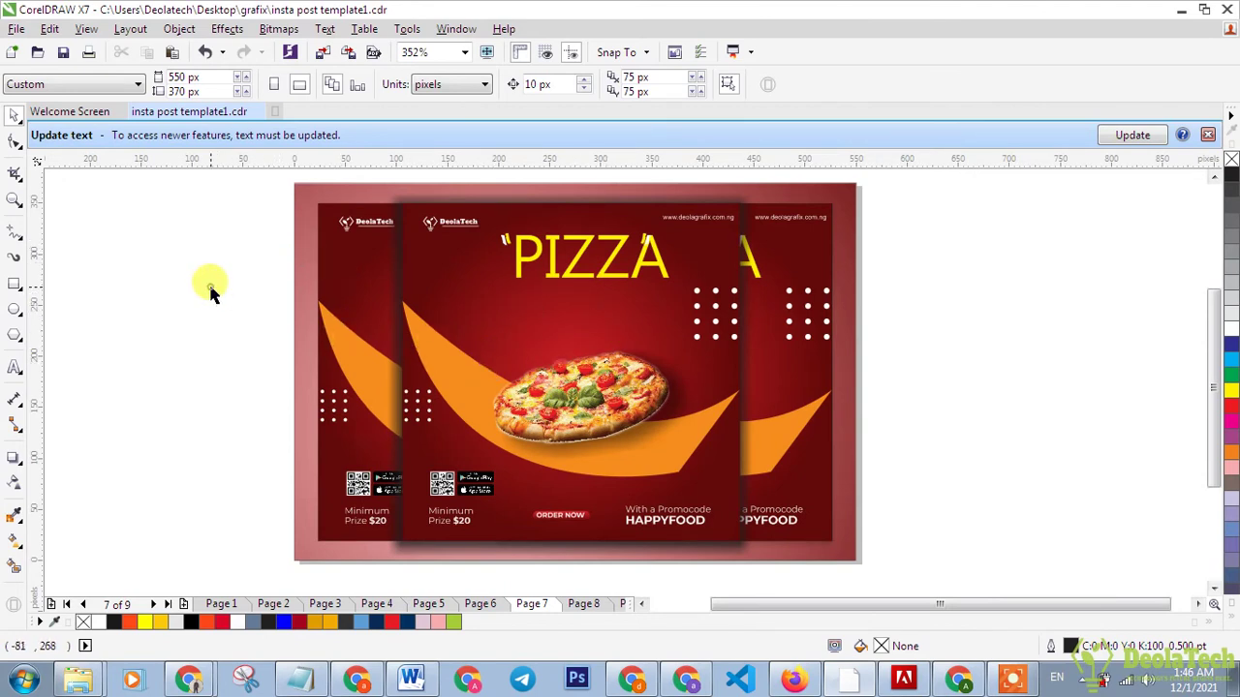
Read the pizza design's 550 px width and 370 px height, then open Export
left_click(221, 76)
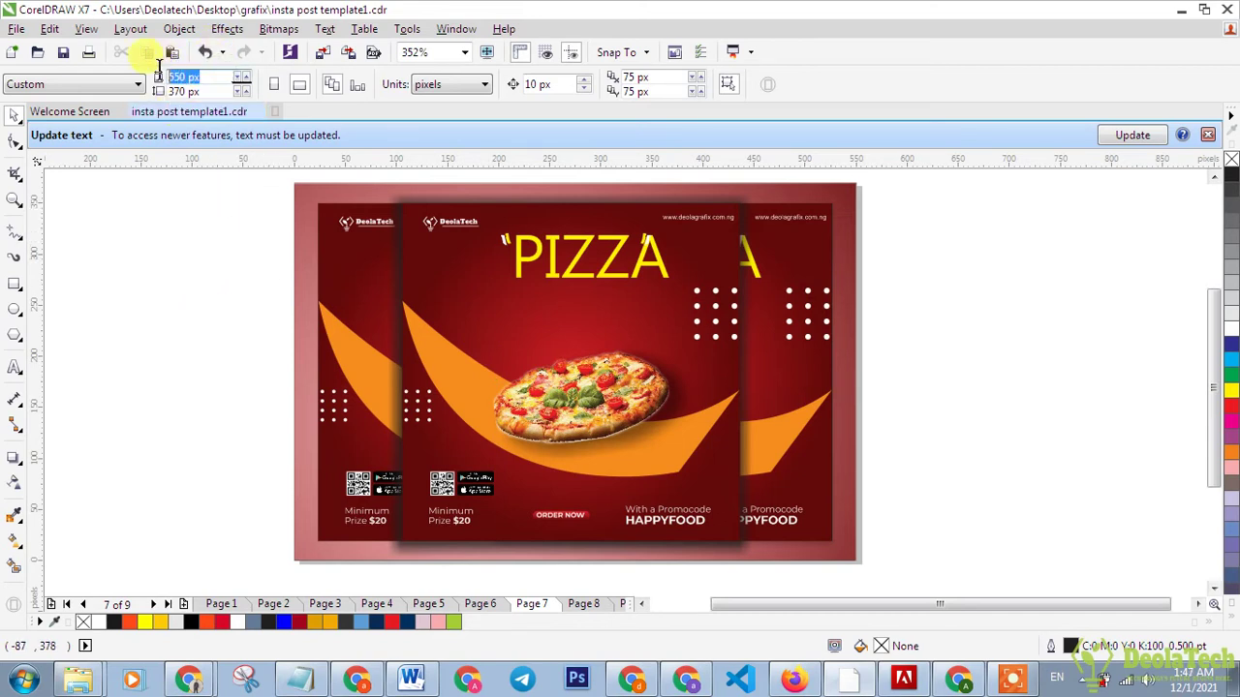
left_click_drag(210, 90, 171, 90)
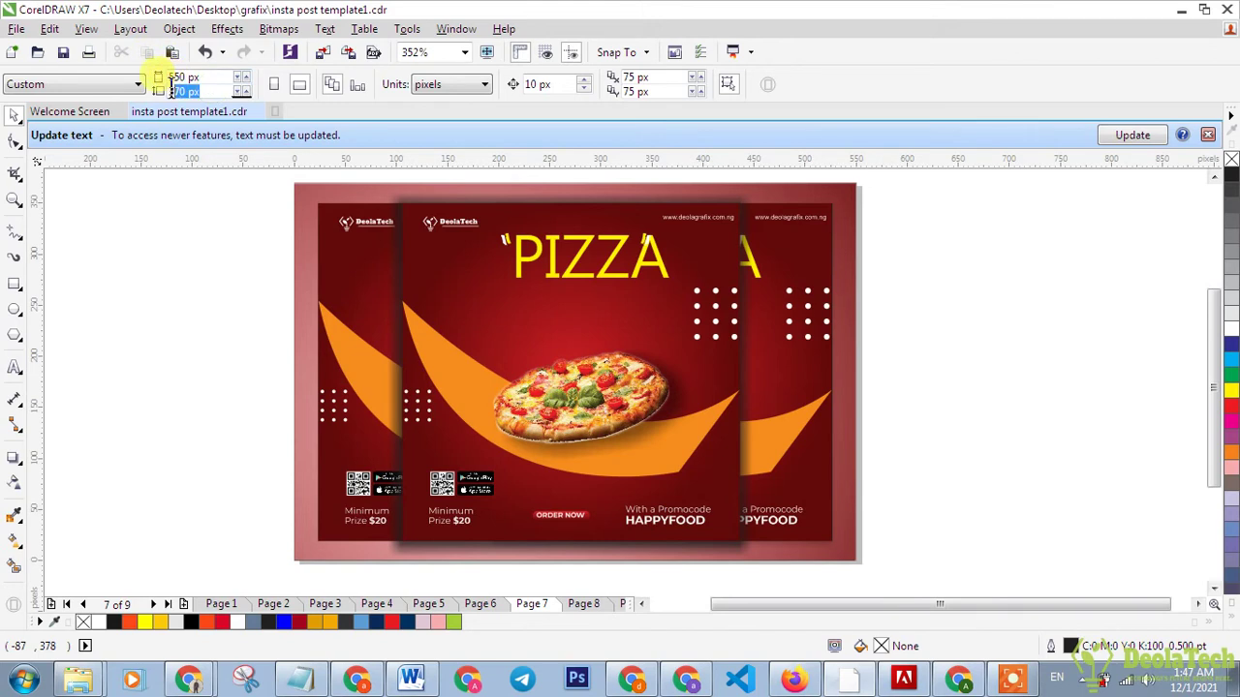
left_click(170, 109)
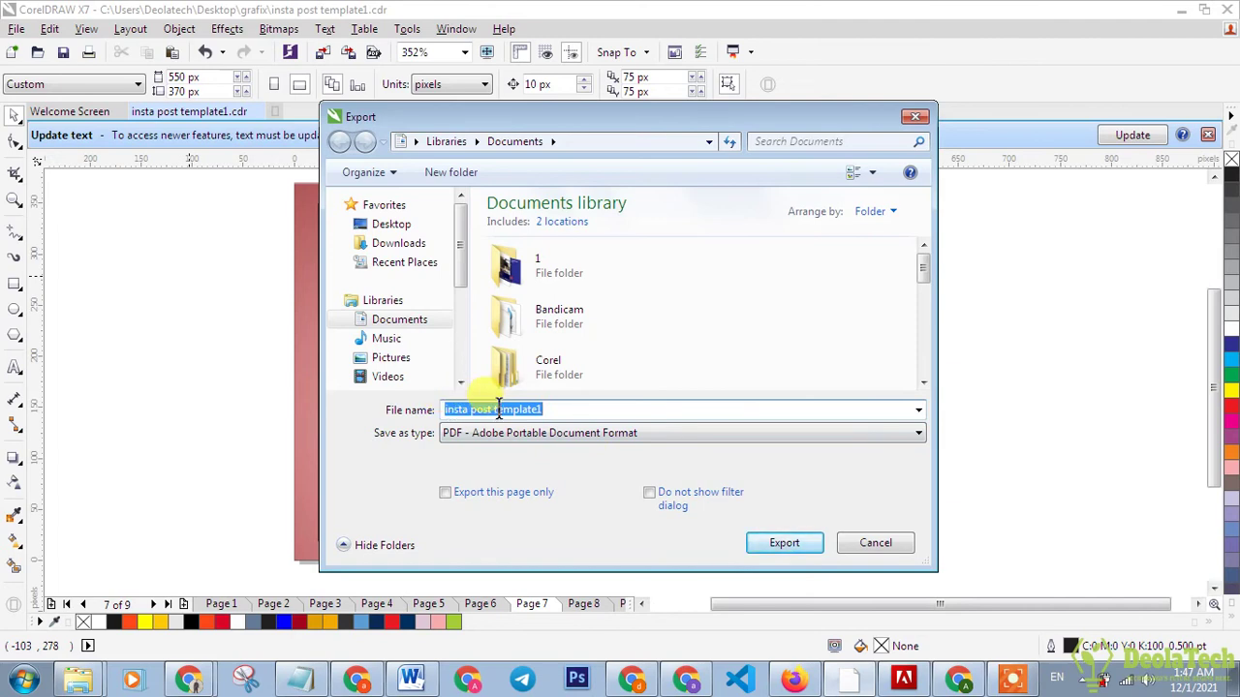
Paste the file name, choose JPG - JPEG Bitmaps, and set the Desktop as the location
right_click(501, 415)
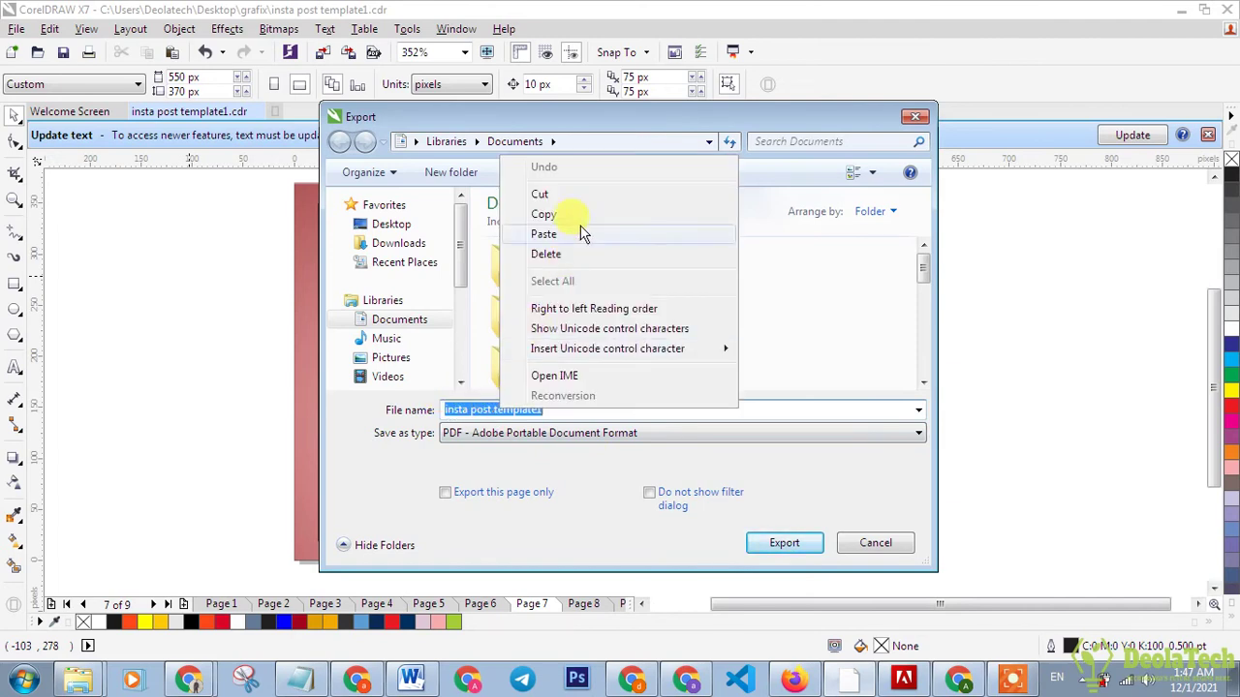
left_click(543, 235)
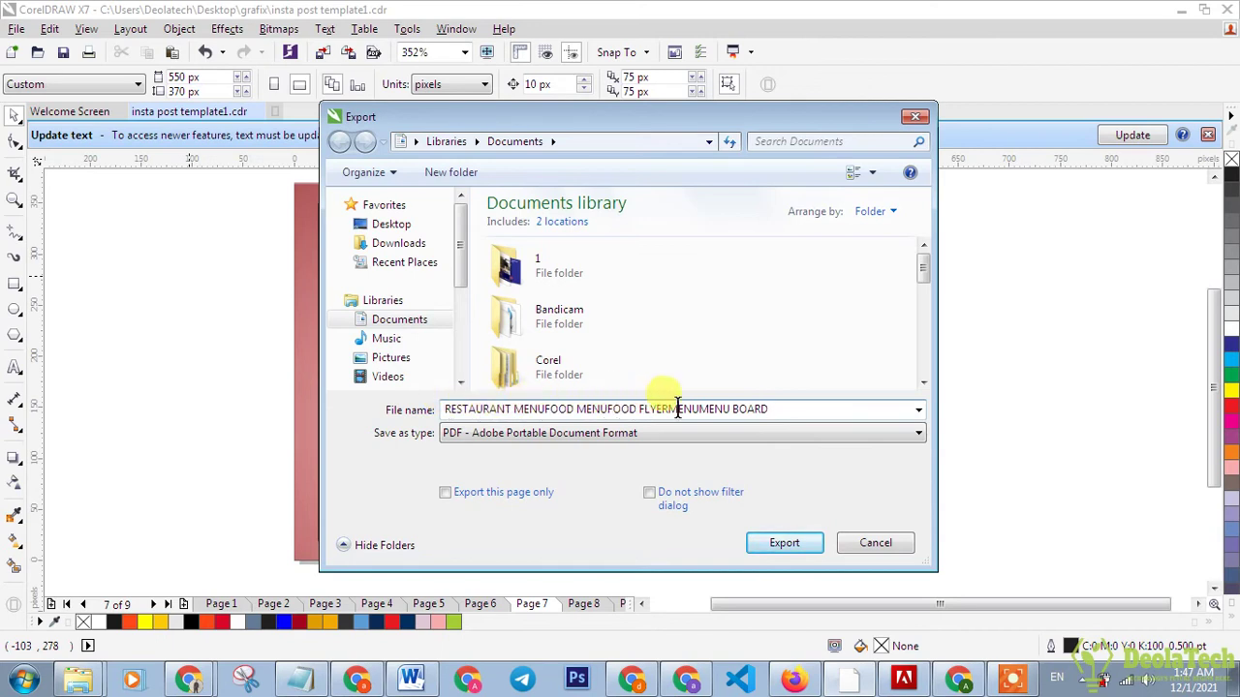
left_click(498, 436)
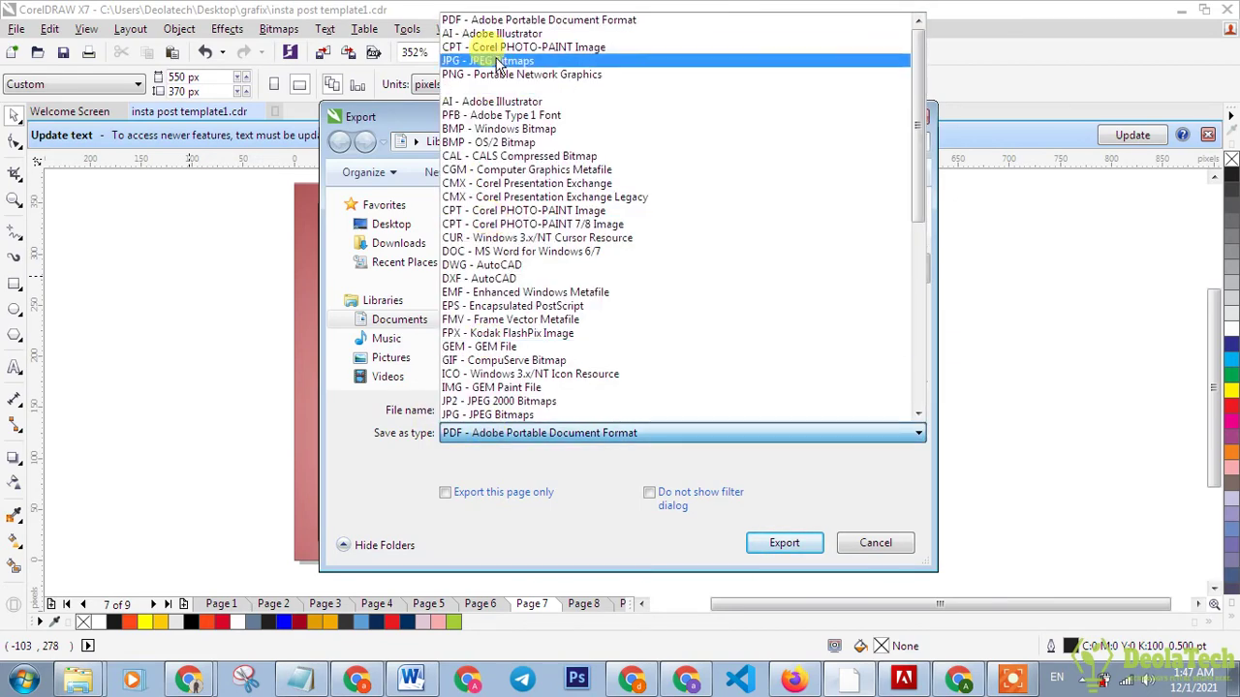
left_click(498, 60)
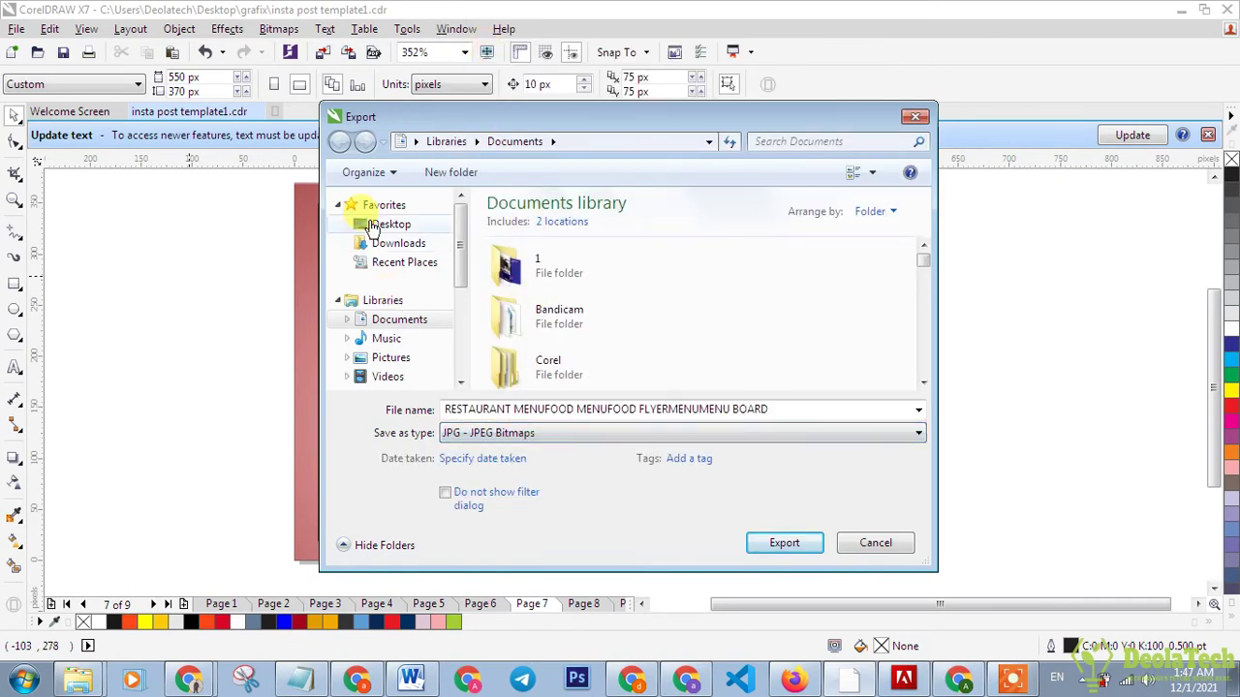
left_click(373, 227)
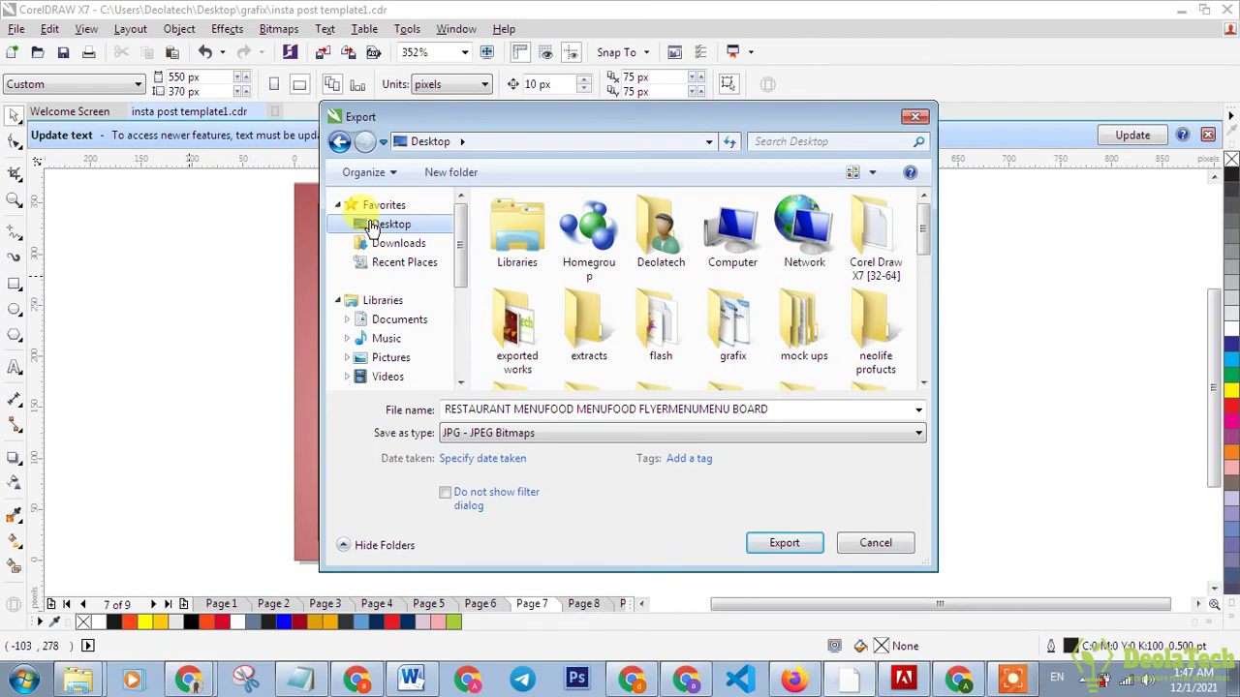
left_click(373, 224)
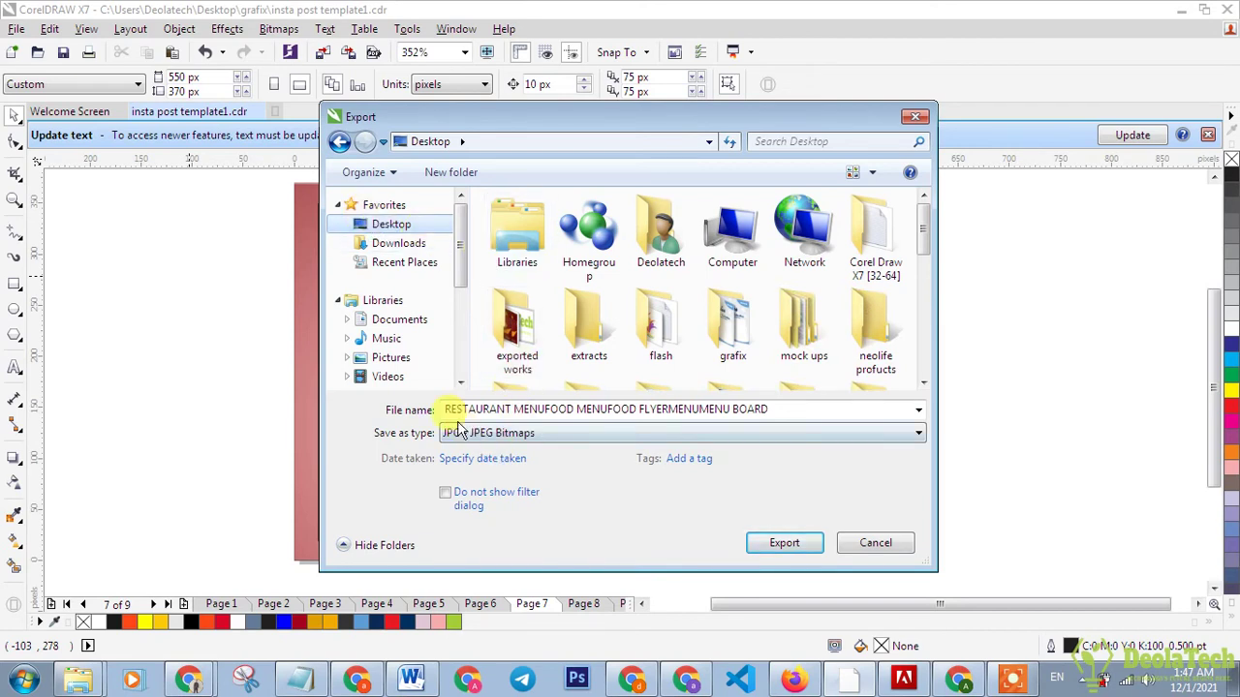
Export the pizza design as a JPEG at 80% quality and move to page 8
left_click(785, 545)
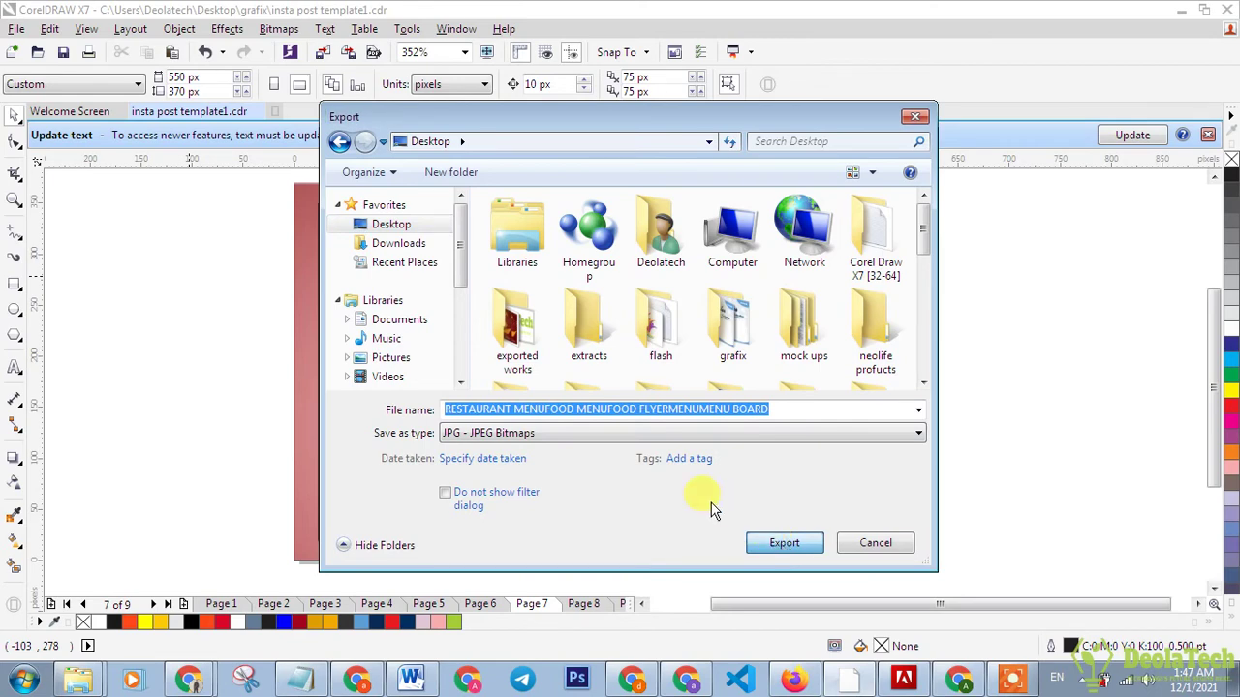
left_click(759, 543)
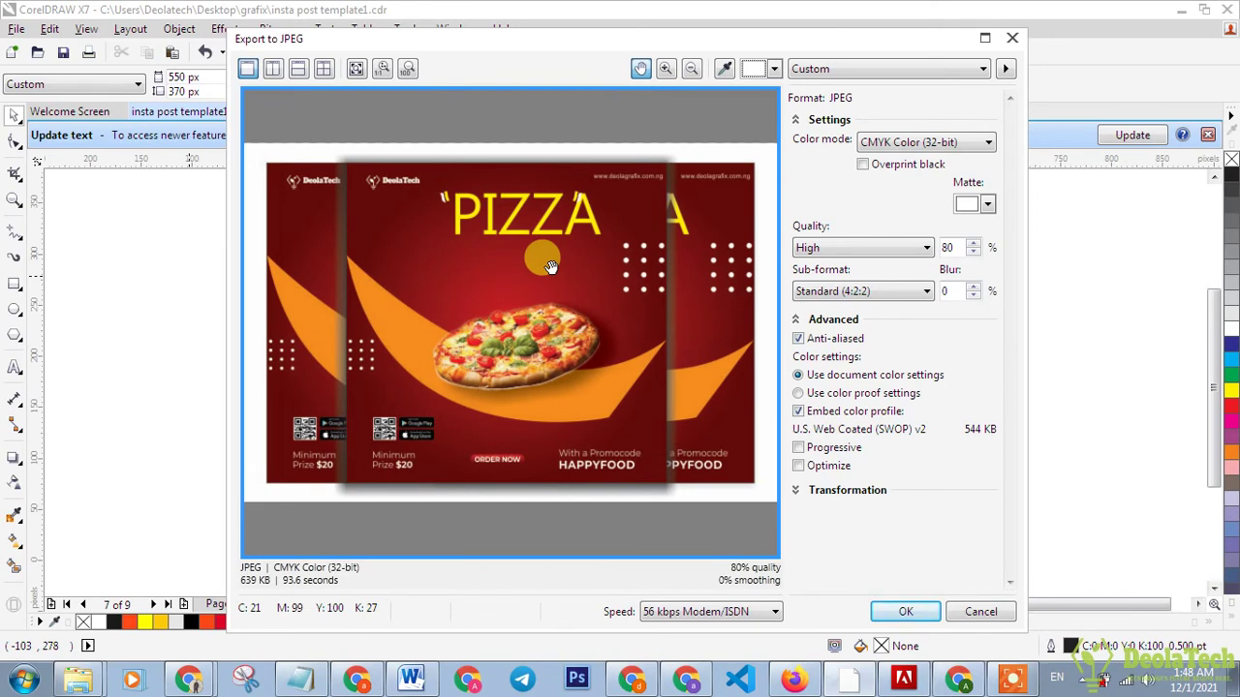
left_click(905, 612)
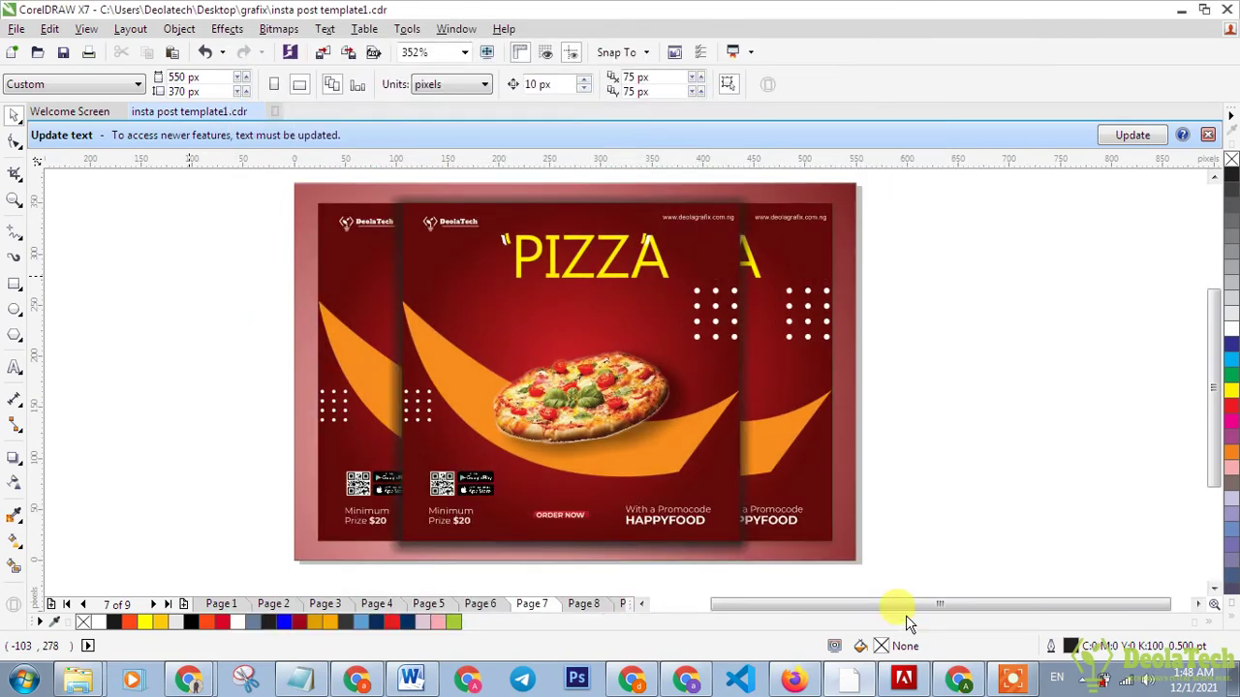
left_click(593, 604)
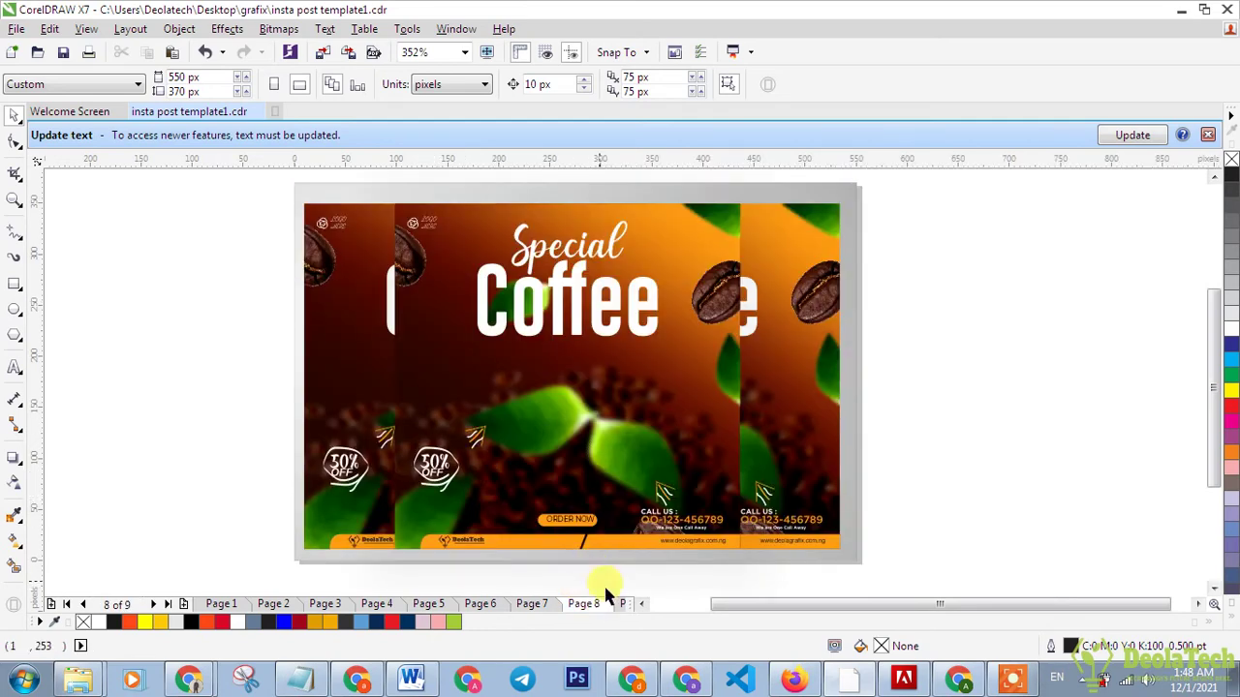
View page 8's Special Coffee flyer, then switch to Chrome's coffee download image search
left_click(625, 604)
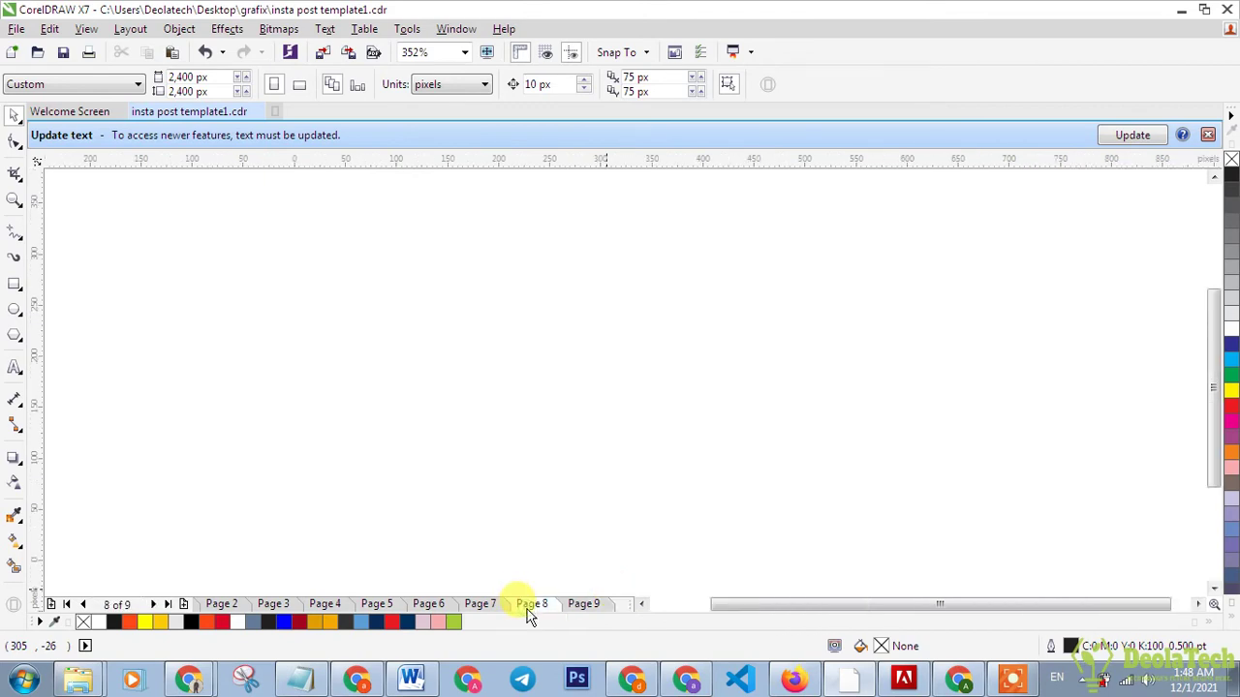
left_click(203, 683)
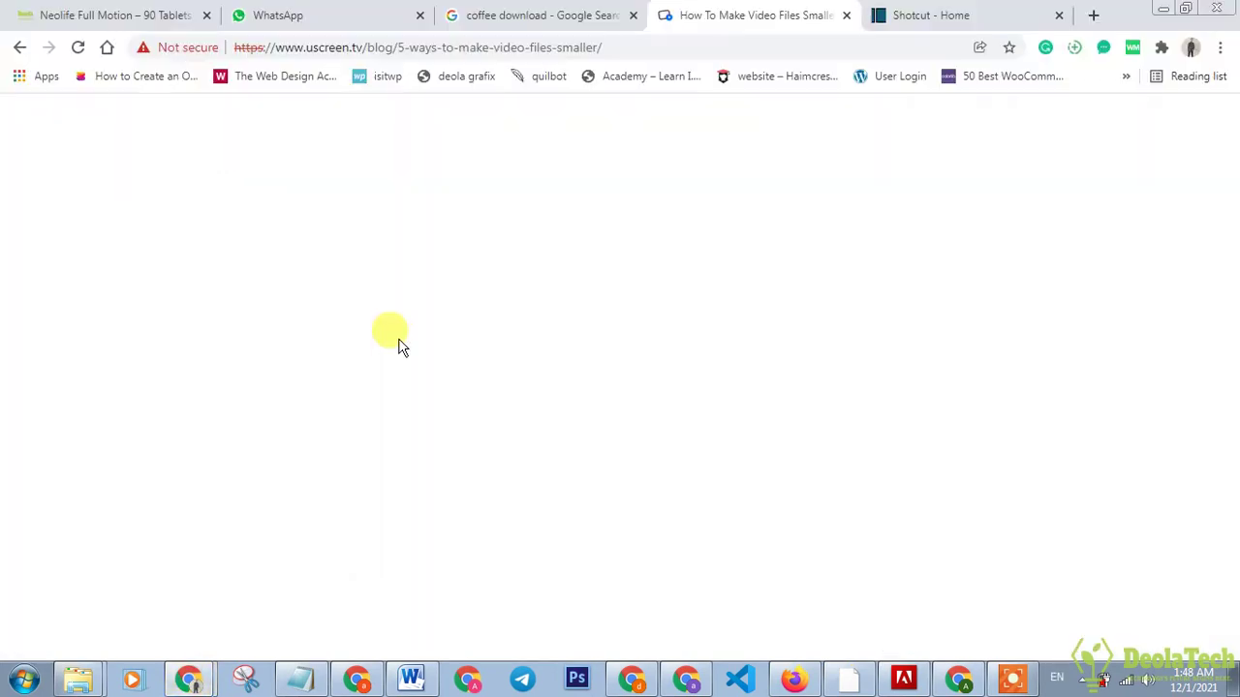
left_click(513, 22)
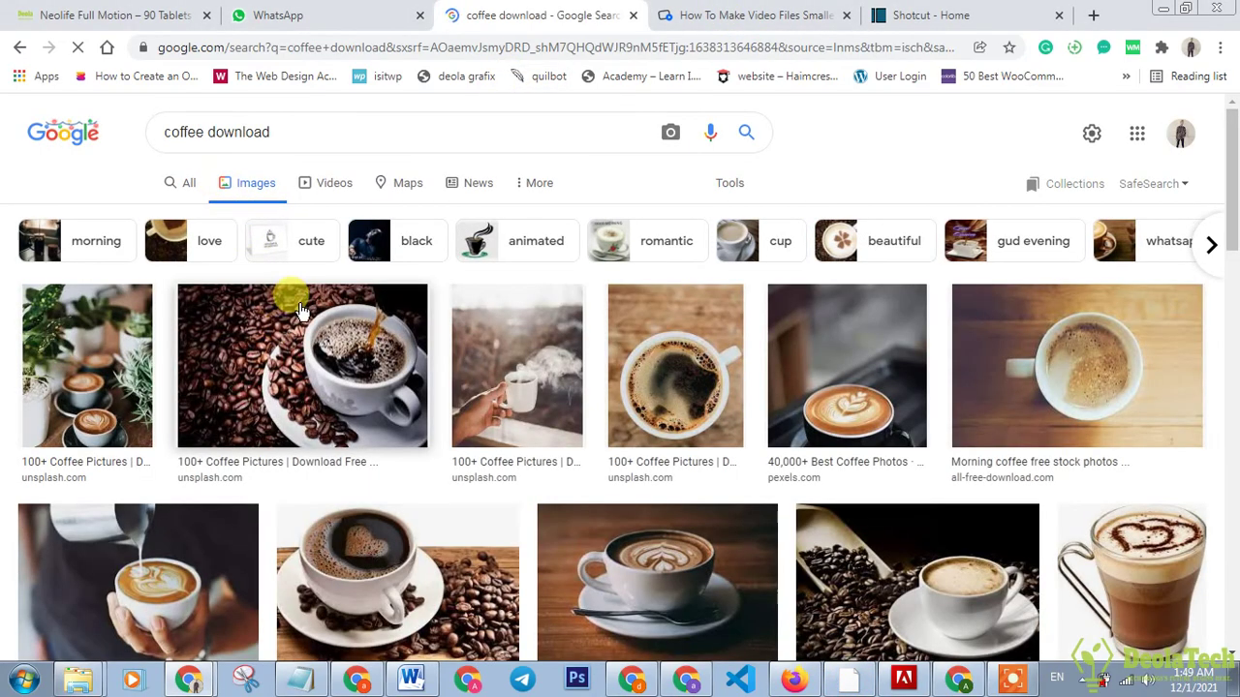
Scroll the coffee download results and start adding png to the search query
scroll(504, 414, "down", 10)
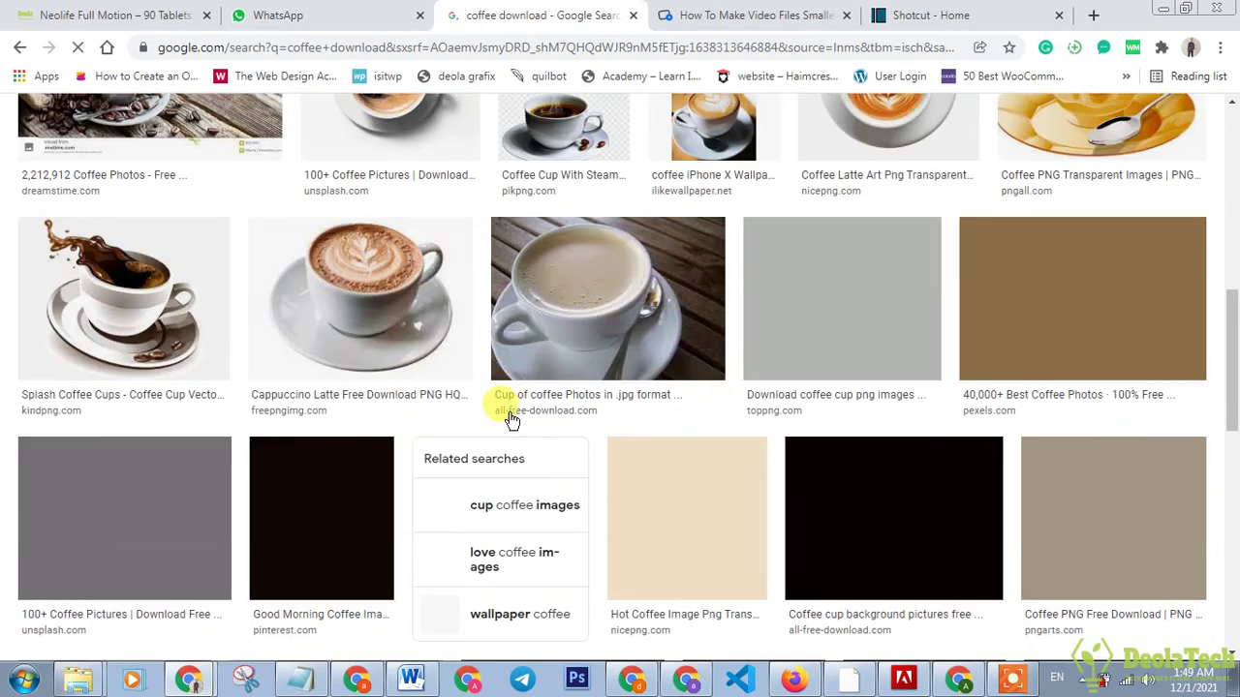
scroll(511, 419, "up", 10)
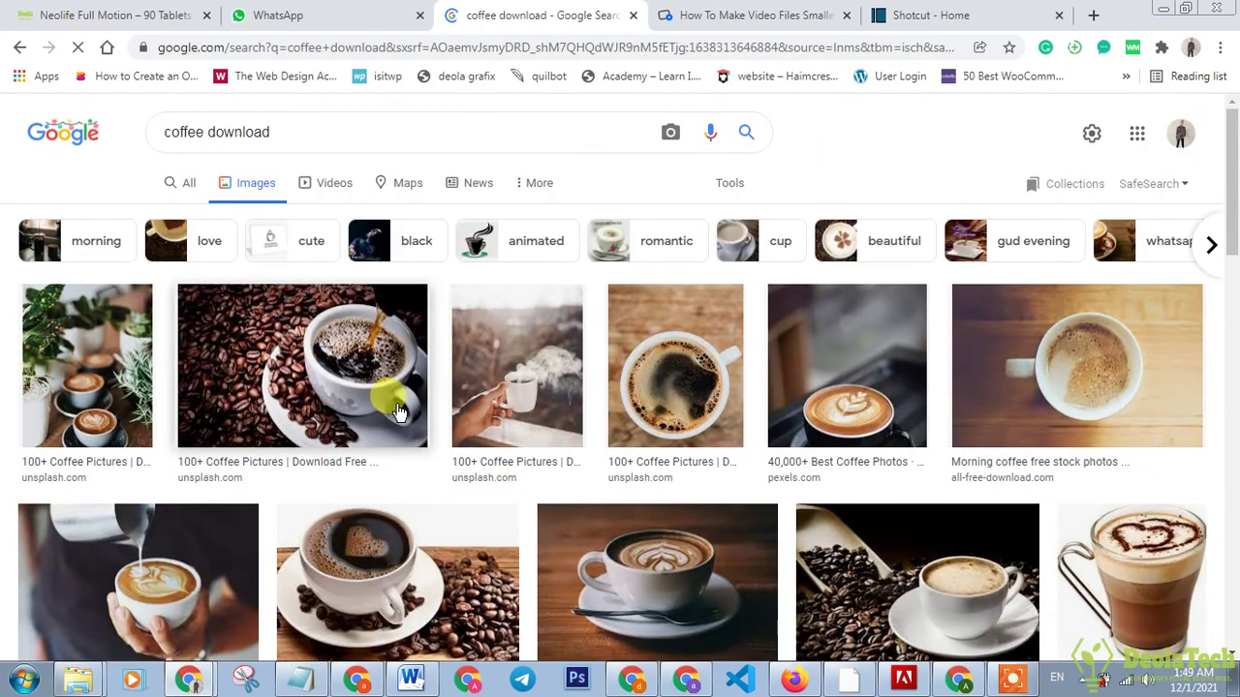
left_click(316, 132)
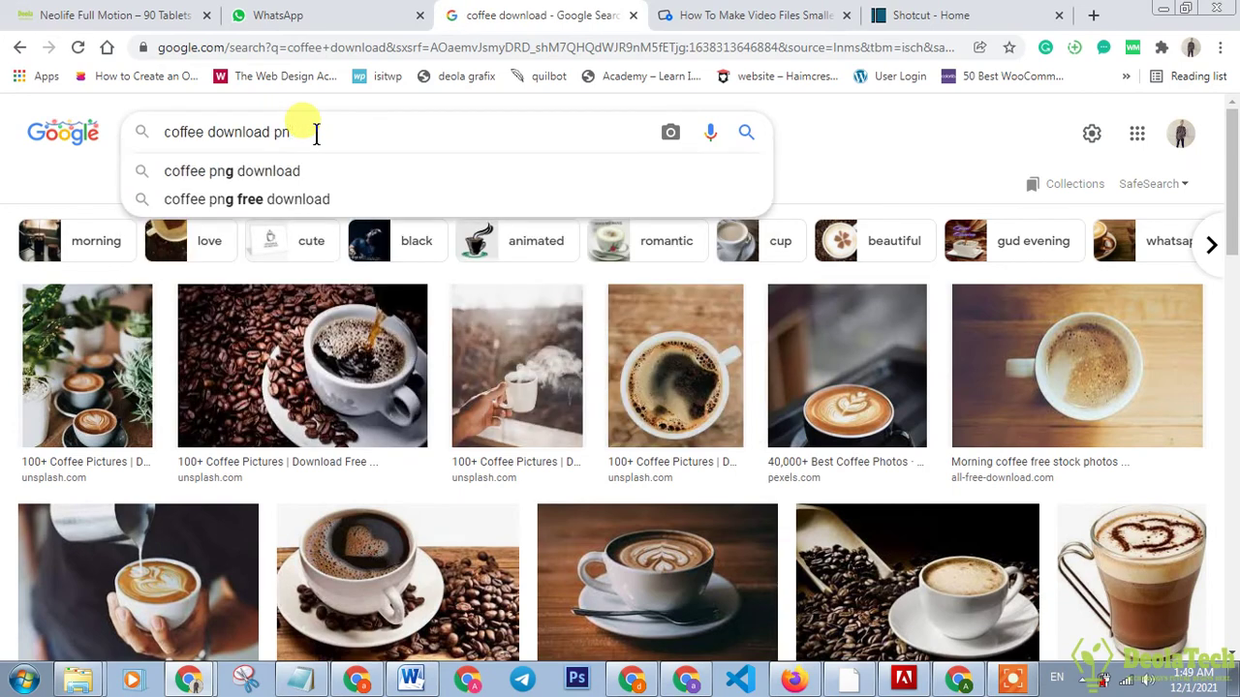
type("g")
key("BackSpace")
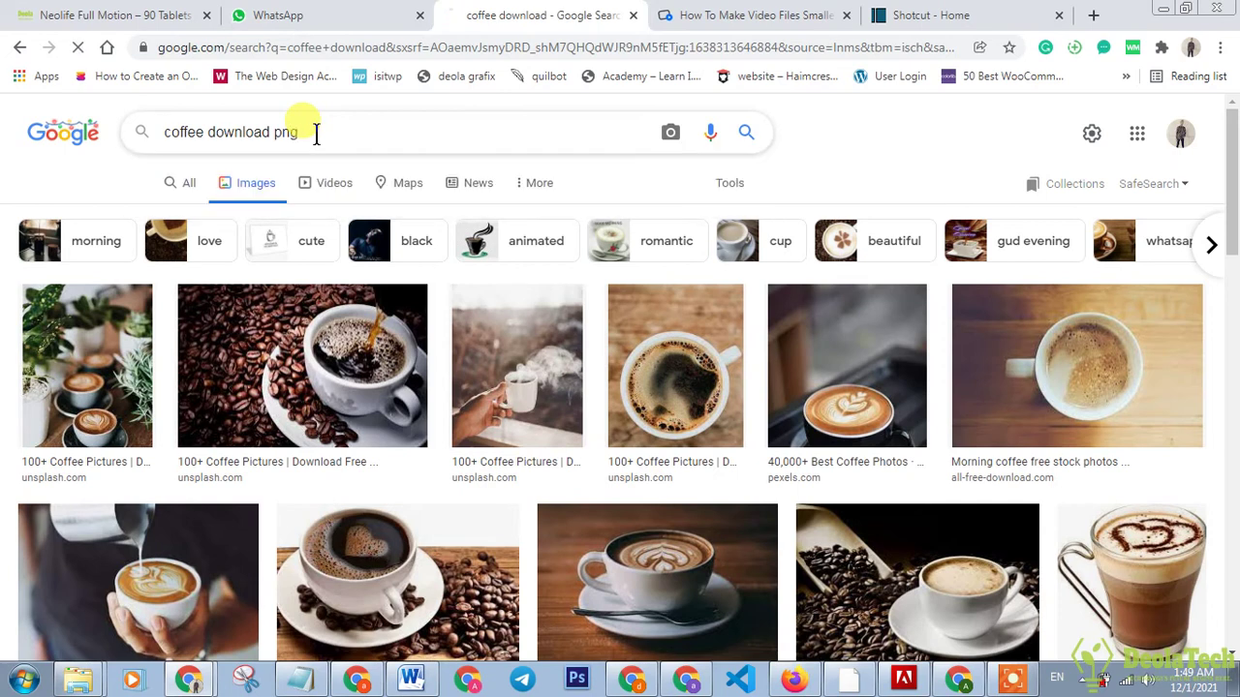
key("Return")
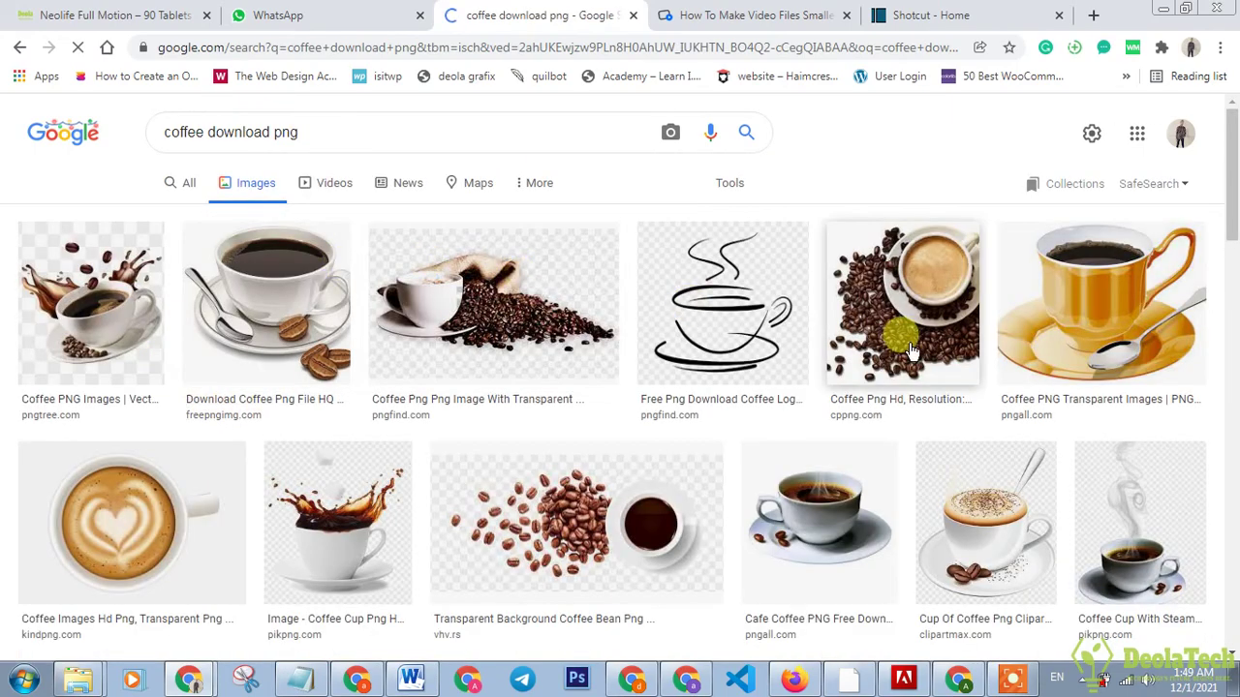
scroll(911, 351, "down", 10)
scroll(491, 376, "down", 10)
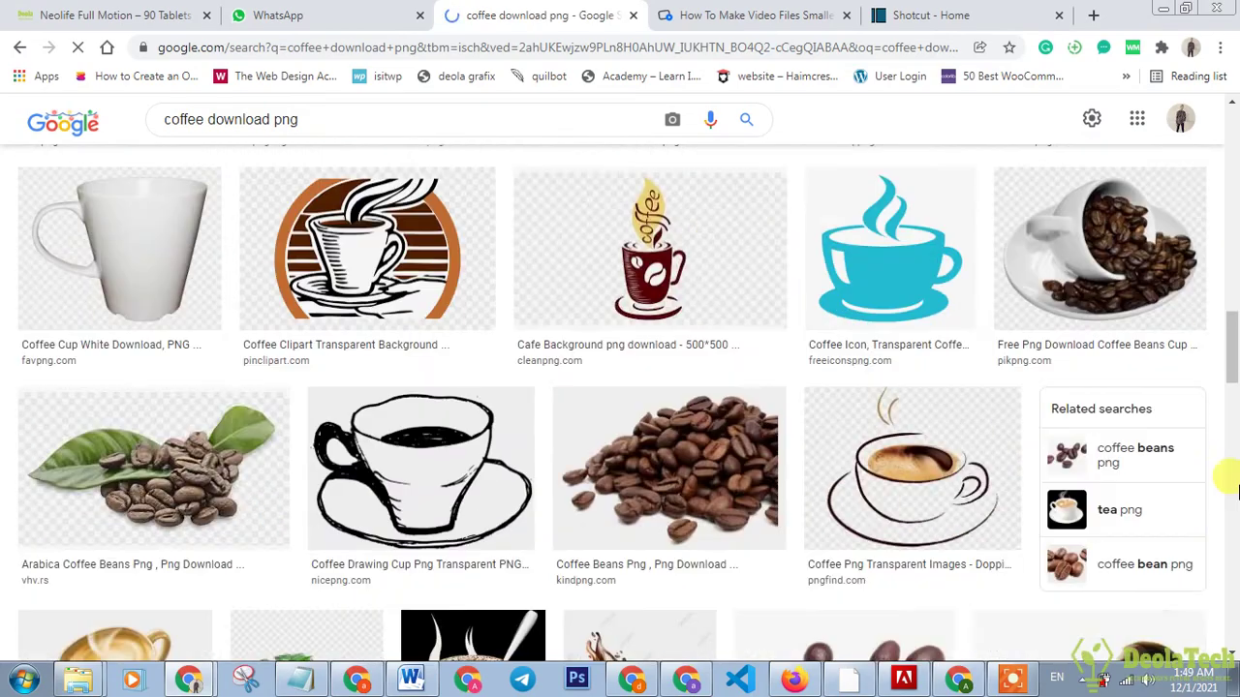
scroll(1226, 446, "up", 10)
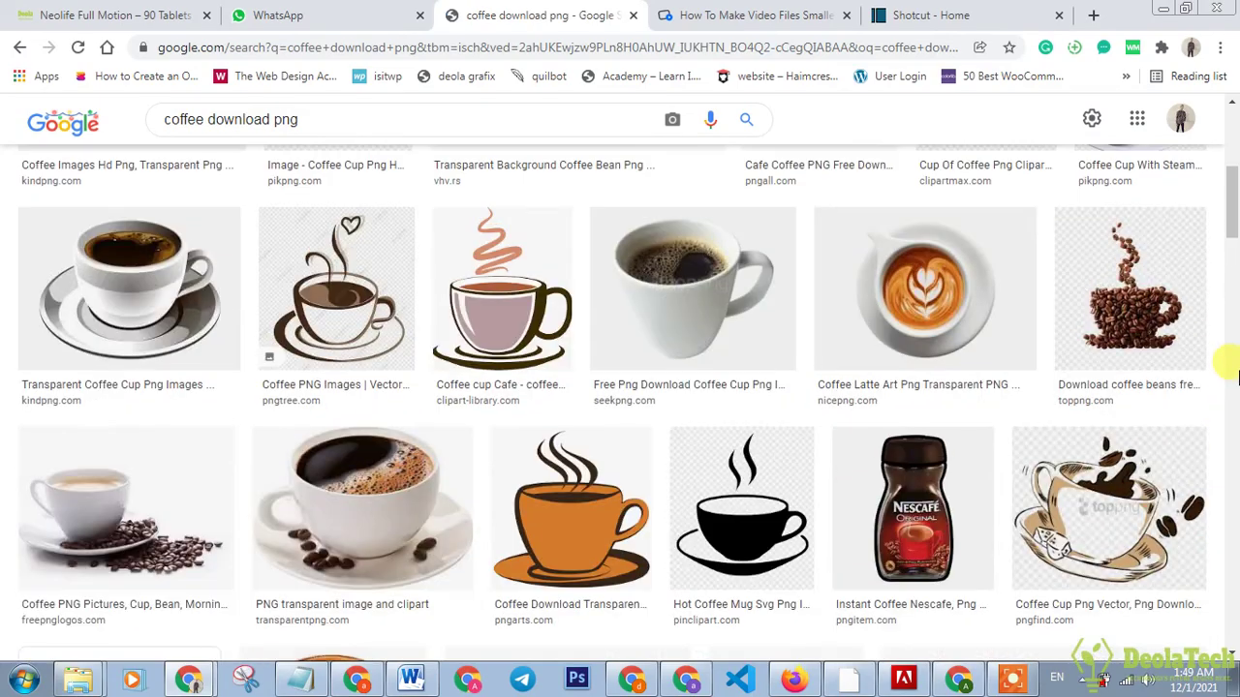
scroll(968, 351, "up", 5)
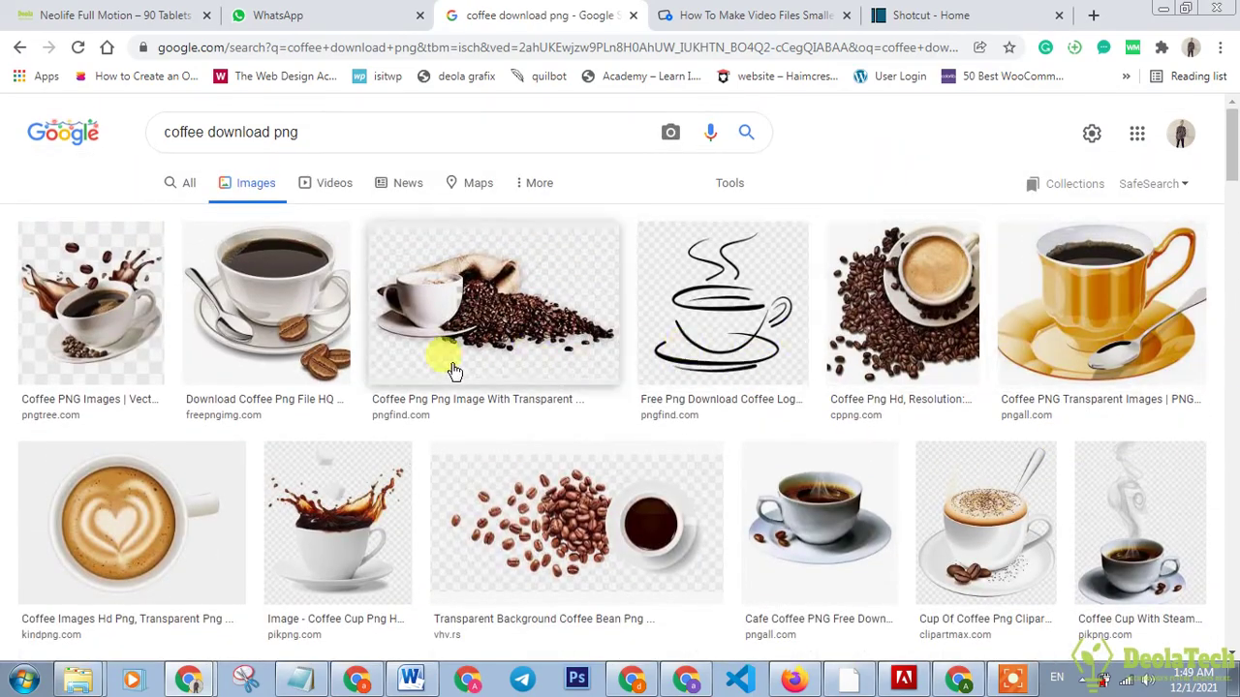
scroll(475, 371, "down", 8)
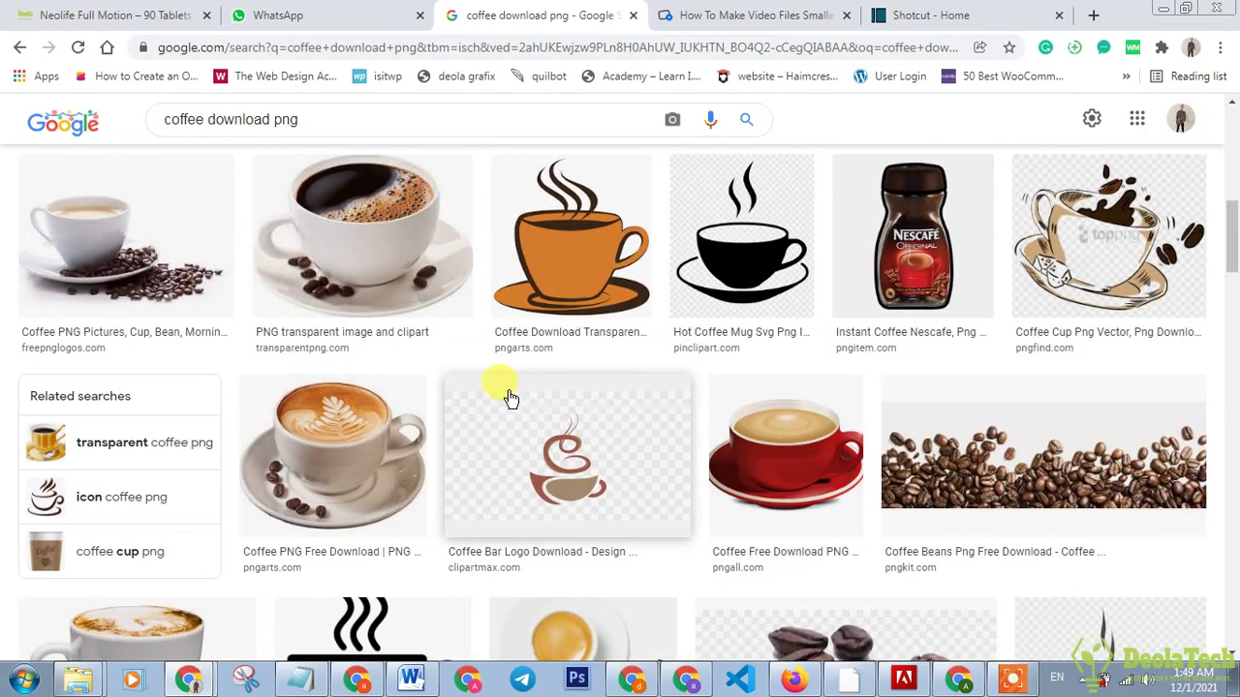
scroll(595, 442, "down", 6)
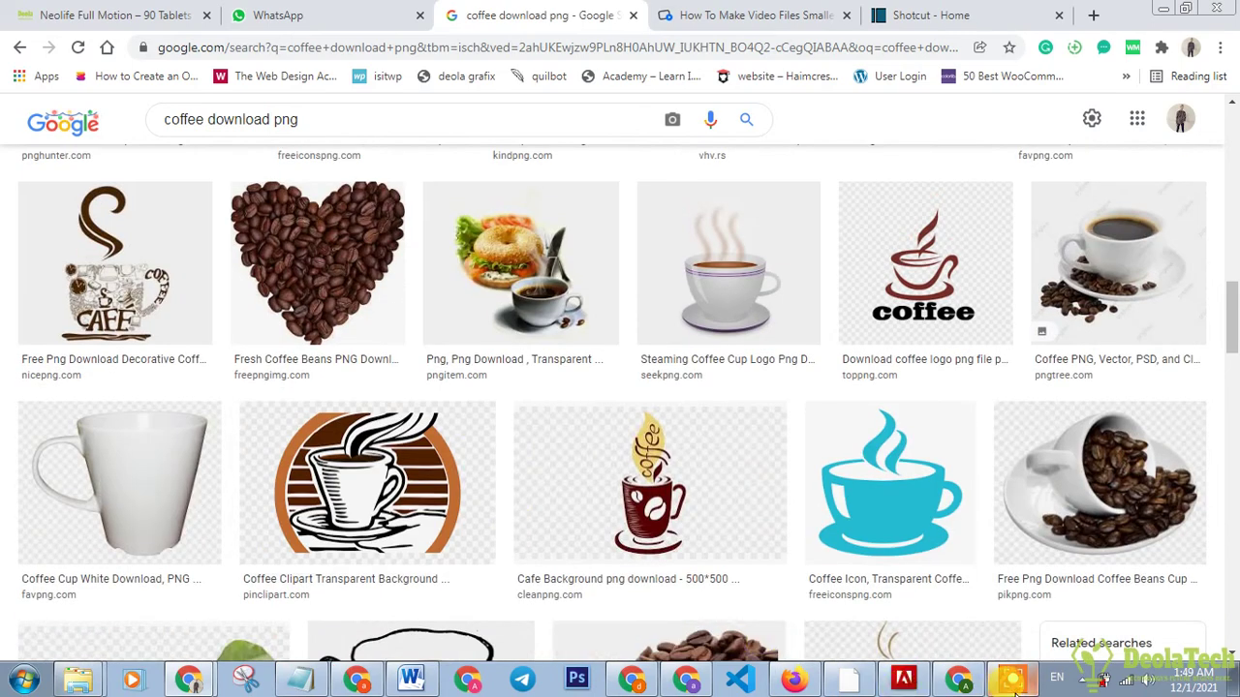
left_click(823, 678)
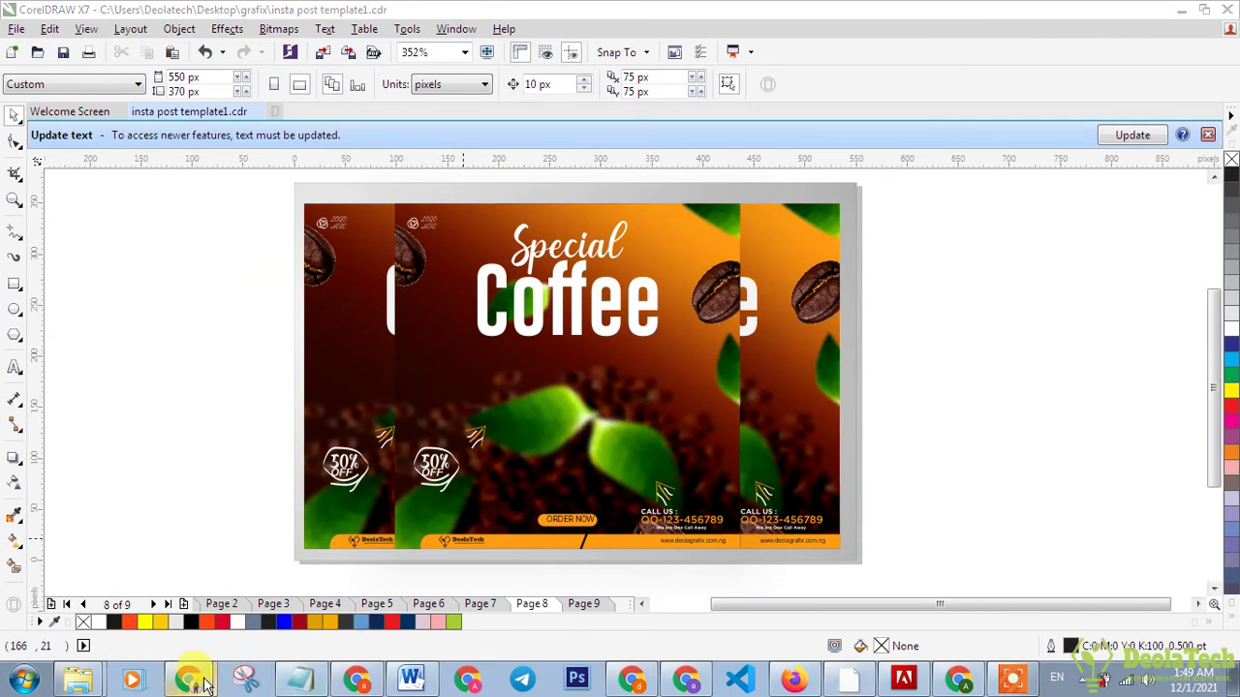
key("alt+Tab")
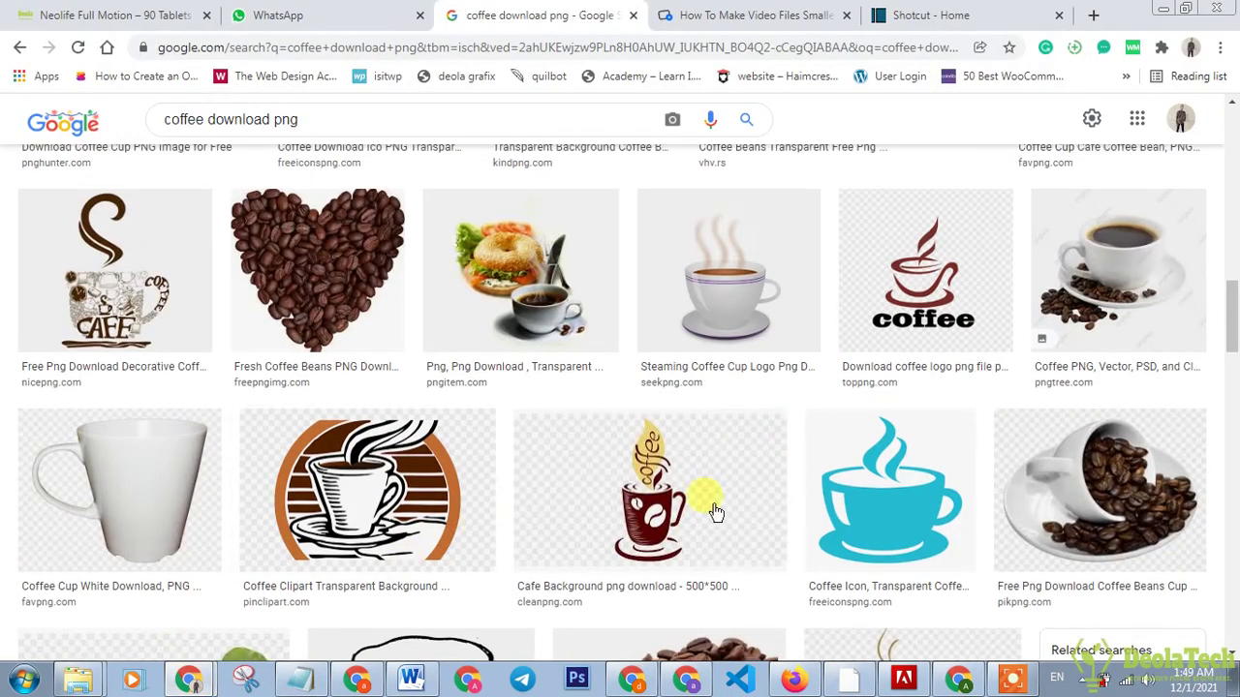
scroll(688, 513, "down", 2)
scroll(666, 523, "down", 5)
scroll(581, 511, "up", 9)
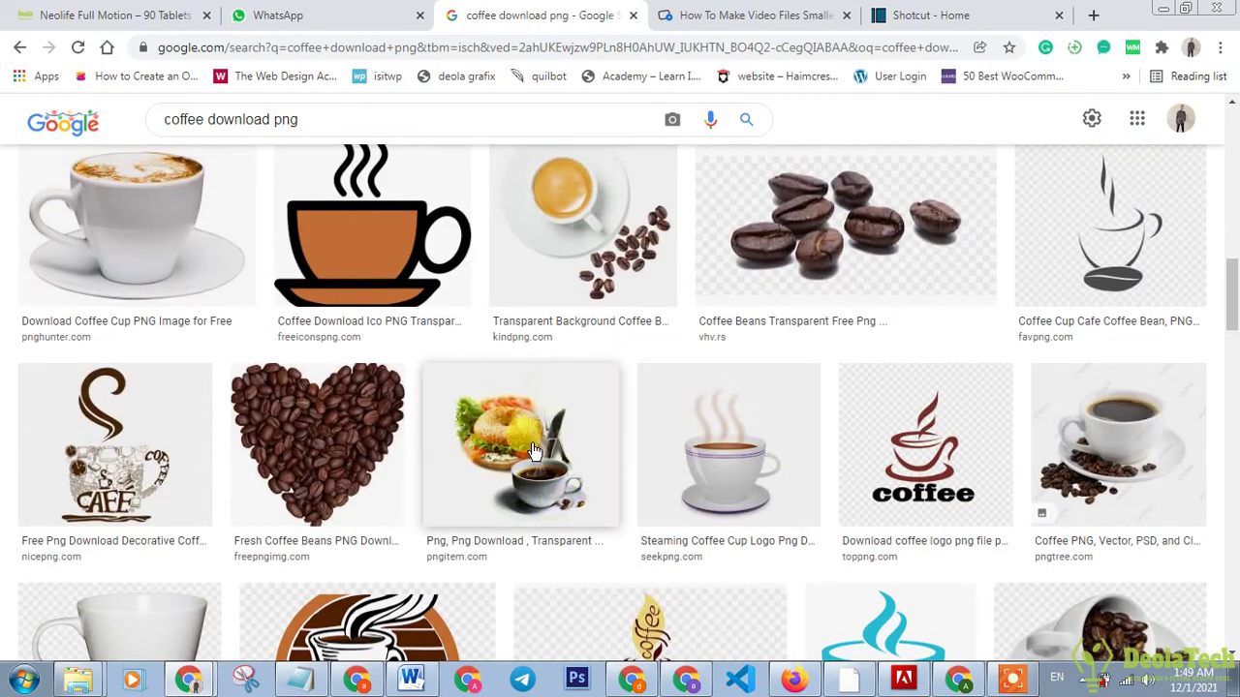
scroll(344, 438, "up", 8)
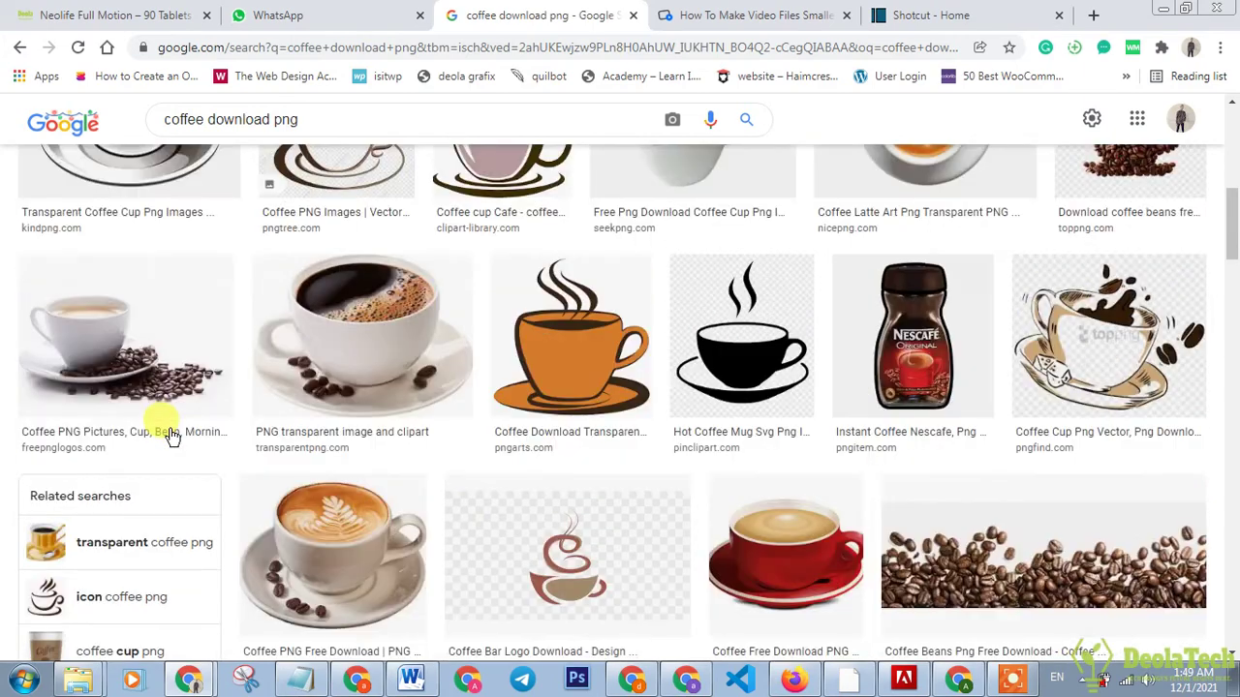
scroll(704, 455, "up", 5)
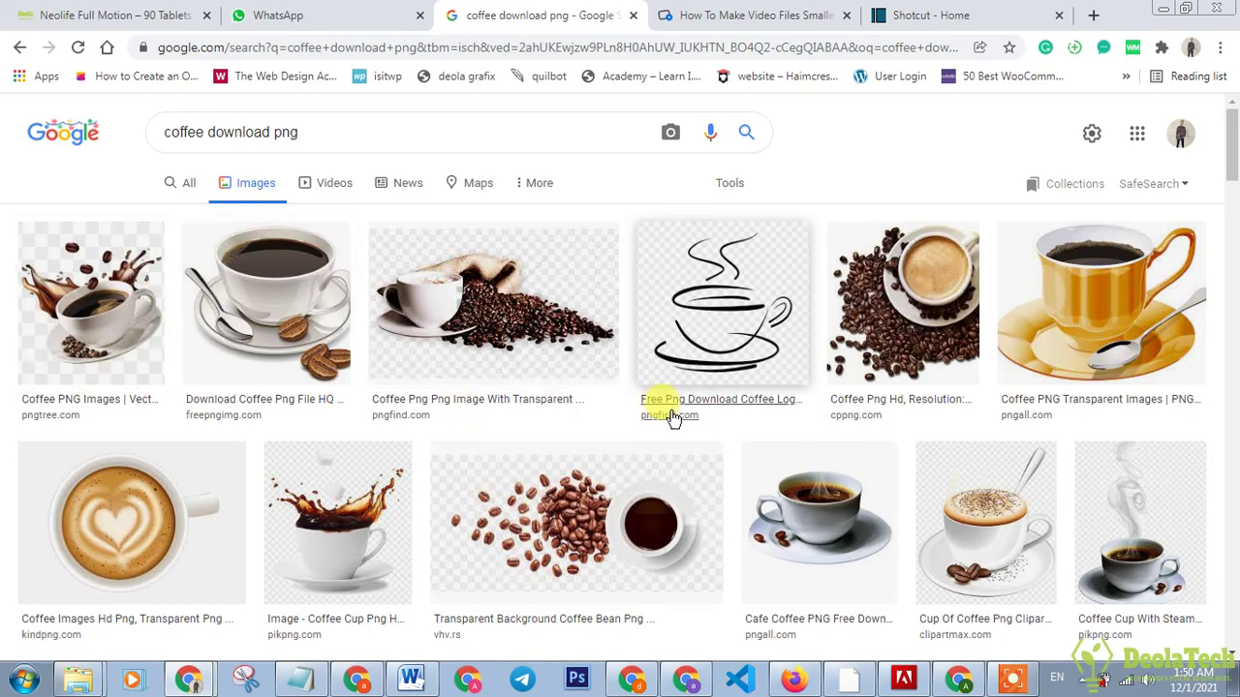
scroll(665, 415, "down", 8)
scroll(521, 463, "down", 10)
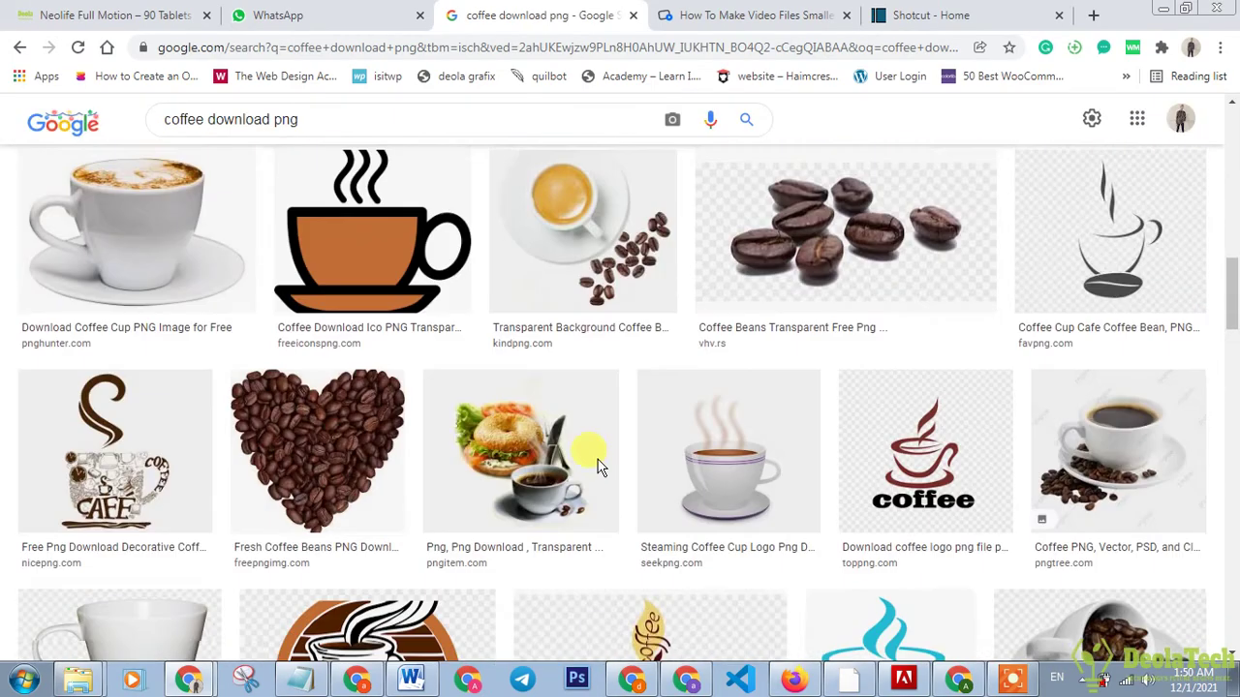
scroll(992, 518, "down", 8)
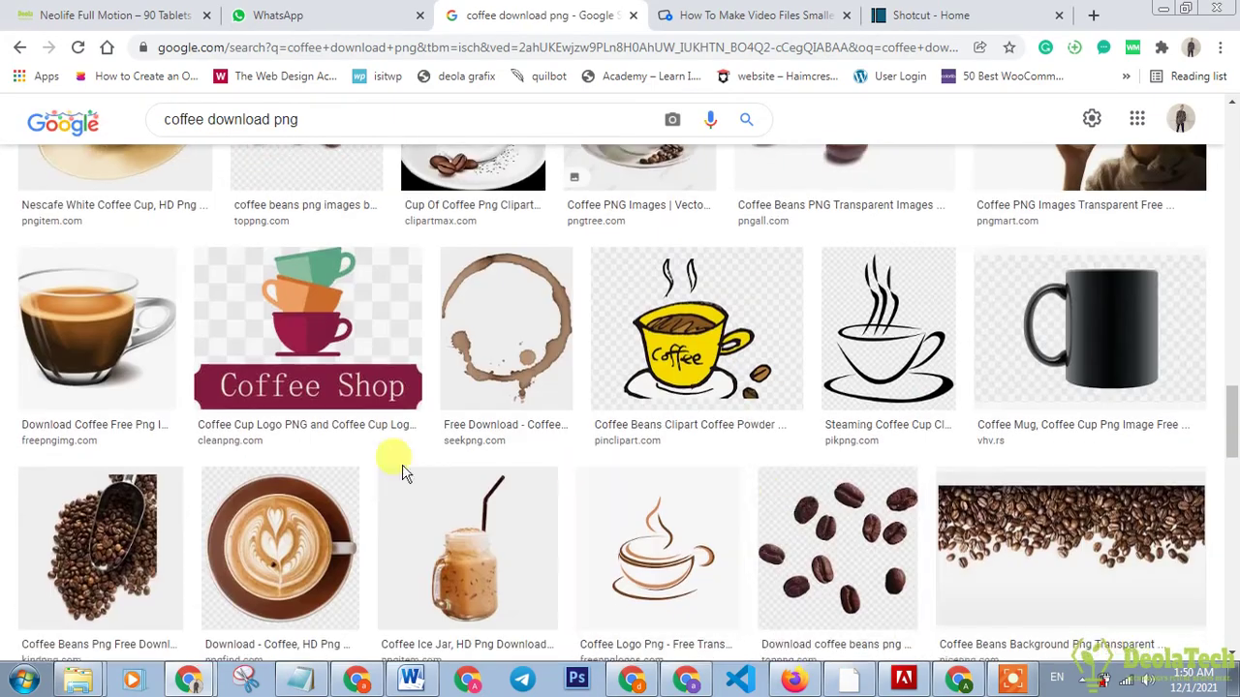
scroll(241, 467, "up", 4)
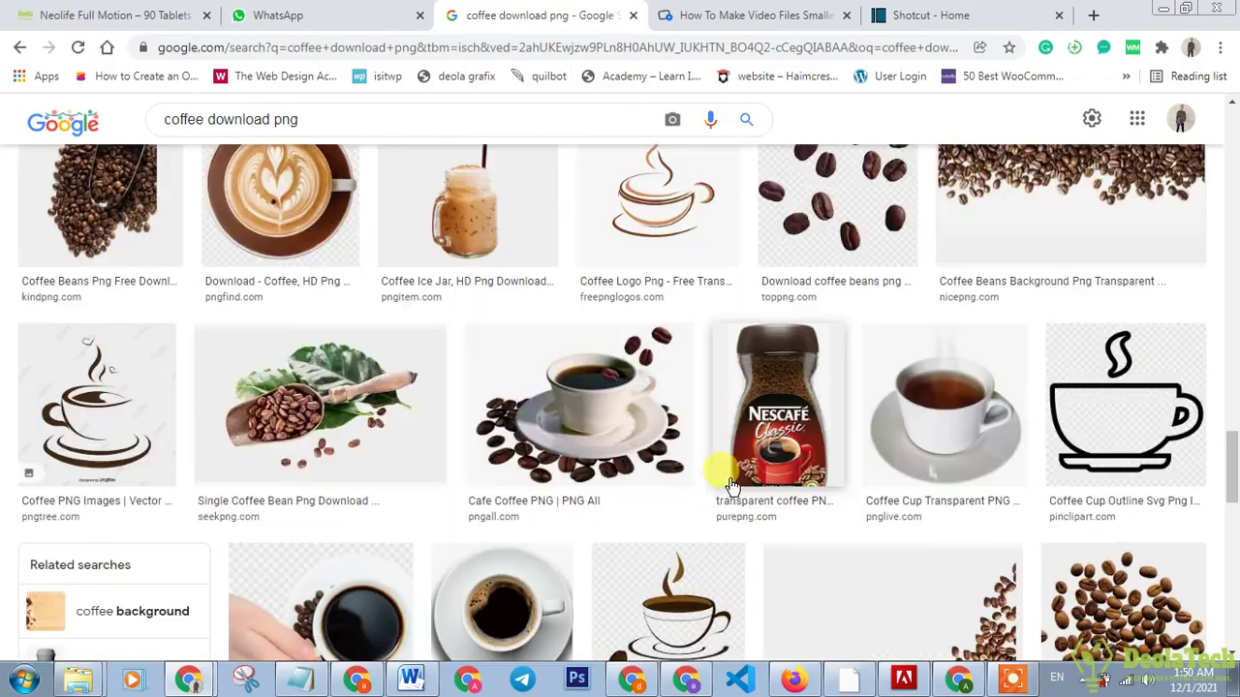
scroll(416, 471, "down", 7)
scroll(460, 484, "down", 10)
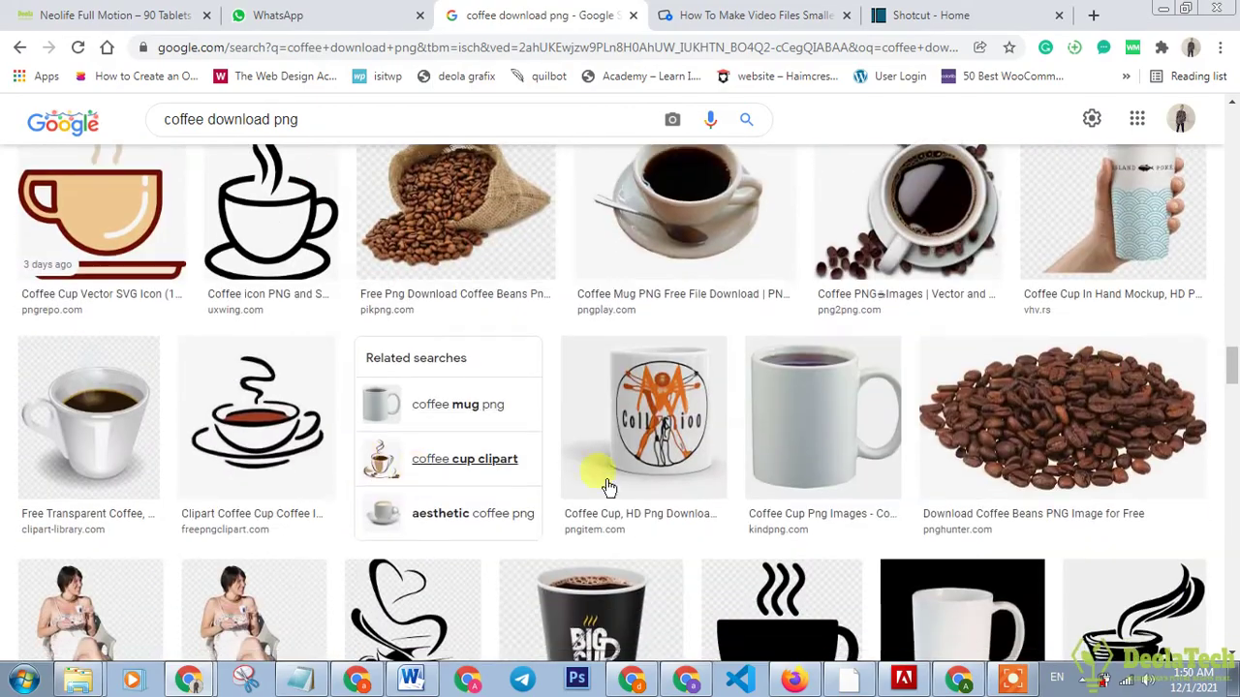
scroll(475, 448, "down", 10)
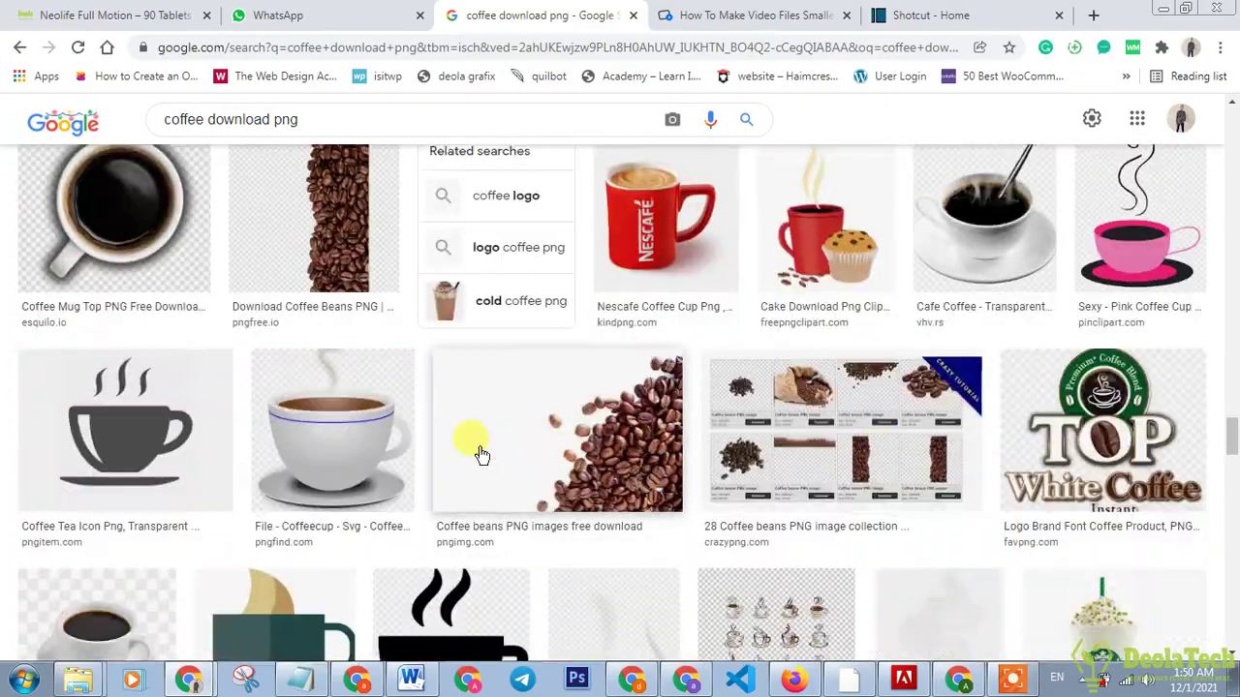
scroll(181, 462, "down", 10)
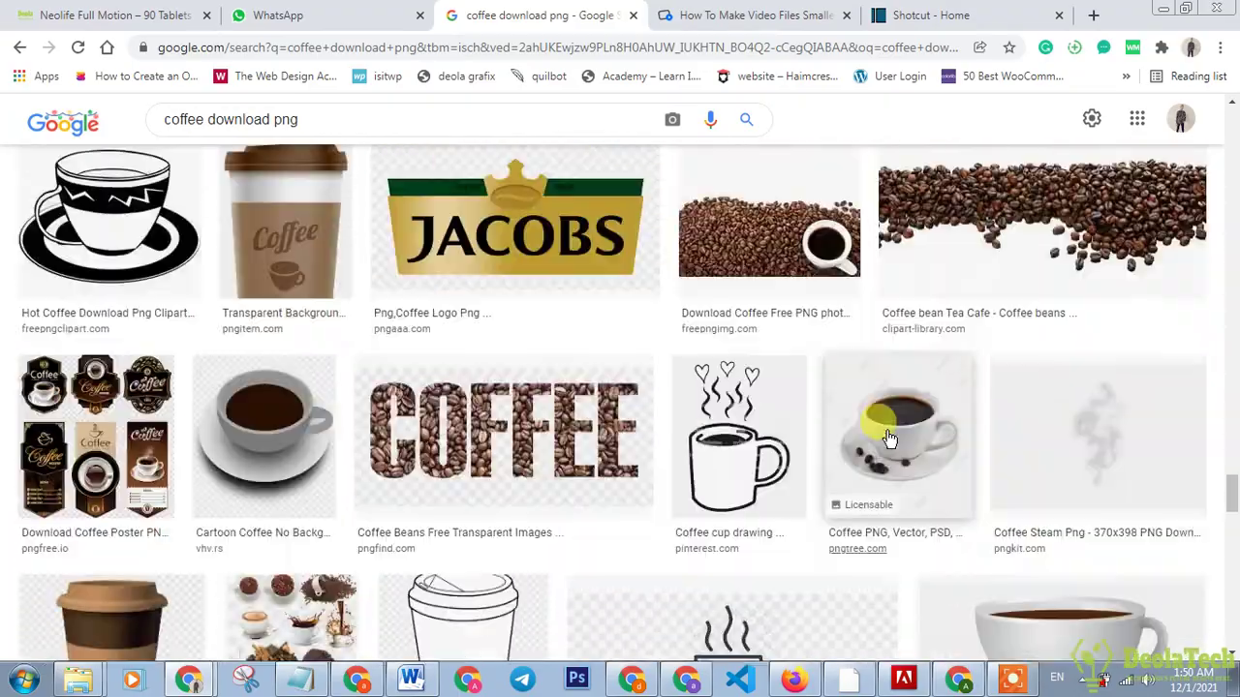
scroll(512, 403, "up", 10)
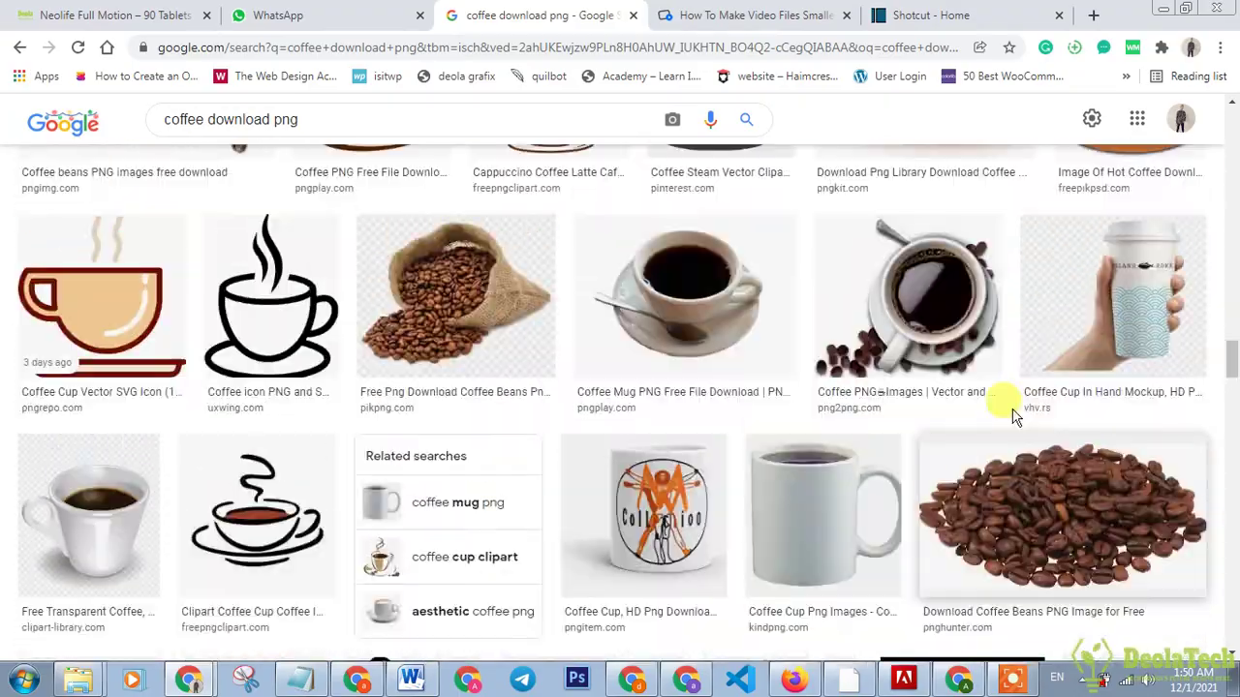
scroll(776, 405, "up", 10)
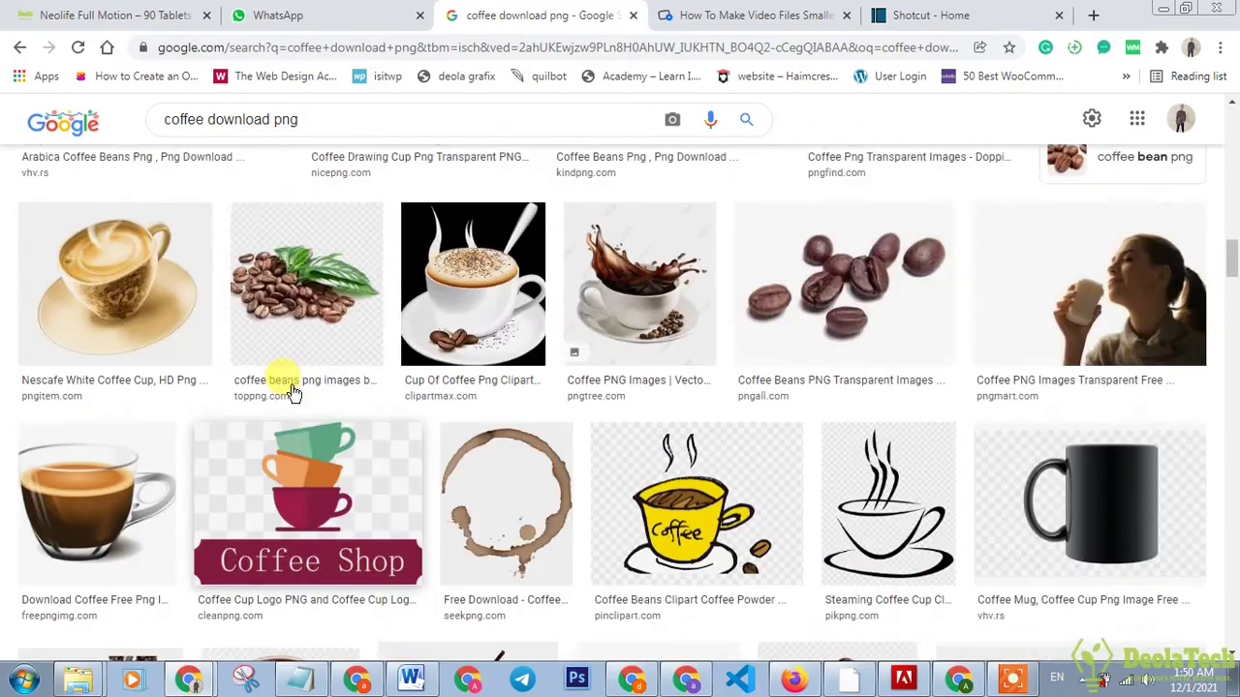
scroll(563, 399, "up", 10)
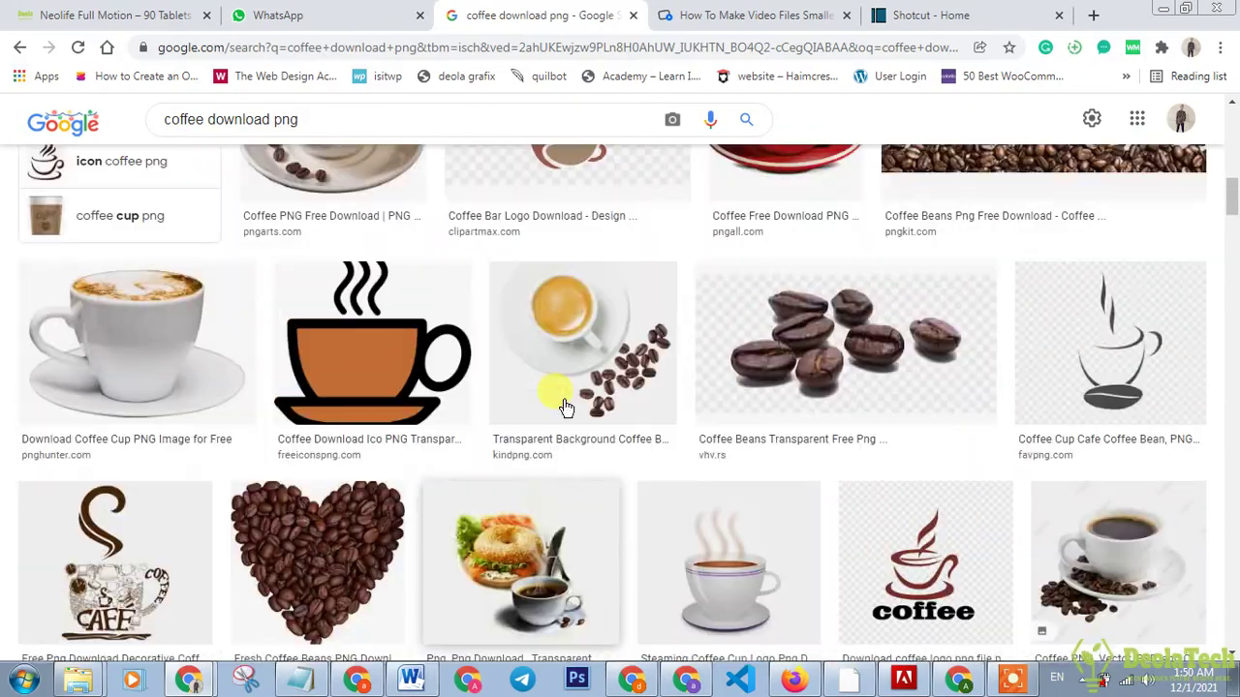
scroll(566, 407, "up", 10)
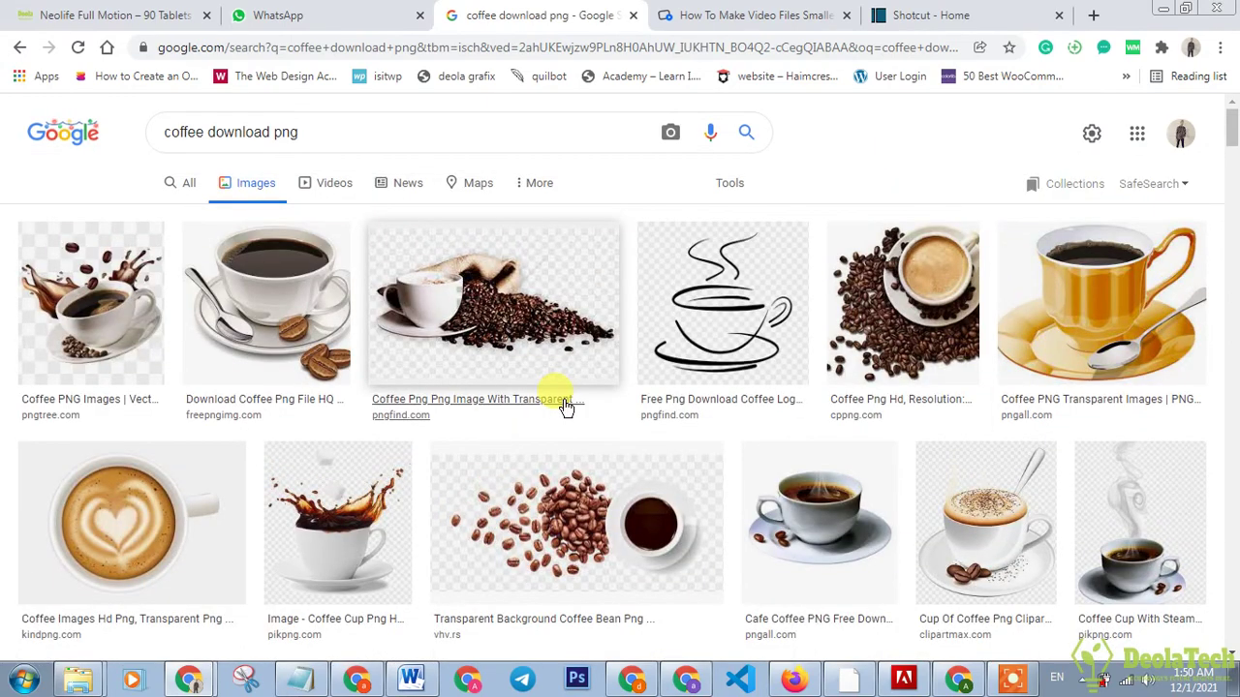
Copy the Vector Splash Of Coffee Png cup image and switch back to CorelDRAW's flyer
left_click(477, 515)
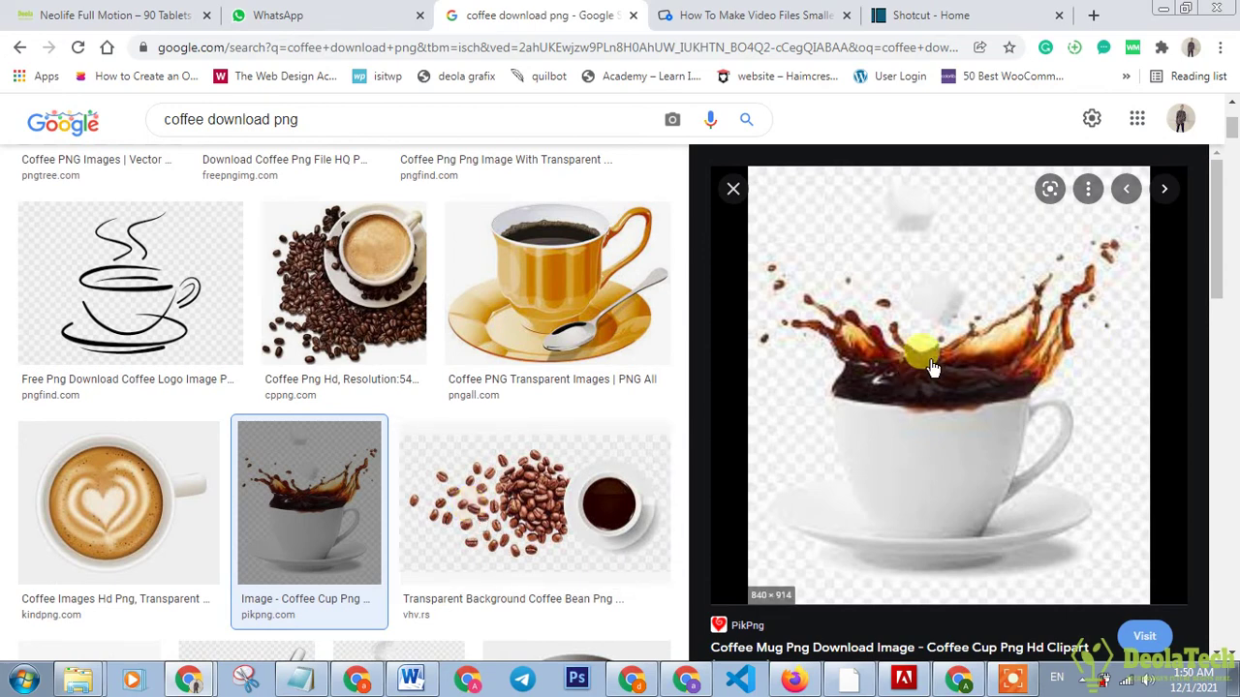
scroll(954, 378, "down", 6)
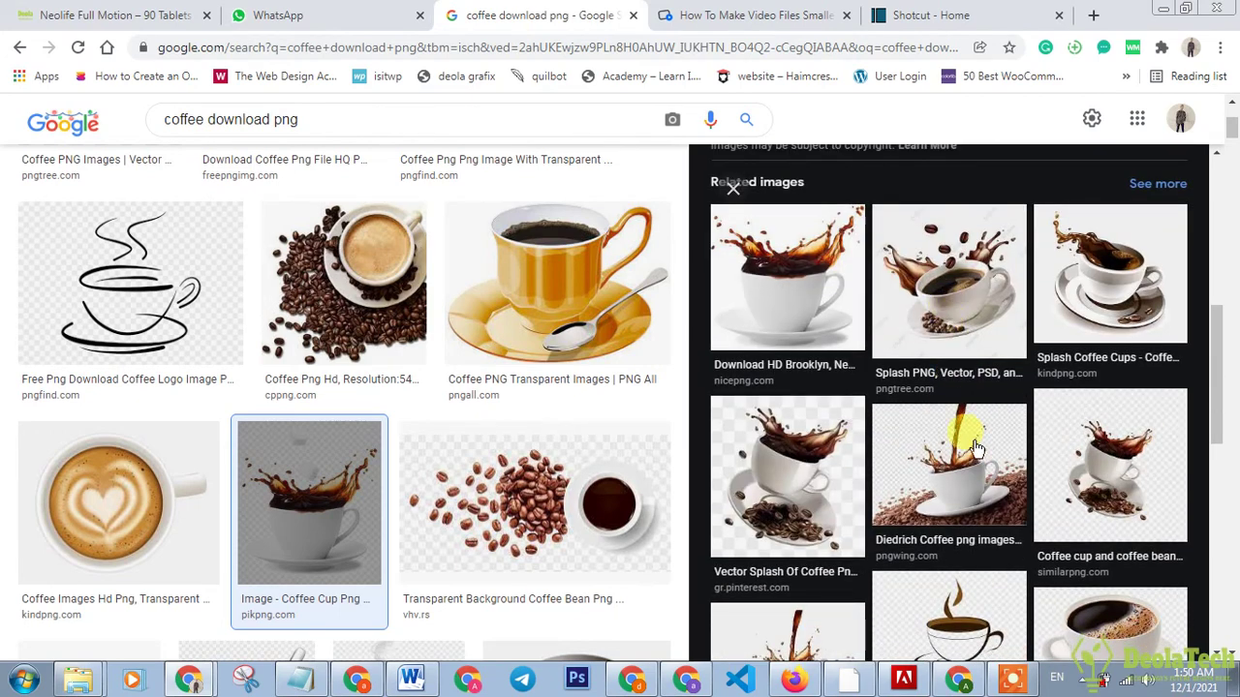
scroll(954, 319, "down", 2)
left_click(774, 284)
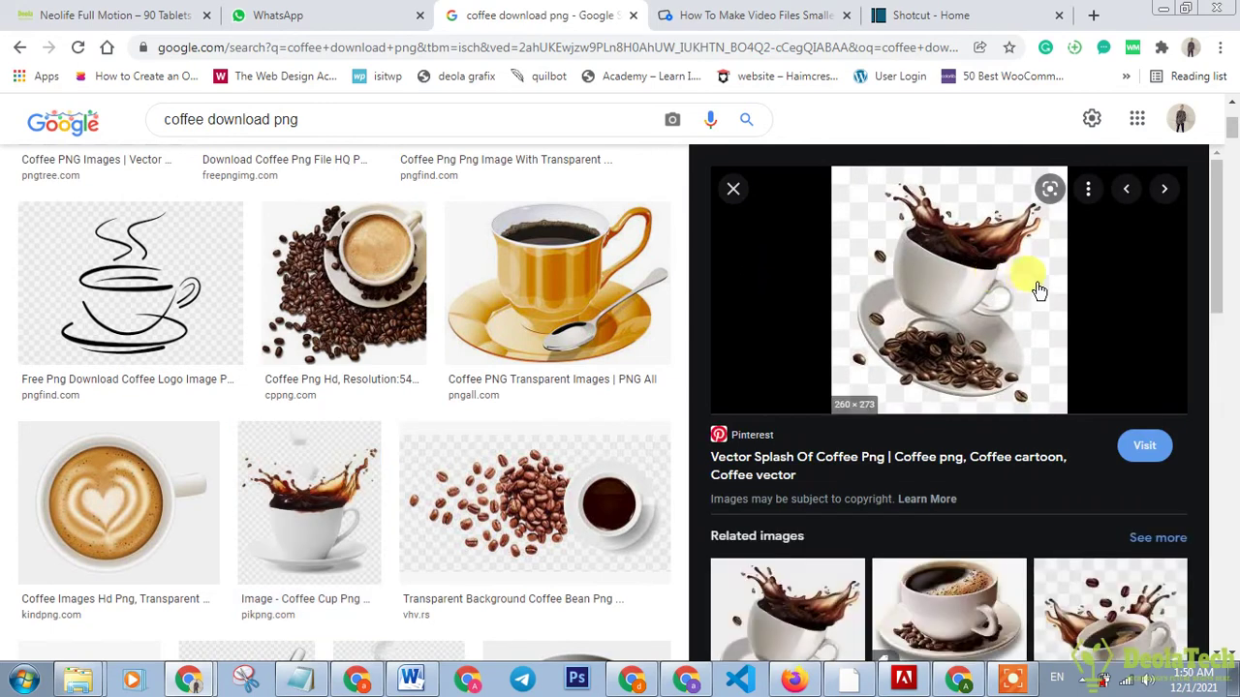
right_click(972, 259)
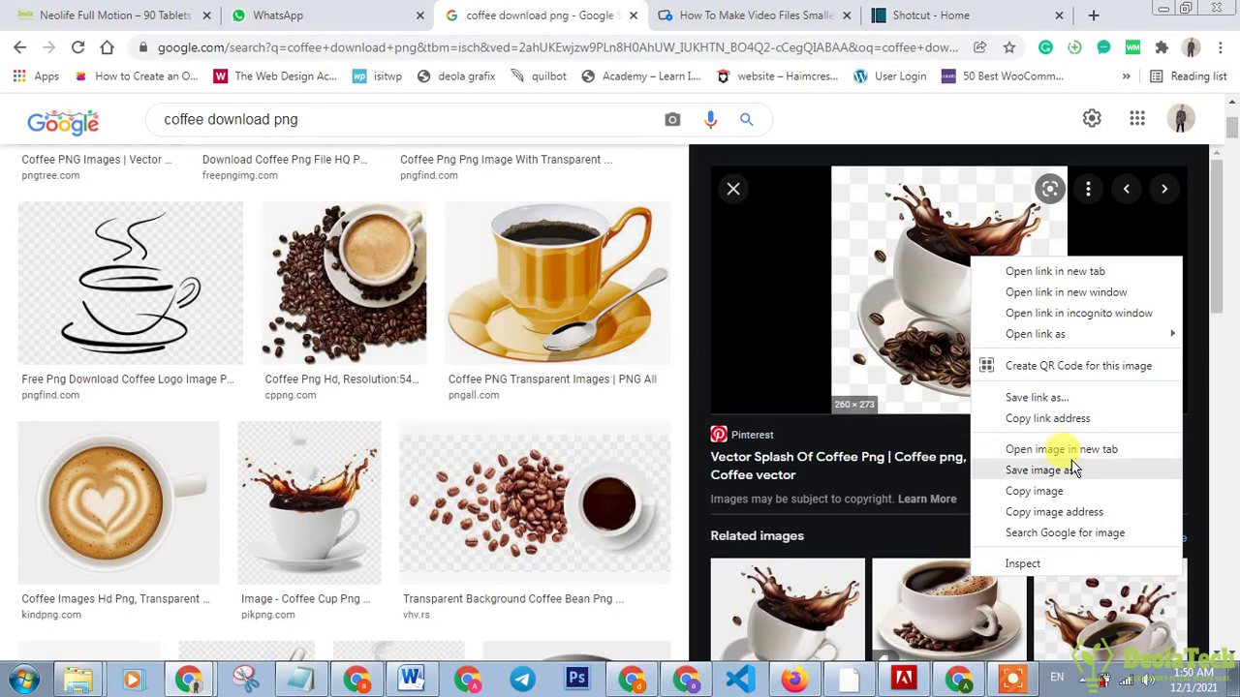
left_click(1048, 490)
left_click(848, 680)
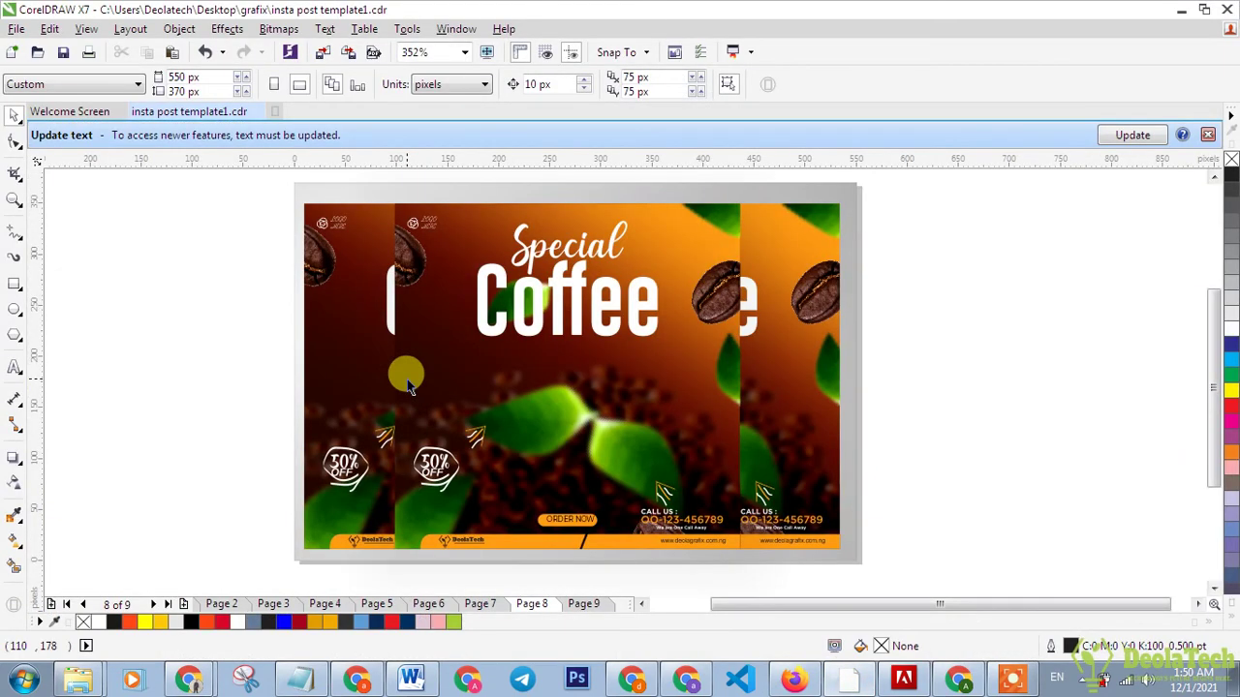
Paste the coffee cup image into the flyer, then remove the oversized paste
key("ctrl+v")
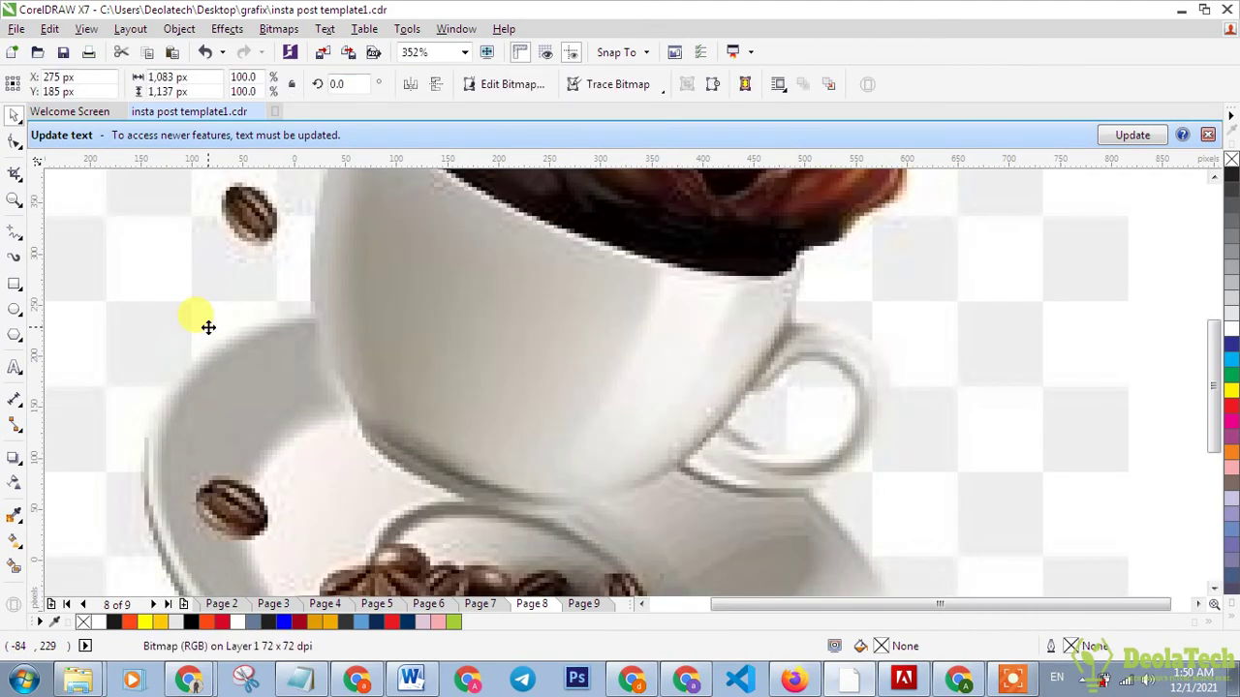
key("Delete")
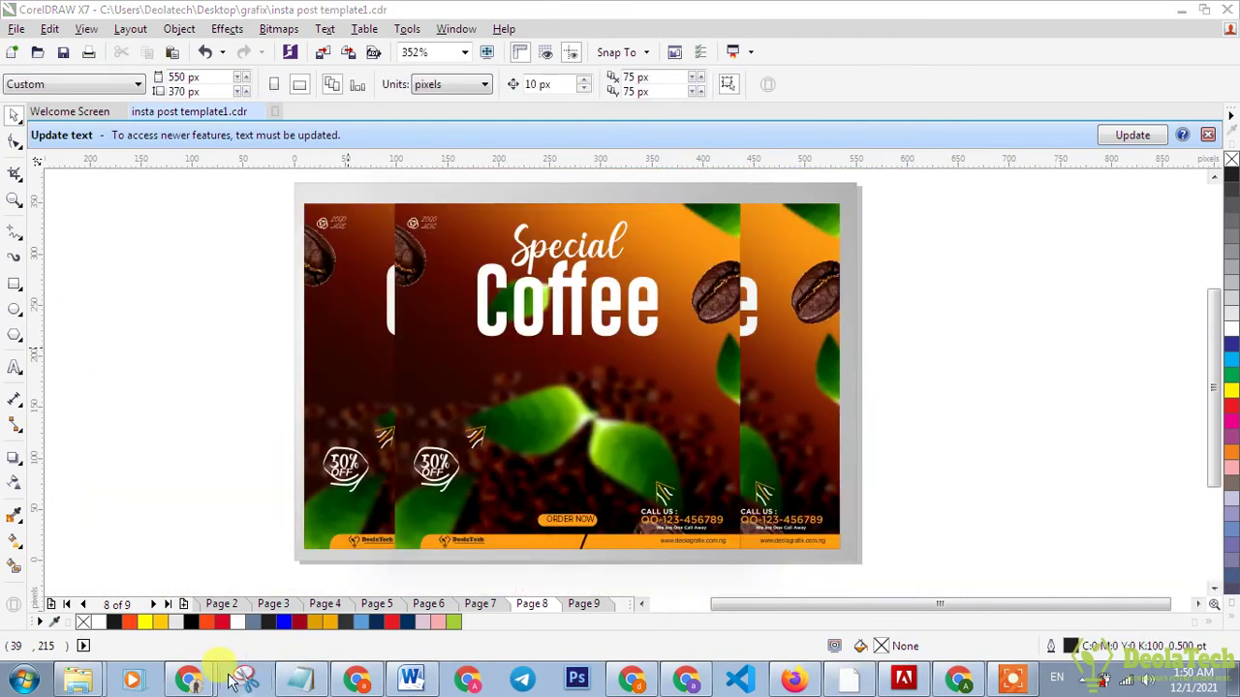
Return to the cup preview, try saving it, and cancel the earlier Save As
mouse_move(193, 678)
left_click(213, 603)
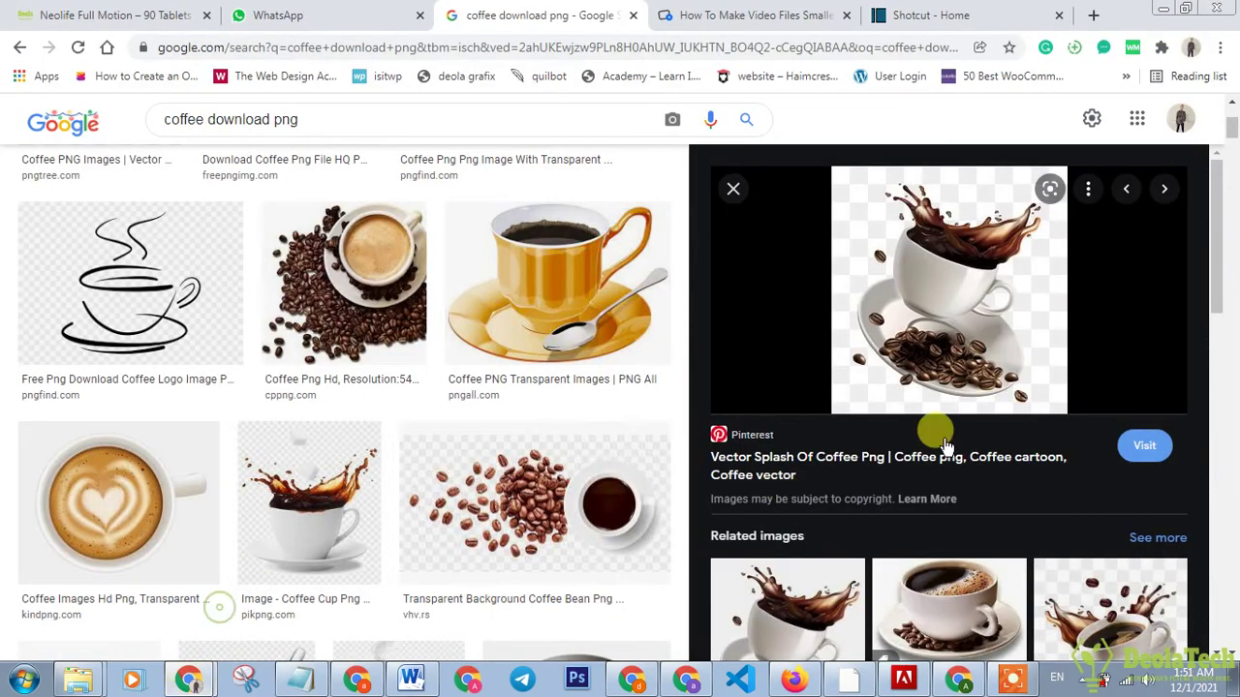
right_click(984, 269)
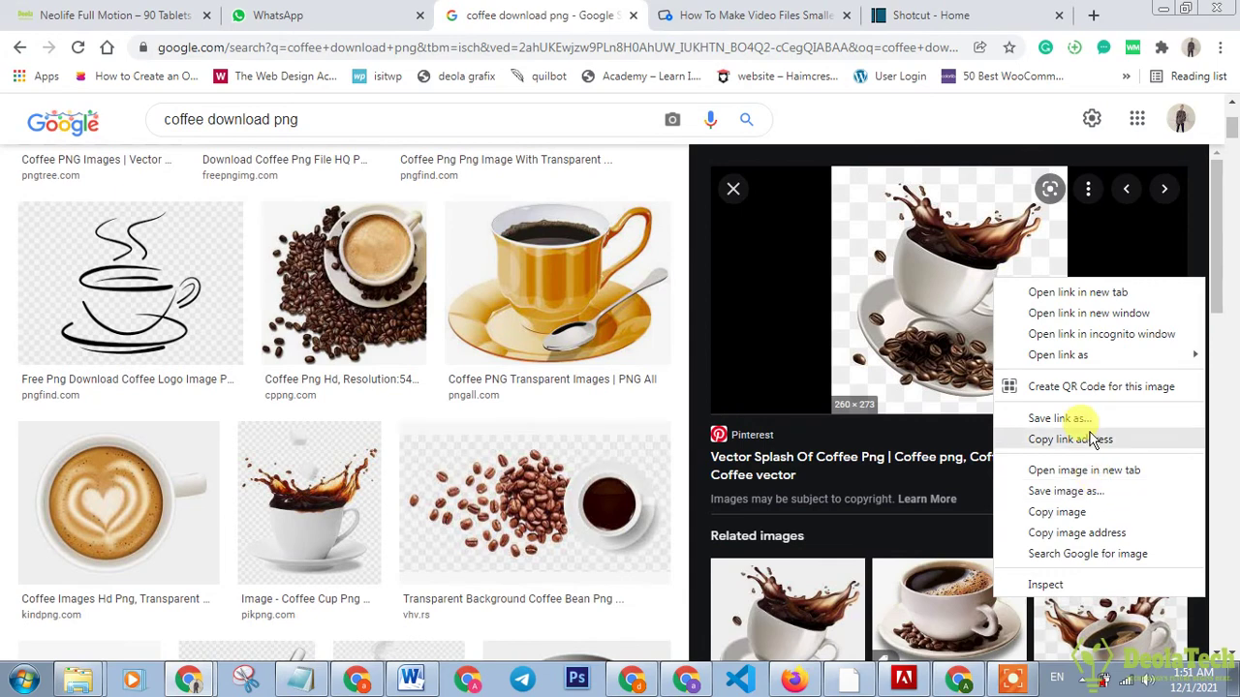
left_click(1061, 512)
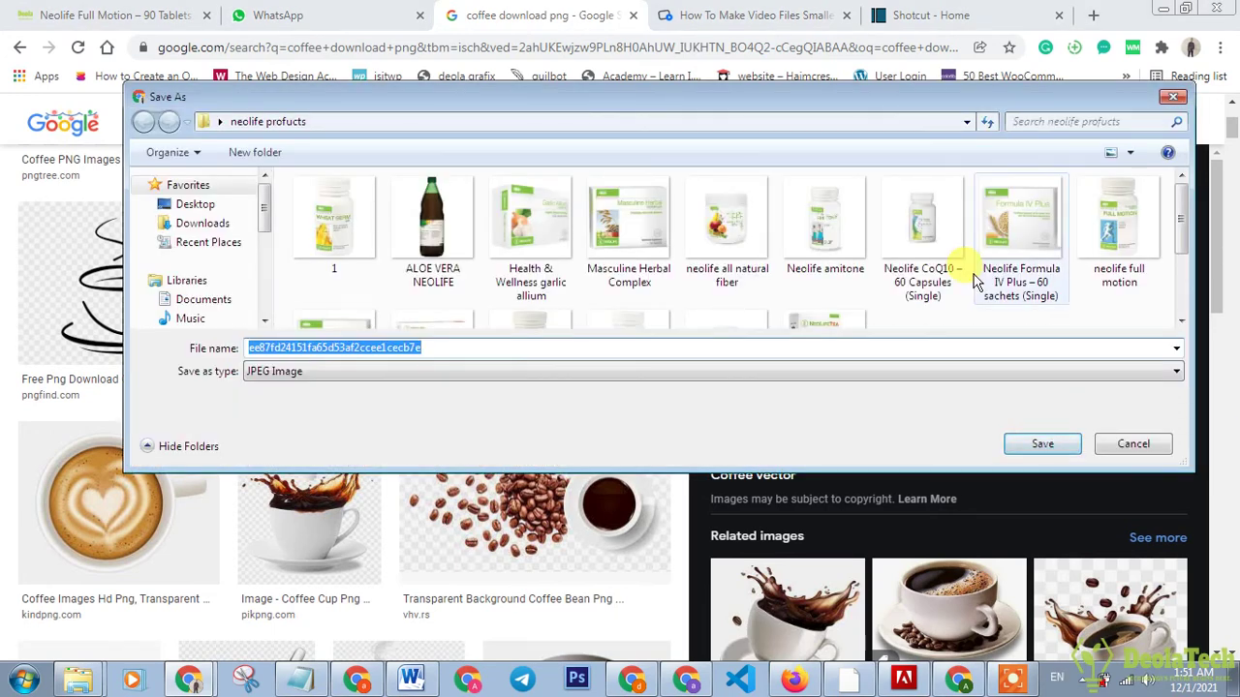
left_click(1133, 449)
Save the Pngtree flying coffee cup with splash and beans image to disk
scroll(1121, 437, "down", 2)
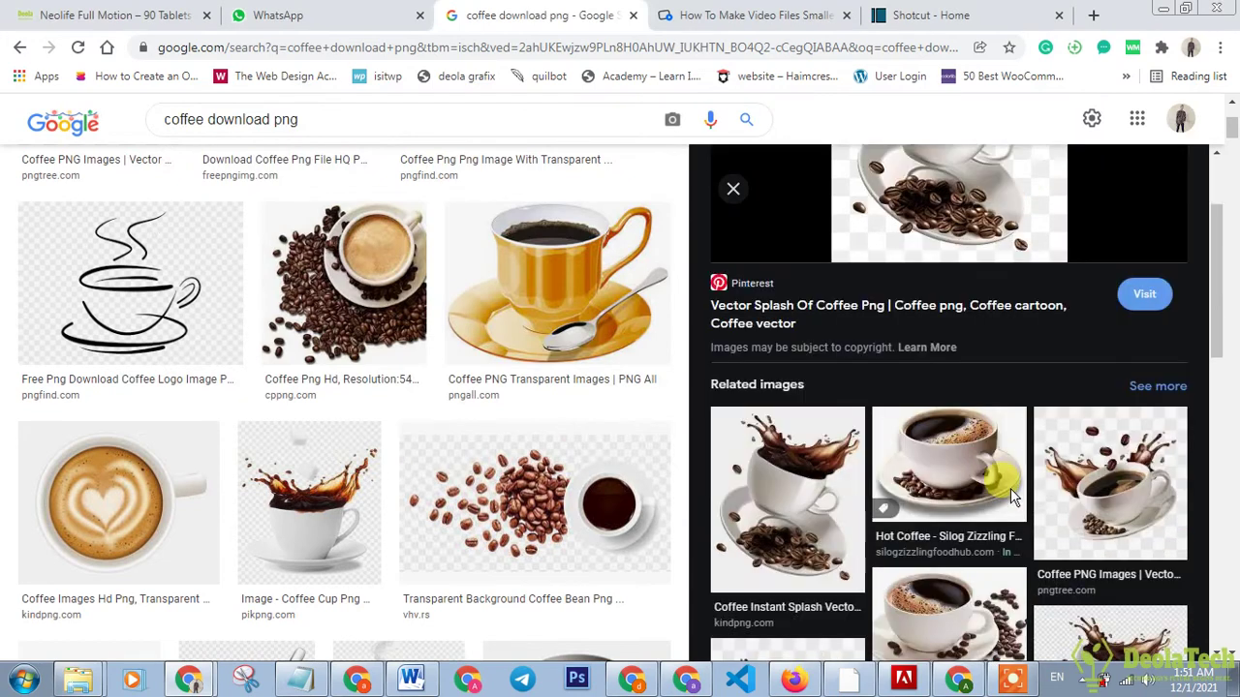
scroll(1076, 481, "down", 2)
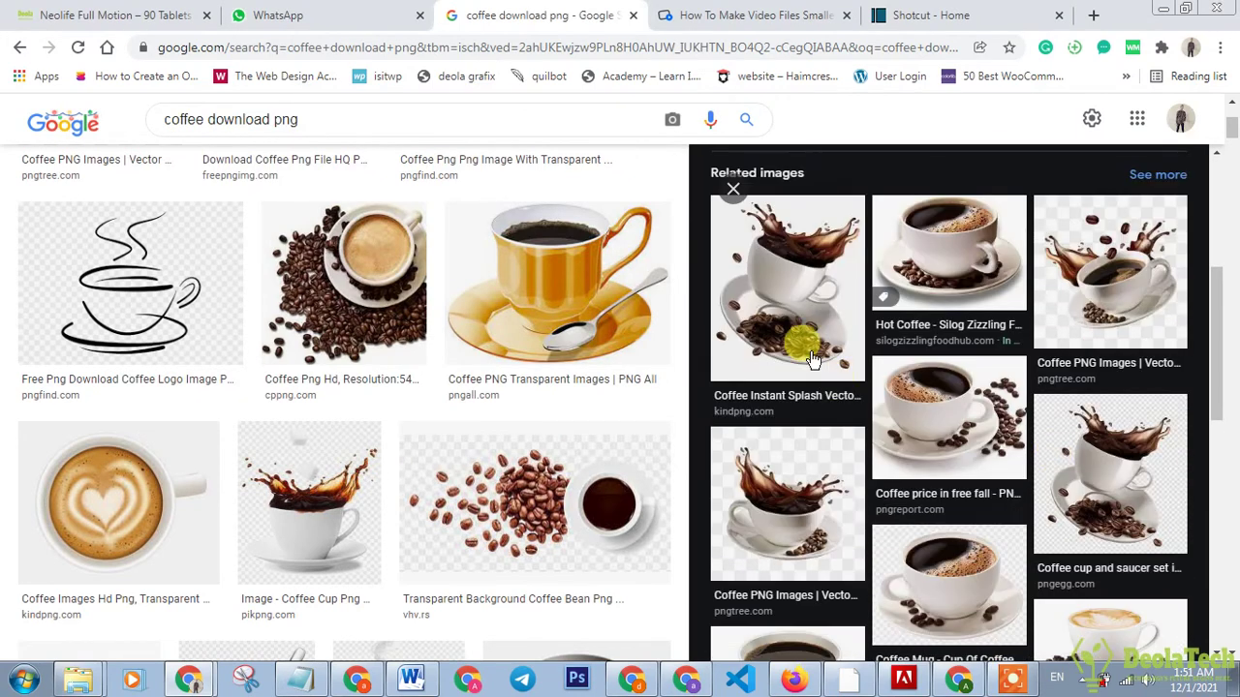
left_click(1169, 285)
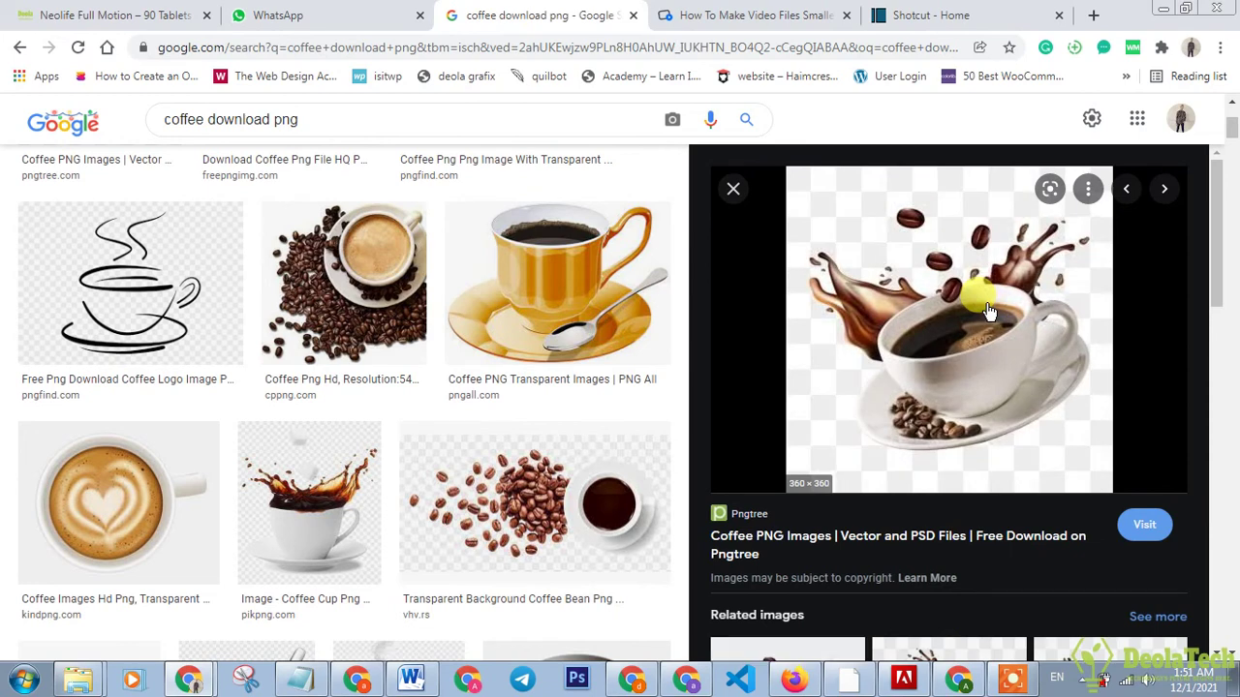
right_click(988, 310)
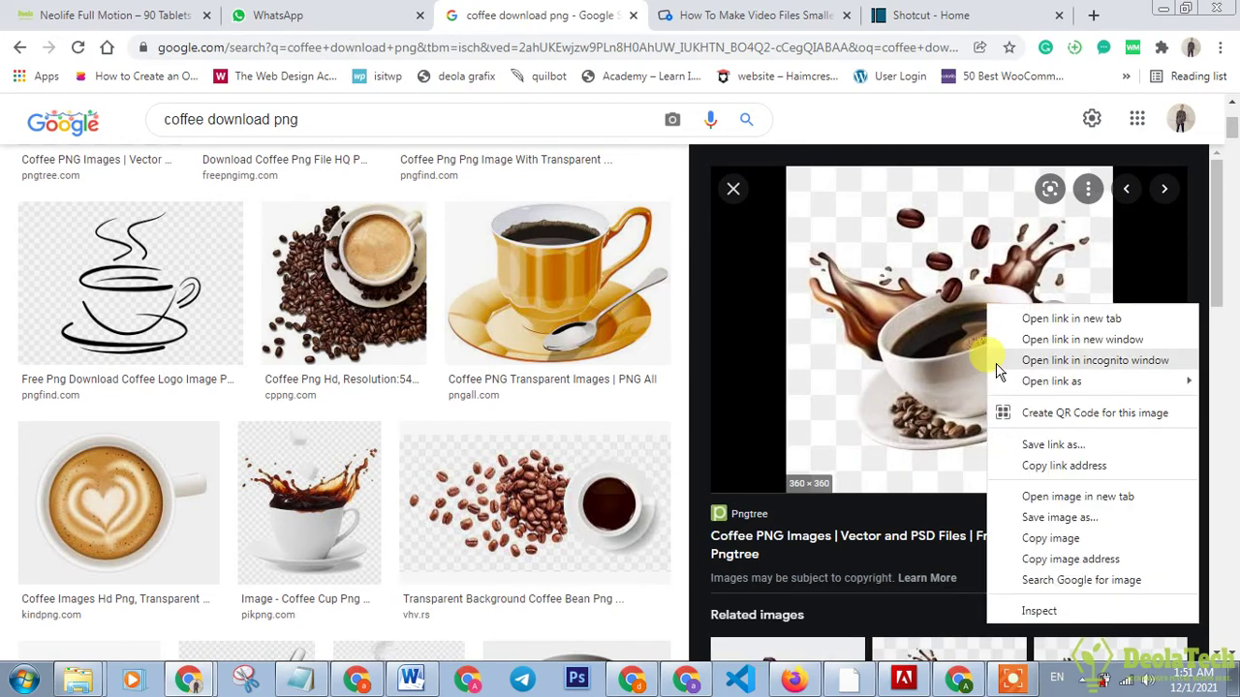
left_click(1081, 516)
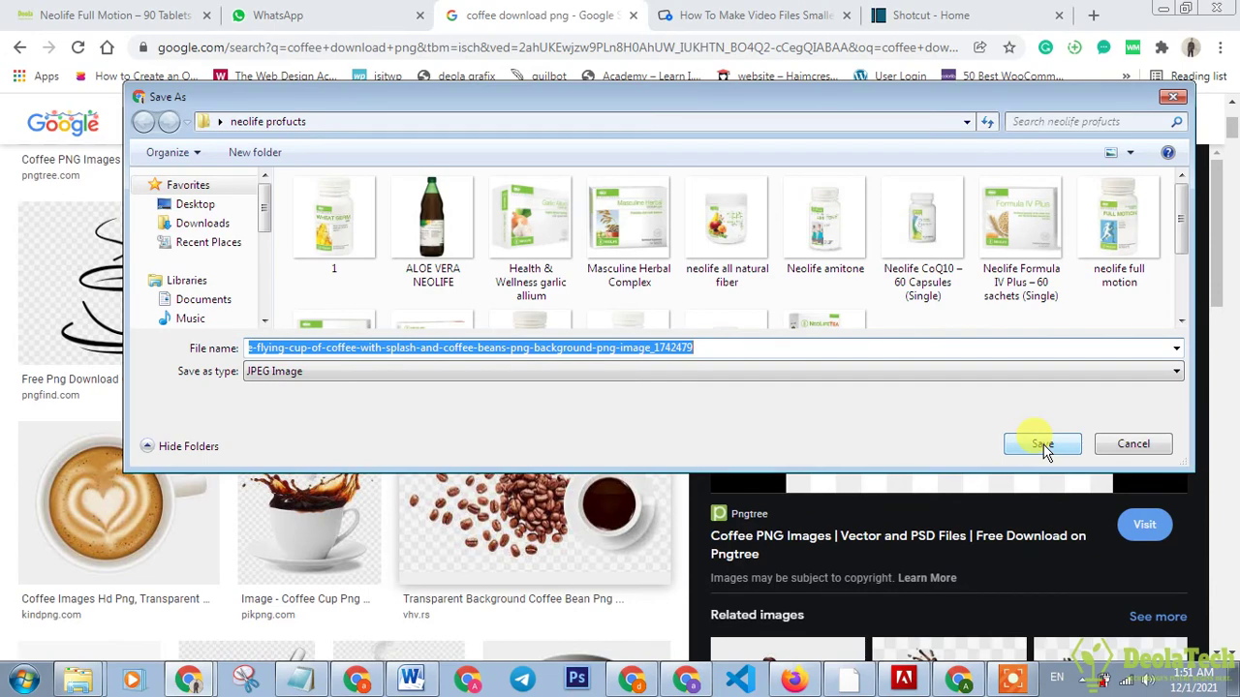
left_click(1133, 446)
Scroll the results and start refining the 'coffee download png' search query
scroll(863, 449, "down", 10)
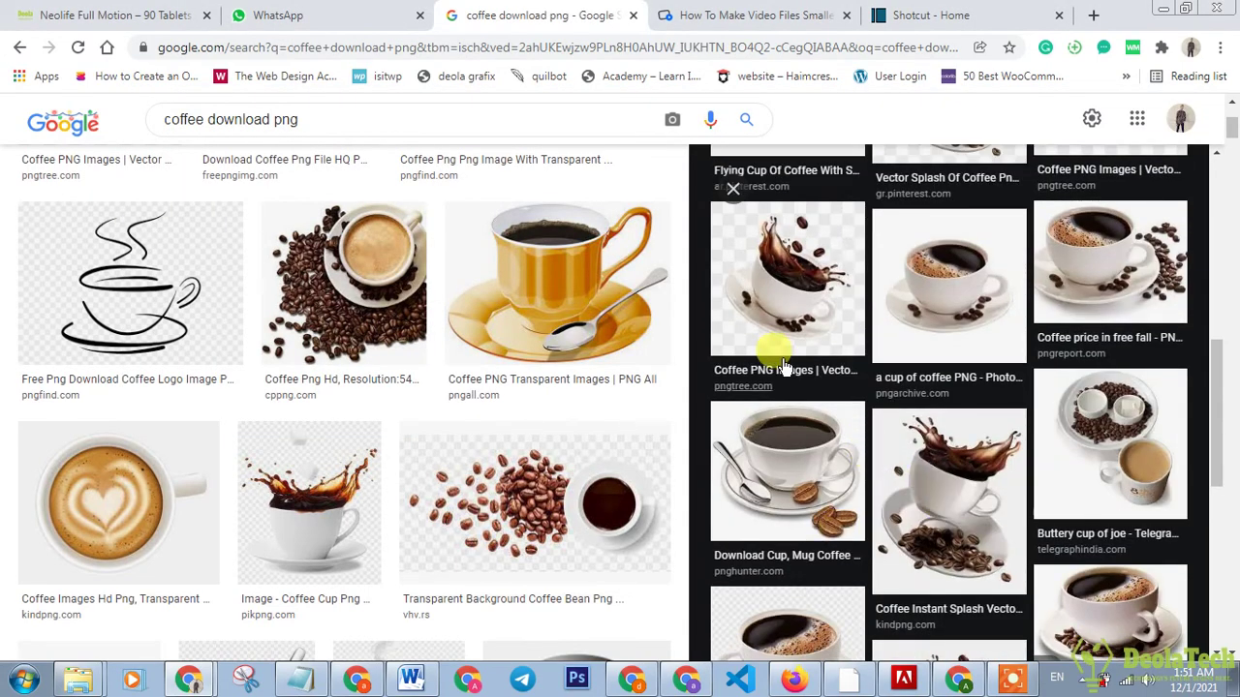
scroll(915, 509, "down", 2)
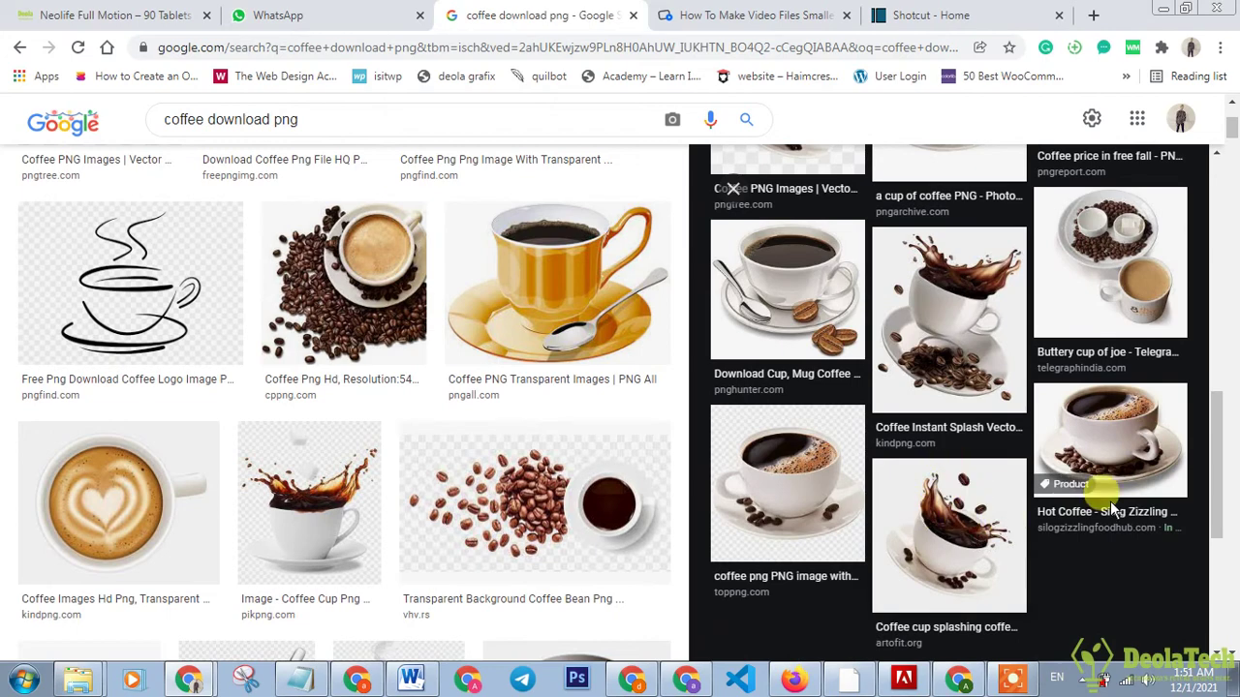
scroll(1104, 494, "down", 1)
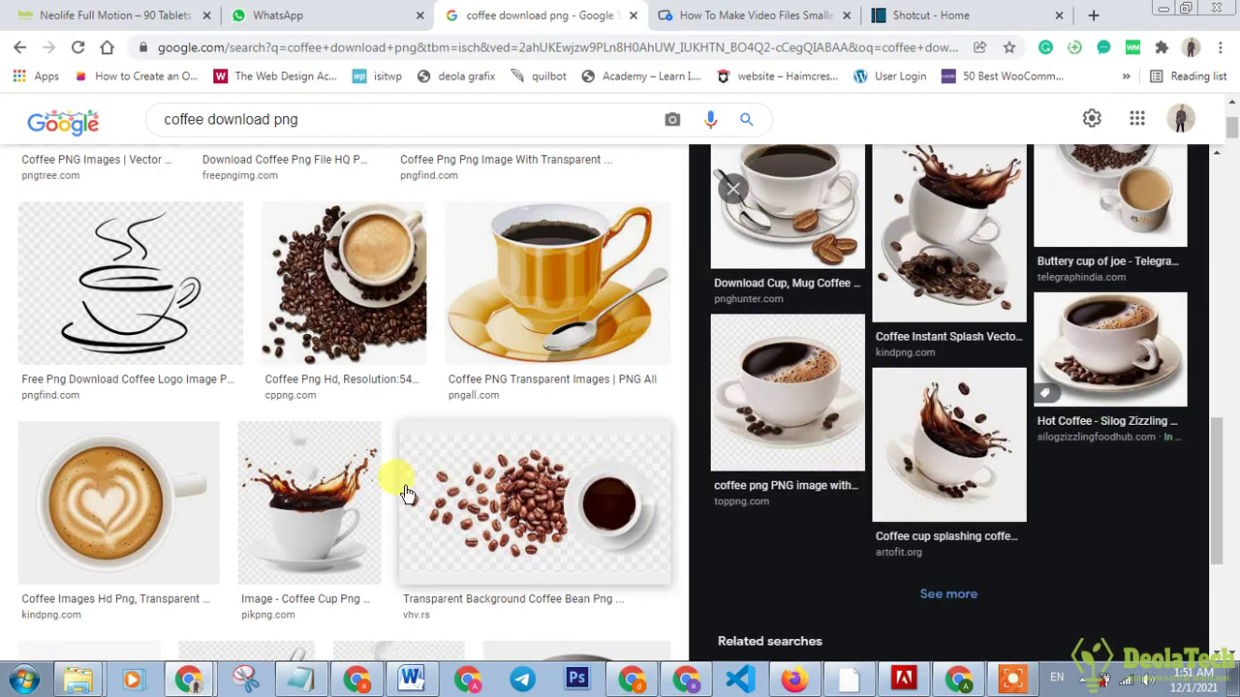
scroll(404, 487, "down", 3)
scroll(476, 243, "up", 5)
left_click(320, 118)
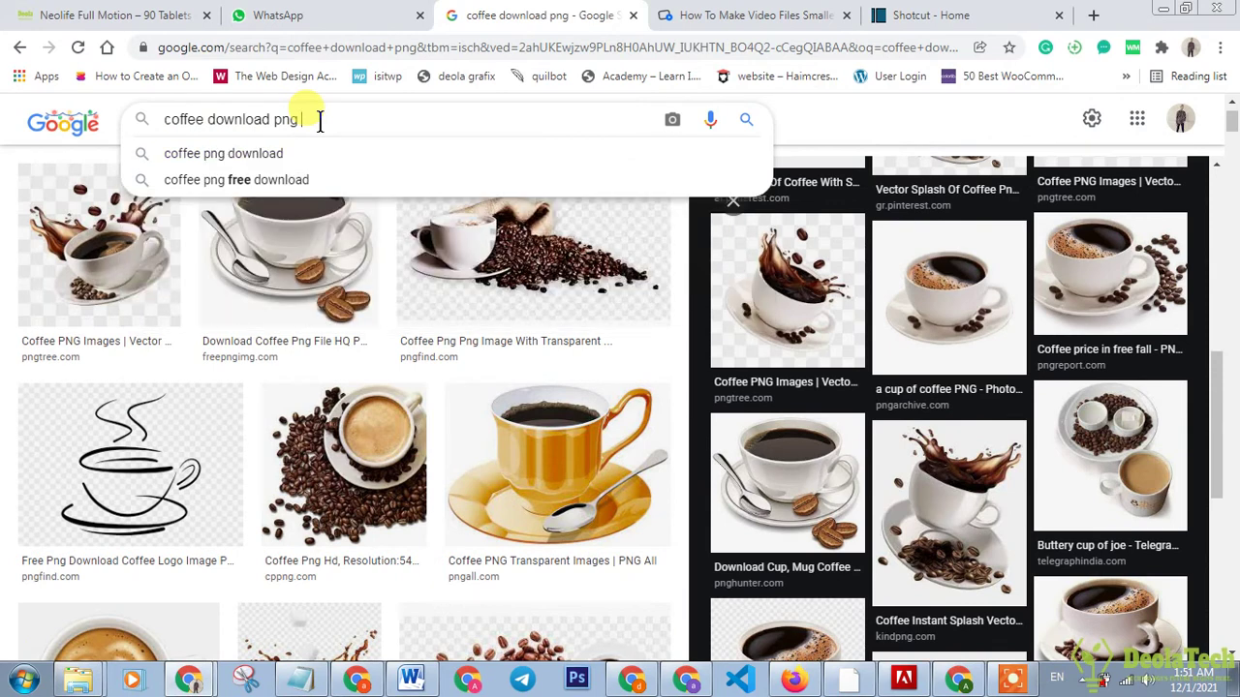
Run the 'coffee download png - Pngimg' image search and preview the heart-latte Cup coffee PNG
key("Return")
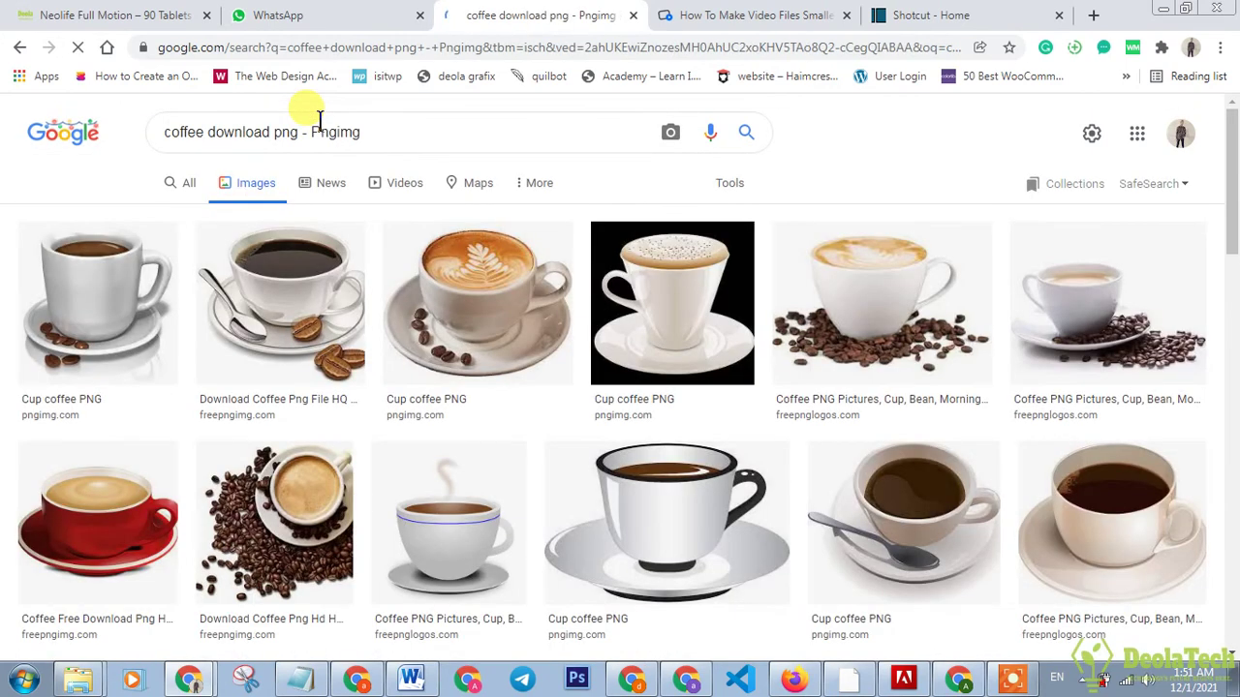
scroll(237, 426, "down", 2)
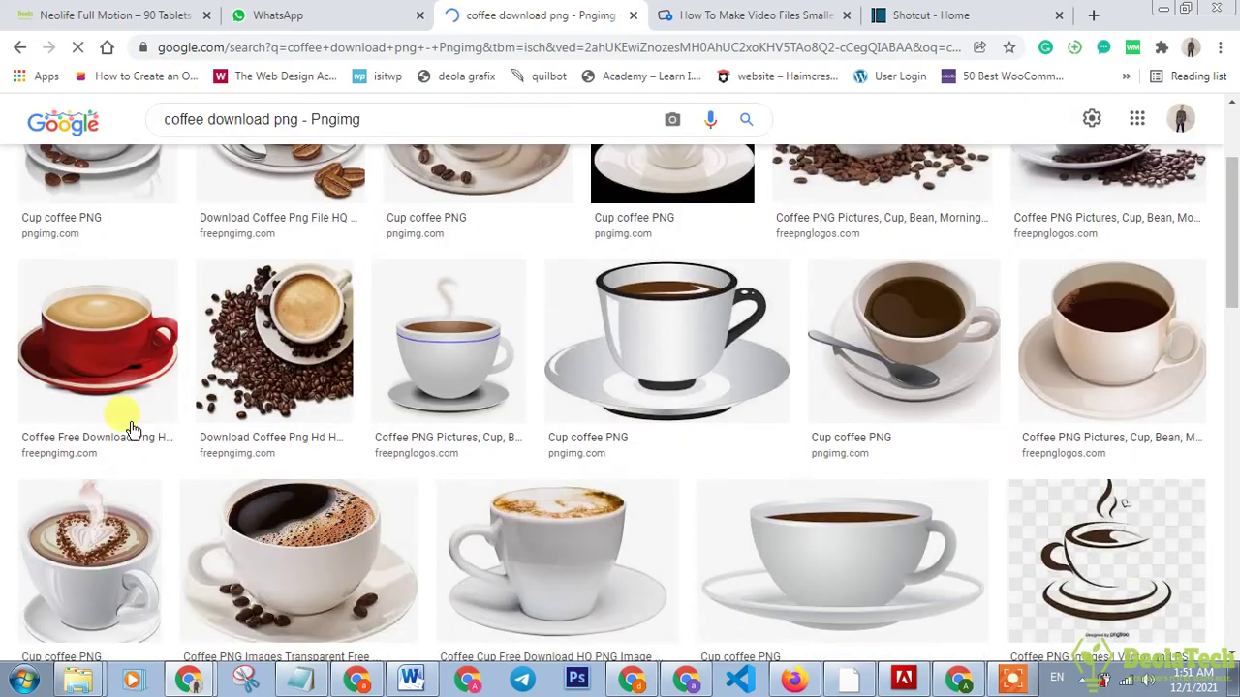
scroll(708, 504, "down", 3)
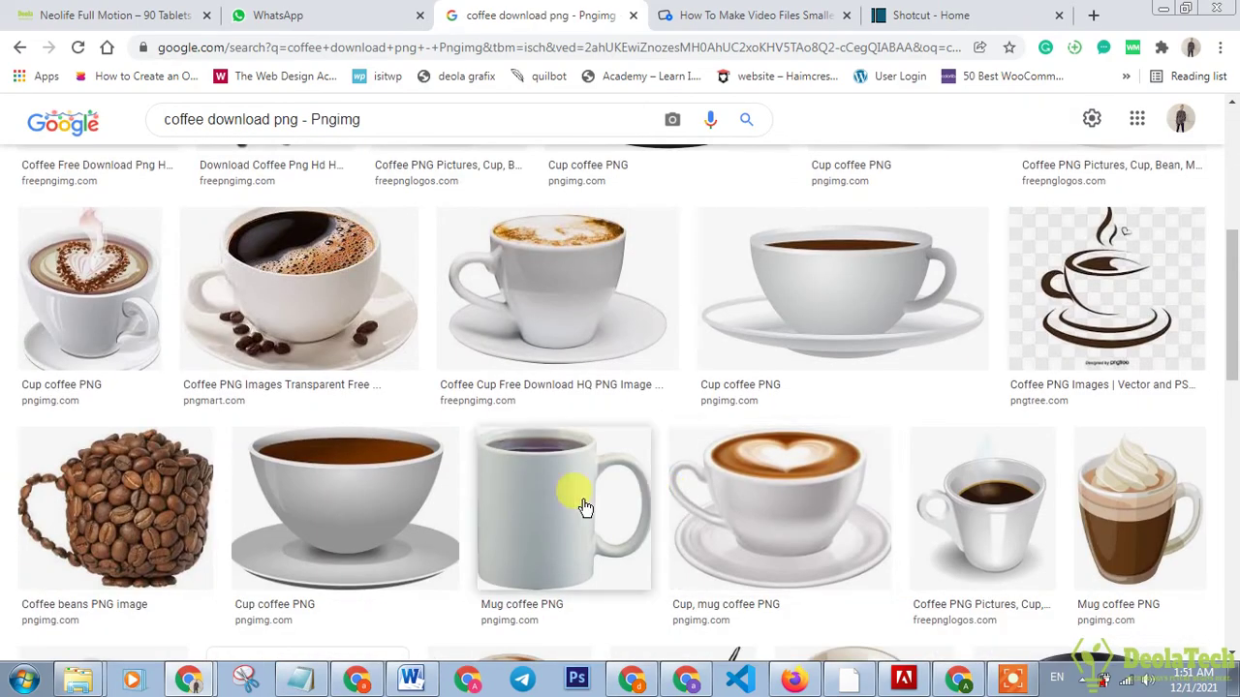
scroll(584, 507, "down", 10)
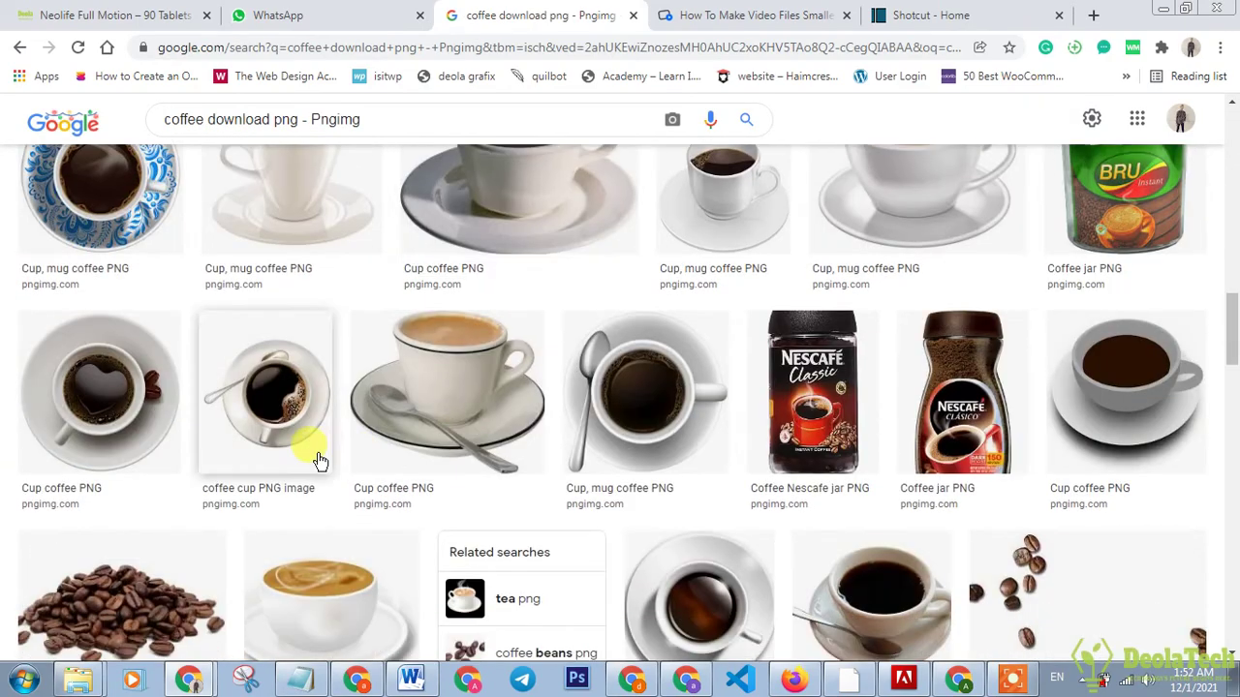
scroll(320, 460, "down", 10)
scroll(213, 435, "down", 3)
scroll(338, 442, "down", 3)
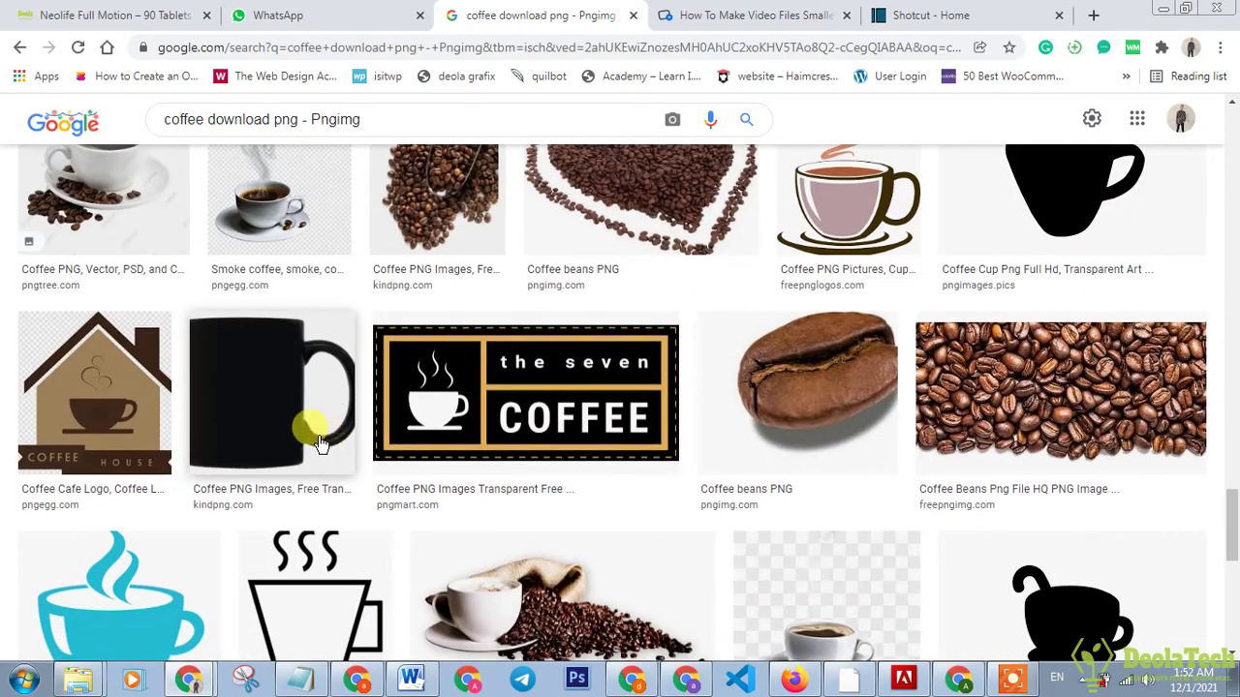
scroll(319, 442, "down", 3)
scroll(368, 359, "up", 6)
scroll(198, 339, "up", 15)
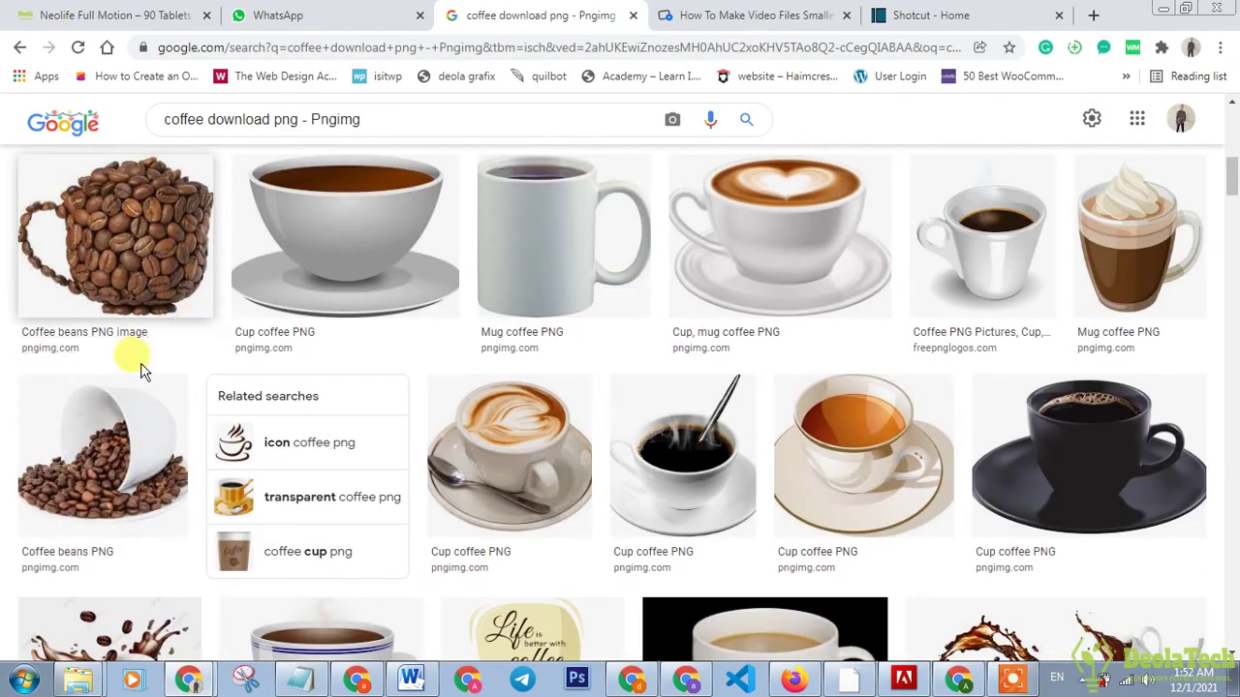
scroll(145, 358, "up", 5)
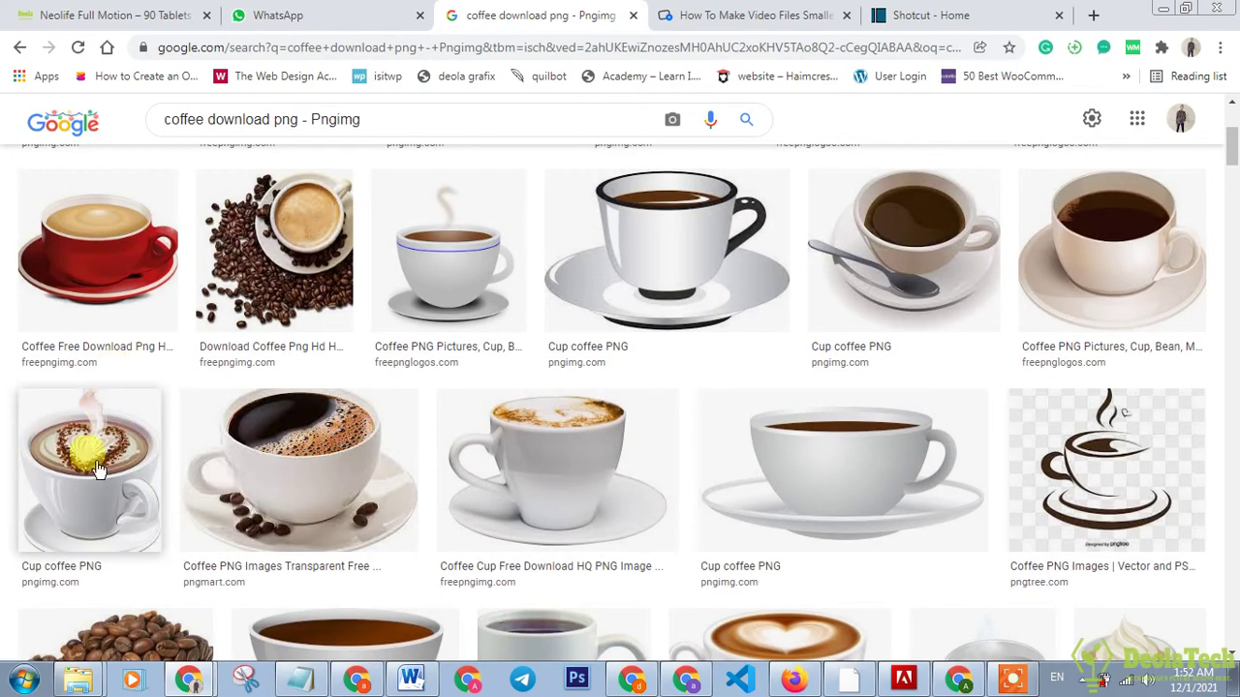
left_click(97, 471)
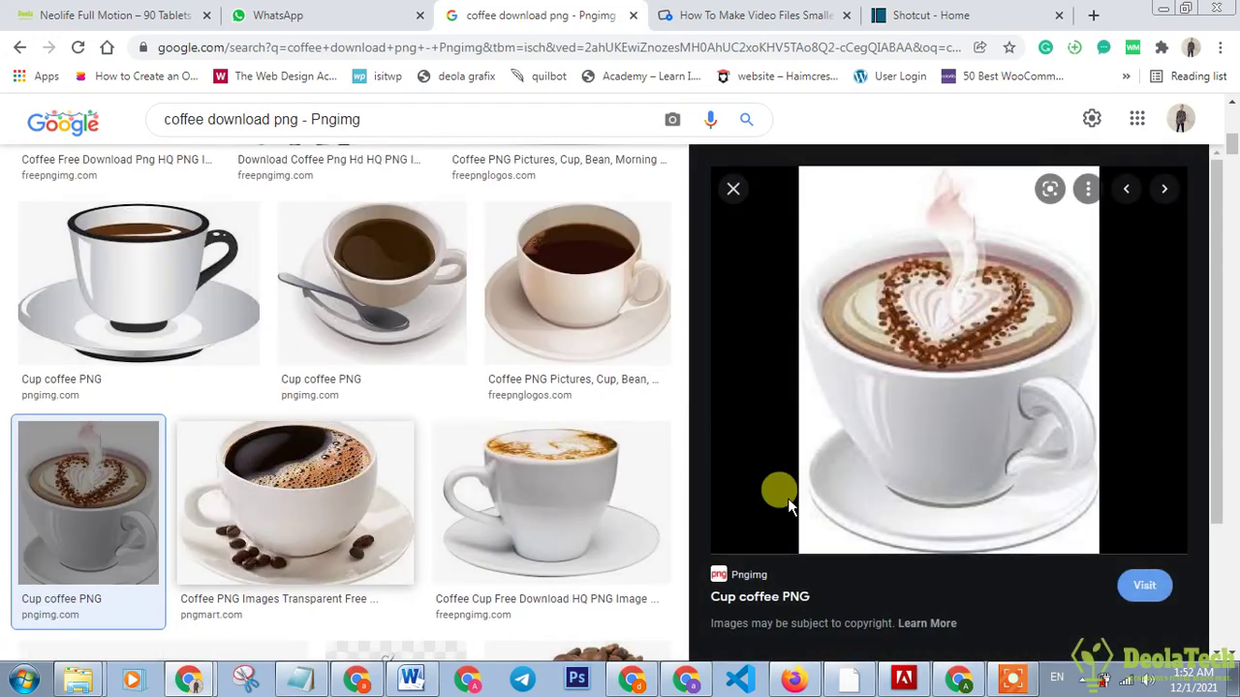
Copy the heart-latte cup image and return to the CorelDRAW flyer
scroll(899, 363, "down", 4)
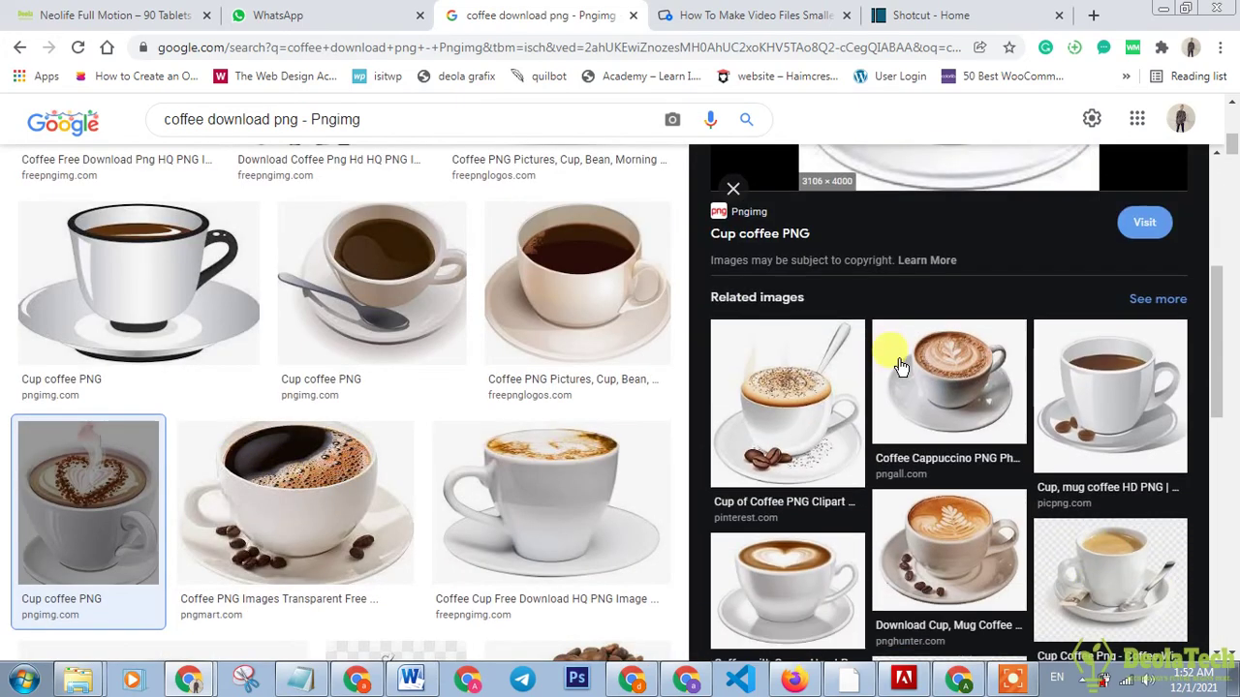
scroll(1140, 484, "up", 4)
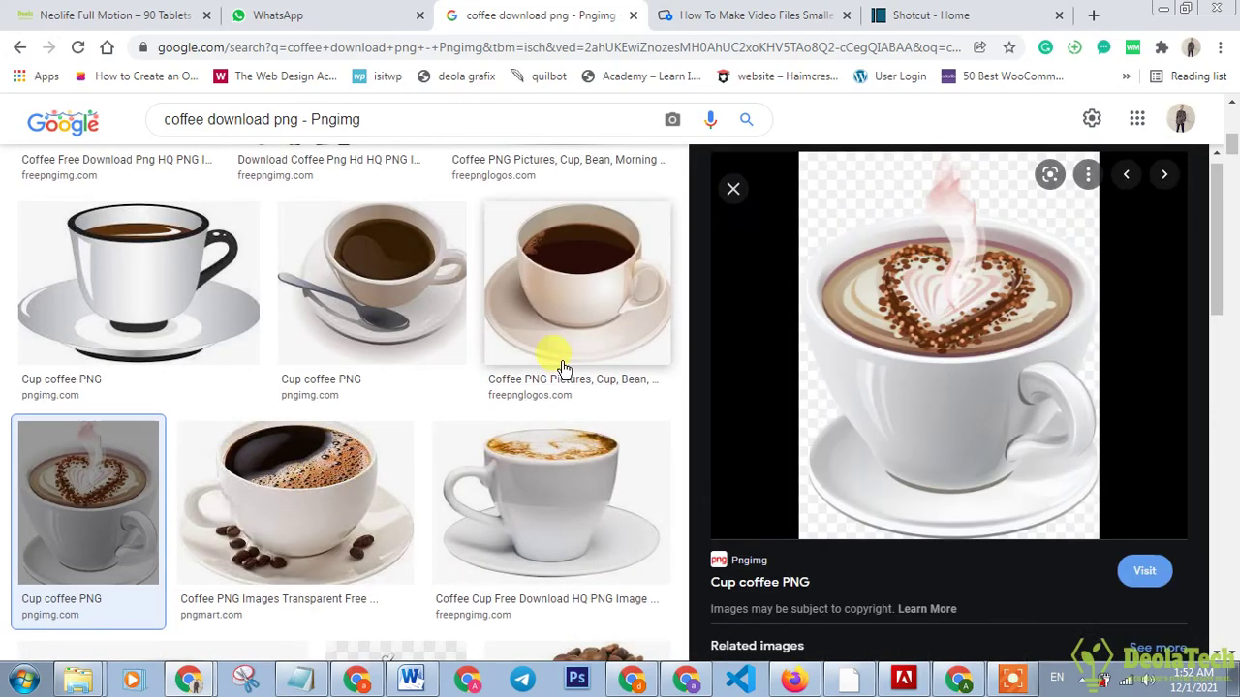
right_click(948, 242)
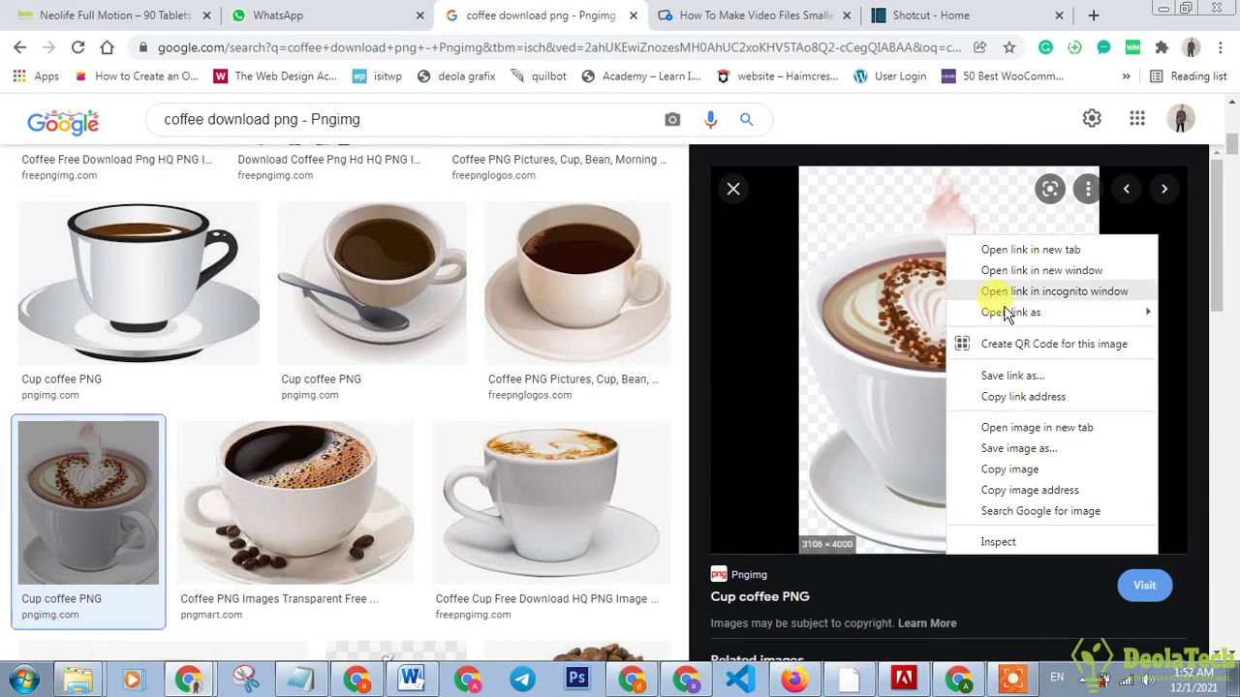
left_click(1009, 470)
left_click(849, 680)
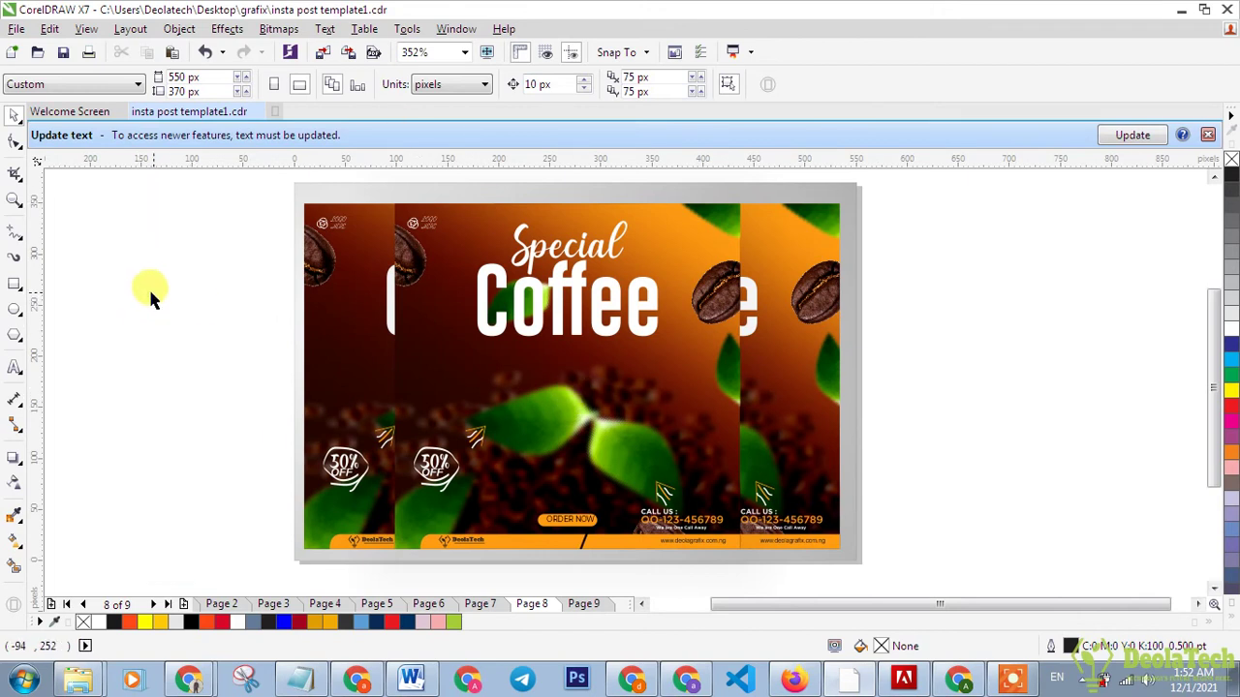
right_click(179, 312)
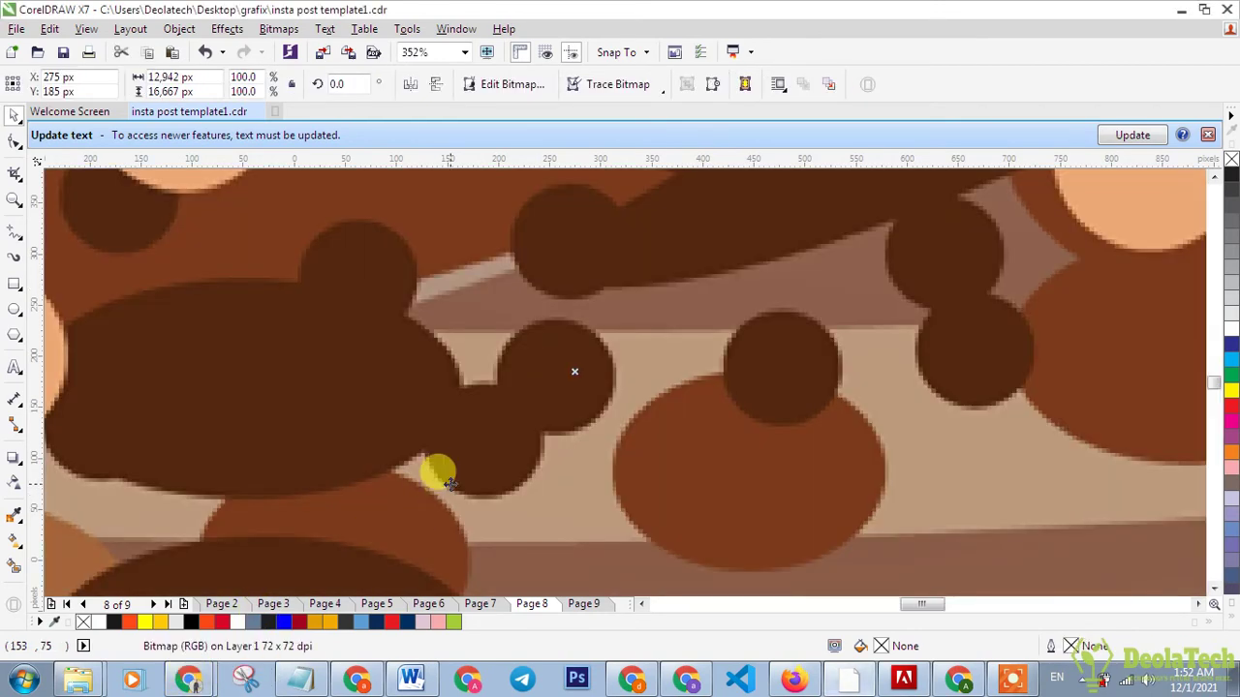
scroll(454, 457, "down", 2)
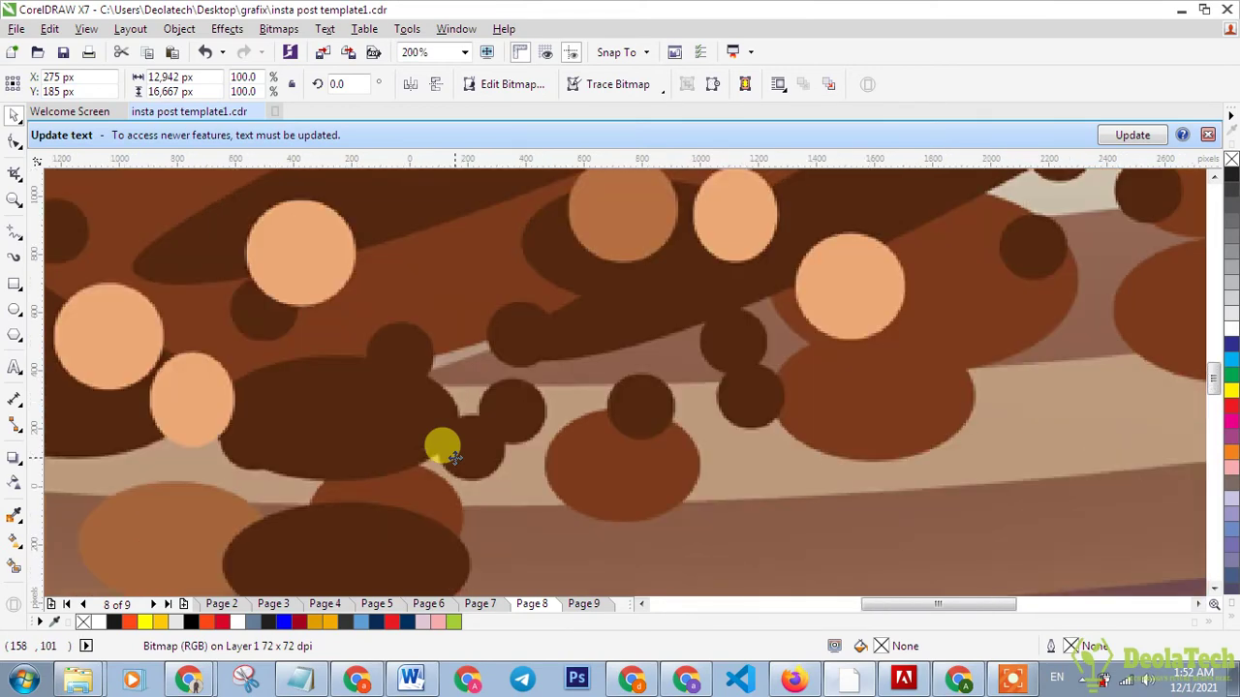
scroll(454, 457, "down", 2)
scroll(454, 457, "down", 1)
scroll(455, 457, "down", 1)
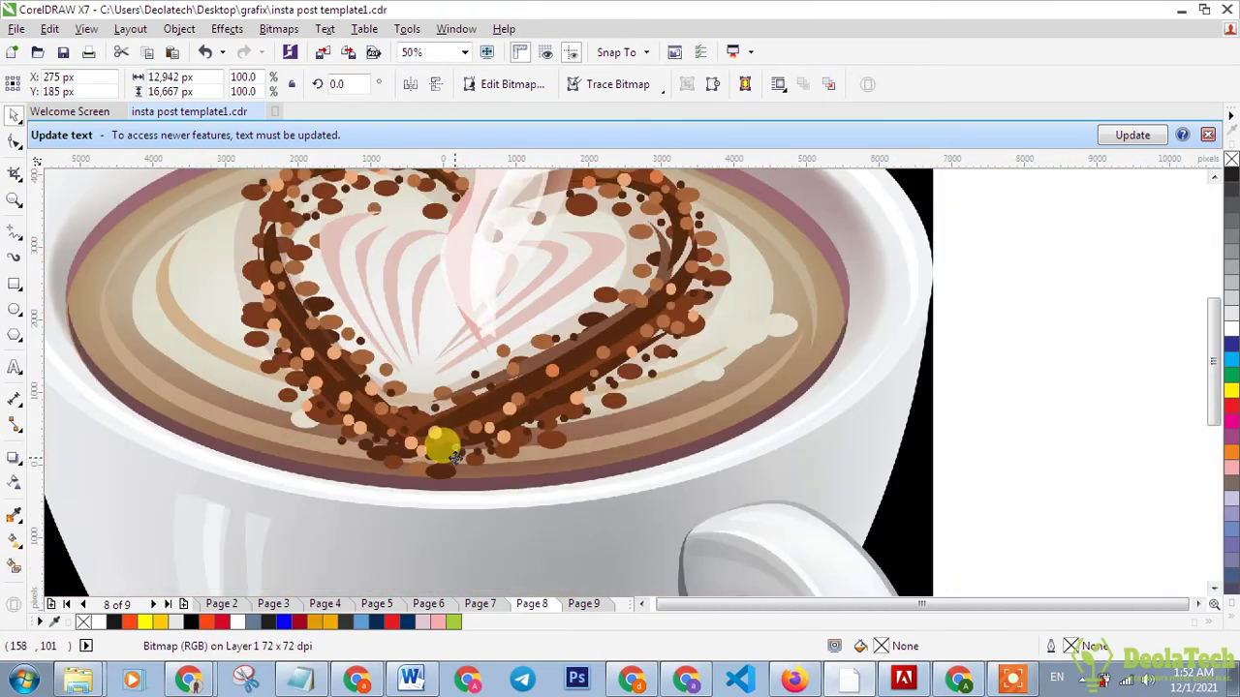
scroll(455, 458, "down", 1)
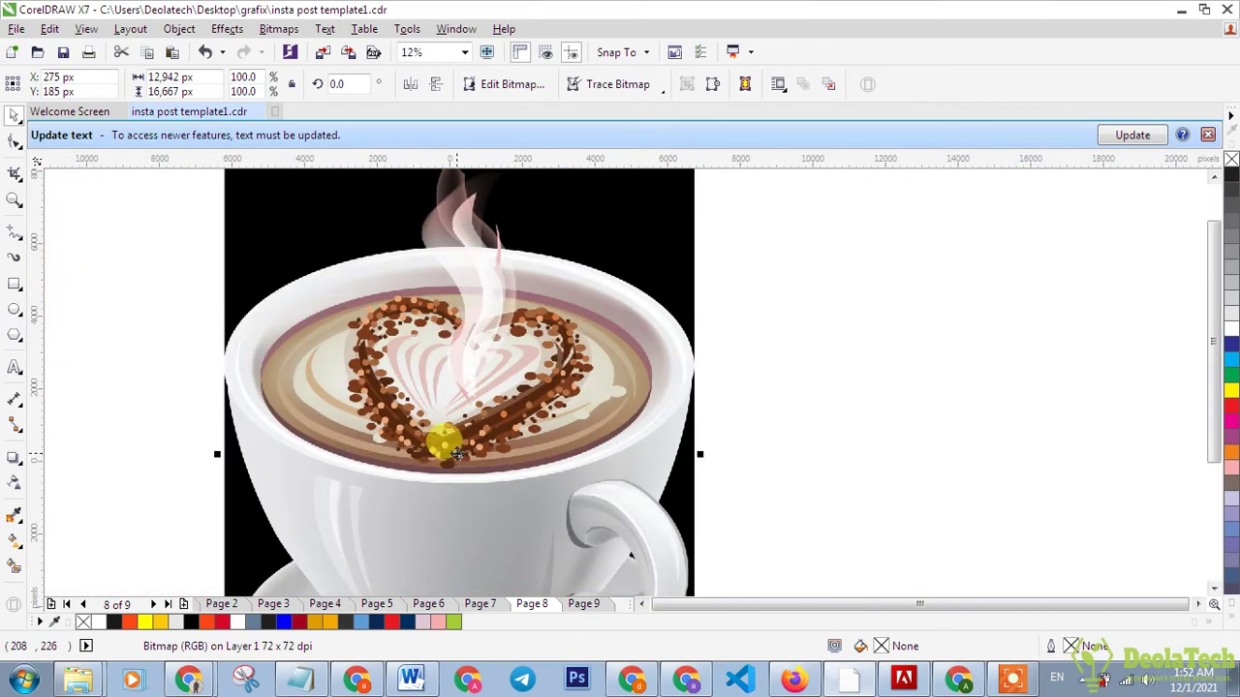
key("Delete")
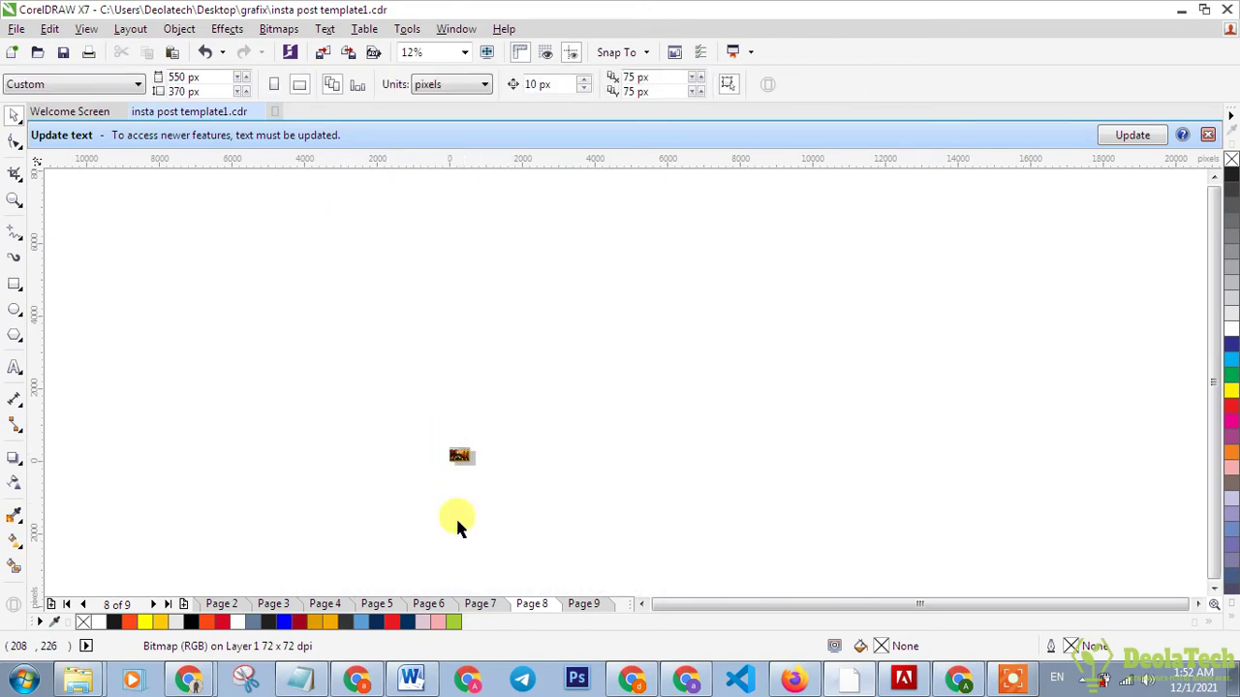
scroll(513, 479, "up", 2)
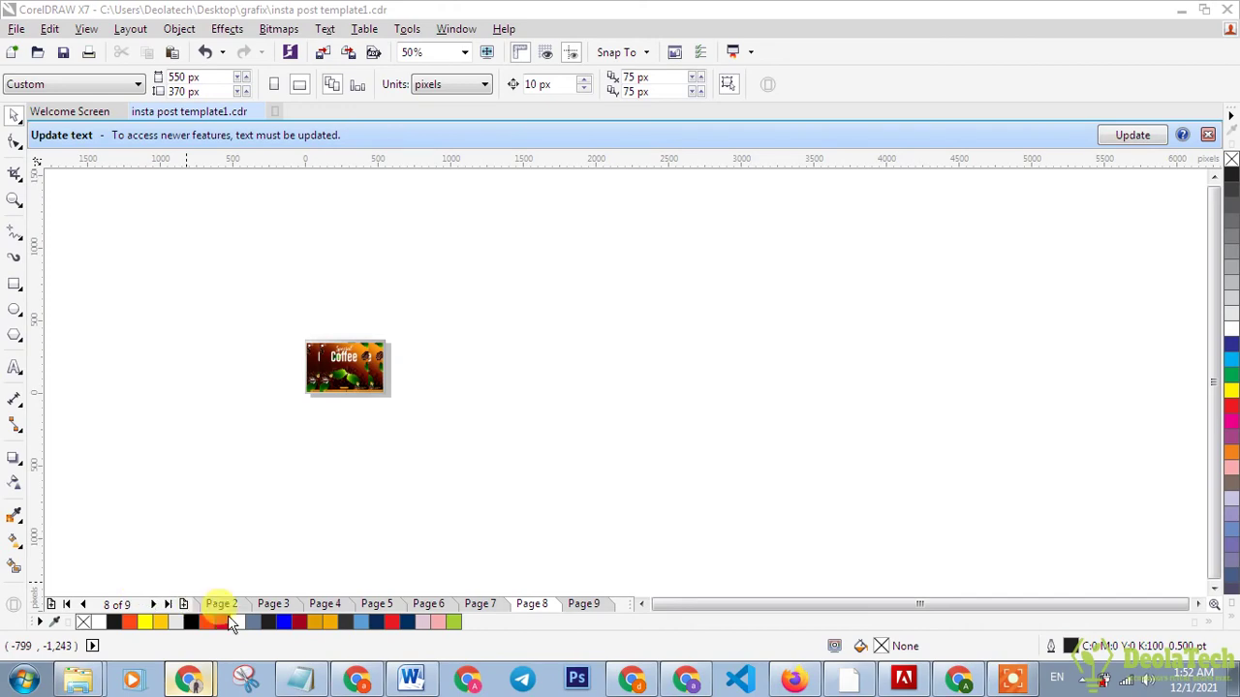
key("alt+Tab")
left_click(1029, 677)
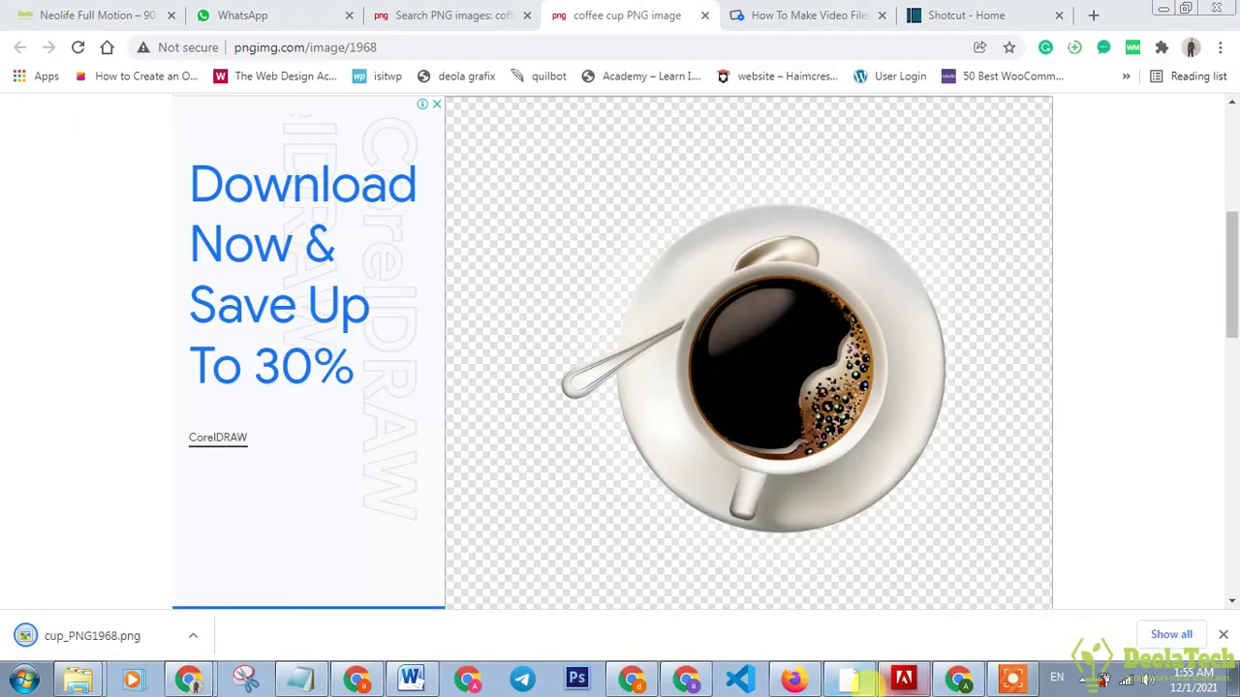
Glance at the Fiverr gig window, then bring the CorelDRAW flyer back to the front
key("alt+Tab")
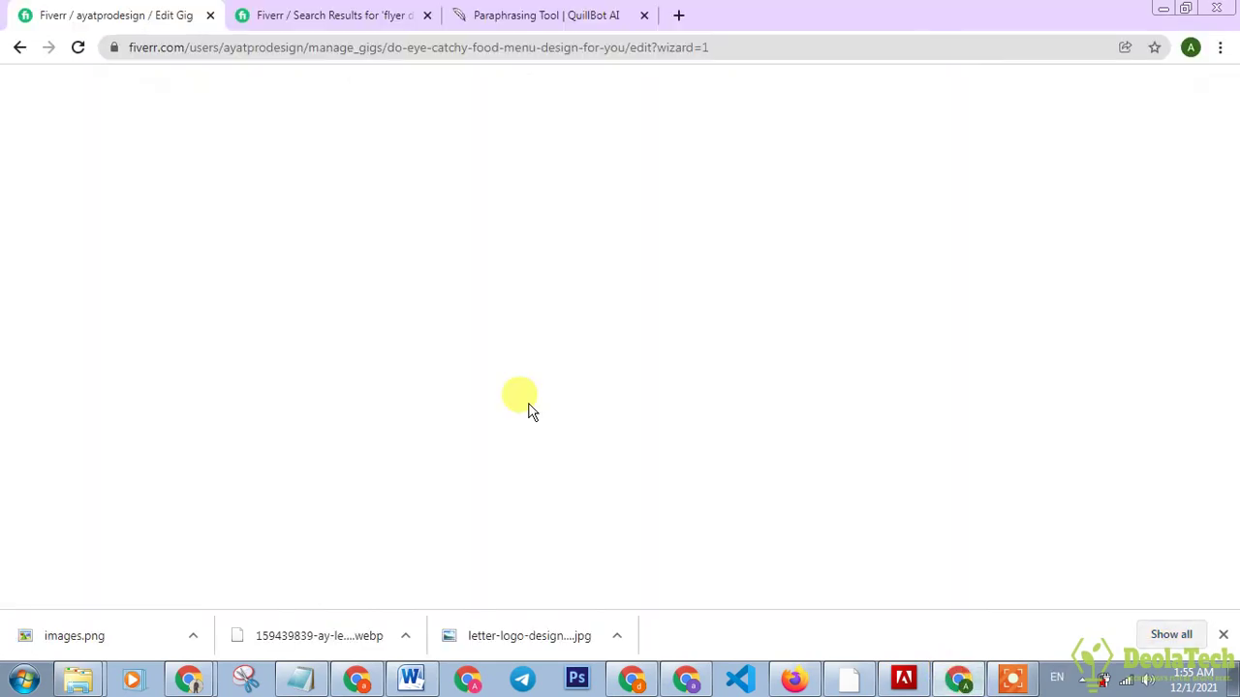
left_click(843, 680)
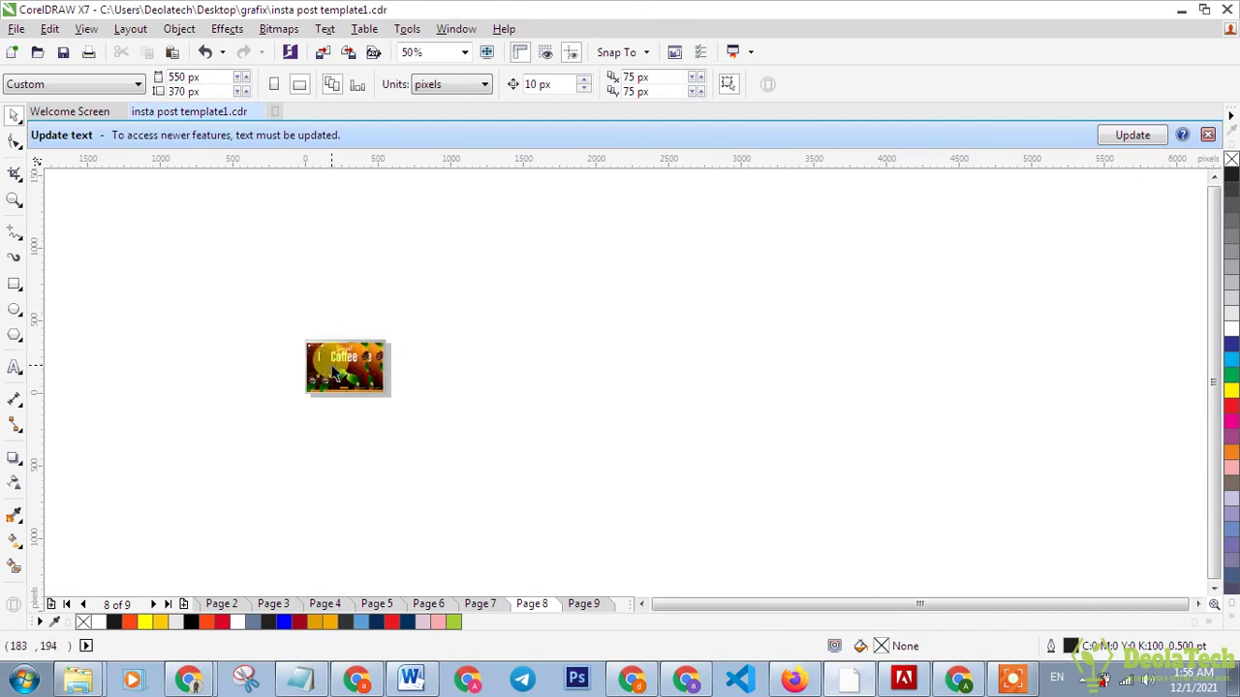
Import cup_PNG1968.png from the Desktop into the flyer document
left_click(338, 351)
key("ctrl+i")
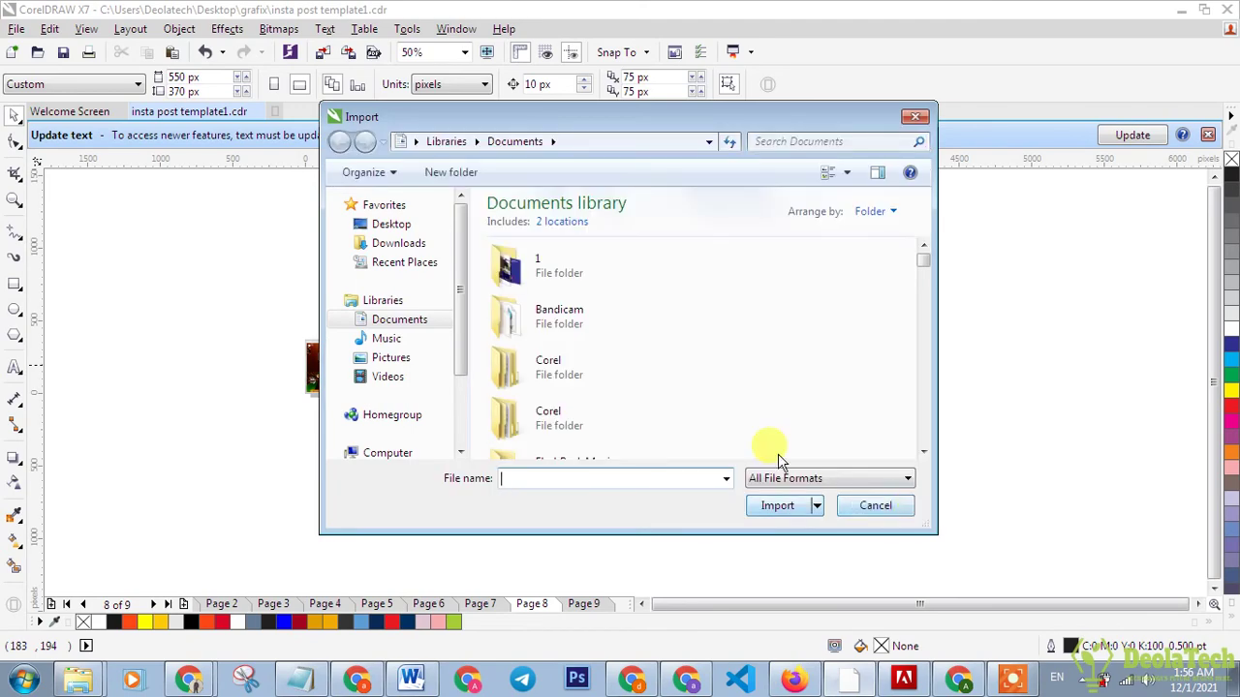
left_click(392, 224)
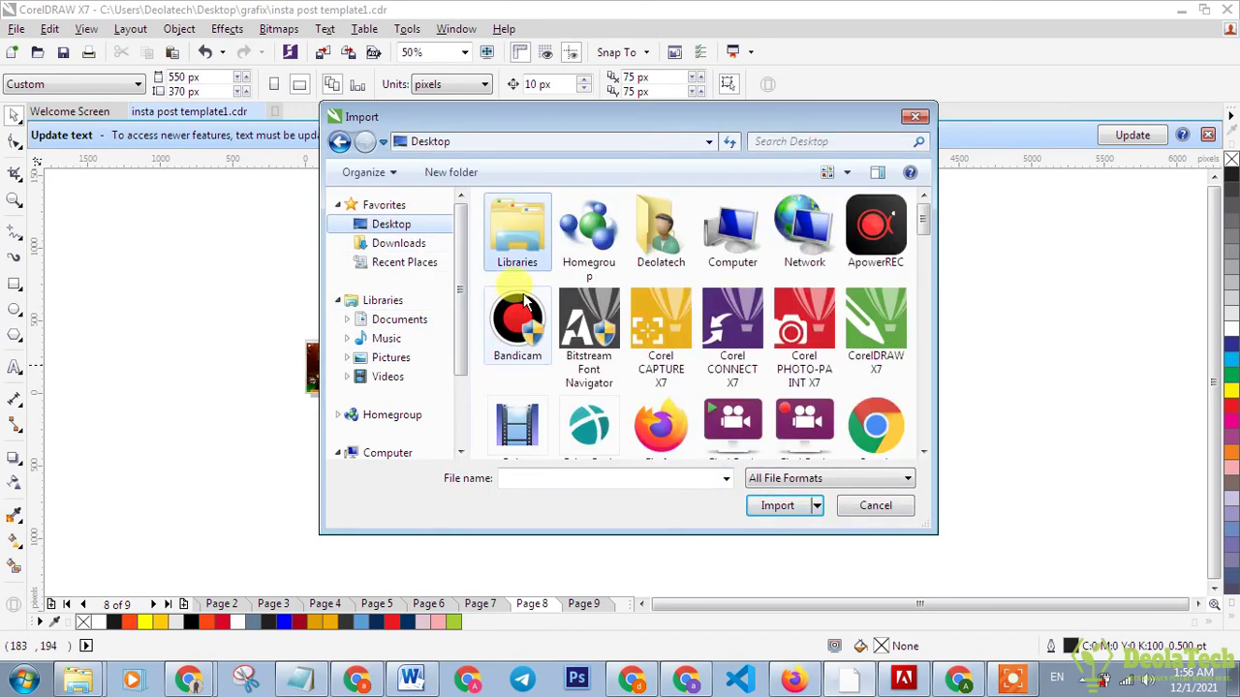
left_click(521, 320)
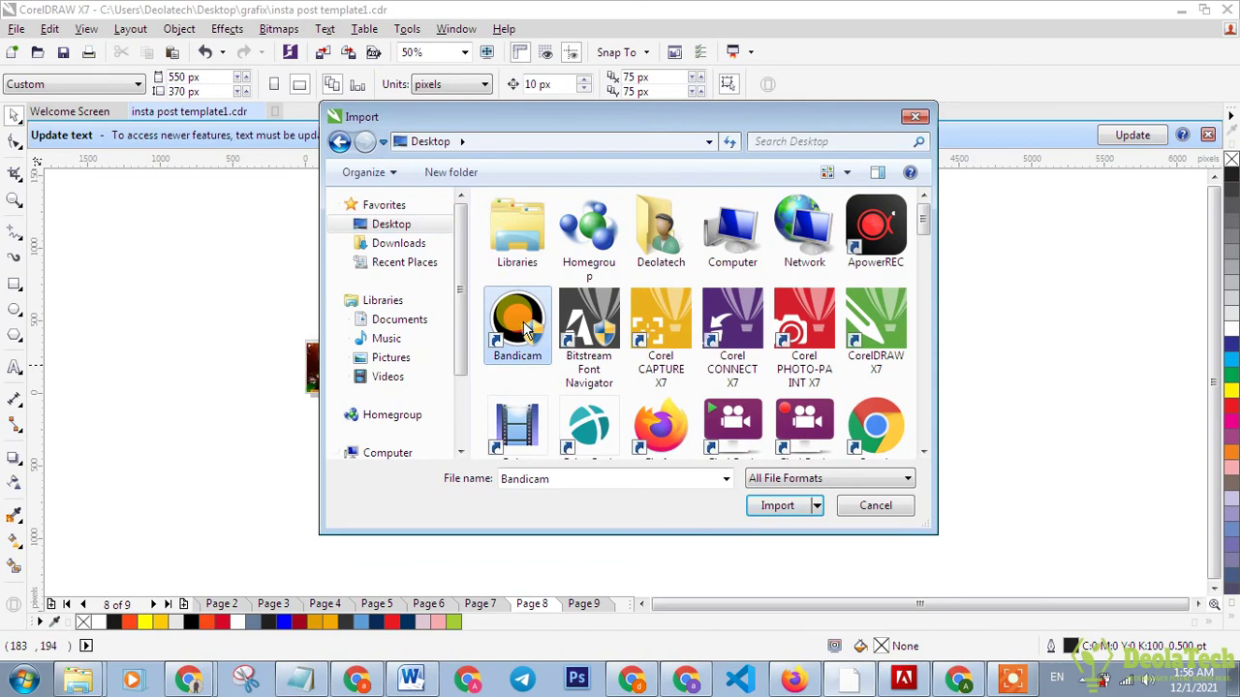
key("i")
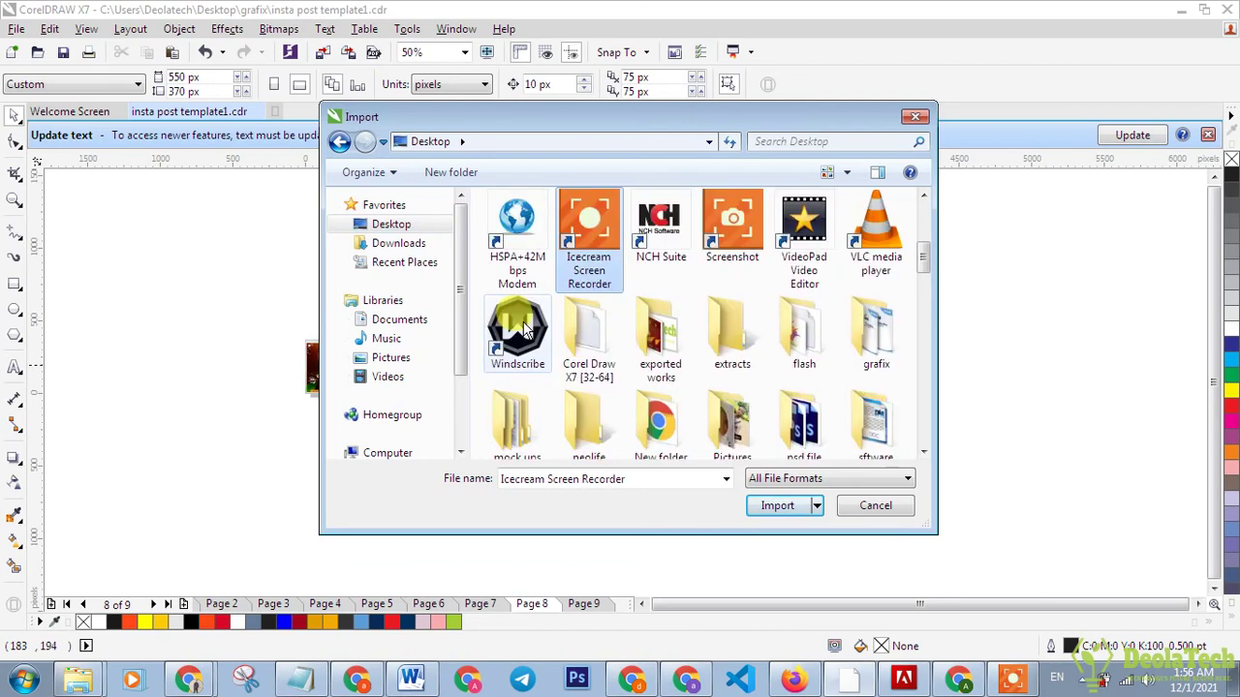
key("Down")
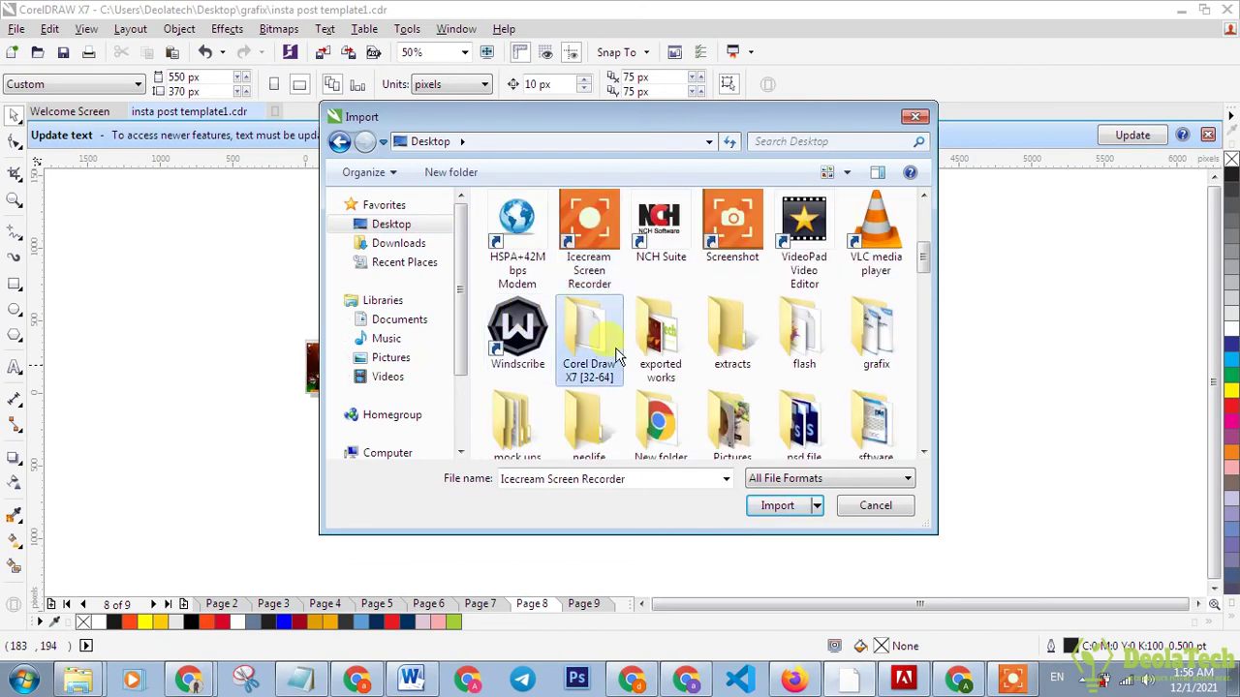
left_click(630, 356)
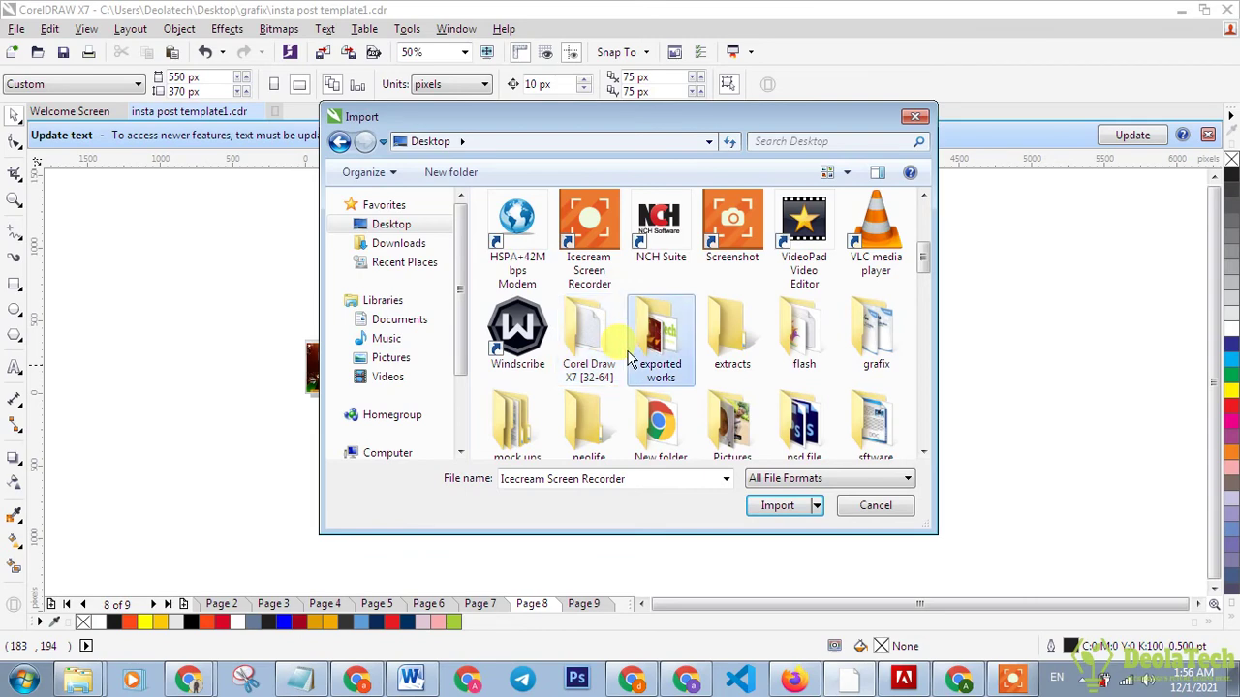
key("v")
key("c")
key("c")
key("c")
key("c")
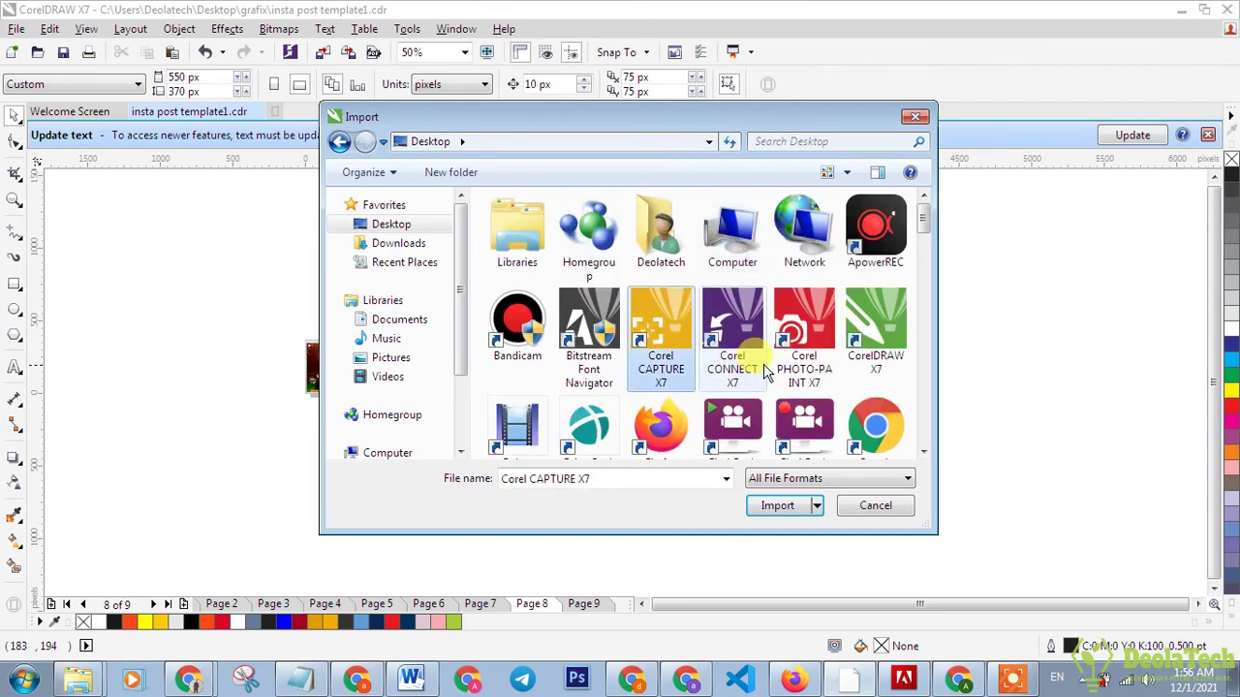
key("c")
key("c")
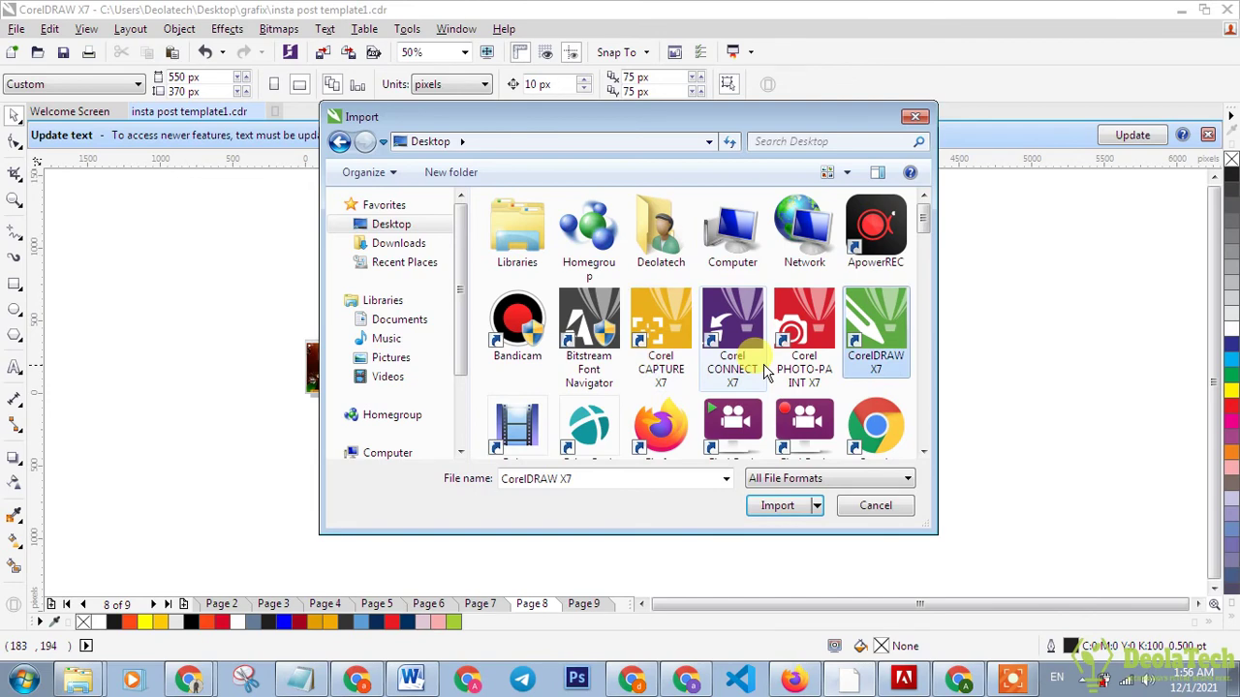
key("c")
left_click(589, 349)
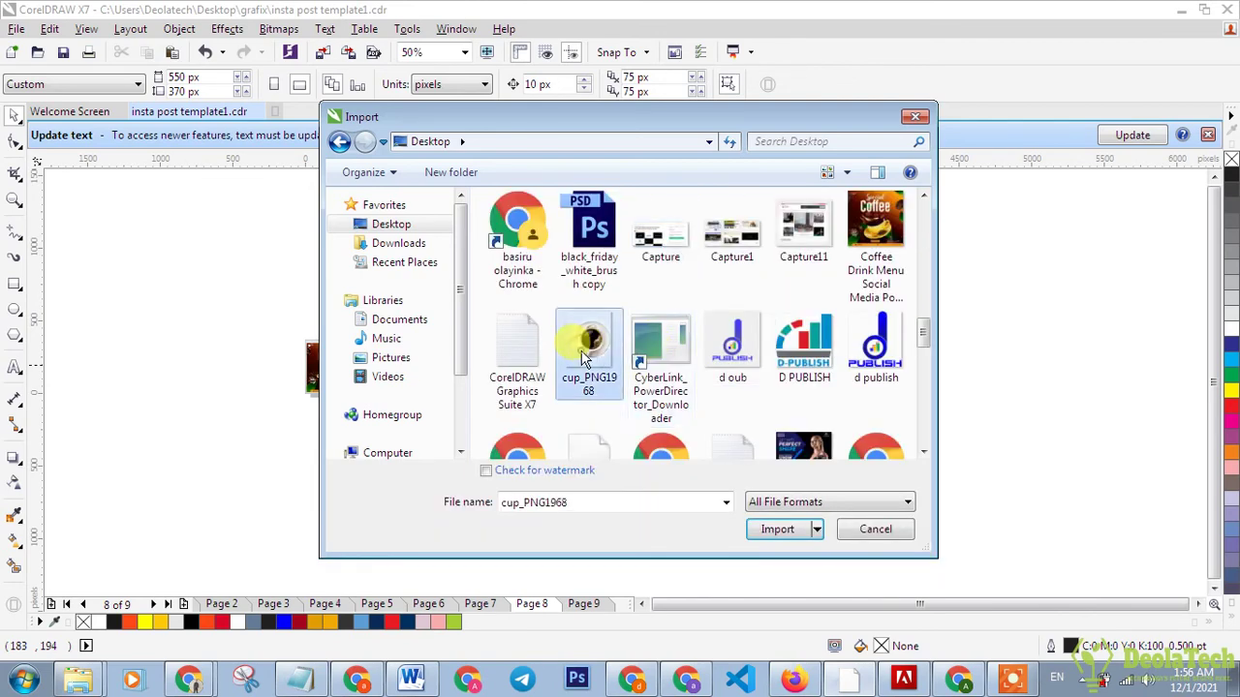
left_click(783, 534)
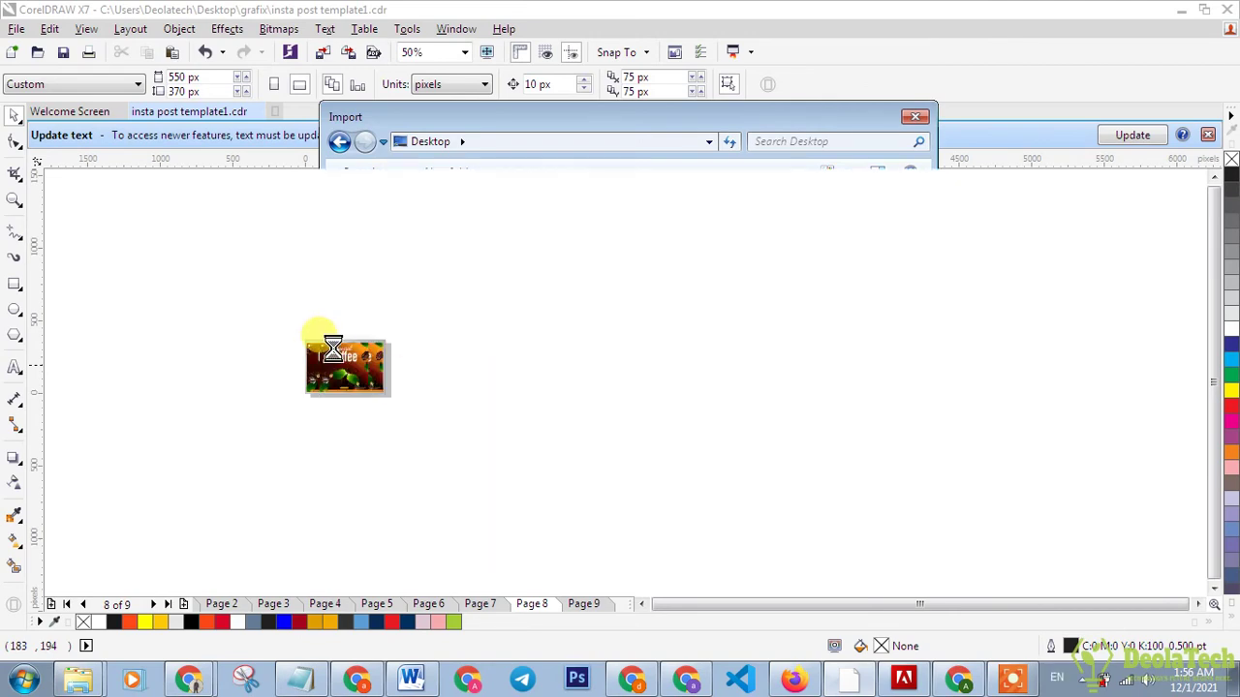
Place the cup beside the flyer, scale it down to 26.7%, and zoom in on both
left_click(325, 341)
left_click_drag(574, 511, 517, 378)
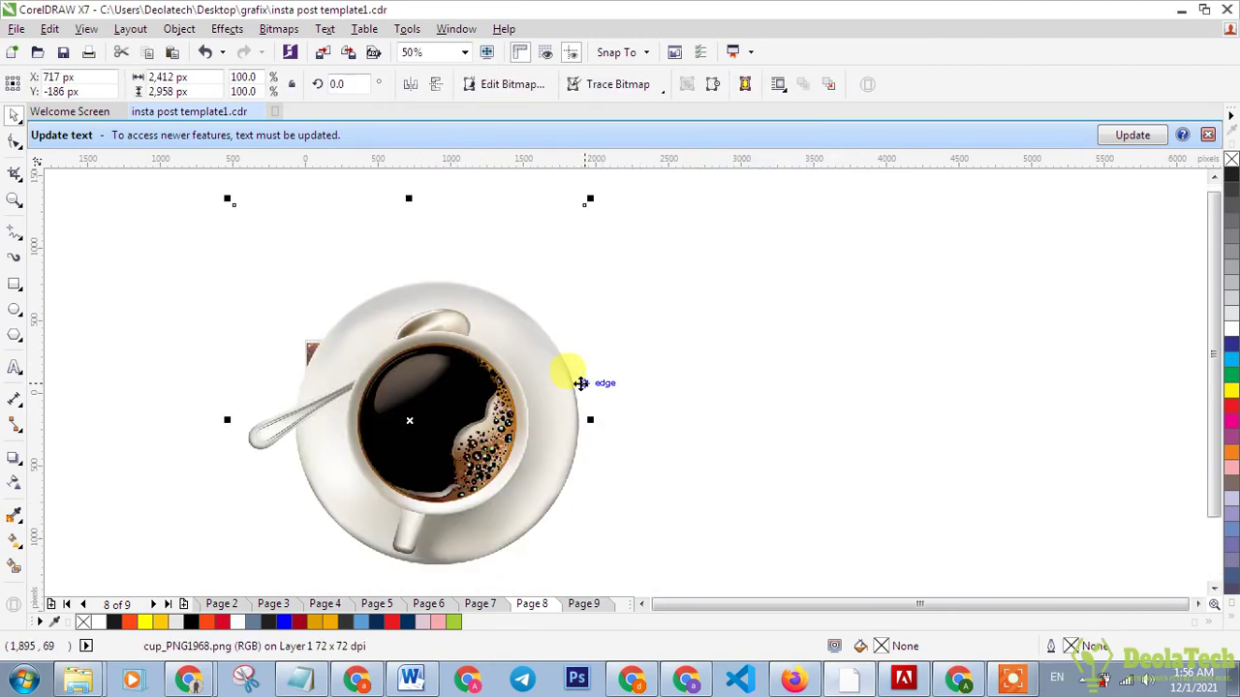
left_click_drag(590, 200, 466, 322)
left_click(545, 473)
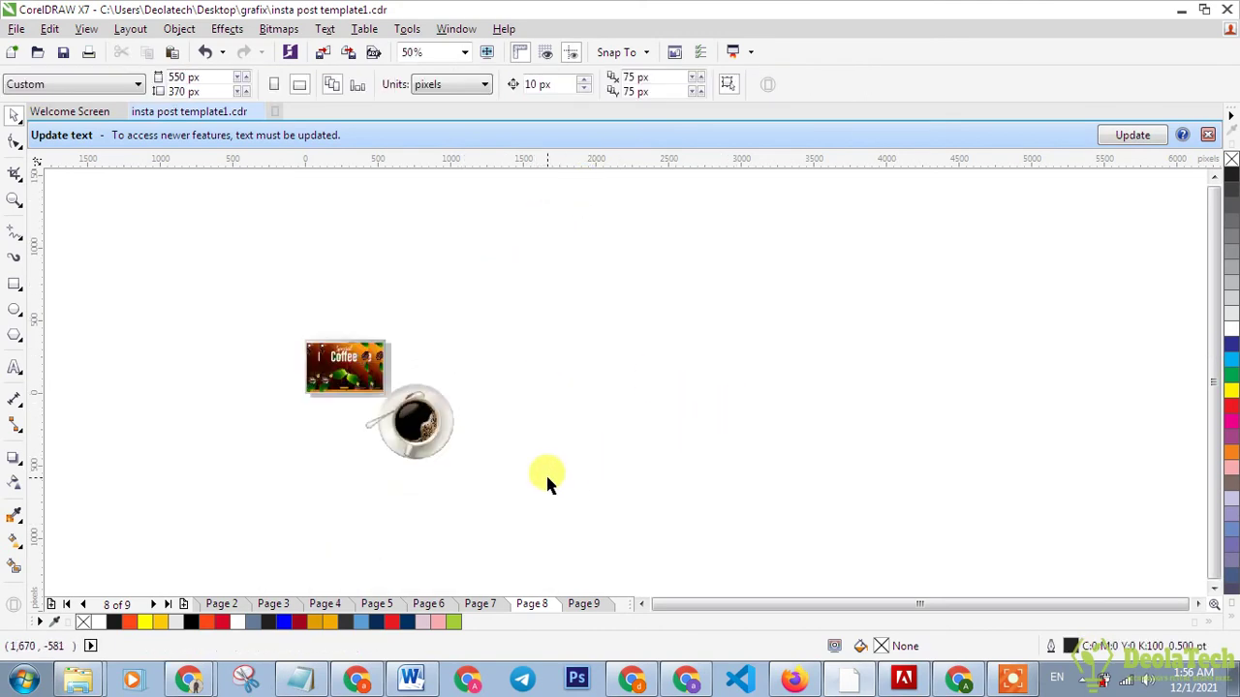
key("z")
left_click_drag(233, 322, 370, 336)
left_click_drag(332, 258, 830, 509)
Scale the coffee cup down to 10.6% and set it on the Special Coffee post under the title
key("space")
left_click(824, 493)
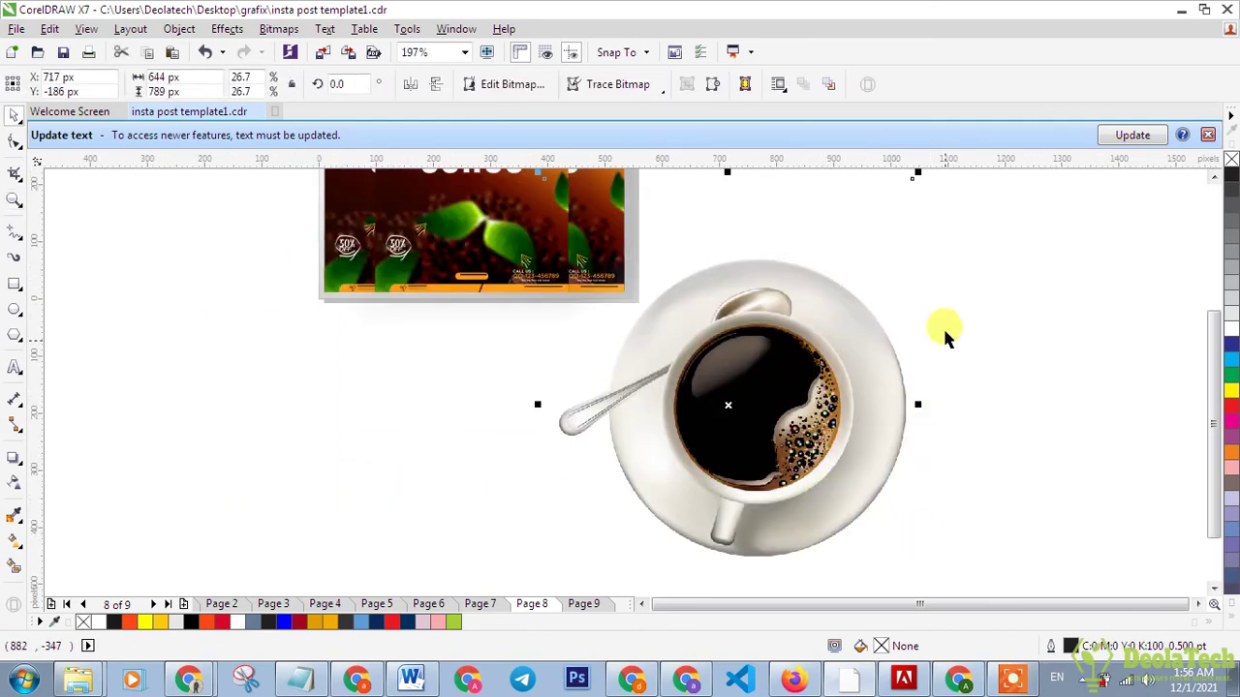
left_click_drag(919, 171, 830, 277)
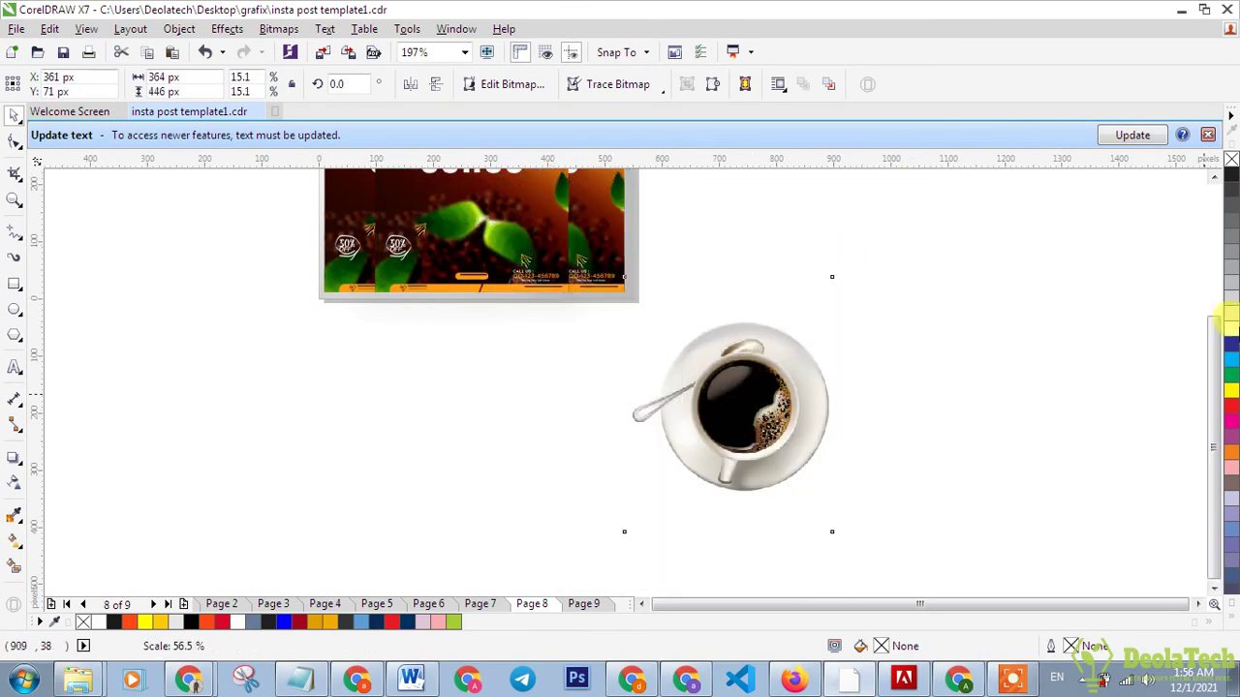
key("p")
left_click(1214, 177)
left_click(1214, 177)
left_click(1214, 177)
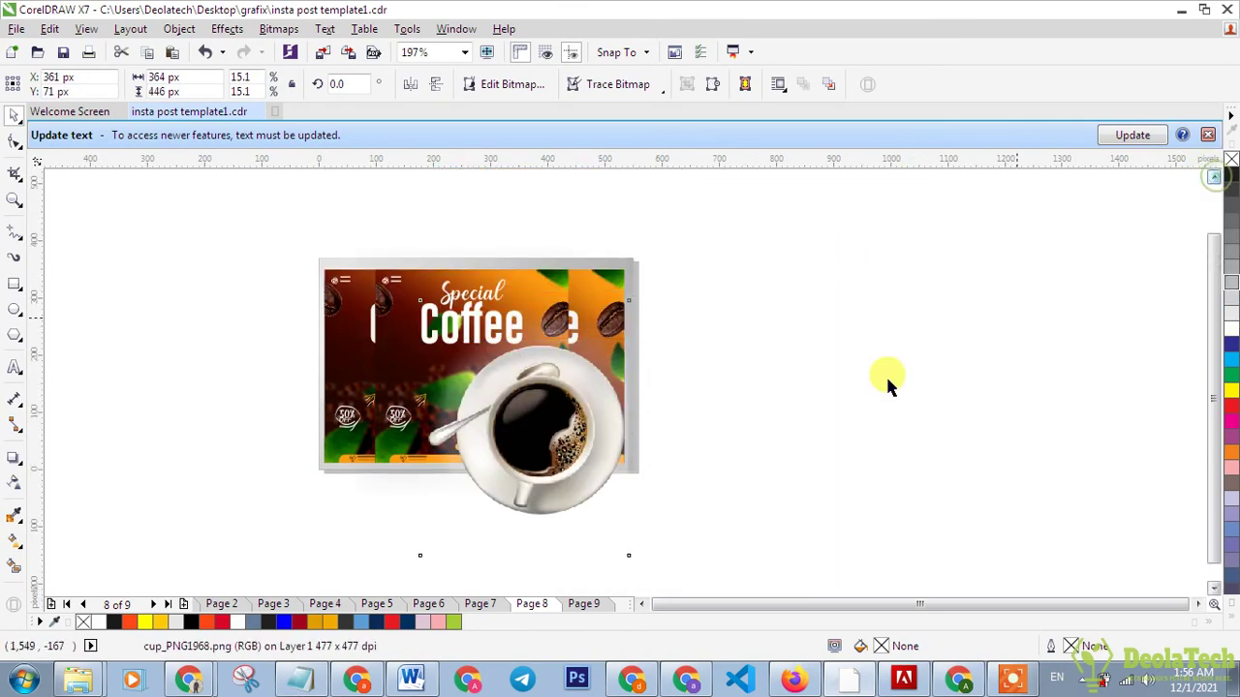
left_click_drag(635, 299, 602, 332)
left_click_drag(569, 392, 541, 373)
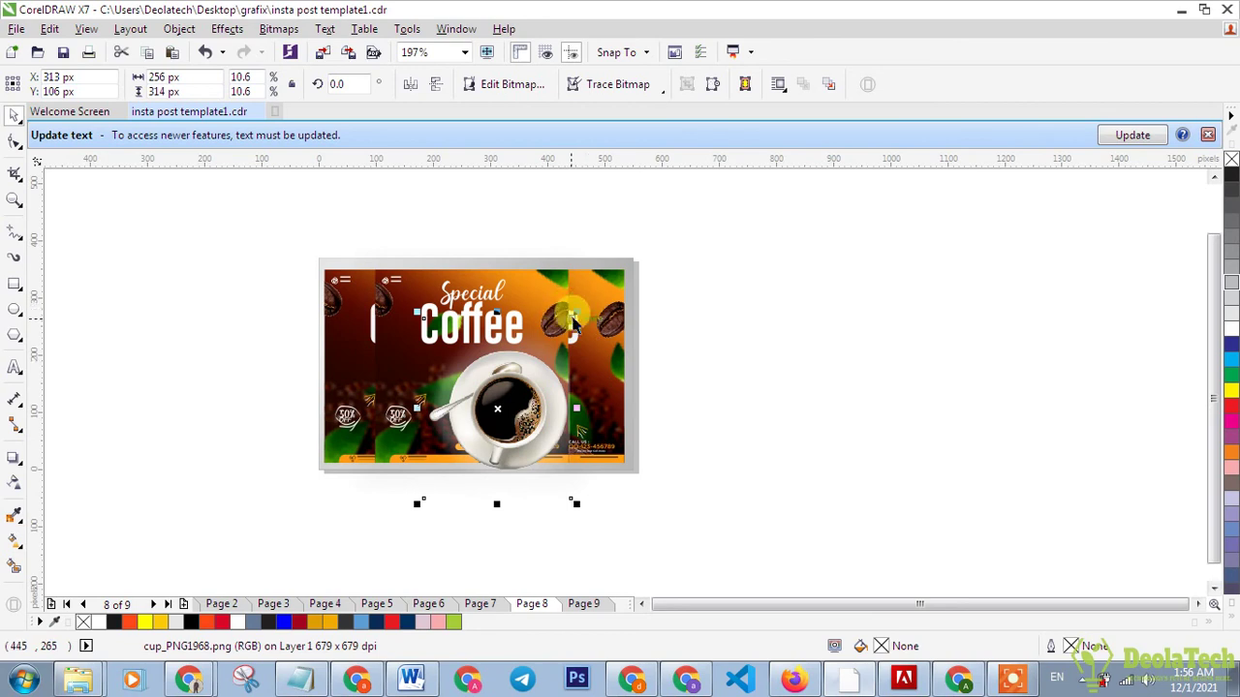
left_click_drag(575, 316, 557, 335)
left_click(807, 427)
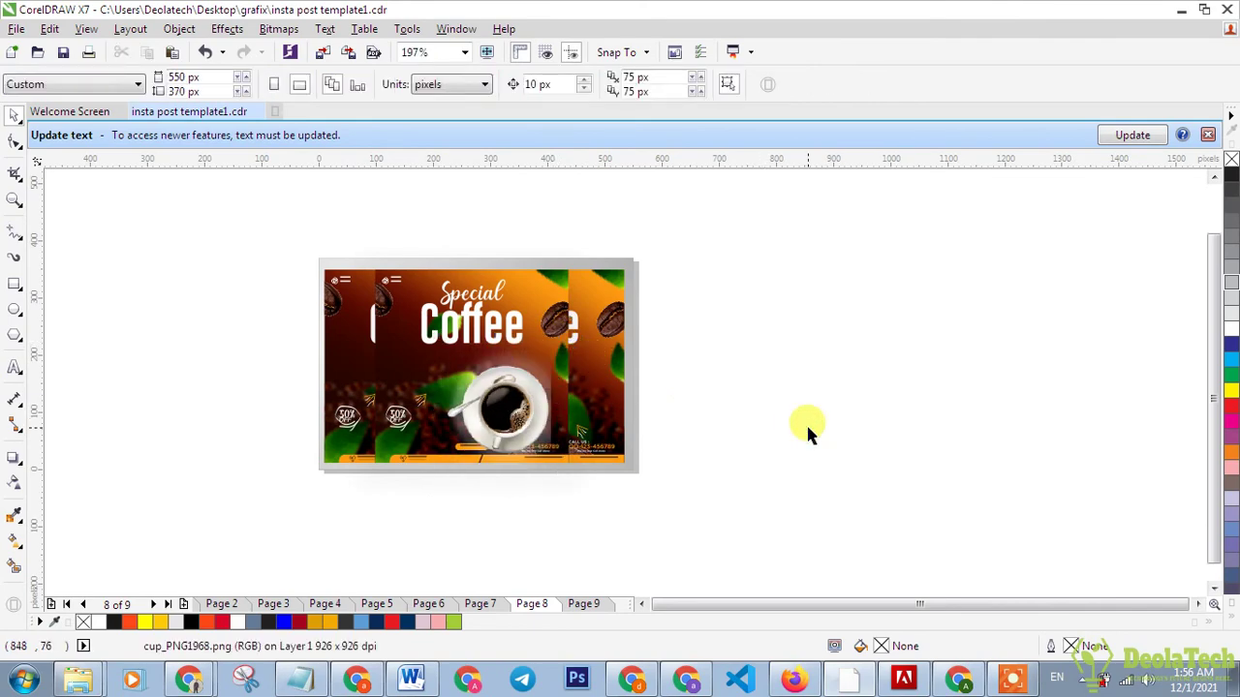
key("z")
left_click_drag(303, 282, 617, 490)
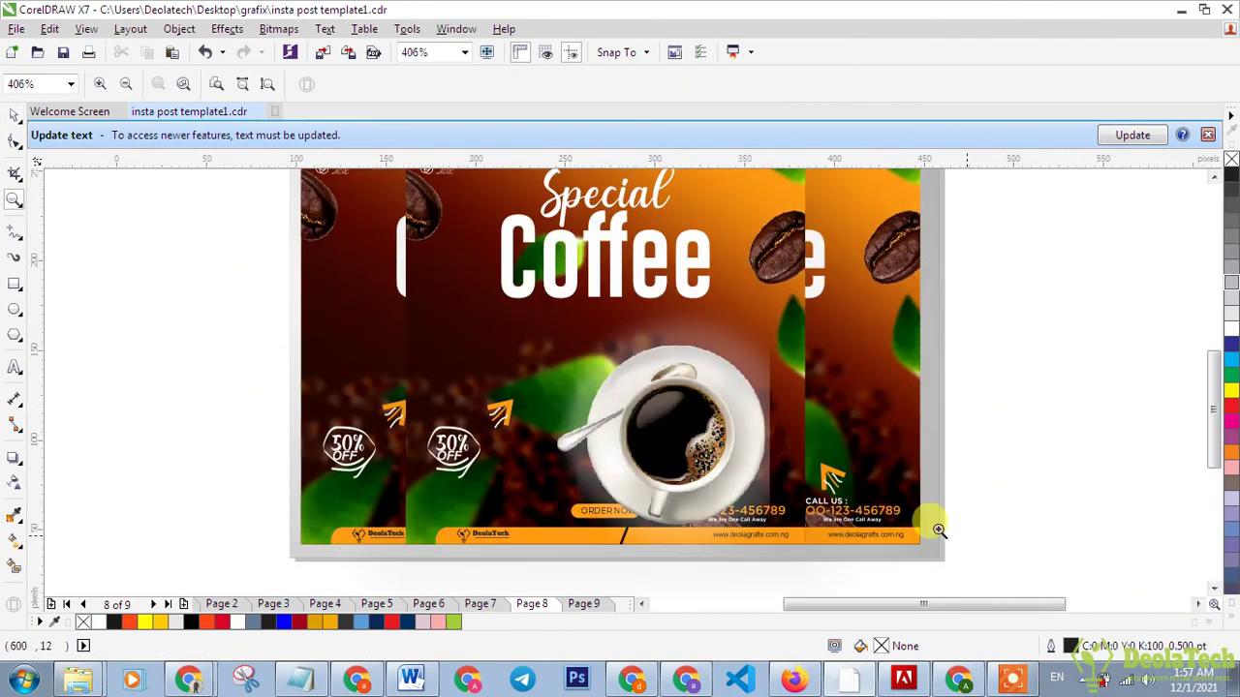
Shrink the cup slightly and nudge it up closer under the Coffee title
key("space")
left_click_drag(773, 463, 661, 419)
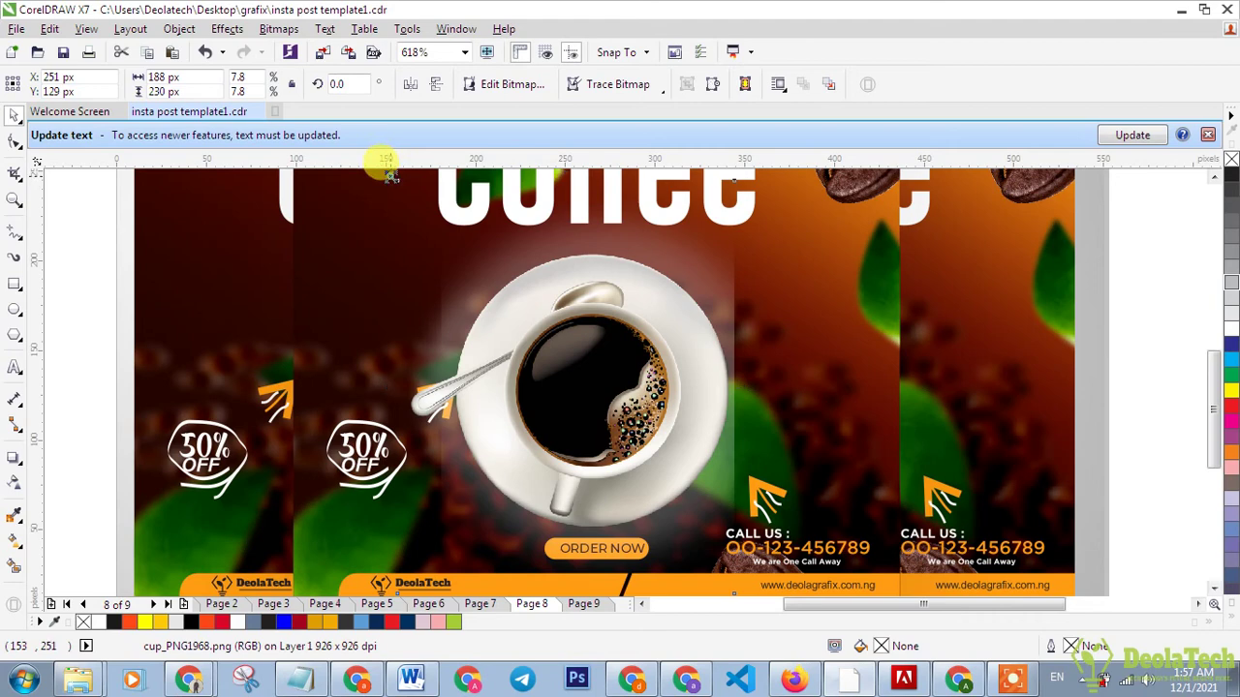
left_click_drag(392, 180, 420, 215)
left_click_drag(635, 347, 637, 323)
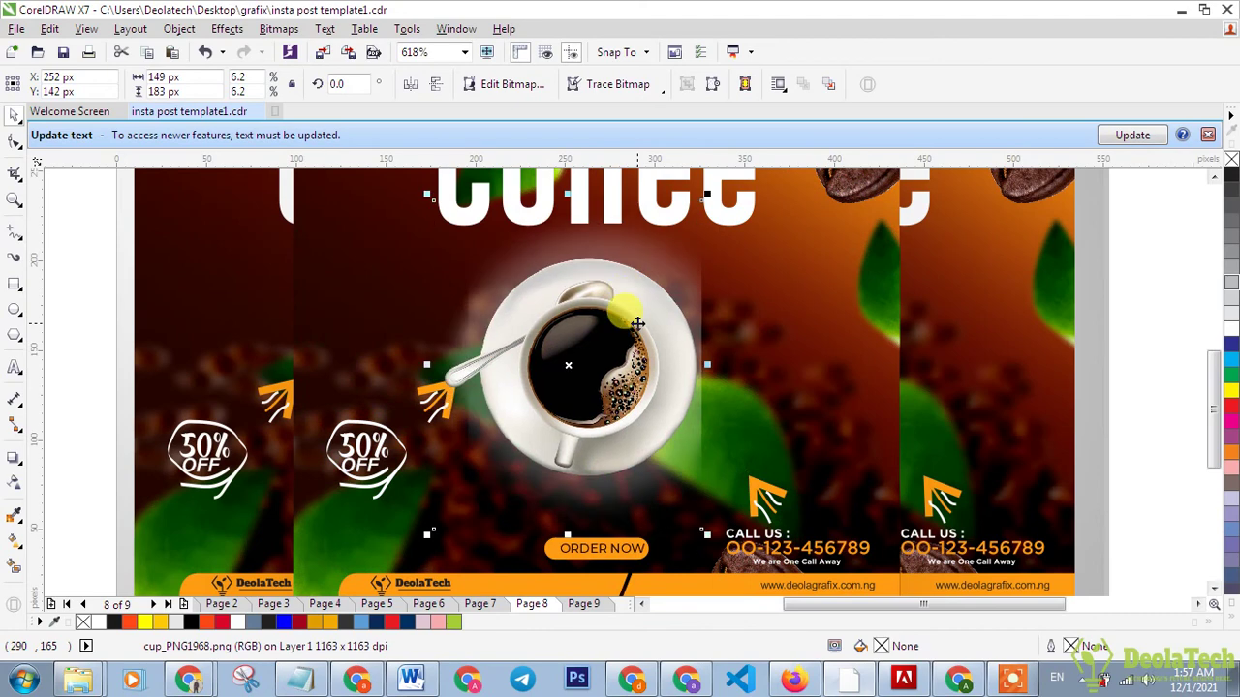
scroll(637, 323, "down", 4)
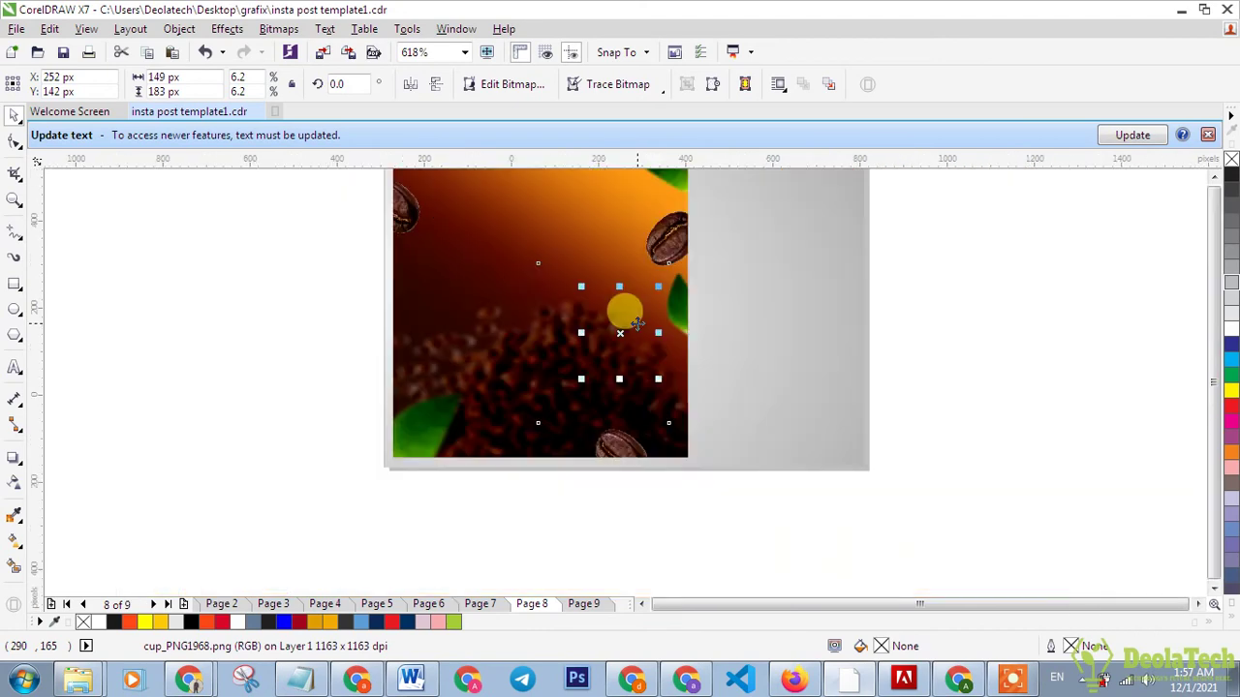
Zoom in to check the cup's placement, then open the Export dialog for a JPG
key("z")
left_click_drag(443, 188, 878, 410)
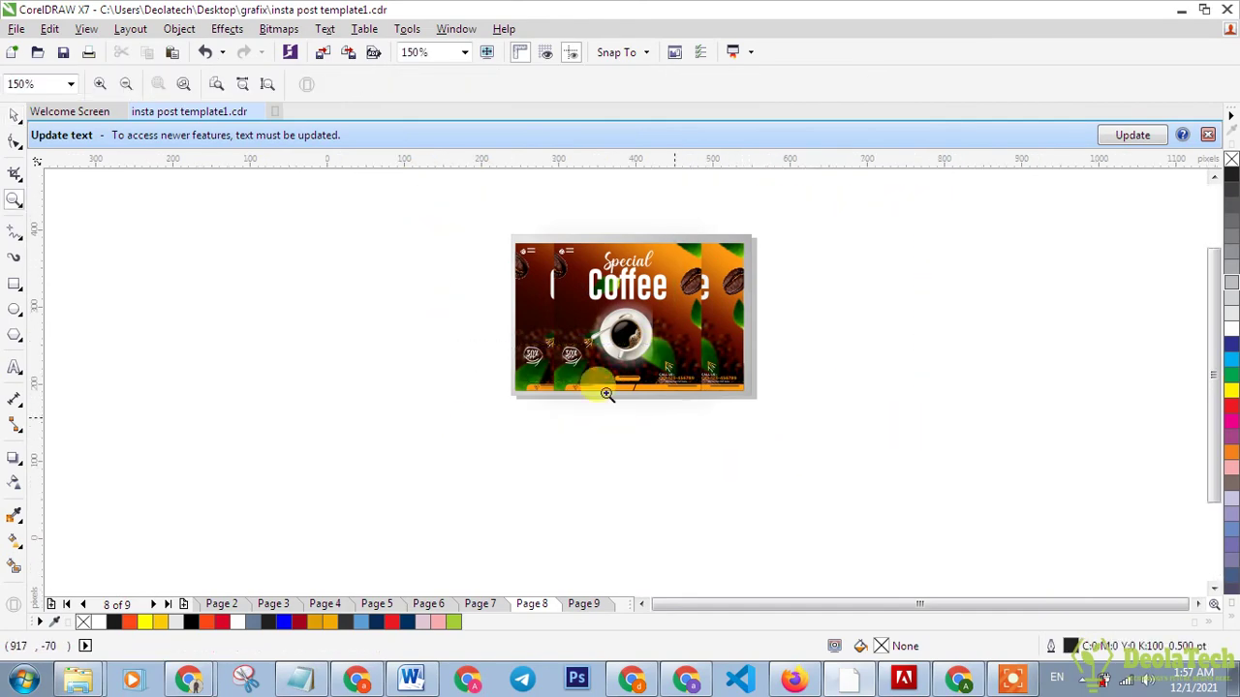
left_click_drag(299, 222, 845, 545)
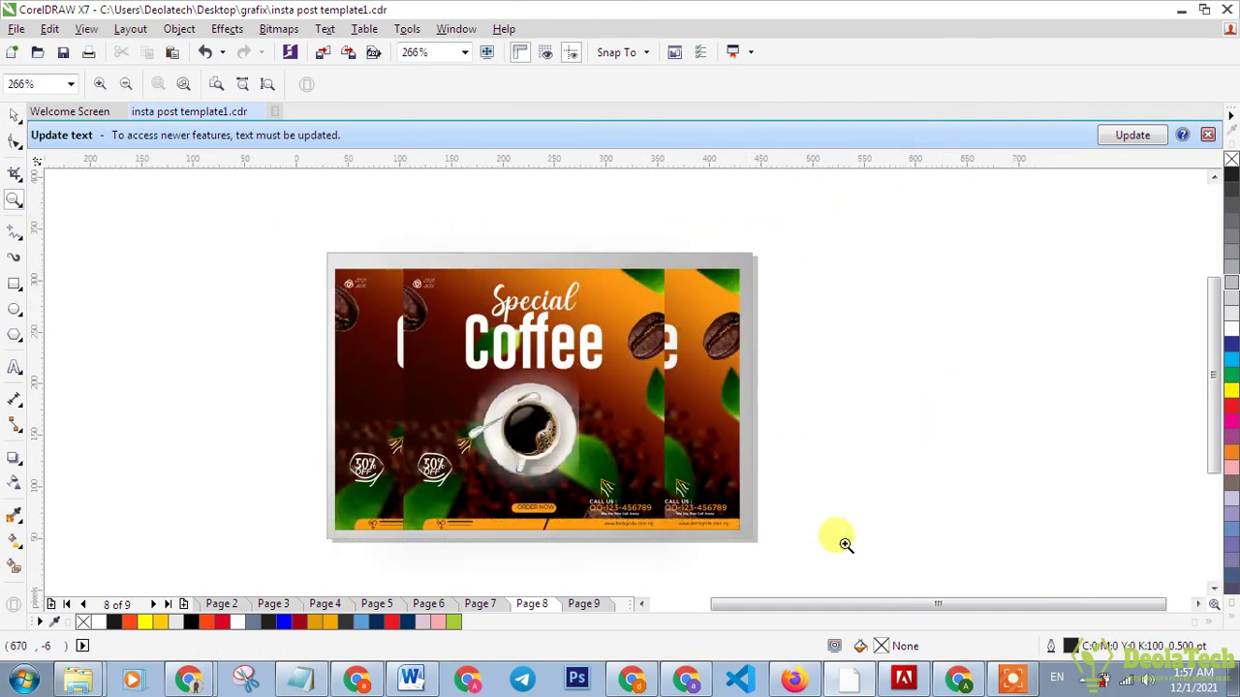
key("space")
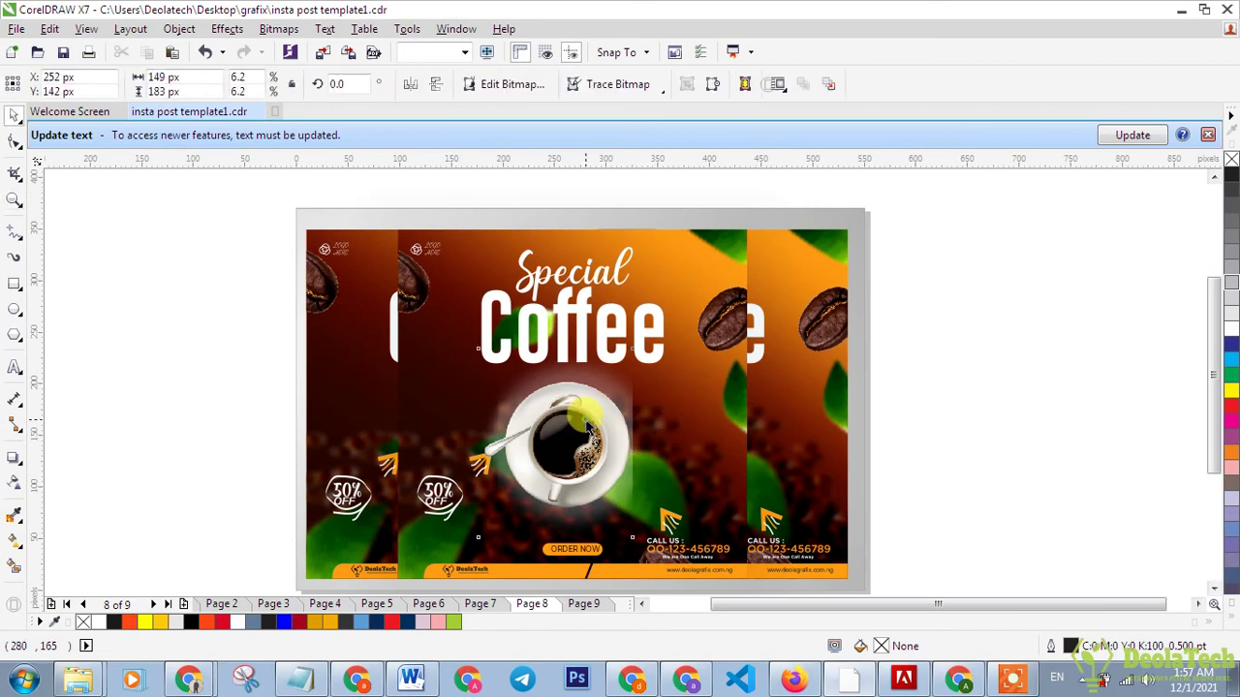
left_click(588, 427)
left_click(1021, 429)
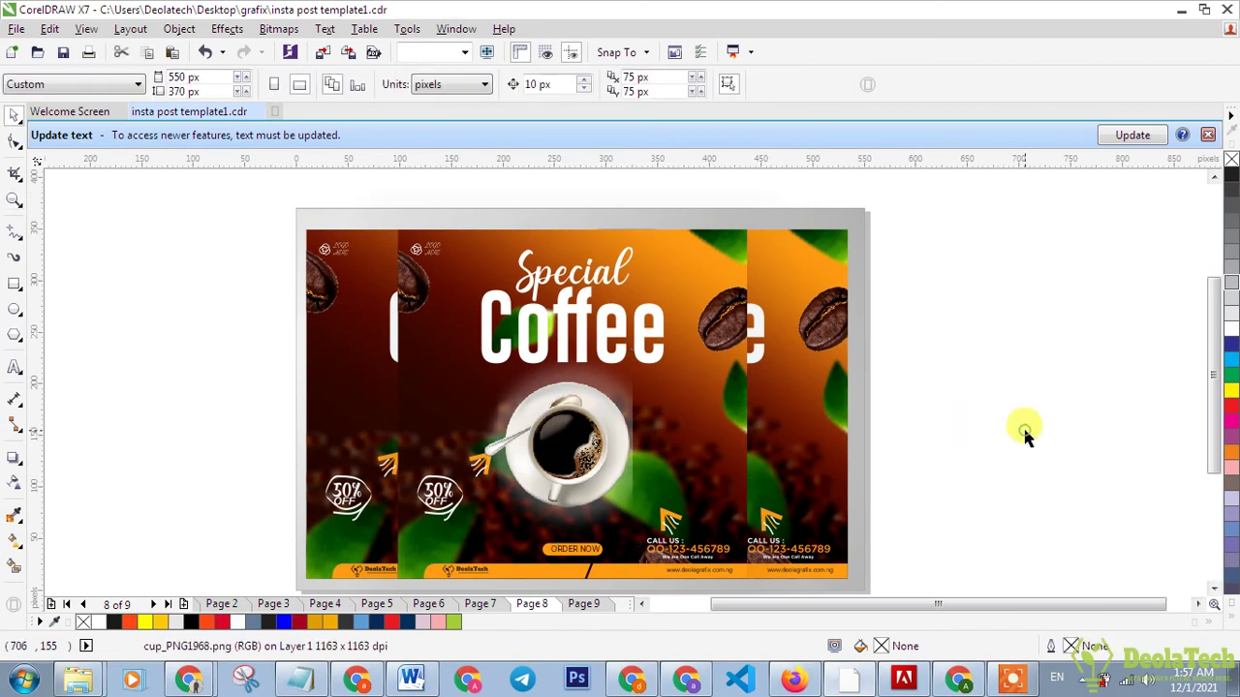
left_click(601, 444)
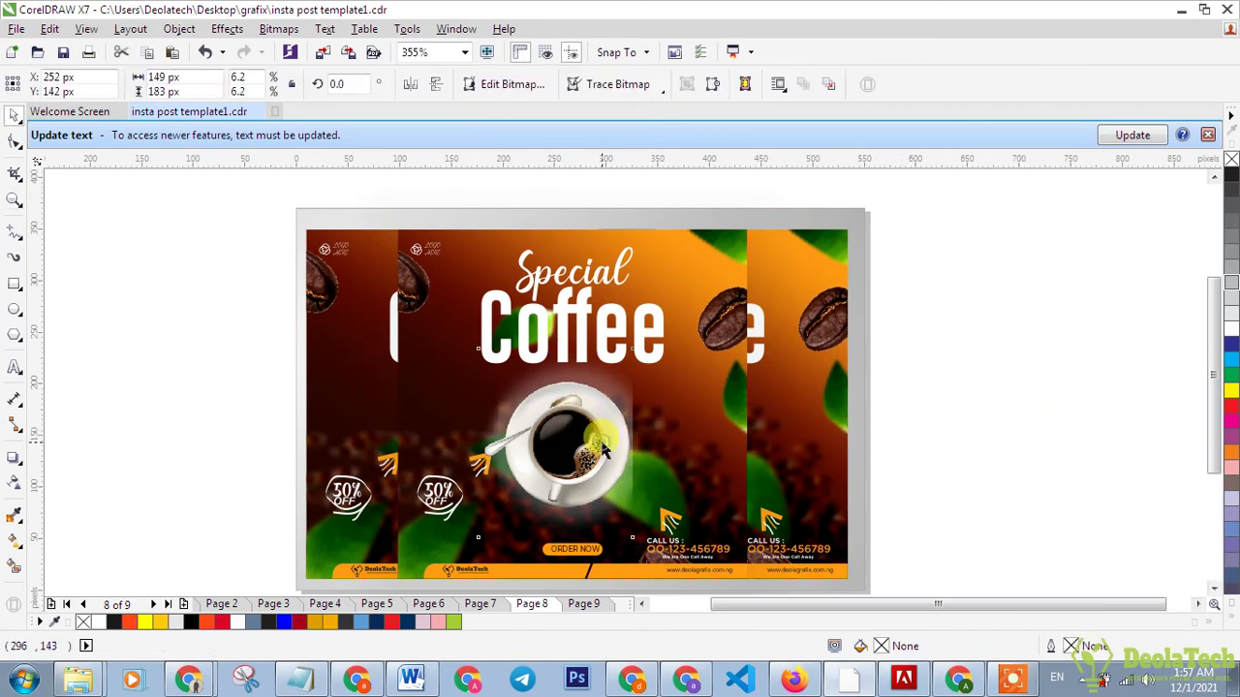
left_click(941, 422)
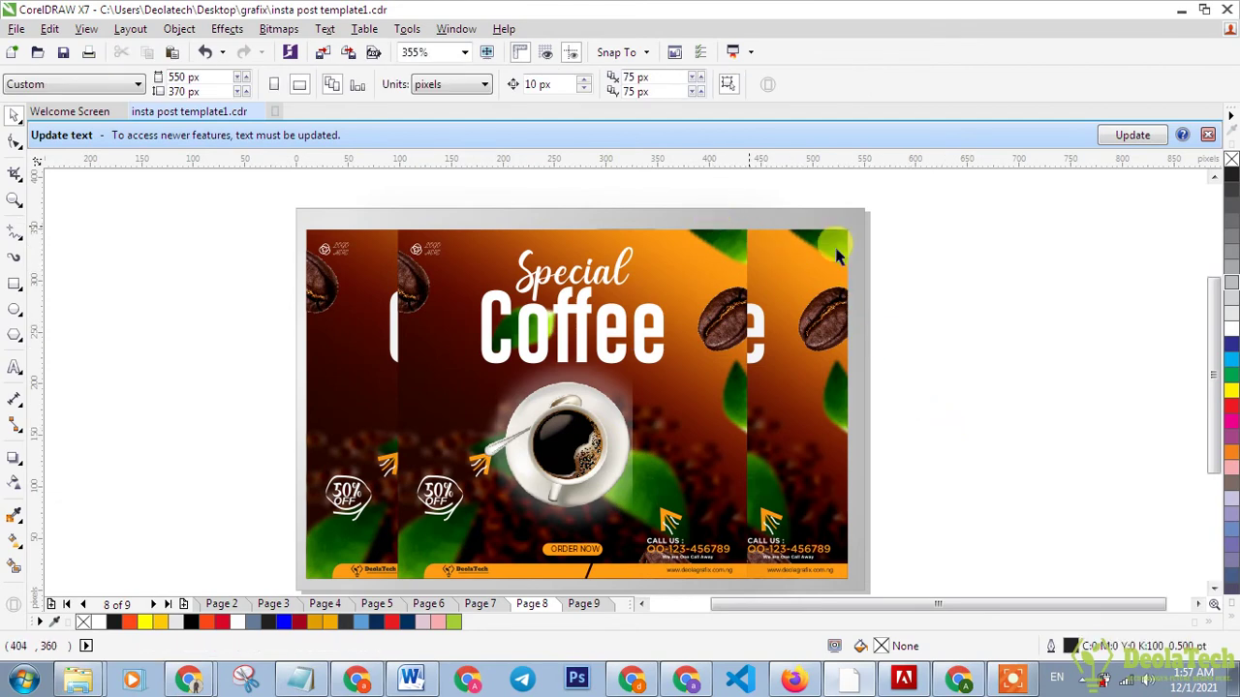
left_click_drag(1208, 345, 1211, 389)
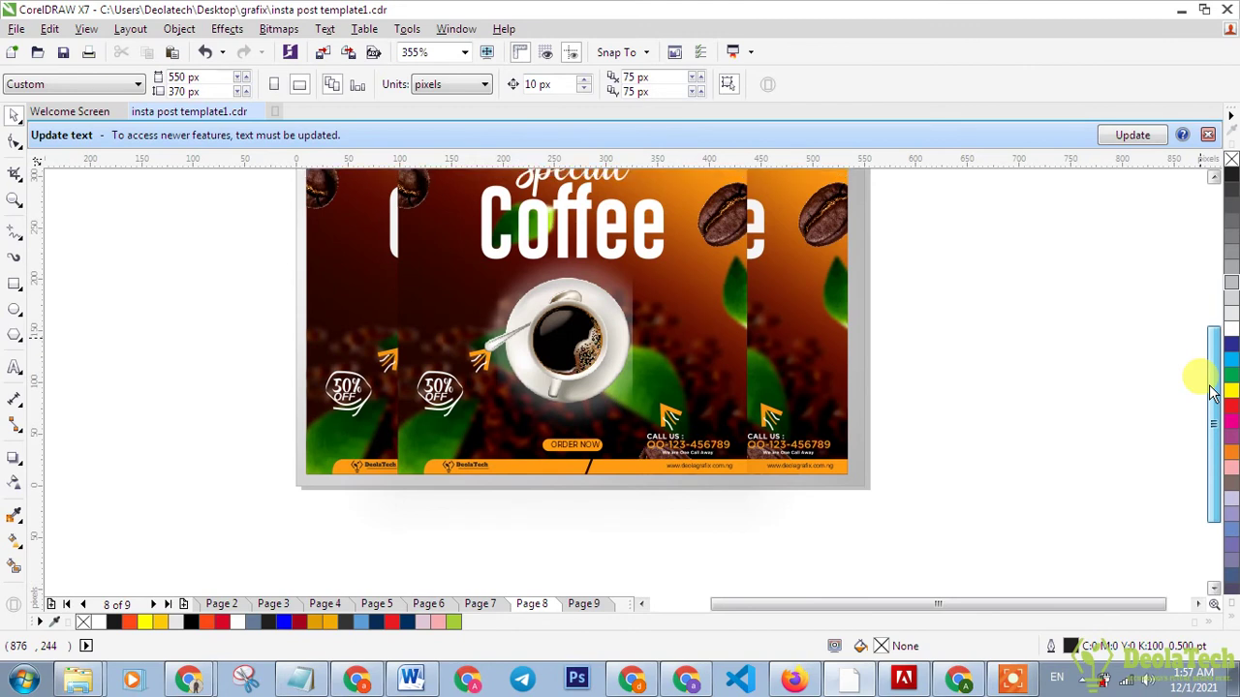
left_click(1211, 186)
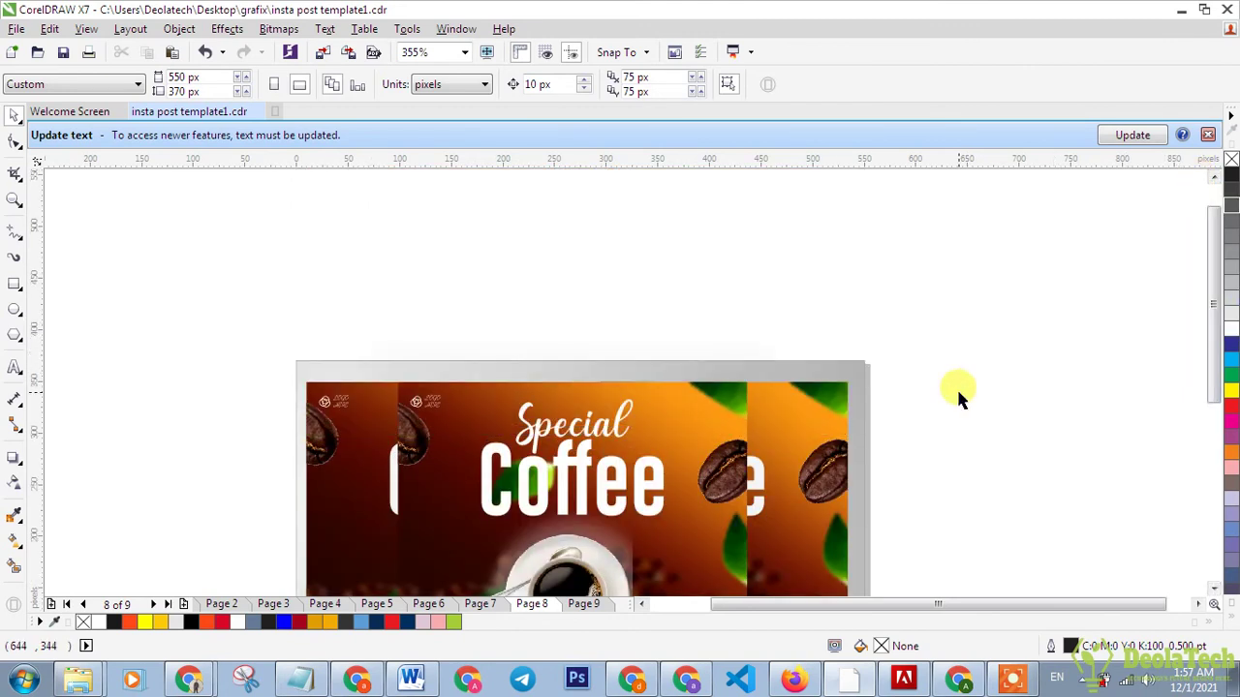
key("ctrl+e")
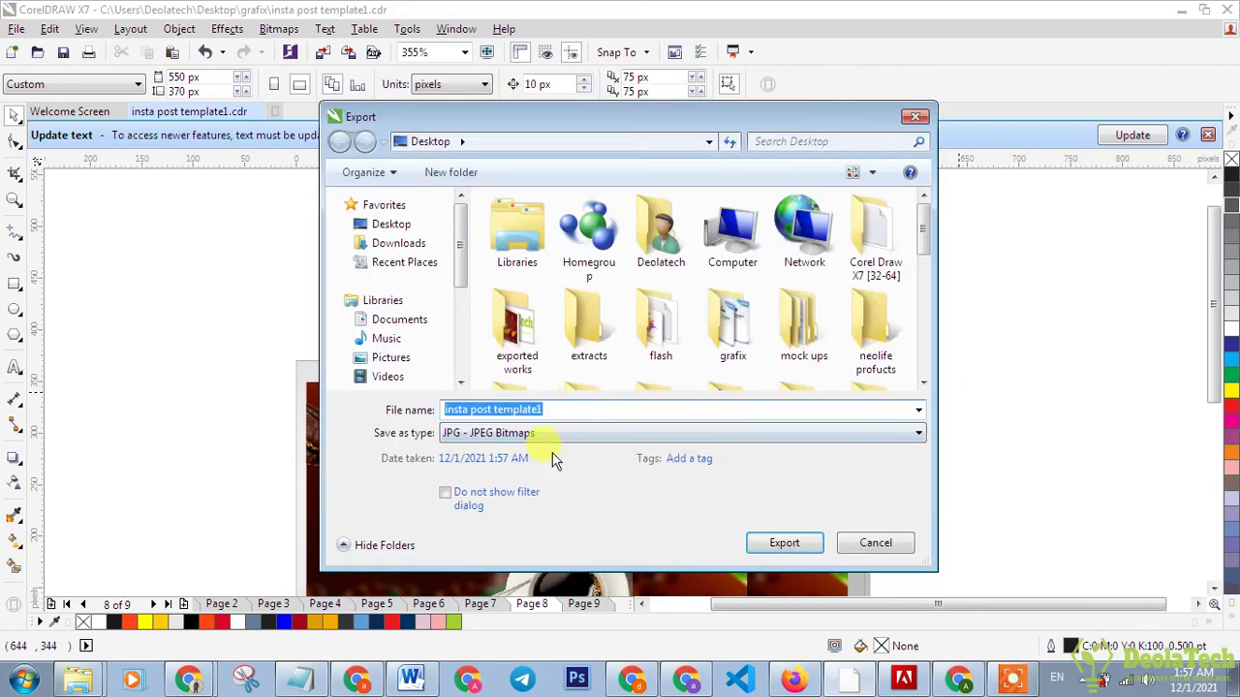
Copy the five search tags from Fiverr's Overview step and go back to CorelDRAW's Export dialog
left_click(945, 682)
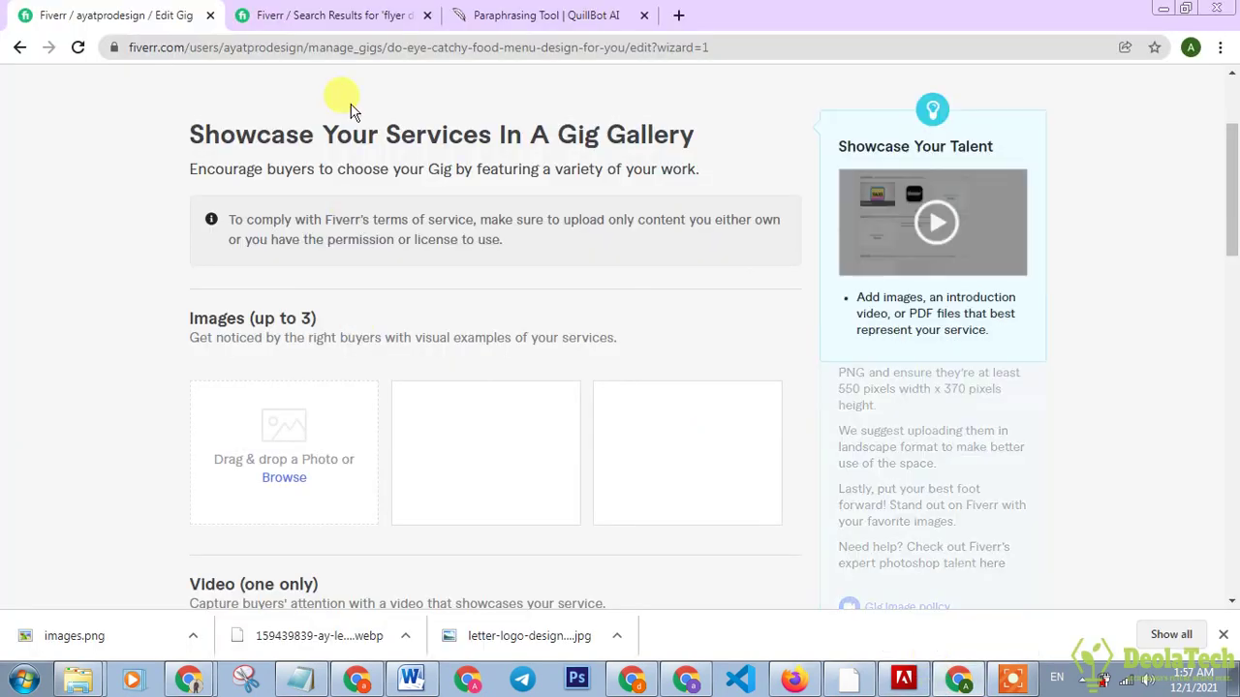
scroll(379, 442, "down", 3)
scroll(178, 171, "up", 5)
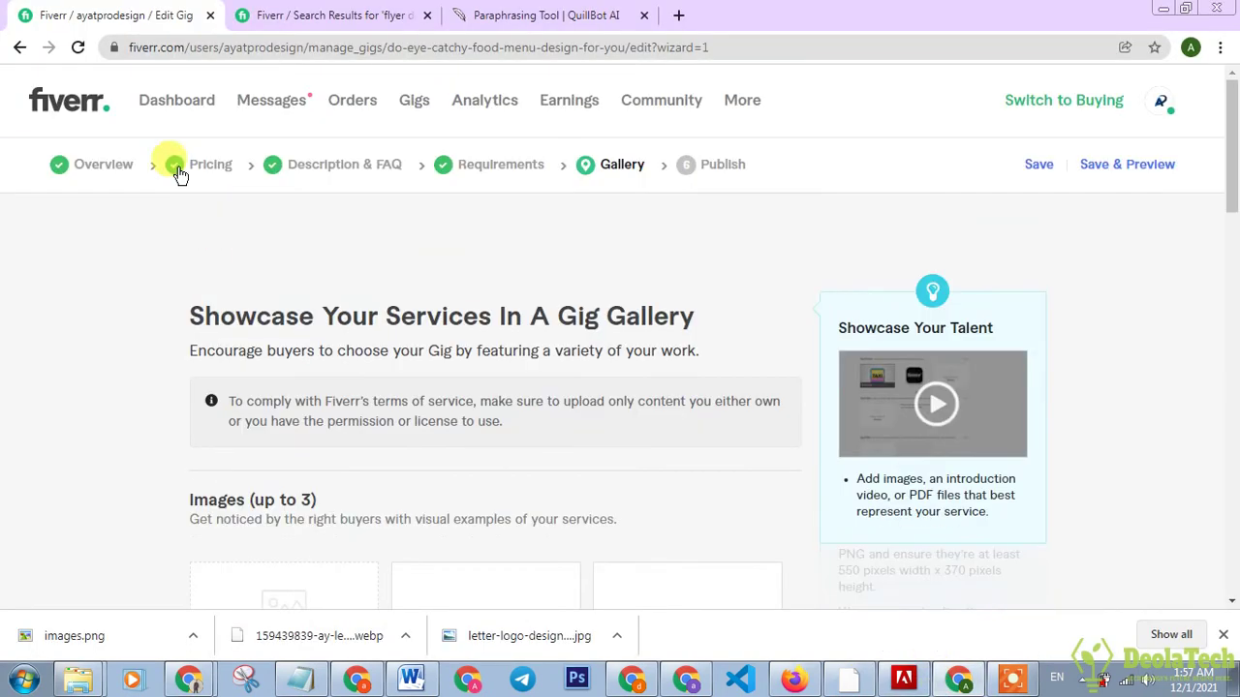
left_click(103, 167)
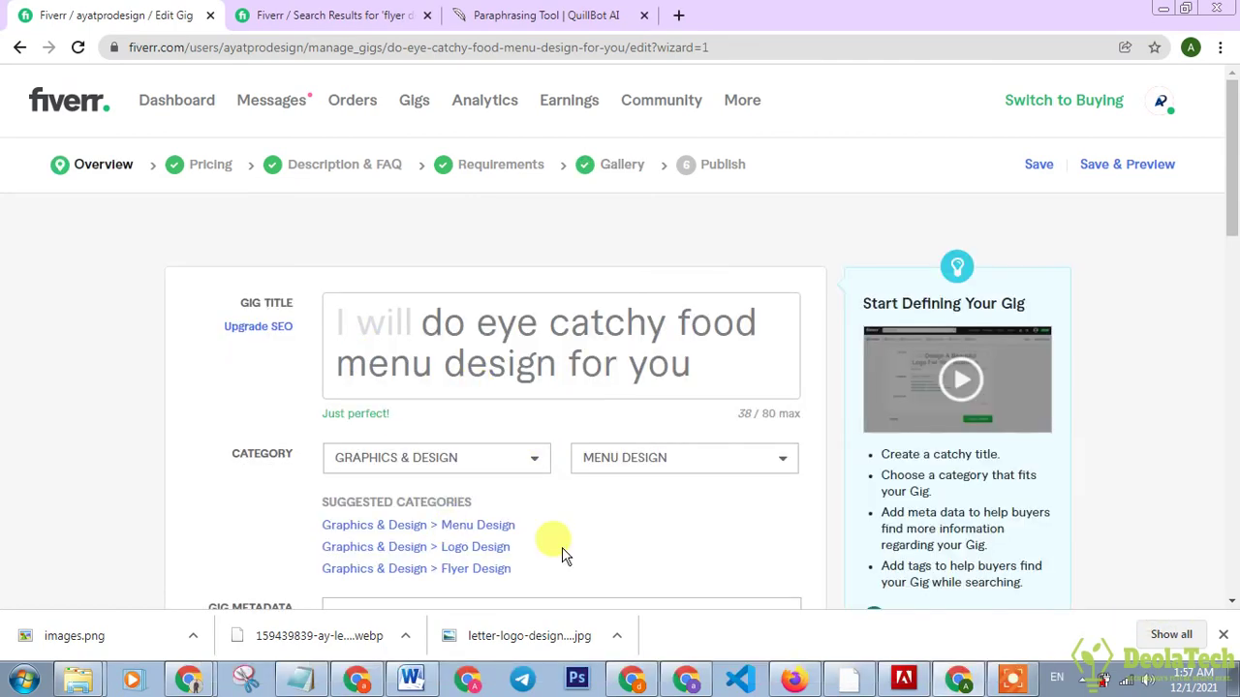
scroll(562, 550, "down", 4)
scroll(565, 548, "down", 4)
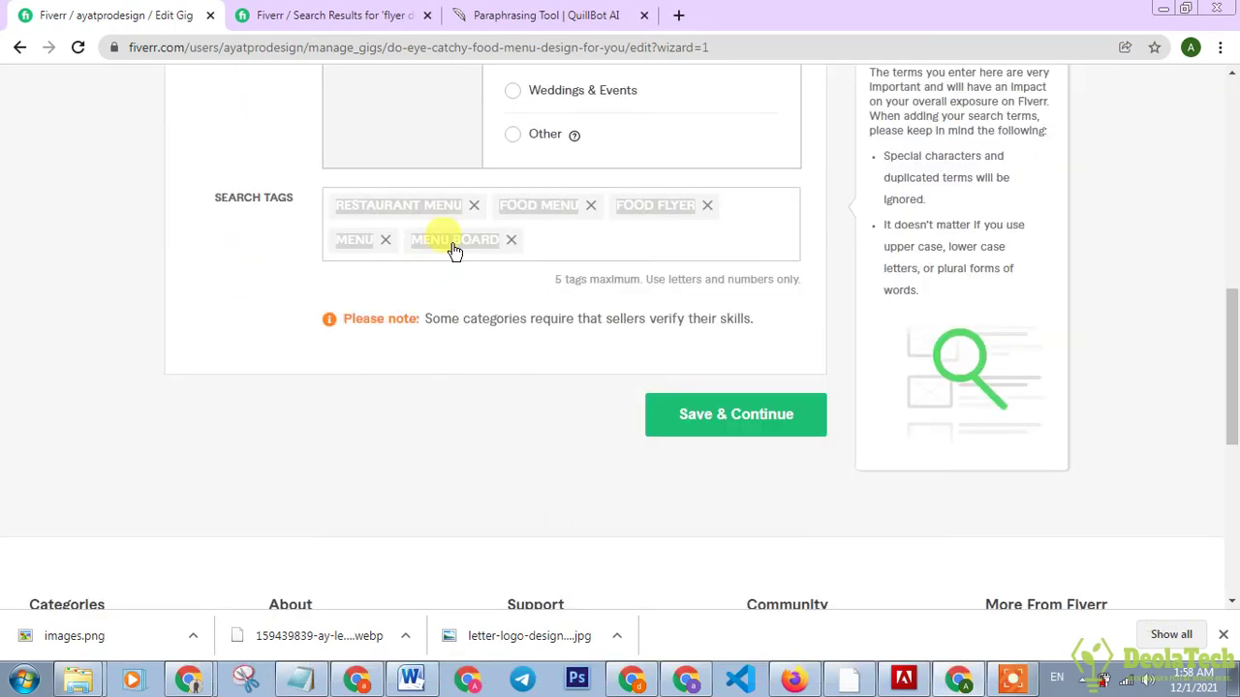
right_click(452, 241)
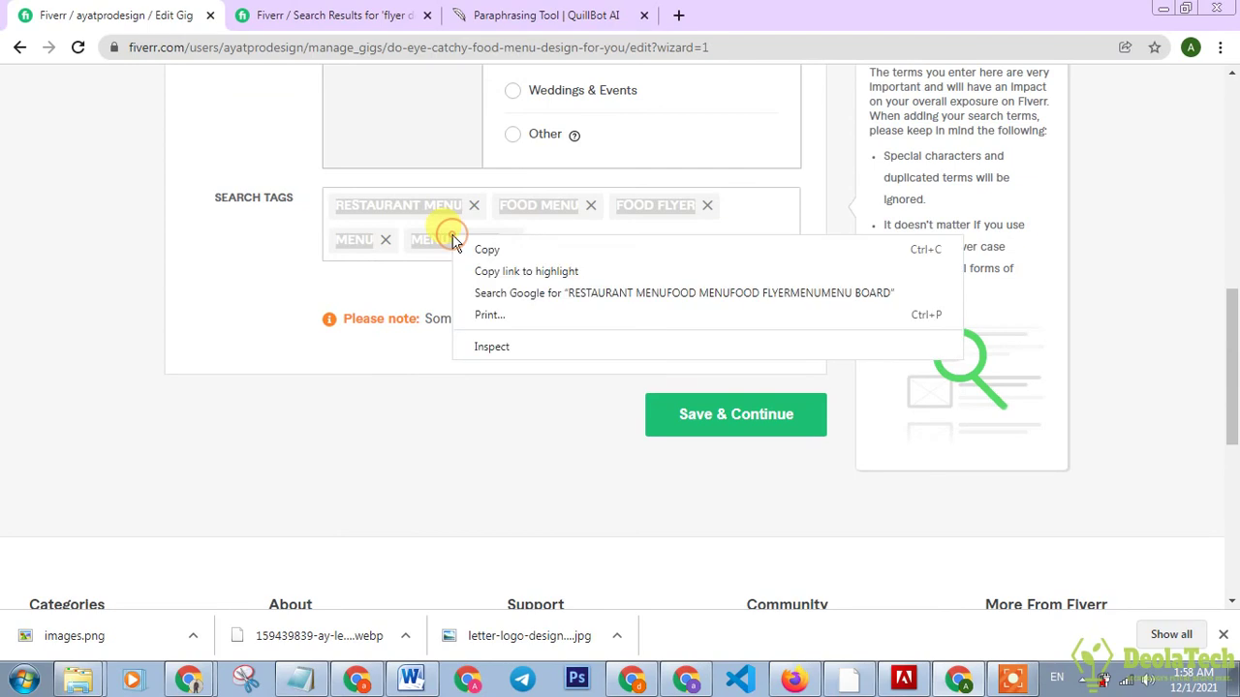
left_click(519, 250)
left_click(844, 678)
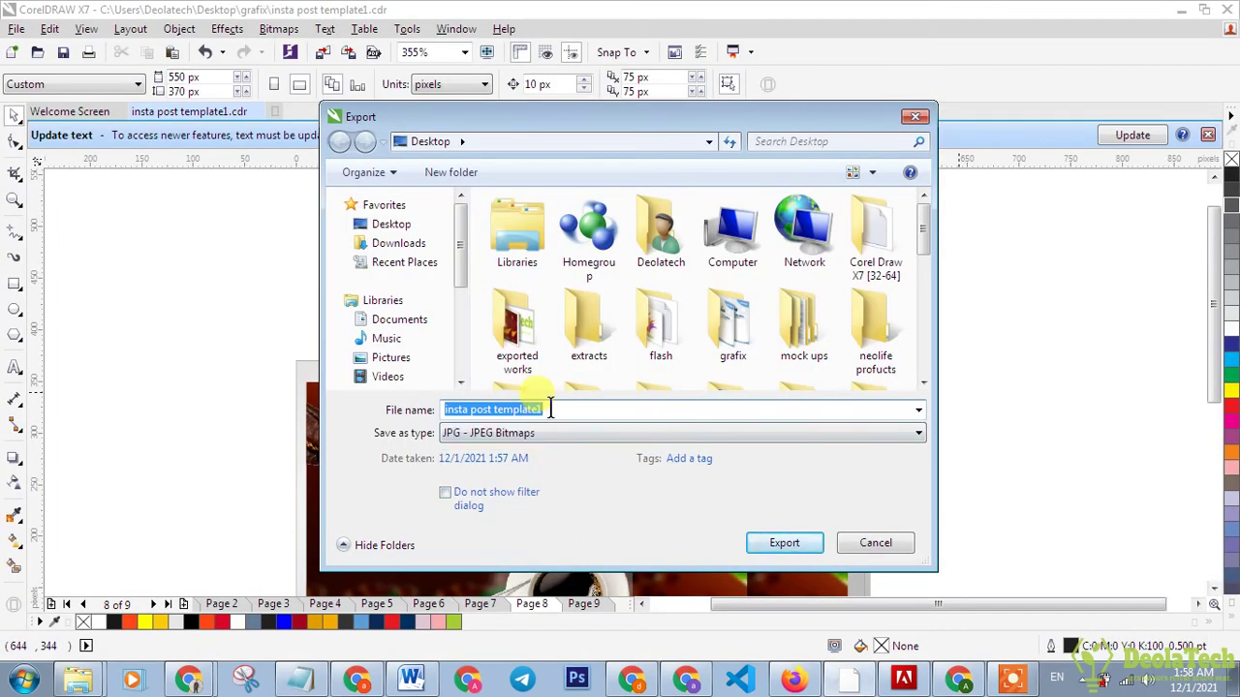
Name the JPEG with the pasted search tags followed by '1' and proceed to the export settings
type("RESTAURANT MENUFOOD MENUFOOD FLYERMENUMENU BOARD")
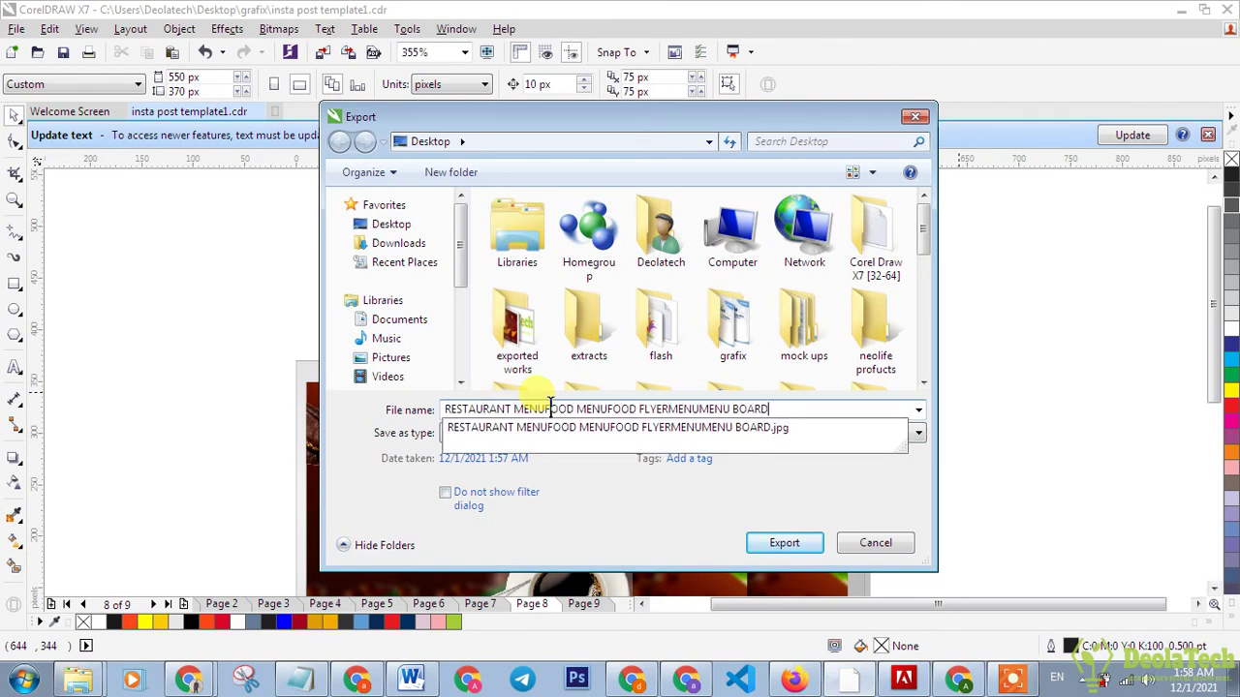
type("1")
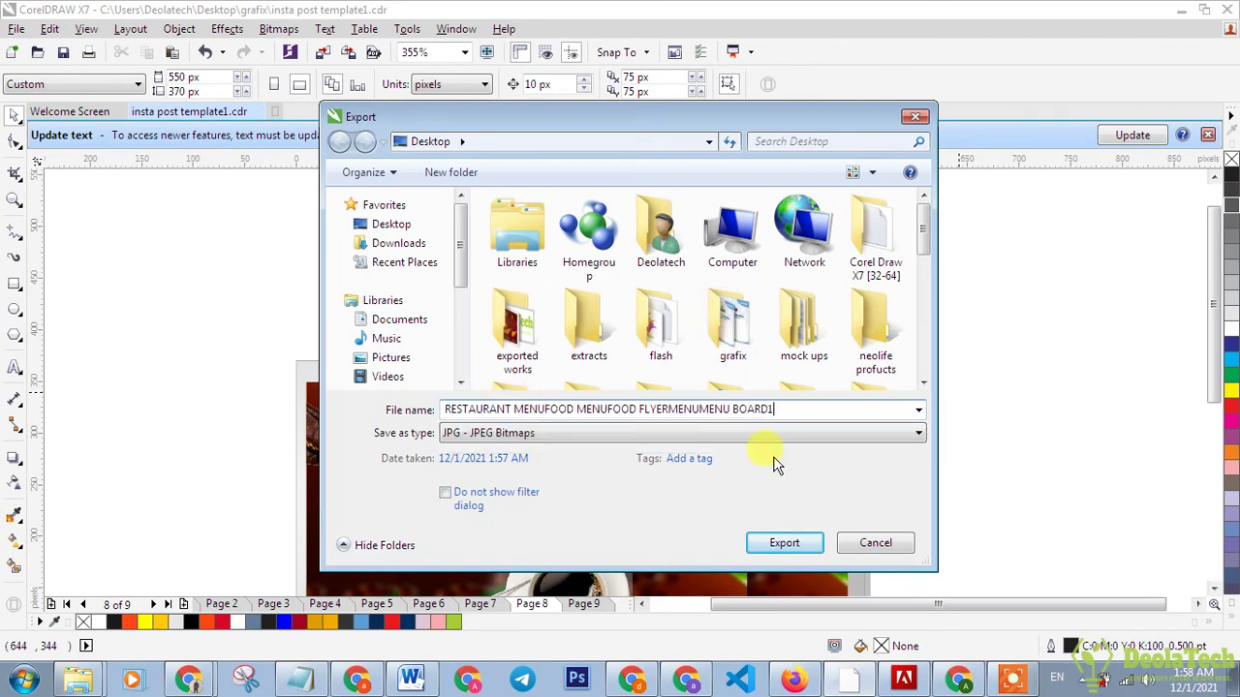
left_click(782, 546)
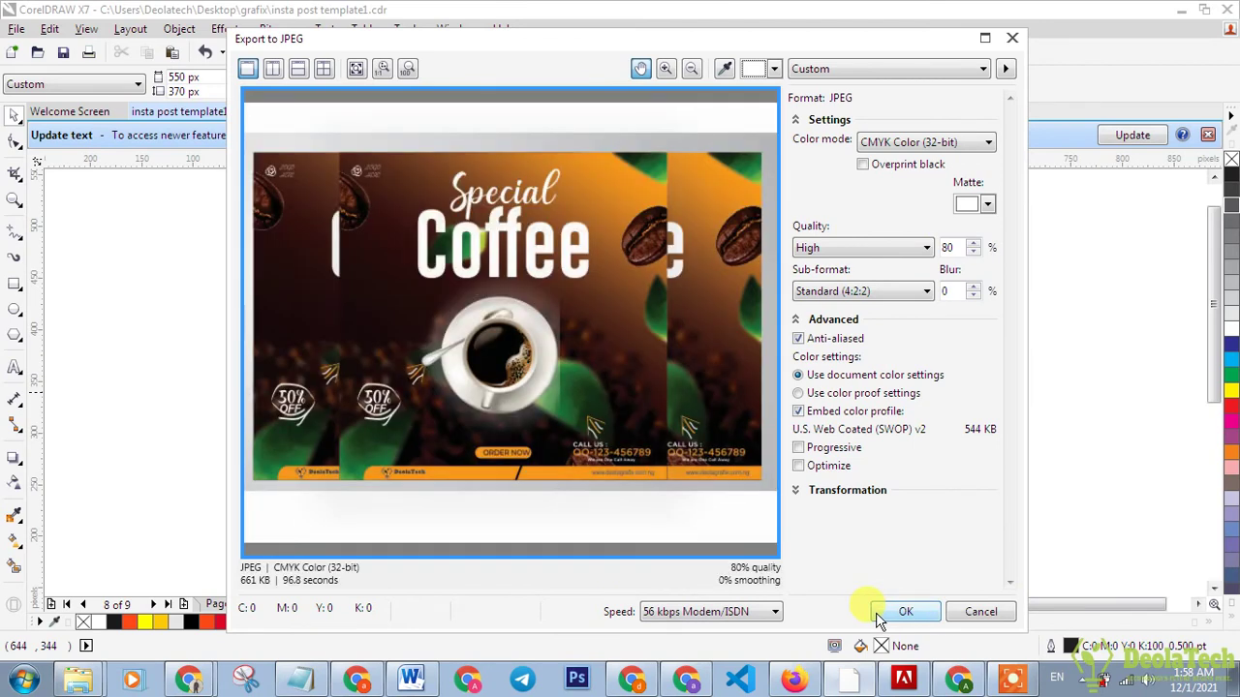
Set the JPEG color mode to RGB Color (24-bit) and confirm the export at 80% quality
left_click(915, 144)
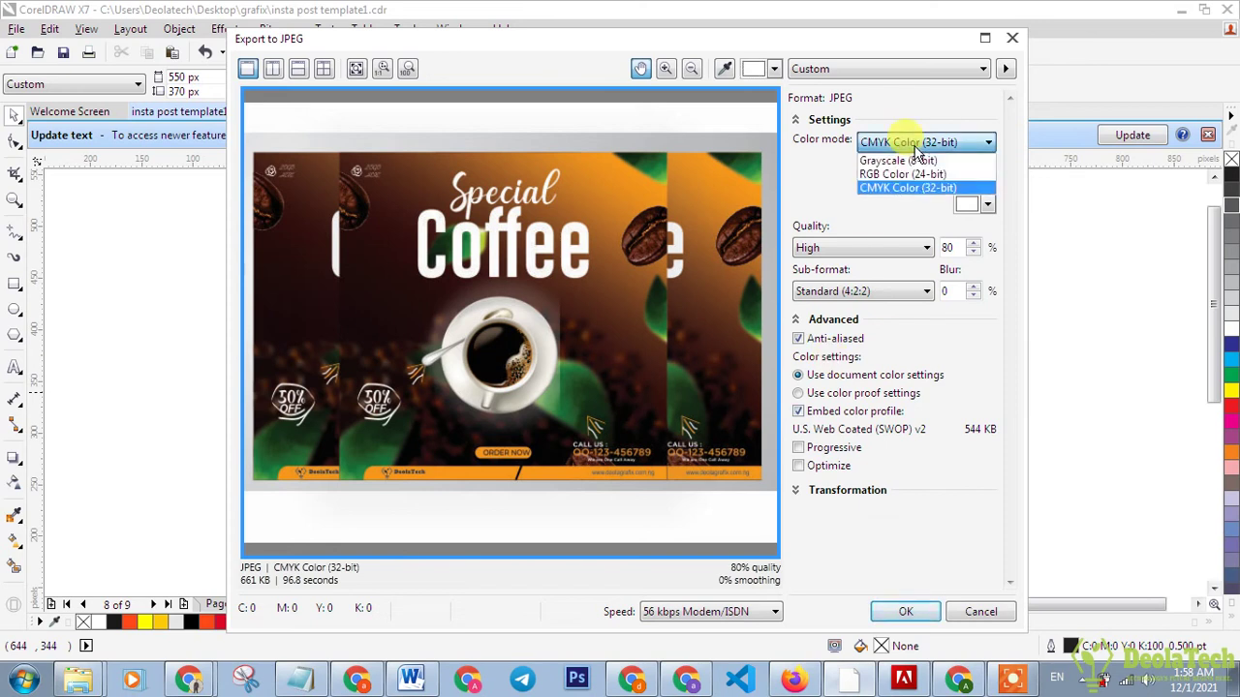
left_click(893, 175)
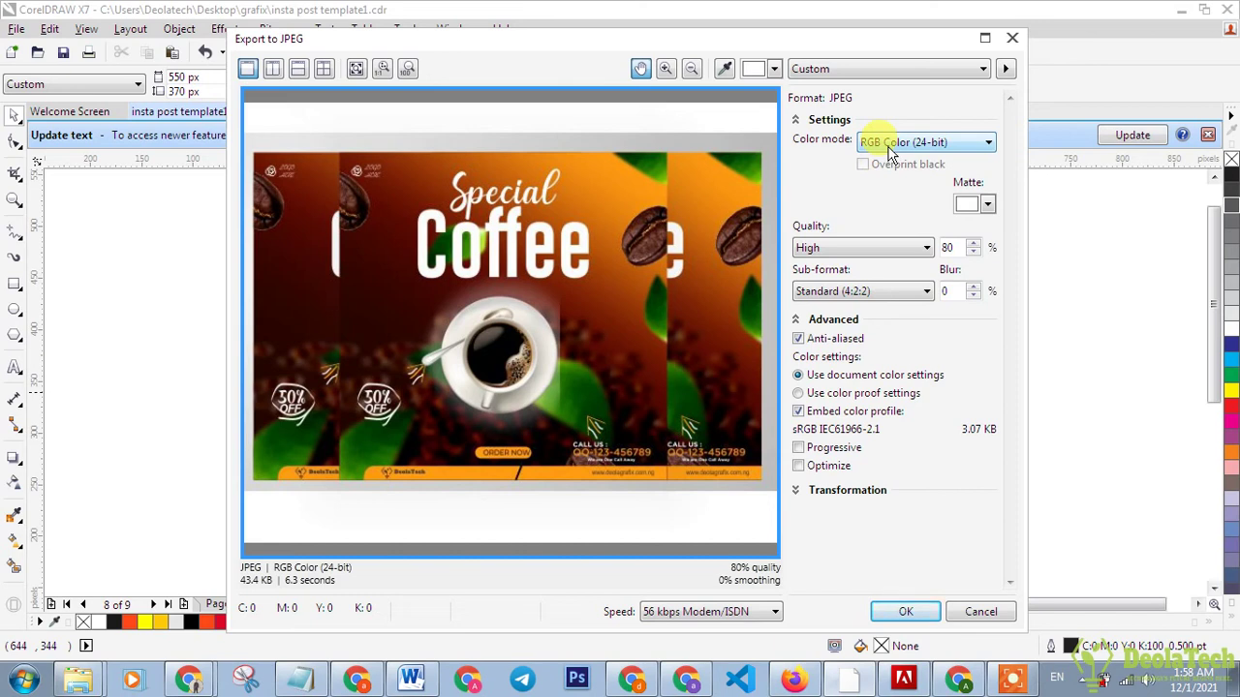
left_click(889, 147)
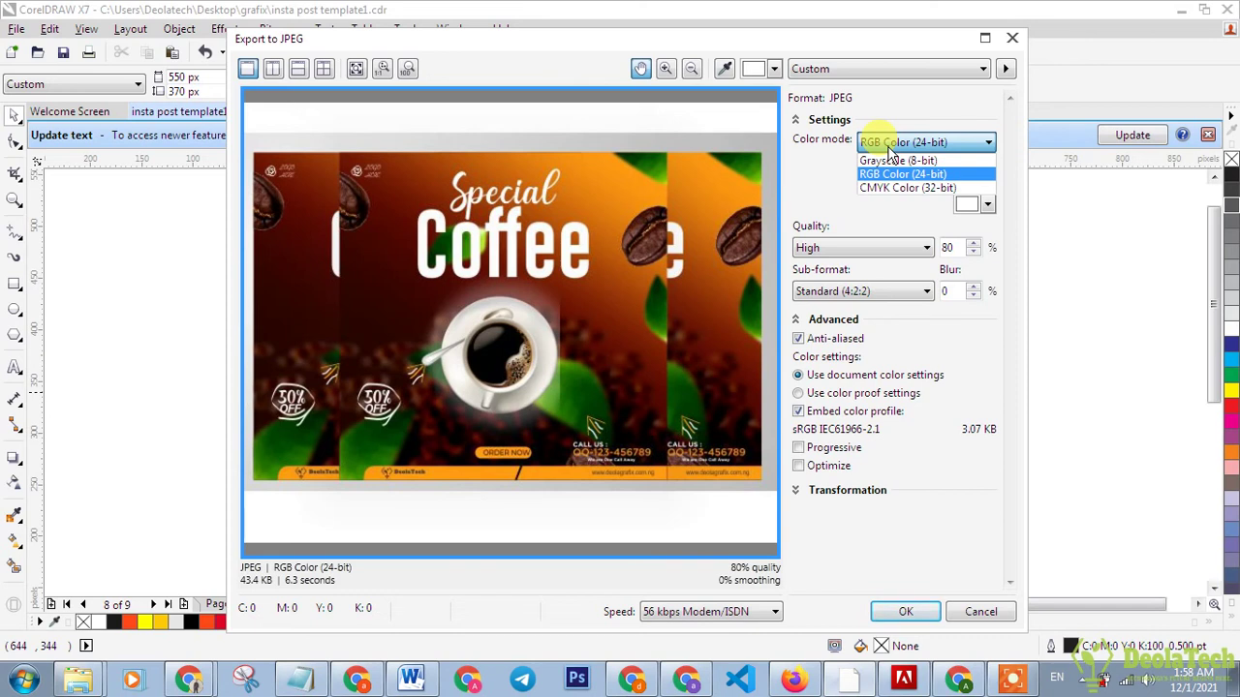
left_click(889, 145)
left_click(889, 145)
left_click(896, 187)
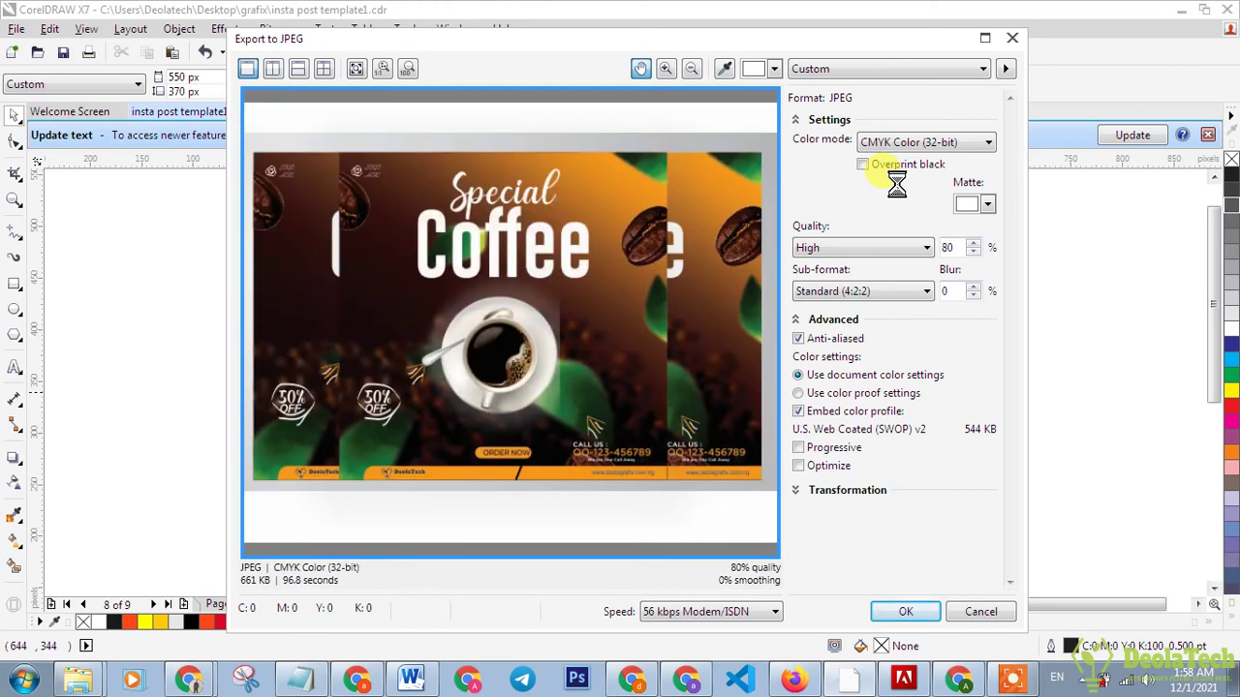
left_click(923, 142)
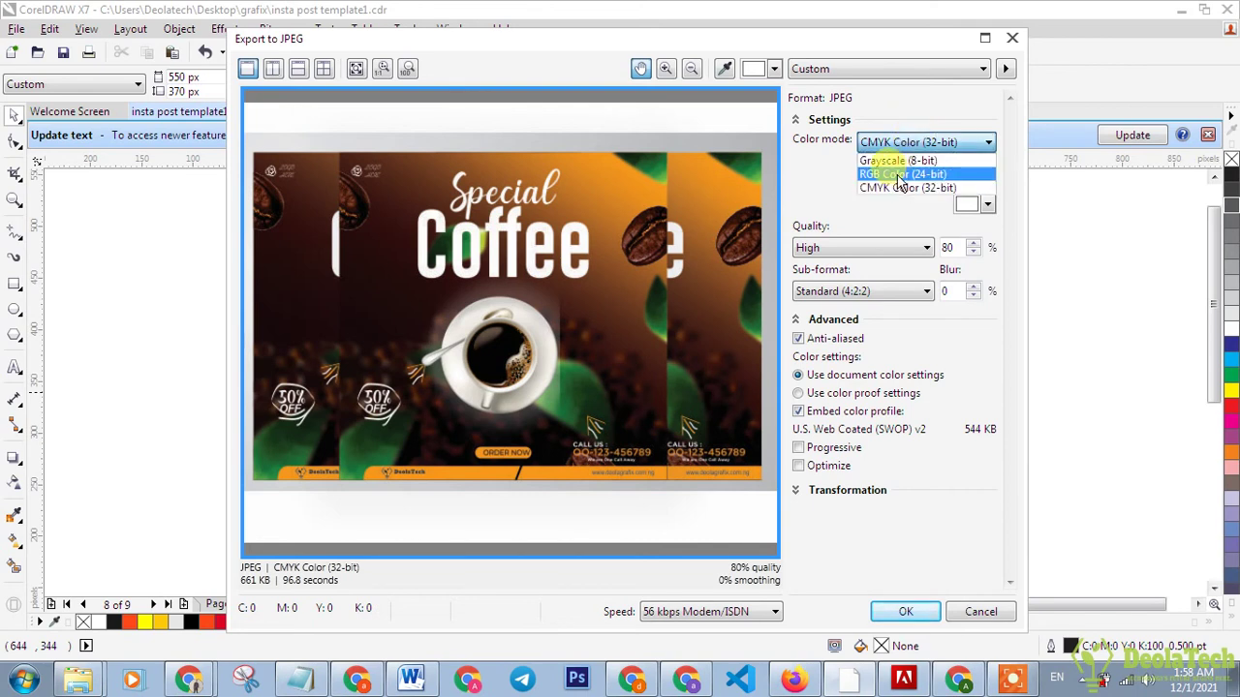
left_click(896, 171)
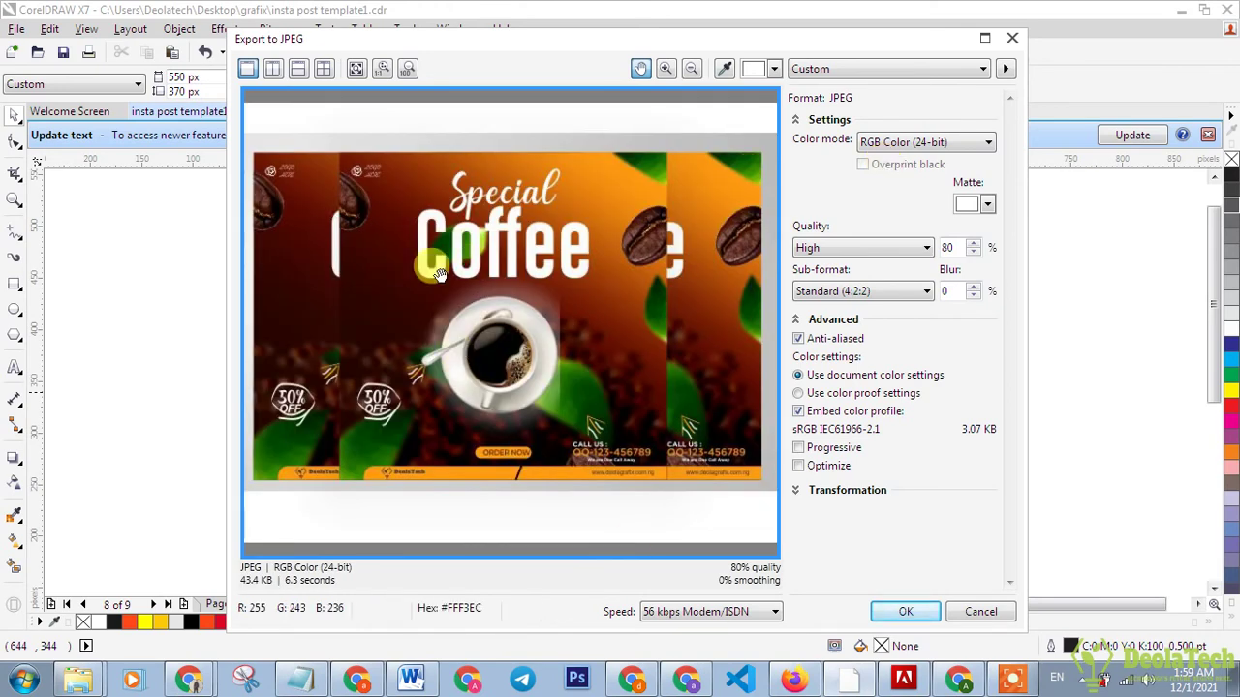
left_click(906, 619)
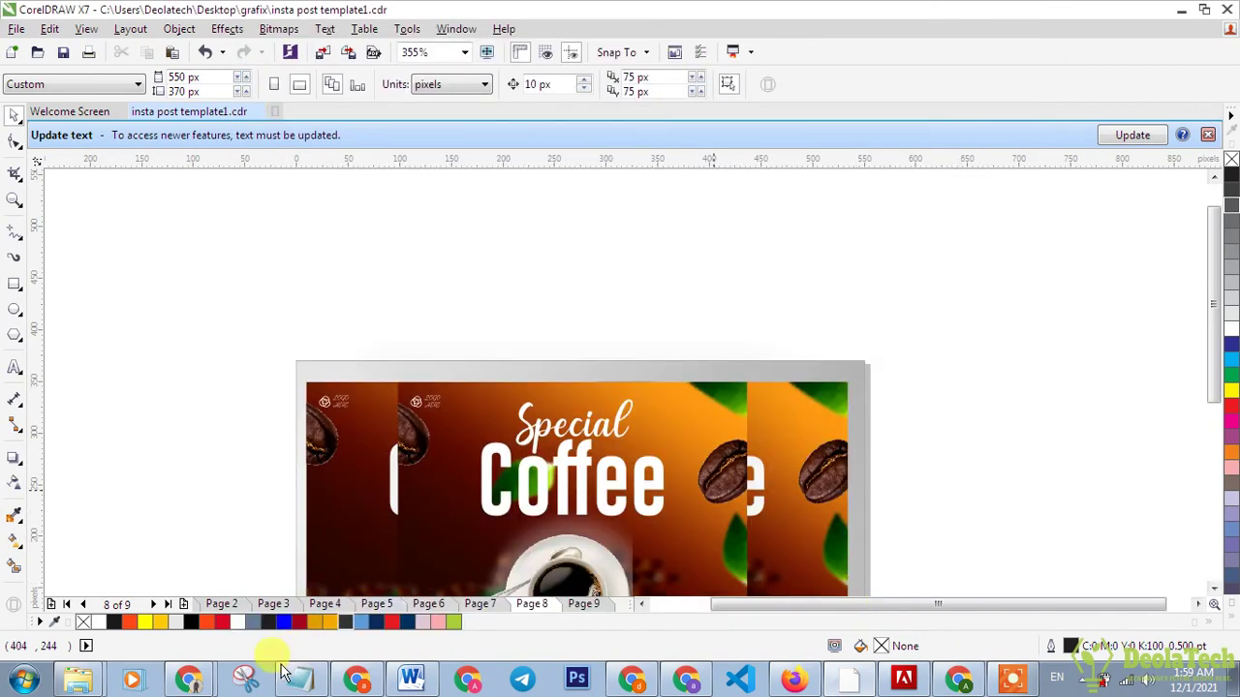
In Fiverr's Gallery step, pick the RESTAURANT MENU JPEG from the Desktop as a gallery image
left_click(885, 685)
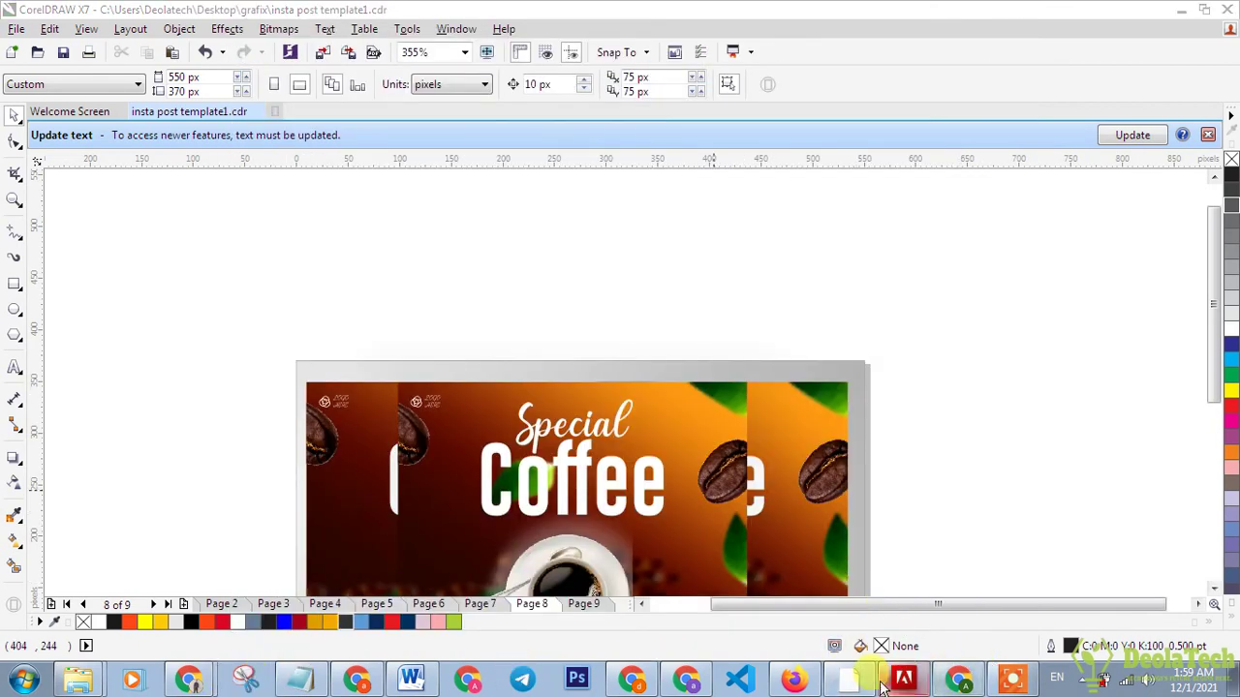
left_click(957, 679)
scroll(449, 319, "up", 8)
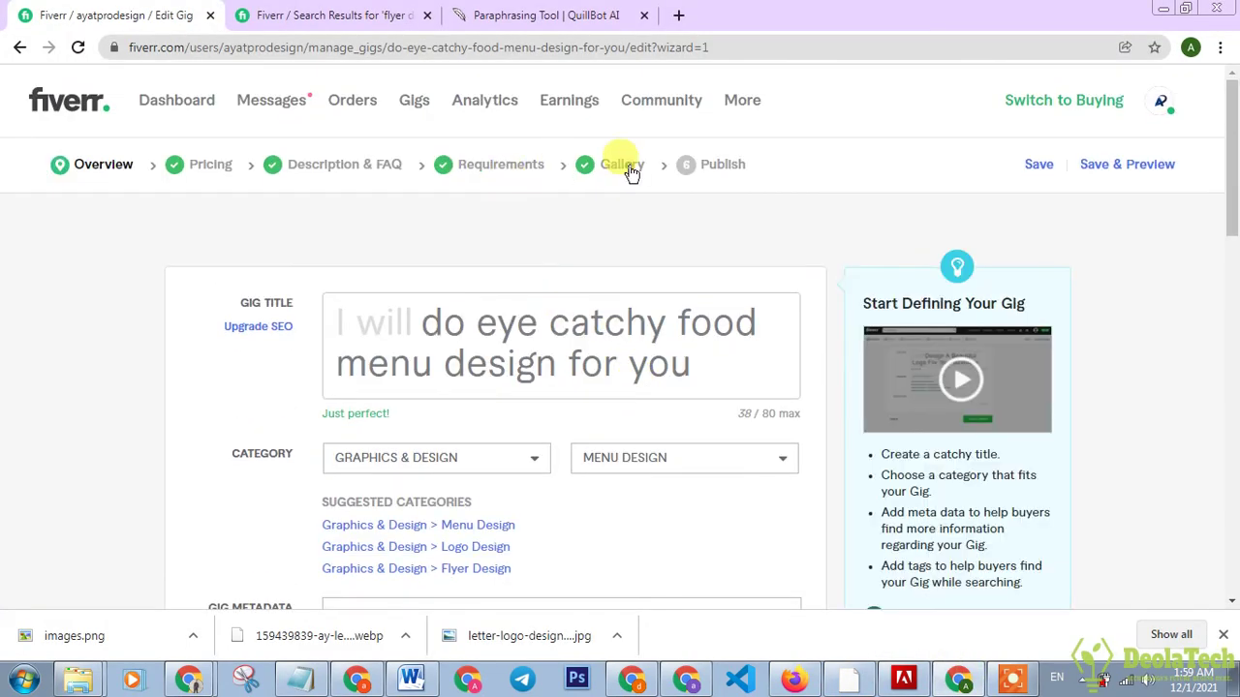
left_click(624, 167)
scroll(387, 465, "down", 3)
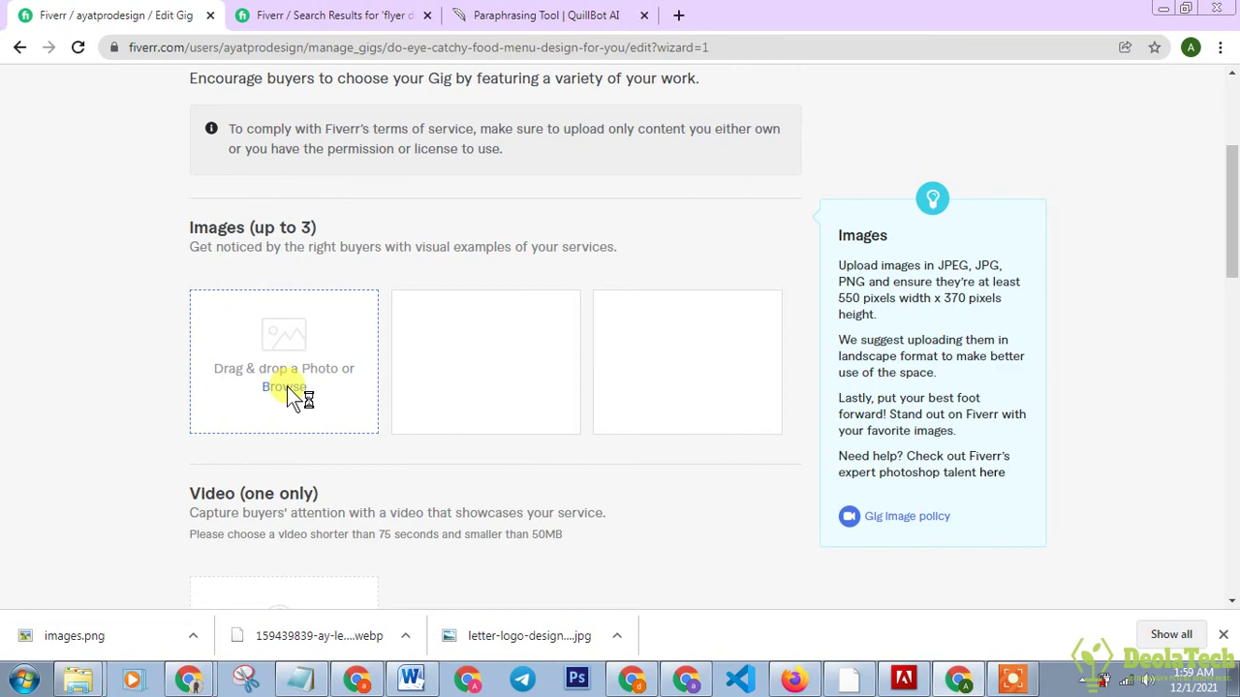
left_click(286, 385)
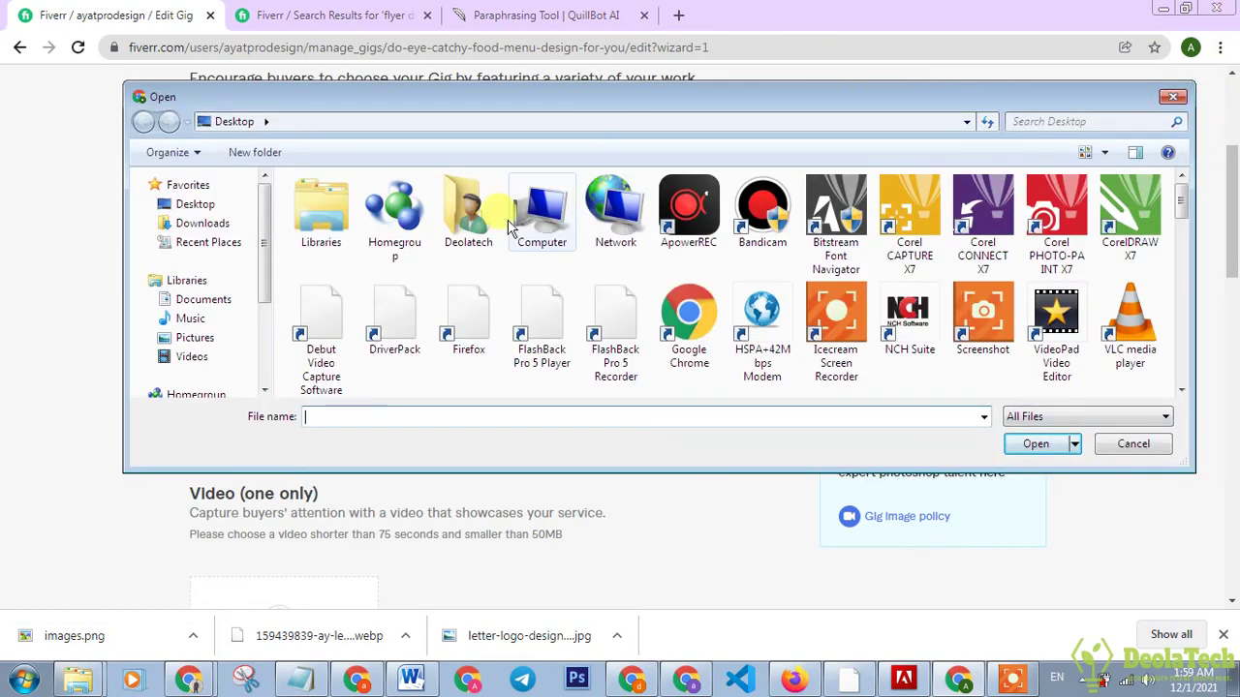
left_click(572, 334)
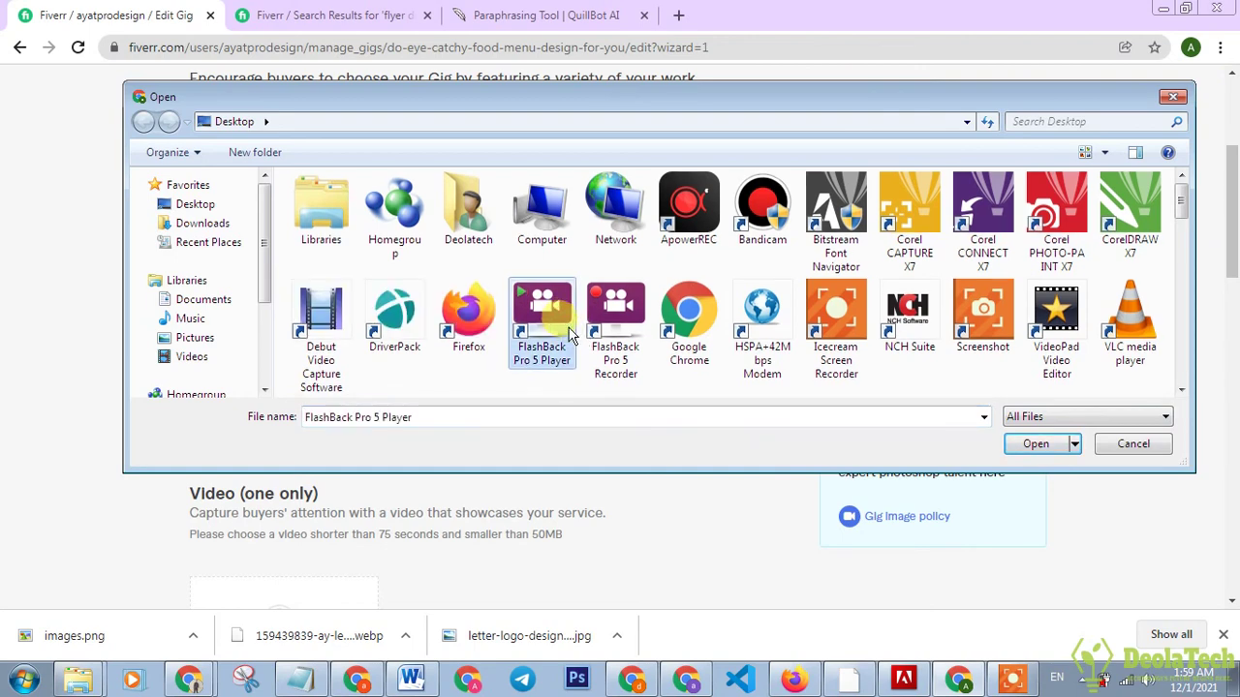
key("r")
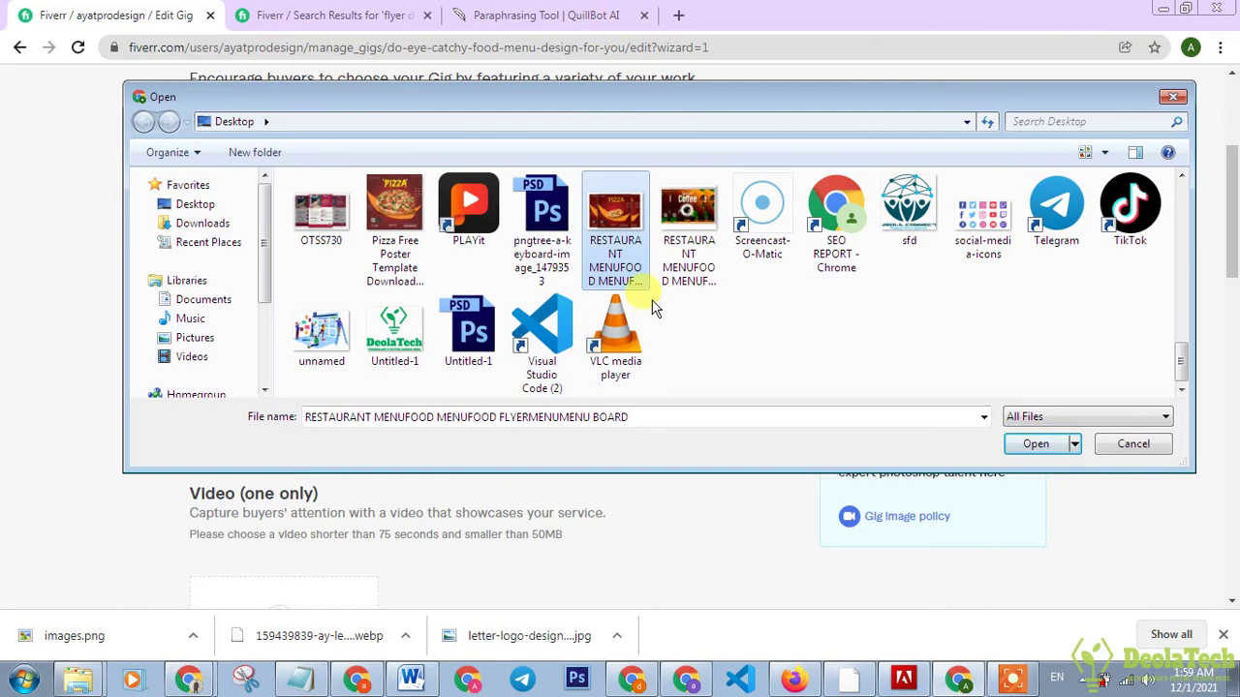
left_click(1015, 442)
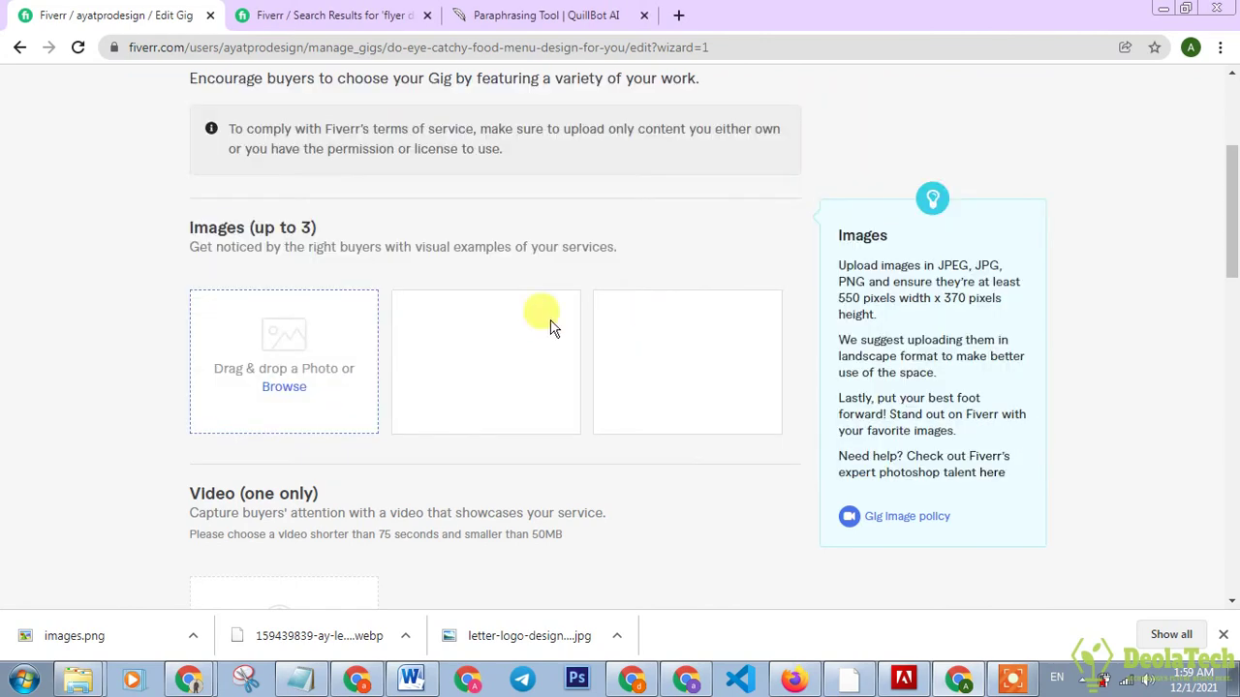
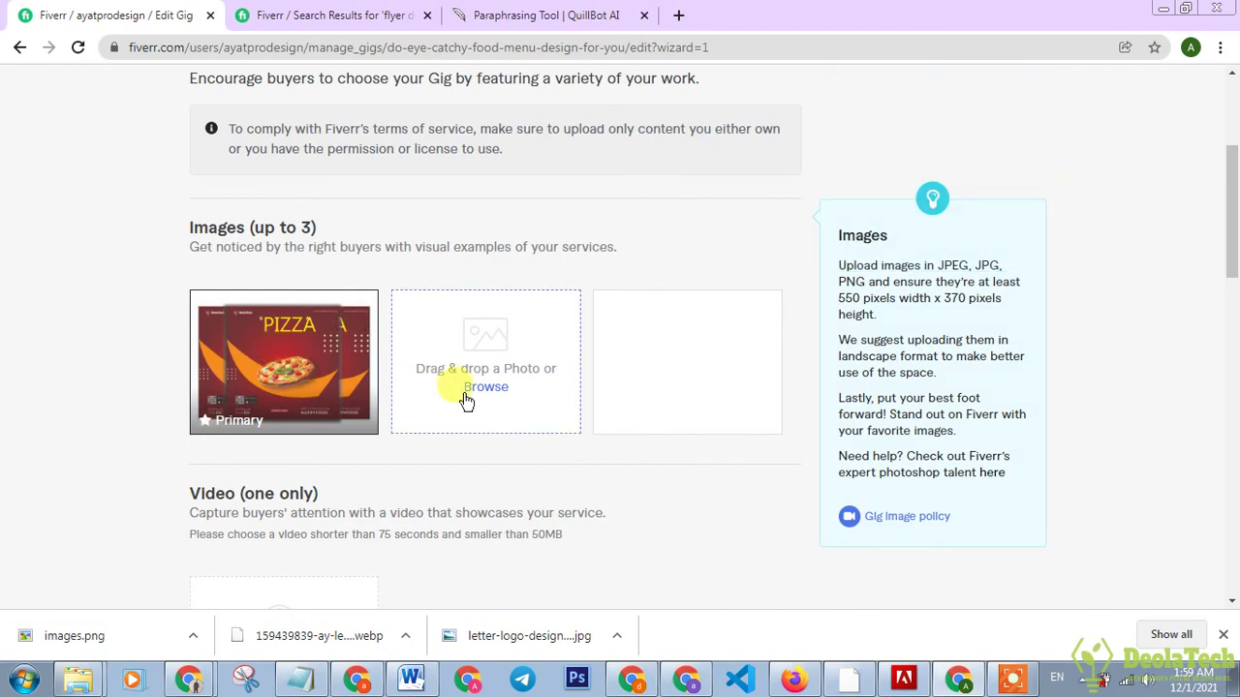
Upload the second RESTAURANT MENU file, a coffee flyer, as the gig's second gallery image
left_click(562, 397)
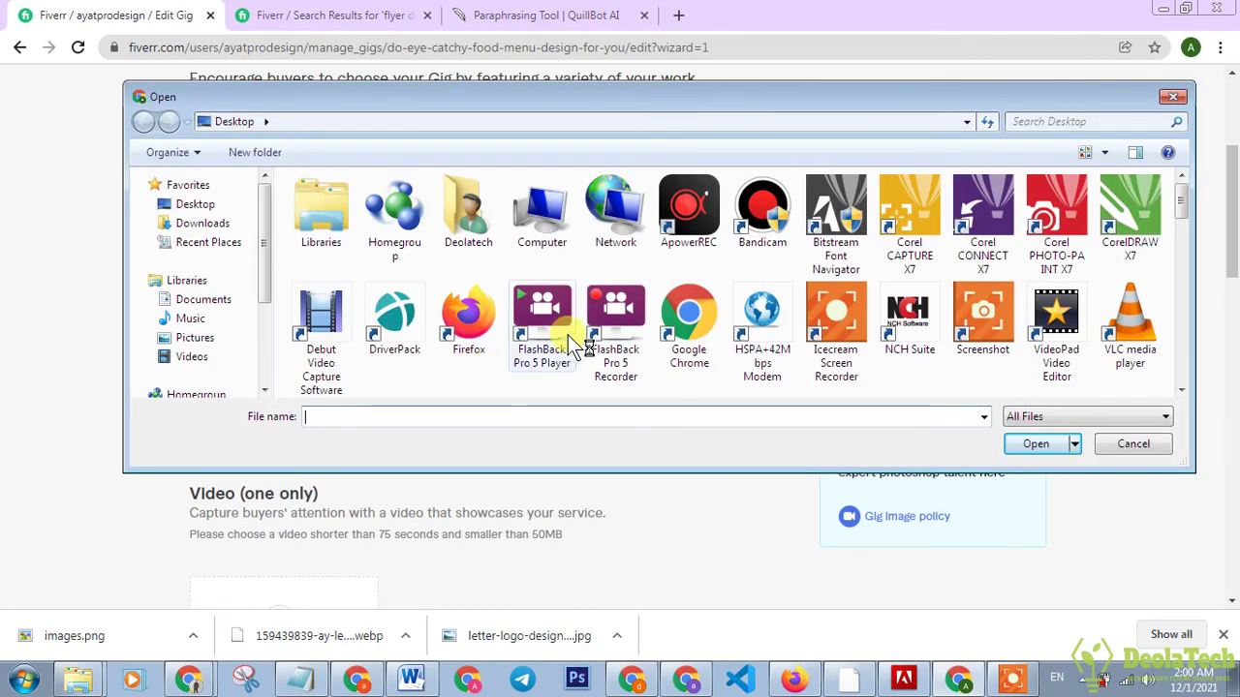
left_click(567, 335)
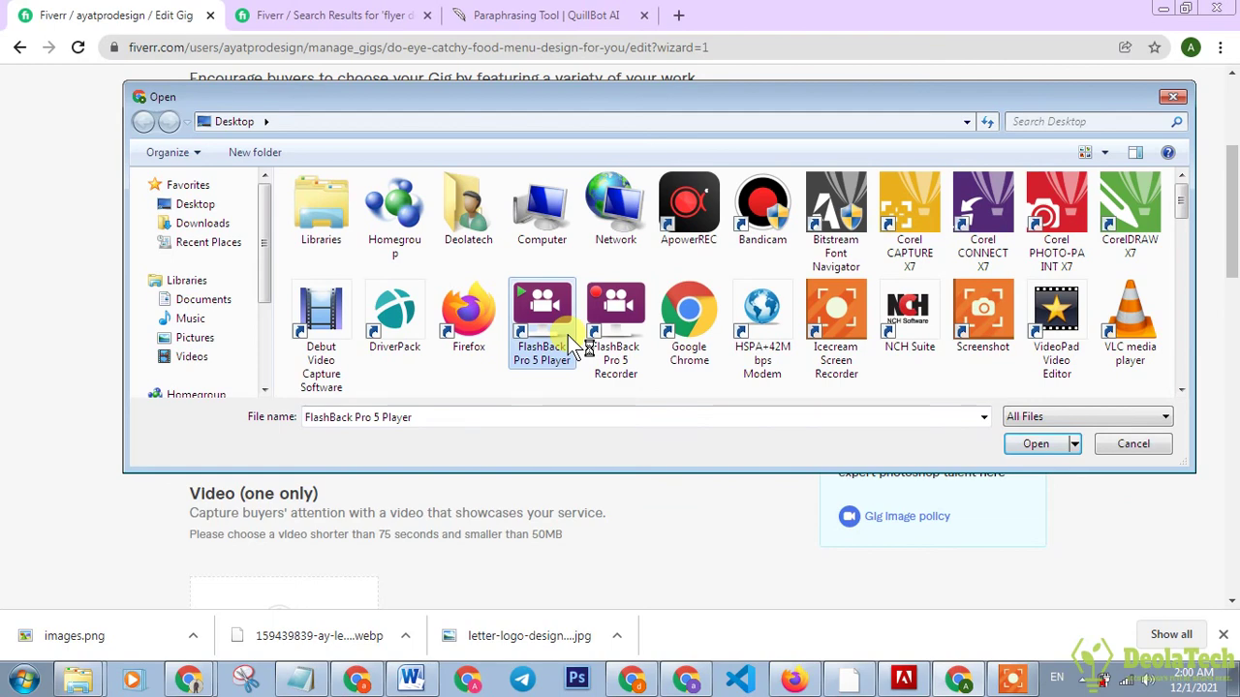
scroll(578, 346, "down", 5)
left_click(614, 227)
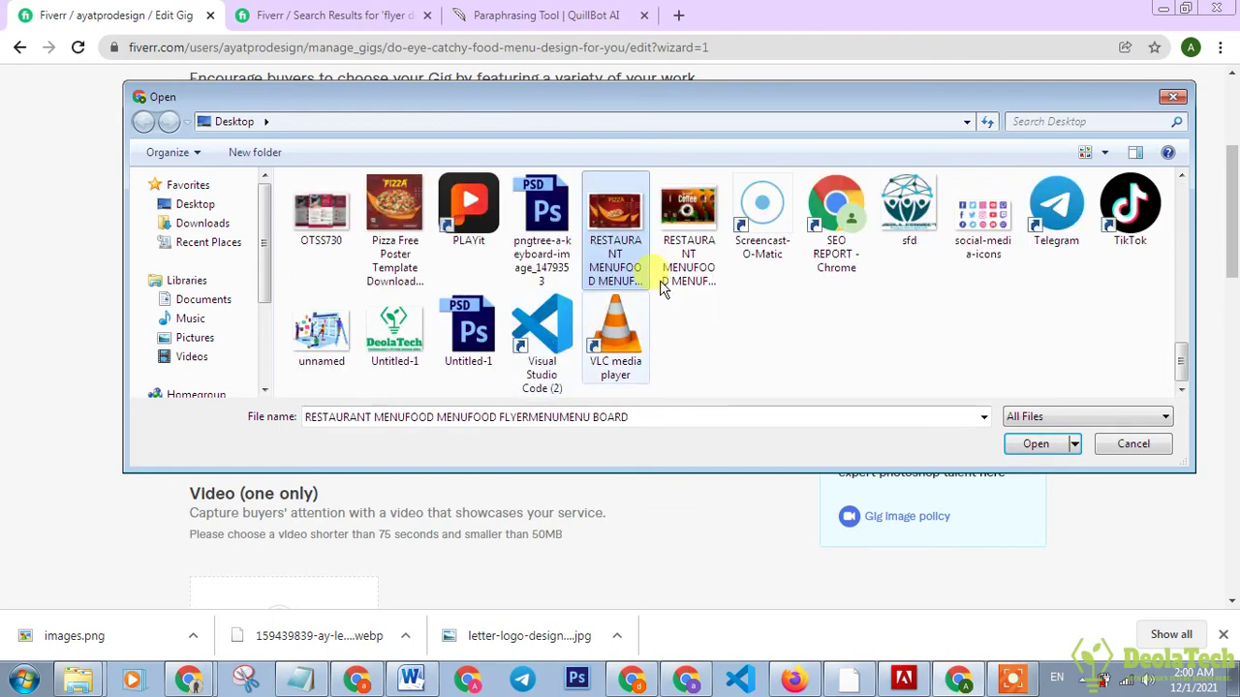
left_click(682, 232)
left_click(1011, 444)
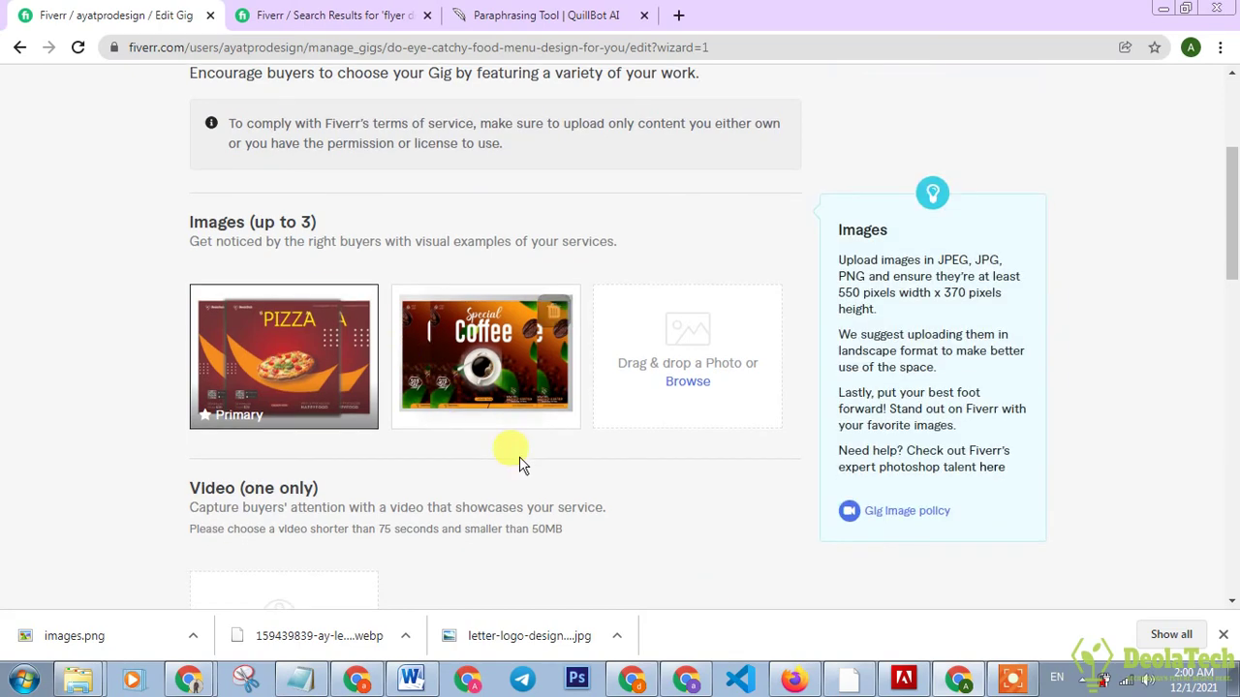
scroll(519, 457, "down", 2)
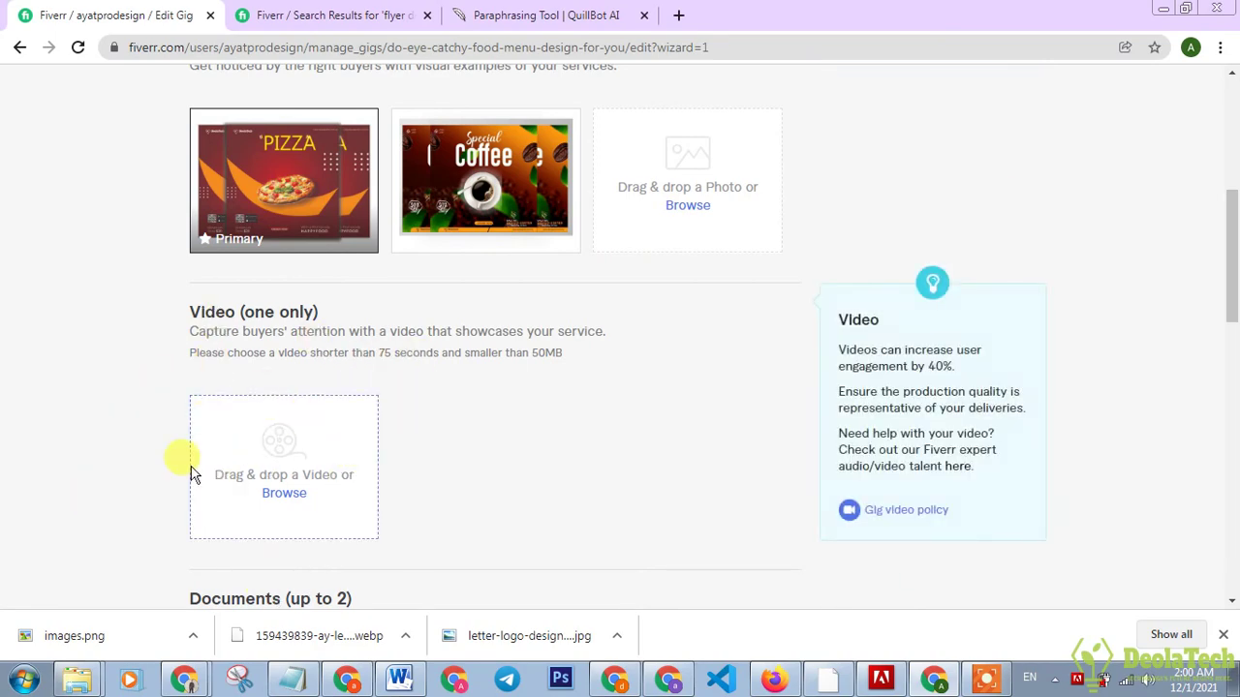
scroll(359, 503, "down", 2)
scroll(368, 513, "down", 1)
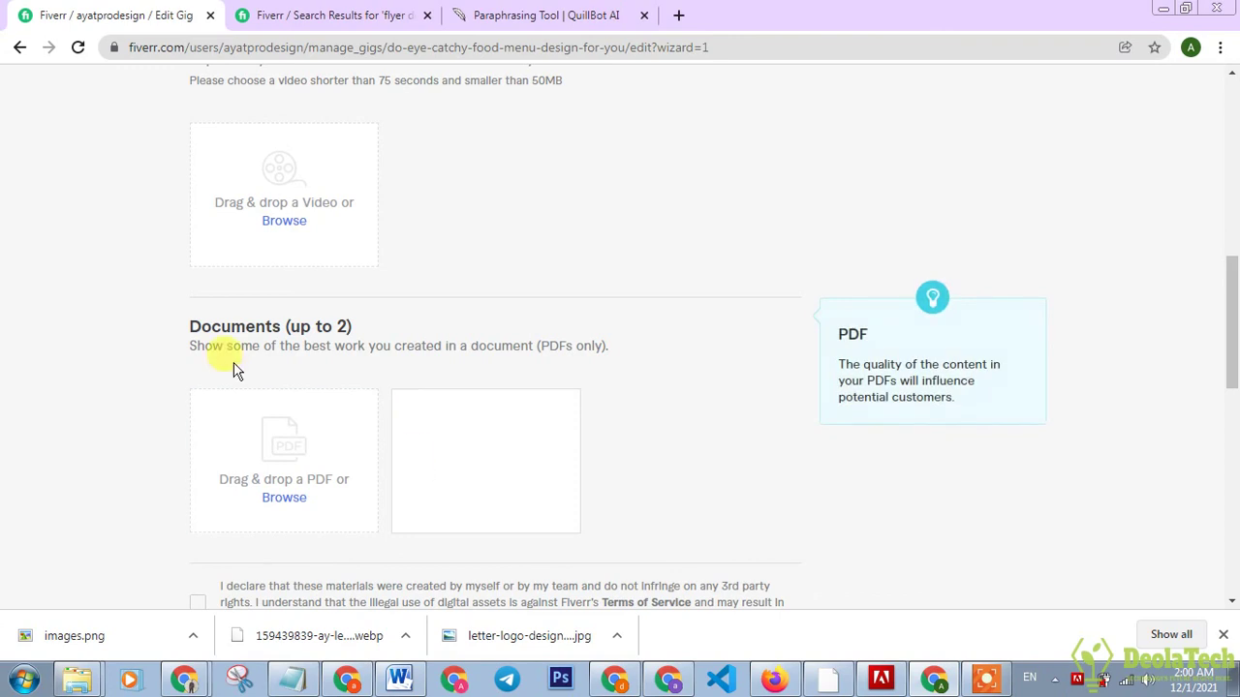
scroll(219, 526, "up", 1)
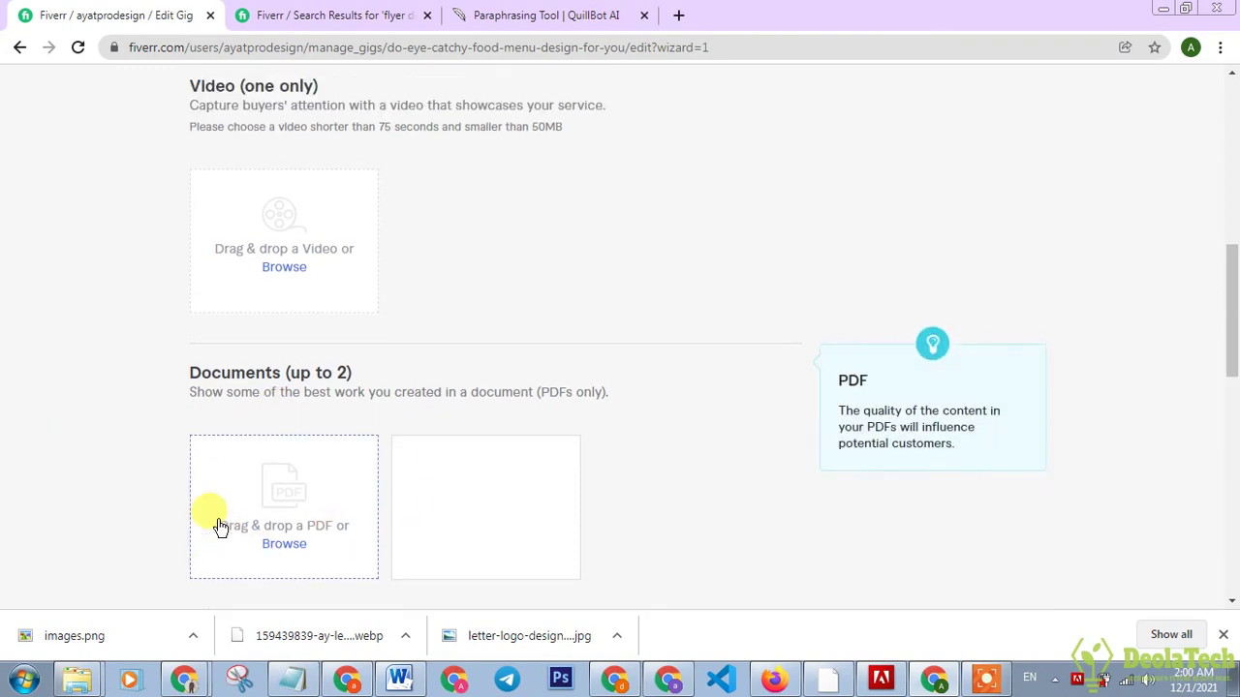
scroll(281, 445, "down", 2)
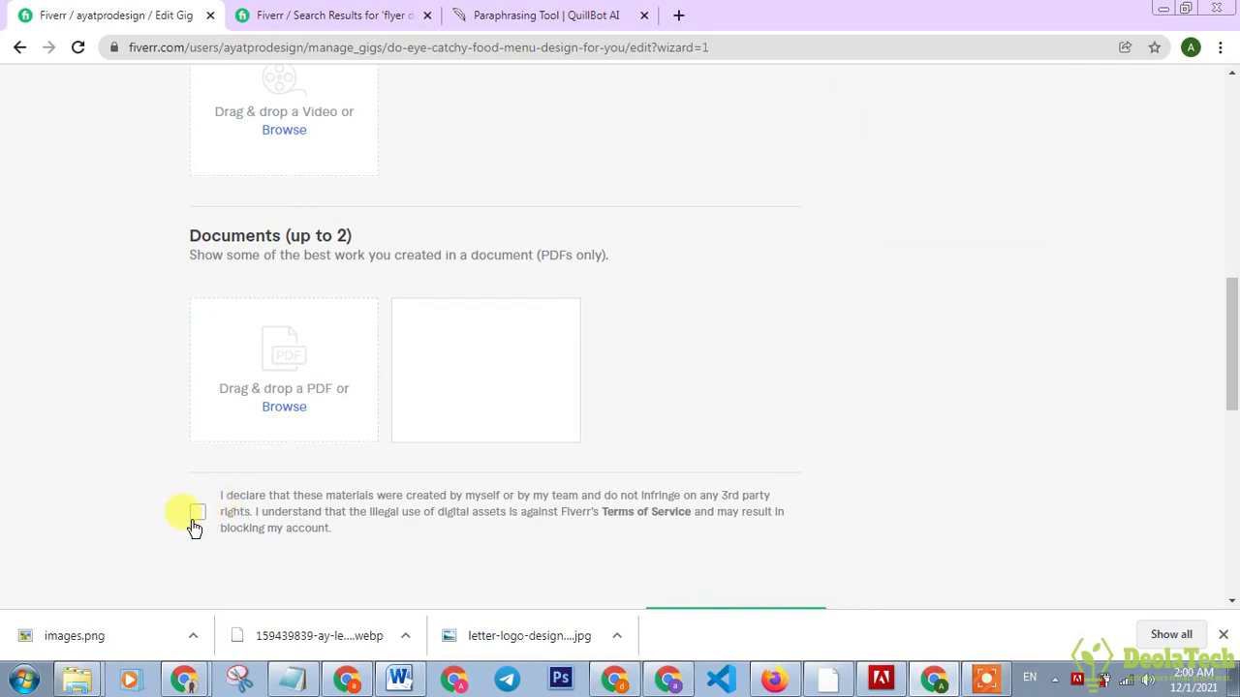
scroll(497, 549, "up", 5)
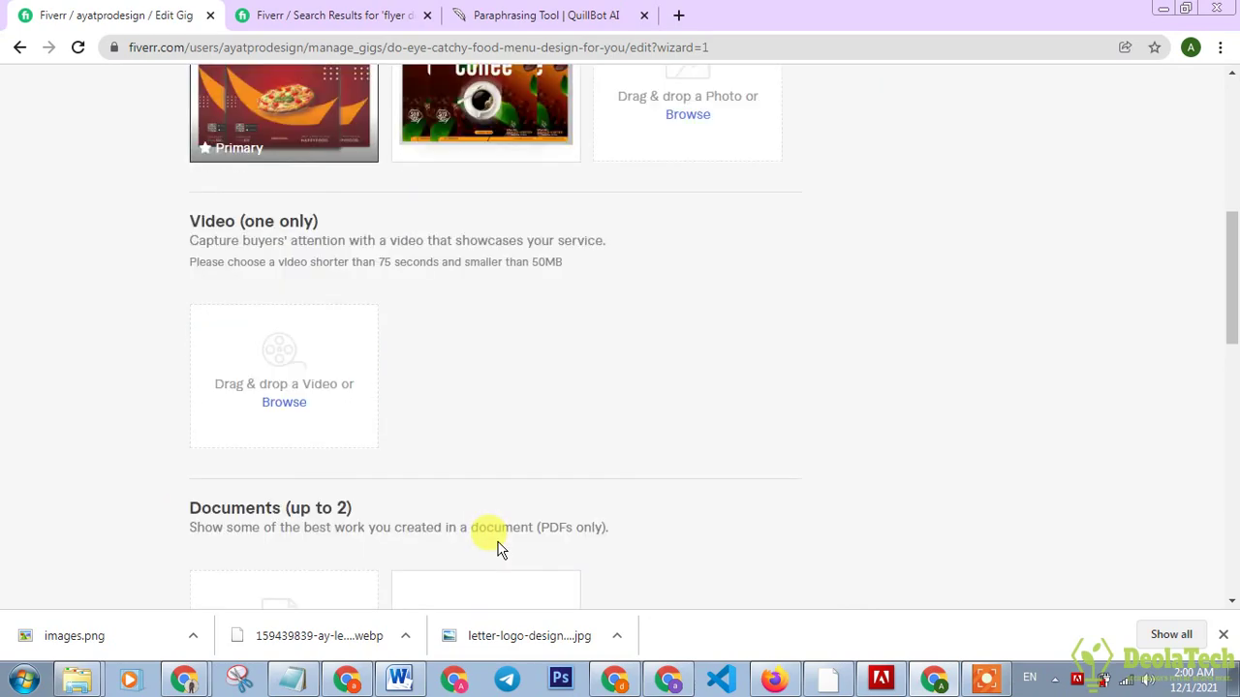
scroll(498, 549, "down", 6)
scroll(497, 558, "up", 10)
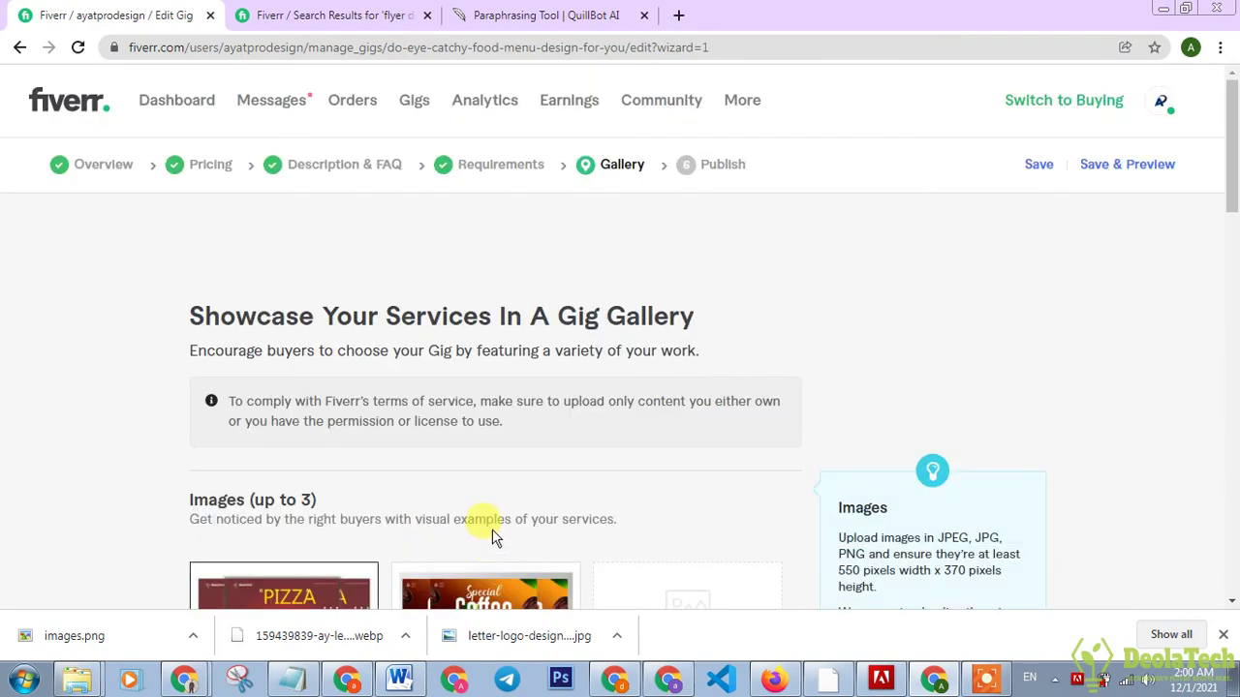
scroll(492, 533, "down", 10)
scroll(714, 545, "down", 1)
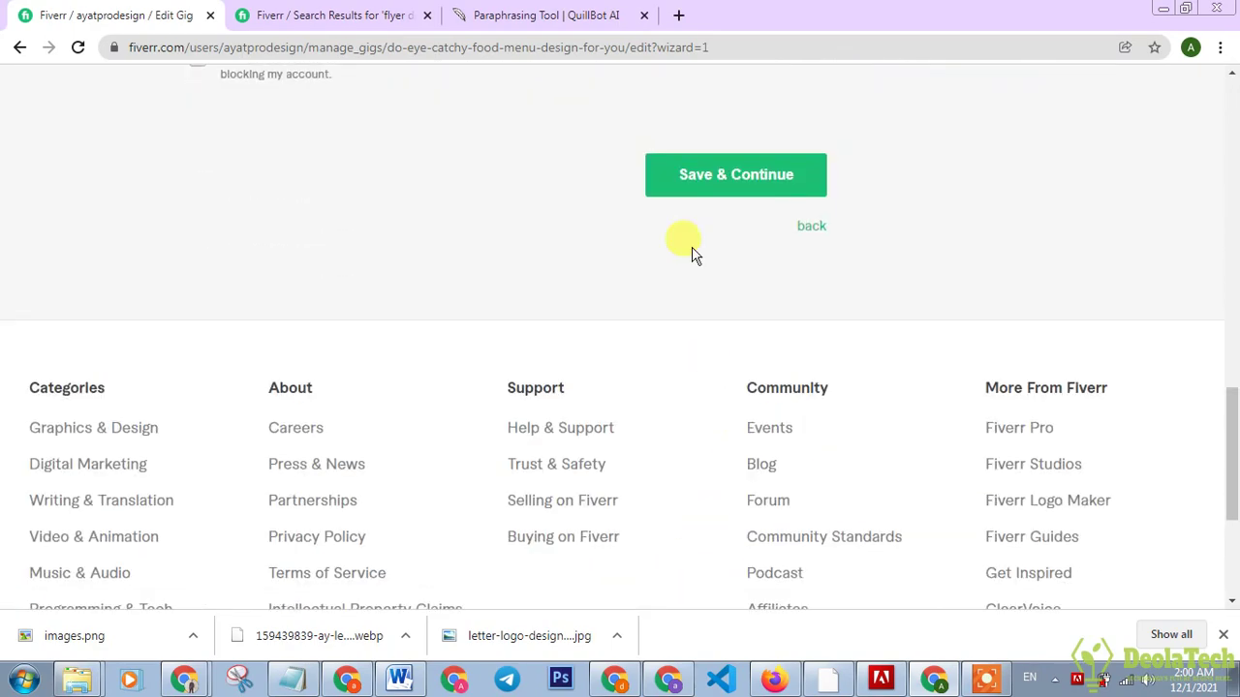
left_click(698, 194)
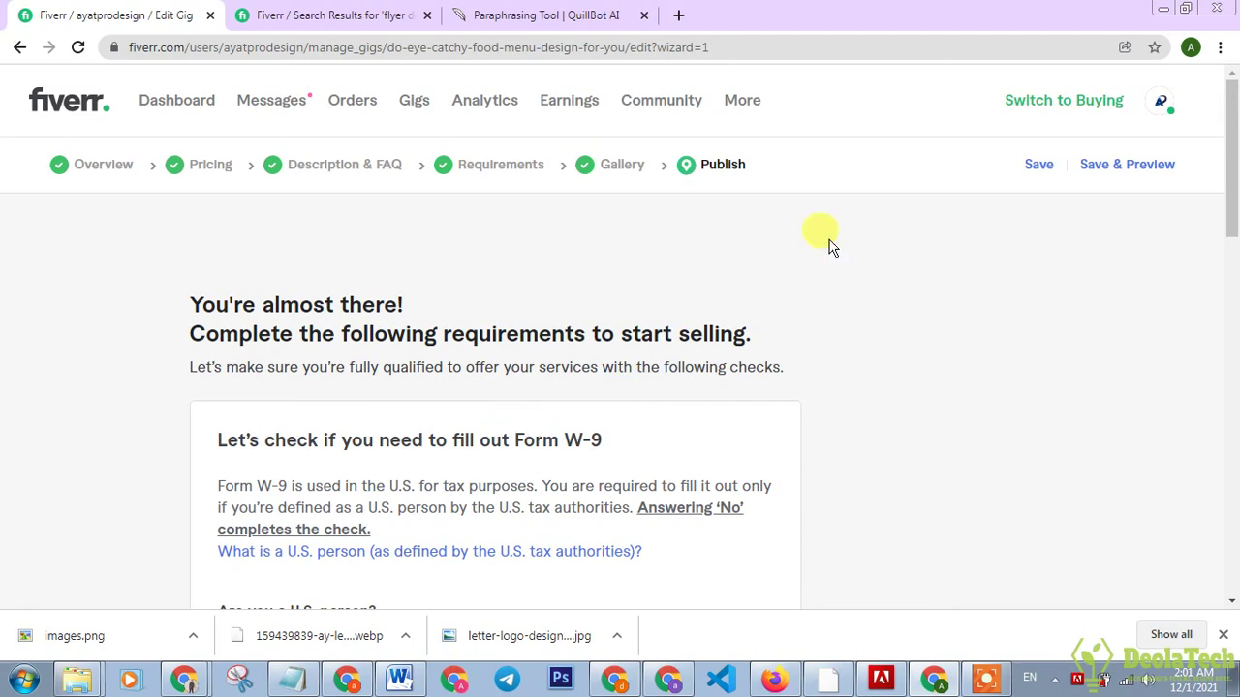
Return to the gig's Overview step and bring up the Word notes of tag ideas
left_click(103, 172)
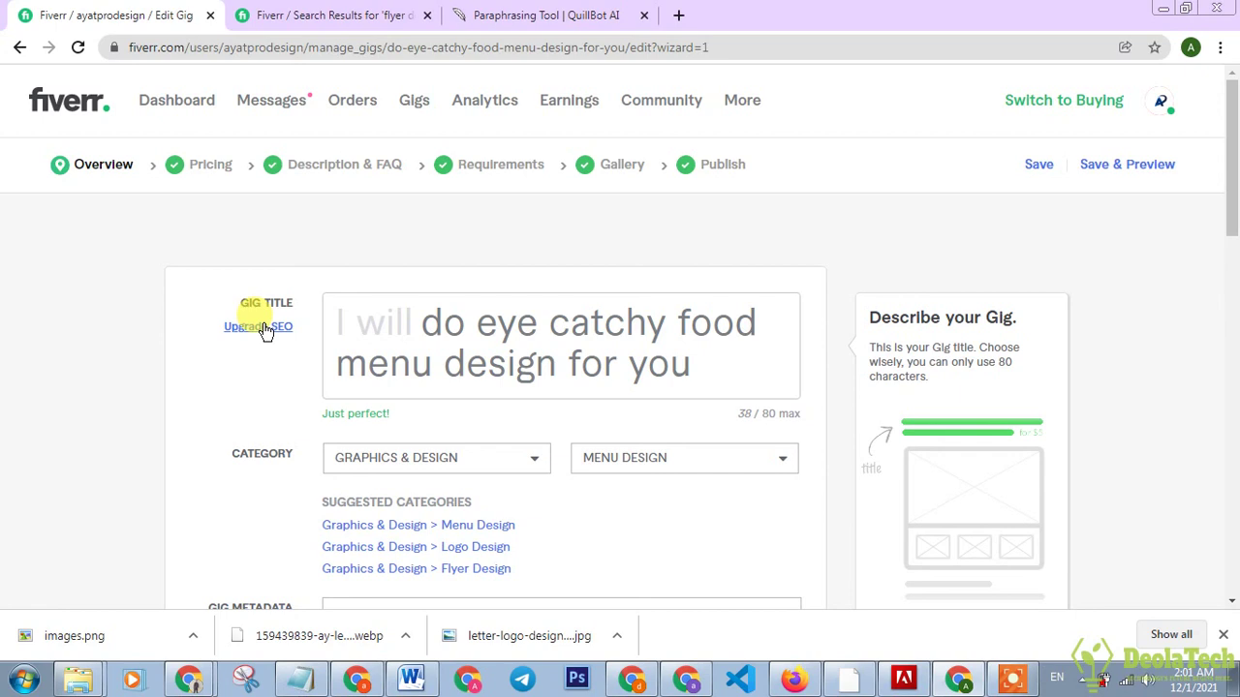
left_click(411, 678)
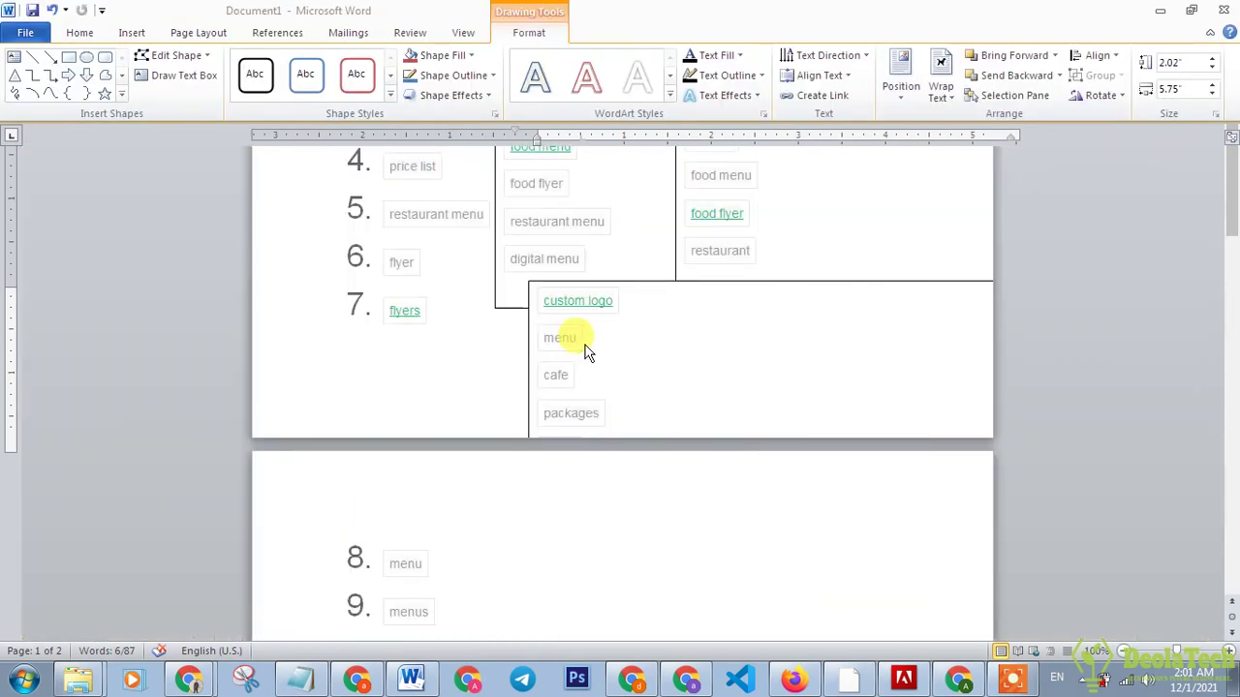
Review the notes' intro sentence about becoming a seller and the 'Keyword research' item
scroll(584, 343, "up", 10)
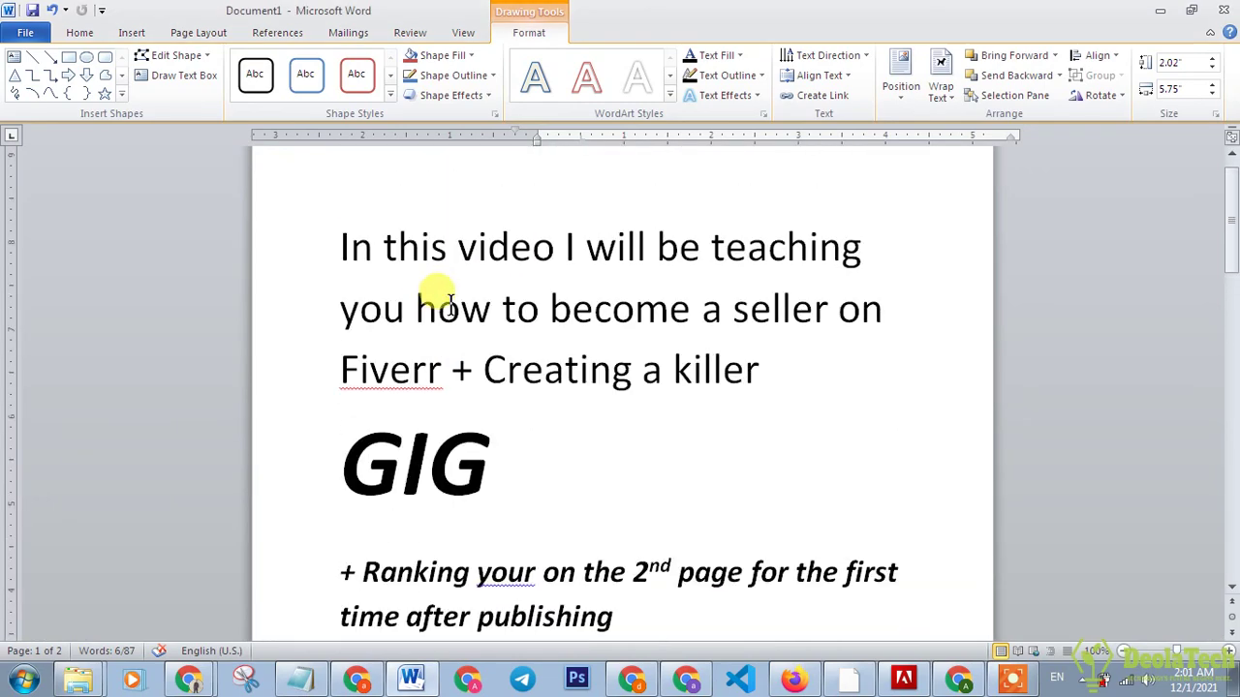
left_click_drag(689, 257, 717, 351)
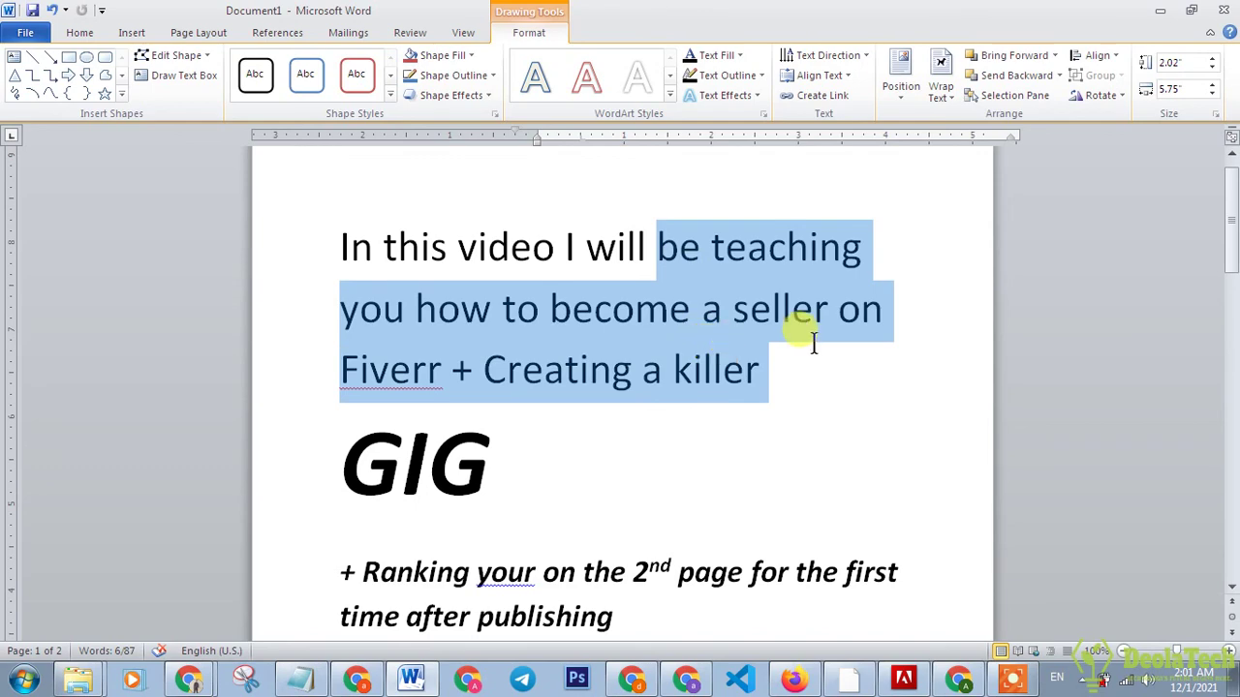
scroll(711, 346, "down", 2)
scroll(712, 347, "down", 1)
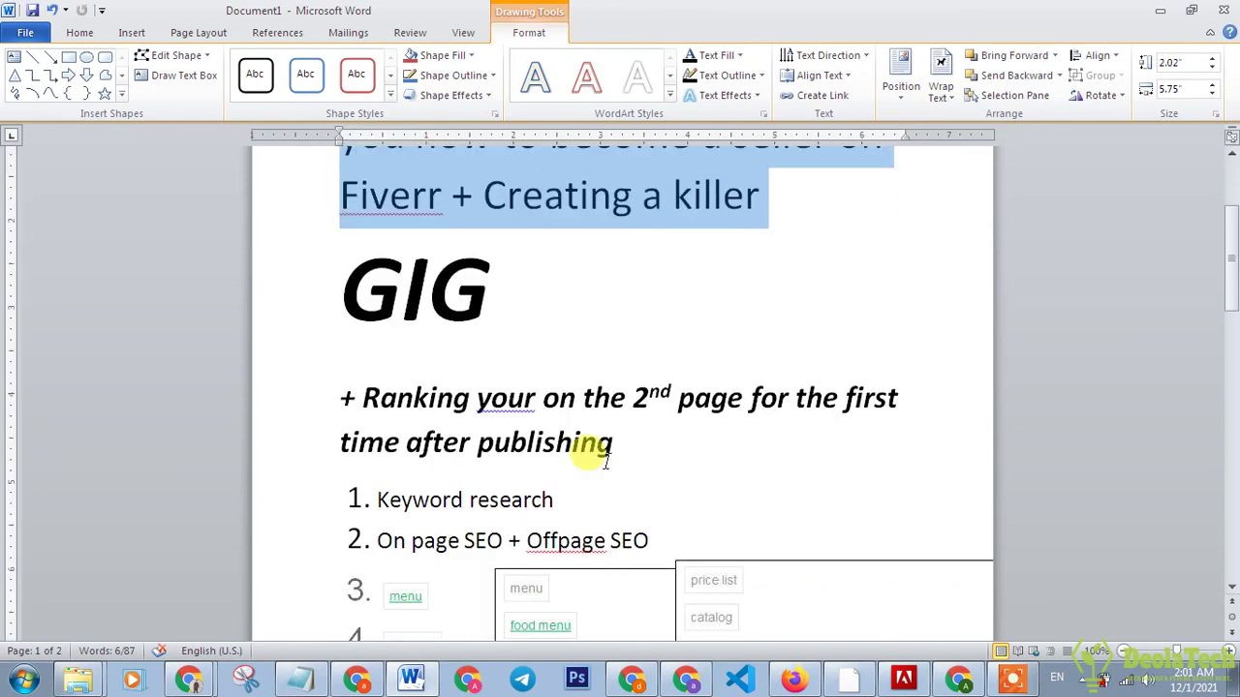
left_click(558, 500)
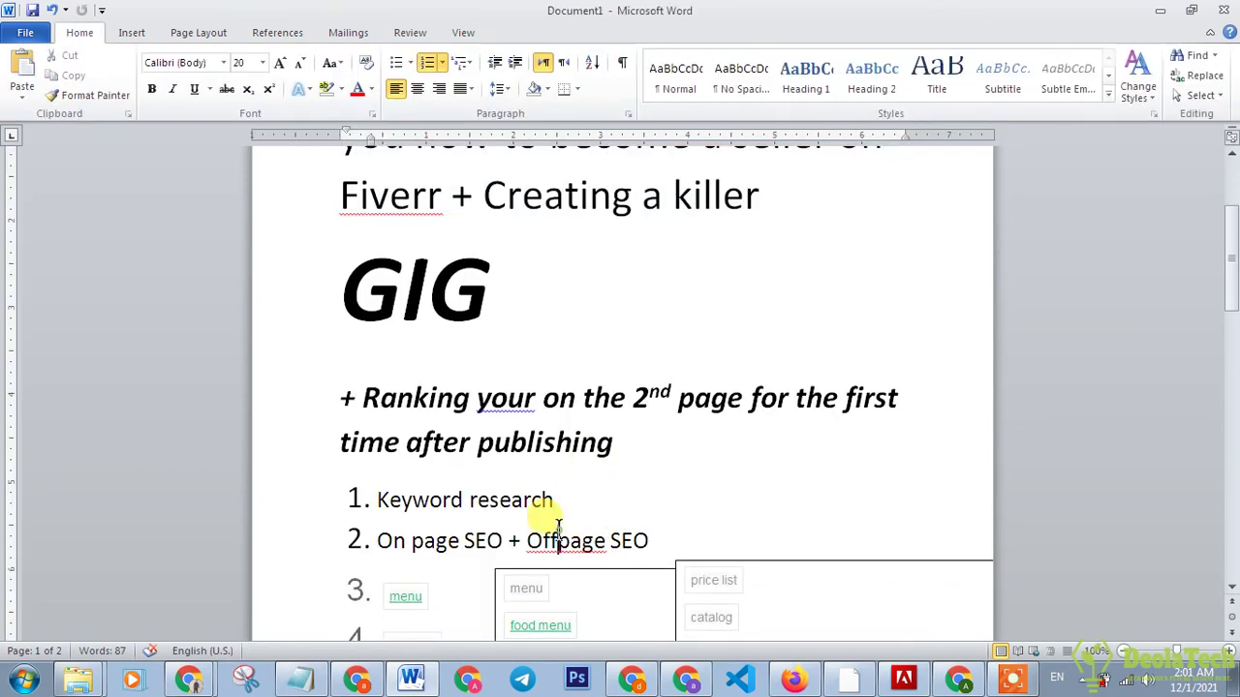
left_click_drag(589, 500, 414, 499)
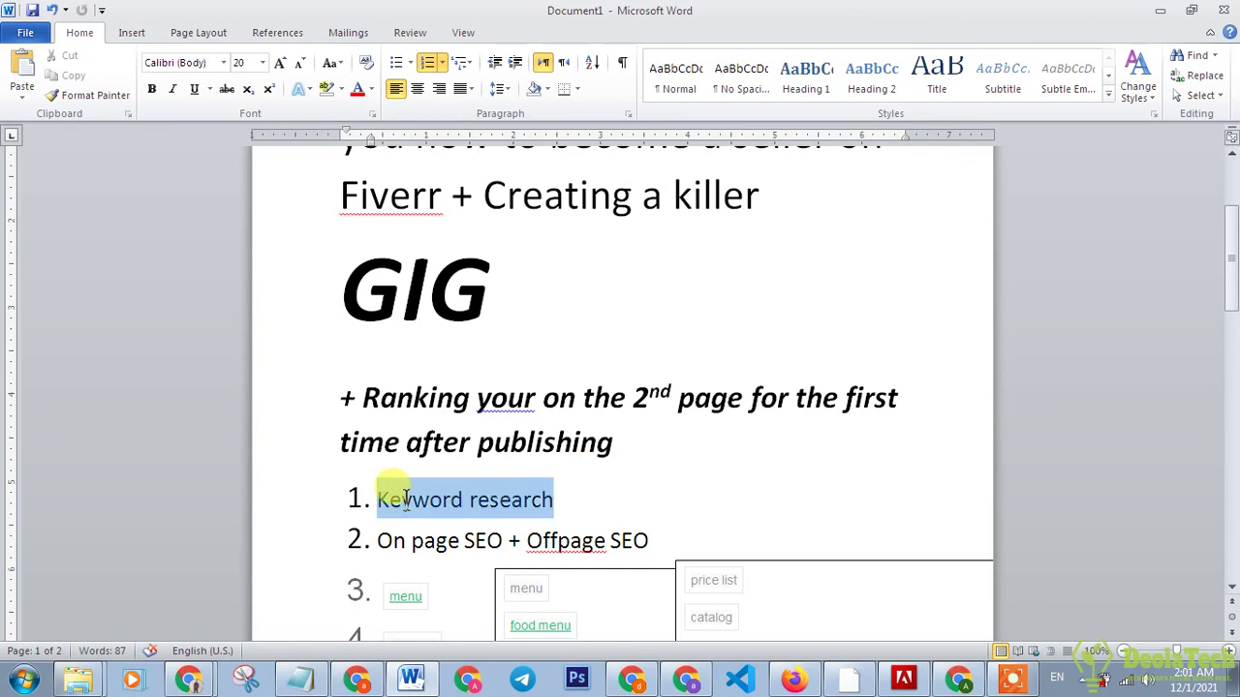
left_click(644, 523)
Review item 2, 'On page SEO + Offpage SEO', in the Word notes
scroll(626, 523, "down", 1)
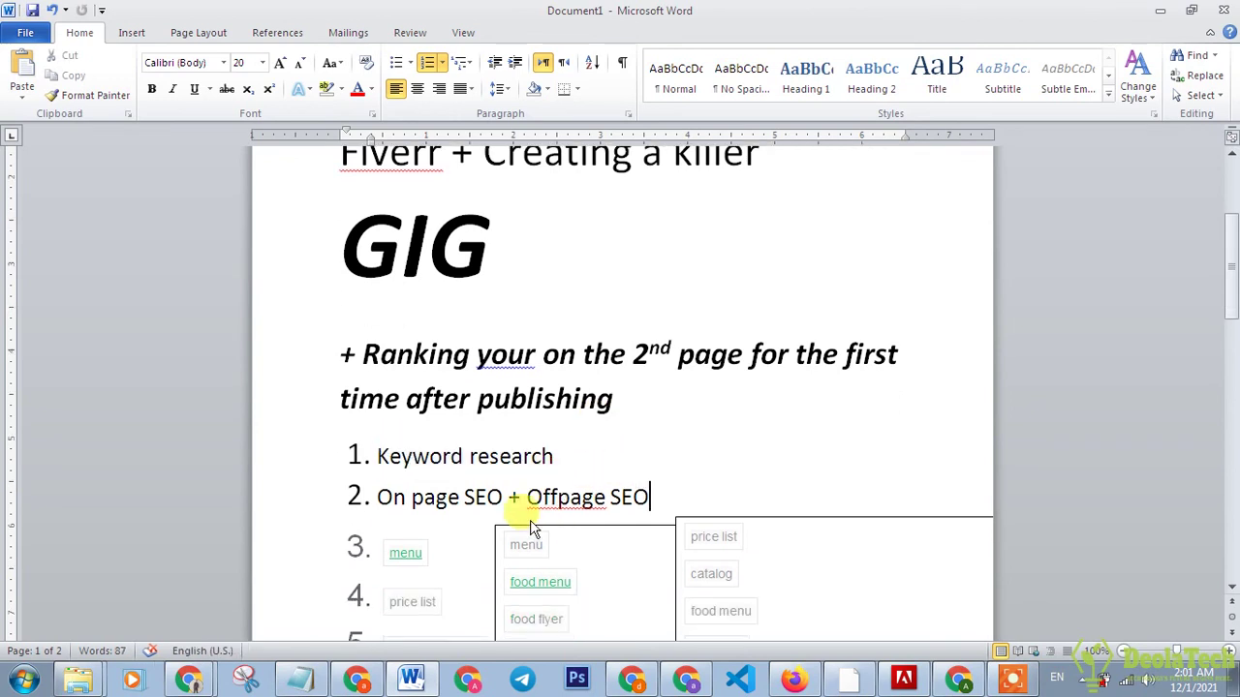
left_click_drag(377, 497, 504, 509)
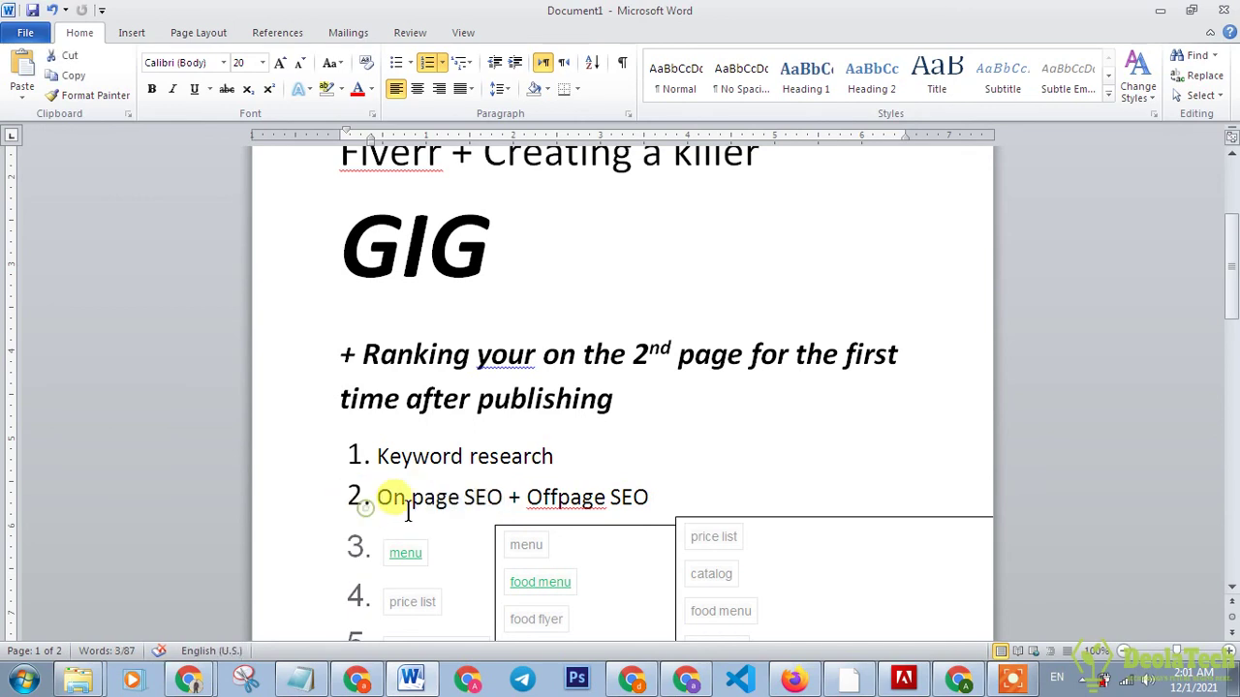
left_click(357, 498)
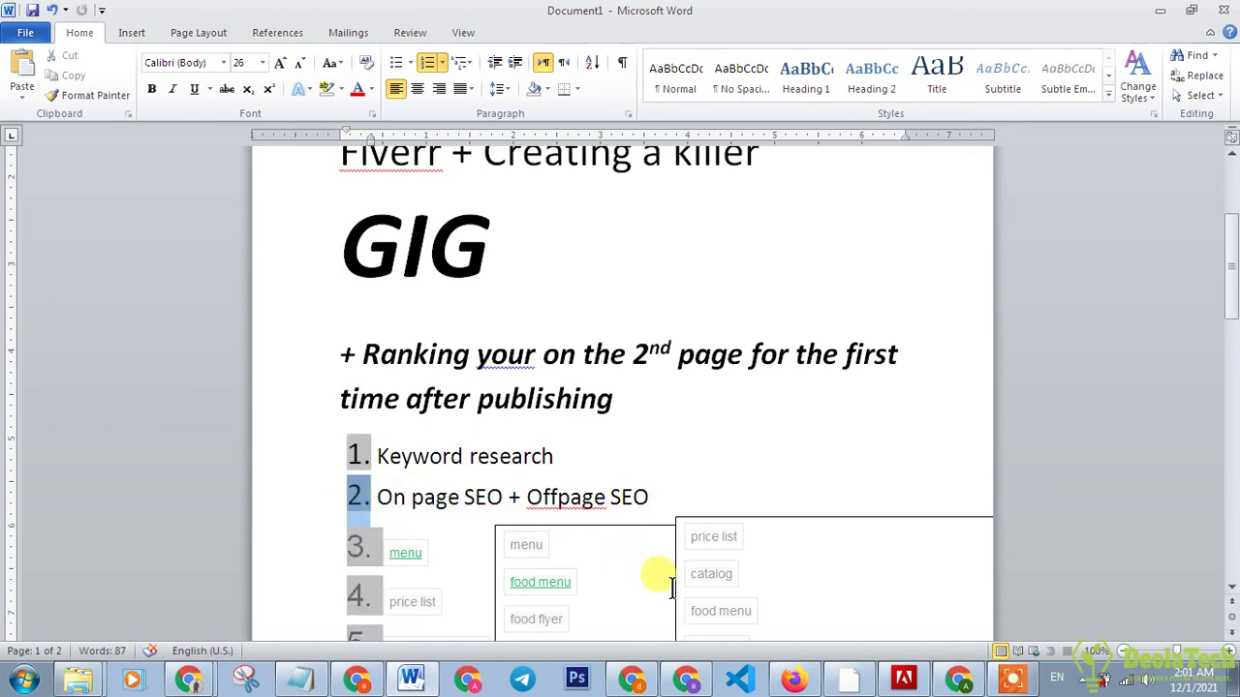
left_click_drag(464, 498, 520, 497)
left_click(459, 497)
left_click_drag(411, 497, 492, 504)
left_click(413, 457)
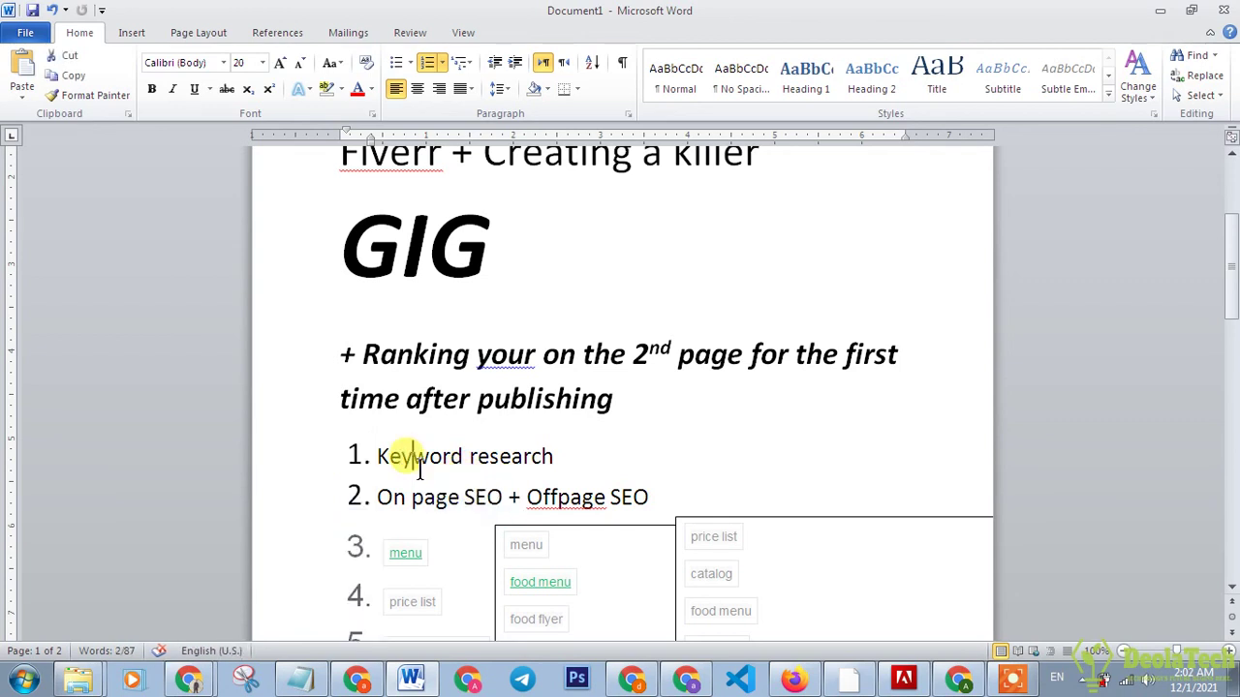
Back in the Fiverr gig editor, add a separate SEO title and select its existing text
left_click(850, 680)
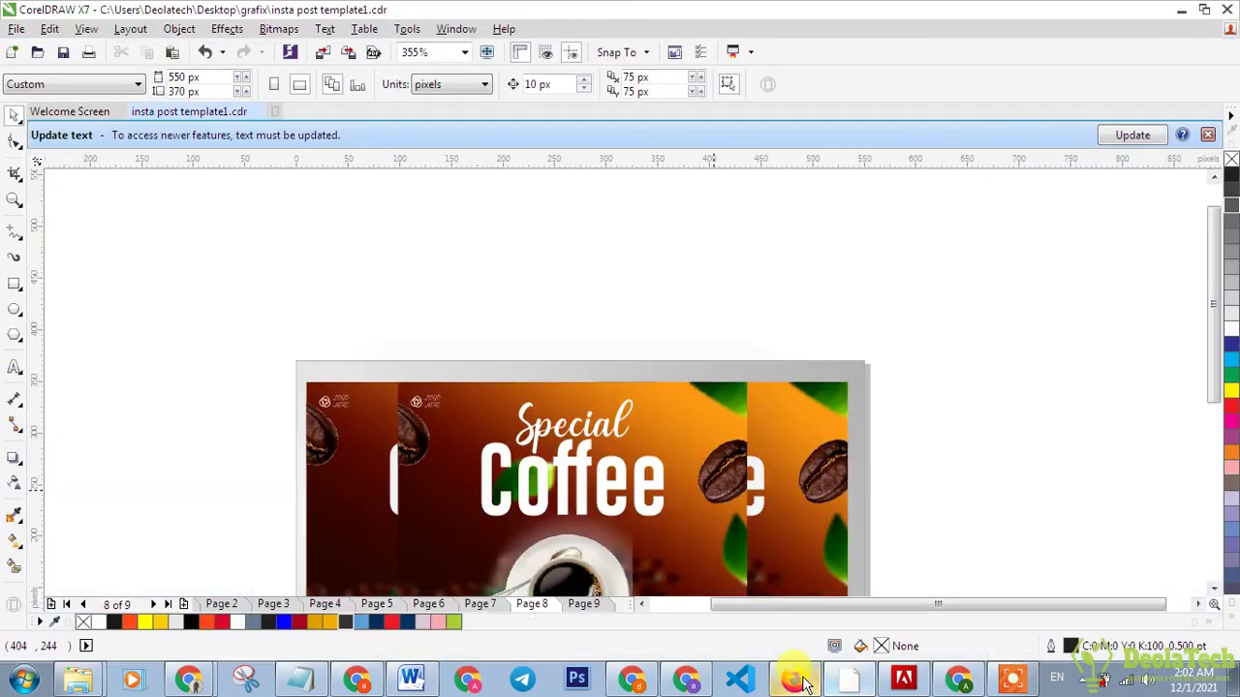
left_click(958, 680)
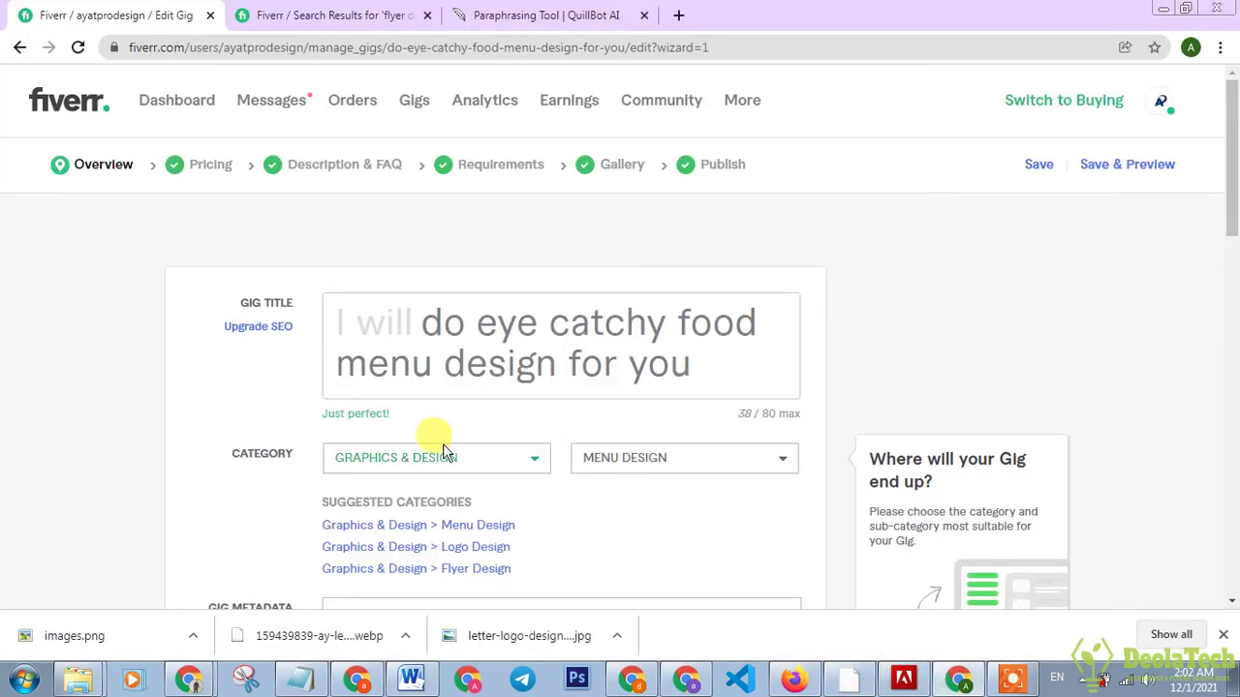
left_click(257, 329)
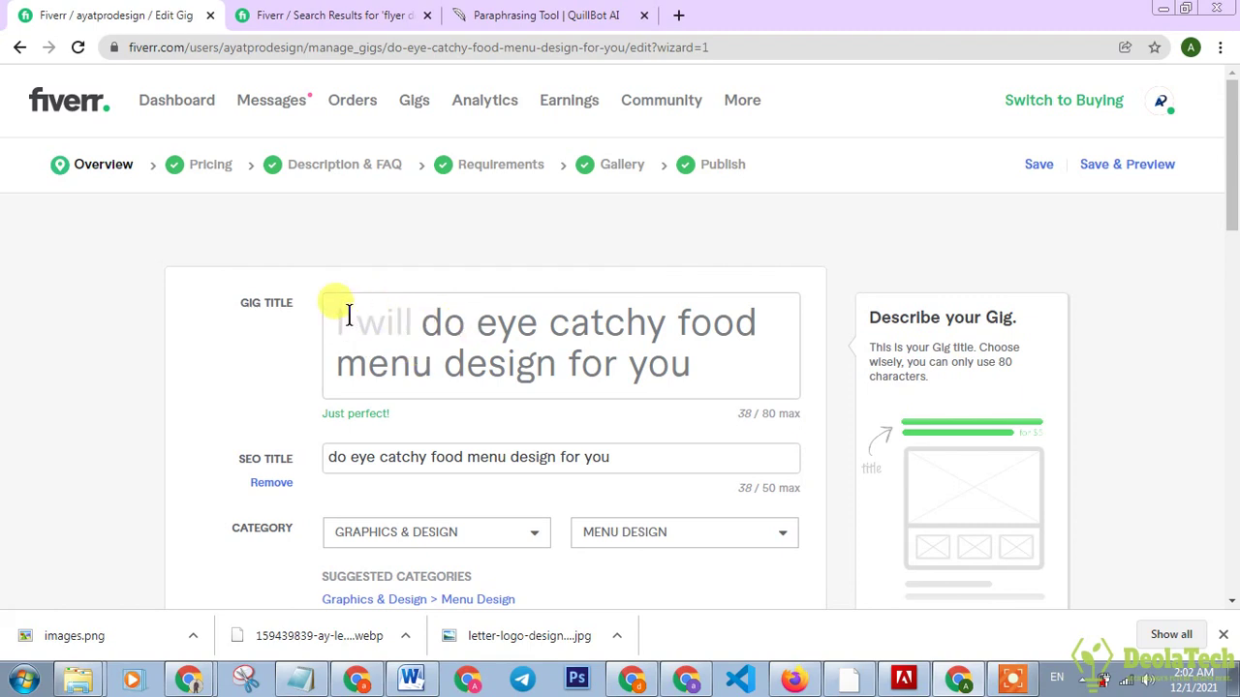
left_click(584, 456)
left_click_drag(630, 462, 330, 462)
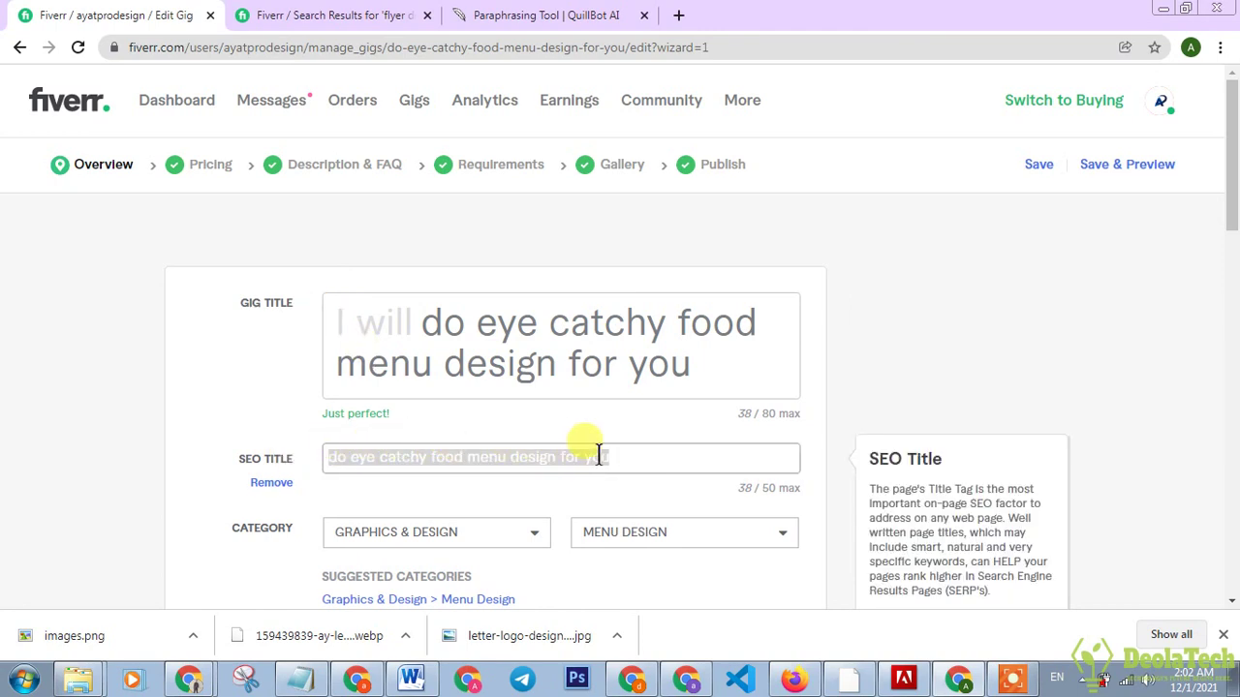
left_click(662, 457)
left_click_drag(663, 457, 303, 454)
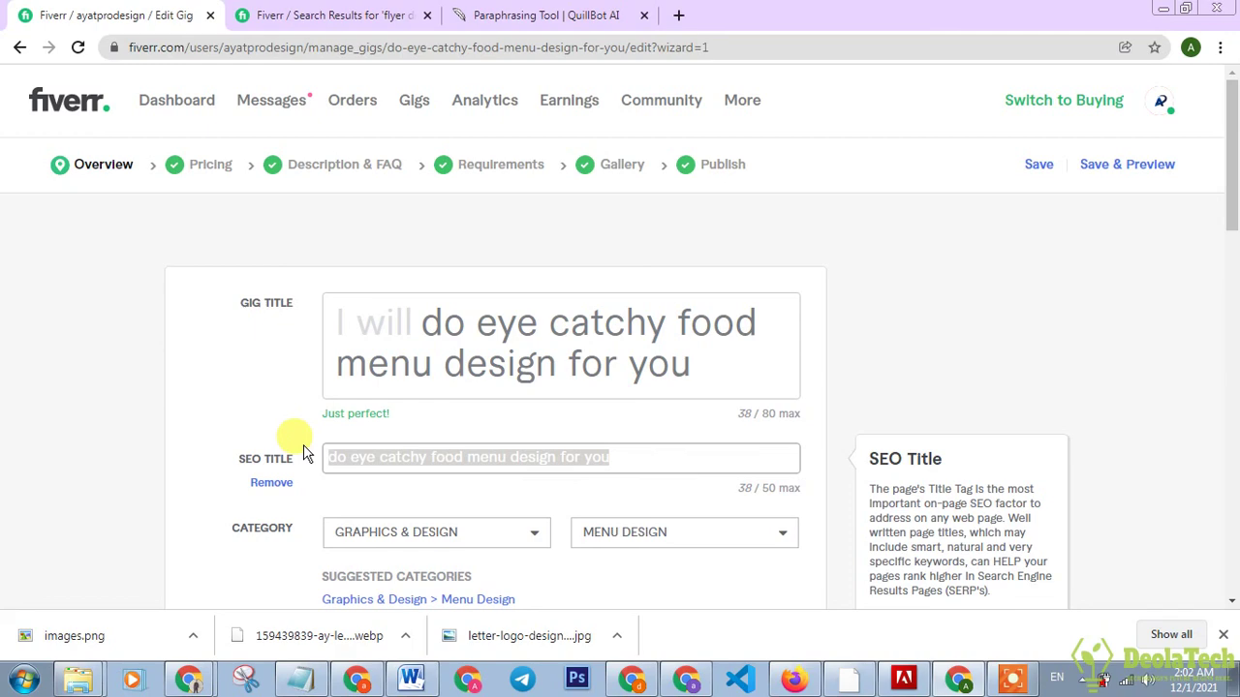
Copy all five search tags from the Search Tags box
scroll(303, 453, "down", 8)
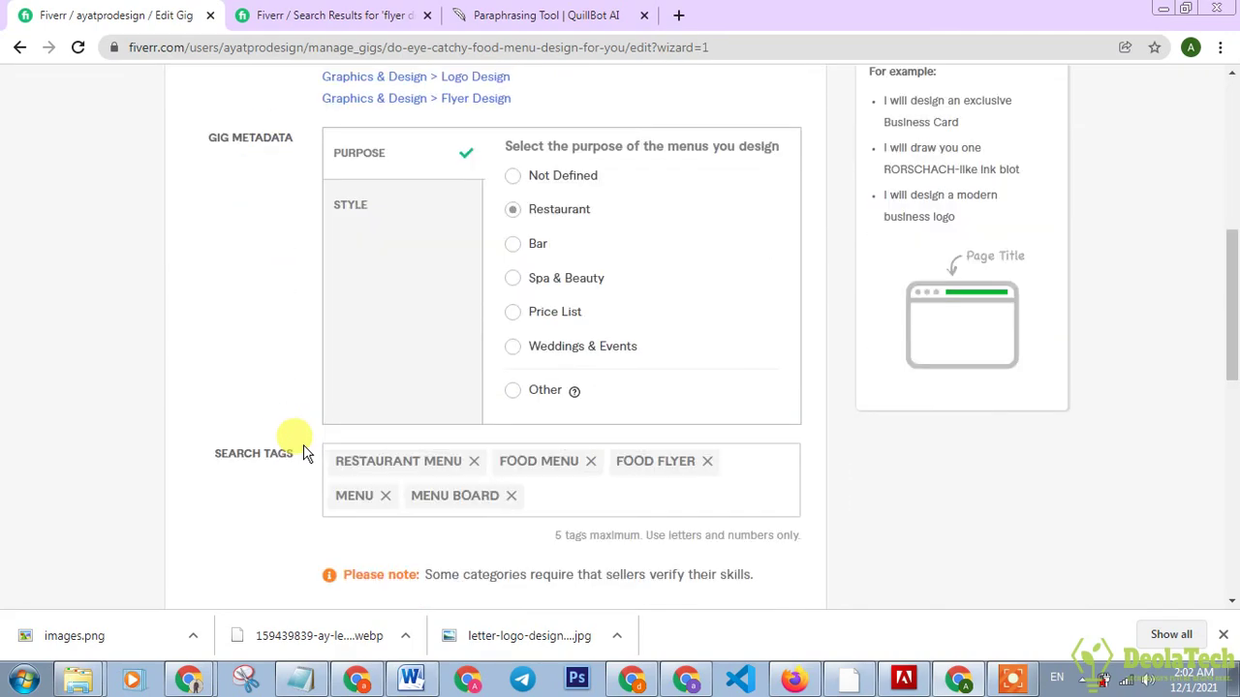
mouse_move(328, 283)
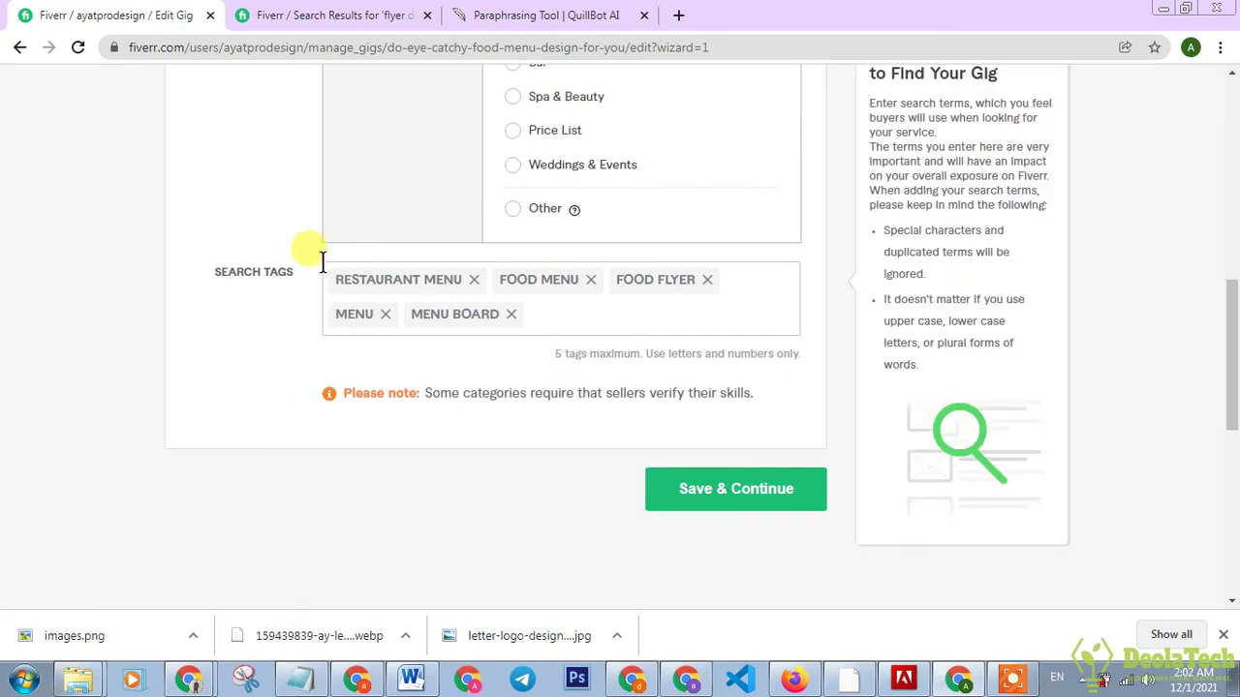
left_click_drag(319, 271, 511, 335)
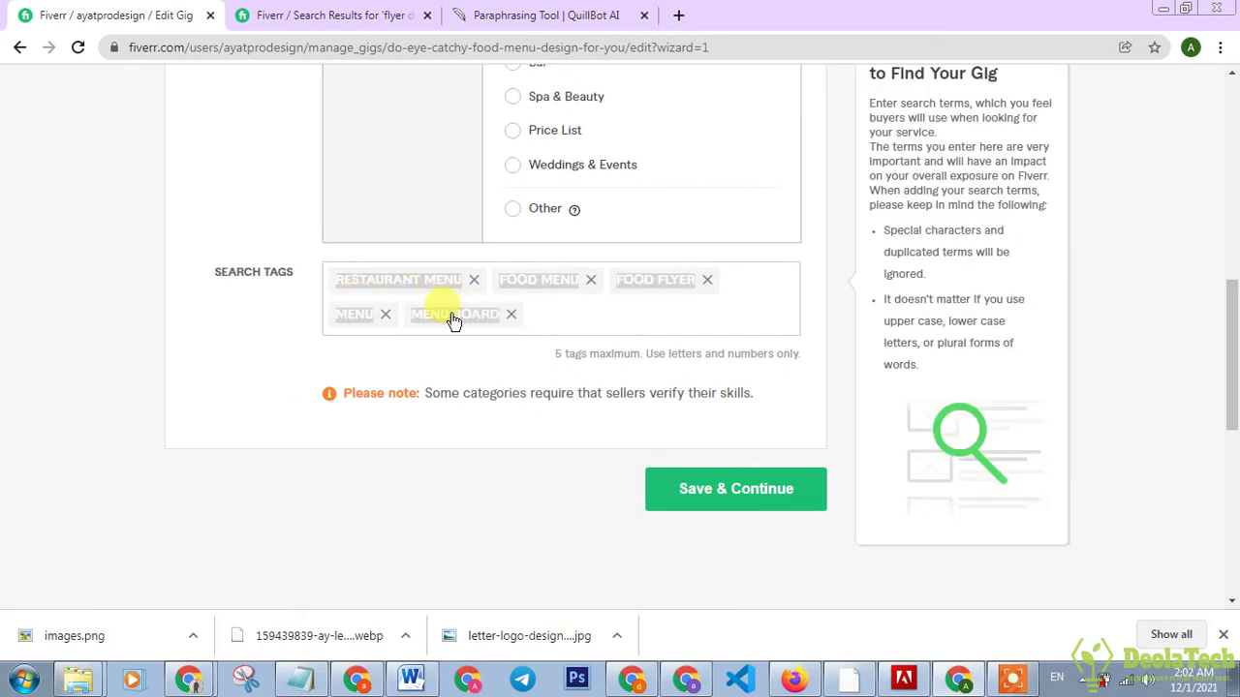
right_click(454, 319)
left_click(489, 325)
scroll(475, 336, "up", 4)
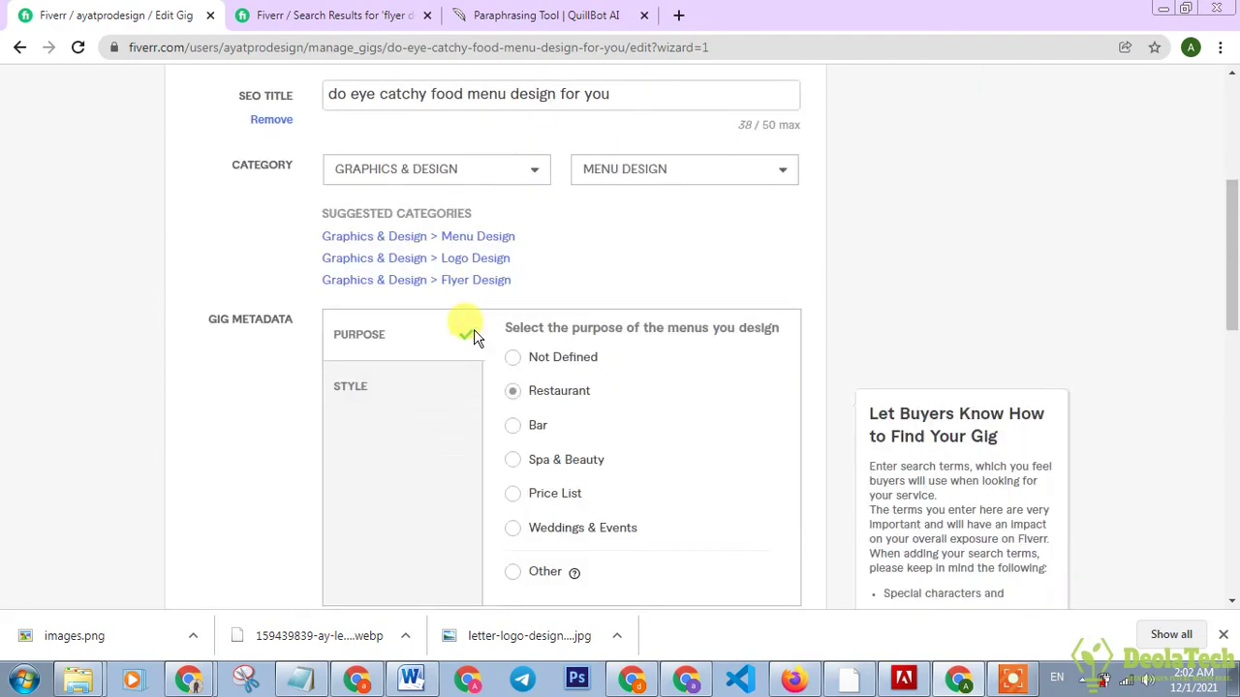
scroll(472, 334, "up", 4)
scroll(594, 395, "down", 1)
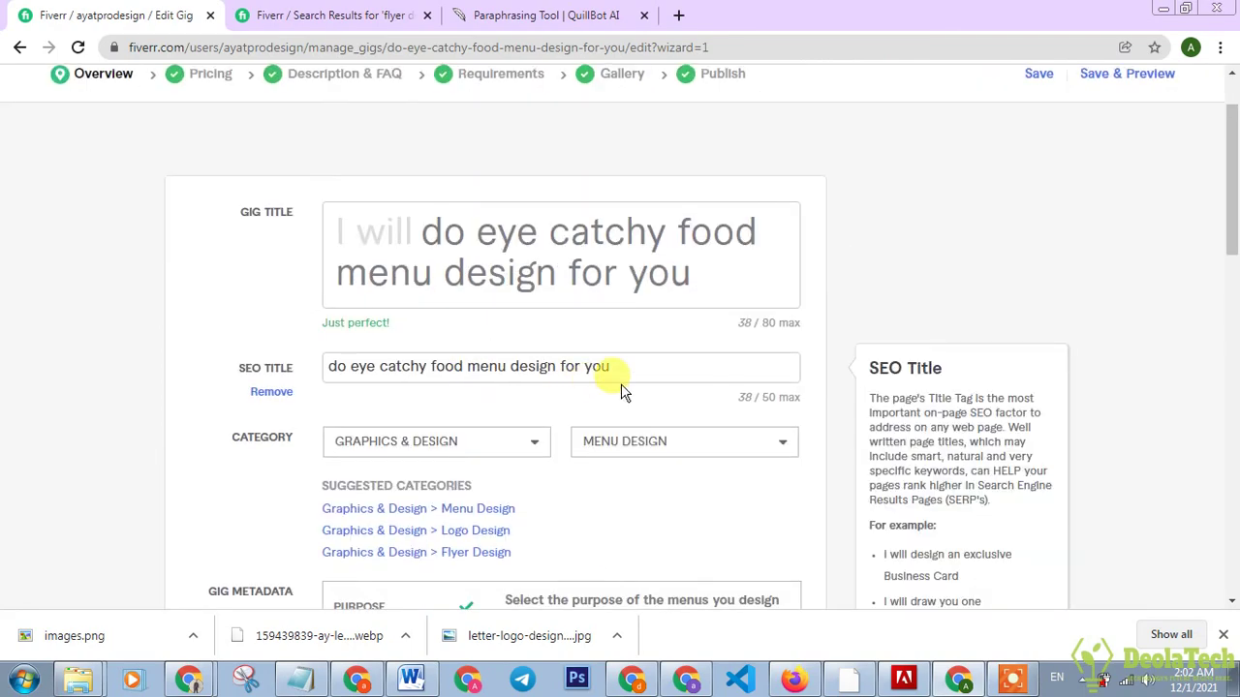
Paste the copied search tags over the SEO title and add spaces between MENU and FOOD
left_click_drag(649, 368, 274, 368)
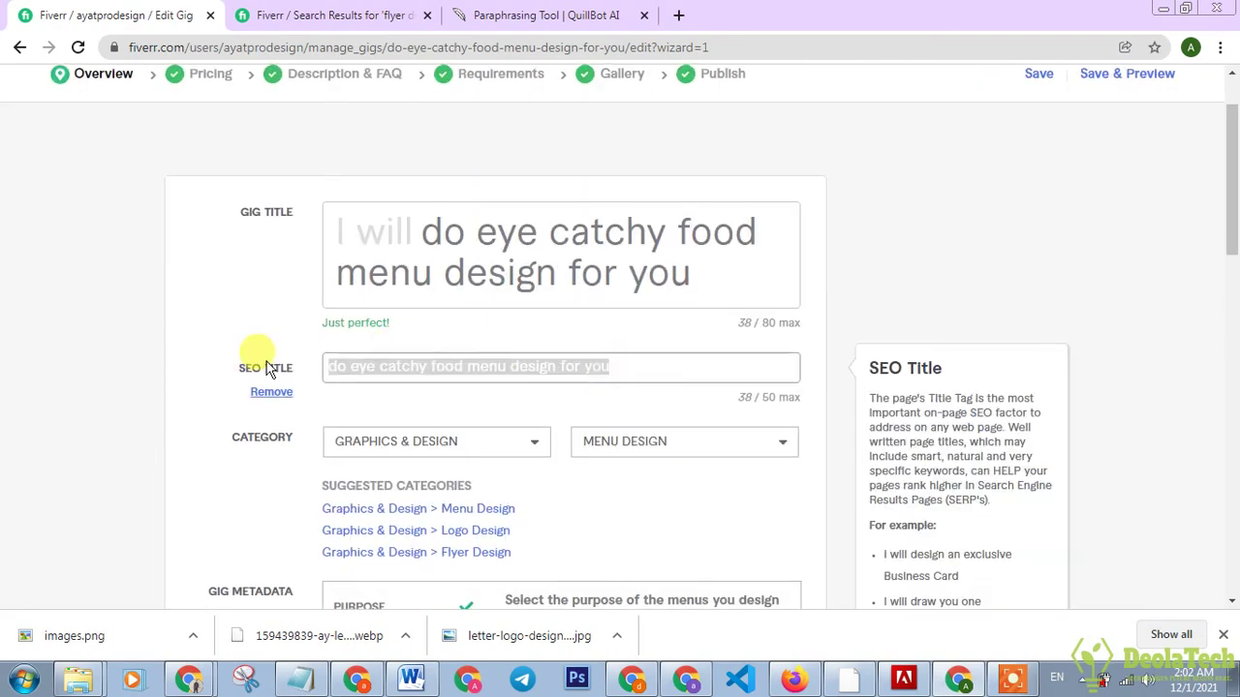
right_click(426, 369)
left_click(550, 431)
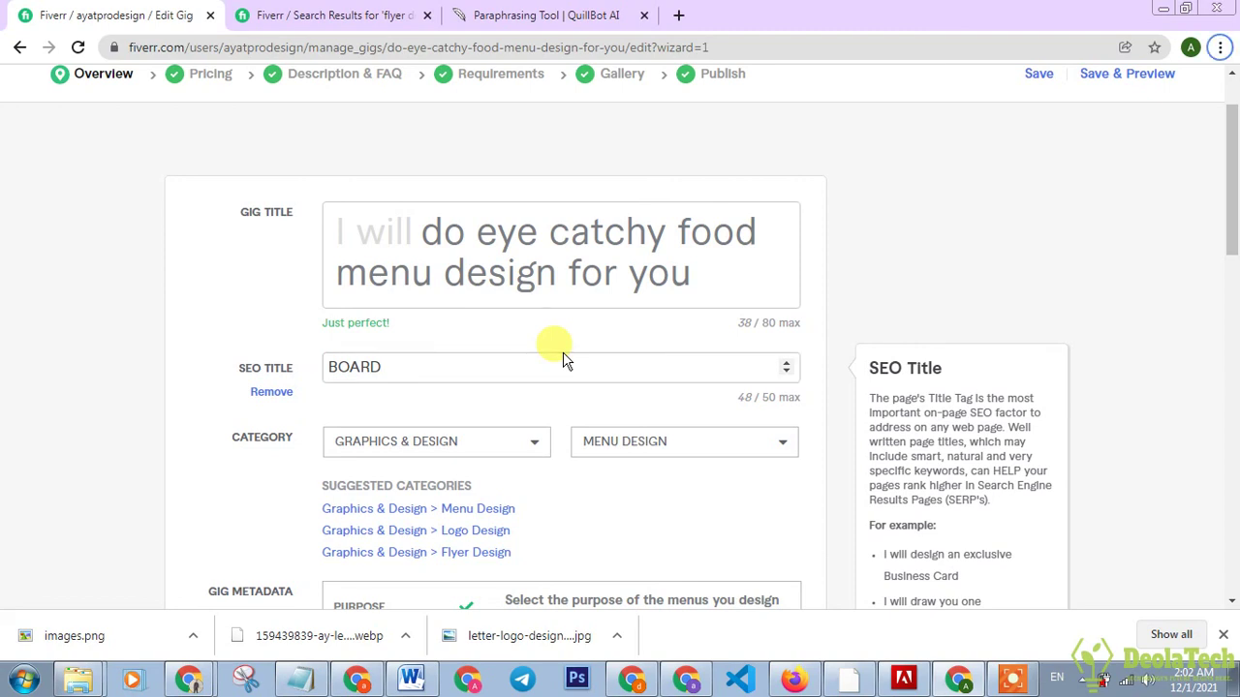
key("ctrl+l")
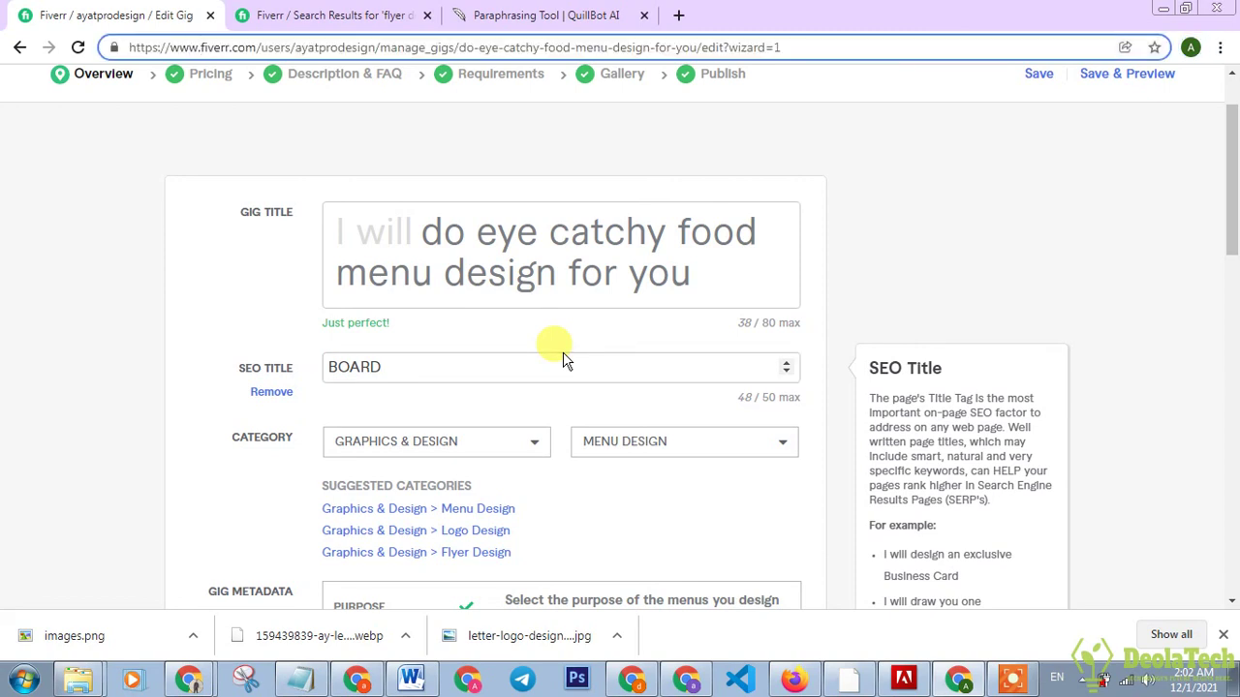
left_click(457, 360)
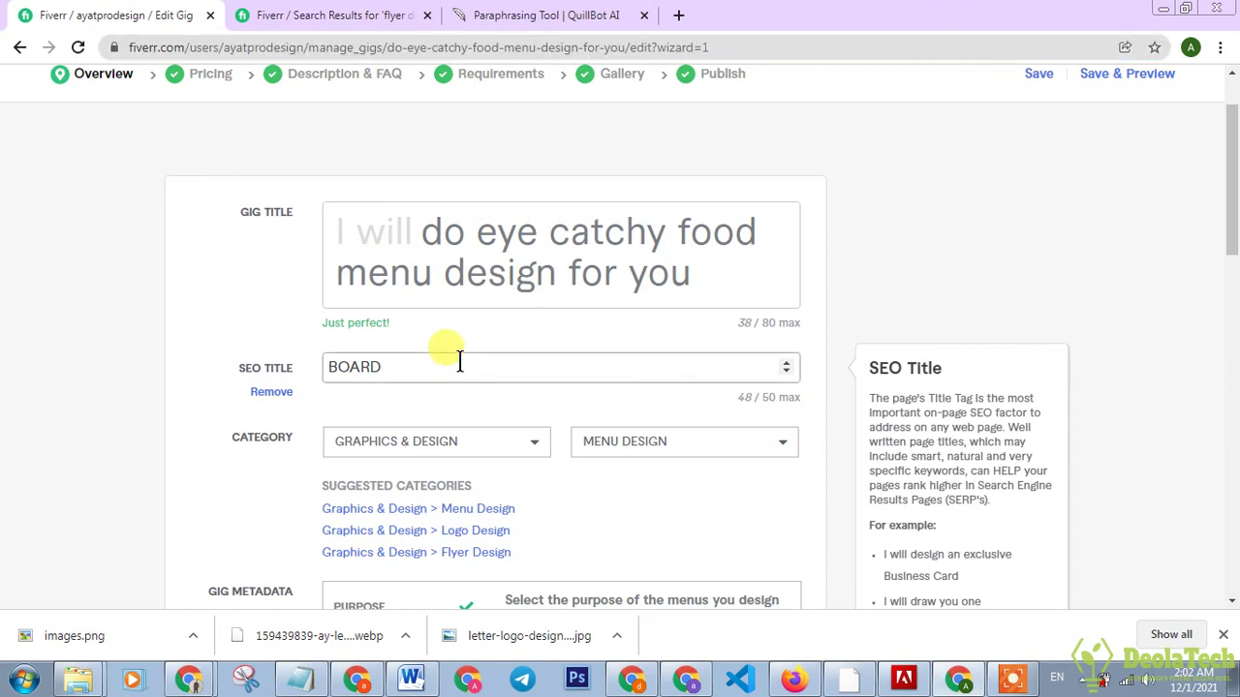
key("Left")
key("Left")
key("Left")
key("Left")
key("Left")
key("Left")
key("Left")
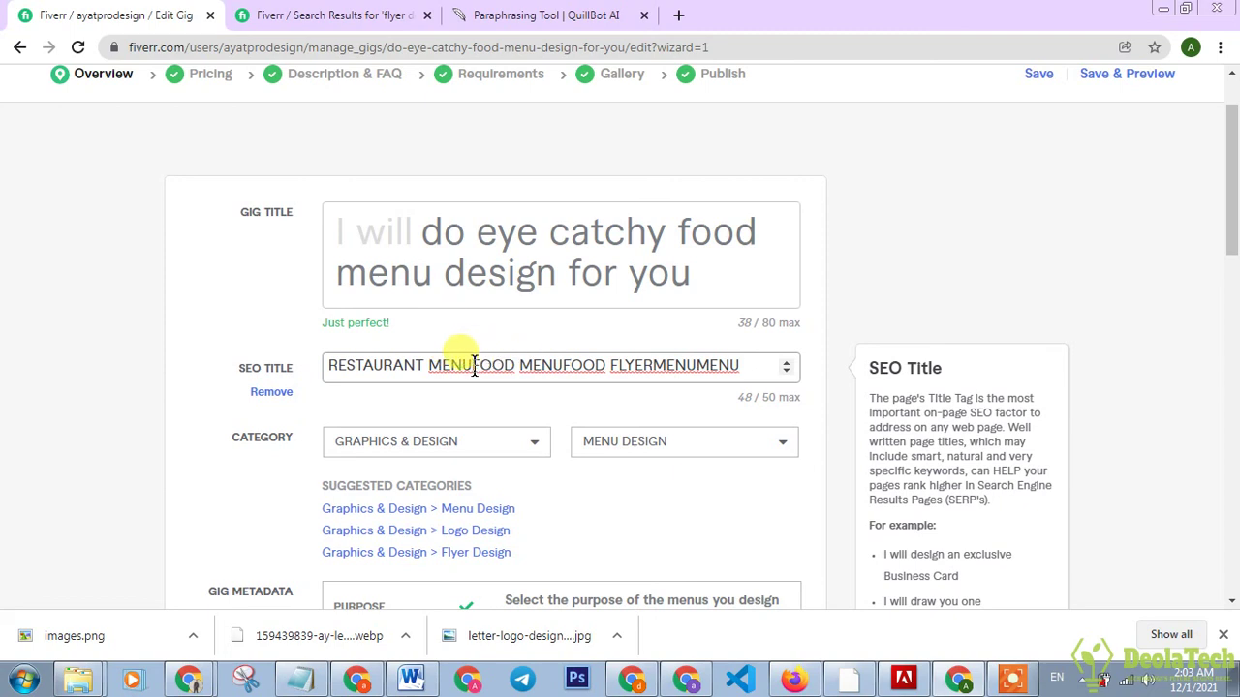
left_click(473, 366)
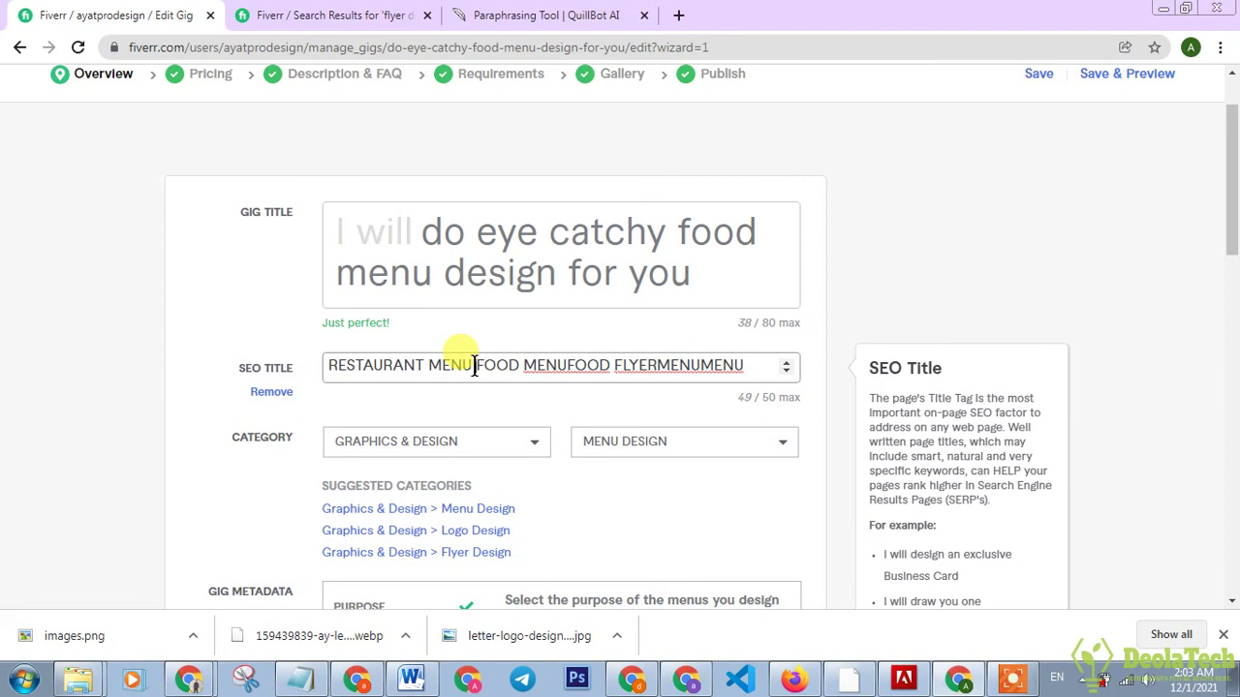
left_click(568, 365)
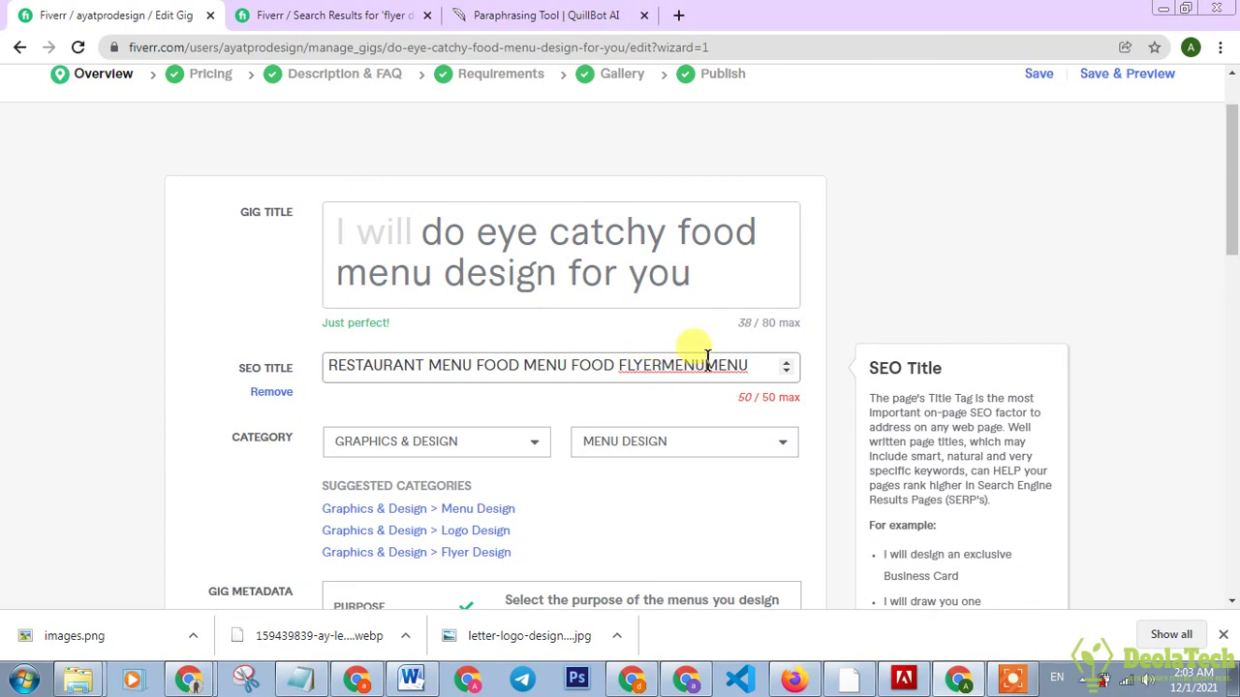
Change the SEO title's final word MENU to BOARD, keeping MENU and FOOD separated
left_click_drag(706, 365, 784, 375)
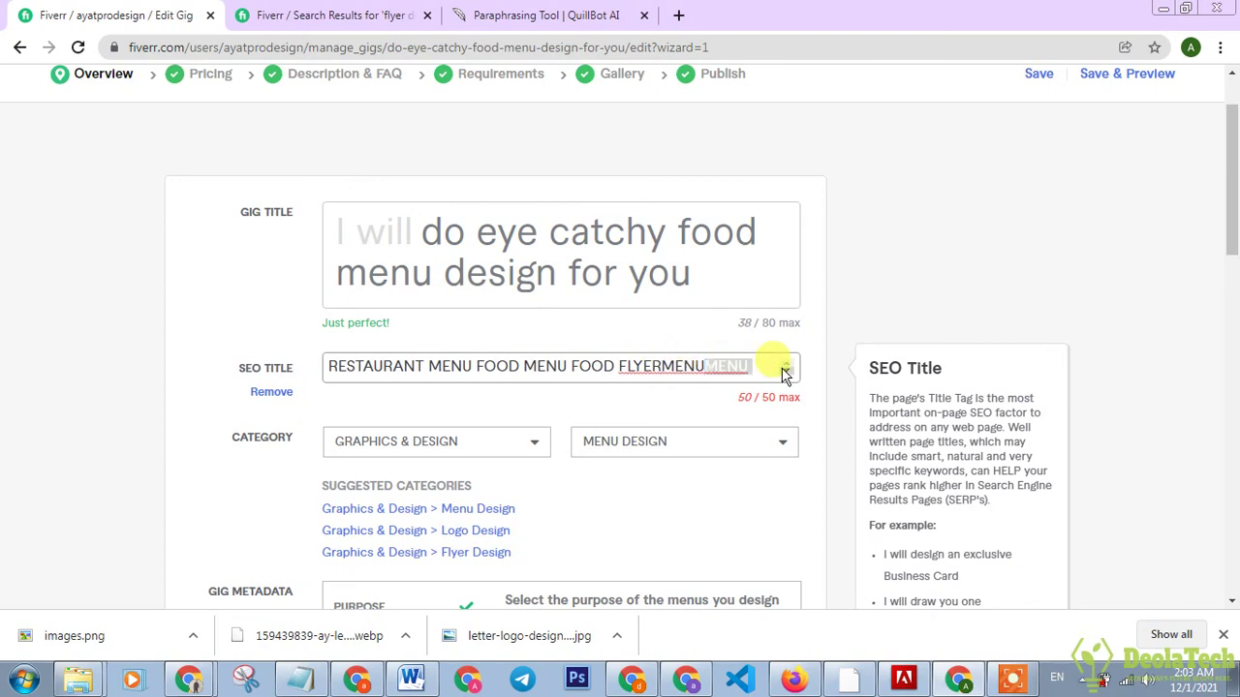
type("BOARD")
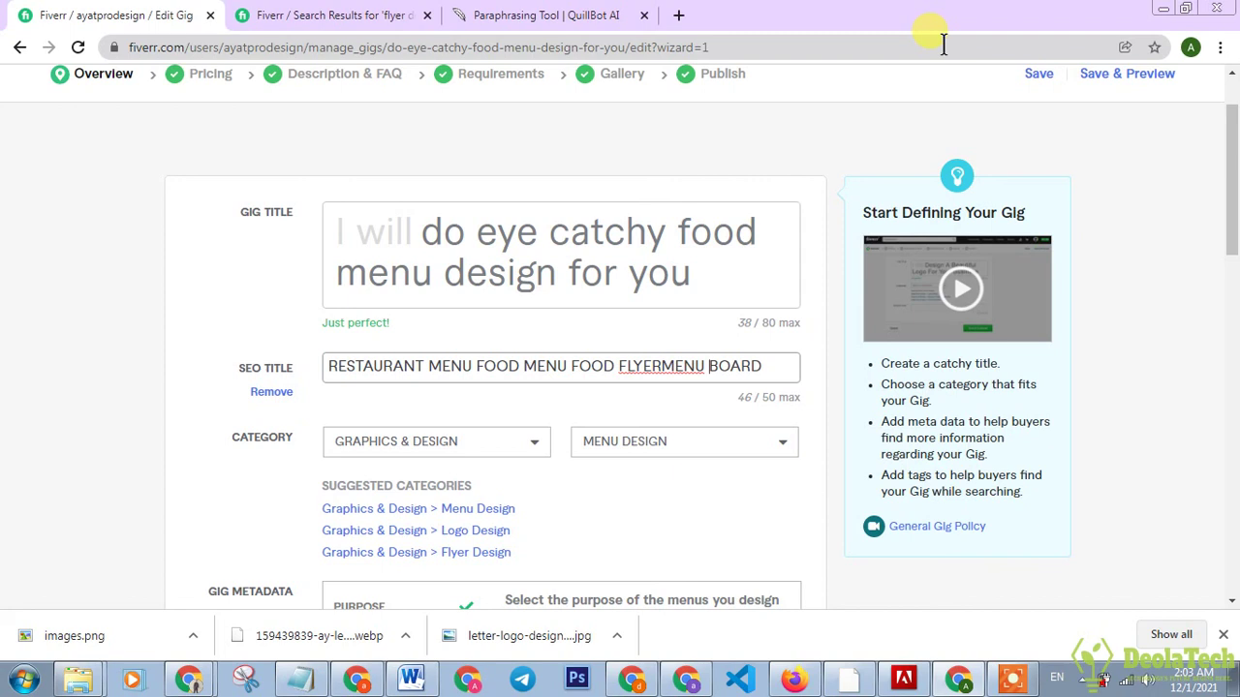
key("BackSpace")
key("BackSpace")
key("BackSpace")
key("BackSpace")
key("BackSpace")
key("BackSpace")
key("BackSpace")
key("BackSpace")
key("BackSpace")
key("BackSpace")
key("BackSpace")
key("BackSpace")
key("BackSpace")
key("BackSpace")
key("BackSpace")
key("BackSpace")
key("BackSpace")
key("BackSpace")
key("BackSpace")
key("BackSpace")
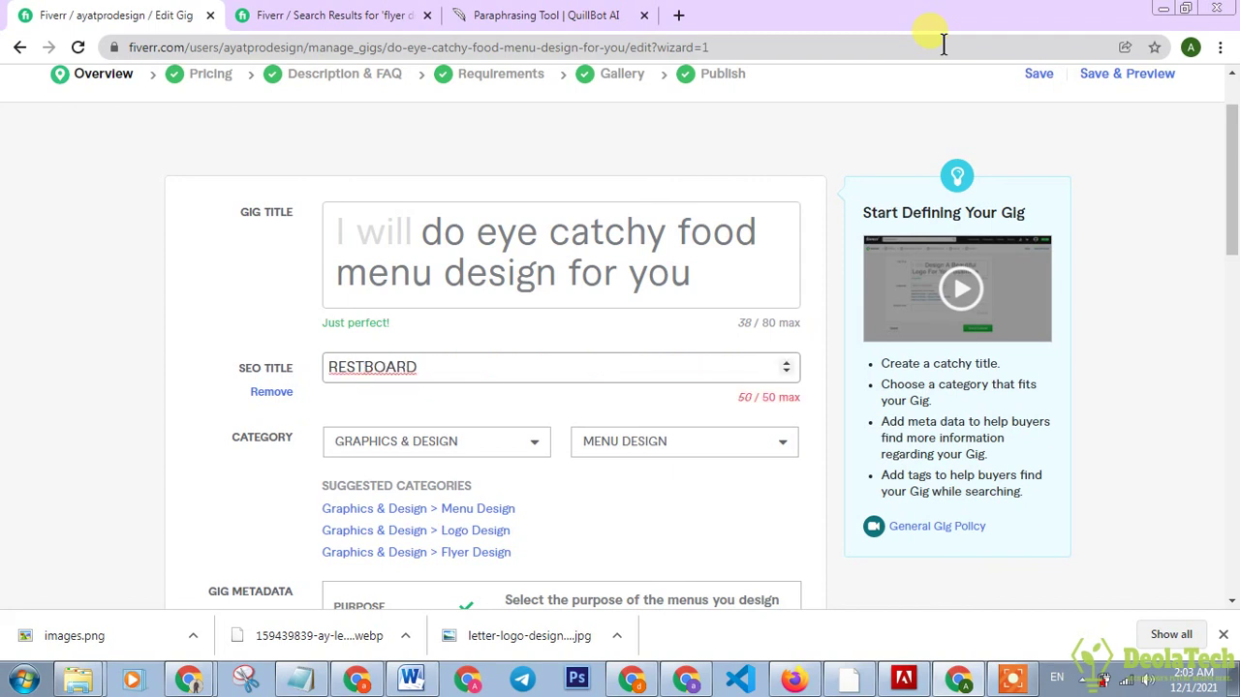
key("ctrl+a")
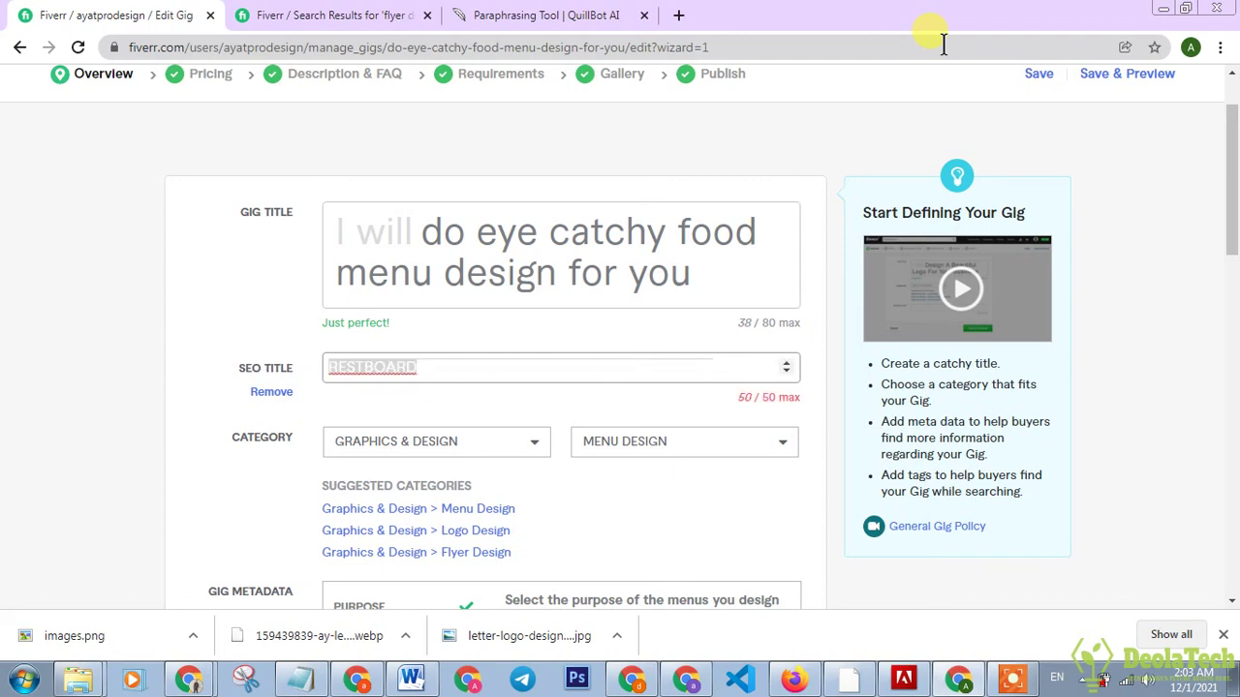
type("BOARD")
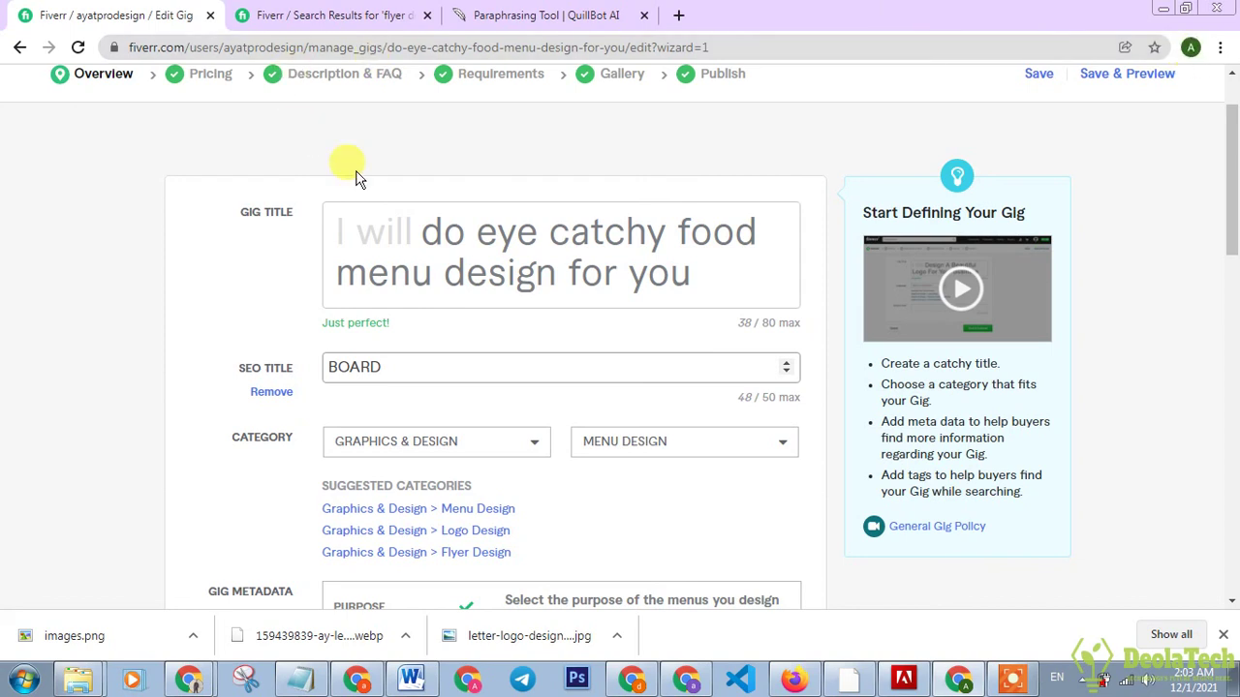
key("Left")
key("Left")
key("Left")
key("Left")
key("Left")
key("Left")
key("Left")
key("Left")
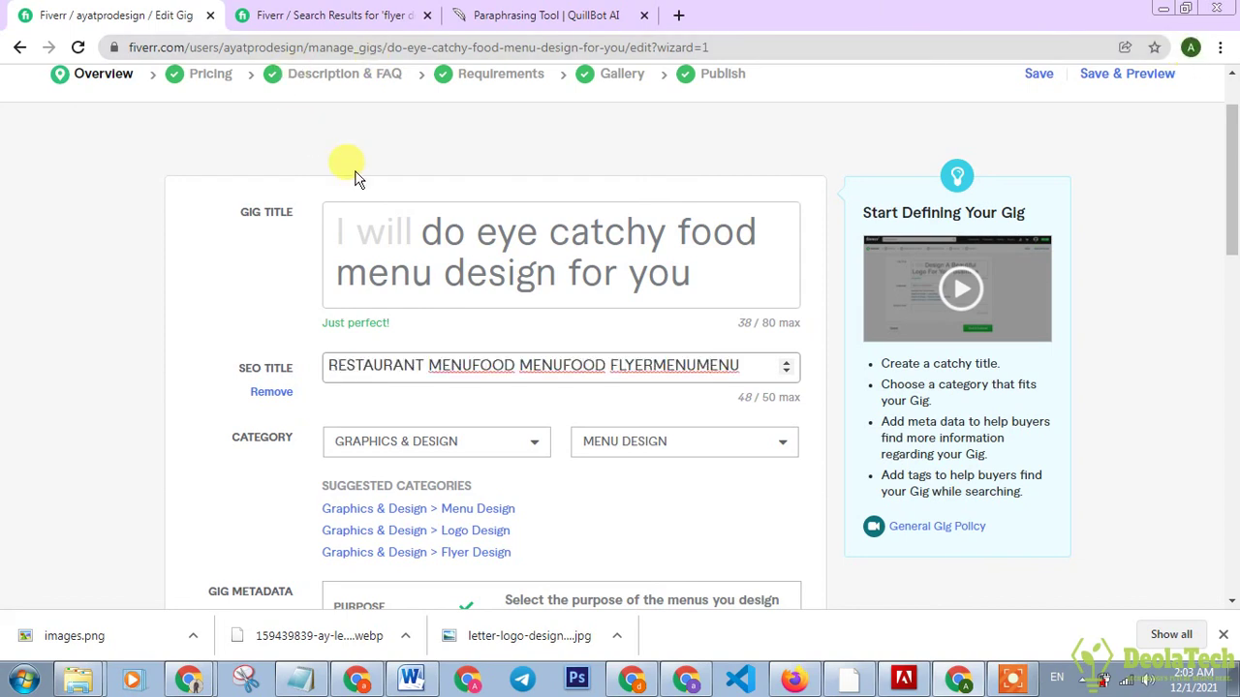
left_click(471, 365)
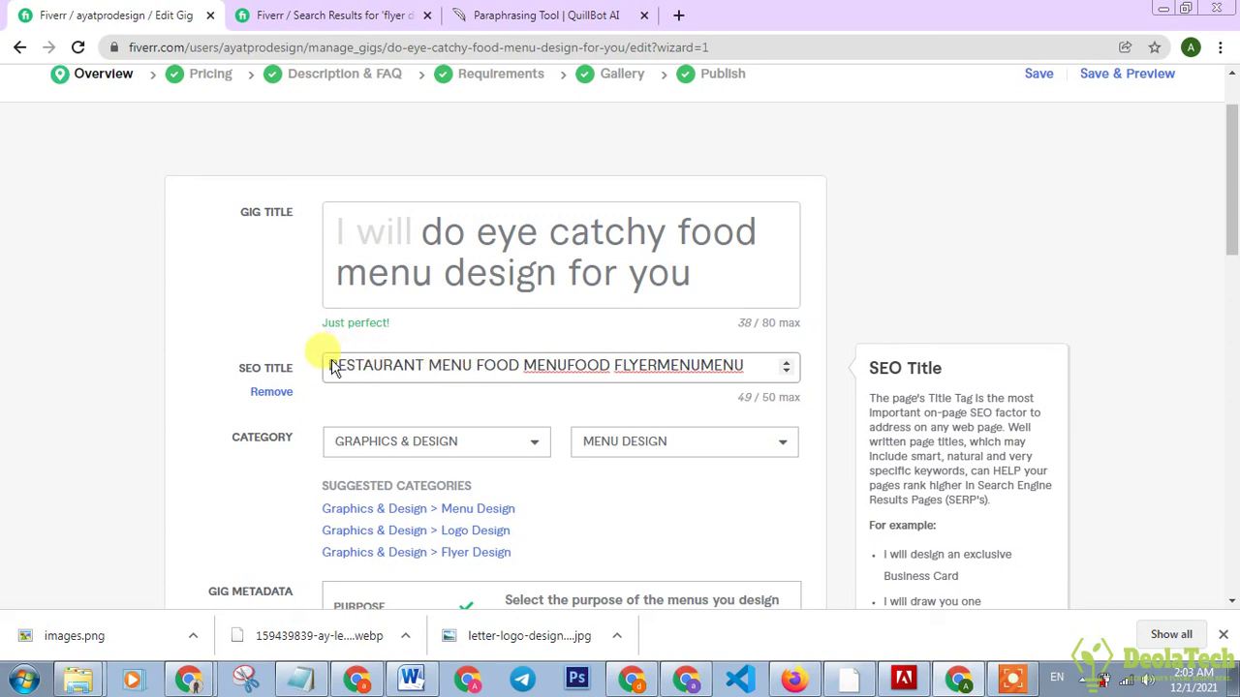
Check the SEO title 'RESTAURANT MENU FOOD MENUFOOD FLYERMENUMENU BOARD' fits at 49/50 characters
left_click_drag(333, 365, 472, 368)
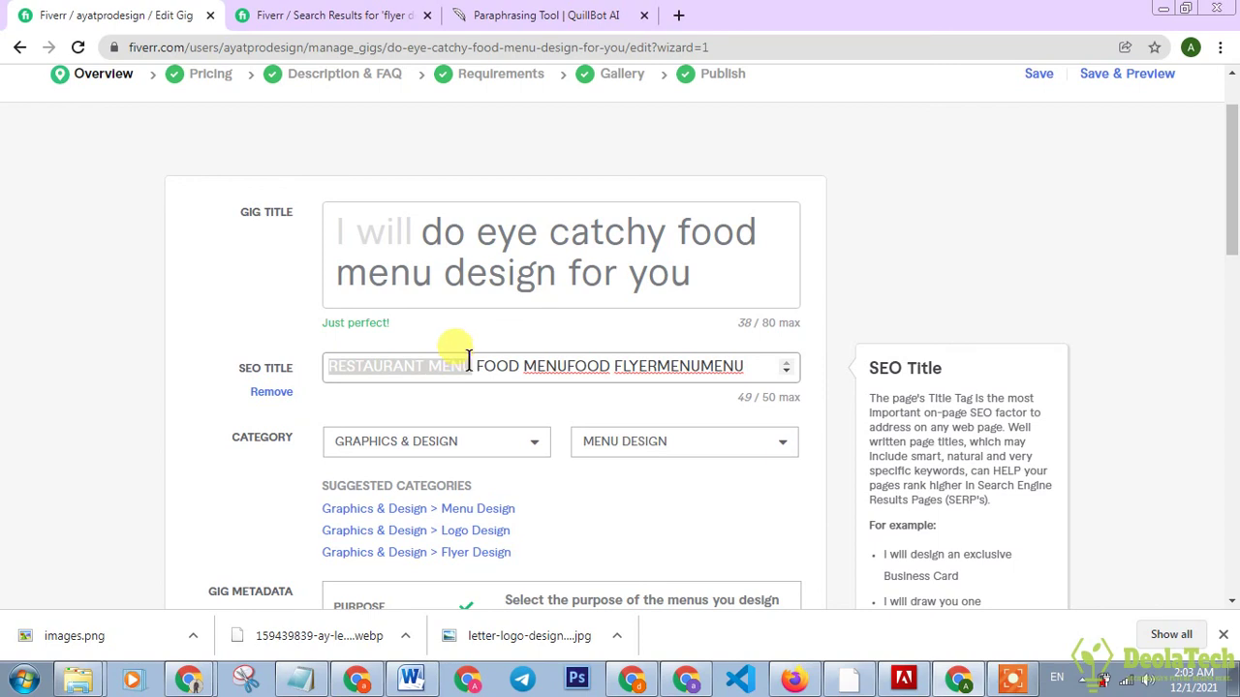
left_click(469, 359)
left_click_drag(476, 359, 568, 373)
key("shift+End")
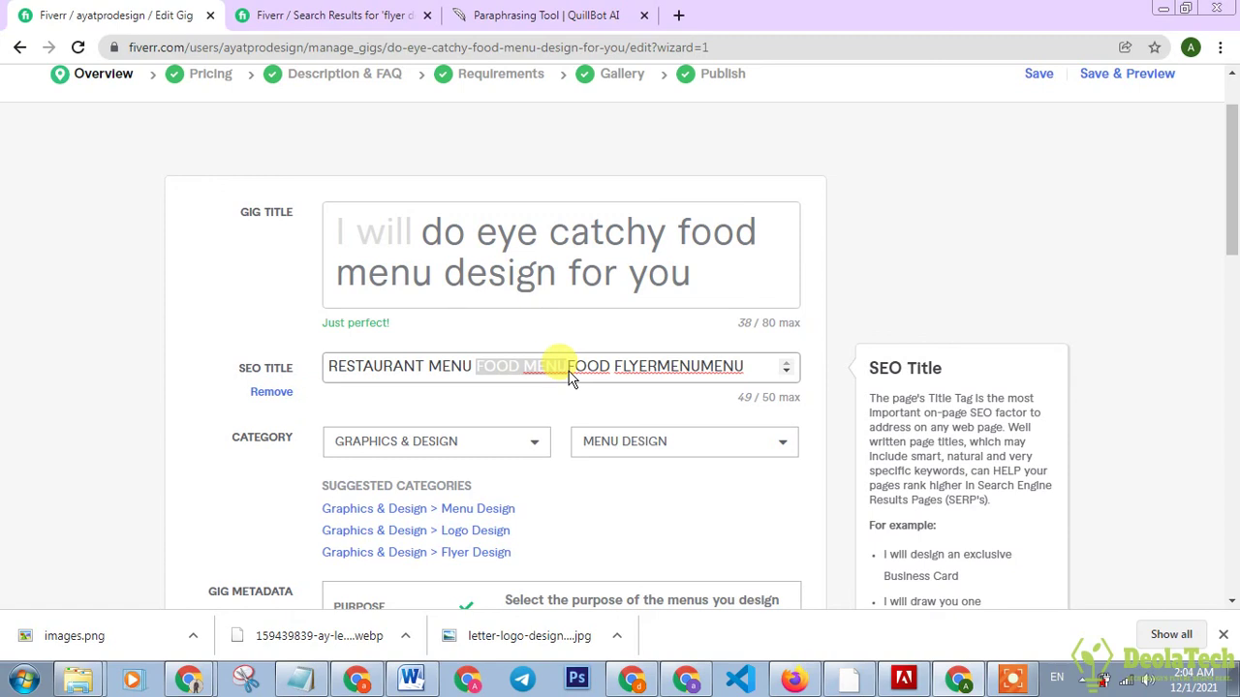
left_click(568, 372)
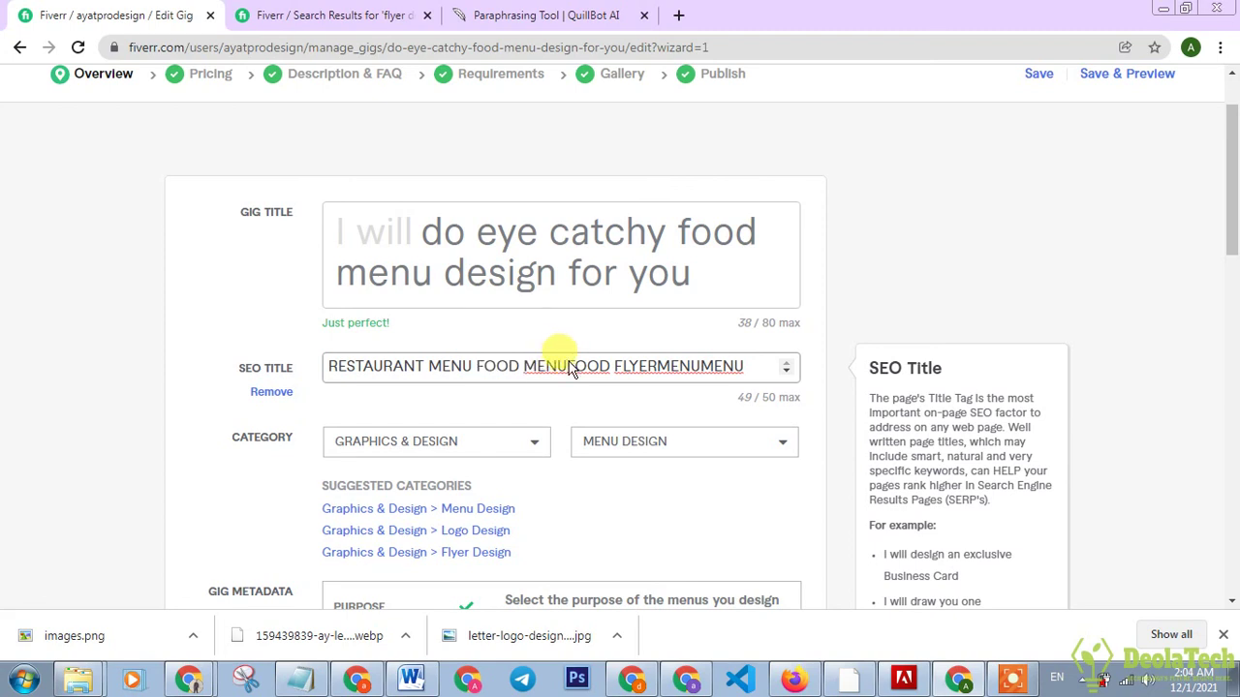
left_click_drag(568, 366, 658, 360)
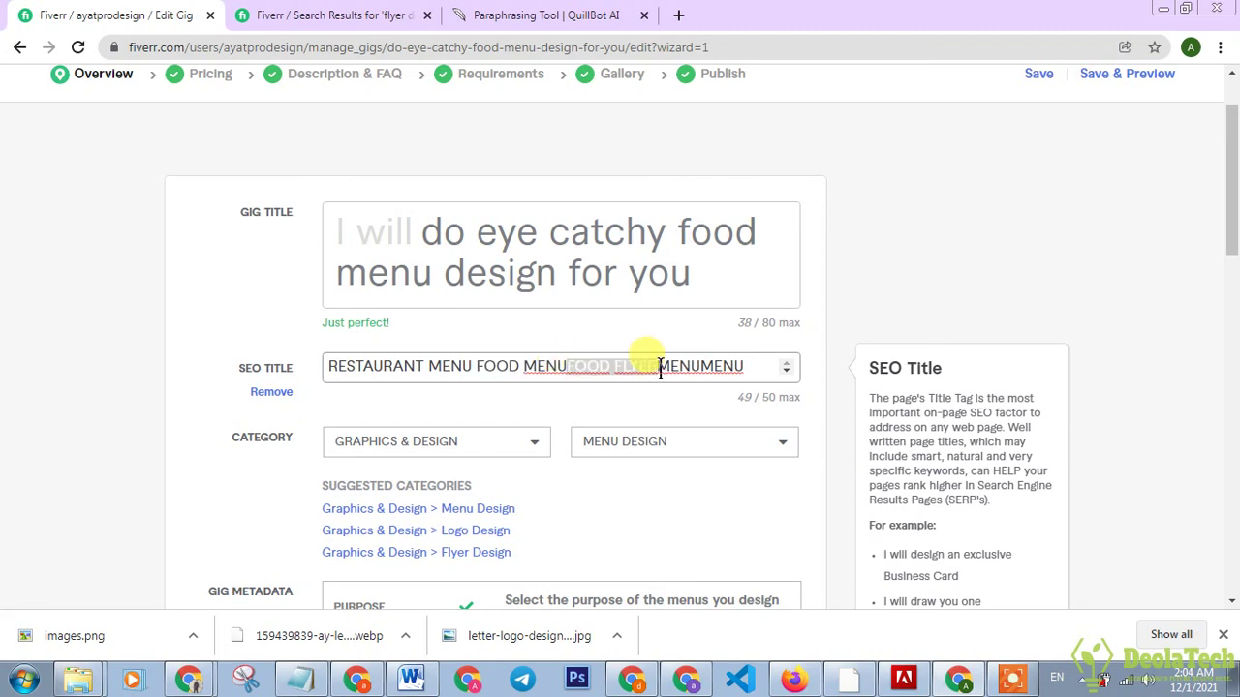
scroll(565, 368, "down", 1)
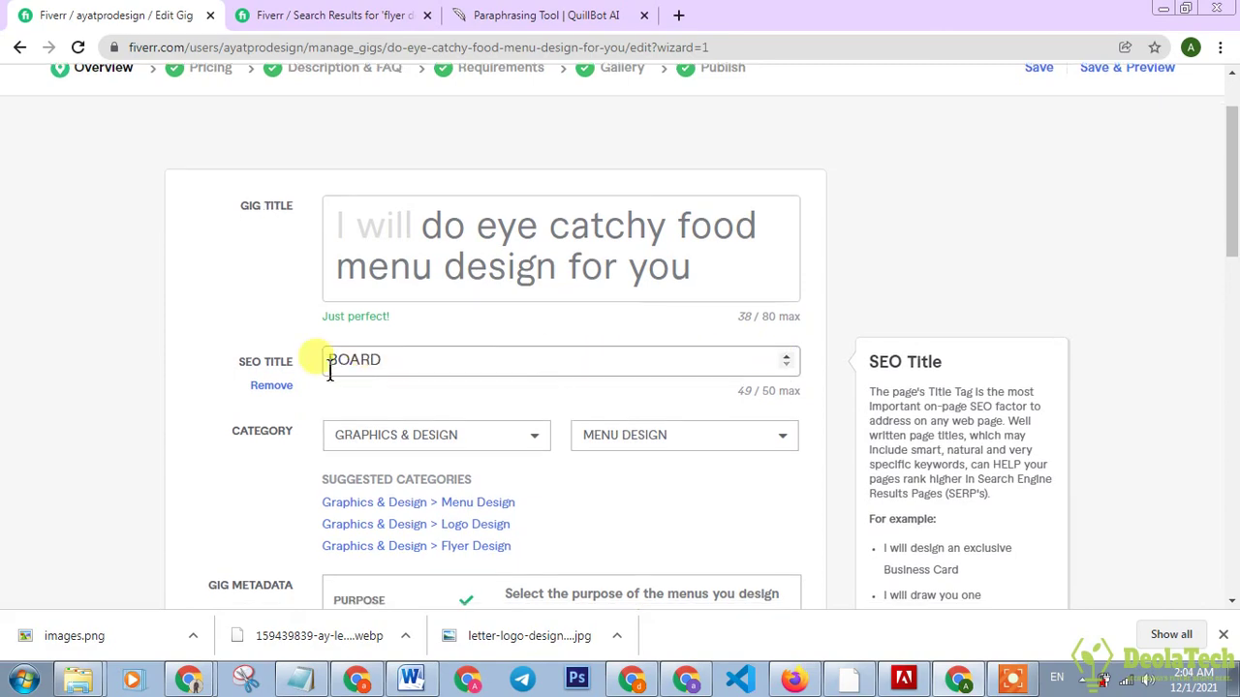
scroll(443, 370, "down", 8)
scroll(455, 296, "up", 2)
scroll(748, 514, "up", 5)
scroll(749, 513, "down", 4)
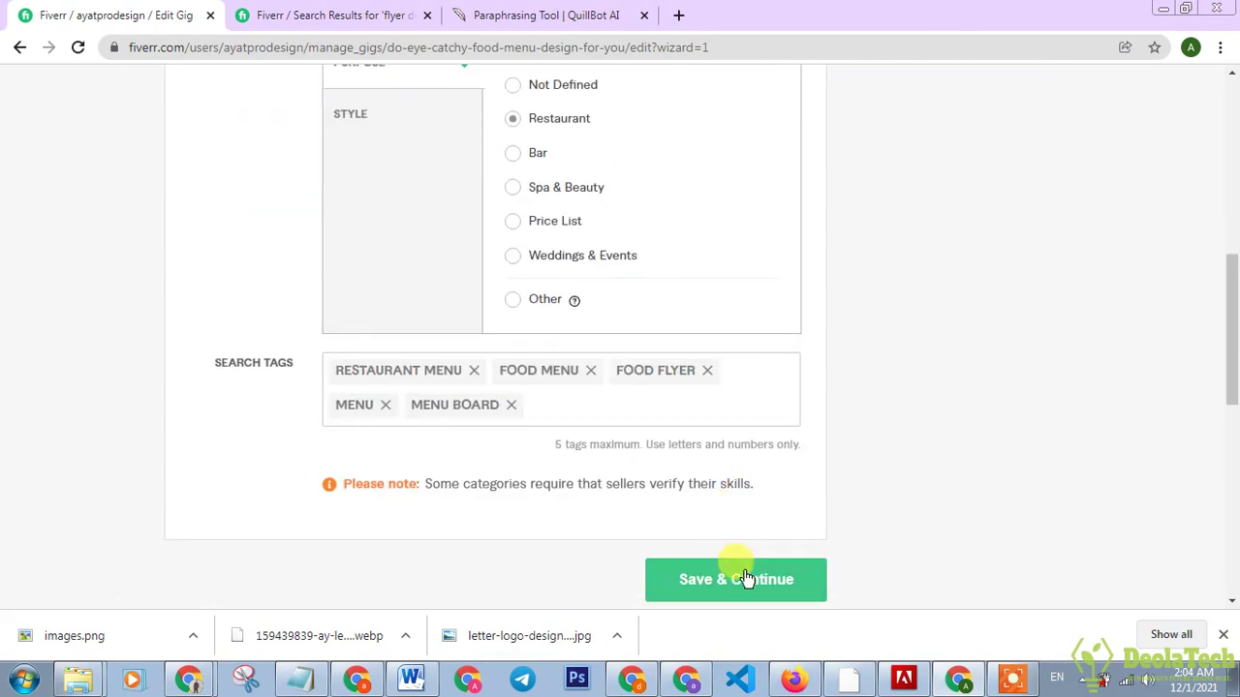
Save the Overview with its new SEO title and move to the Publish step
left_click(747, 578)
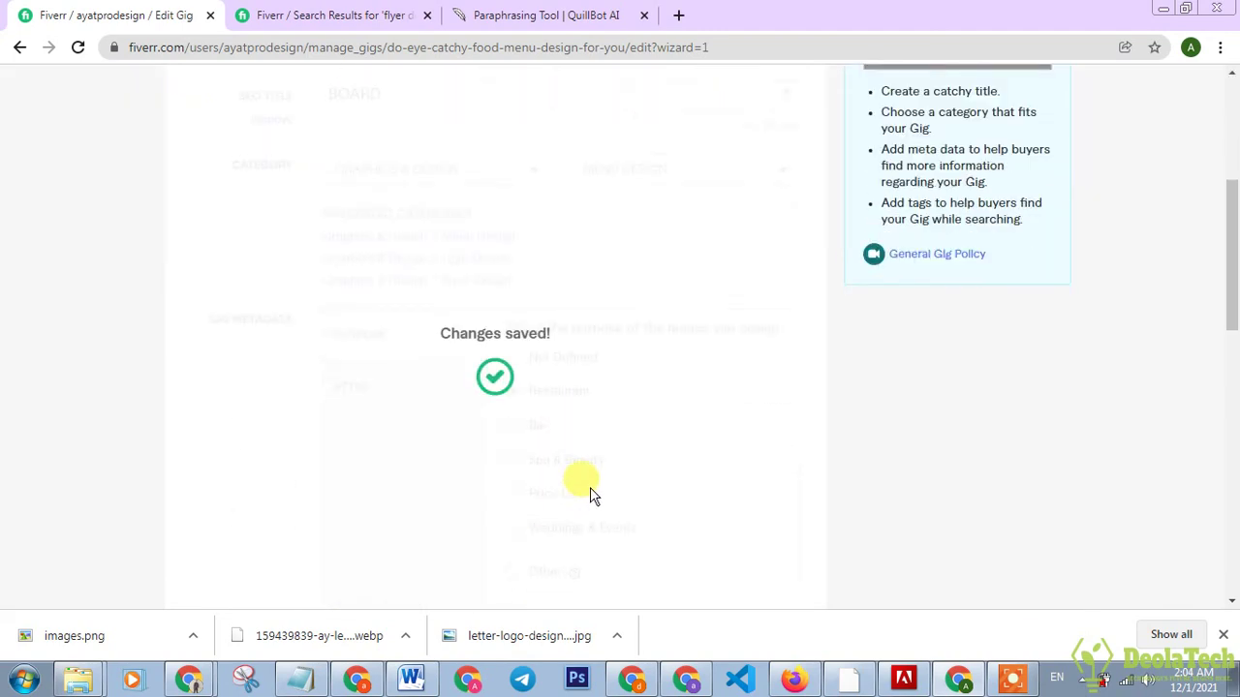
scroll(571, 356, "up", 4)
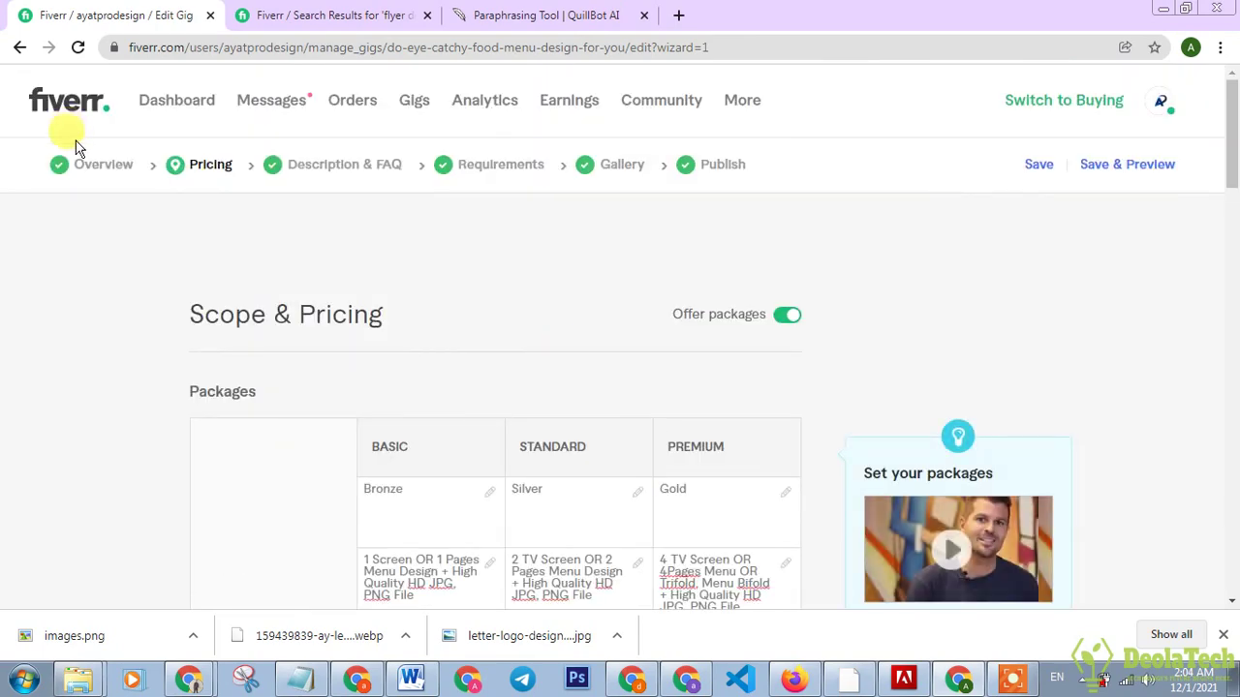
left_click(126, 167)
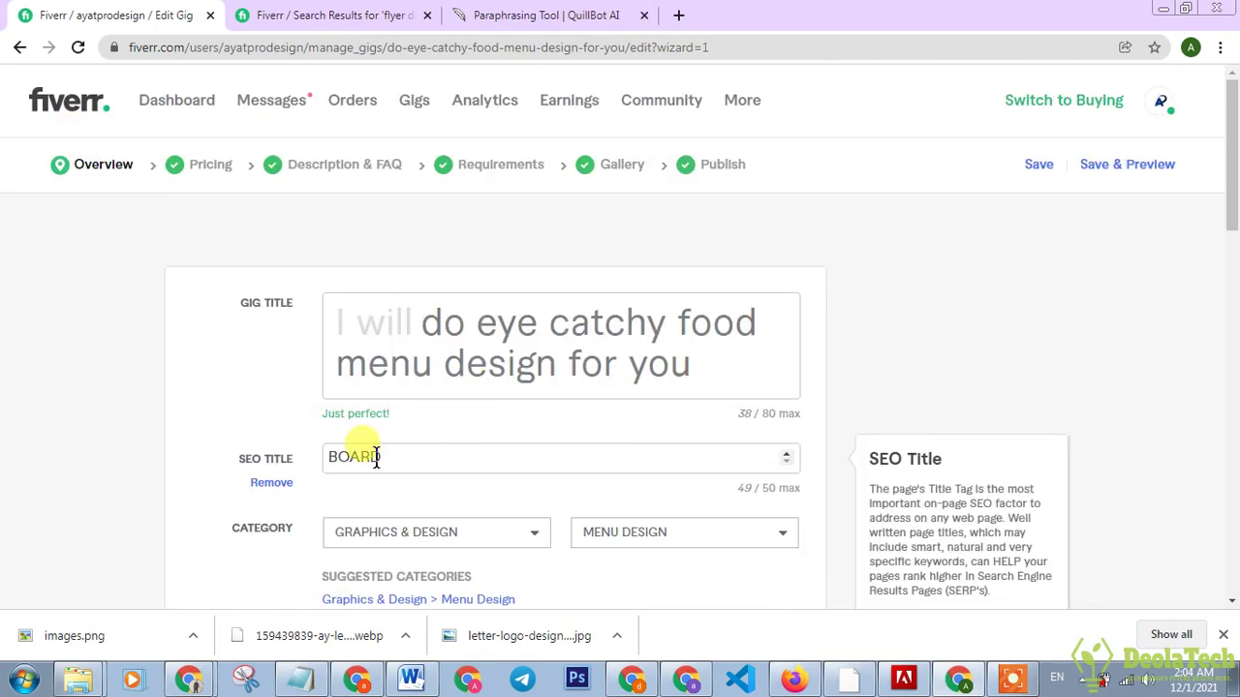
left_click(723, 169)
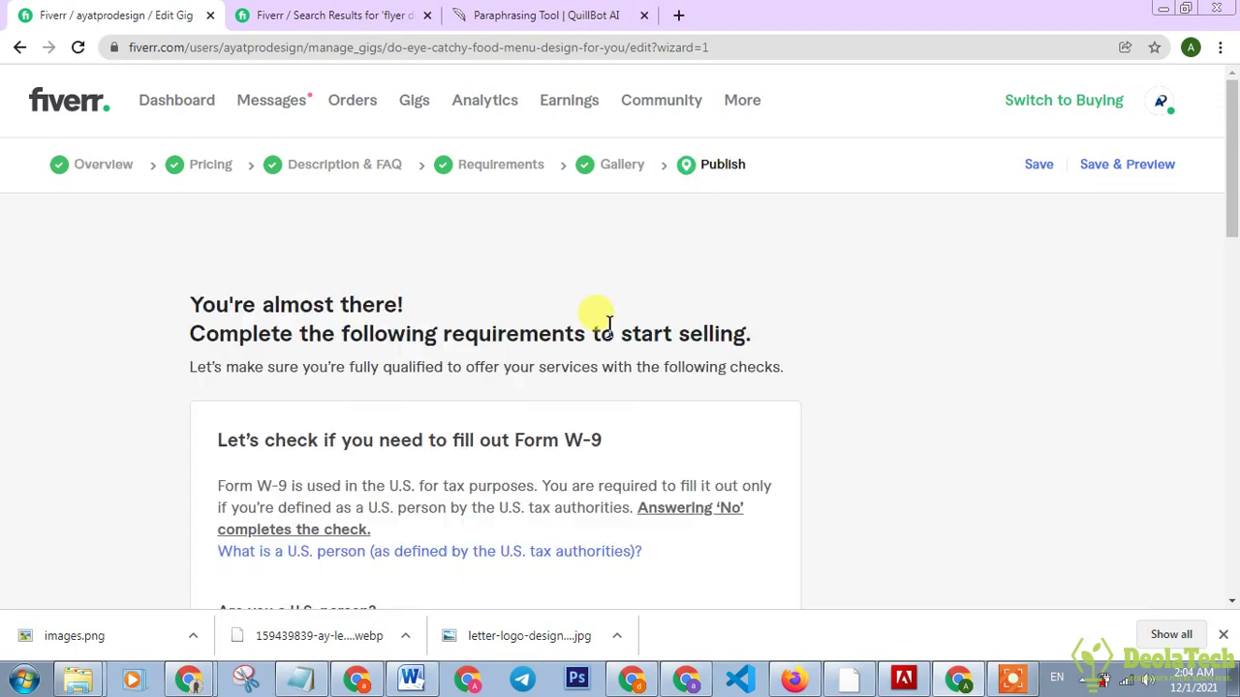
Answer No to 'Are you a U.S. person?', save the W-9 check, and publish the gig
scroll(320, 417, "down", 4)
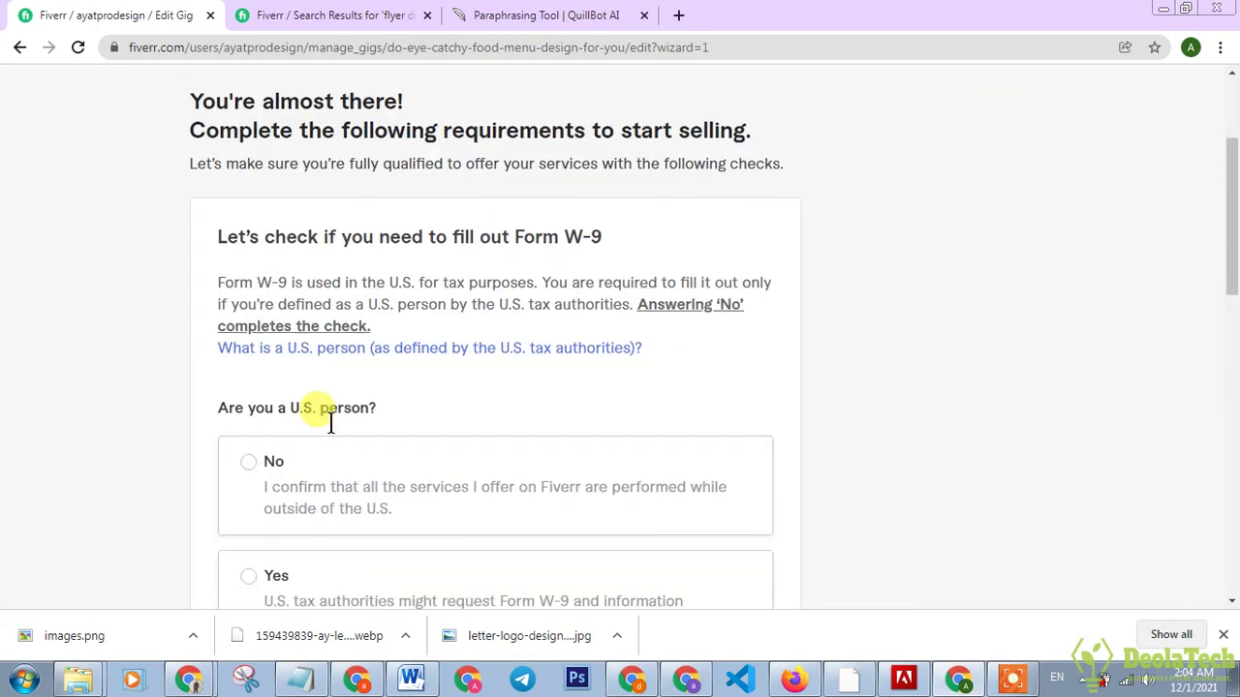
left_click(259, 300)
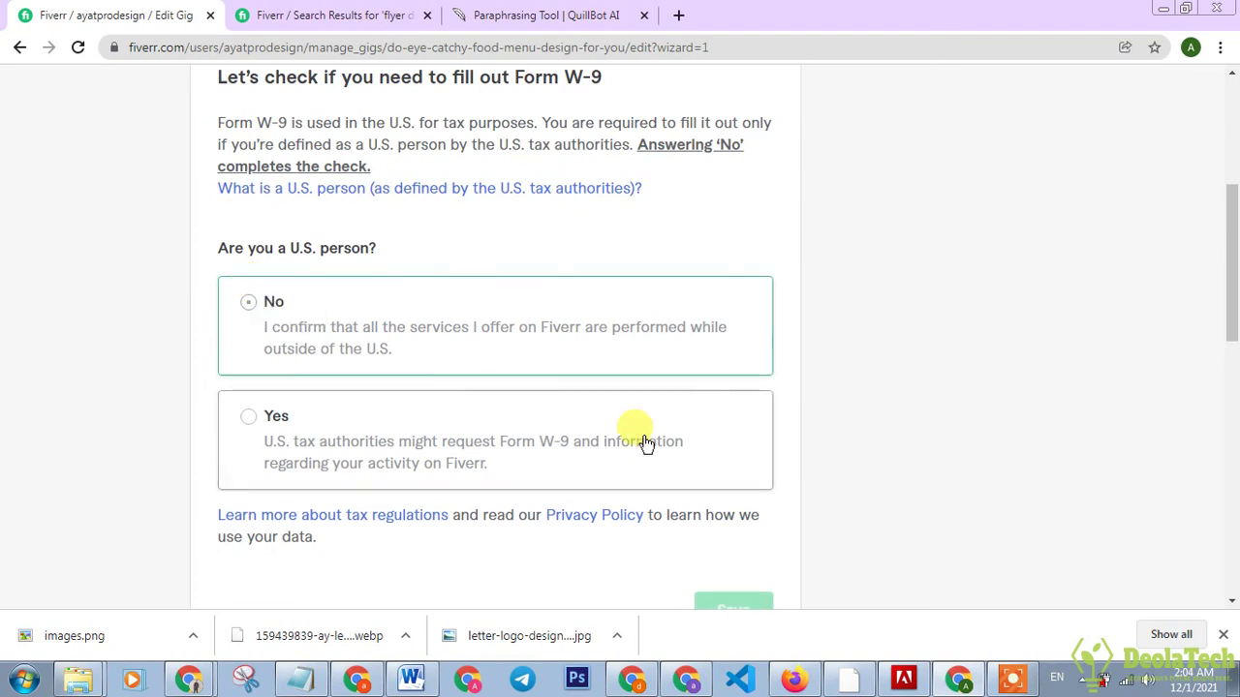
scroll(639, 436, "down", 2)
left_click(730, 436)
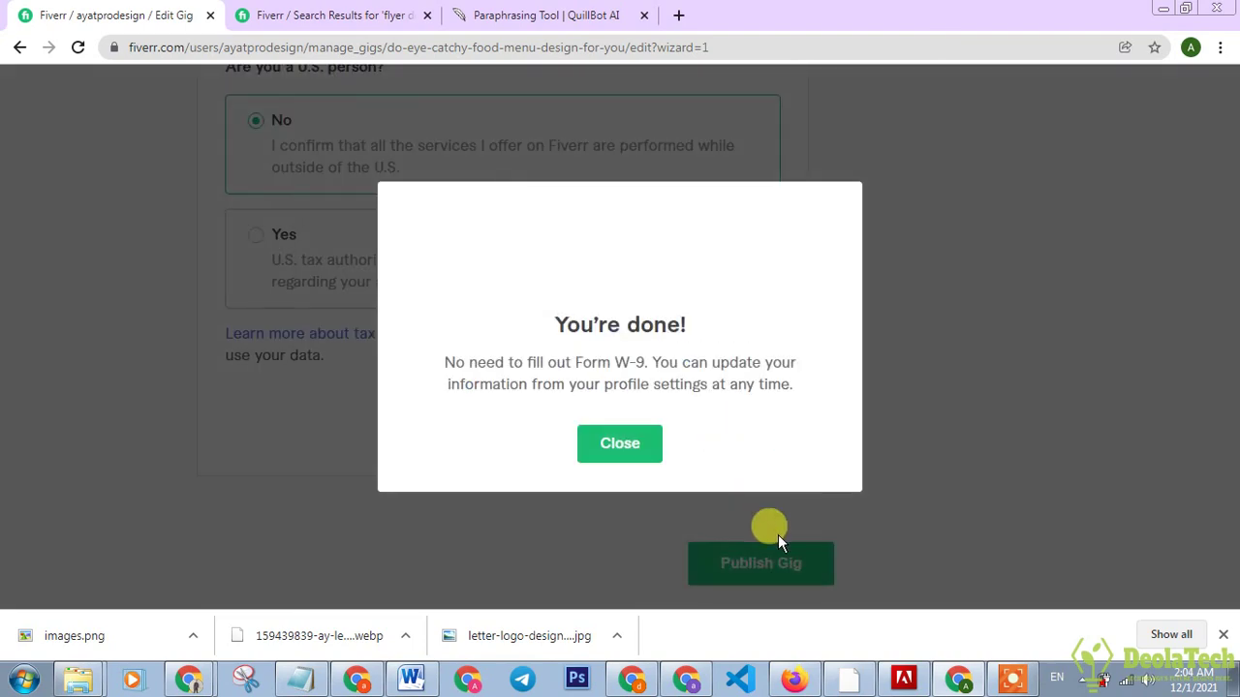
left_click(620, 446)
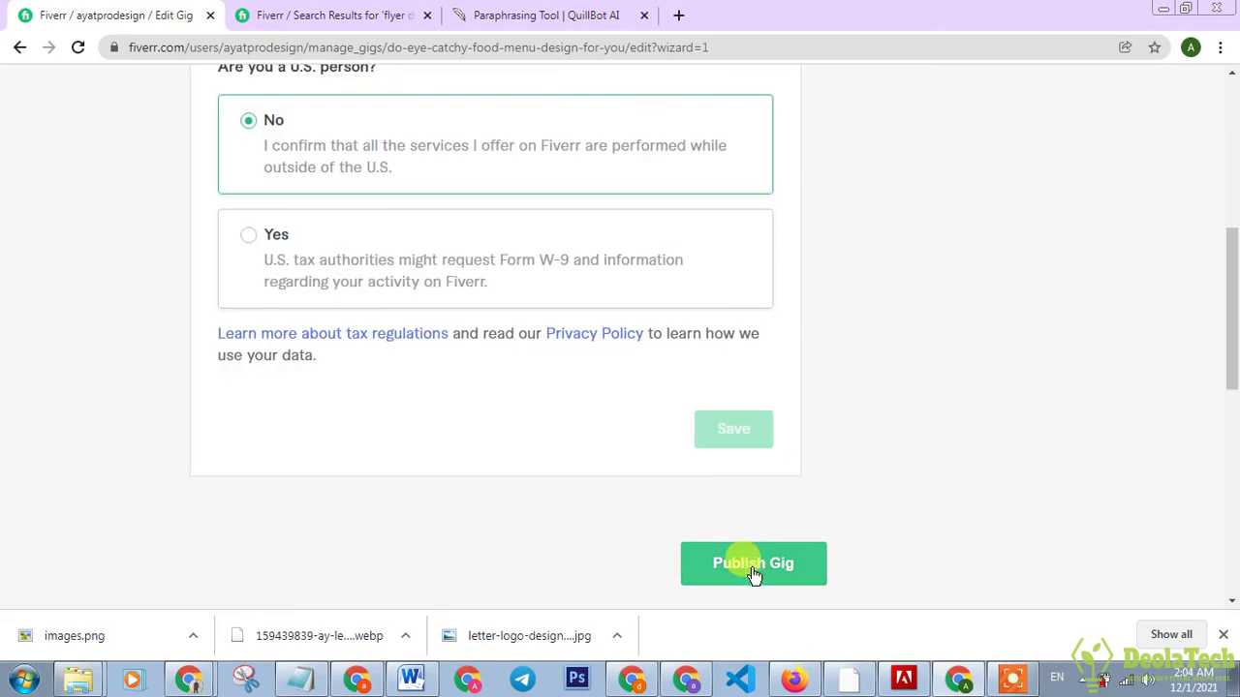
left_click(755, 571)
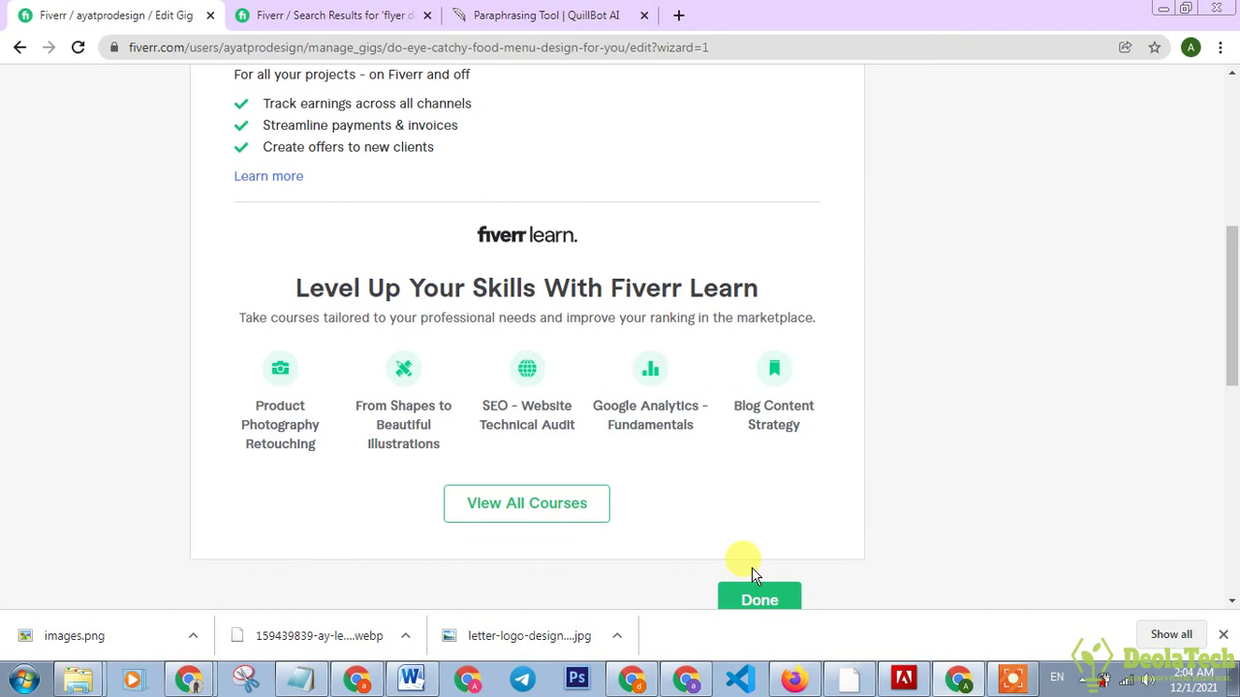
Select the new gig's share link on the 'Your Gig is open for business!' page
scroll(378, 471, "up", 4)
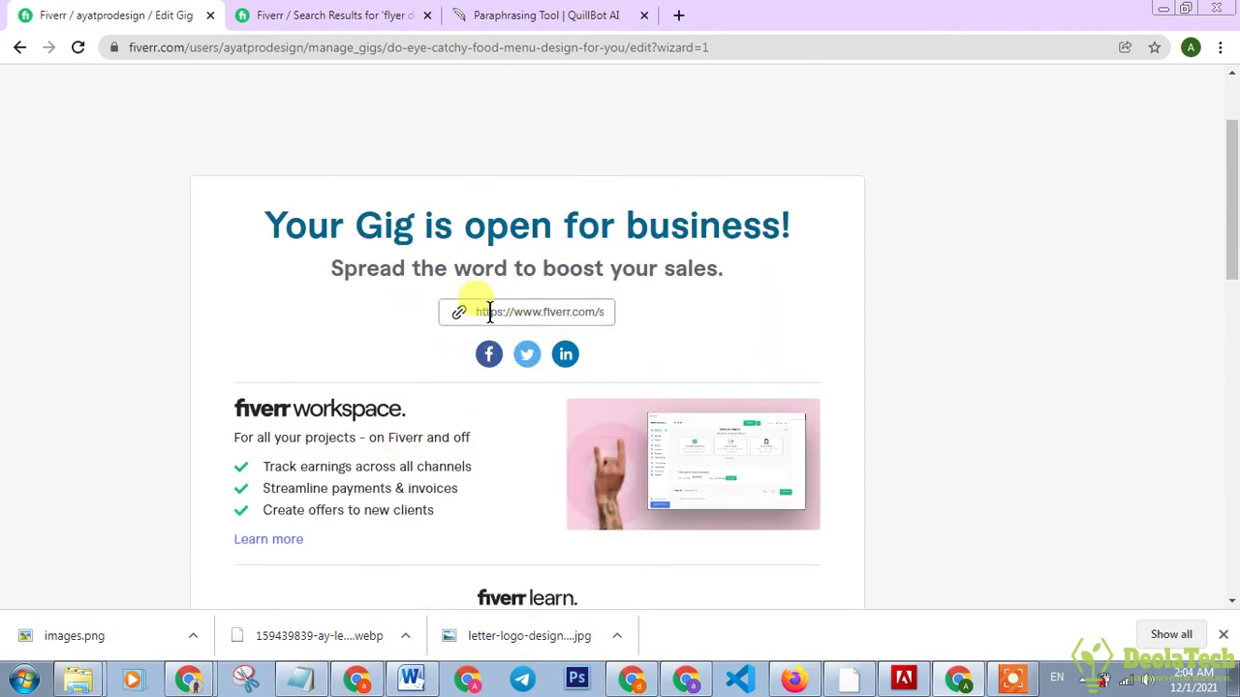
left_click_drag(448, 309, 678, 325)
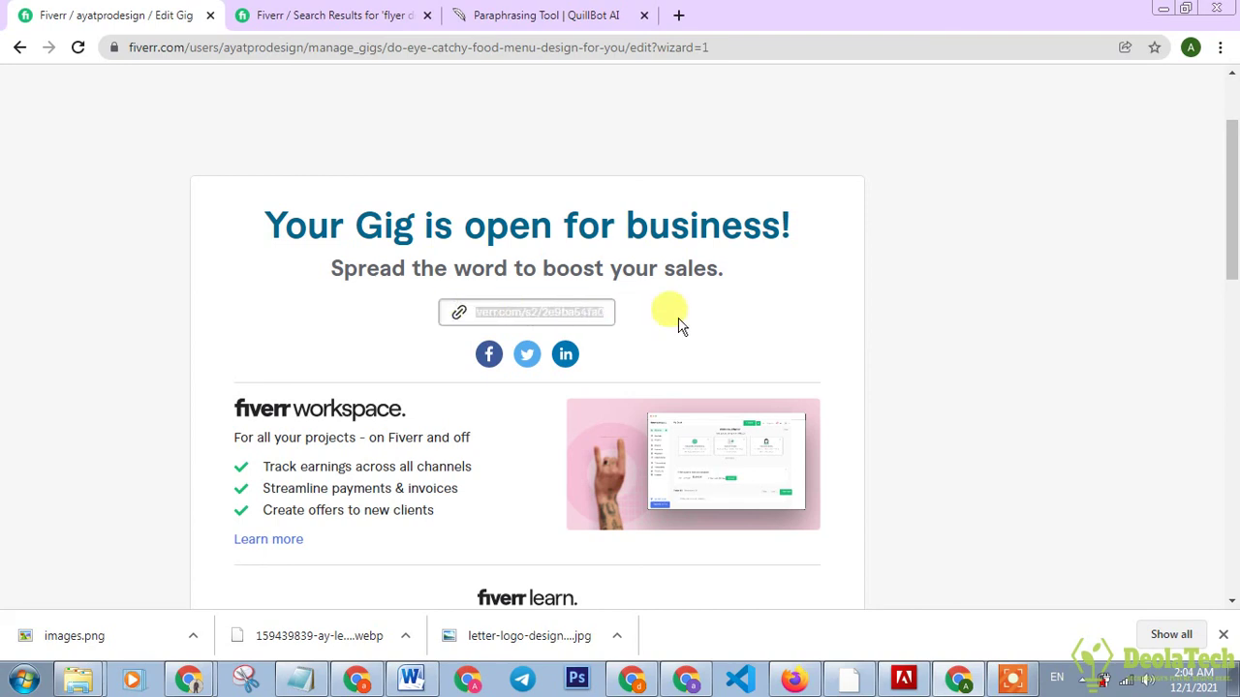
left_click(403, 684)
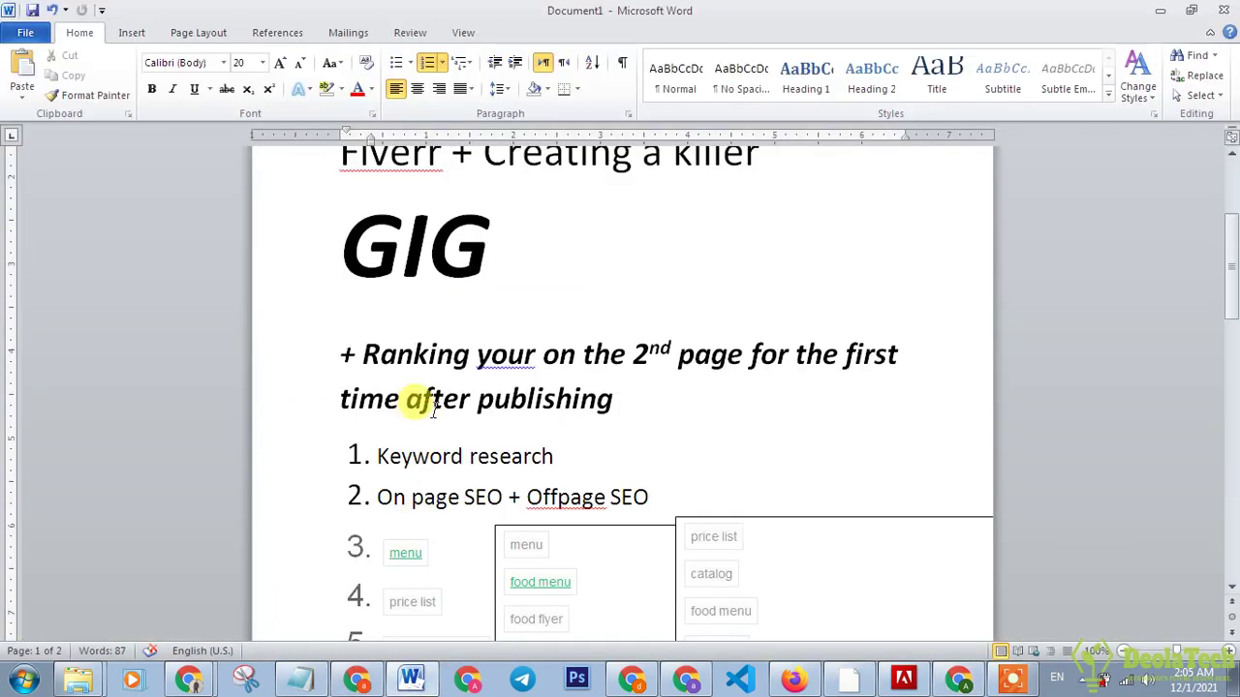
Read through the gig-ranking notes, highlighting the opening sentence and 'Offpage SEO', then return to Fiverr
scroll(432, 407, "up", 5)
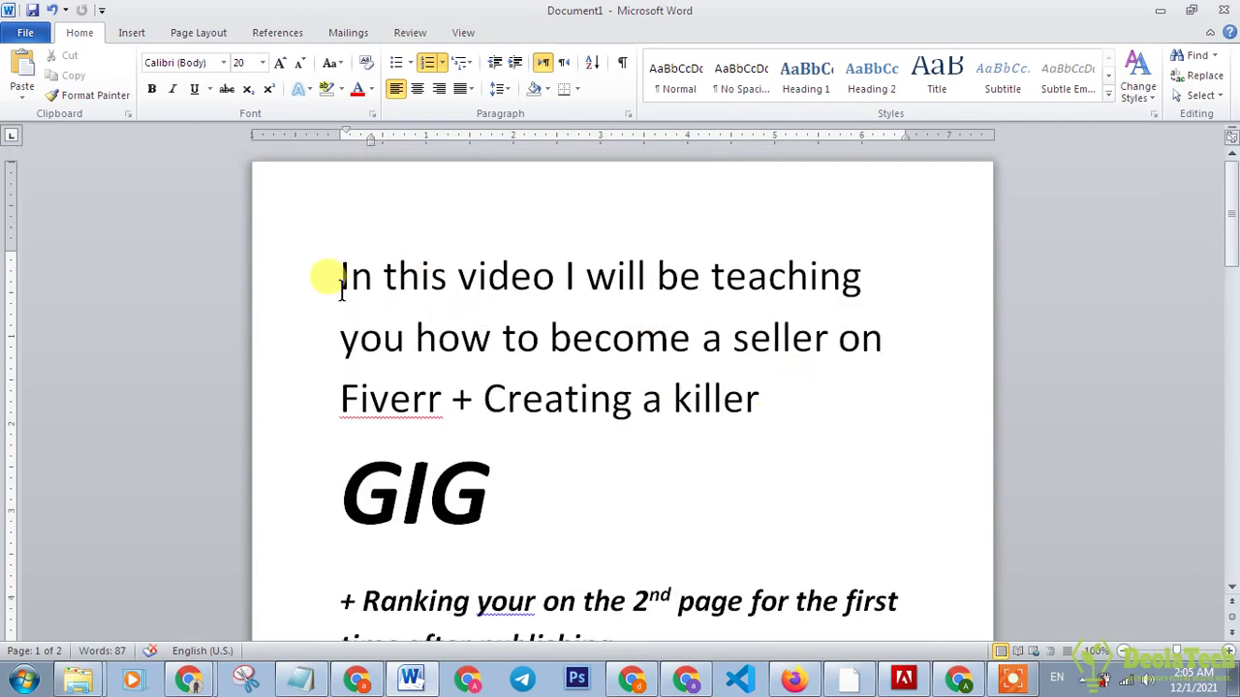
left_click_drag(339, 276, 805, 423)
scroll(717, 376, "down", 1)
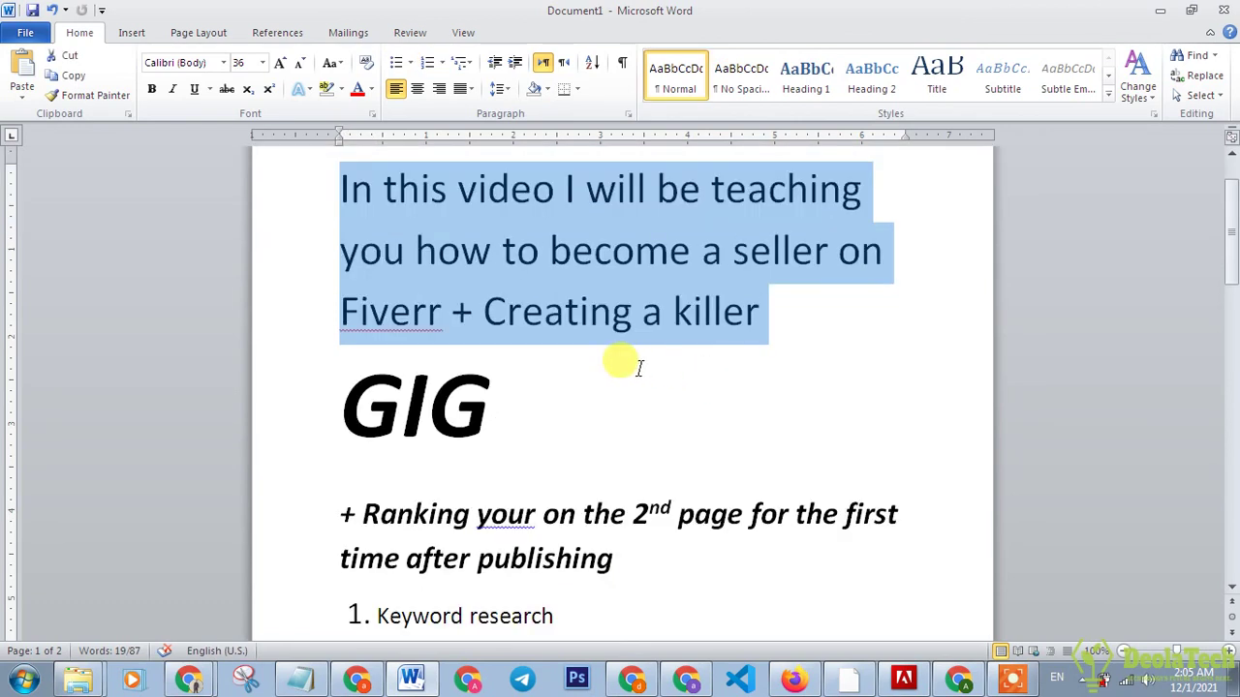
scroll(614, 362, "down", 1)
scroll(601, 368, "down", 1)
left_click_drag(505, 472, 560, 166)
left_click(435, 346)
scroll(520, 319, "down", 3)
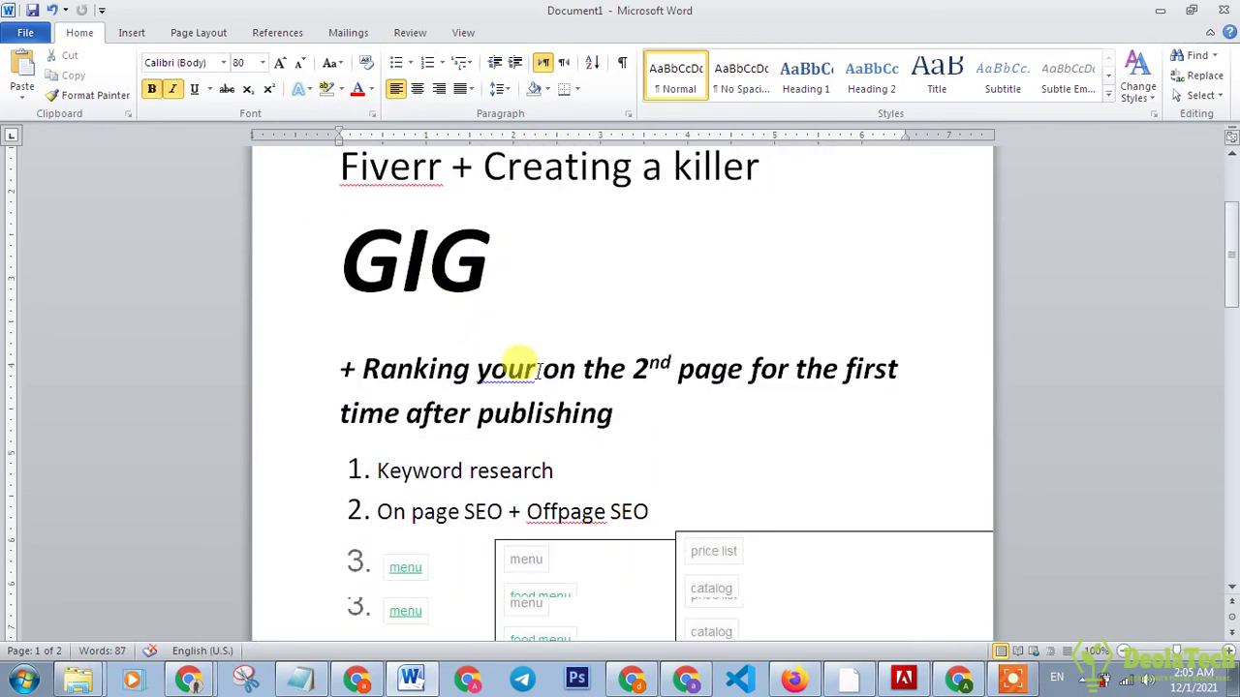
left_click_drag(527, 468, 662, 475)
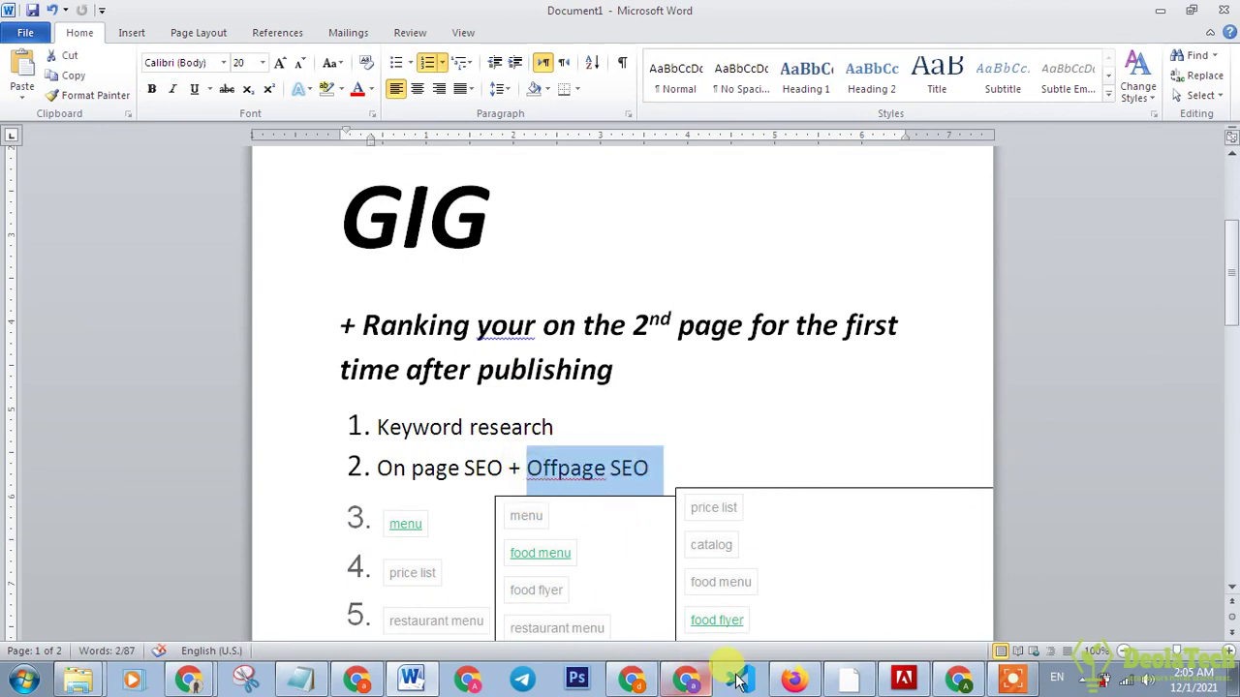
left_click(901, 680)
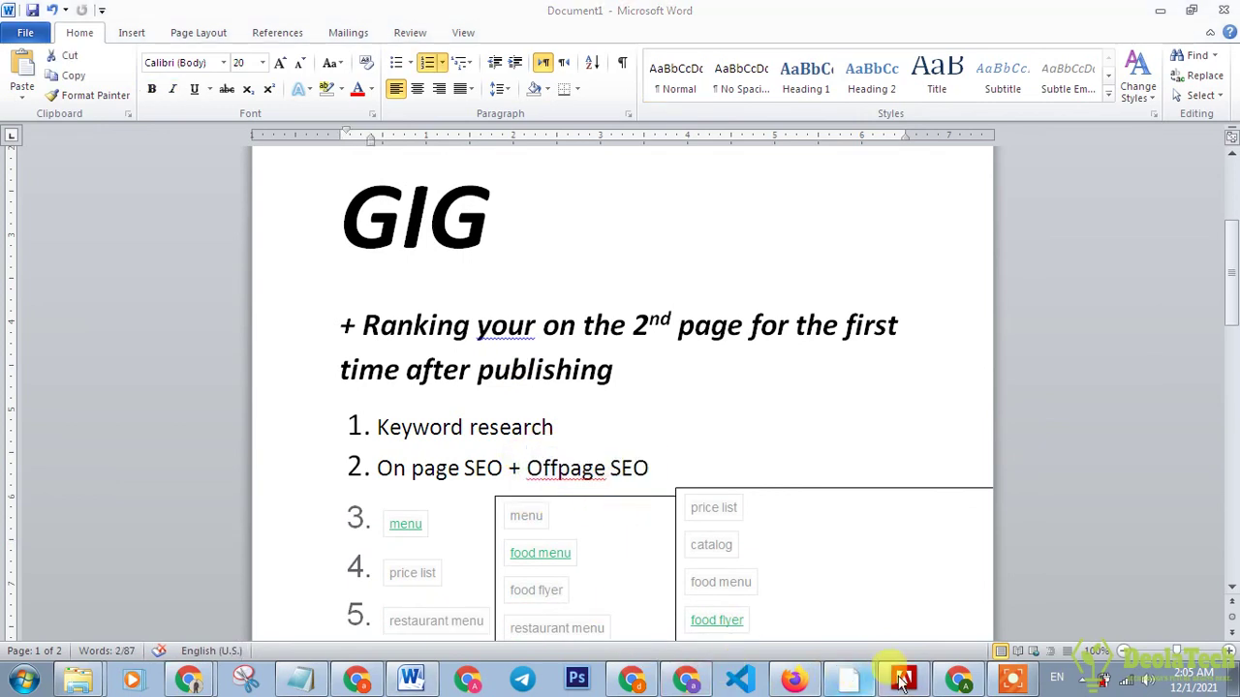
left_click(961, 680)
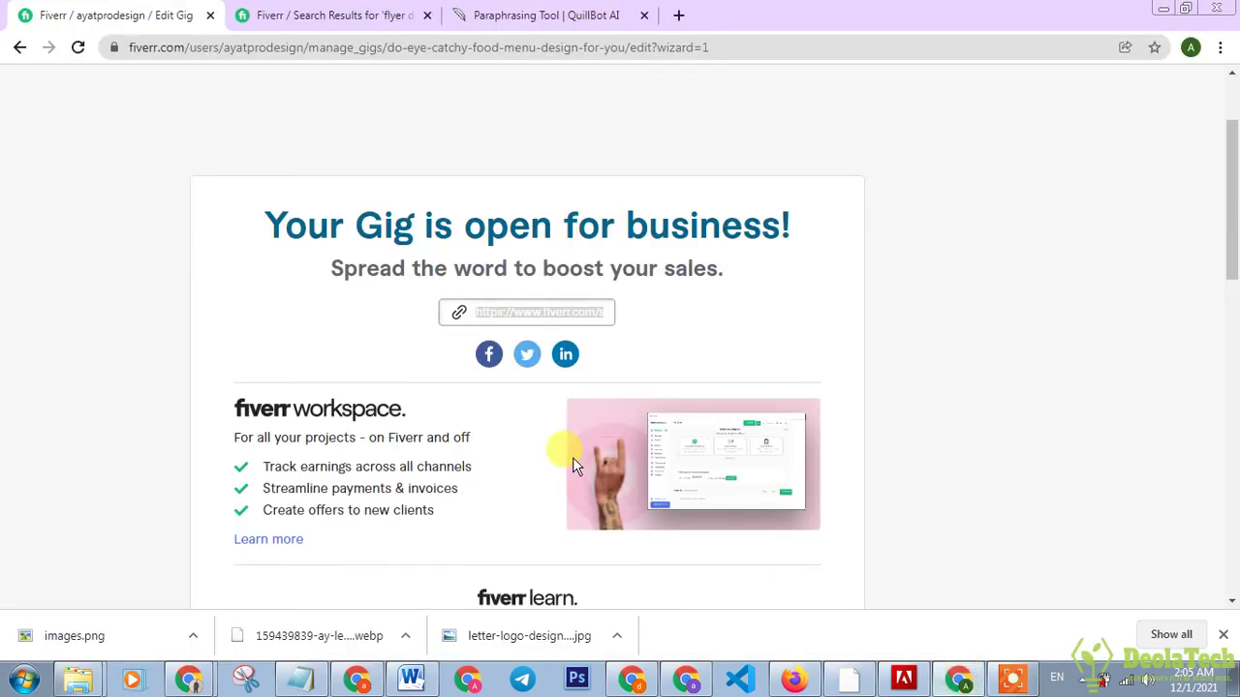
Close the confirmation page with Done to reach the Gigs page showing 1 active gig
left_click(155, 213)
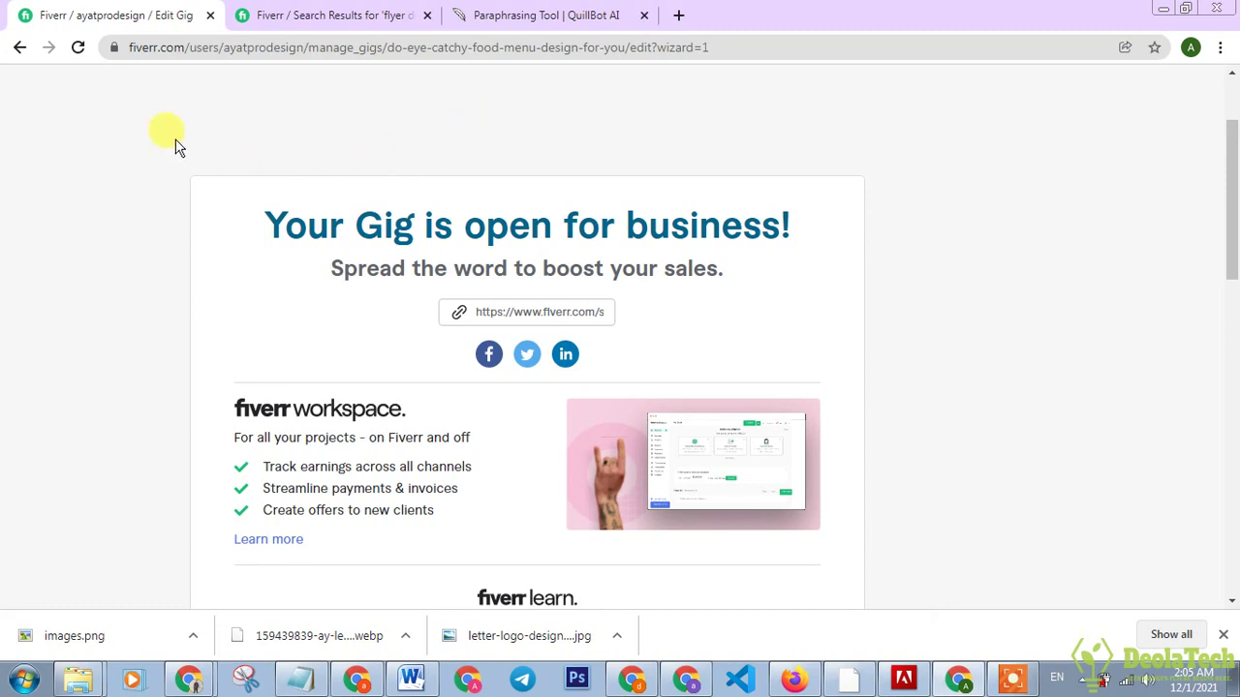
scroll(161, 204, "down", 4)
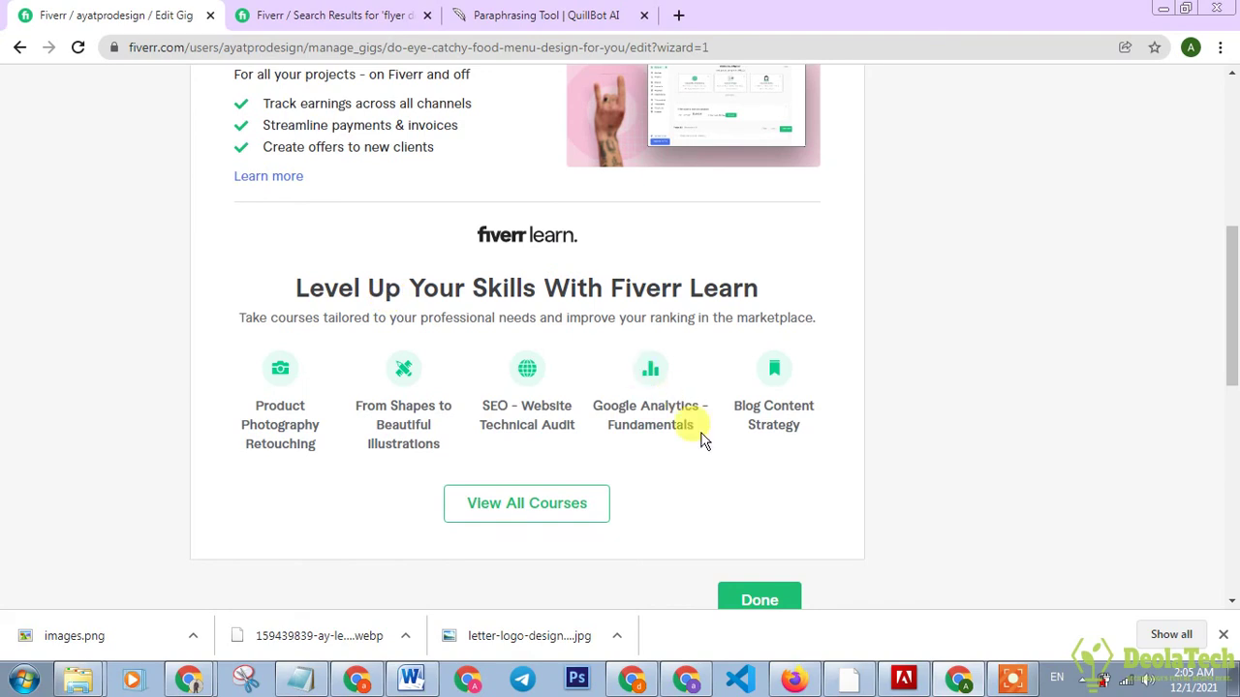
scroll(703, 441, "down", 3)
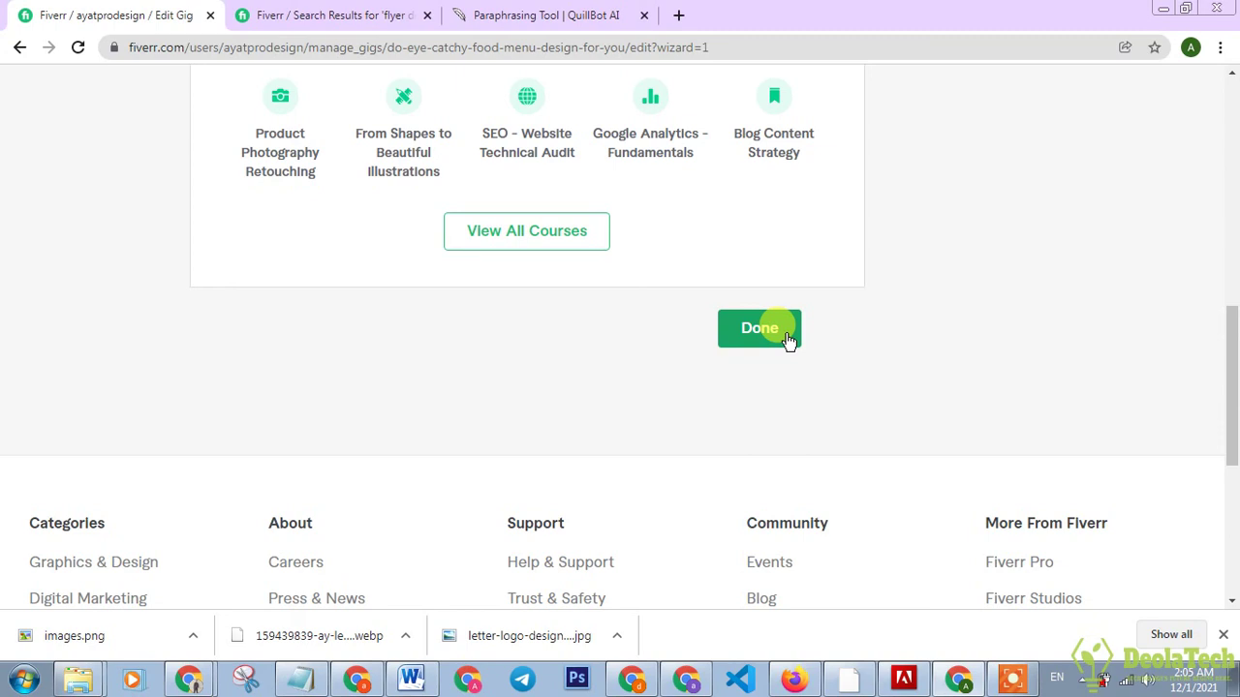
scroll(789, 339, "up", 5)
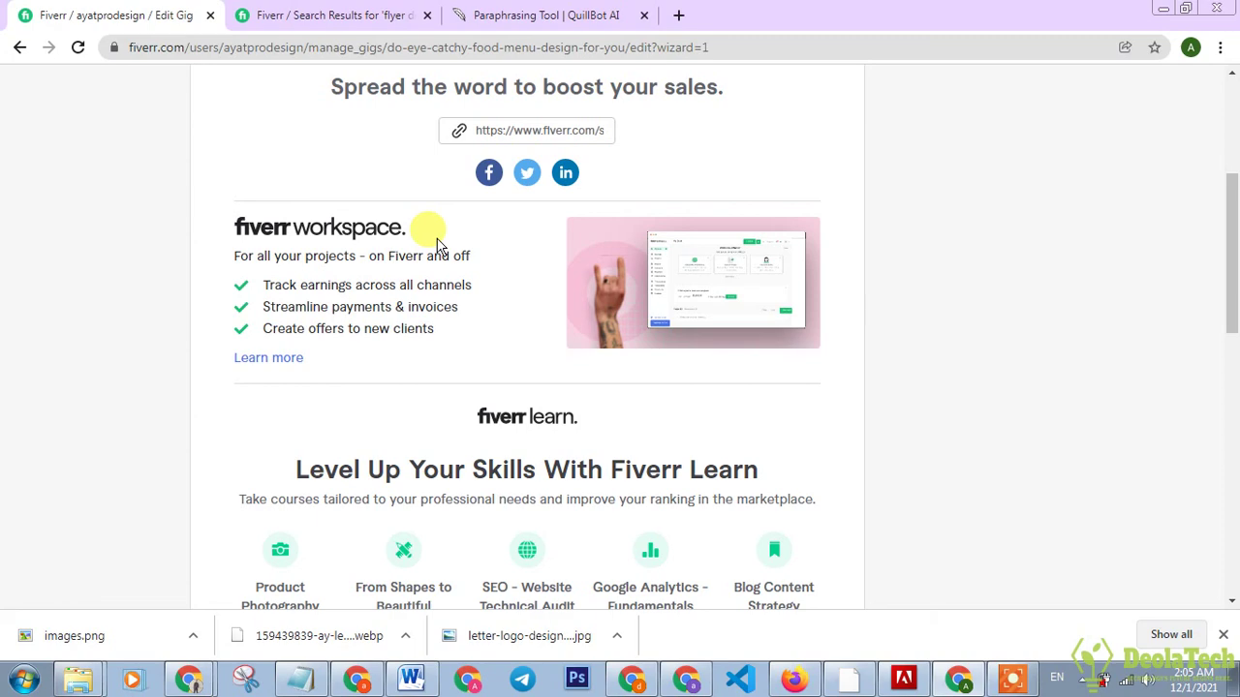
scroll(630, 526, "down", 4)
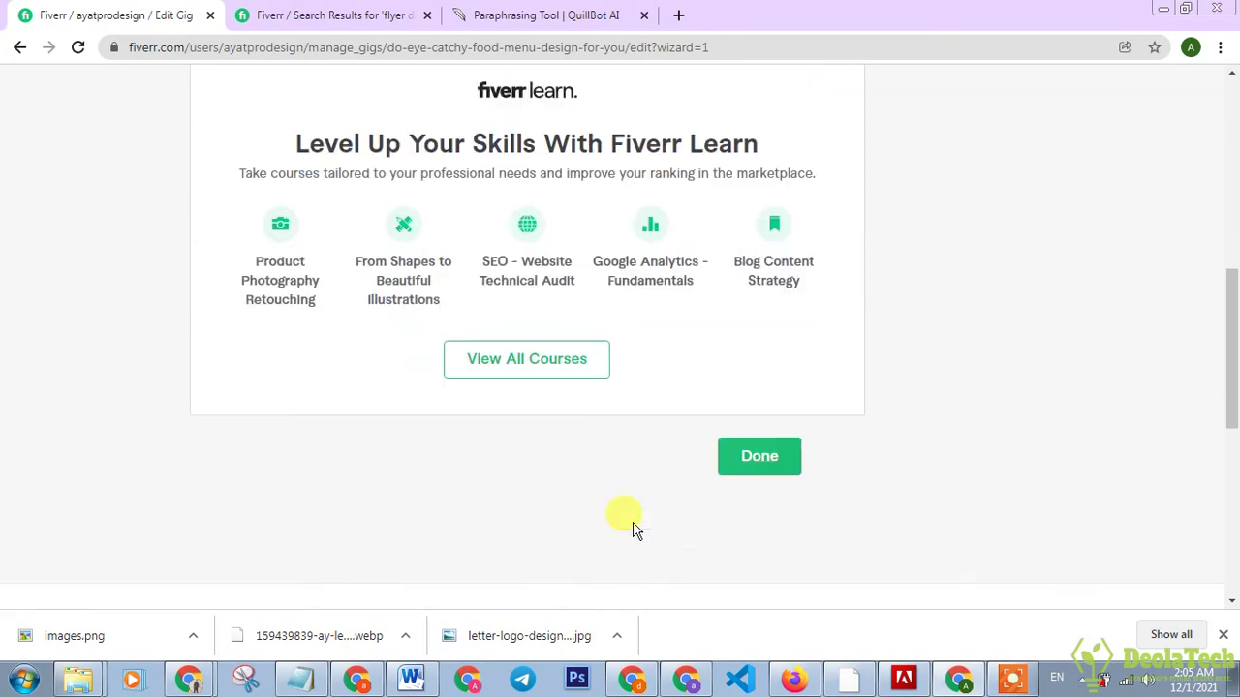
left_click(750, 423)
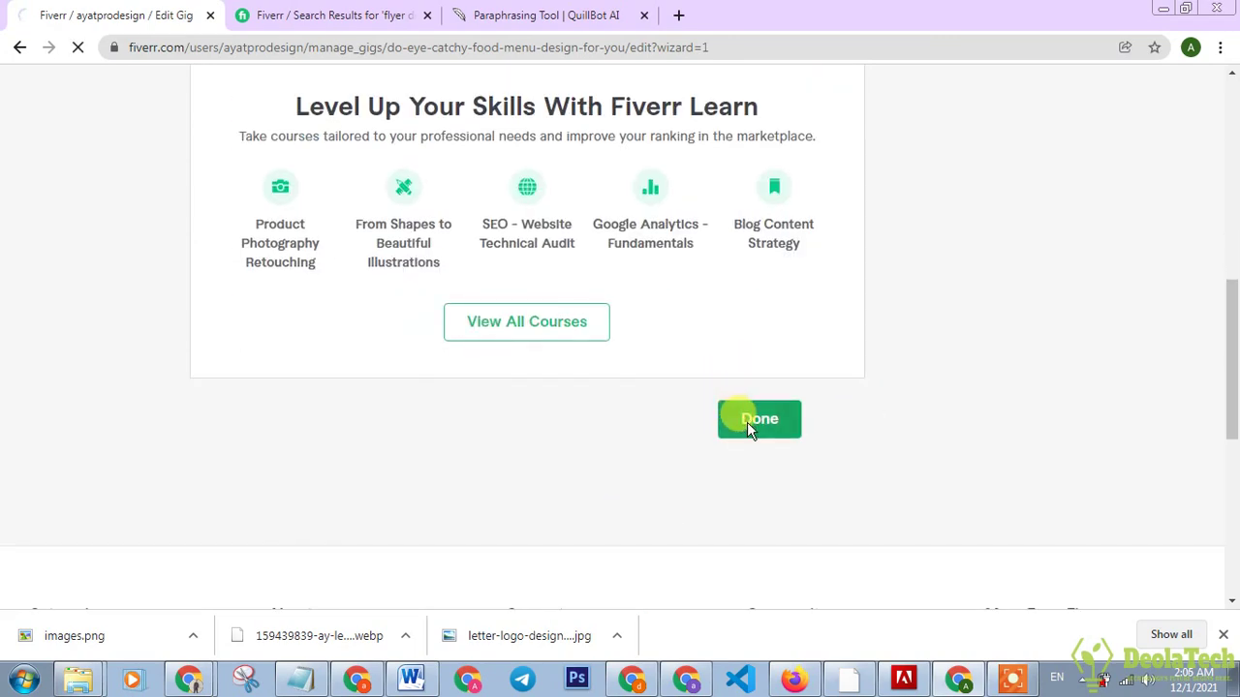
scroll(481, 399, "up", 3)
scroll(589, 420, "up", 4)
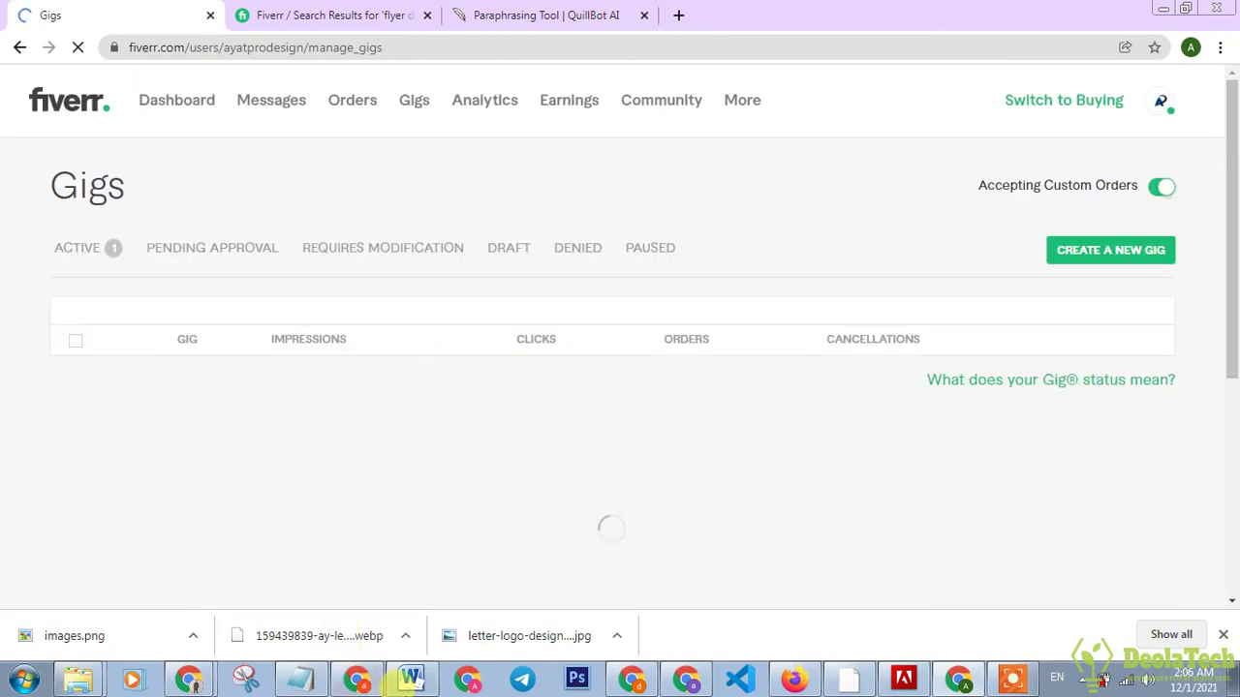
Switch to the 'flyer design' search results and highlight the 414 services available count
left_click(359, 681)
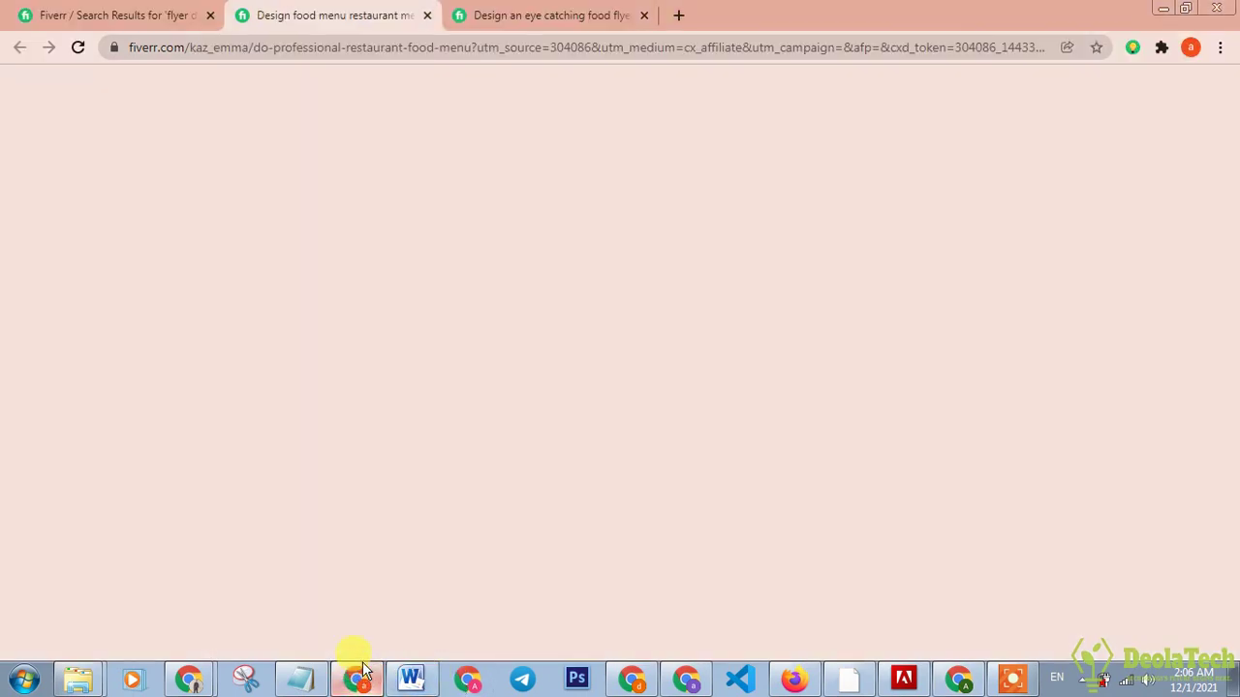
left_click(134, 17)
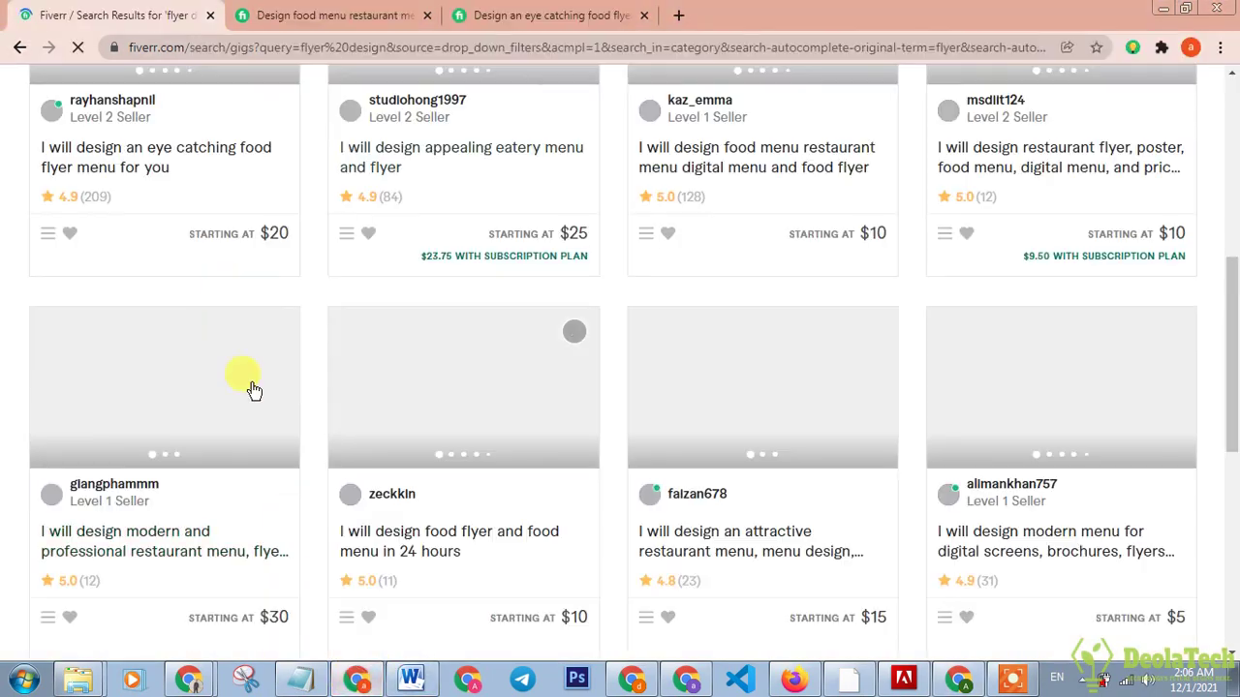
scroll(221, 291, "up", 5)
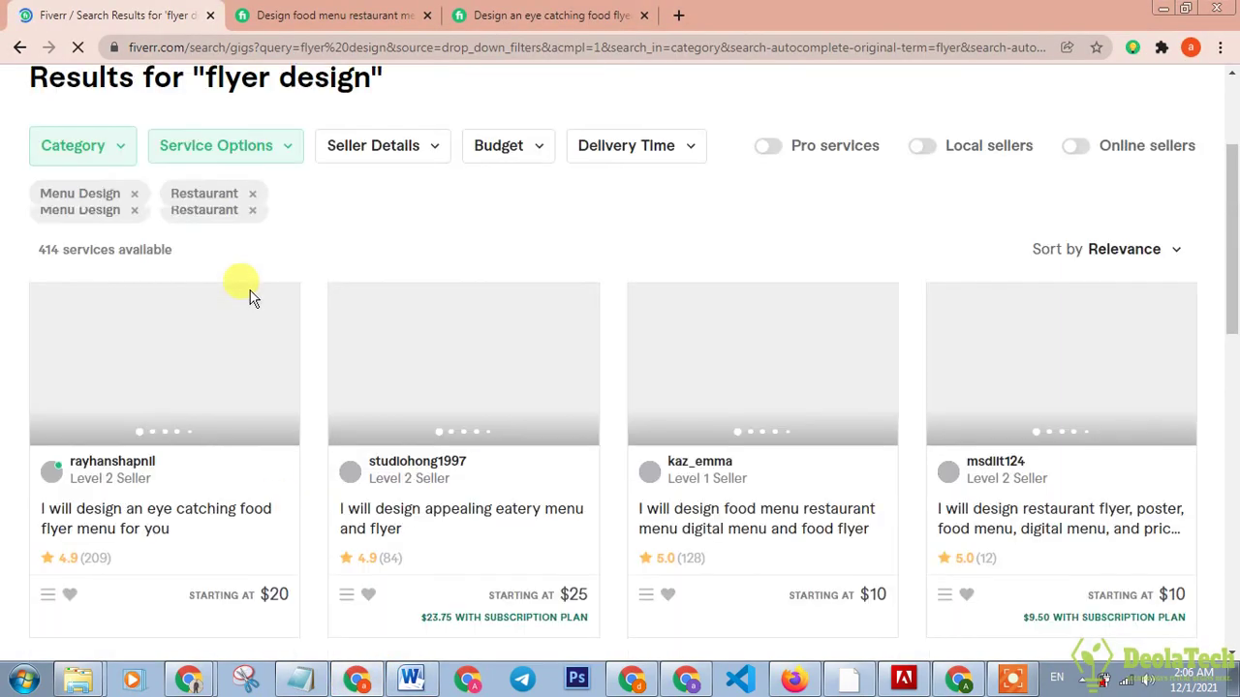
left_click_drag(182, 441, 23, 435)
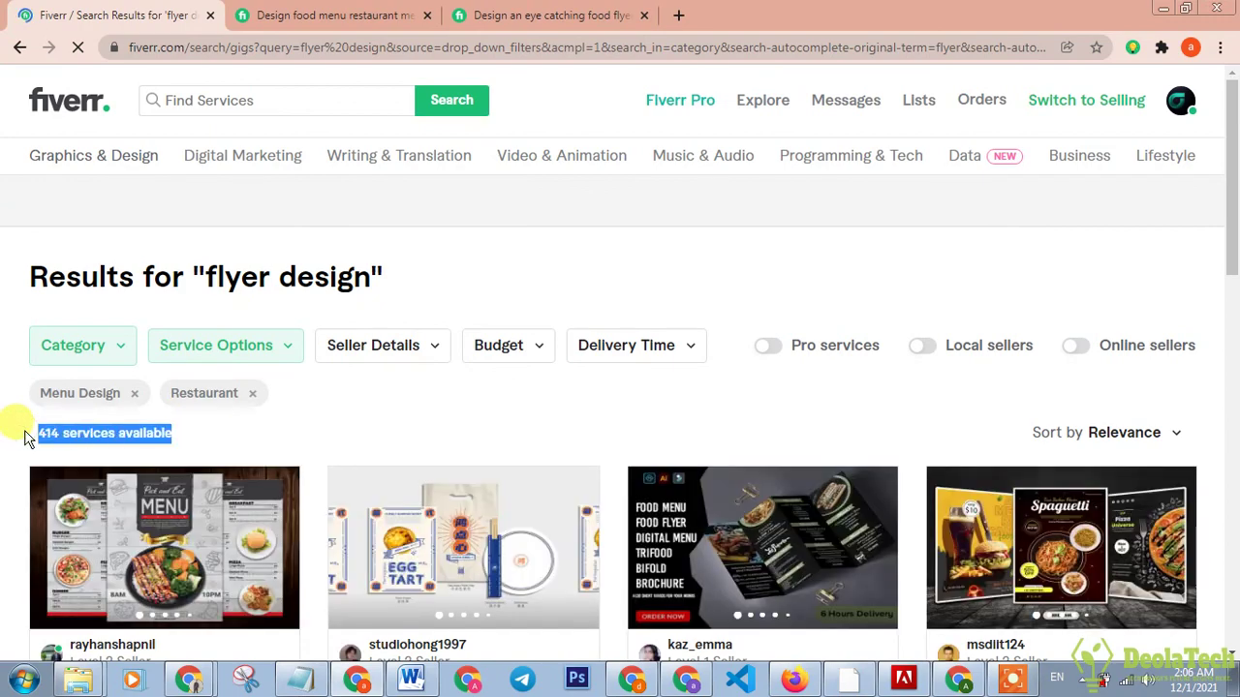